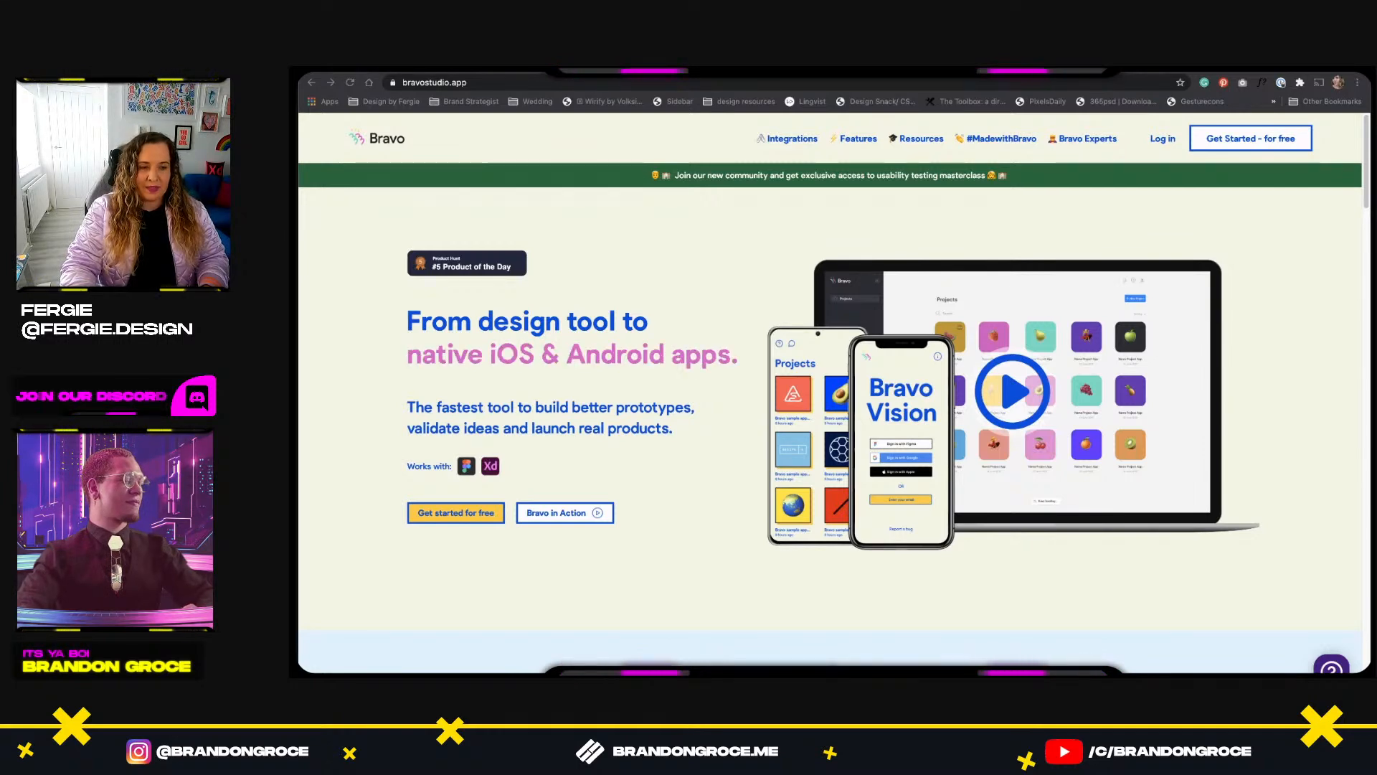
# Switch to the Dive Buddy design in Adobe XD and examine the slide menu, creatures list and detail artboards.
pyautogui.press('super+m')
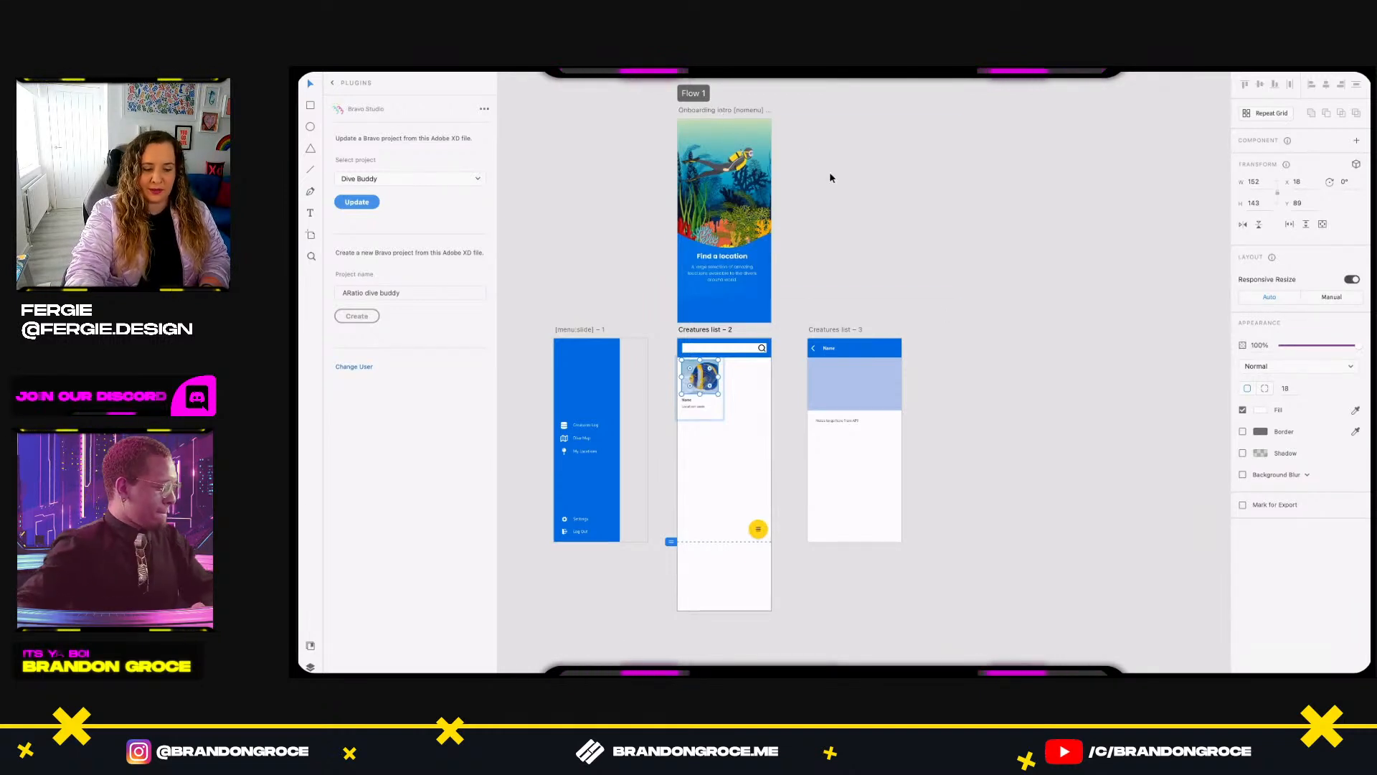
pyautogui.scroll(2, 829, 175)
pyautogui.hscroll(-2, 830, 175)
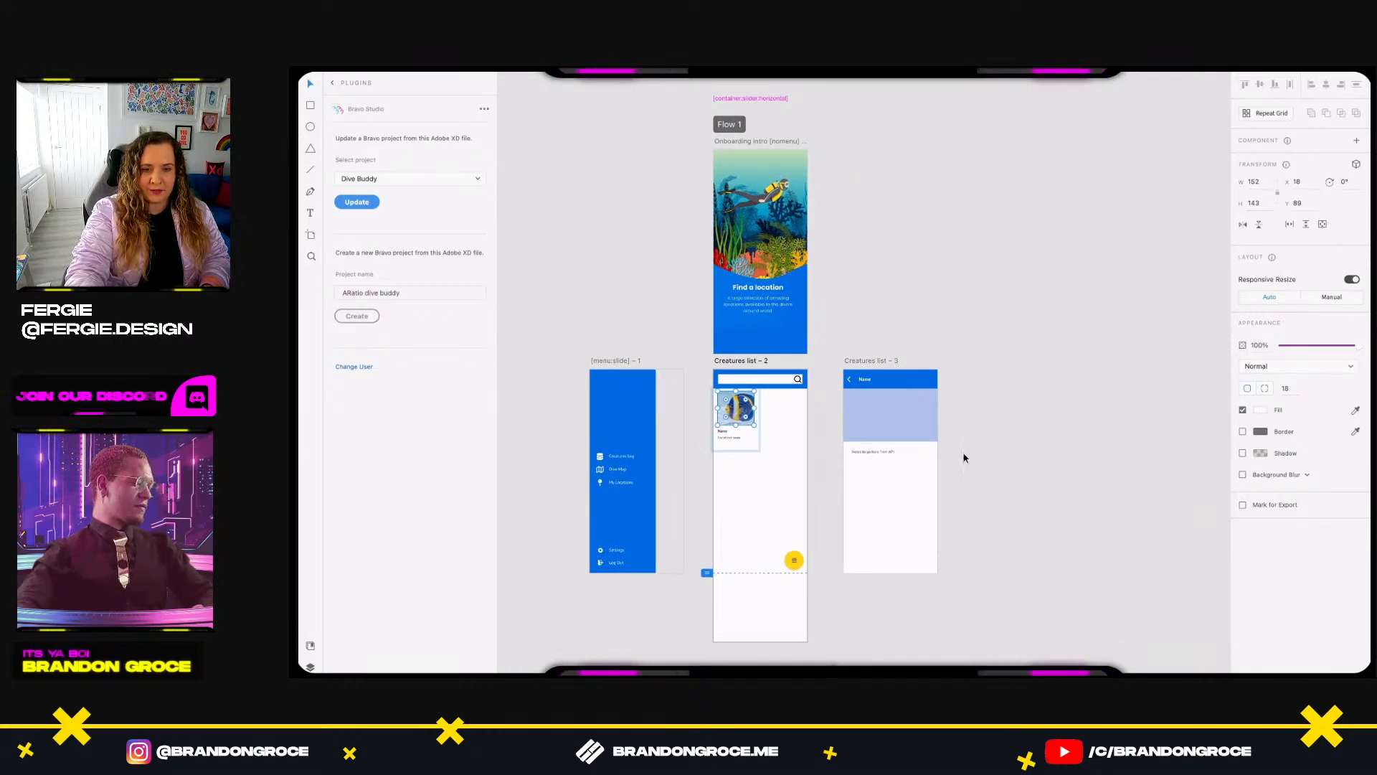
pyautogui.click(1001, 429)
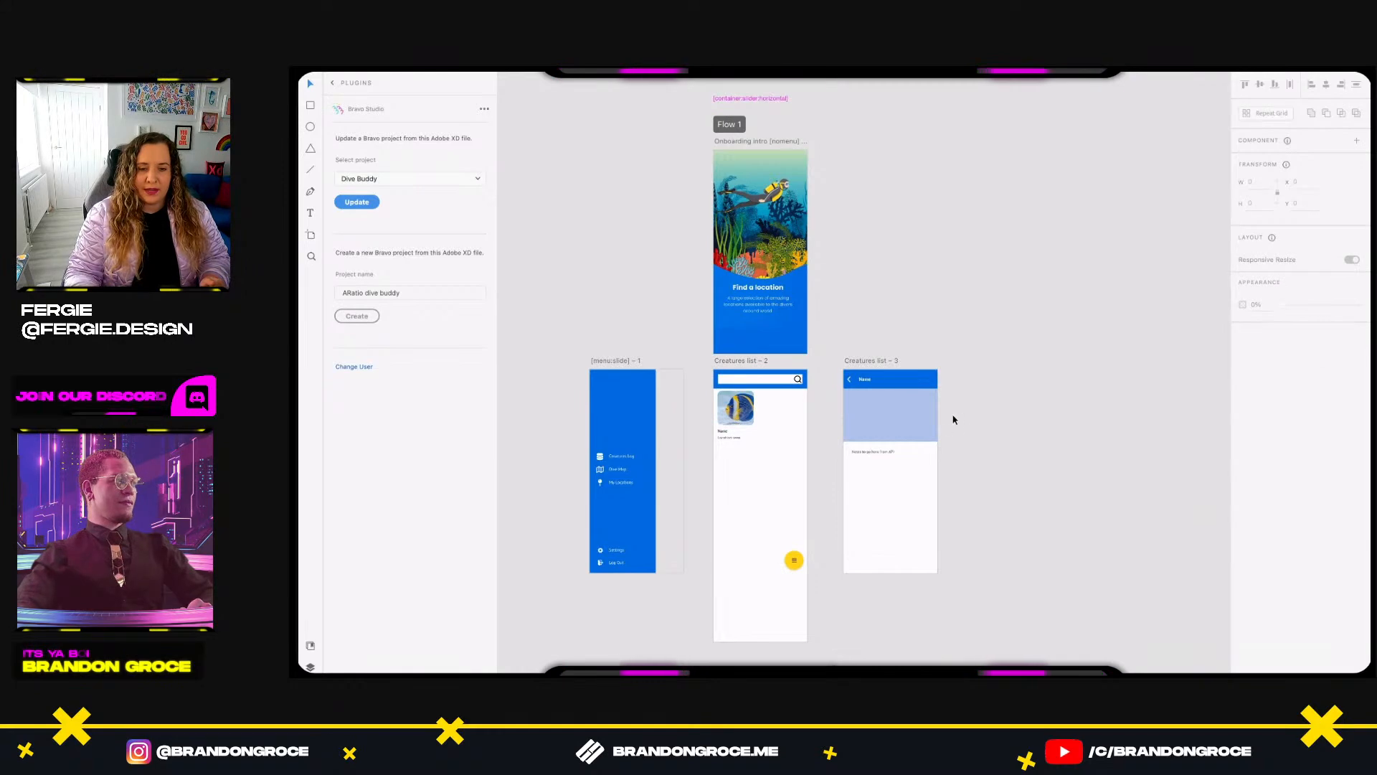
pyautogui.scroll(3, 833, 506)
pyautogui.scroll(3, 835, 523)
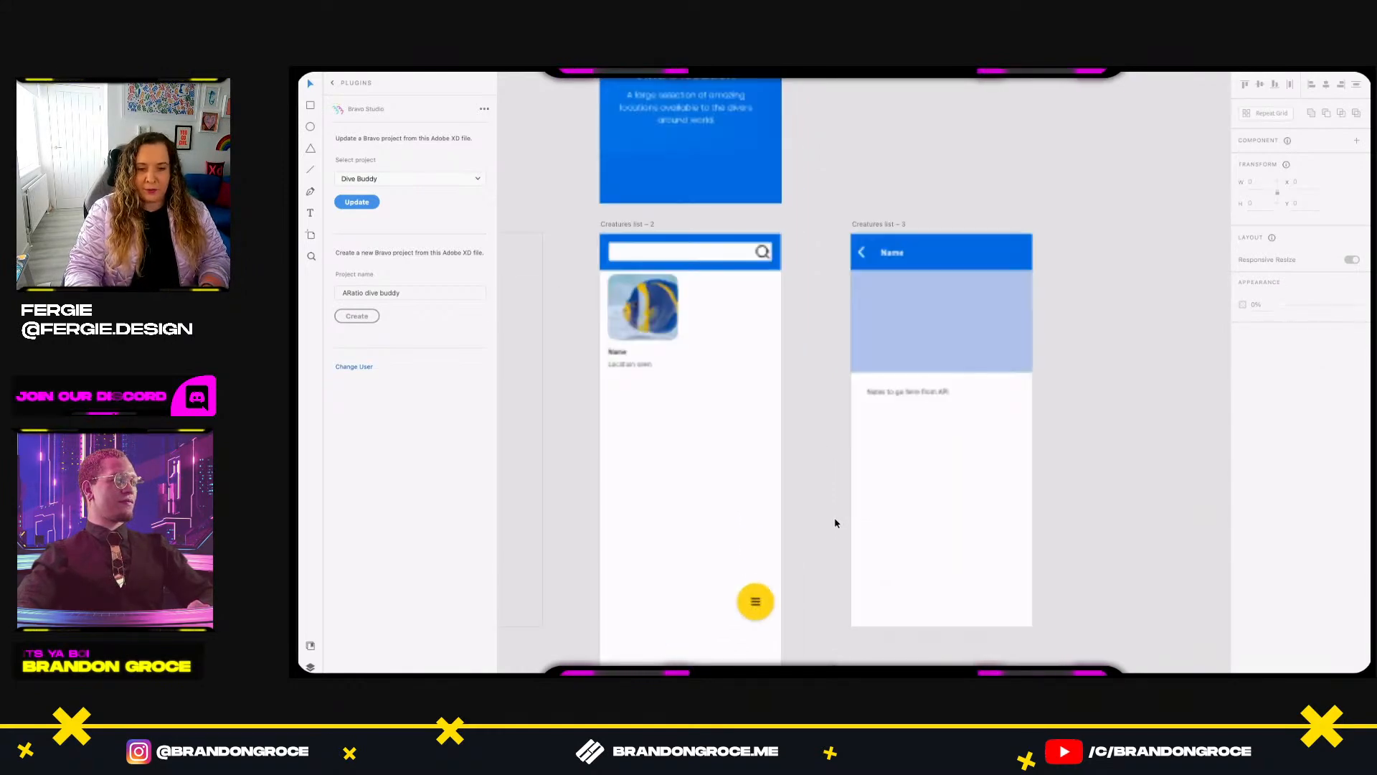
pyautogui.hscroll(-2, 853, 513)
pyautogui.scroll(-2, 907, 470)
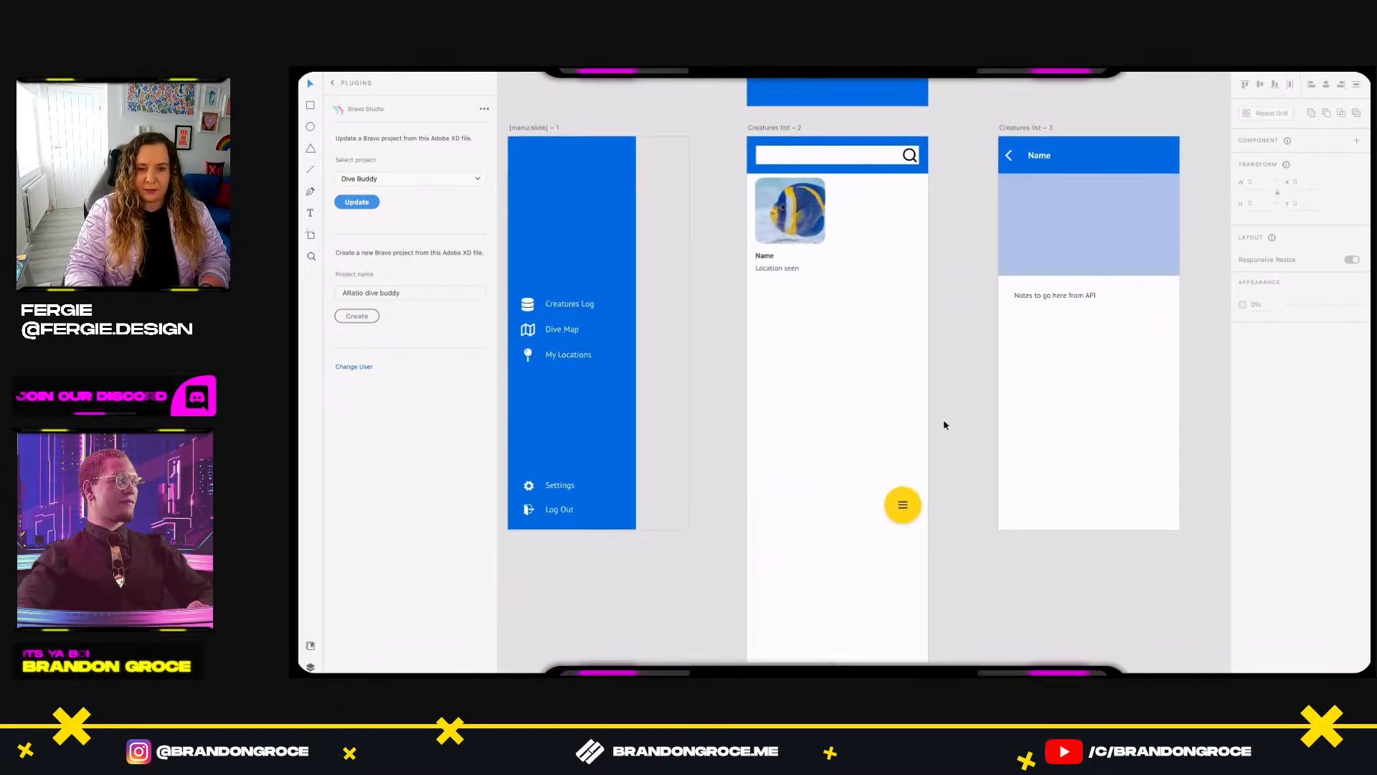
pyautogui.scroll(-1, 937, 391)
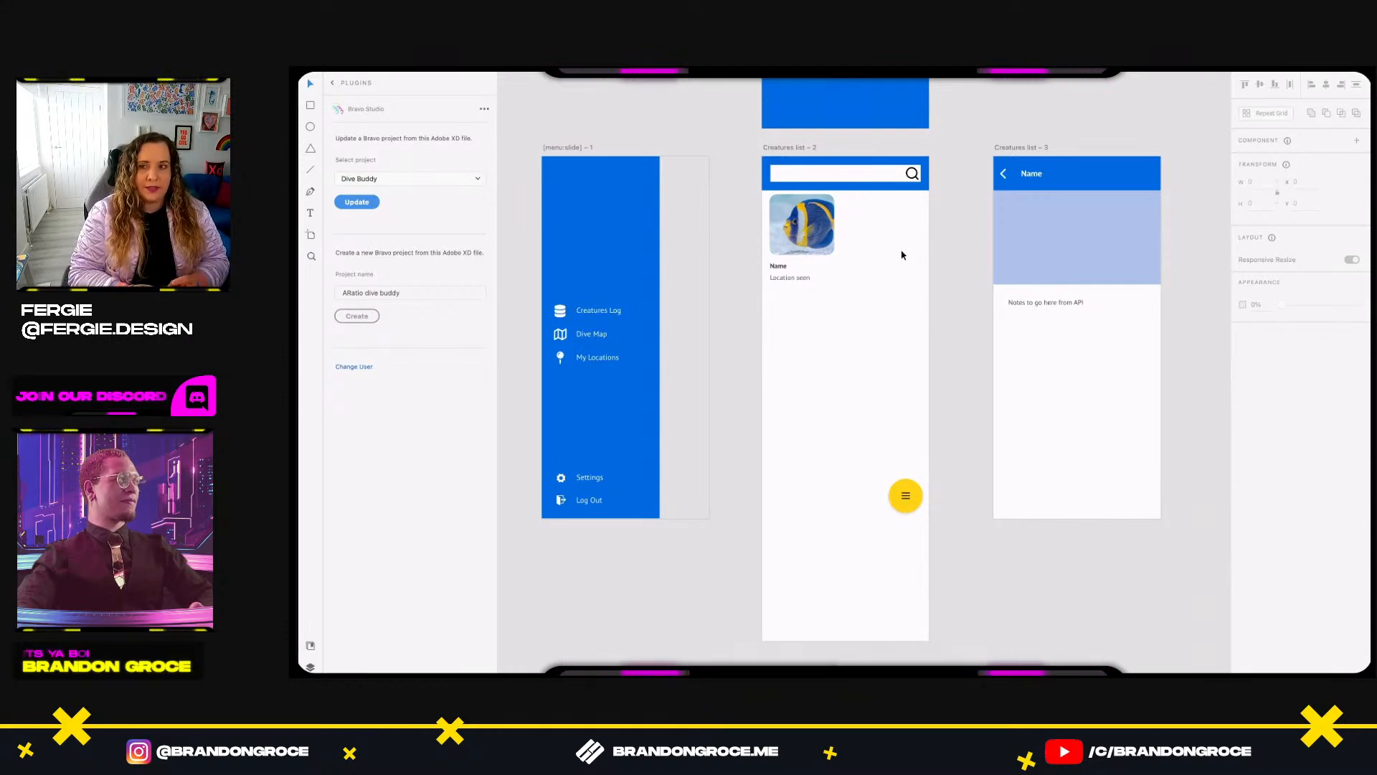
pyautogui.click(825, 237)
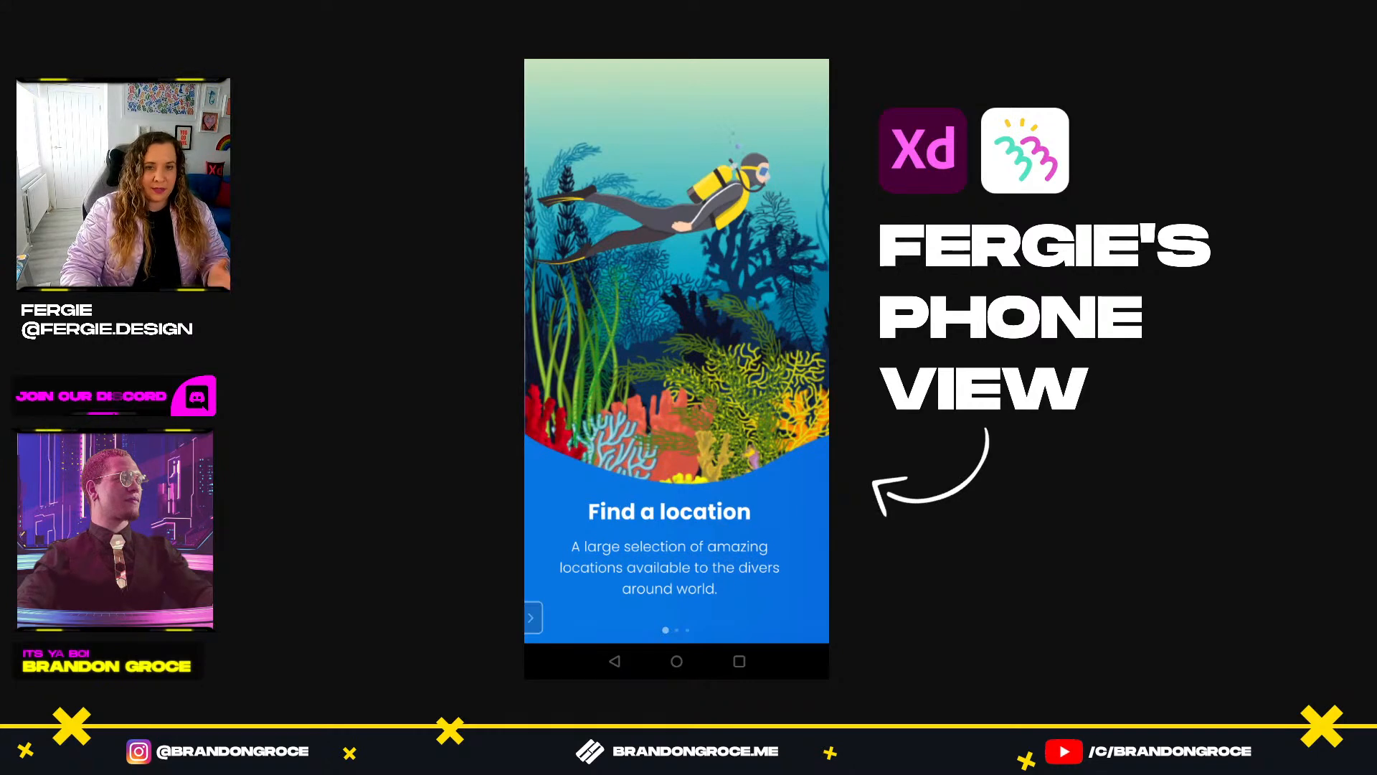
# Go through the three onboarding slides in the phone preview and enter the app with Get Started on the last one.
pyautogui.moveTo(761, 431); pyautogui.dragTo(574, 430)
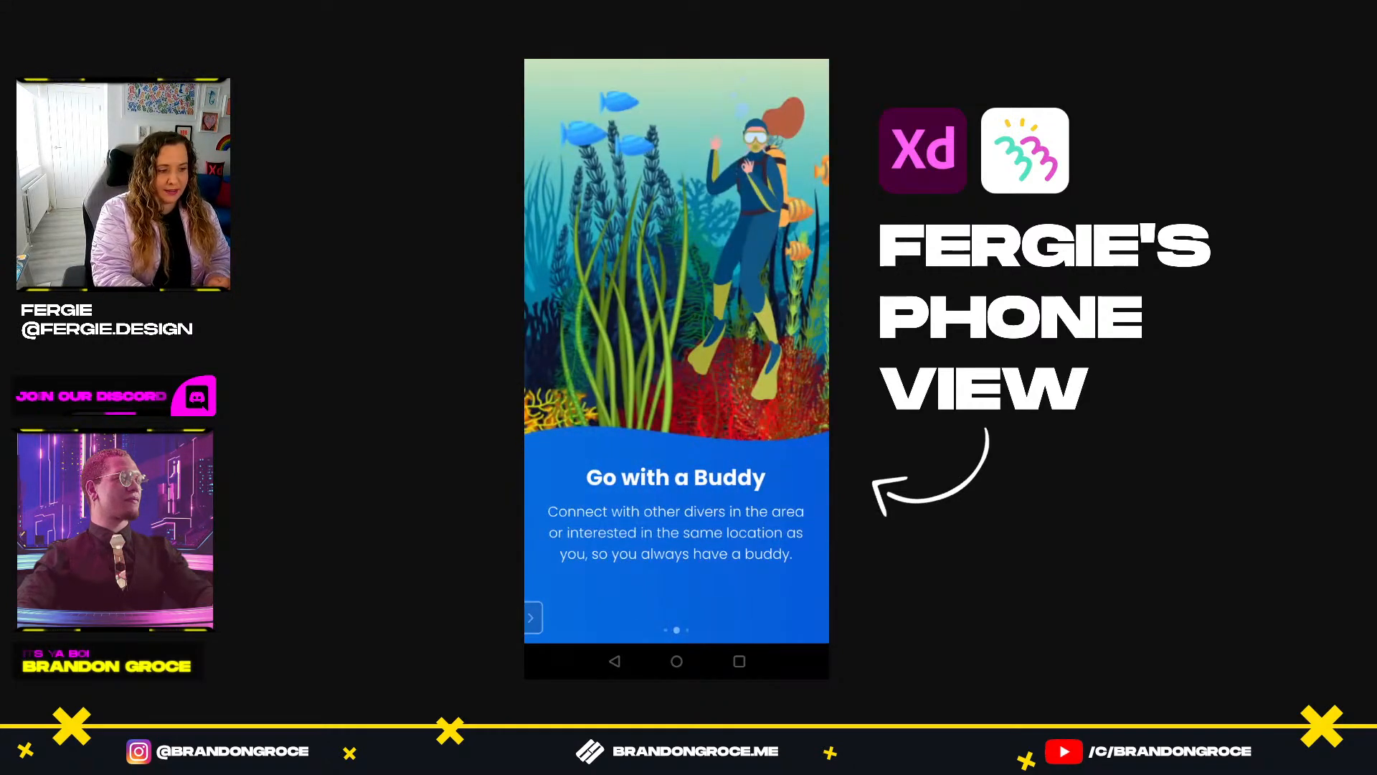
pyautogui.moveTo(761, 430); pyautogui.dragTo(573, 430)
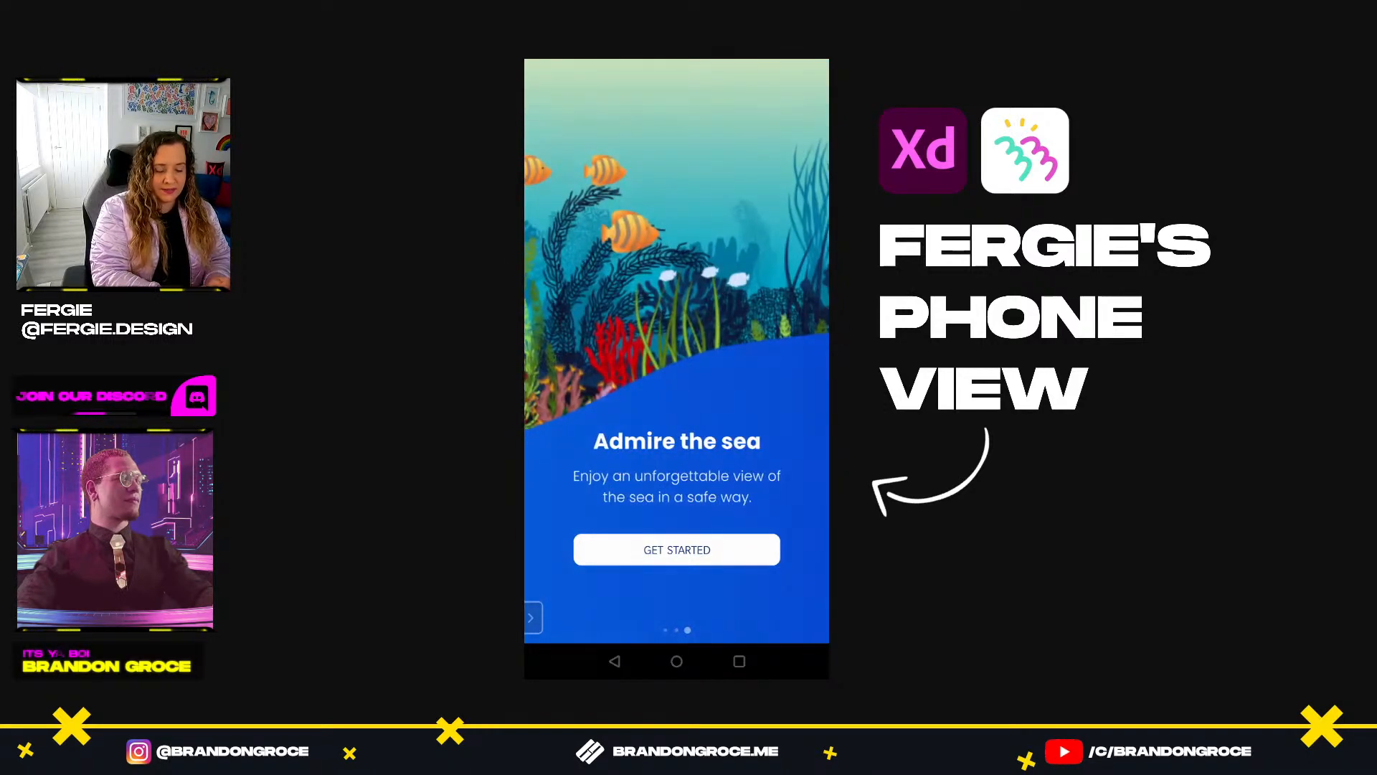
pyautogui.click(676, 549)
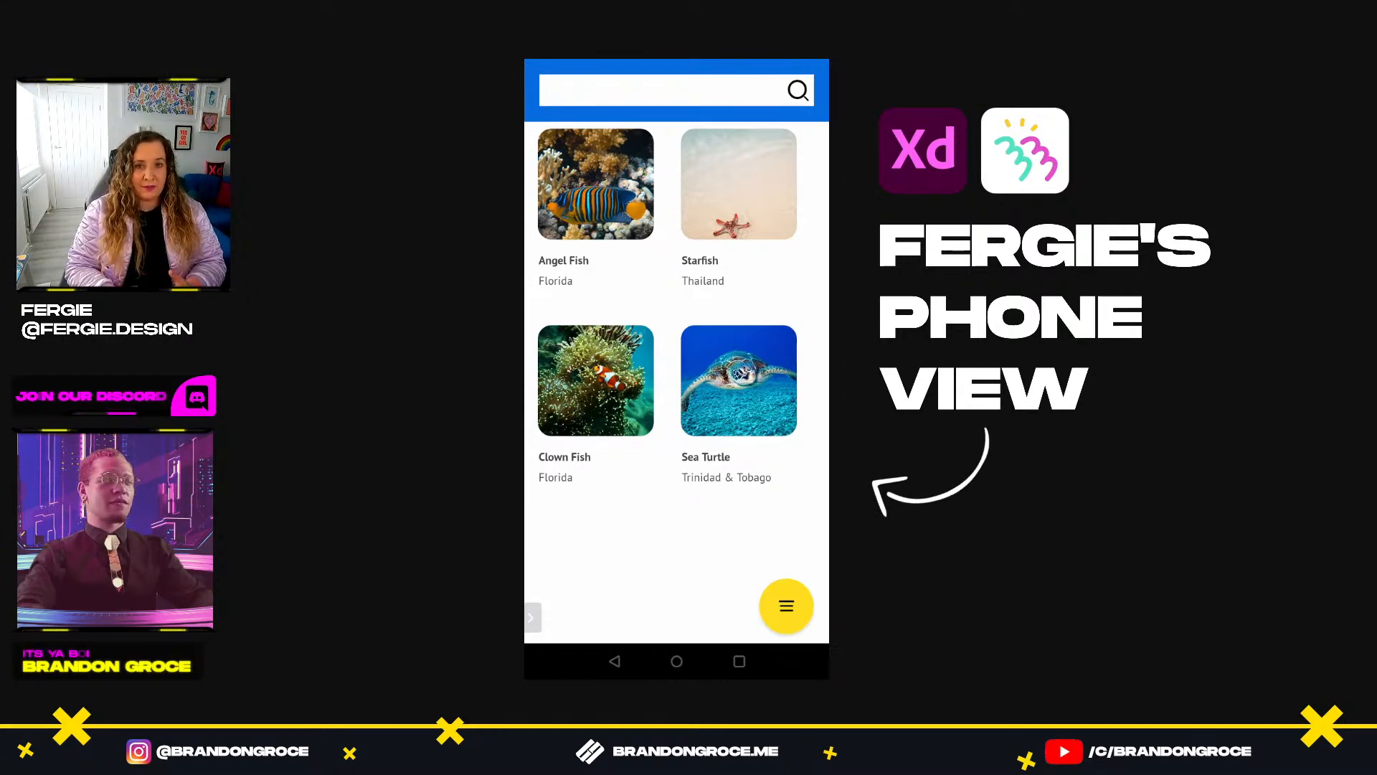
# Search the creatures list for "fish" in the phone preview.
pyautogui.click(663, 90)
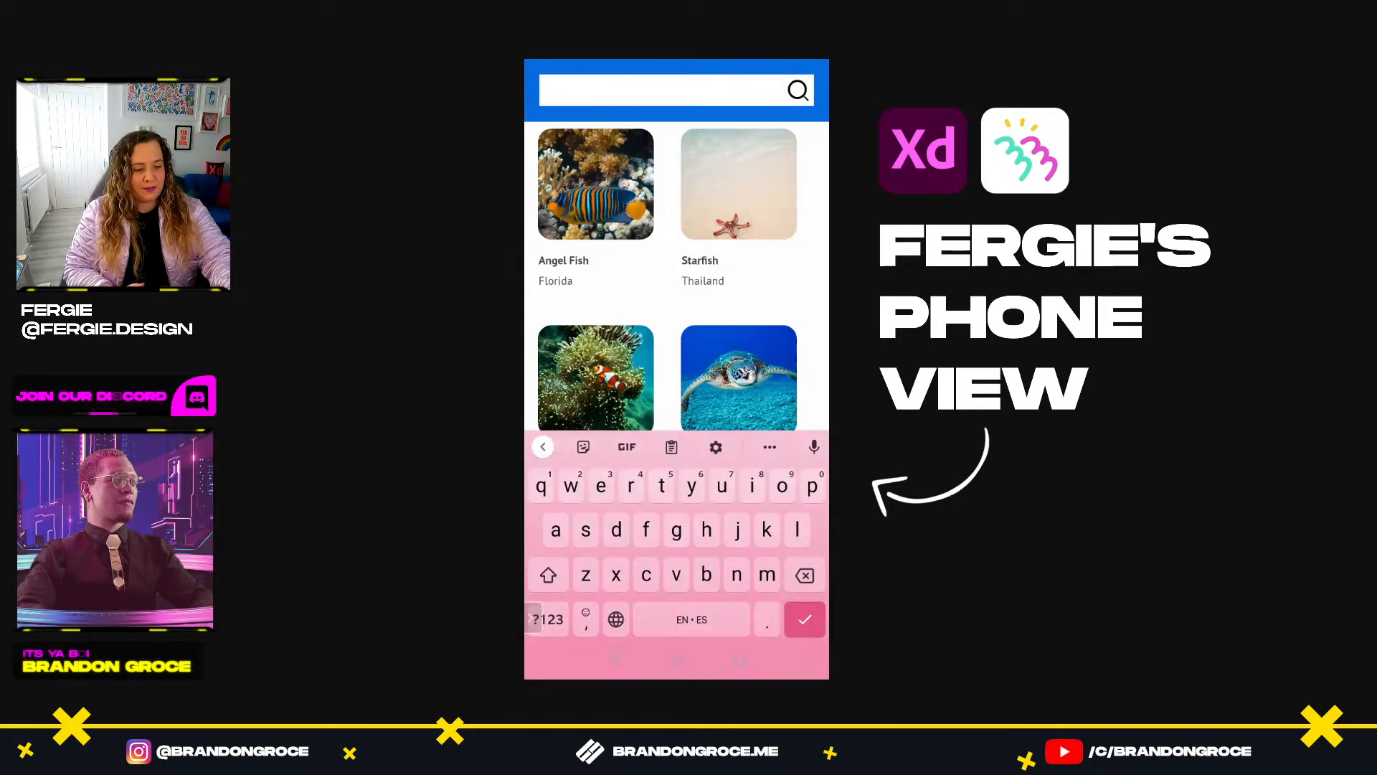
pyautogui.write('fi')
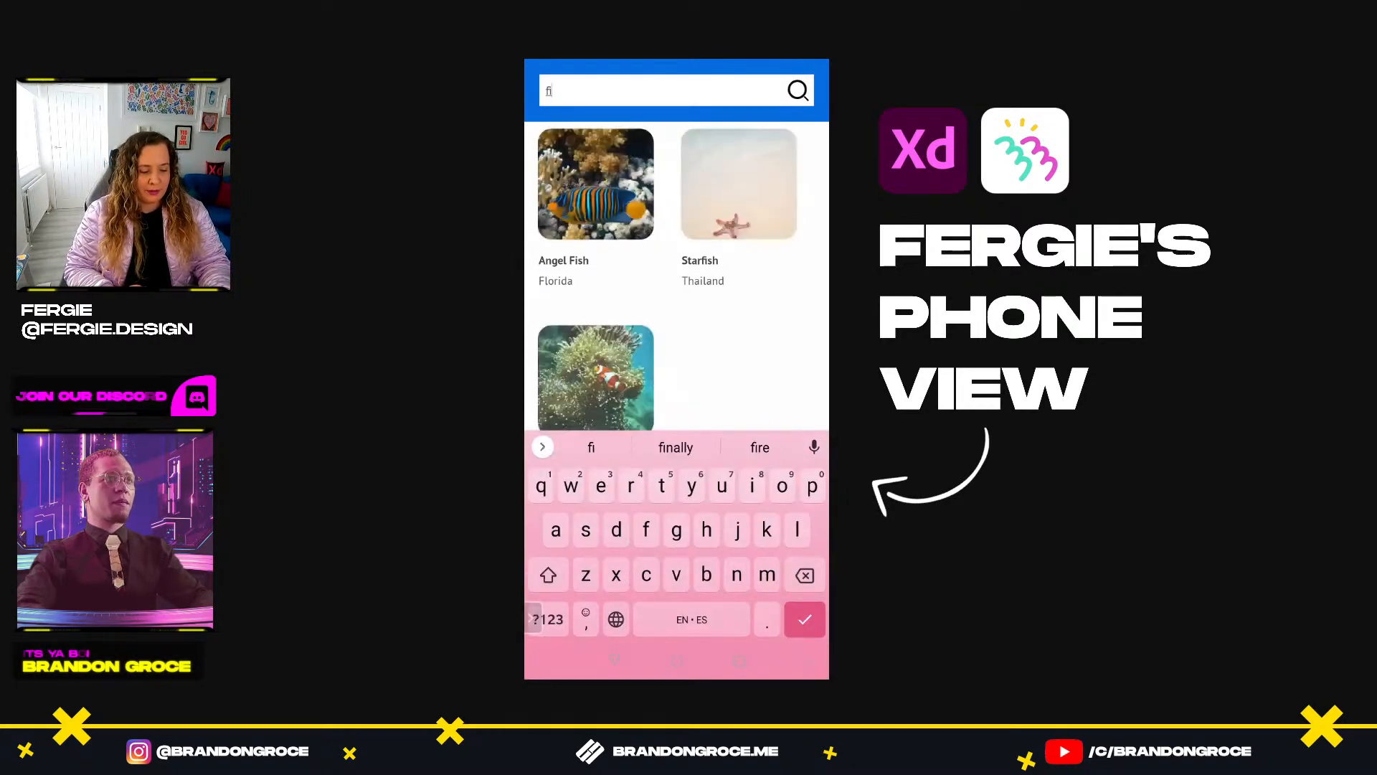
pyautogui.write('sh')
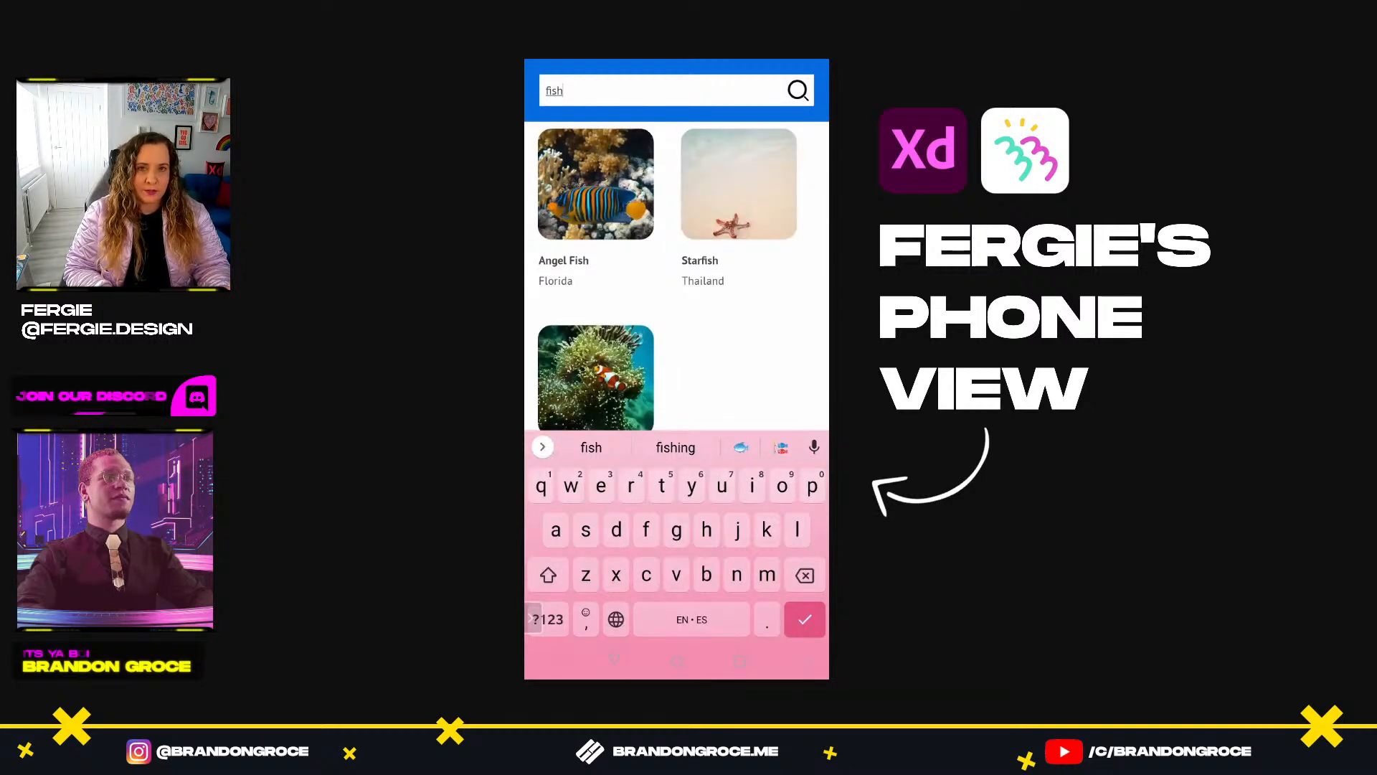
# Replace the search term with "star" to filter the creatures list.
pyautogui.press('BackSpace')
pyautogui.press('BackSpace')
pyautogui.press('BackSpace')
pyautogui.press('BackSpace')
pyautogui.write('s')
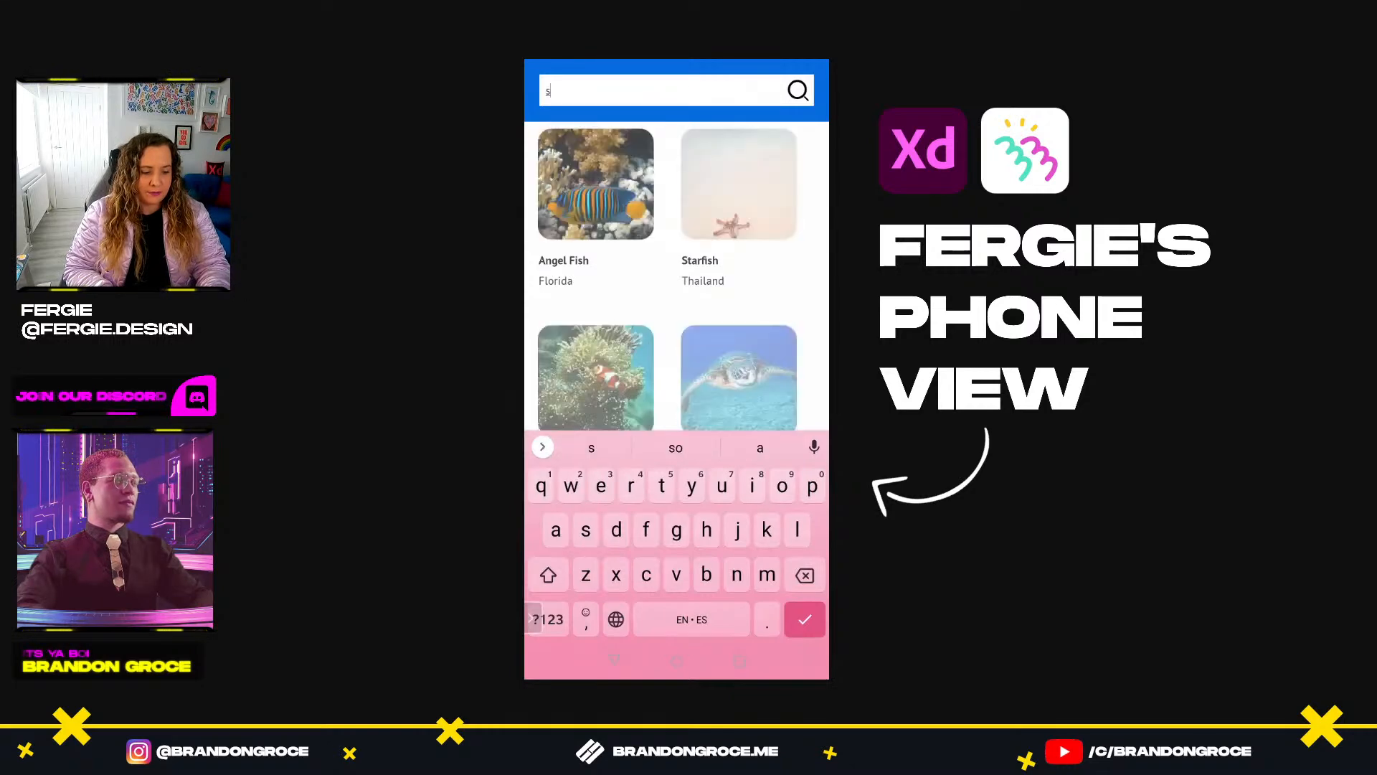
pyautogui.write('tar')
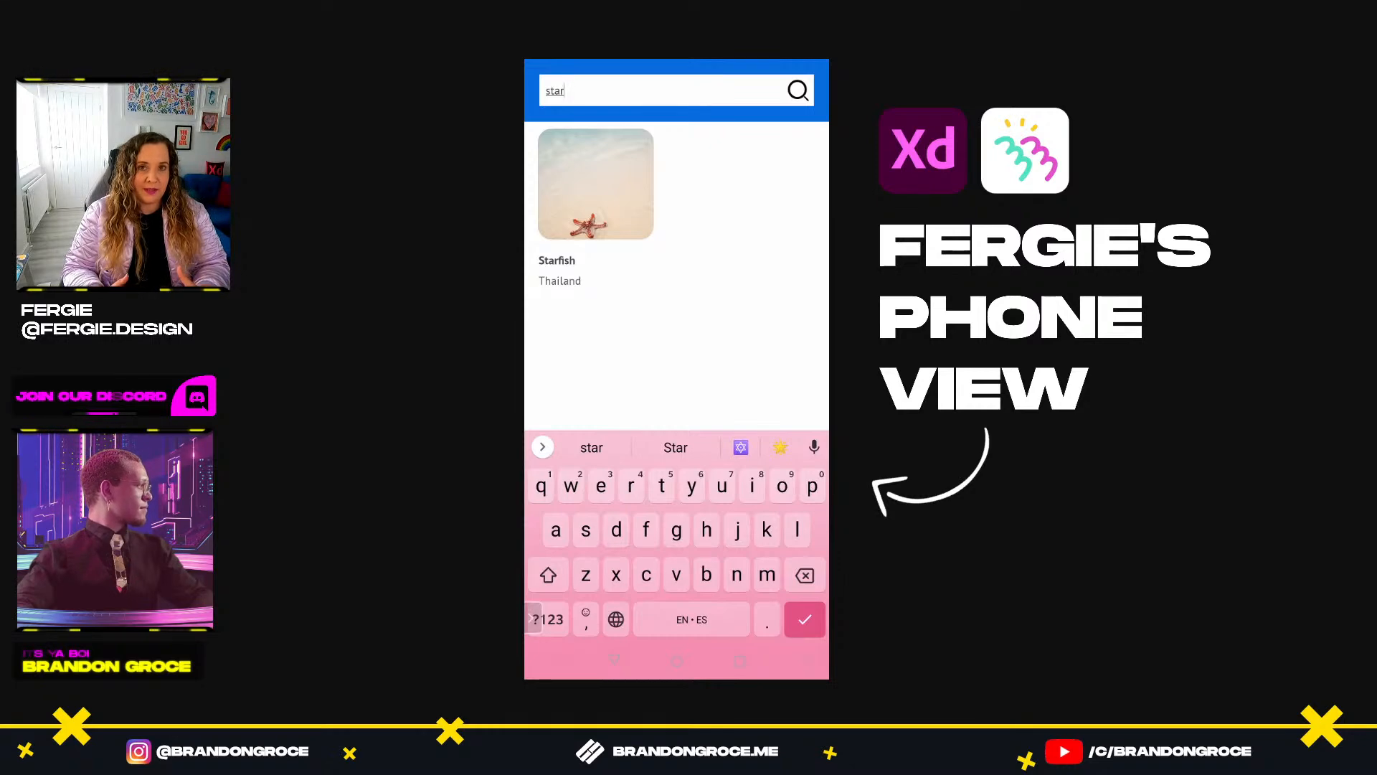
# Clear the creature search and hide the on-screen keyboard.
pyautogui.press('BackSpace')
pyautogui.press('BackSpace')
pyautogui.press('BackSpace')
pyautogui.press('BackSpace')
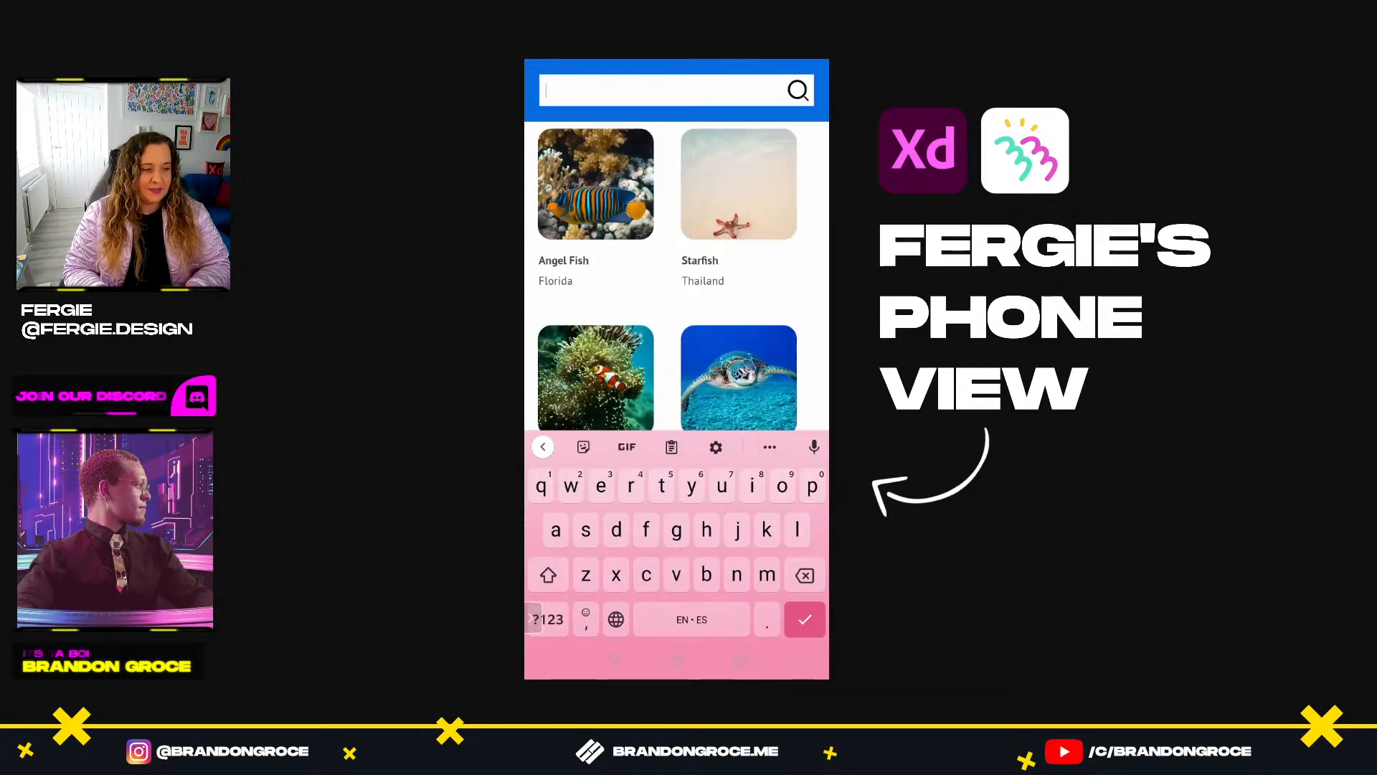
pyautogui.click(614, 661)
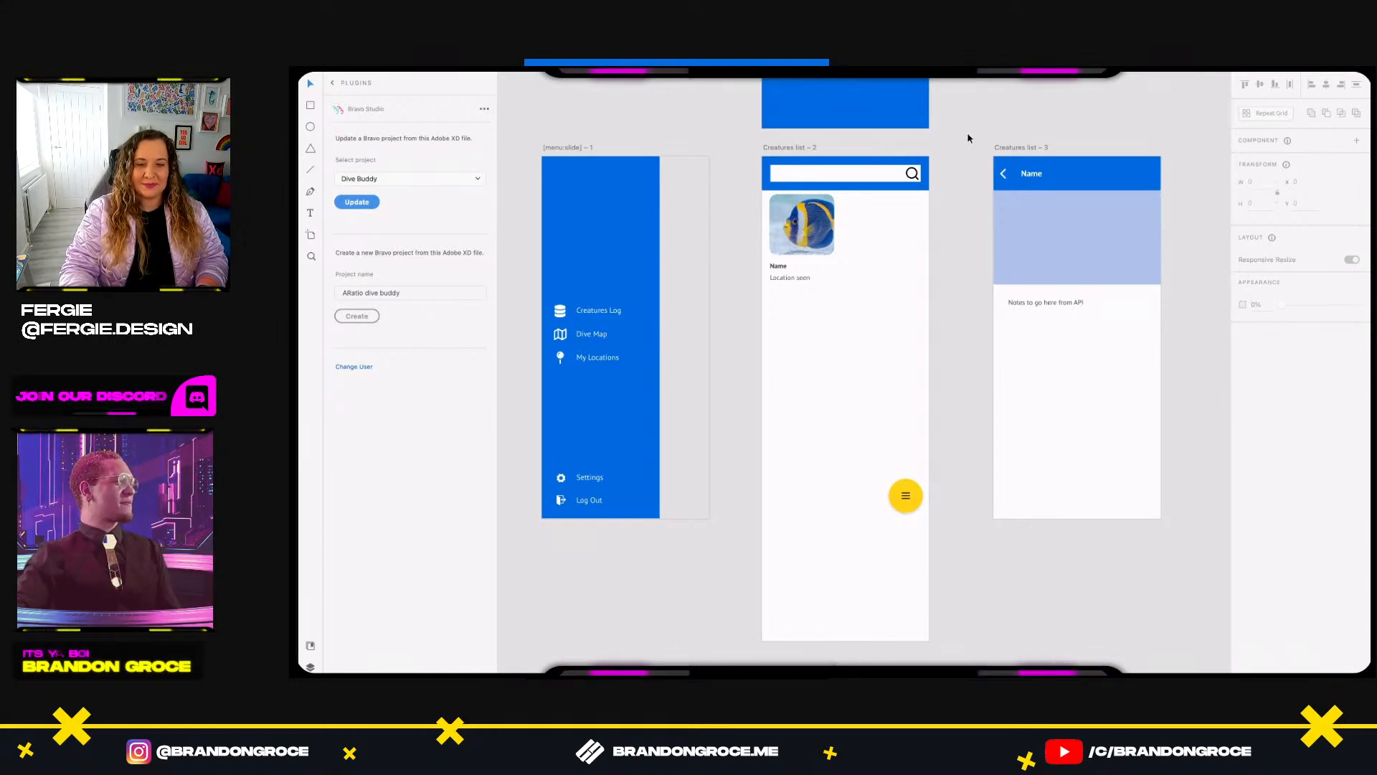
# Duplicate the "Onboarding intro [nomenu] – 1" artboard in Adobe XD, placing the copy above the [container:slider:horizontal] label.
pyautogui.scroll(-5, 968, 227)
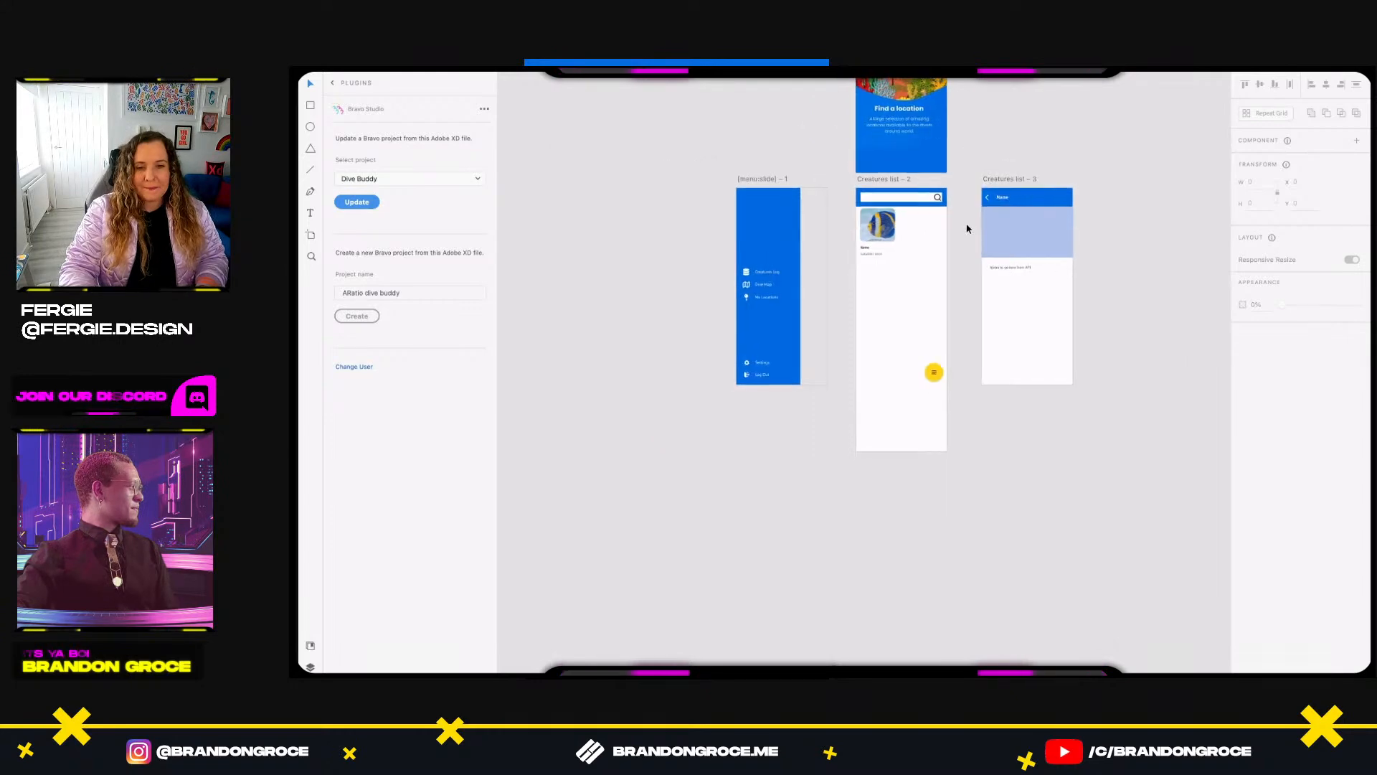
pyautogui.moveTo(992, 129); pyautogui.dragTo(854, 279)
pyautogui.scroll(3, 771, 269)
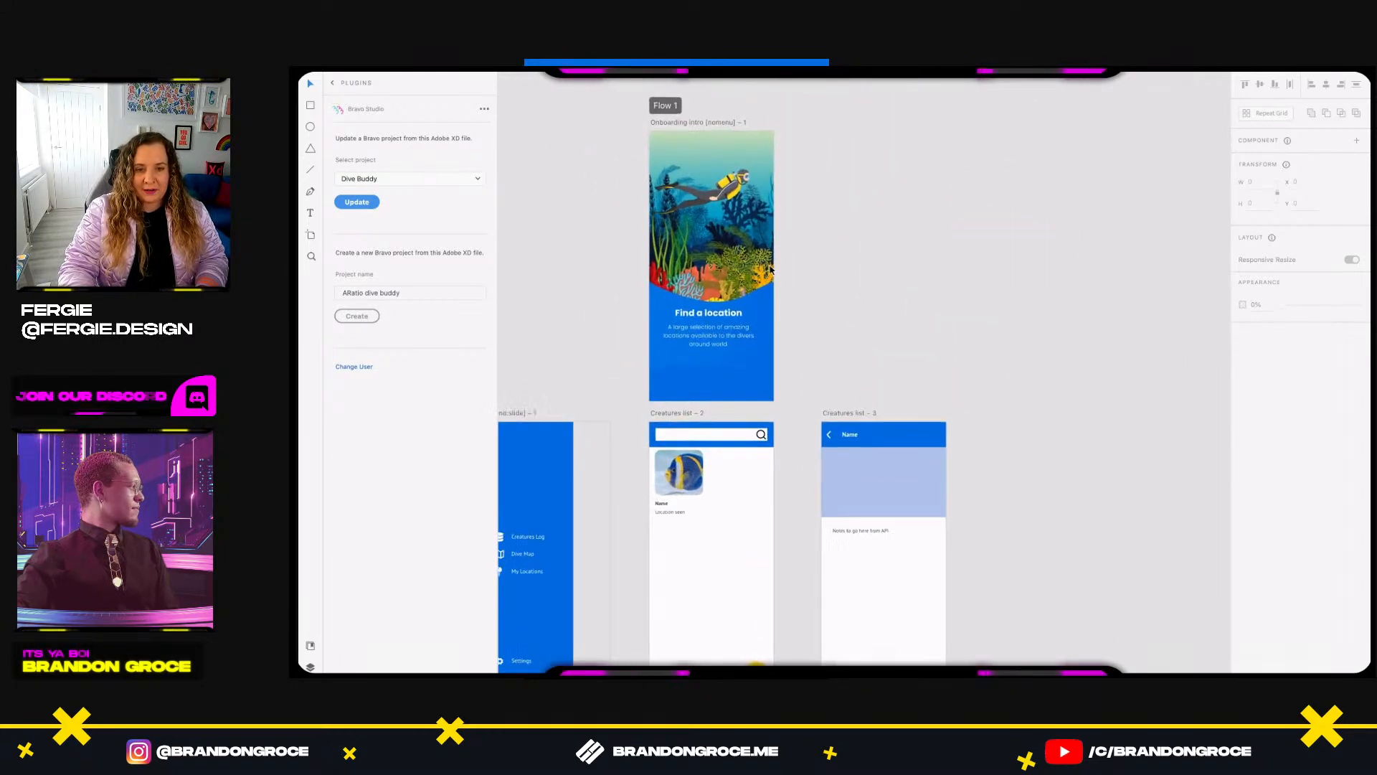
pyautogui.scroll(1, 771, 270)
pyautogui.moveTo(900, 183); pyautogui.dragTo(875, 299)
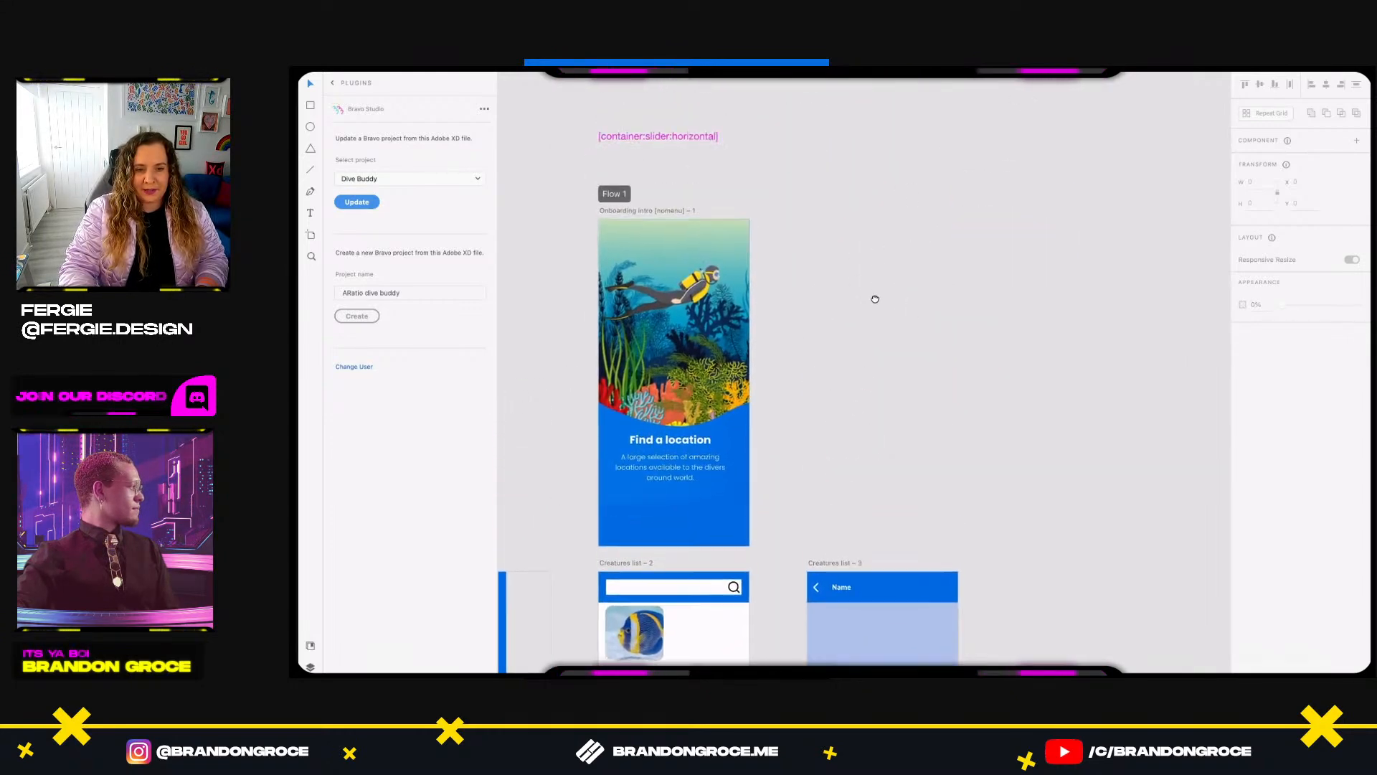
pyautogui.click(653, 211)
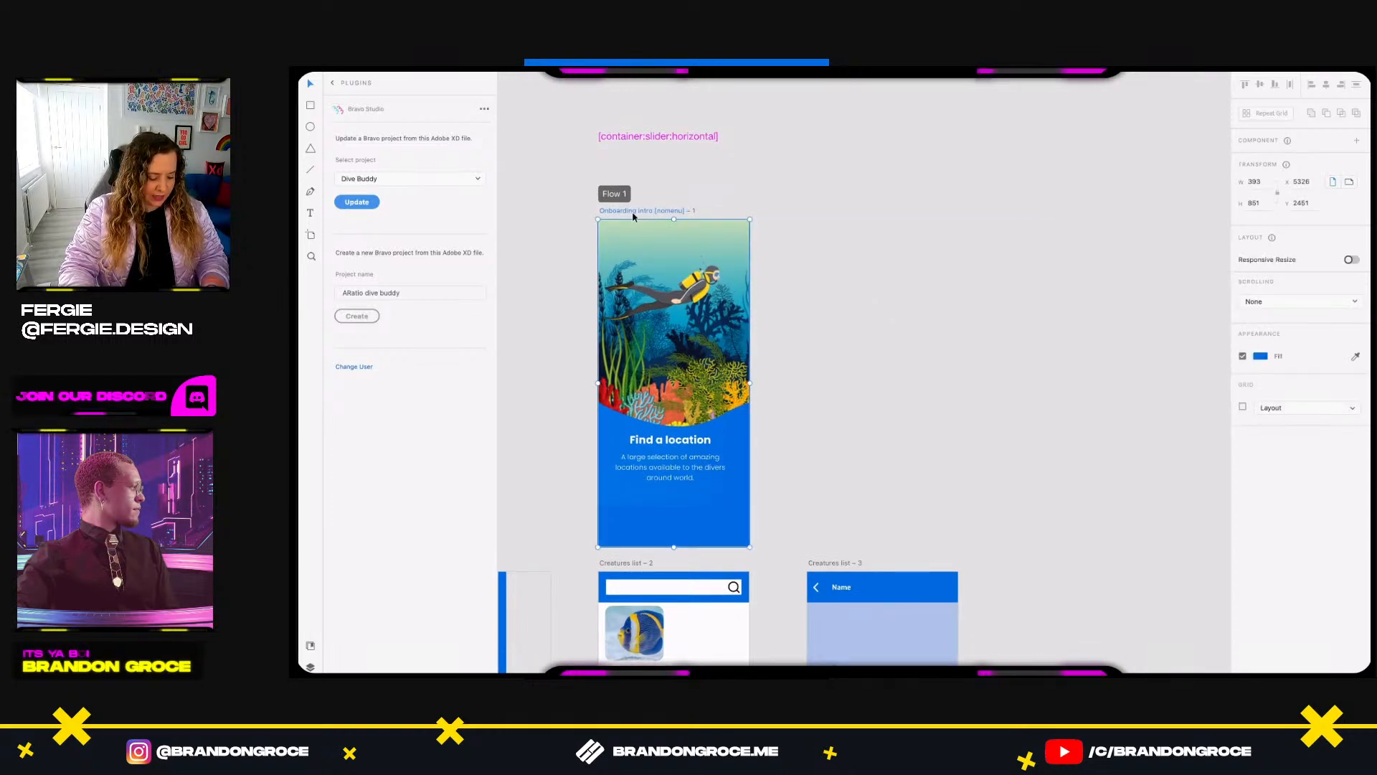
pyautogui.moveTo(633, 215); pyautogui.dragTo(820, 163)
pyautogui.scroll(-5, 840, 273)
pyautogui.scroll(5, 815, 229)
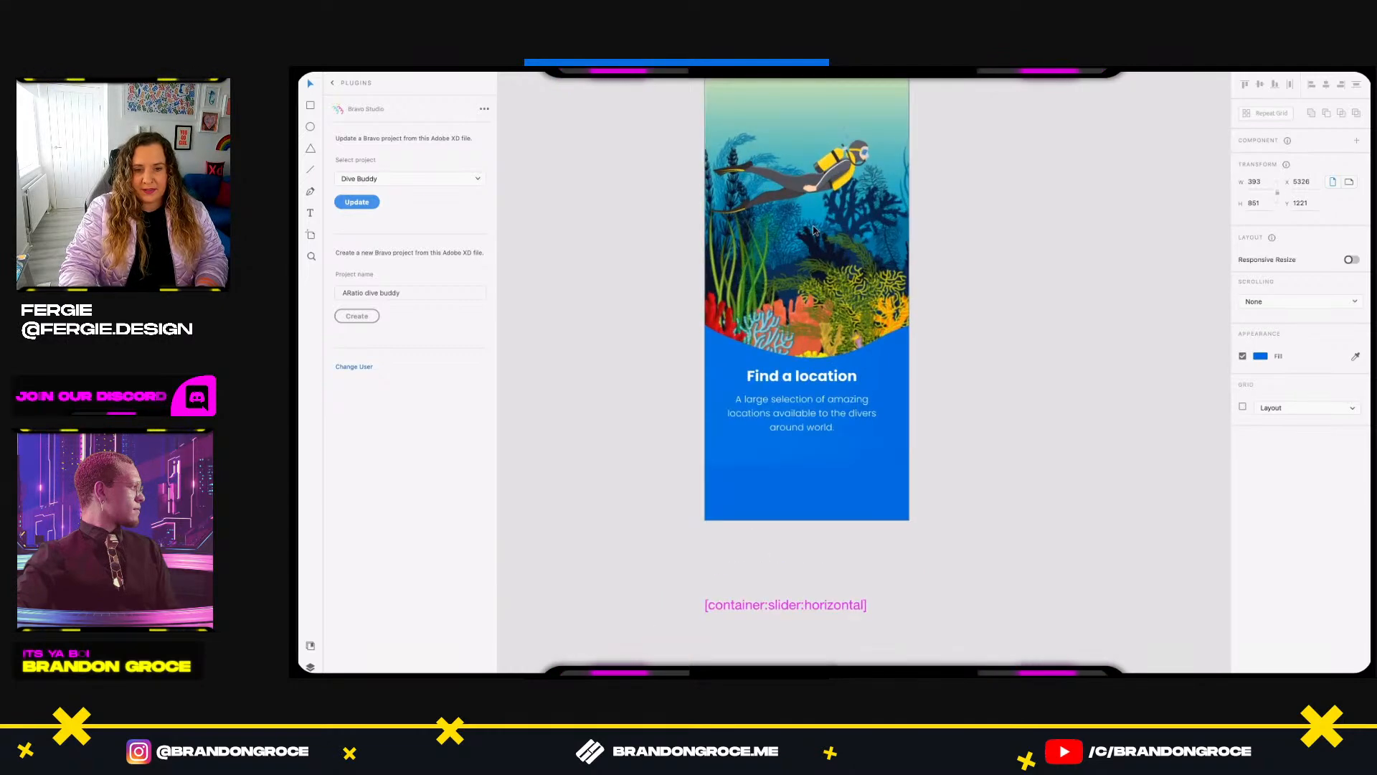
pyautogui.scroll(-1, 815, 229)
pyautogui.moveTo(943, 209); pyautogui.dragTo(876, 246)
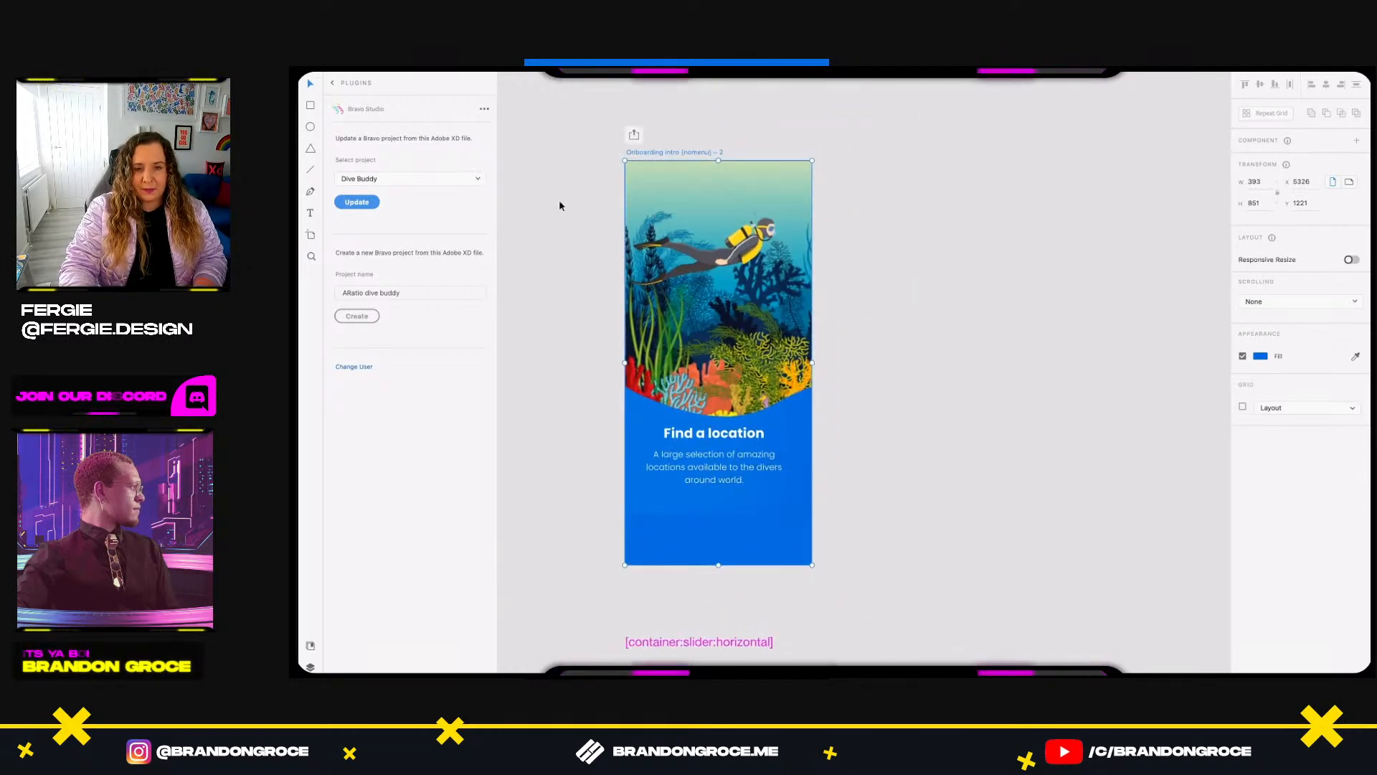
# Move the three-slide onboarding group out of the duplicated artboard onto the empty canvas beside it, exposing its full width.
pyautogui.click(762, 195)
pyautogui.moveTo(763, 200); pyautogui.dragTo(856, 203)
pyautogui.moveTo(921, 205); pyautogui.dragTo(693, 213)
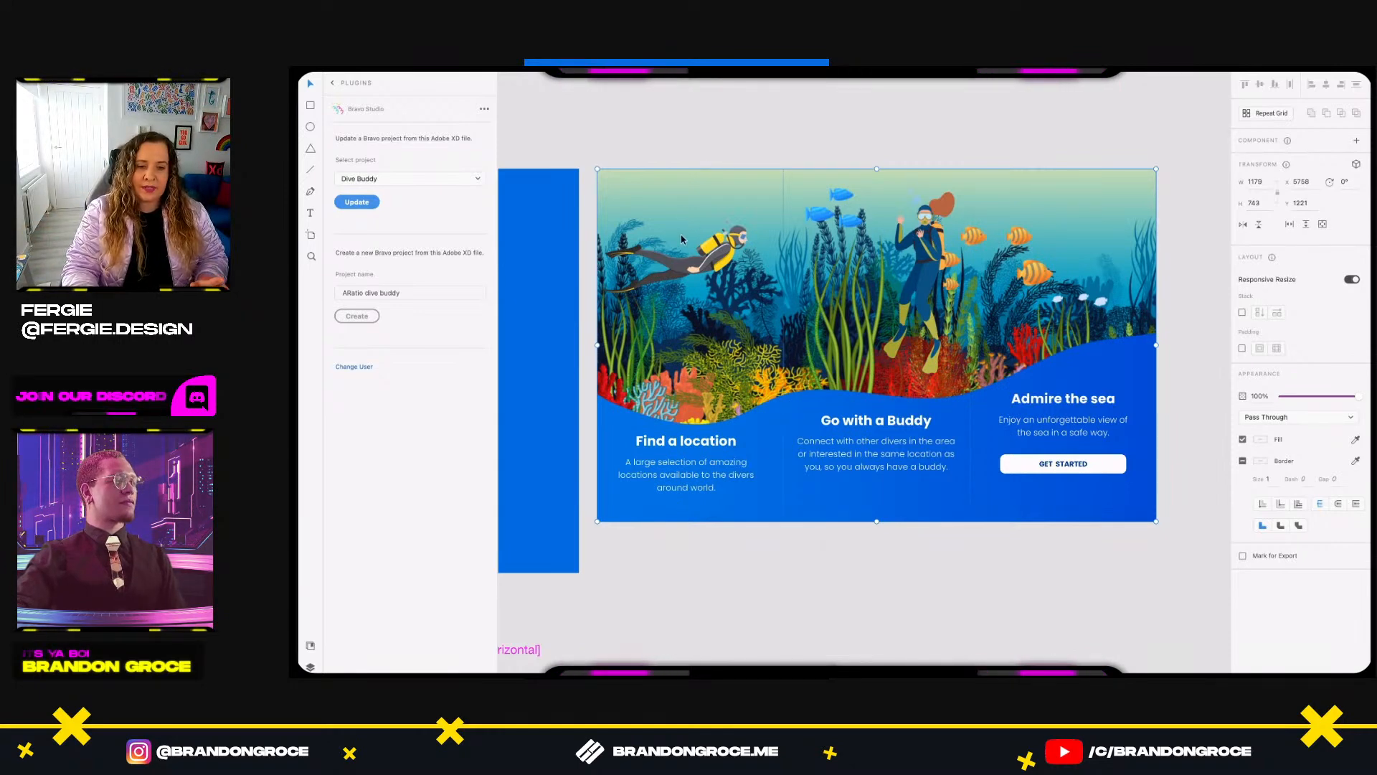
pyautogui.click(671, 569)
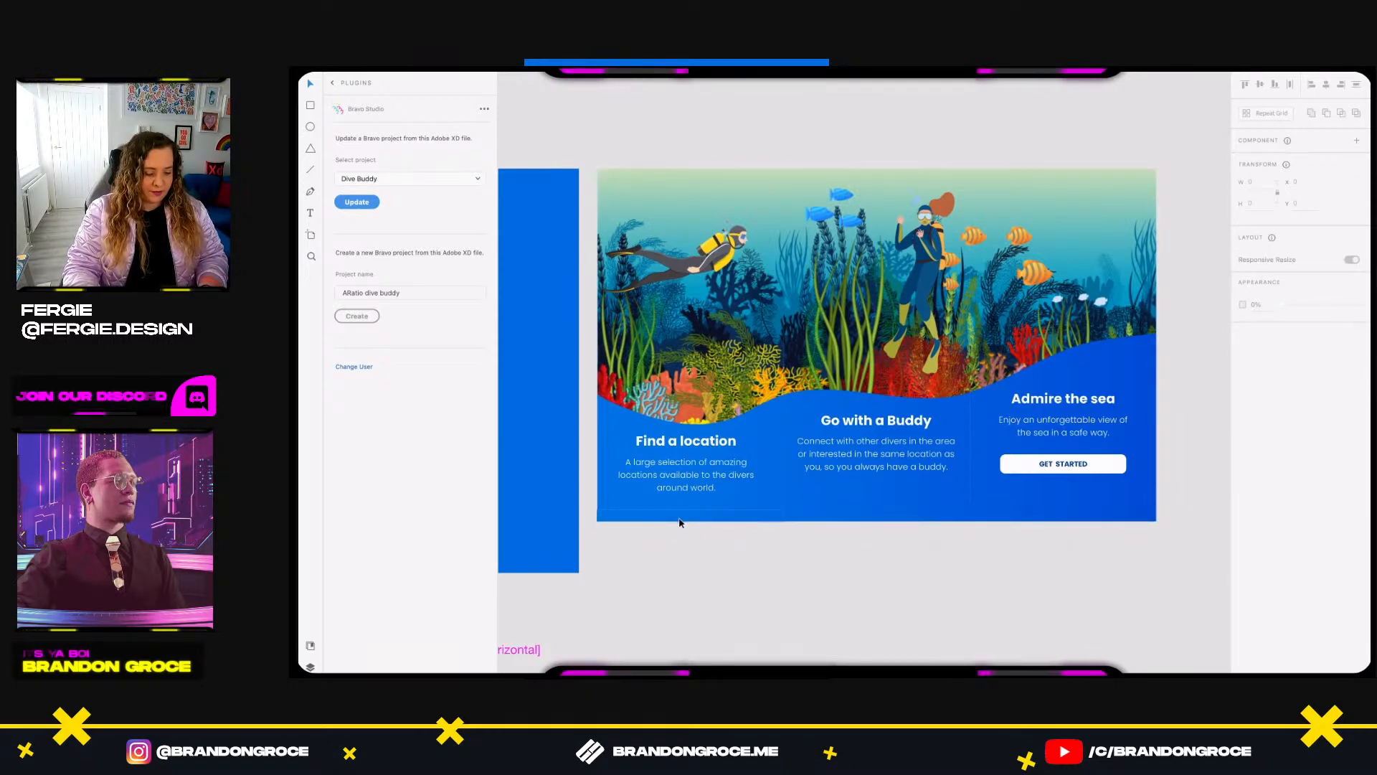
# Switch to Chrome, open the Bravo Studio dashboard and look through its recent projects, tutorials and resources.
pyautogui.press('super+Tab')
pyautogui.hotkey('ctrl', 'Up')
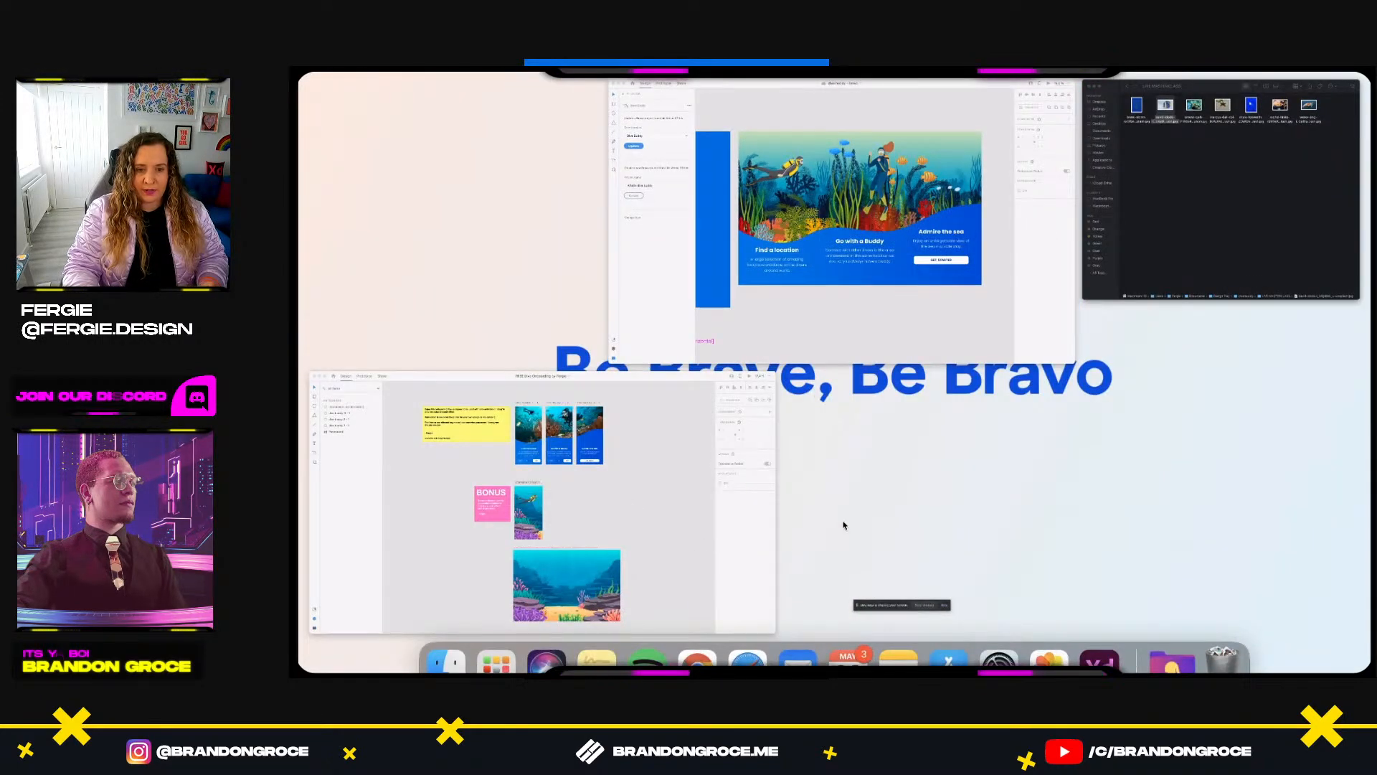
pyautogui.click(698, 662)
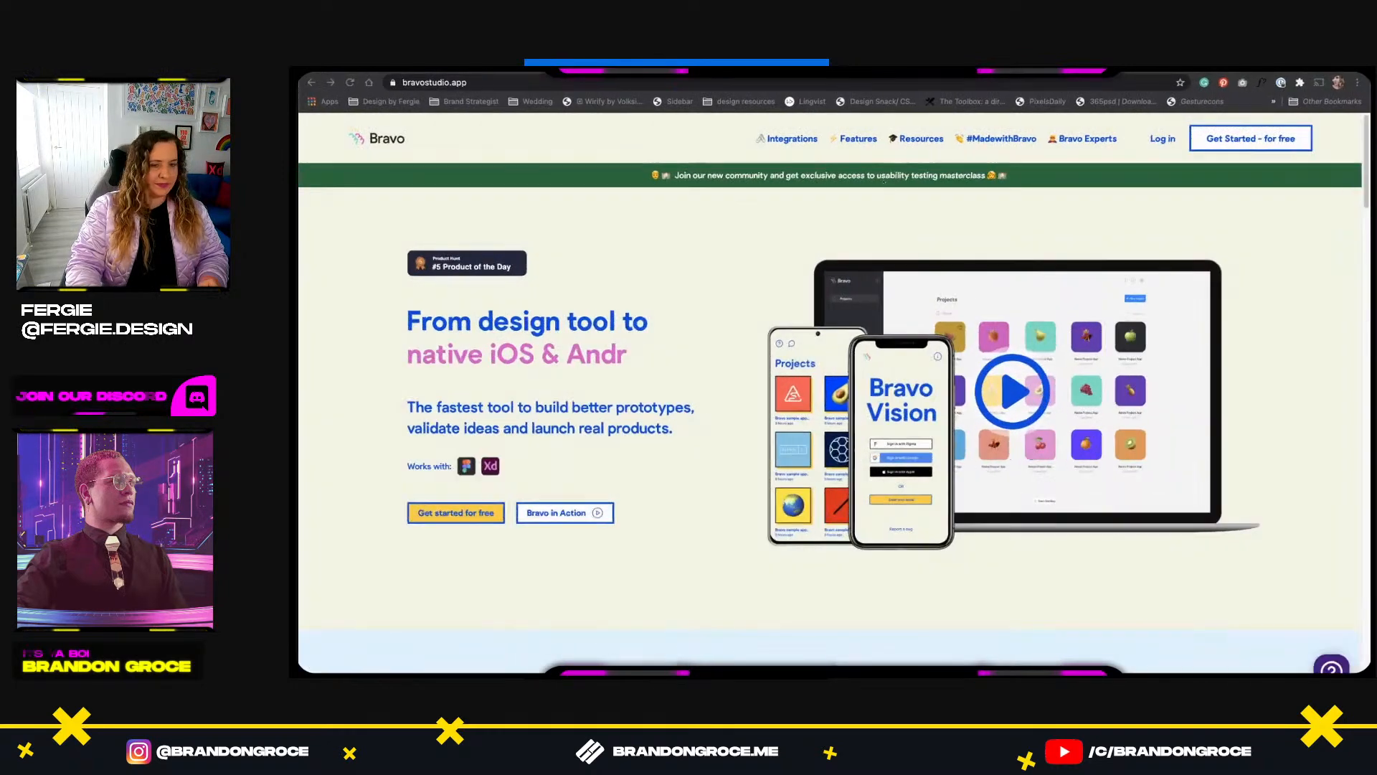
pyautogui.click(492, 66)
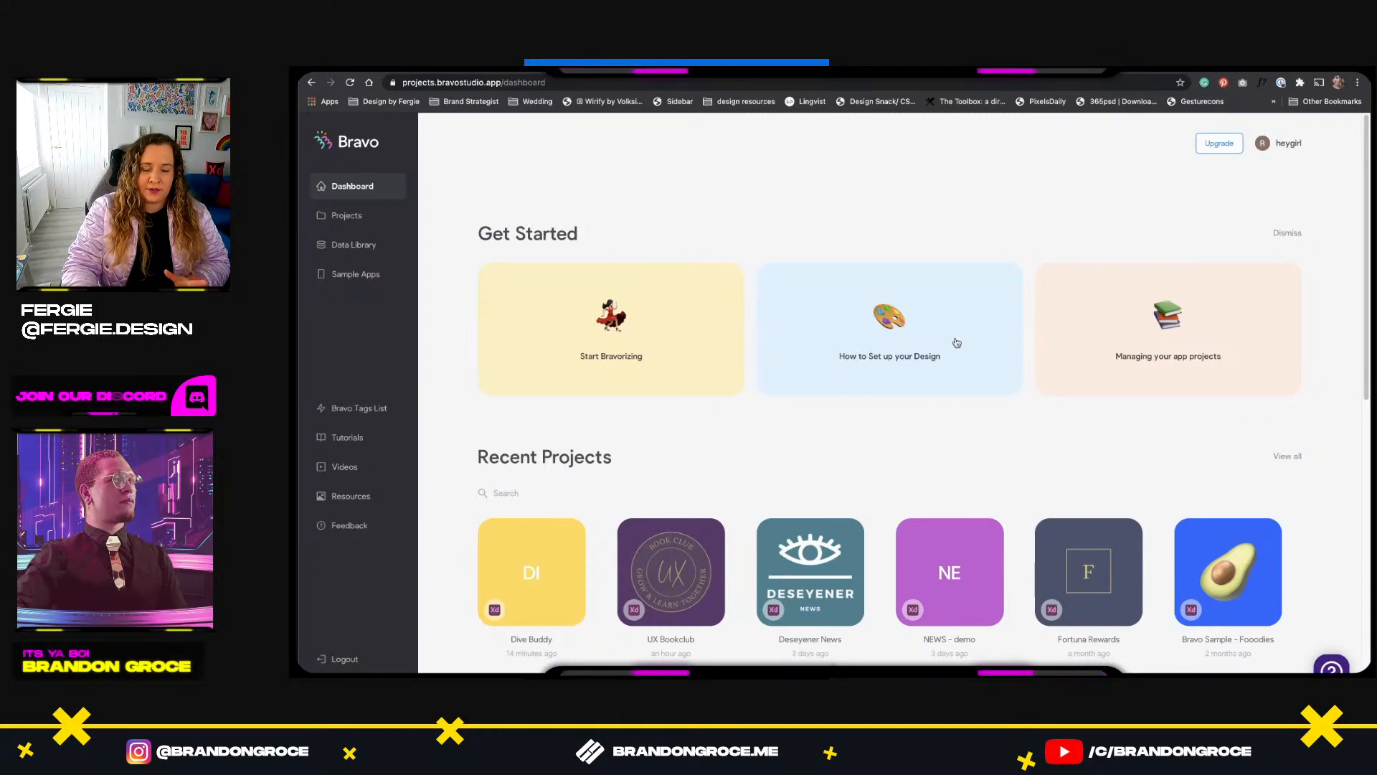
pyautogui.scroll(-3, 957, 343)
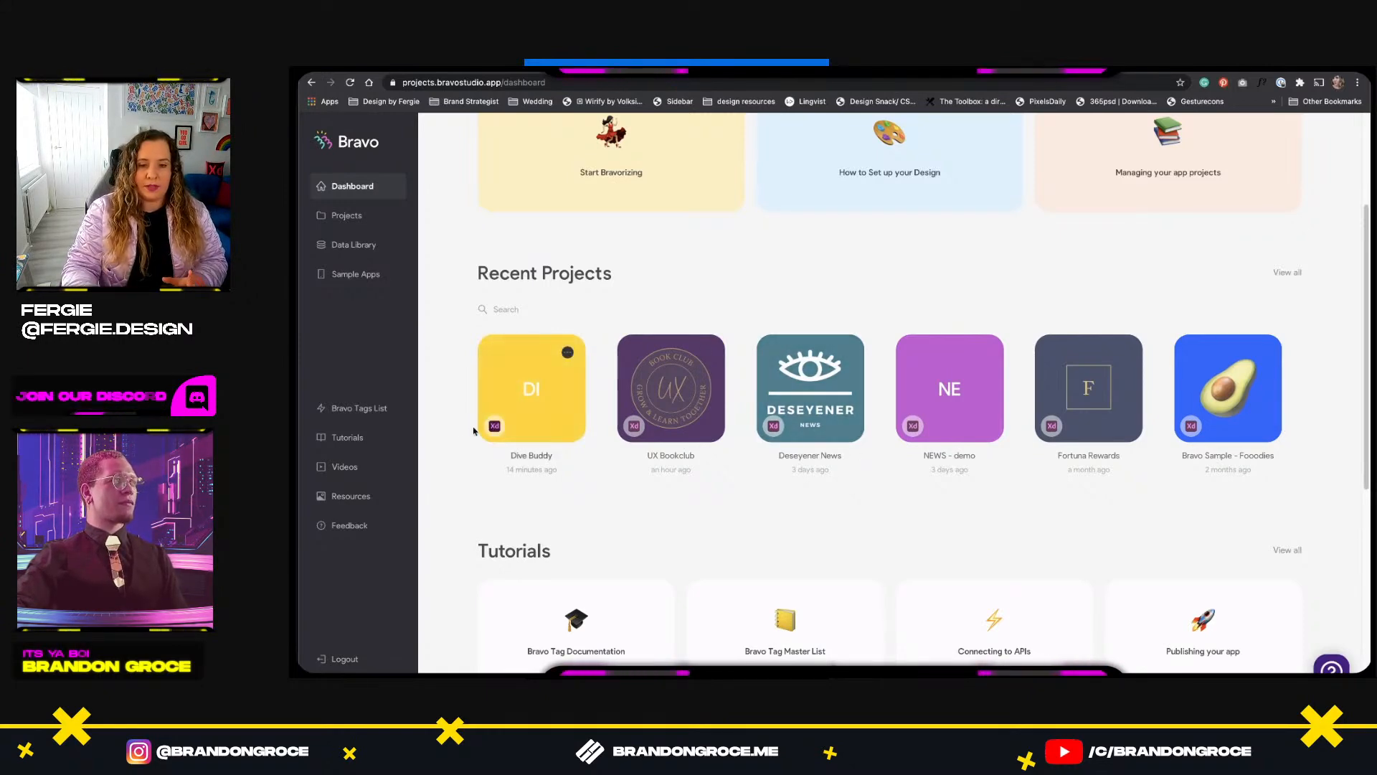
pyautogui.scroll(-5, 477, 423)
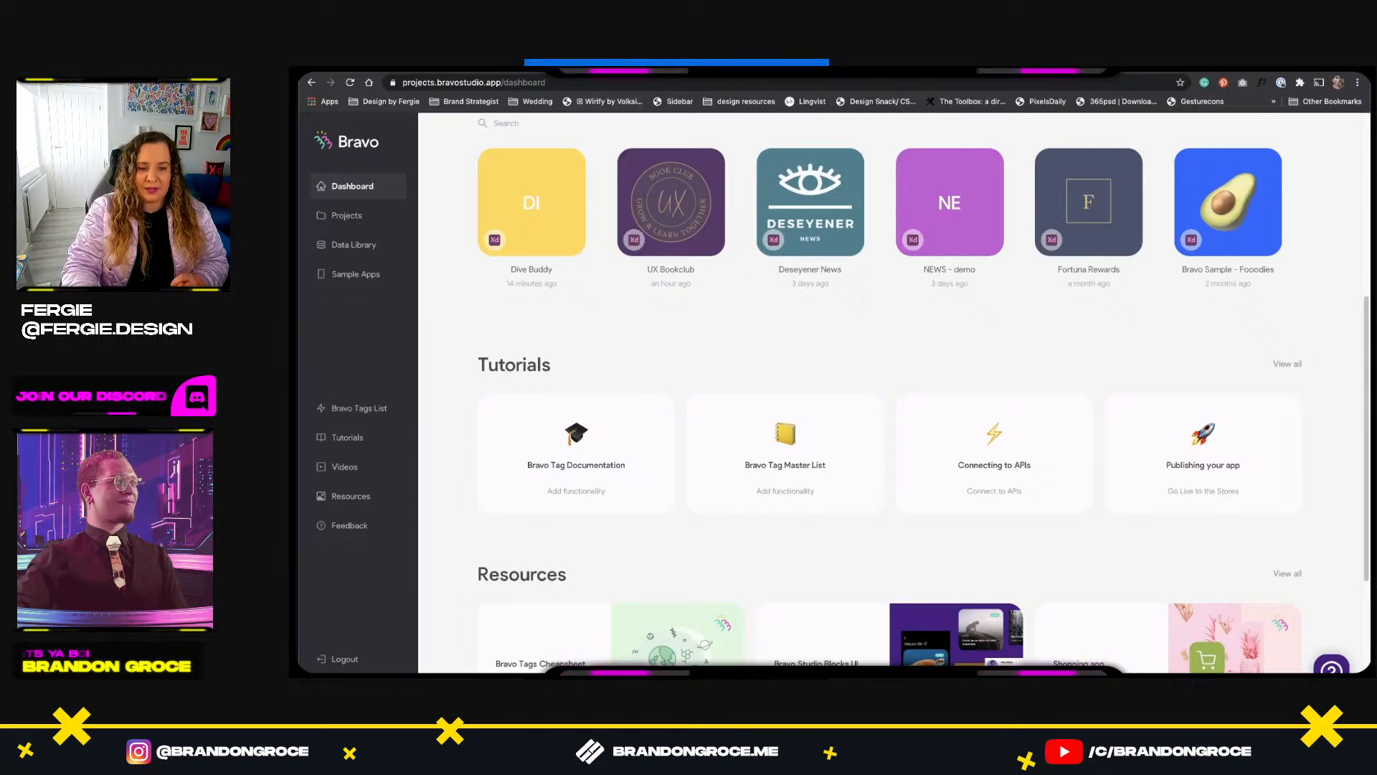
# Open the Bravo Tags Master List page, browse its tag tables and collapse all toggle sections.
pyautogui.click(595, 71)
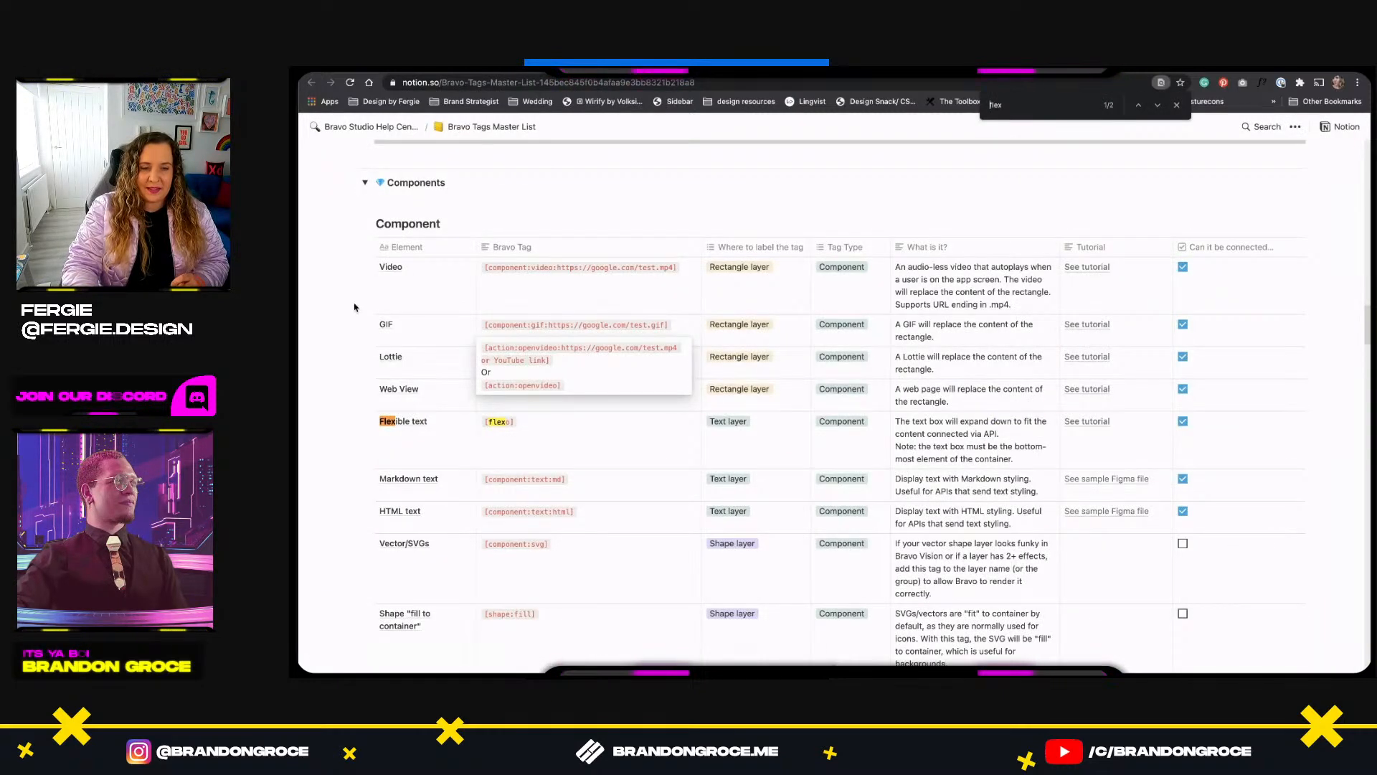
pyautogui.scroll(-12, 344, 395)
pyautogui.scroll(13, 352, 393)
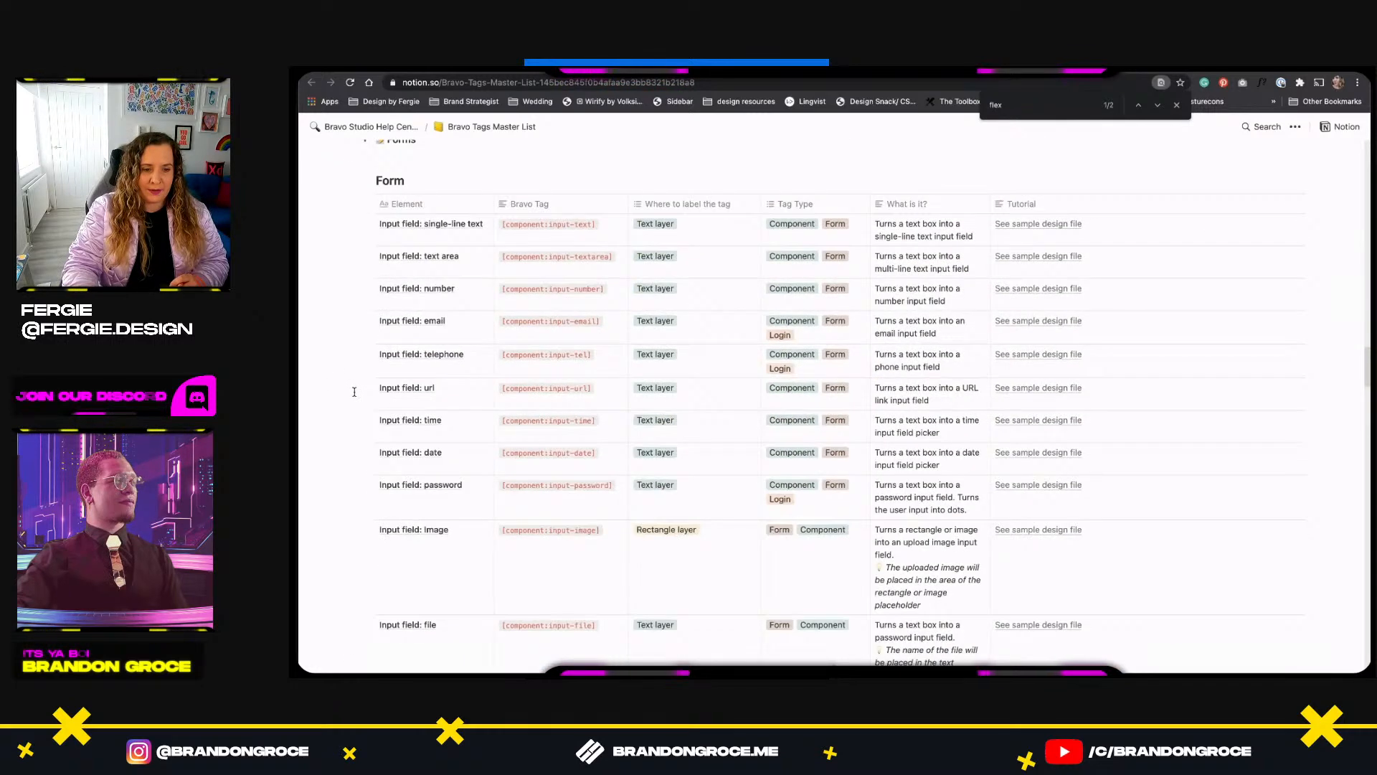
pyautogui.scroll(20, 358, 401)
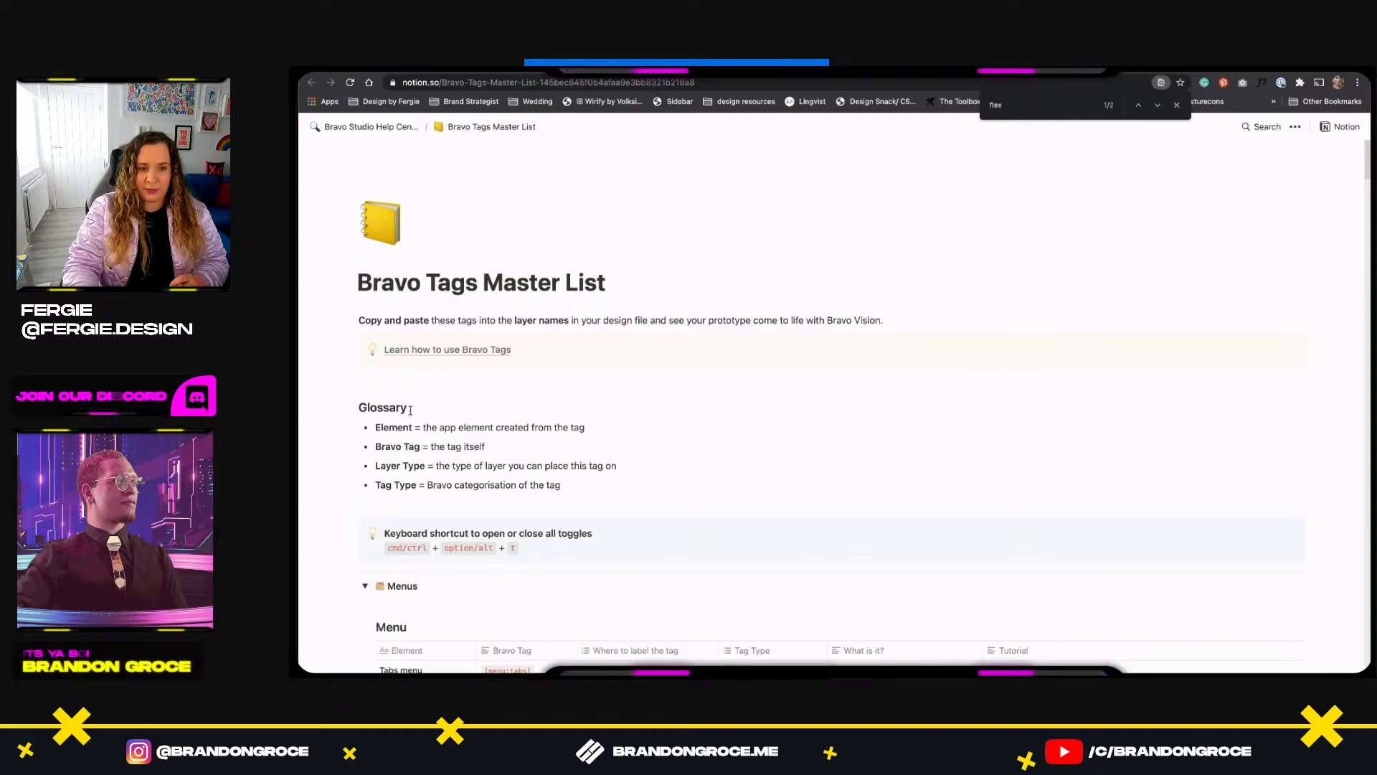
pyautogui.scroll(-5, 410, 410)
pyautogui.press('super+alt+t')
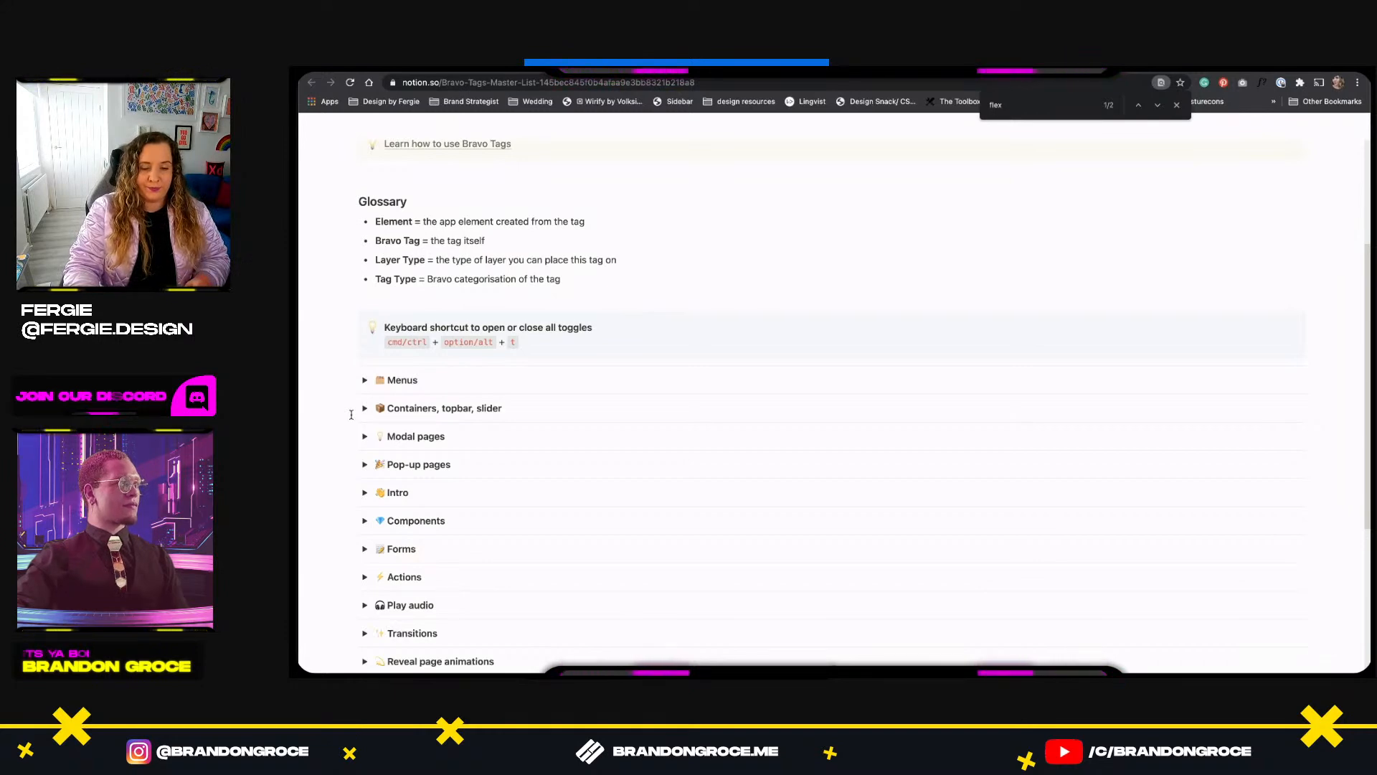
pyautogui.scroll(3, 351, 415)
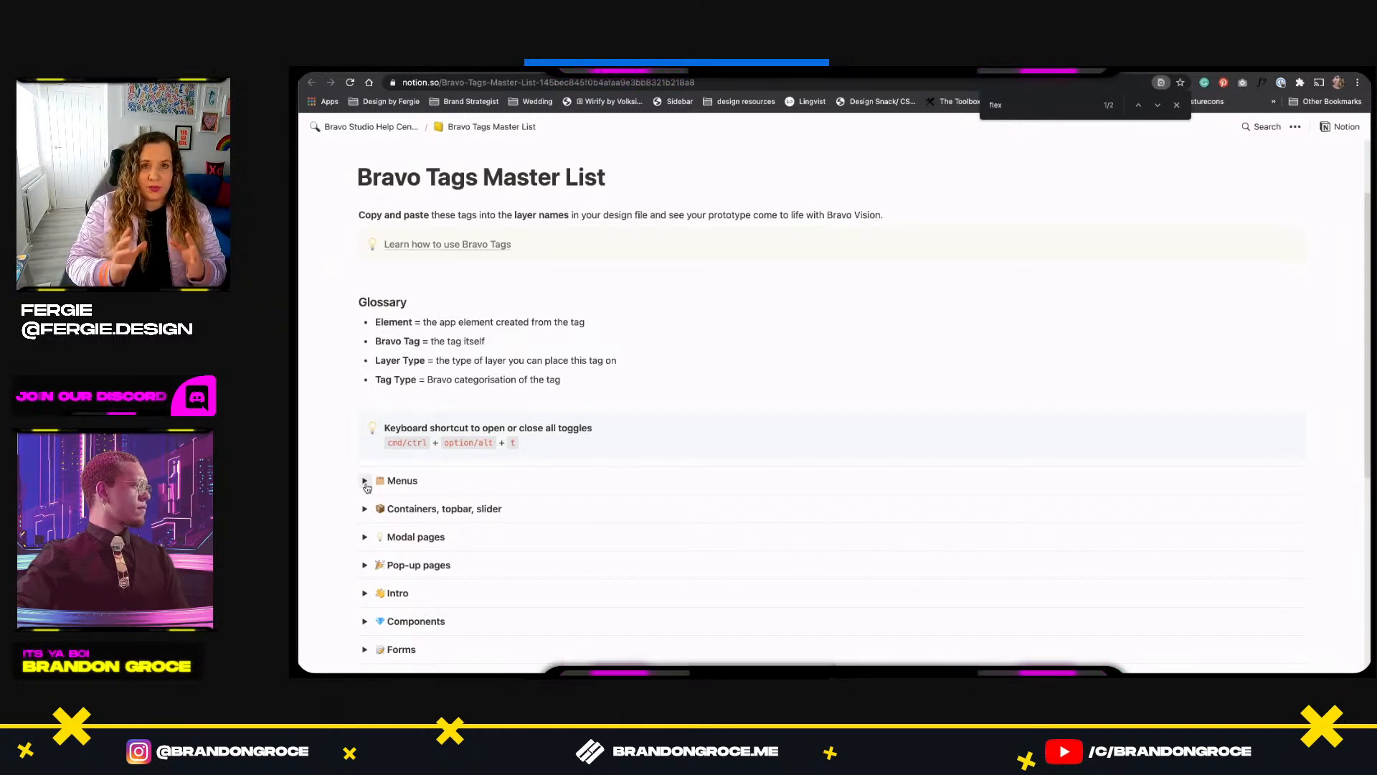
# Revisit the Bravo dashboard, return to the Bravo Tags Master List, and expand the Containers, topbar, slider section to examine its tags.
pyautogui.click(523, 68)
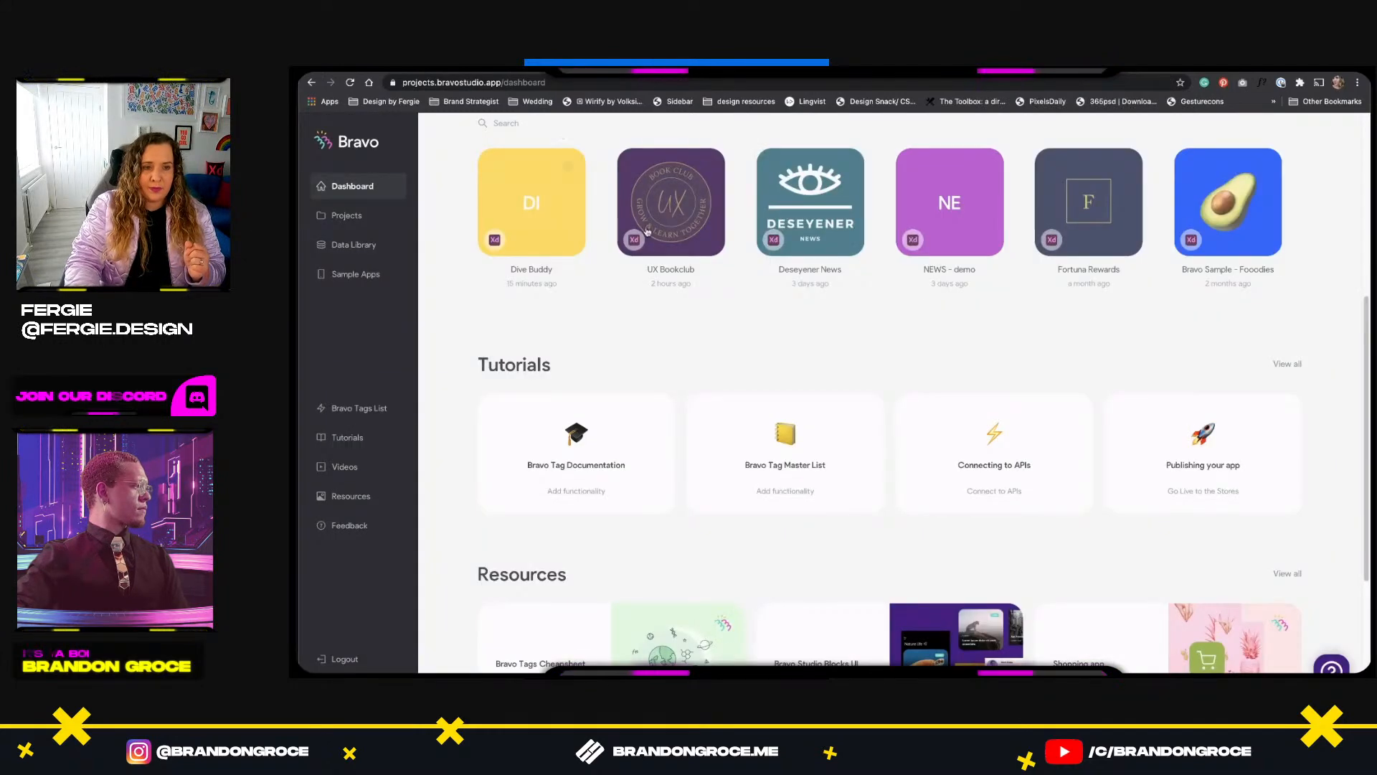
pyautogui.scroll(1, 673, 249)
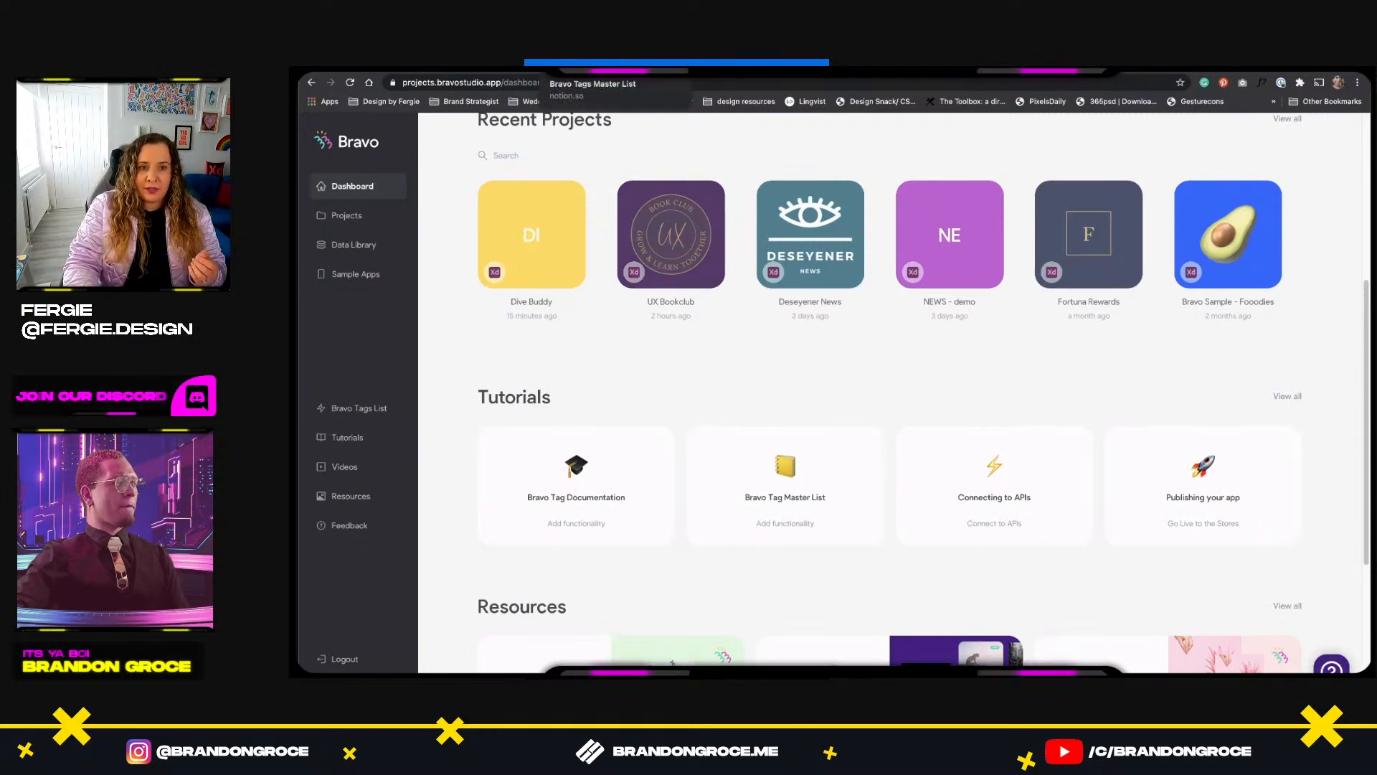
pyautogui.click(591, 66)
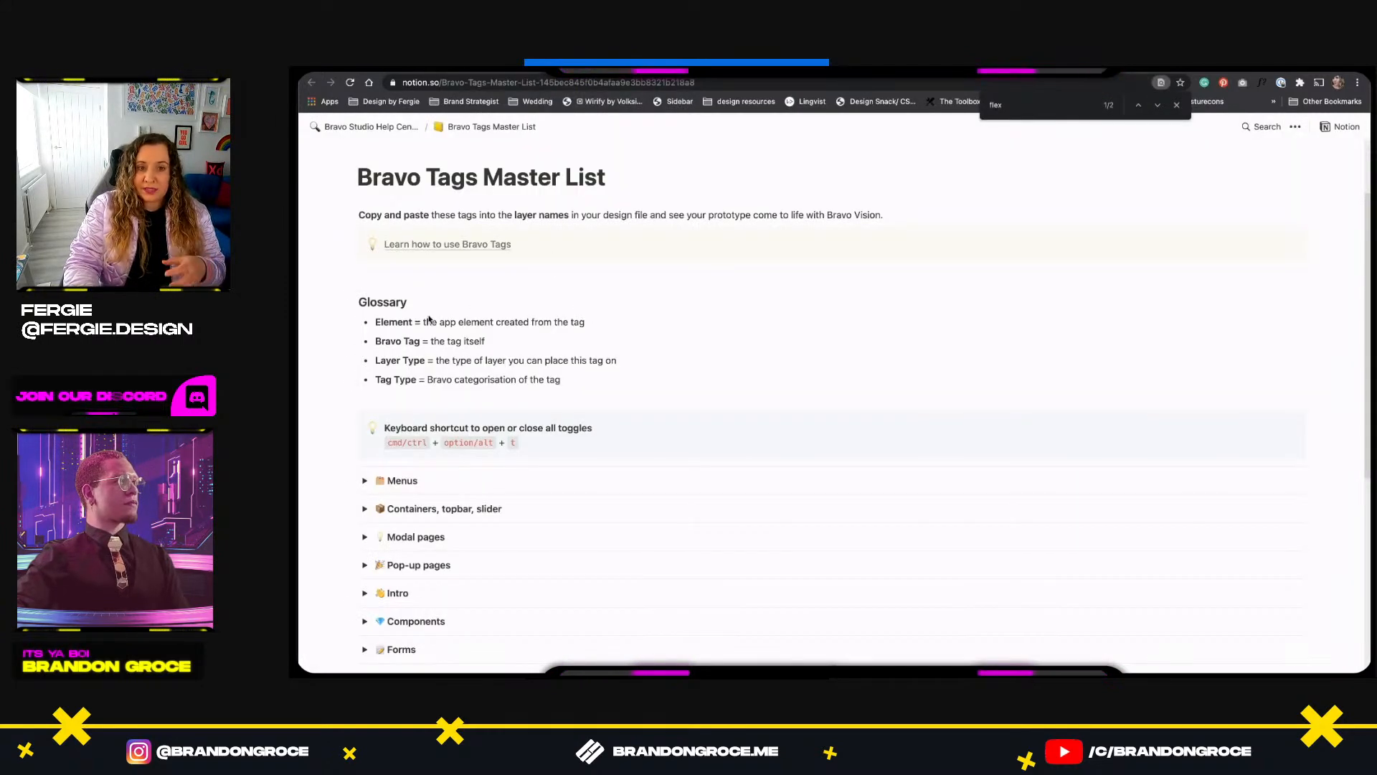
pyautogui.scroll(-5, 366, 335)
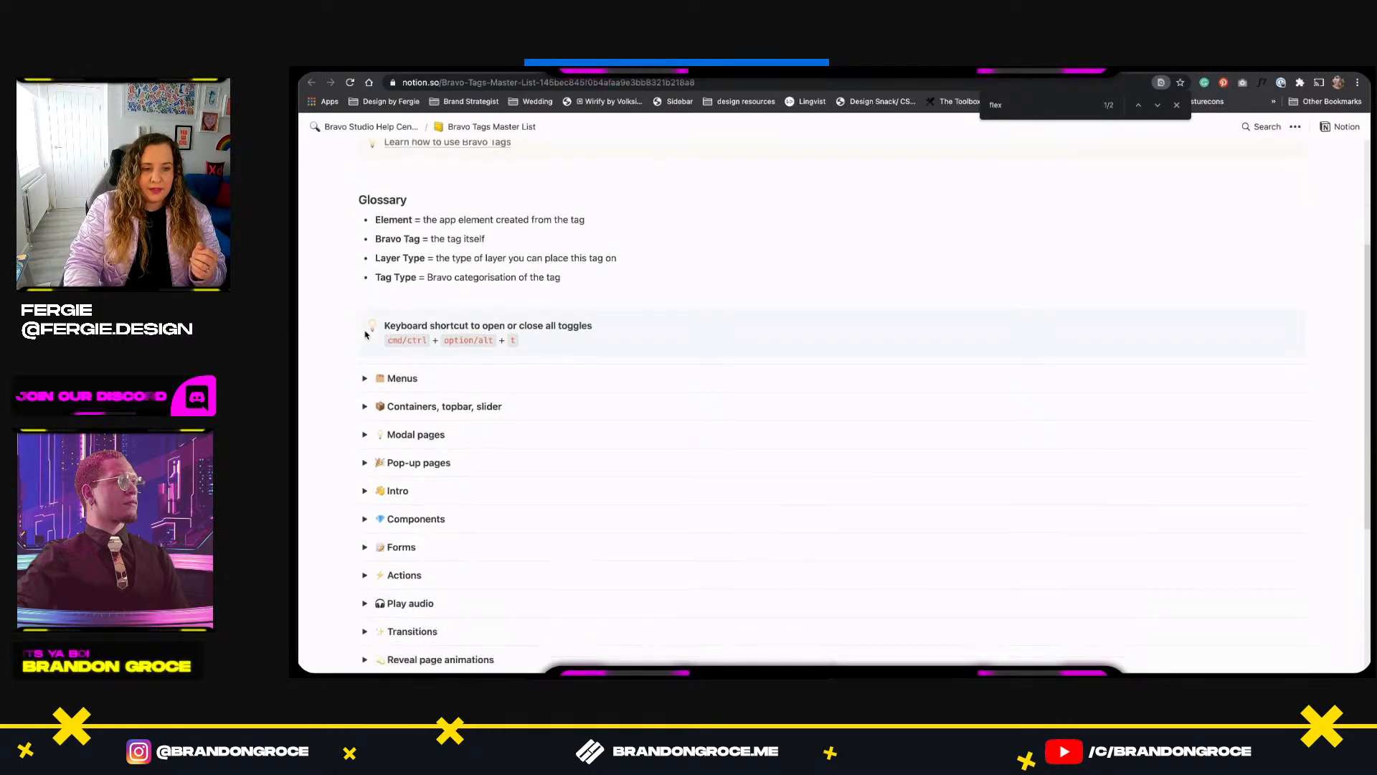
pyautogui.scroll(-2, 365, 335)
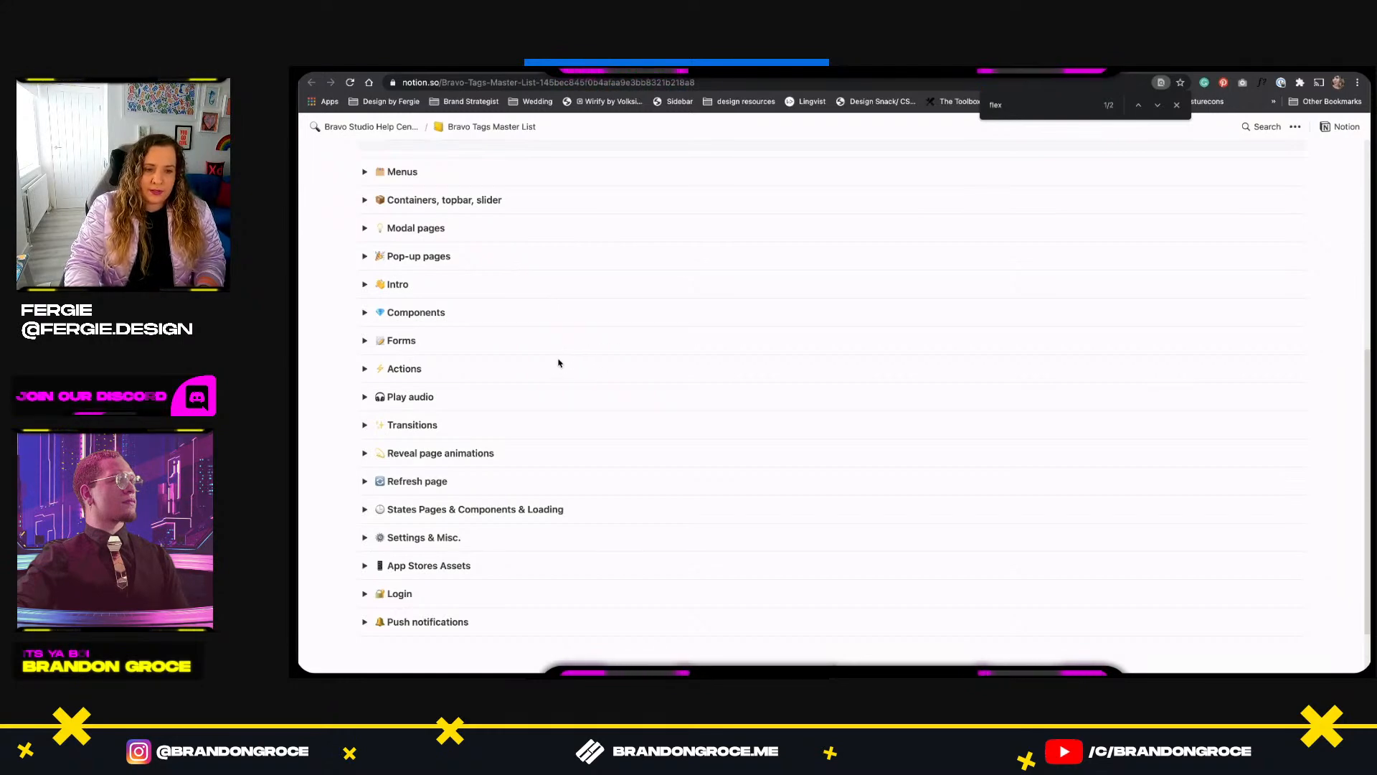
pyautogui.click(365, 201)
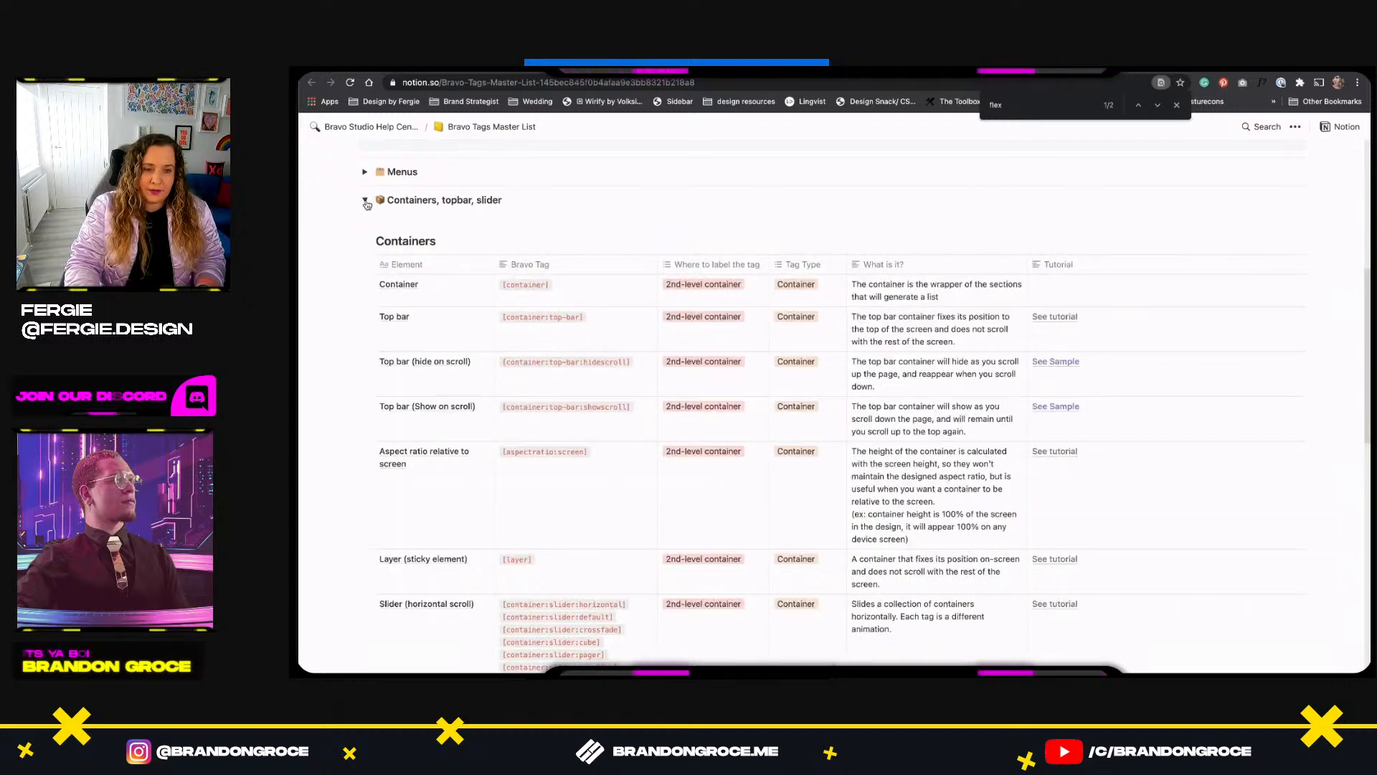
pyautogui.scroll(-3, 362, 215)
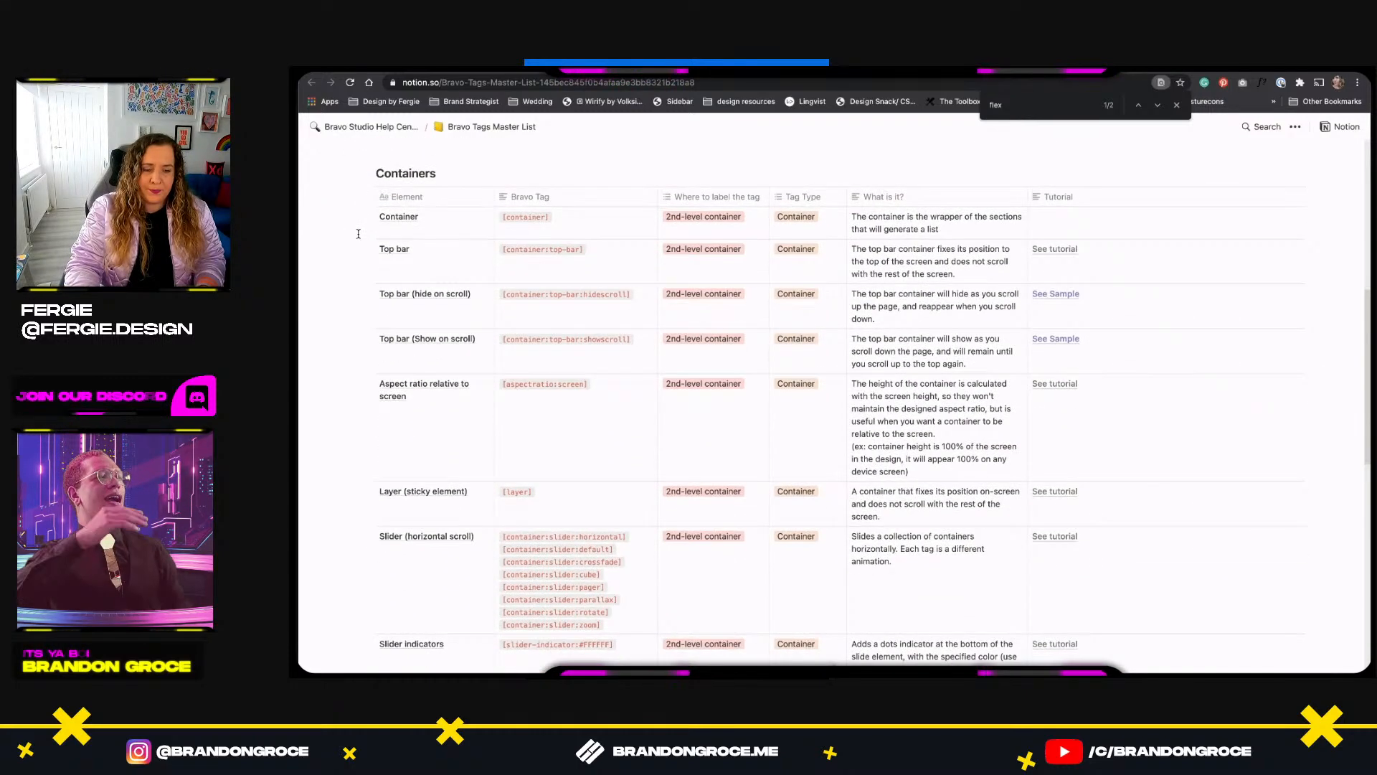
pyautogui.scroll(-1, 358, 233)
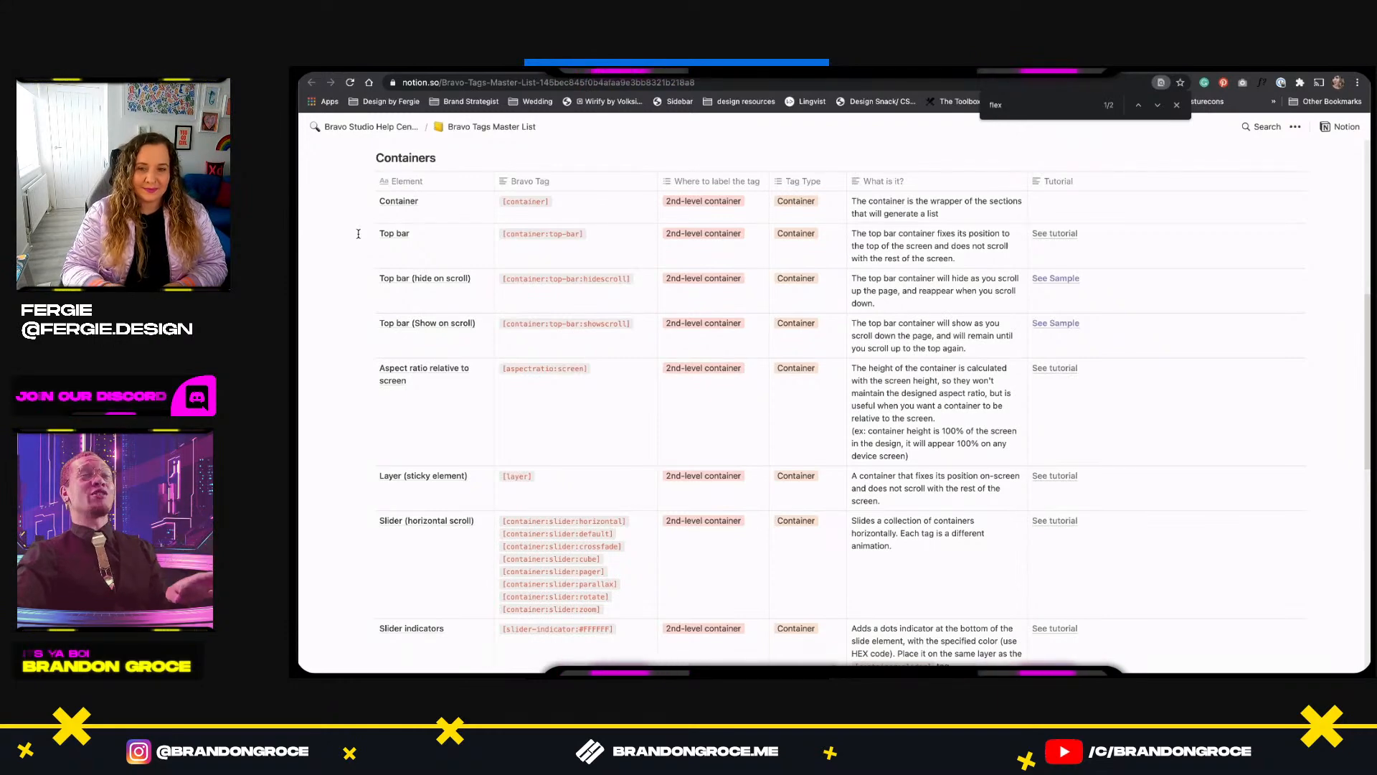
pyautogui.press('Escape')
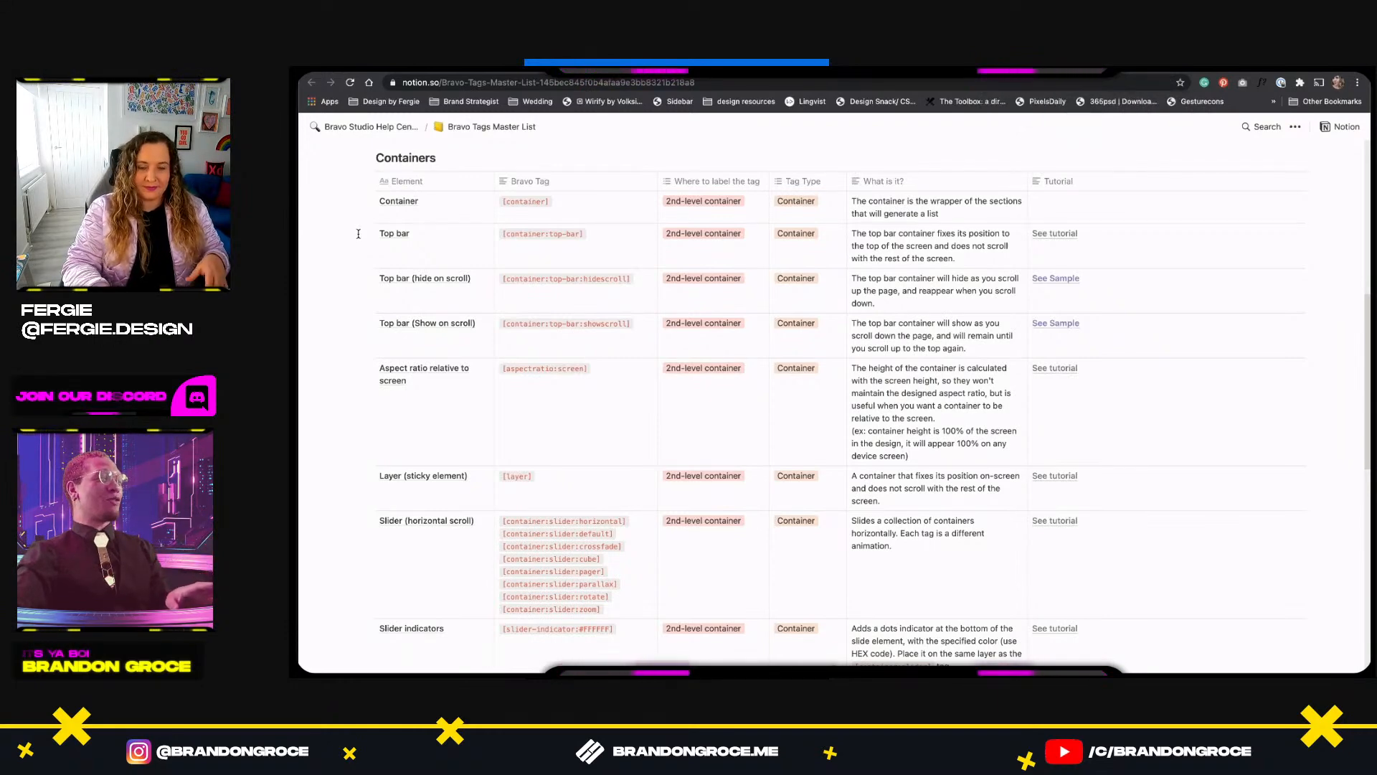
pyautogui.scroll(3, 357, 234)
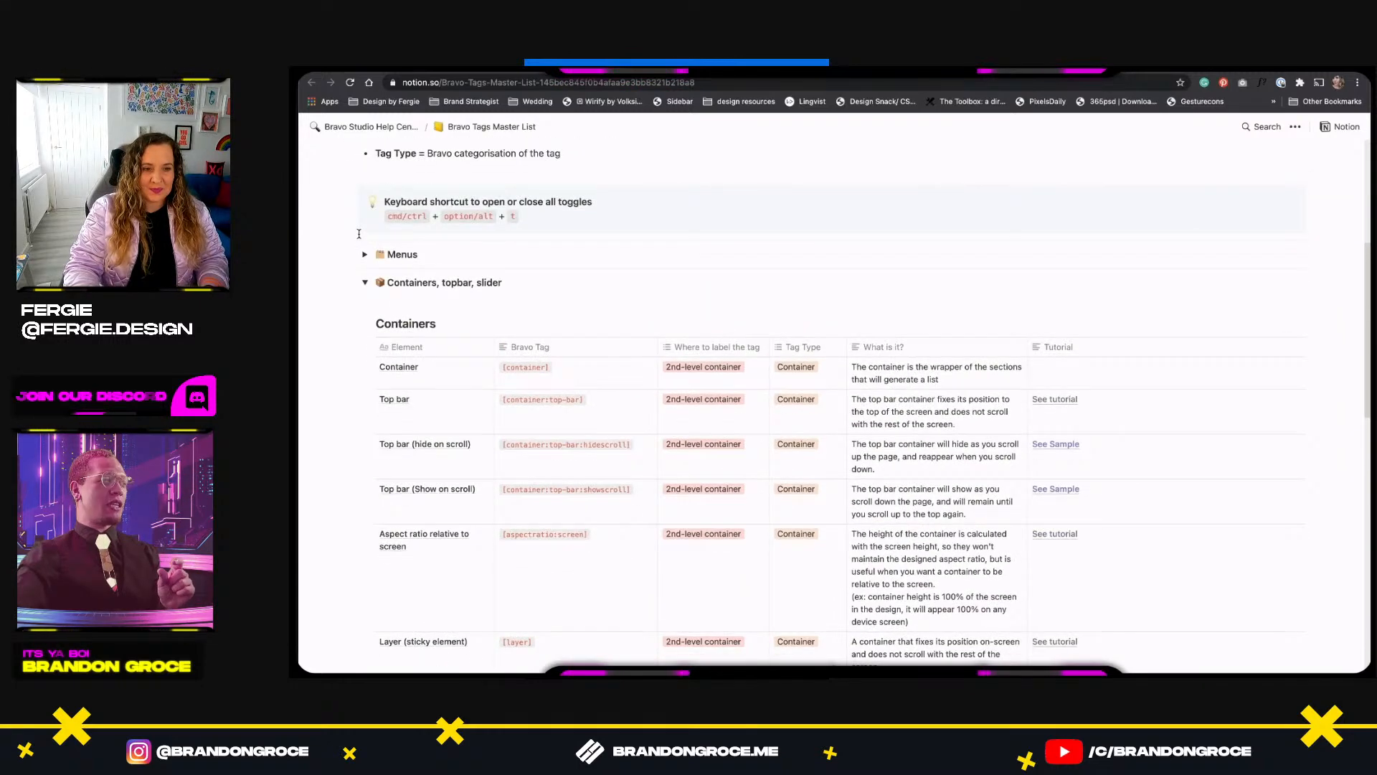
pyautogui.scroll(-1, 358, 233)
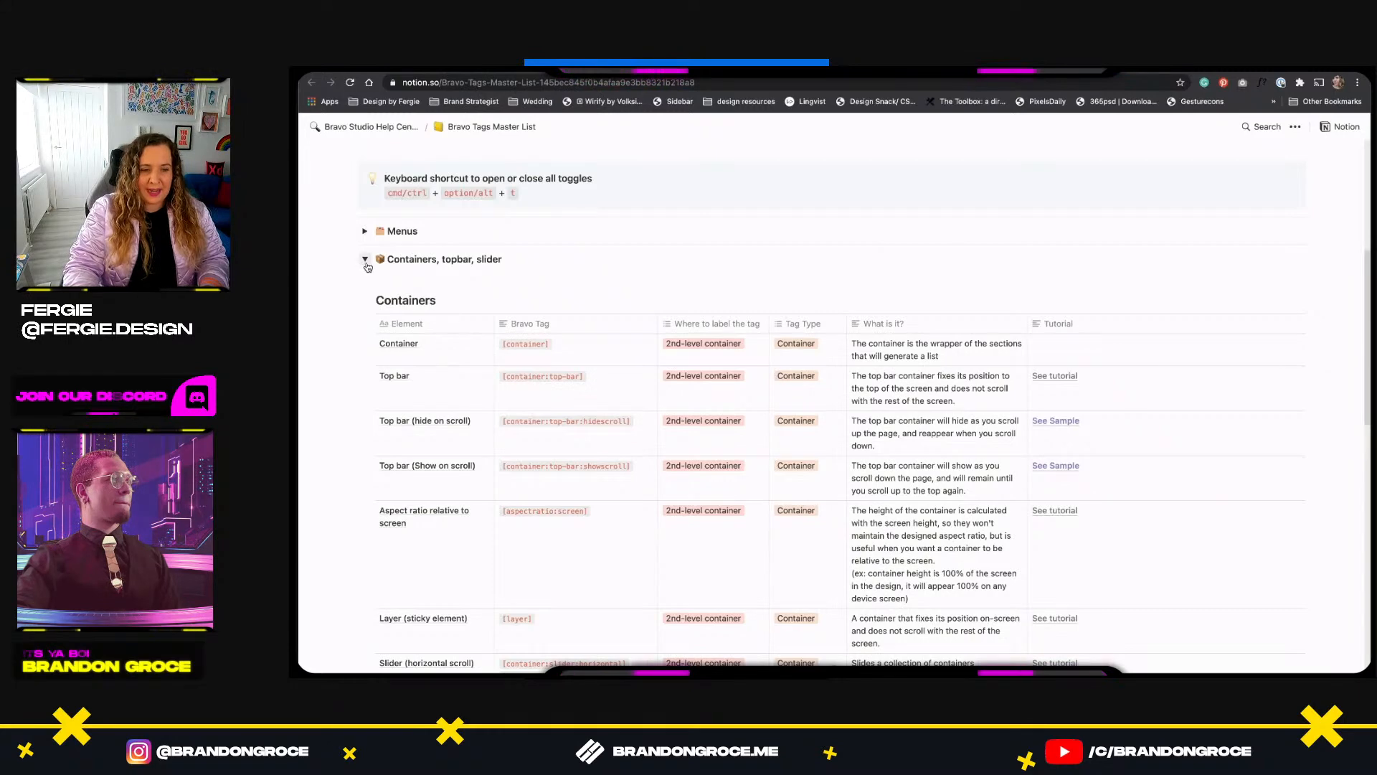
# Revisit the dashboard's recent projects, switch to the Bravo Studio website and open its All Resources page.
pyautogui.click(488, 71)
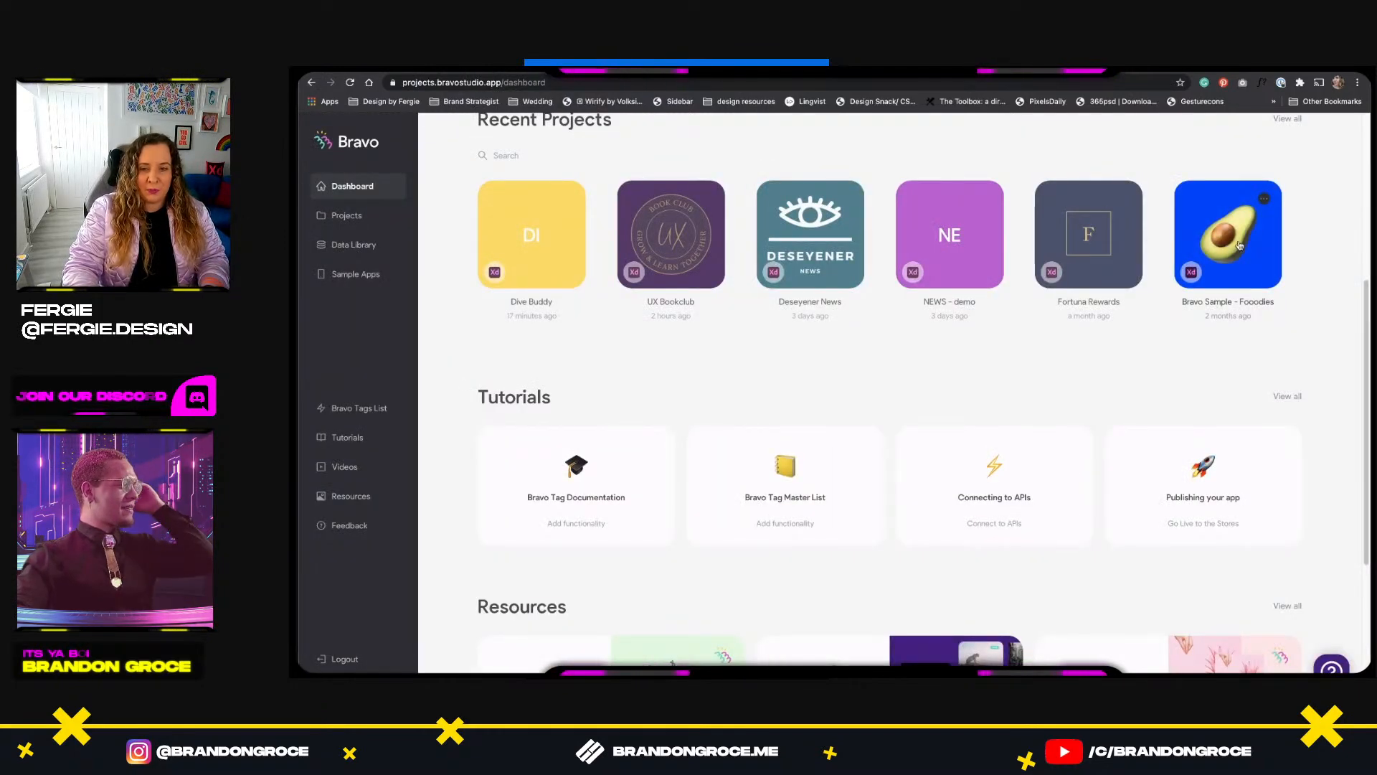
pyautogui.scroll(1, 1234, 286)
pyautogui.scroll(2, 1234, 286)
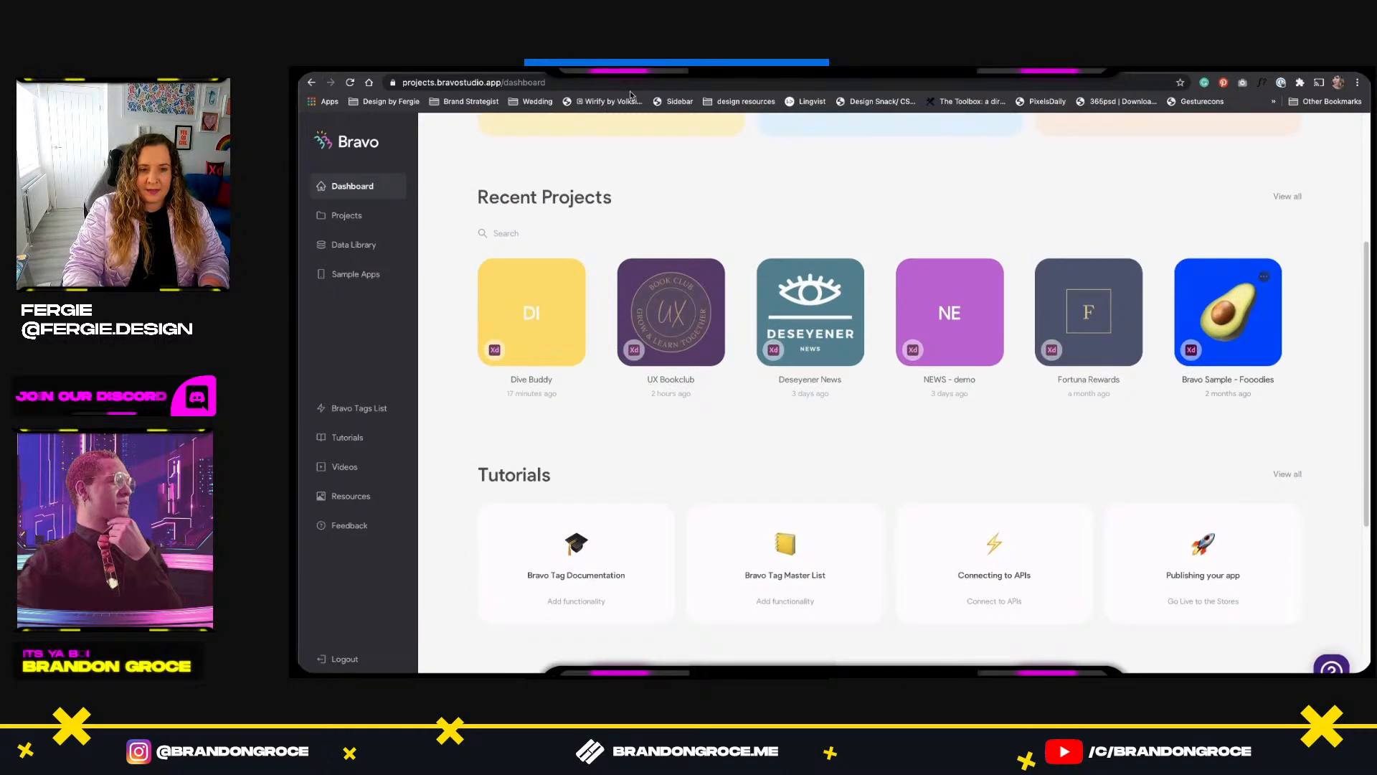
pyautogui.click(420, 71)
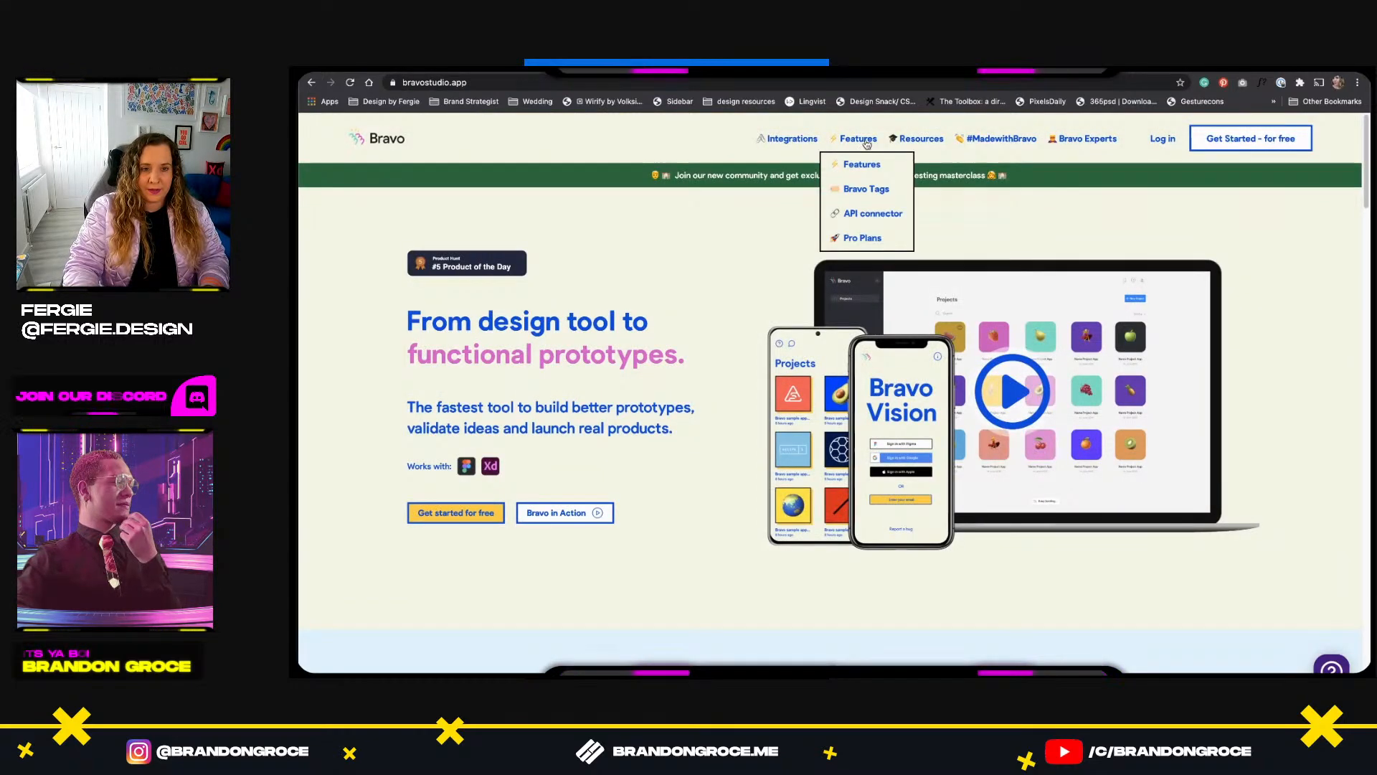
pyautogui.moveTo(931, 144)
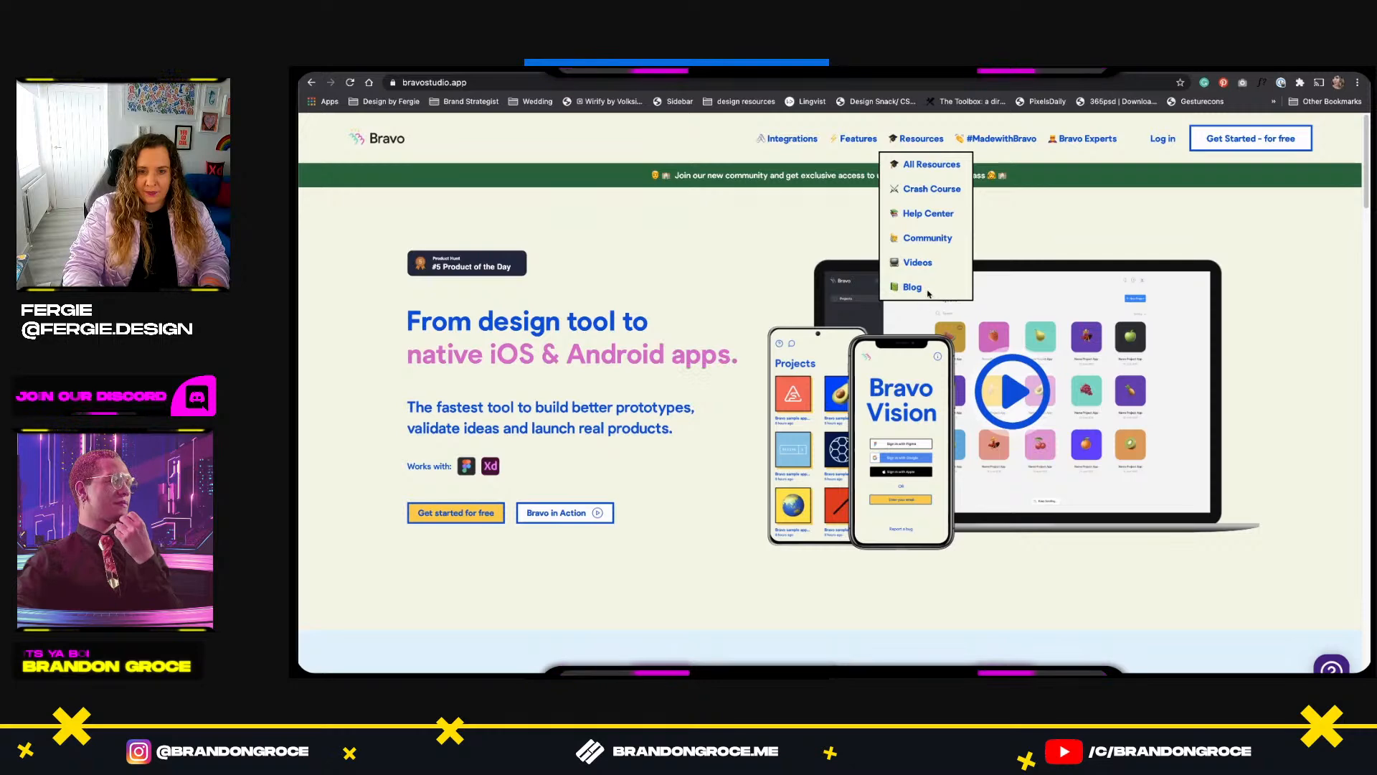
pyautogui.click(931, 167)
# Look through the resources page's getting-started steps, Bravo Resources, Bravo Starter Apps and Video Guides.
pyautogui.scroll(-1, 817, 284)
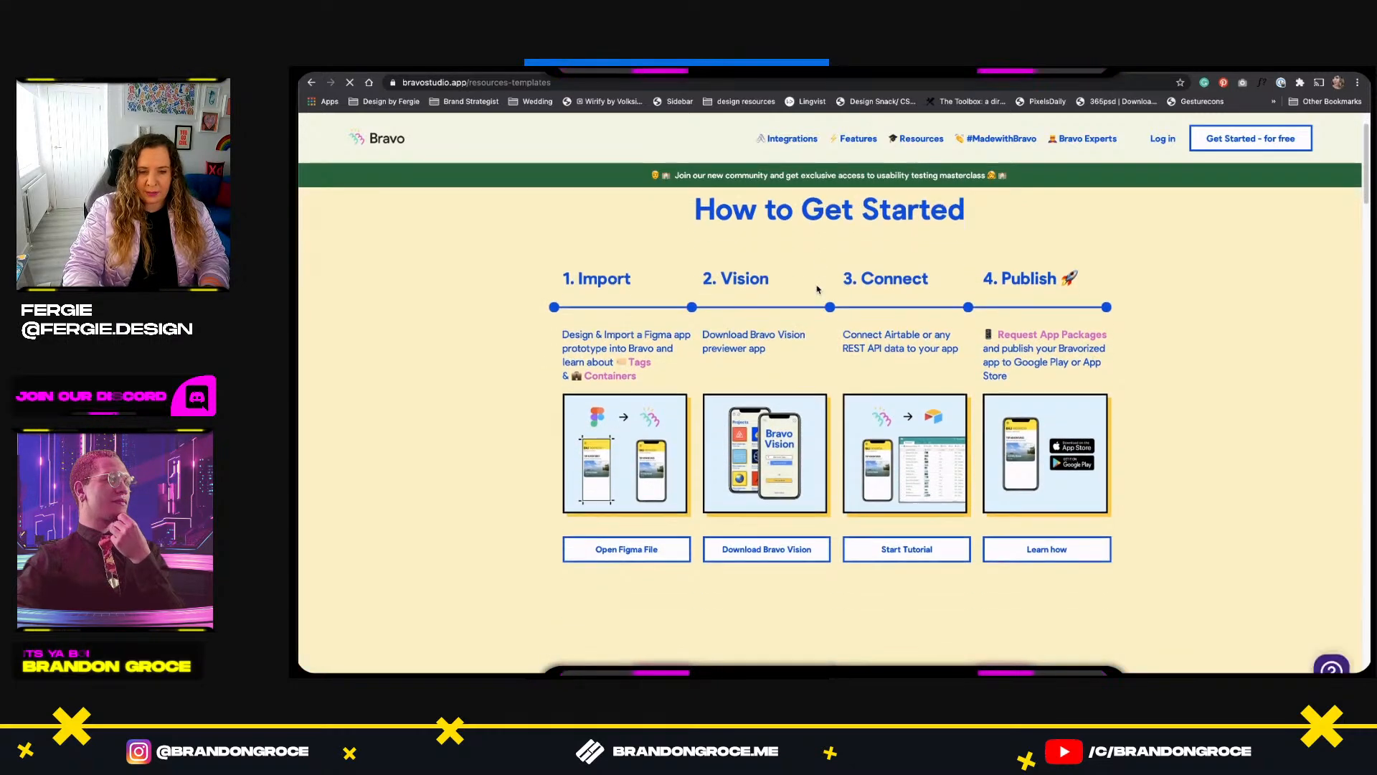
pyautogui.scroll(-10, 824, 370)
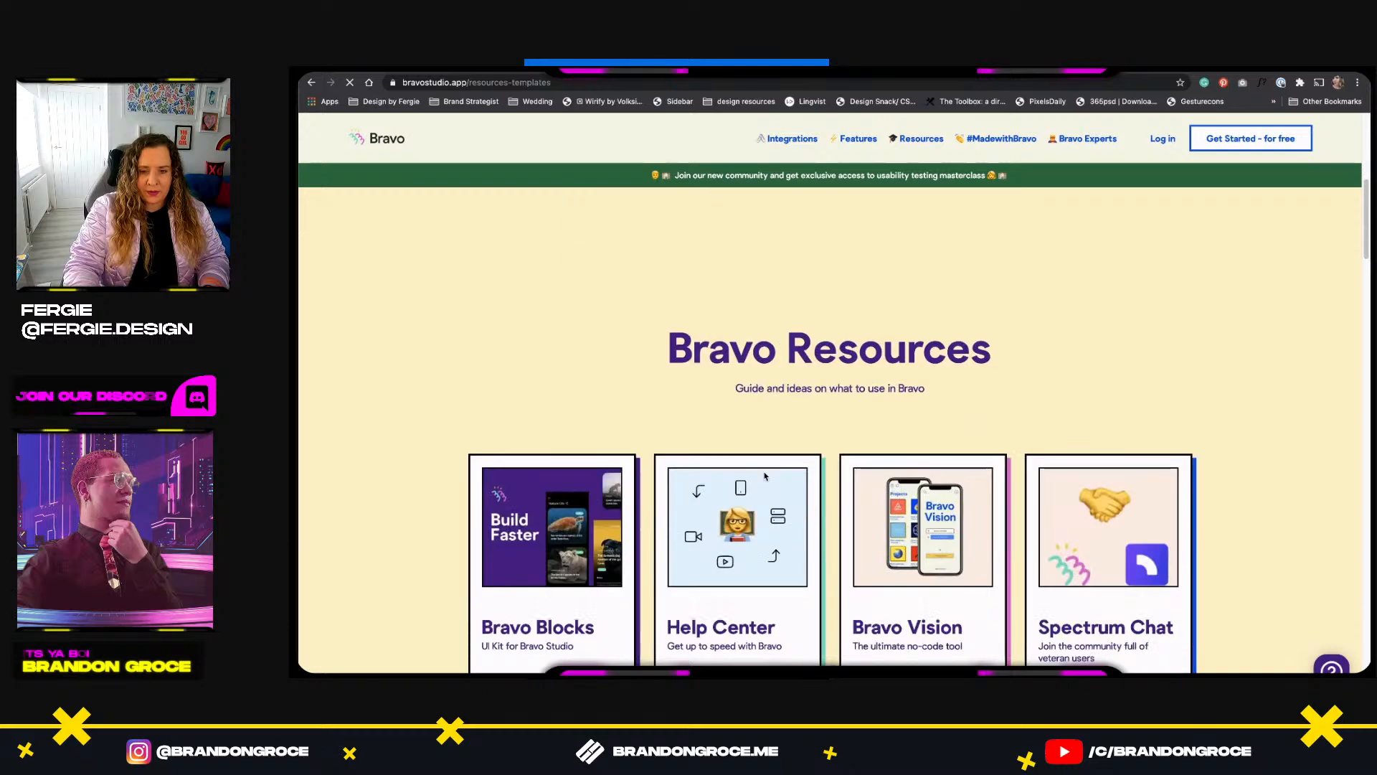
pyautogui.scroll(-10, 765, 476)
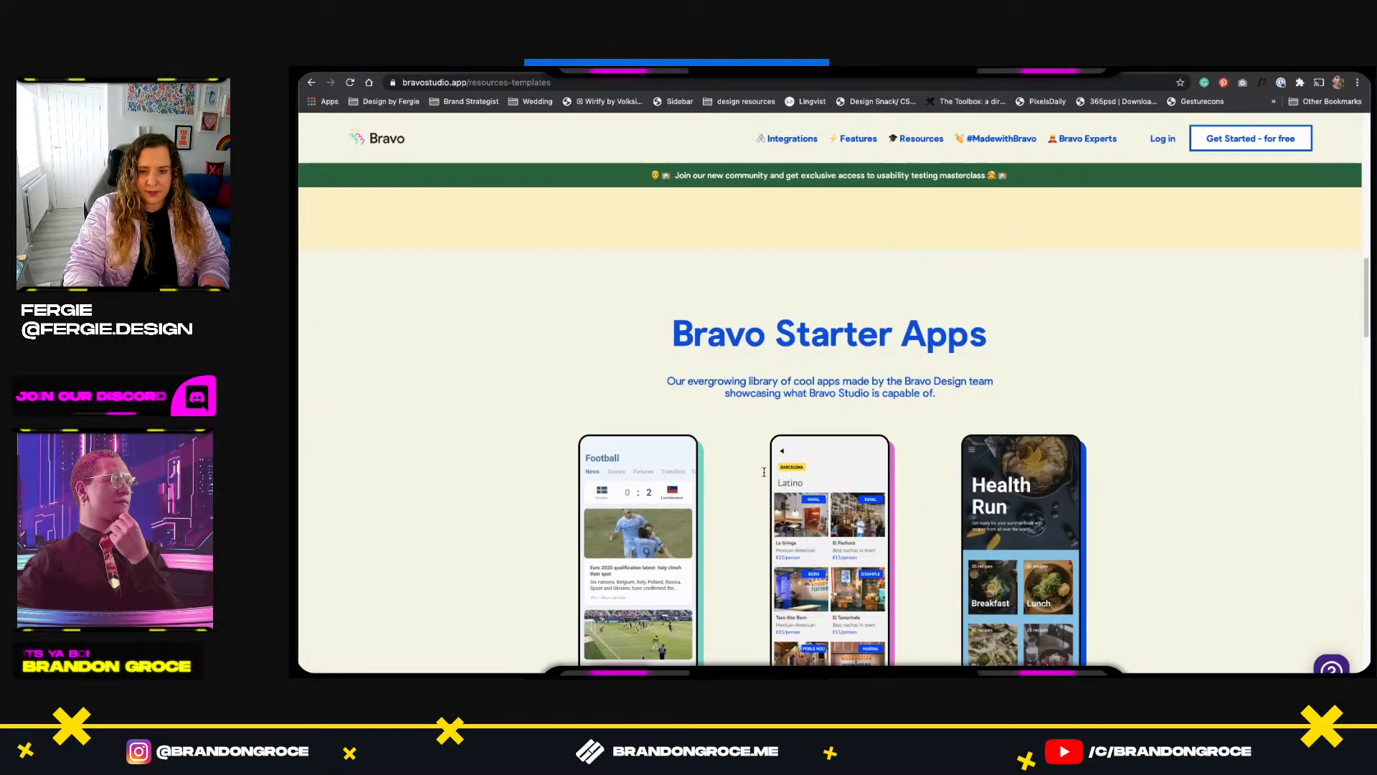
pyautogui.scroll(-10, 764, 472)
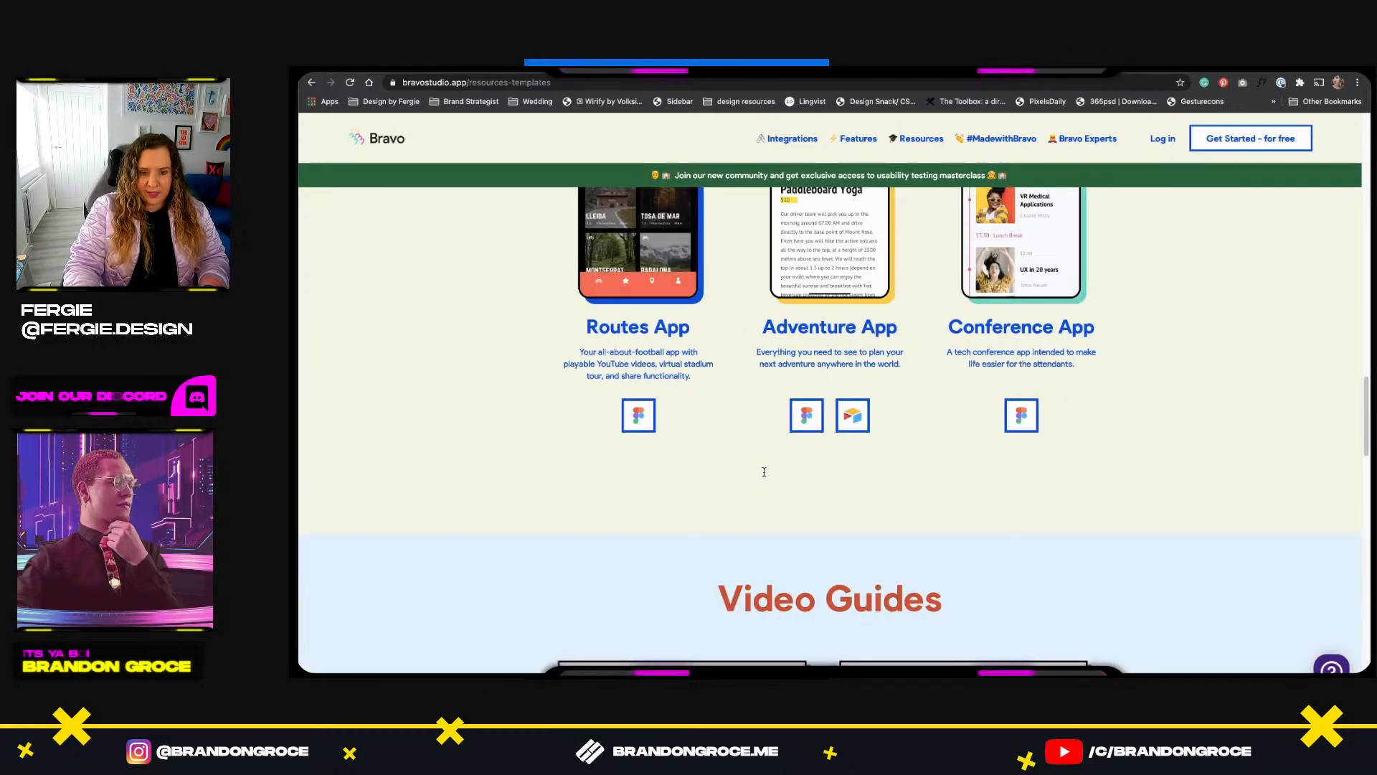
pyautogui.scroll(-10, 764, 472)
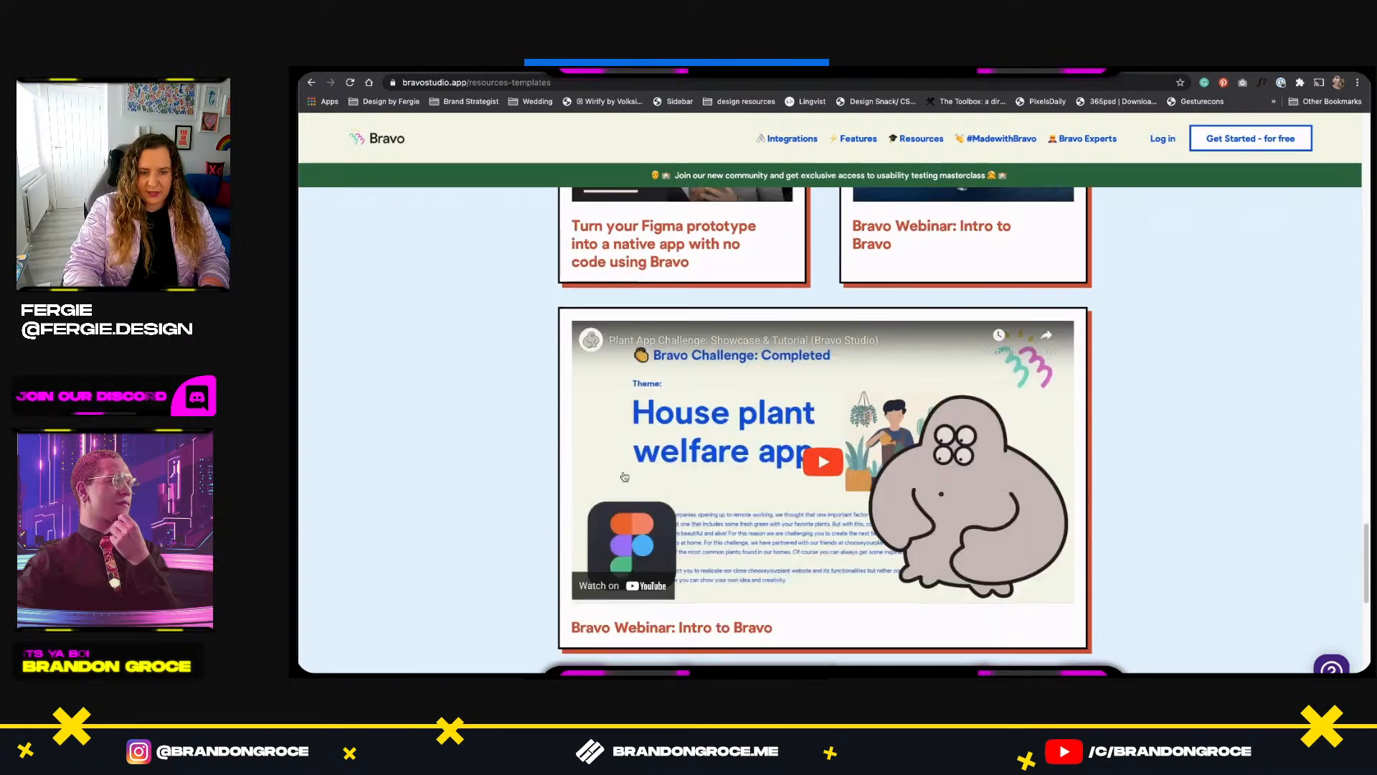
pyautogui.scroll(8, 555, 468)
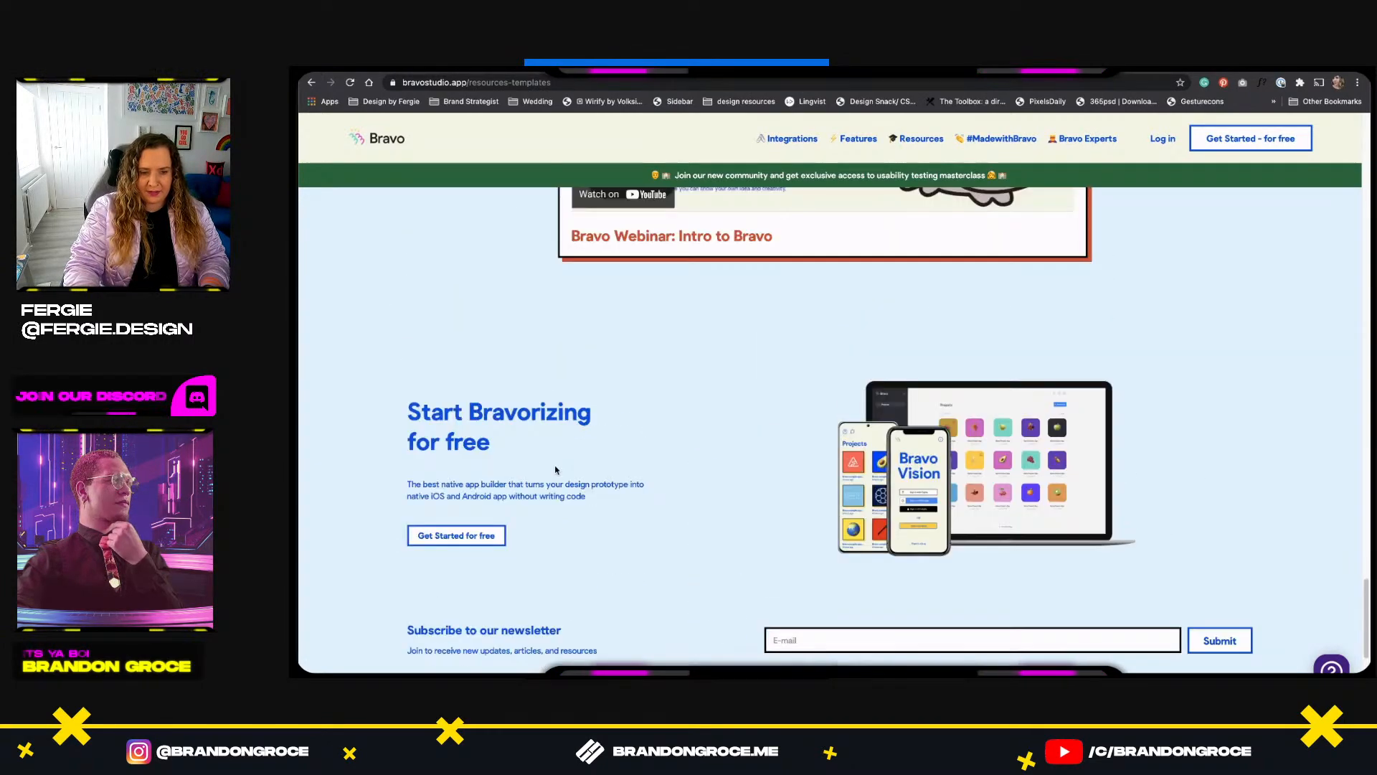
pyautogui.scroll(10, 582, 521)
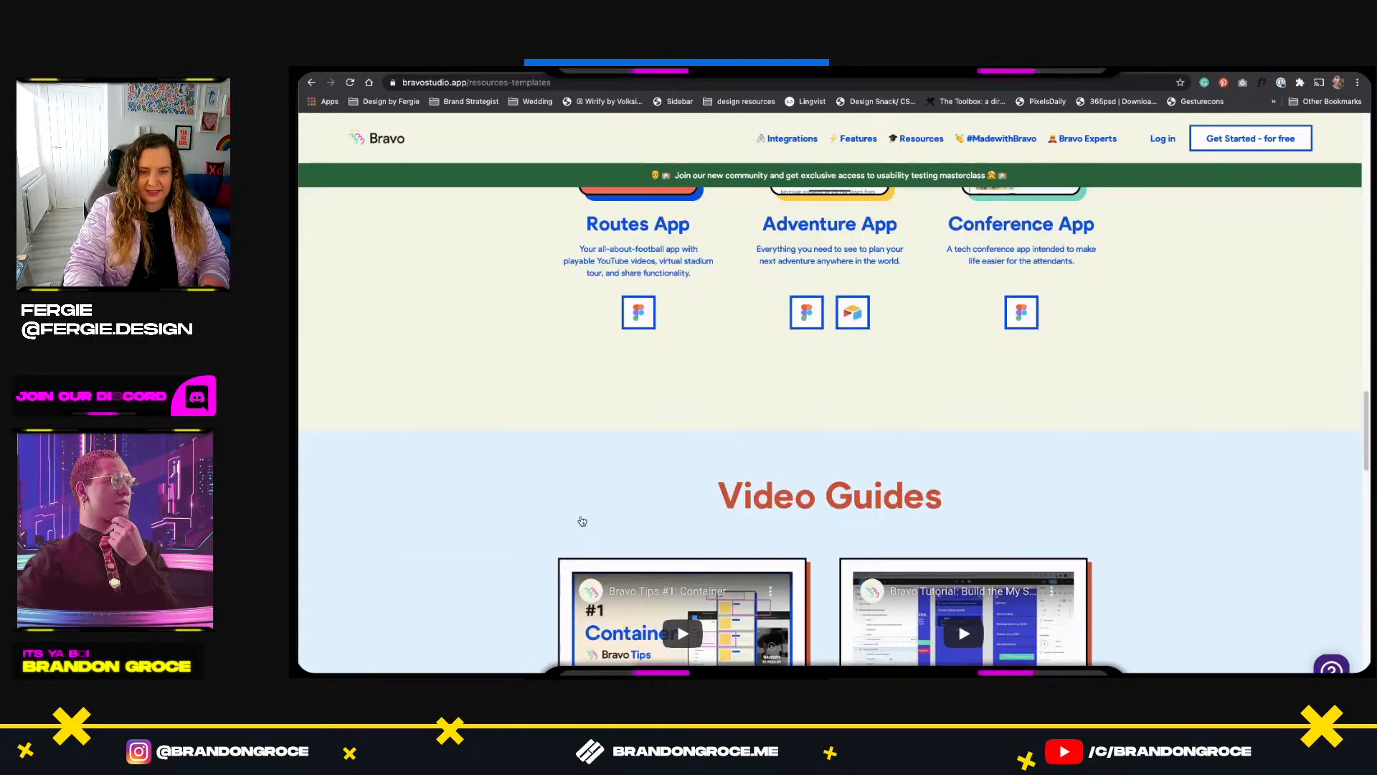
pyautogui.scroll(8, 583, 521)
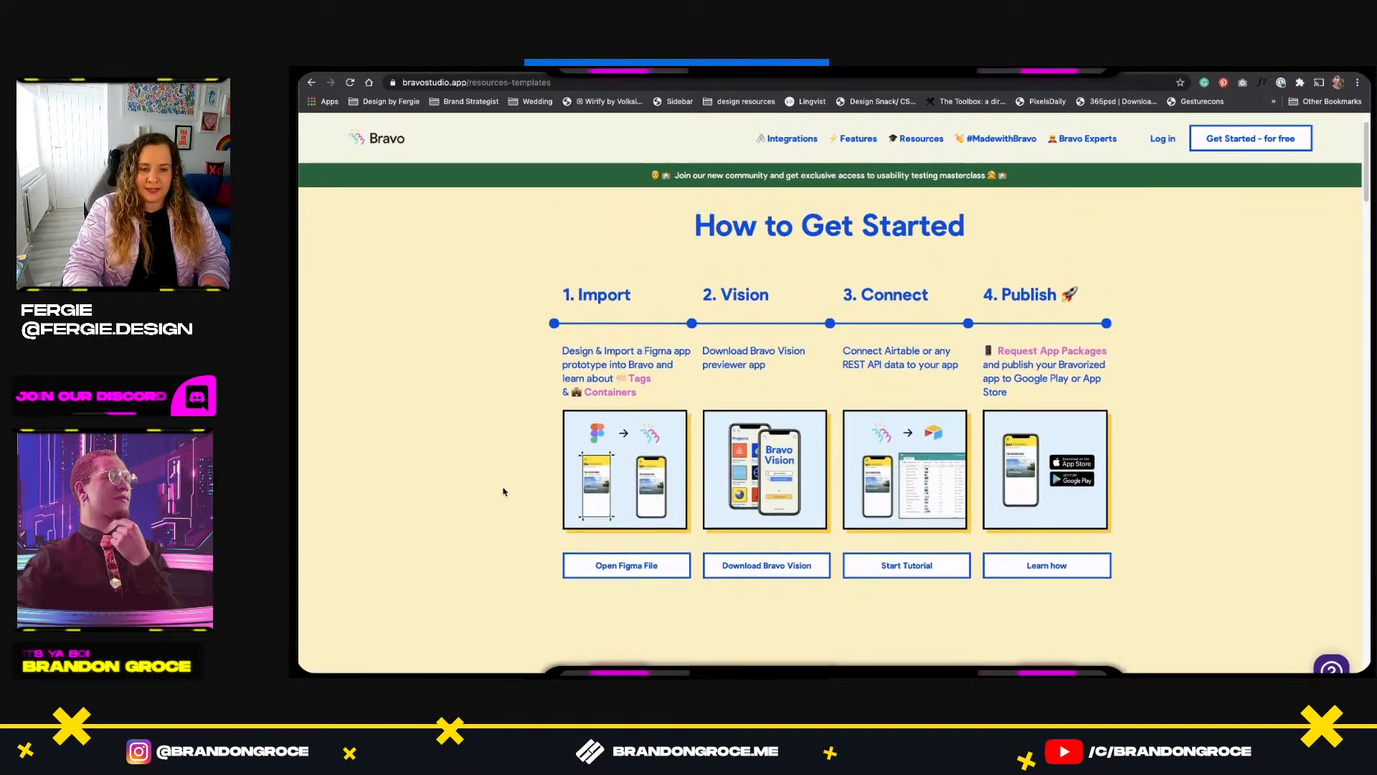
pyautogui.scroll(1, 504, 490)
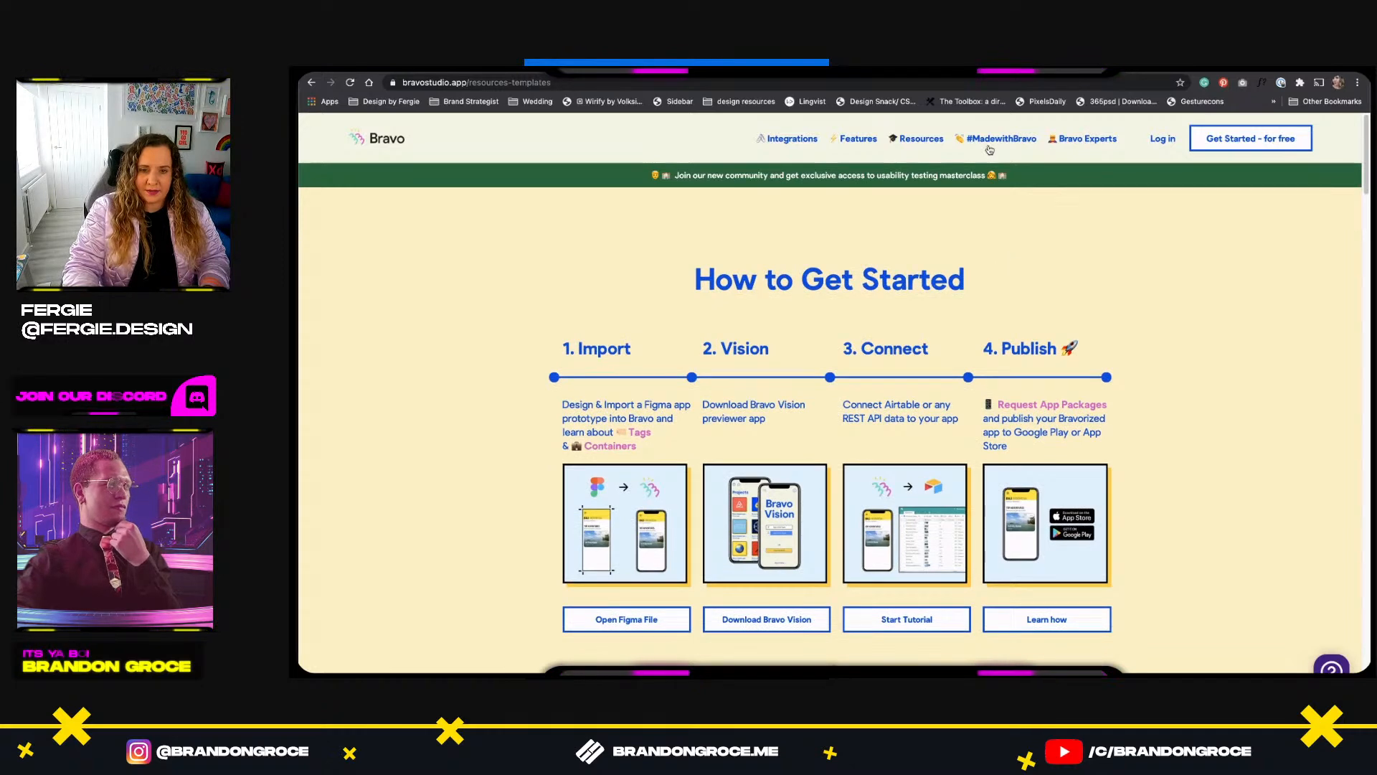
# Open the website's Adobe XD plugin page and examine its import information and downloadable sample app files.
pyautogui.moveTo(928, 144)
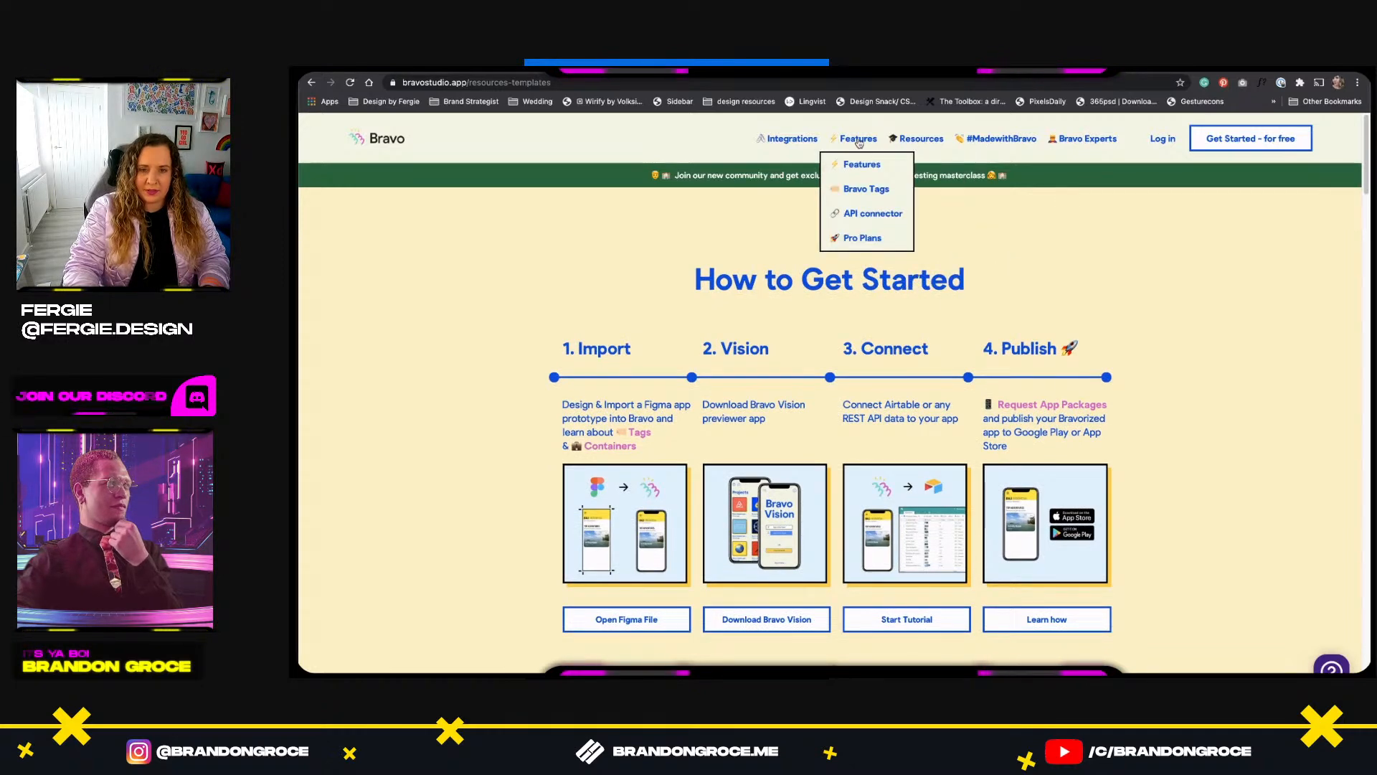
pyautogui.moveTo(780, 140)
pyautogui.click(797, 170)
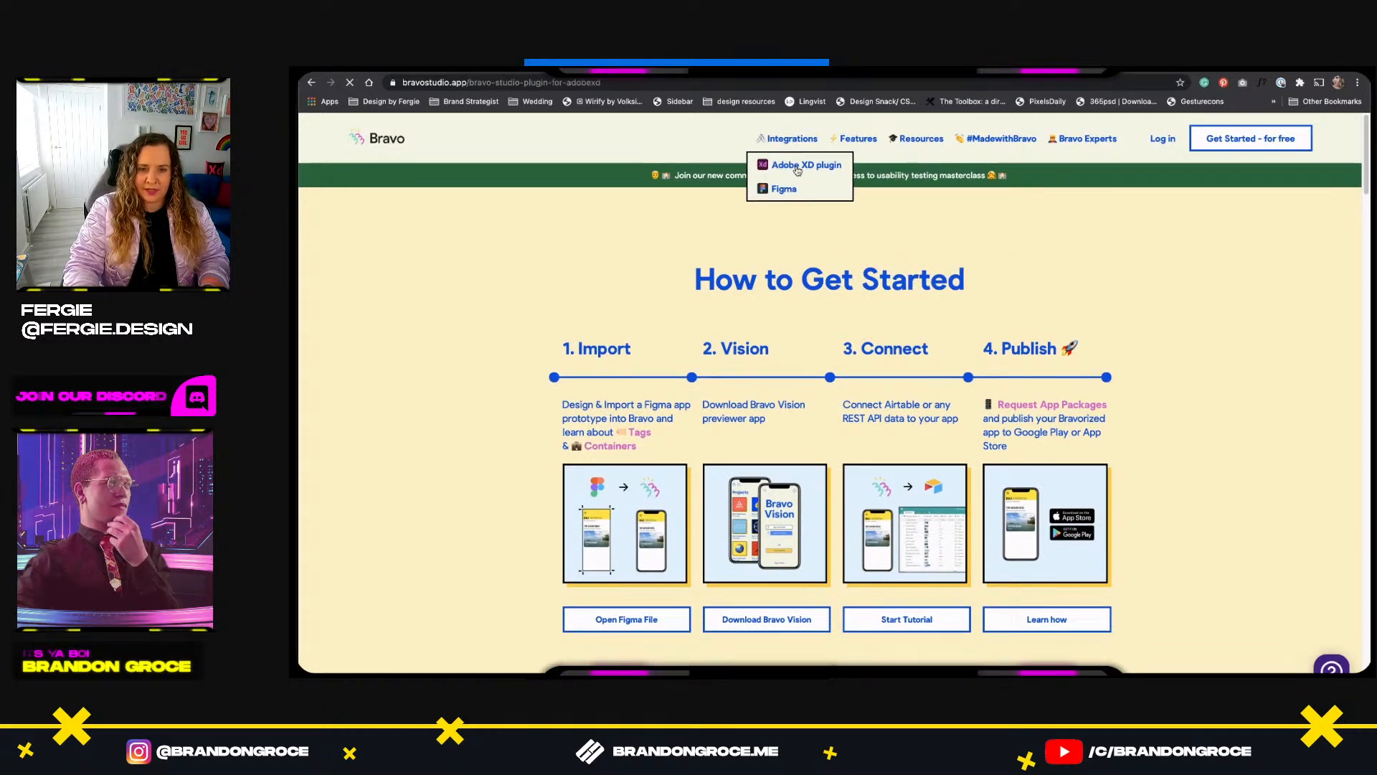
pyautogui.scroll(-3, 615, 373)
pyautogui.scroll(-5, 615, 373)
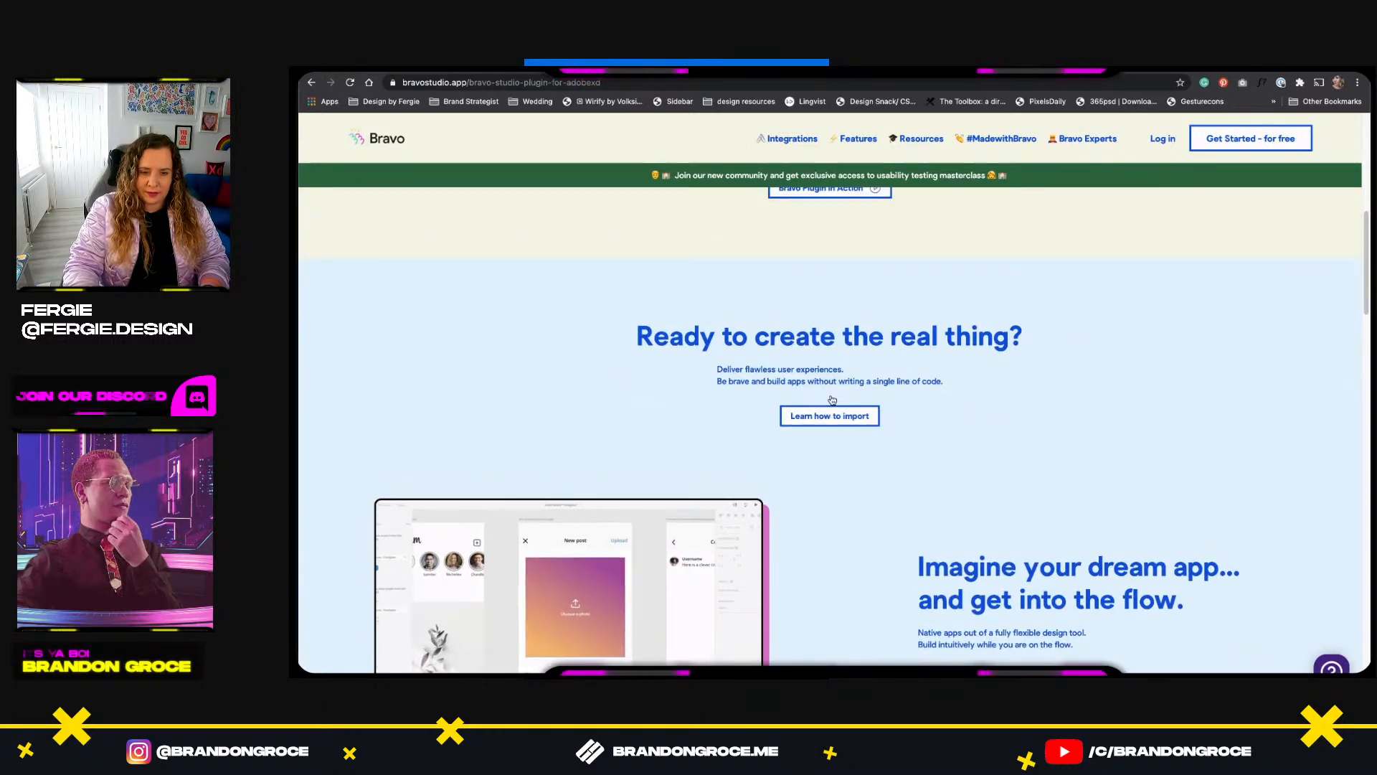
pyautogui.scroll(-10, 830, 396)
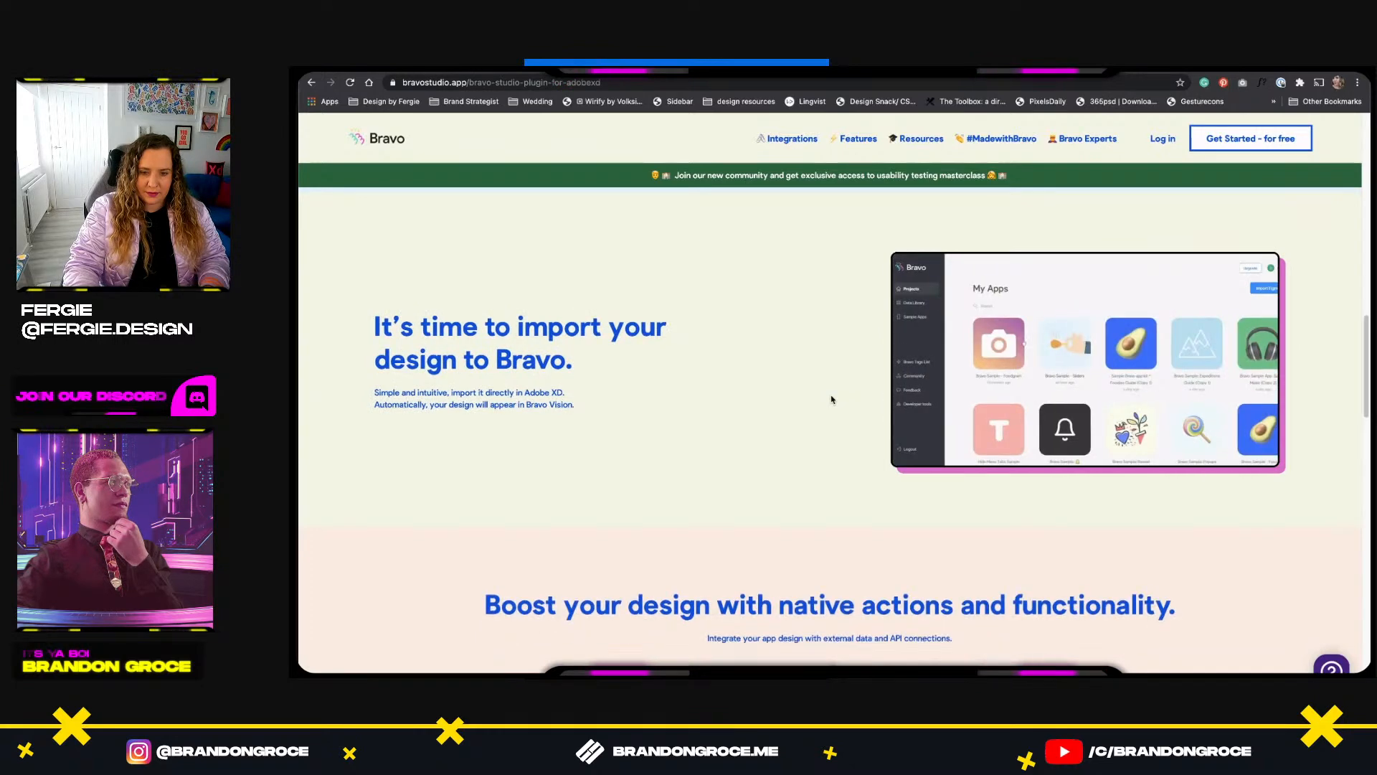
pyautogui.scroll(-5, 831, 399)
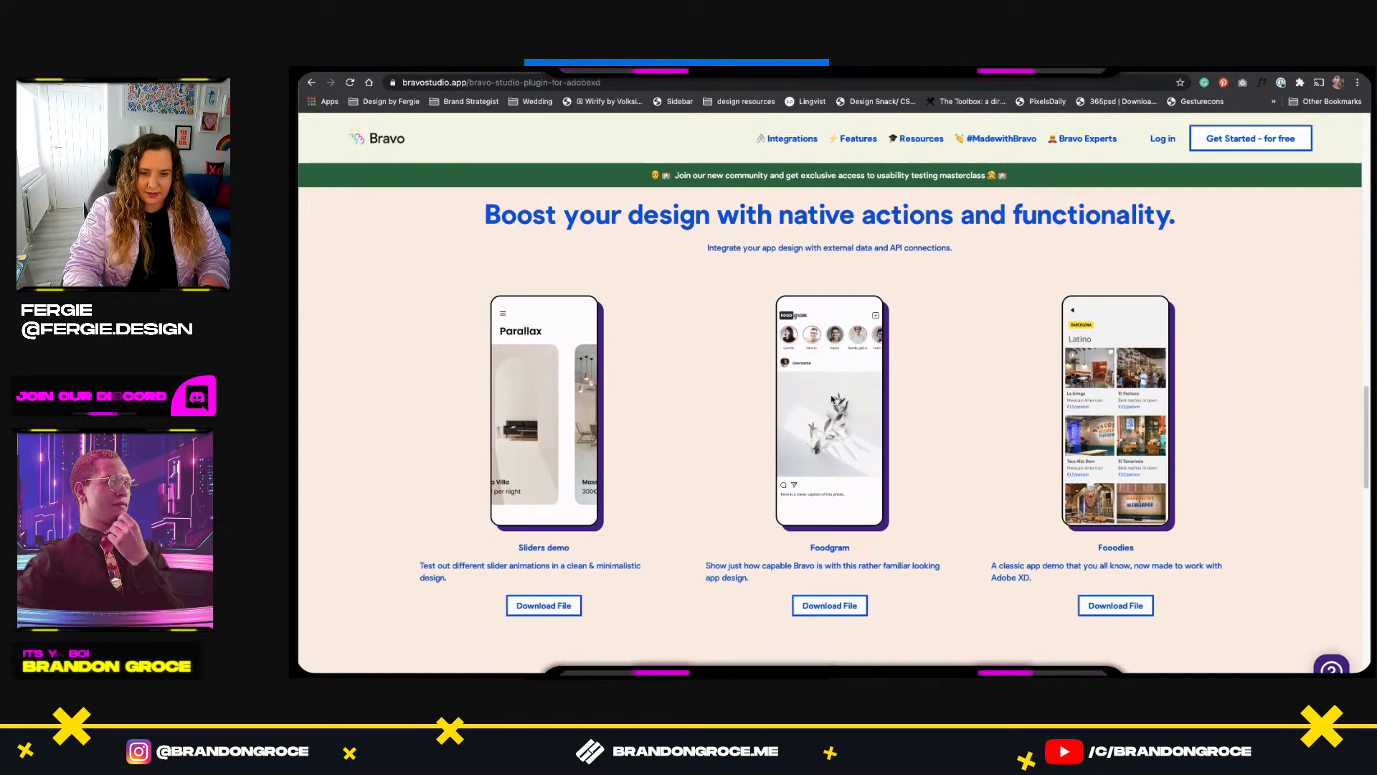
pyautogui.scroll(-1, 833, 399)
pyautogui.moveTo(808, 138)
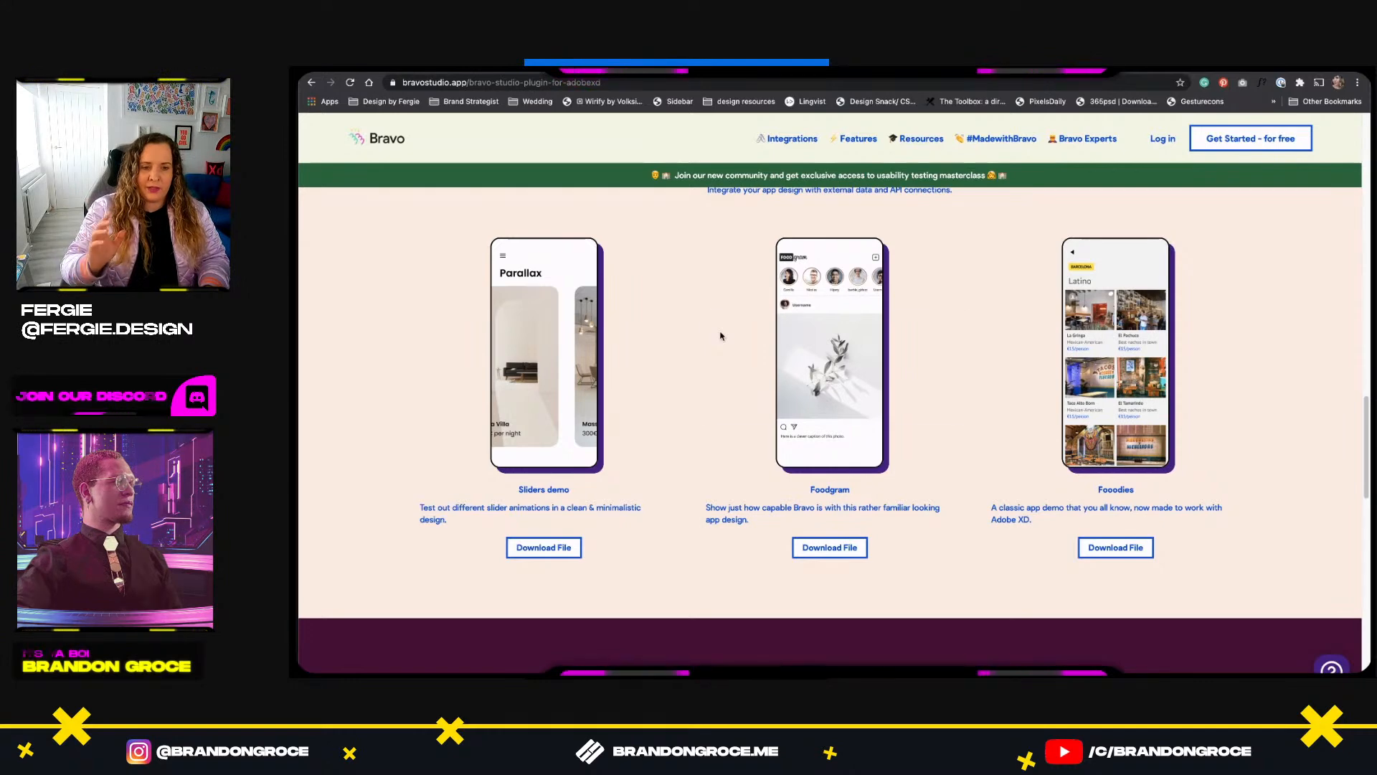
# Switch to Adobe XD, view the installed plugins and the plugin marketplace, and return to the sample files page in Chrome.
pyautogui.press('super+Tab')
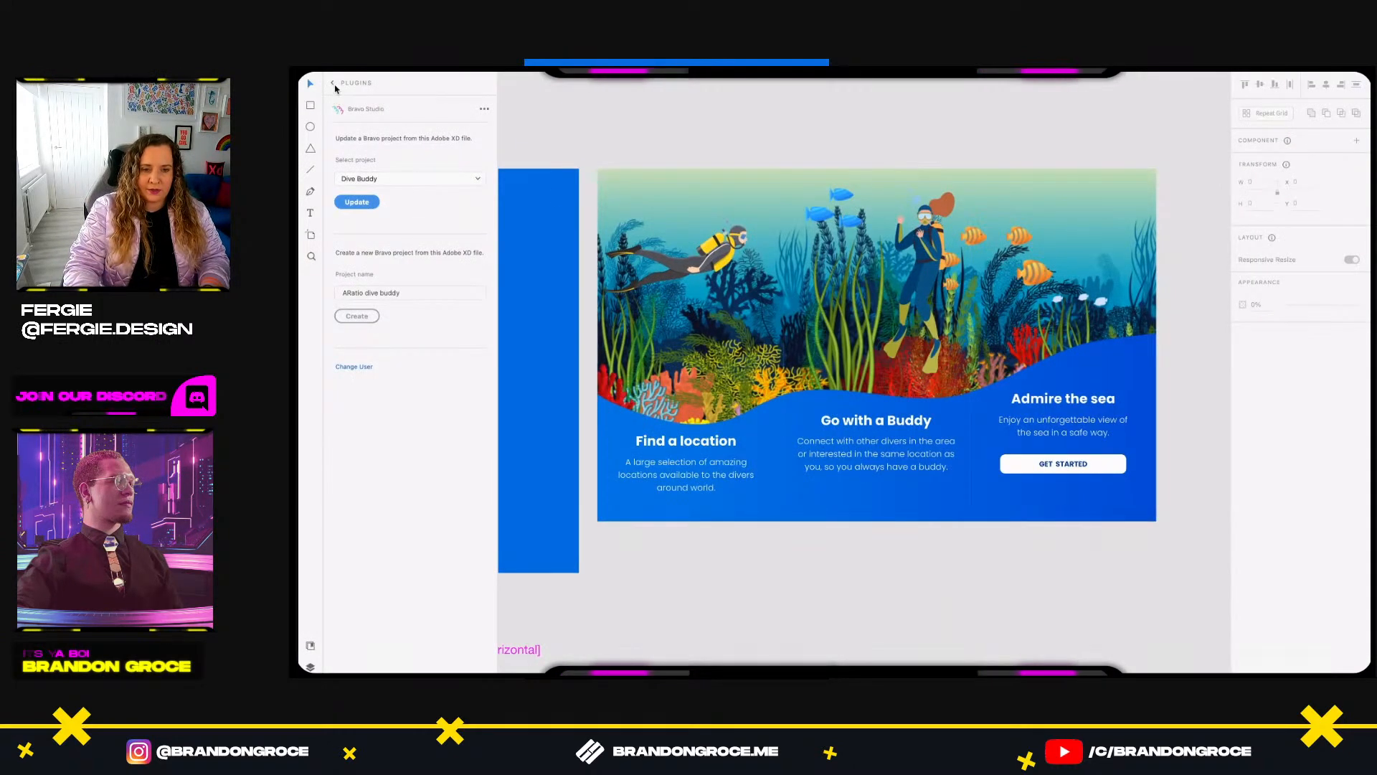
pyautogui.click(334, 85)
pyautogui.click(484, 85)
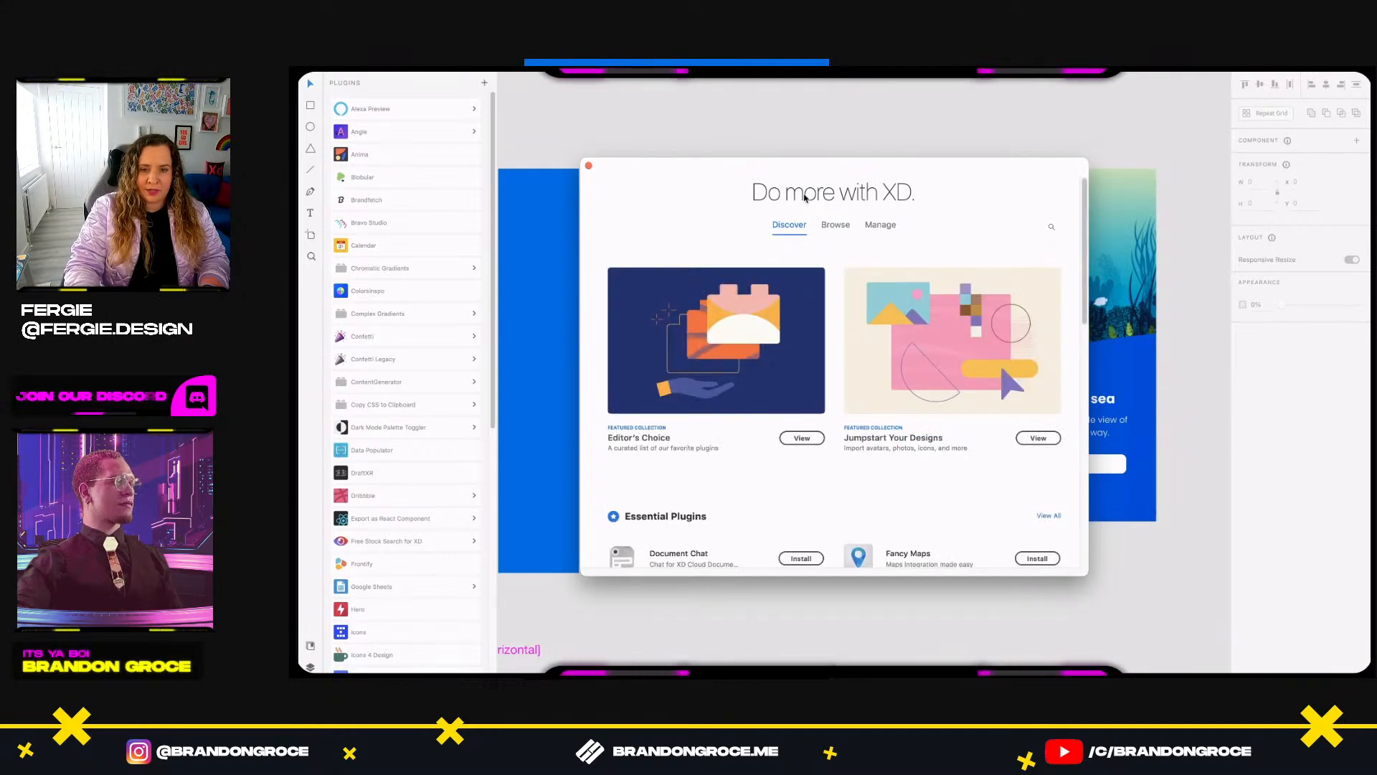
pyautogui.click(588, 166)
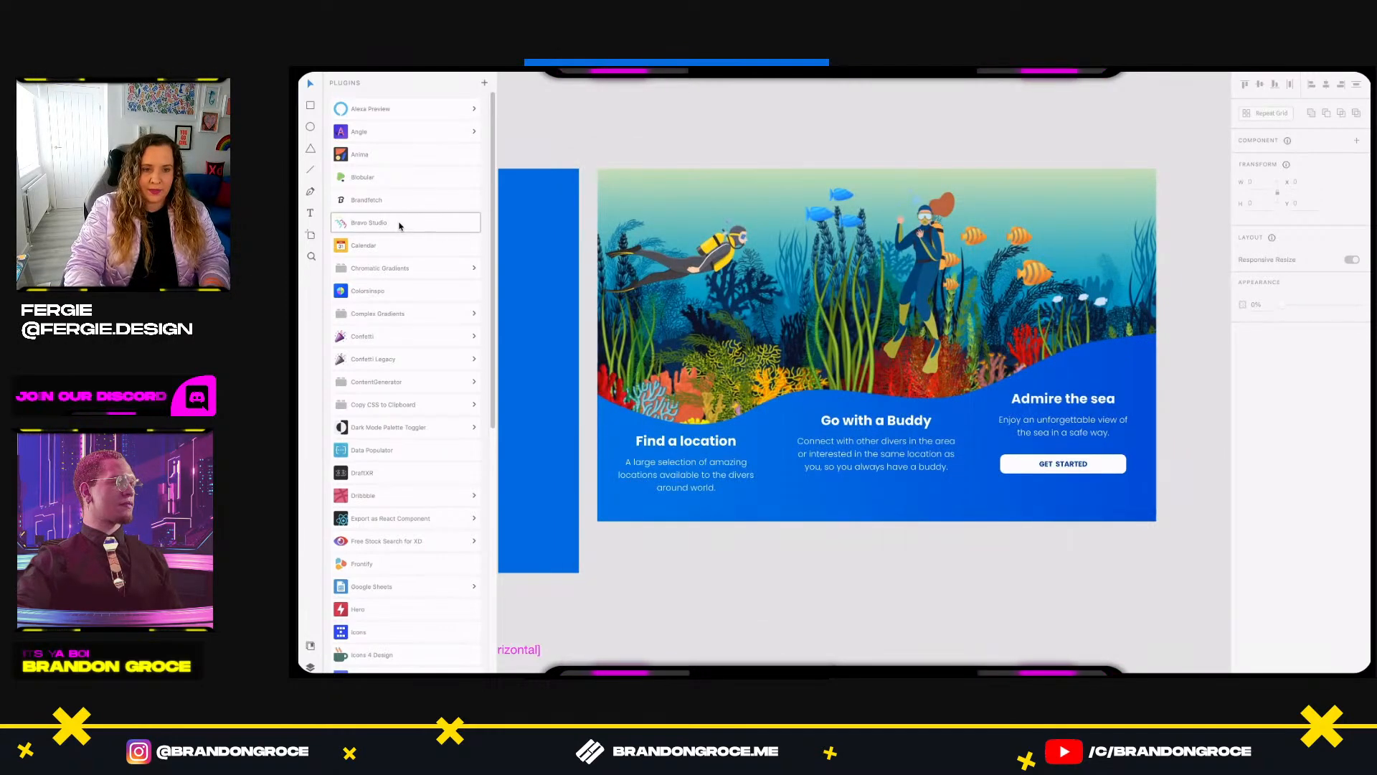
pyautogui.press('super+Tab')
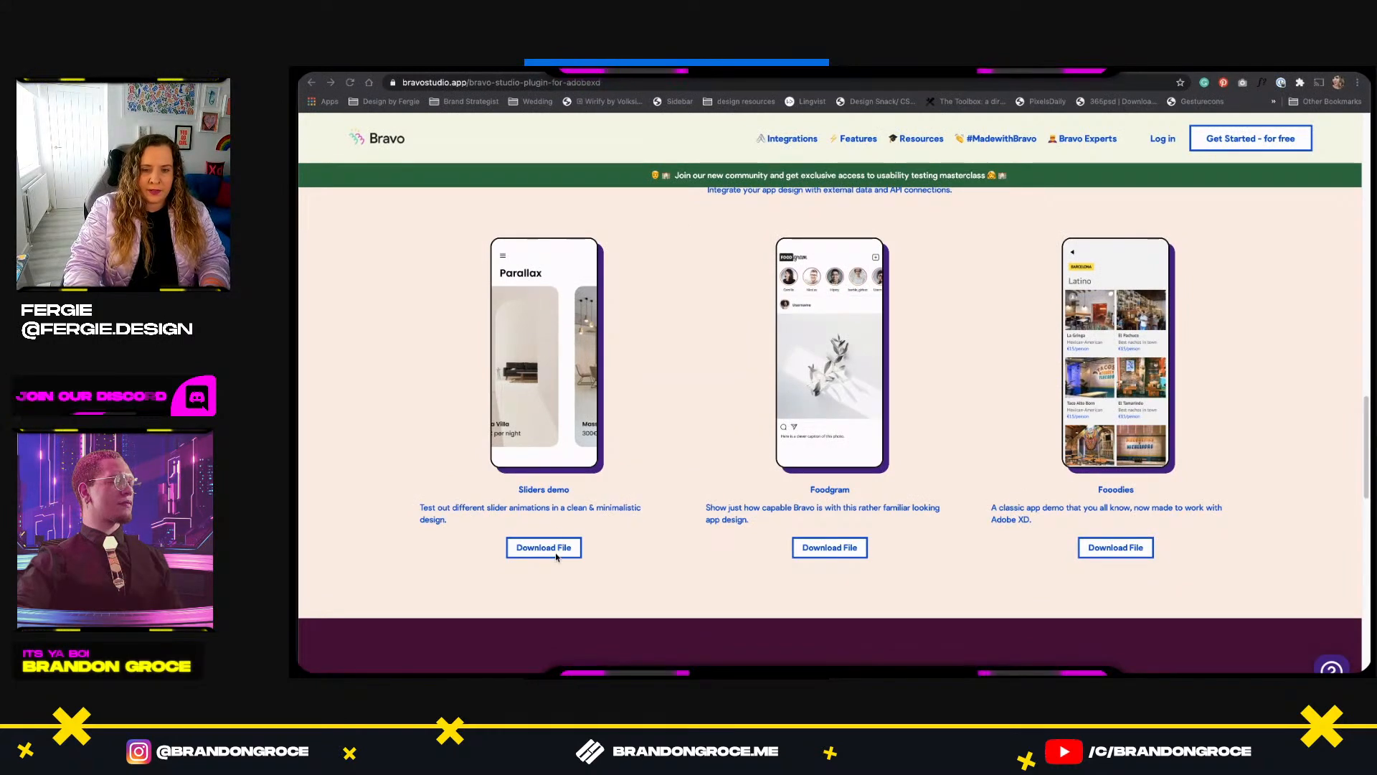
pyautogui.click(601, 552)
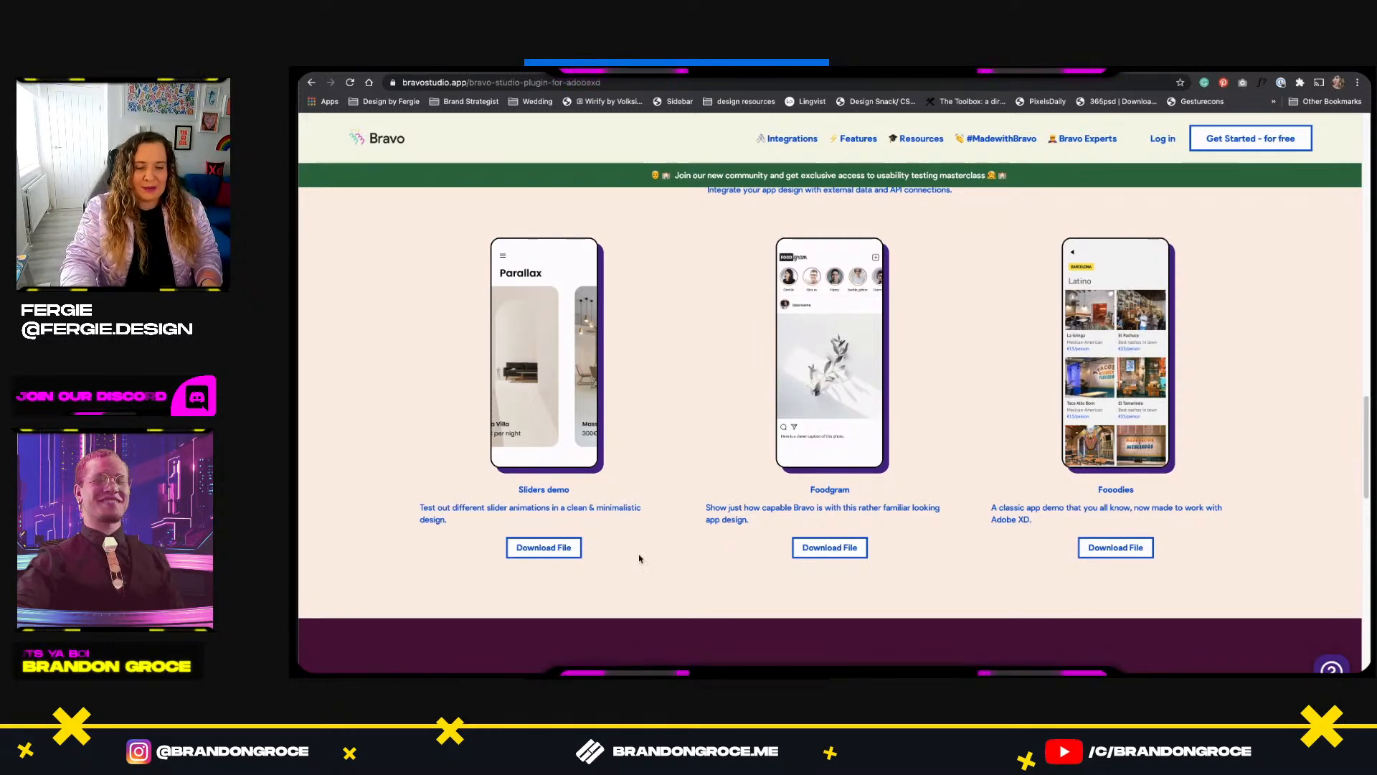
# Switch to Adobe XD and open the Bravo Sample - Fooodies file from the recent documents.
pyautogui.press('super+Tab')
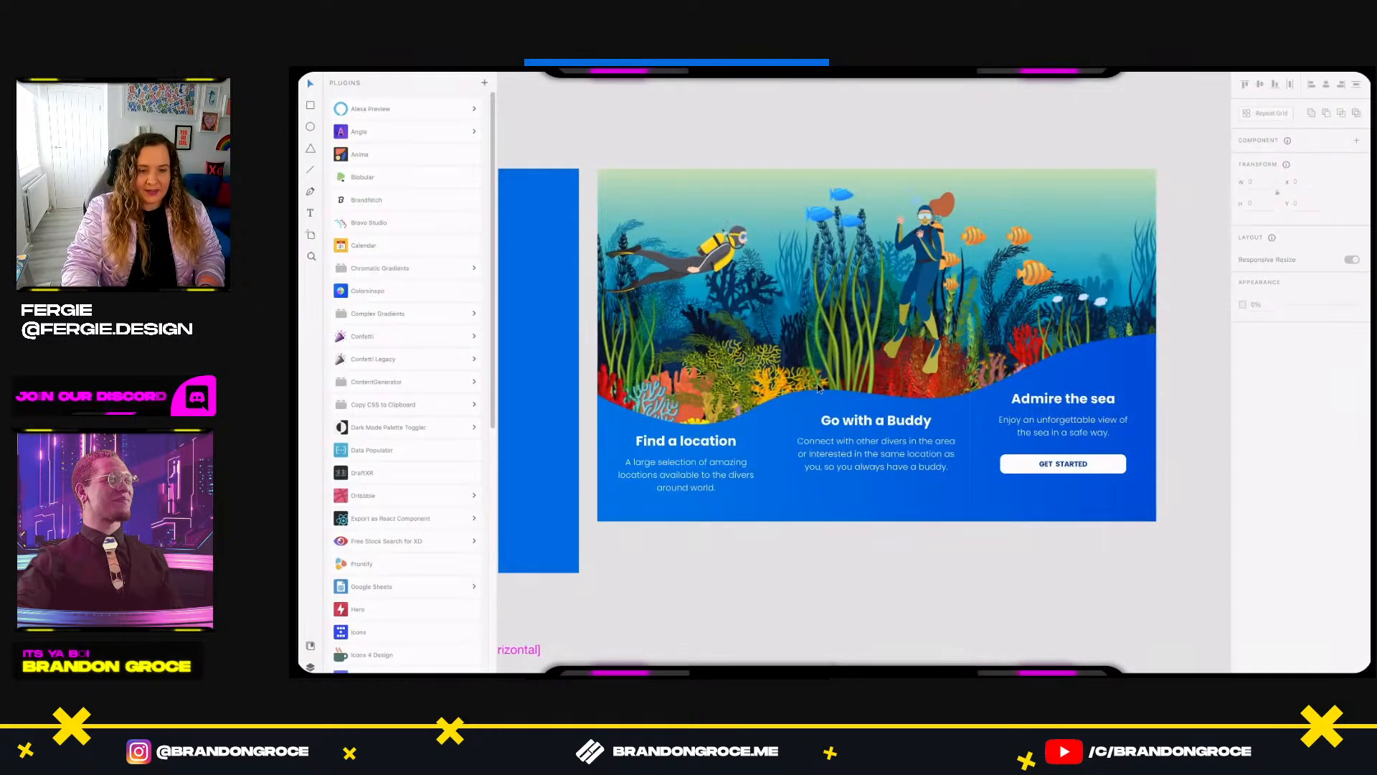
pyautogui.press('super+o')
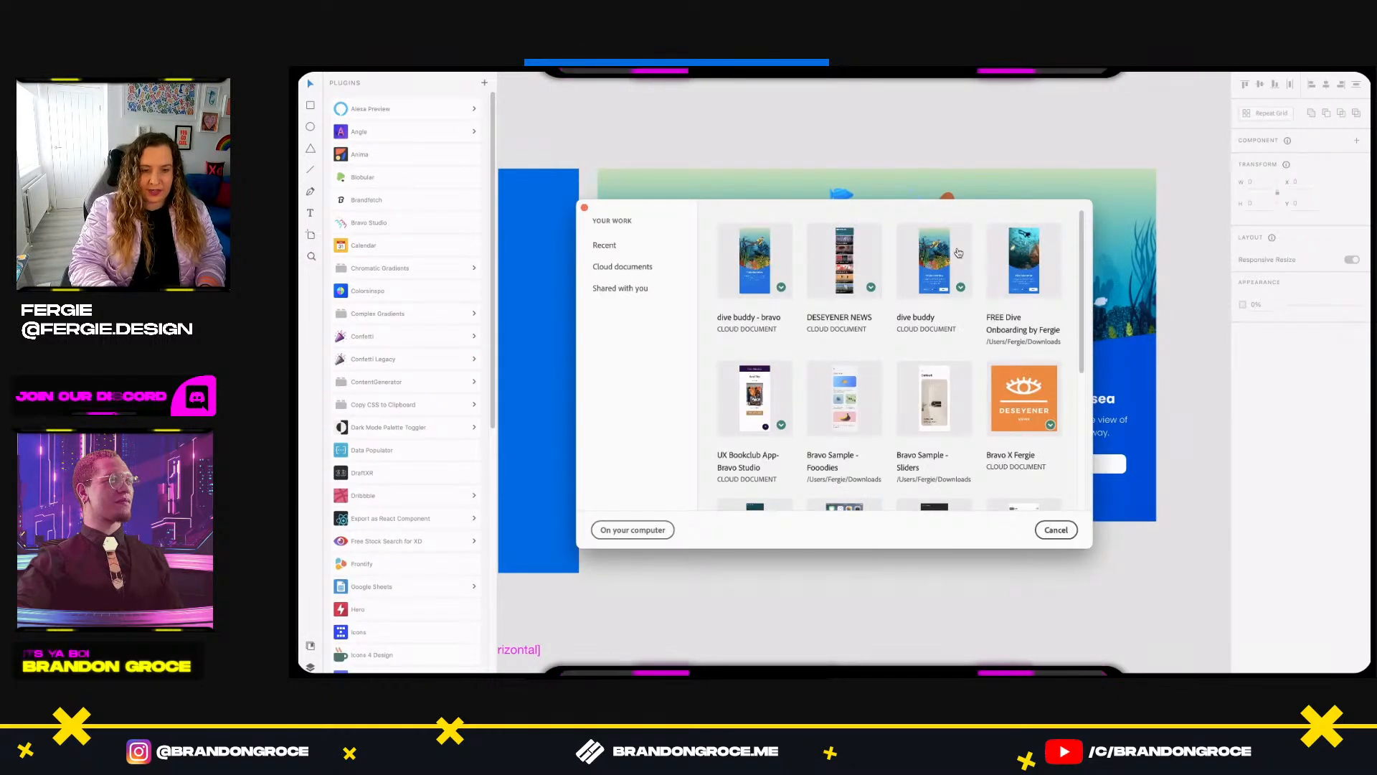
pyautogui.click(857, 387)
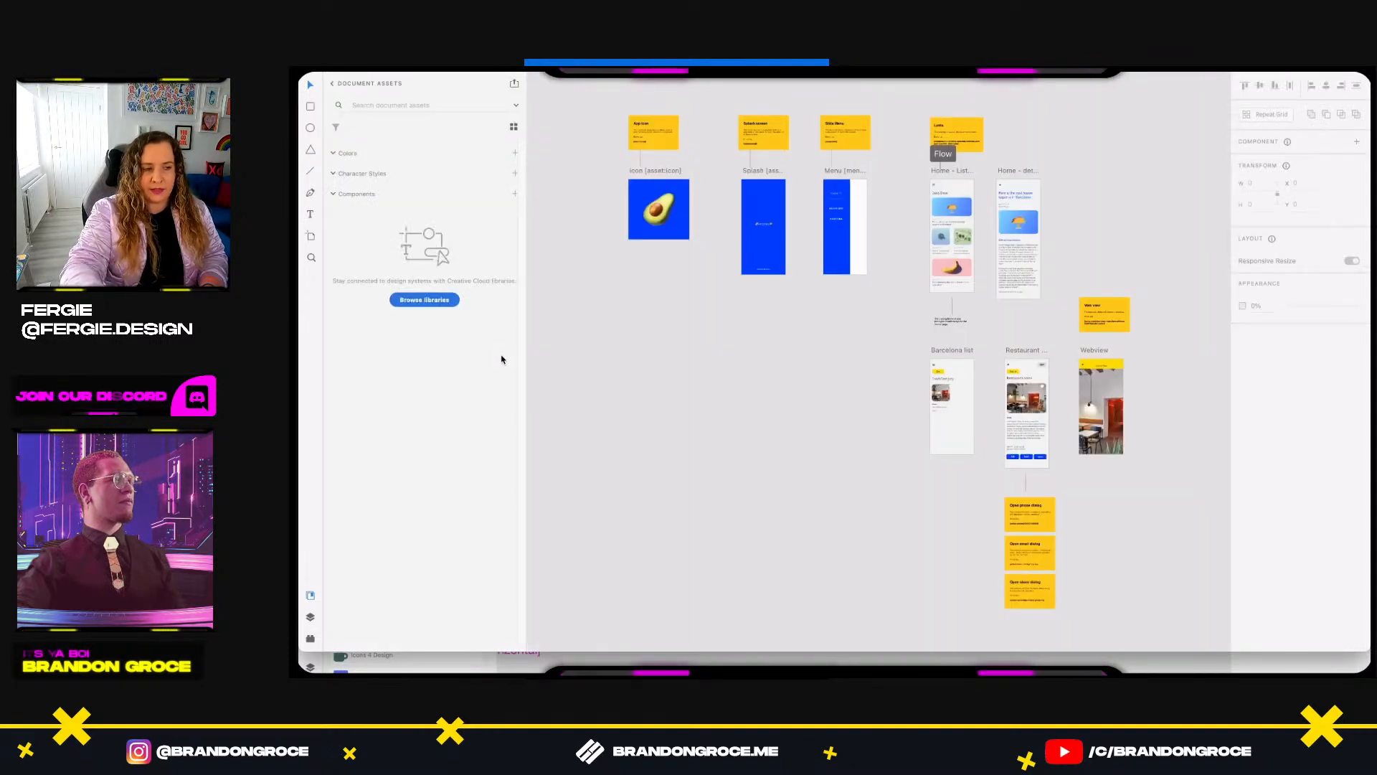
# Hide the document assets and examine the sample's App Icon, Splash screen and Slide Menu notes with their artboards.
pyautogui.scroll(5, 585, 199)
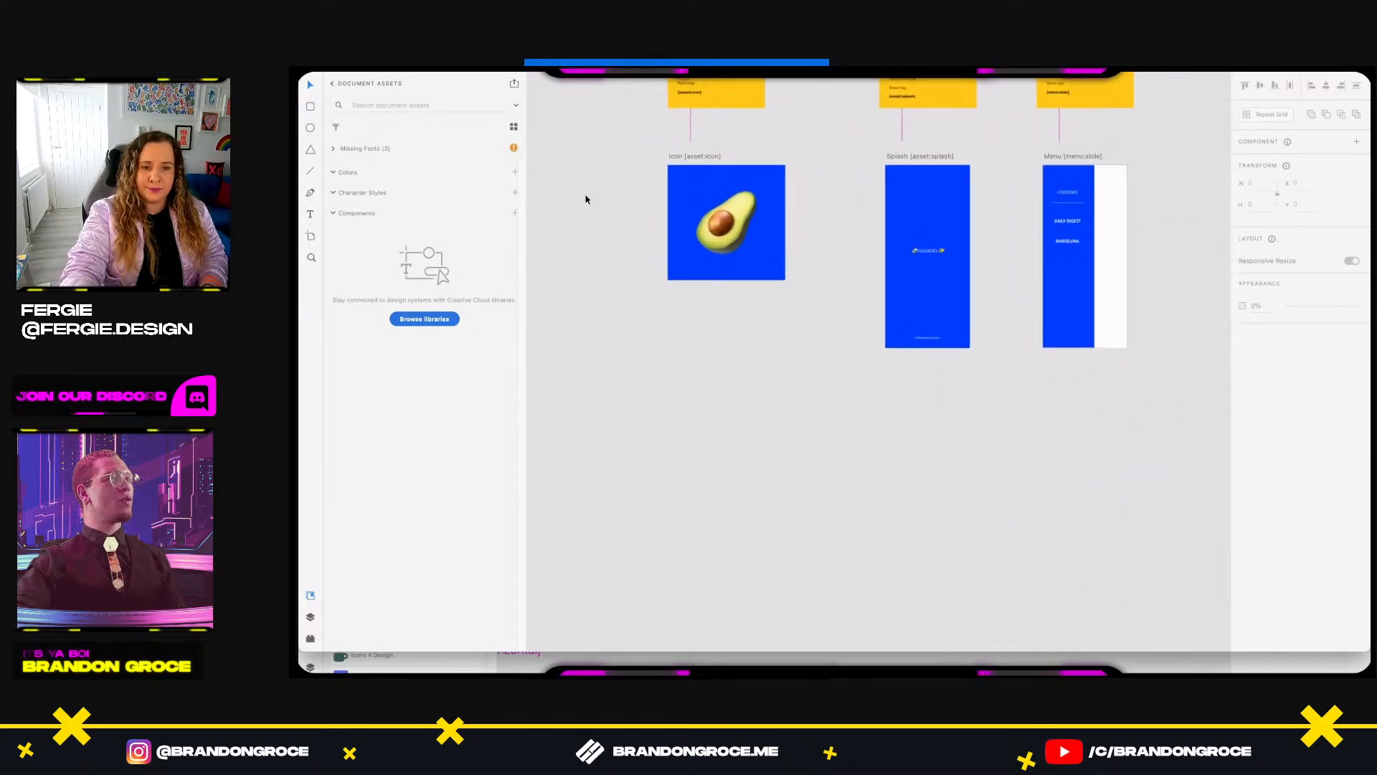
pyautogui.scroll(2, 585, 200)
pyautogui.hscroll(1, 585, 200)
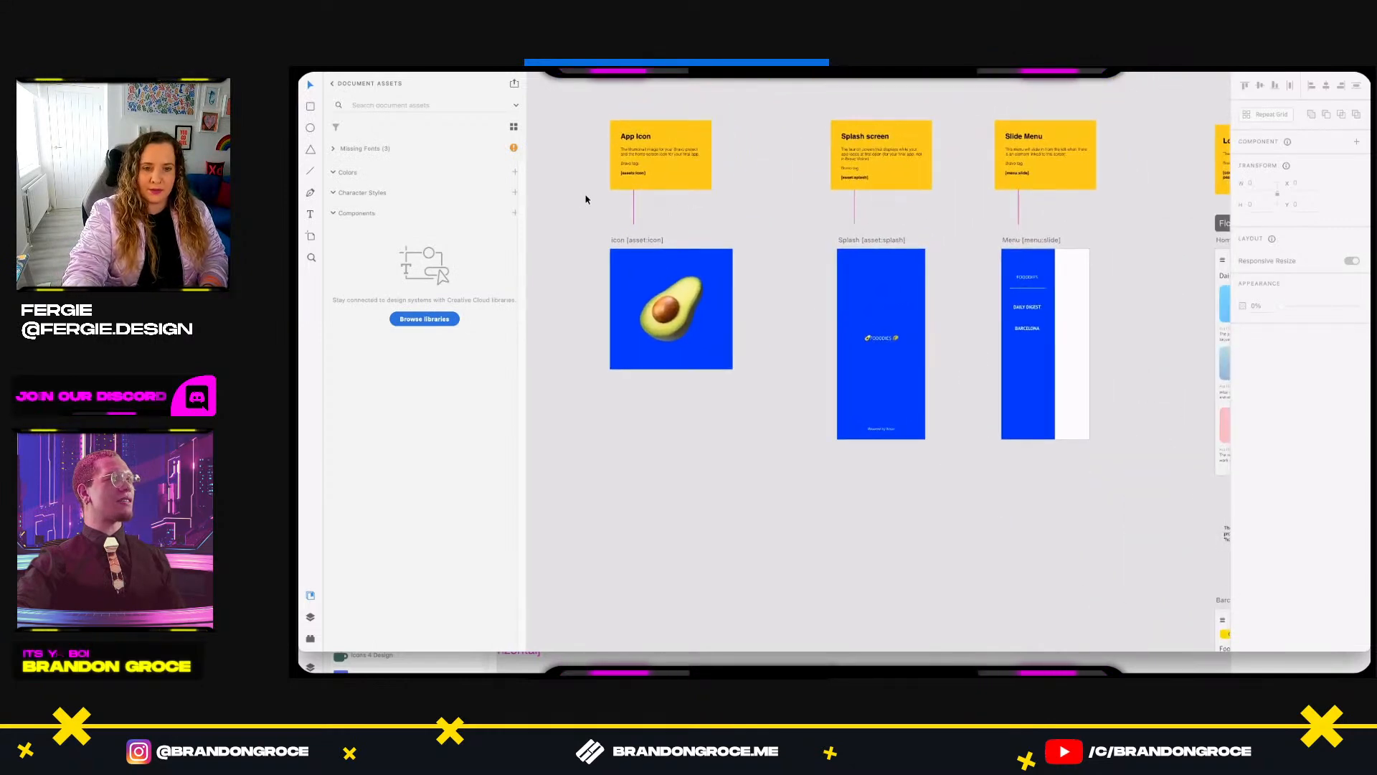
pyautogui.scroll(2, 635, 216)
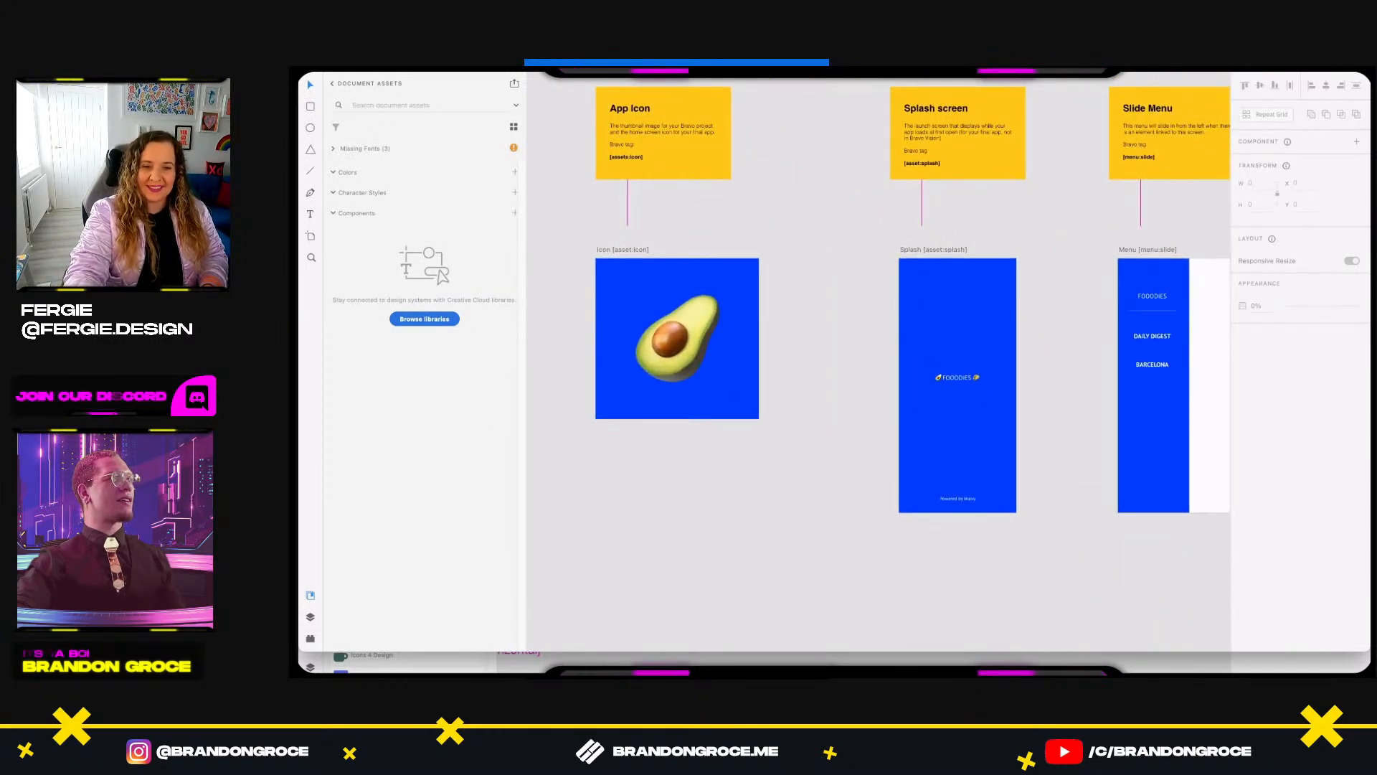
pyautogui.click(310, 594)
pyautogui.scroll(2, 394, 457)
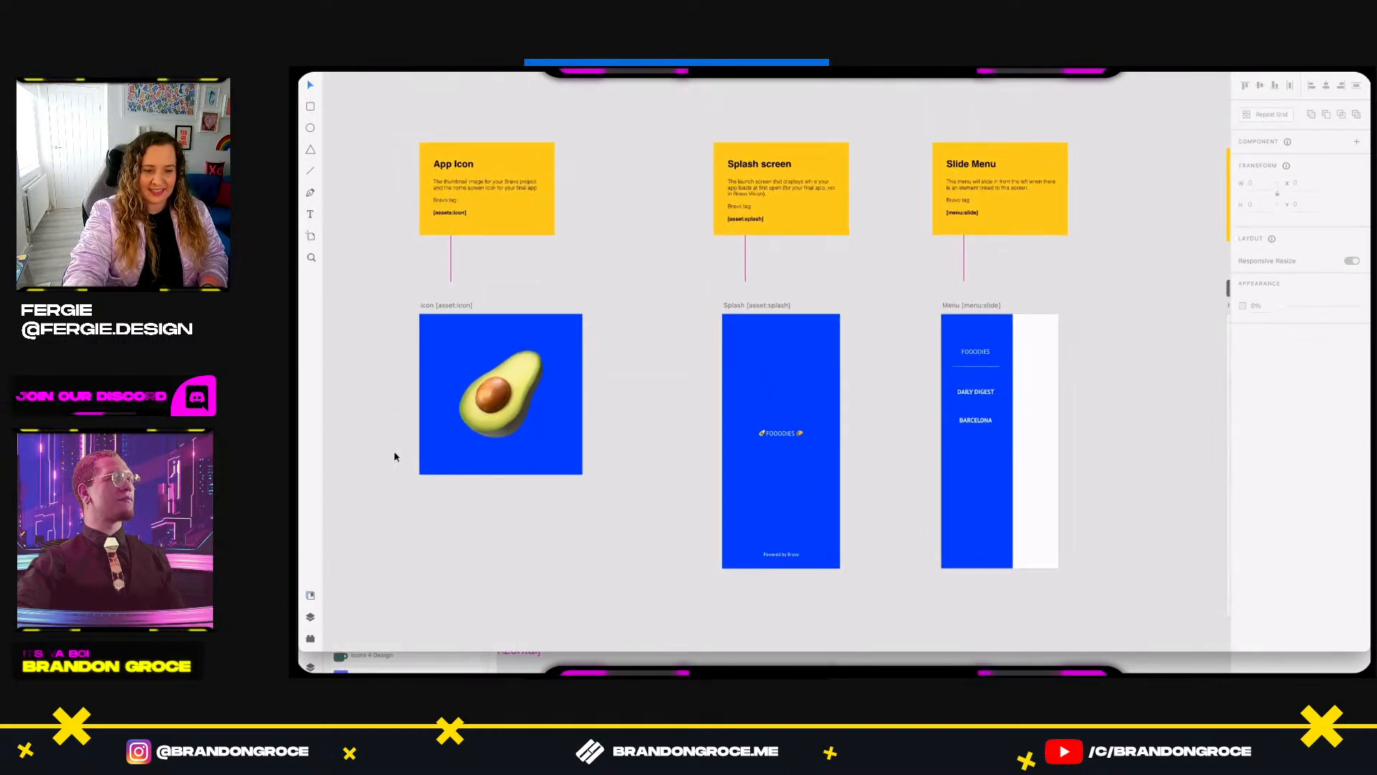
pyautogui.scroll(3, 407, 412)
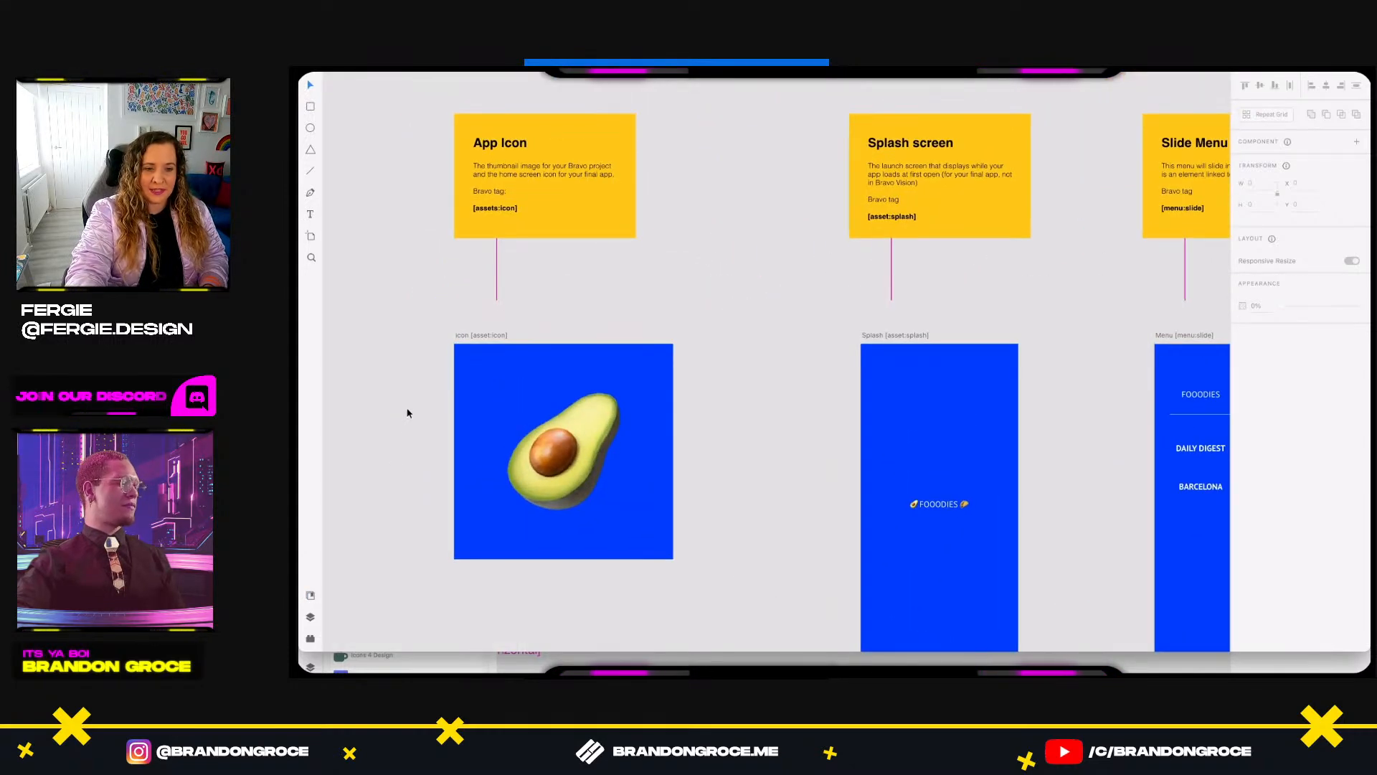
# Highlight the [asset:icon] Bravo tag in the avocado icon artboard's name, inspect it closely, and deselect the artboard.
pyautogui.click(466, 340)
pyautogui.click(471, 334)
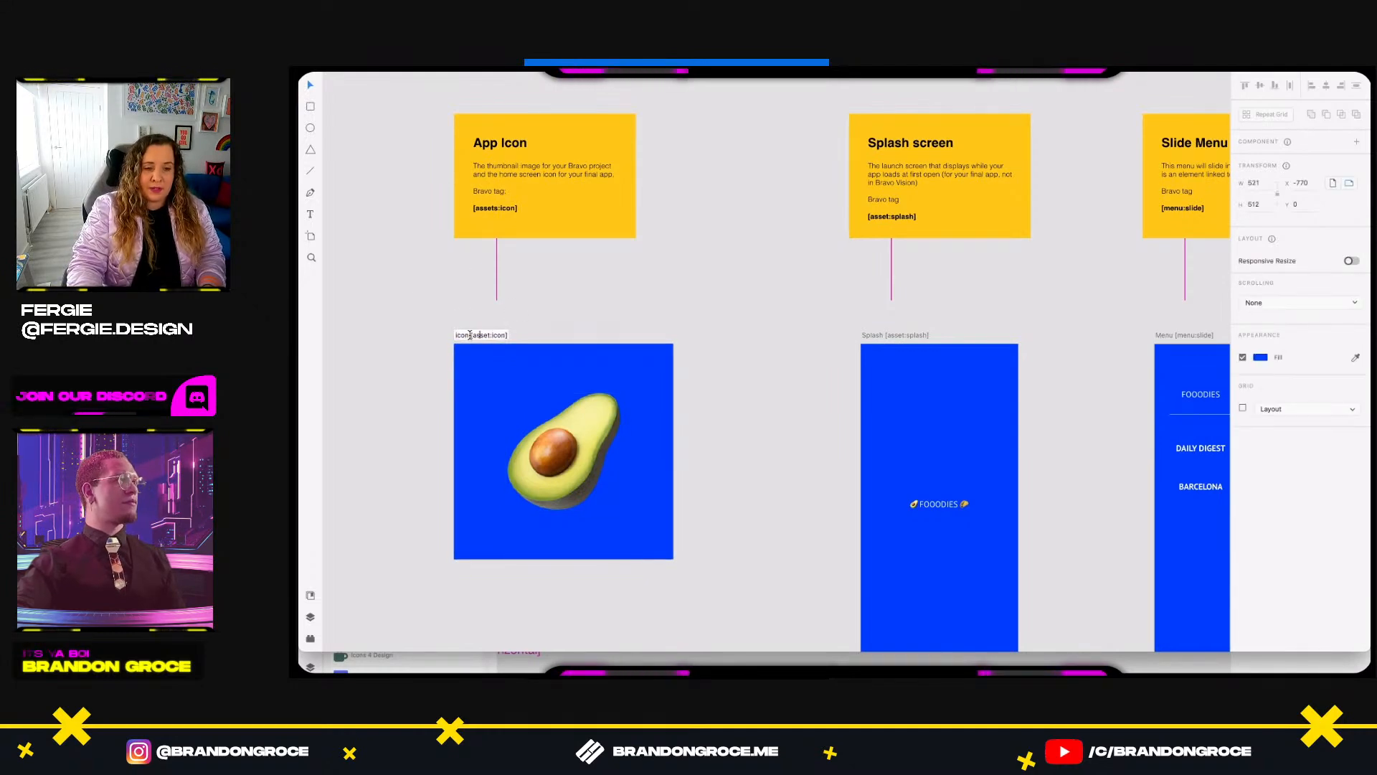
pyautogui.moveTo(471, 335); pyautogui.dragTo(512, 338)
pyautogui.scroll(6, 502, 341)
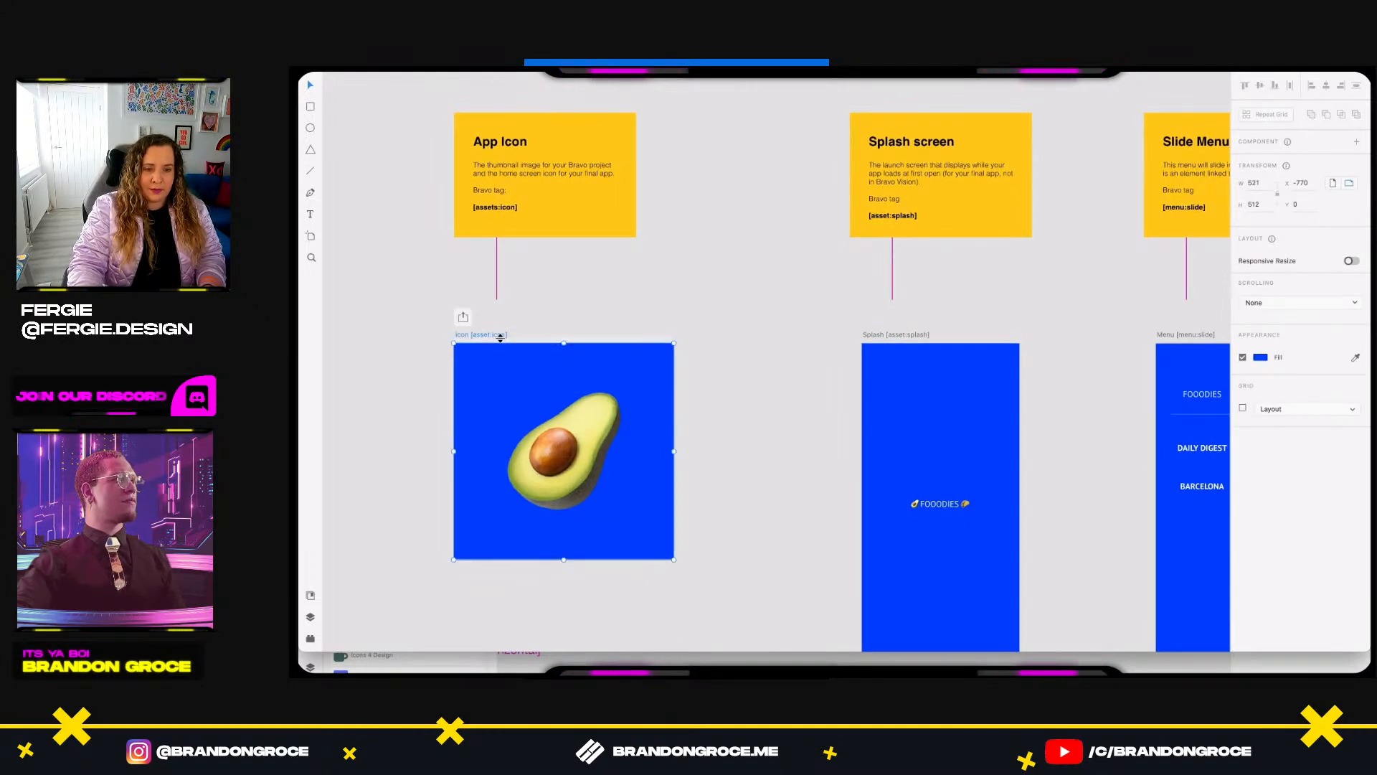
pyautogui.hscroll(-4, 502, 342)
pyautogui.hscroll(2, 502, 342)
pyautogui.scroll(1, 502, 342)
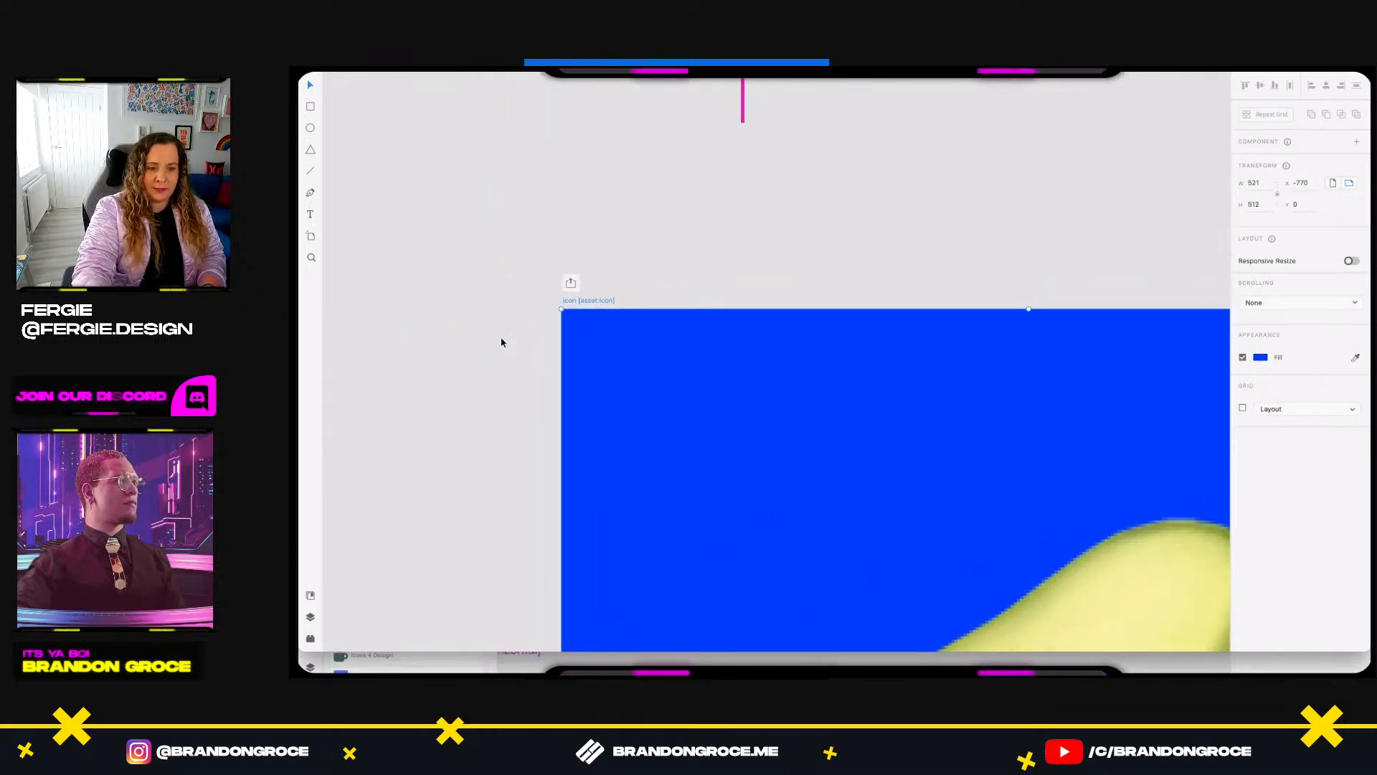
pyautogui.click(657, 259)
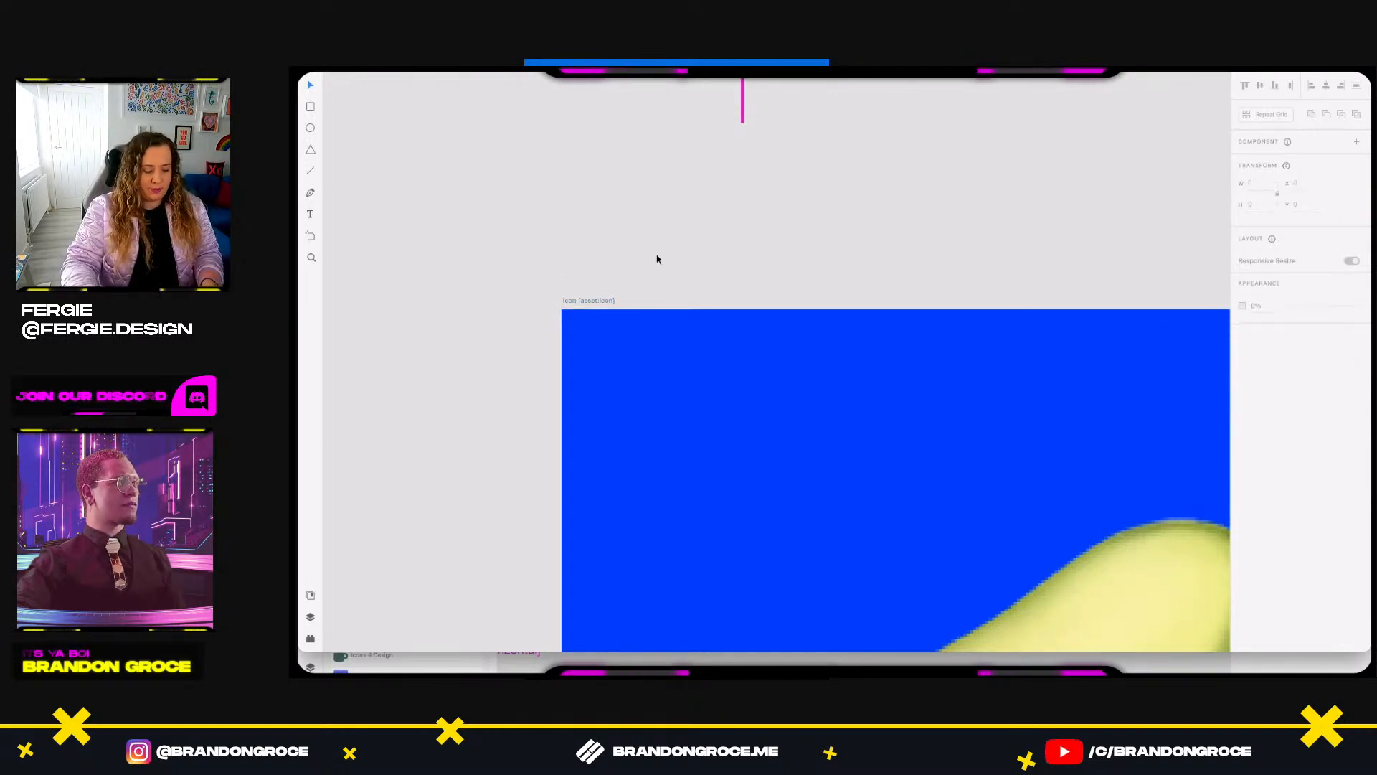
# Review the Splash and Menu artboards' Bravo tags and the Home artboards with the Lottie note.
pyautogui.scroll(-5, 658, 260)
pyautogui.hscroll(3, 657, 261)
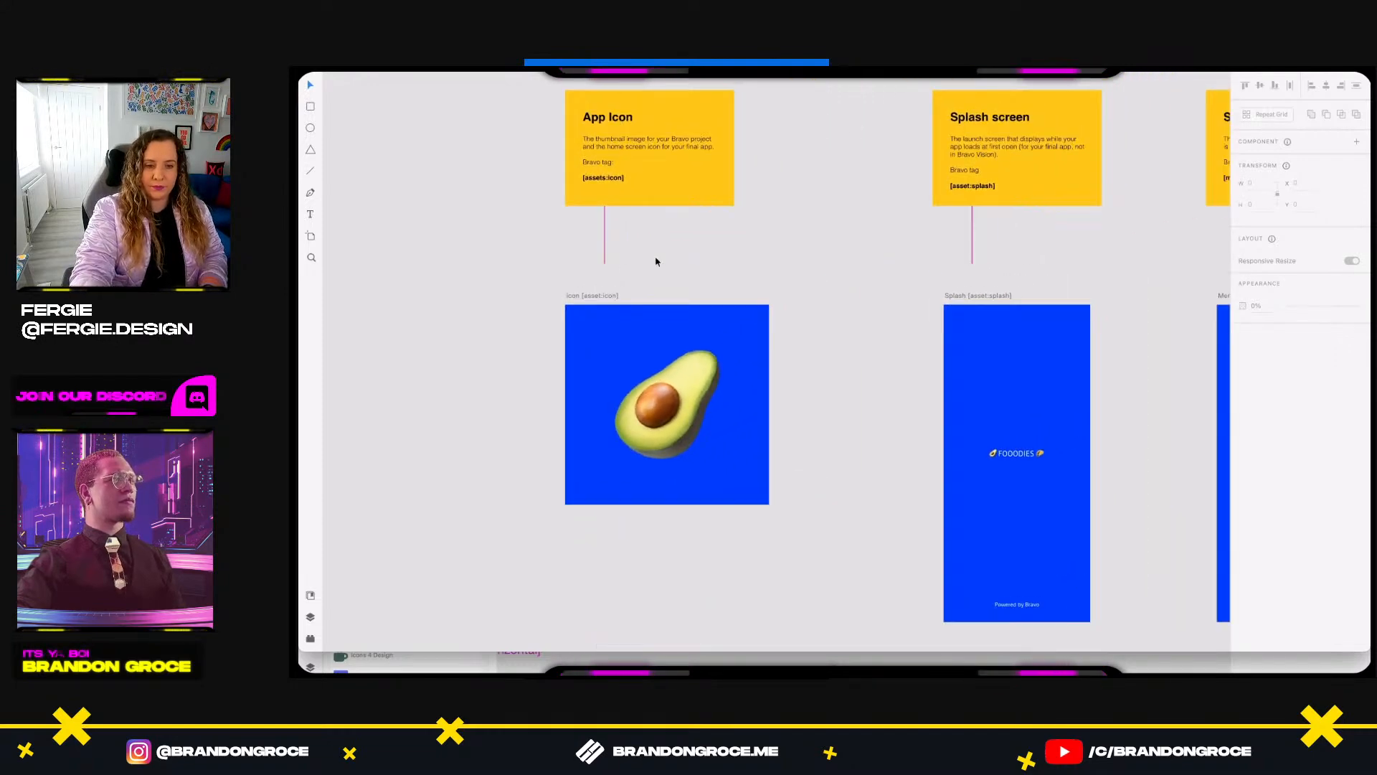
pyautogui.hscroll(3, 656, 260)
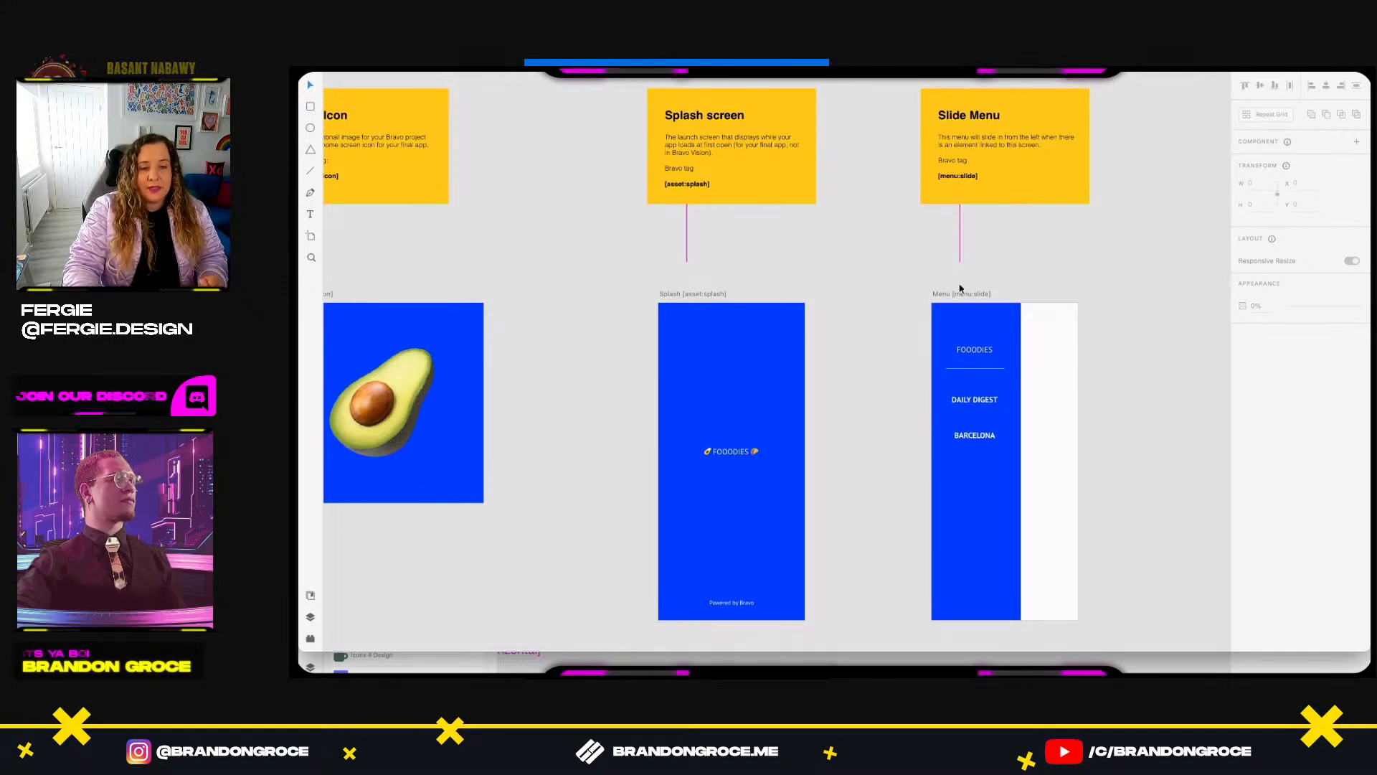
pyautogui.scroll(-2, 1103, 414)
pyautogui.scroll(-3, 1103, 414)
pyautogui.moveTo(1132, 463); pyautogui.dragTo(715, 410)
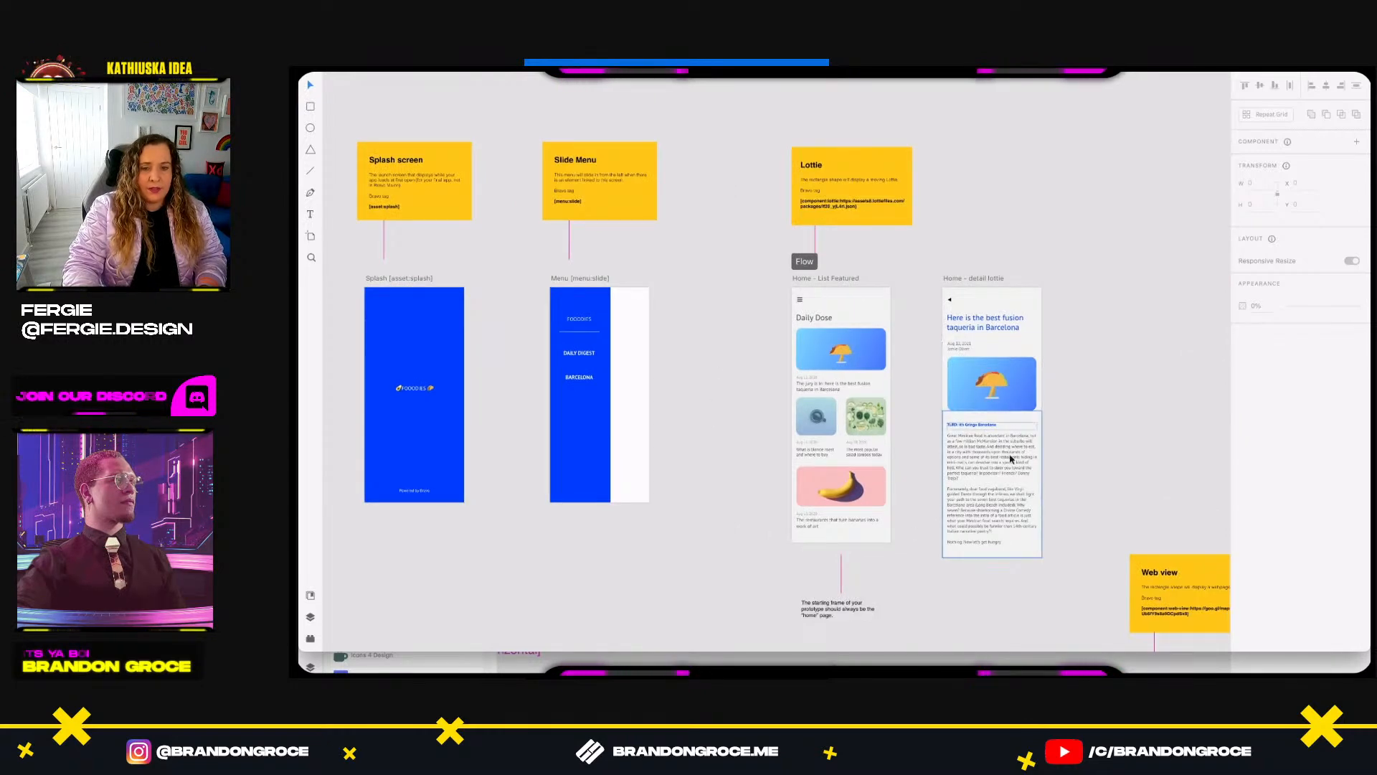
pyautogui.moveTo(1079, 483); pyautogui.dragTo(931, 411)
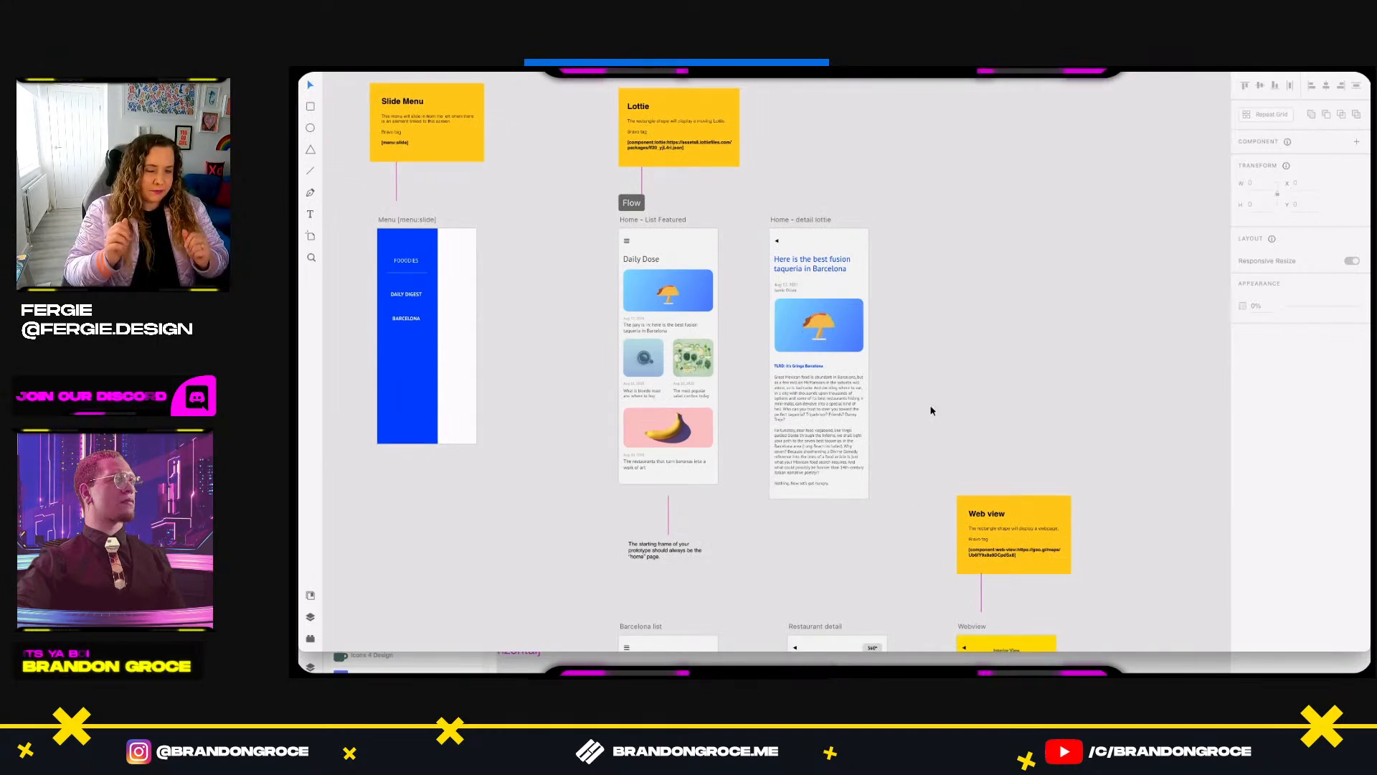
# Examine the Barcelona list, Restaurant detail and Webview artboards, selecting and deselecting the Webview interior image.
pyautogui.scroll(-5, 931, 410)
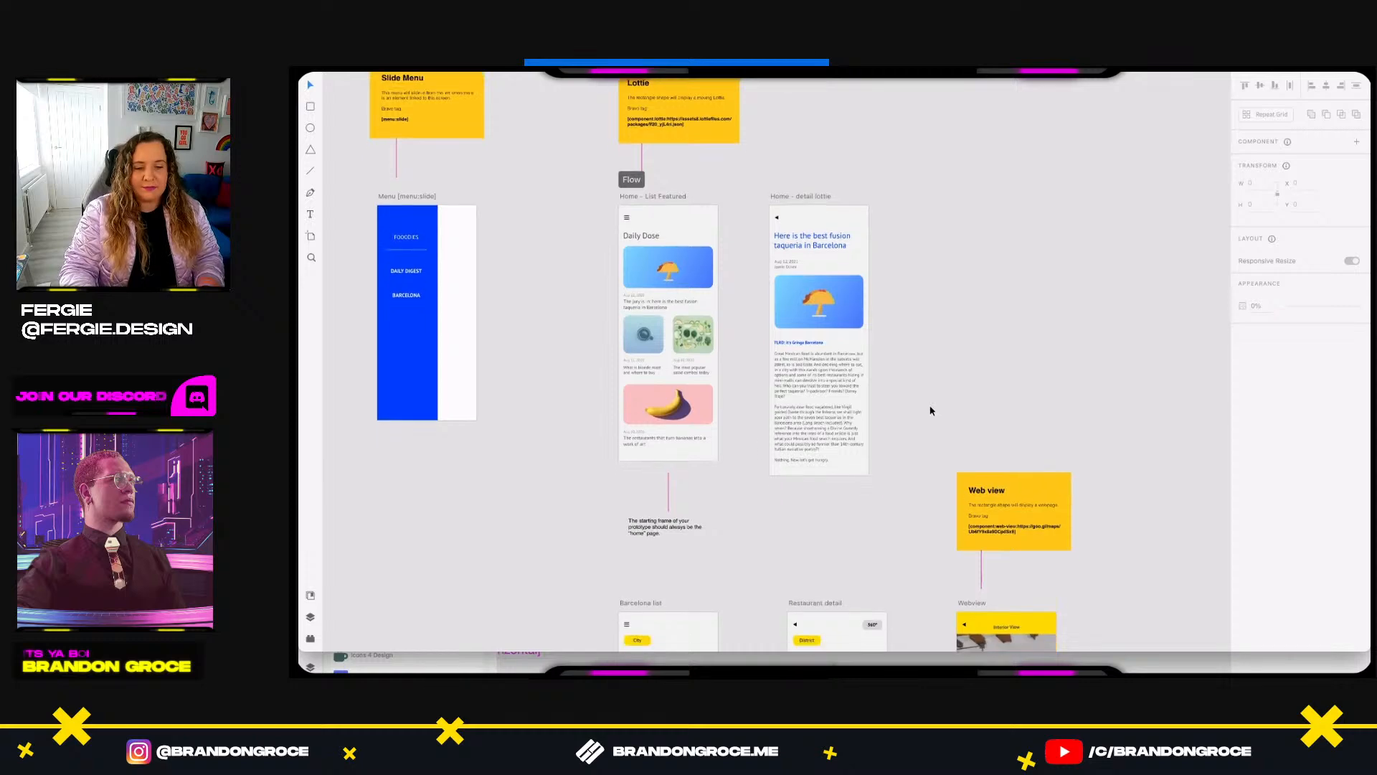
pyautogui.scroll(3, 868, 452)
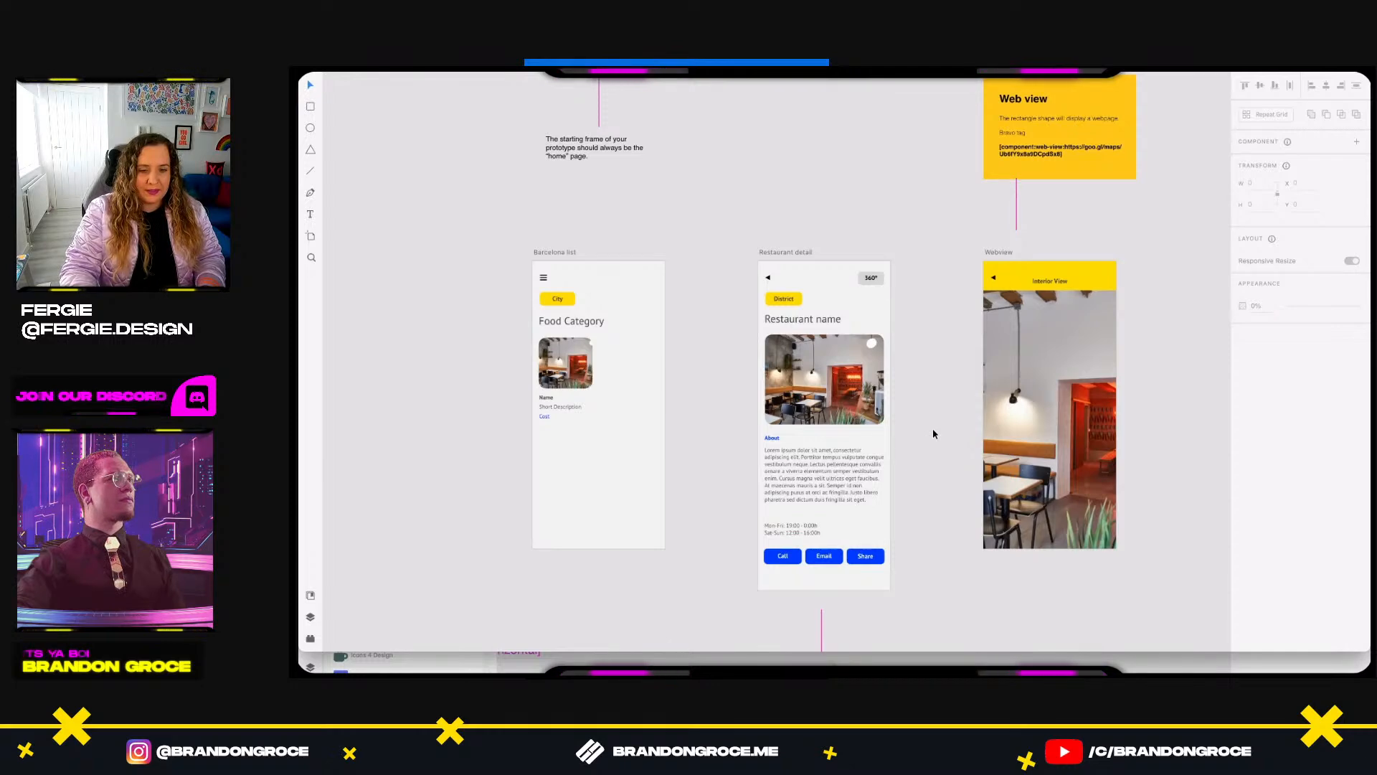
pyautogui.click(1052, 395)
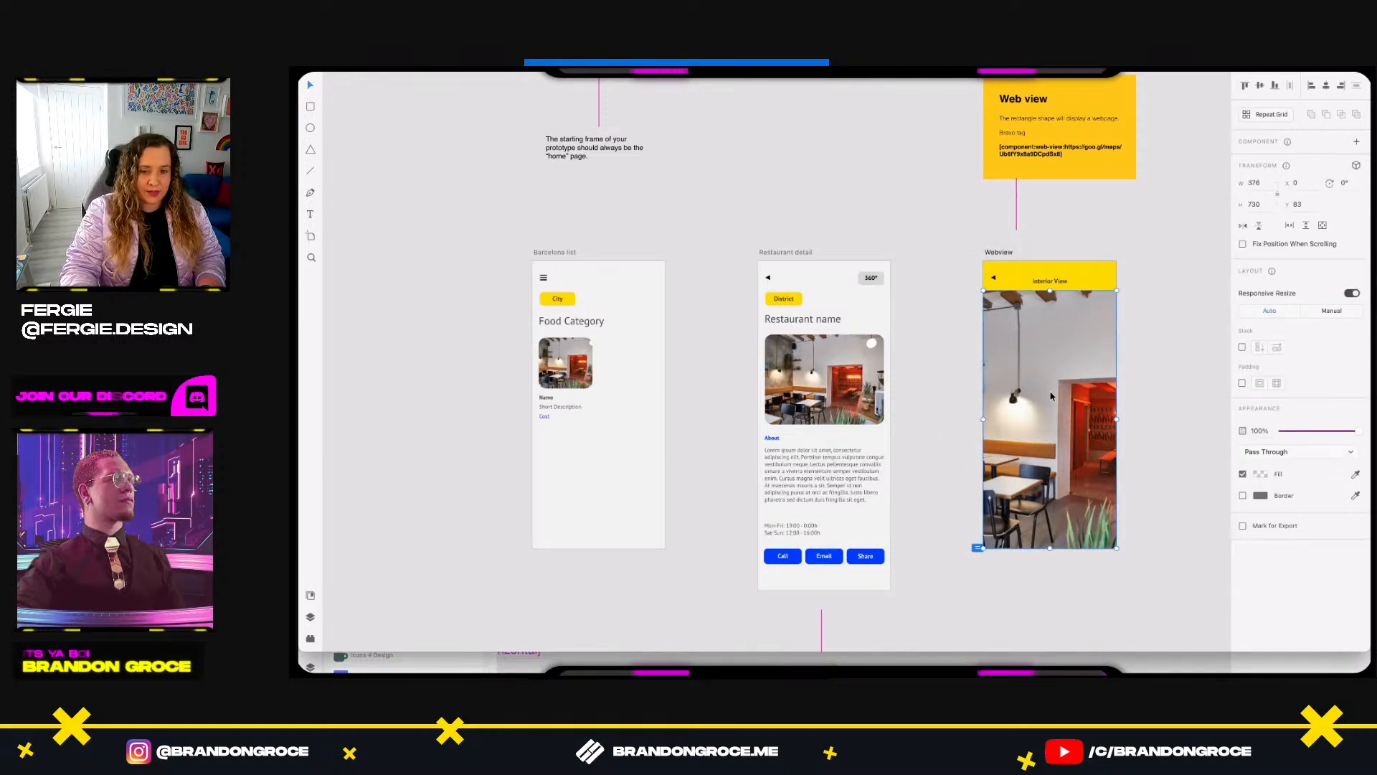
pyautogui.click(946, 318)
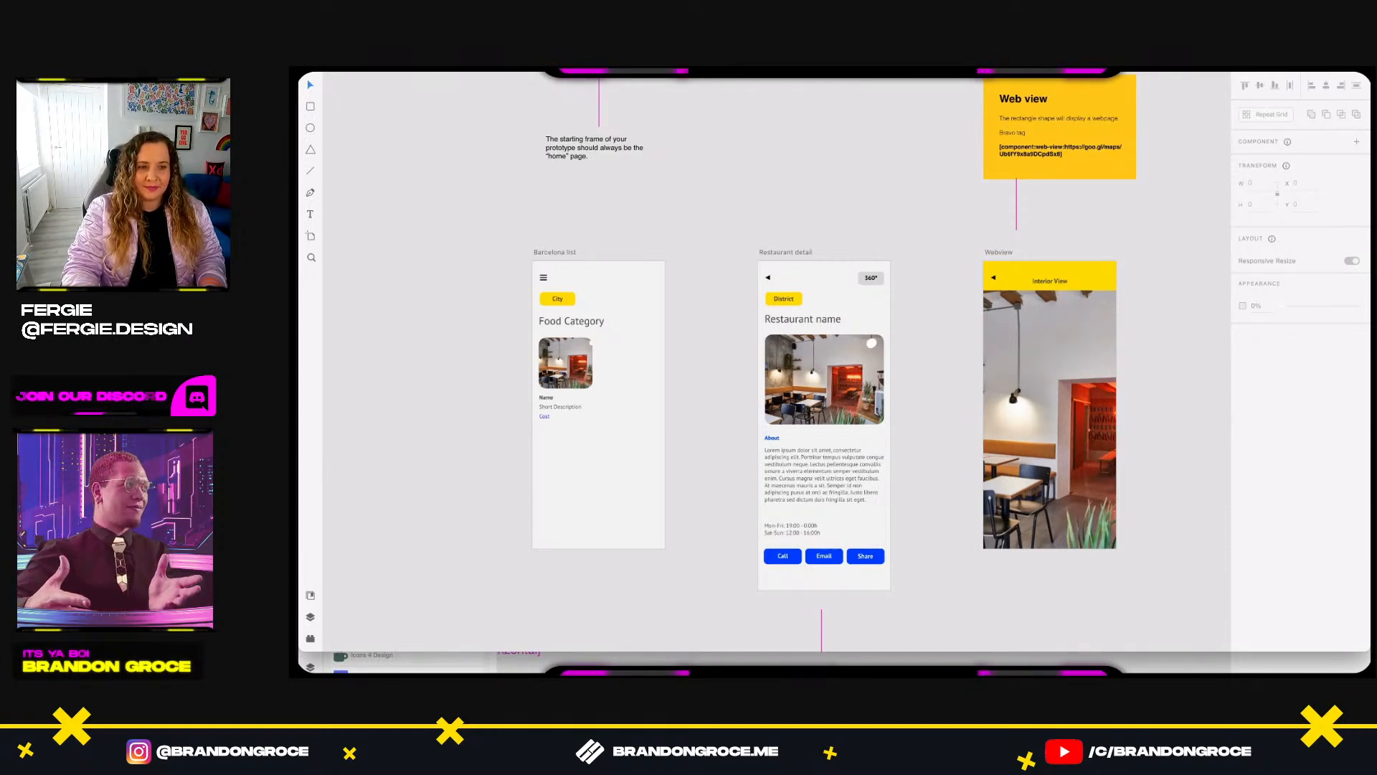
# Return to the Dive Buddy document, select the onboarding slider and inspect the slide groups inside its [container:slider:default] layer.
pyautogui.press('super+grave')
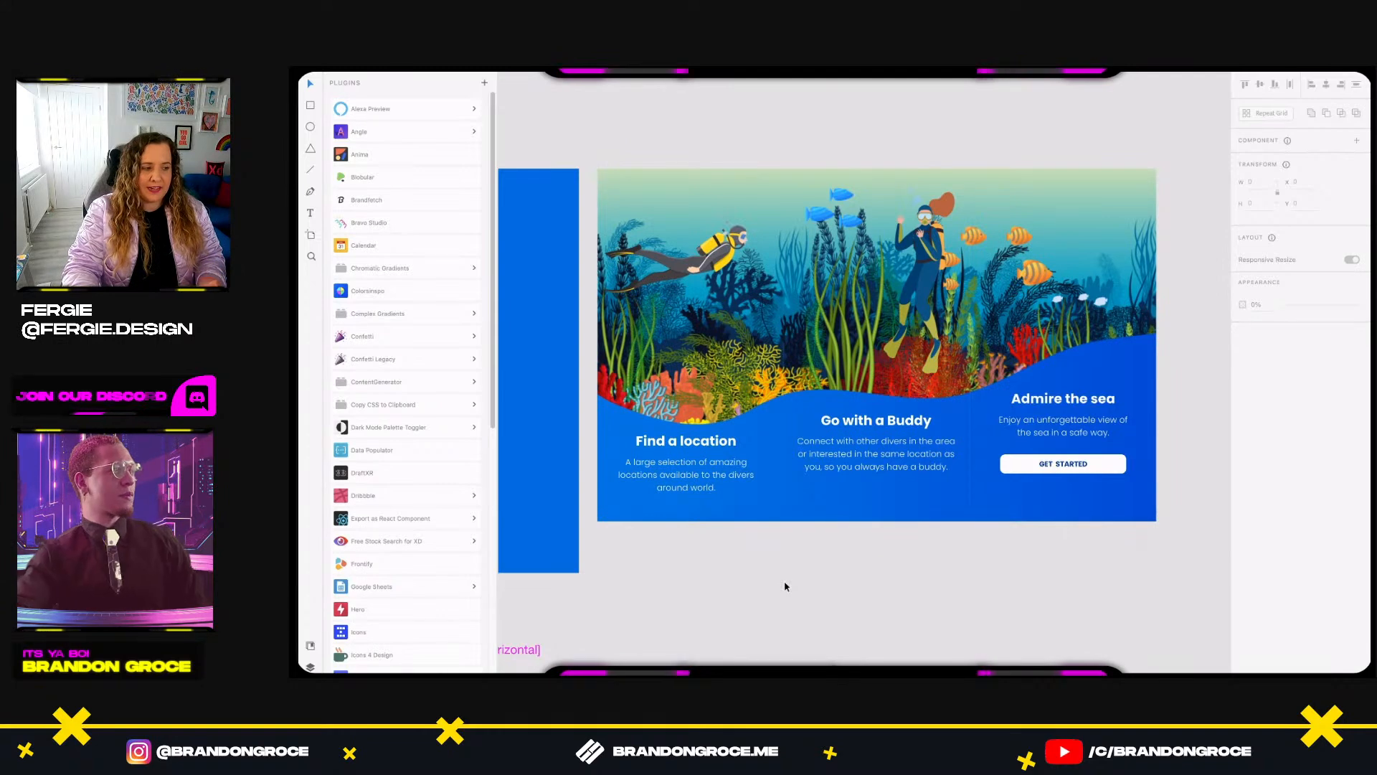
pyautogui.scroll(-2, 793, 587)
pyautogui.scroll(-2, 802, 587)
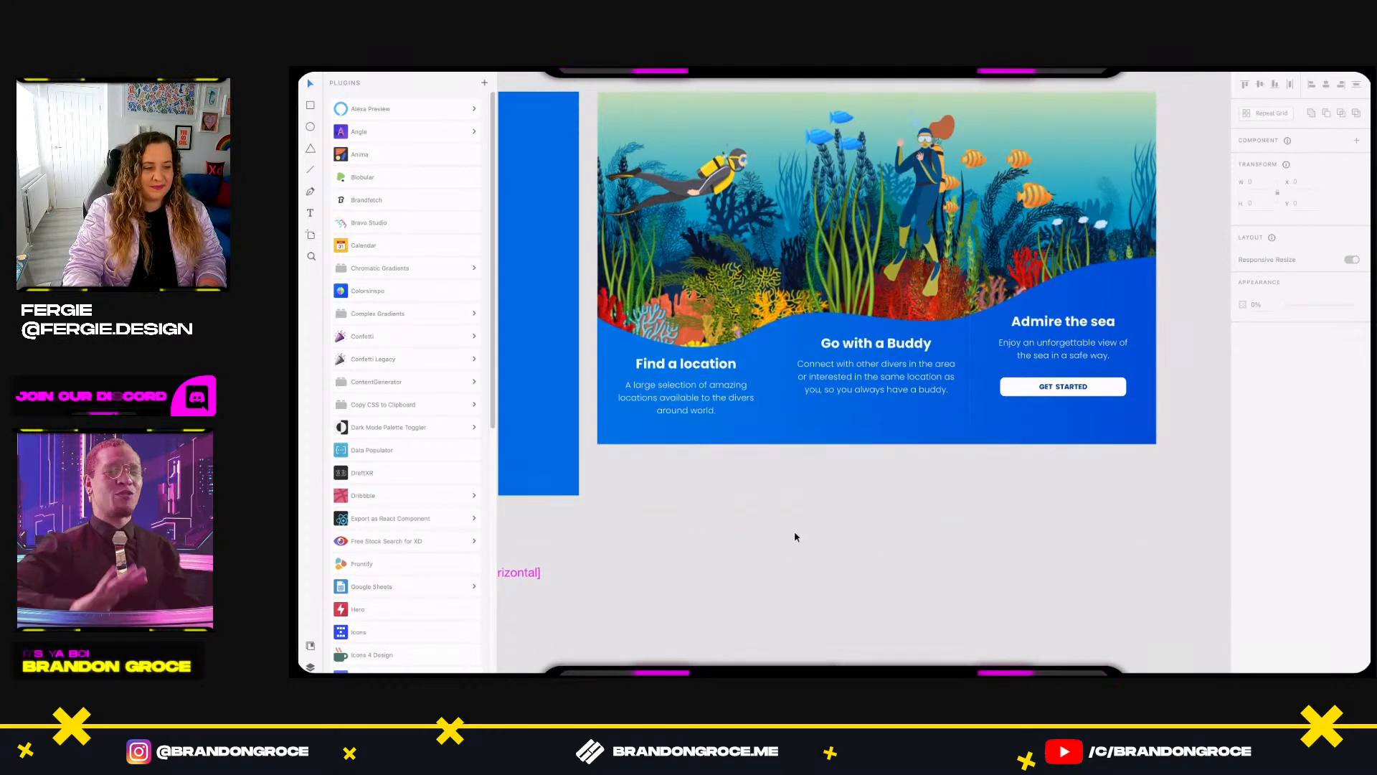
pyautogui.scroll(6, 795, 536)
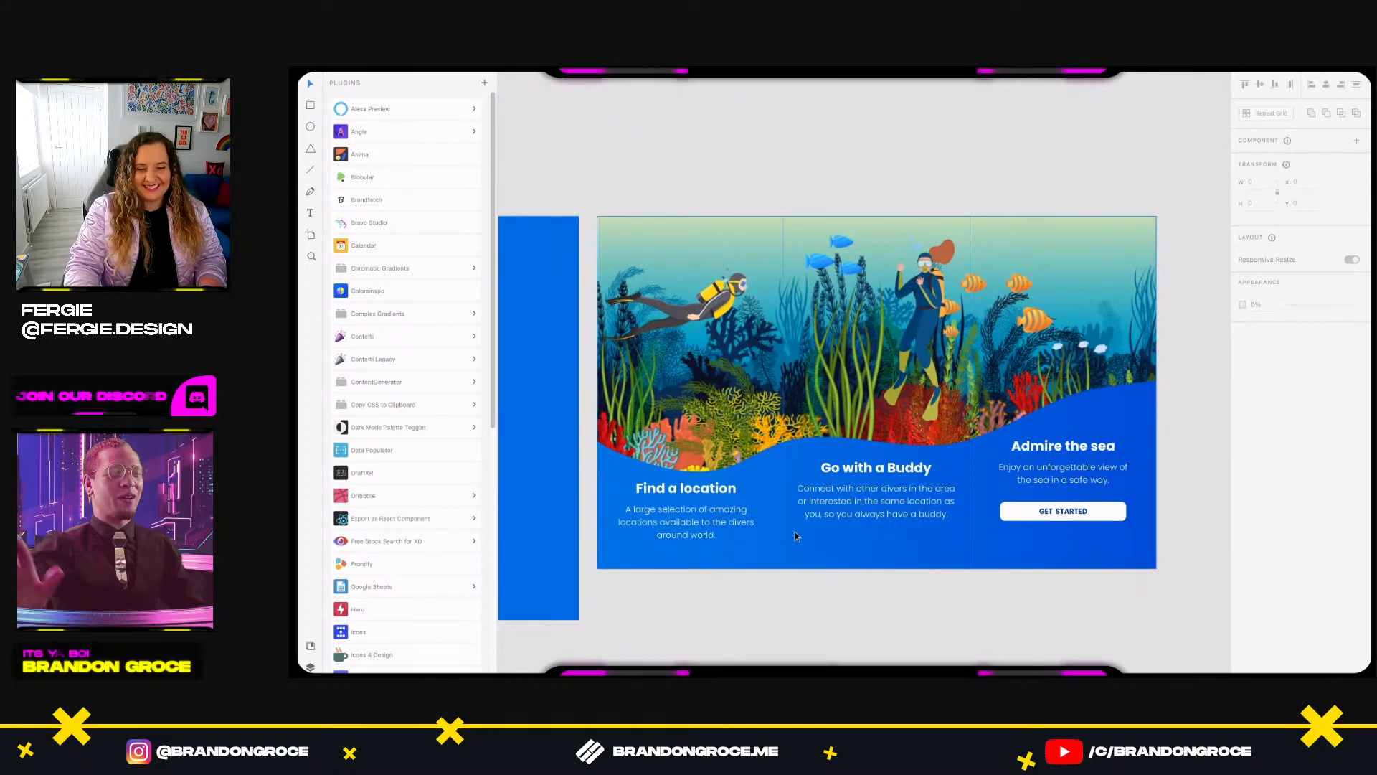
pyautogui.scroll(-1, 774, 551)
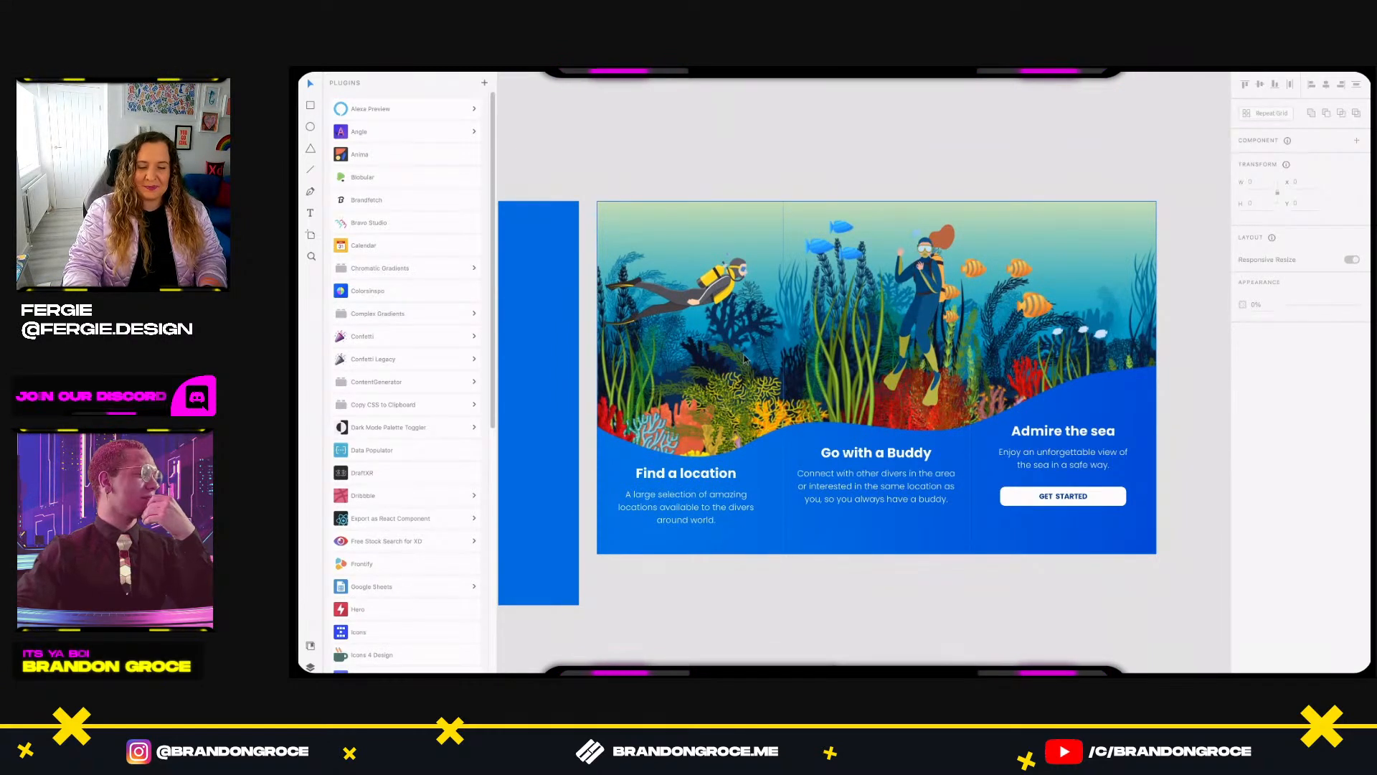
pyautogui.click(762, 311)
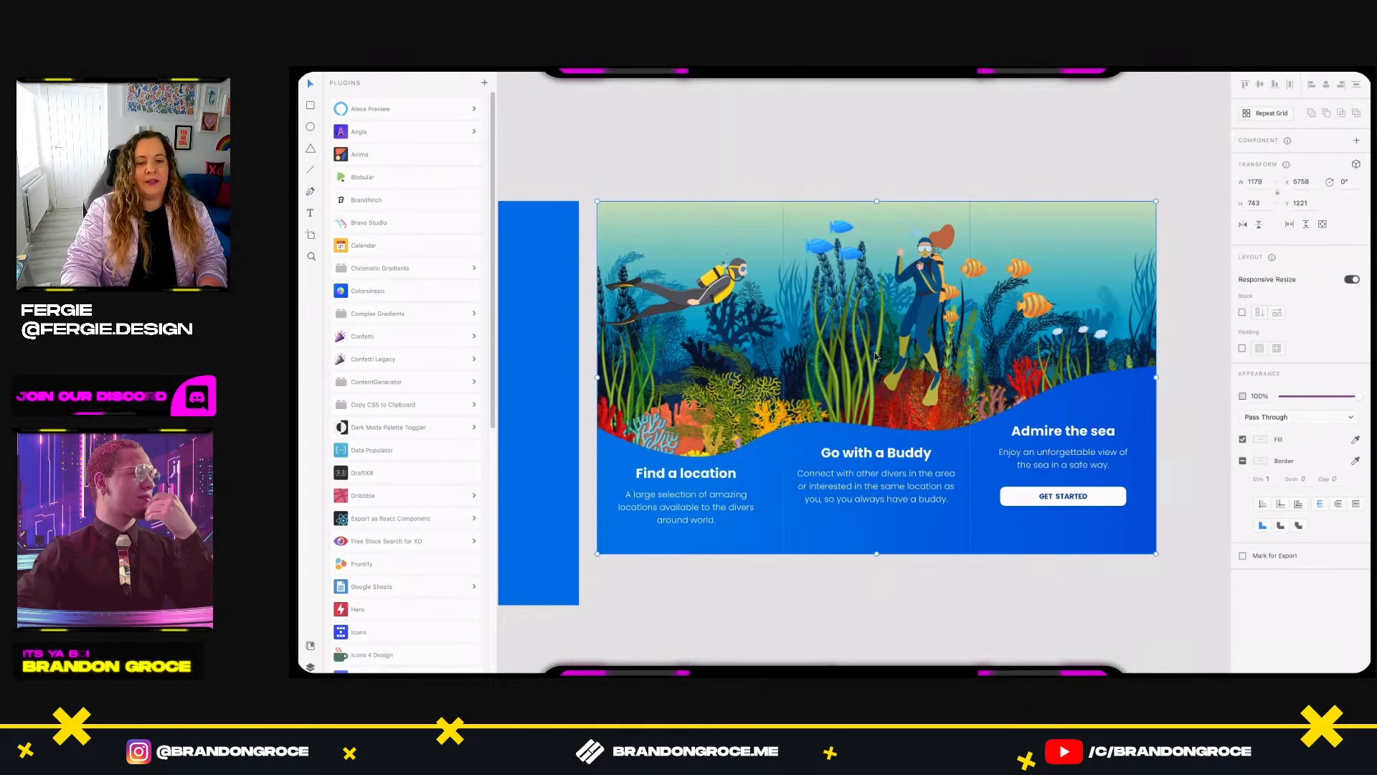
pyautogui.press('super+y')
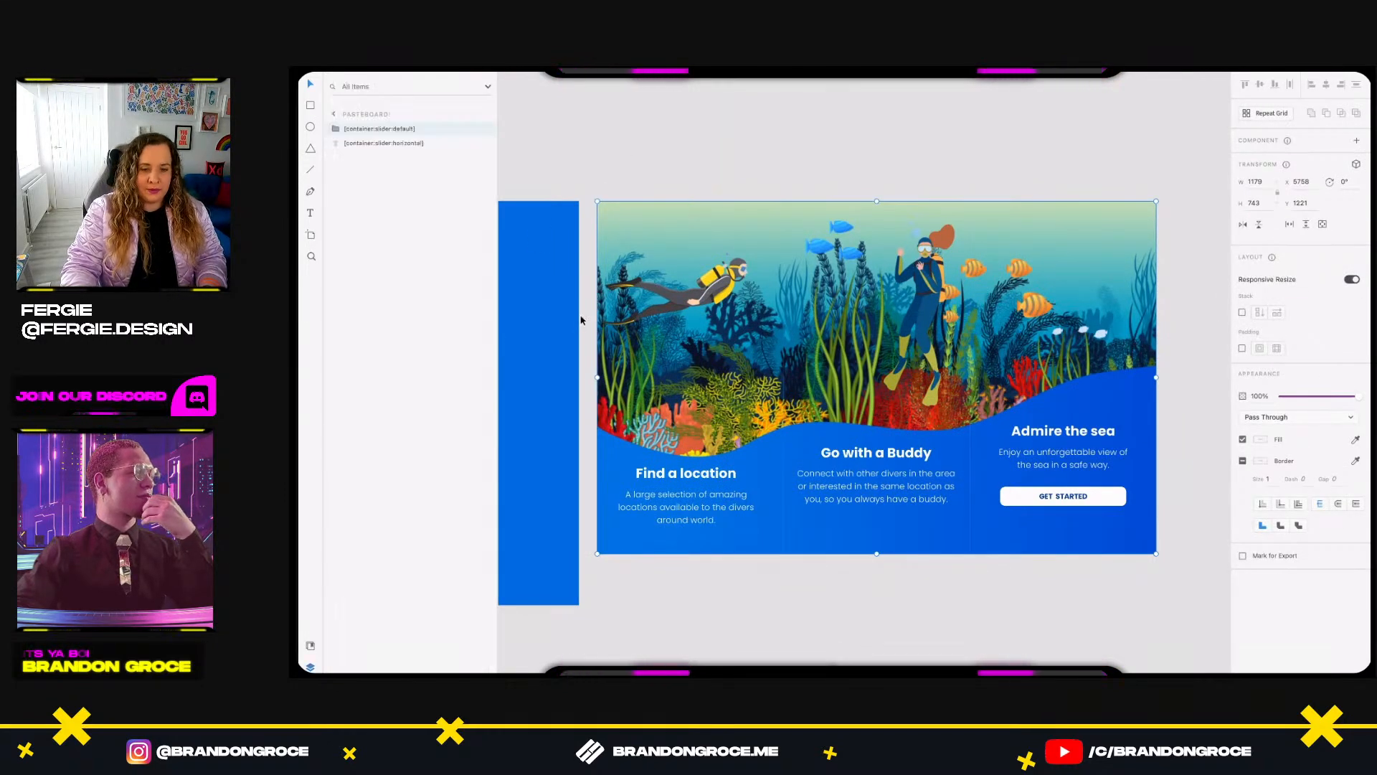
pyautogui.click(334, 129)
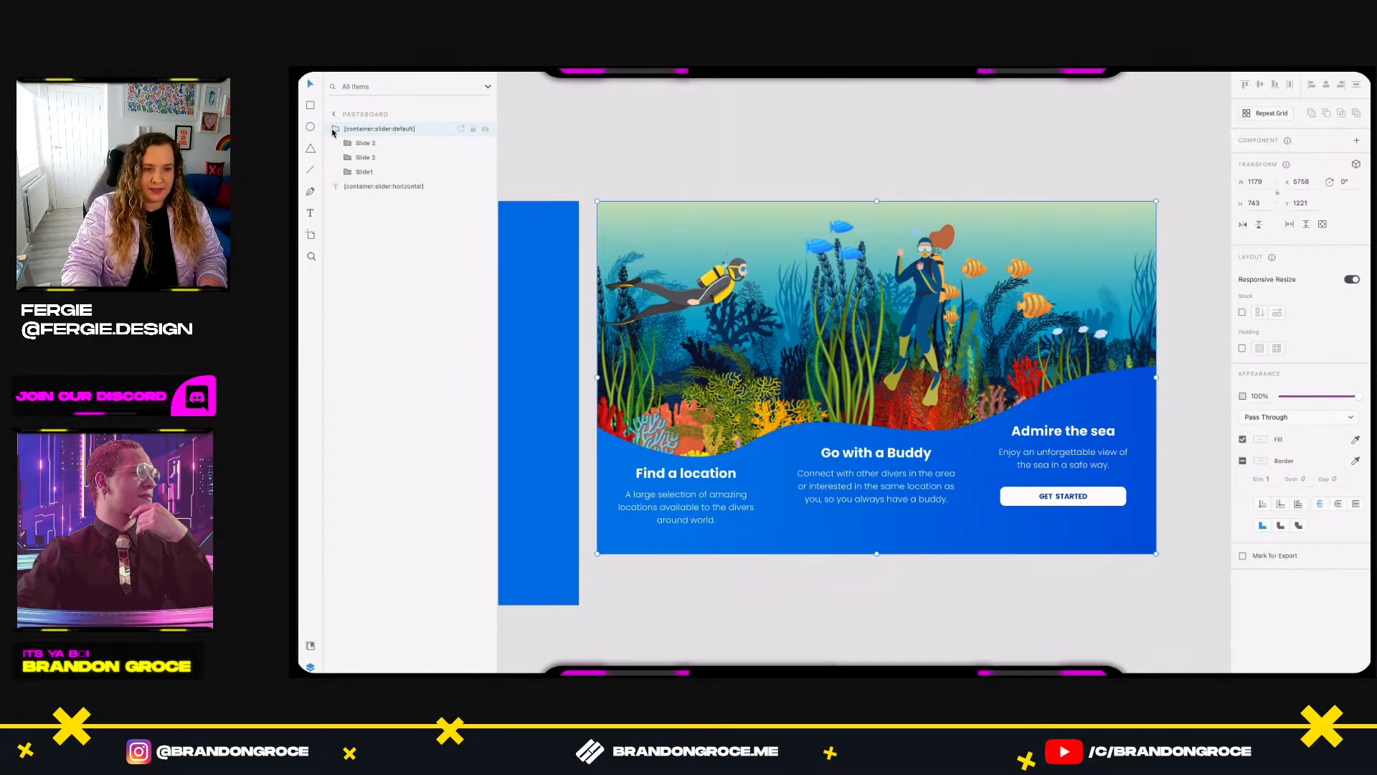
pyautogui.click(586, 169)
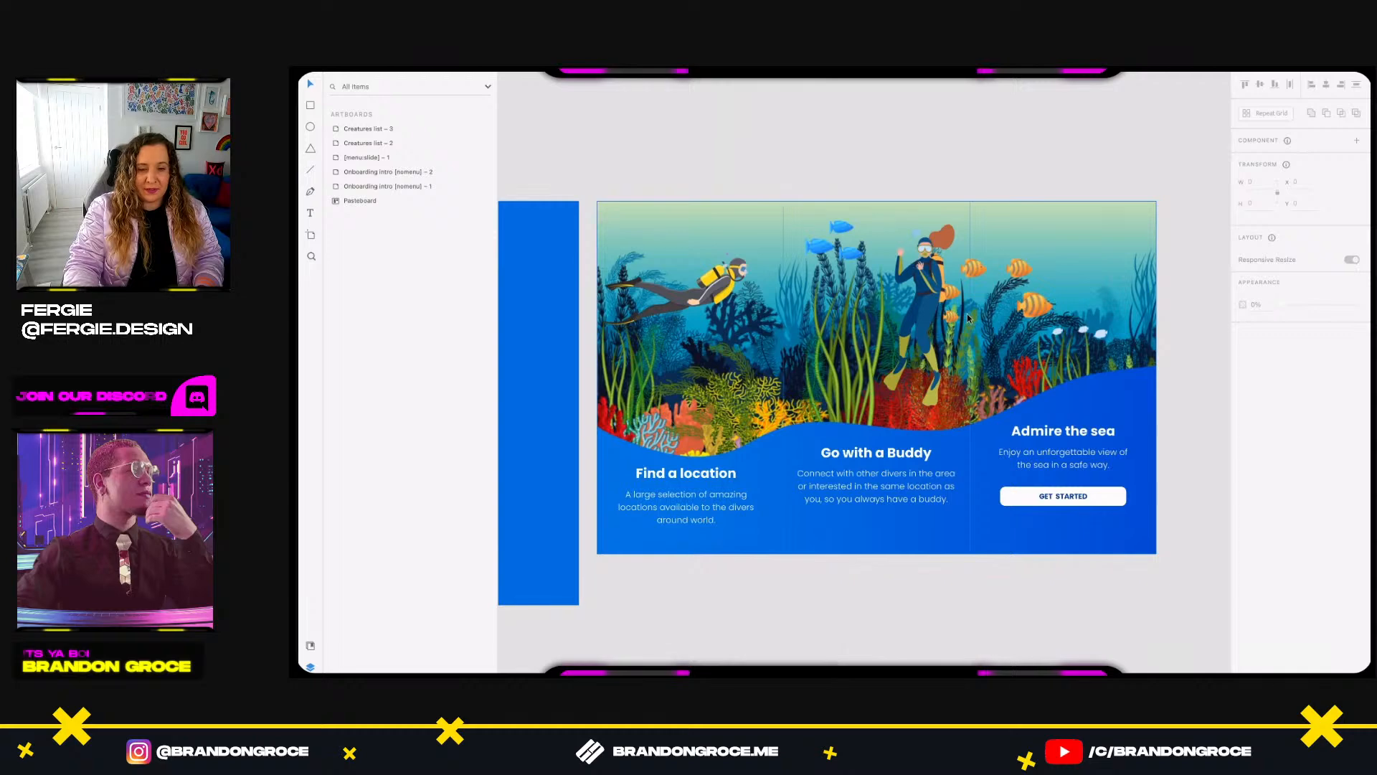
# Try moving the short 2 image within Slide 2 downward, undo the move, and clear the selection.
pyautogui.click(961, 394)
pyautogui.scroll(-3, 933, 381)
pyautogui.hscroll(2, 932, 381)
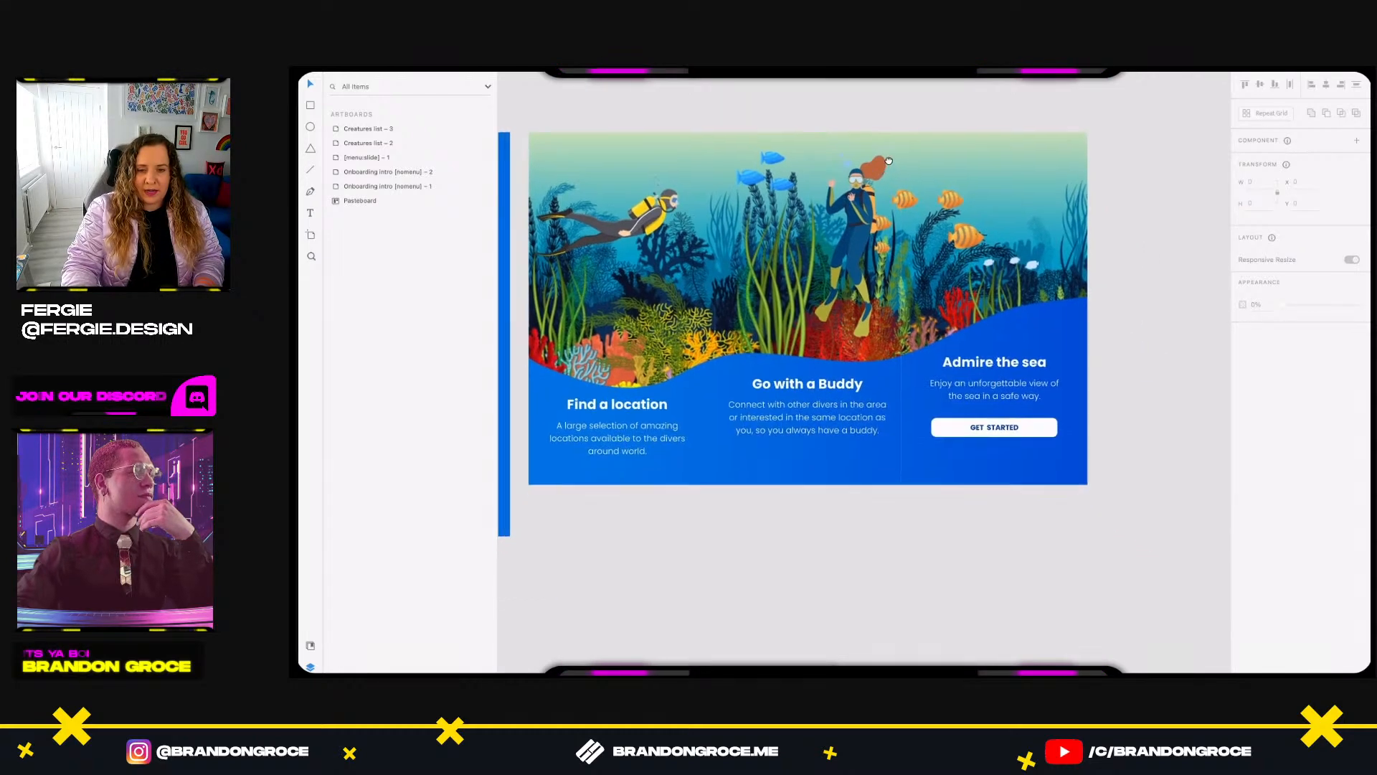
pyautogui.doubleClick(912, 366)
pyautogui.doubleClick(891, 357)
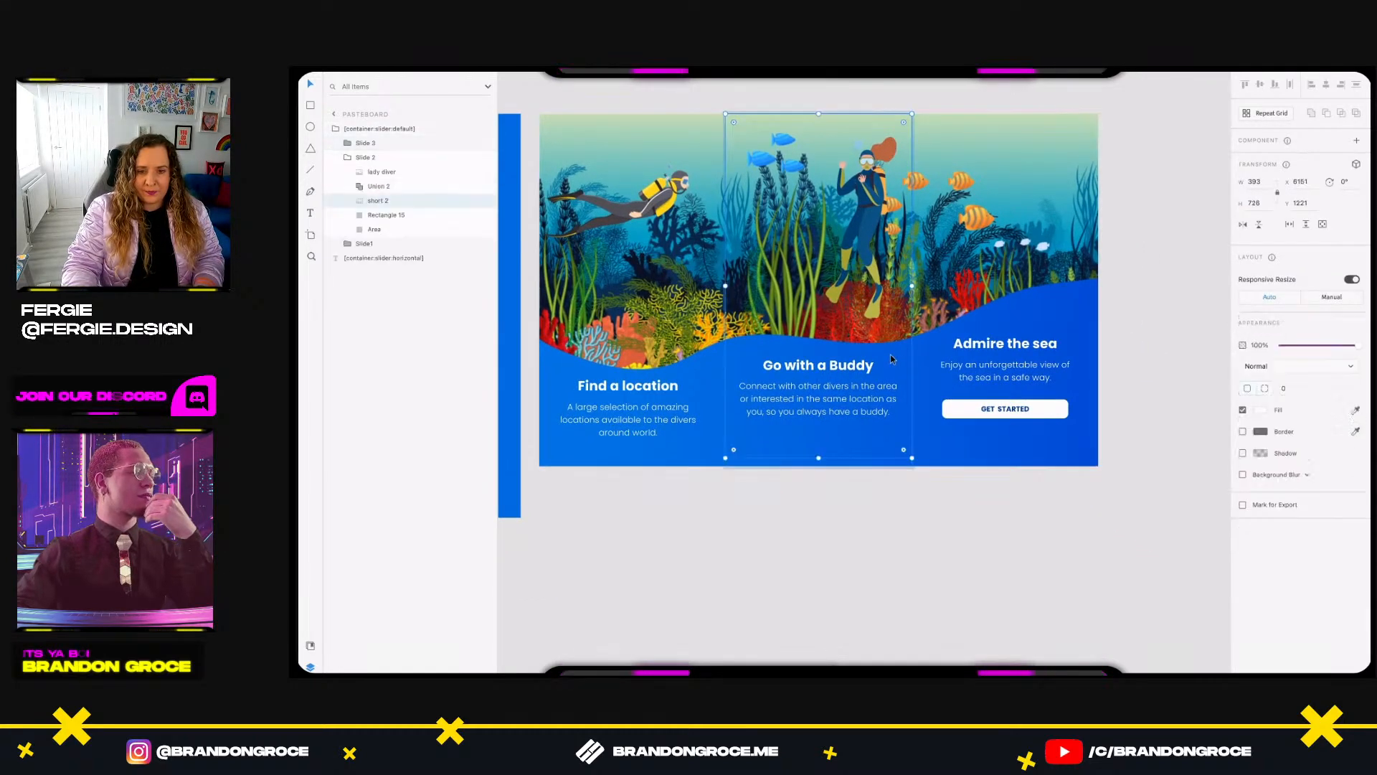
pyautogui.moveTo(890, 357); pyautogui.dragTo(890, 390)
pyautogui.press('super+z')
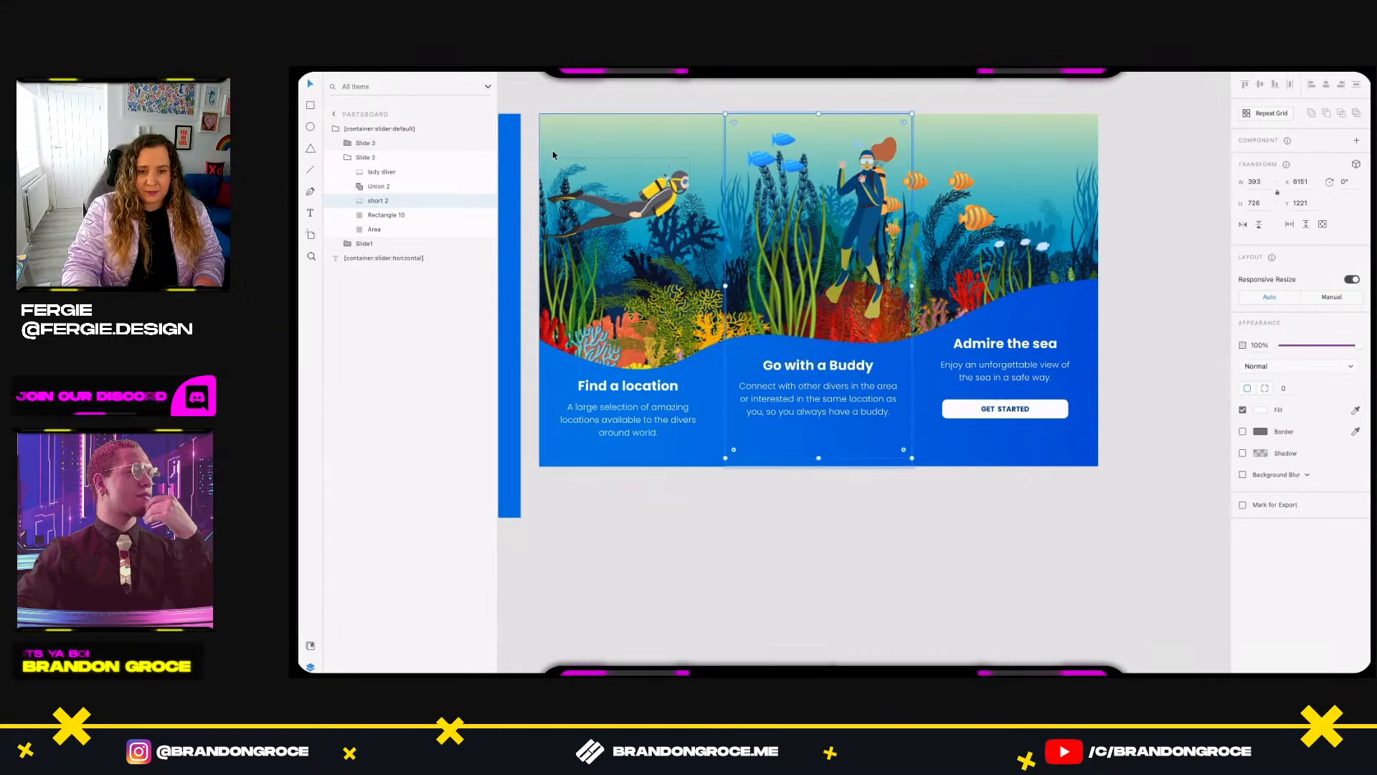
pyautogui.click(549, 106)
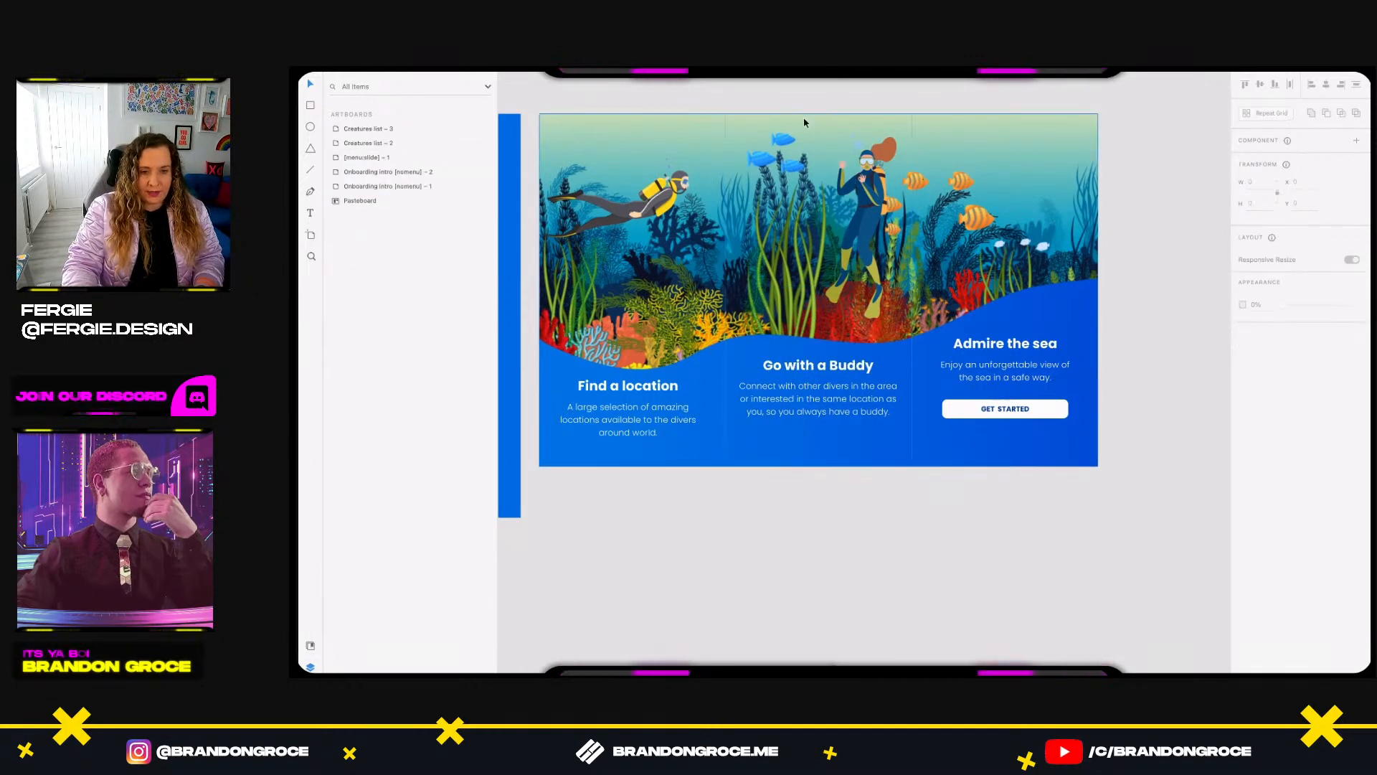
# Ungroup the [container:slider:default] group into its separate slides, collapse Slide 2 in the layers, and select Slide1.
pyautogui.click(661, 131)
pyautogui.doubleClick(661, 131)
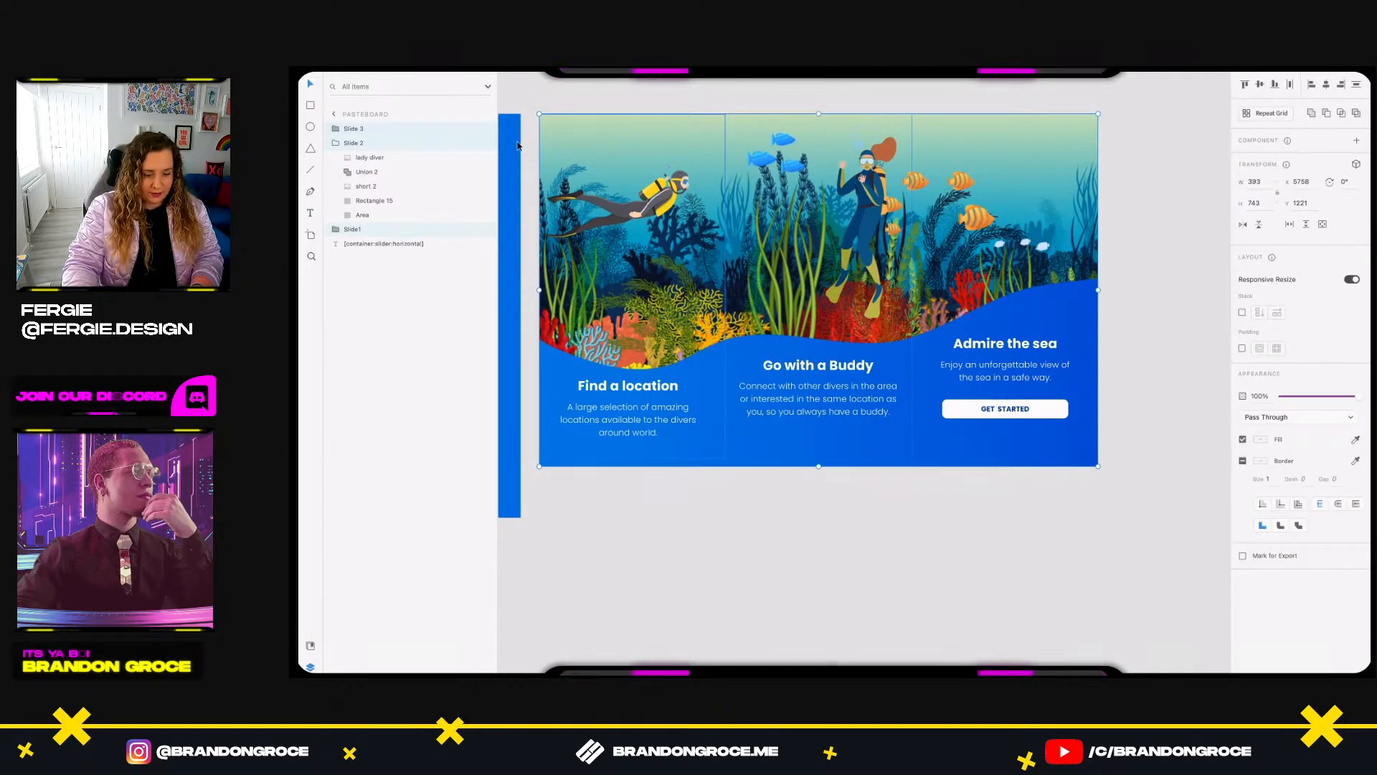
pyautogui.click(335, 143)
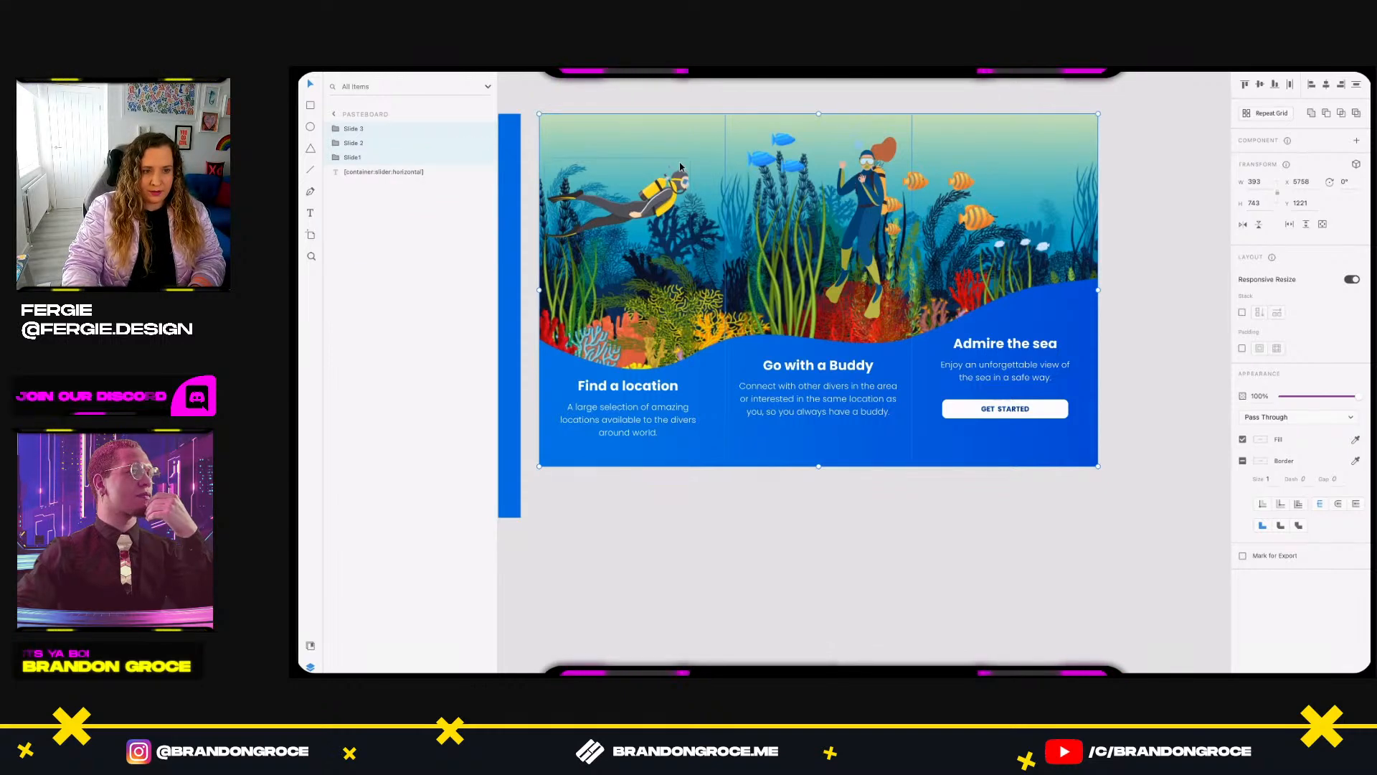
pyautogui.click(684, 102)
pyautogui.doubleClick(661, 153)
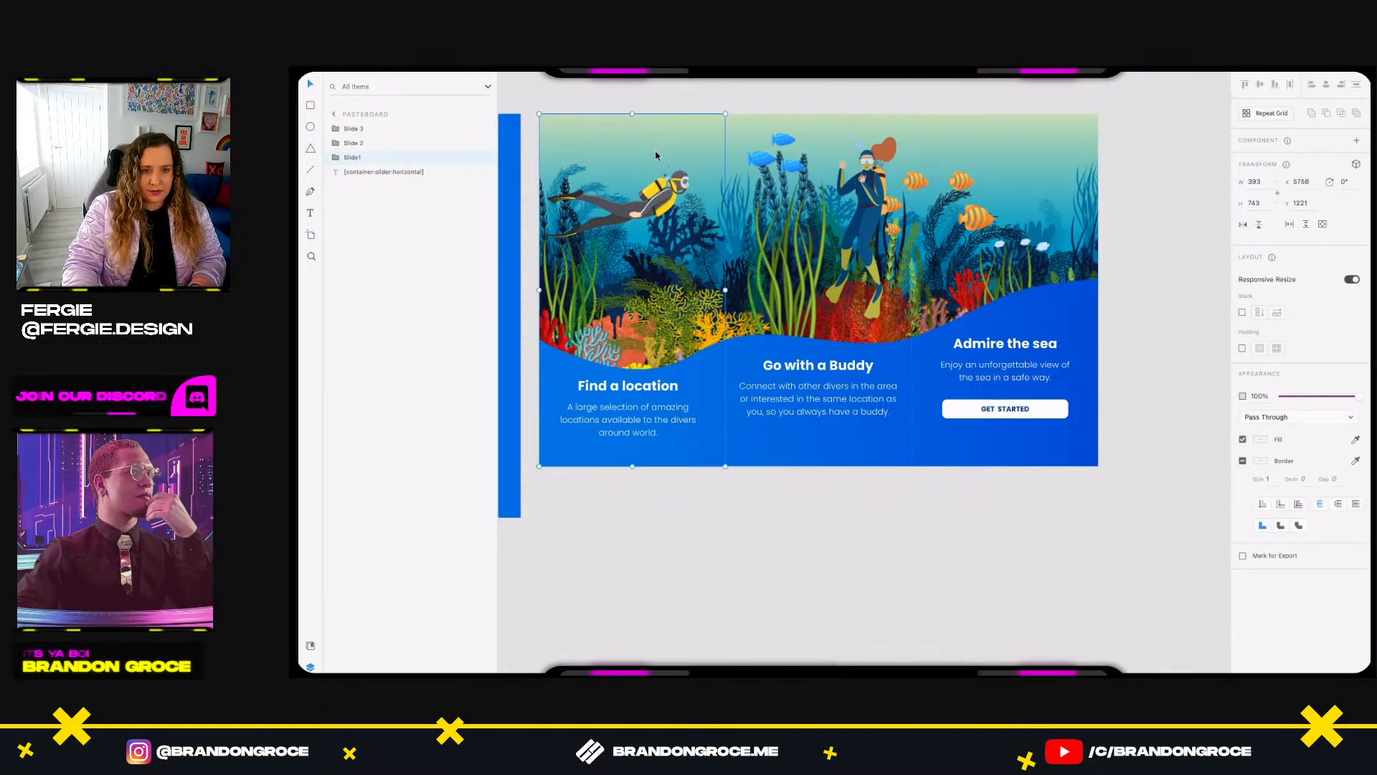
# Check the diver layer inside Slide1, move Slide 2 and Slide 3 together away from Slide1 to X 6375, and clear the selection.
pyautogui.doubleClick(655, 155)
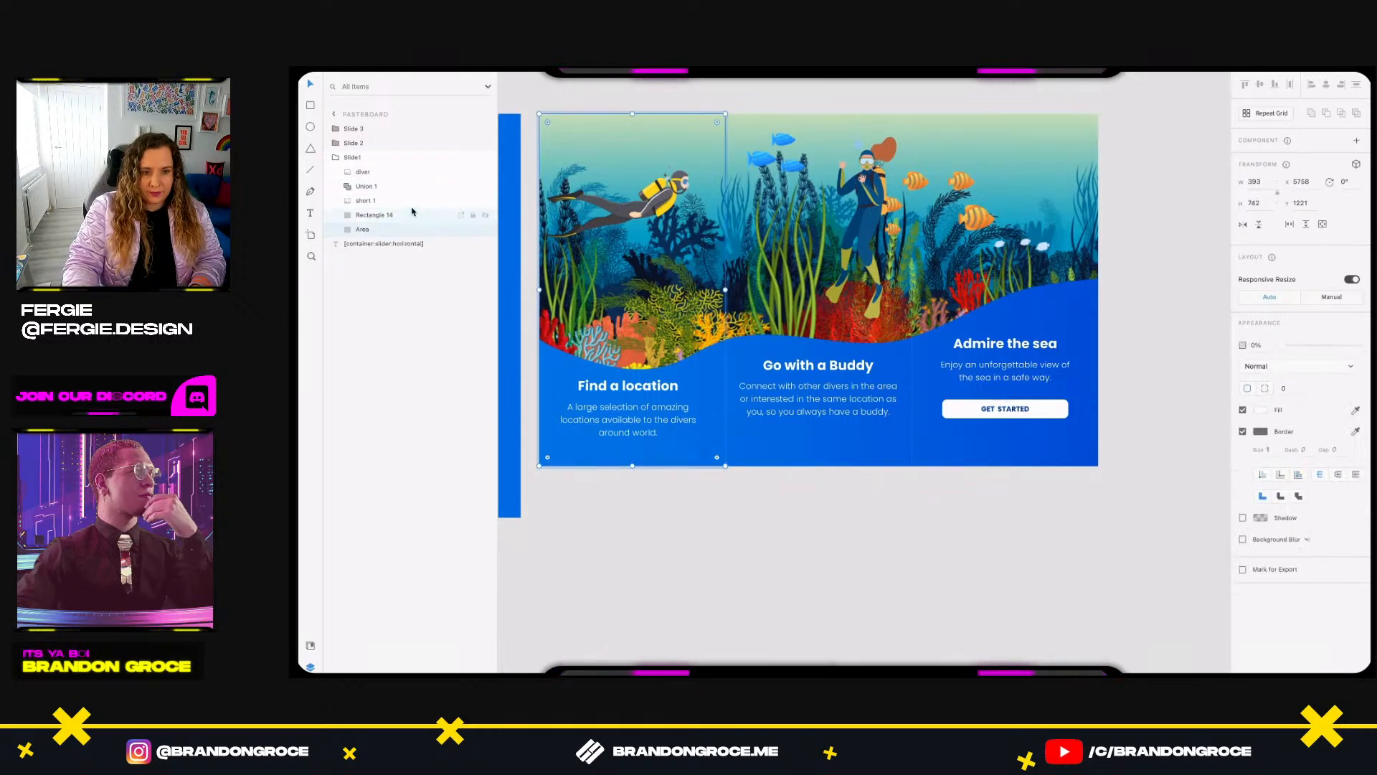
pyautogui.click(409, 173)
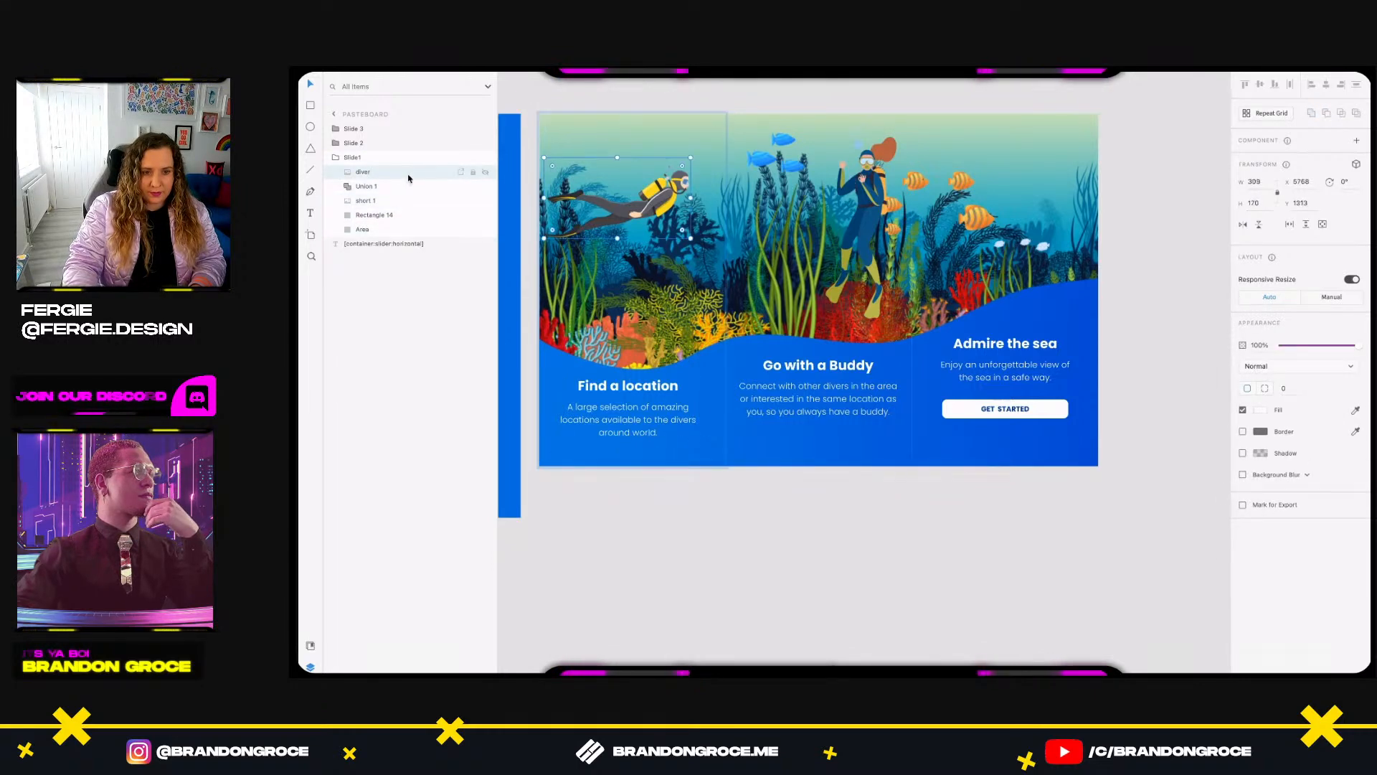
pyautogui.click(792, 101)
pyautogui.moveTo(792, 101); pyautogui.dragTo(1018, 236)
pyautogui.moveTo(806, 224); pyautogui.dragTo(912, 225)
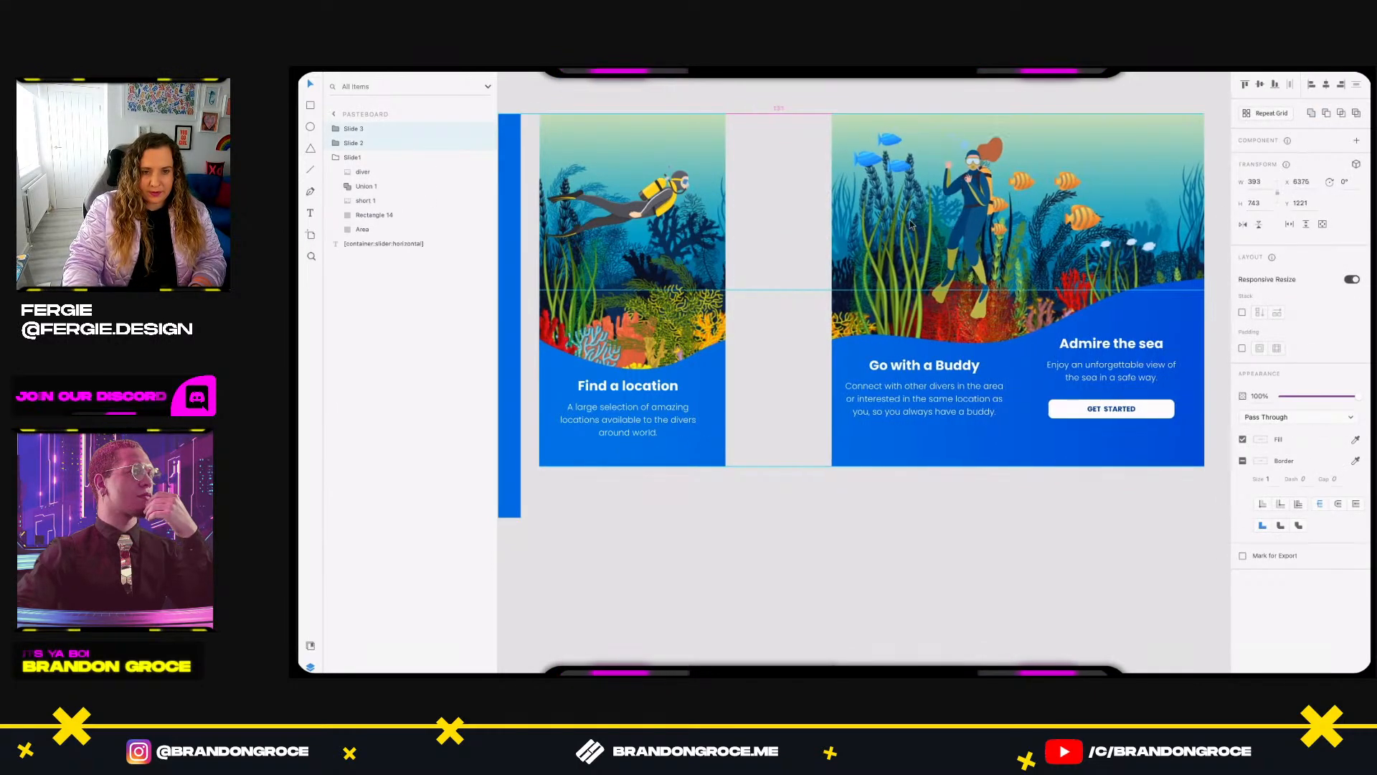
pyautogui.click(778, 195)
# Inspect the short 1 background image inside Slide1, isolating it from the diver and text, and clear the selection.
pyautogui.moveTo(759, 187); pyautogui.dragTo(860, 209)
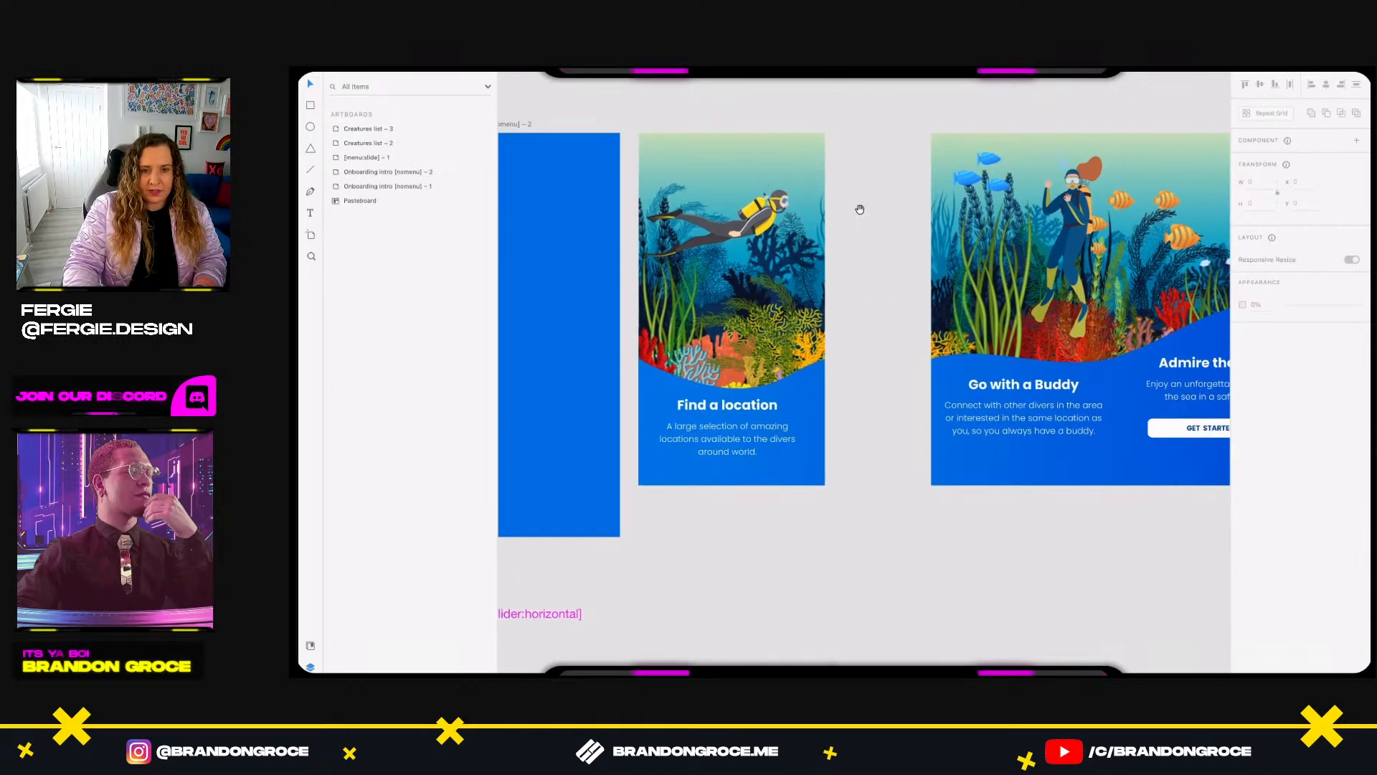
pyautogui.scroll(3, 746, 319)
pyautogui.click(814, 143)
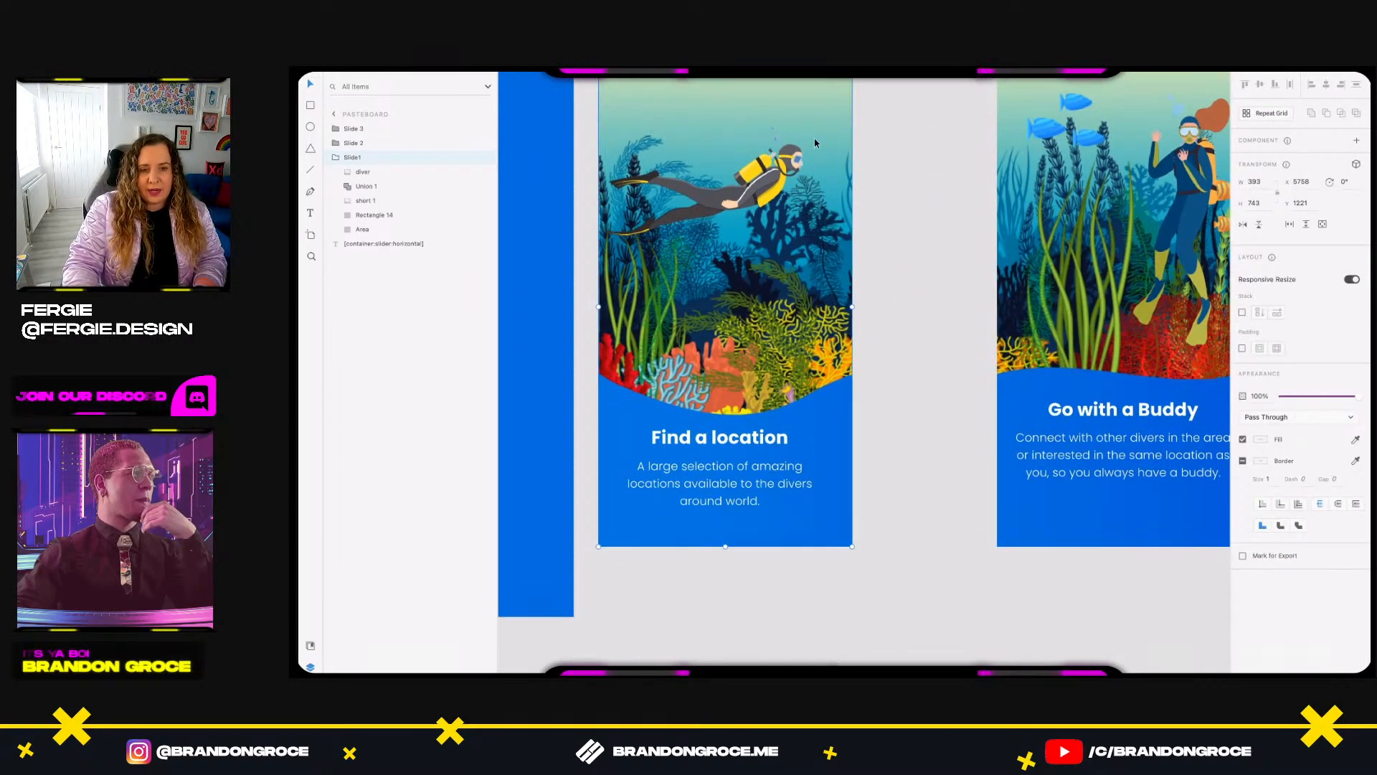
pyautogui.click(352, 204)
pyautogui.click(937, 242)
pyautogui.moveTo(907, 174); pyautogui.dragTo(883, 231)
pyautogui.click(741, 167)
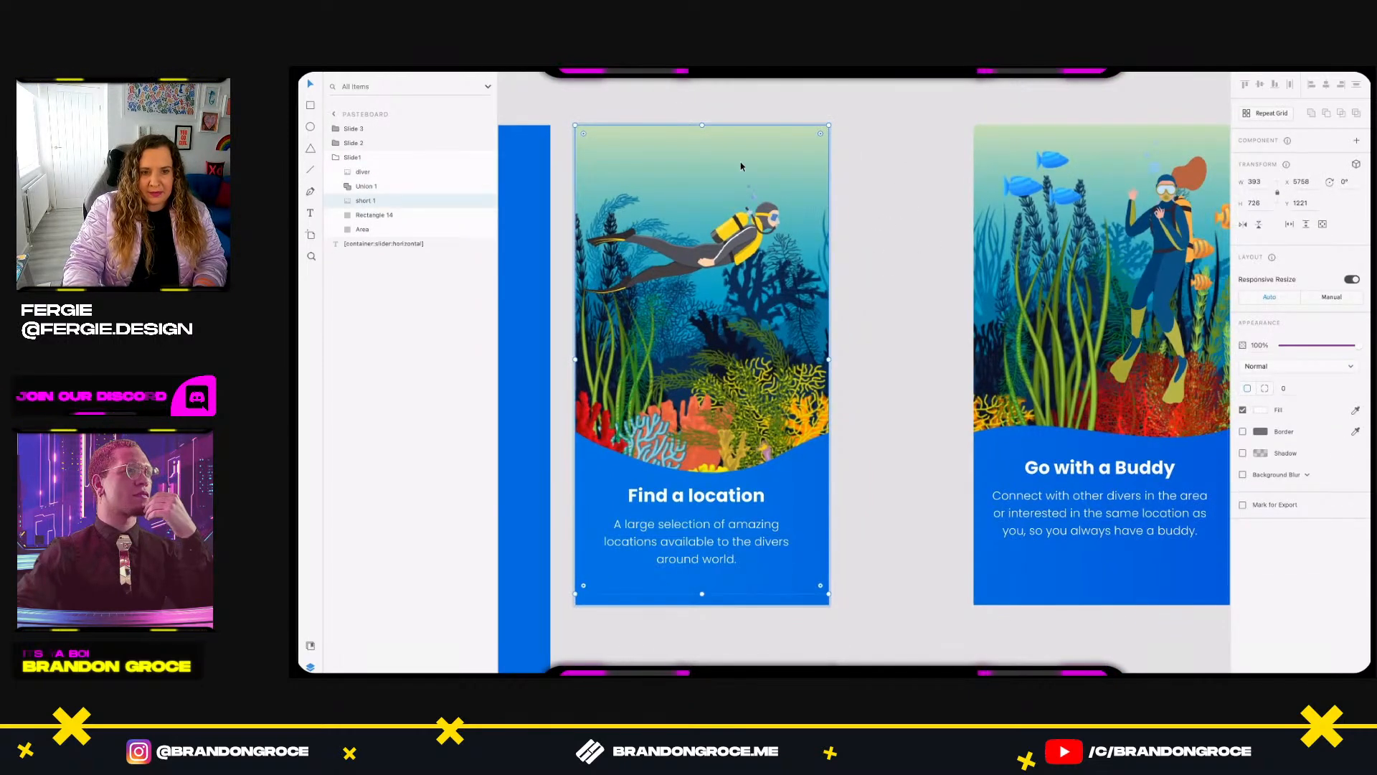
pyautogui.doubleClick(741, 166)
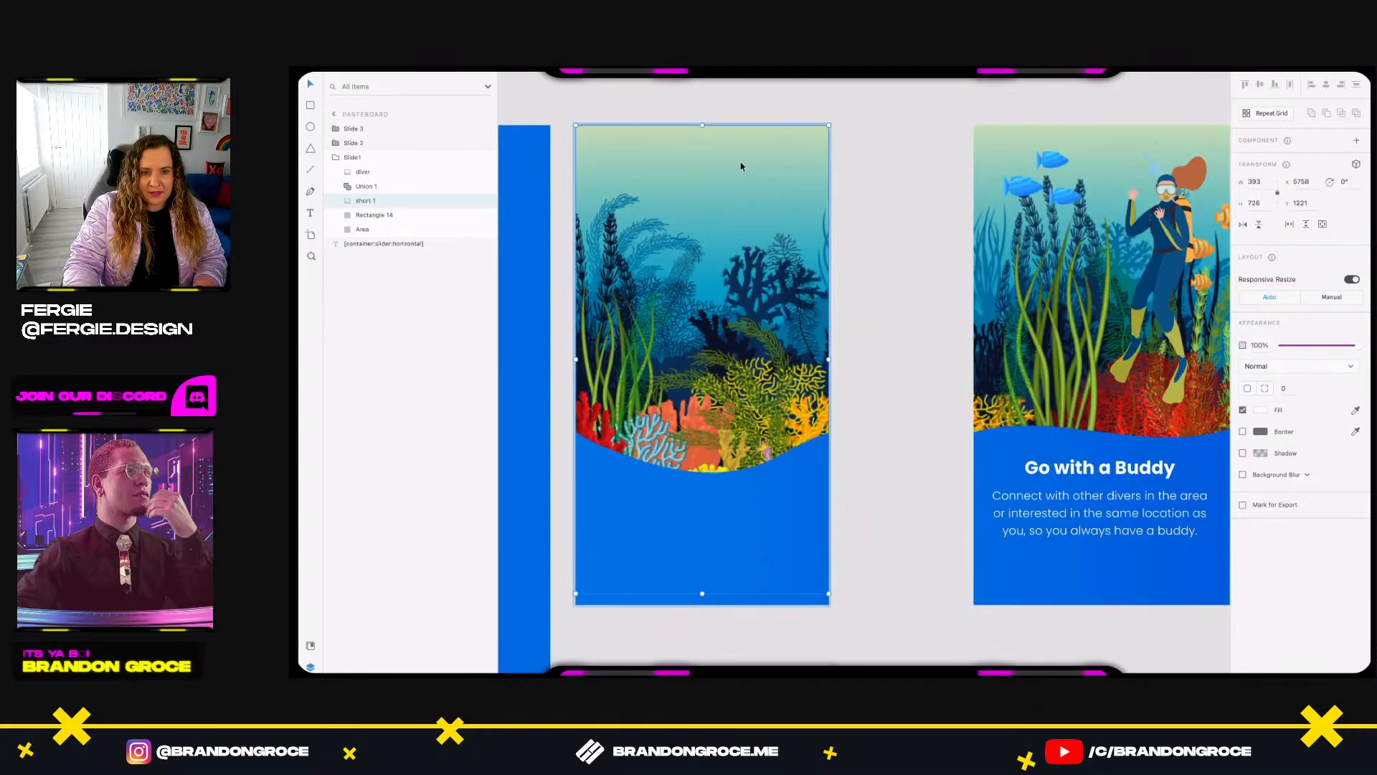
pyautogui.click(882, 335)
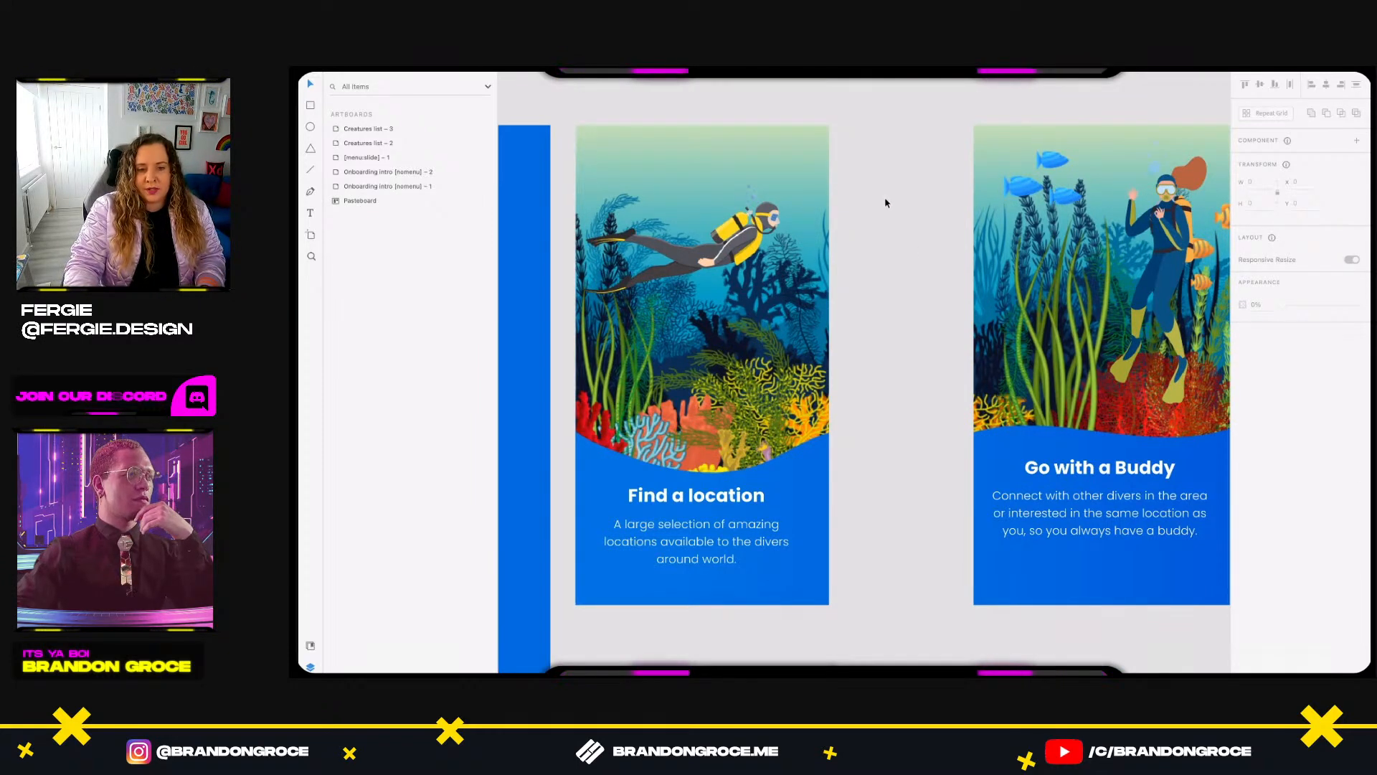
# Examine the Rectangle 14, short 1, Union 1 and diver layers of Slide1 one by one and clear the selection.
pyautogui.scroll(-3, 911, 335)
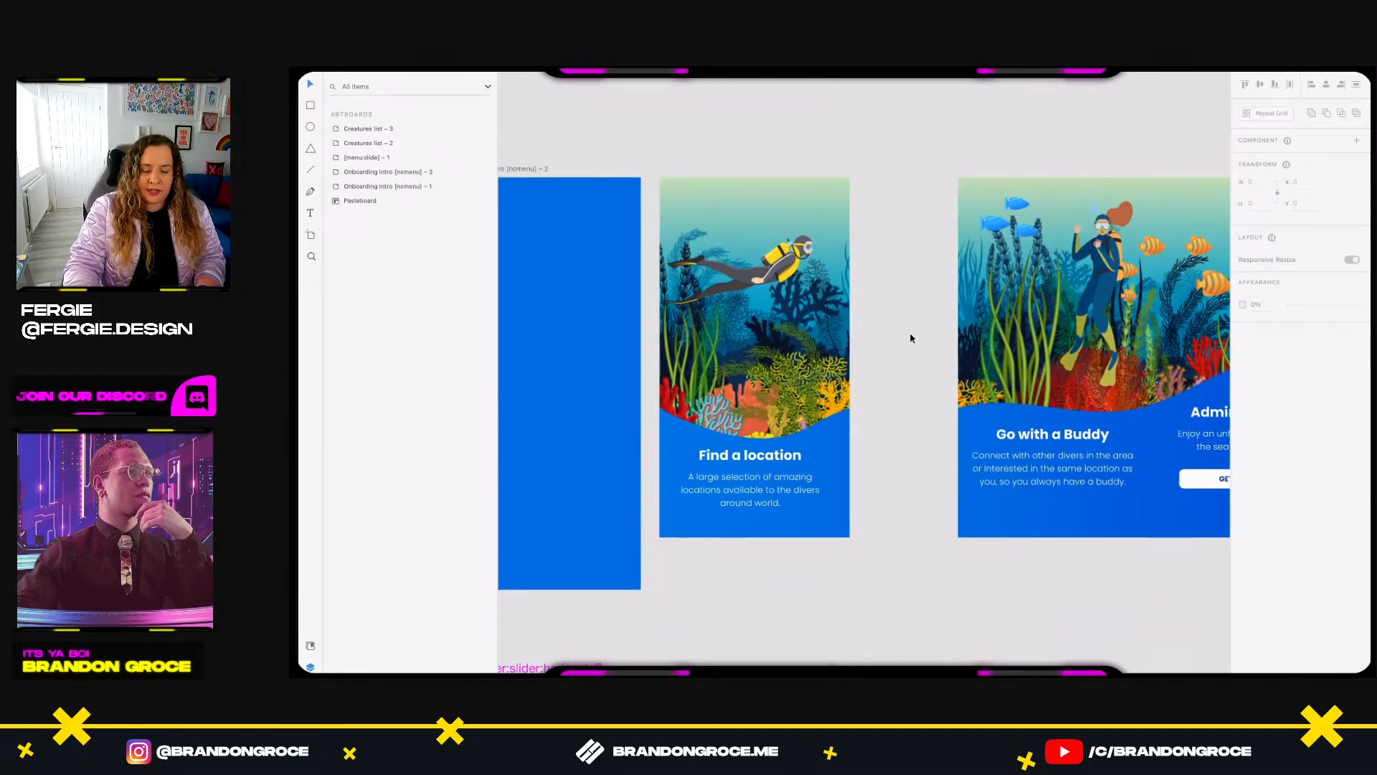
pyautogui.scroll(-2, 911, 336)
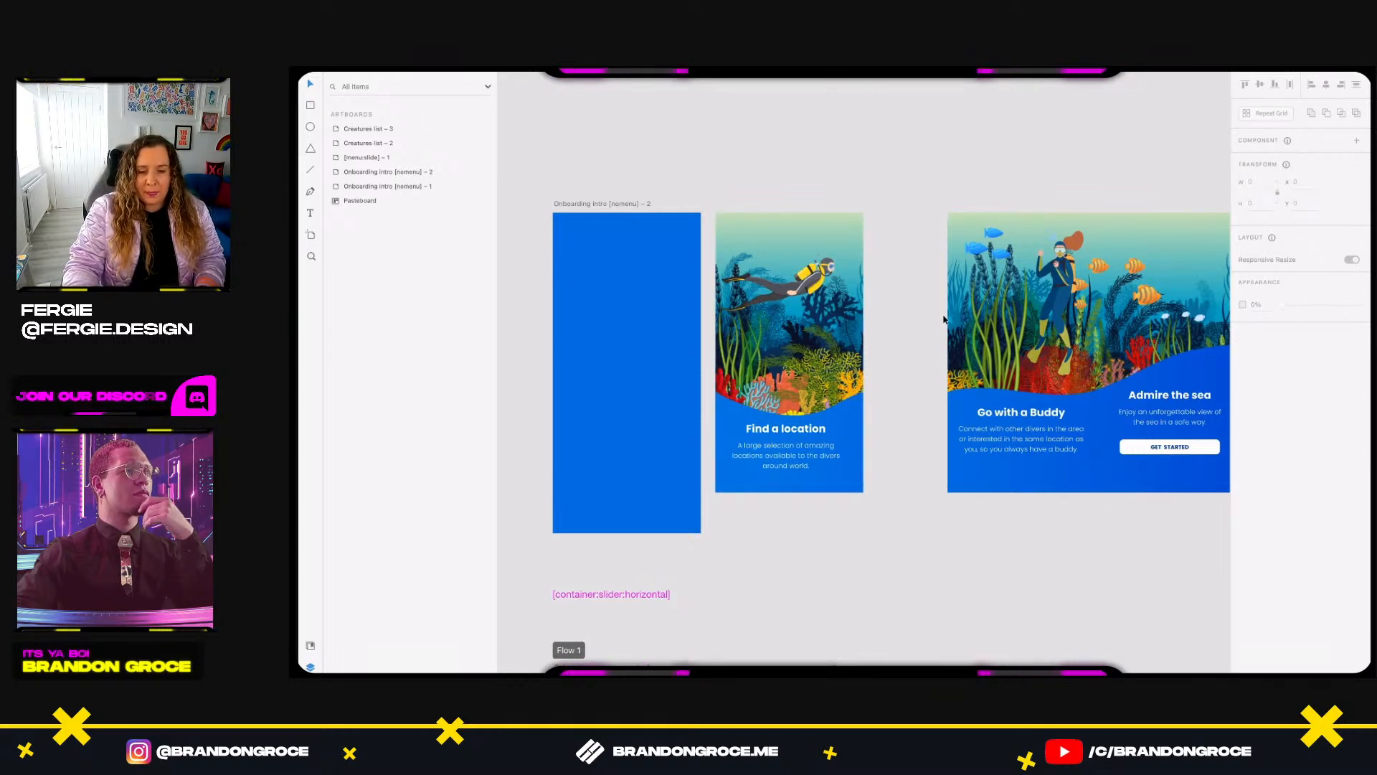
pyautogui.click(760, 224)
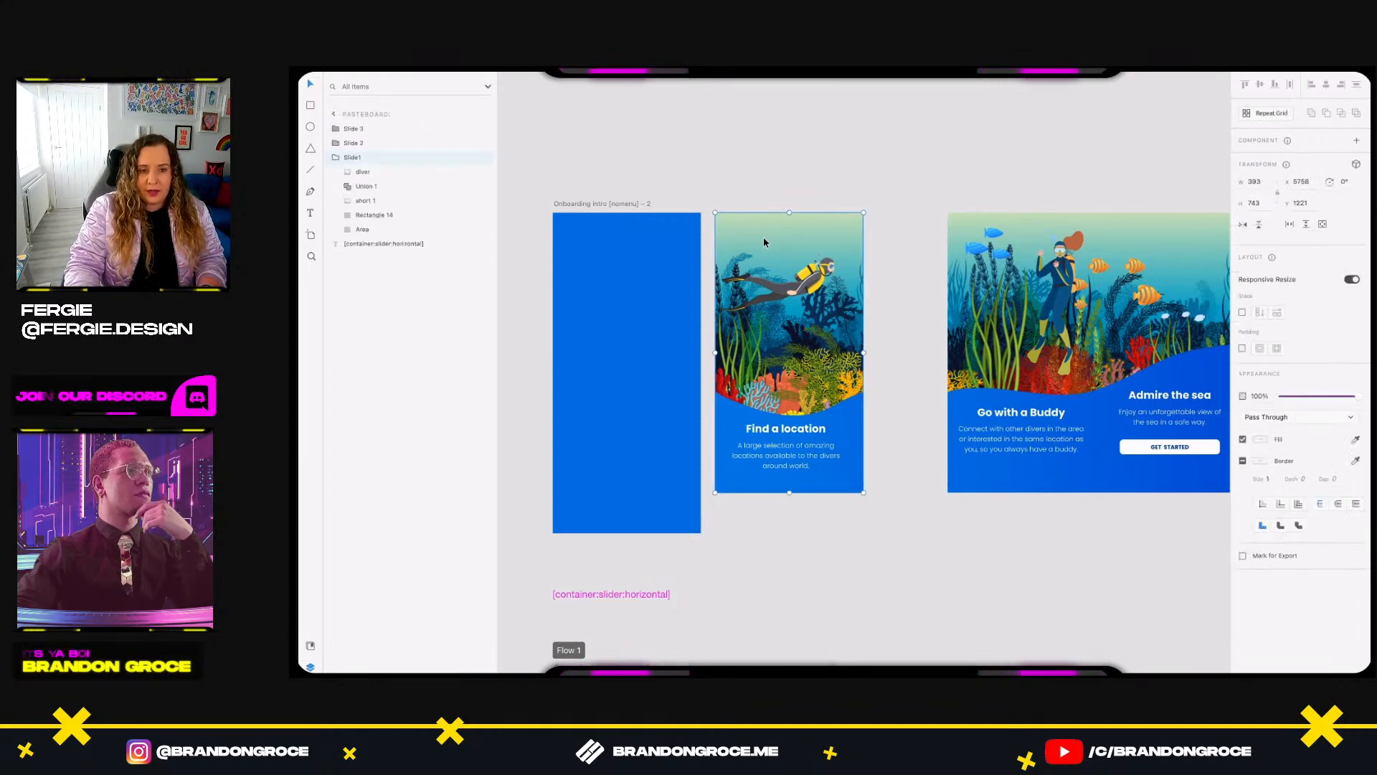
pyautogui.click(380, 220)
pyautogui.click(379, 217)
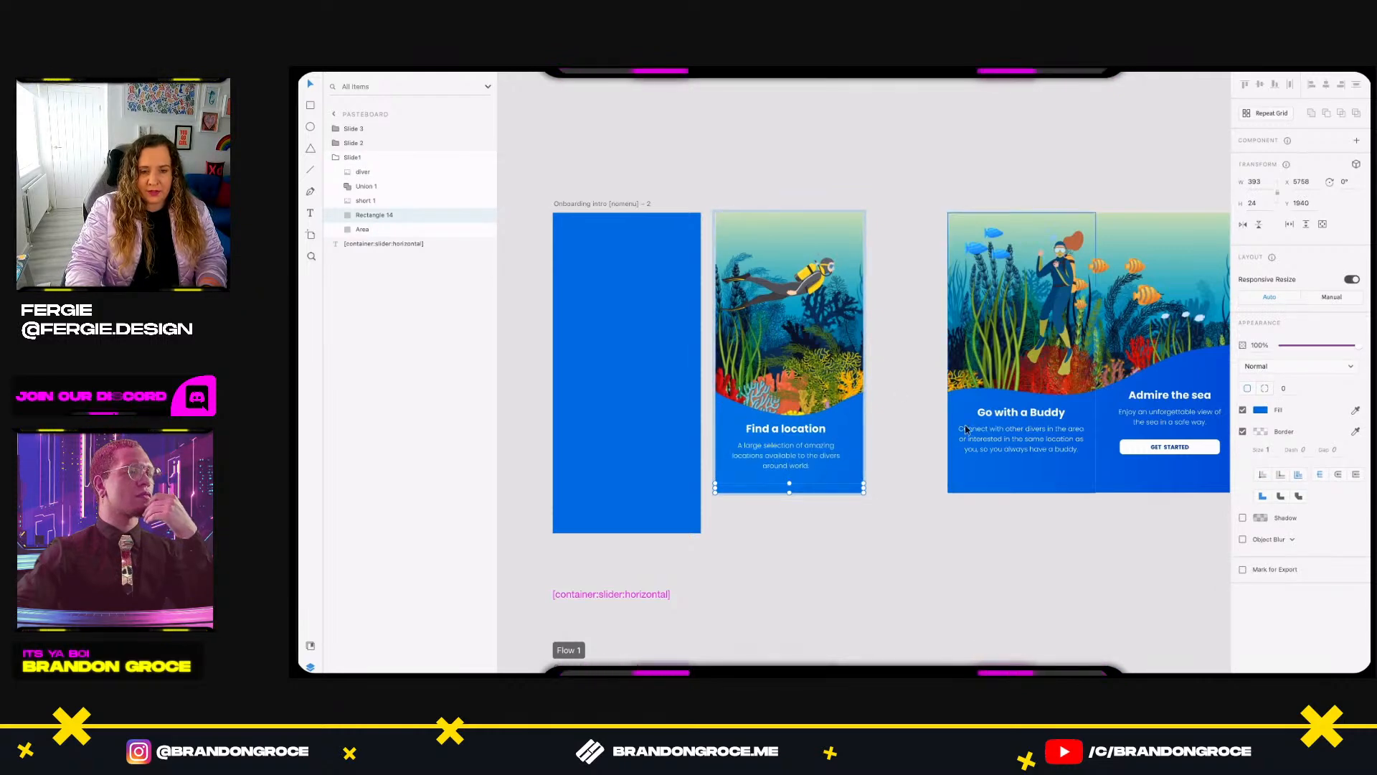
pyautogui.click(376, 204)
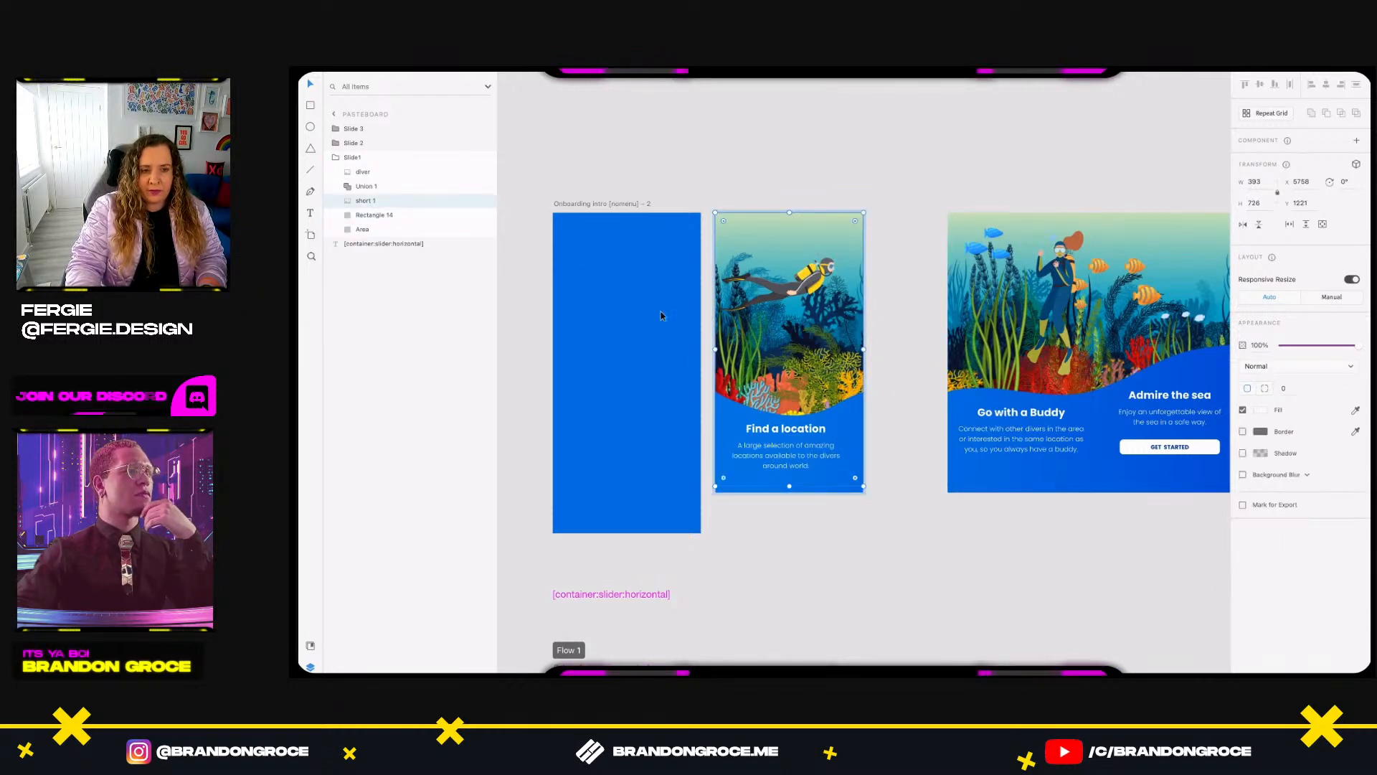
pyautogui.click(392, 188)
pyautogui.scroll(3, 855, 482)
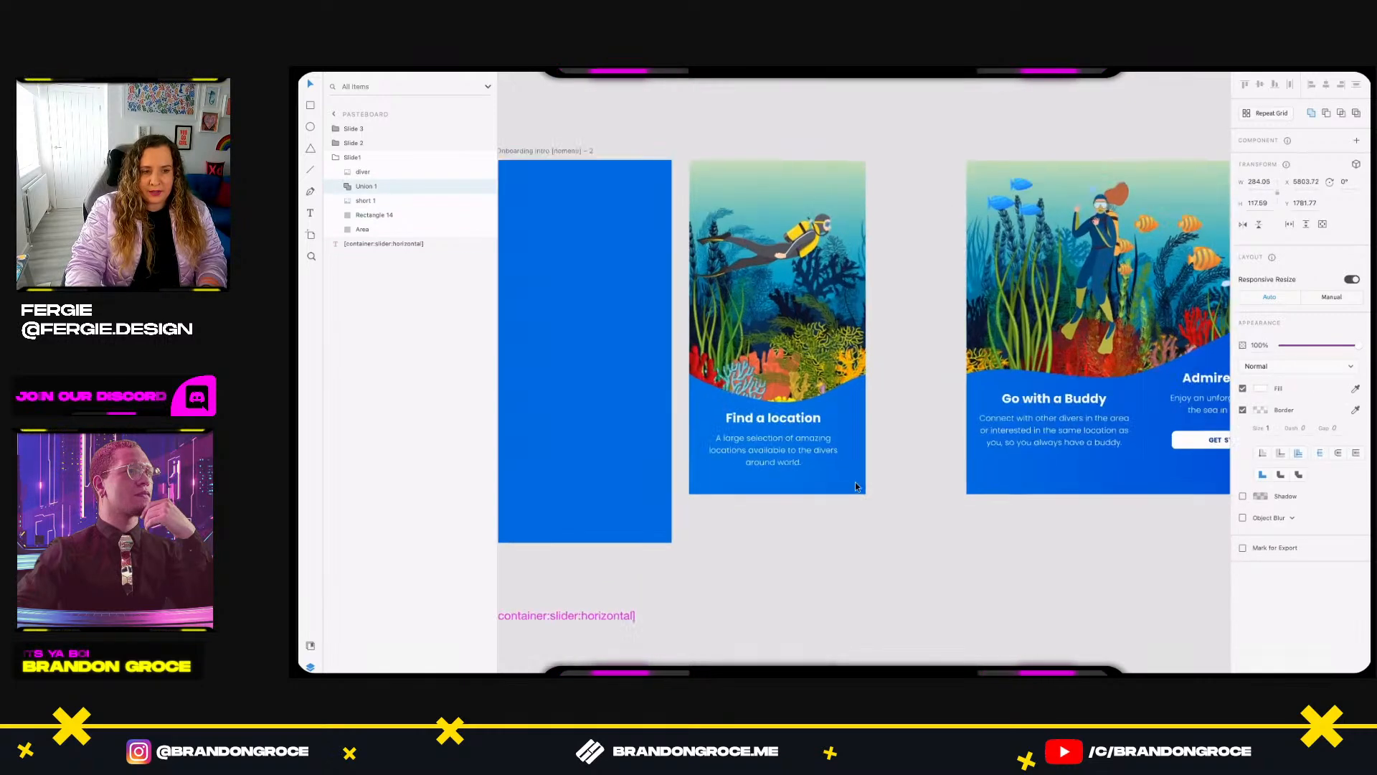
pyautogui.scroll(2, 818, 454)
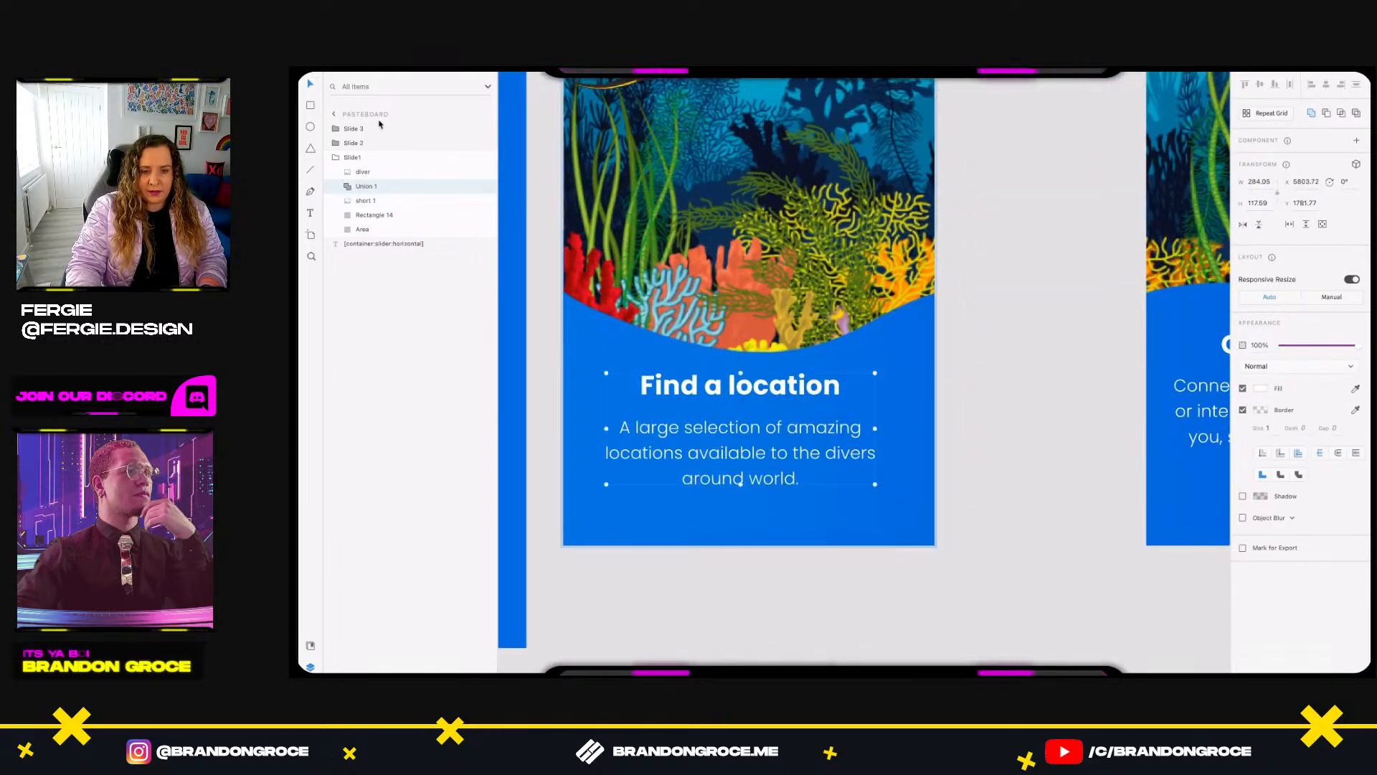
pyautogui.click(380, 173)
pyautogui.scroll(3, 701, 294)
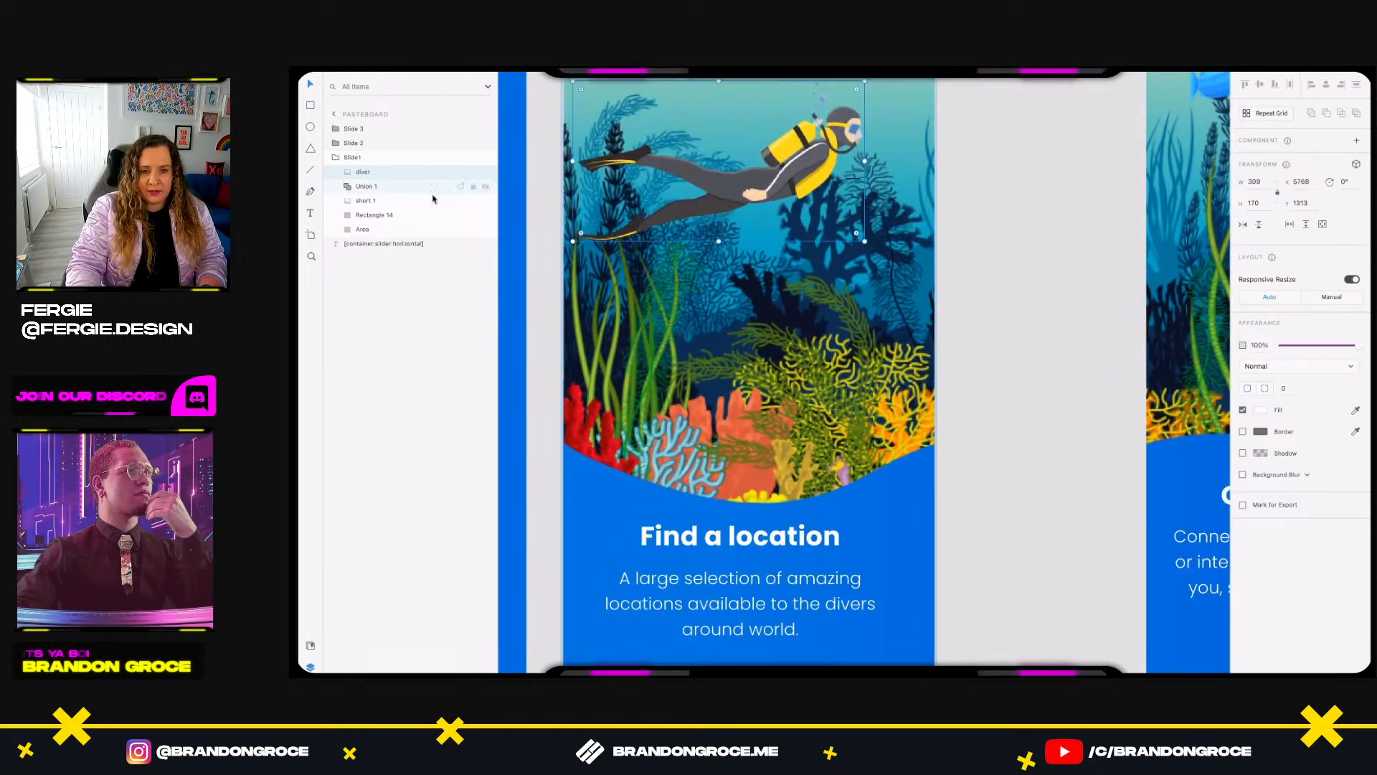
pyautogui.click(984, 271)
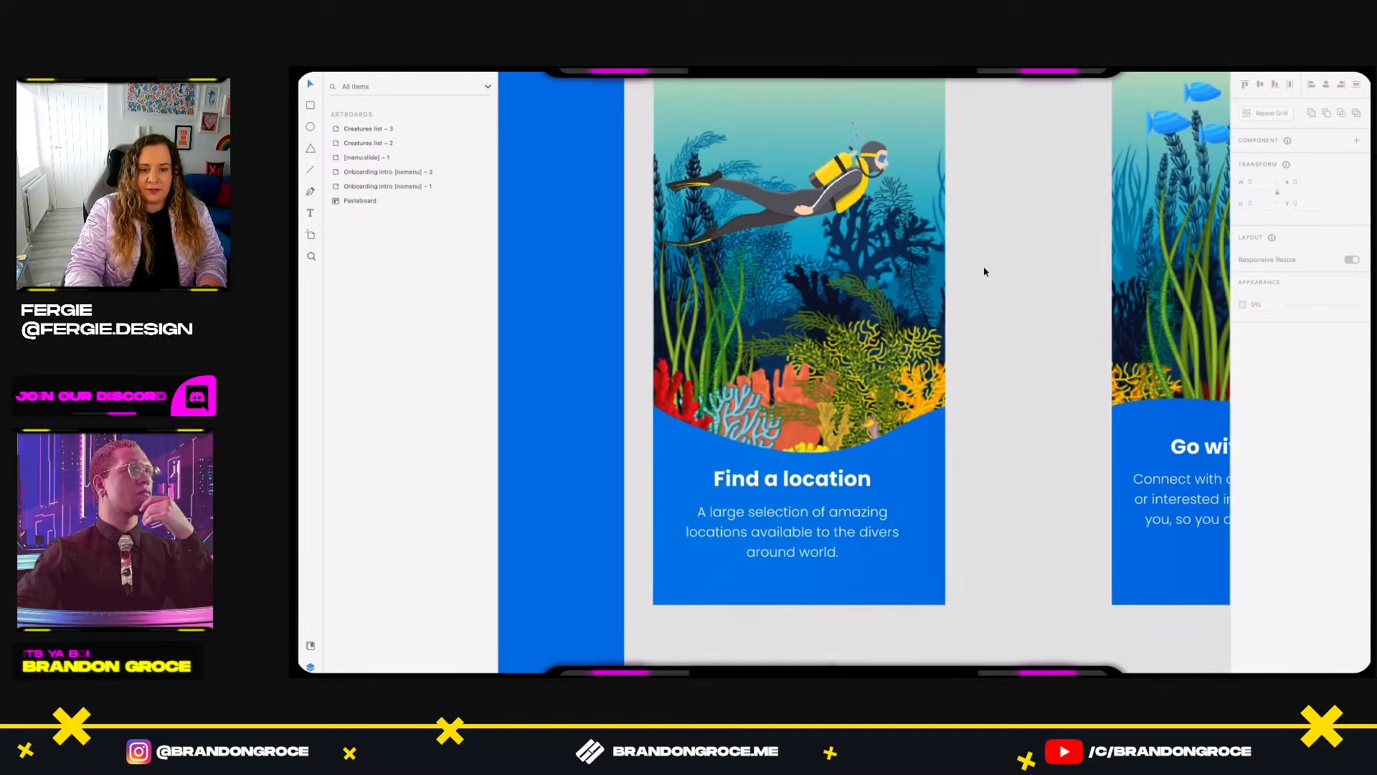
# Check Rectangle 14 within Slide1, collapse the Slide1 group in the layers and clear the selection.
pyautogui.click(884, 262)
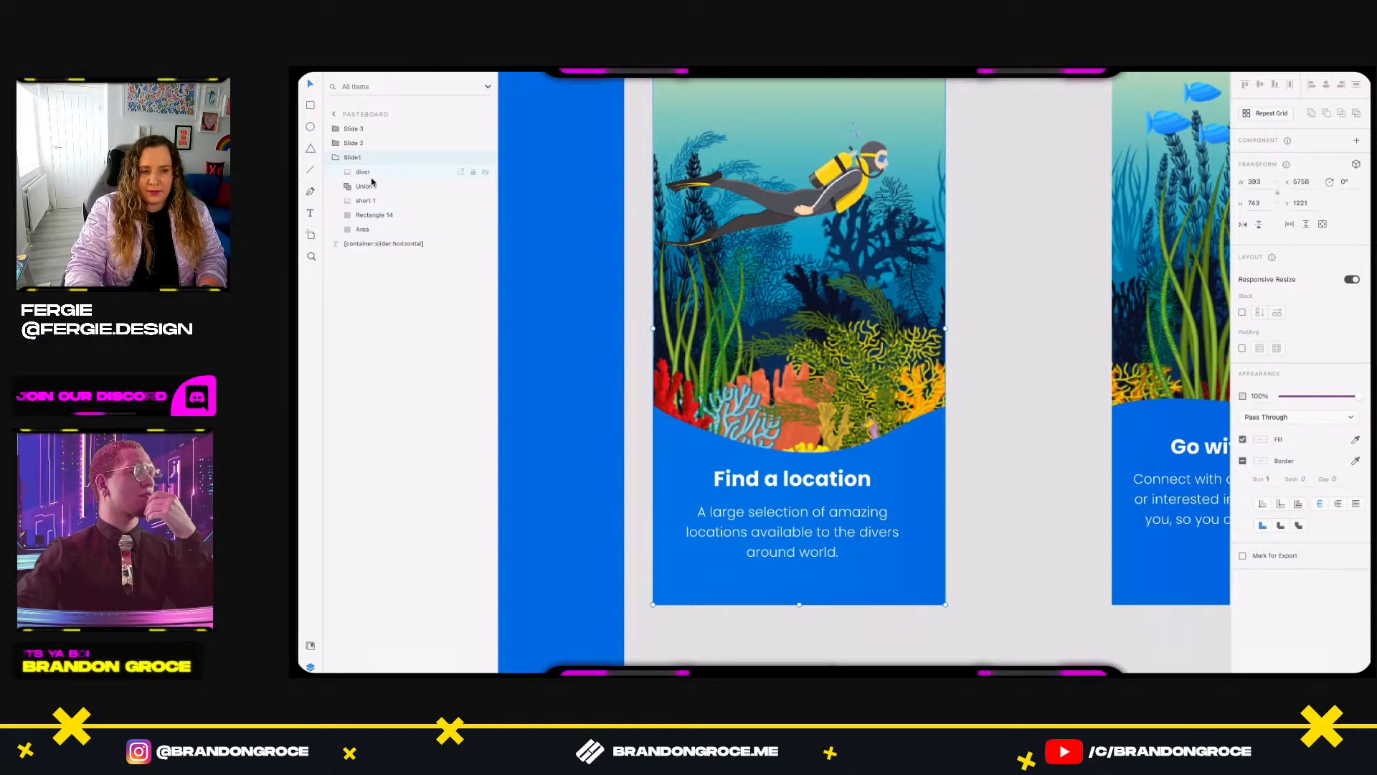
pyautogui.click(381, 216)
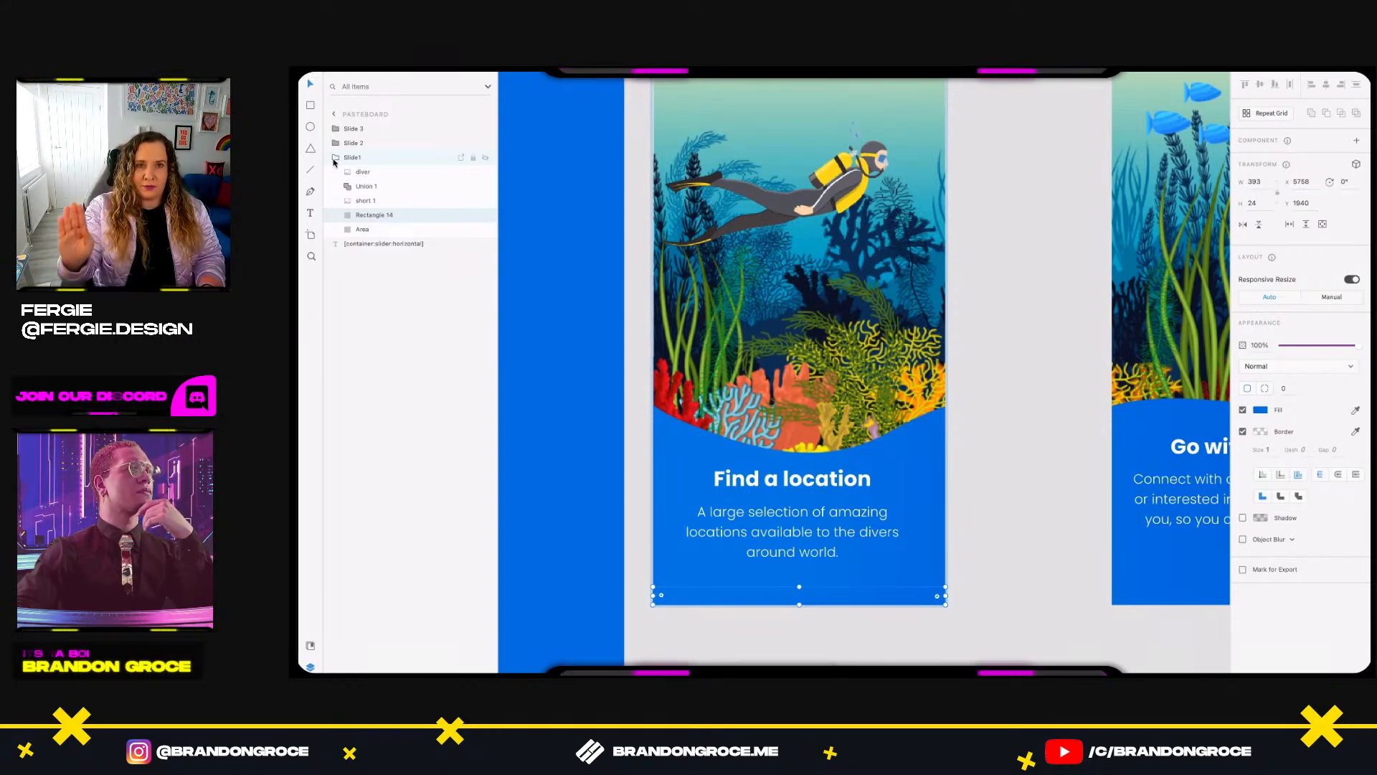
pyautogui.click(385, 160)
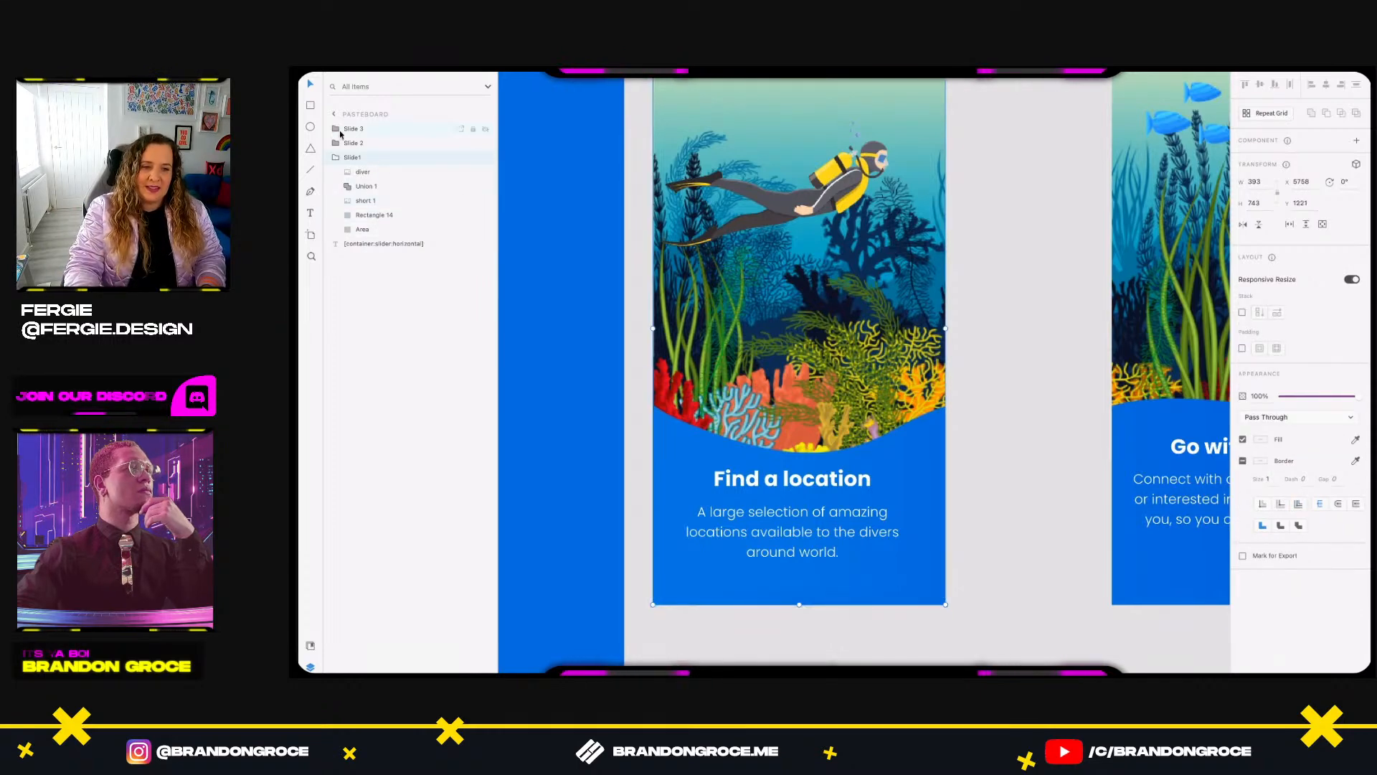
pyautogui.click(335, 157)
pyautogui.click(1017, 156)
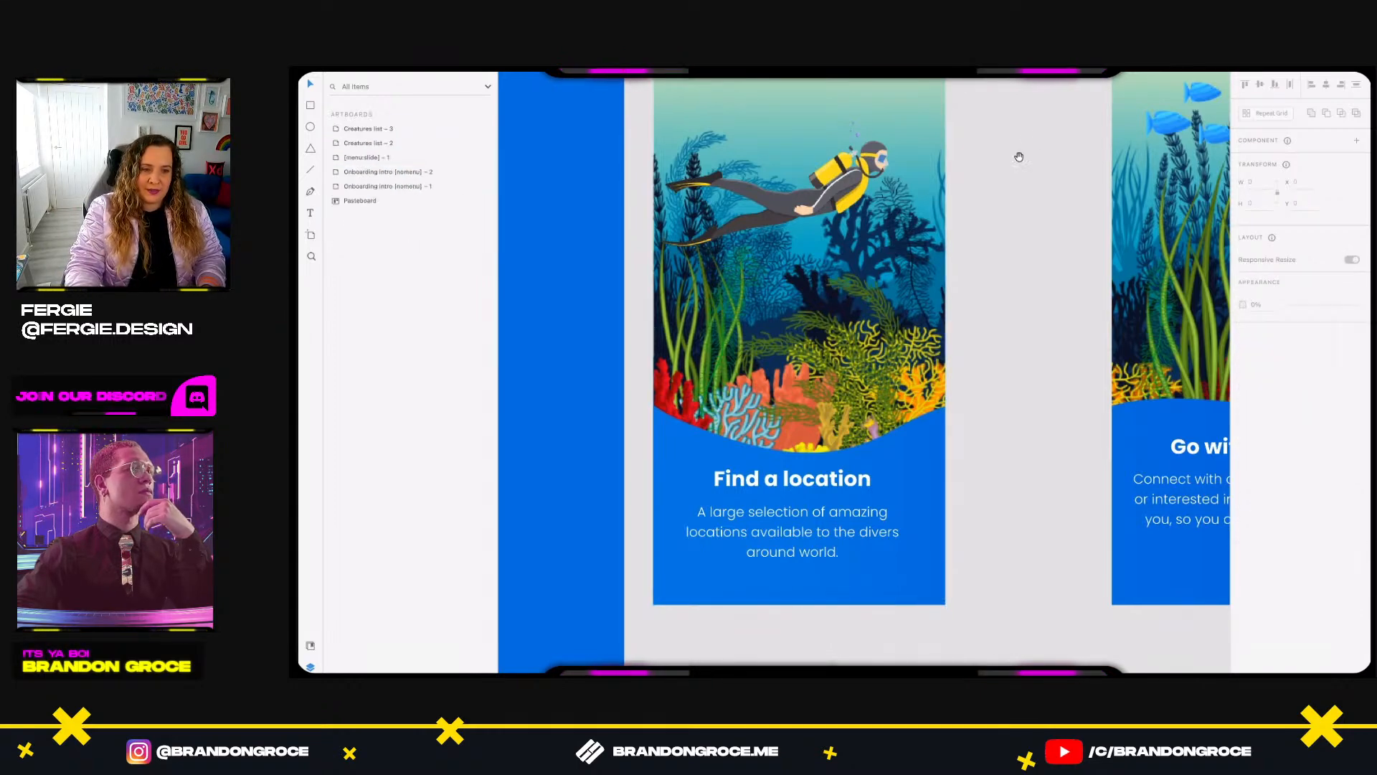
# Move Slide1 horizontally to X 5982 so it sits flush against Slide 2.
pyautogui.moveTo(1018, 147); pyautogui.dragTo(892, 182)
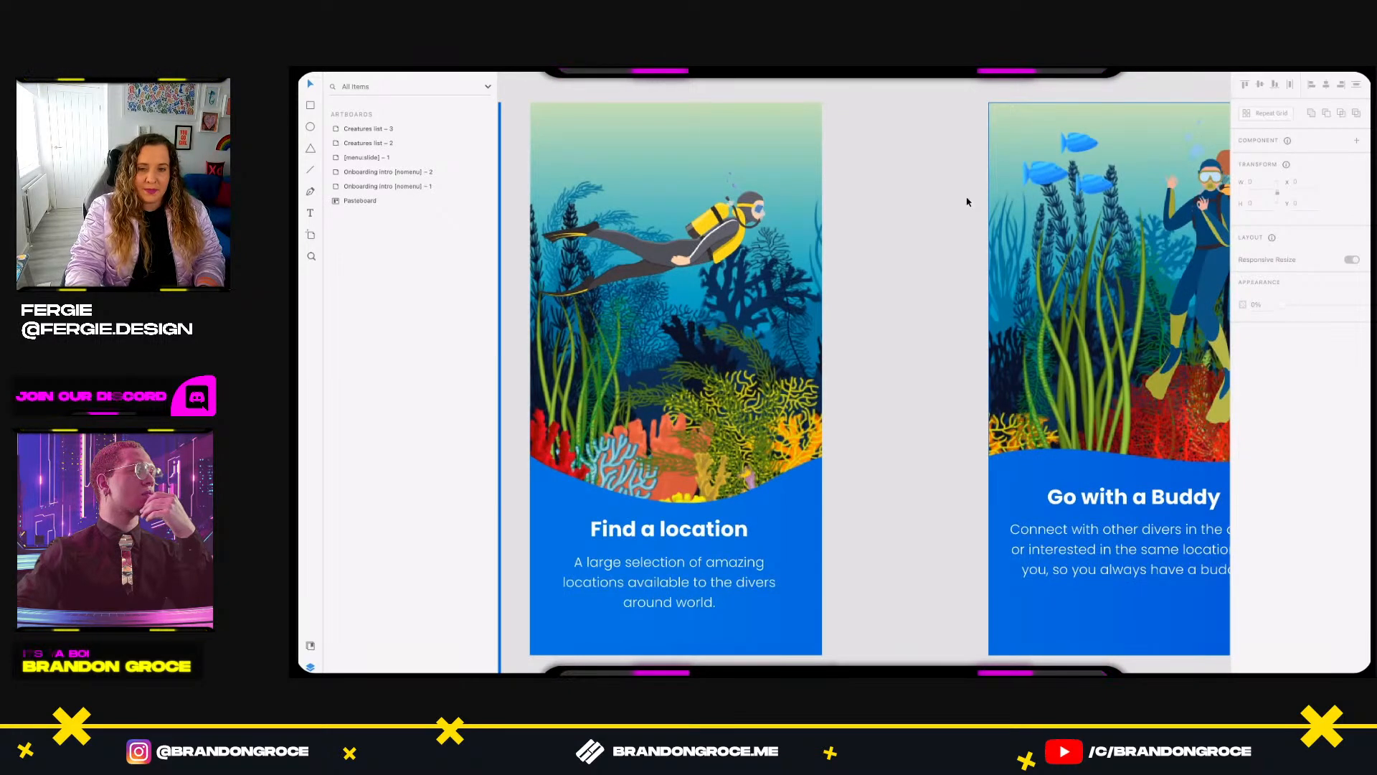
pyautogui.scroll(-2, 946, 223)
pyautogui.moveTo(804, 239); pyautogui.dragTo(694, 208)
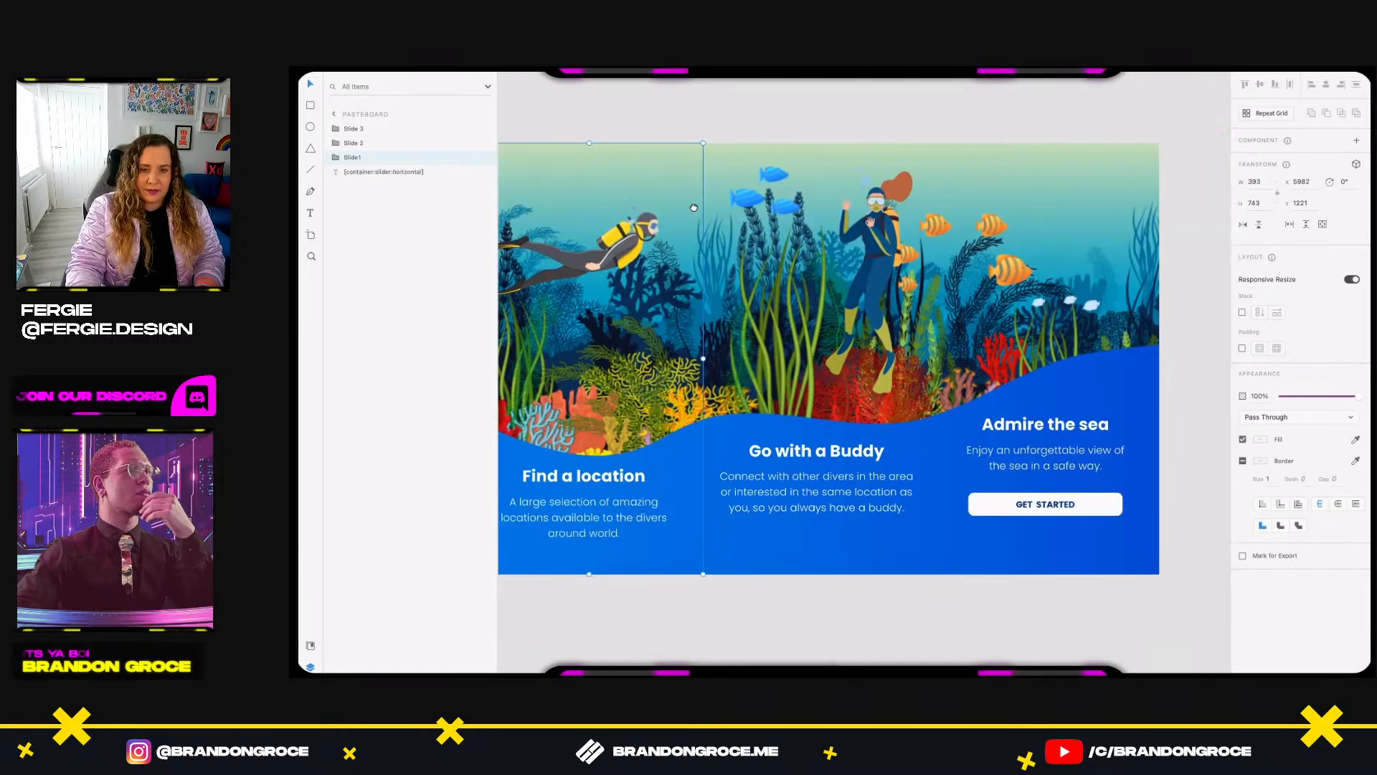
# Group Slide1, Slide 2 and Slide 3 together and open the new group's name for editing.
pyautogui.click(393, 172)
pyautogui.moveTo(606, 113); pyautogui.dragTo(1109, 523)
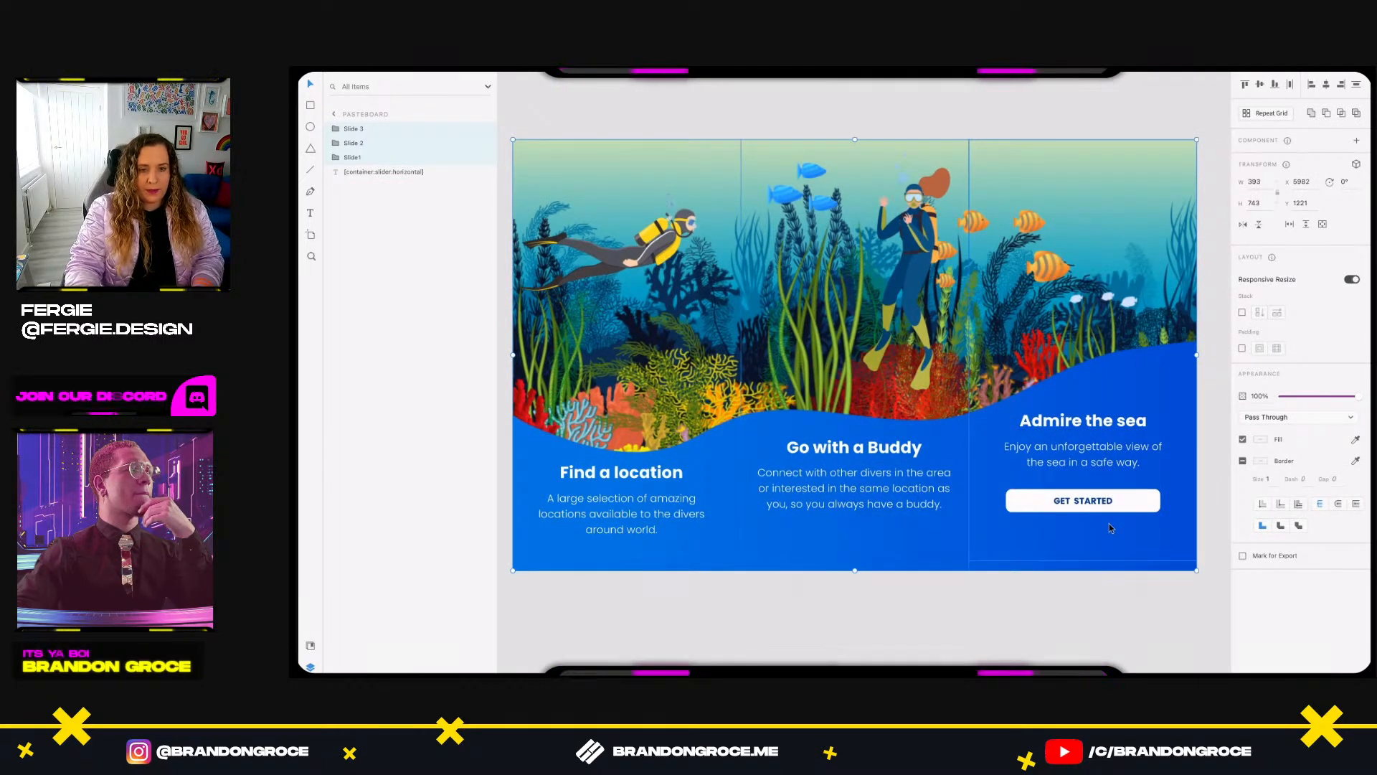
pyautogui.hotkey('ctrl', 'g')
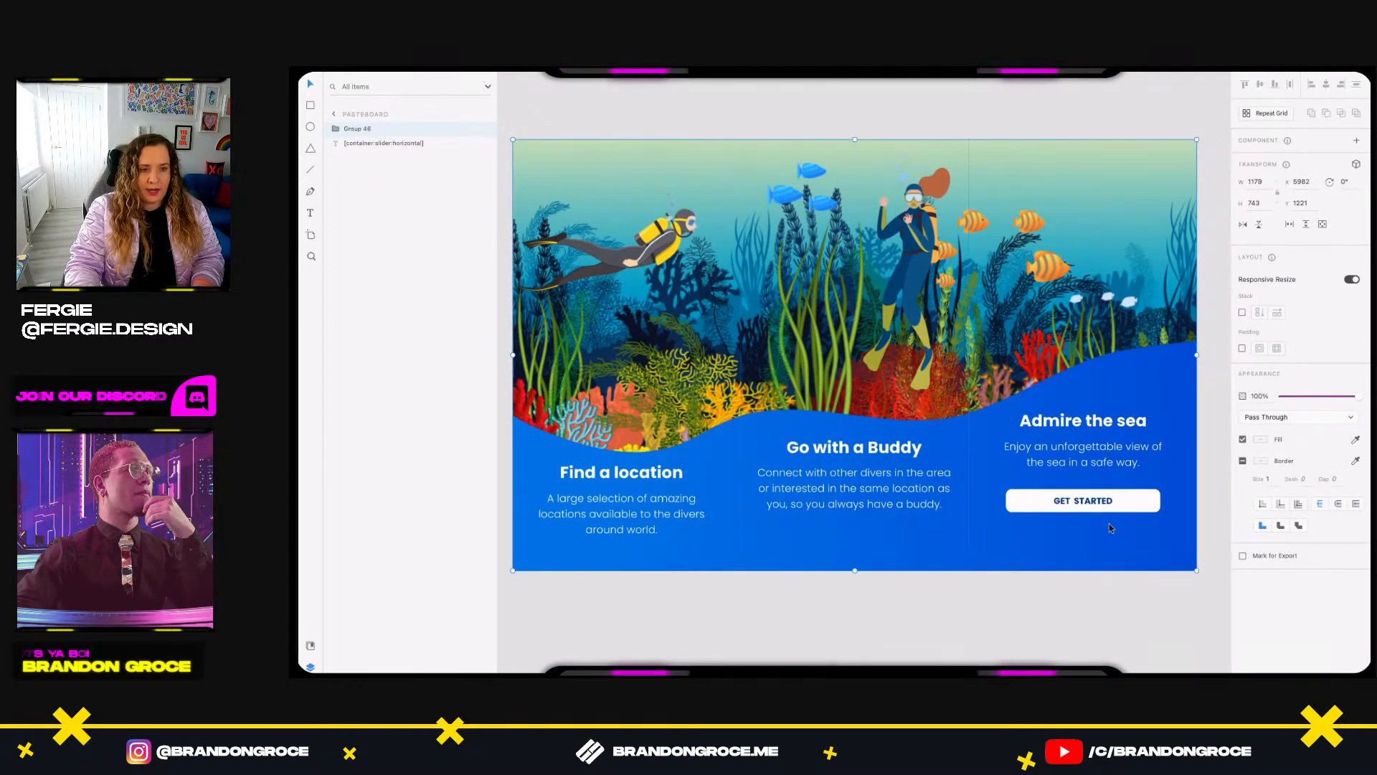
pyautogui.doubleClick(349, 129)
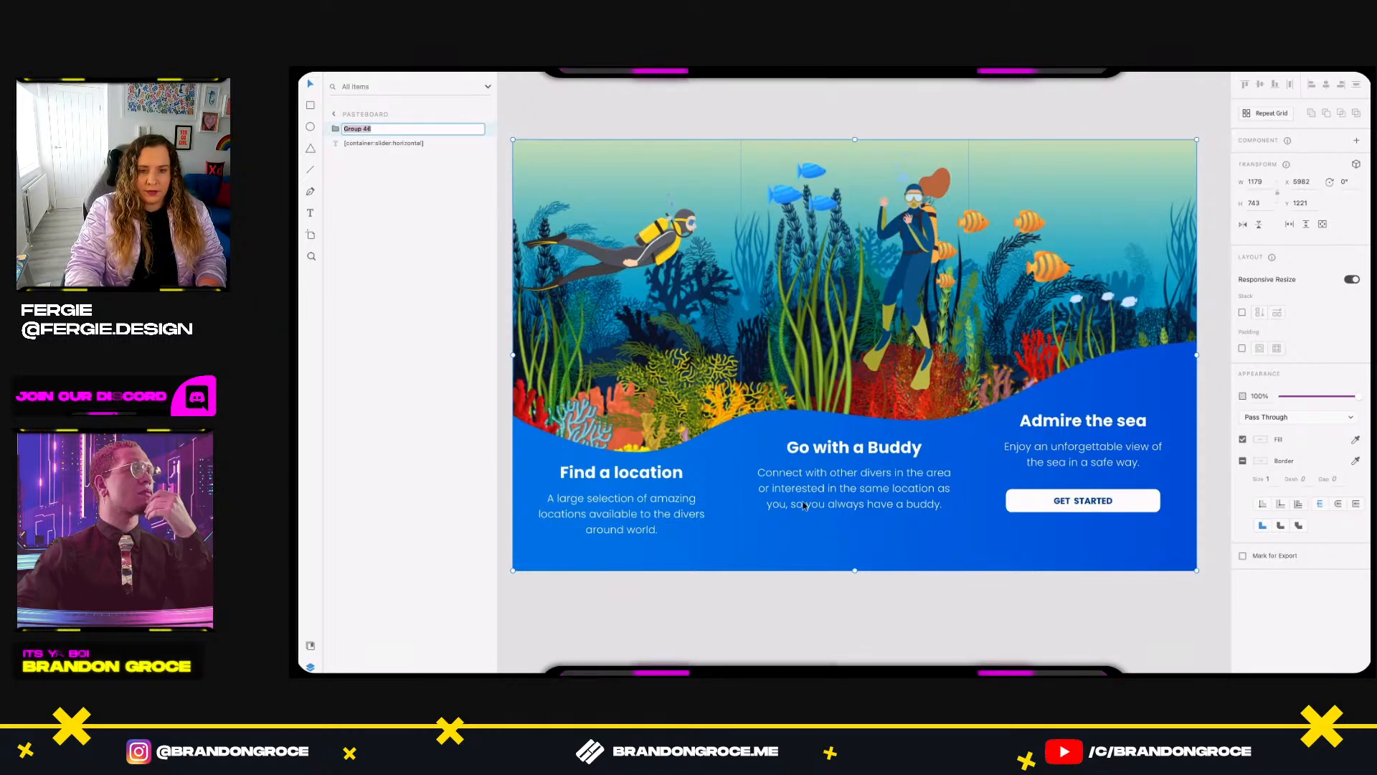
# Switch to the browser, open the Bravo Tags Master List and examine the slider tags in its Containers table.
pyautogui.press('super+Tab')
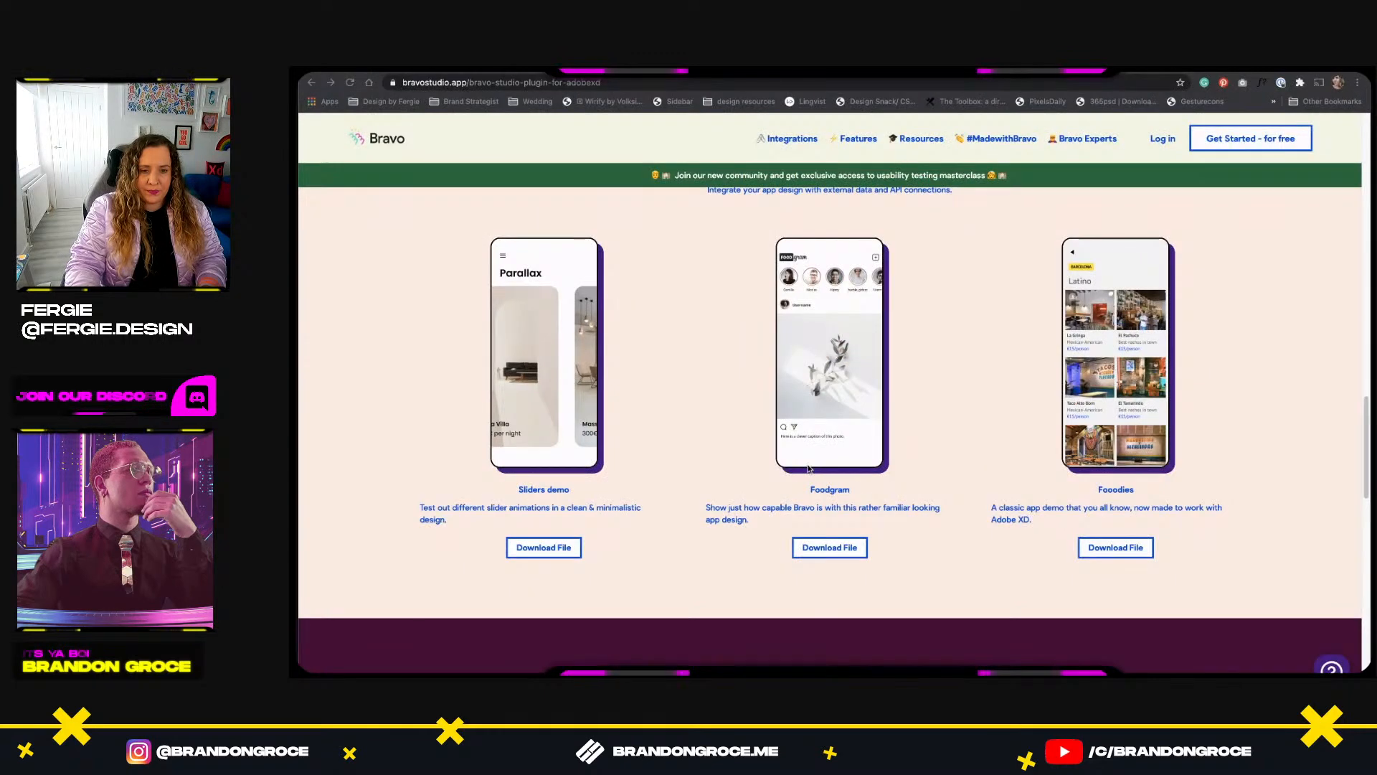
pyautogui.click(581, 68)
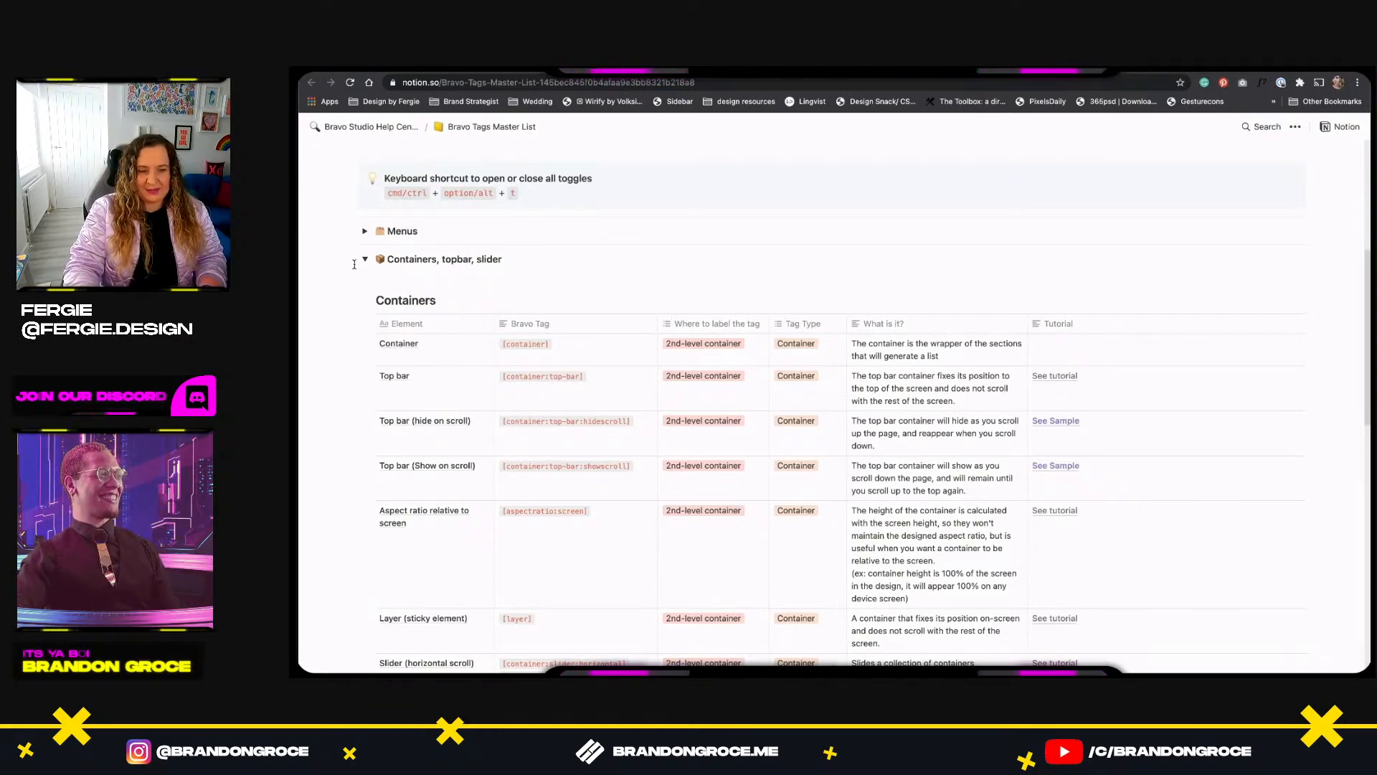
pyautogui.scroll(-1, 354, 264)
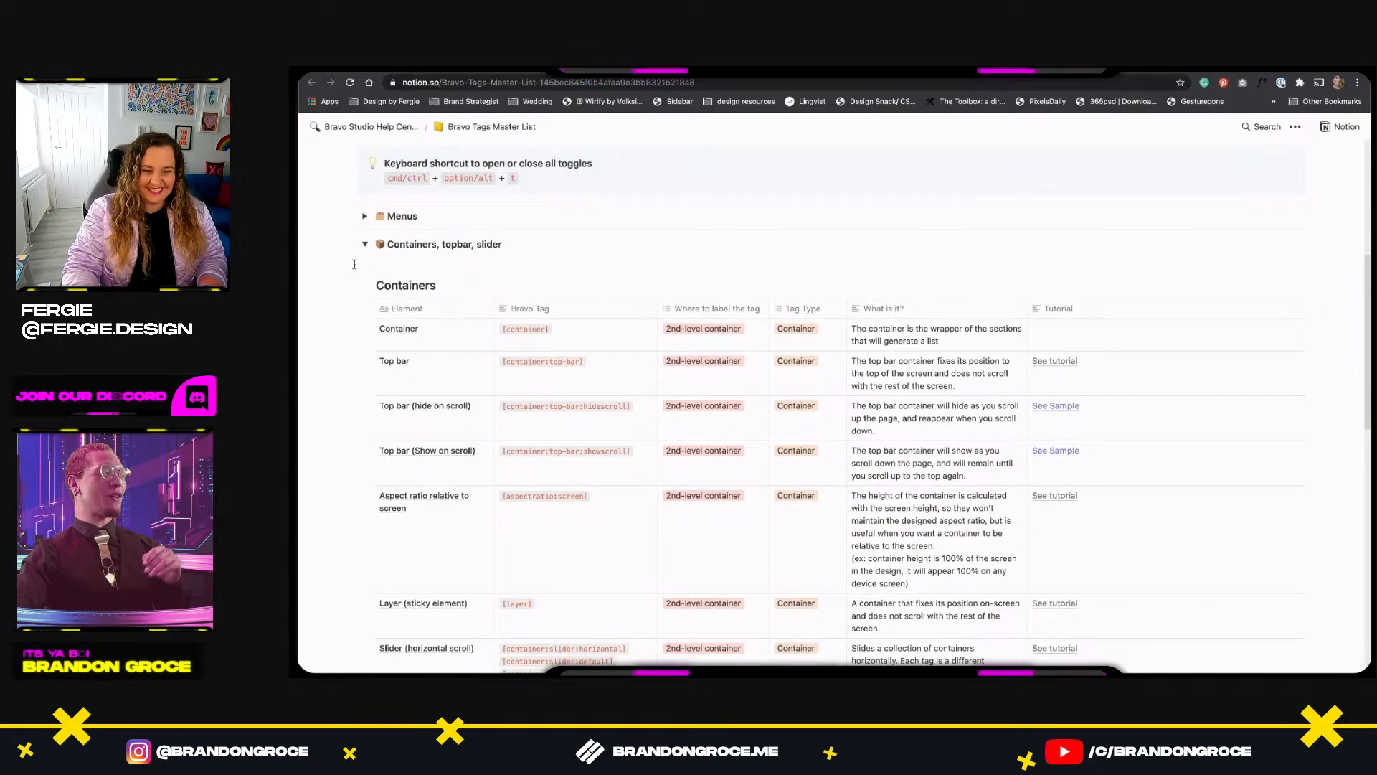
pyautogui.scroll(-3, 355, 264)
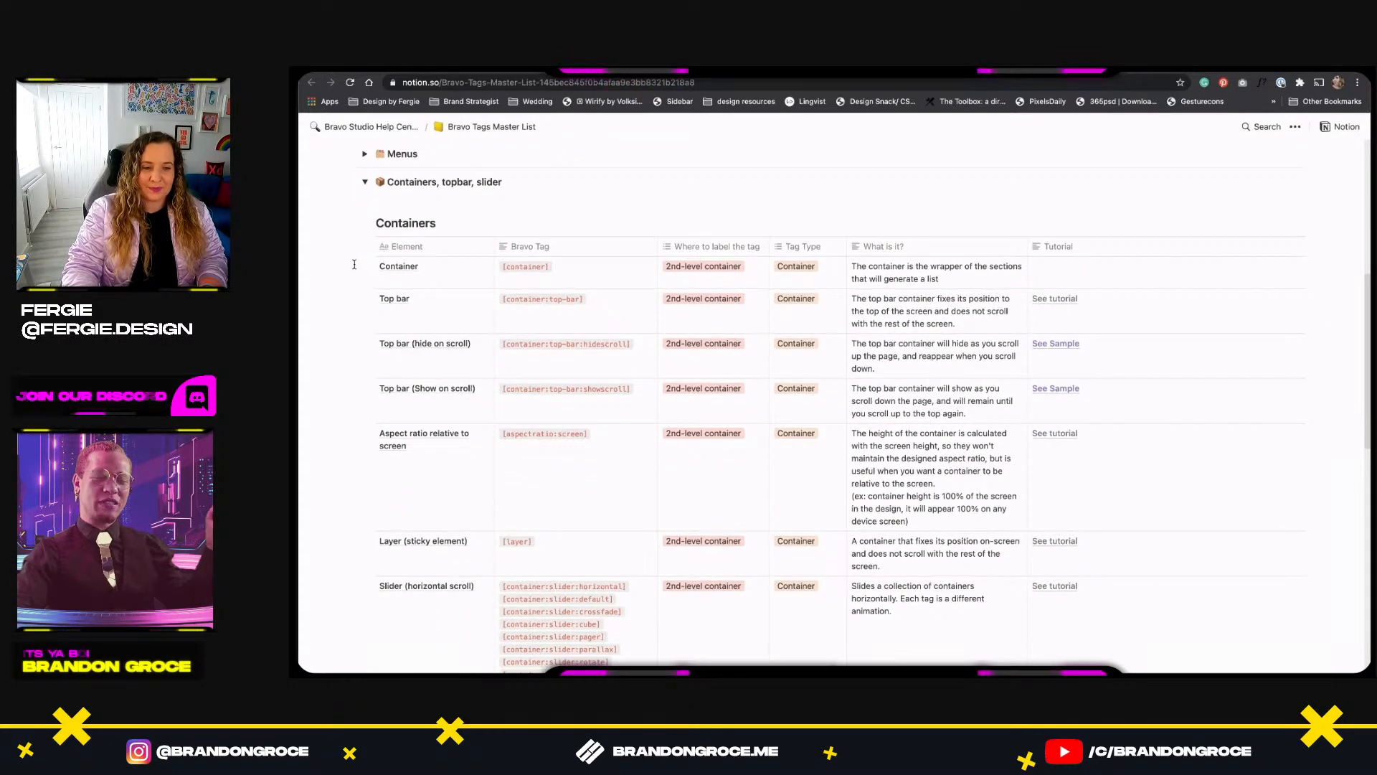
pyautogui.scroll(-2, 355, 264)
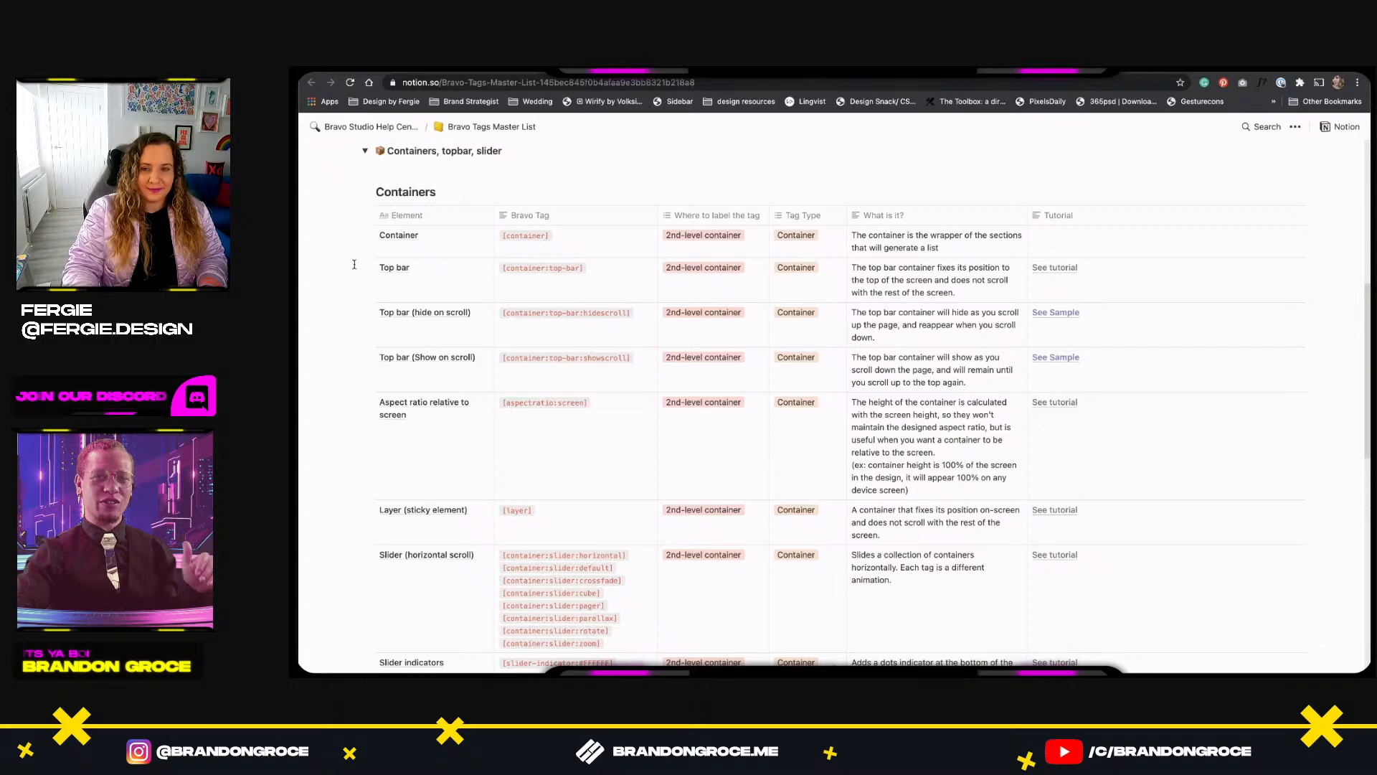
pyautogui.scroll(-1, 354, 264)
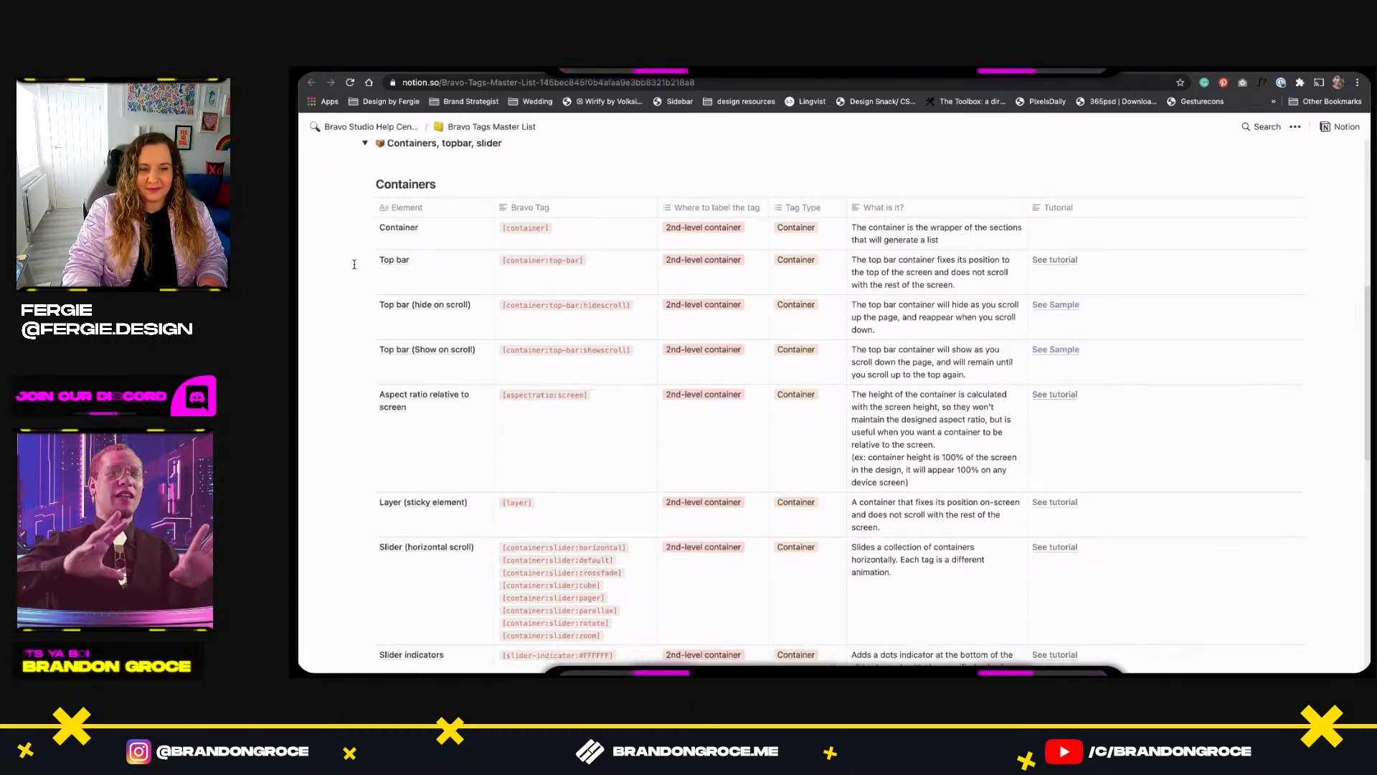
pyautogui.scroll(-2, 354, 264)
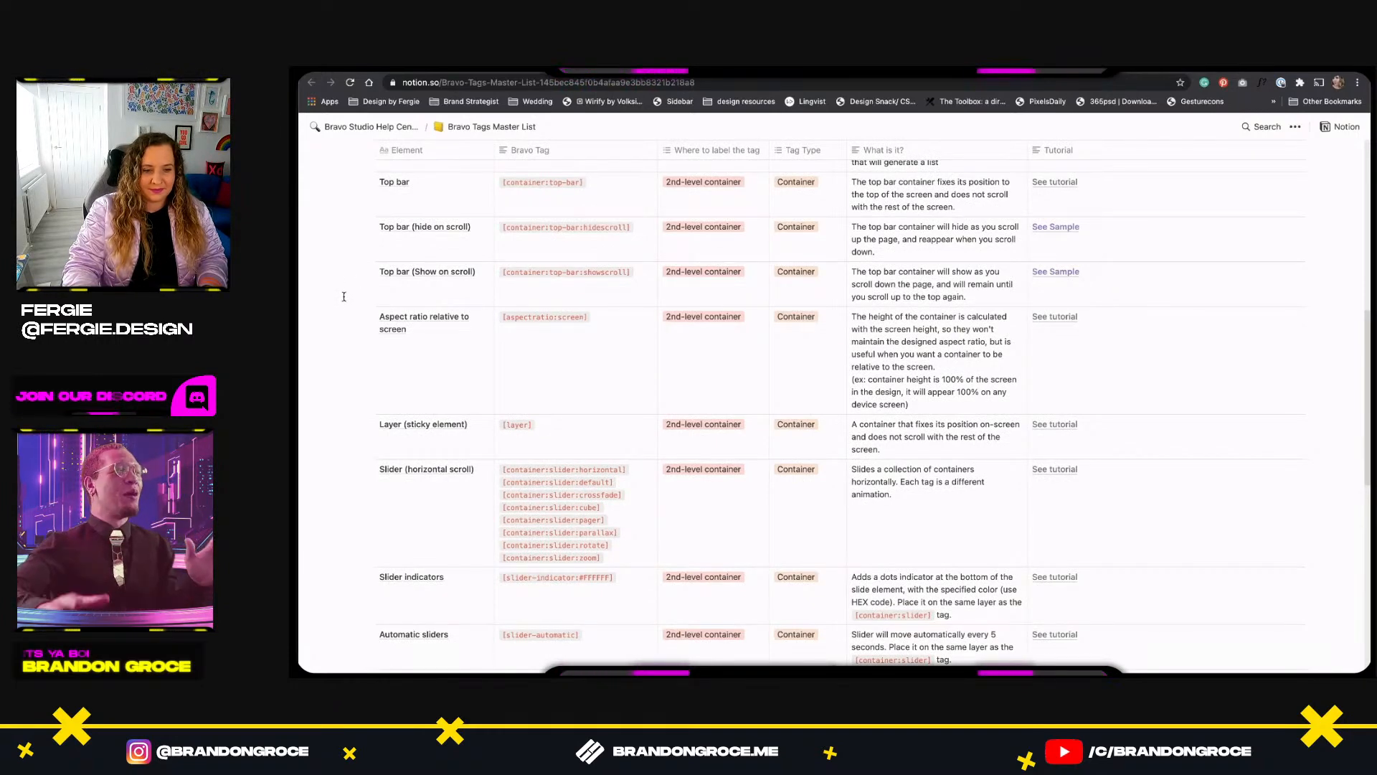
pyautogui.scroll(1, 344, 296)
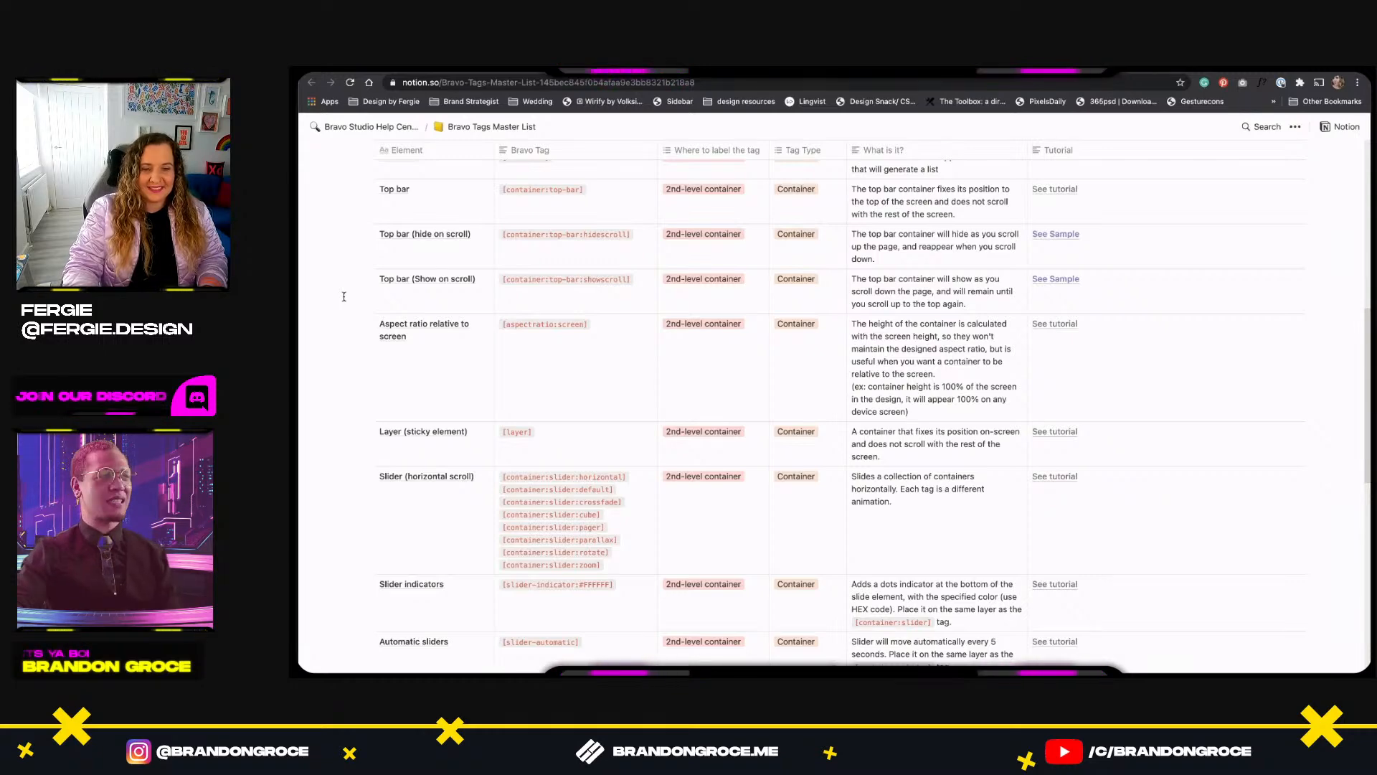
pyautogui.scroll(5, 343, 296)
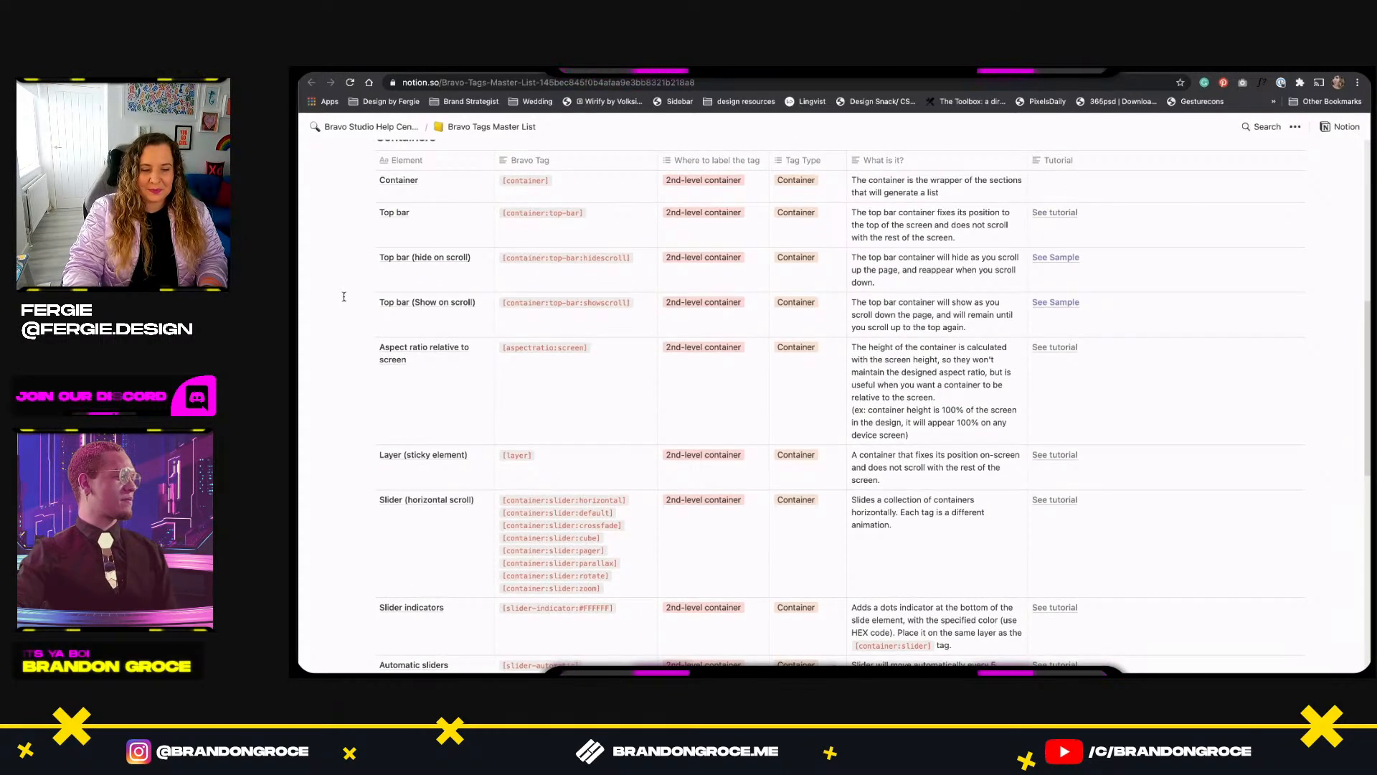
# Collapse and reopen the Containers, topbar, slider section, and open the tutorial for the Slider (horizontal scroll) element.
pyautogui.click(365, 184)
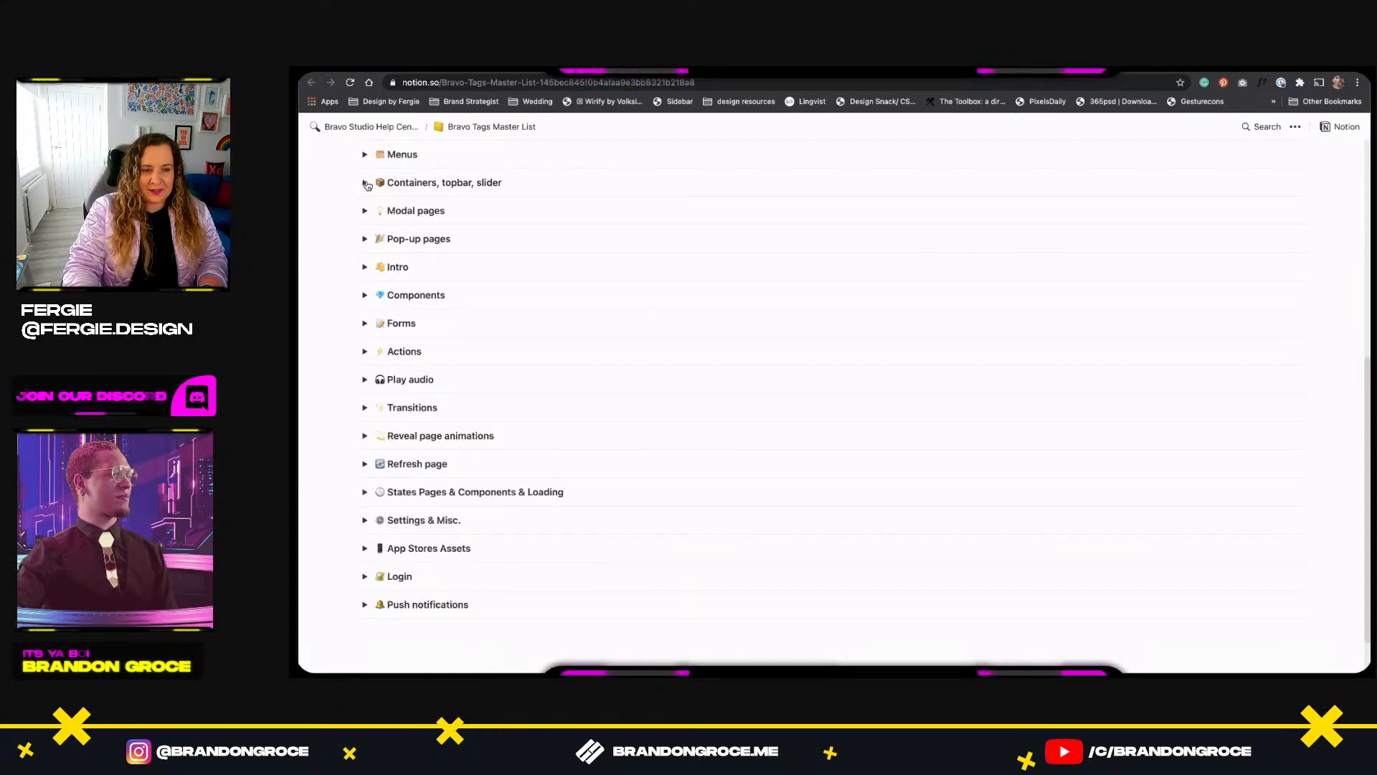
pyautogui.scroll(5, 328, 273)
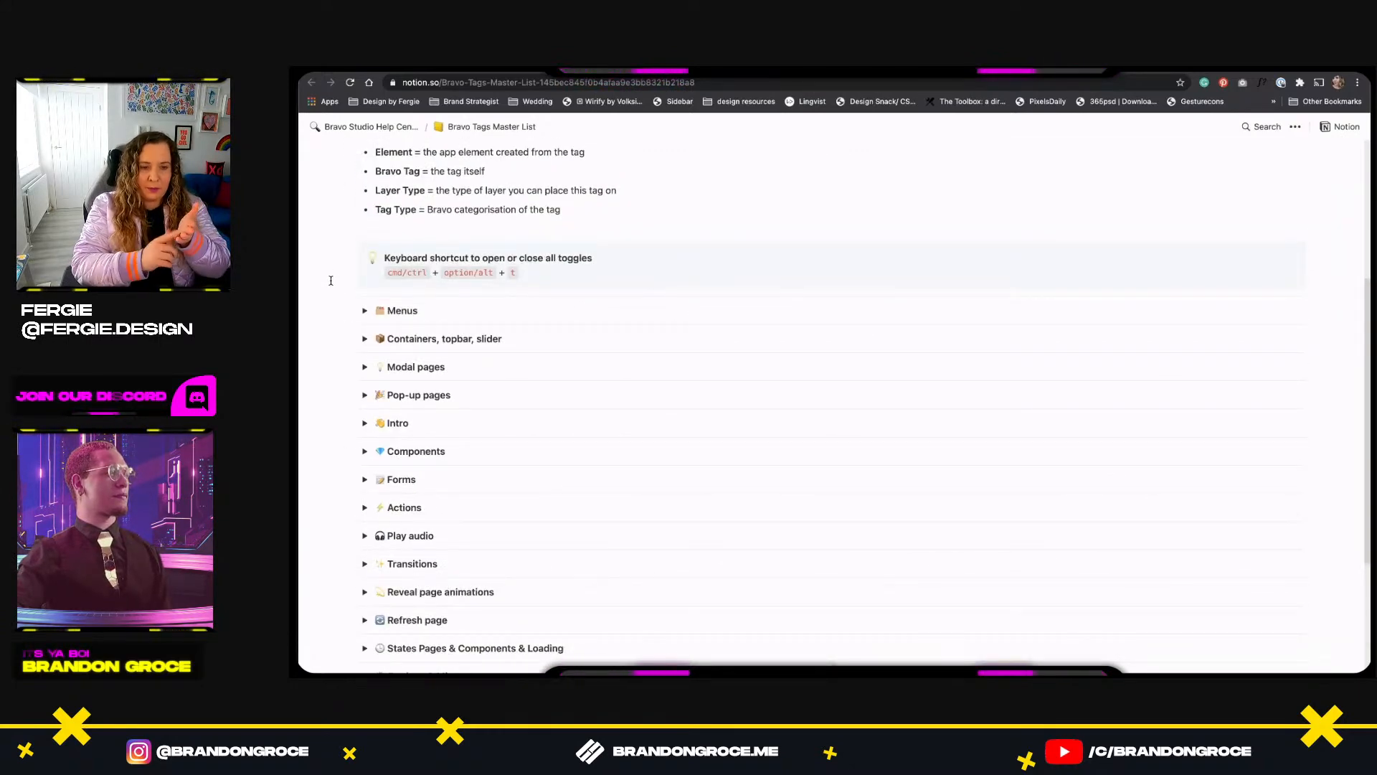
pyautogui.click(365, 340)
pyautogui.scroll(-5, 339, 387)
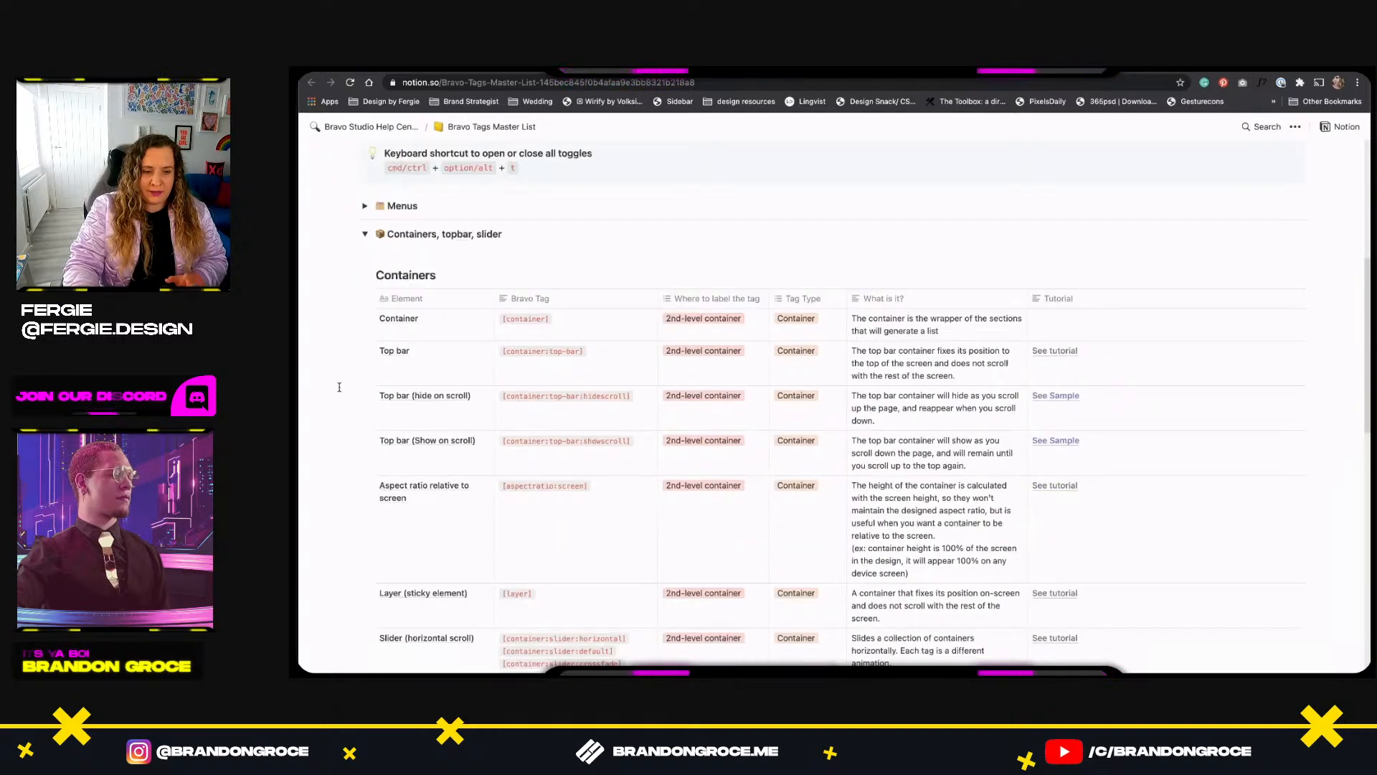
pyautogui.scroll(-1, 339, 387)
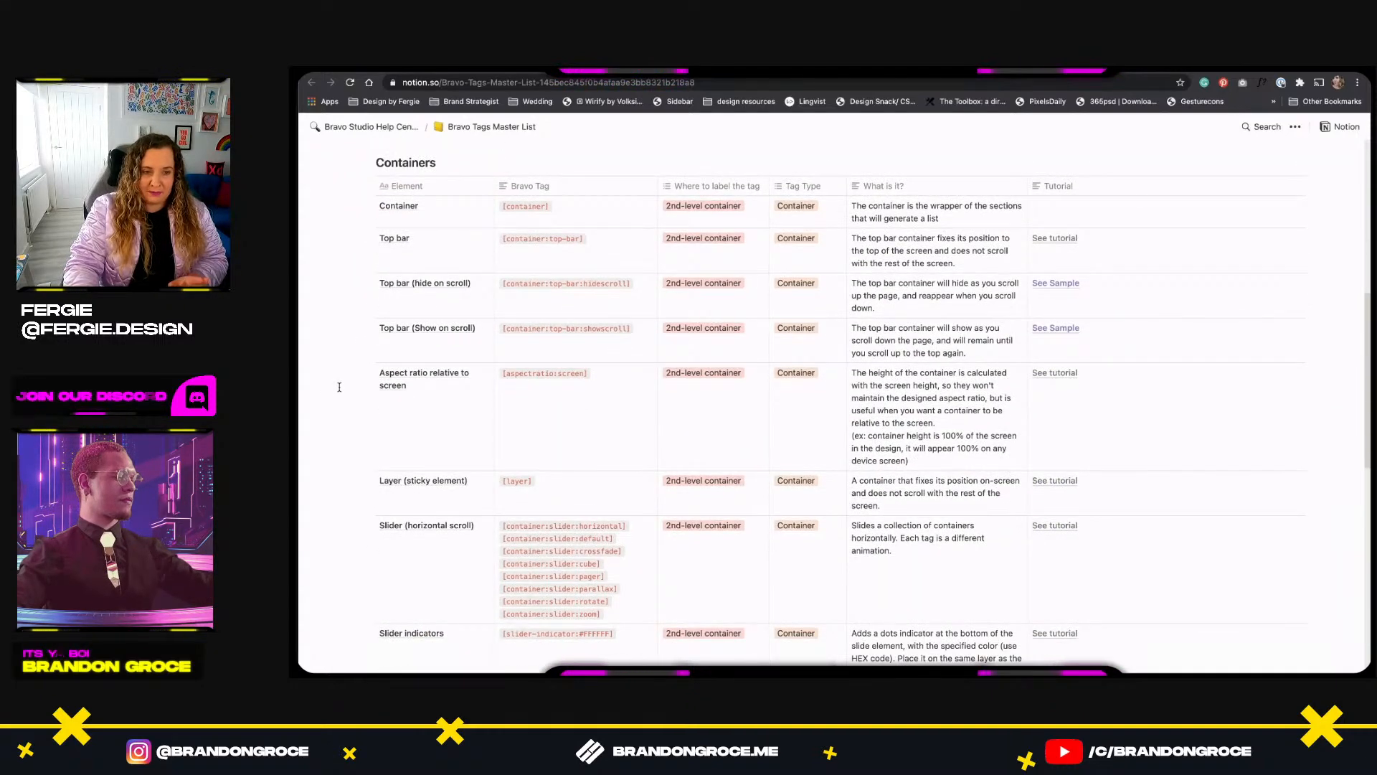
pyautogui.scroll(-1, 339, 387)
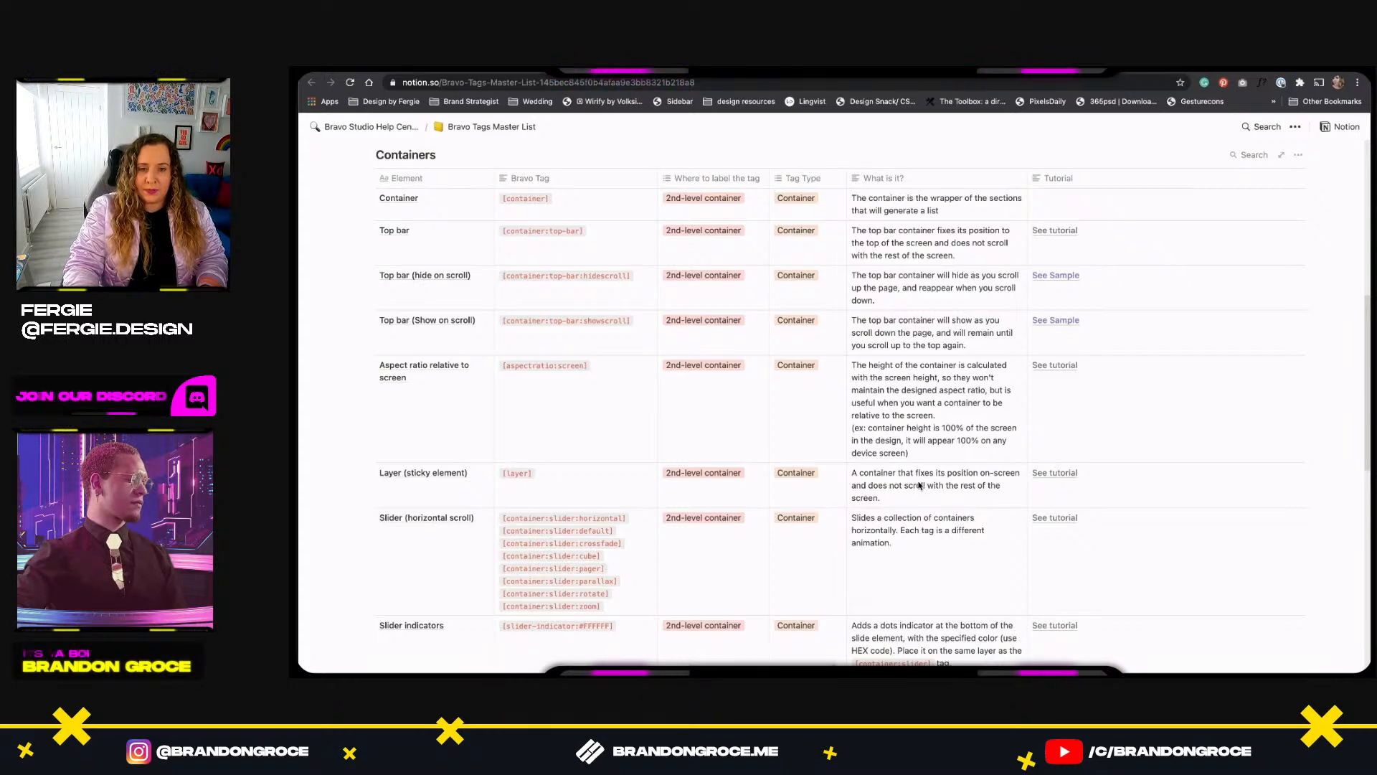
pyautogui.scroll(-1, 919, 486)
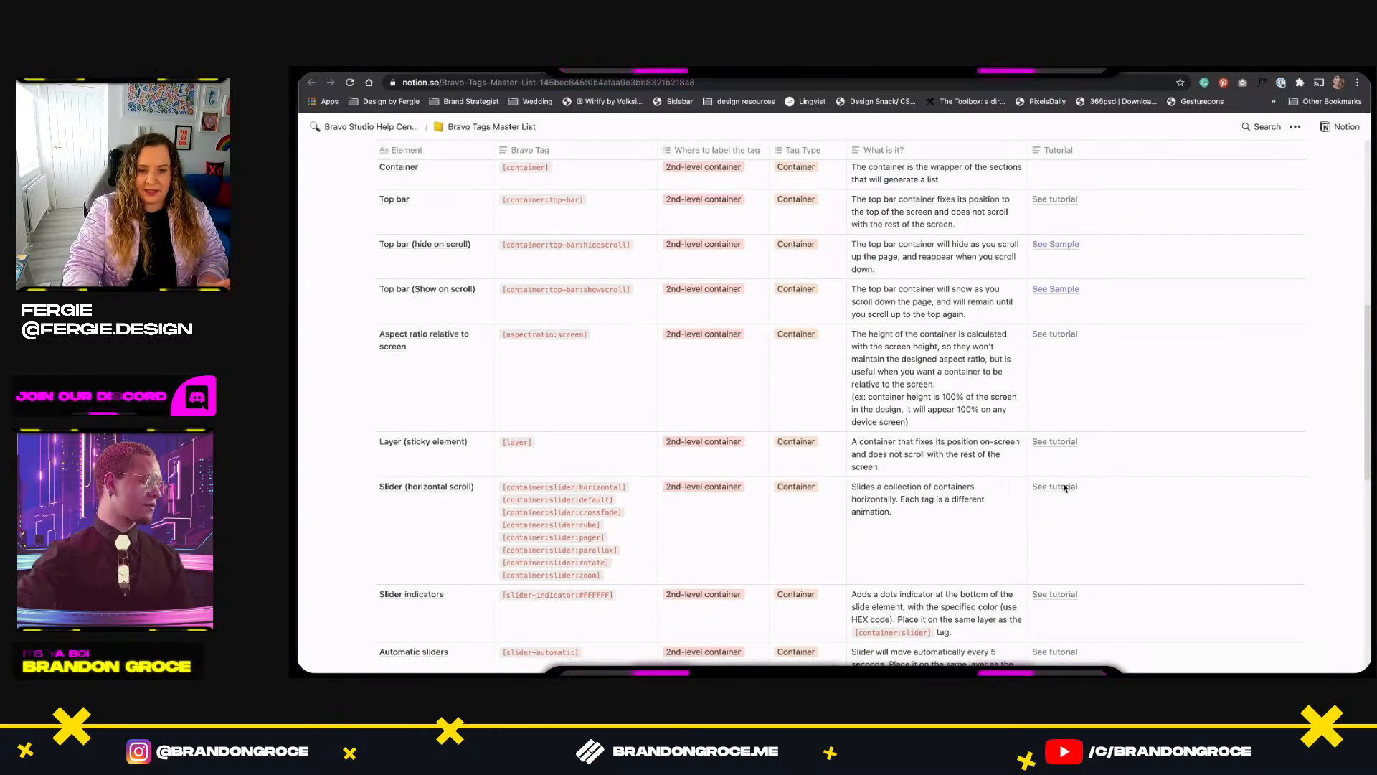
pyautogui.moveTo(1055, 491)
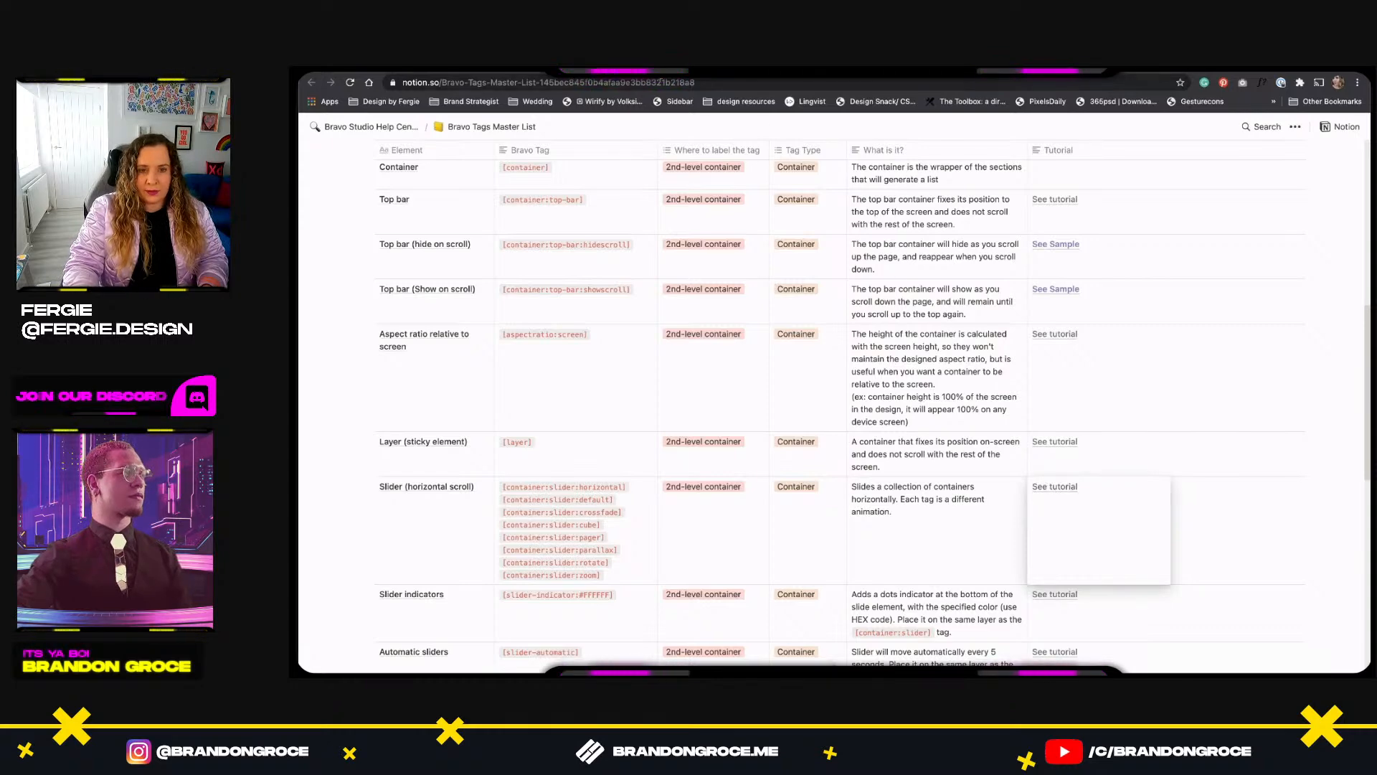
pyautogui.click(1055, 487)
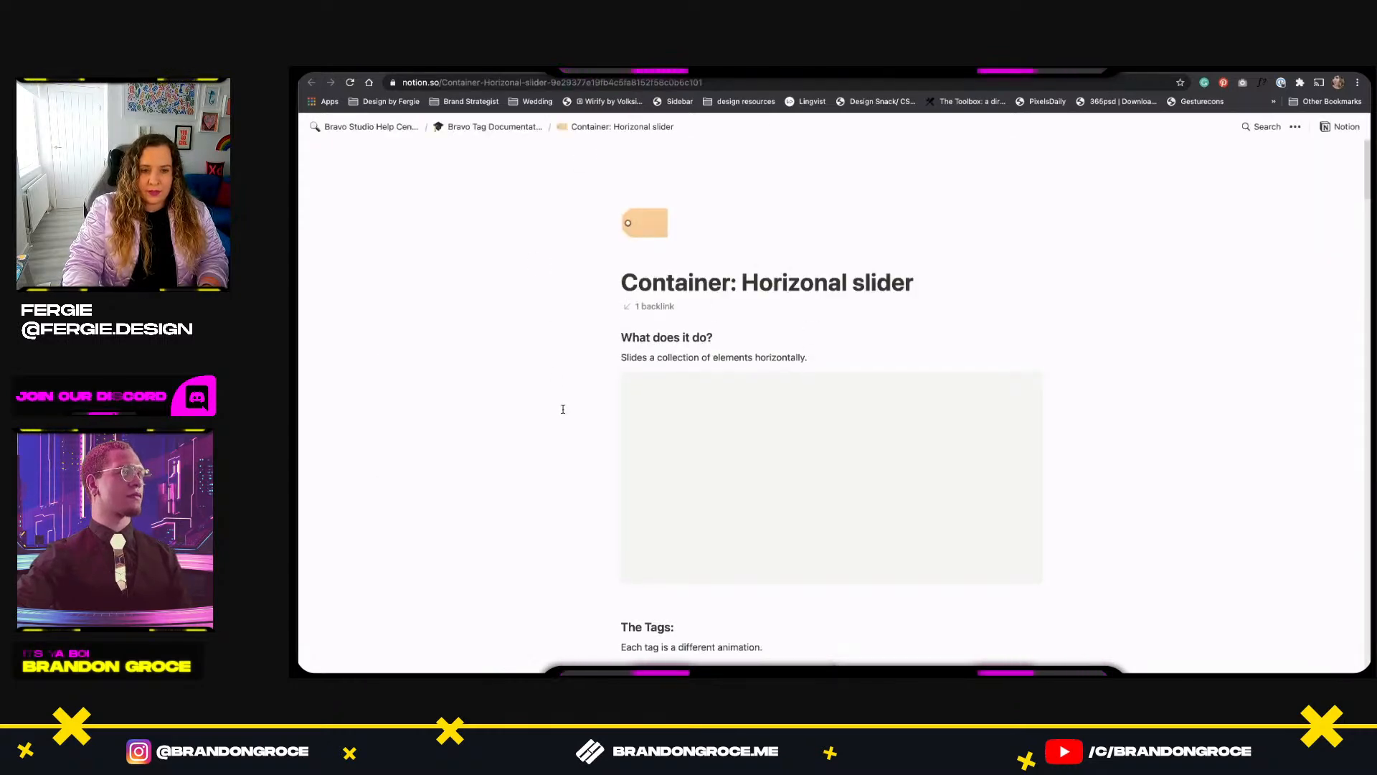
# Read what the horizontal slider container does and highlight "different animation." in the introduction to its tags.
pyautogui.scroll(-2, 563, 409)
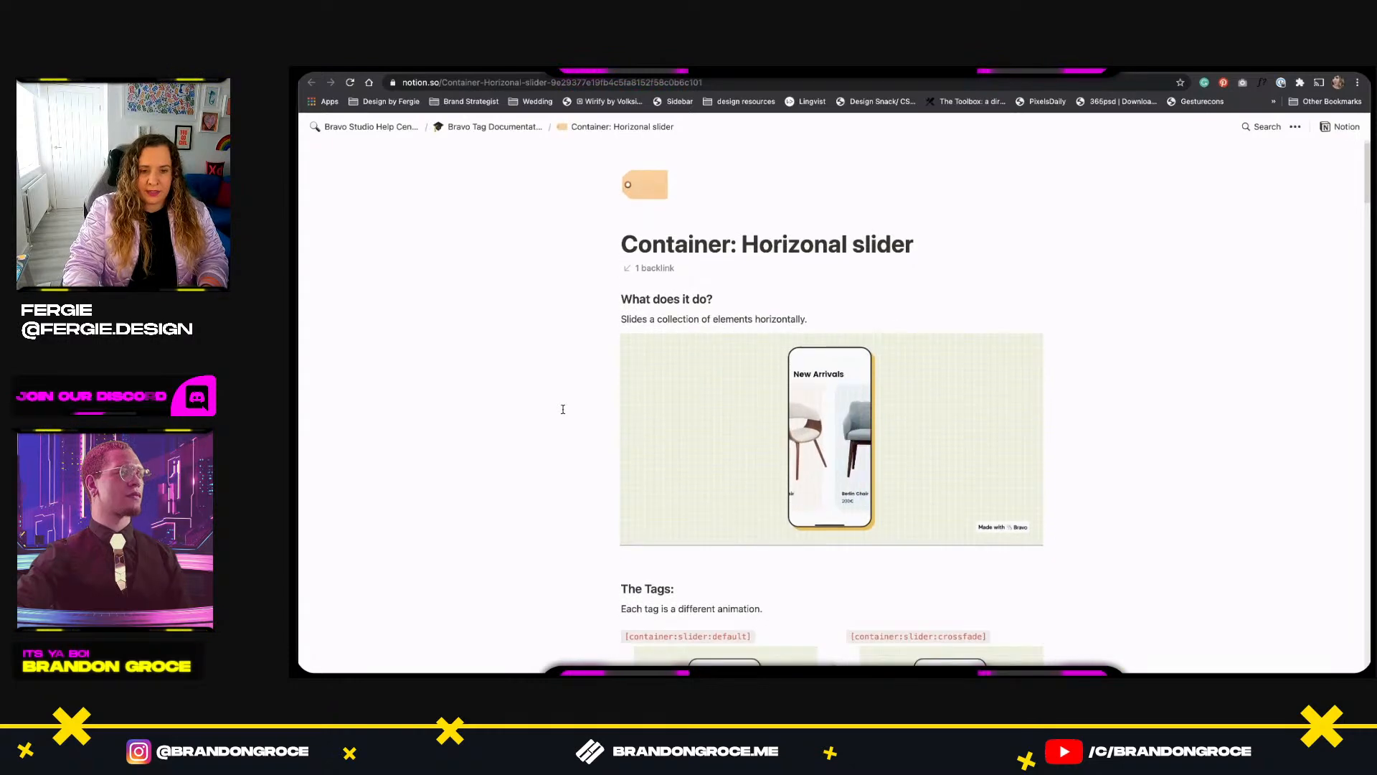
pyautogui.scroll(-1, 563, 409)
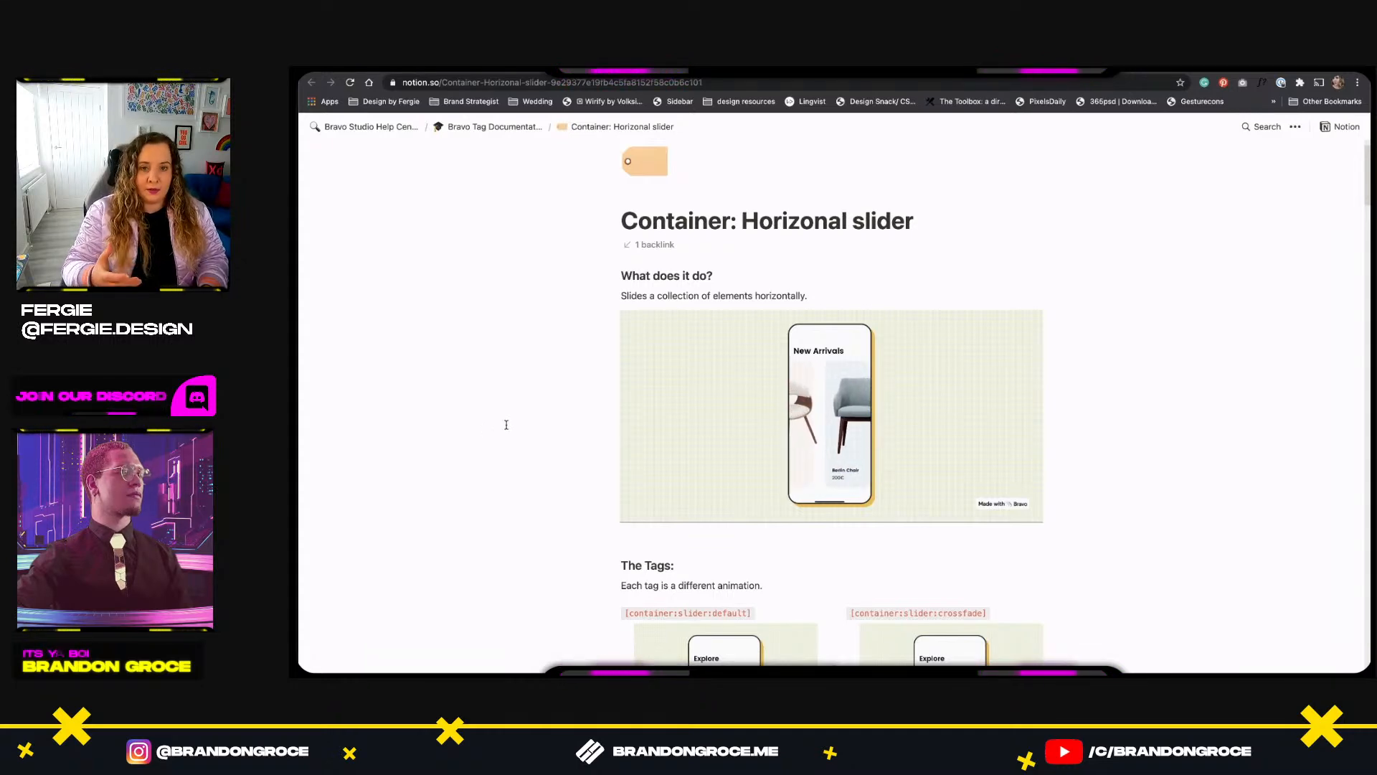
pyautogui.scroll(-2, 506, 425)
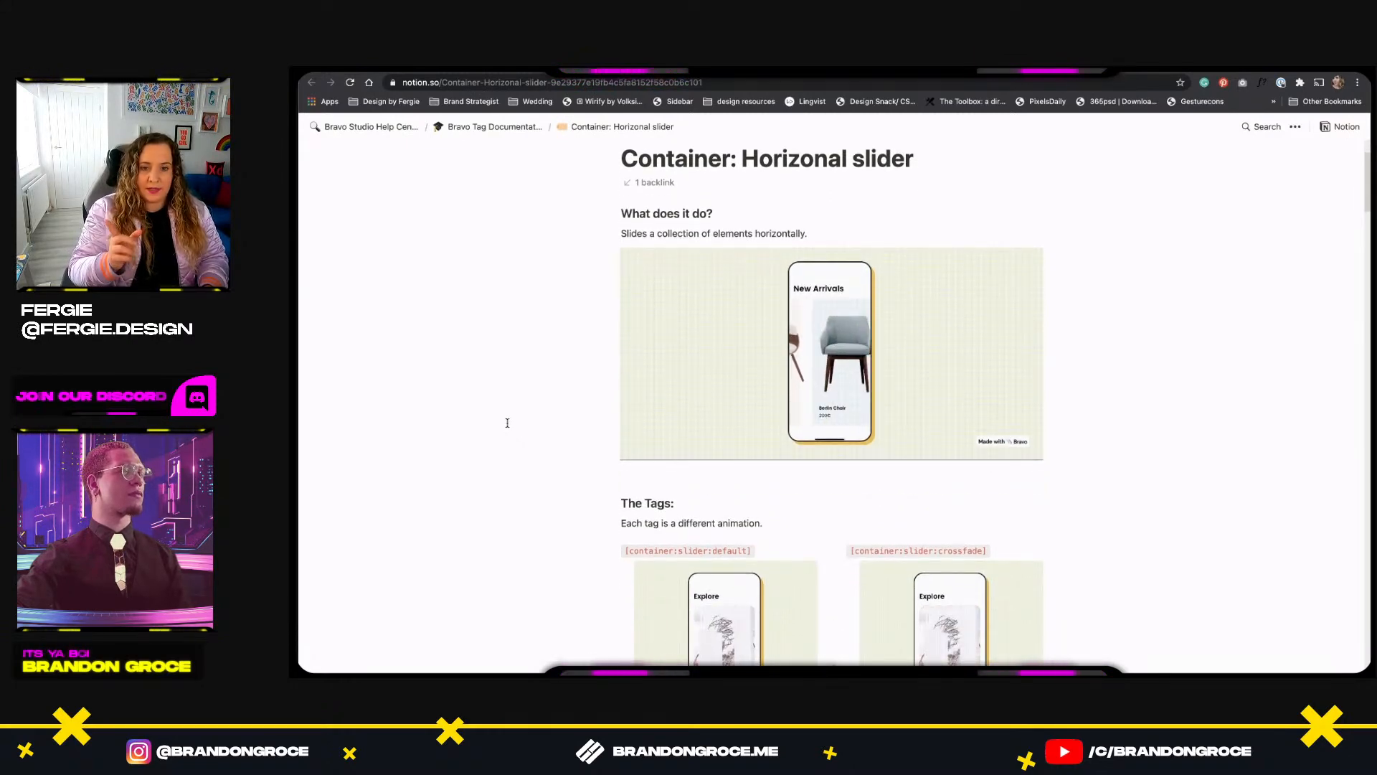
pyautogui.scroll(-1, 508, 423)
pyautogui.scroll(-1, 507, 423)
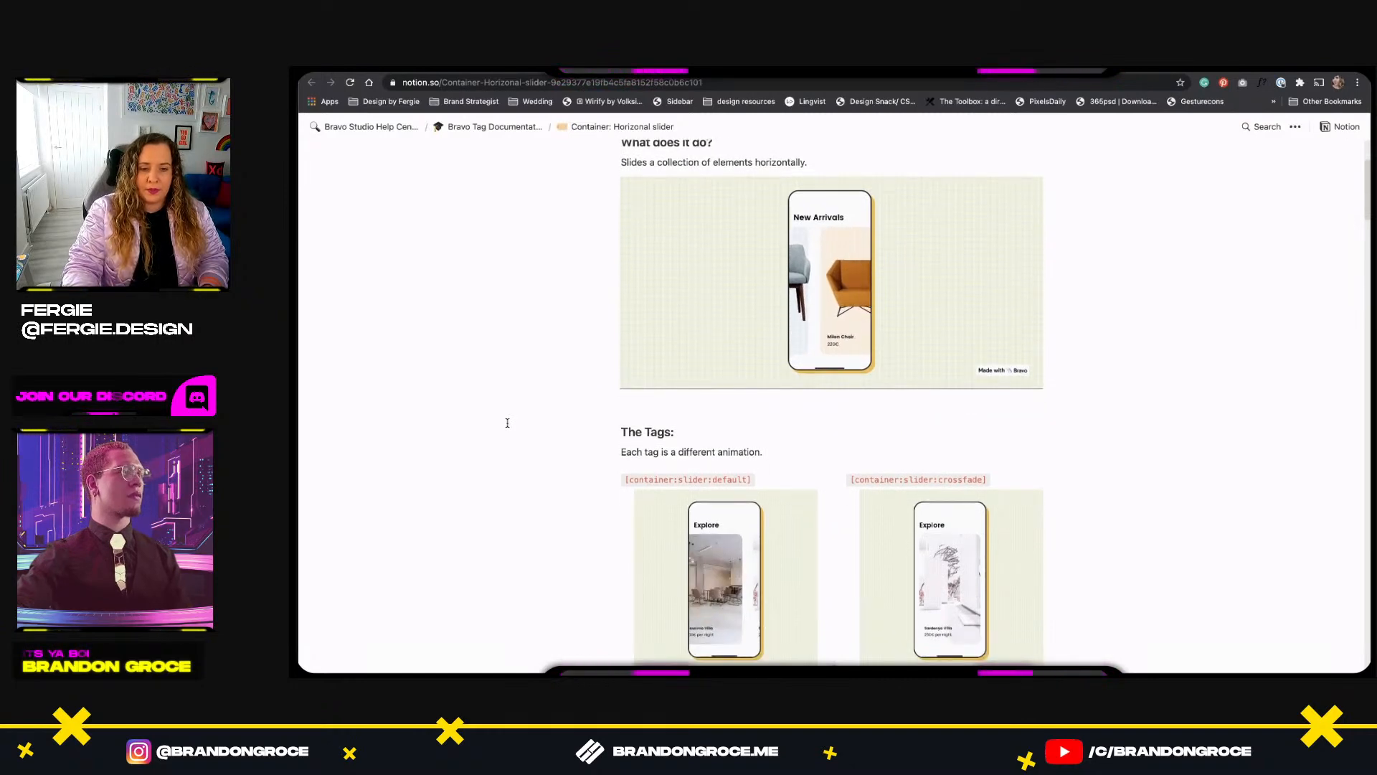
pyautogui.scroll(-4, 507, 424)
pyautogui.scroll(-2, 507, 422)
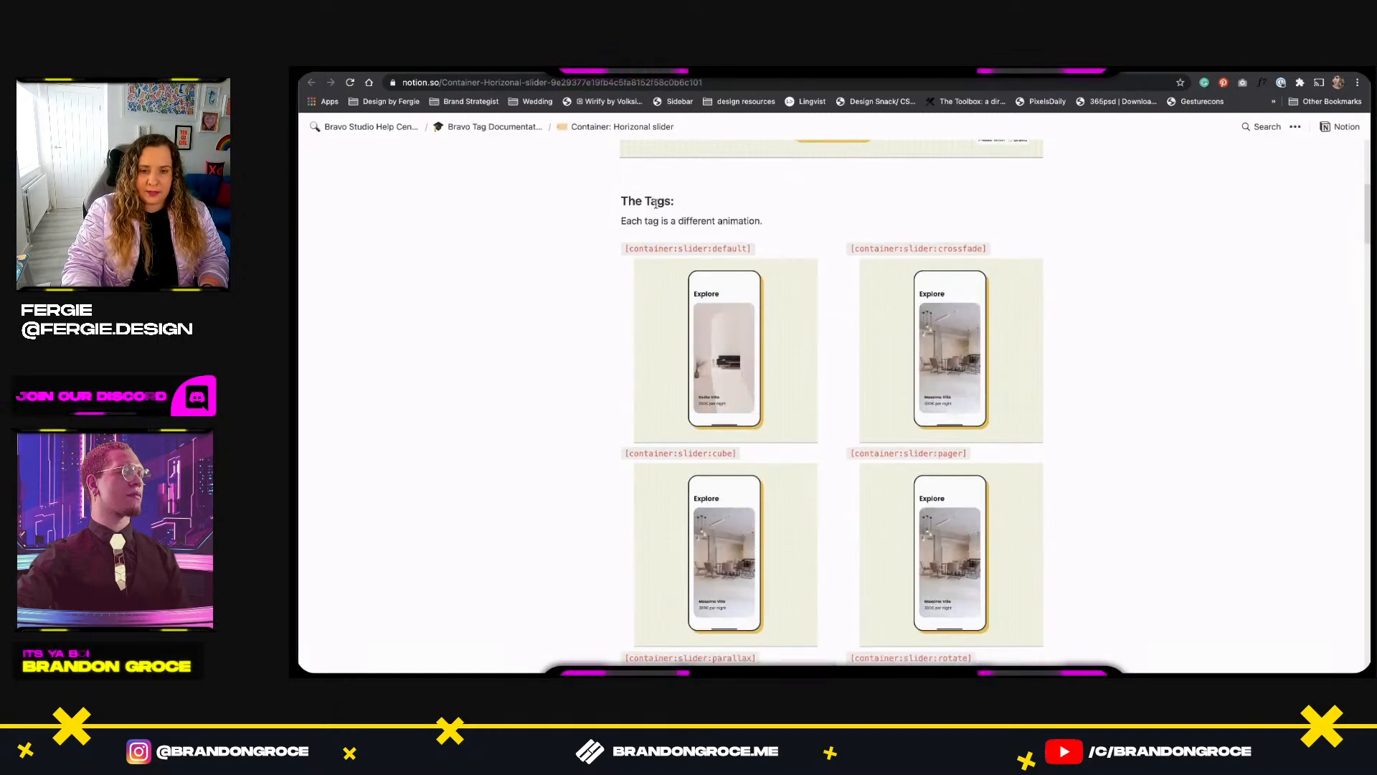
pyautogui.moveTo(678, 221); pyautogui.dragTo(765, 220)
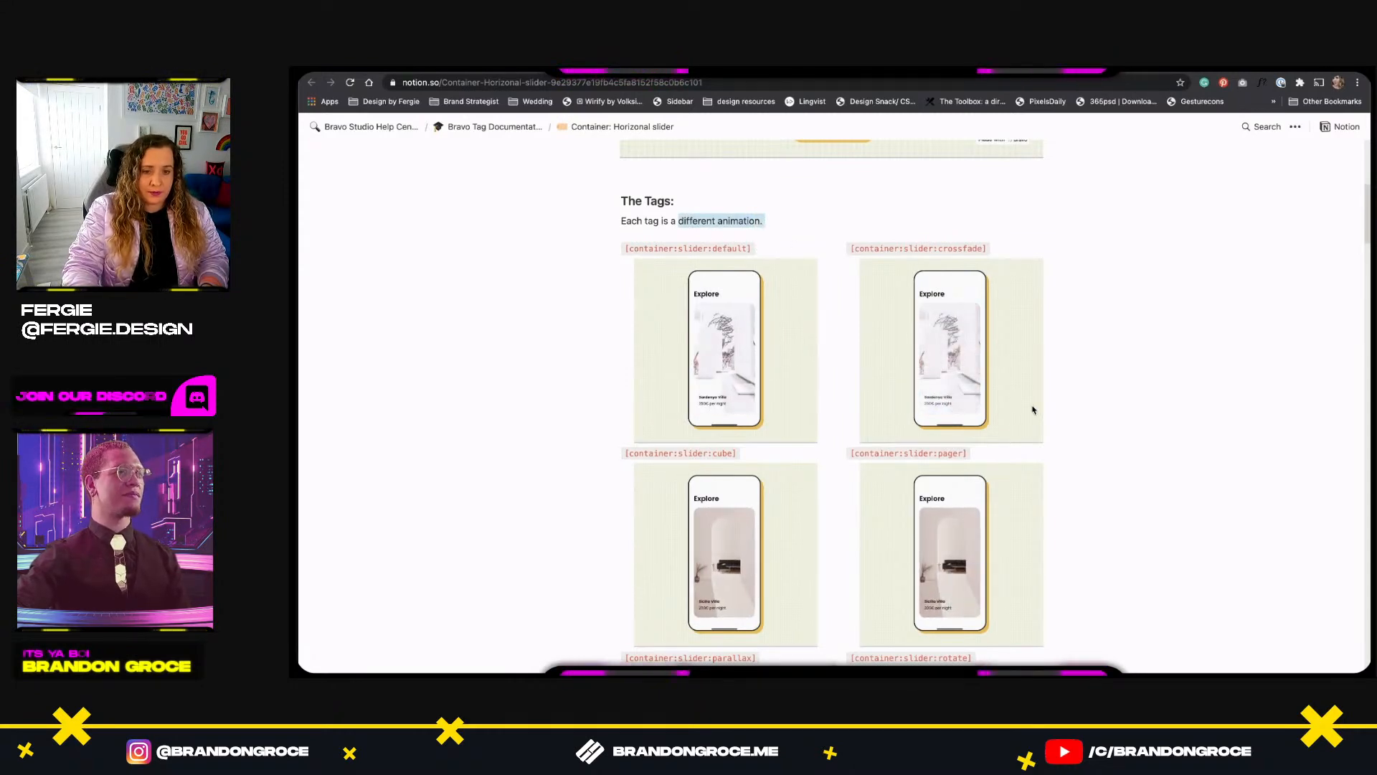
# Examine the animation previews for each slider tag, the layer the tag belongs on and the optional tags.
pyautogui.scroll(-2, 1033, 409)
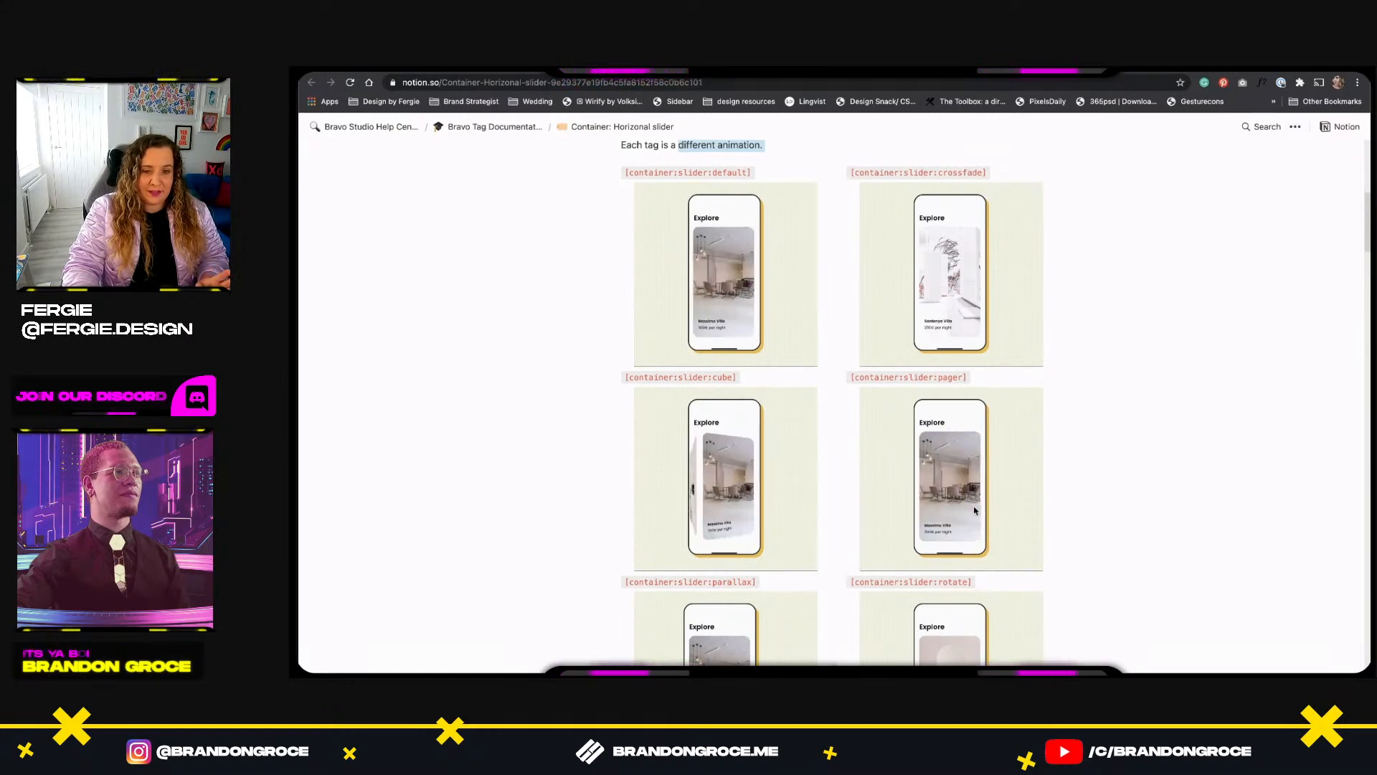
pyautogui.scroll(-1, 974, 510)
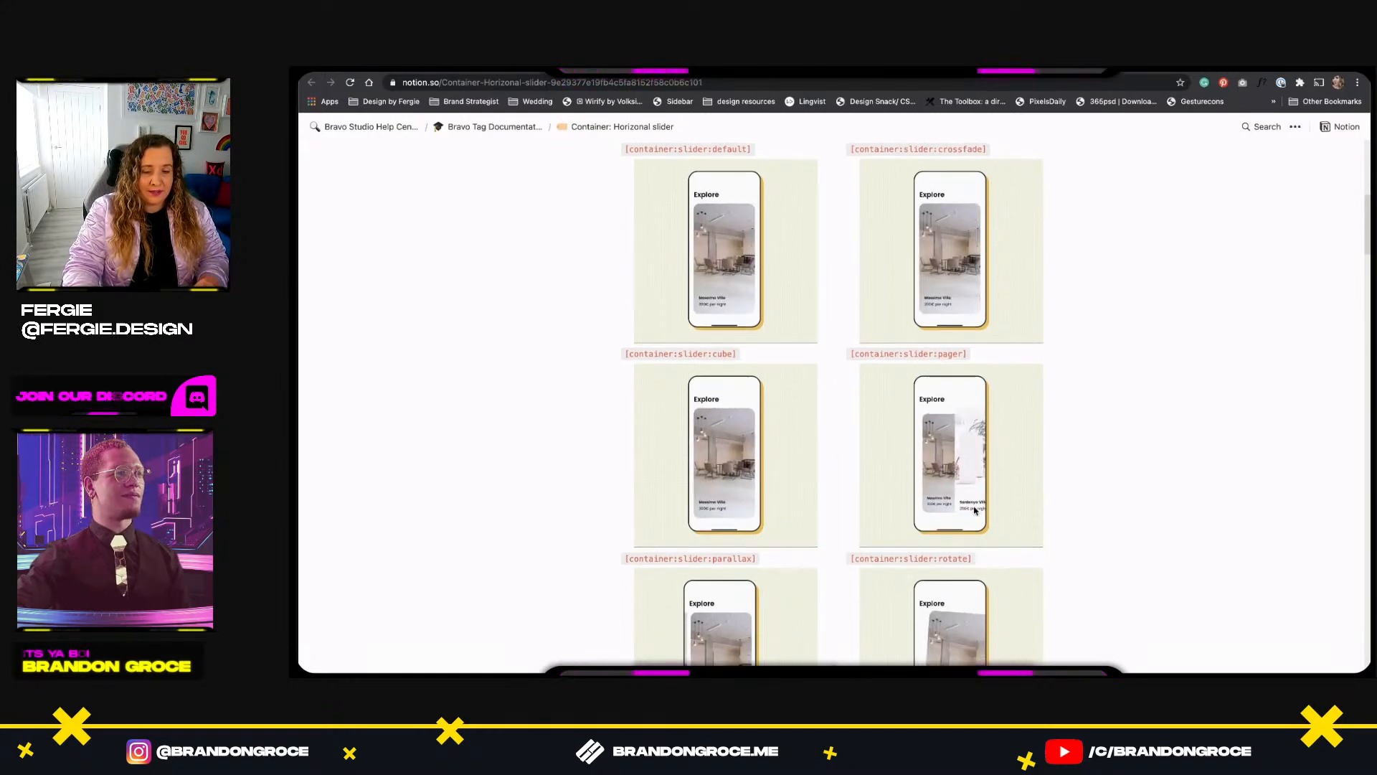
pyautogui.scroll(-1, 974, 510)
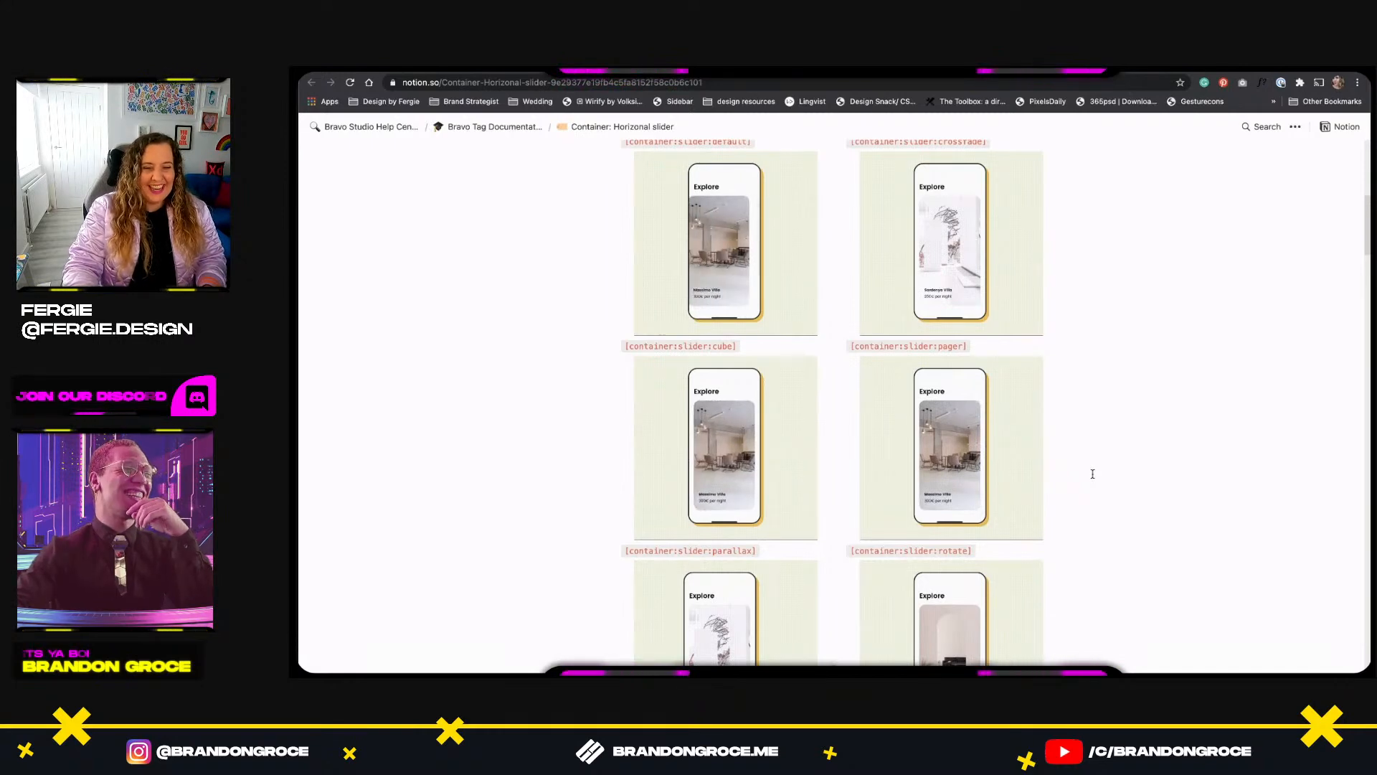
pyautogui.scroll(-1, 1093, 474)
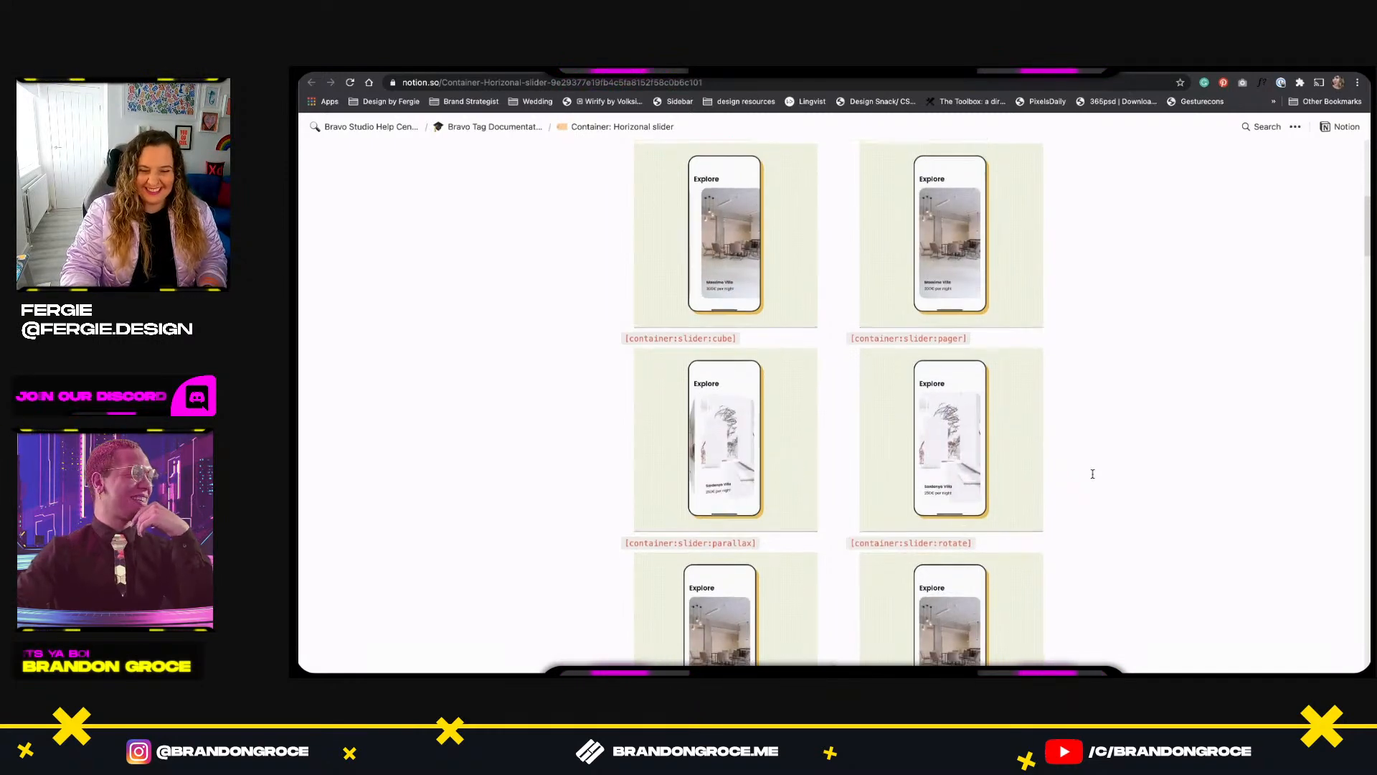
pyautogui.scroll(-3, 1093, 473)
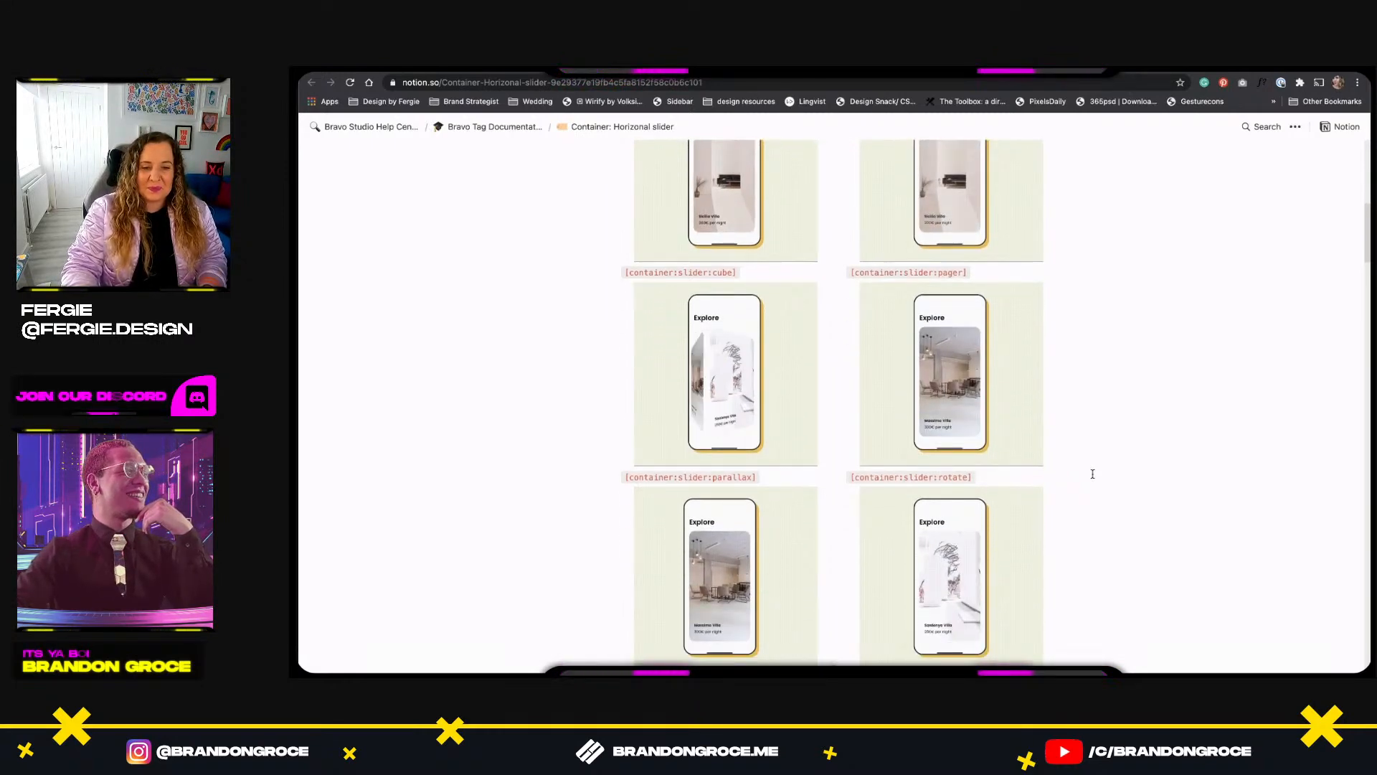
pyautogui.scroll(-10, 1092, 473)
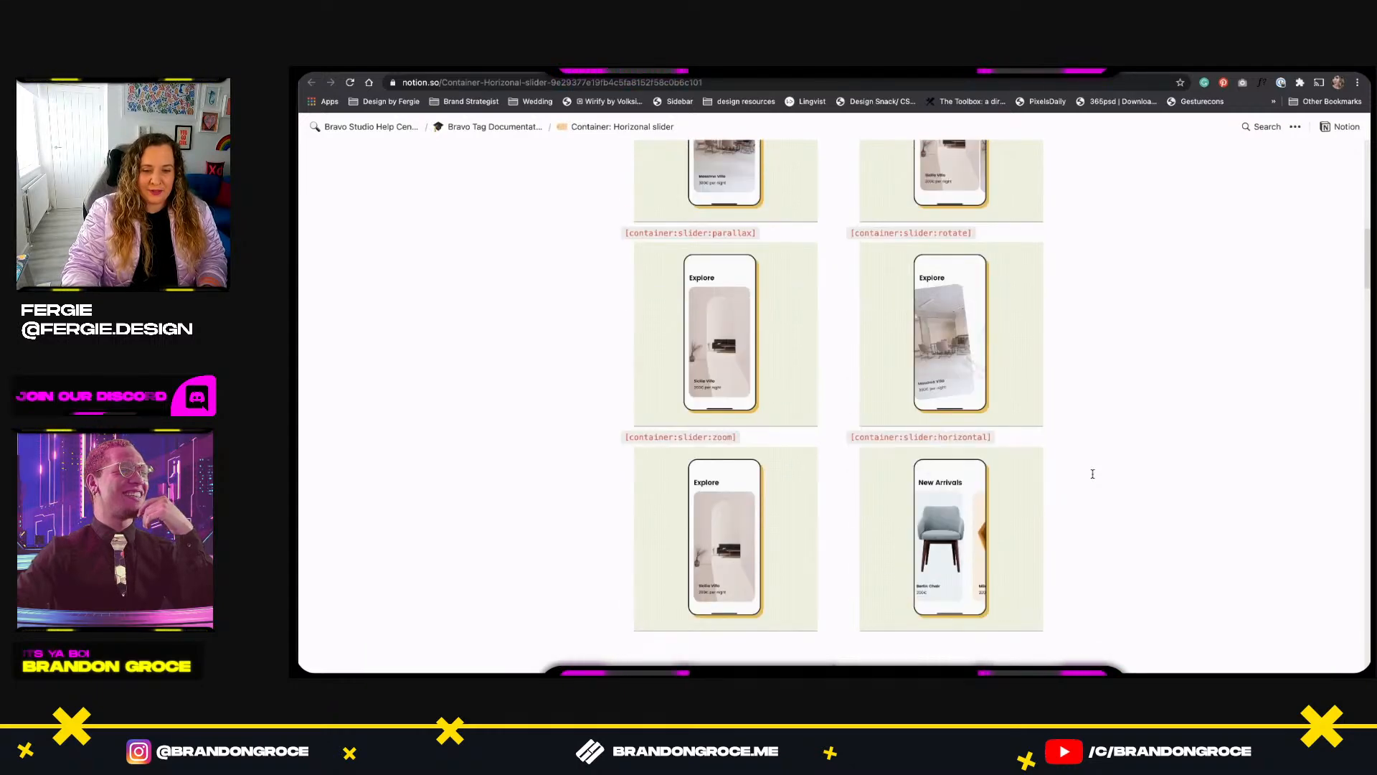
pyautogui.scroll(-3, 1092, 474)
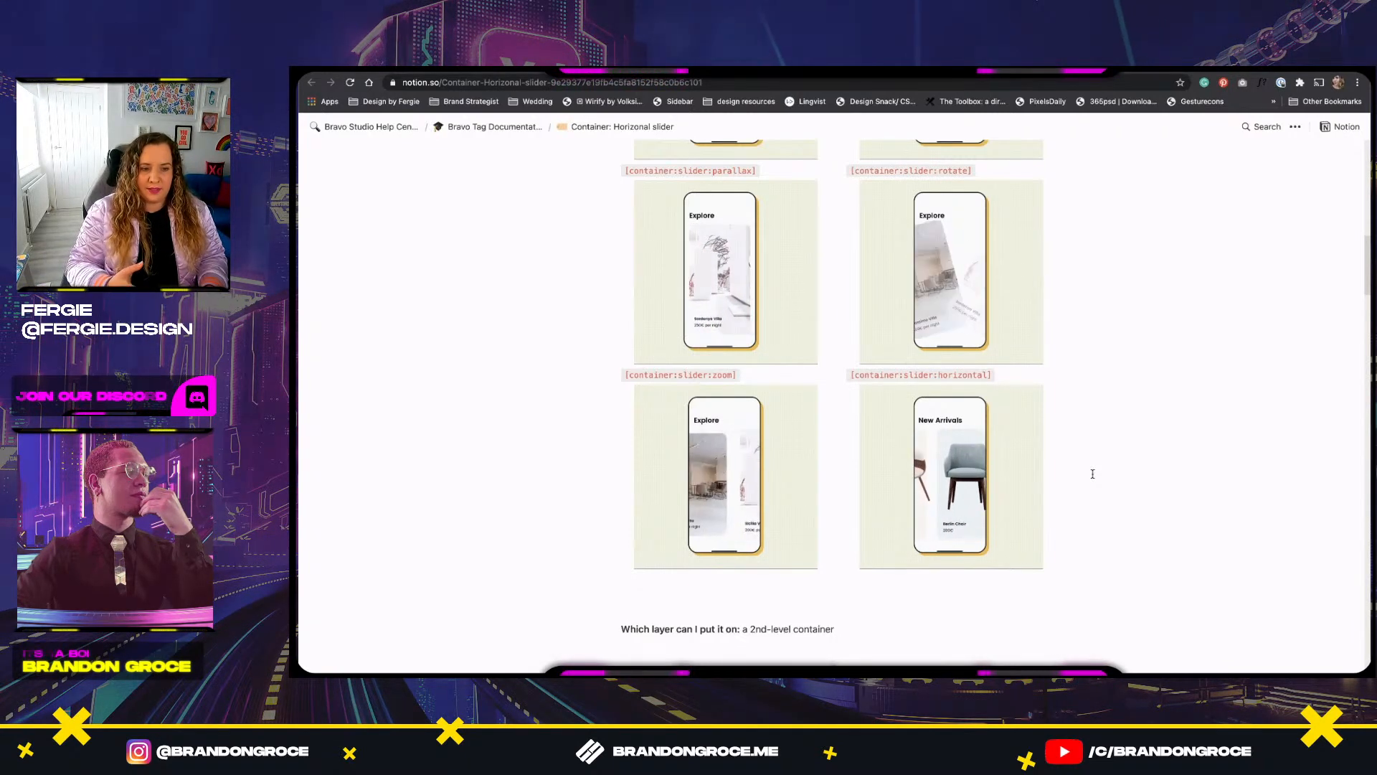
pyautogui.scroll(-1, 1093, 473)
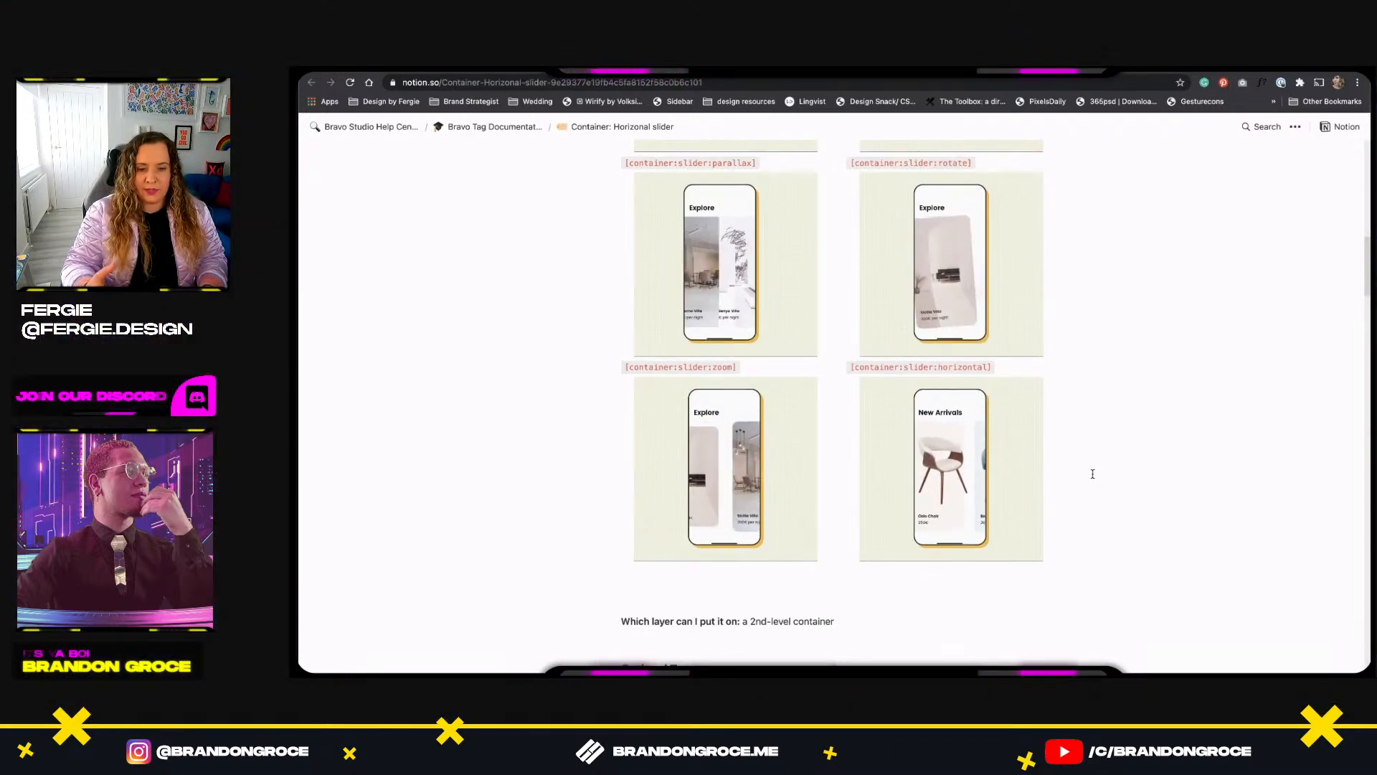
pyautogui.scroll(-5, 1092, 473)
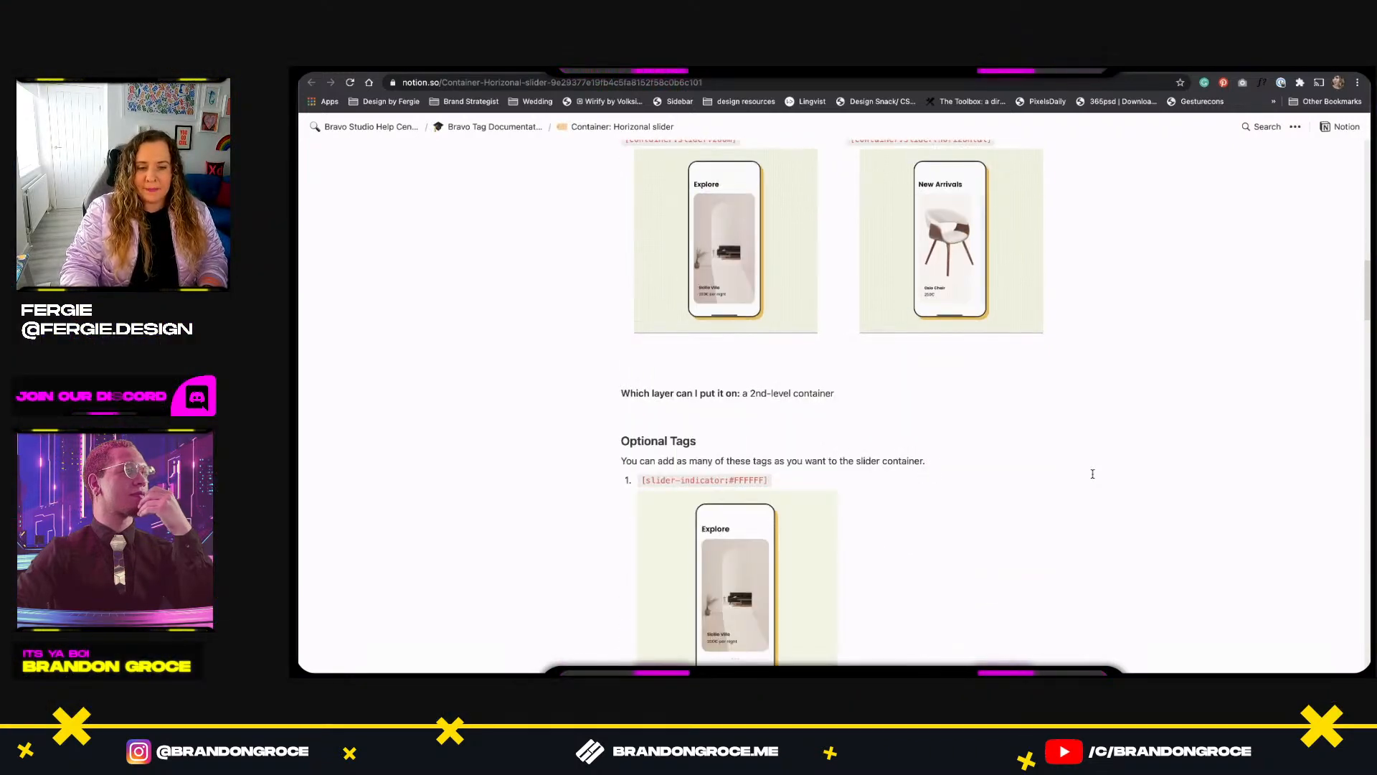
pyautogui.scroll(10, 1092, 474)
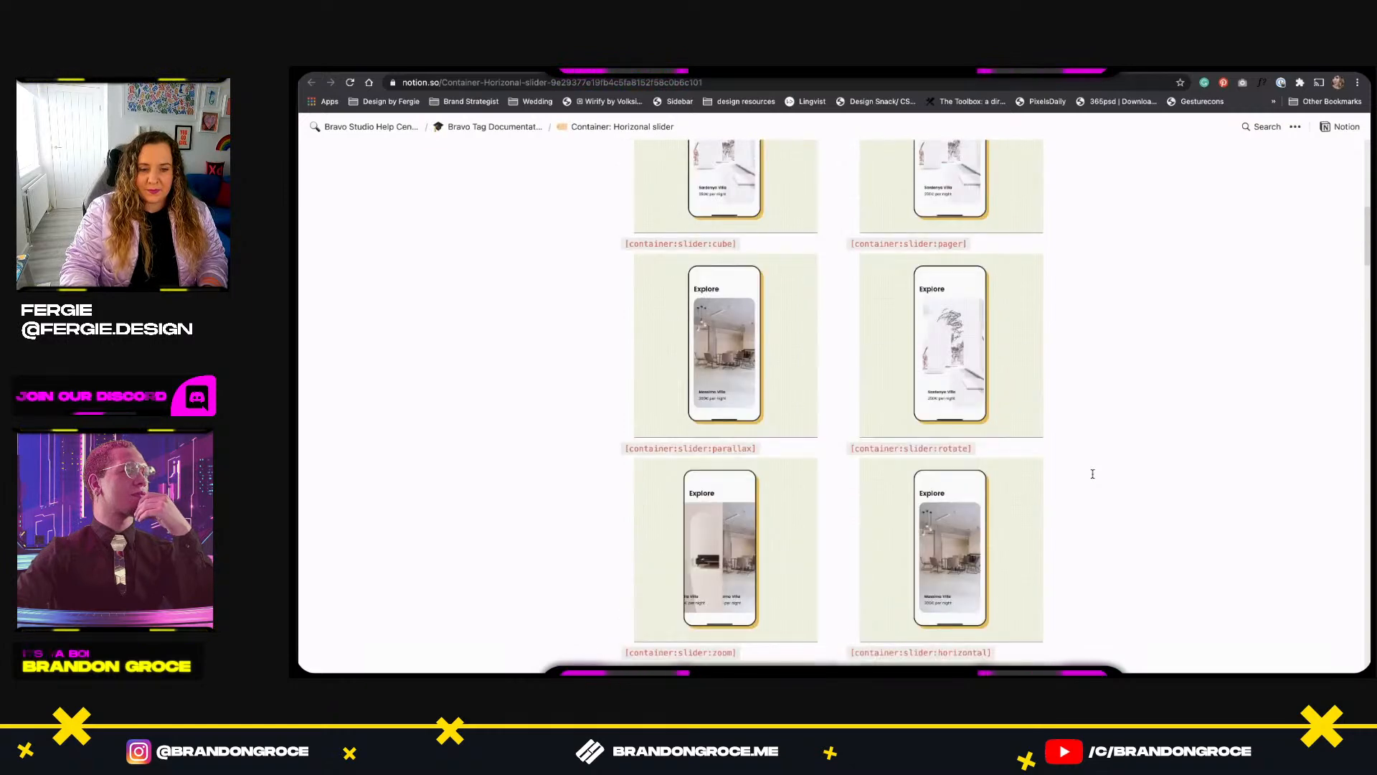
pyautogui.scroll(15, 1092, 473)
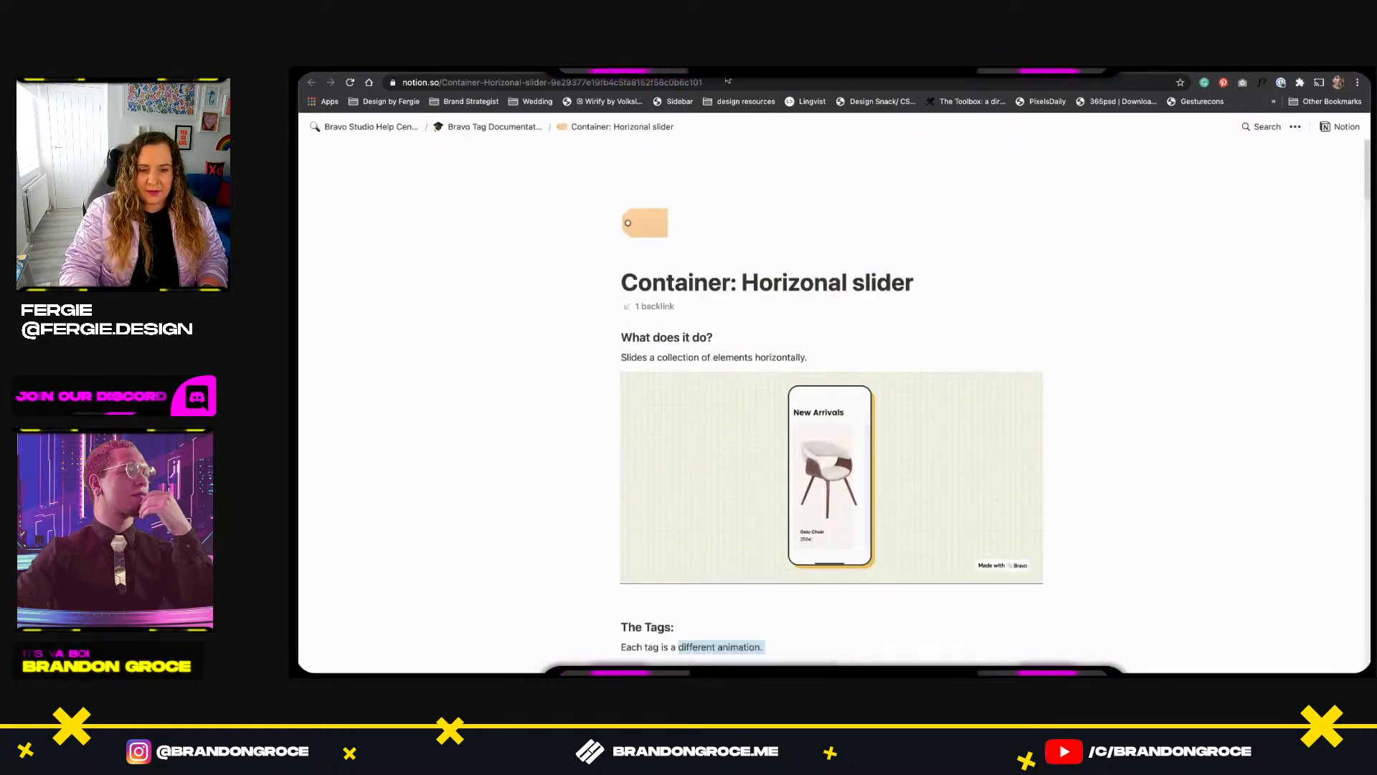
# Return to the Bravo Tags Master List and copy the [container:slider:horizontal] tag from the Slider row.
pyautogui.click(717, 66)
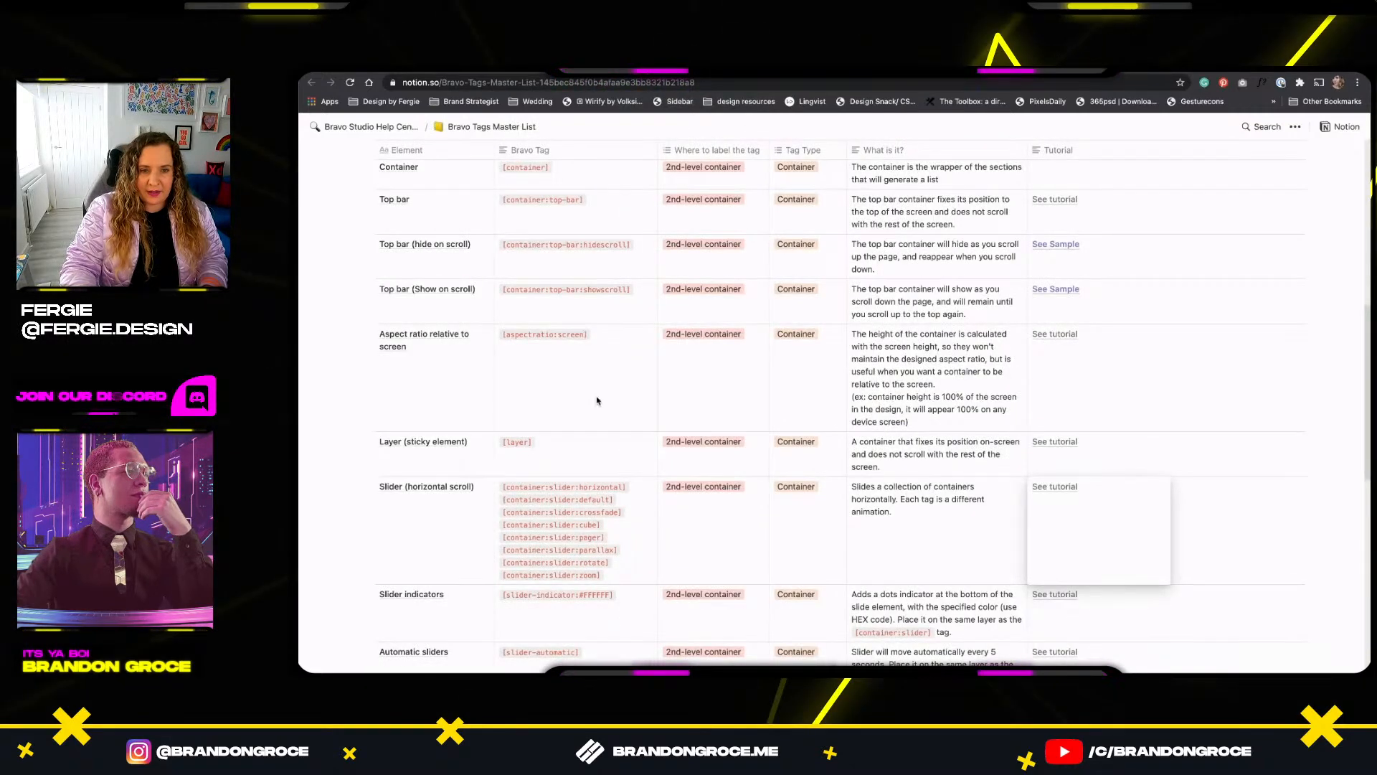
pyautogui.click(1319, 493)
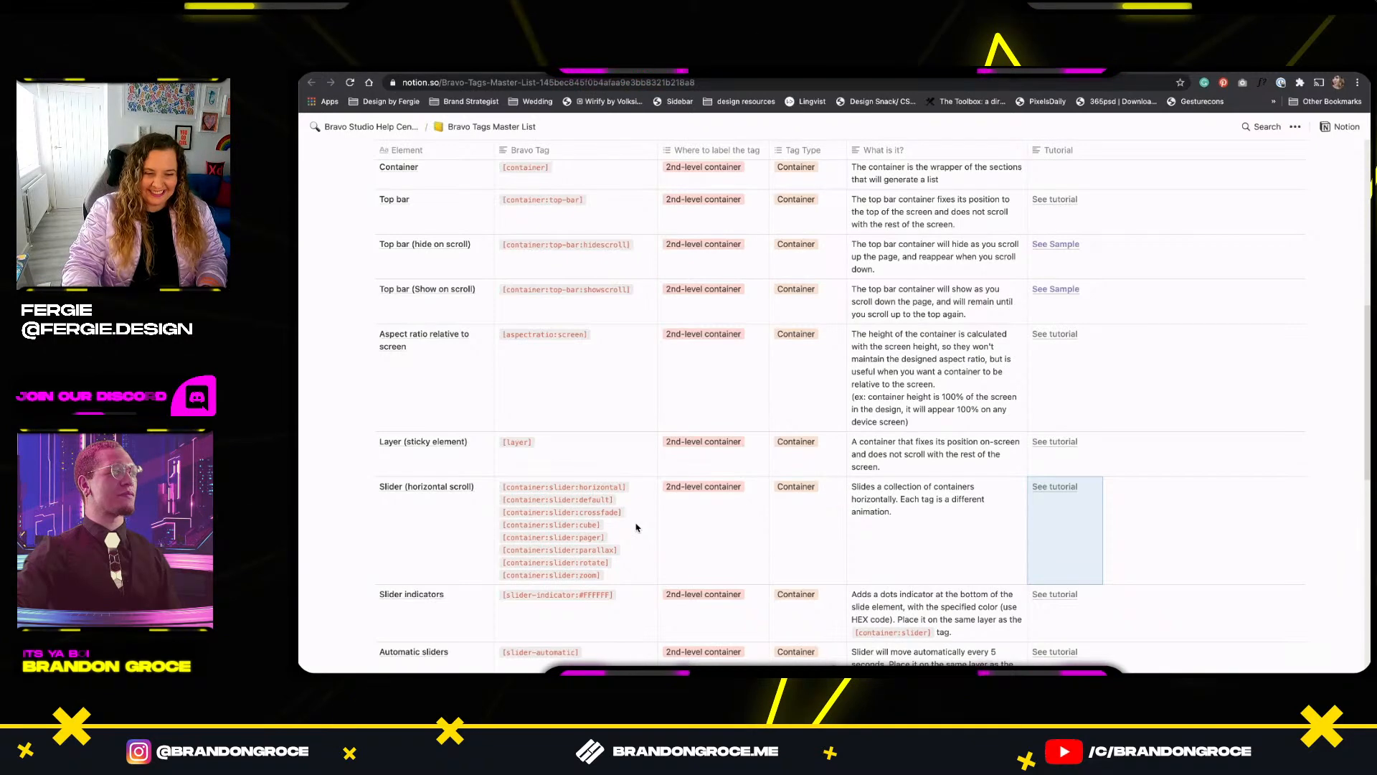
pyautogui.scroll(-2, 635, 505)
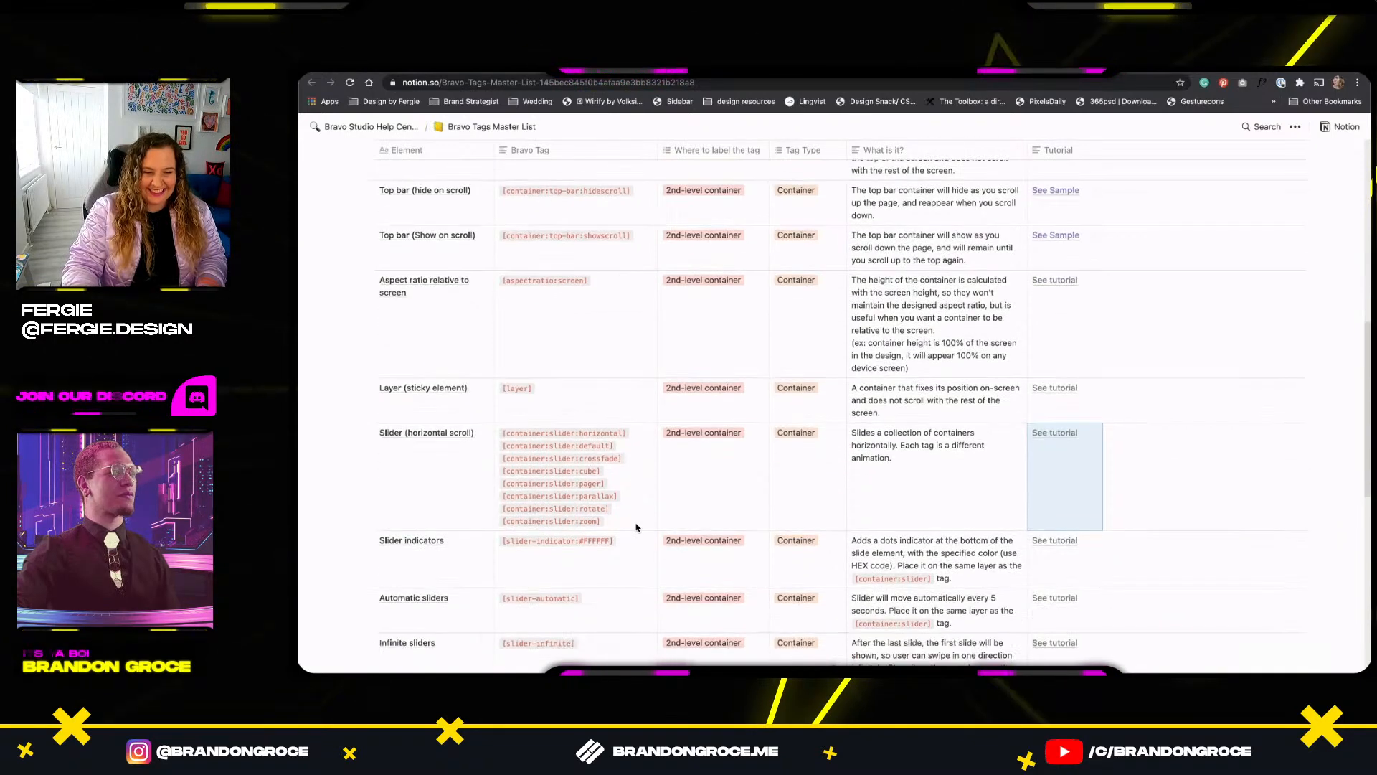
pyautogui.click(504, 435)
pyautogui.moveTo(504, 433); pyautogui.dragTo(561, 430)
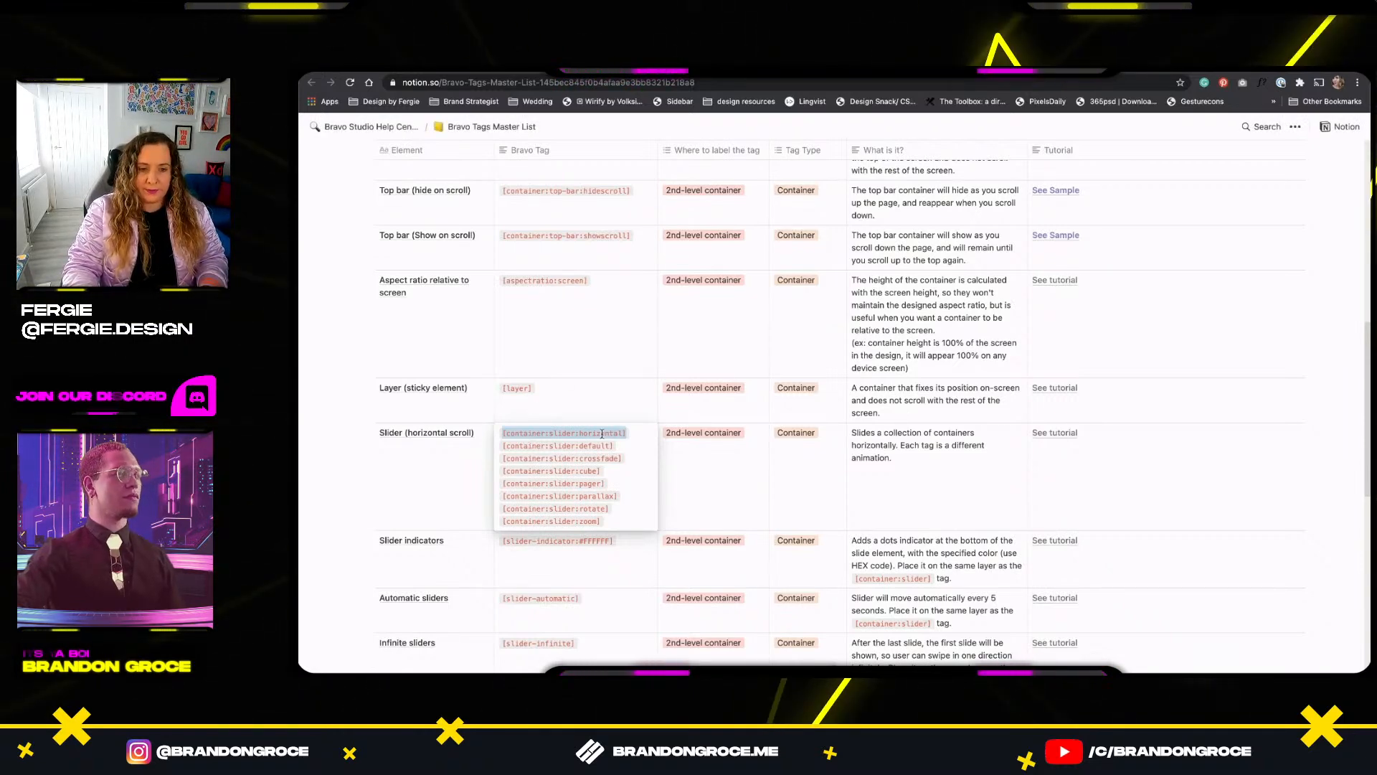
# Switch to Adobe XD and rename the group holding the three slides as [container:slider:horizontal].
pyautogui.press('super+Tab')
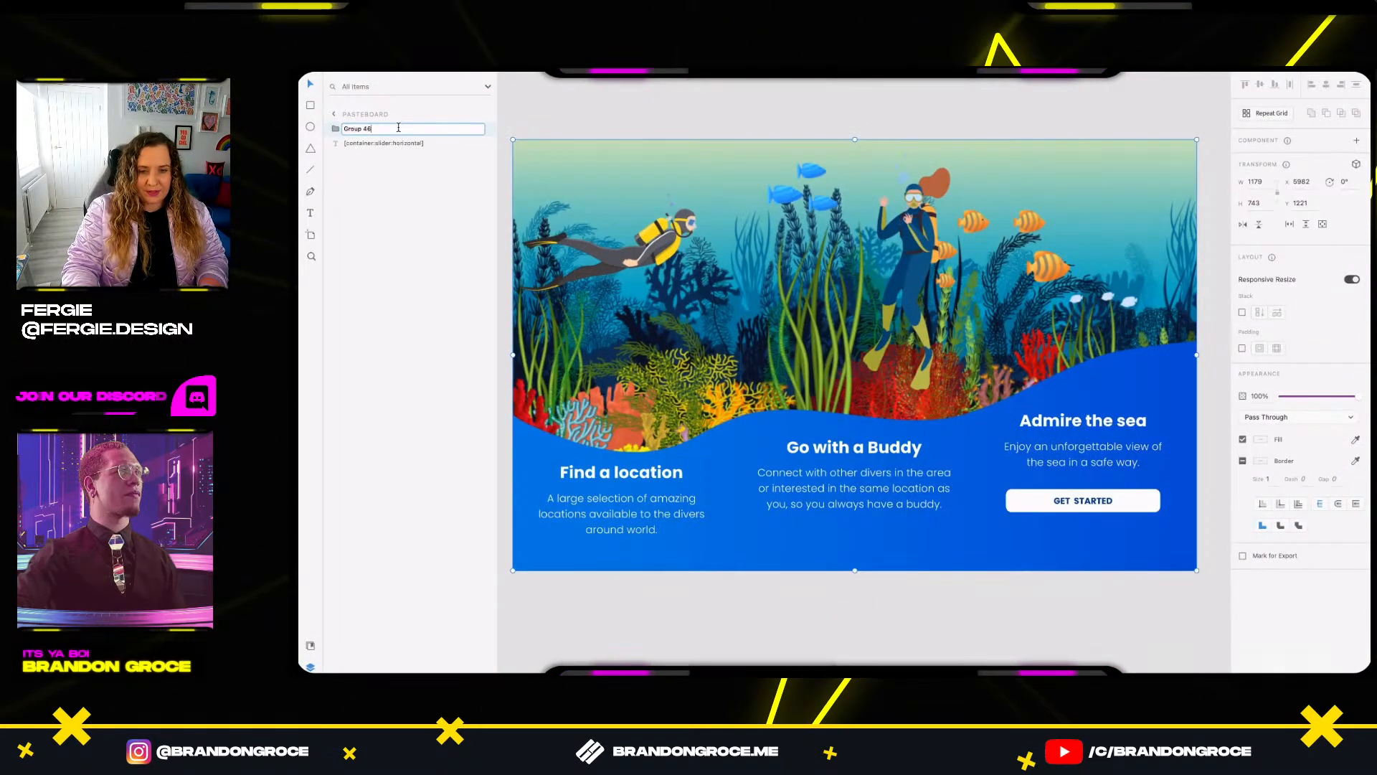
pyautogui.write('[container:slider:horizontal]')
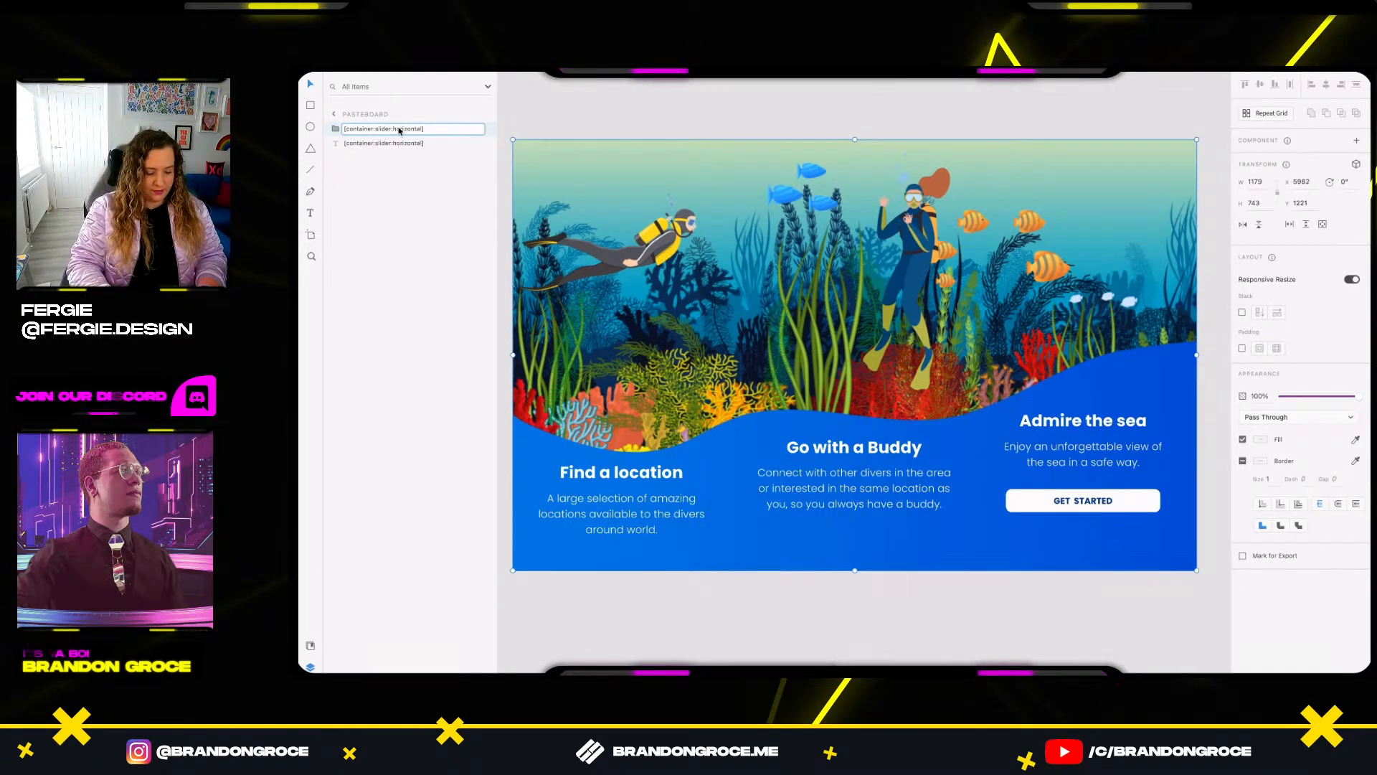
pyautogui.press('Return')
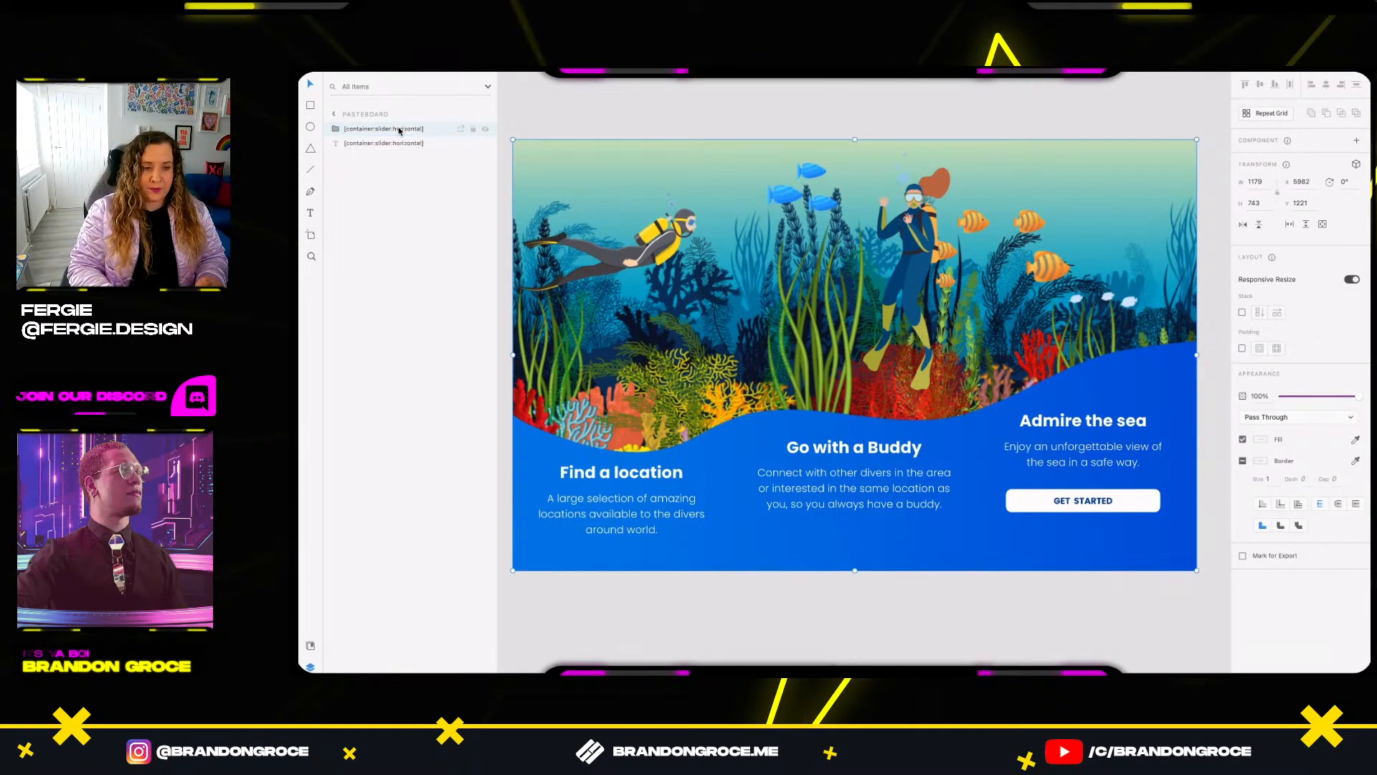
# Switch back to the tags list in the browser, leave the slider tag cell and expand the Menus section.
pyautogui.press('super+Tab')
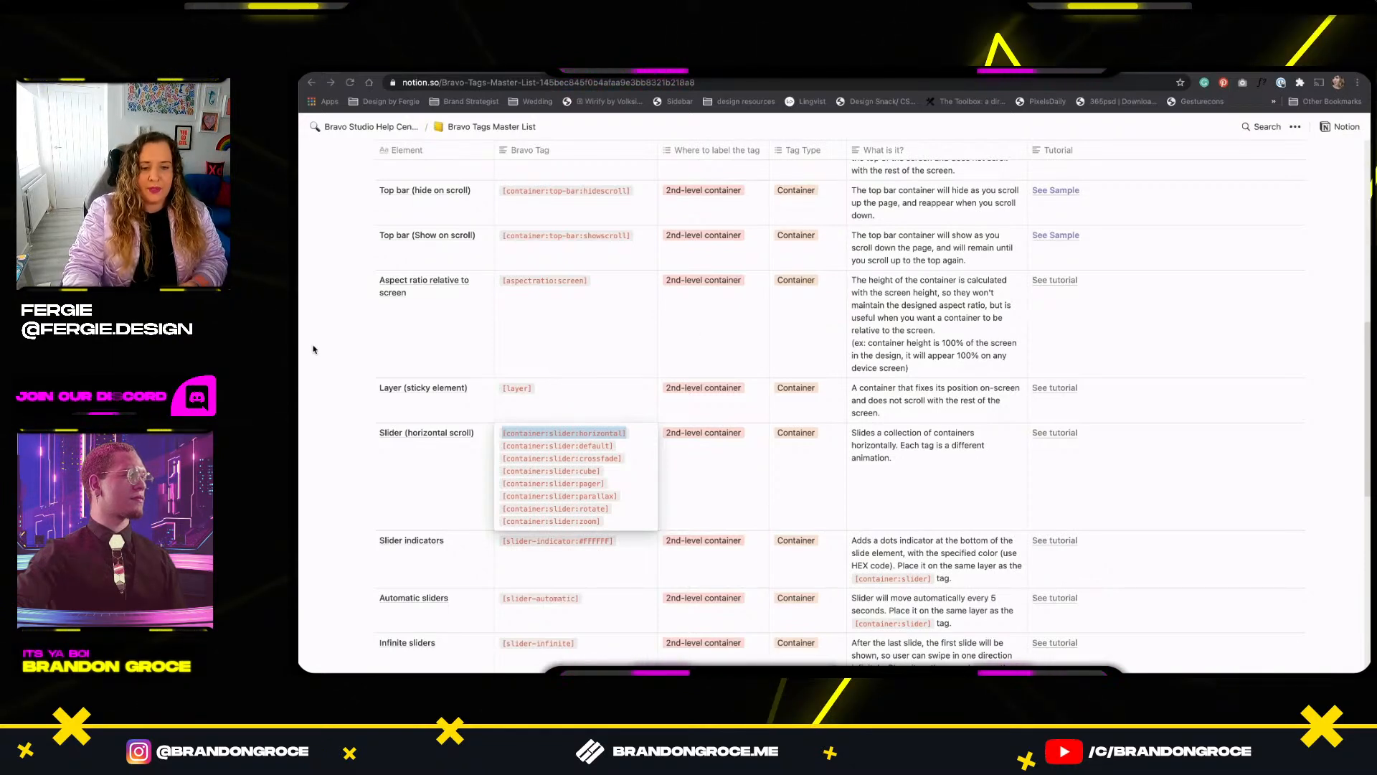
pyautogui.press('Escape')
pyautogui.scroll(5, 338, 371)
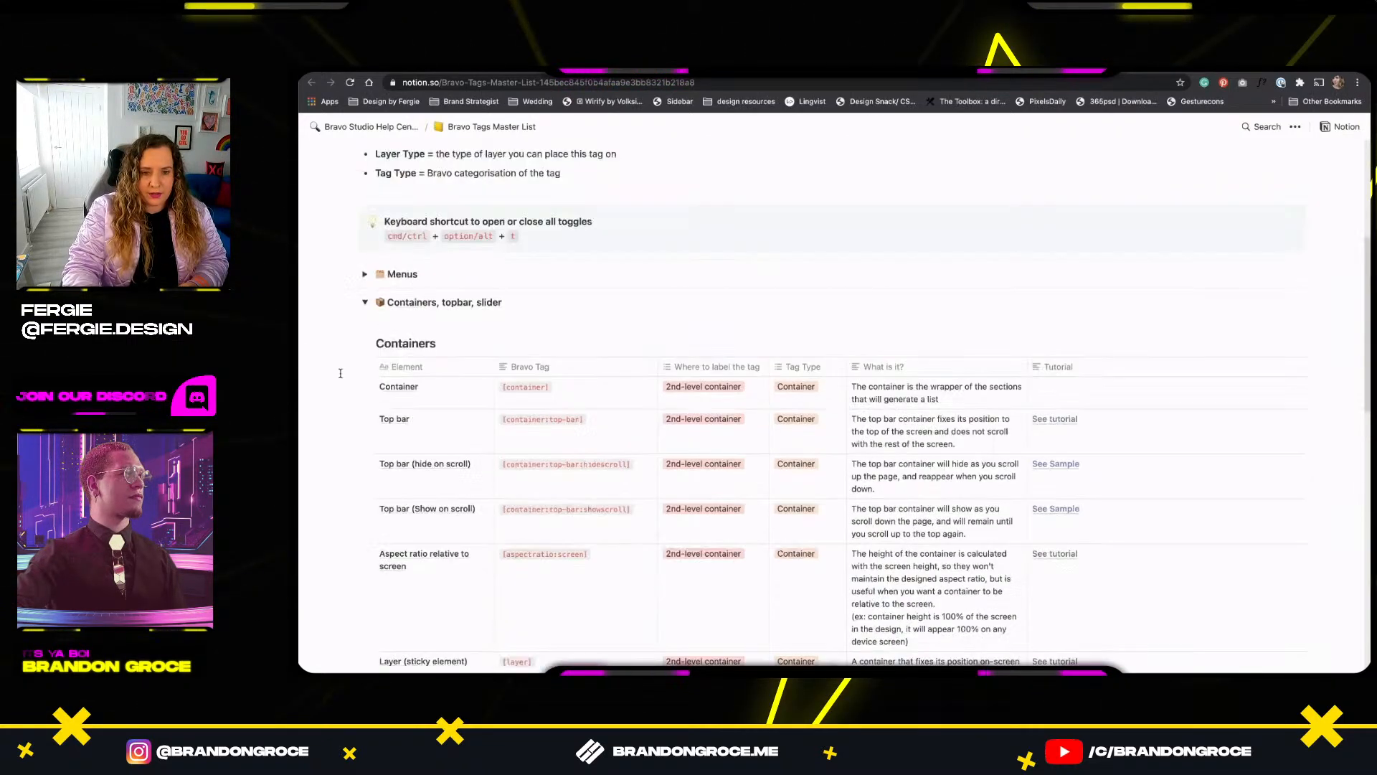
pyautogui.click(364, 290)
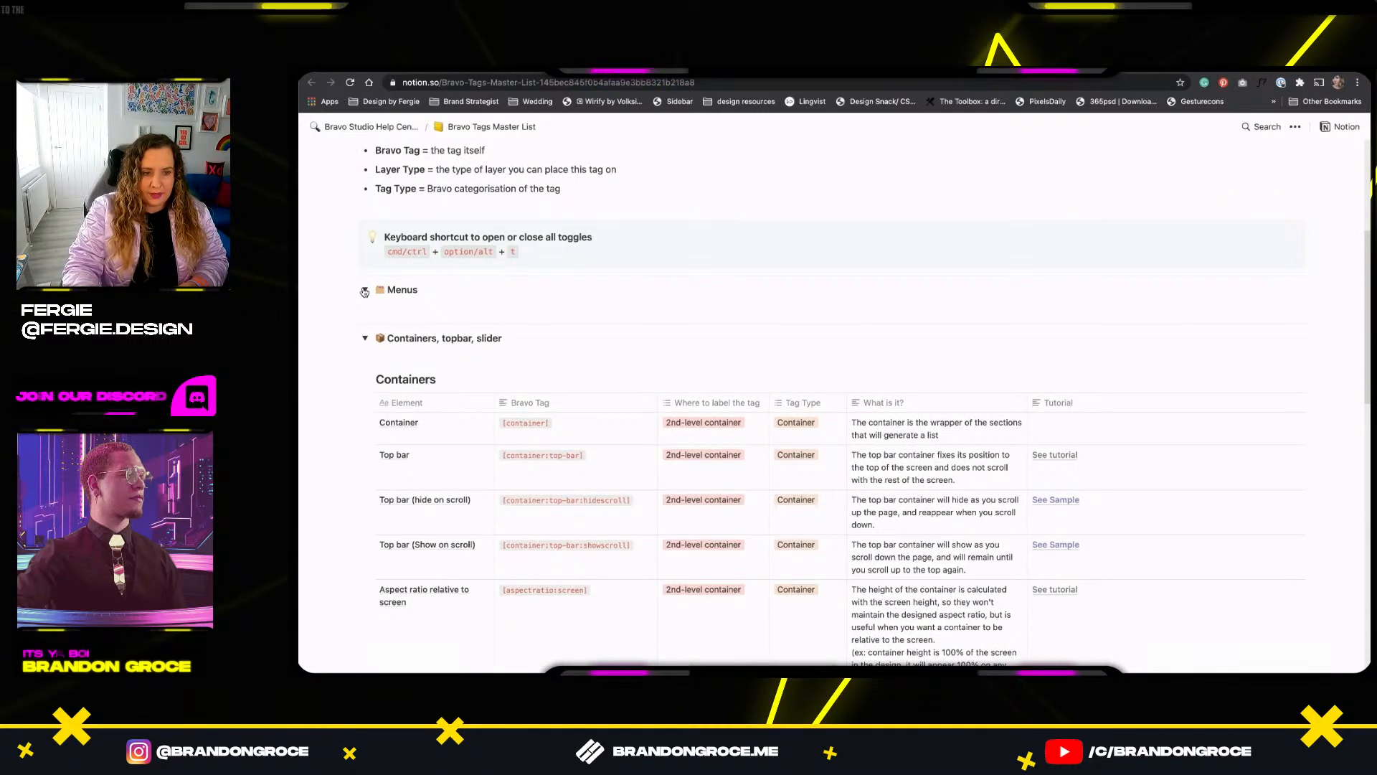
# Switch to Adobe XD and place the [container:slider:horizontal] group on the Onboarding intro [nomenu] – 2 artboard at X 0, Y 0.
pyautogui.scroll(-1, 606, 394)
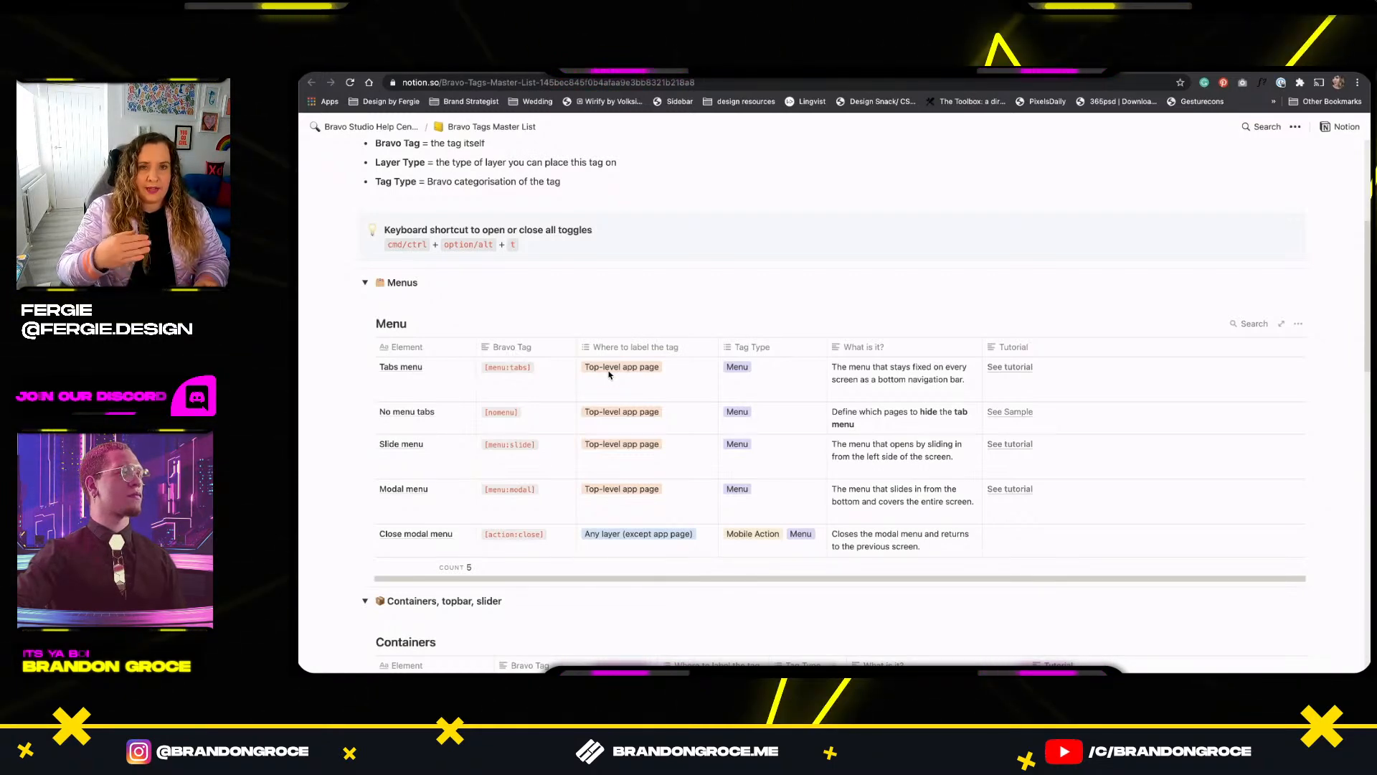
pyautogui.press('super+Tab')
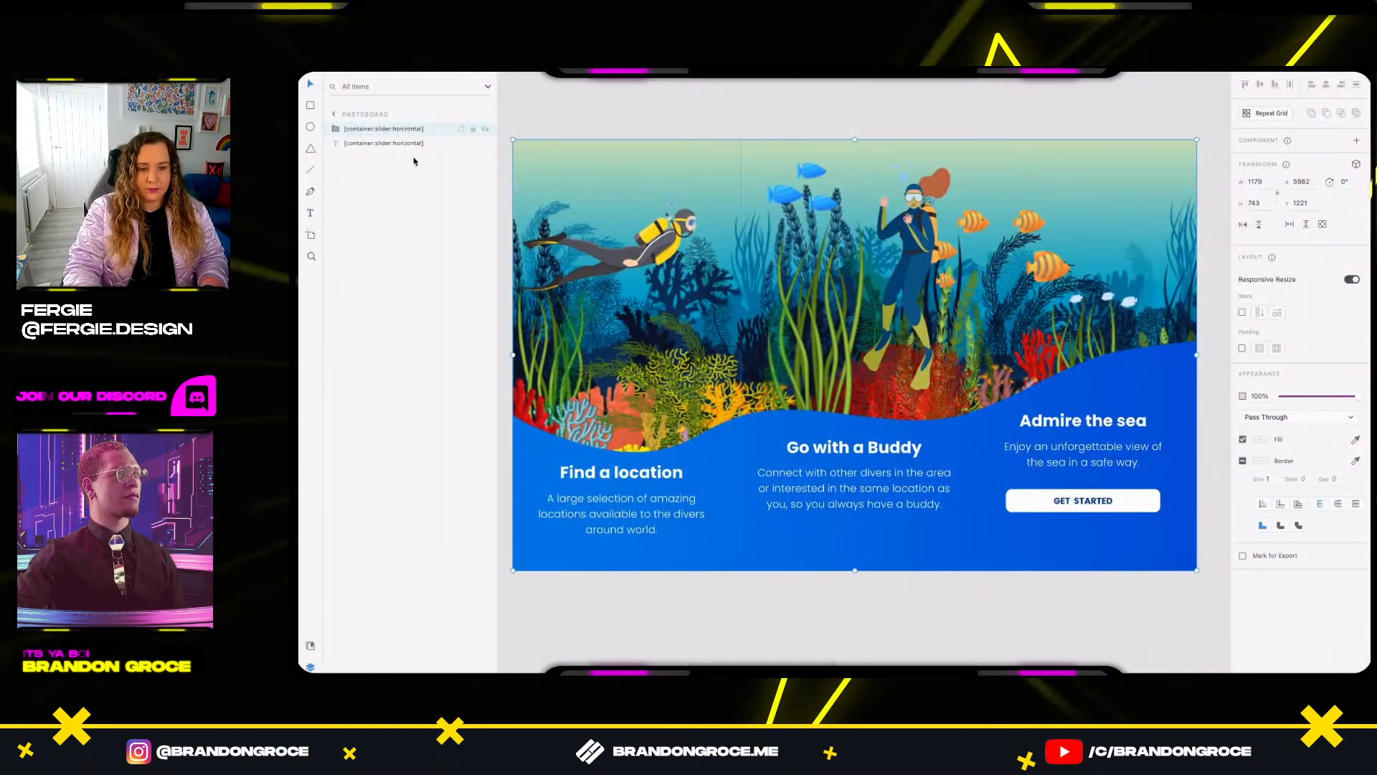
pyautogui.click(655, 120)
pyautogui.scroll(-2, 632, 280)
pyautogui.scroll(-2, 720, 295)
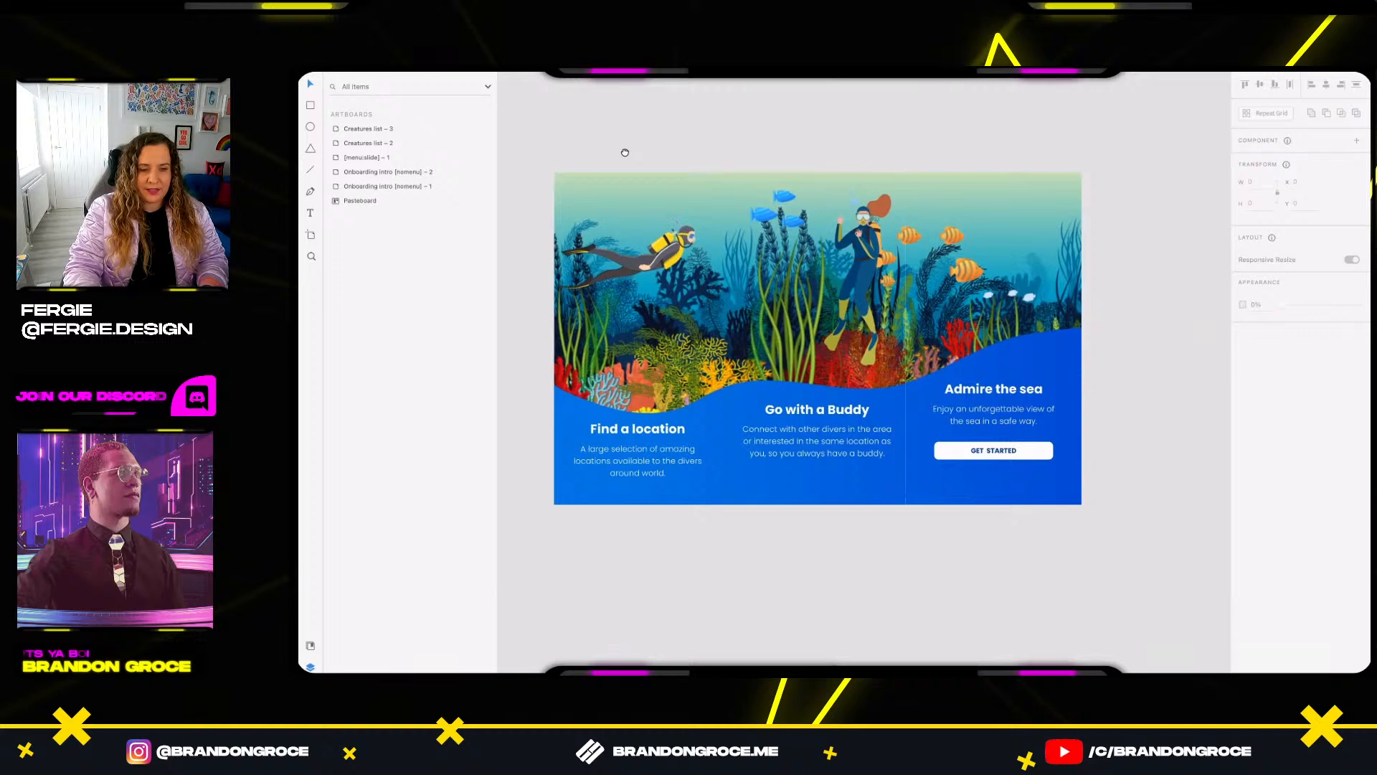
pyautogui.moveTo(542, 167); pyautogui.dragTo(846, 181)
pyautogui.moveTo(931, 232); pyautogui.dragTo(637, 232)
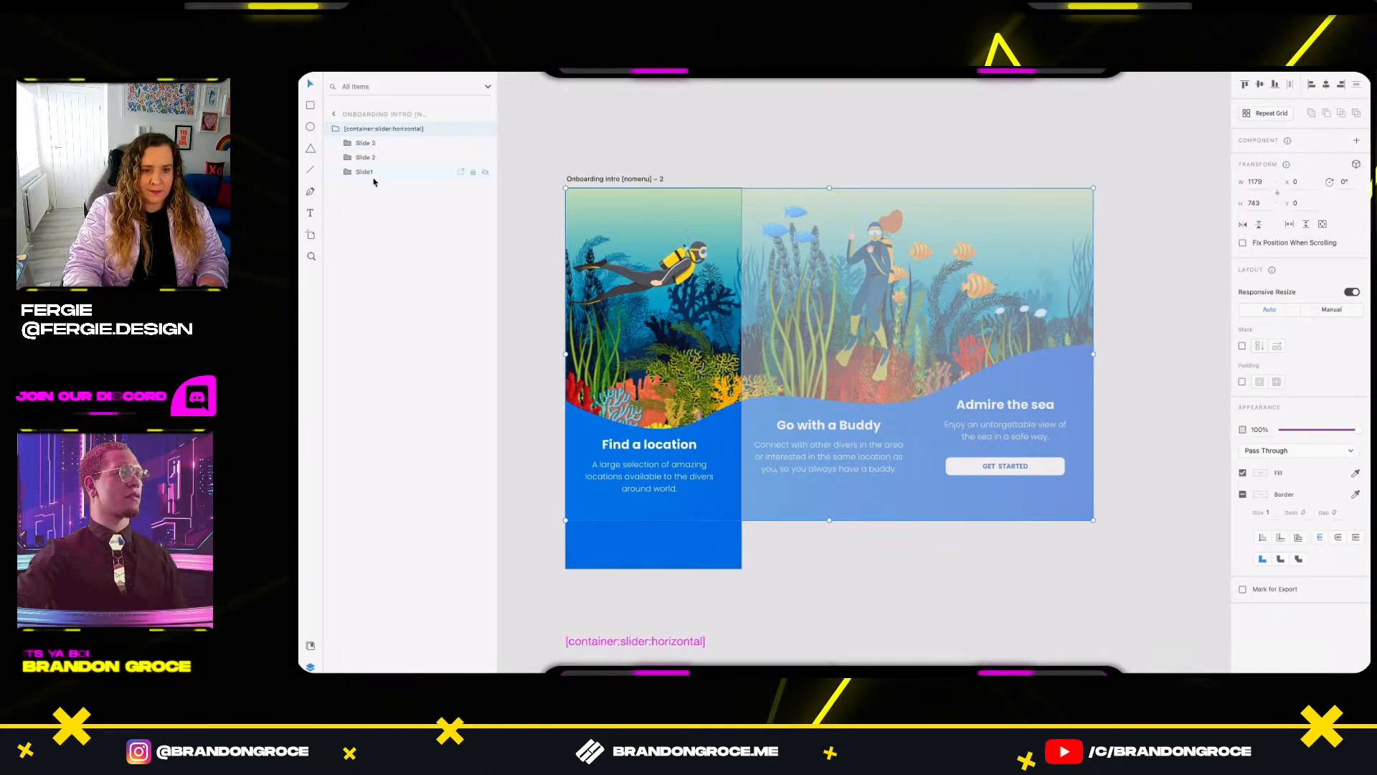
pyautogui.click(380, 145)
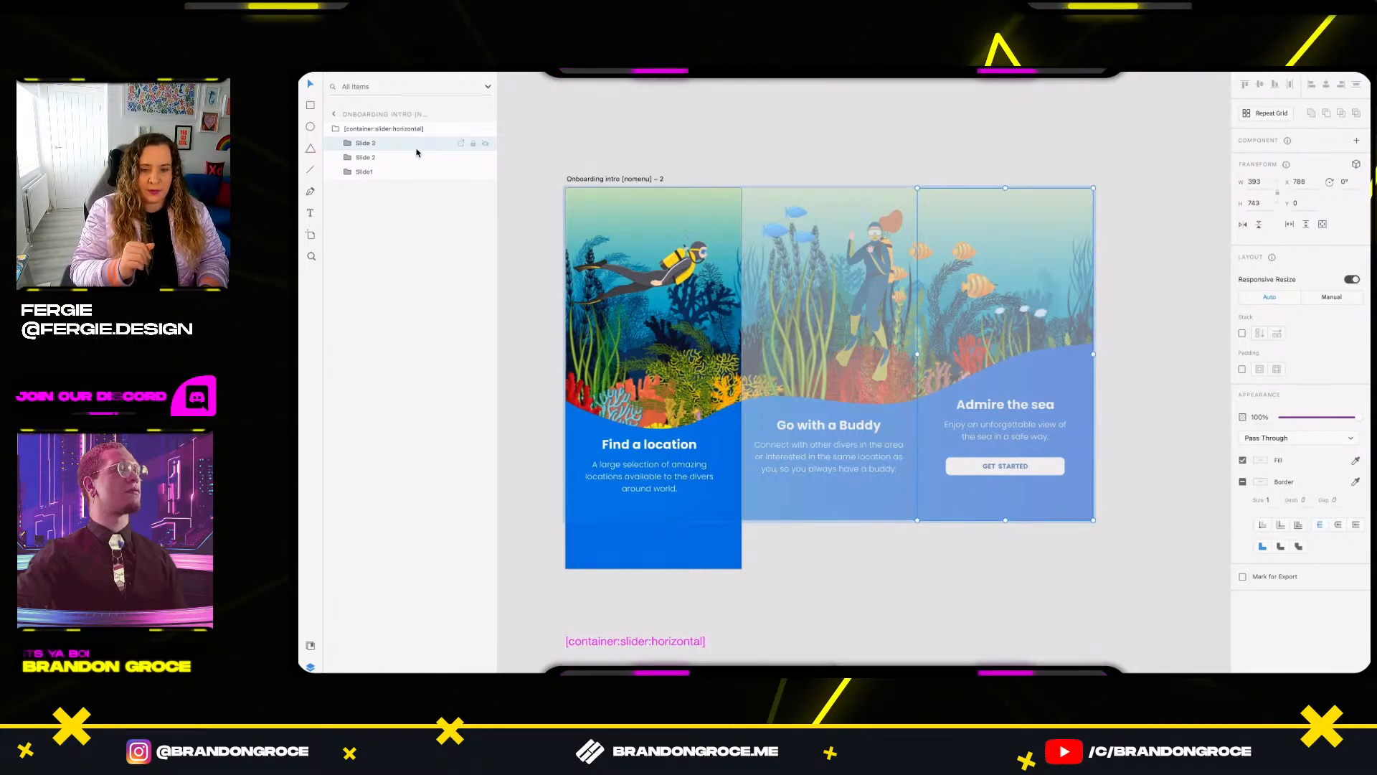
pyautogui.click(572, 149)
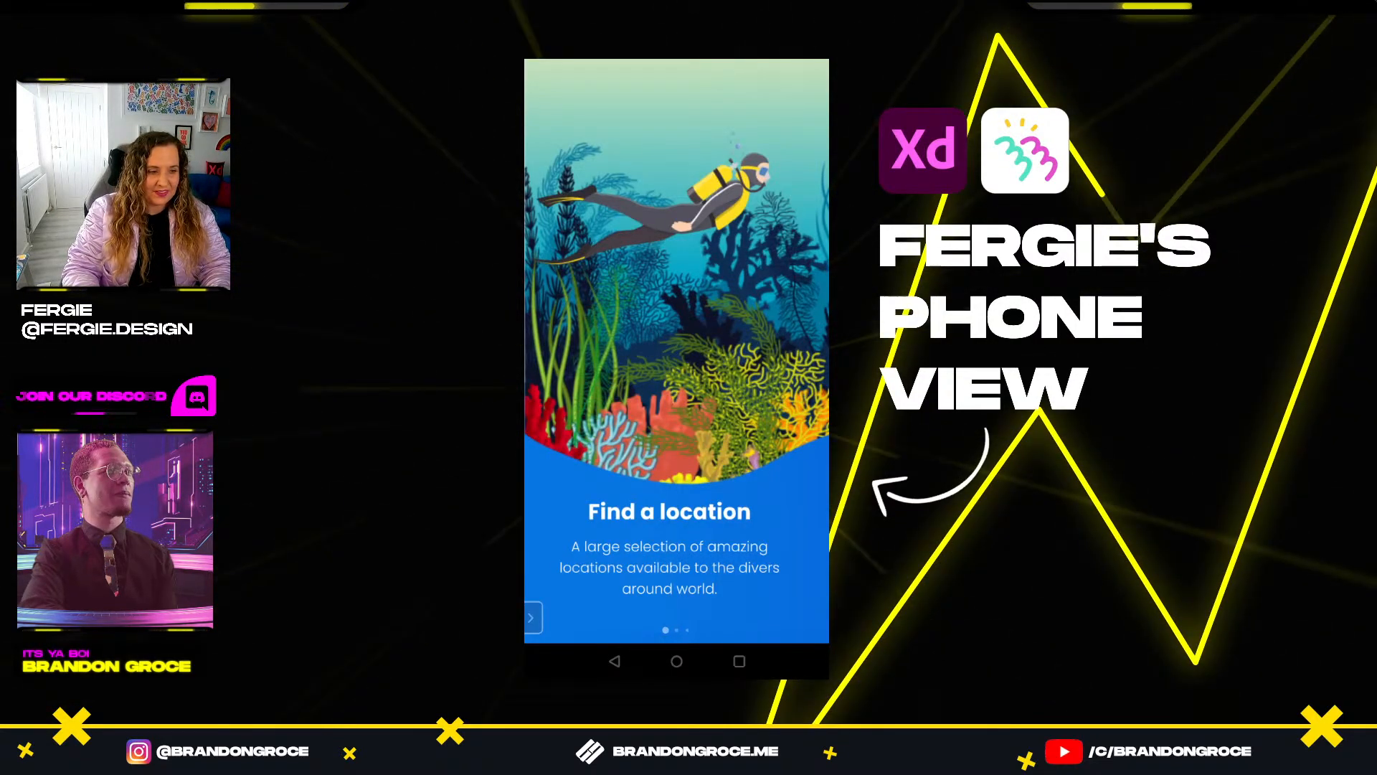
# Page forward through the onboarding slides in the phone preview, starting from Find a location.
pyautogui.moveTo(753, 359); pyautogui.dragTo(602, 358)
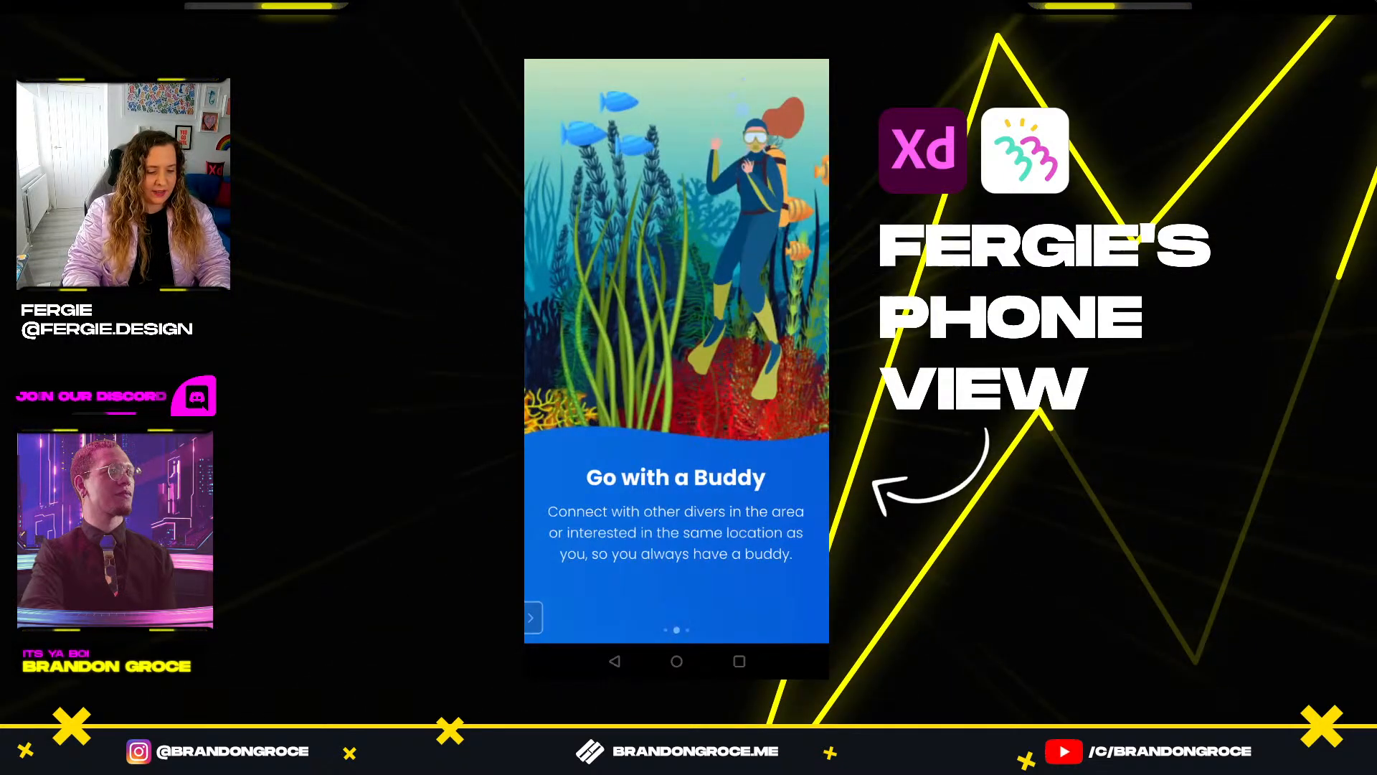
pyautogui.moveTo(753, 358); pyautogui.dragTo(602, 359)
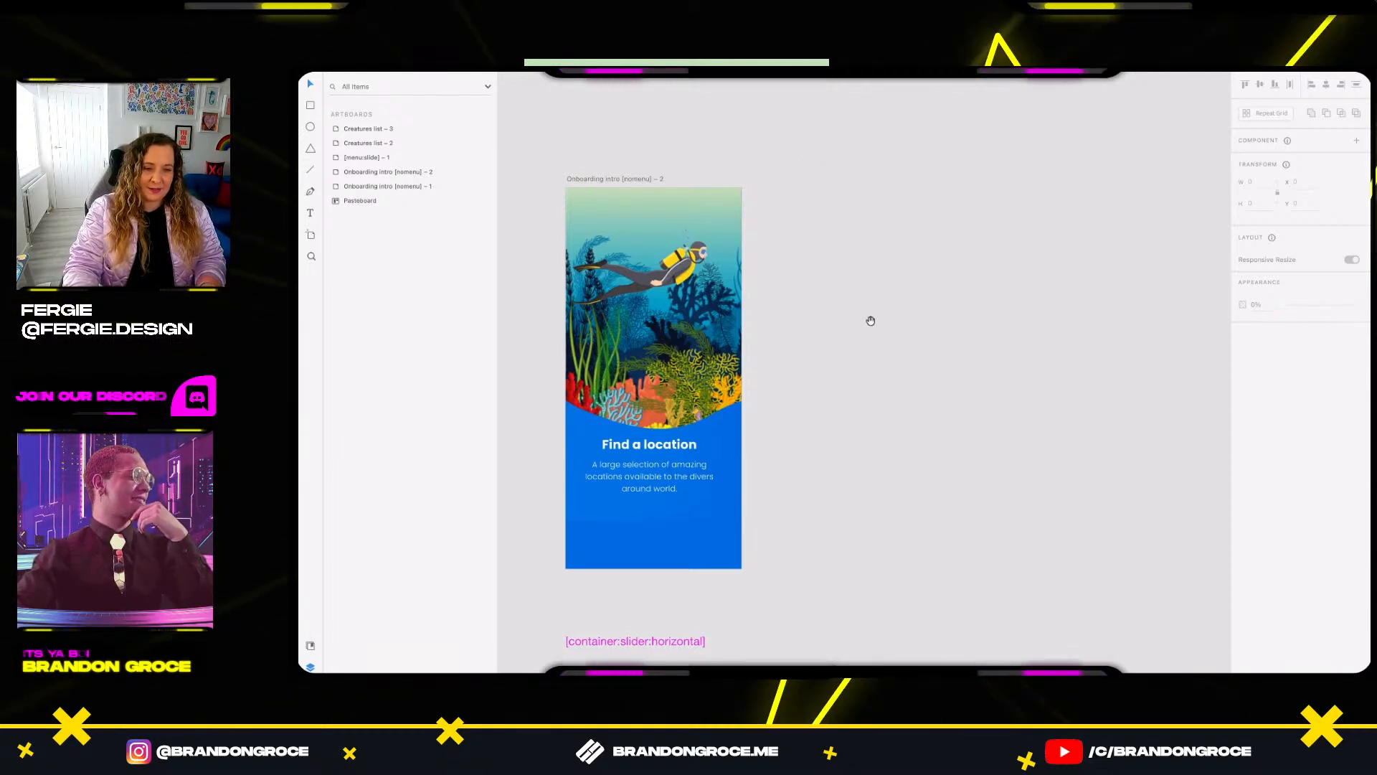
# Create a new Bravo project named GC Dive Club from the XD file with the Bravo Studio plugin.
pyautogui.moveTo(871, 321); pyautogui.dragTo(883, 286)
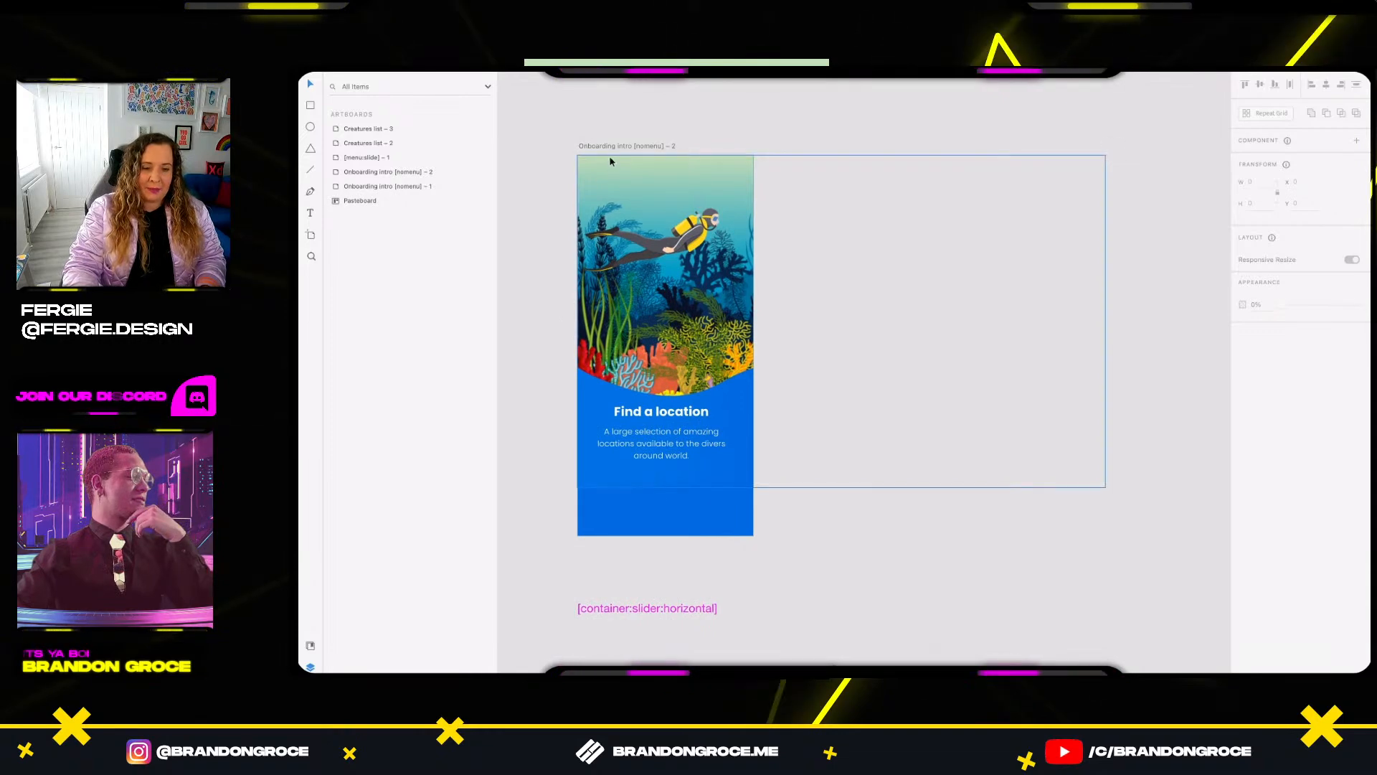
pyautogui.click(656, 147)
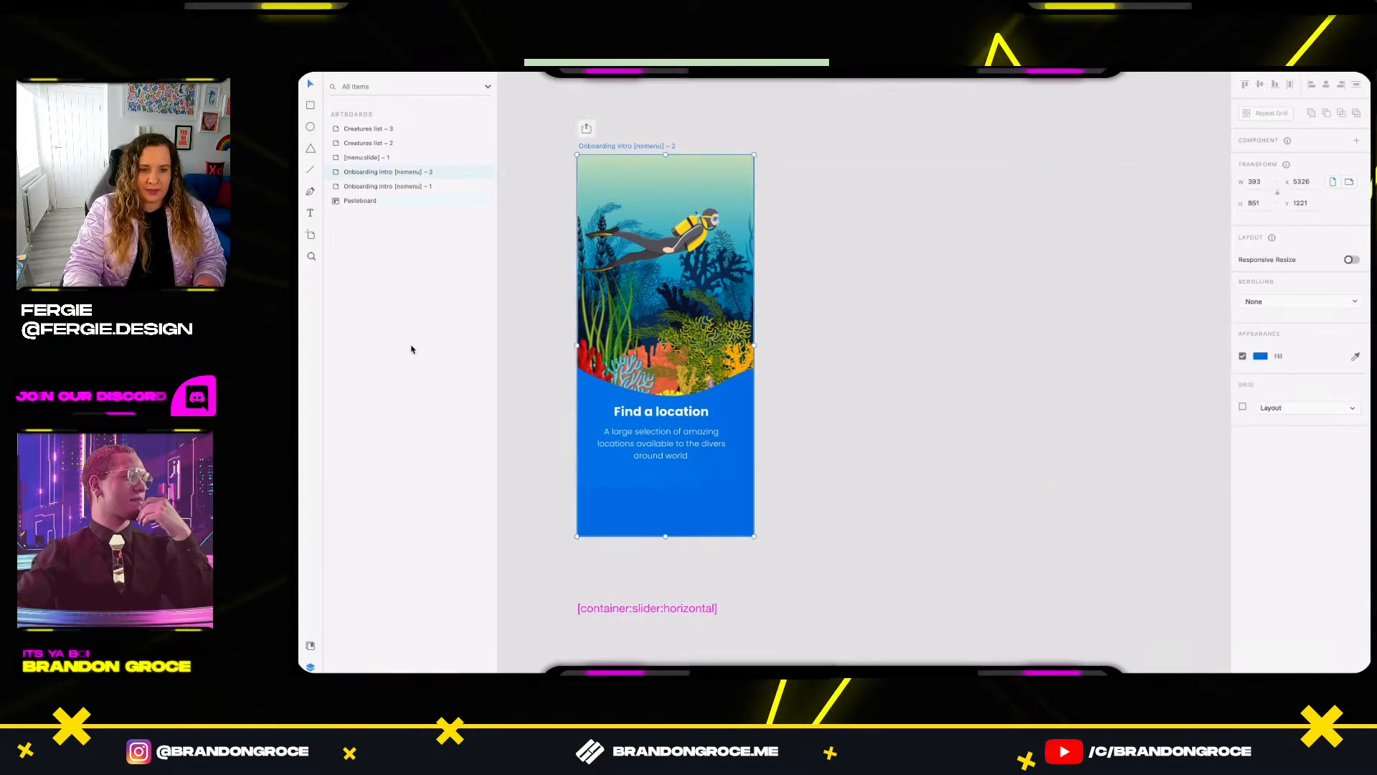
pyautogui.click(311, 689)
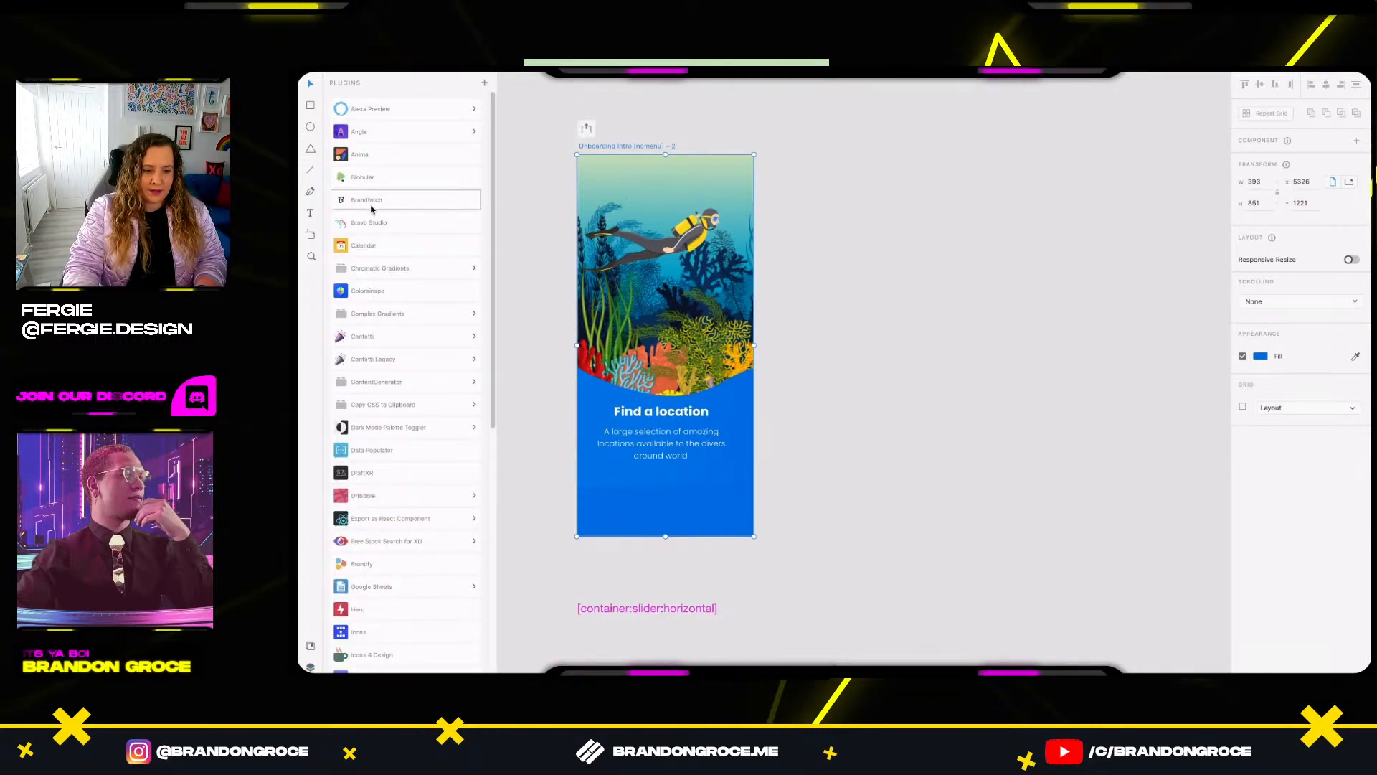
pyautogui.click(370, 225)
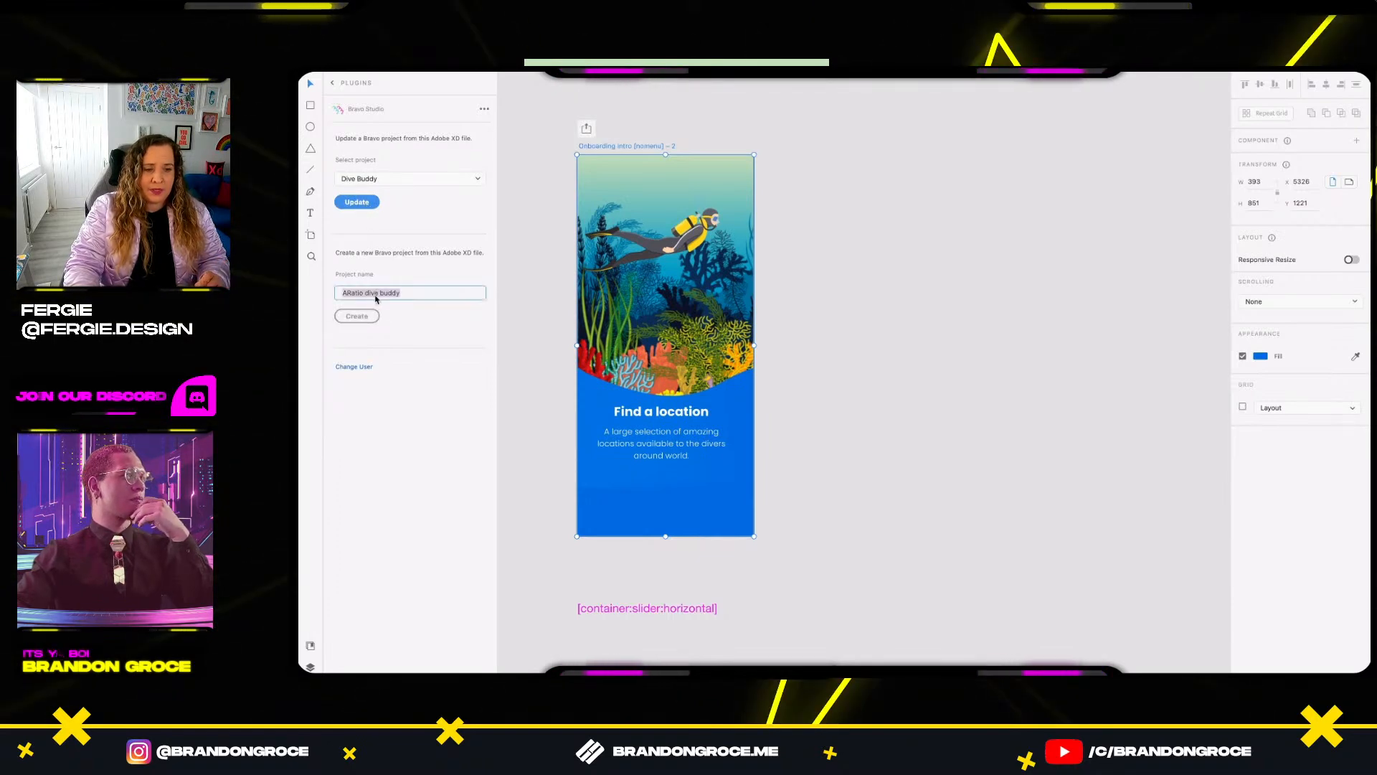
pyautogui.hotkey('ctrl', 'a')
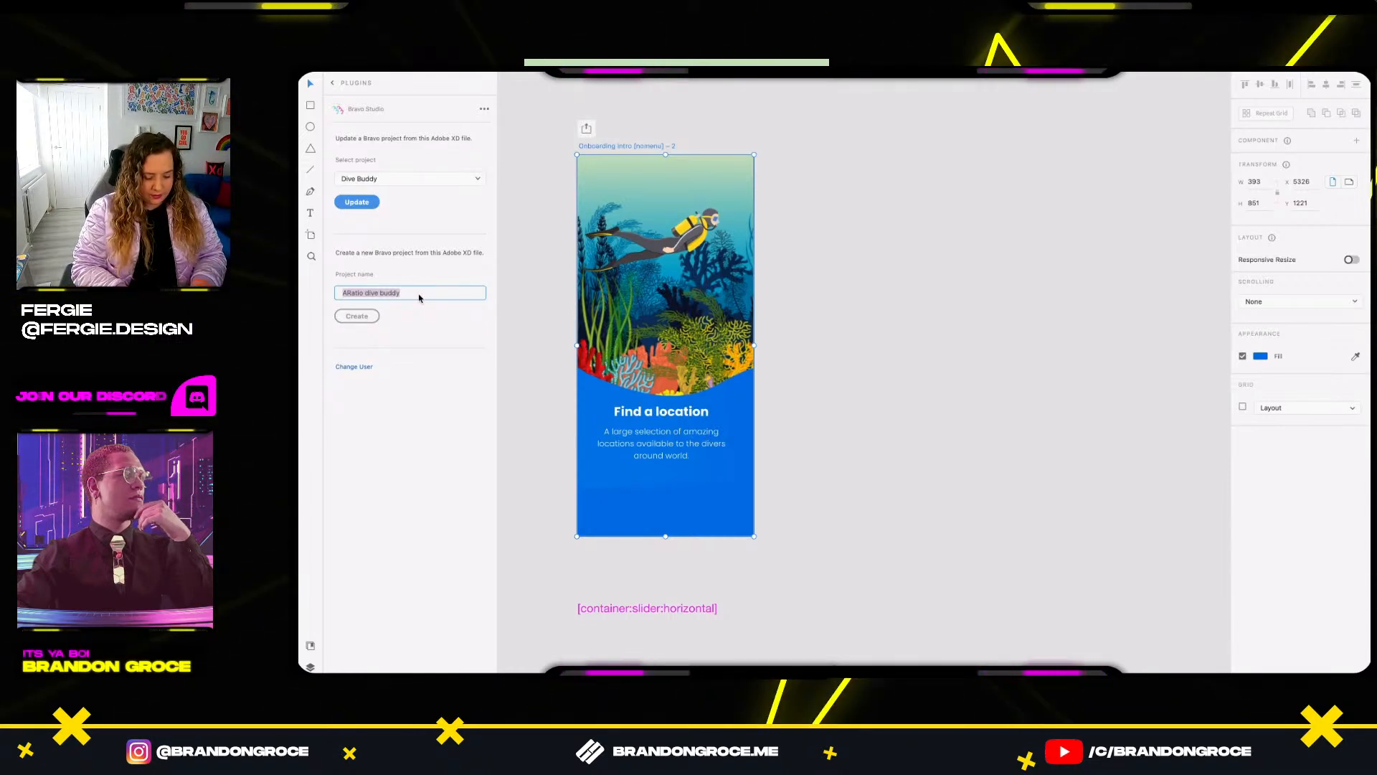
pyautogui.write('GC D')
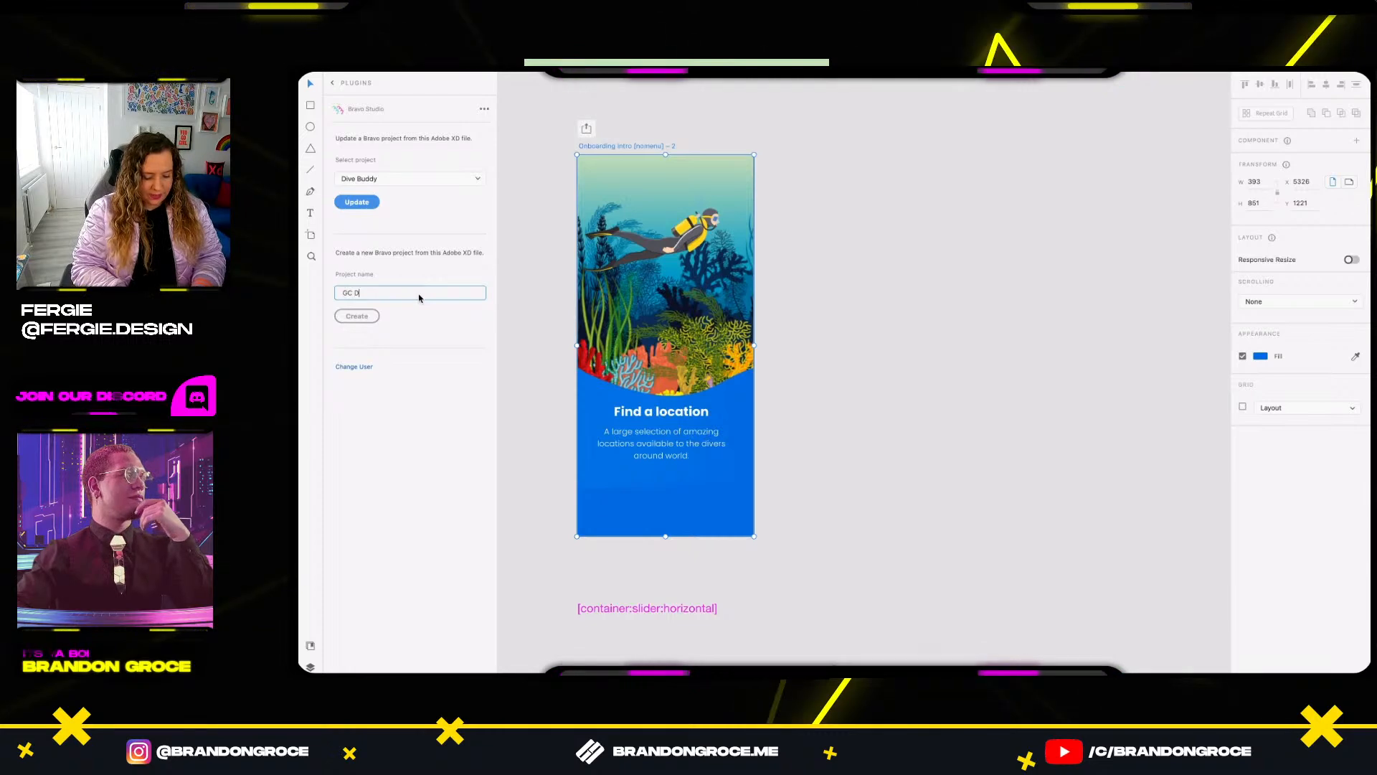
pyautogui.write('ive Club')
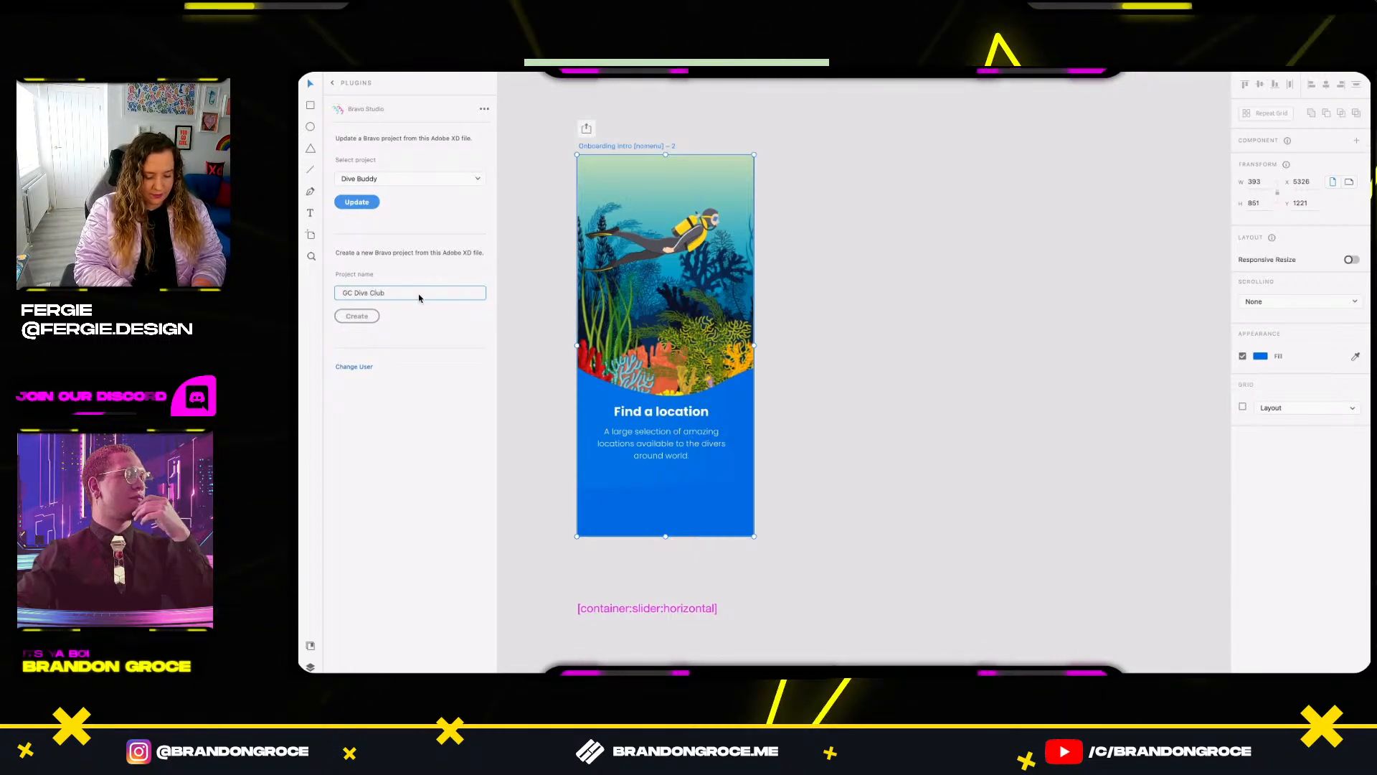
pyautogui.click(357, 317)
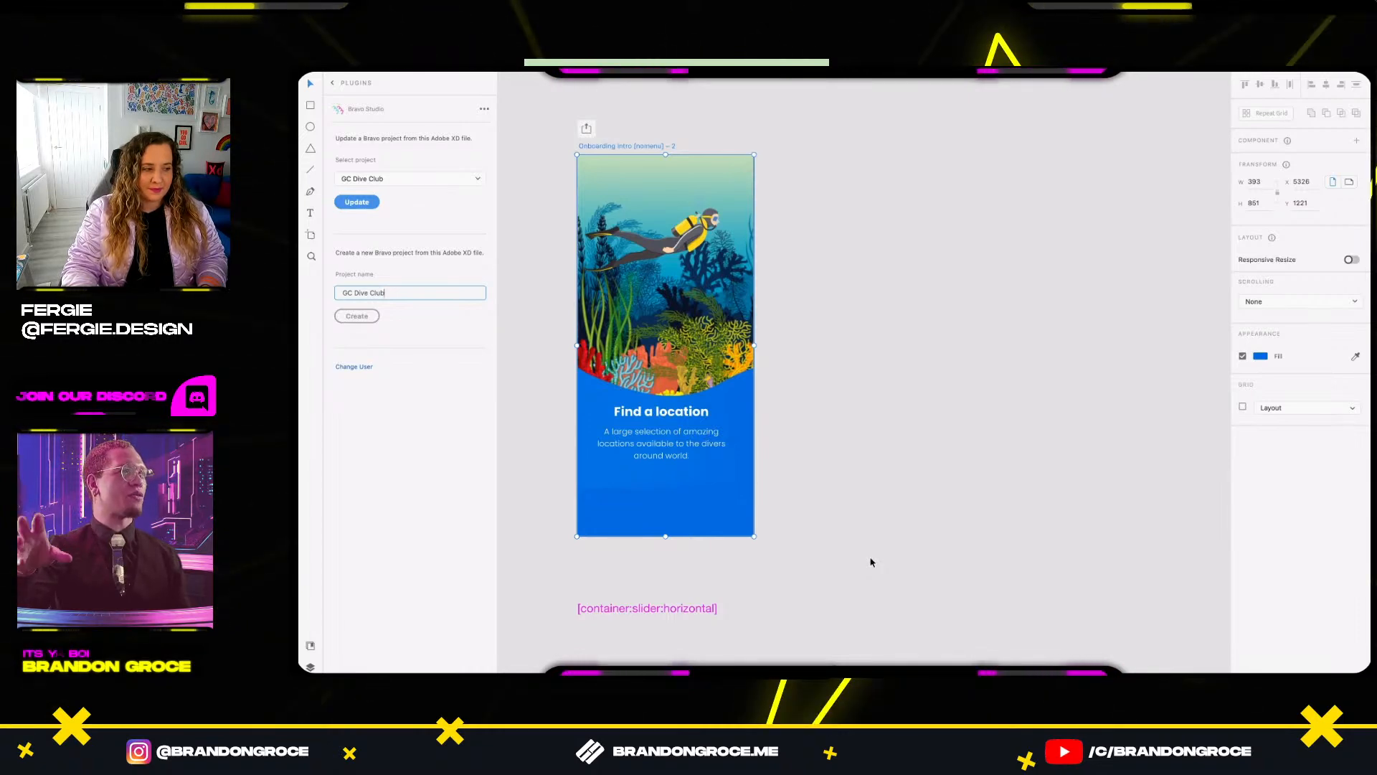
pyautogui.click(872, 562)
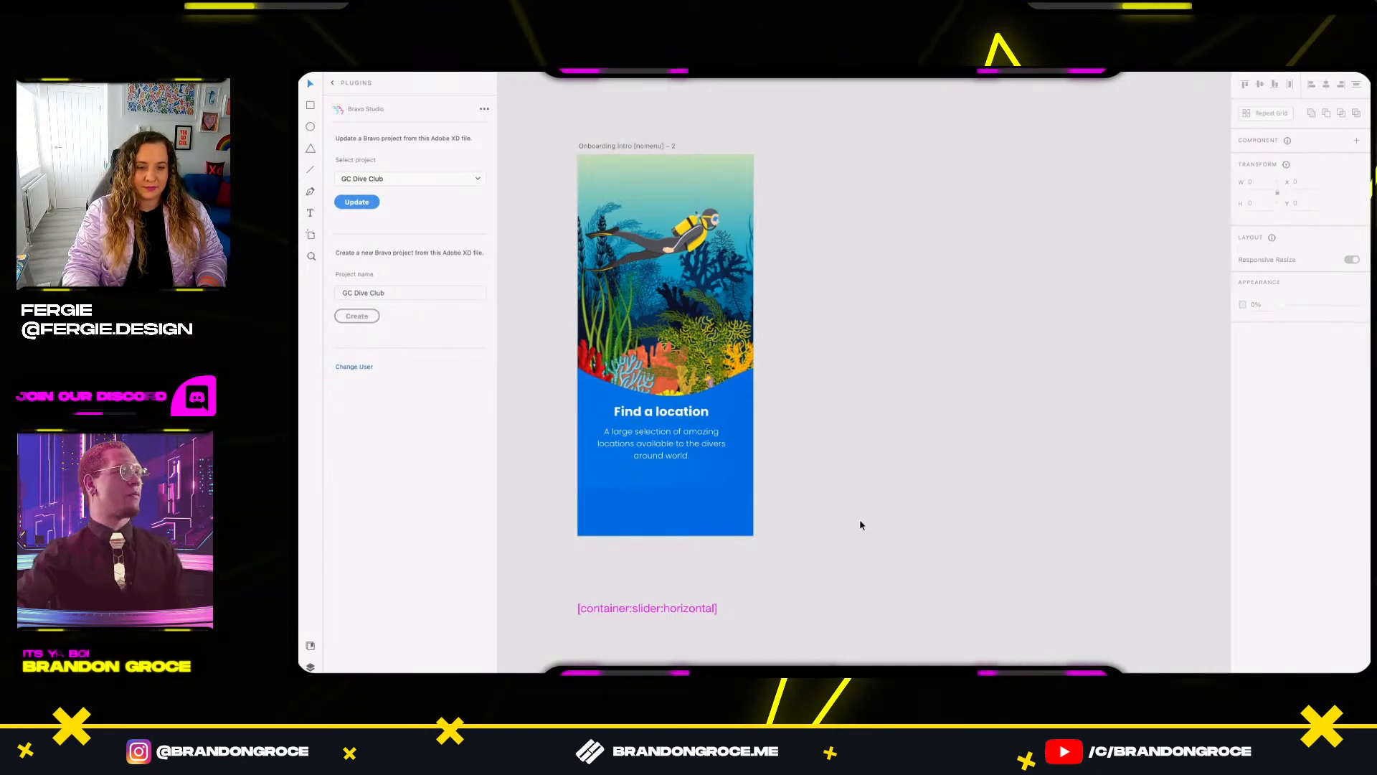
# Switch to the Bravo dashboard in Chrome, open the UX Bookclub project and look over its screens.
pyautogui.press('super+Tab')
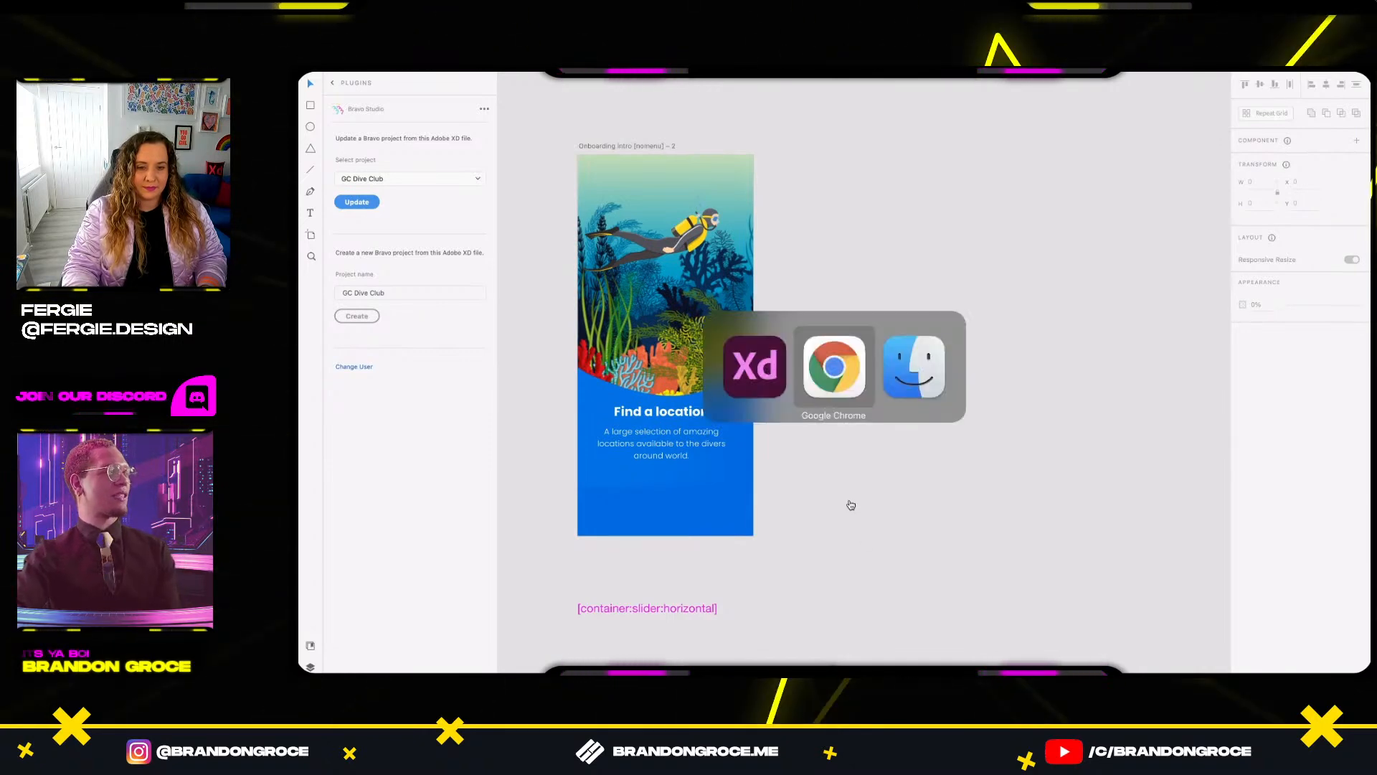
pyautogui.click(830, 379)
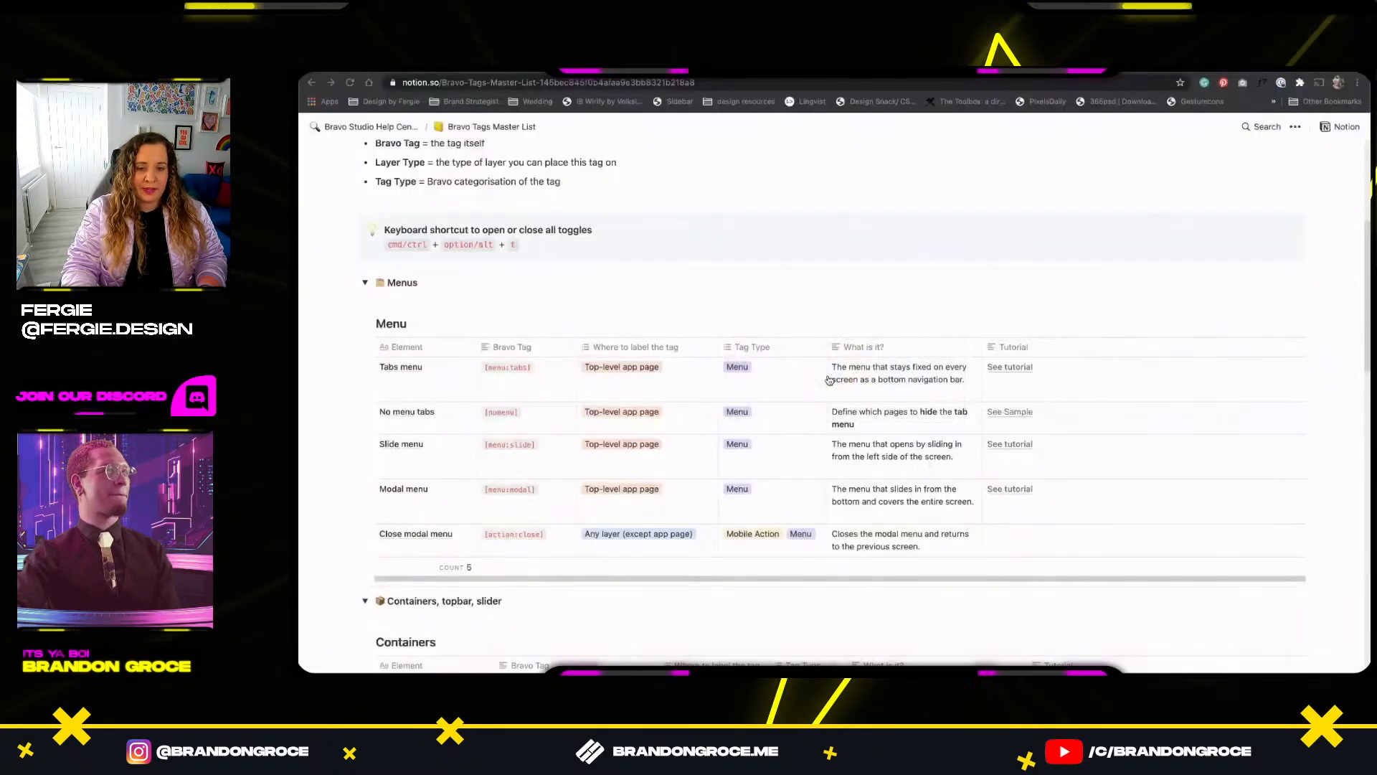
pyautogui.click(483, 72)
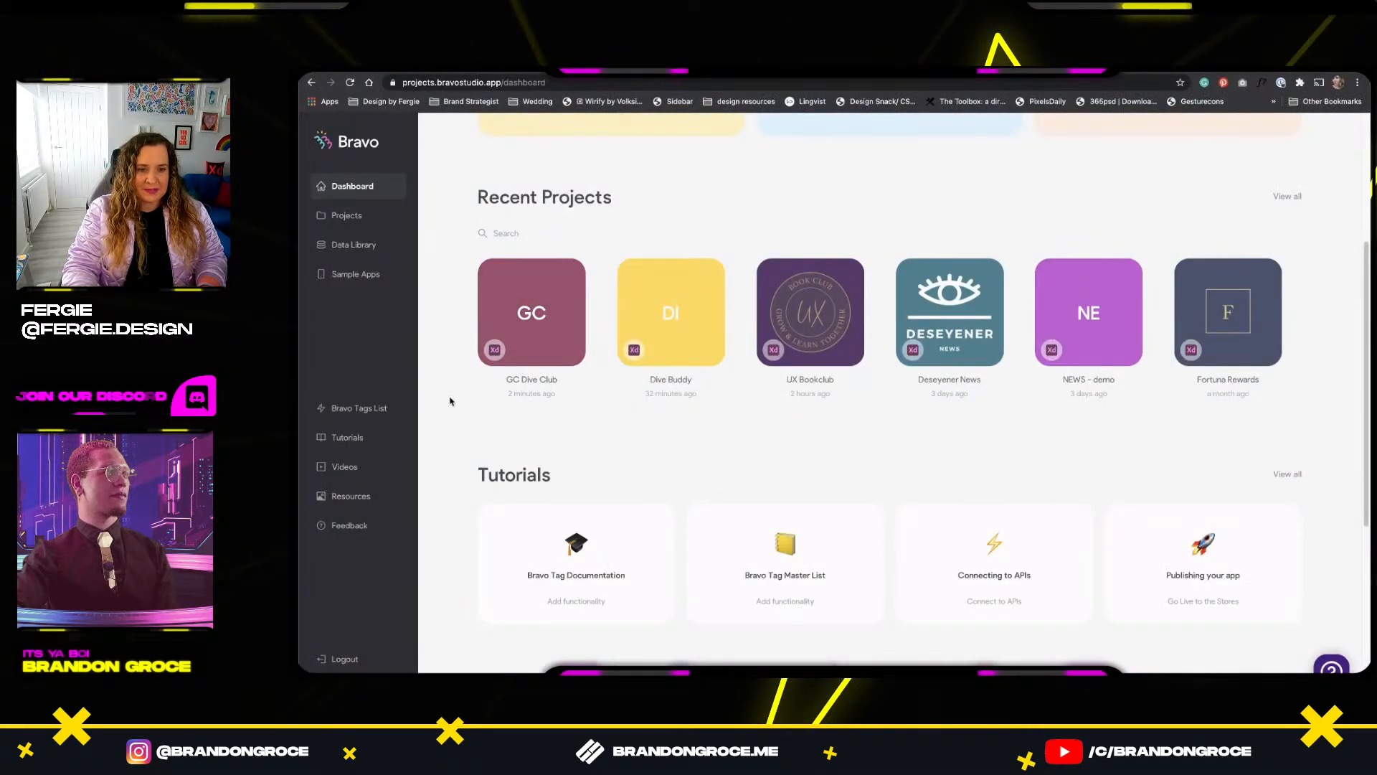
pyautogui.scroll(2, 450, 401)
pyautogui.scroll(3, 450, 401)
pyautogui.click(827, 523)
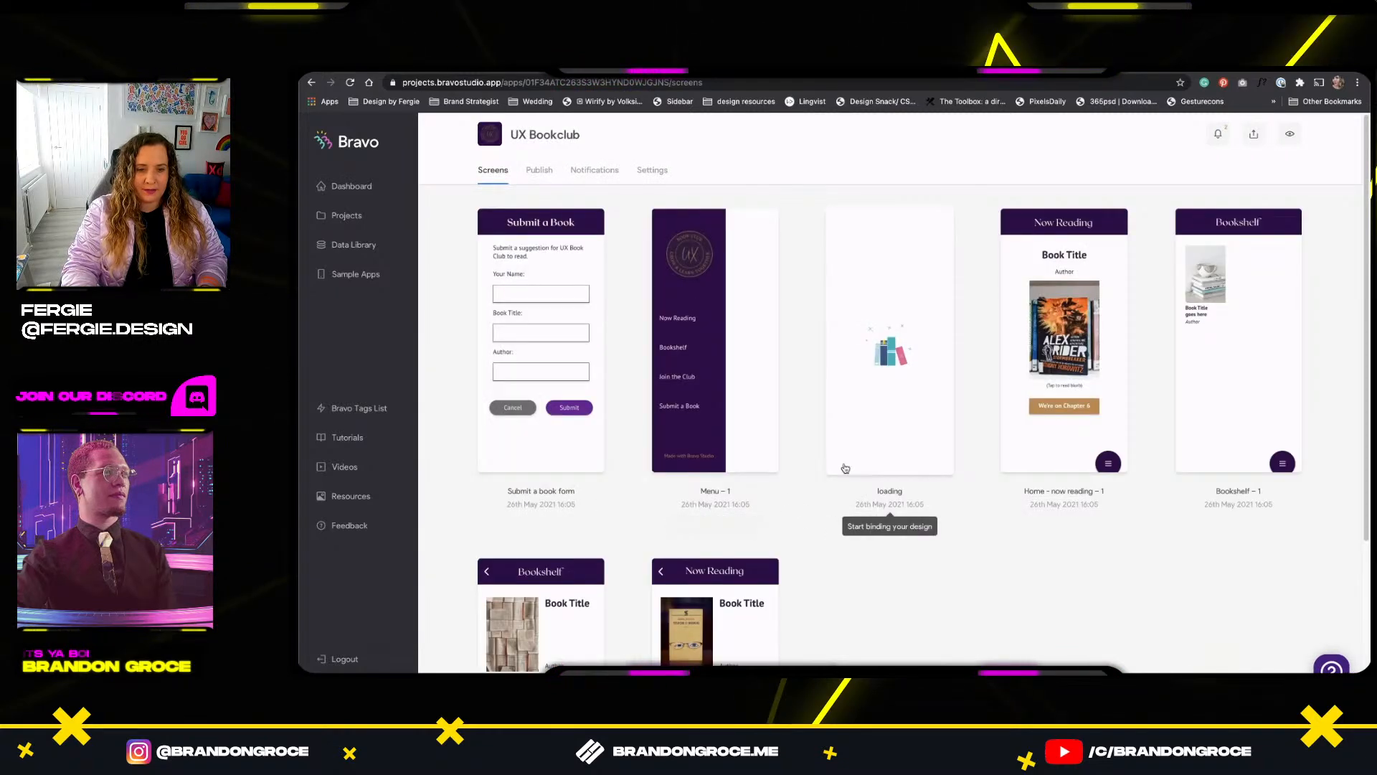
pyautogui.scroll(-1, 845, 468)
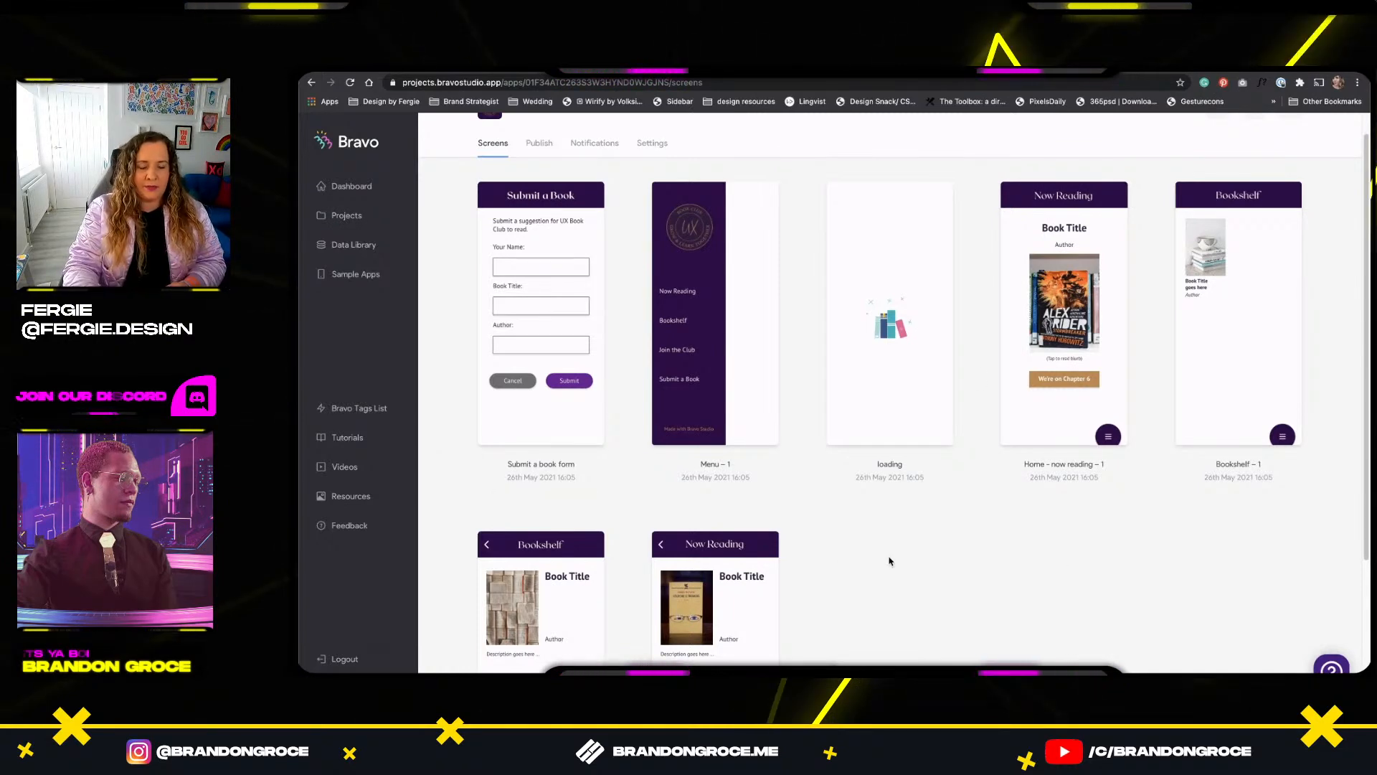
pyautogui.scroll(-1, 889, 561)
pyautogui.scroll(-3, 889, 561)
pyautogui.scroll(5, 890, 561)
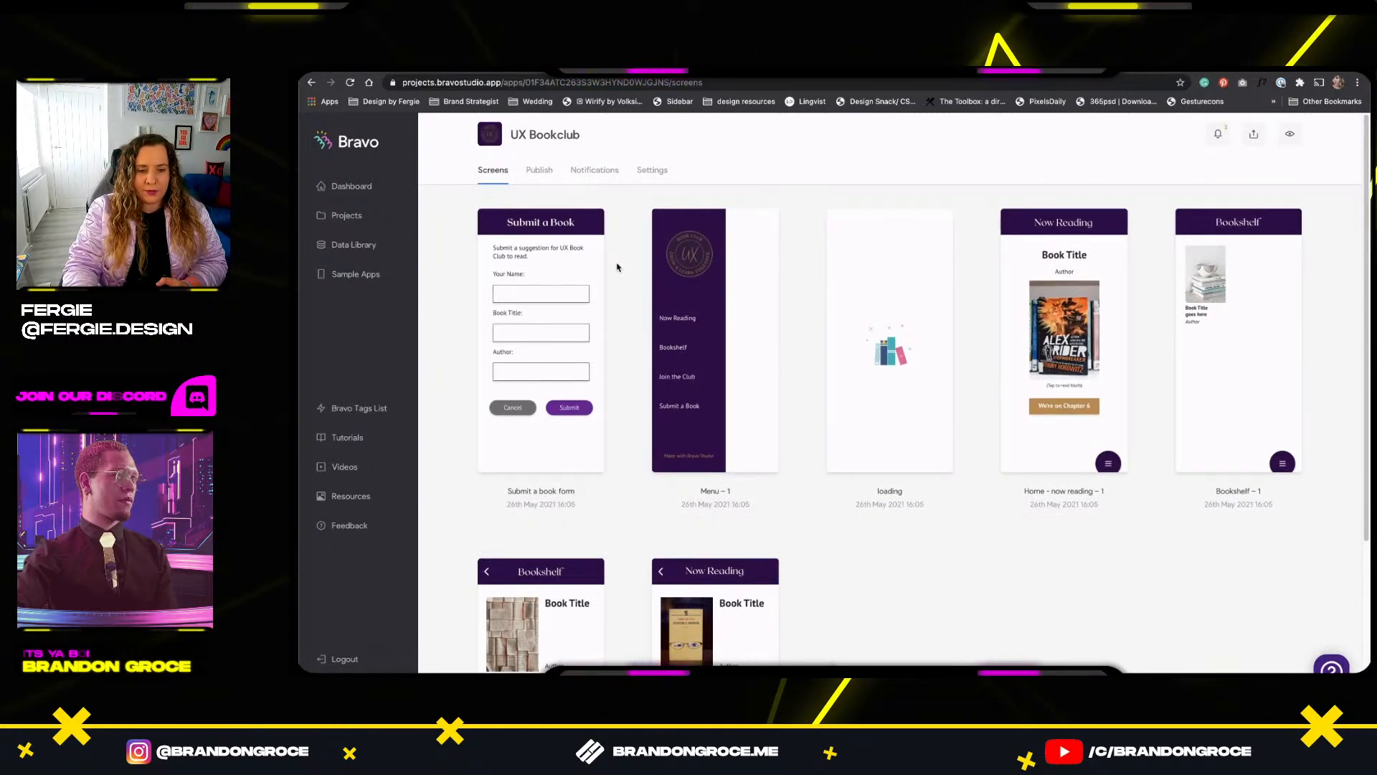
# Examine the UX Bookclub project's Android publishing options and the app info and files requested for iOS publication.
pyautogui.click(540, 170)
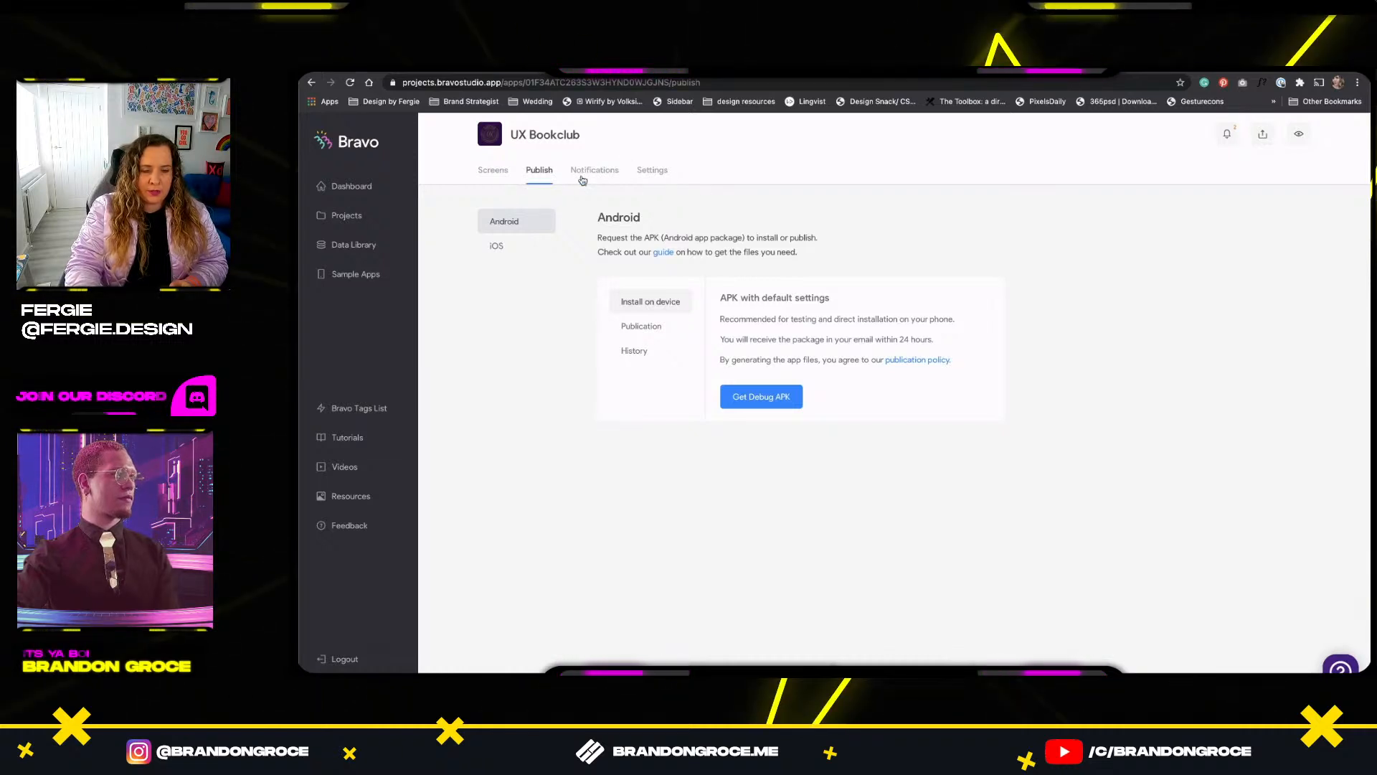
pyautogui.click(498, 247)
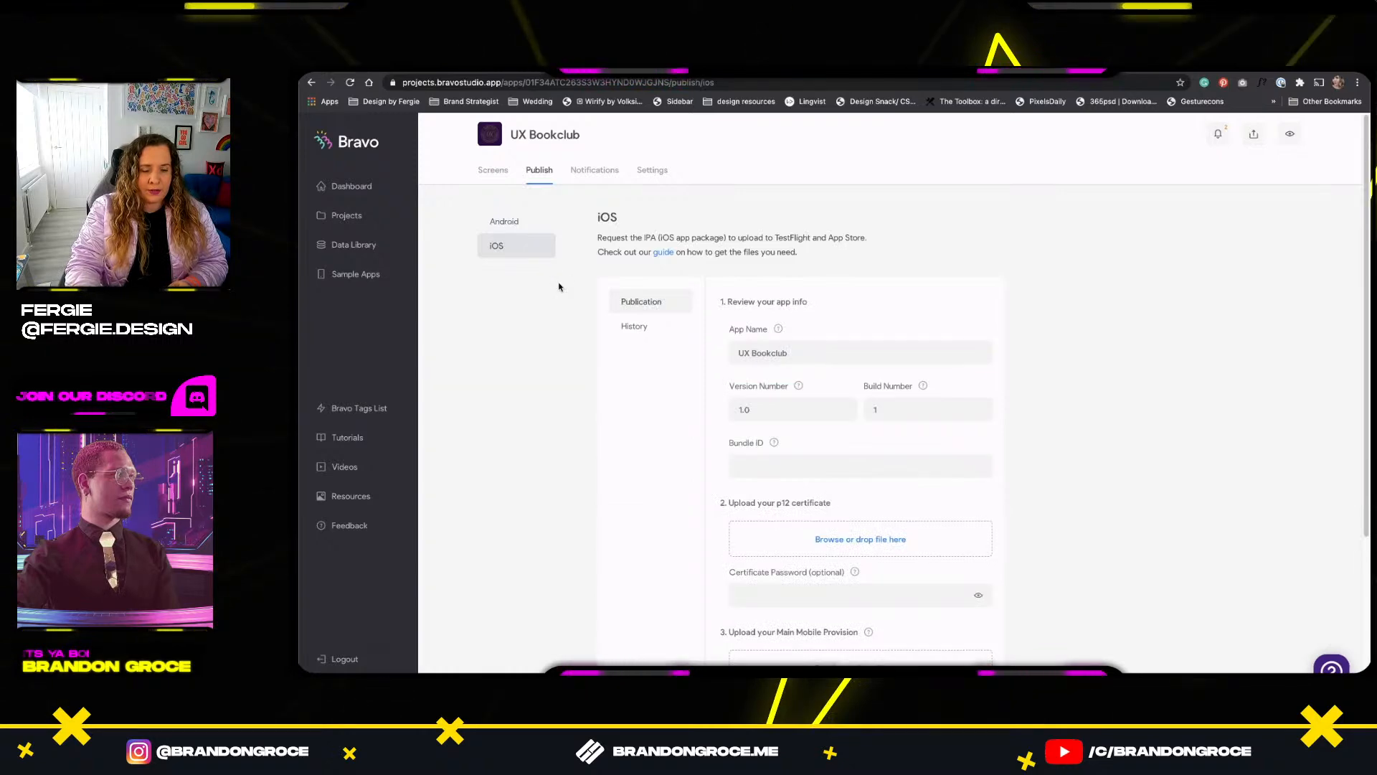
pyautogui.scroll(-3, 559, 287)
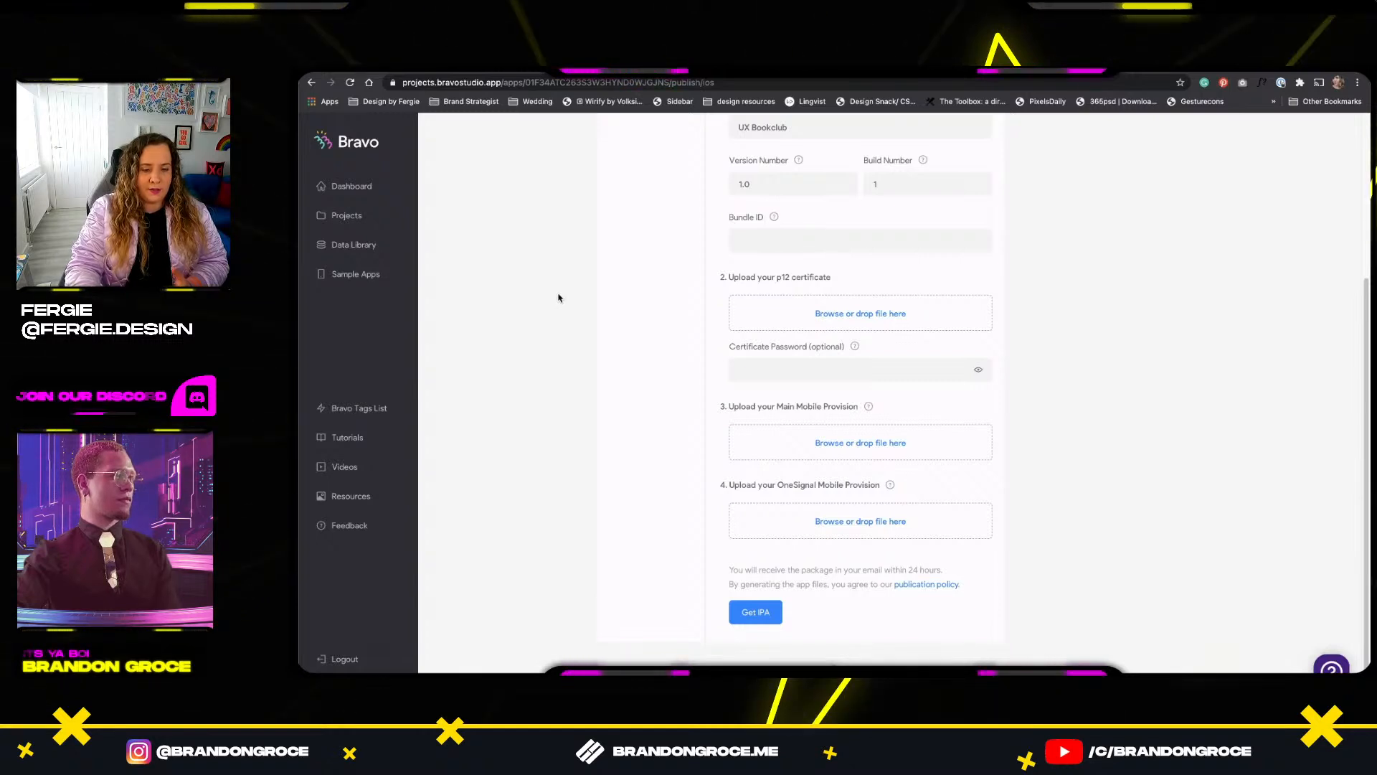
pyautogui.scroll(3, 625, 360)
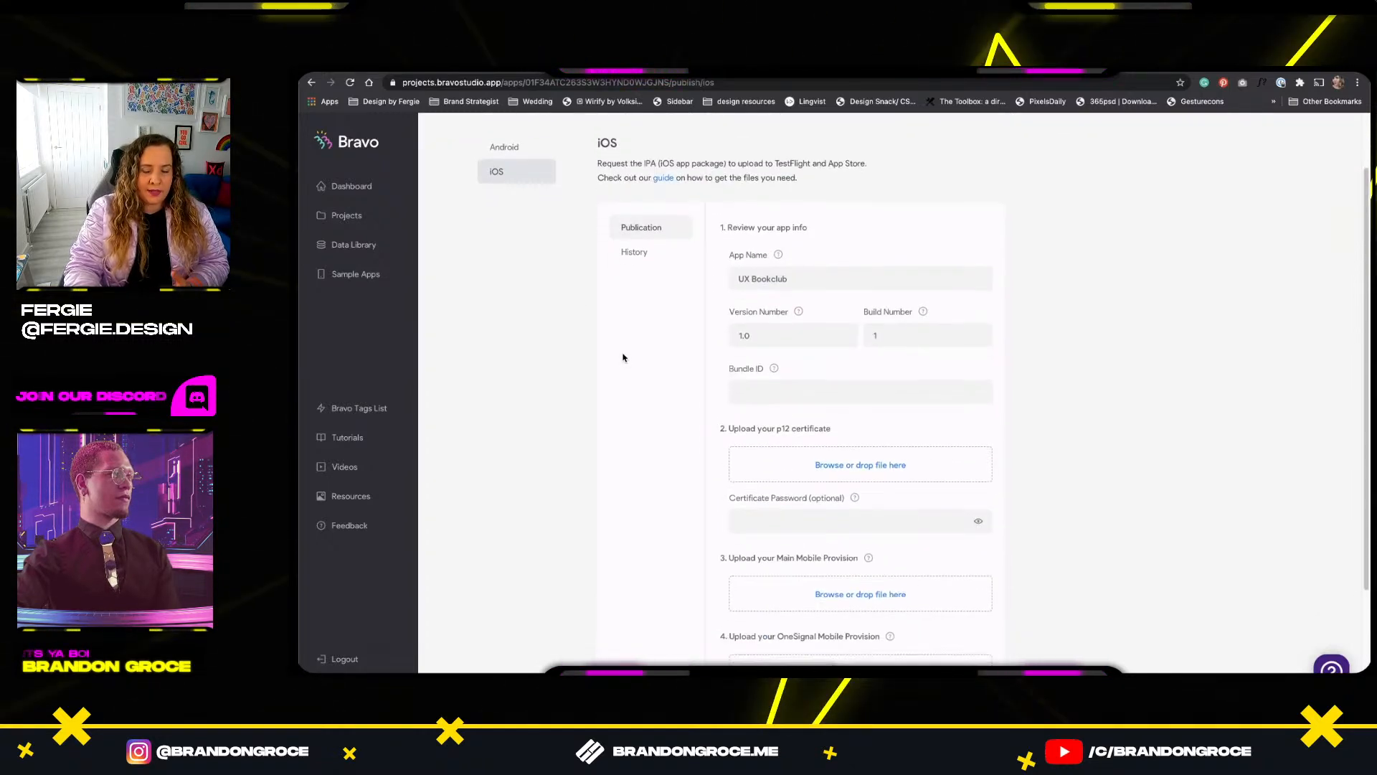
pyautogui.scroll(-2, 624, 357)
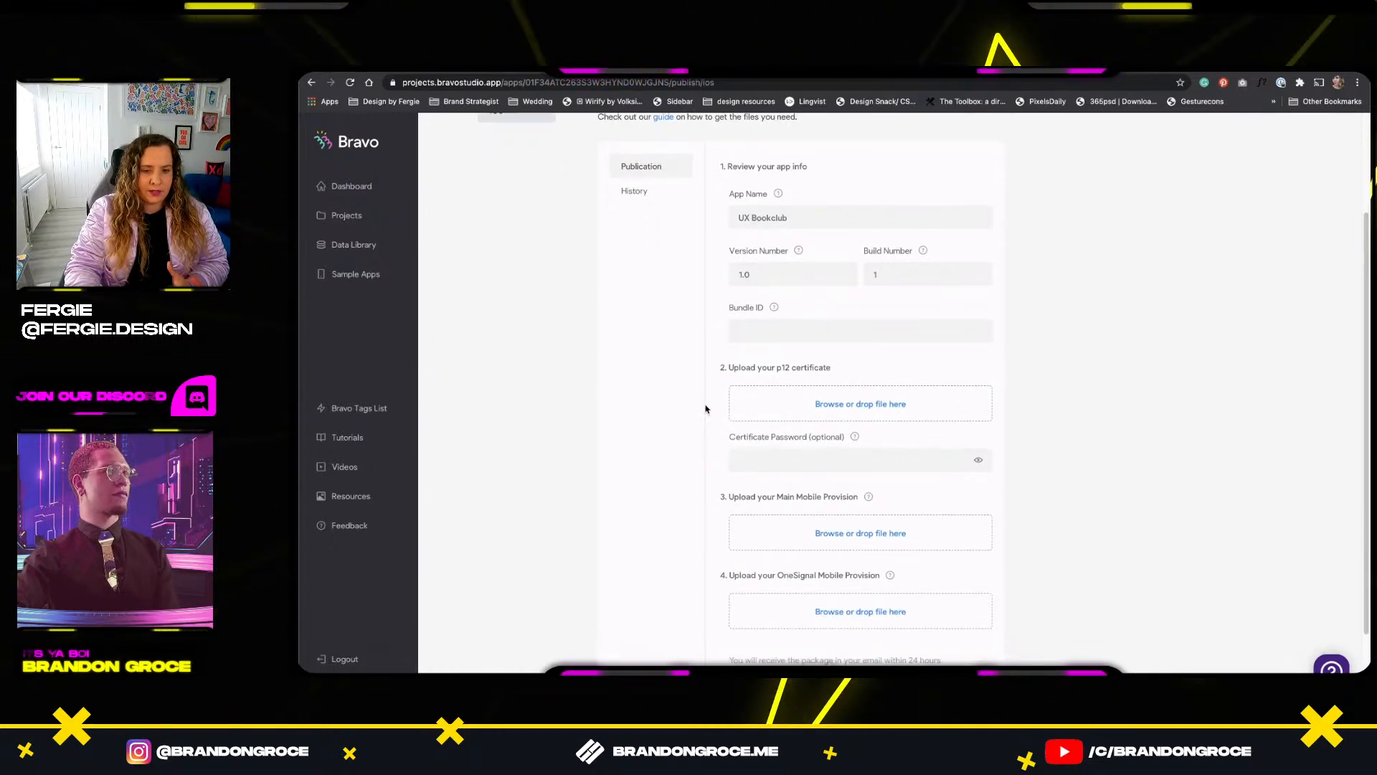
pyautogui.scroll(2, 696, 406)
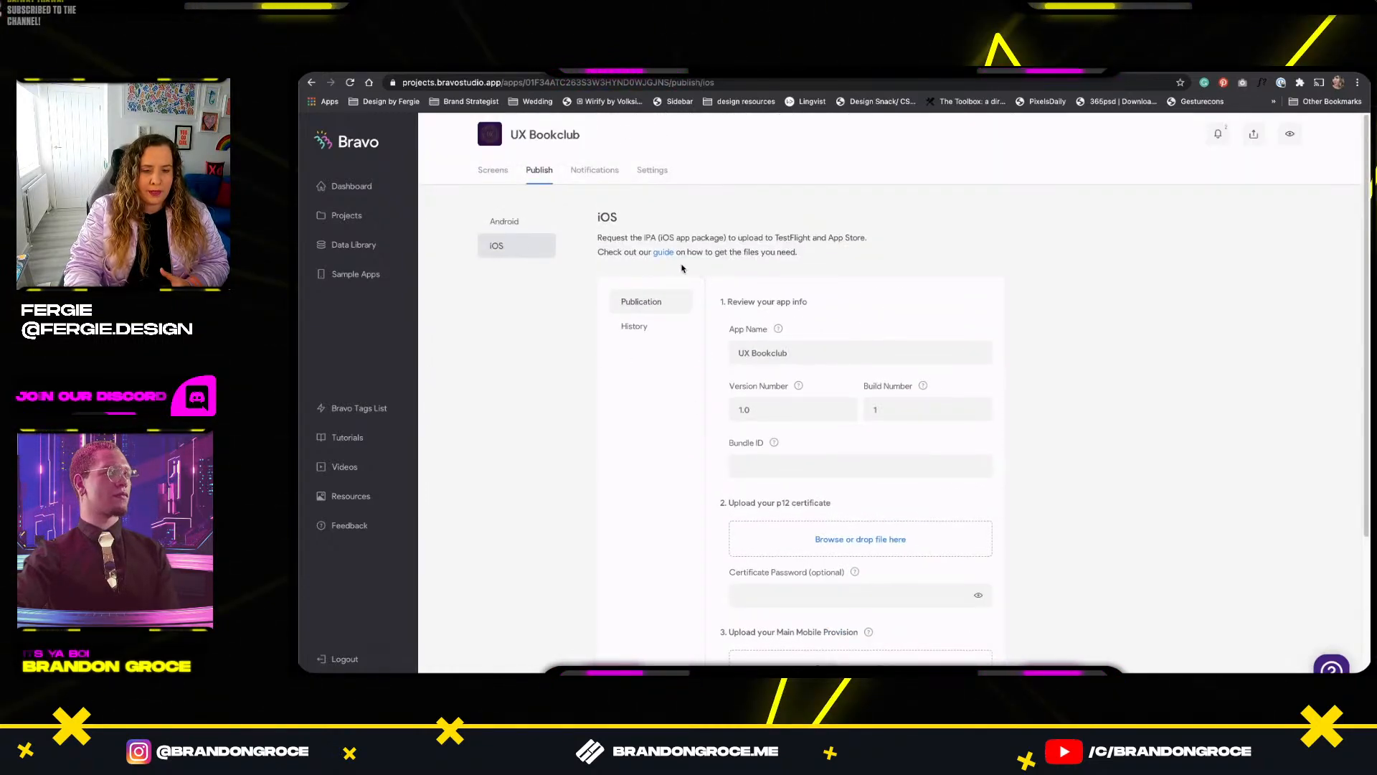
# Open the linked iOS publication guide and read its requirements and steps to follow.
pyautogui.click(662, 253)
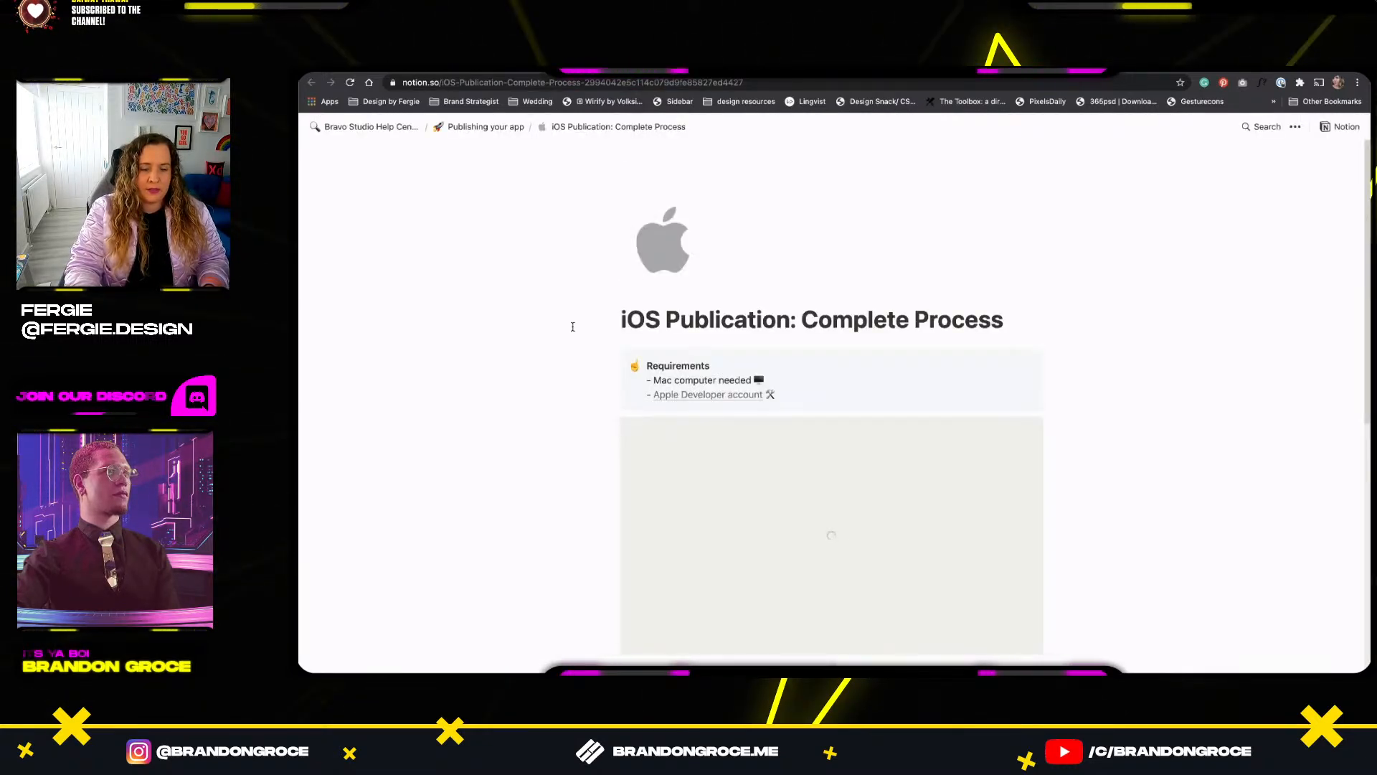
pyautogui.scroll(-3, 572, 326)
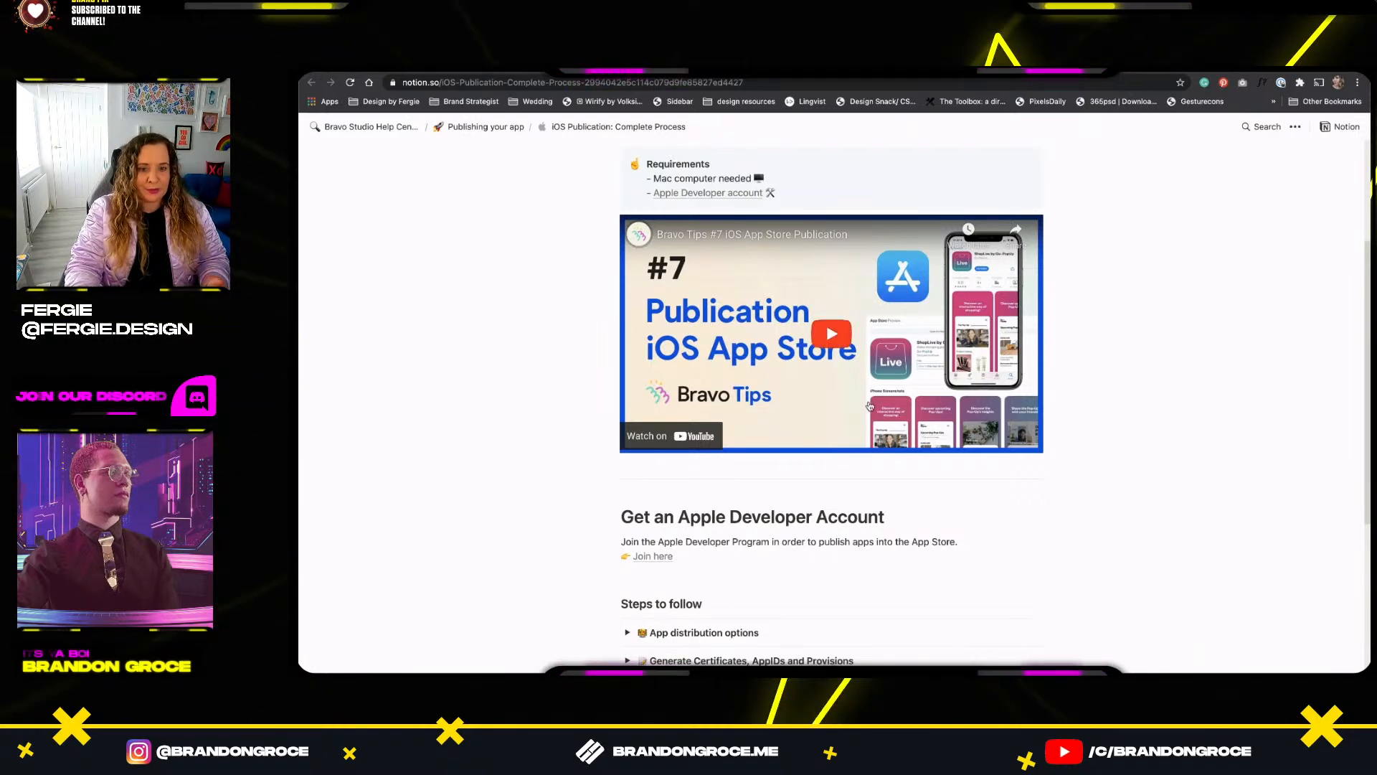
pyautogui.scroll(-5, 596, 418)
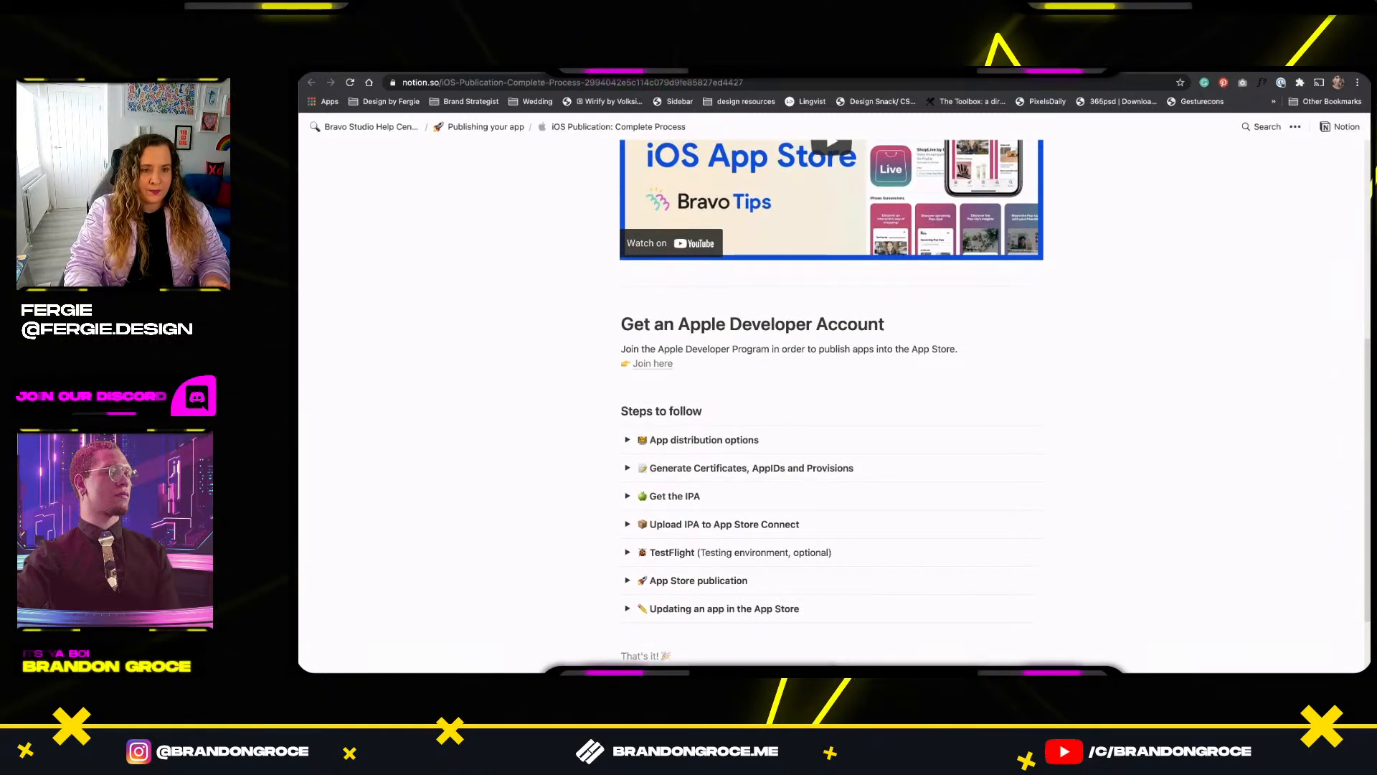
# Return to the UX Bookclub project and view its Android publishing options and push notification form.
pyautogui.hotkey('ctrl', 'shift', 'Tab')
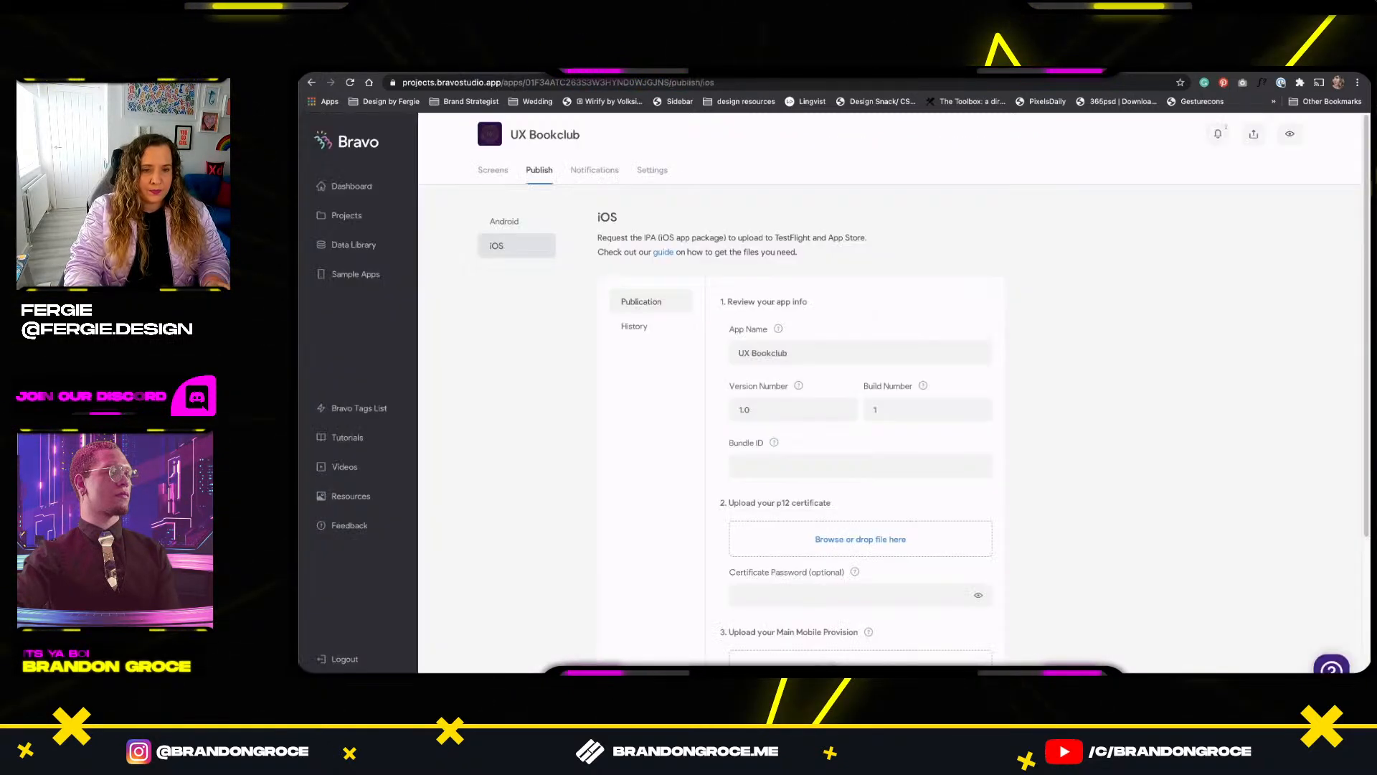
pyautogui.click(494, 224)
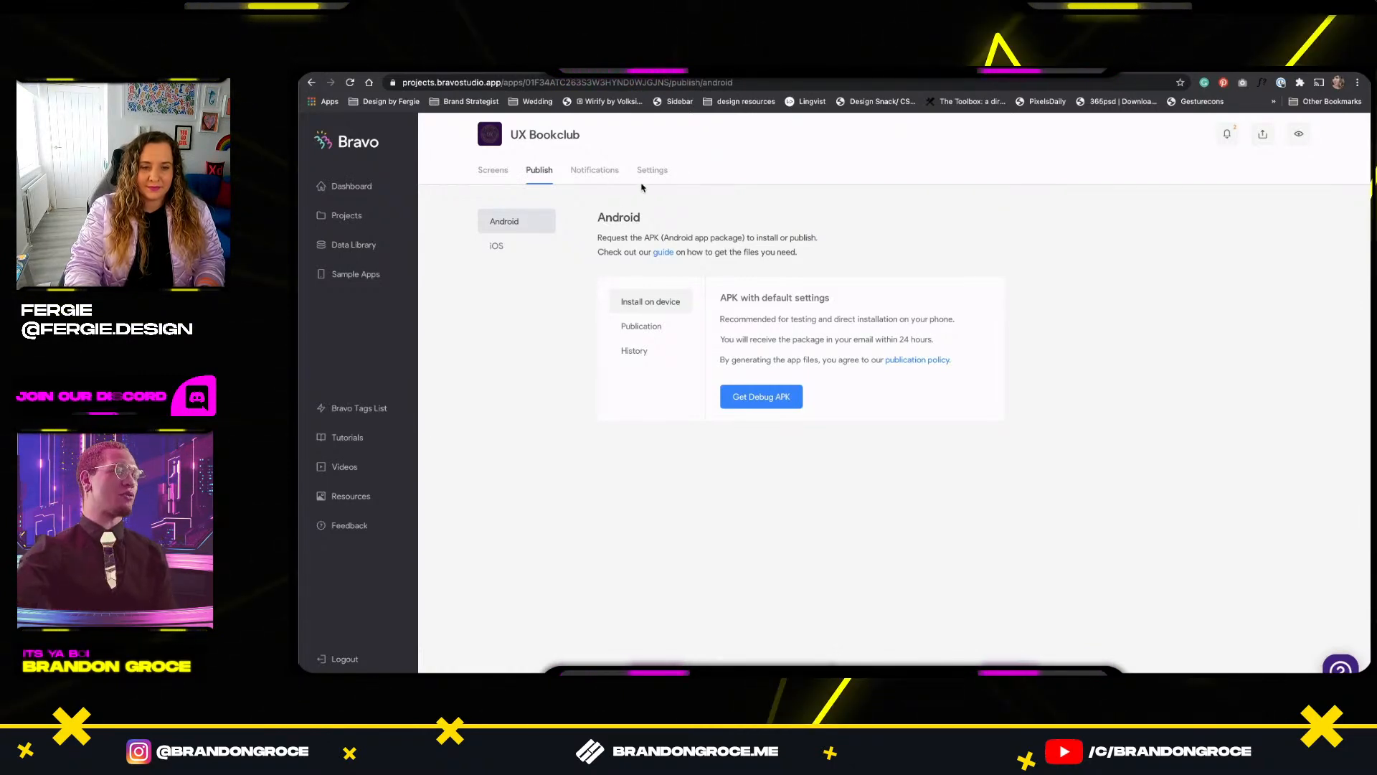
pyautogui.click(605, 177)
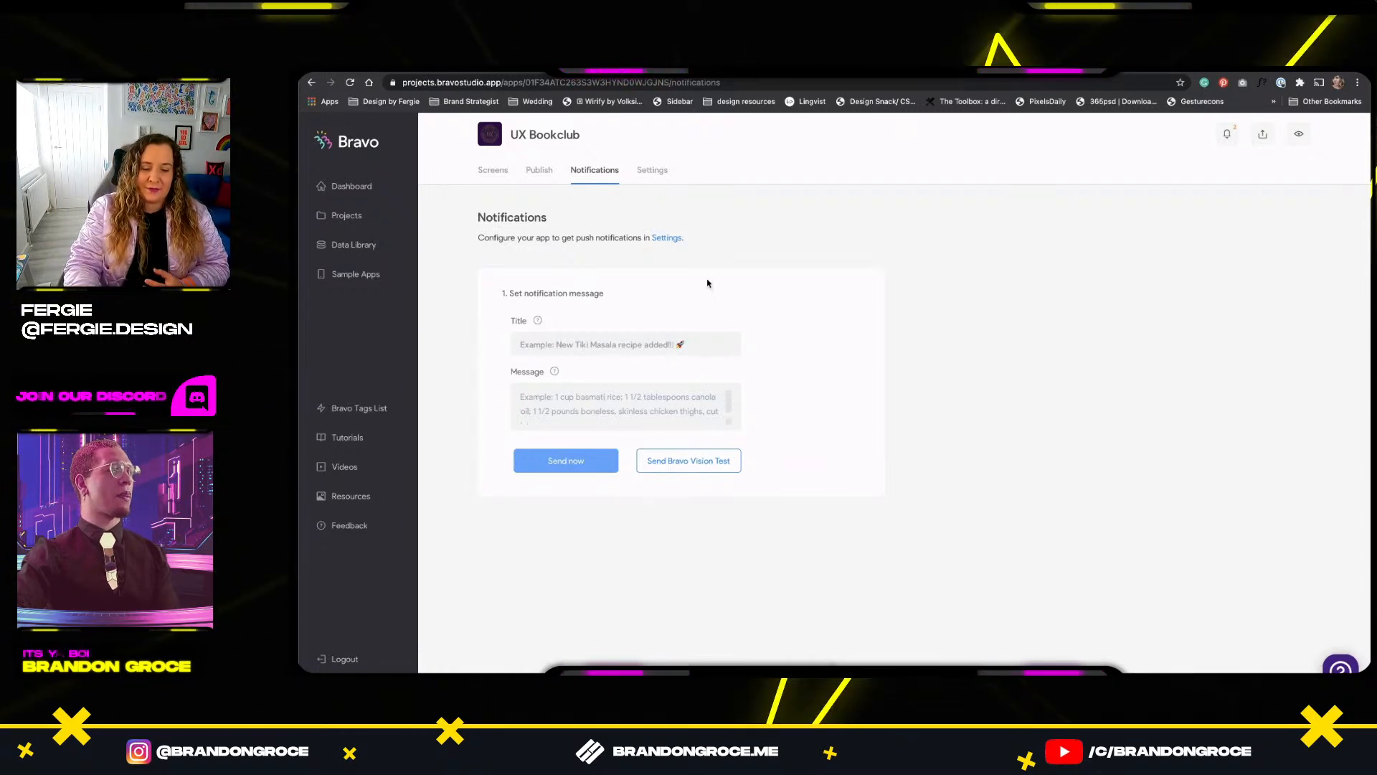
# View the UX Bookclub login settings and screens, and open the GC Dive Club project from the project list.
pyautogui.click(653, 178)
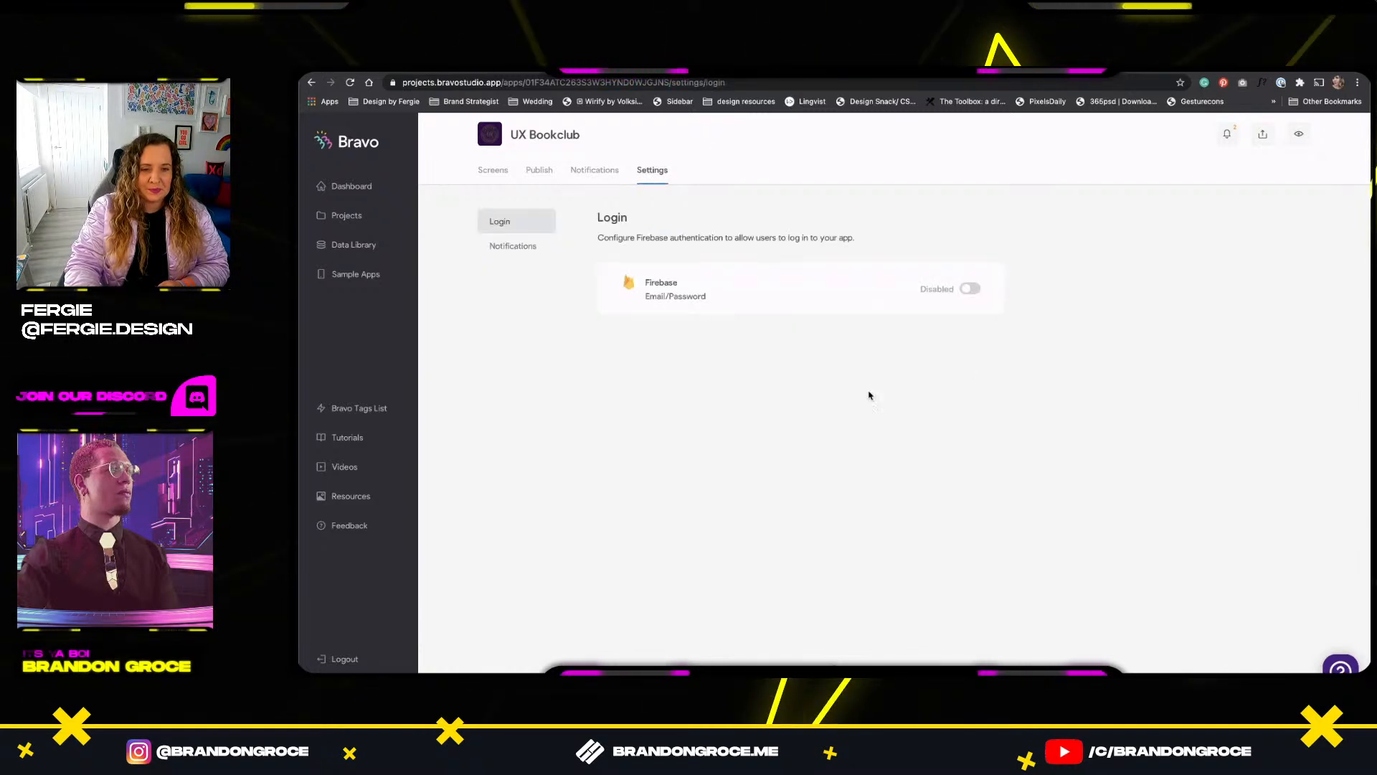
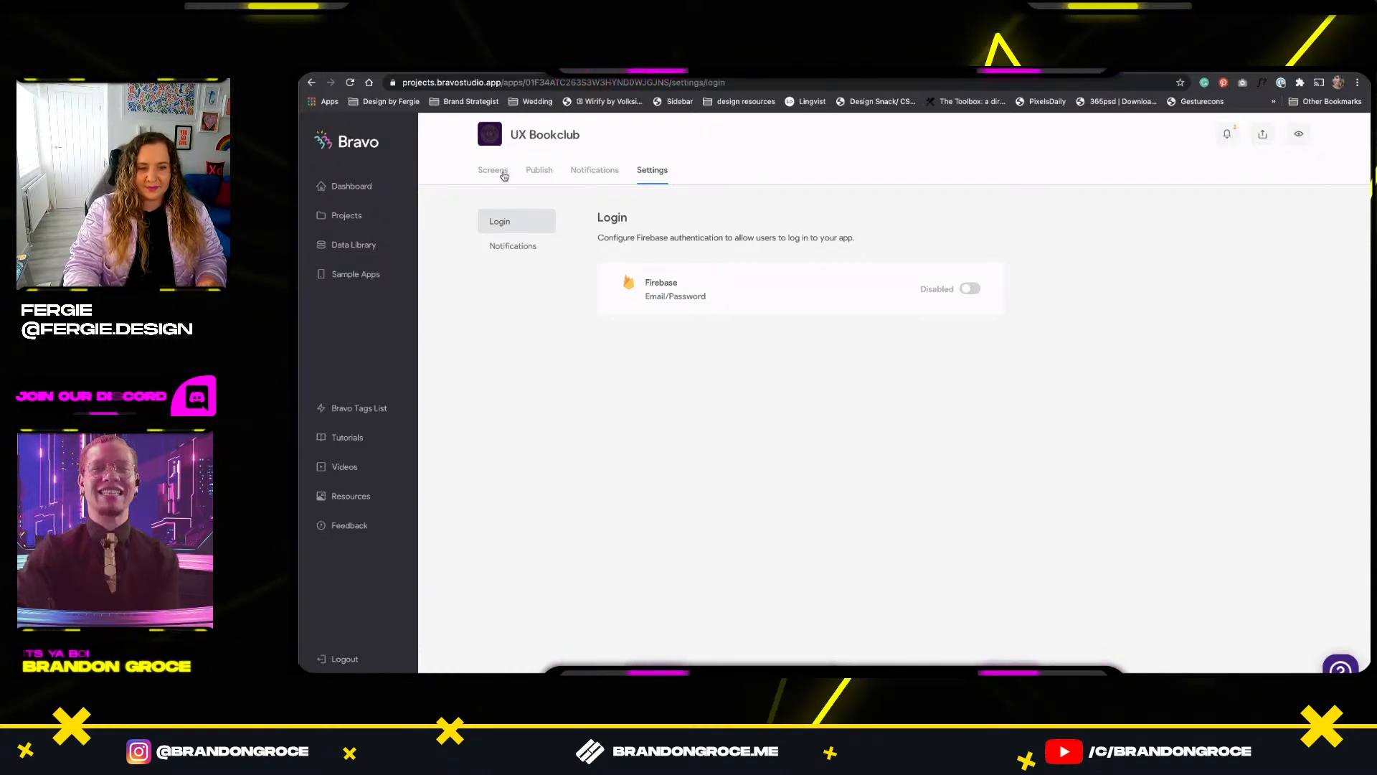
pyautogui.click(503, 174)
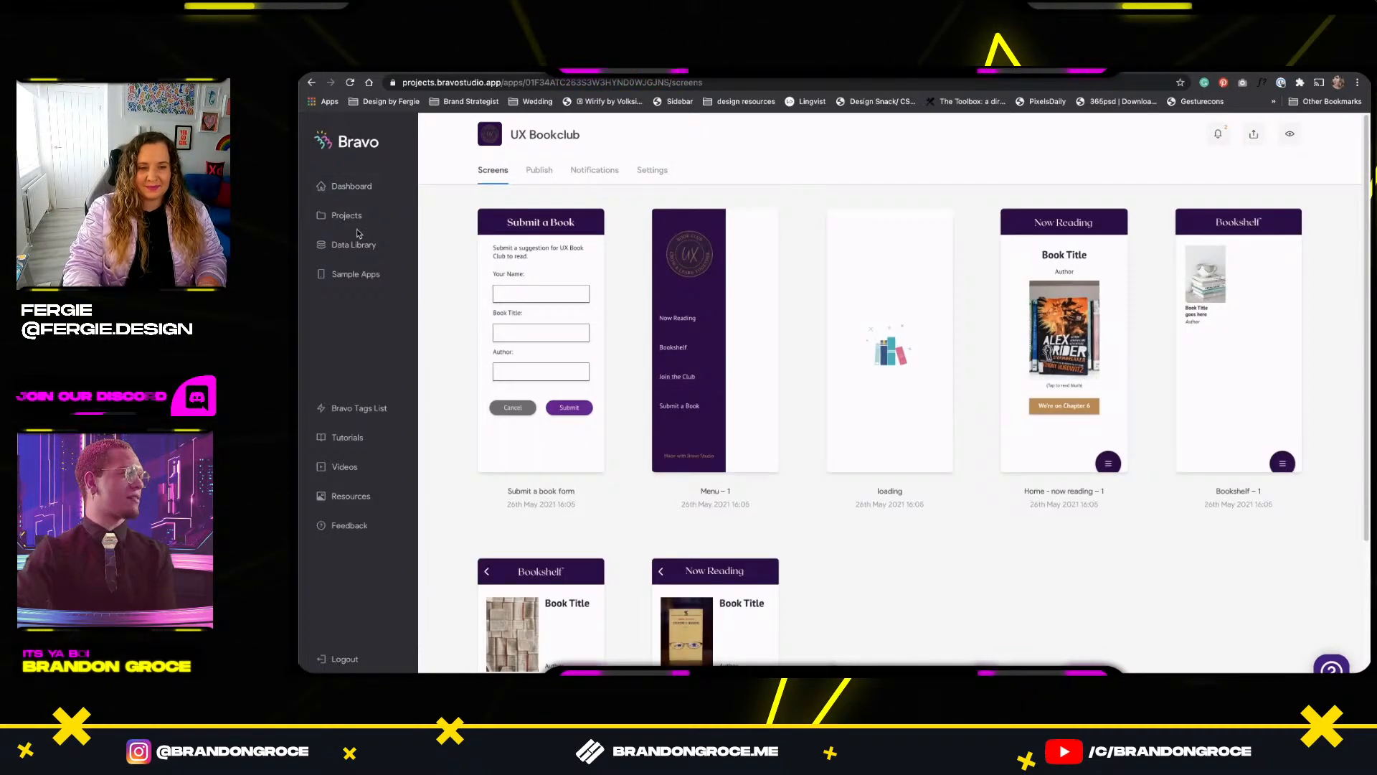
pyautogui.click(352, 216)
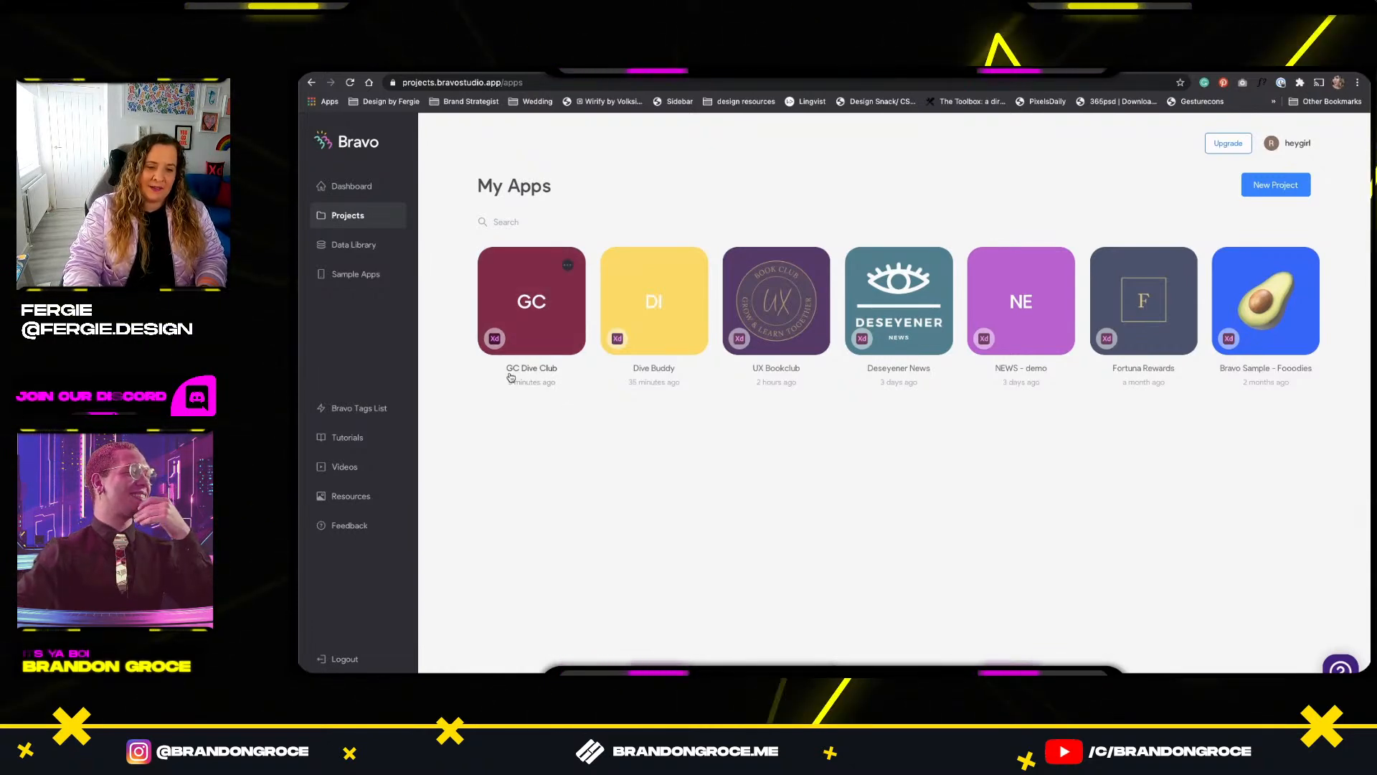
pyautogui.click(534, 304)
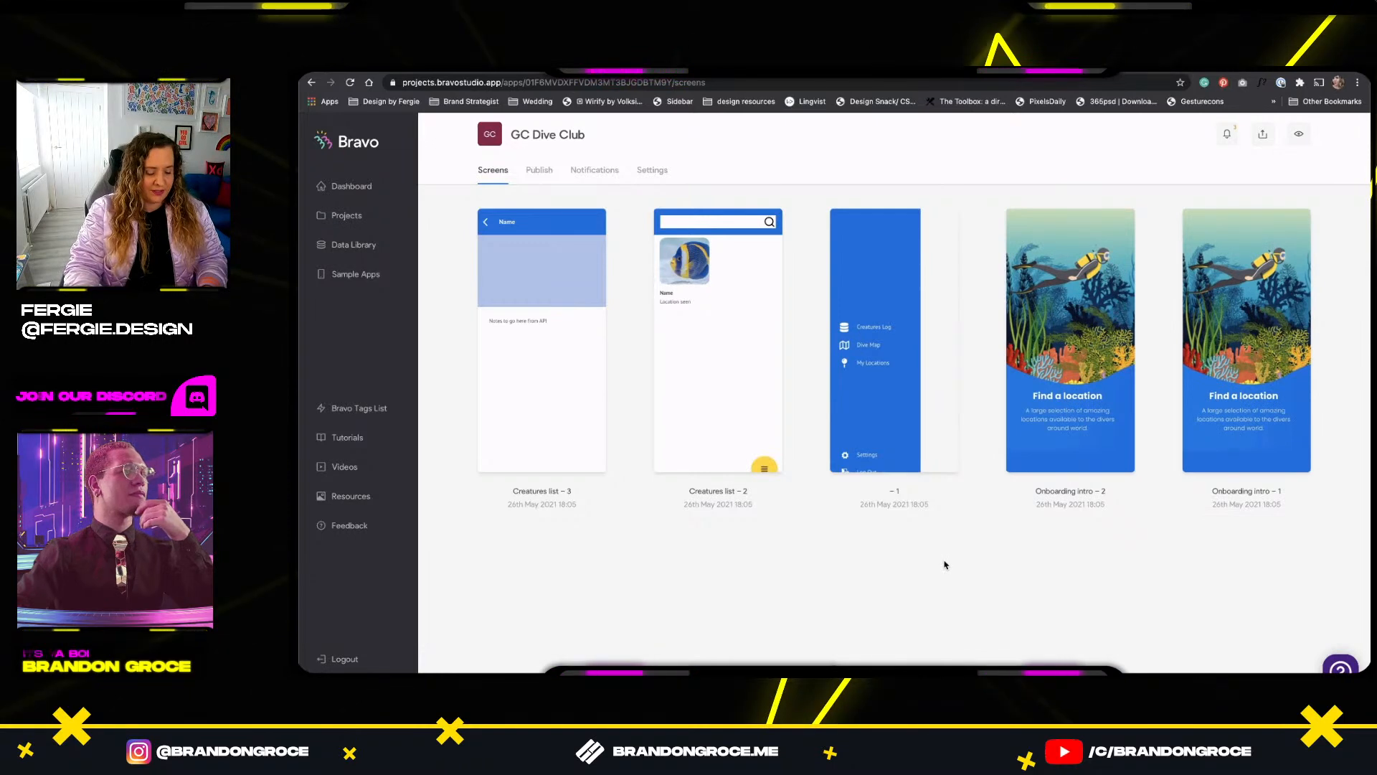
# Switch to Adobe XD, delete the Flow 1 onboarding artboard and move the remaining onboarding artboard into its place below the slider tag.
pyautogui.press('super+Tab')
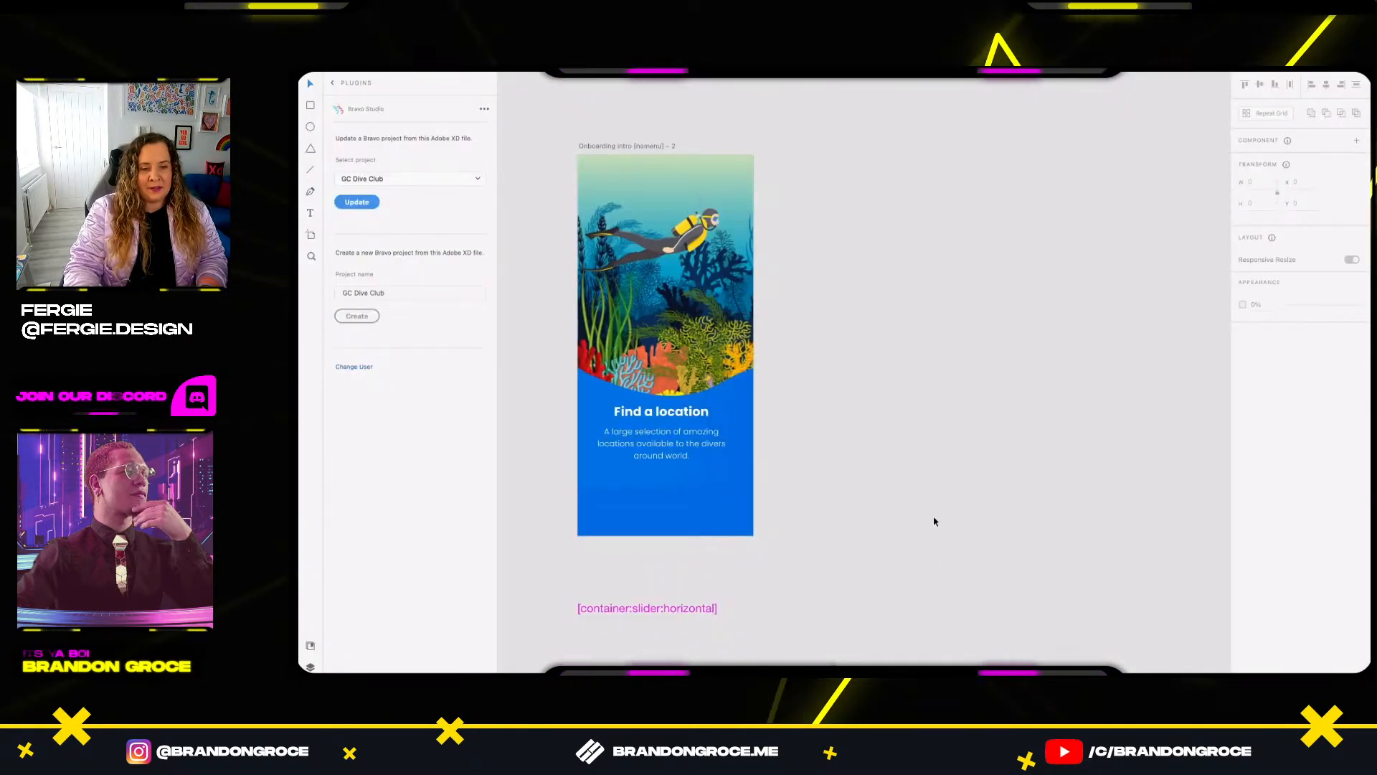
pyautogui.scroll(-2, 934, 521)
pyautogui.scroll(-4, 963, 581)
pyautogui.click(754, 373)
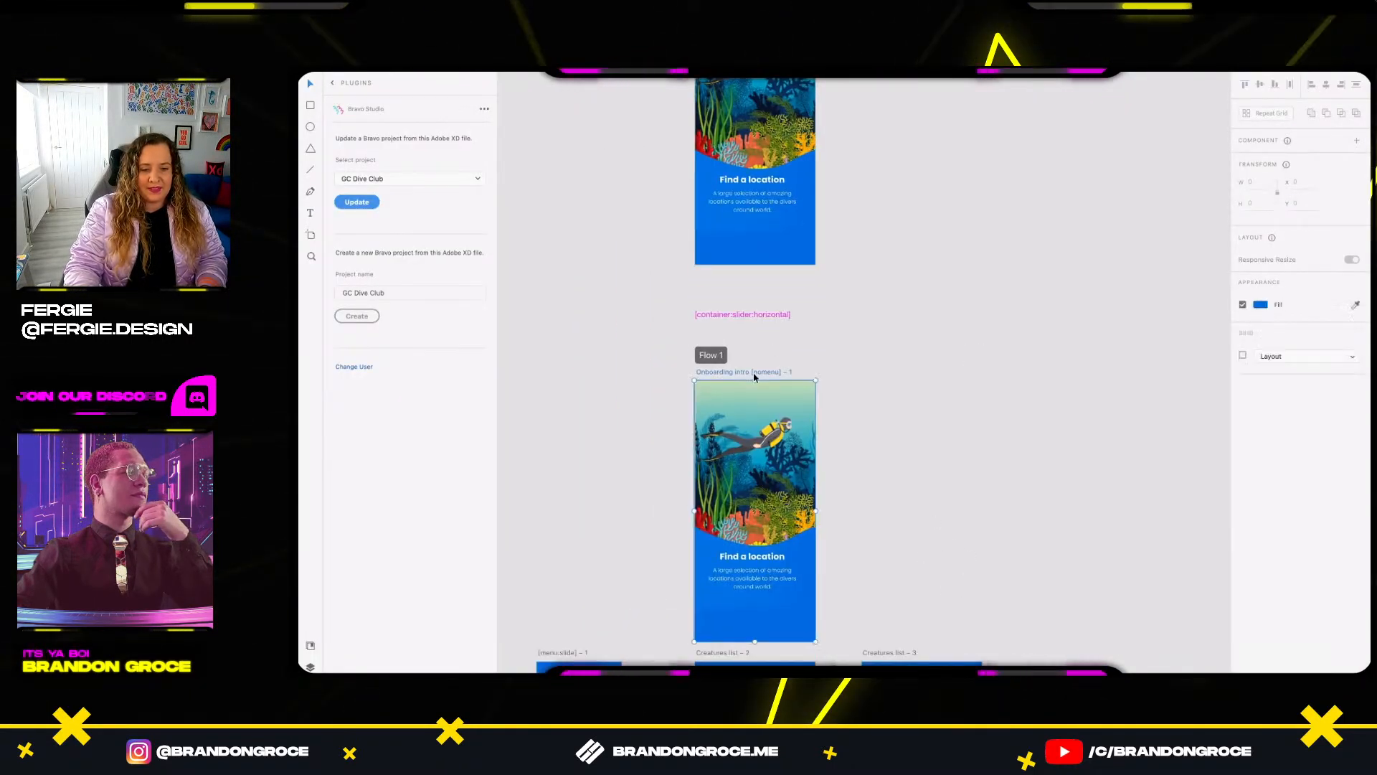
pyautogui.press('Delete')
pyautogui.scroll(2, 756, 373)
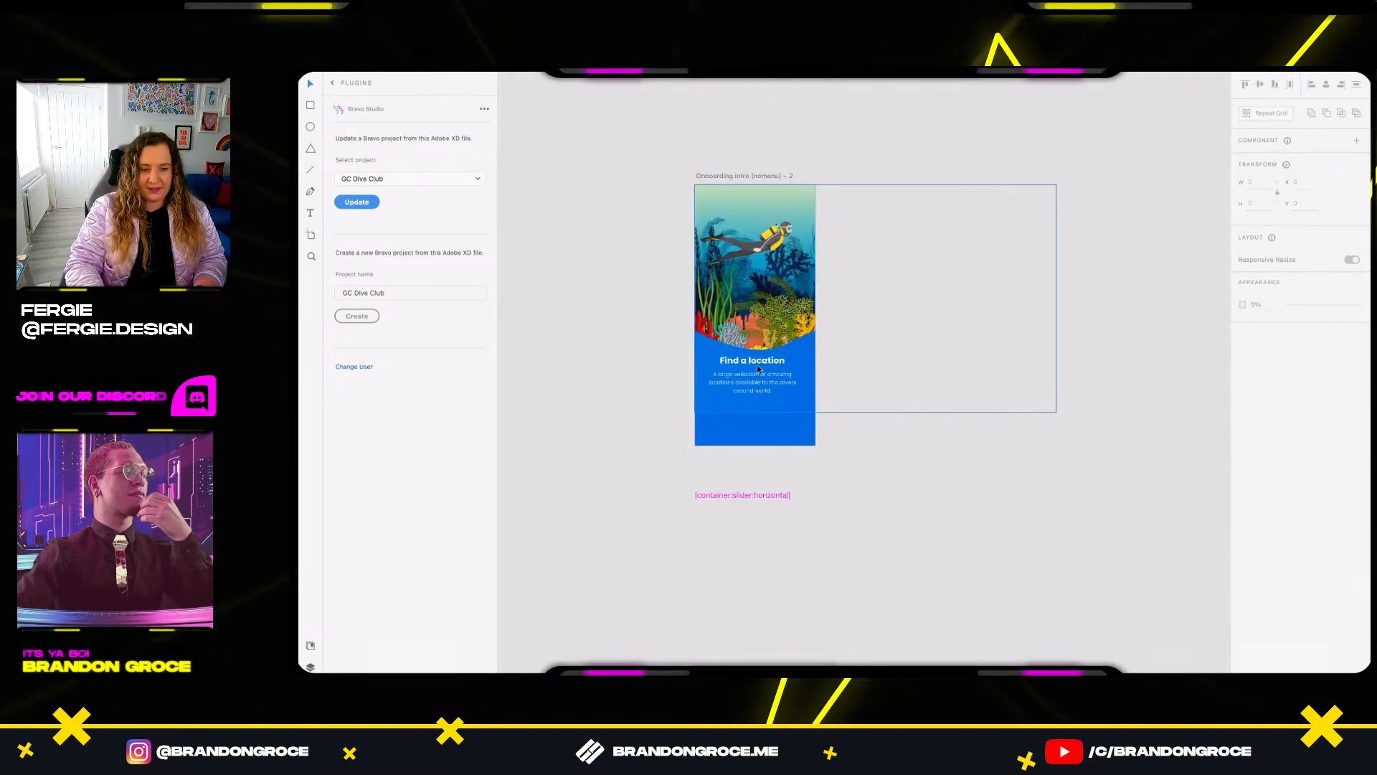
pyautogui.moveTo(756, 175); pyautogui.dragTo(762, 520)
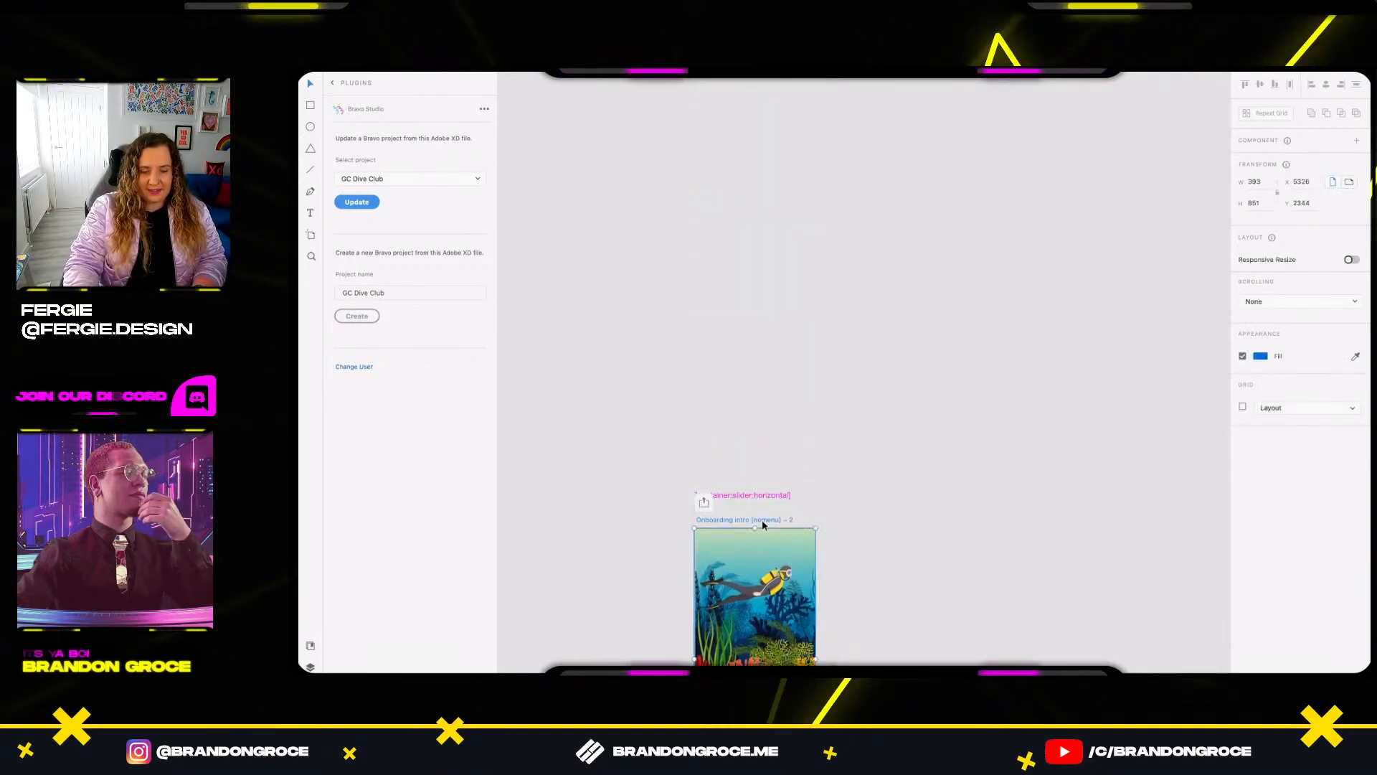
pyautogui.scroll(-5, 922, 482)
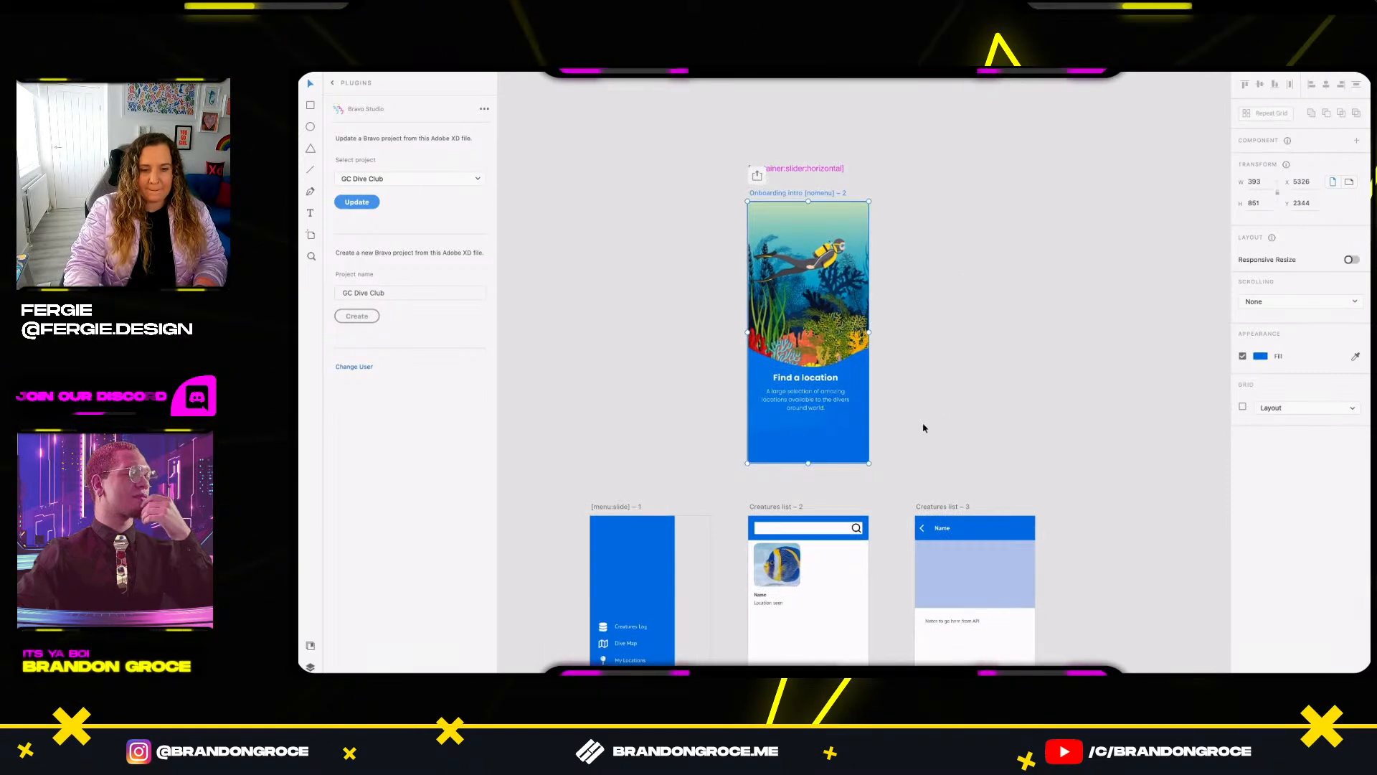
# Move the onboarding artboard into the empty area below the menu and creatures artboards, at about X 4160, Y 4751.
pyautogui.moveTo(938, 424); pyautogui.dragTo(1064, 242)
pyautogui.scroll(-1, 1091, 262)
pyautogui.scroll(-4, 1091, 262)
pyautogui.moveTo(993, 117); pyautogui.dragTo(763, 587)
pyautogui.moveTo(956, 593); pyautogui.dragTo(866, 471)
pyautogui.scroll(5, 847, 510)
pyautogui.moveTo(763, 470); pyautogui.dragTo(855, 533)
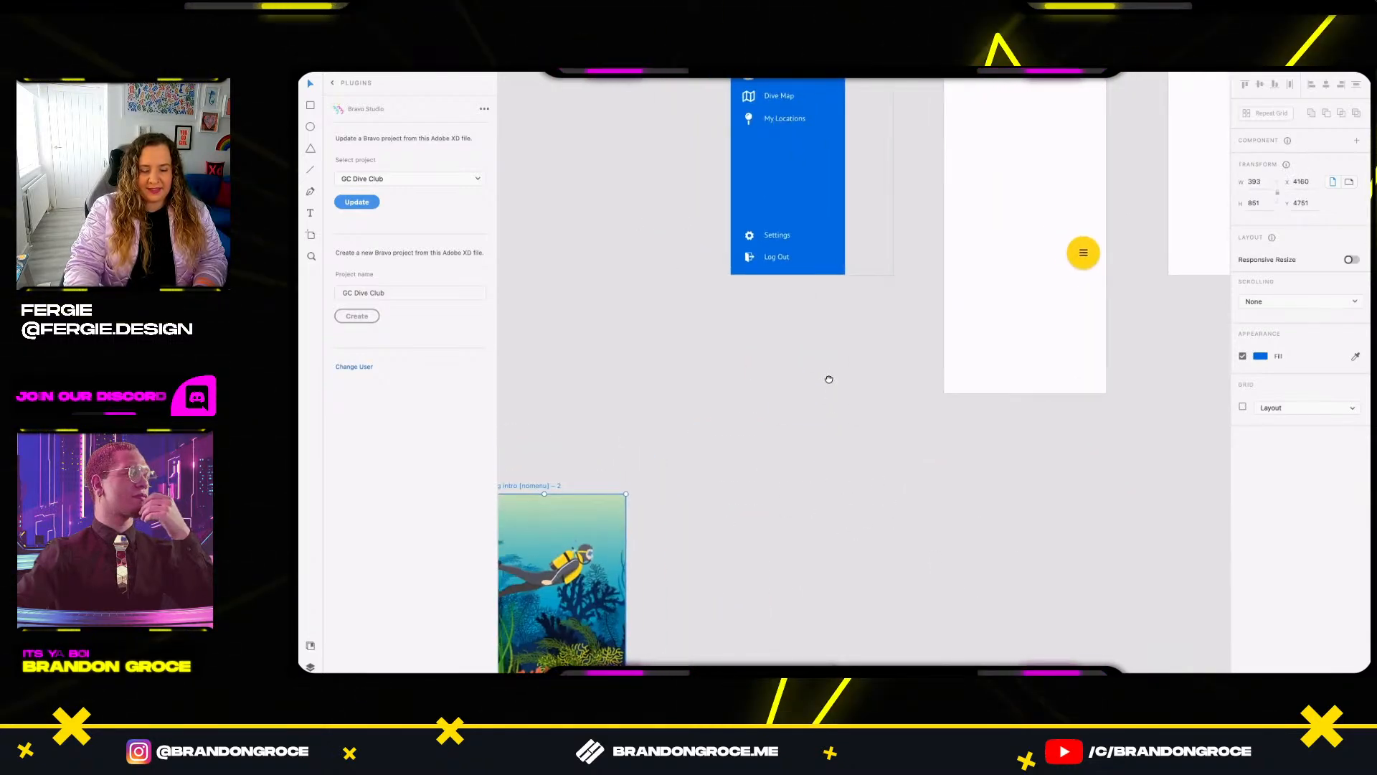
pyautogui.moveTo(827, 378); pyautogui.dragTo(936, 424)
pyautogui.scroll(-8, 935, 424)
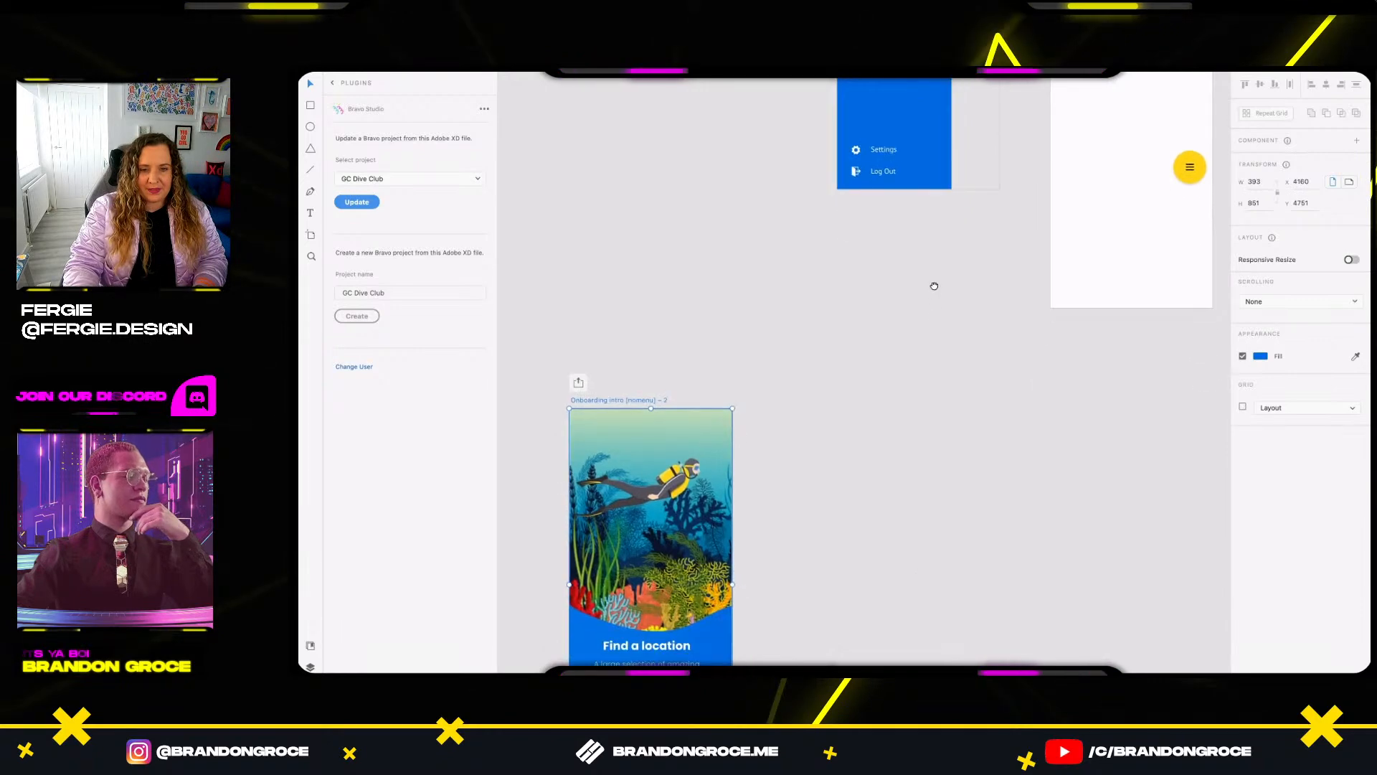
pyautogui.click(929, 375)
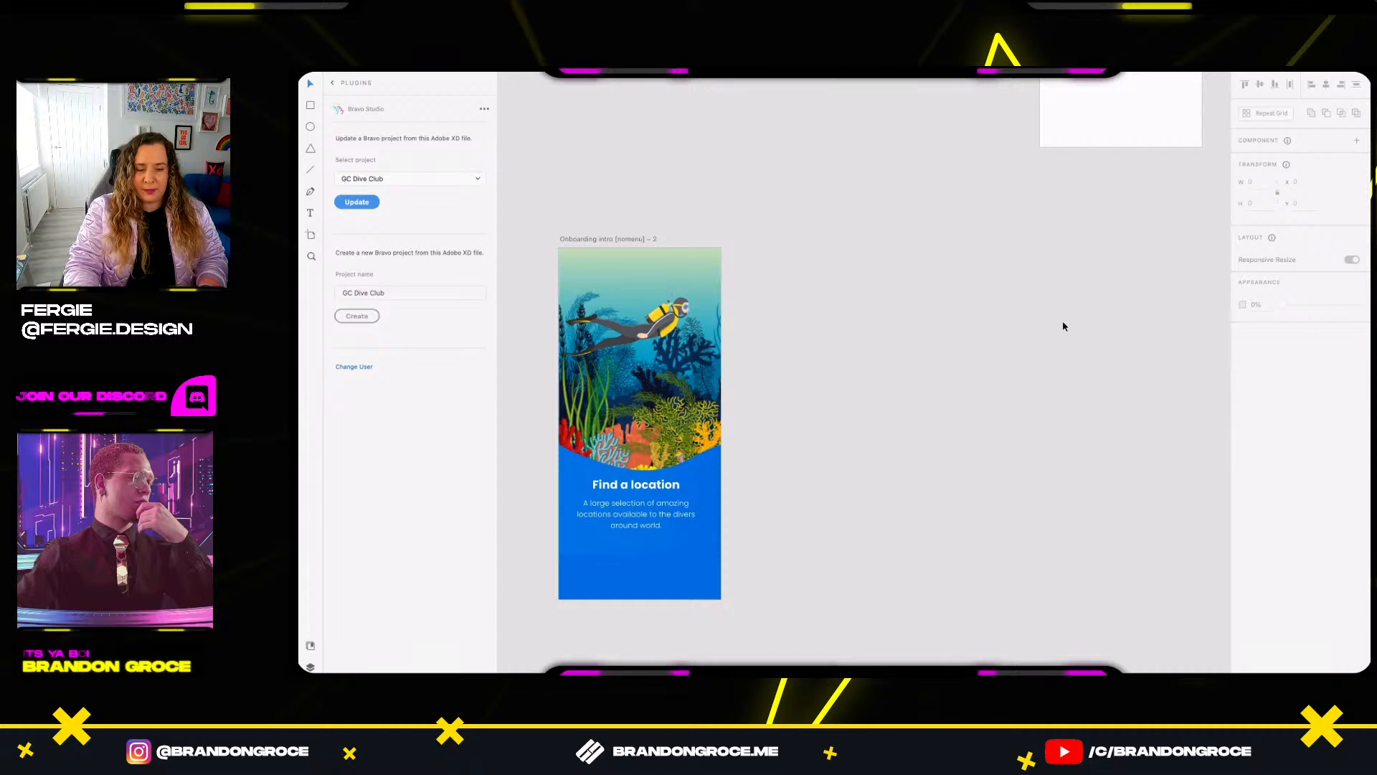
# Add a Google Pixel 5 artboard beside the onboarding artboard and name it "slide in menu".
pyautogui.press('a')
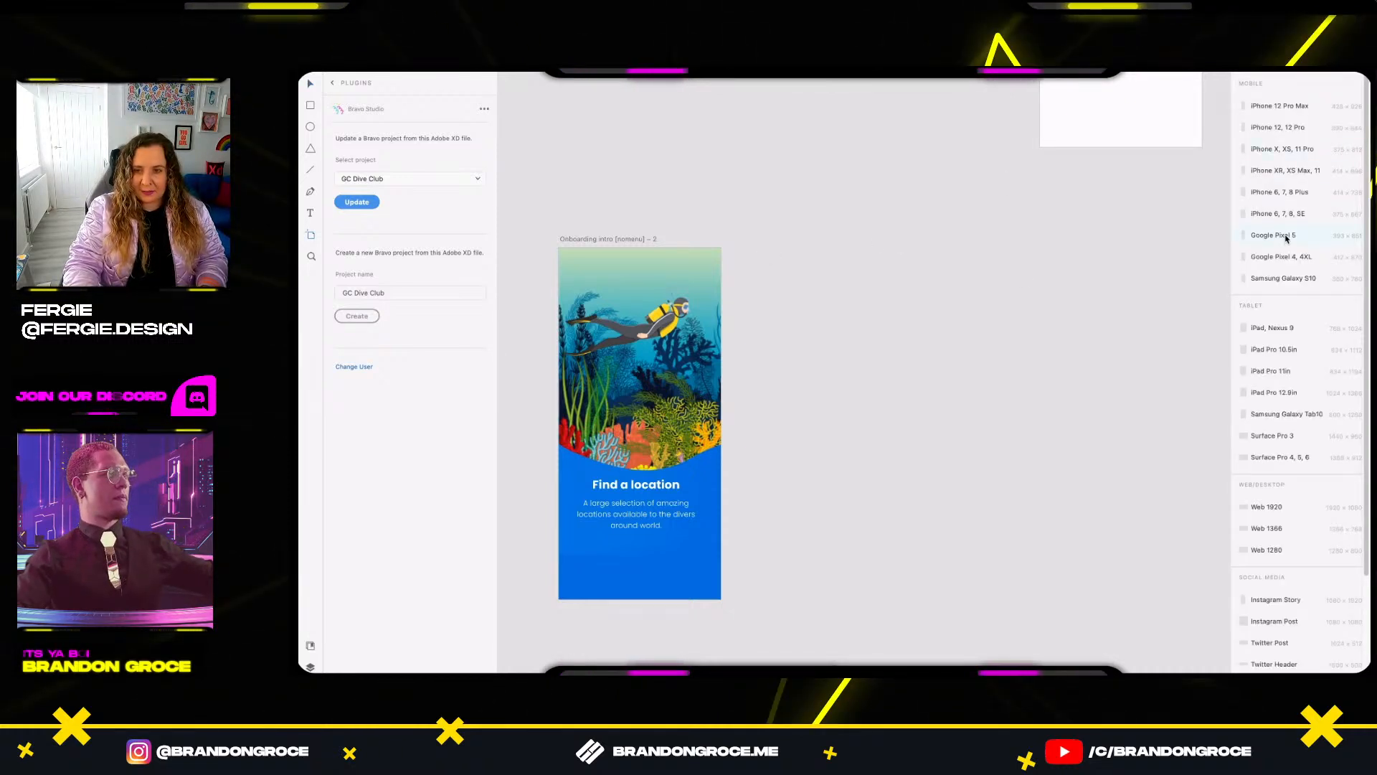
pyautogui.click(1274, 235)
pyautogui.doubleClick(782, 240)
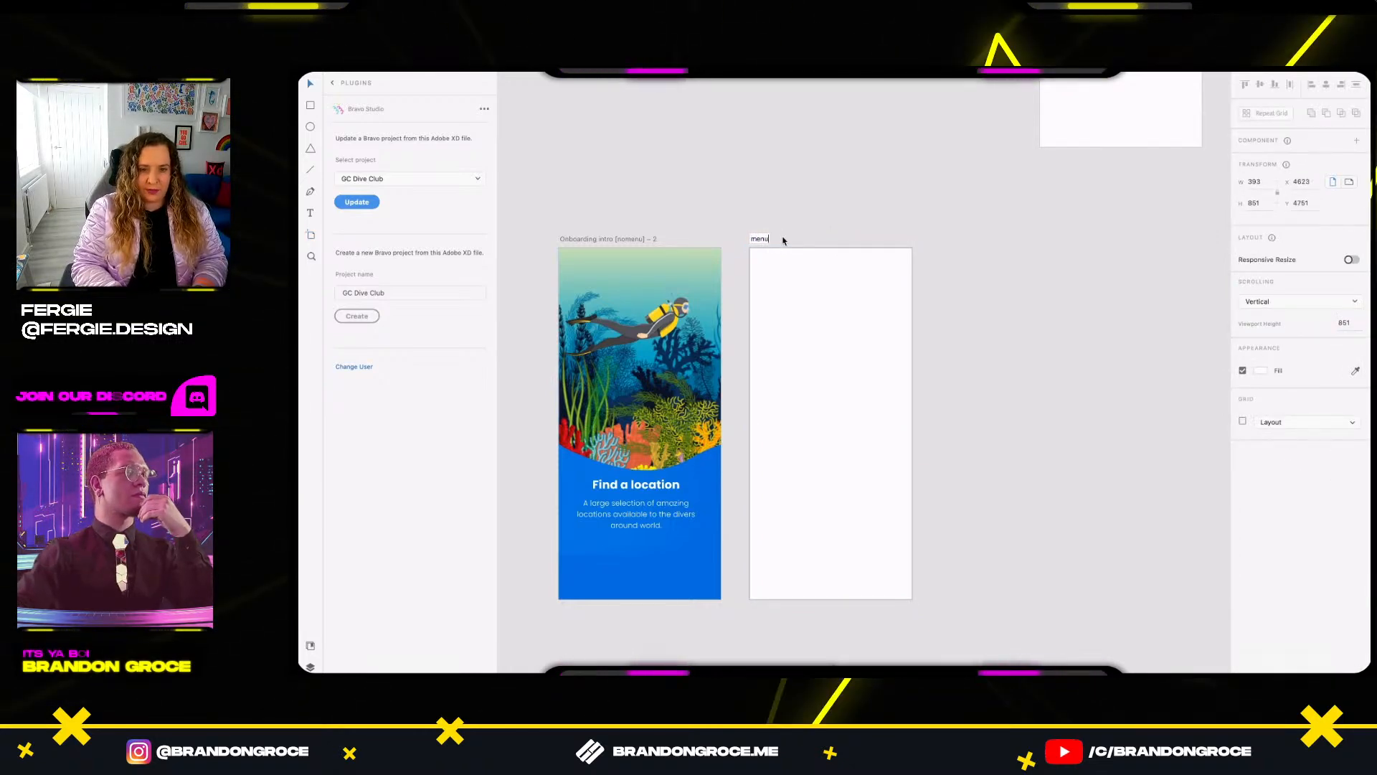
pyautogui.press('Home')
pyautogui.write('slide in')
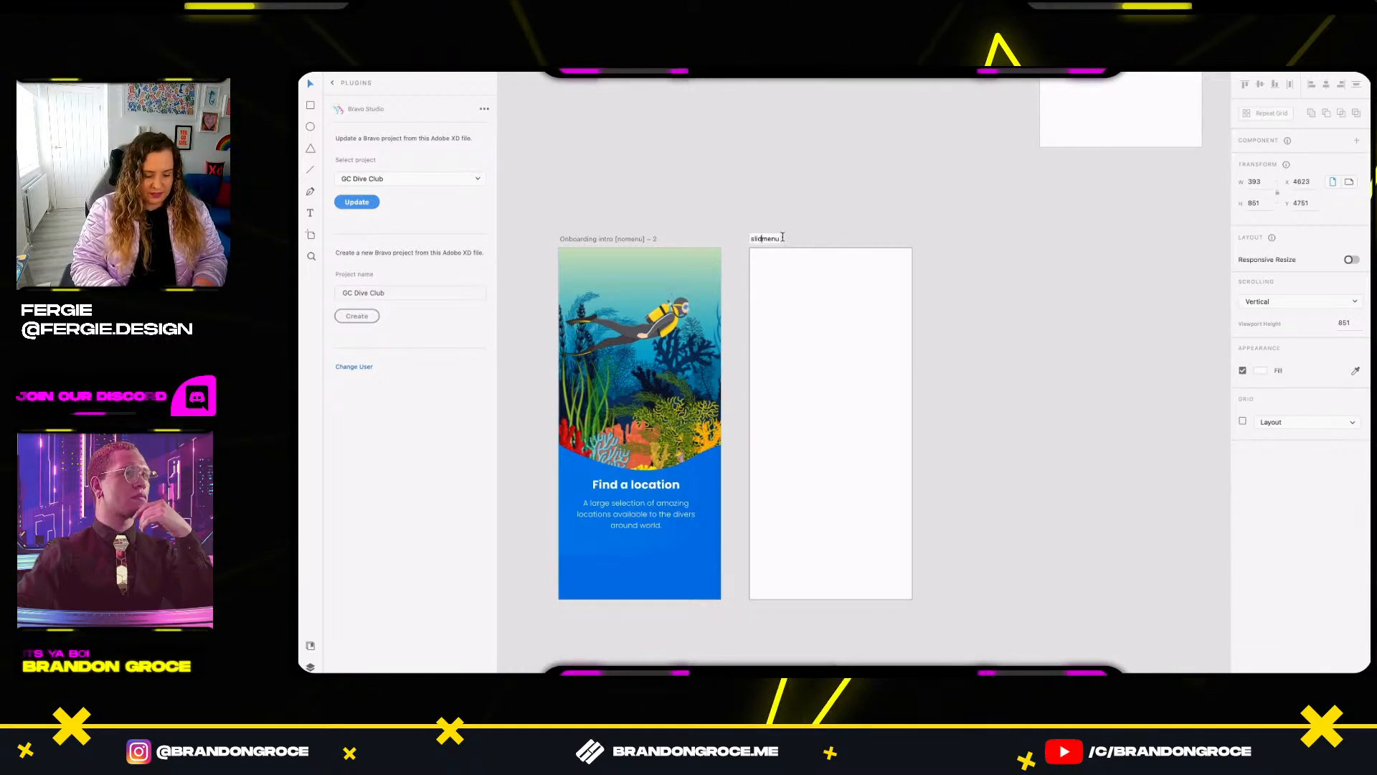
pyautogui.press('Return')
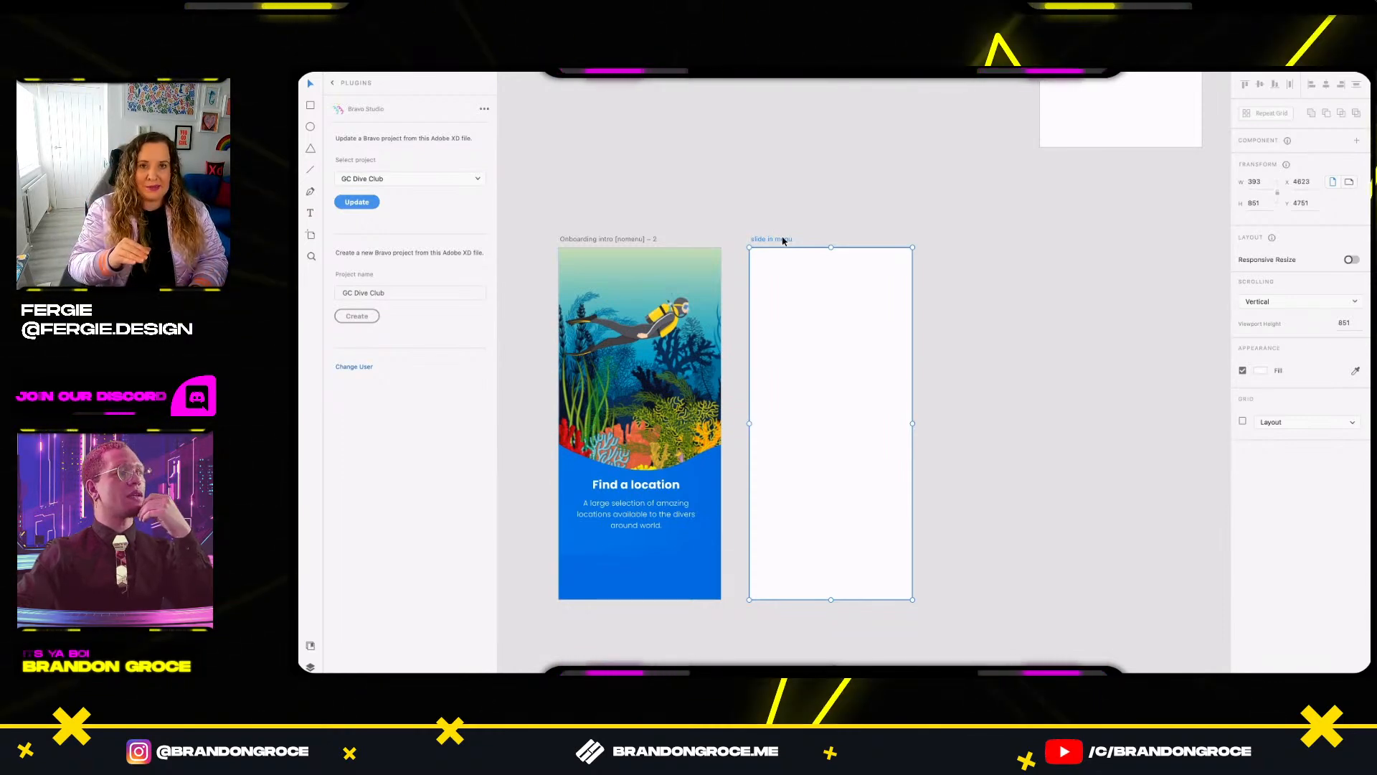
pyautogui.click(827, 209)
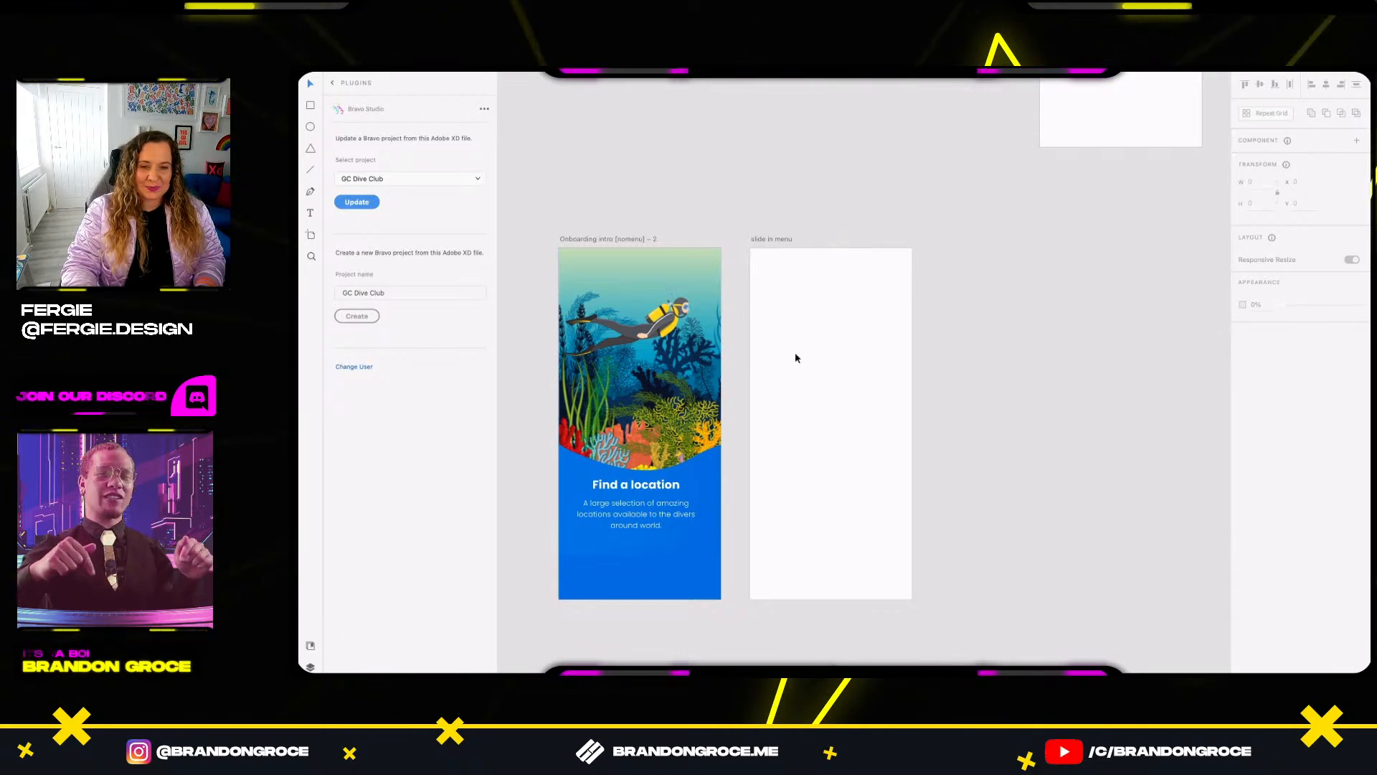
# Turn off the fill of the "slide in menu" artboard.
pyautogui.scroll(1, 794, 365)
pyautogui.scroll(2, 795, 372)
pyautogui.moveTo(794, 382); pyautogui.dragTo(854, 372)
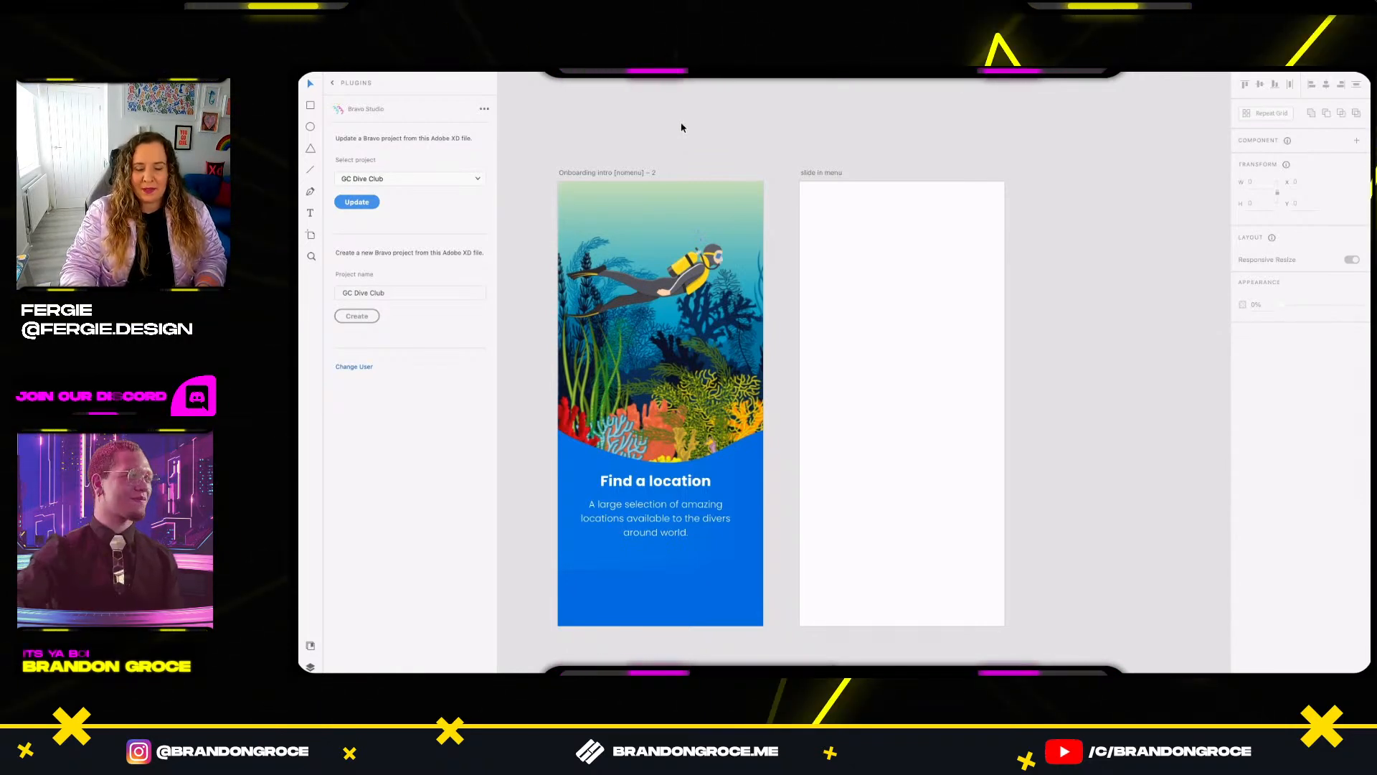
pyautogui.click(829, 175)
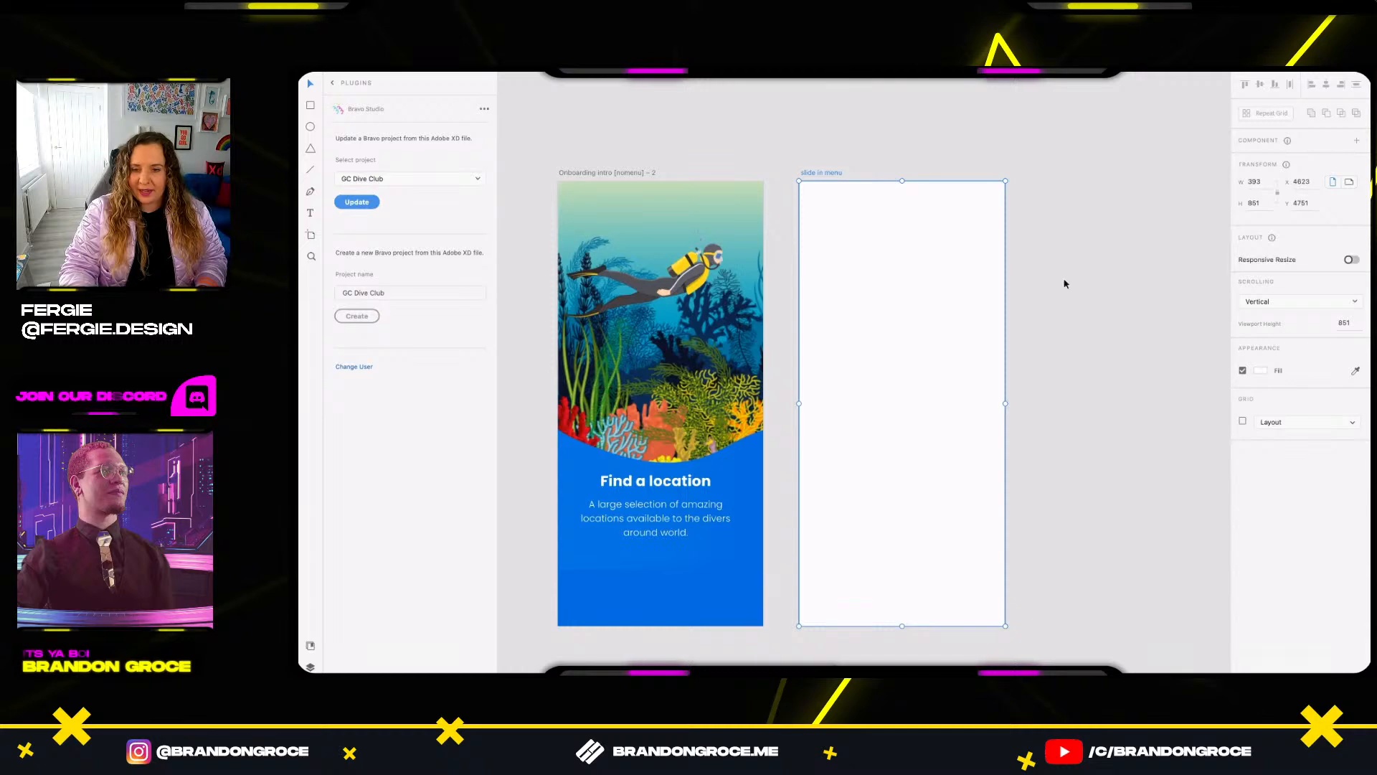
pyautogui.click(1243, 371)
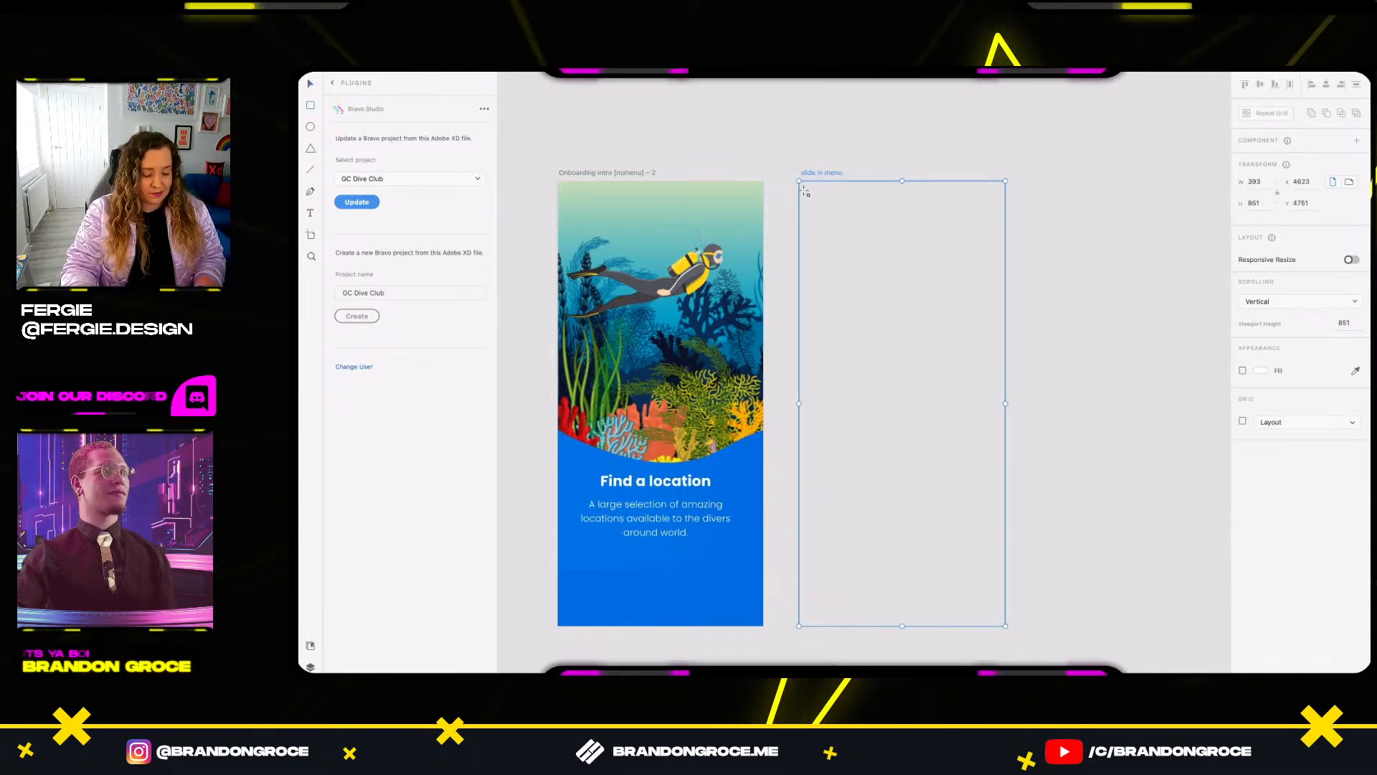
# Draw a rectangle 289 wide along the left edge of the "slide in menu" artboard, covering its full 851 height.
pyautogui.moveTo(800, 193); pyautogui.dragTo(951, 430)
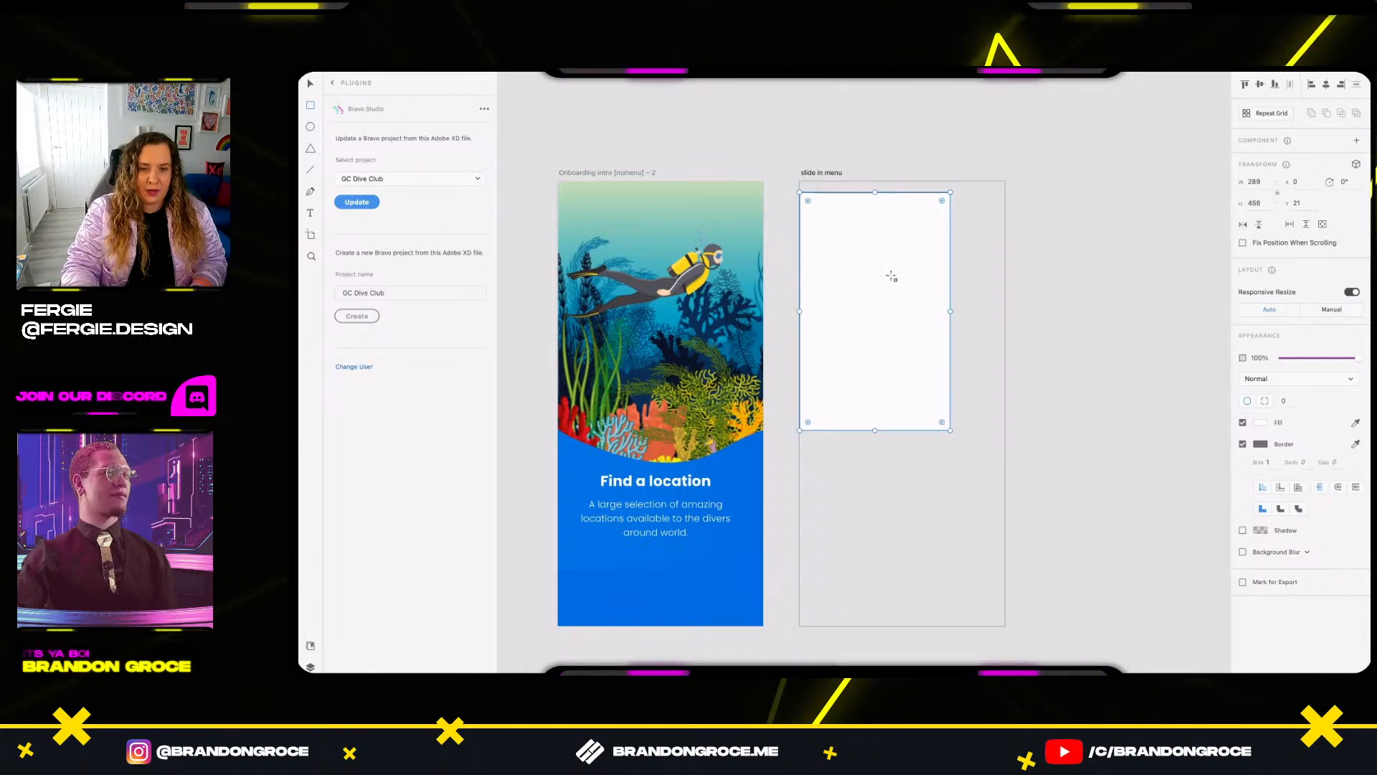
pyautogui.moveTo(875, 192); pyautogui.dragTo(875, 181)
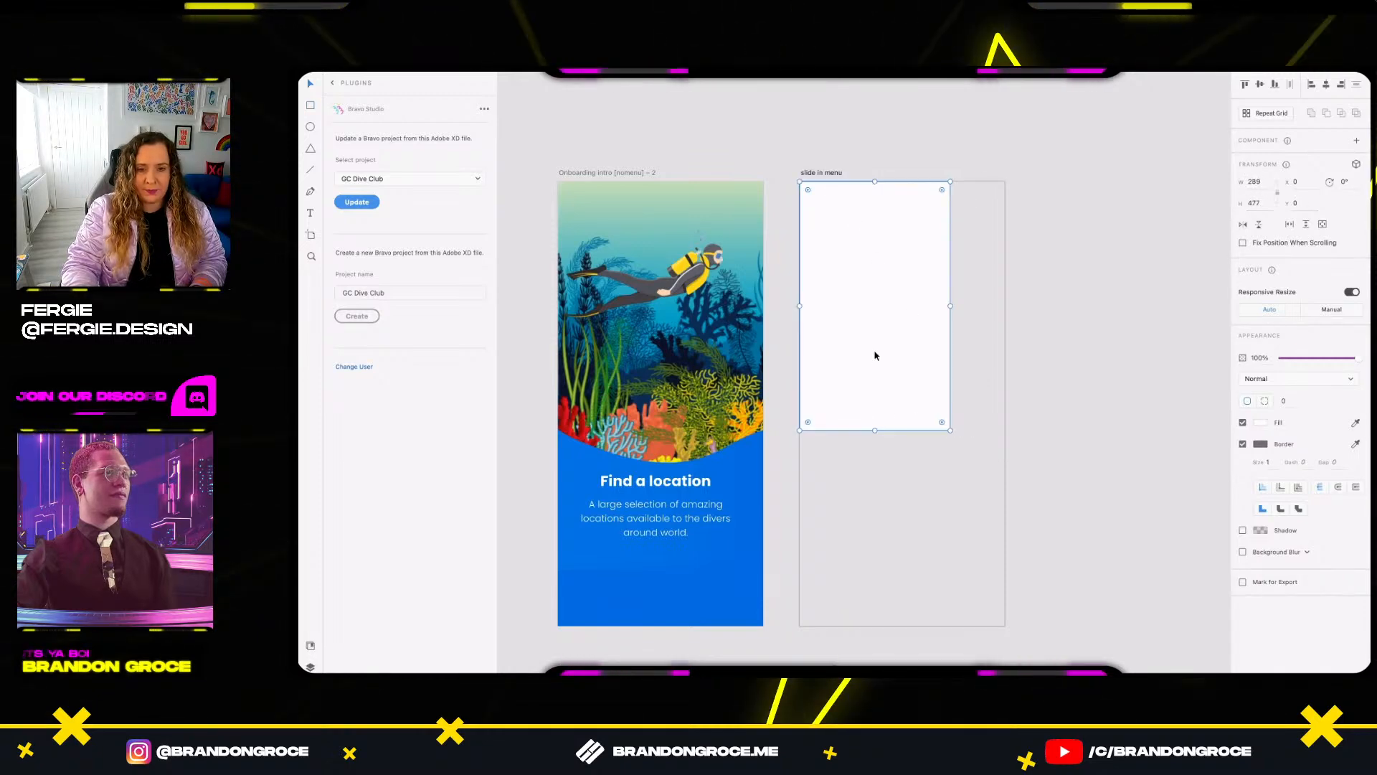
pyautogui.moveTo(876, 429); pyautogui.dragTo(851, 625)
pyautogui.scroll(2, 880, 452)
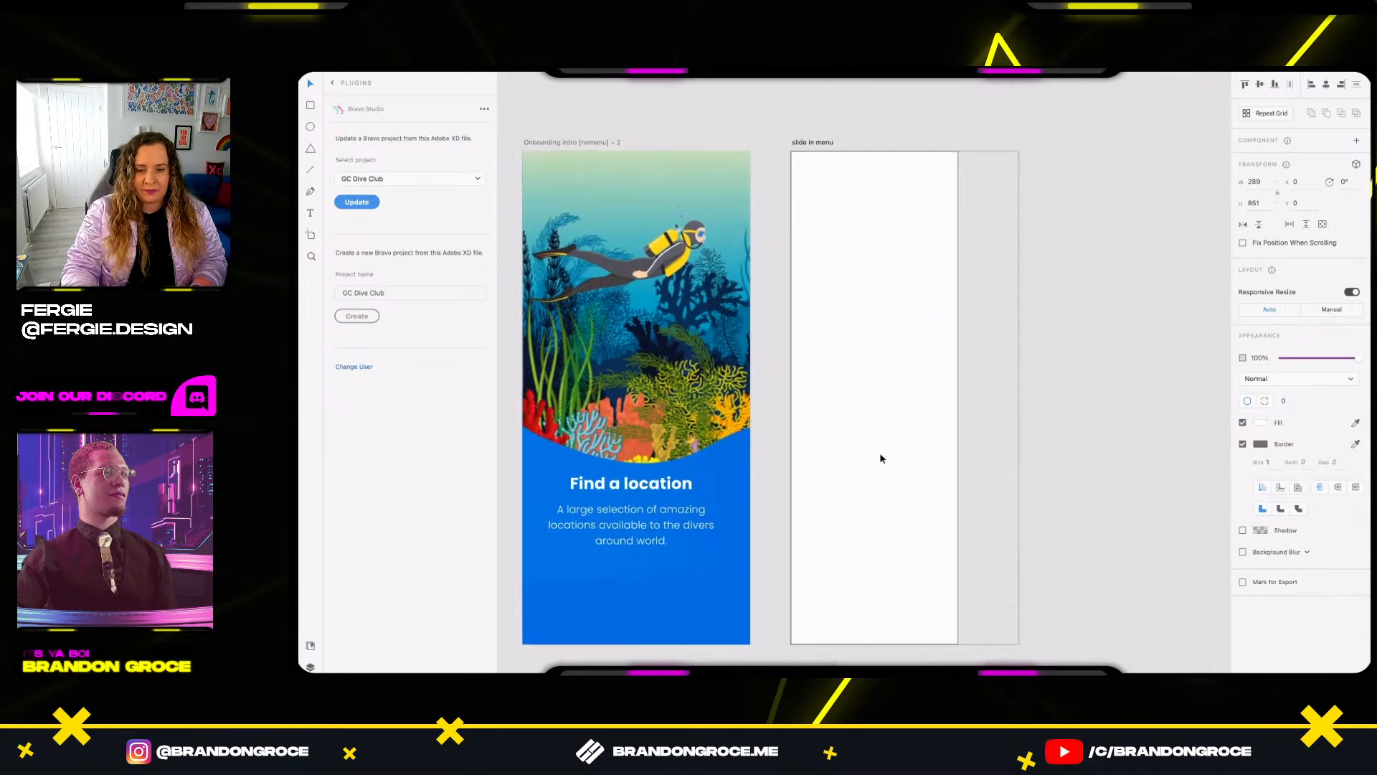
pyautogui.moveTo(881, 454); pyautogui.dragTo(906, 416)
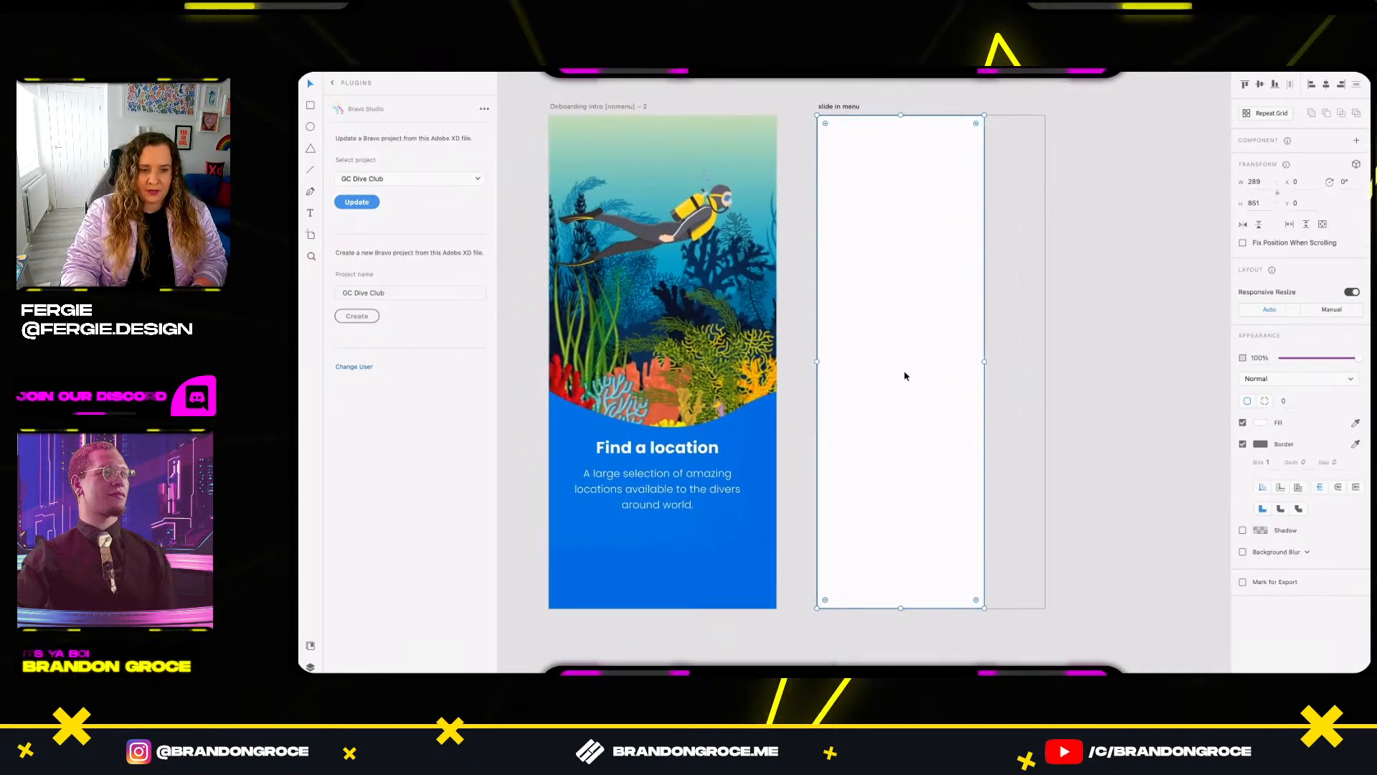
# Show the layers list and add the text "Creatures Log" near the middle of the white rectangle.
pyautogui.hotkey('ctrl', 'y')
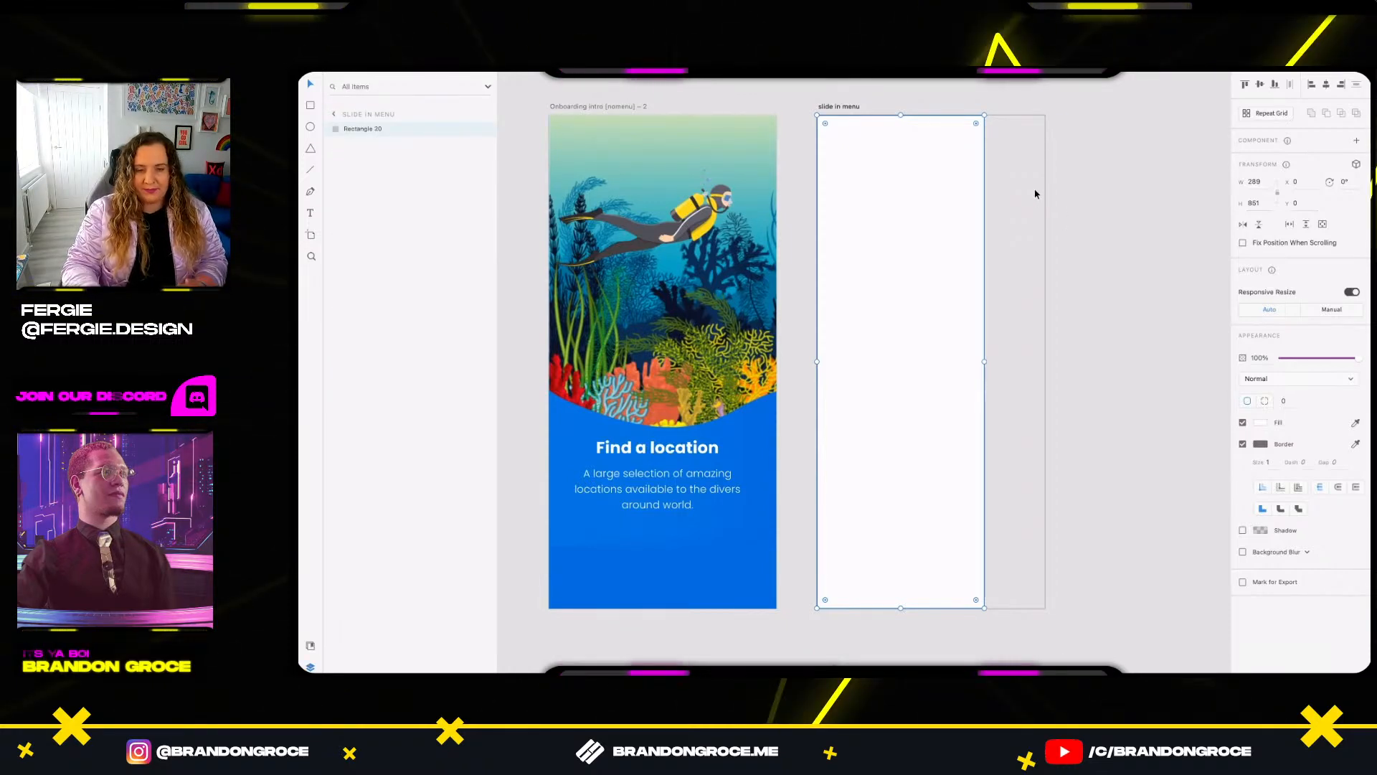
pyautogui.click(1091, 390)
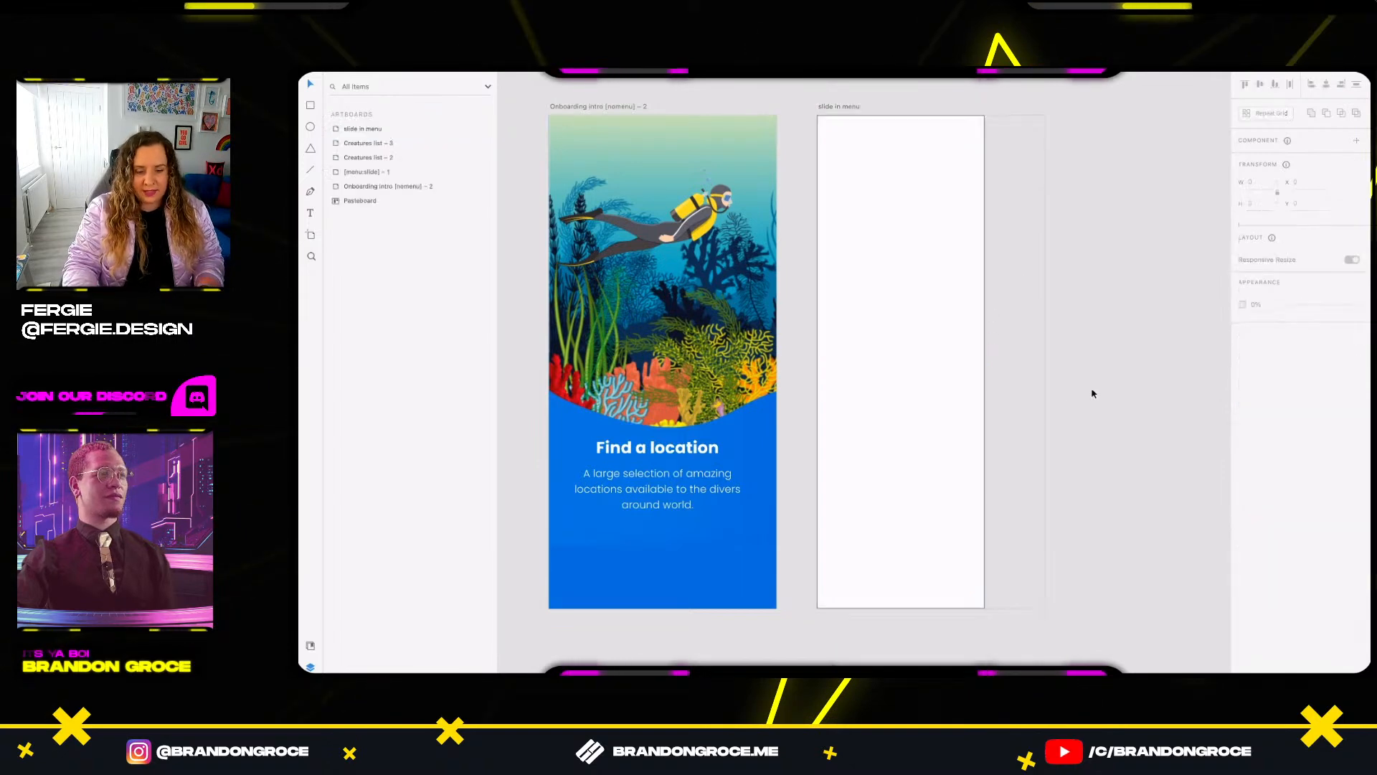
pyautogui.moveTo(1017, 364); pyautogui.dragTo(1049, 362)
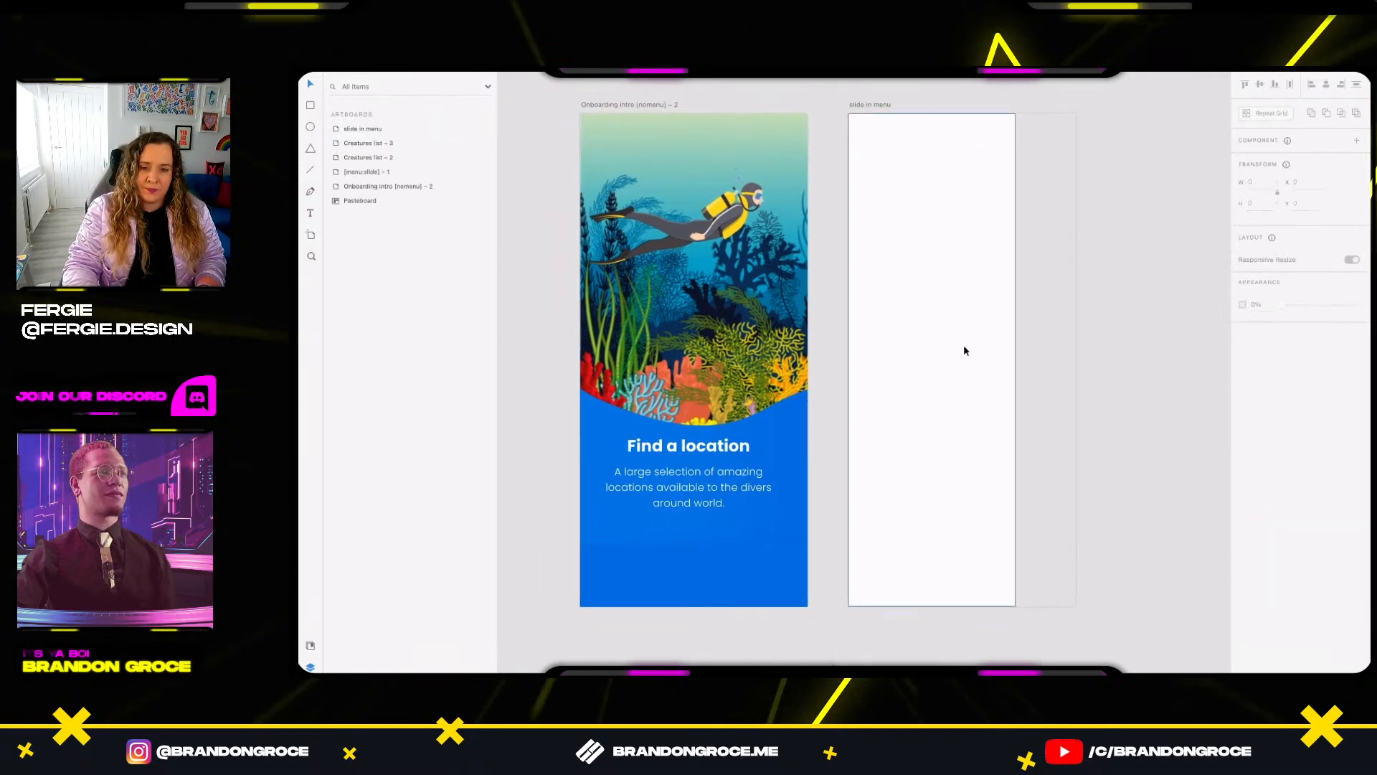
pyautogui.click(891, 327)
pyautogui.write('c')
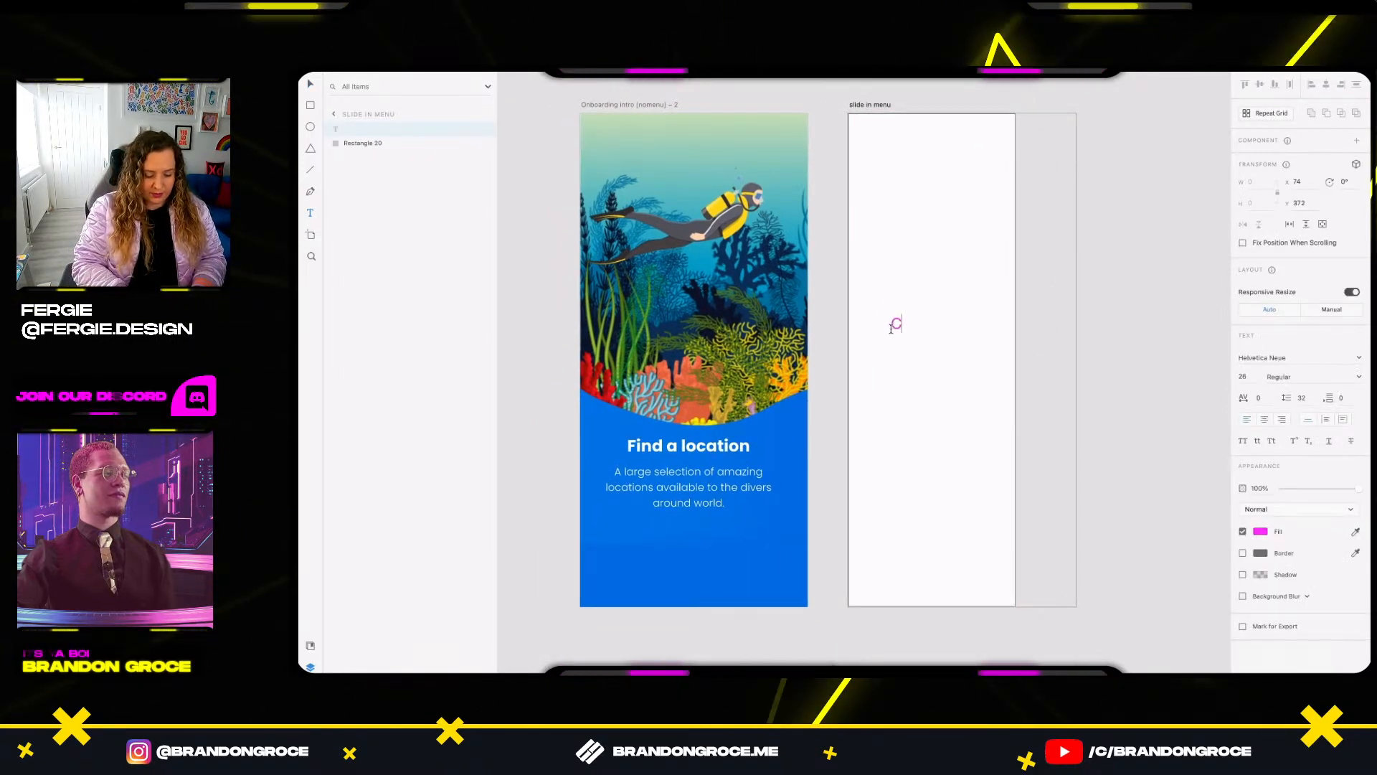
pyautogui.write('reatures Log')
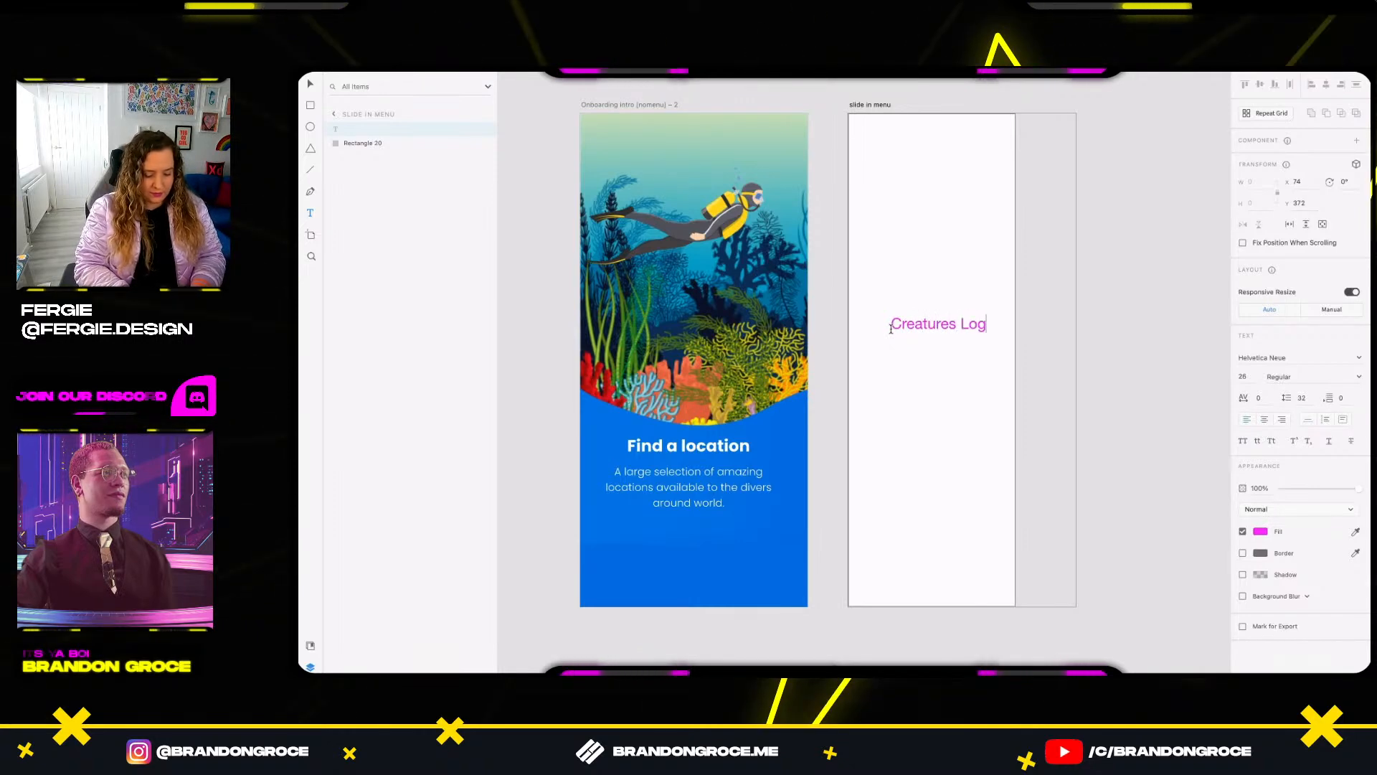
pyautogui.press('Escape')
# Recolour the "Creatures Log" text to a muted grey-blue based on the saved blue swatch.
pyautogui.click(1260, 531)
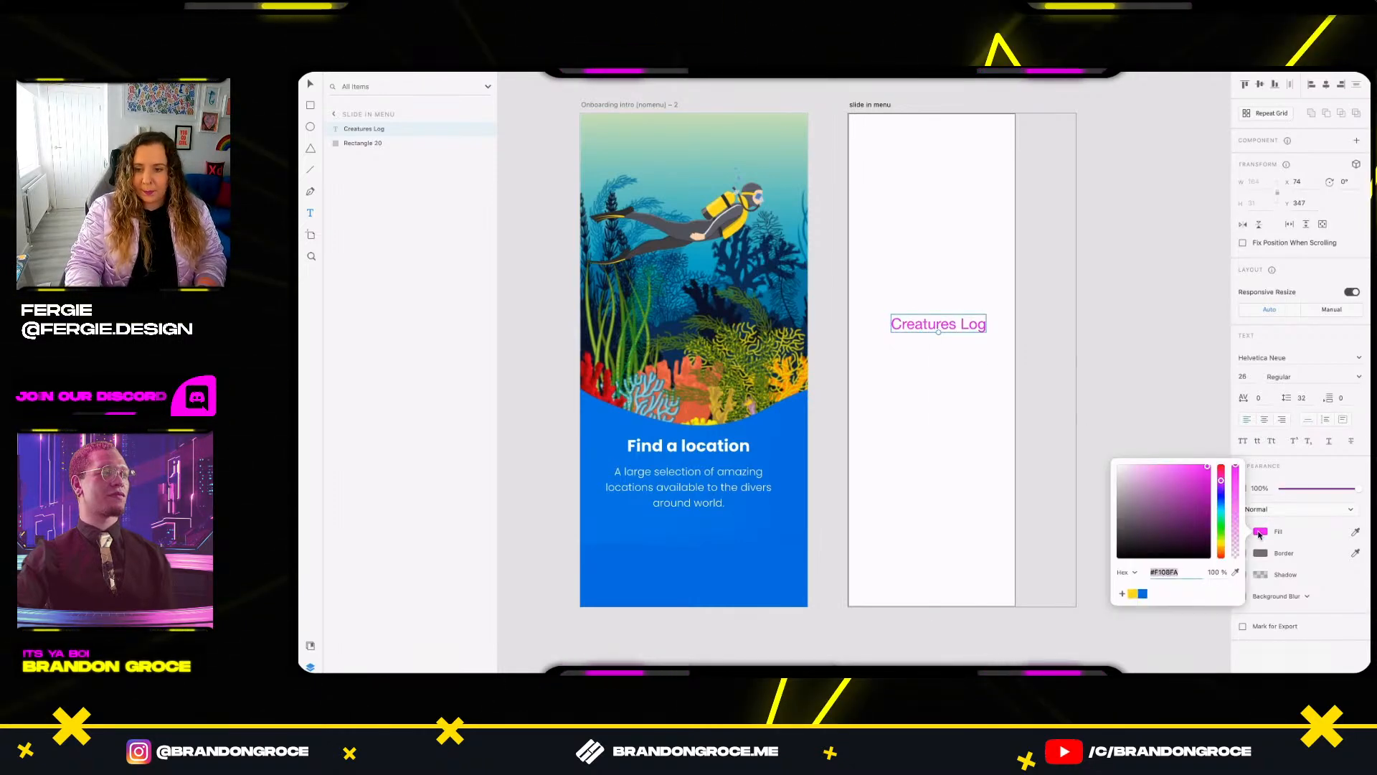
pyautogui.click(1143, 594)
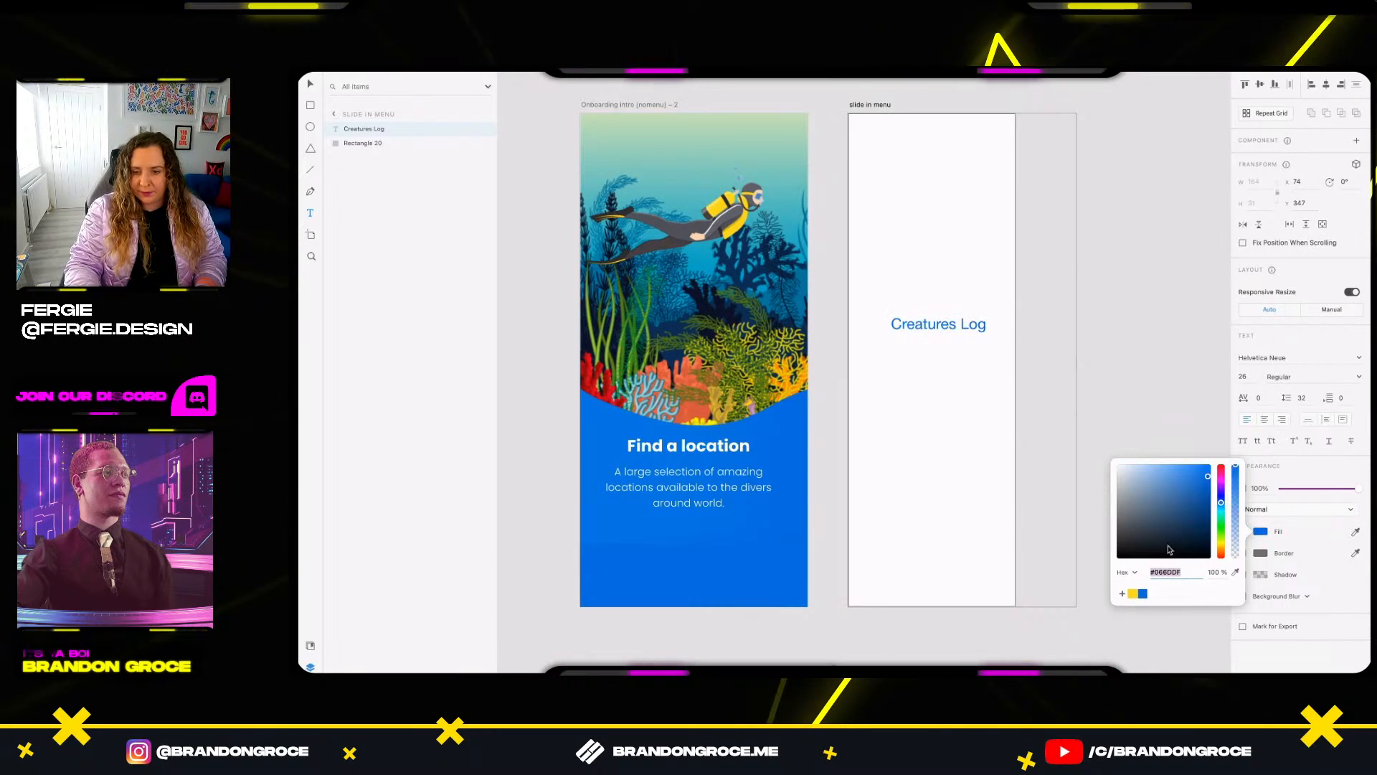
pyautogui.moveTo(1167, 550); pyautogui.dragTo(1129, 500)
pyautogui.click(982, 491)
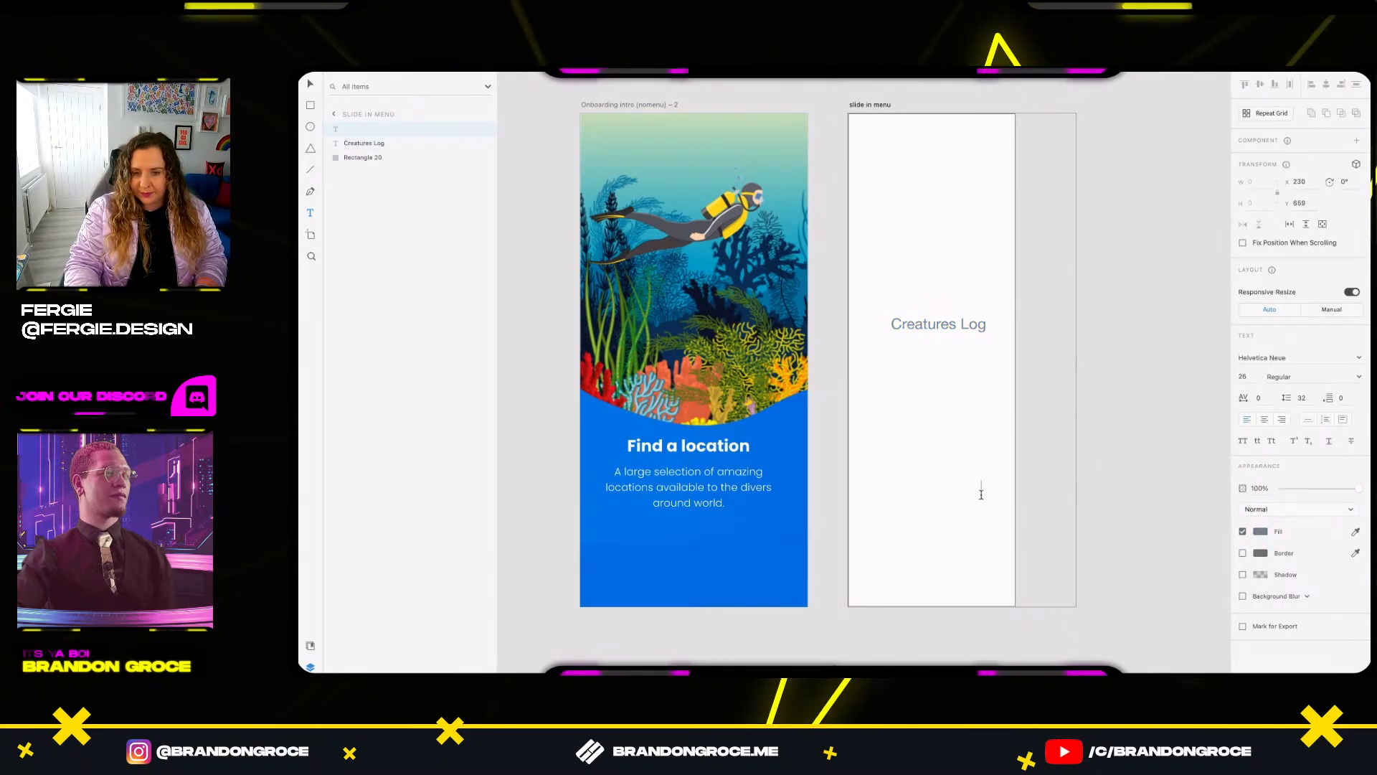
pyautogui.write('v')
pyautogui.press('Escape')
pyautogui.press('Delete')
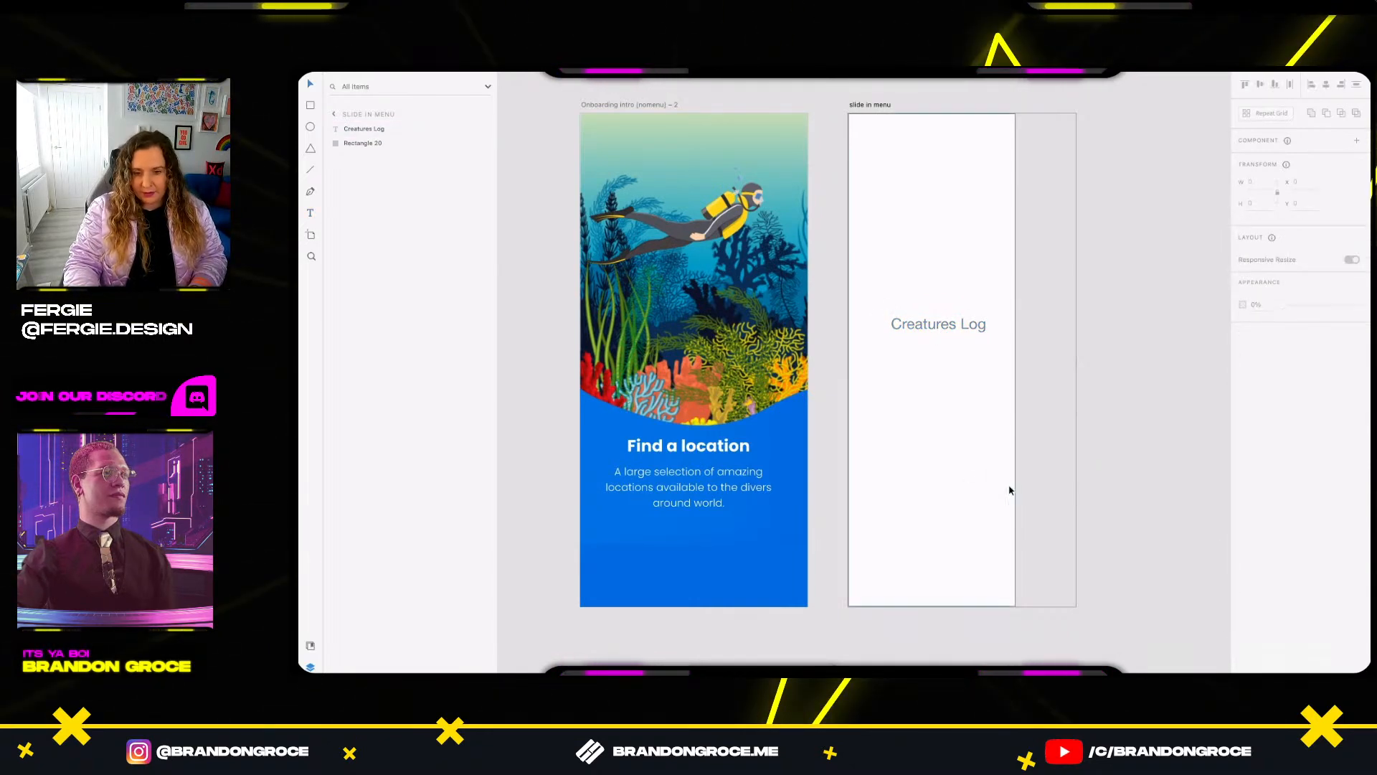
# Fill the "slide in menu" rectangle with the saved blue swatch and recolour the "Creatures Log" text white (#FFFFFF).
pyautogui.click(1009, 490)
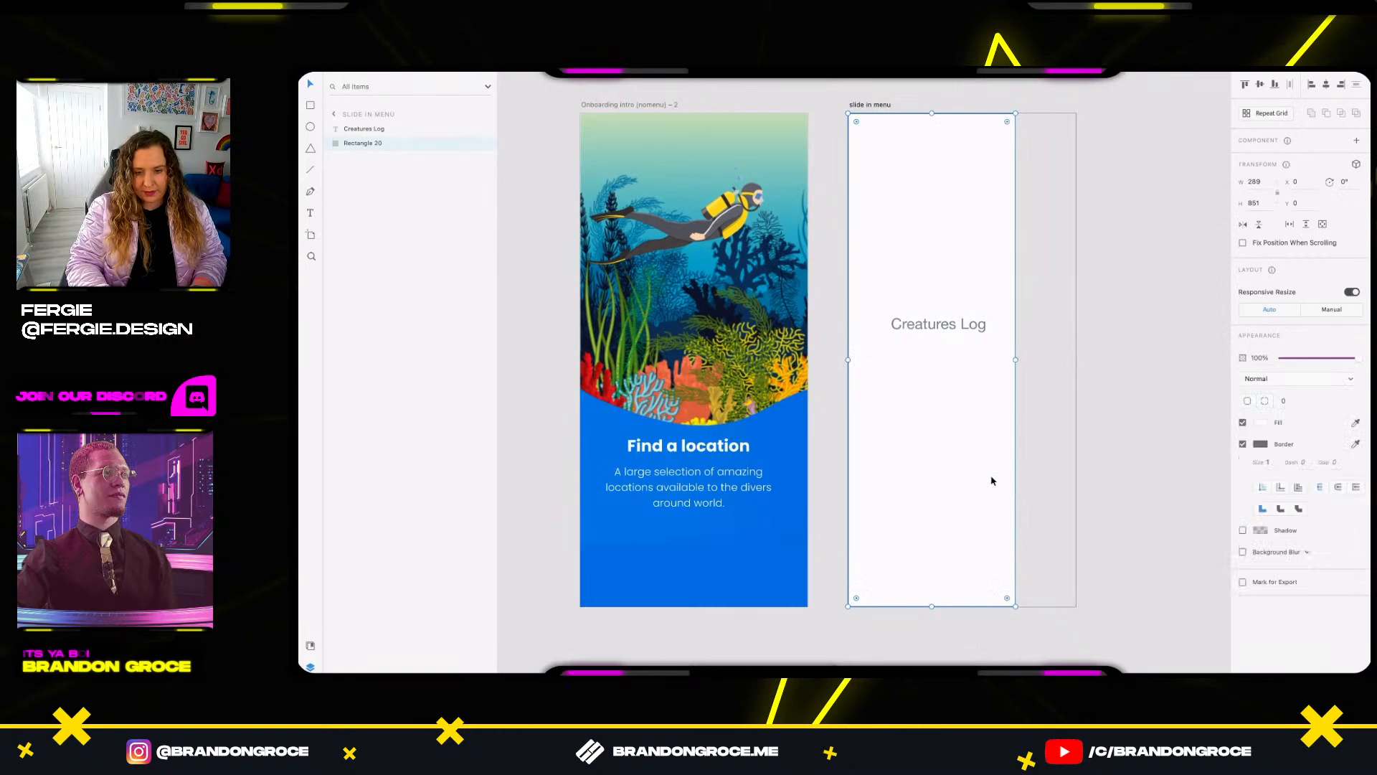
pyautogui.click(1260, 422)
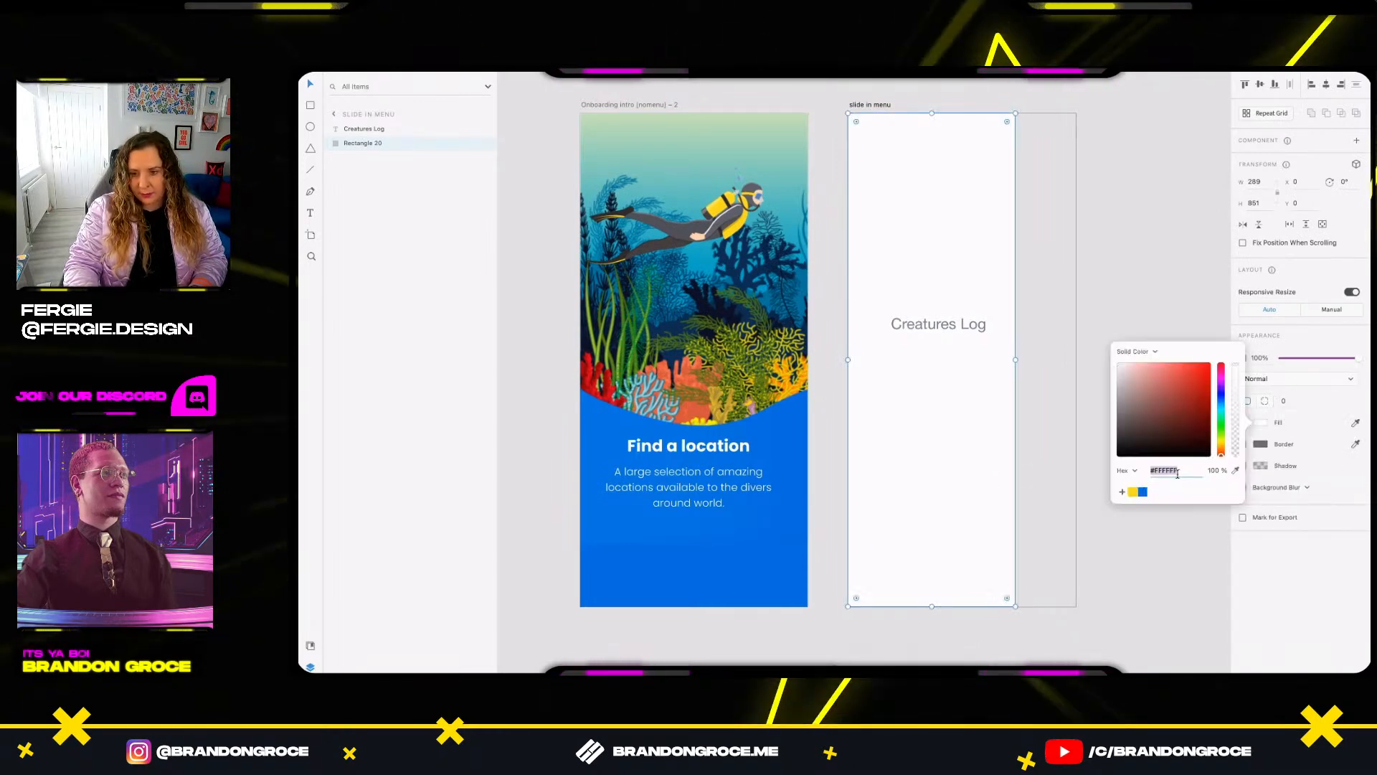
pyautogui.click(1143, 492)
pyautogui.click(955, 322)
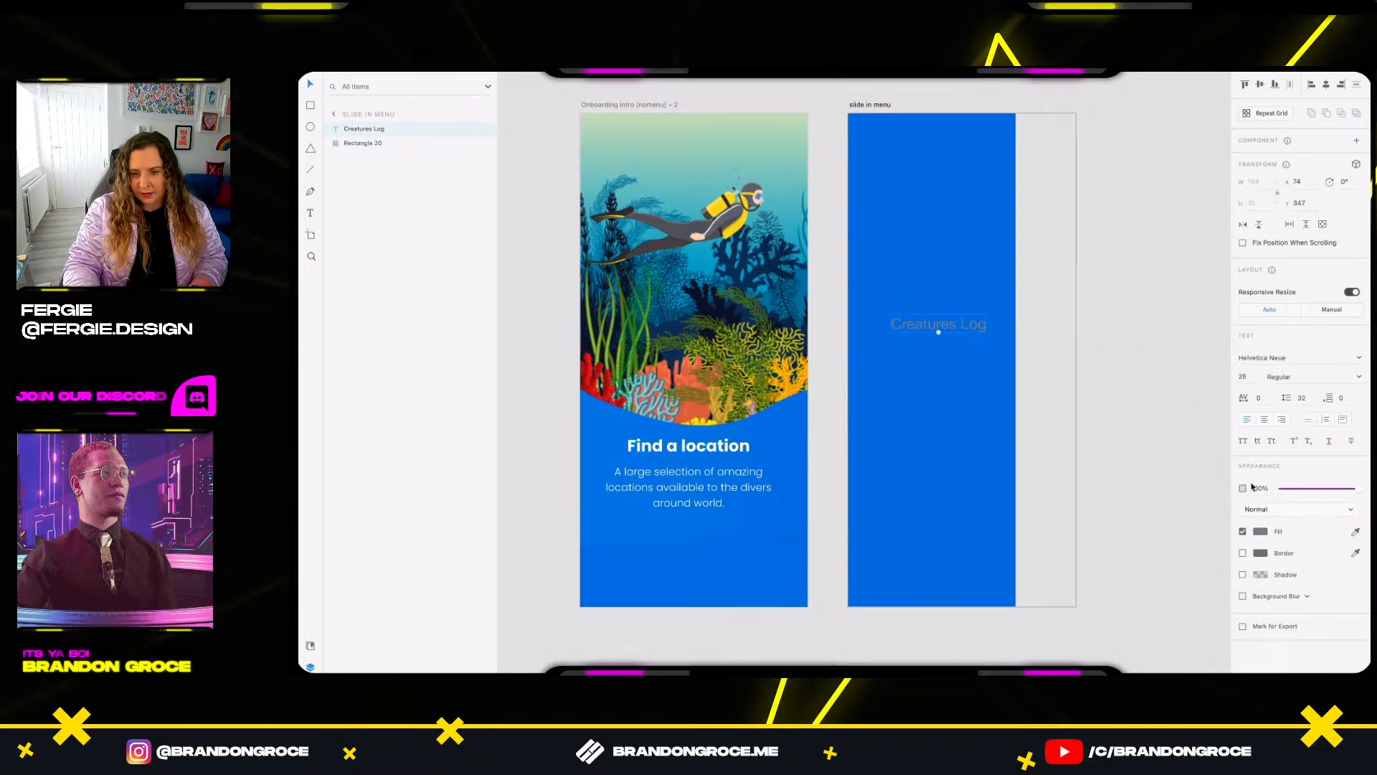
pyautogui.click(1260, 534)
pyautogui.moveTo(1189, 505); pyautogui.dragTo(1082, 442)
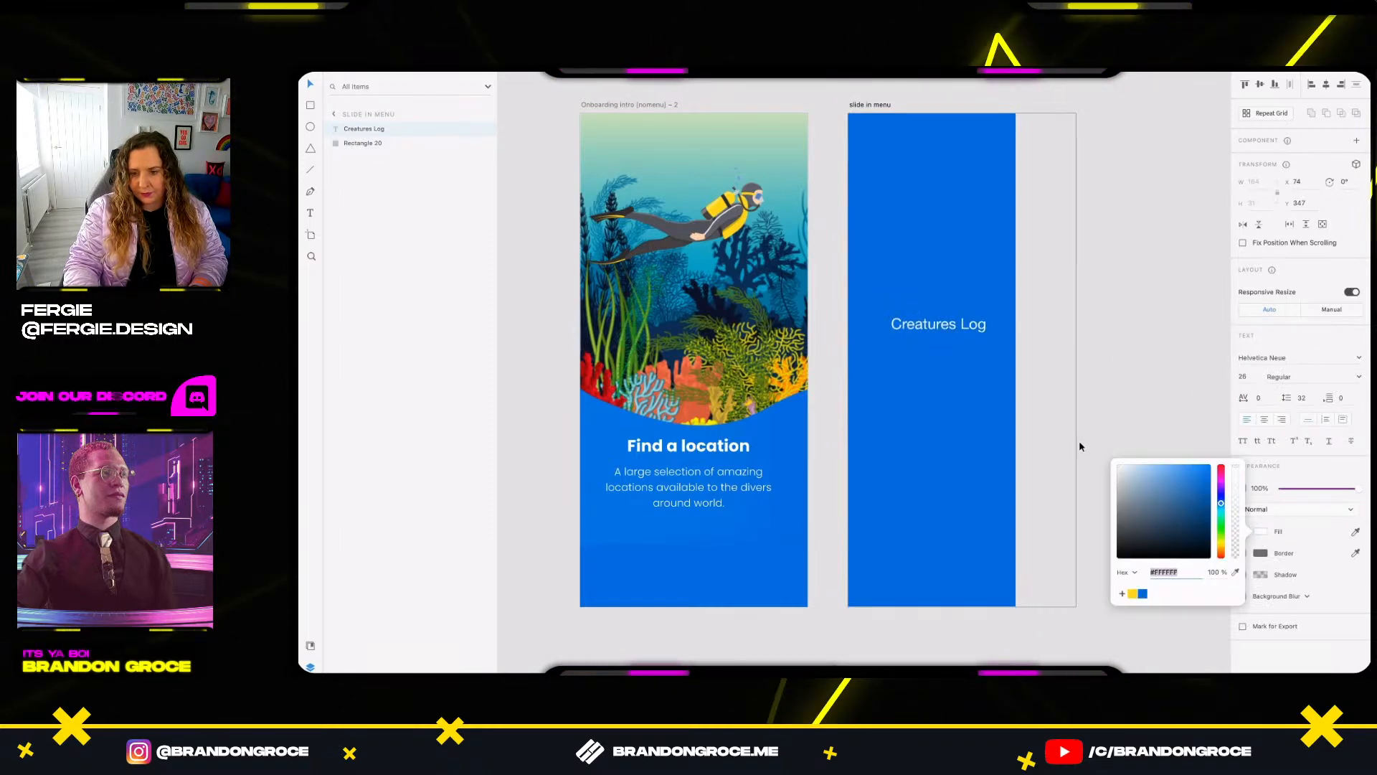
# Move the "Creatures Log" text to X 63 and place two evenly spaced copies of it underneath.
pyautogui.click(973, 332)
pyautogui.moveTo(967, 325); pyautogui.dragTo(959, 325)
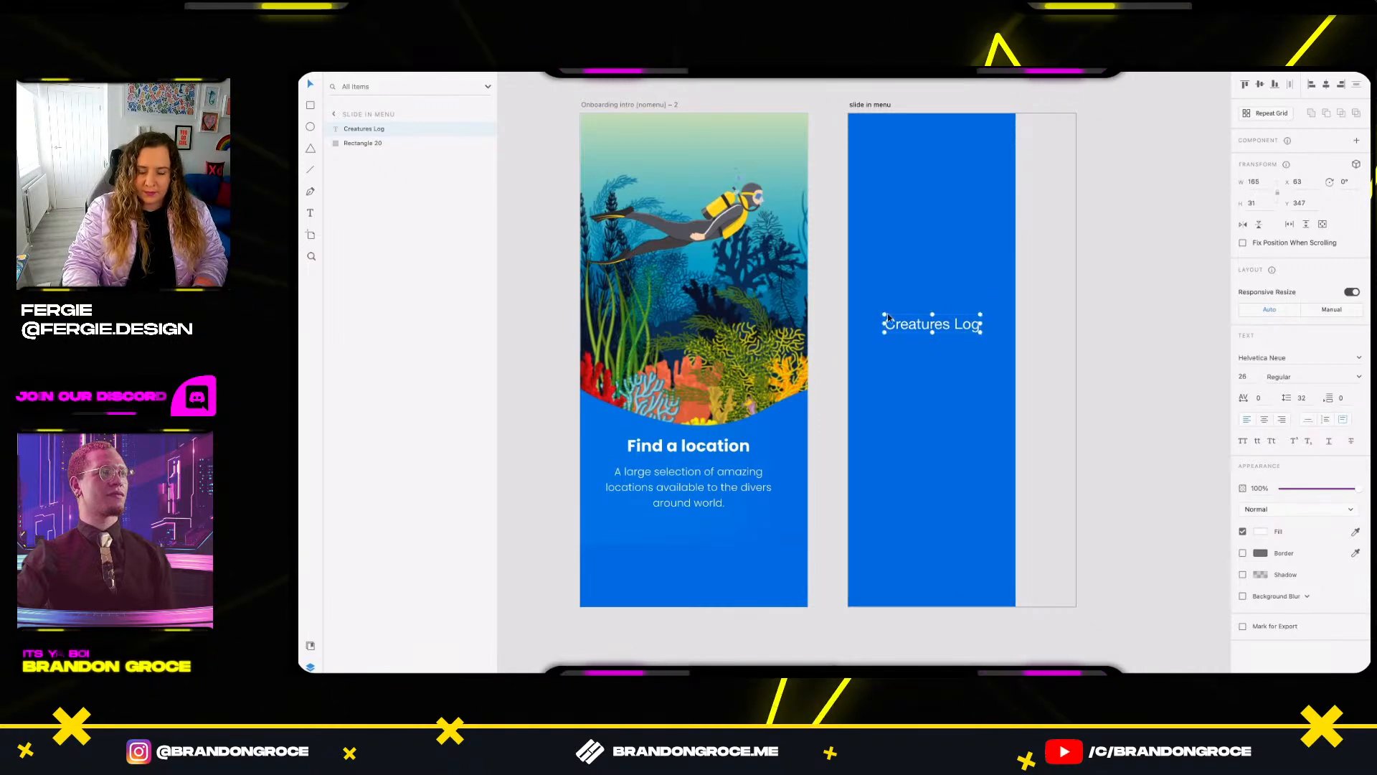
pyautogui.moveTo(933, 329); pyautogui.dragTo(927, 402)
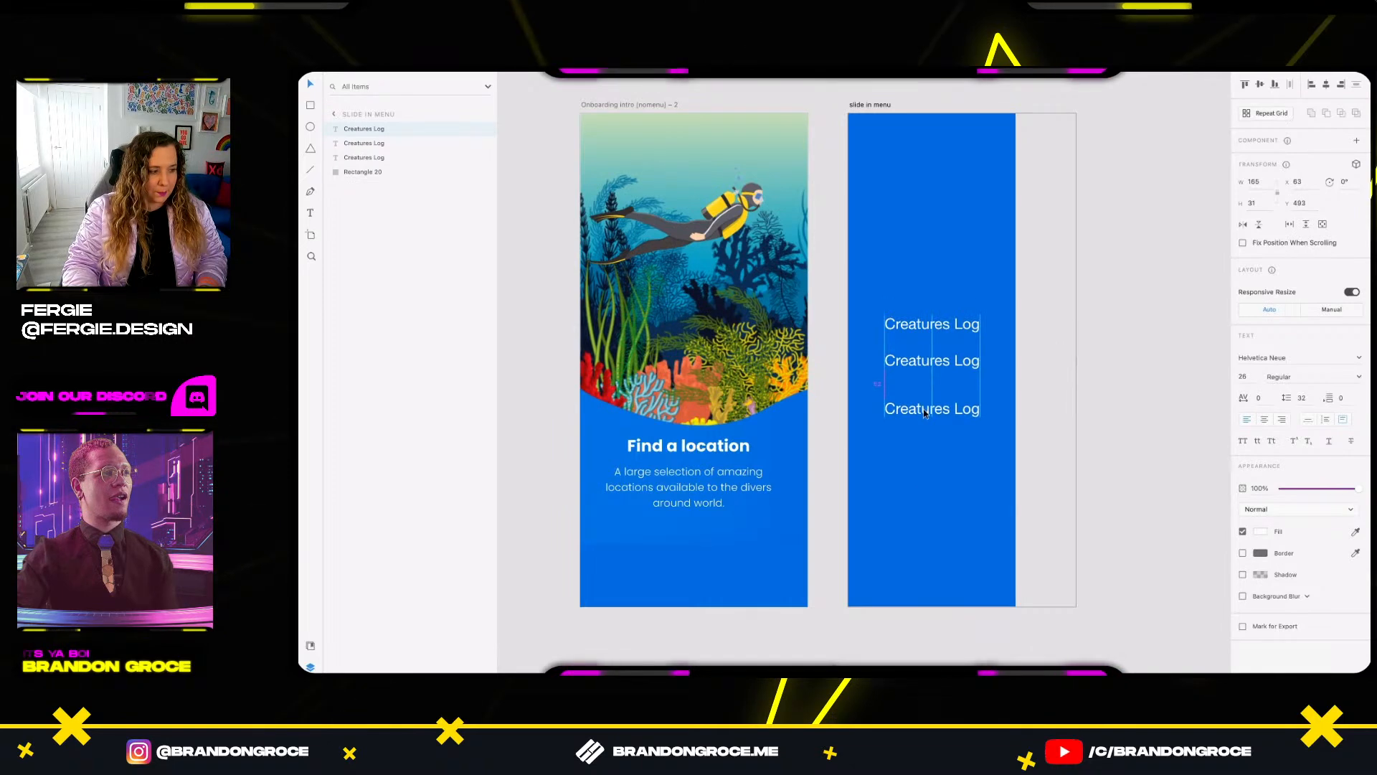
# Change the middle "Creatures Log" copy to read "Diving Map".
pyautogui.click(935, 368)
pyautogui.doubleClick(937, 366)
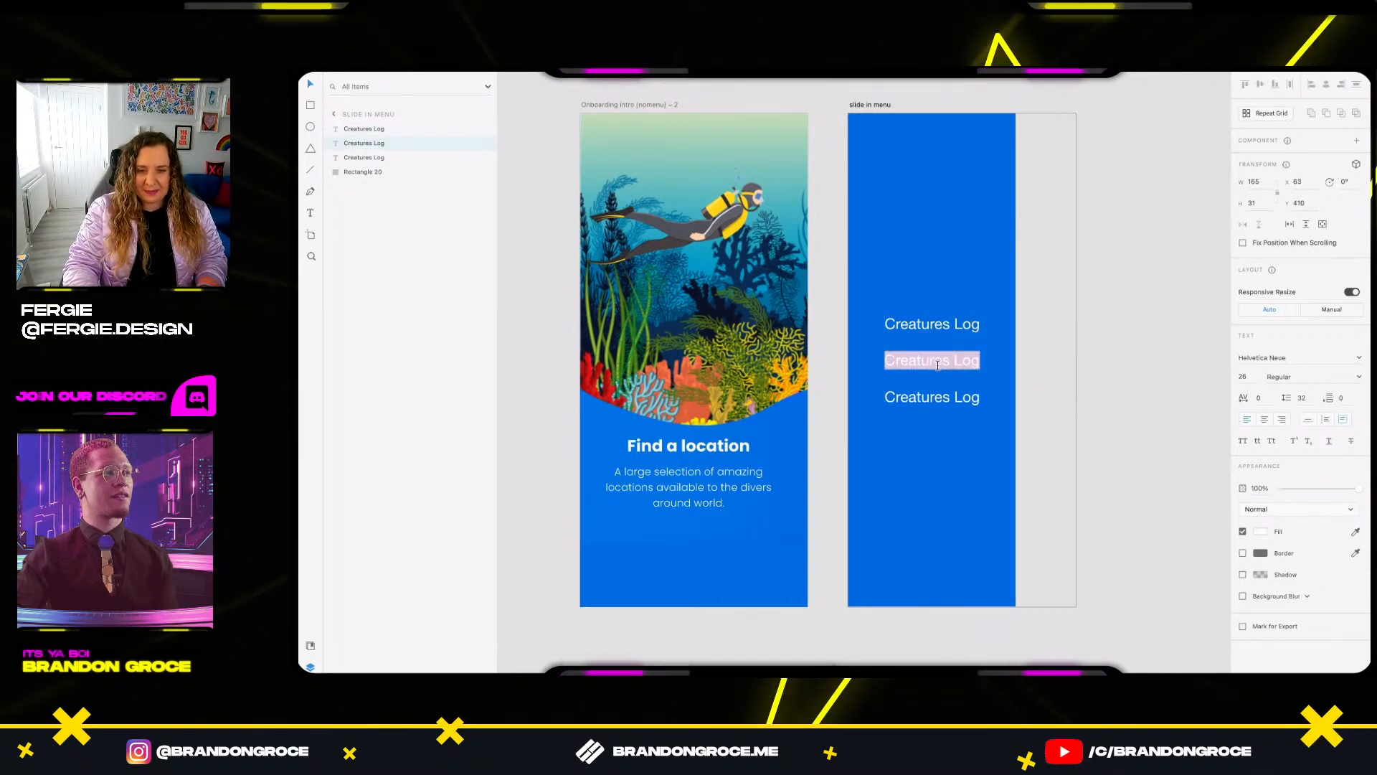
pyautogui.write('L')
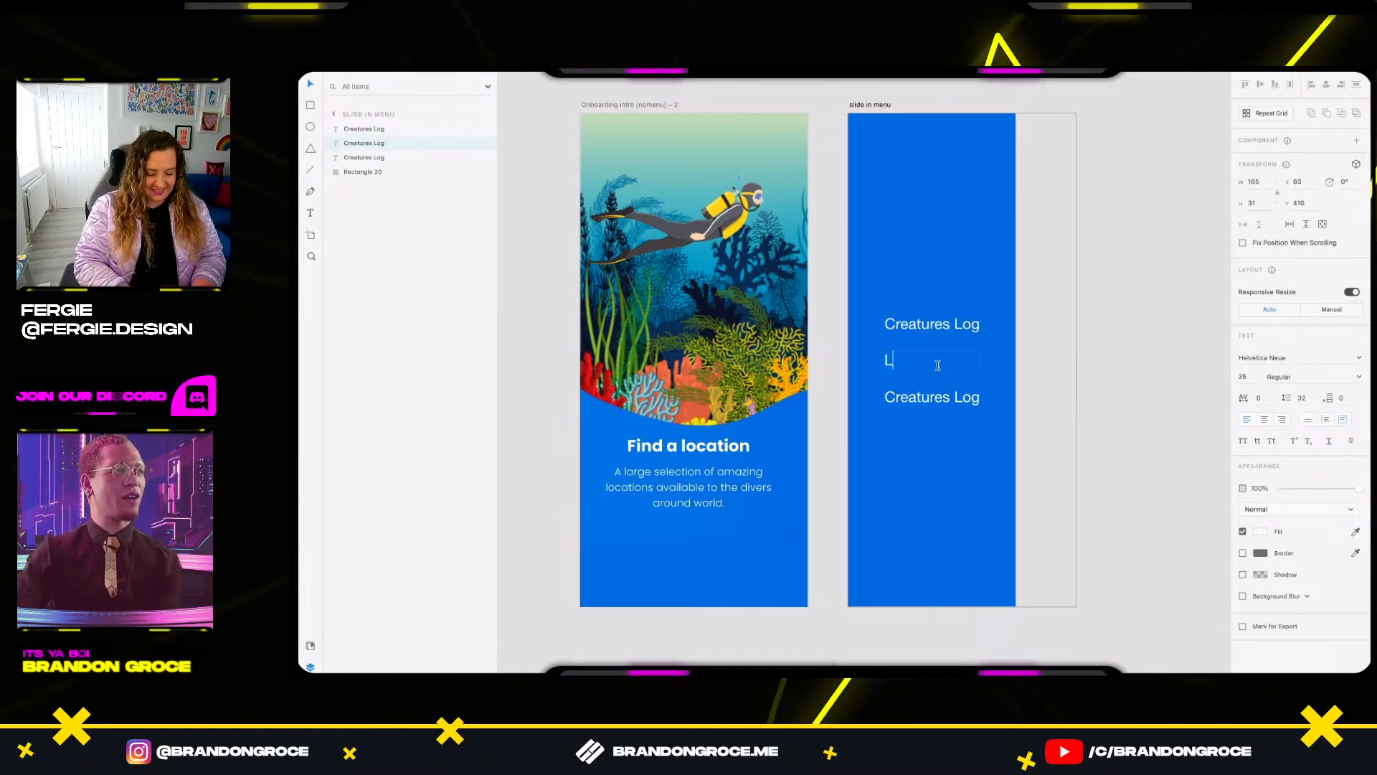
pyautogui.write('Diving Mao')
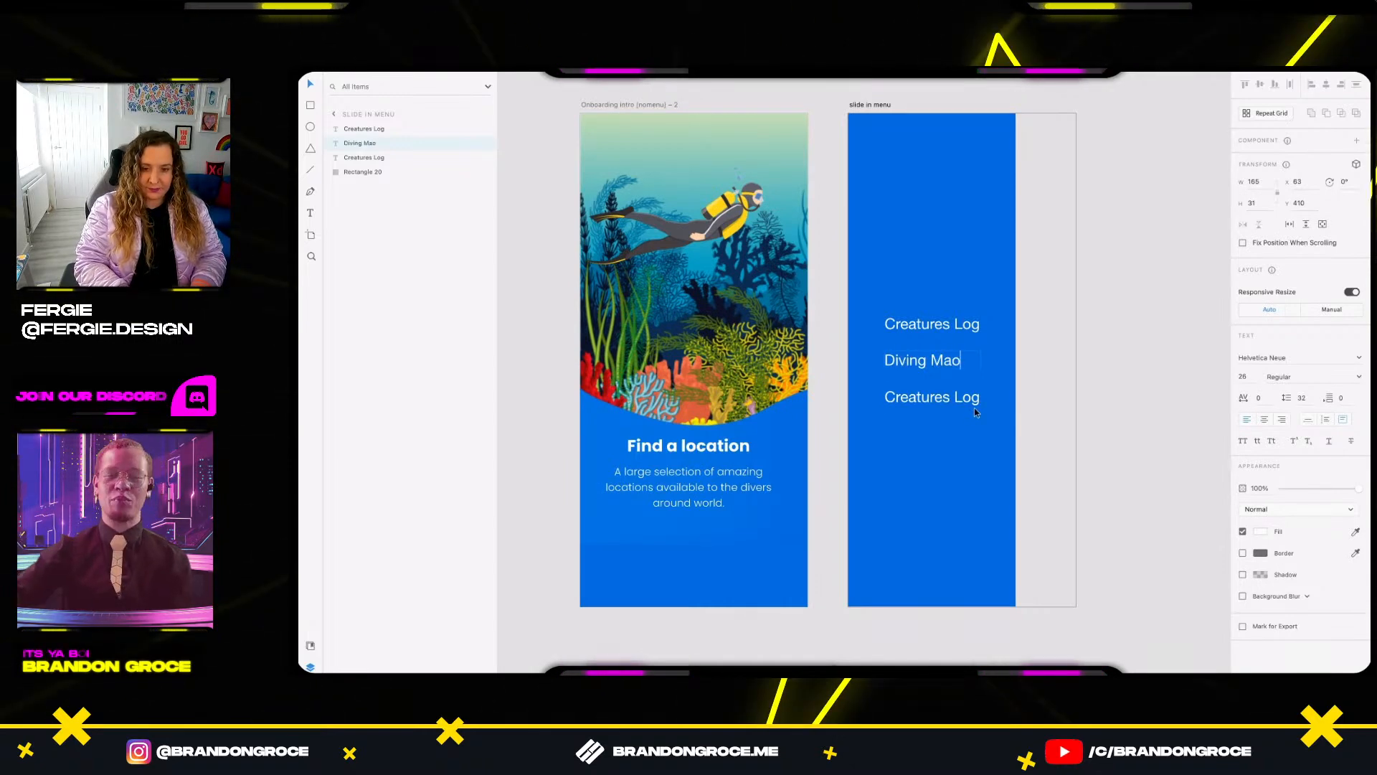
pyautogui.press('BackSpace')
pyautogui.write('p')
# Change the lowest "Creatures Log" copy to read "My Locations".
pyautogui.click(967, 400)
pyautogui.doubleClick(967, 400)
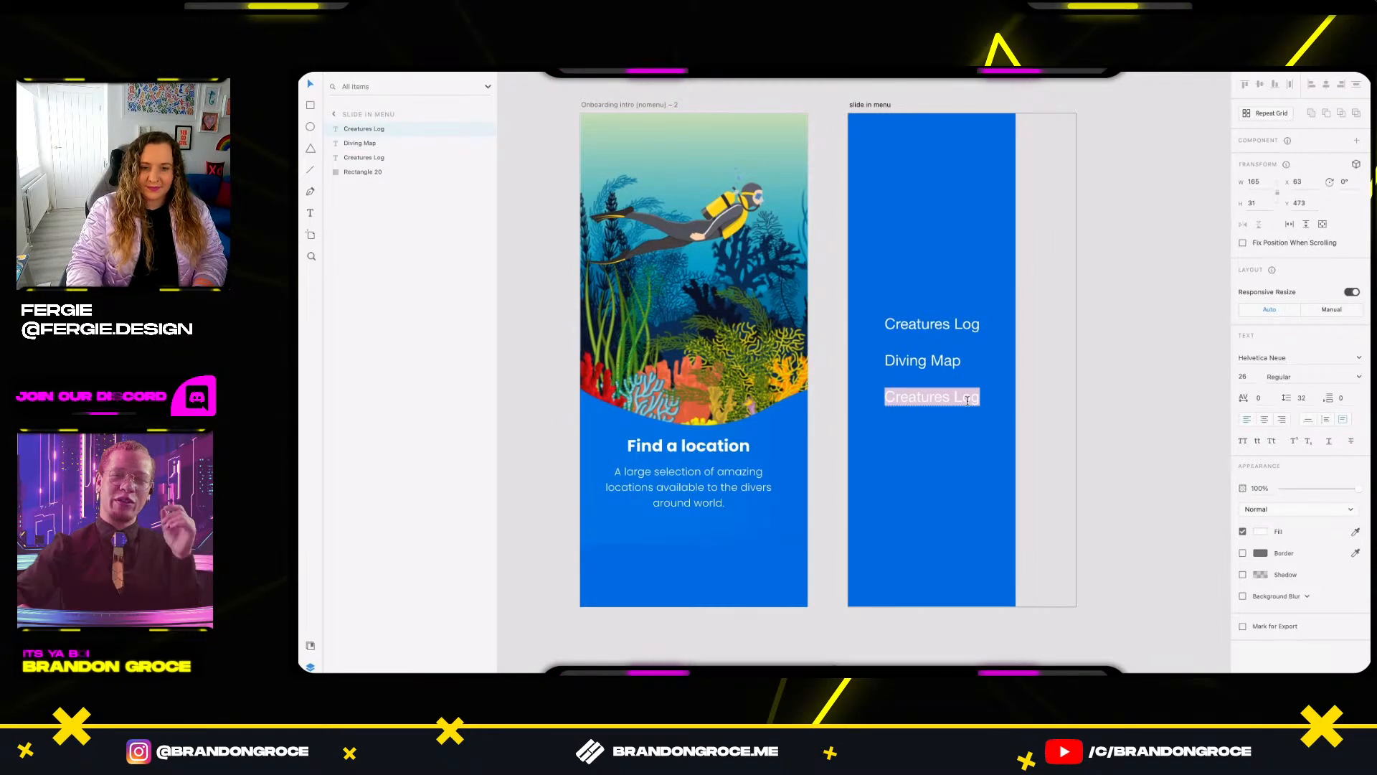
pyautogui.write('My Locations')
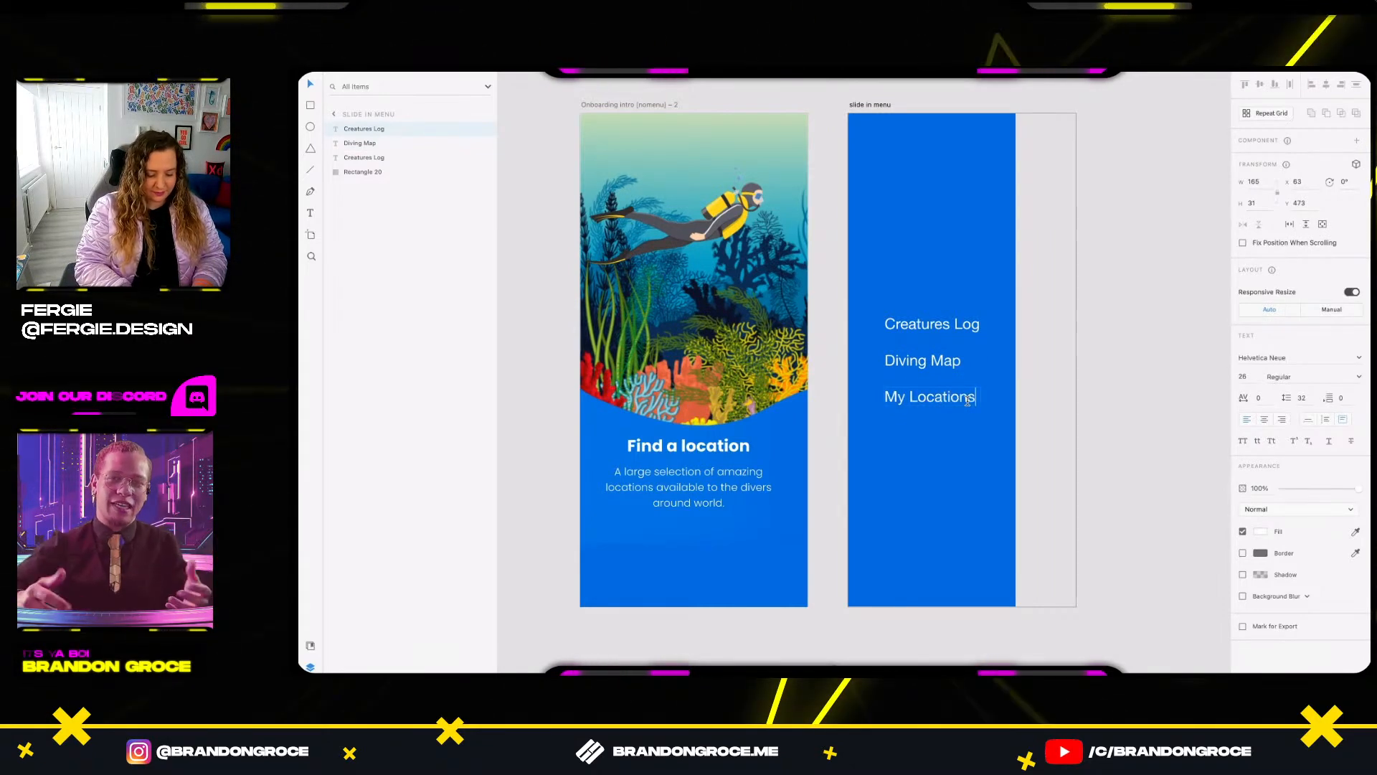
pyautogui.press('Escape')
# Set the font of the three menu texts "Creatures Log", "Diving Map" and "My Locations" to PT Sans.
pyautogui.scroll(3, 977, 341)
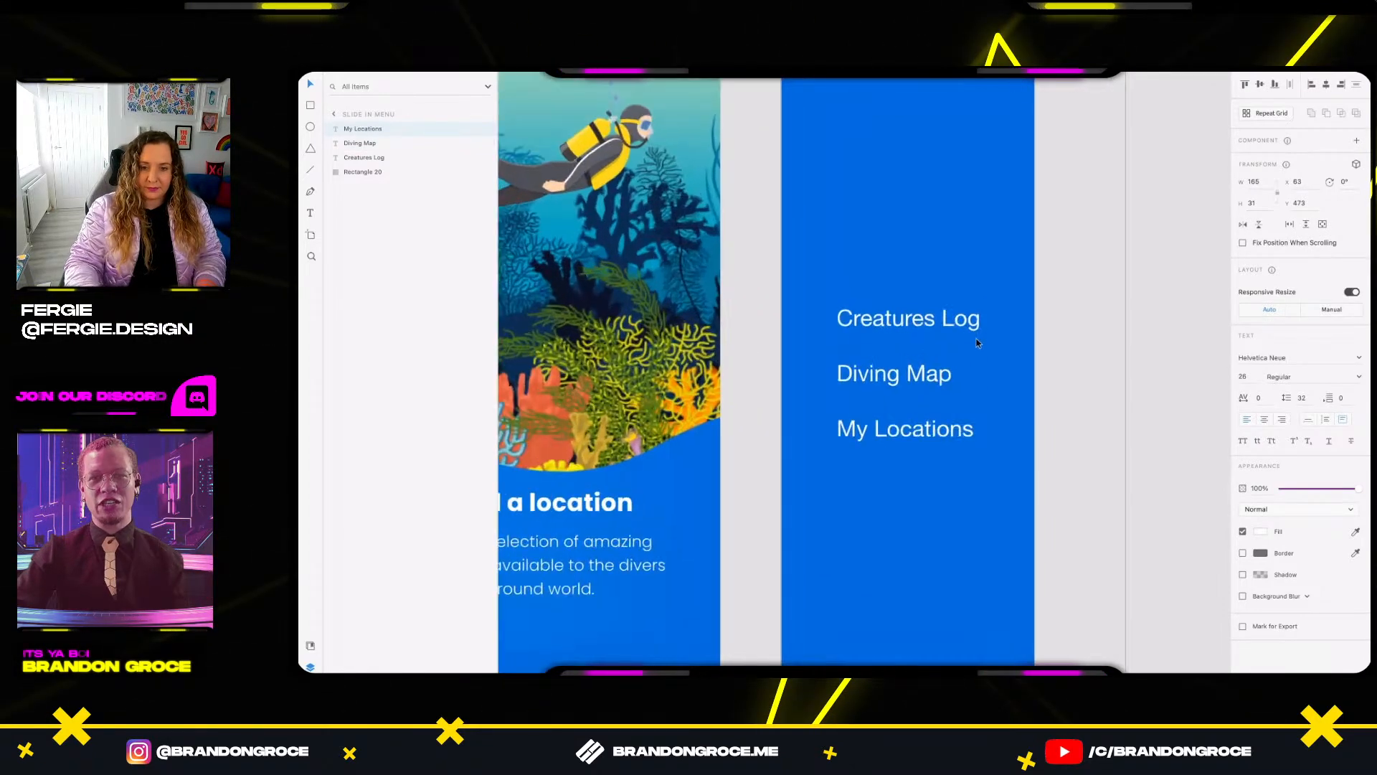
pyautogui.scroll(-2, 978, 340)
pyautogui.hscroll(-2, 979, 340)
pyautogui.keyDown('shift'); pyautogui.click(1005, 260); pyautogui.keyUp('shift')
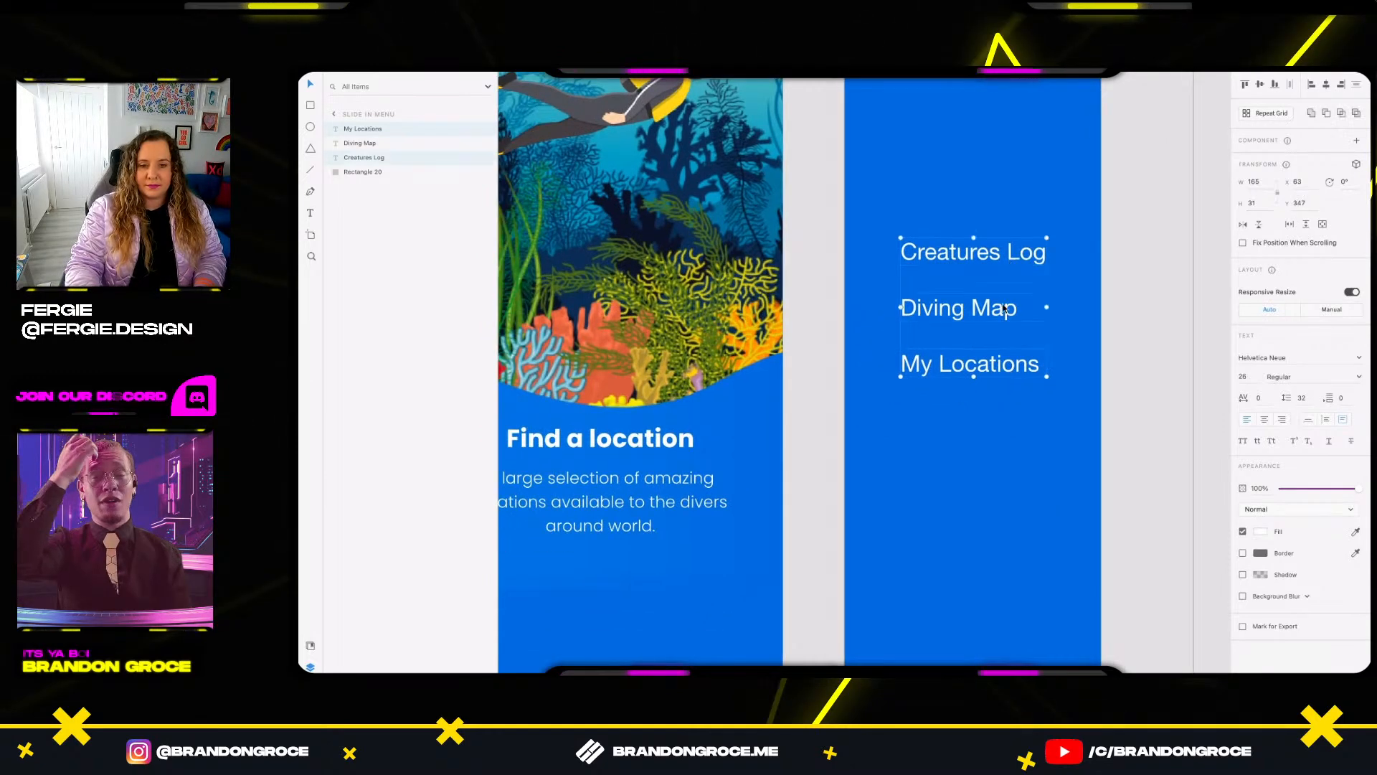
pyautogui.click(1289, 358)
pyautogui.write('Pf')
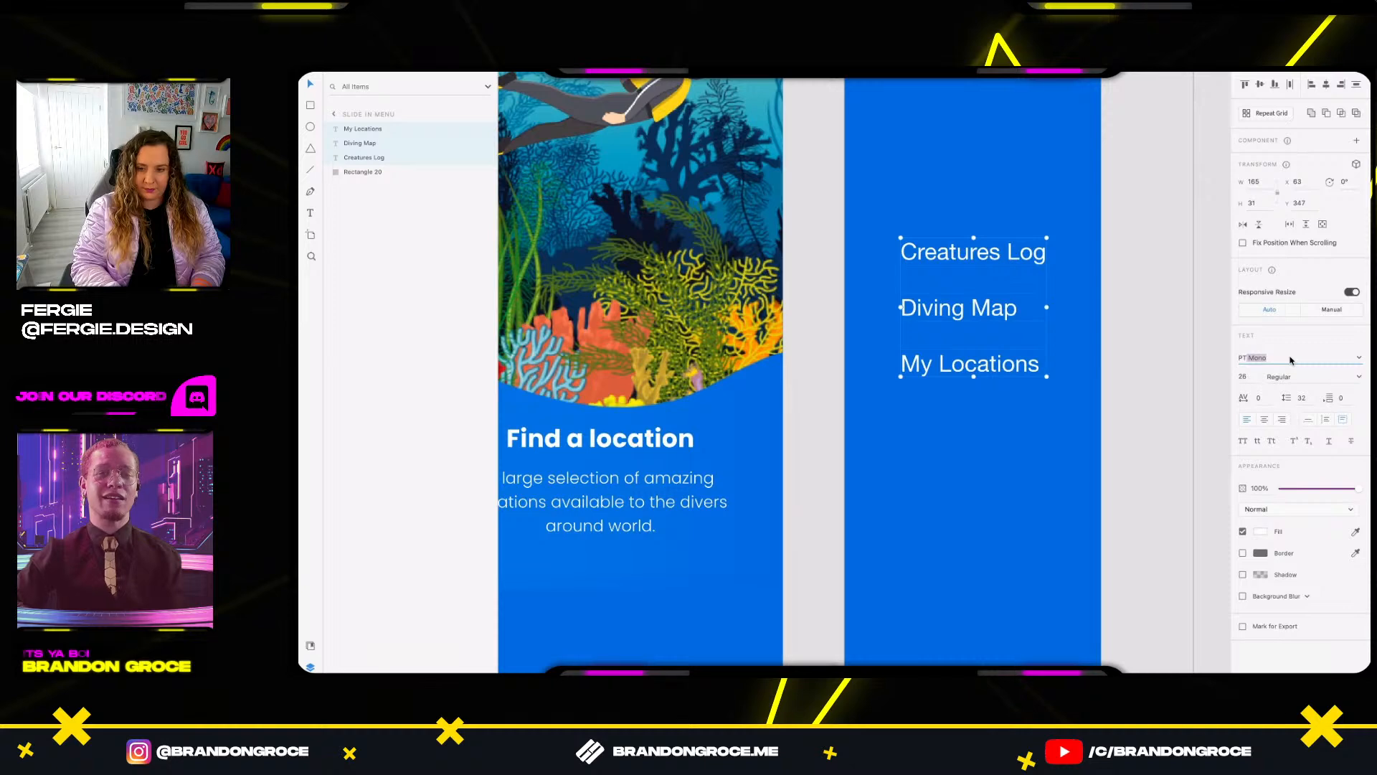
pyautogui.press('Return')
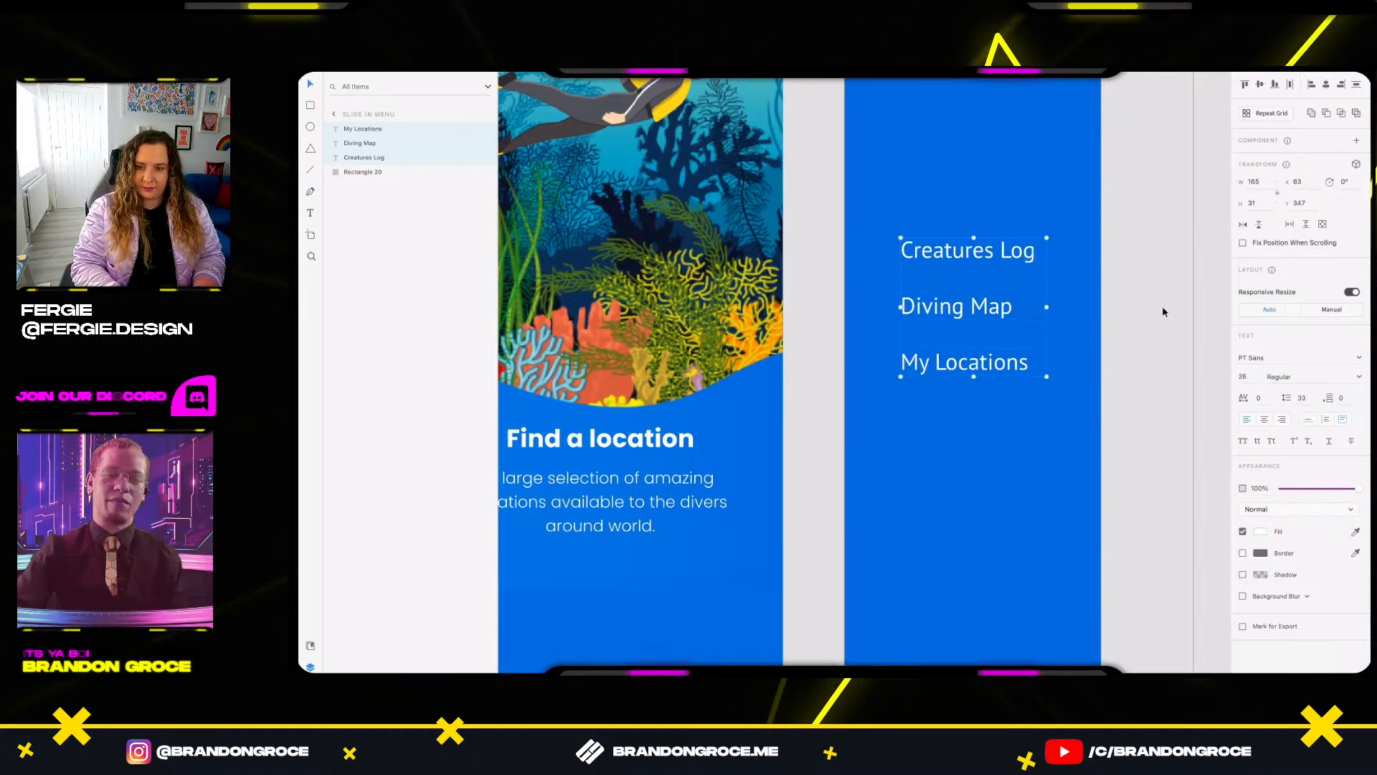
# Open the Icons 4 Design plugin from the plugin list and deselect the menu texts.
pyautogui.click(310, 687)
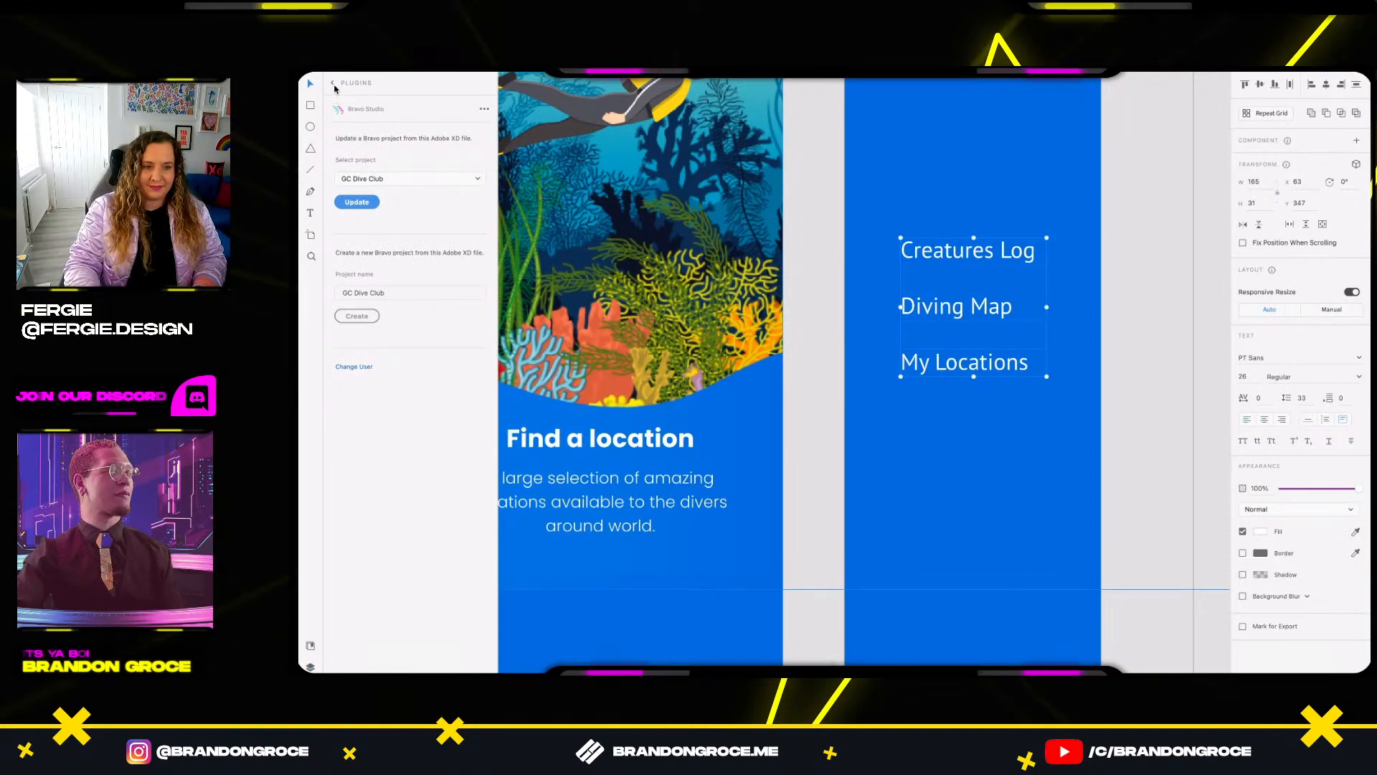
pyautogui.click(332, 81)
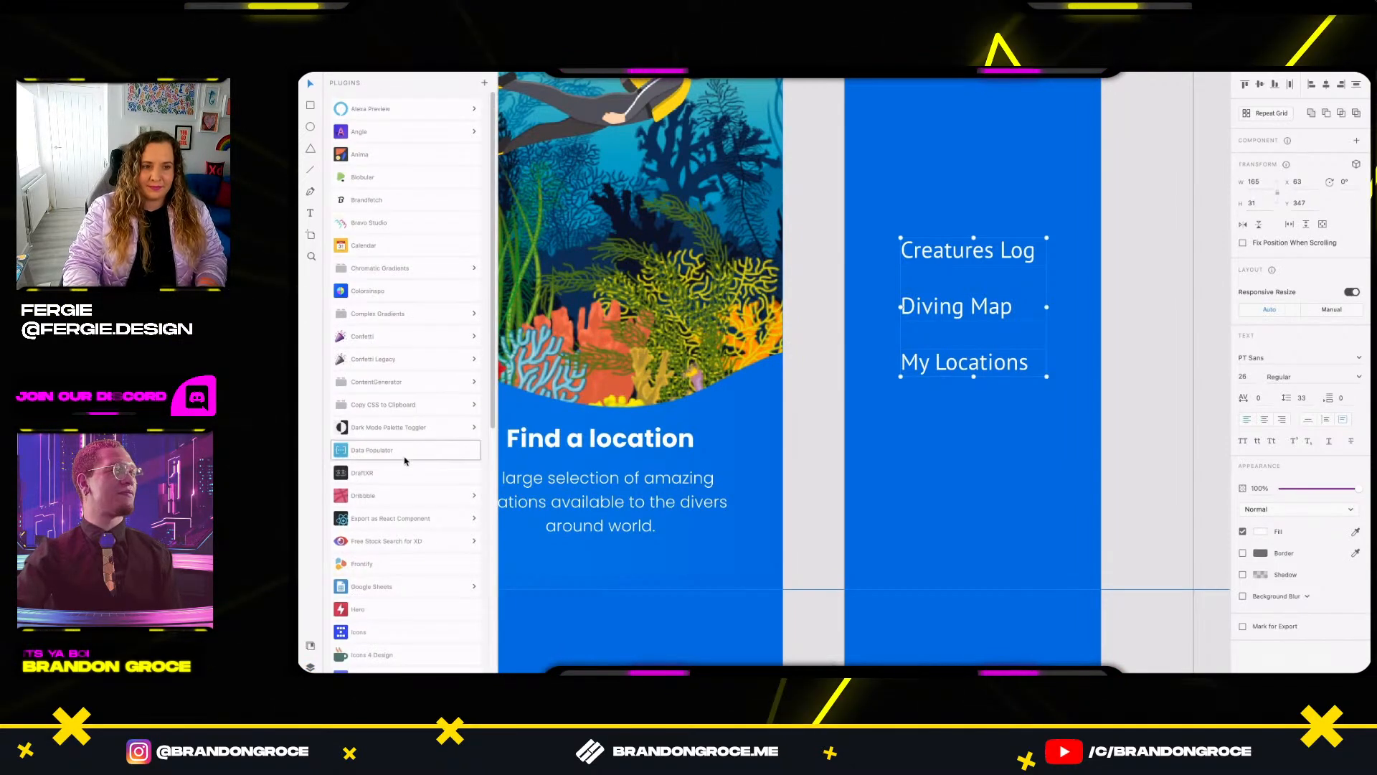
pyautogui.scroll(-1, 402, 503)
pyautogui.click(445, 556)
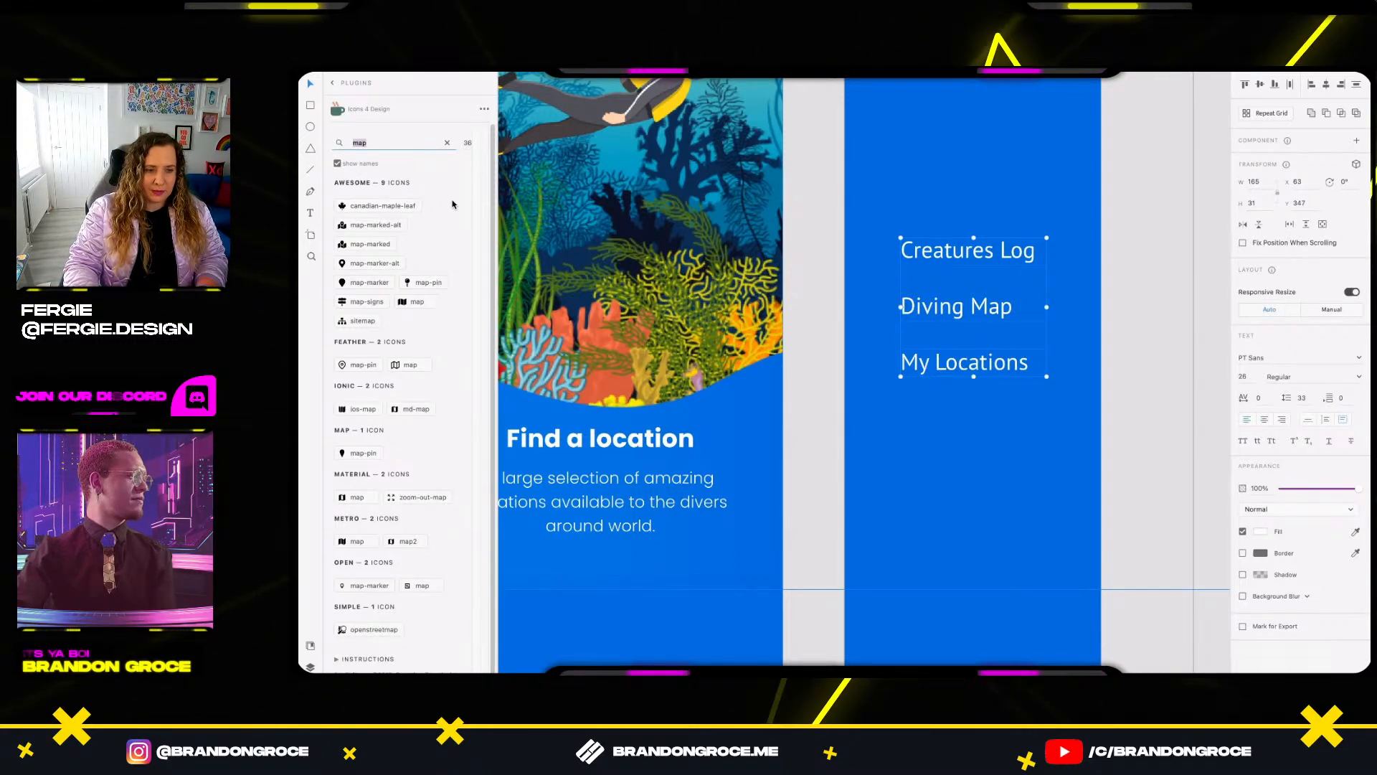
pyautogui.scroll(4, 898, 328)
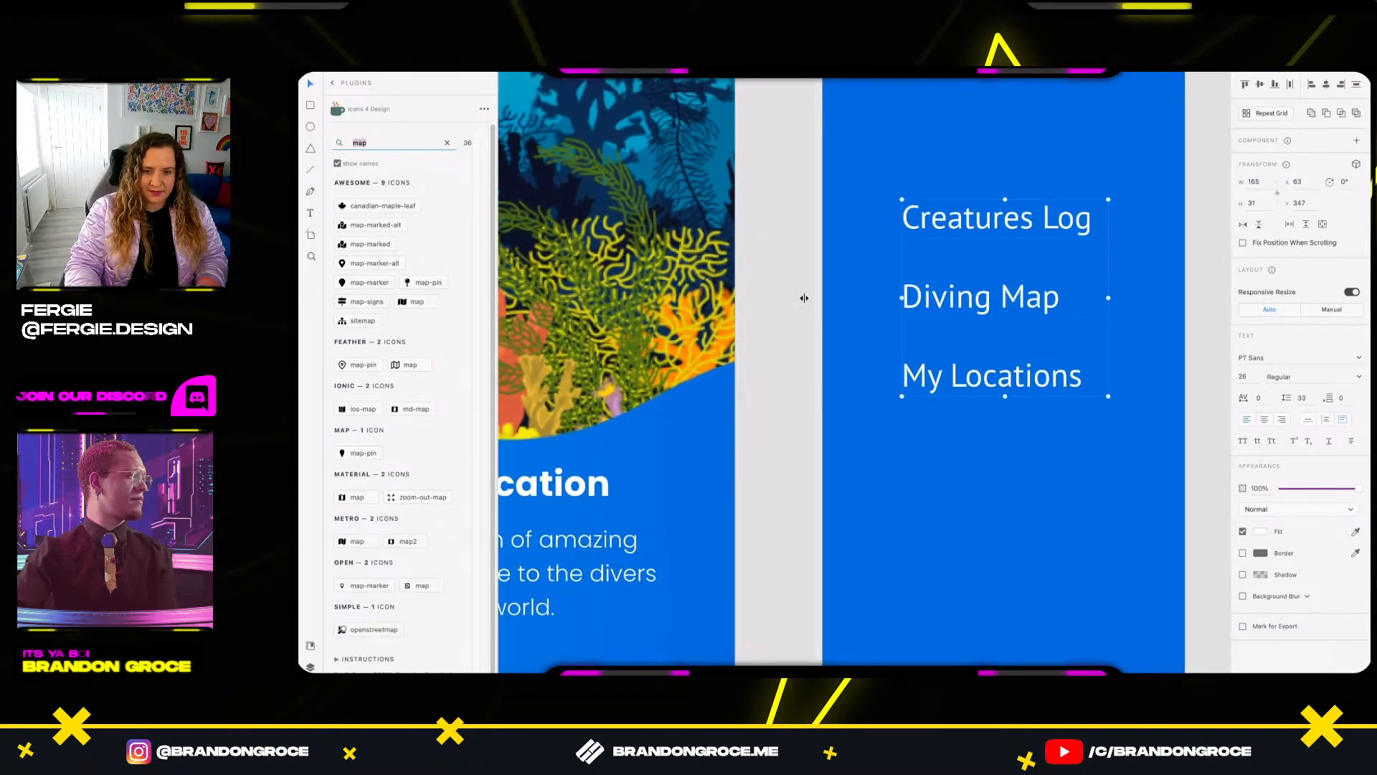
pyautogui.click(792, 294)
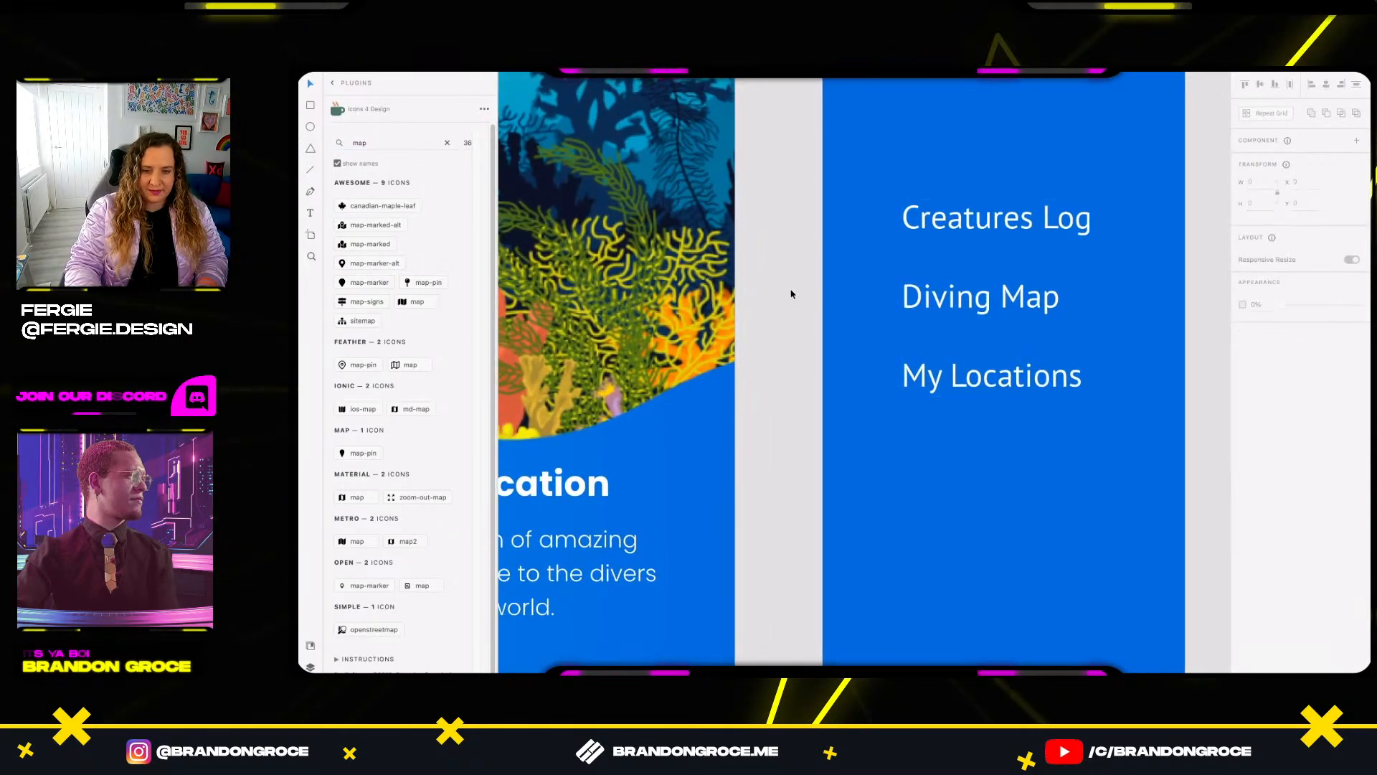
# Insert the map-marked-alt icon from the Awesome set and delete it again.
pyautogui.click(365, 228)
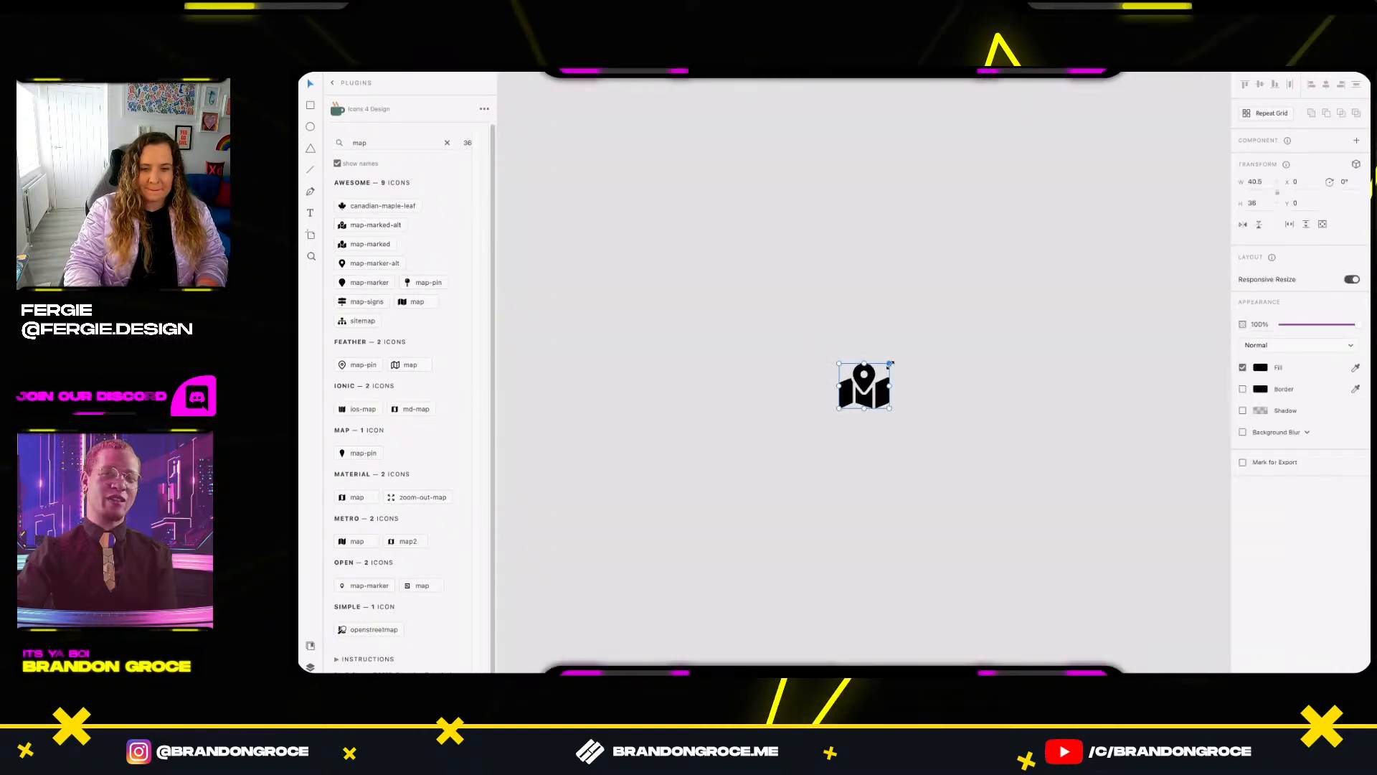
pyautogui.moveTo(794, 320); pyautogui.dragTo(943, 437)
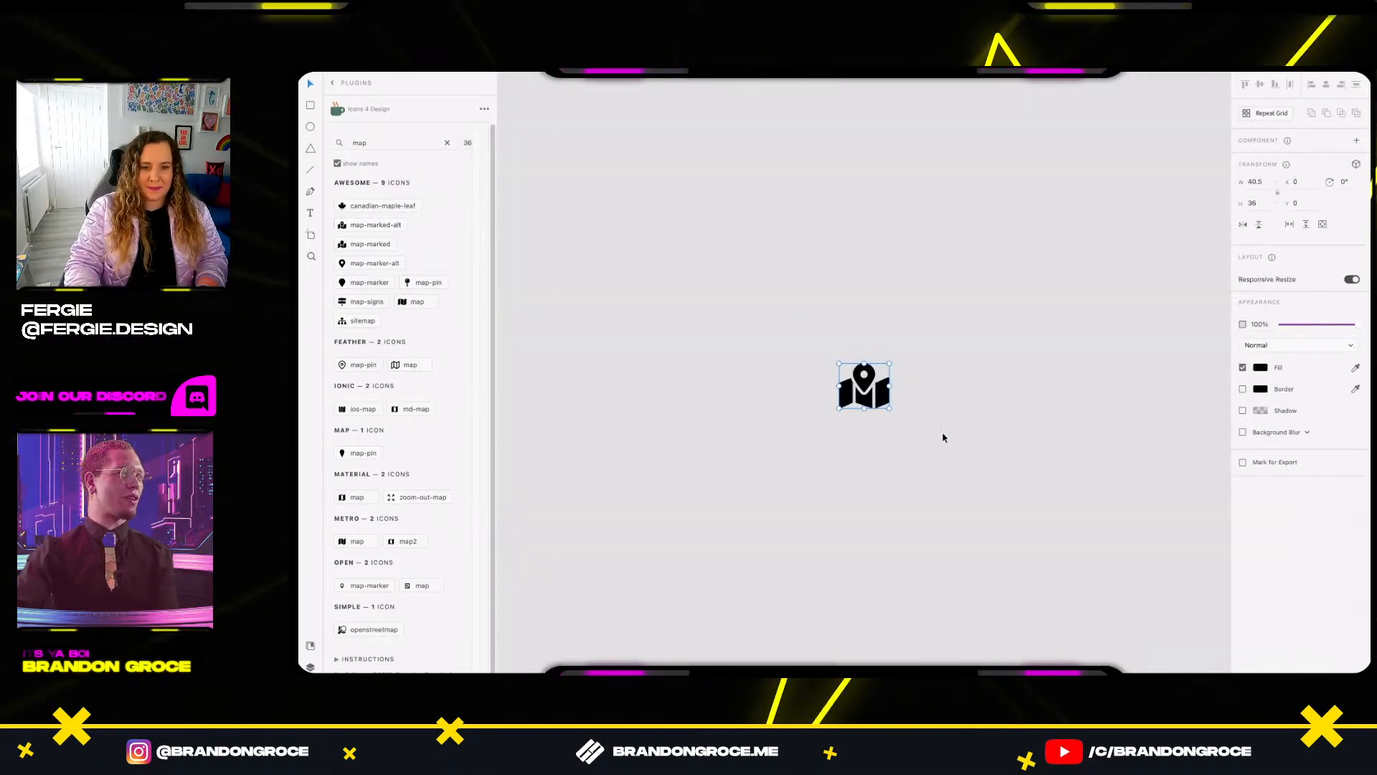
pyautogui.press('Delete')
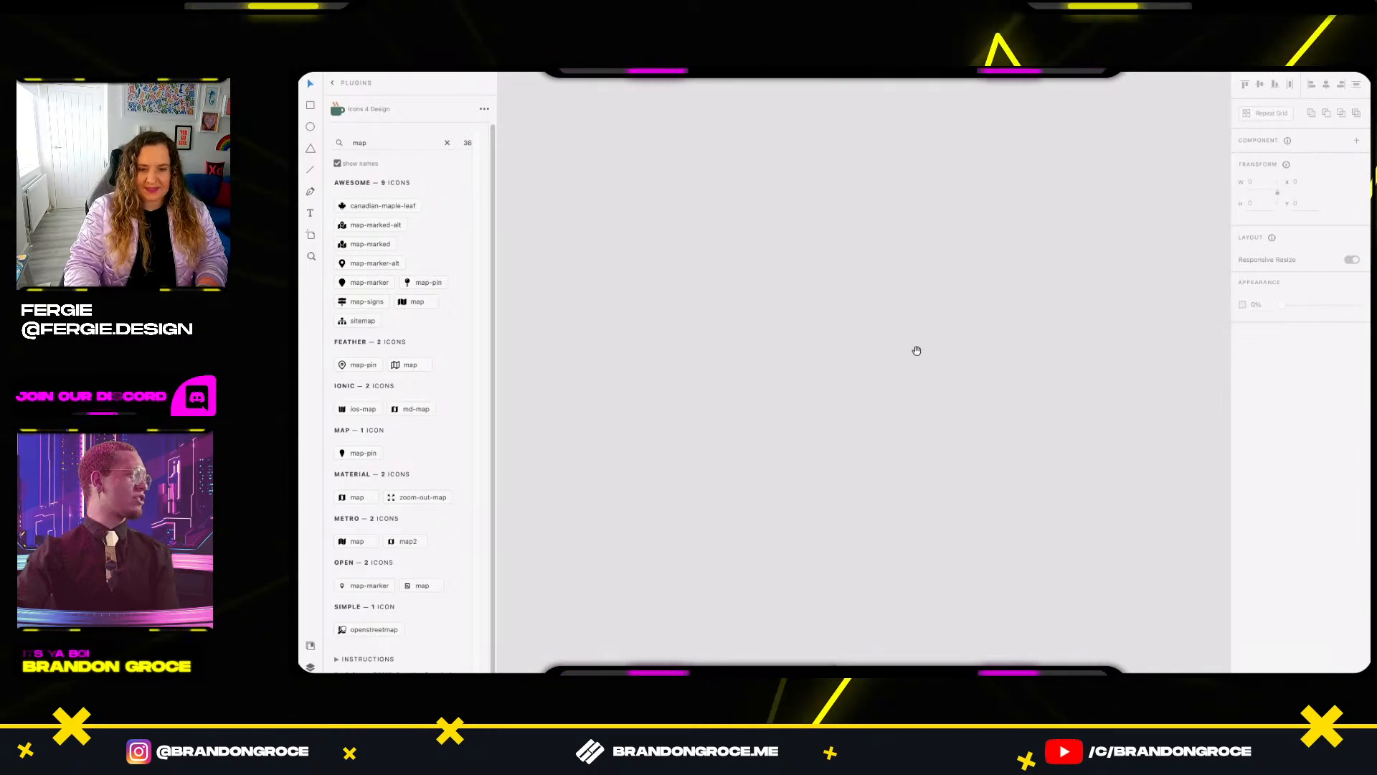
pyautogui.press('super+0')
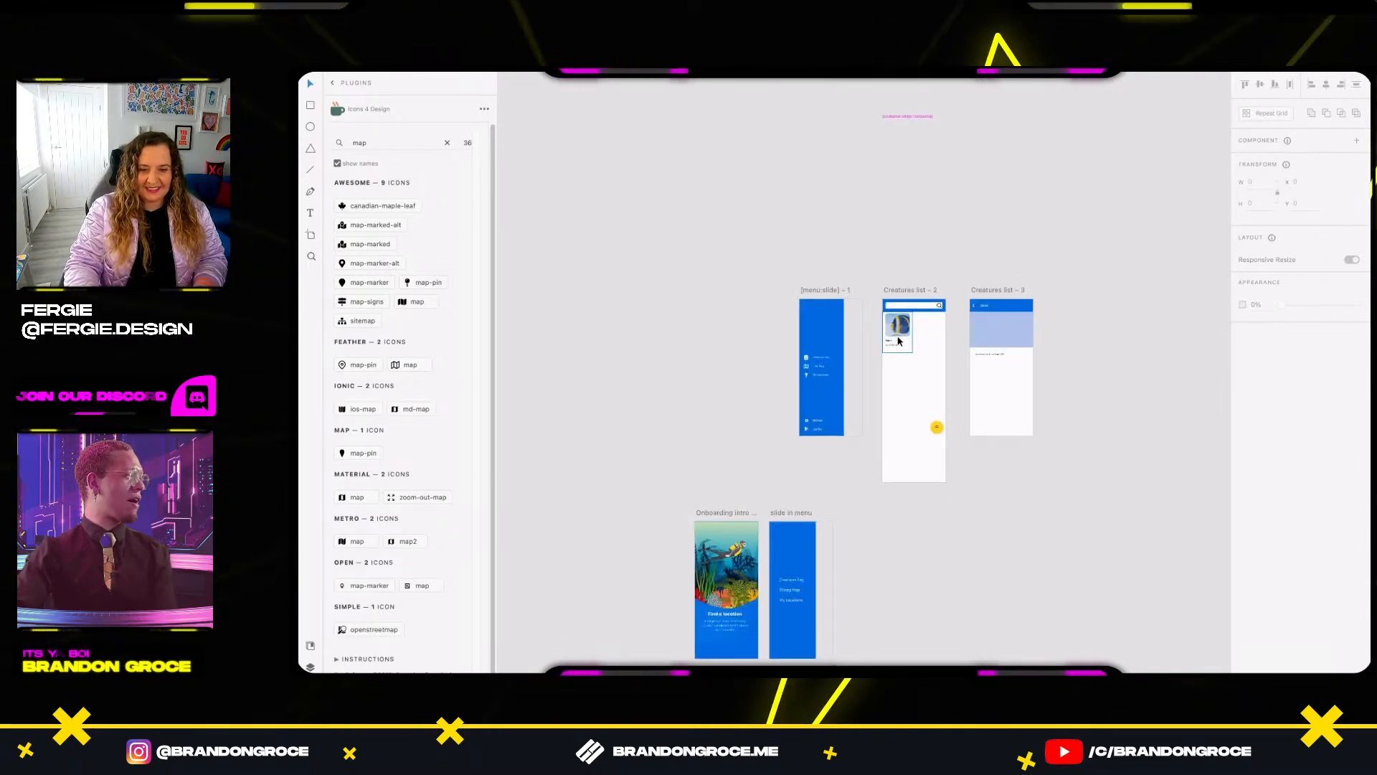
pyautogui.scroll(2, 772, 617)
pyautogui.scroll(5, 770, 617)
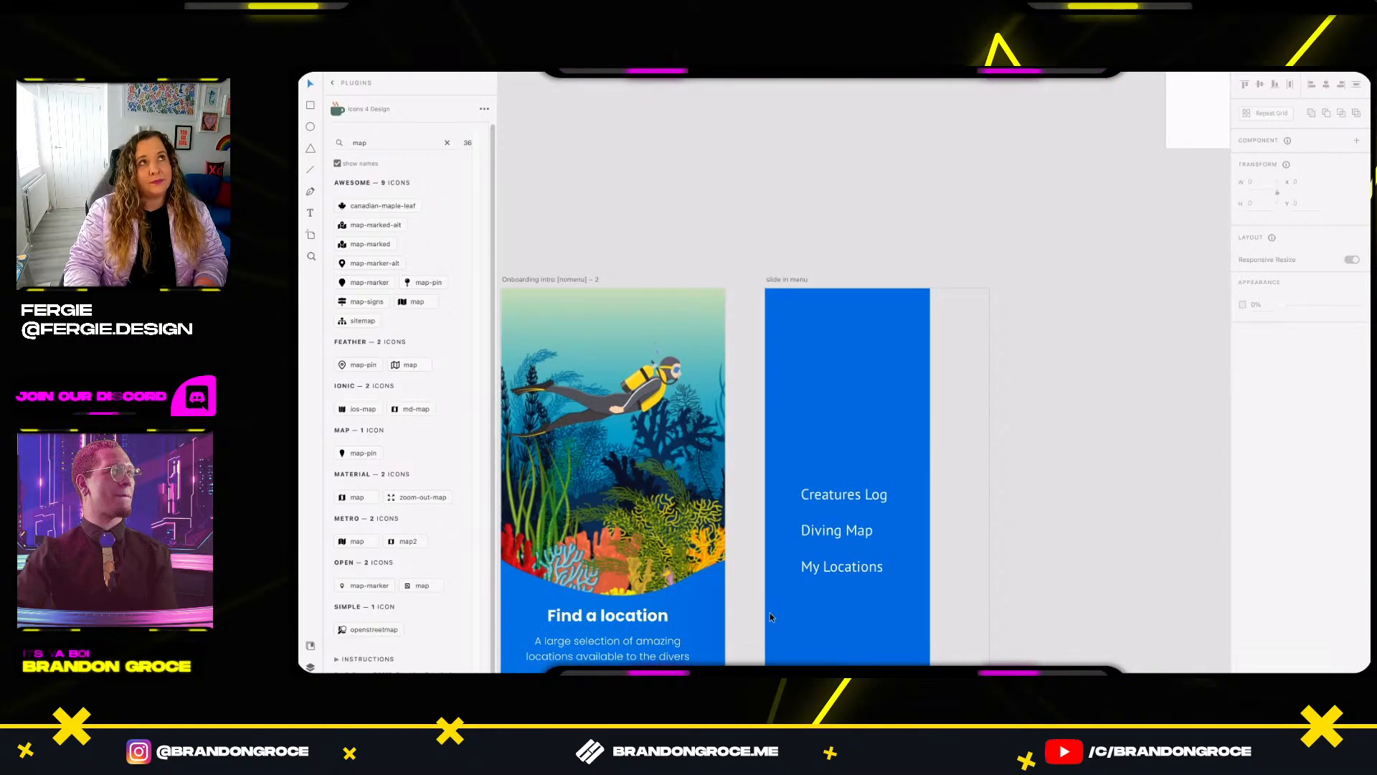
# Switch to Google Chrome and bring up the Bravo Tags Master List page.
pyautogui.press('super+Tab')
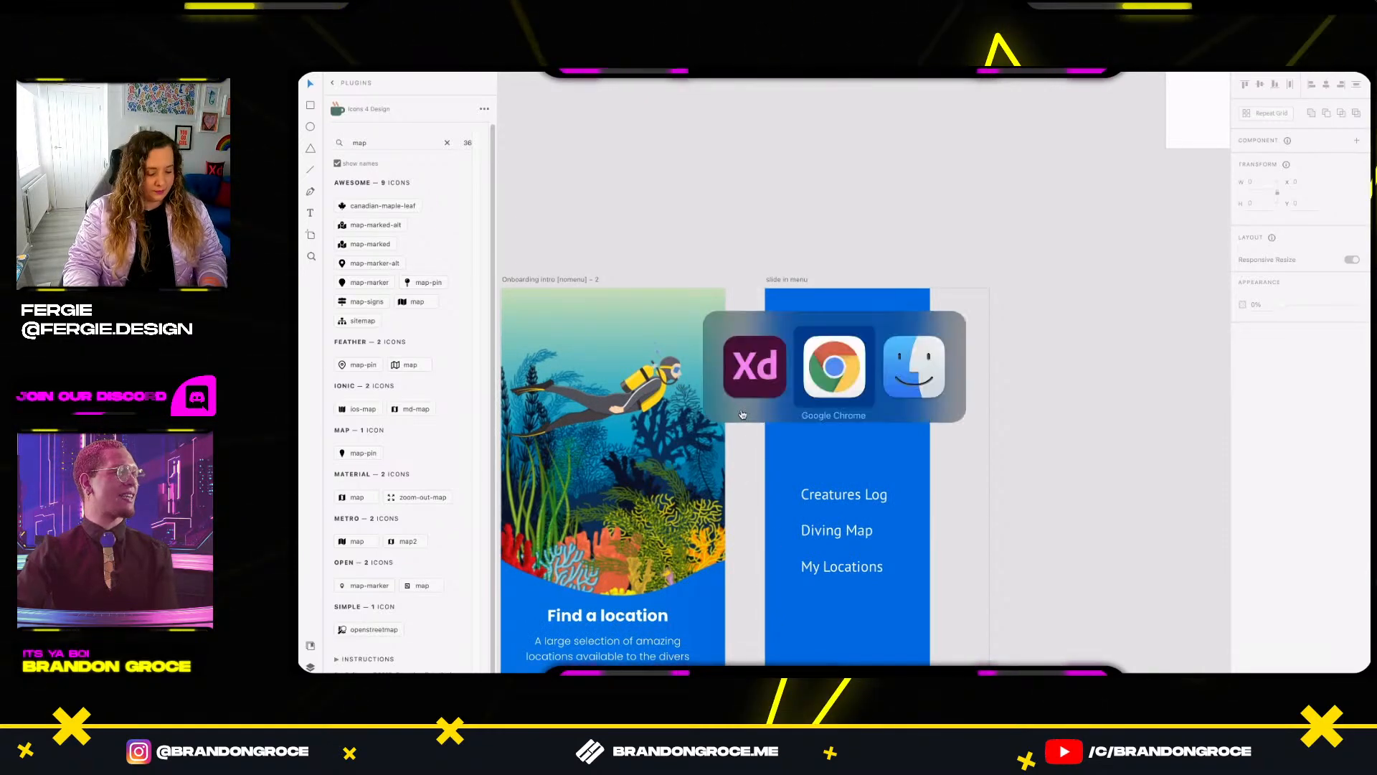
pyautogui.click(811, 377)
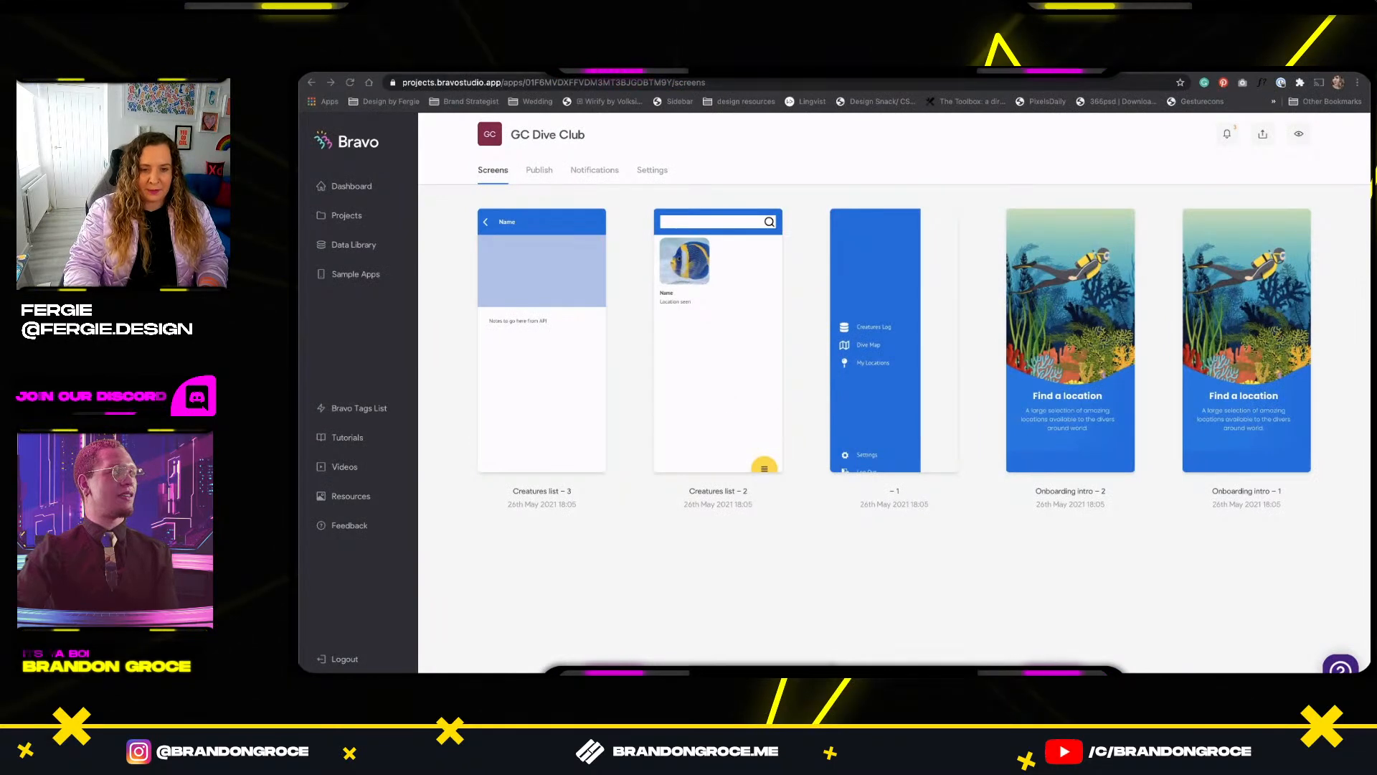
pyautogui.hotkey('ctrl', 'Tab')
# Look through the glossary, the toggle shortcut note, and the Menus and Containers sections of the Bravo Tags Master List.
pyautogui.scroll(3, 565, 290)
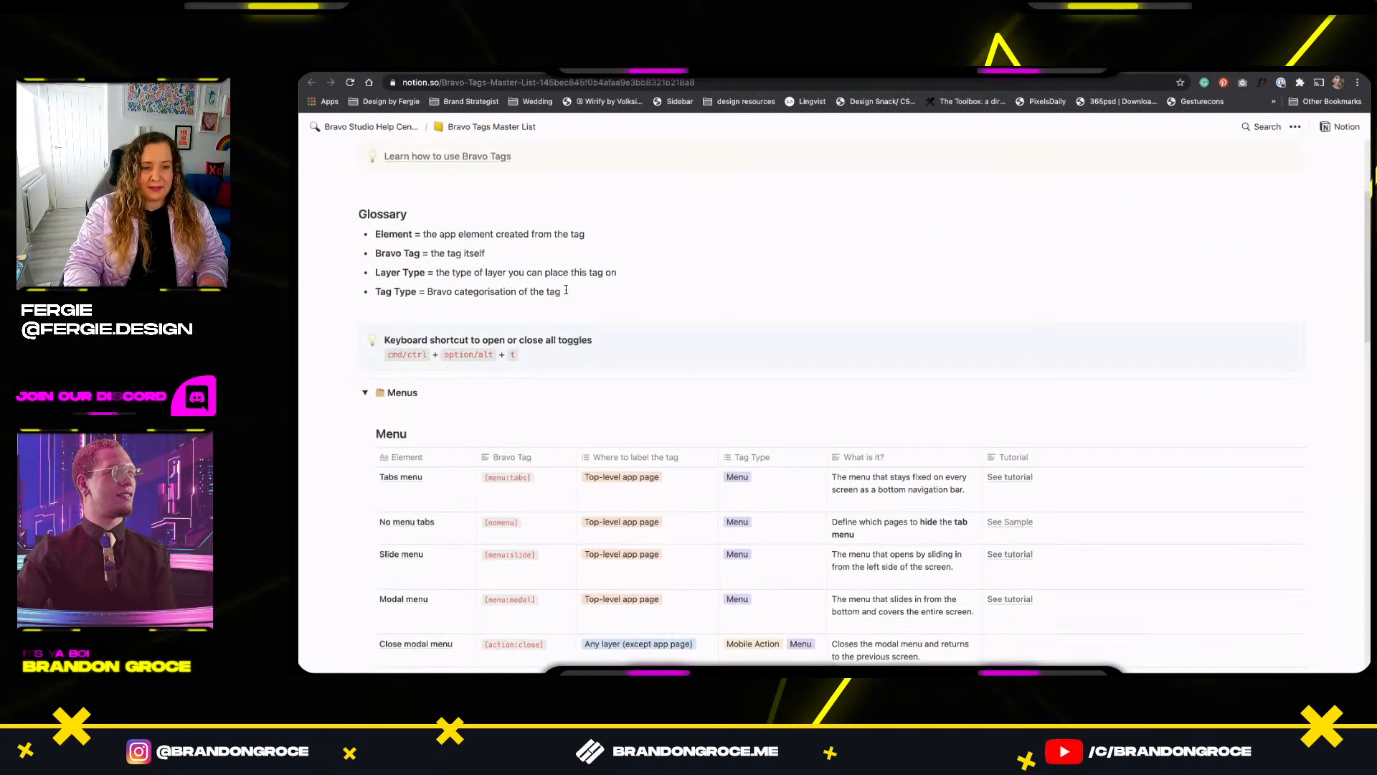
pyautogui.scroll(1, 566, 290)
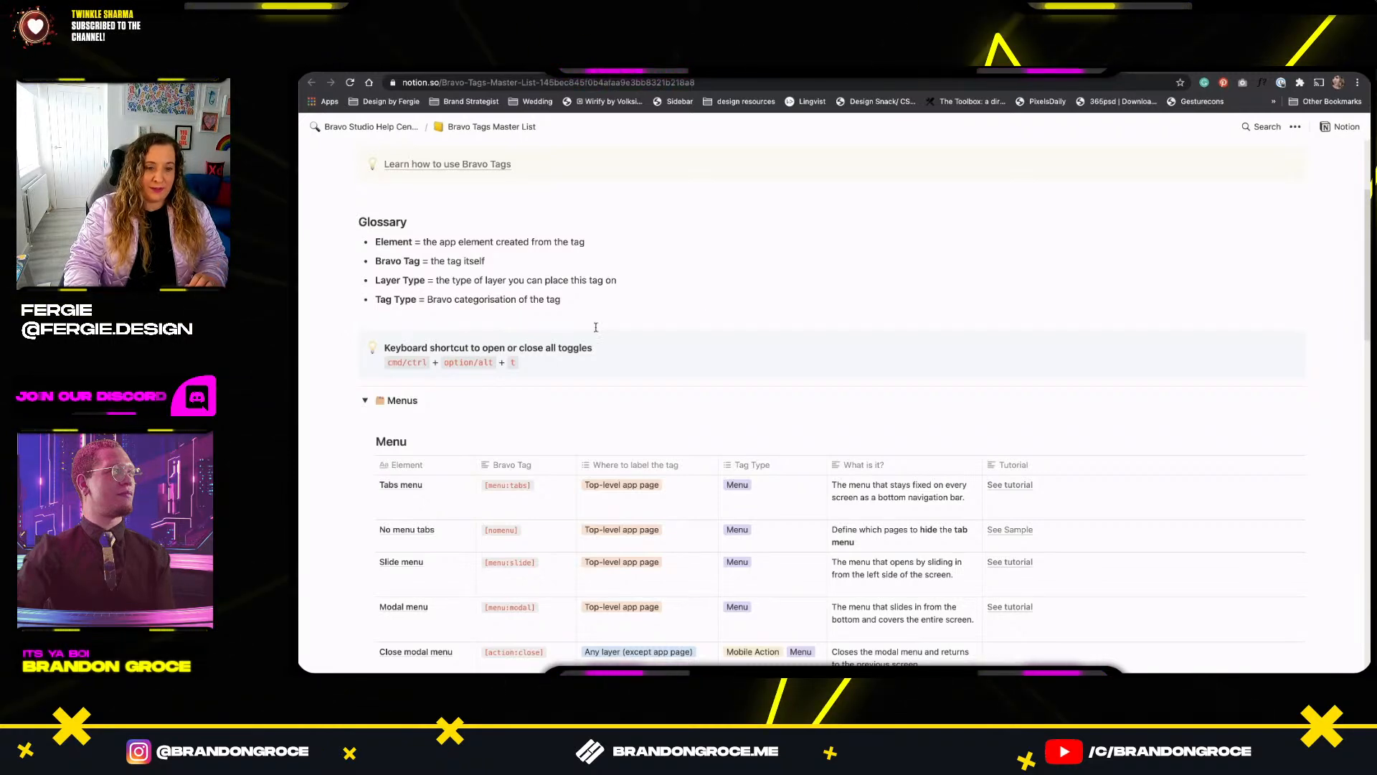
pyautogui.moveTo(389, 363); pyautogui.dragTo(528, 367)
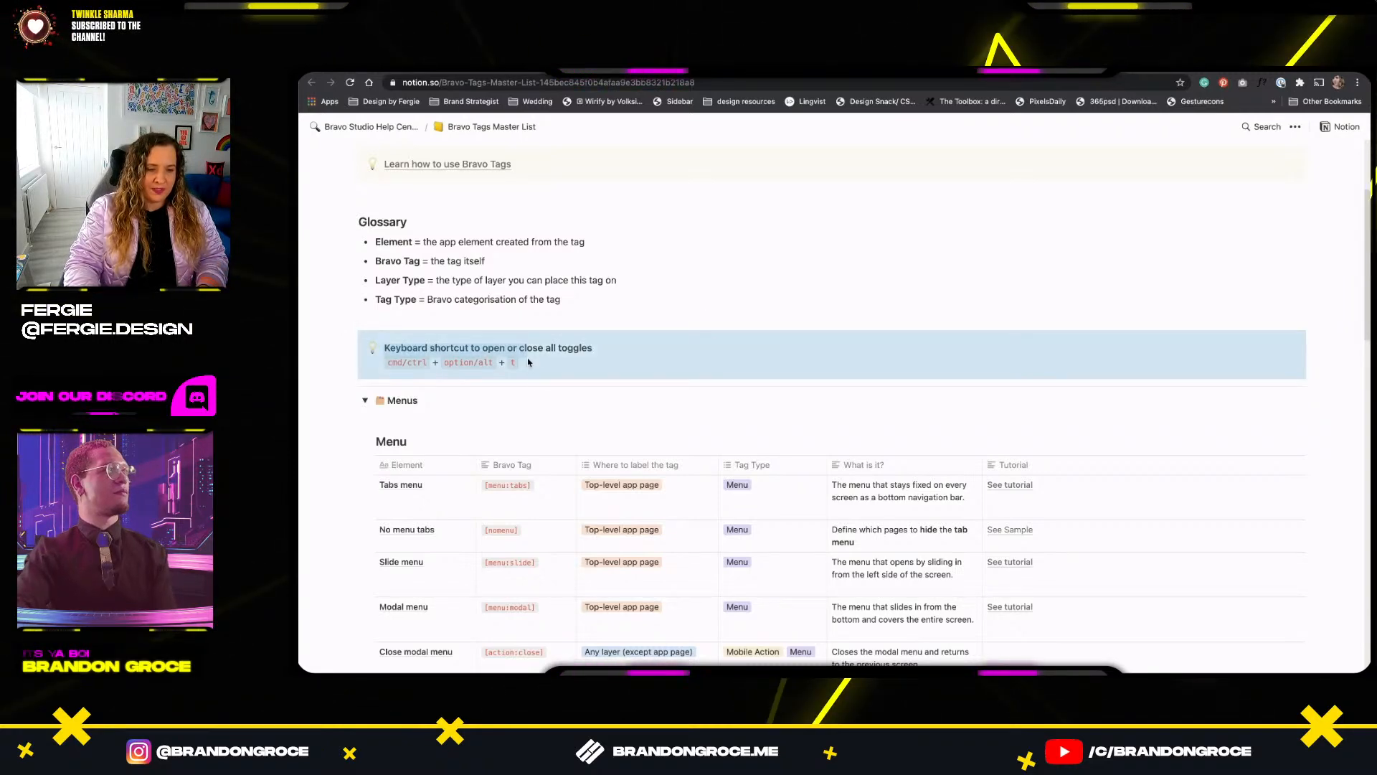
pyautogui.click(525, 367)
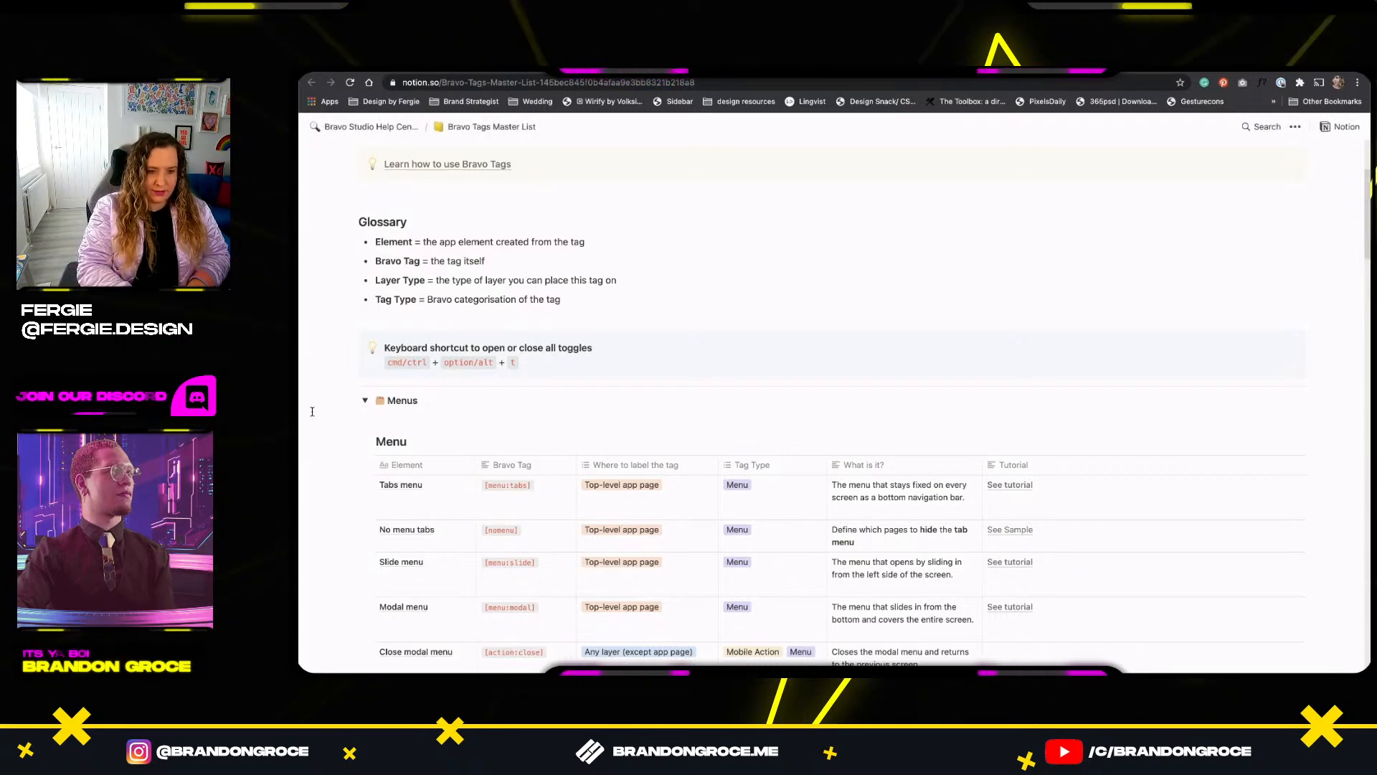
pyautogui.scroll(-15, 388, 375)
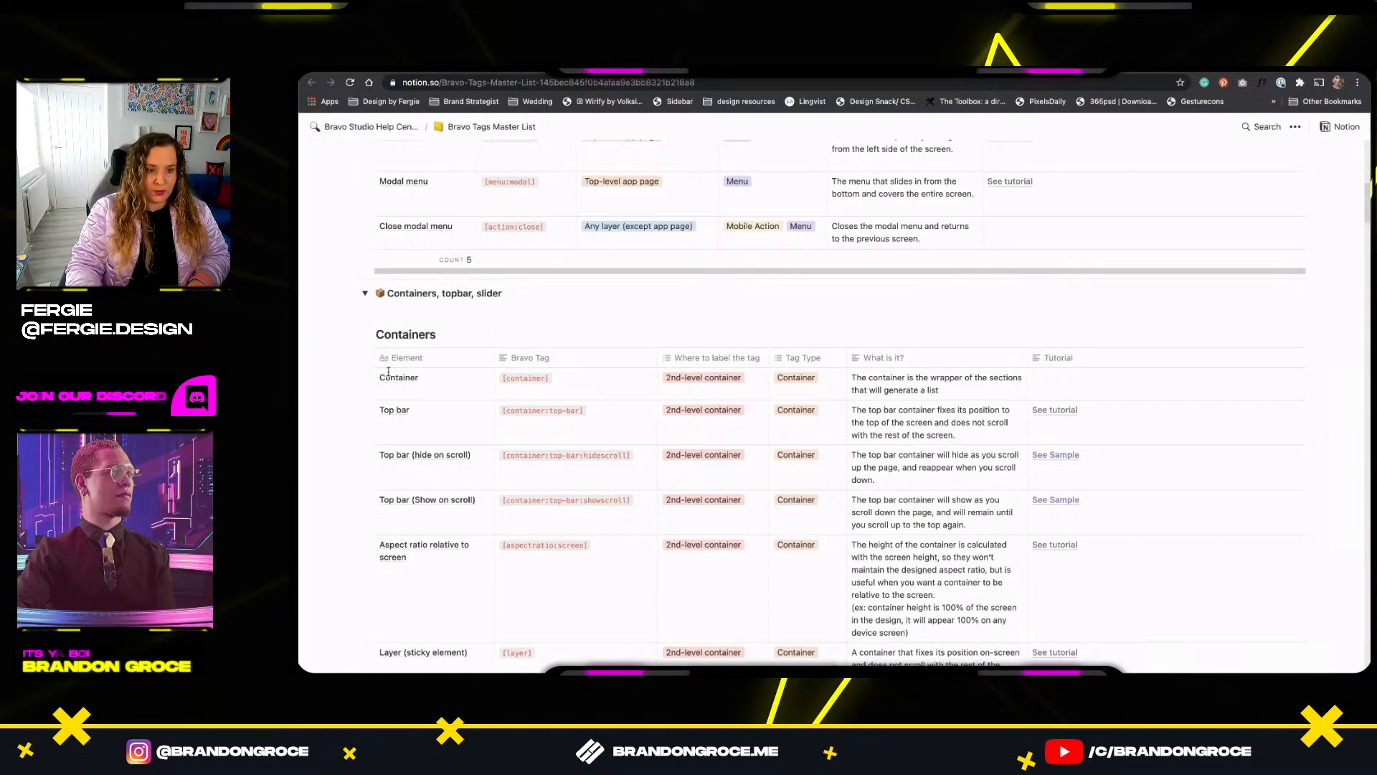
pyautogui.scroll(15, 388, 375)
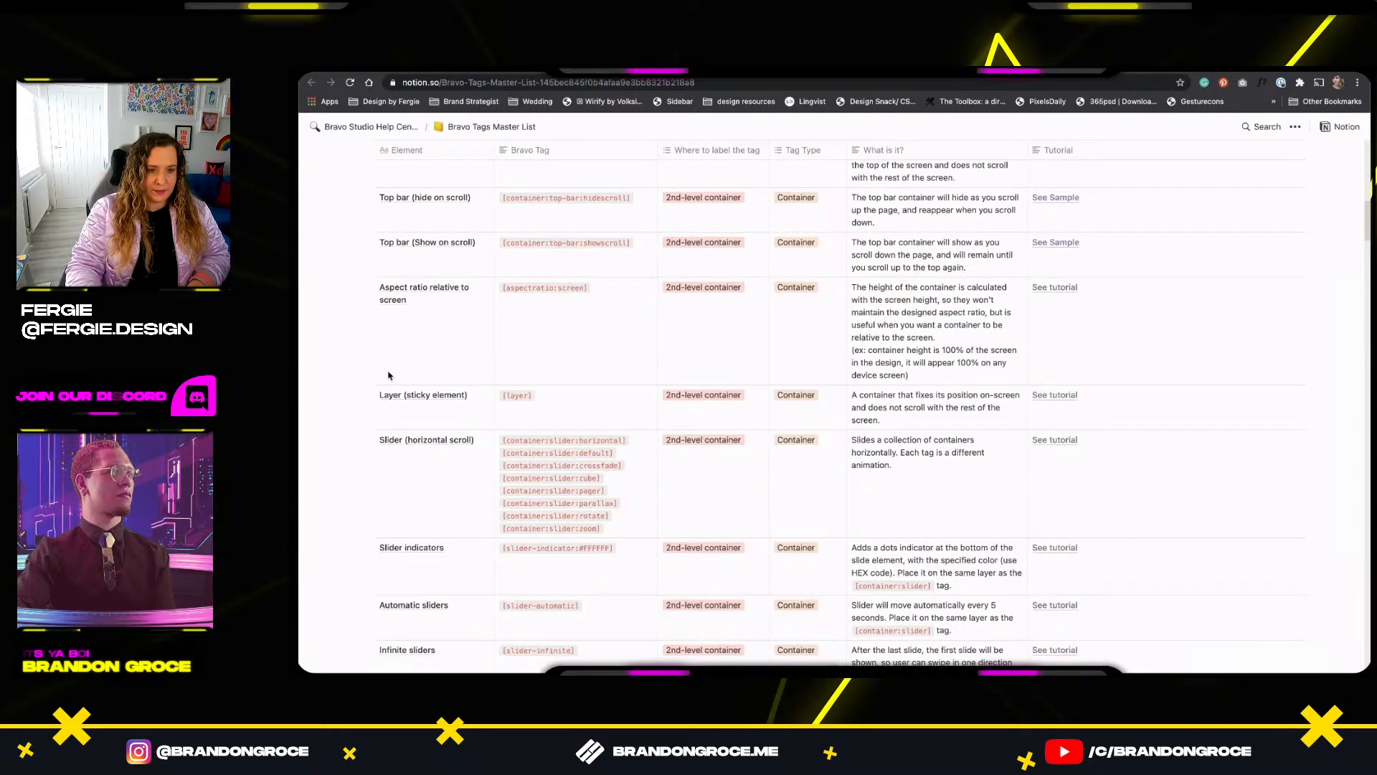
pyautogui.scroll(4, 388, 375)
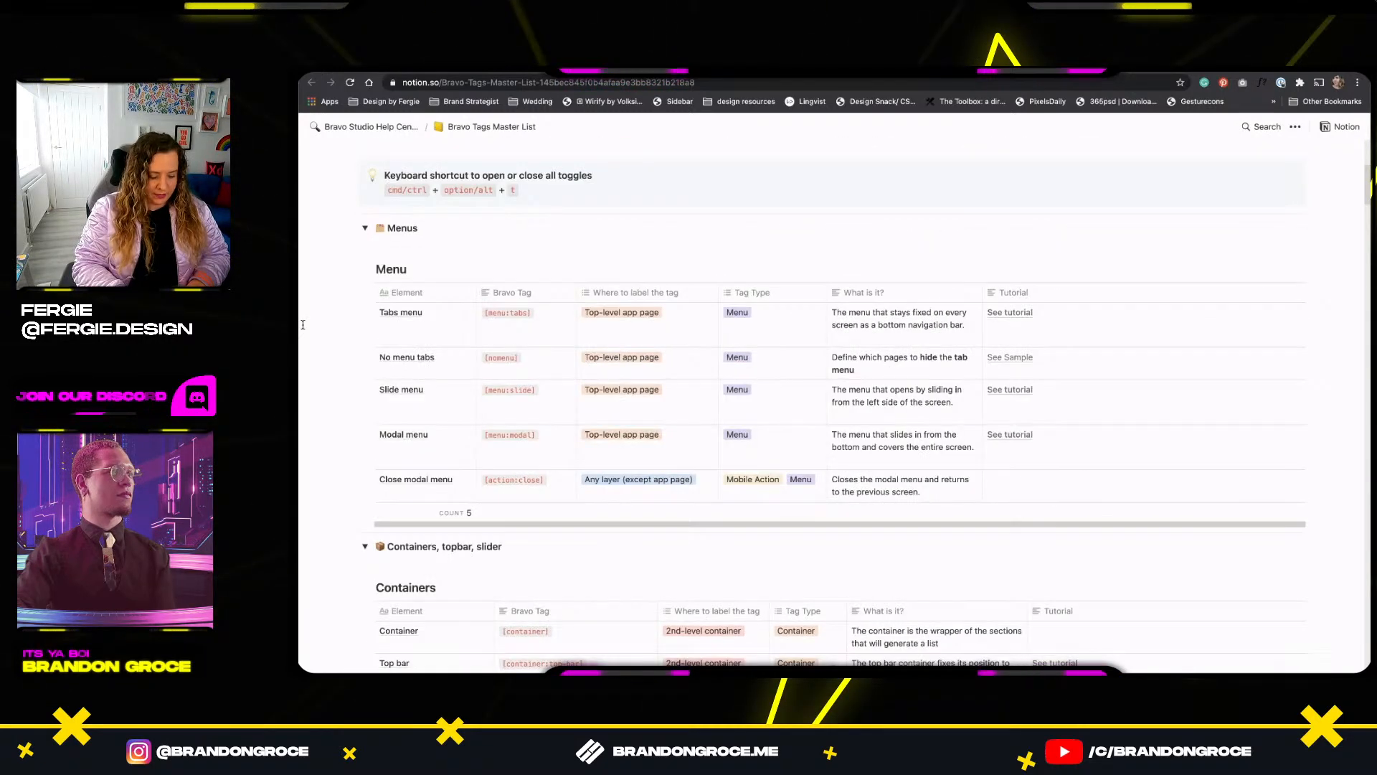
# Search the tag list page for "payment", "pay" and "mon", and clear the search text.
pyautogui.hotkey('ctrl', 'f')
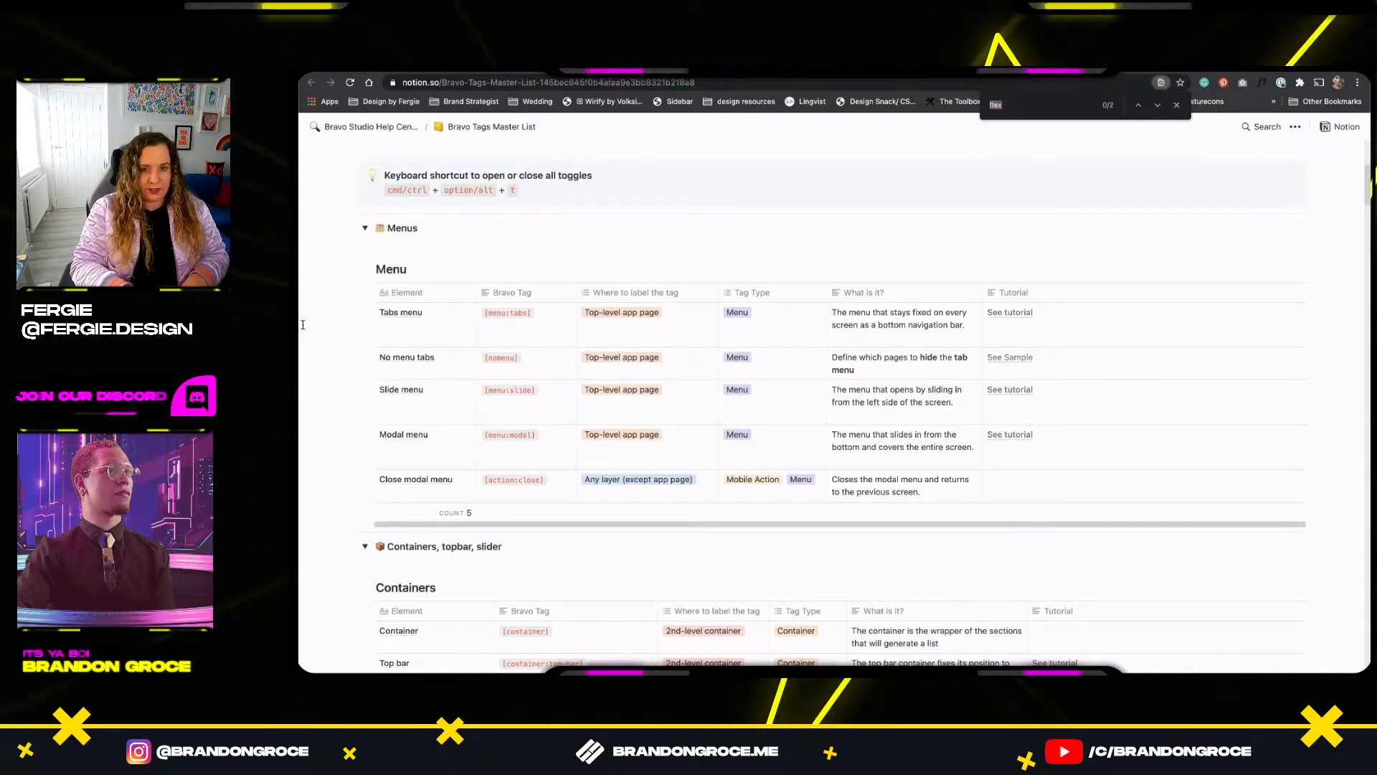
pyautogui.write('payment')
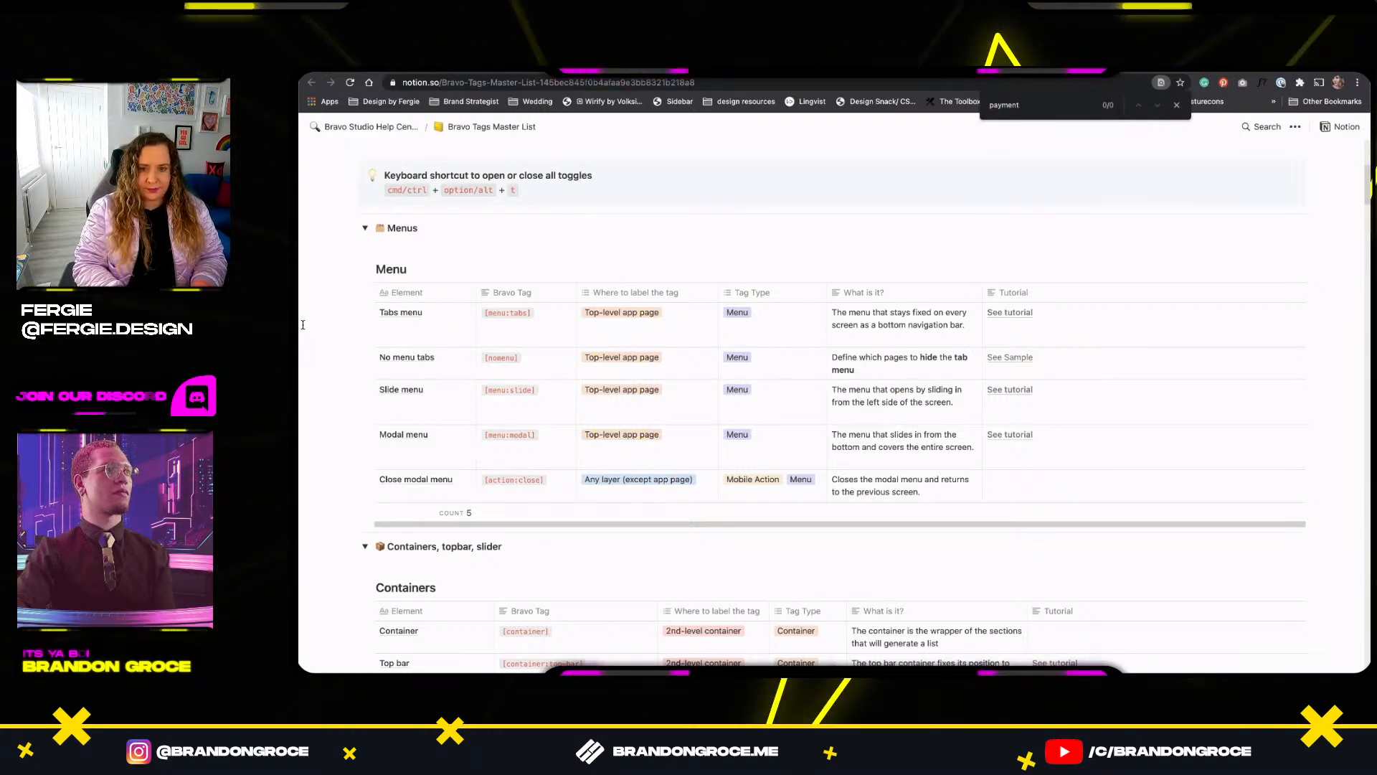
pyautogui.press('BackSpace')
pyautogui.press('BackSpace')
pyautogui.press('BackSpace')
pyautogui.press('BackSpace')
pyautogui.press('BackSpace')
pyautogui.press('BackSpace')
pyautogui.write('ay')
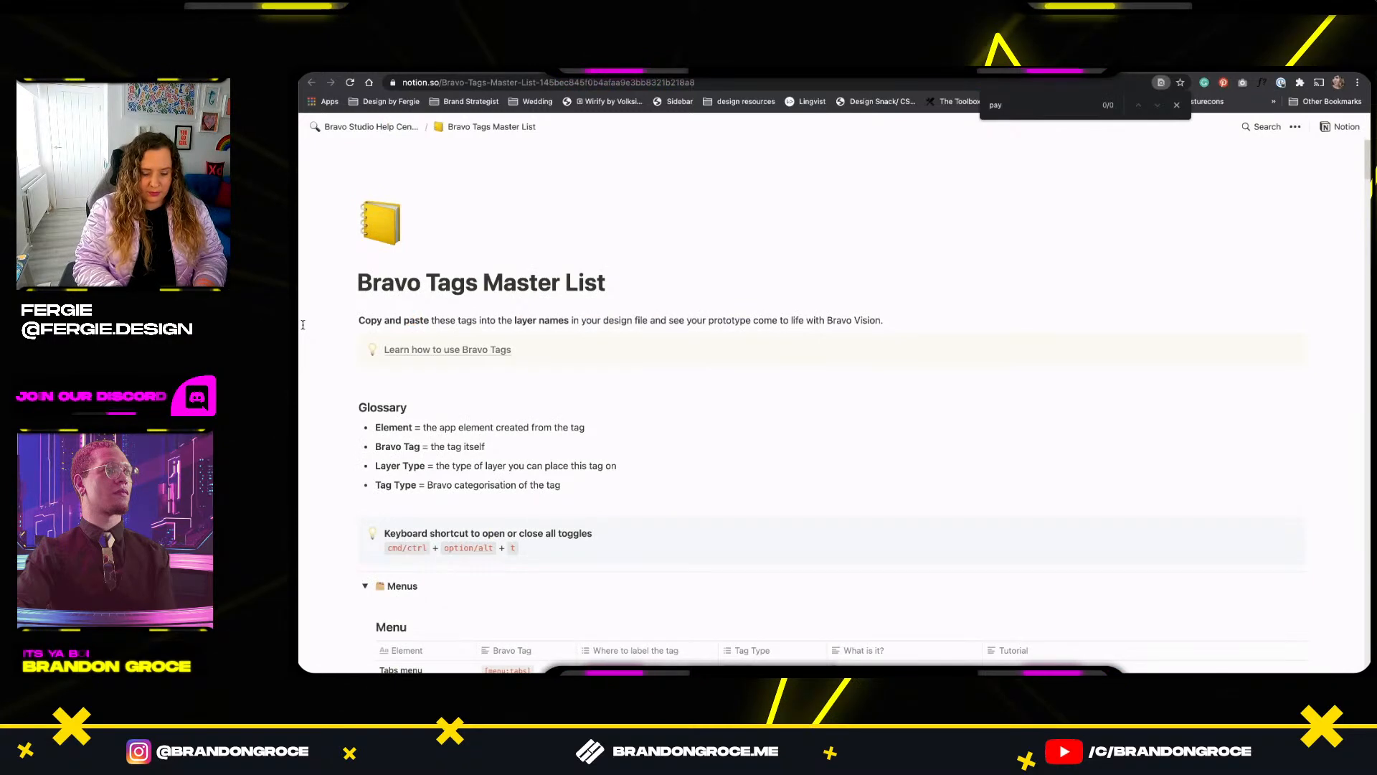
pyautogui.hotkey('ctrl', 'a')
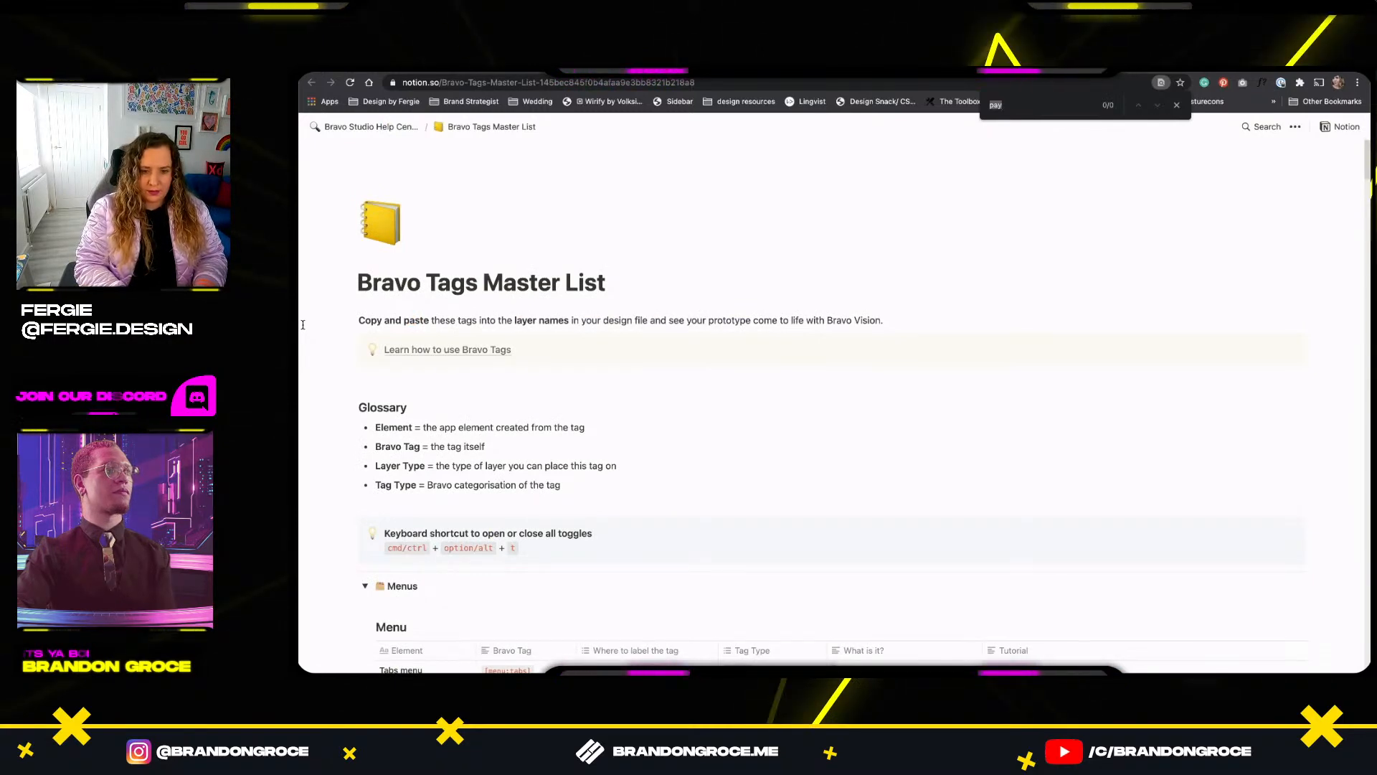
pyautogui.write('mon')
pyautogui.press('BackSpace')
pyautogui.press('BackSpace')
pyautogui.press('BackSpace')
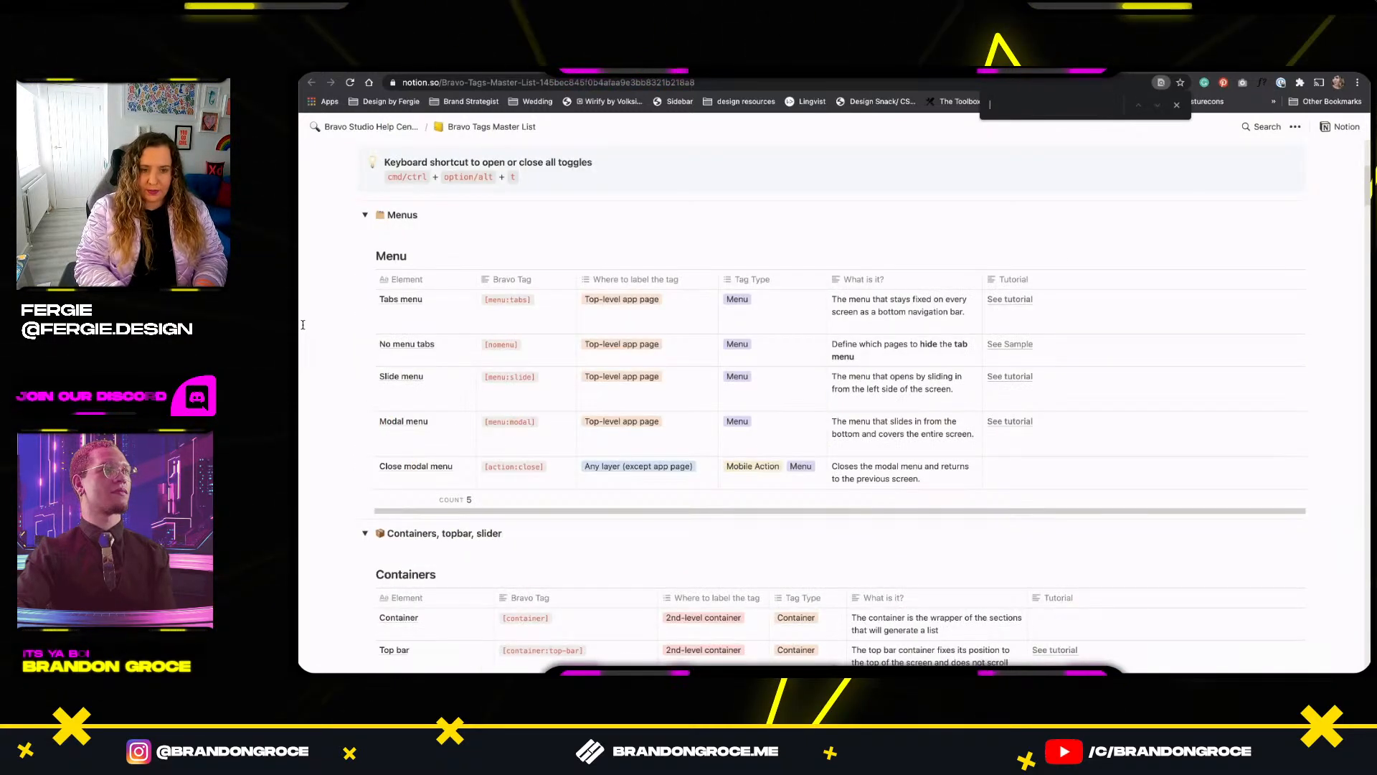
# Collapse all toggle sections of the Bravo Tags Master List.
pyautogui.click(357, 297)
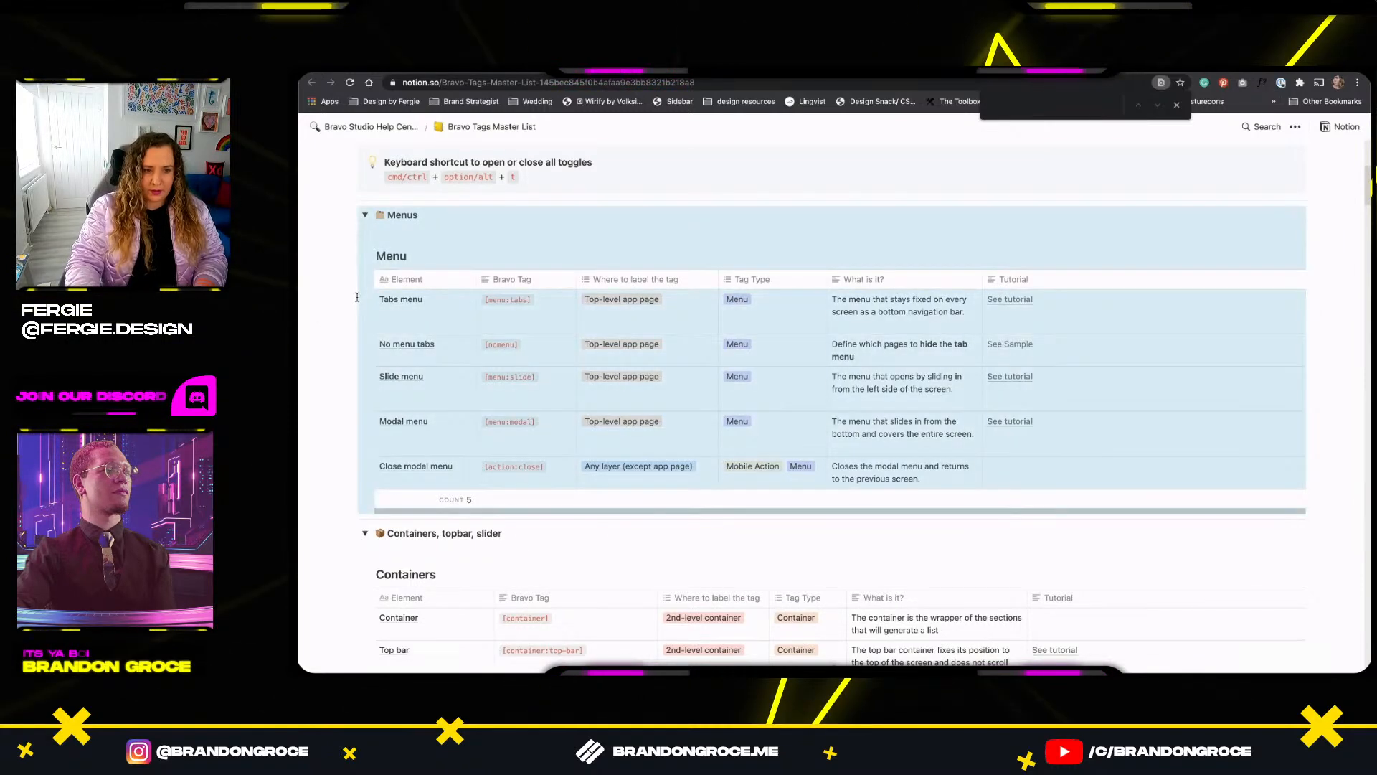
pyautogui.hotkey('ctrl', 'alt', 't')
pyautogui.scroll(-2, 357, 297)
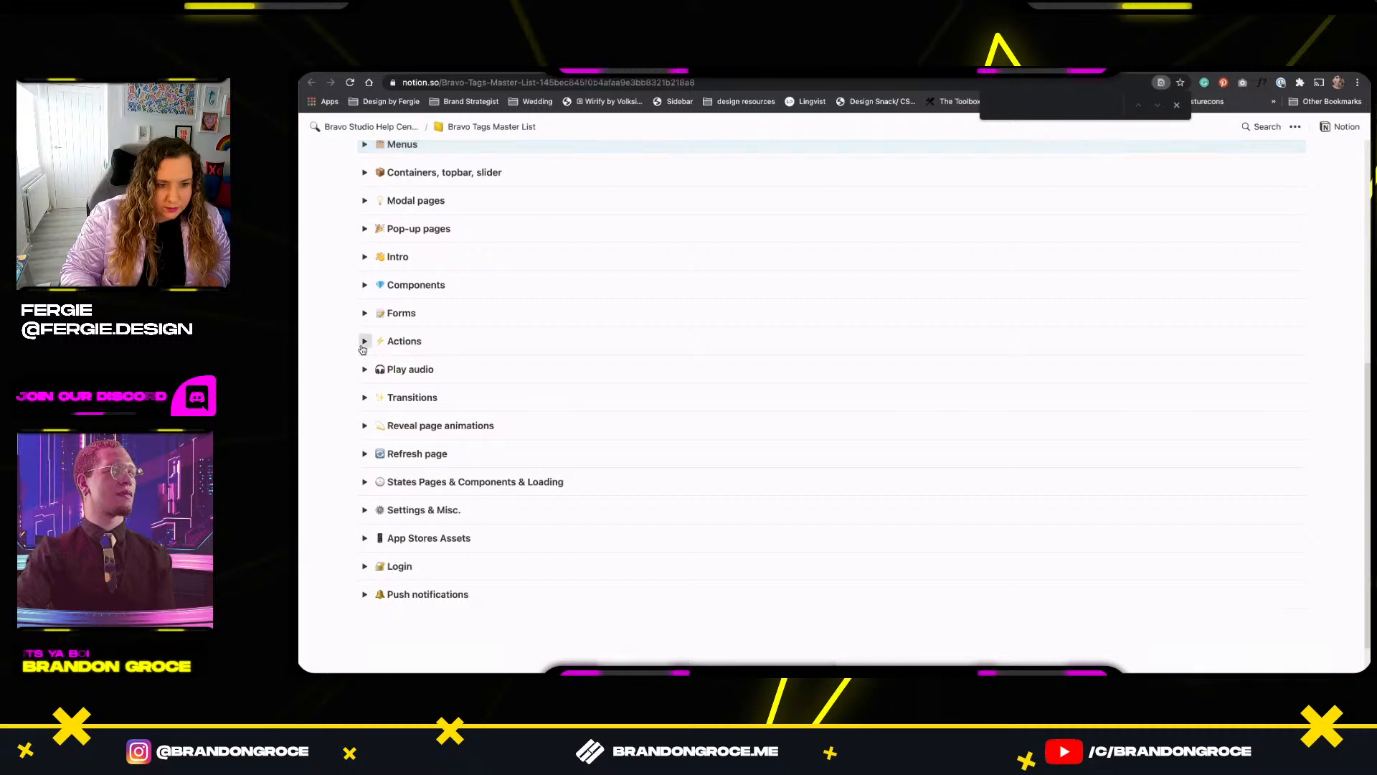
# Expand the Actions section and read through its table of action tags.
pyautogui.click(364, 341)
pyautogui.scroll(-1, 477, 452)
pyautogui.scroll(-6, 477, 452)
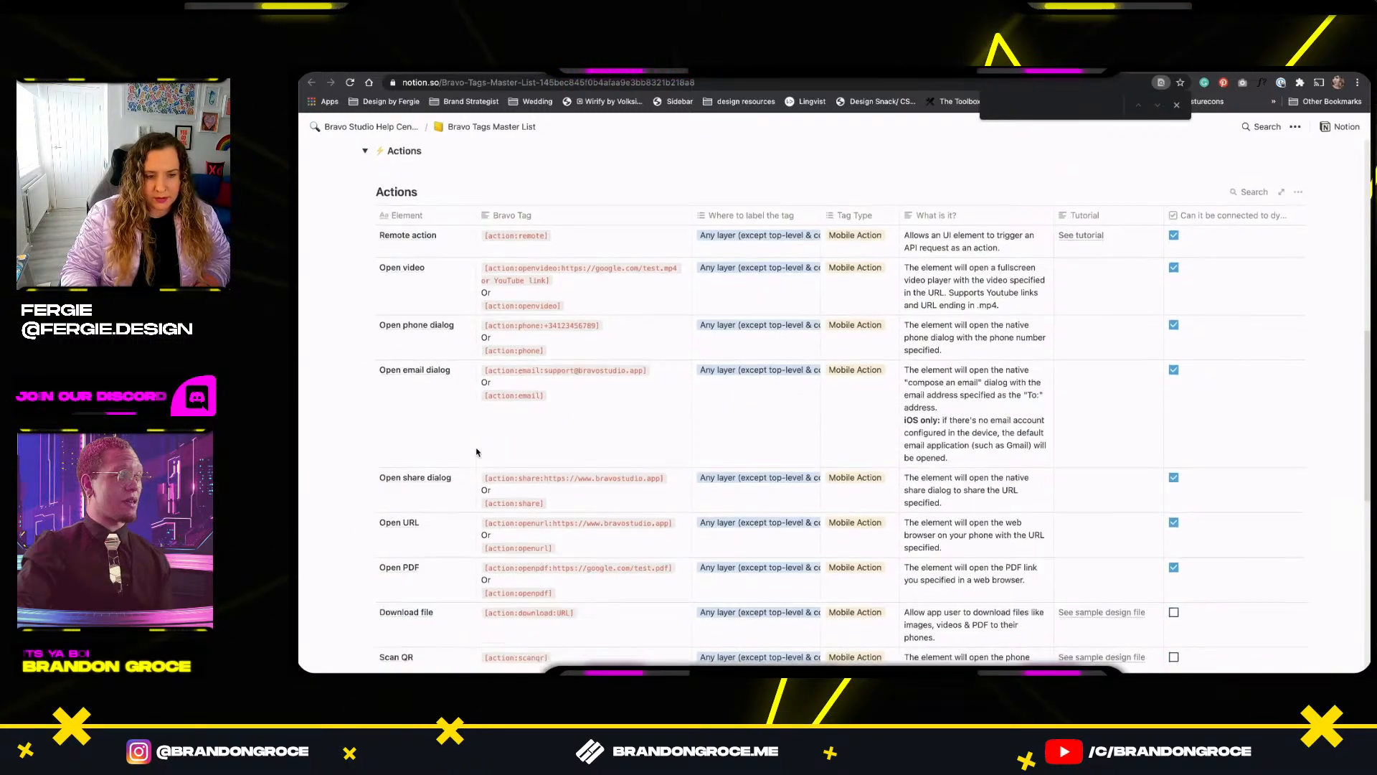
pyautogui.scroll(-2, 477, 452)
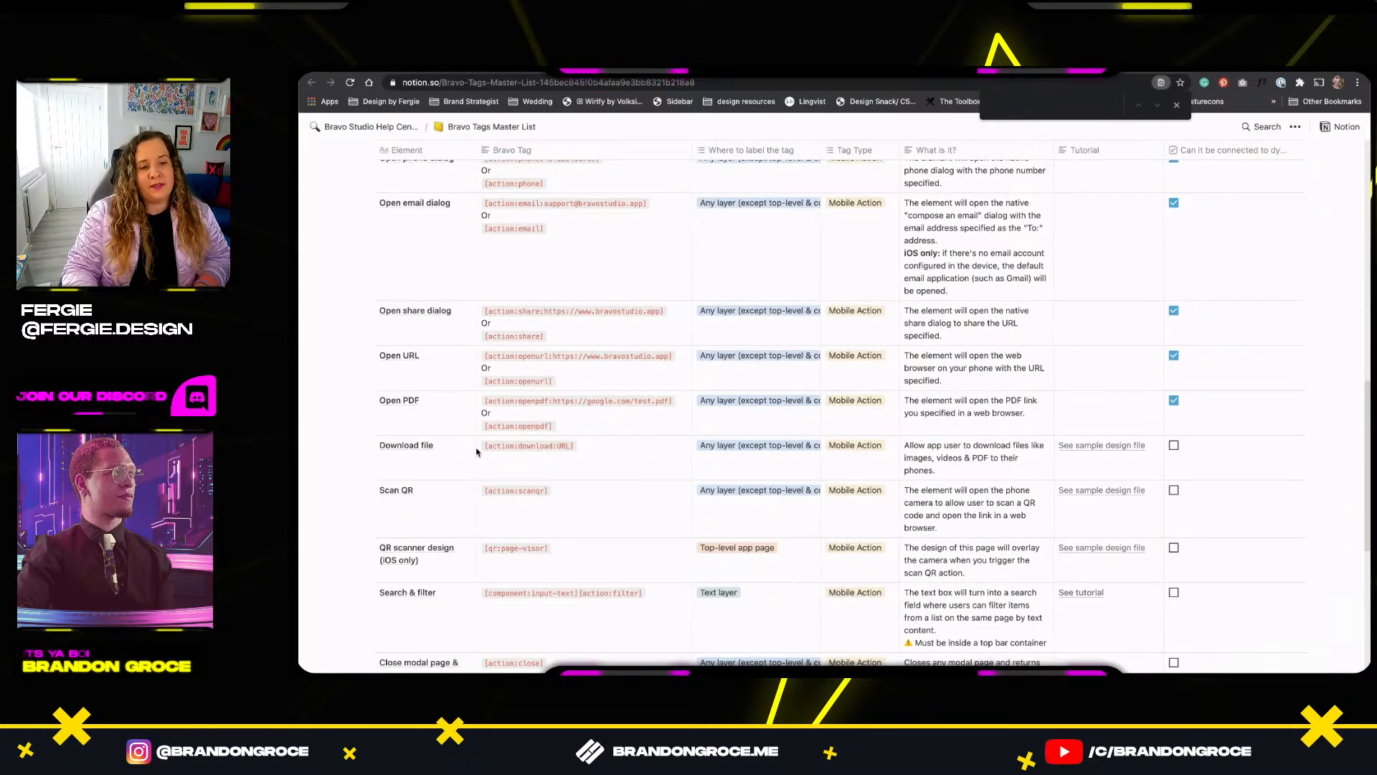
pyautogui.scroll(-1, 477, 452)
pyautogui.scroll(-6, 477, 452)
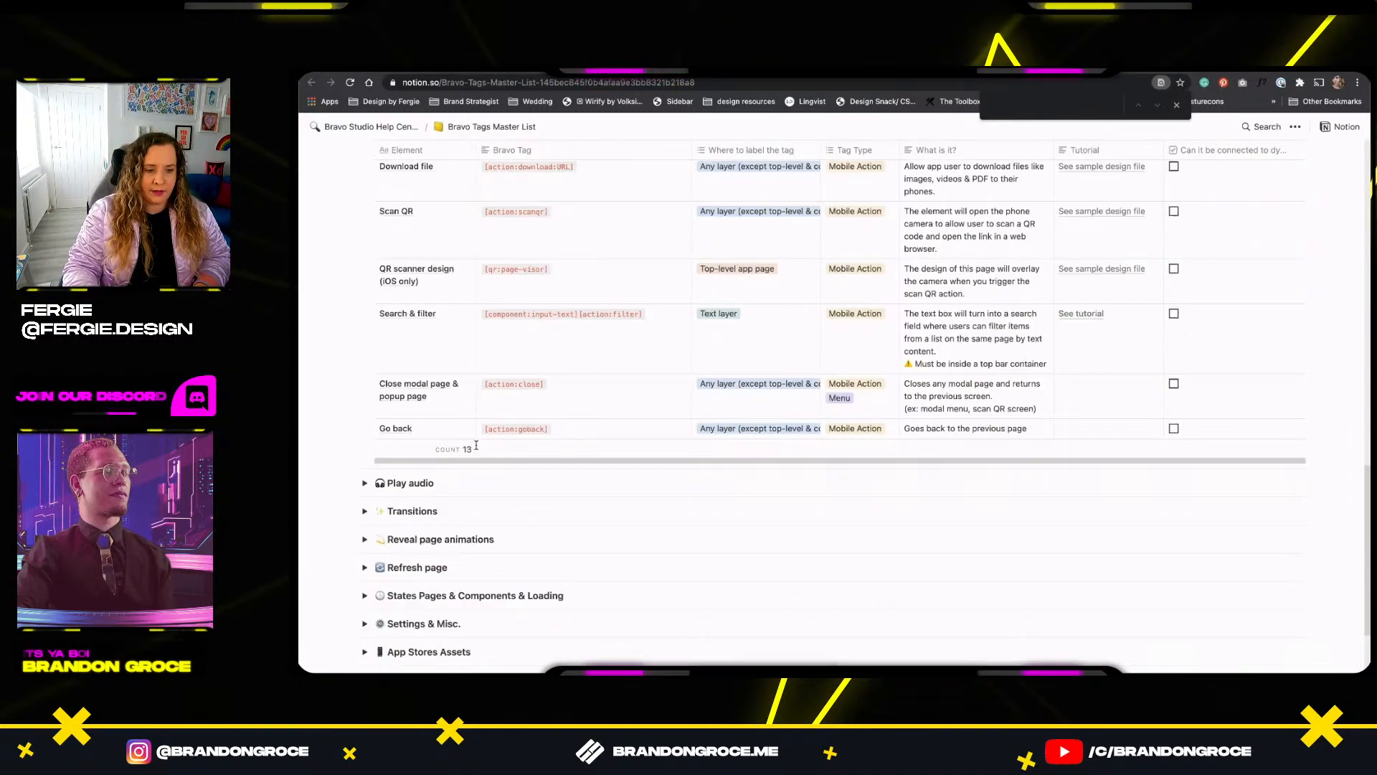
pyautogui.scroll(-5, 477, 446)
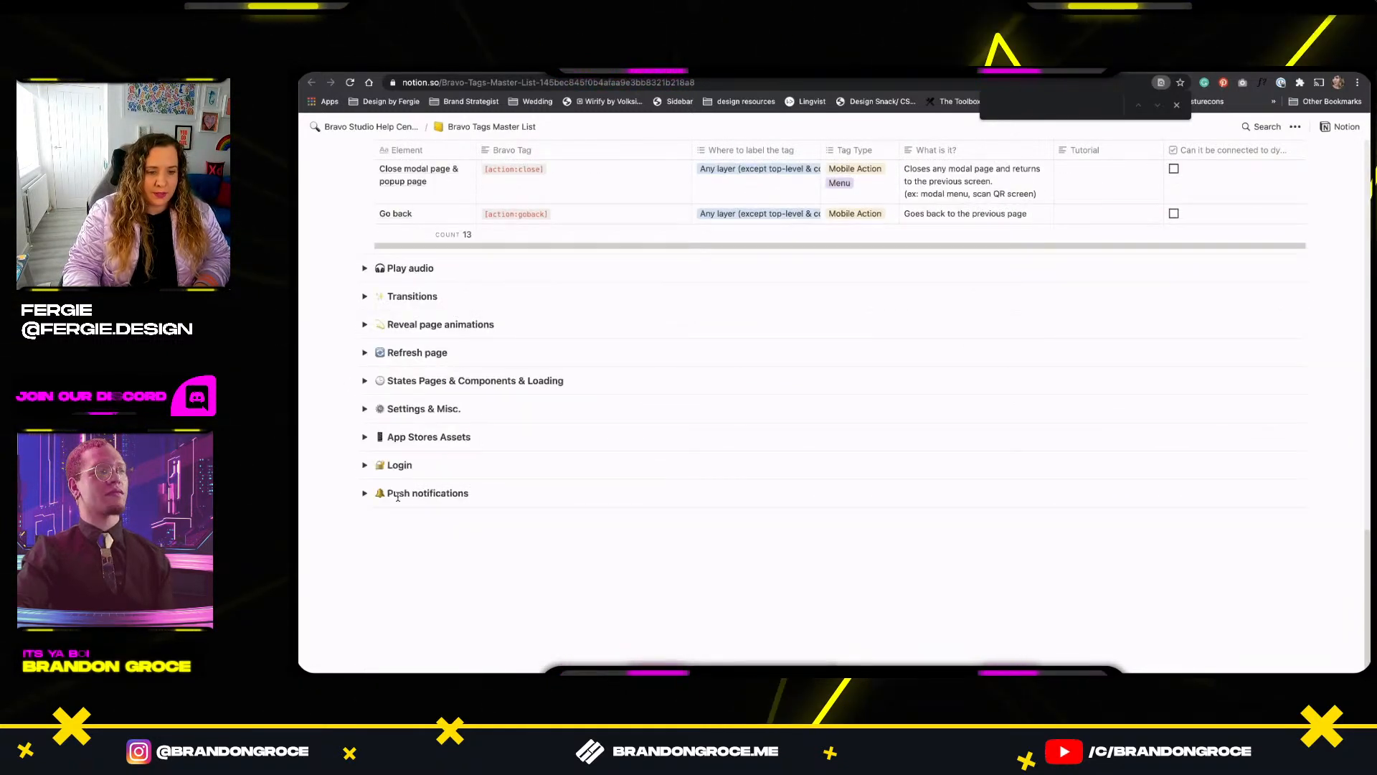
# Check the tags under Push notifications and Settings & Misc., collapsing each section again after viewing it.
pyautogui.click(365, 494)
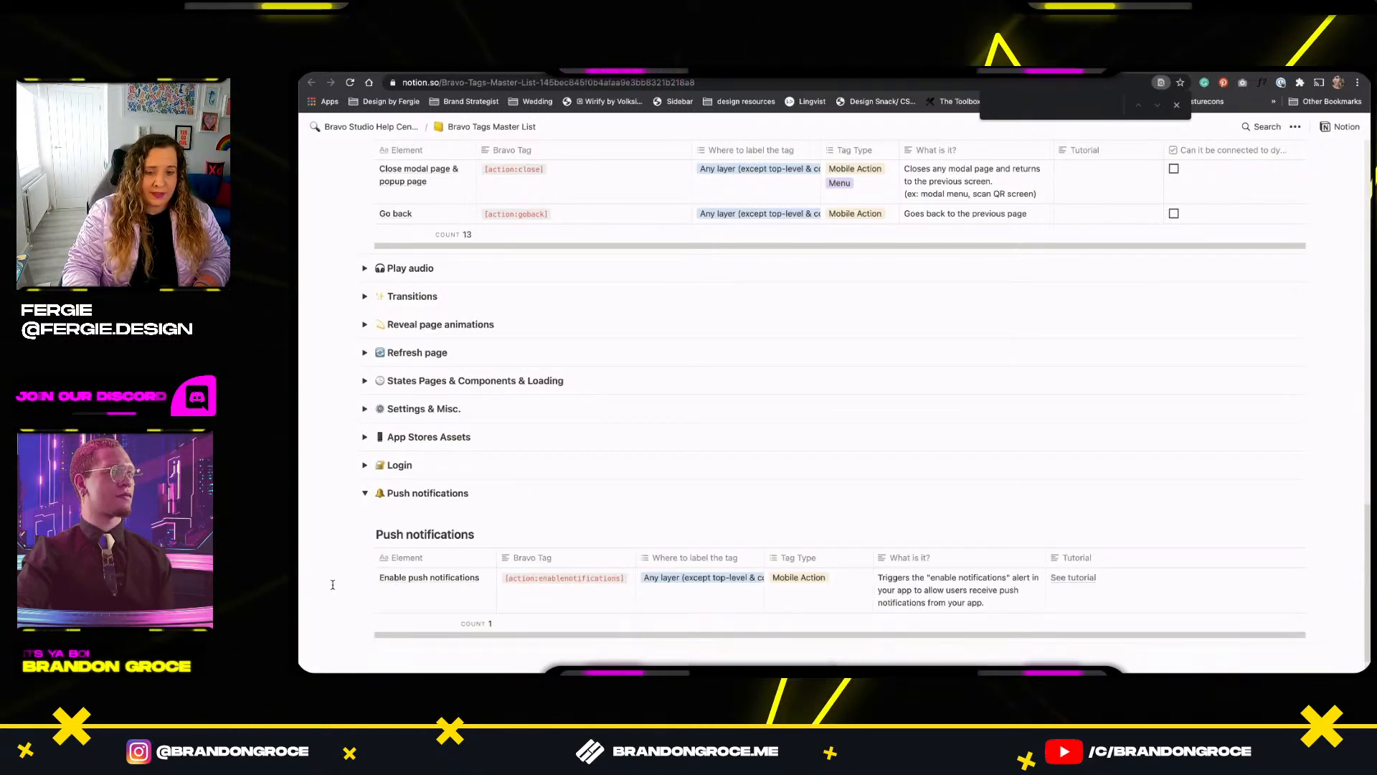
pyautogui.scroll(-1, 332, 584)
pyautogui.click(366, 488)
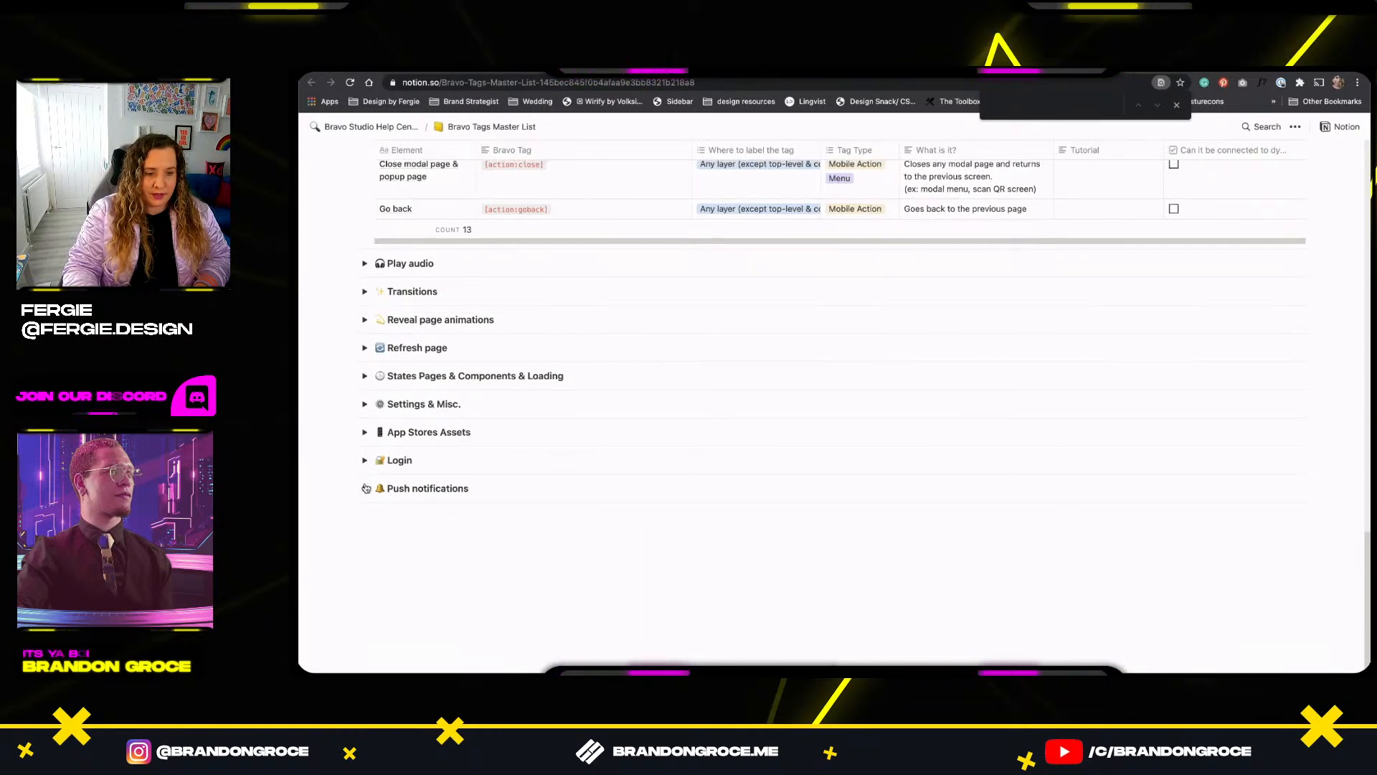
pyautogui.click(364, 406)
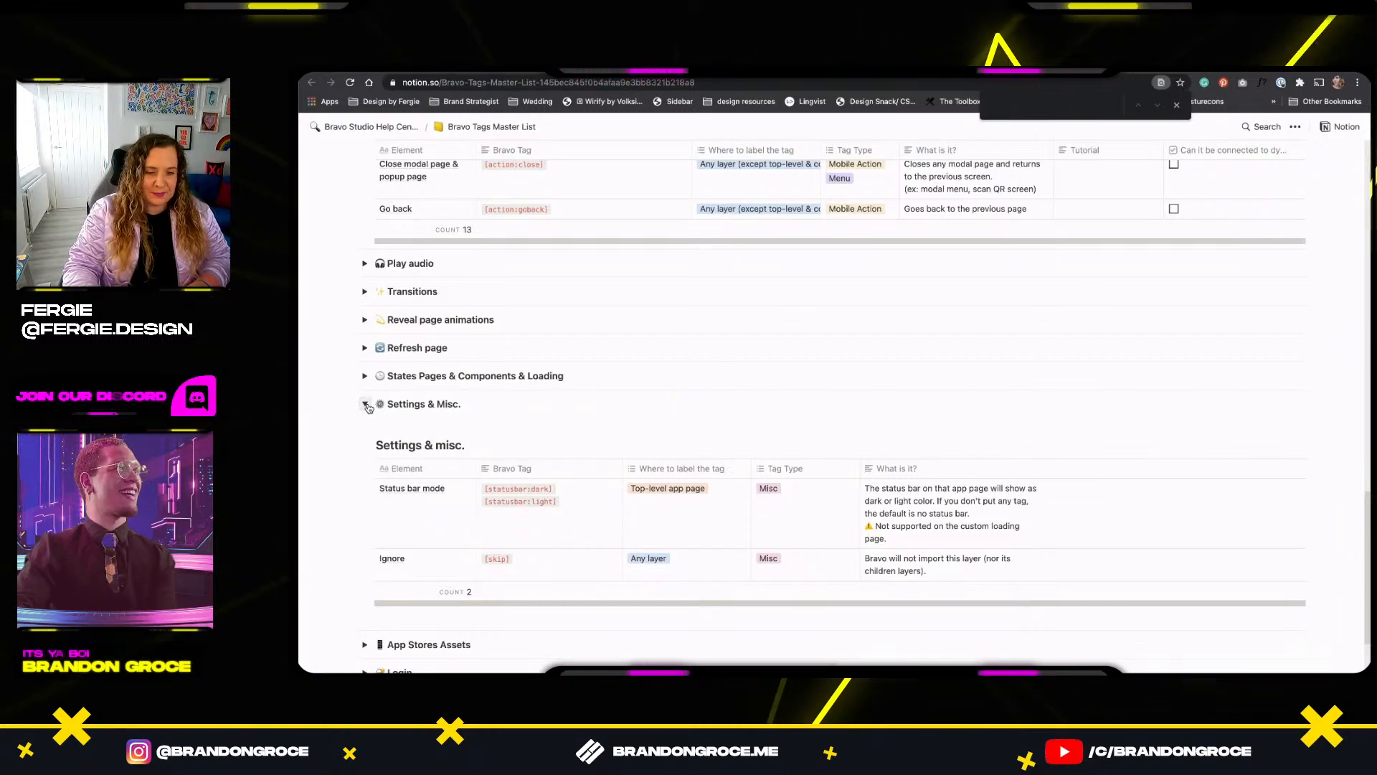
pyautogui.click(365, 406)
# Collapse the Actions section and return to the overview of tag sections.
pyautogui.scroll(10, 356, 373)
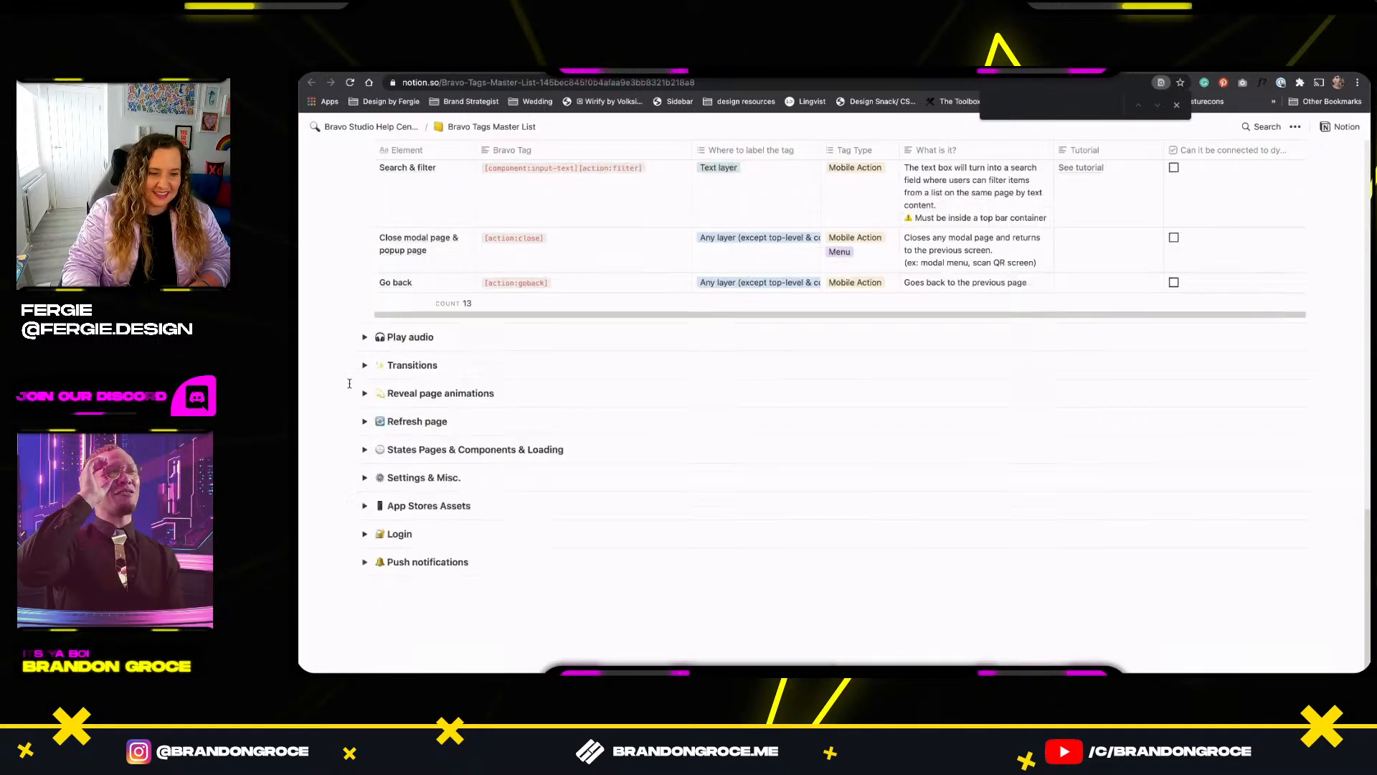
pyautogui.scroll(10, 350, 373)
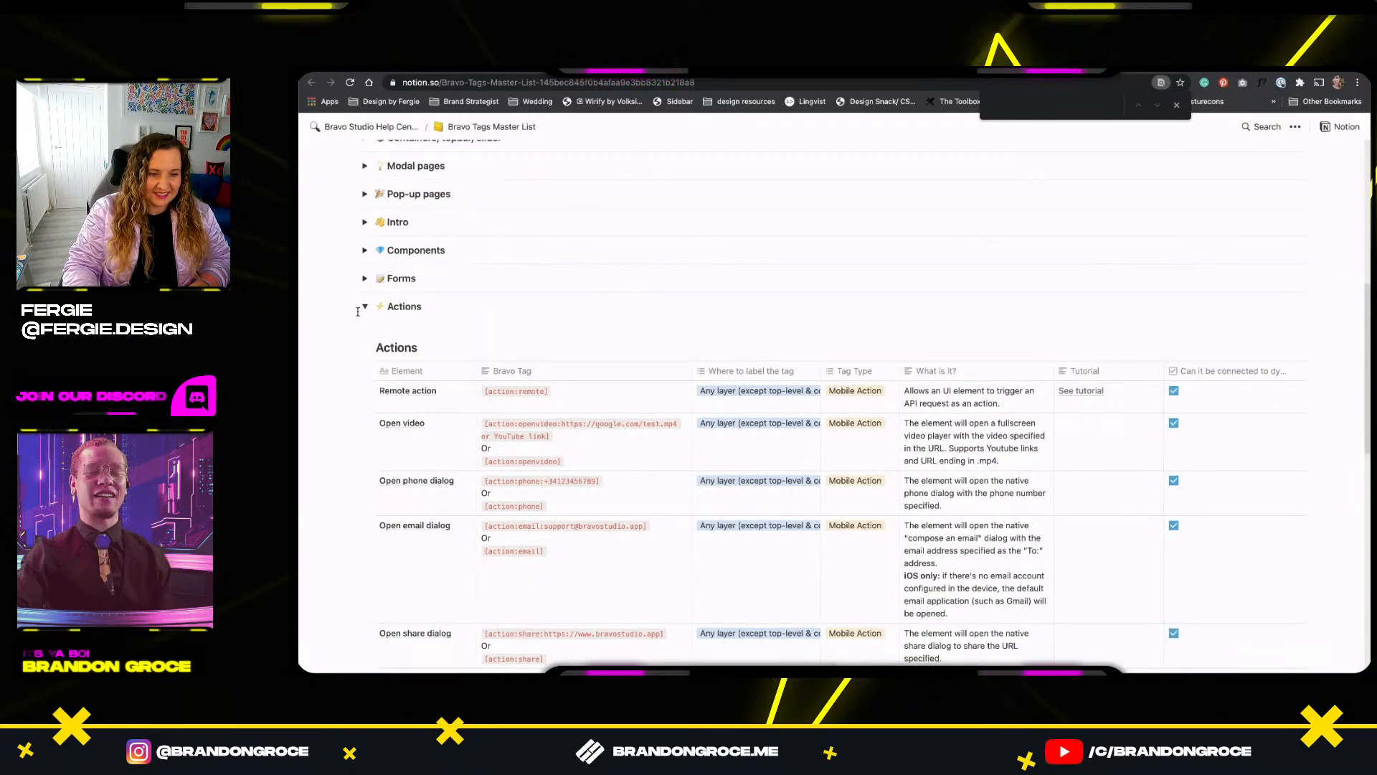
pyautogui.click(364, 307)
pyautogui.scroll(3, 342, 337)
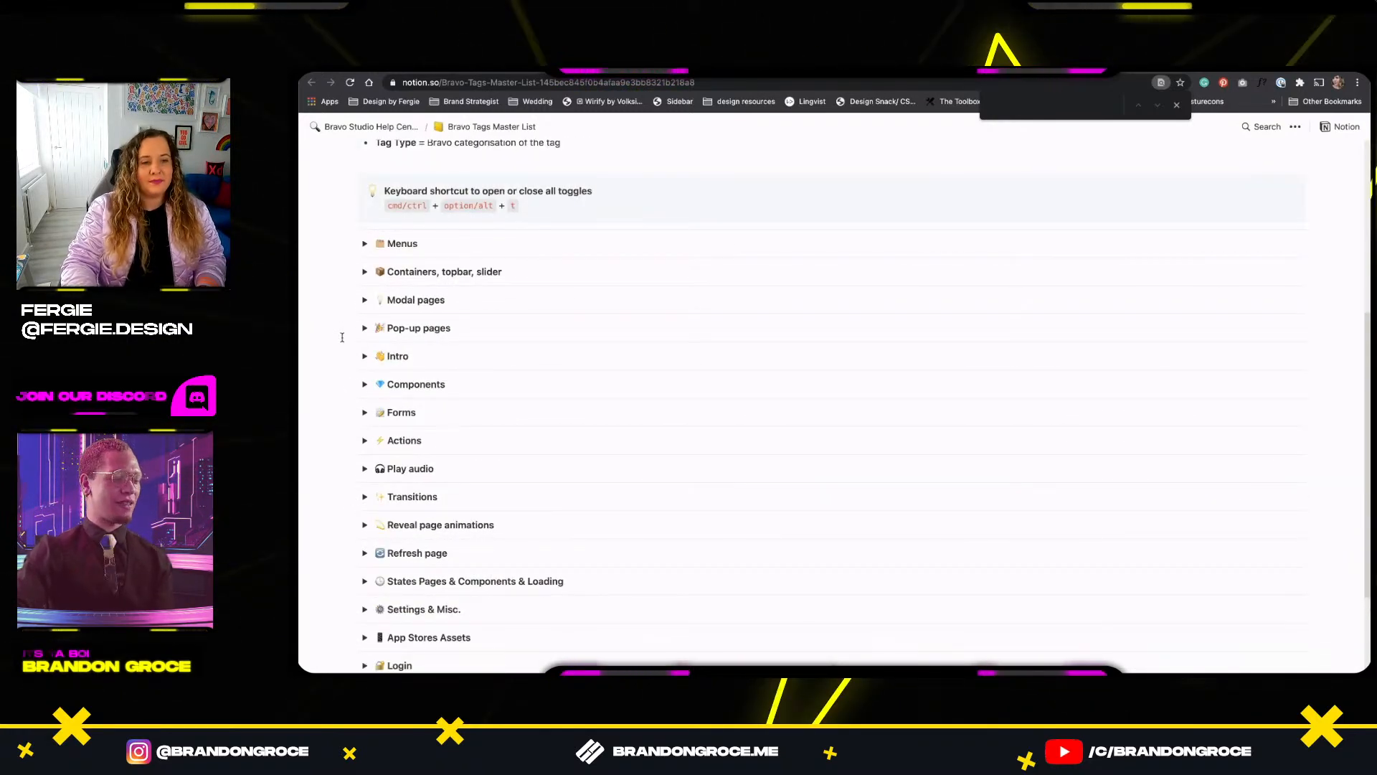
# Switch to Adobe XD, paste the map-marked-alt icon beside the "Diving Map" text and scale it to about 35.5 × 31.6.
pyautogui.press('super+Tab')
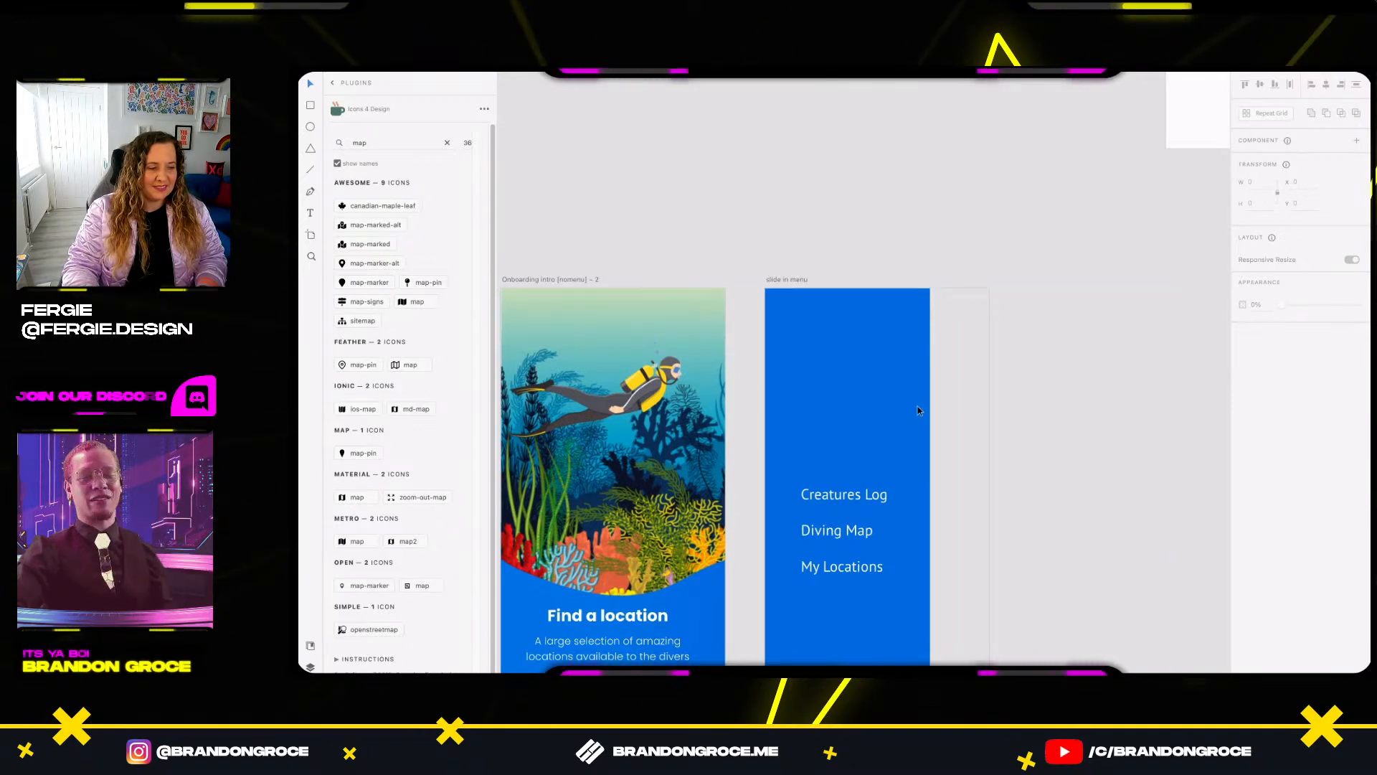
pyautogui.moveTo(901, 412); pyautogui.dragTo(973, 322)
pyautogui.scroll(3, 913, 462)
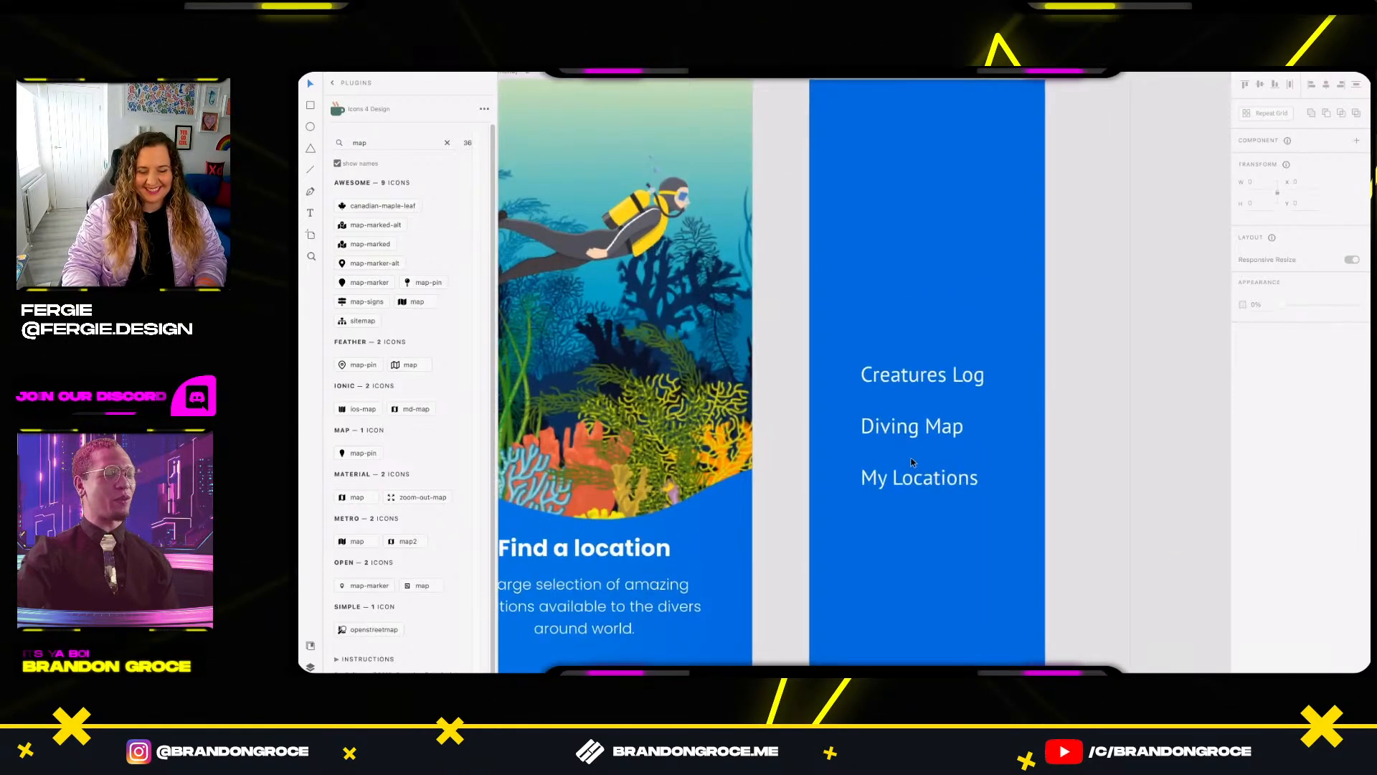
pyautogui.press('super+v')
pyautogui.scroll(4, 914, 424)
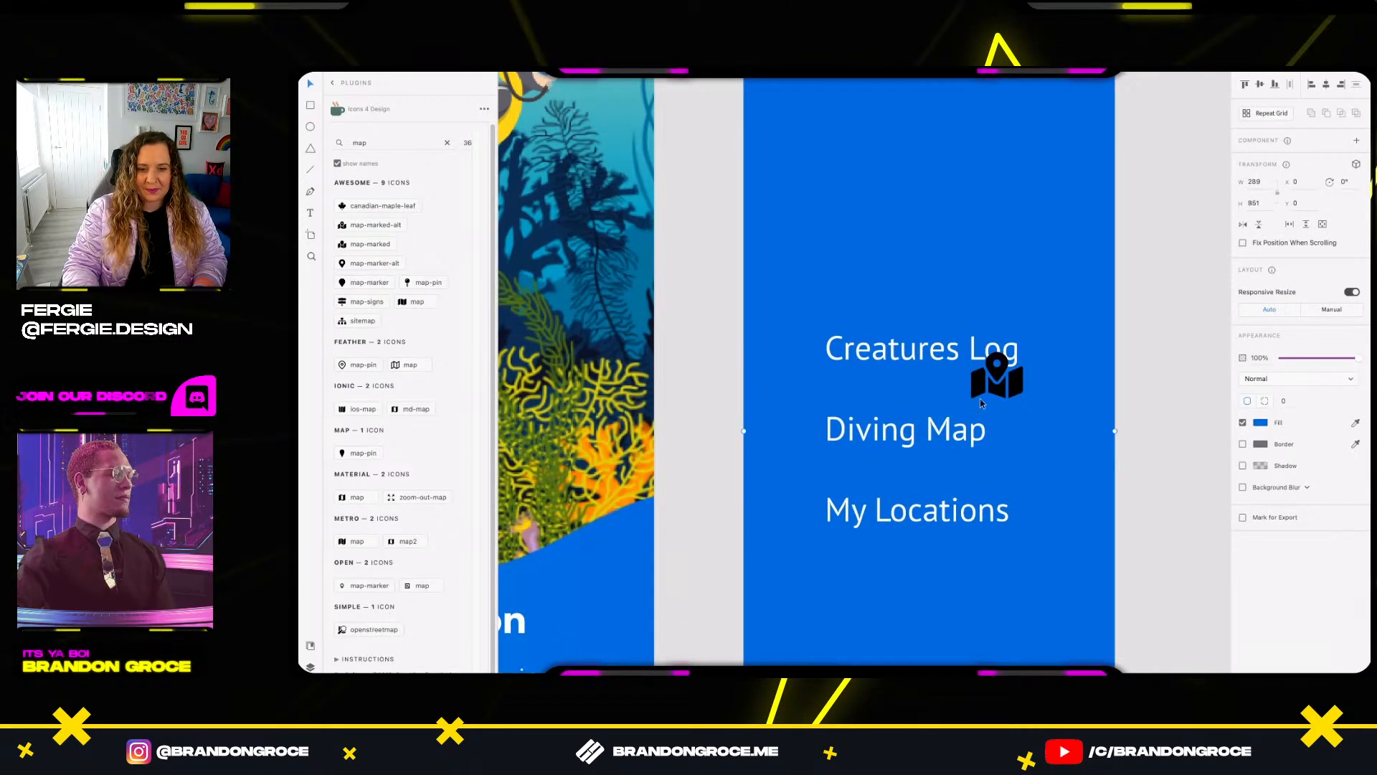
pyautogui.moveTo(979, 388)
pyautogui.mouseDown()
pyautogui.moveTo(812, 417)
pyautogui.moveTo(784, 440)
pyautogui.mouseUp()
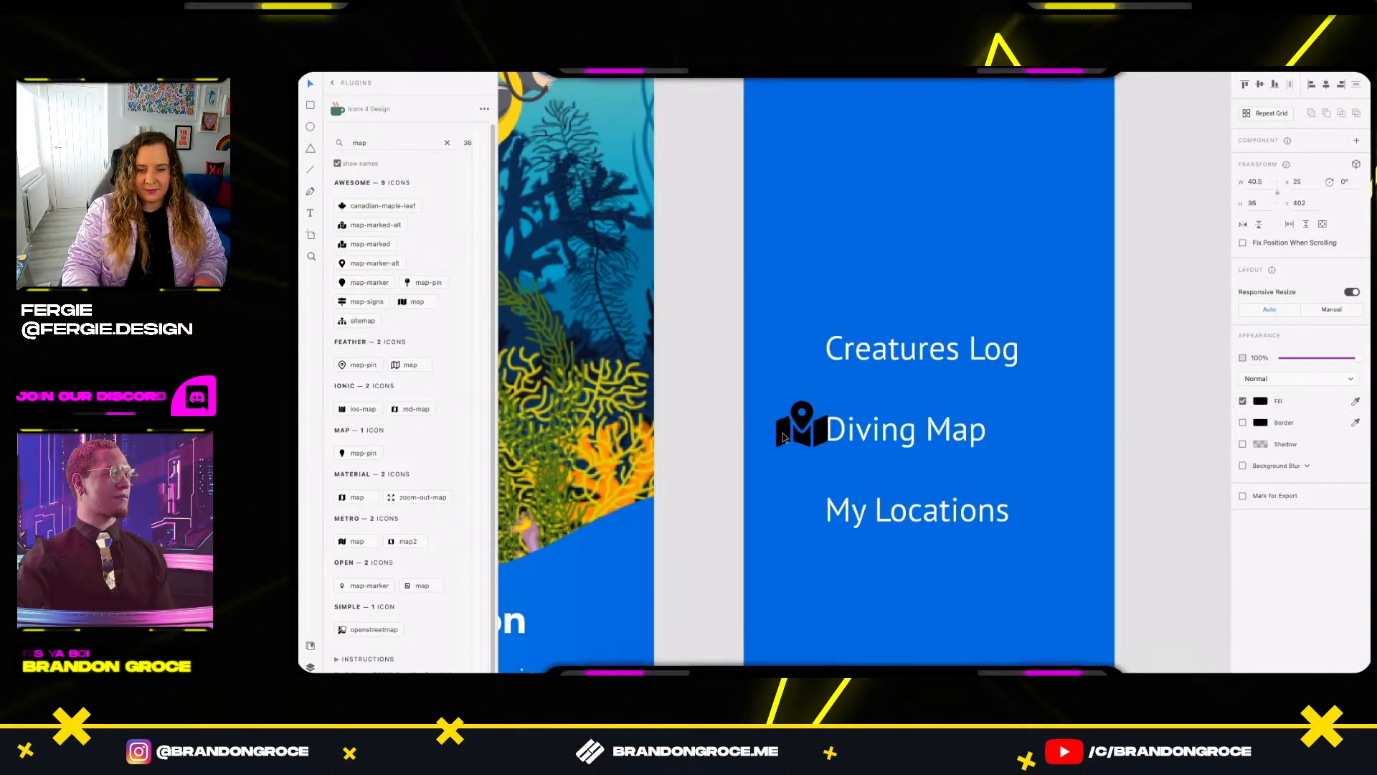
pyautogui.moveTo(829, 401); pyautogui.dragTo(825, 404)
# Fill the map icon with white (#FFFFFF) and move it clear of the "Diving Map" text.
pyautogui.click(1266, 402)
pyautogui.click(1117, 343)
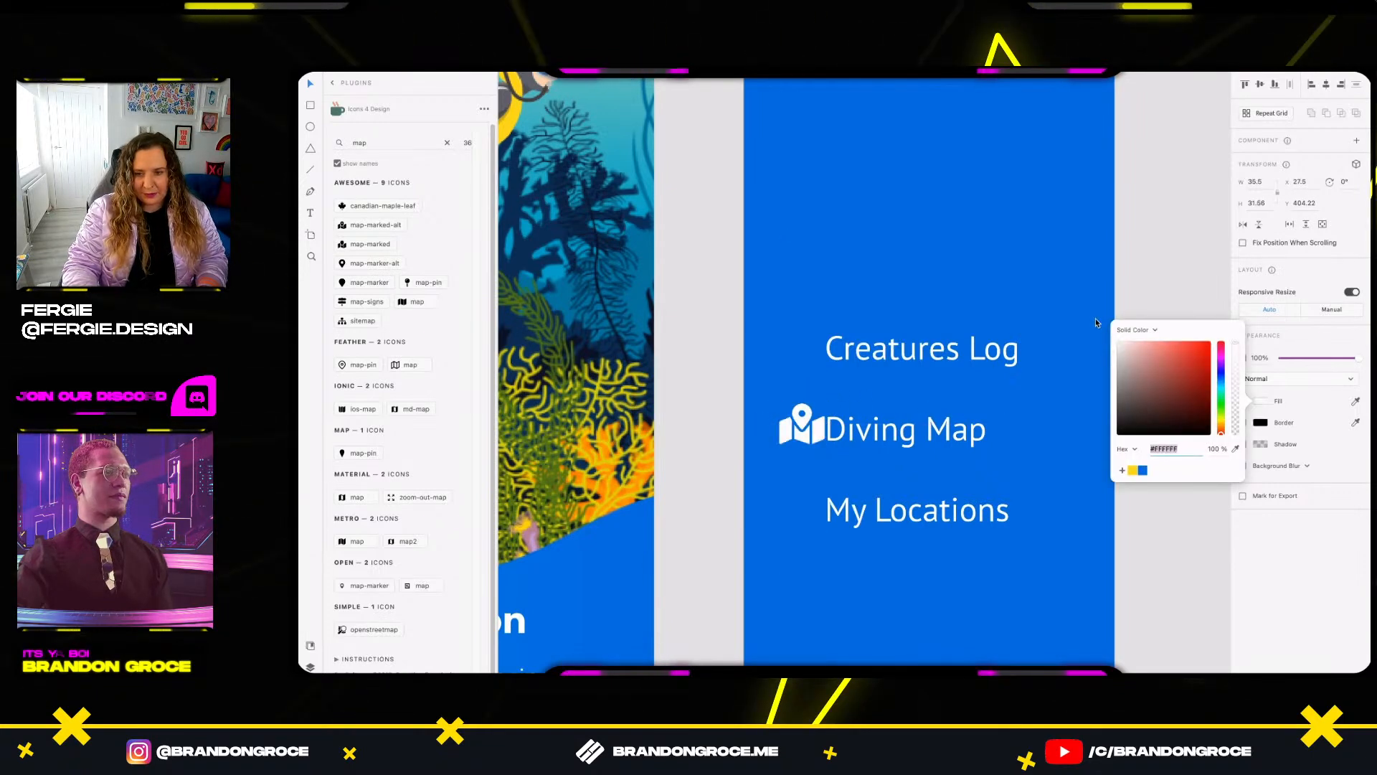
pyautogui.moveTo(794, 429); pyautogui.dragTo(777, 437)
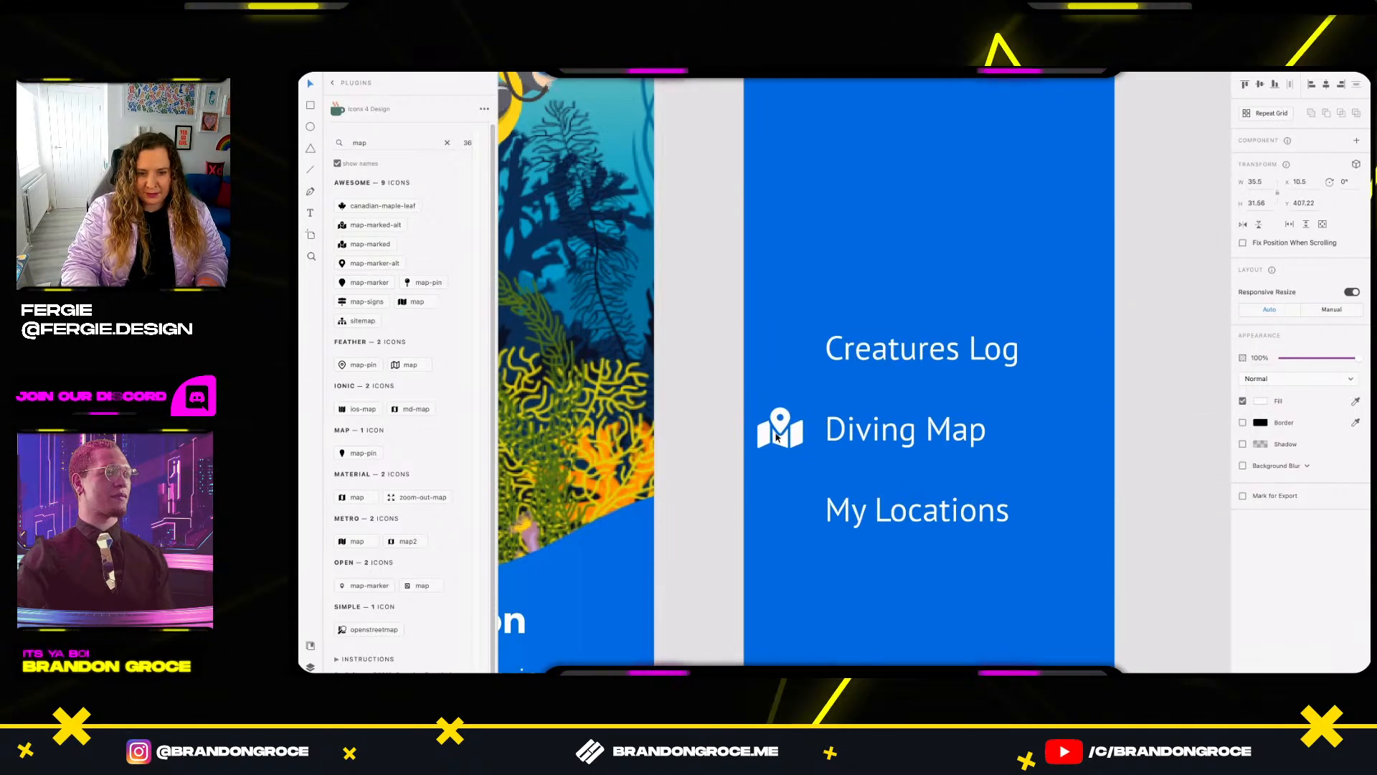
# Add the map-pin icon from the Awesome set beside "My Locations" and fill it with white (#FFFFFF).
pyautogui.doubleClick(359, 142)
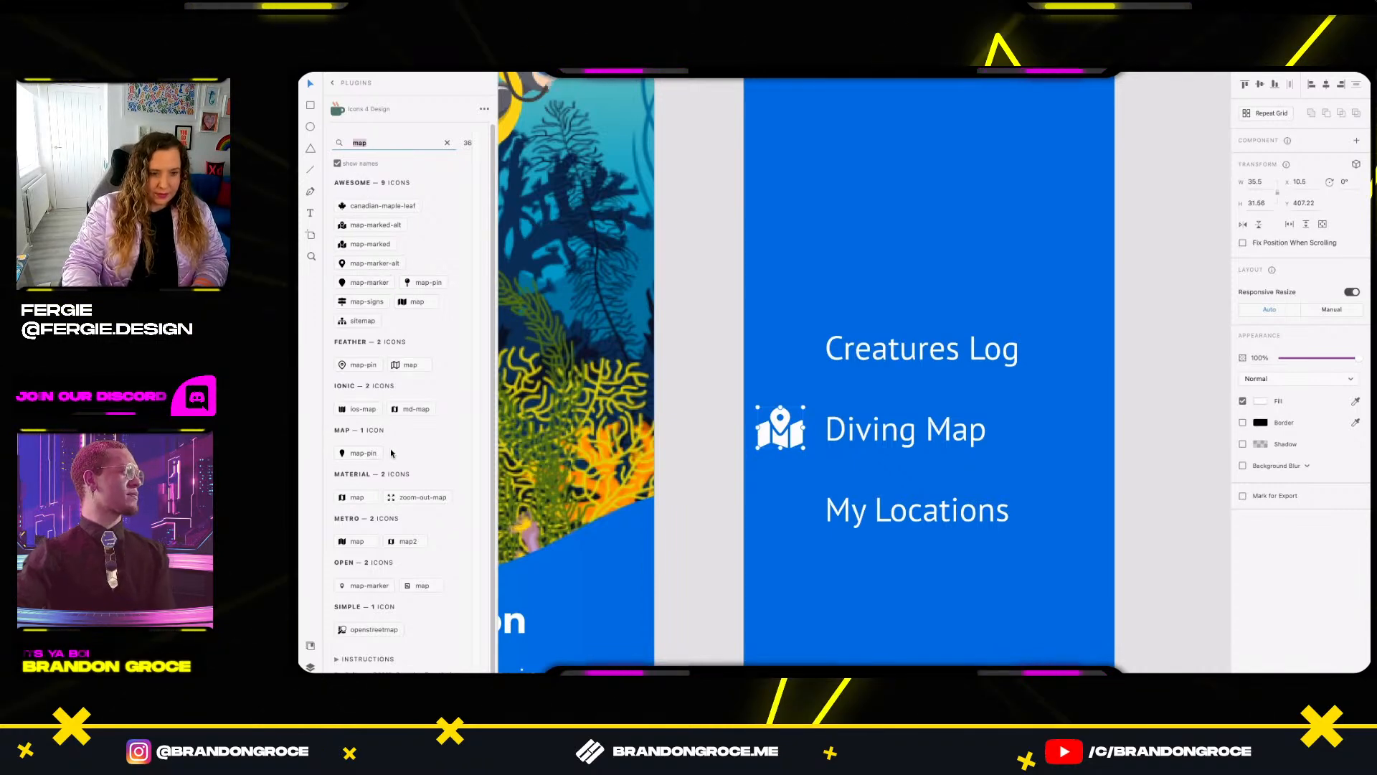
pyautogui.click(425, 280)
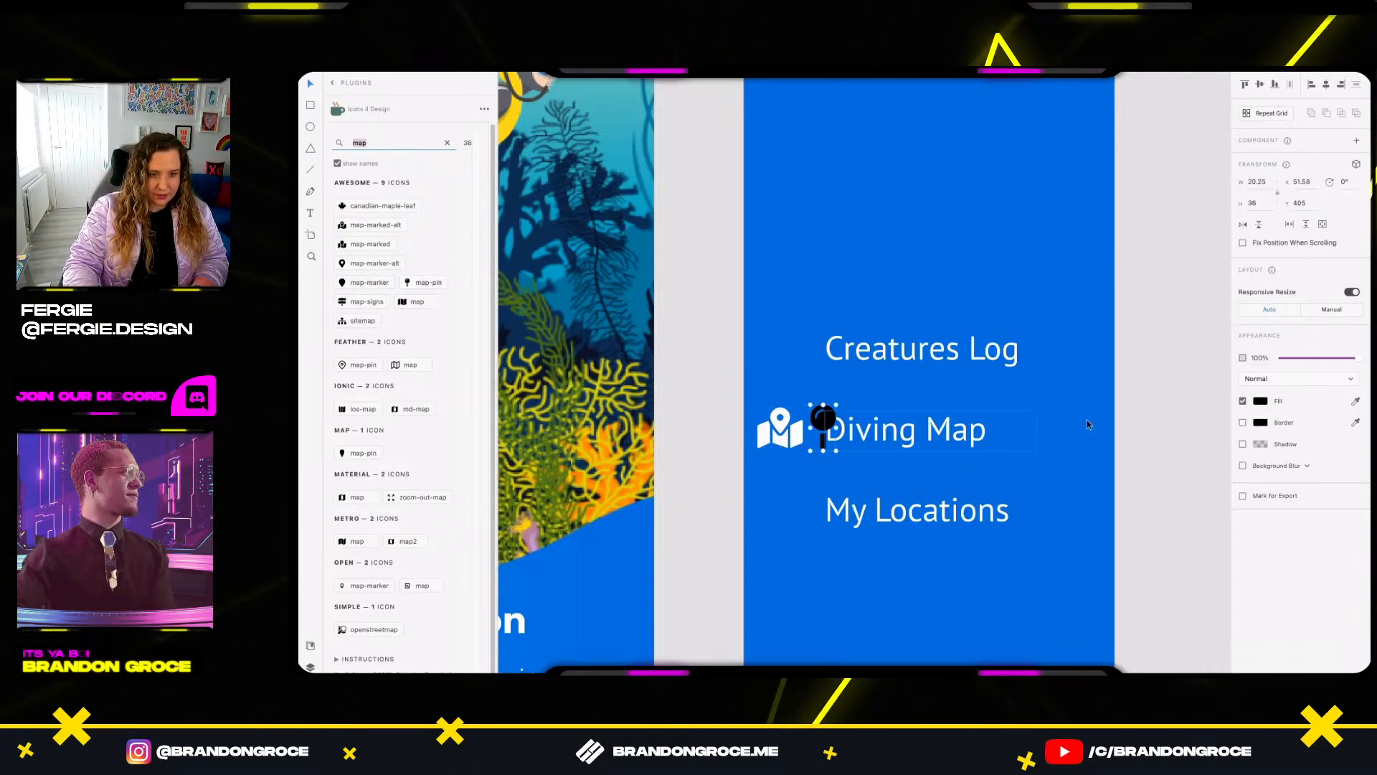
pyautogui.click(1261, 401)
pyautogui.write('fff')
pyautogui.press('Return')
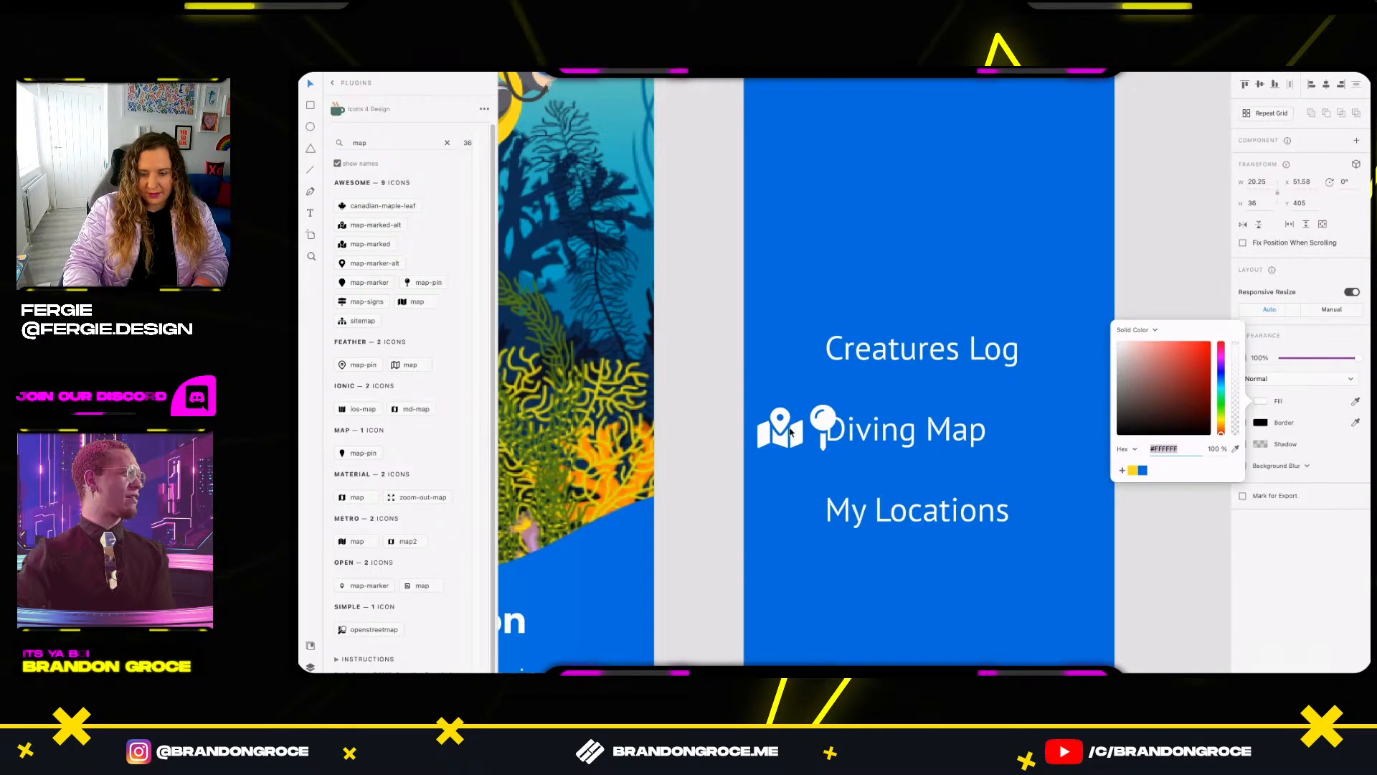
pyautogui.moveTo(827, 422); pyautogui.dragTo(783, 505)
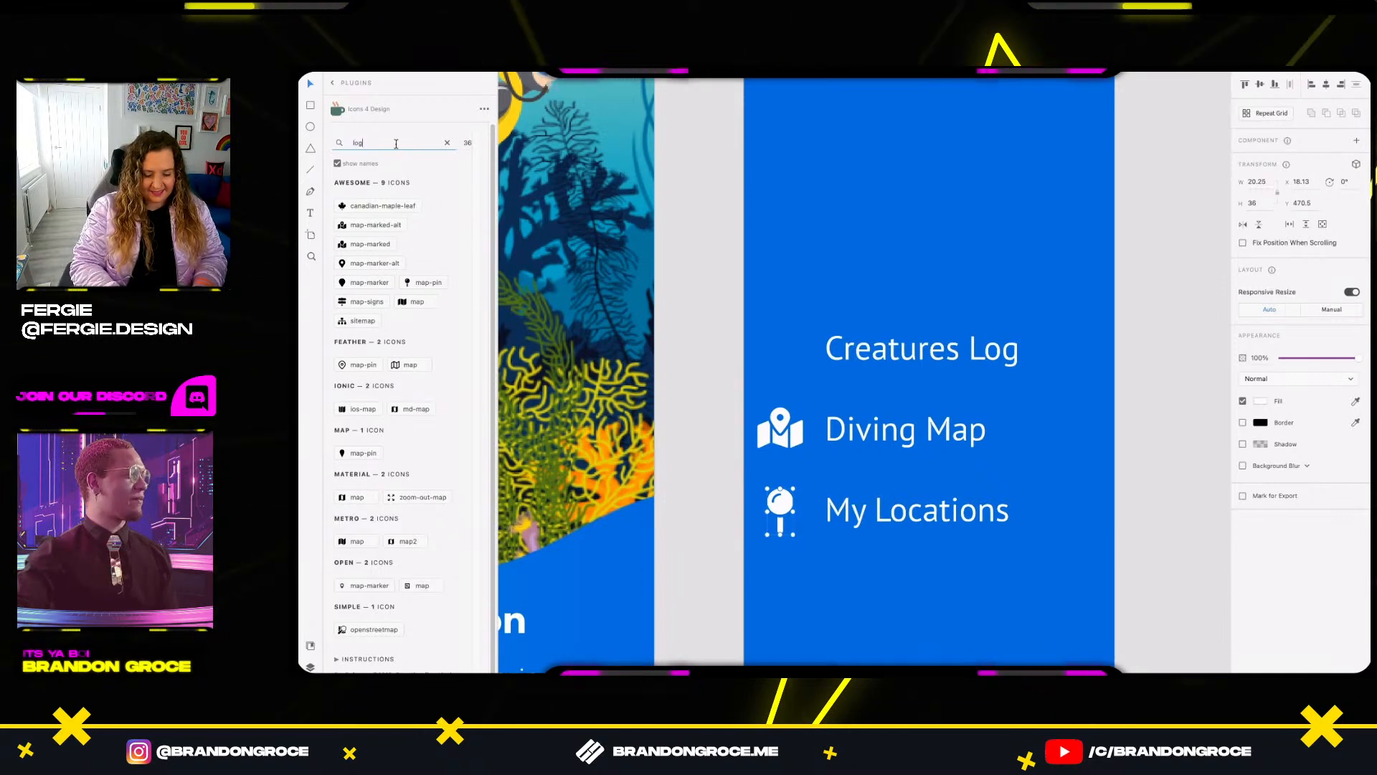
pyautogui.write('log')
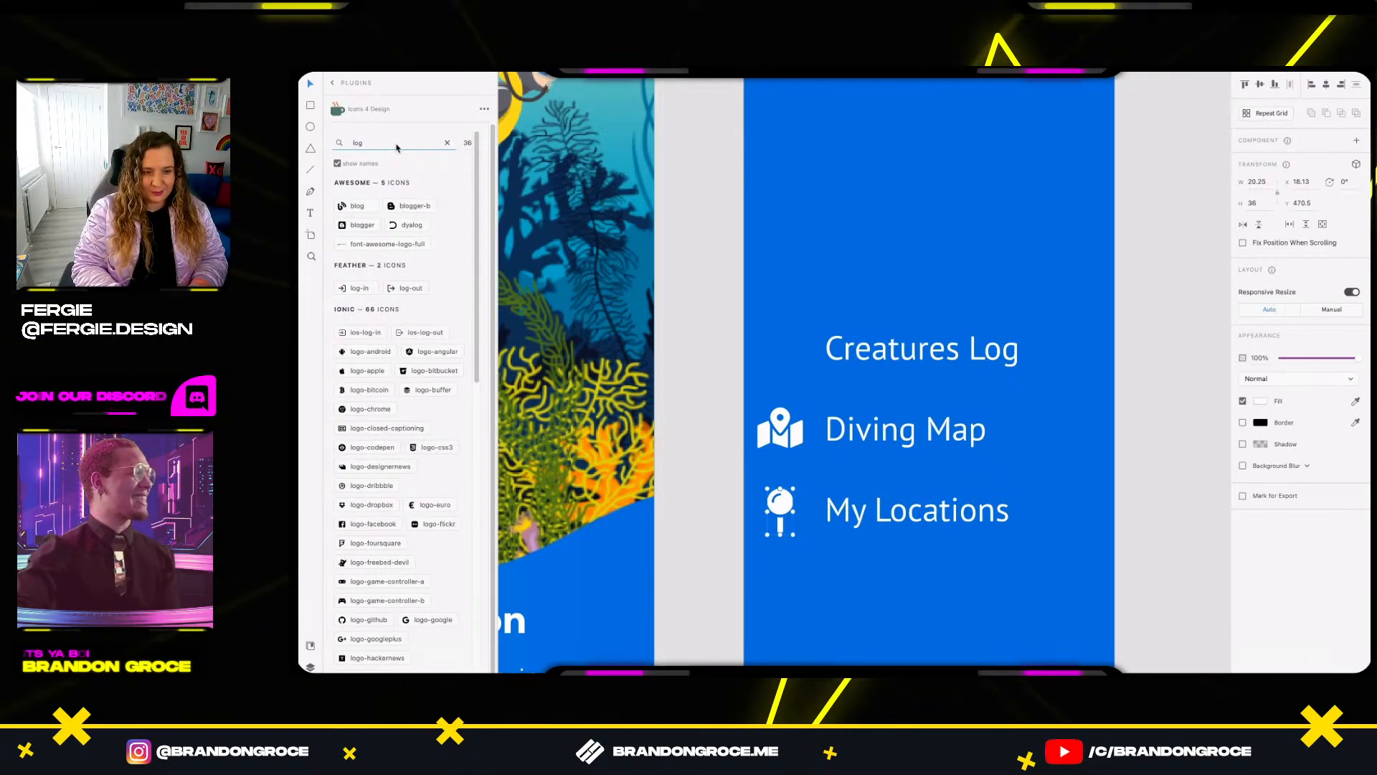
pyautogui.press('BackSpace')
pyautogui.press('BackSpace')
pyautogui.press('BackSpace')
pyautogui.write('bata')
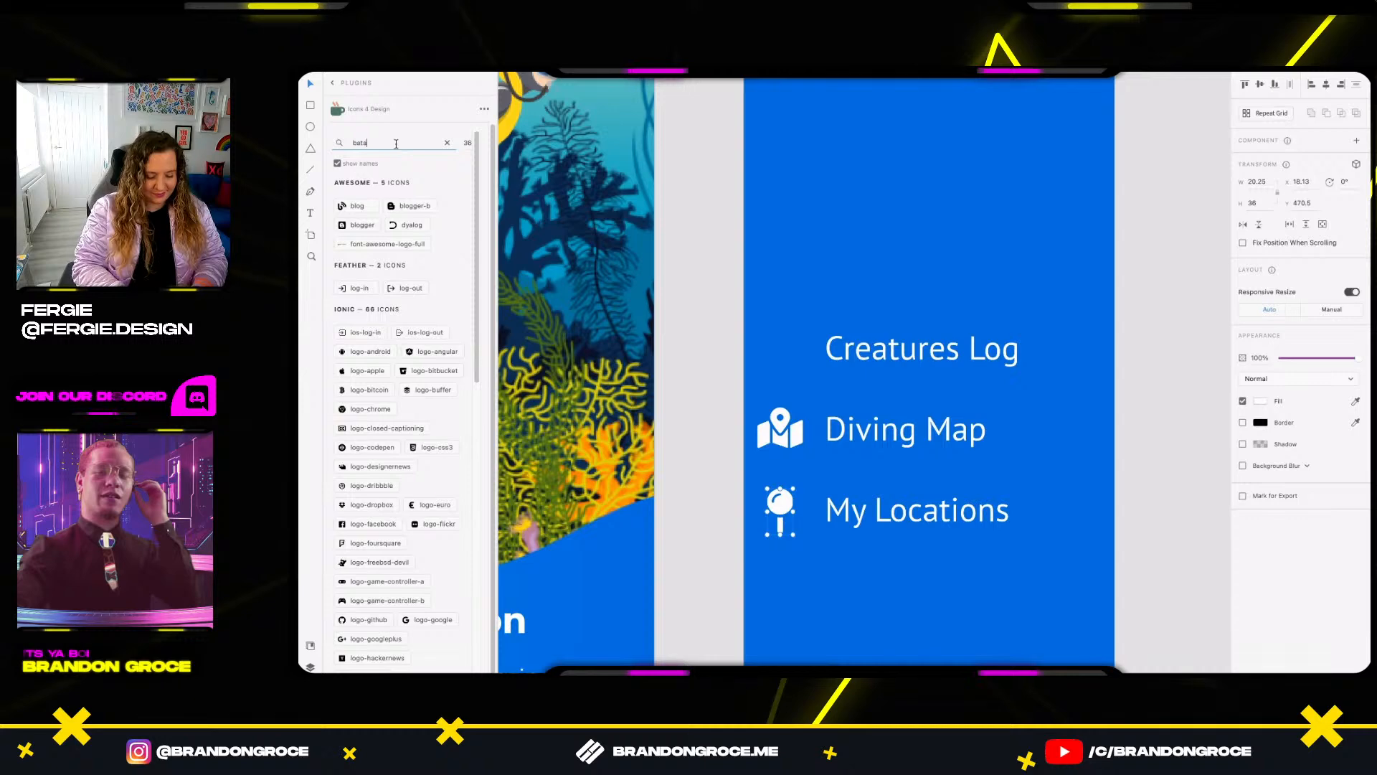
pyautogui.write('base')
pyautogui.press('BackSpace')
pyautogui.press('BackSpace')
pyautogui.press('BackSpace')
pyautogui.press('BackSpace')
pyautogui.press('BackSpace')
pyautogui.press('BackSpace')
pyautogui.press('BackSpace')
pyautogui.press('BackSpace')
# Search the icon sets for "datab", add the Metro database icon beside "Creatures Log" and fill it with white (#FFFFFF).
pyautogui.write('datab')
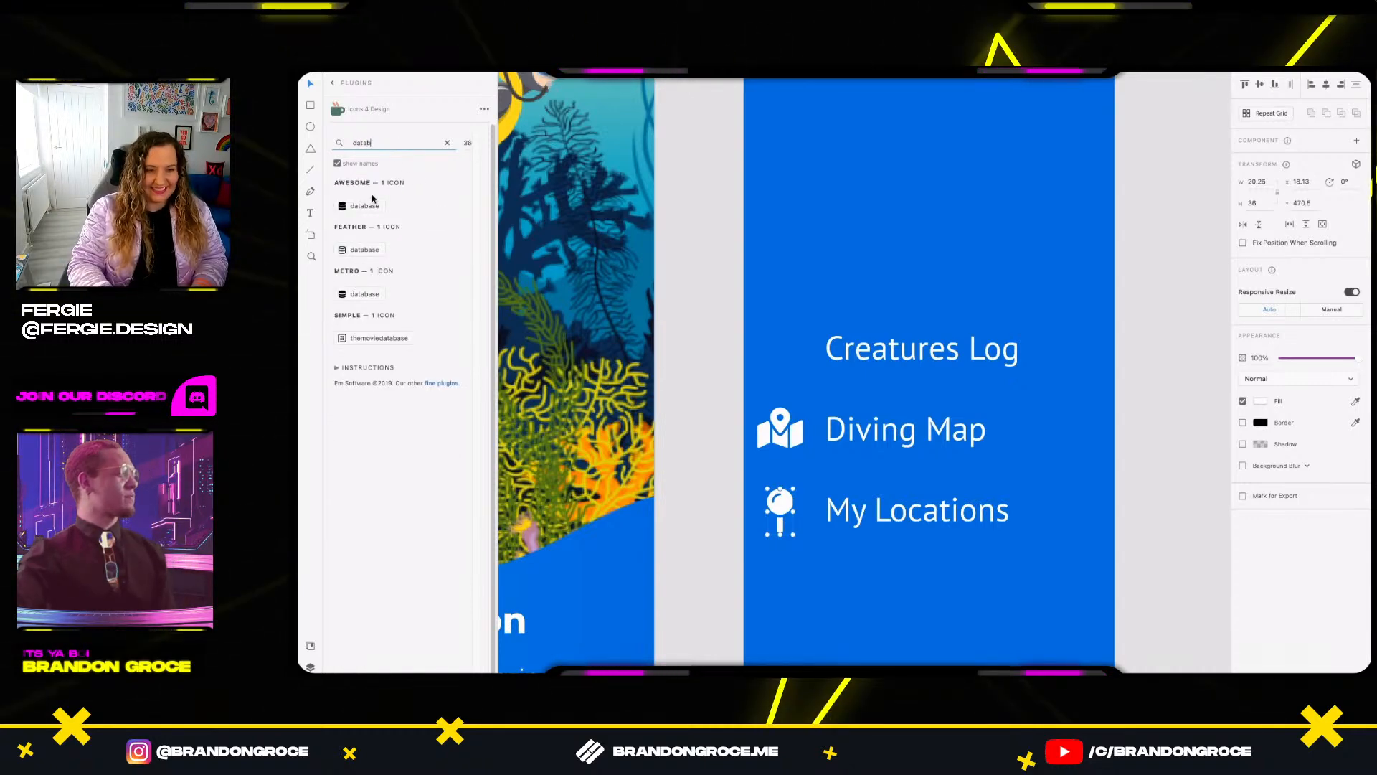
pyautogui.click(364, 293)
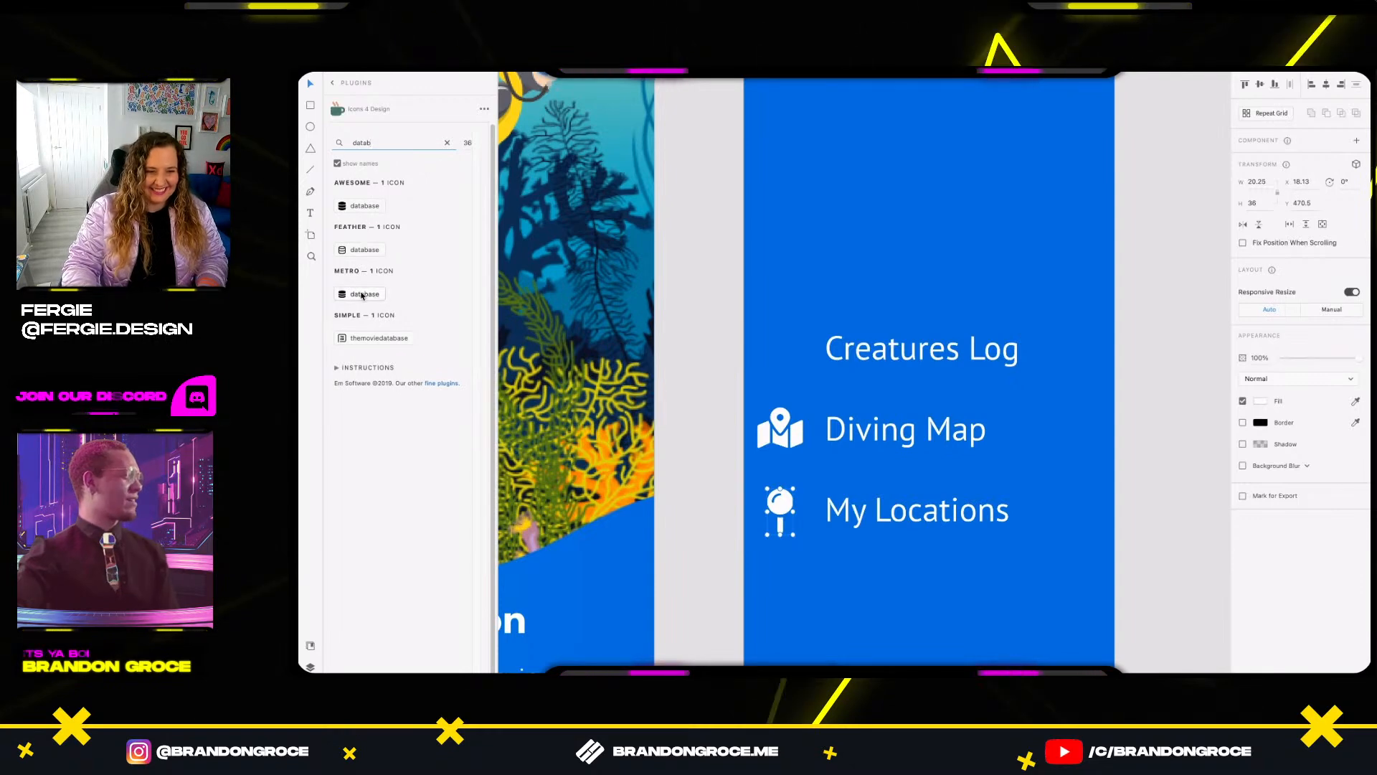
pyautogui.click(1260, 401)
pyautogui.write('fff')
pyautogui.press('Return')
# Group each menu icon with its label and shift the three rows inward together to about X 35.75.
pyautogui.moveTo(822, 507); pyautogui.dragTo(875, 346)
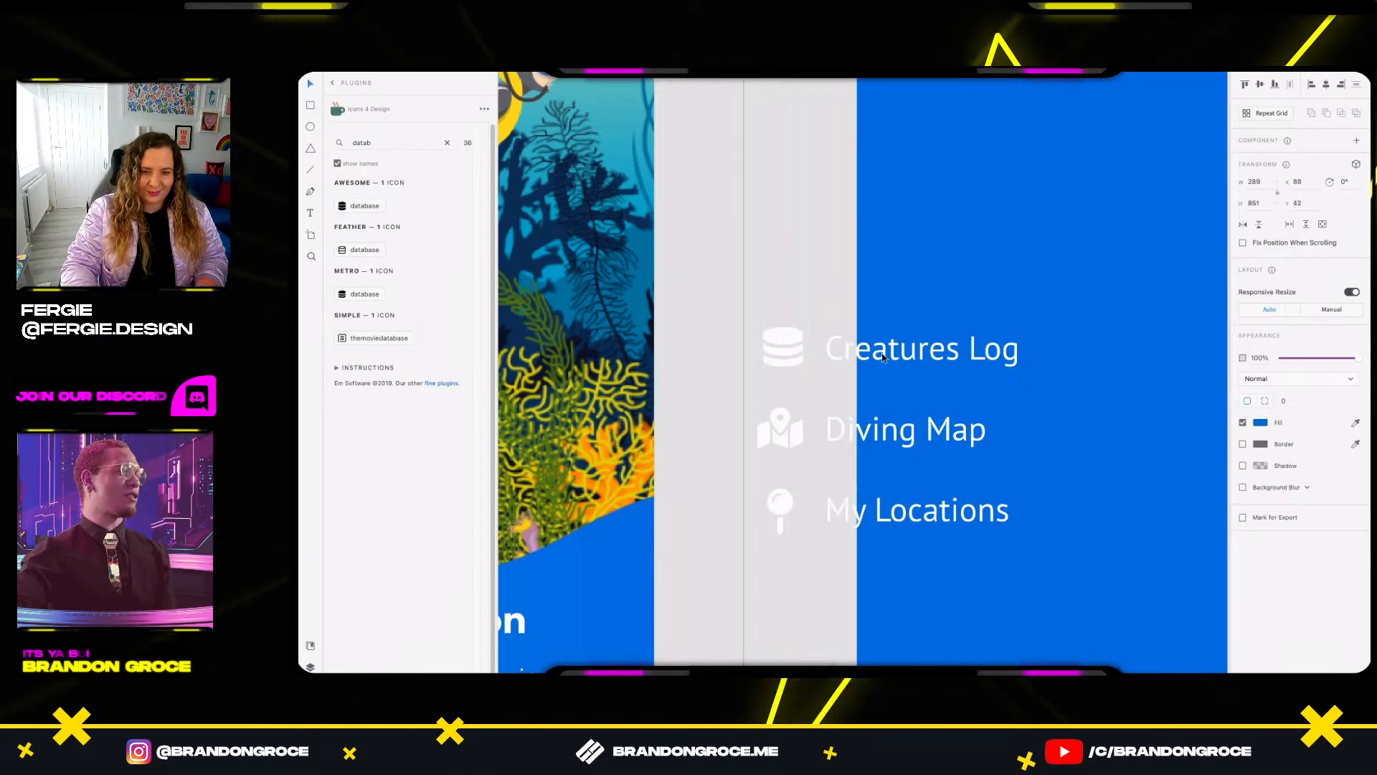
pyautogui.press('super+z')
pyautogui.click(854, 351)
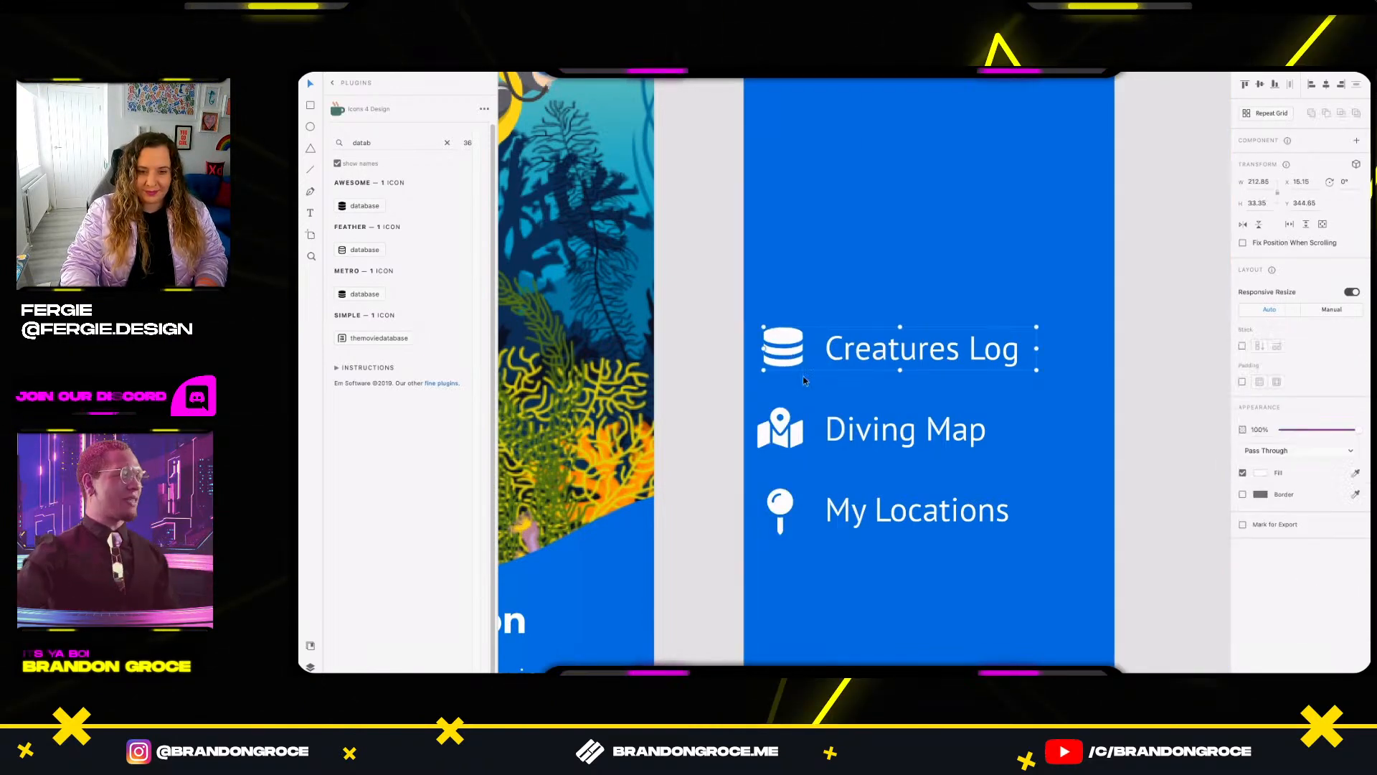
pyautogui.click(795, 437)
pyautogui.click(780, 502)
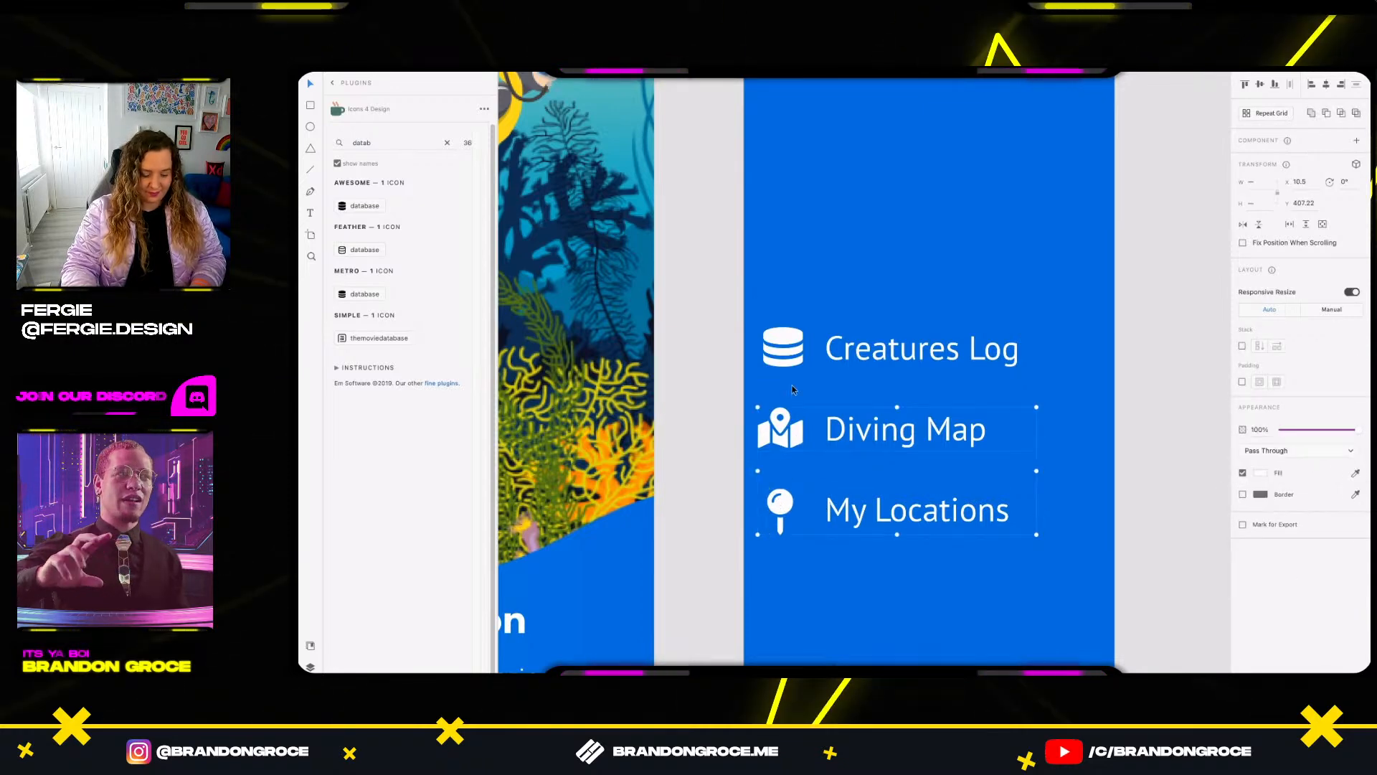
pyautogui.moveTo(792, 356); pyautogui.dragTo(824, 351)
# Move the three menu rows down to the lower end of the blue menu rectangle, at about Y 639.65.
pyautogui.scroll(-3, 847, 442)
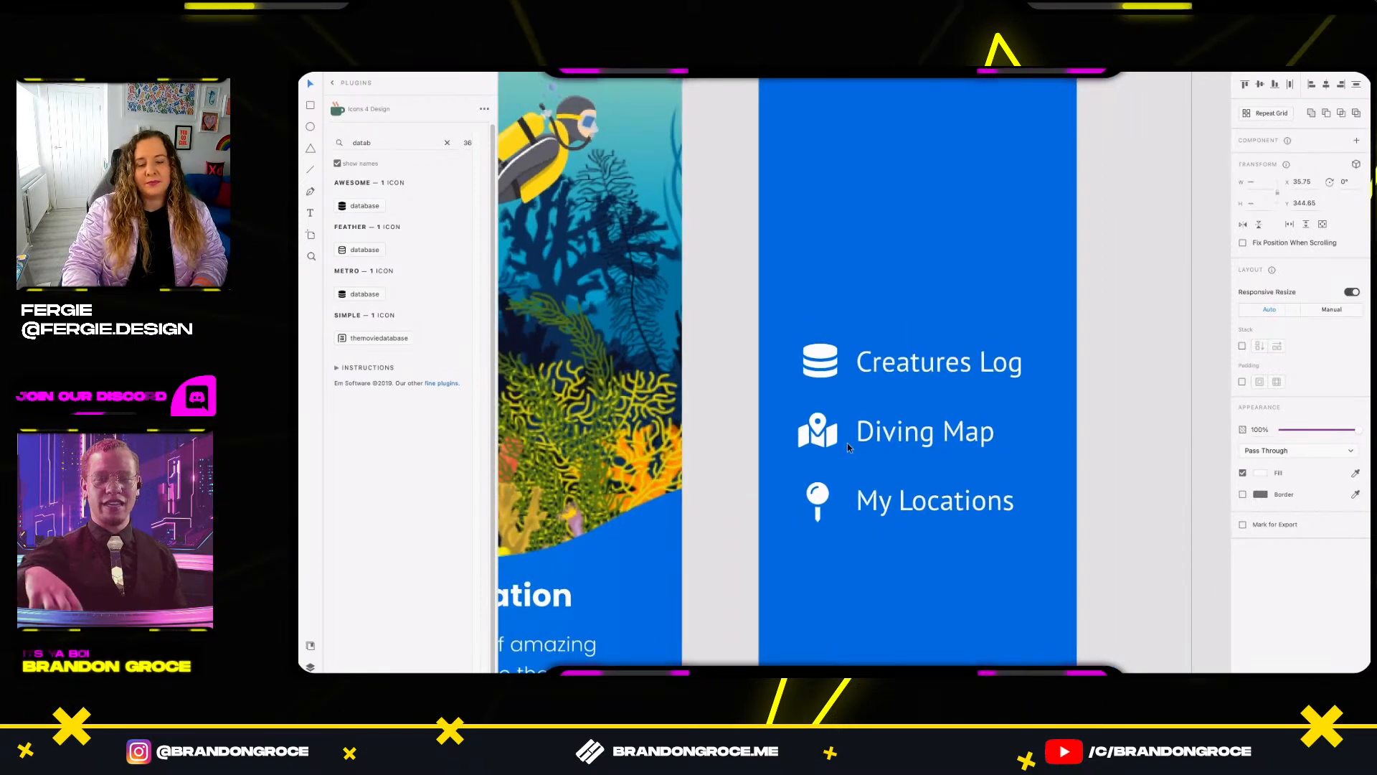
pyautogui.scroll(-1, 847, 442)
pyautogui.scroll(-2, 851, 373)
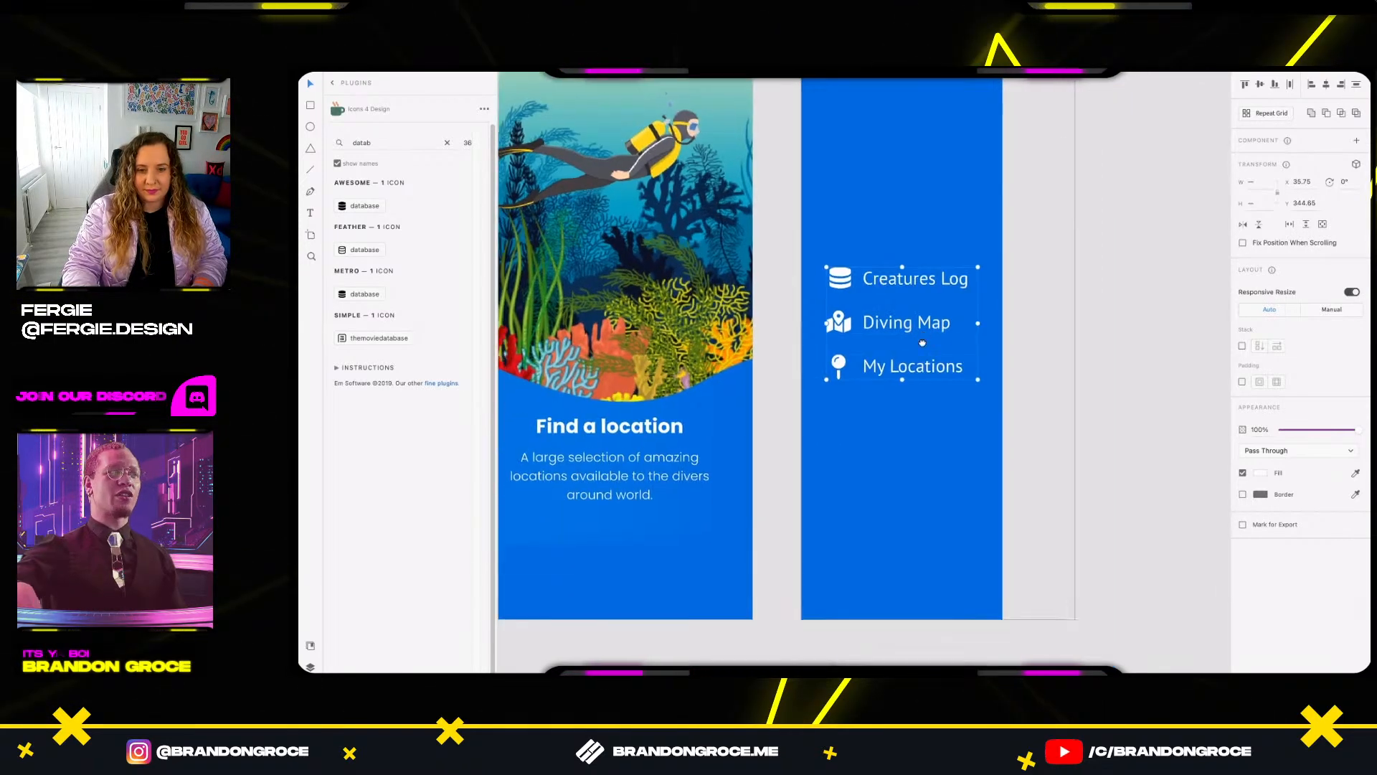
pyautogui.moveTo(855, 308); pyautogui.dragTo(825, 497)
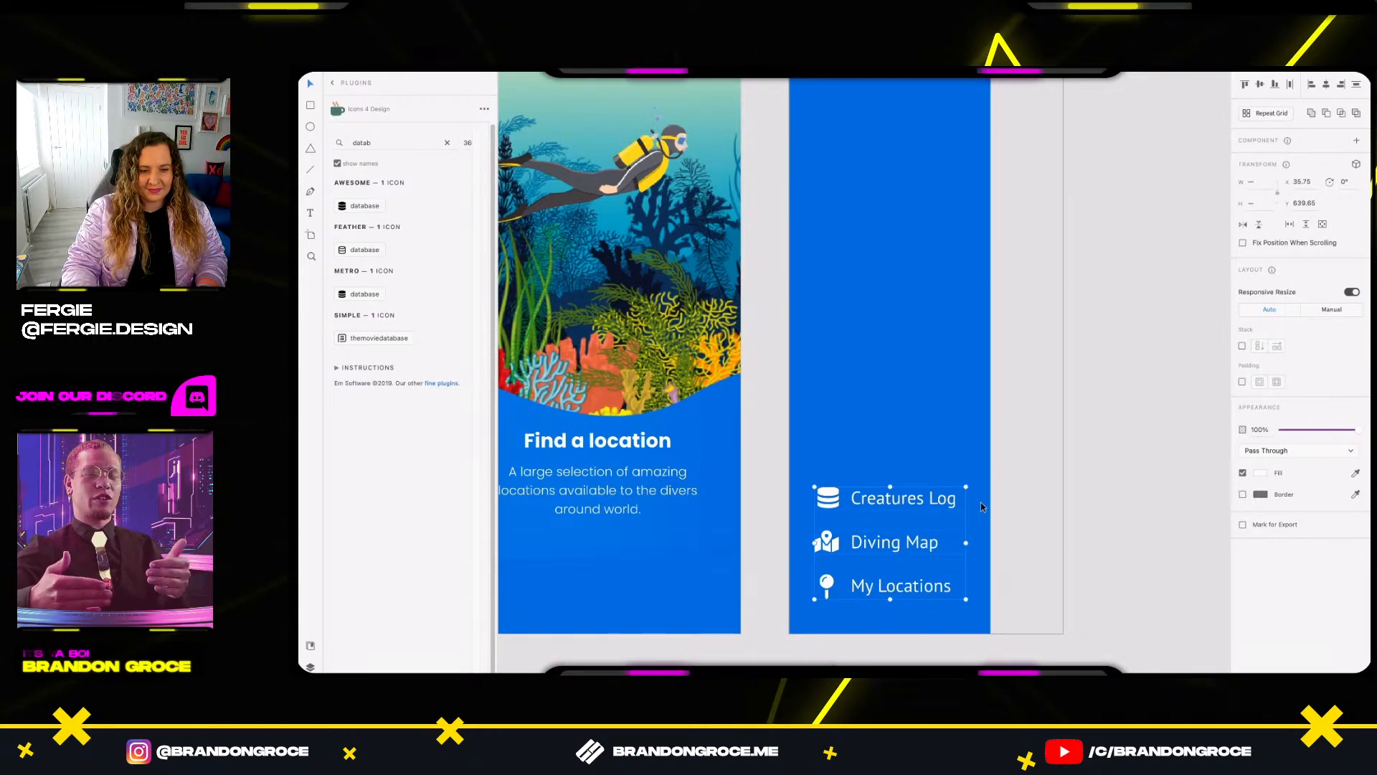
# Stack the three menu rows vertically with a spacing of 30 and raise the stack to about Y 632.65.
pyautogui.click(1259, 347)
pyautogui.click(1325, 347)
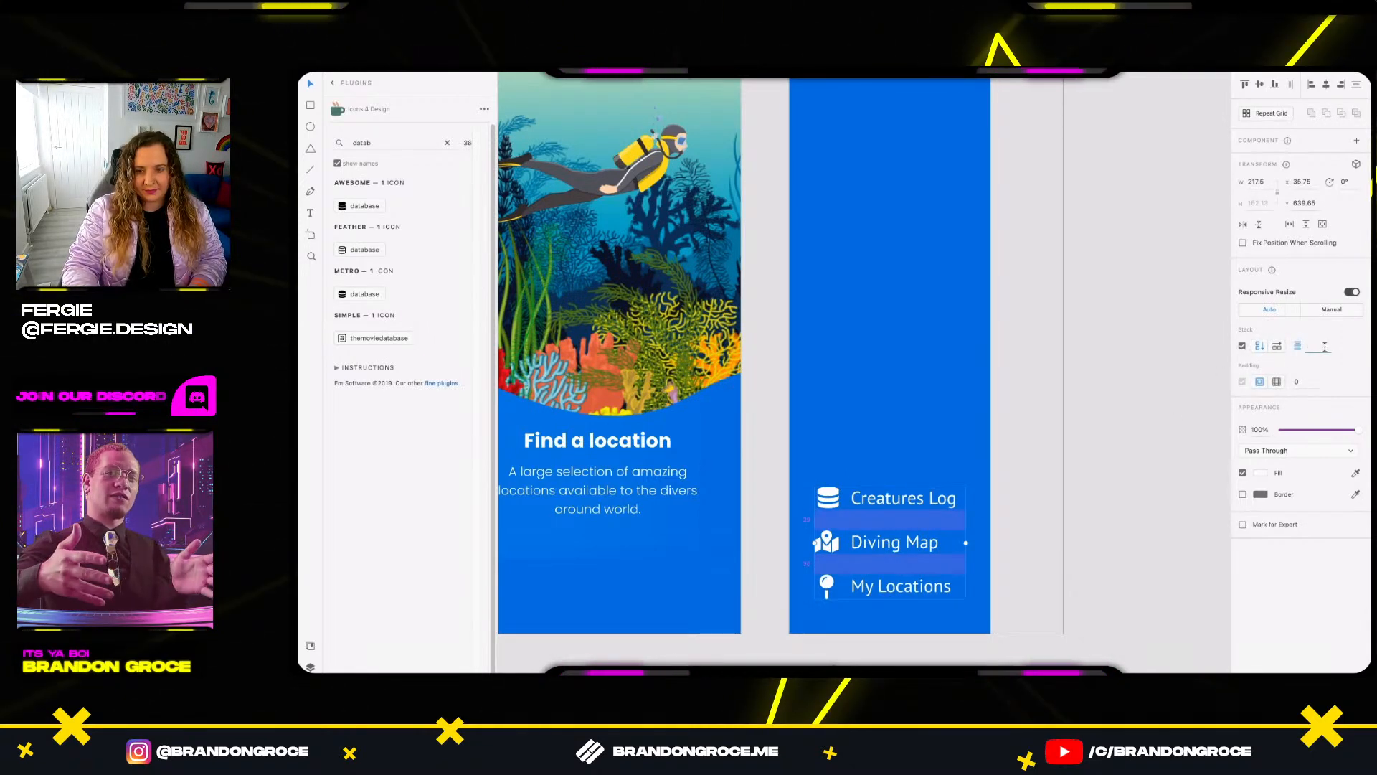
pyautogui.write('30')
pyautogui.press('Return')
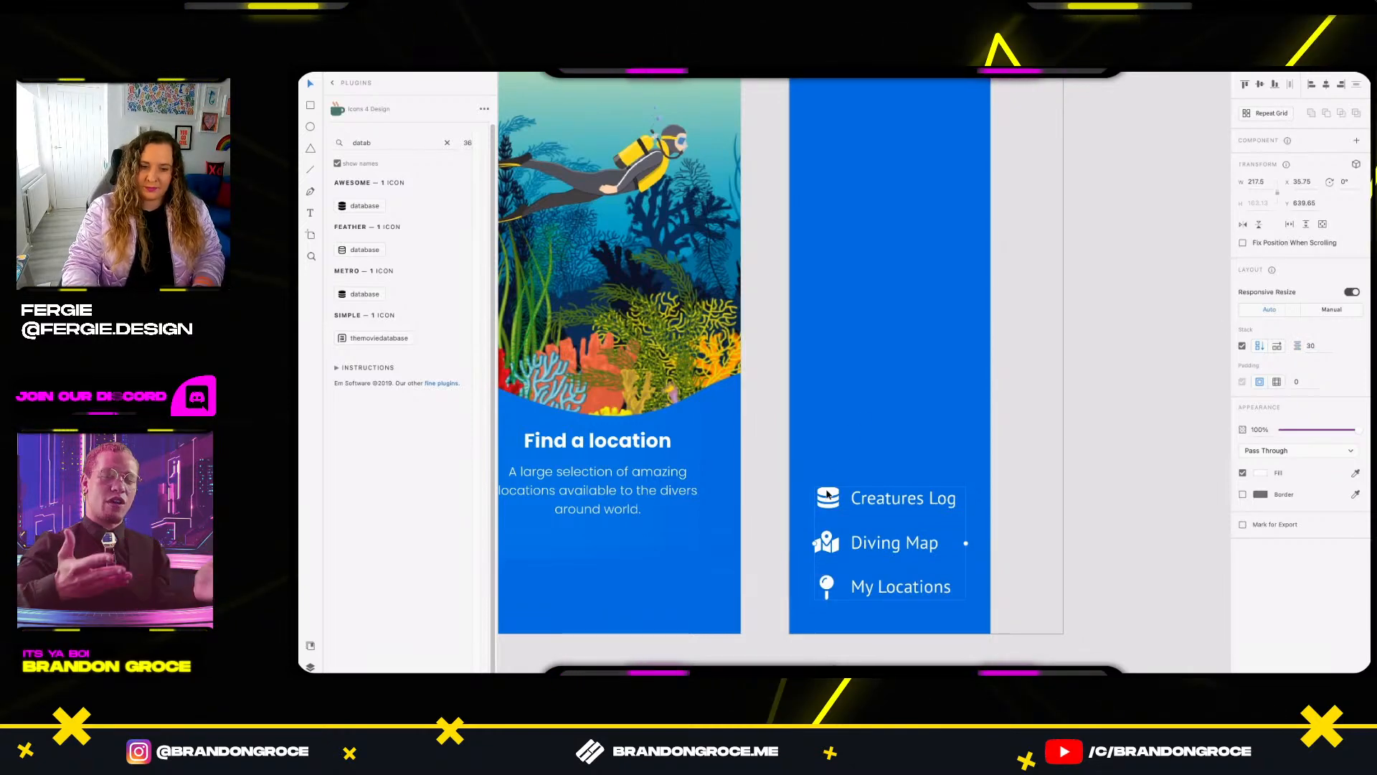
pyautogui.moveTo(829, 495); pyautogui.dragTo(829, 490)
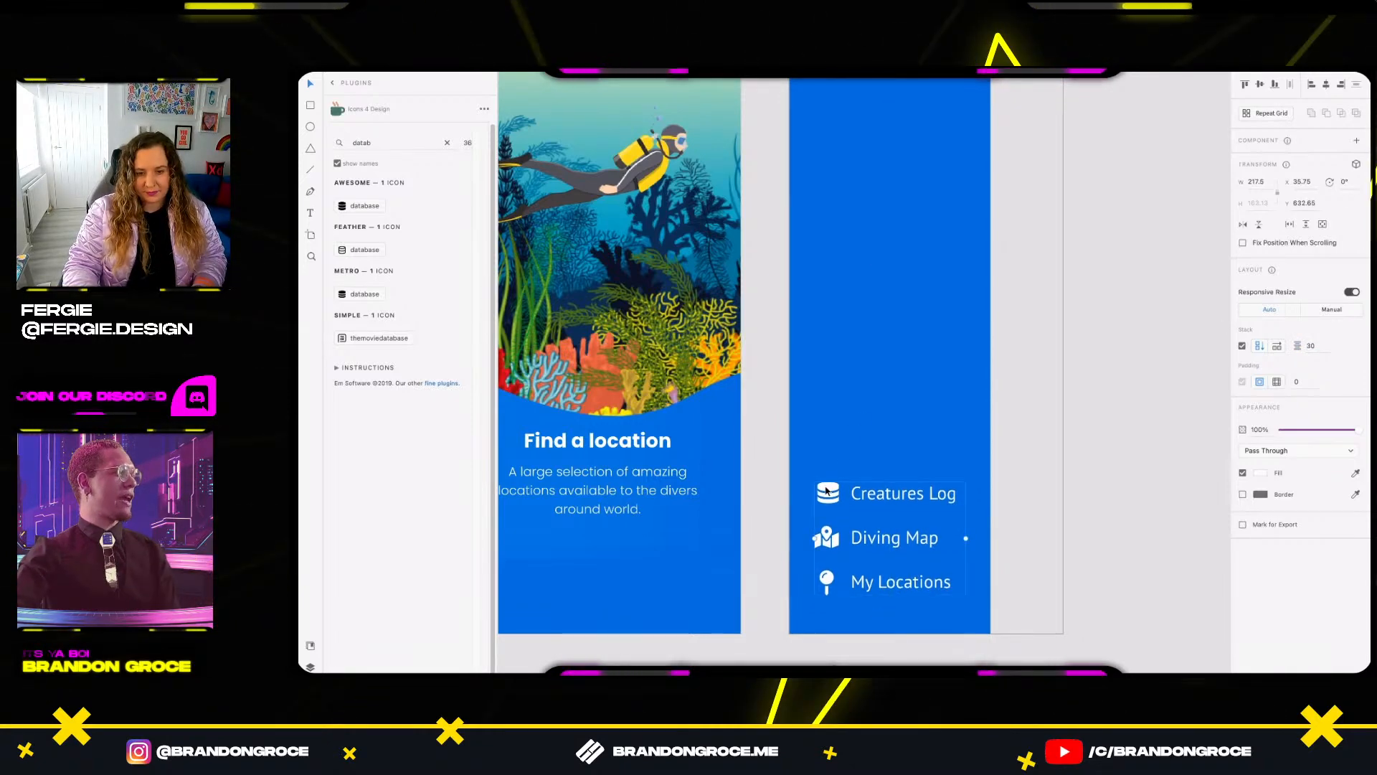
# Remove the stack layout from the menu rows' group and rename the group "menu items".
pyautogui.press('super+shift+g')
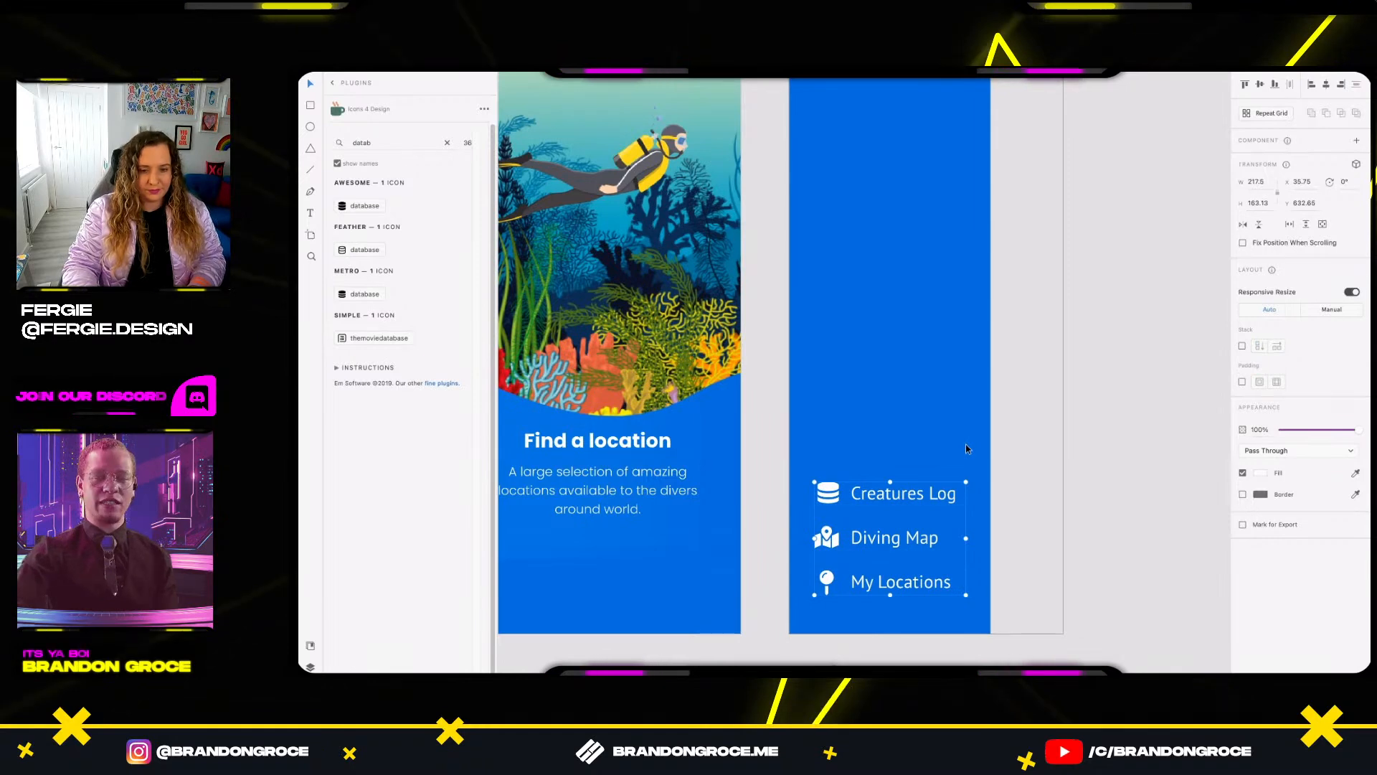
pyautogui.press('super+y')
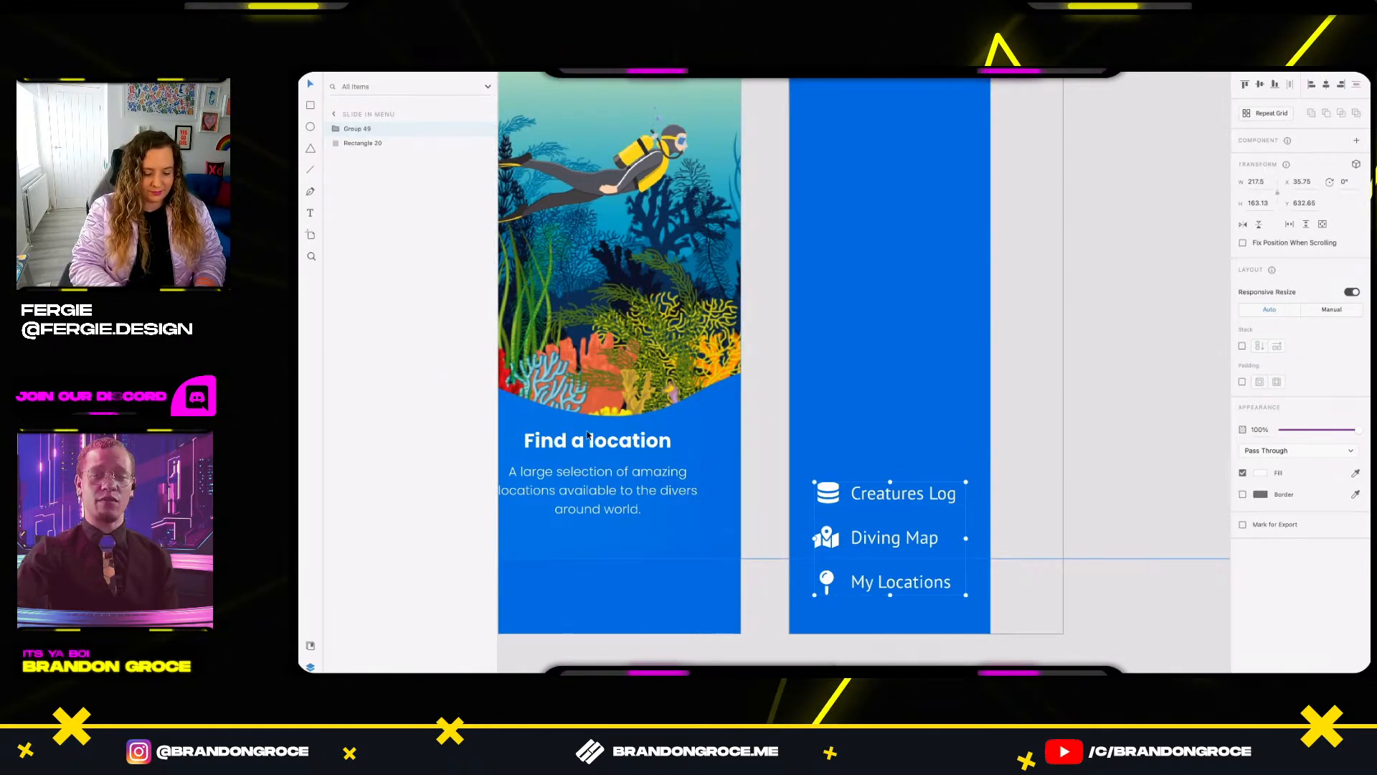
pyautogui.doubleClick(355, 127)
pyautogui.write('menu items')
pyautogui.press('Return')
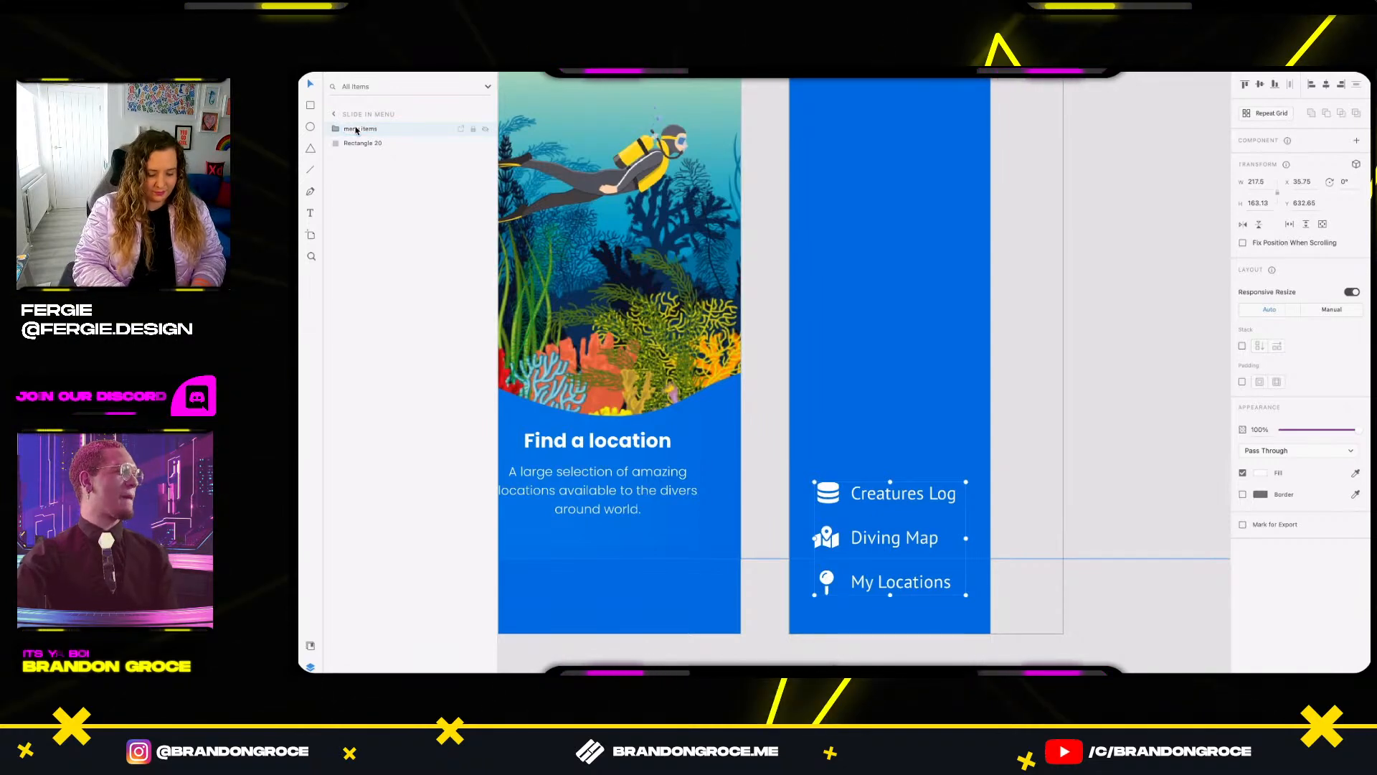
pyautogui.click(1024, 369)
pyautogui.scroll(-2, 1024, 368)
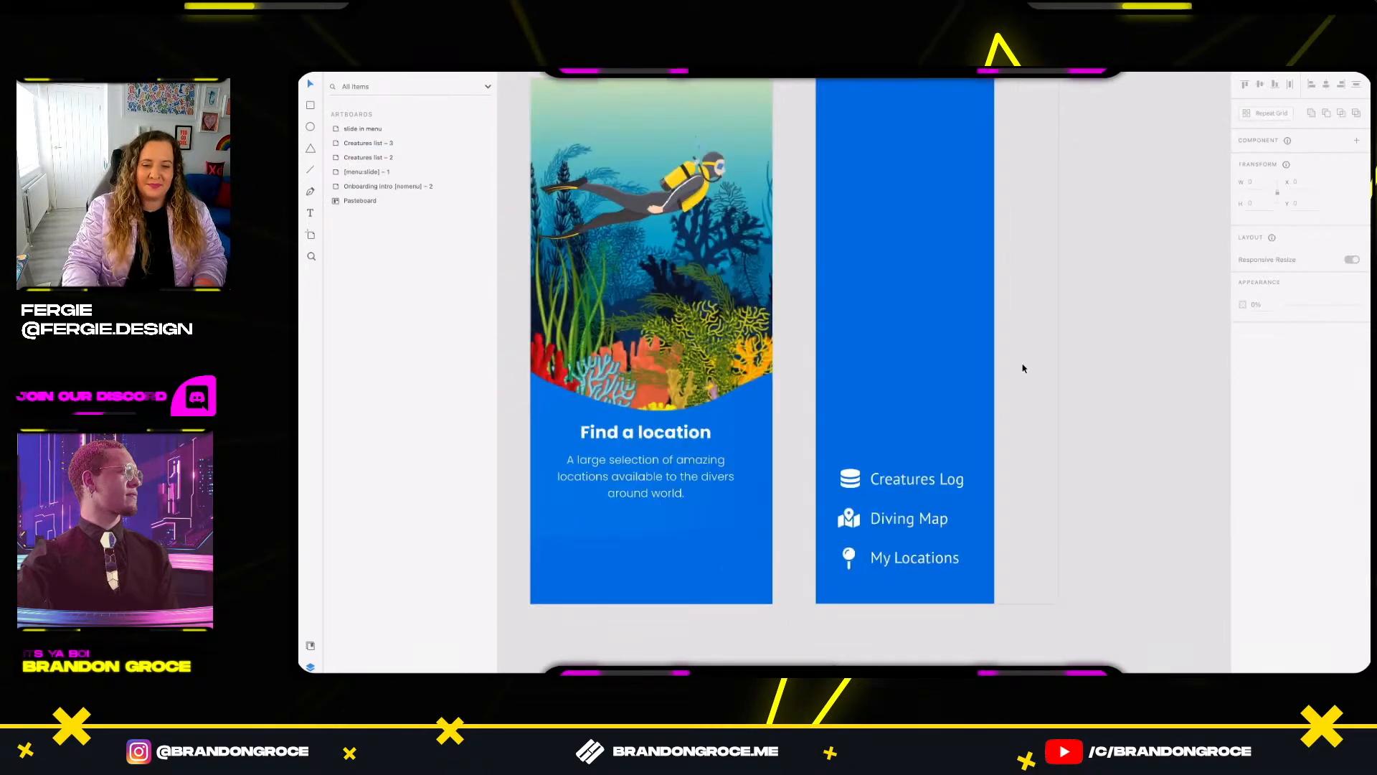
pyautogui.moveTo(1106, 354); pyautogui.dragTo(1076, 383)
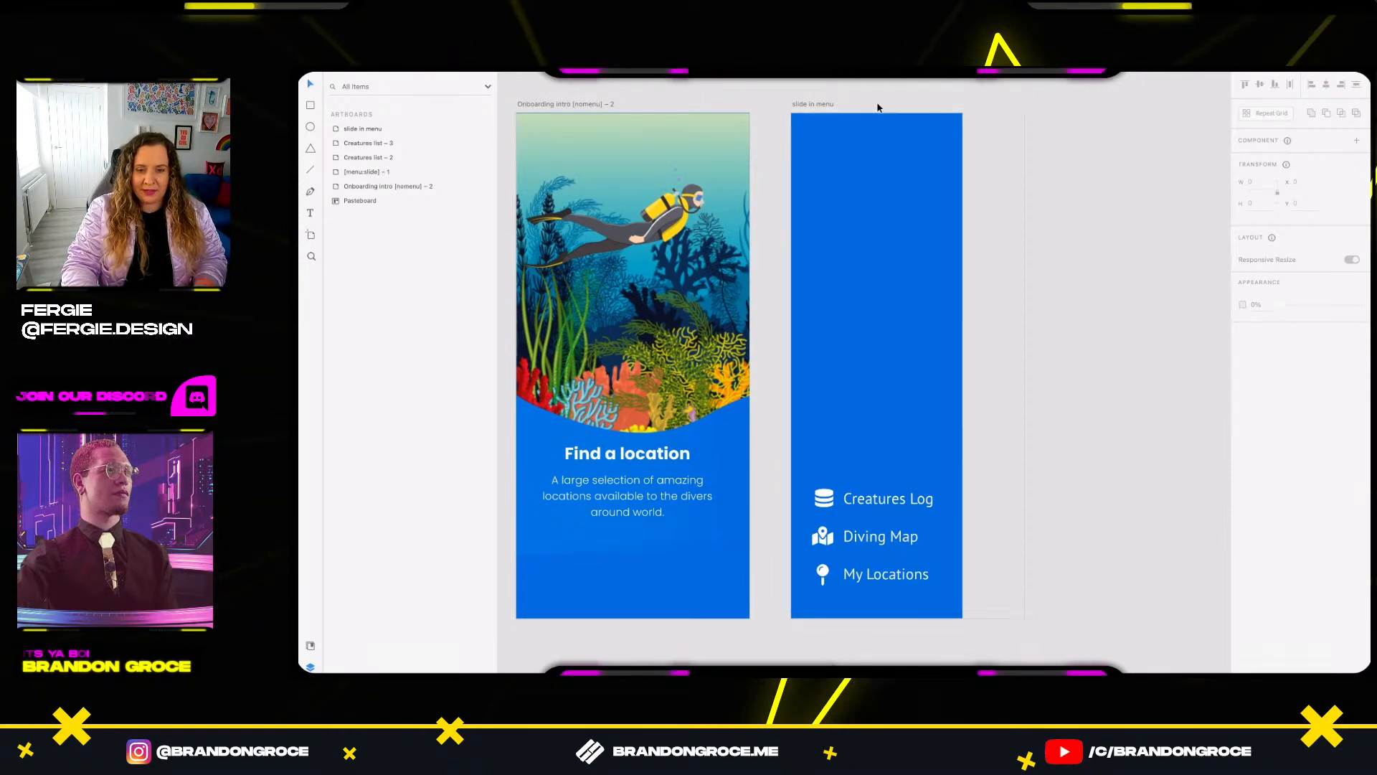
pyautogui.scroll(2, 882, 574)
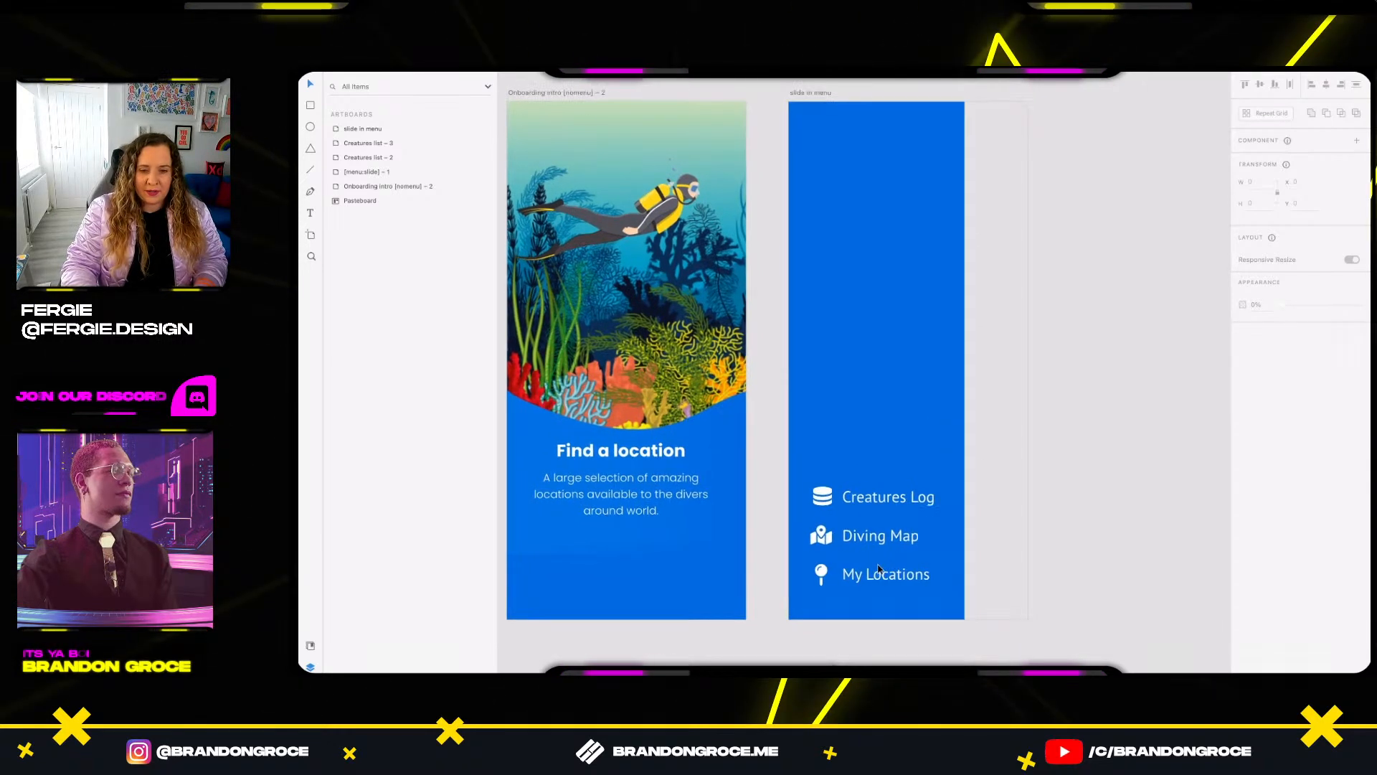
# Group the menu items and the blue background rectangle on the slide in menu artboard.
pyautogui.click(870, 574)
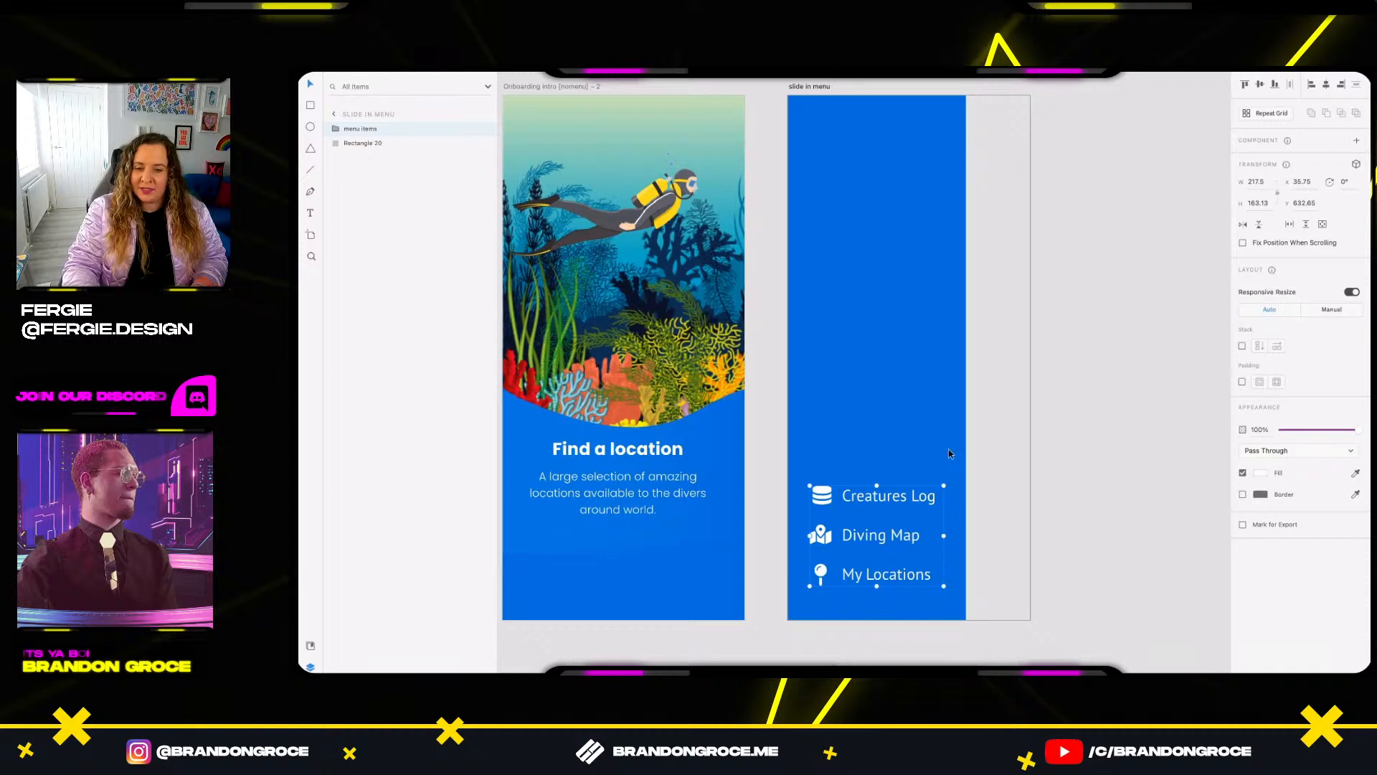
pyautogui.click(997, 352)
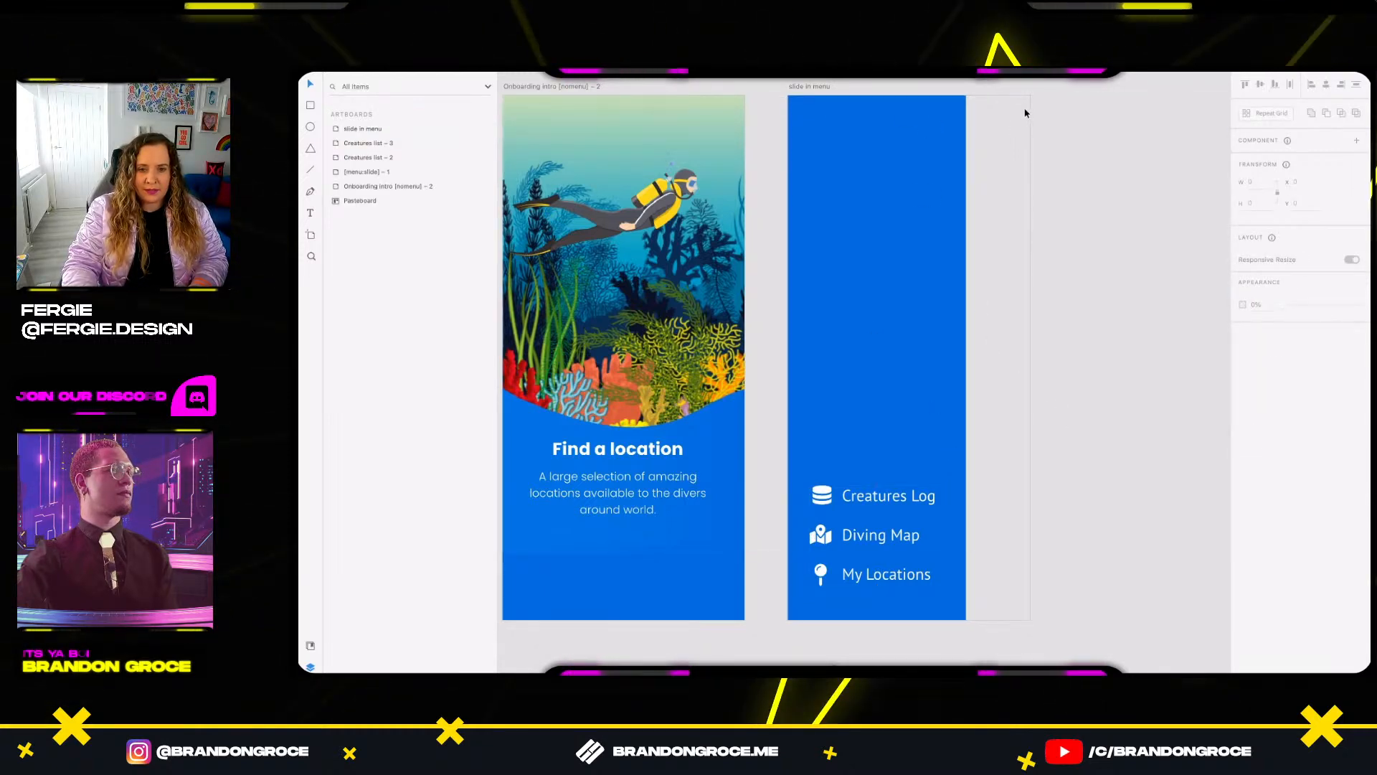
pyautogui.moveTo(1025, 110); pyautogui.dragTo(811, 612)
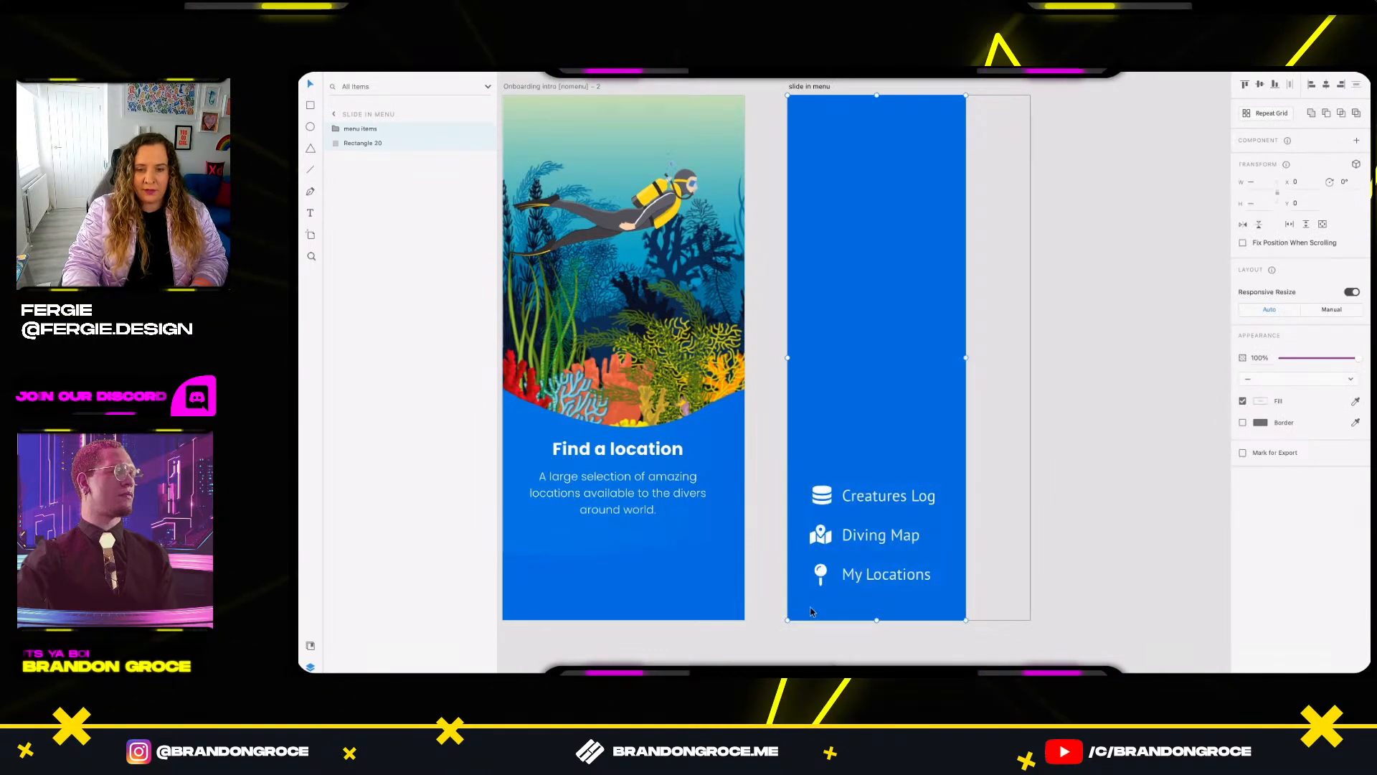
pyautogui.hotkey('ctrl', 'g')
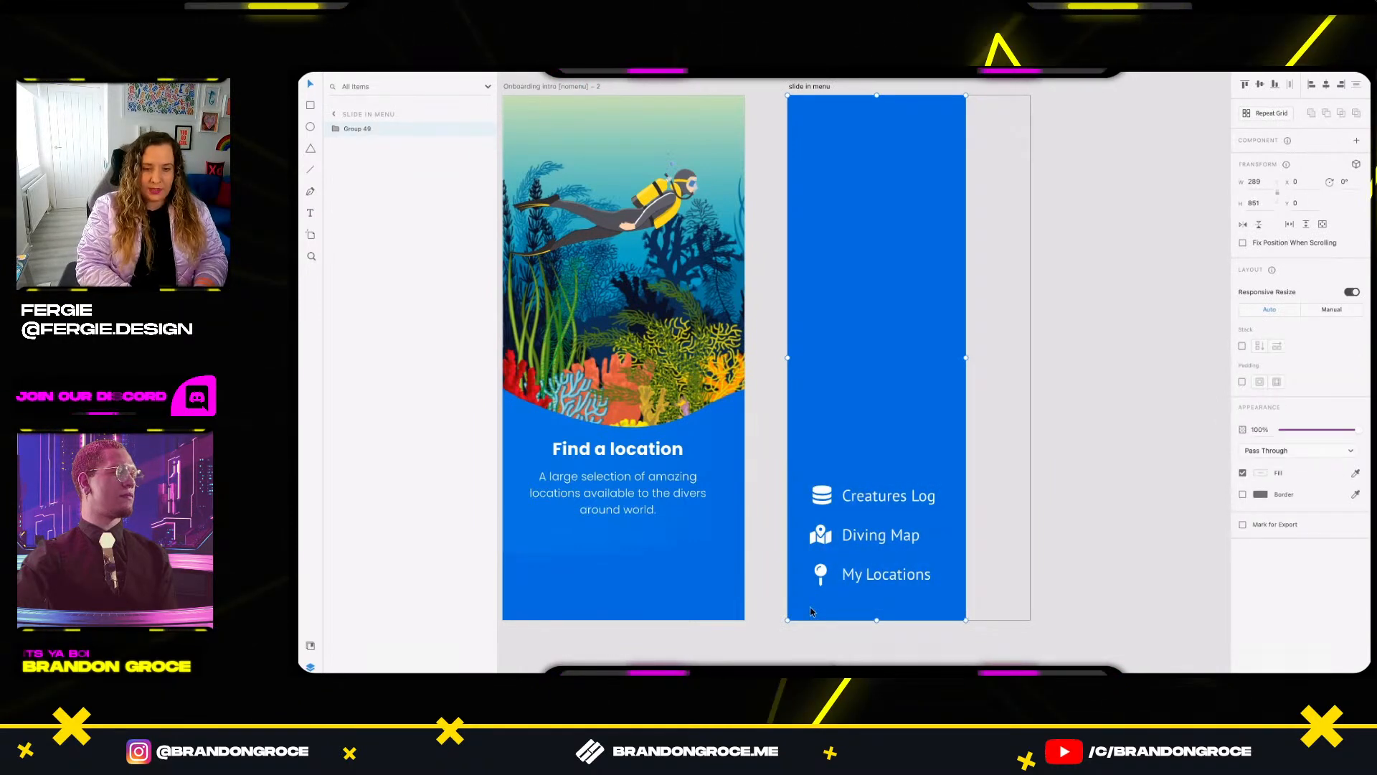
# Rename the new group in the slide in menu artboard as [container].
pyautogui.doubleClick(390, 129)
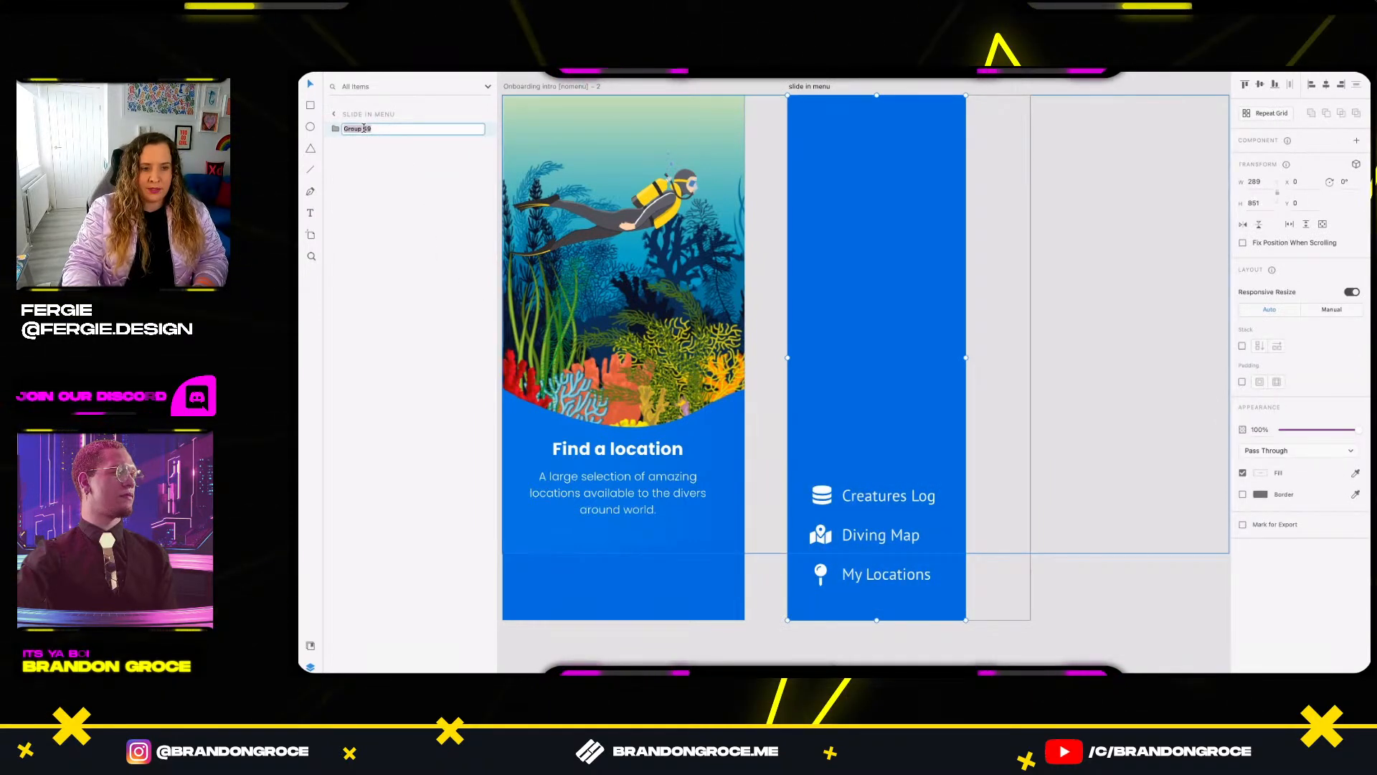
pyautogui.press('BackSpace')
pyautogui.write('[con')
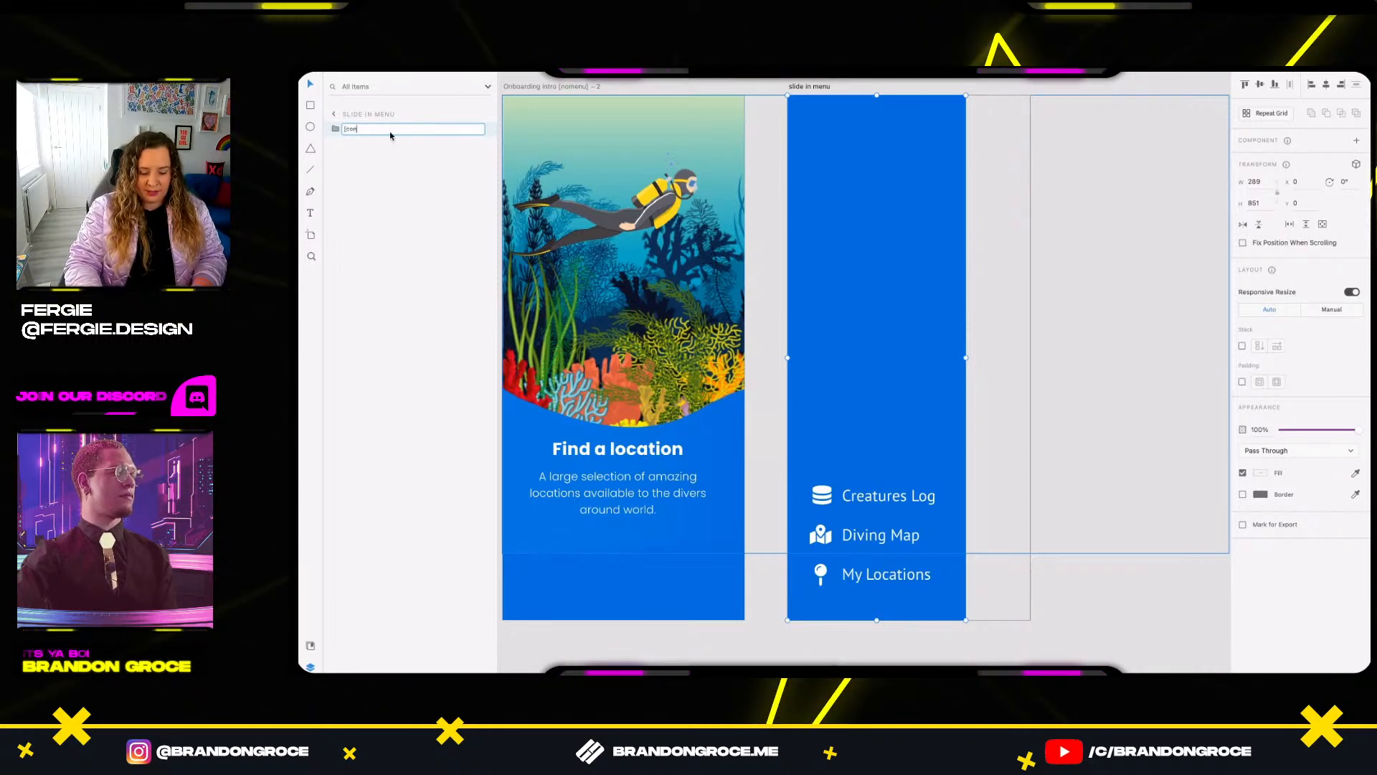
pyautogui.write('tainer]')
pyautogui.press('Return')
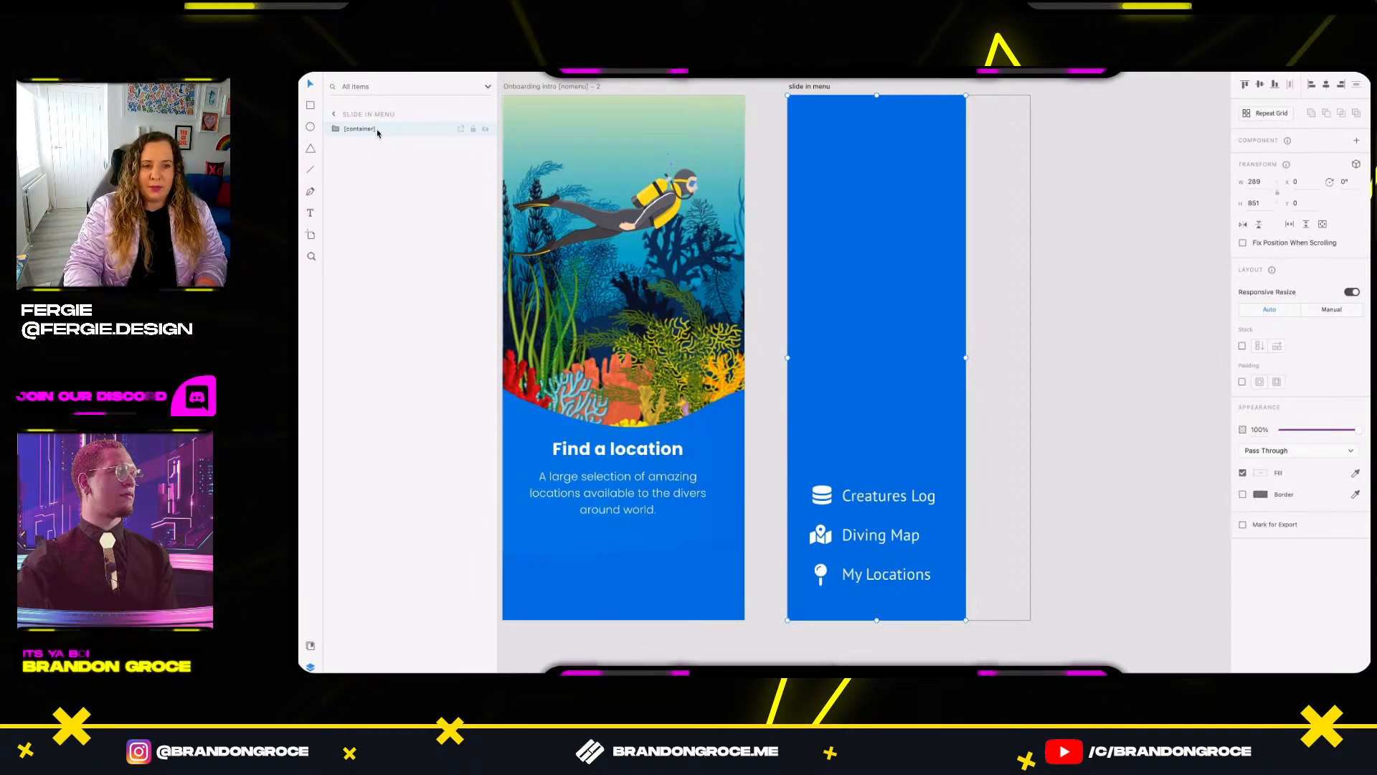
# Switch to the browser's Bravo Tags Master List, expand the Menus section and copy the [menu:slide] tag.
pyautogui.press('super+Tab')
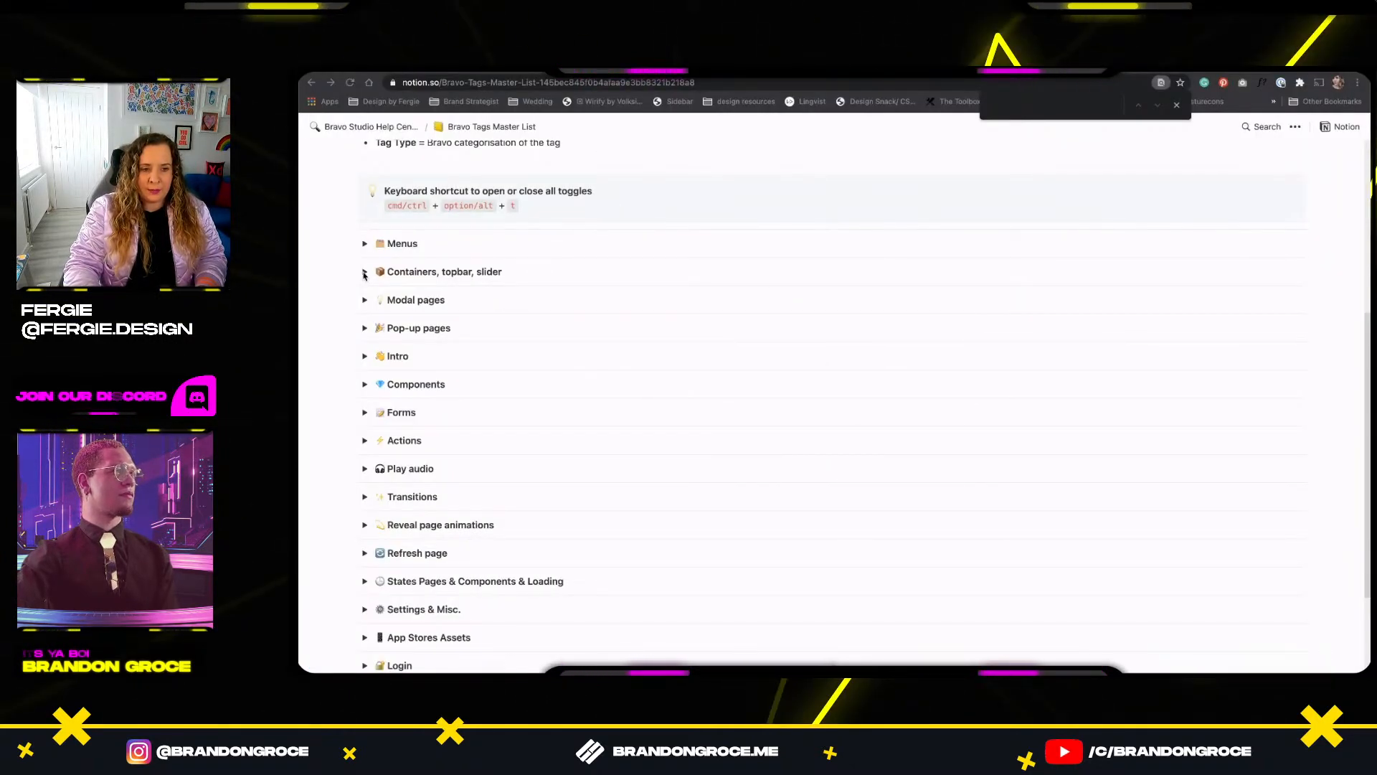
pyautogui.click(365, 245)
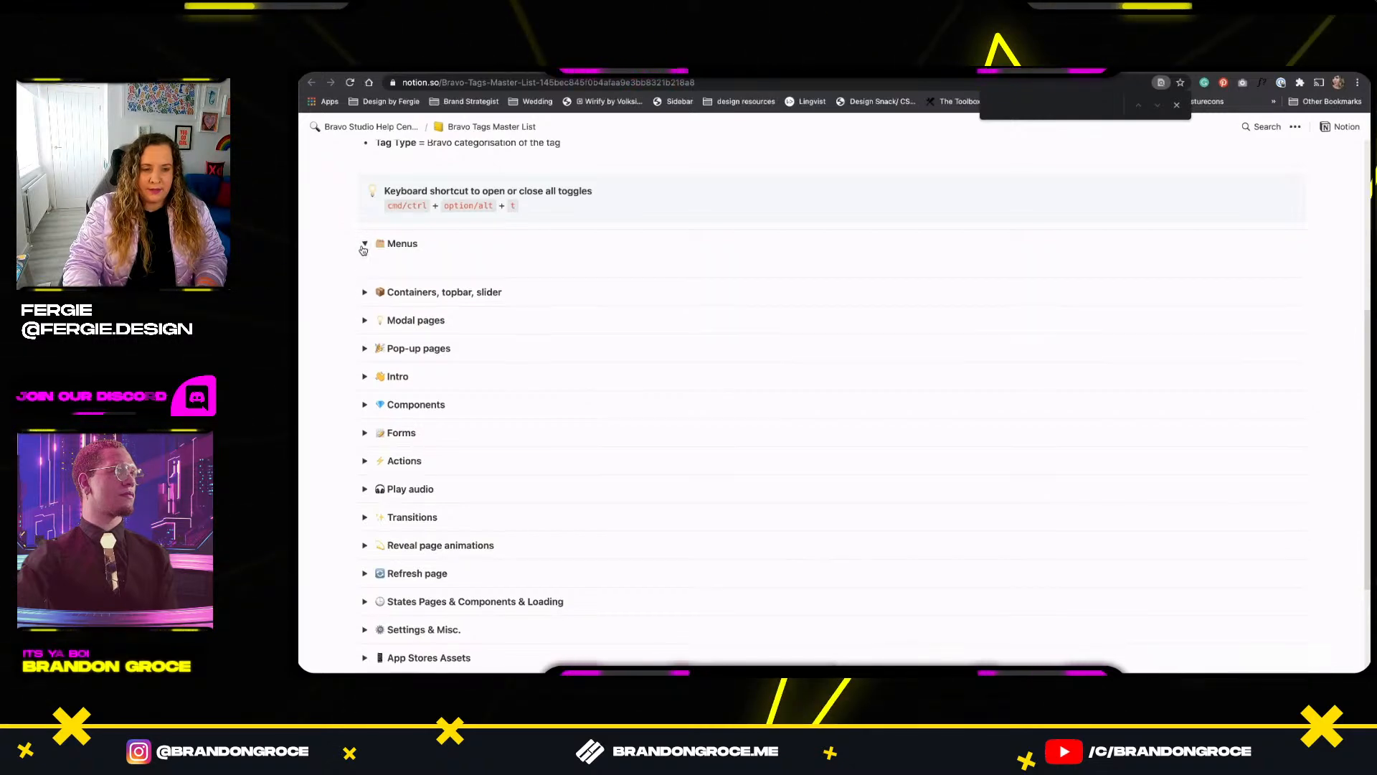
pyautogui.scroll(-1, 349, 323)
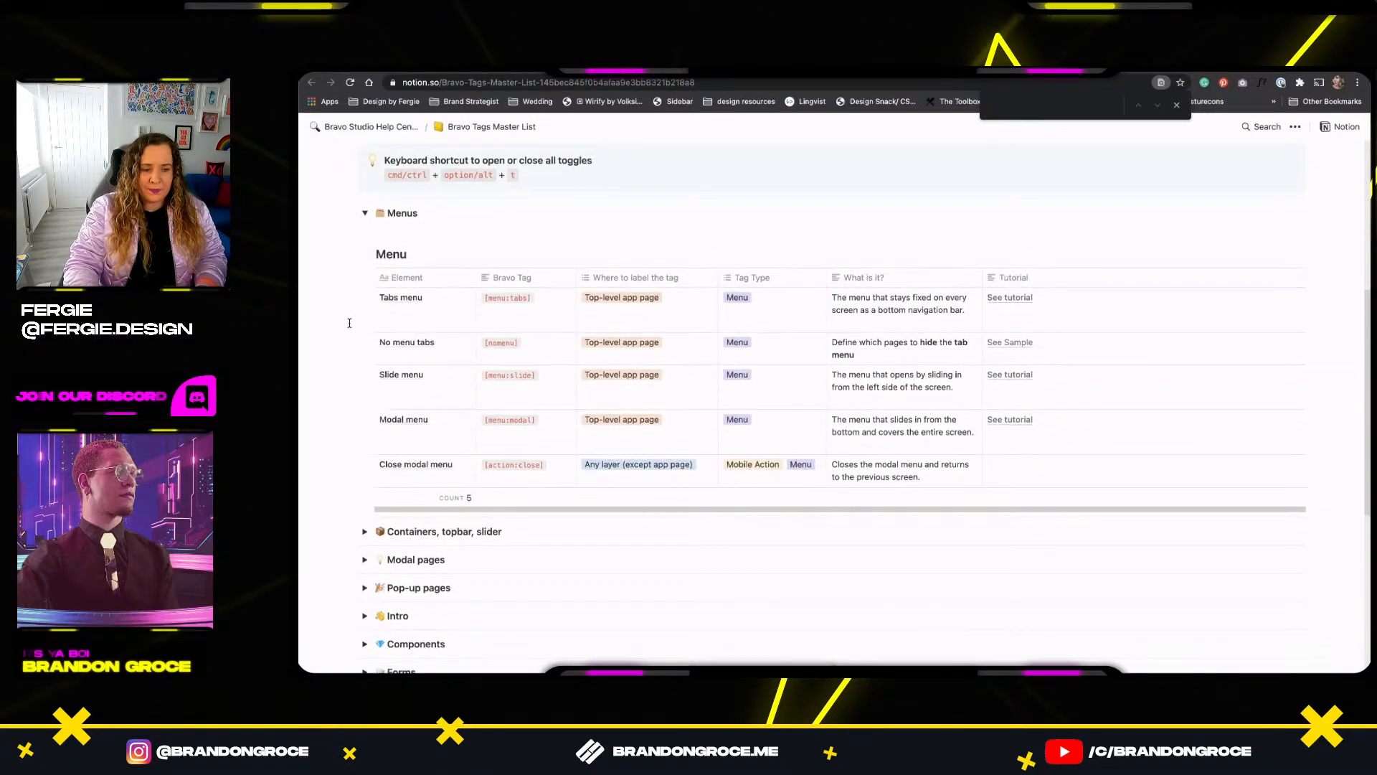
pyautogui.click(528, 375)
pyautogui.press('super+a')
pyautogui.hotkey('ctrl', 'c')
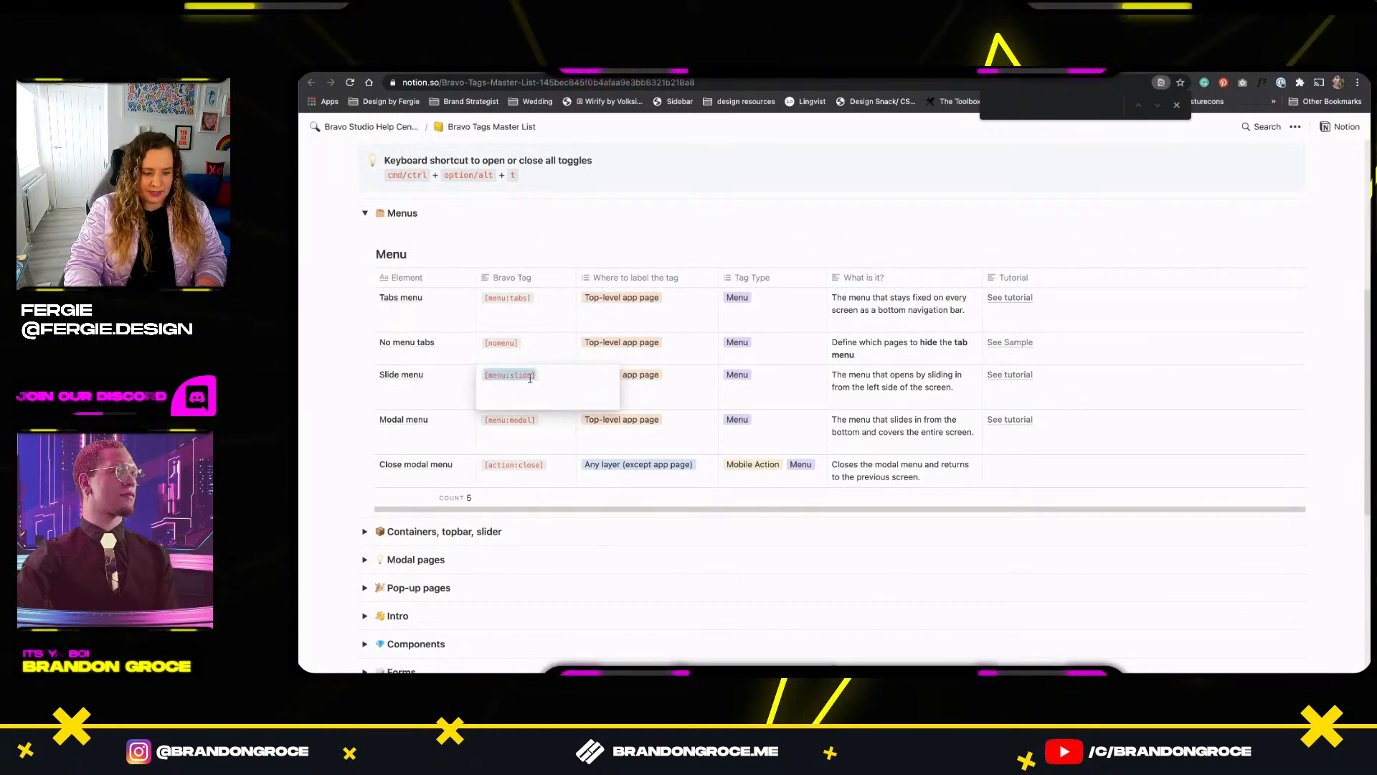
pyautogui.press('Escape')
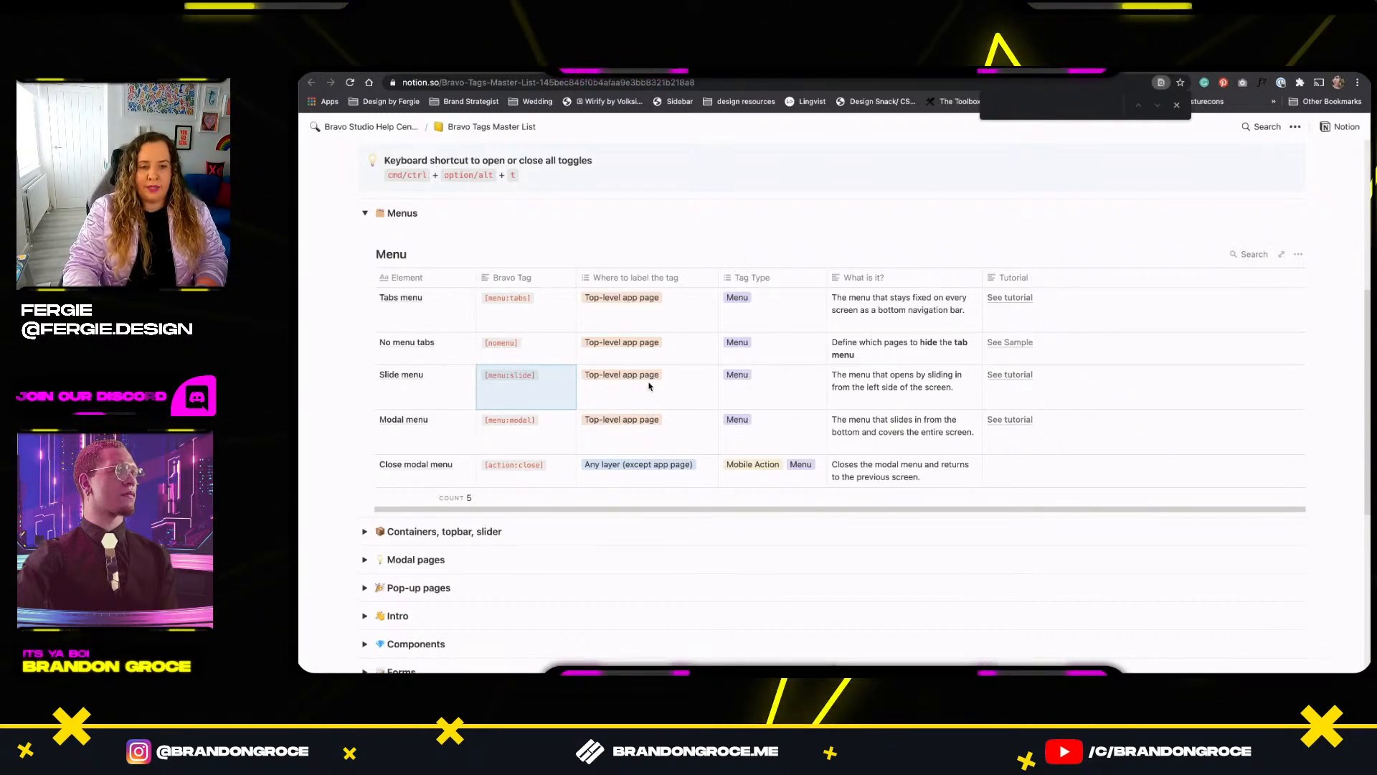
# Return to Adobe XD and append the copied tag to the artboard name, making it "slide in menu [menu:slide]".
pyautogui.press('super+Tab')
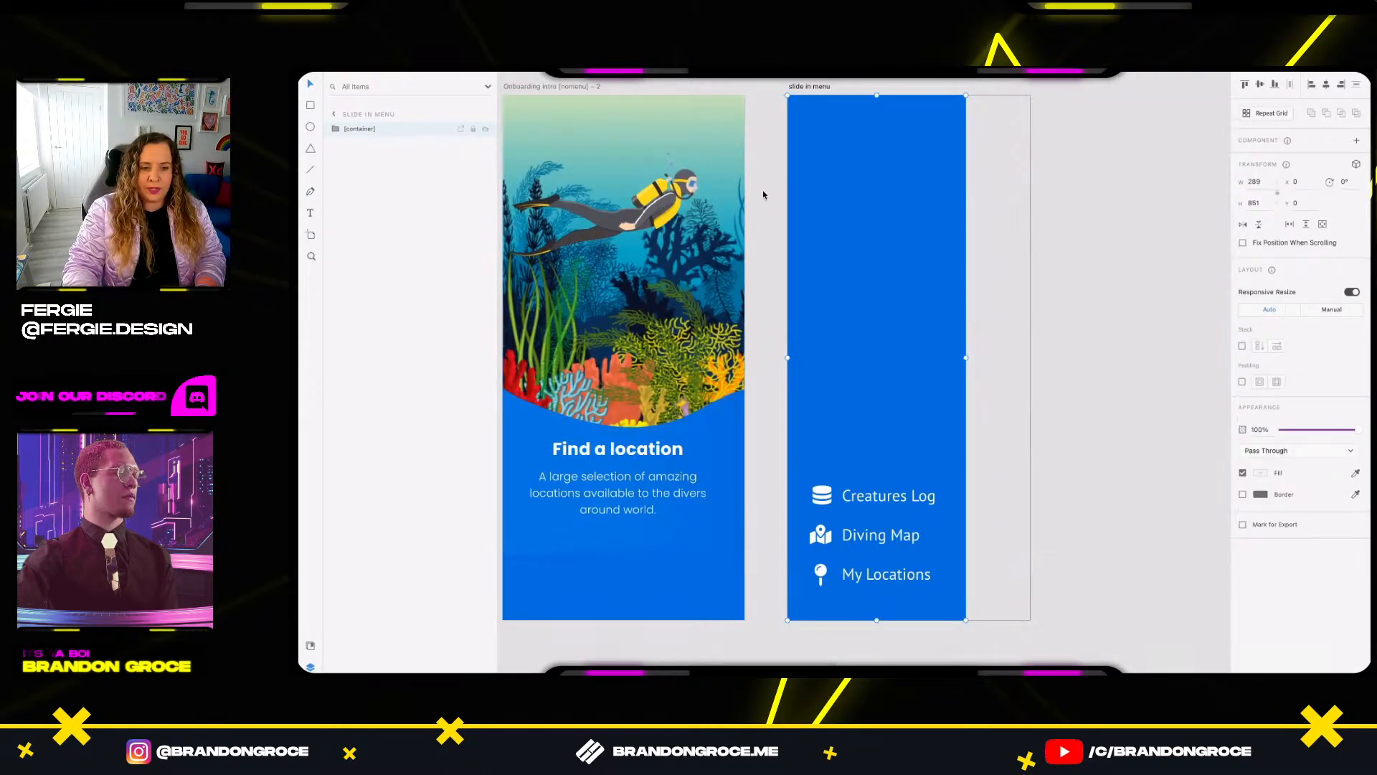
pyautogui.click(809, 85)
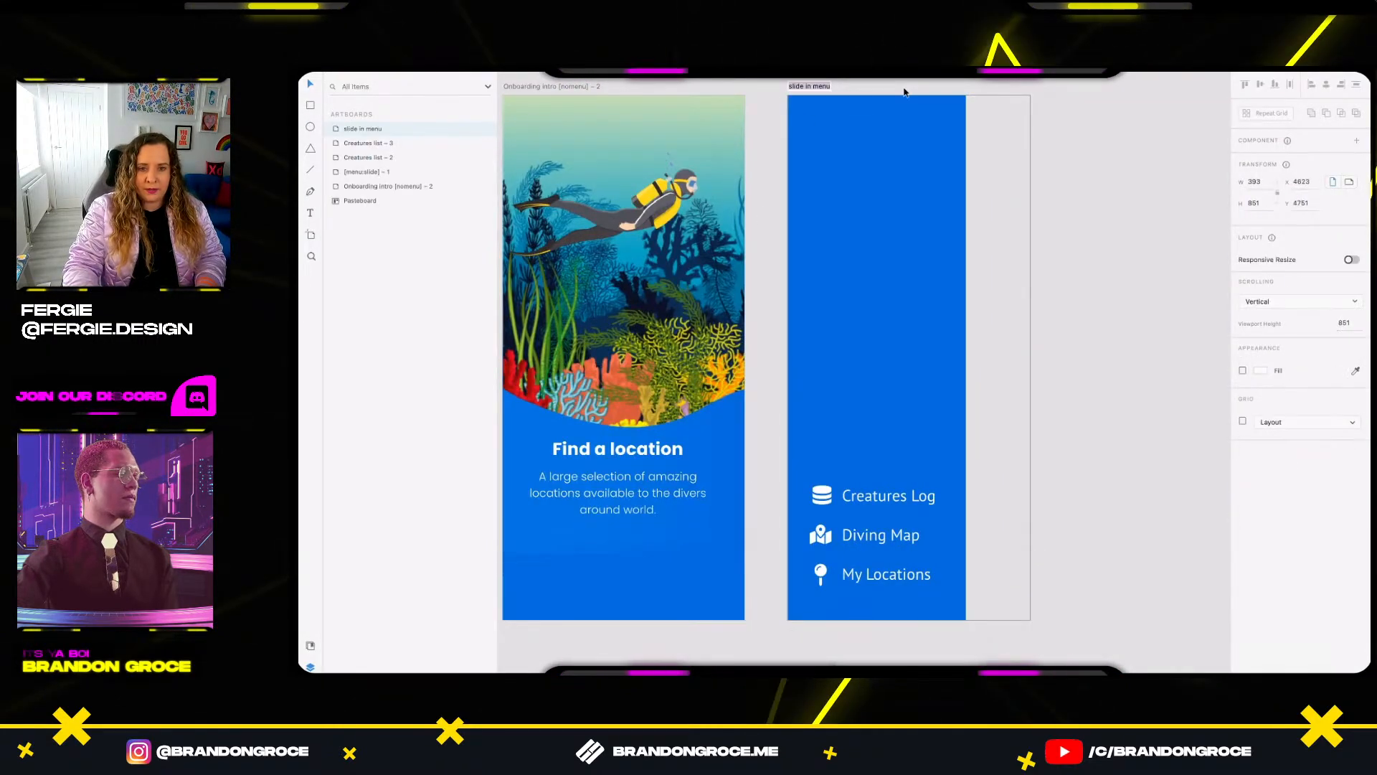
pyautogui.hotkey('ctrl', 'v')
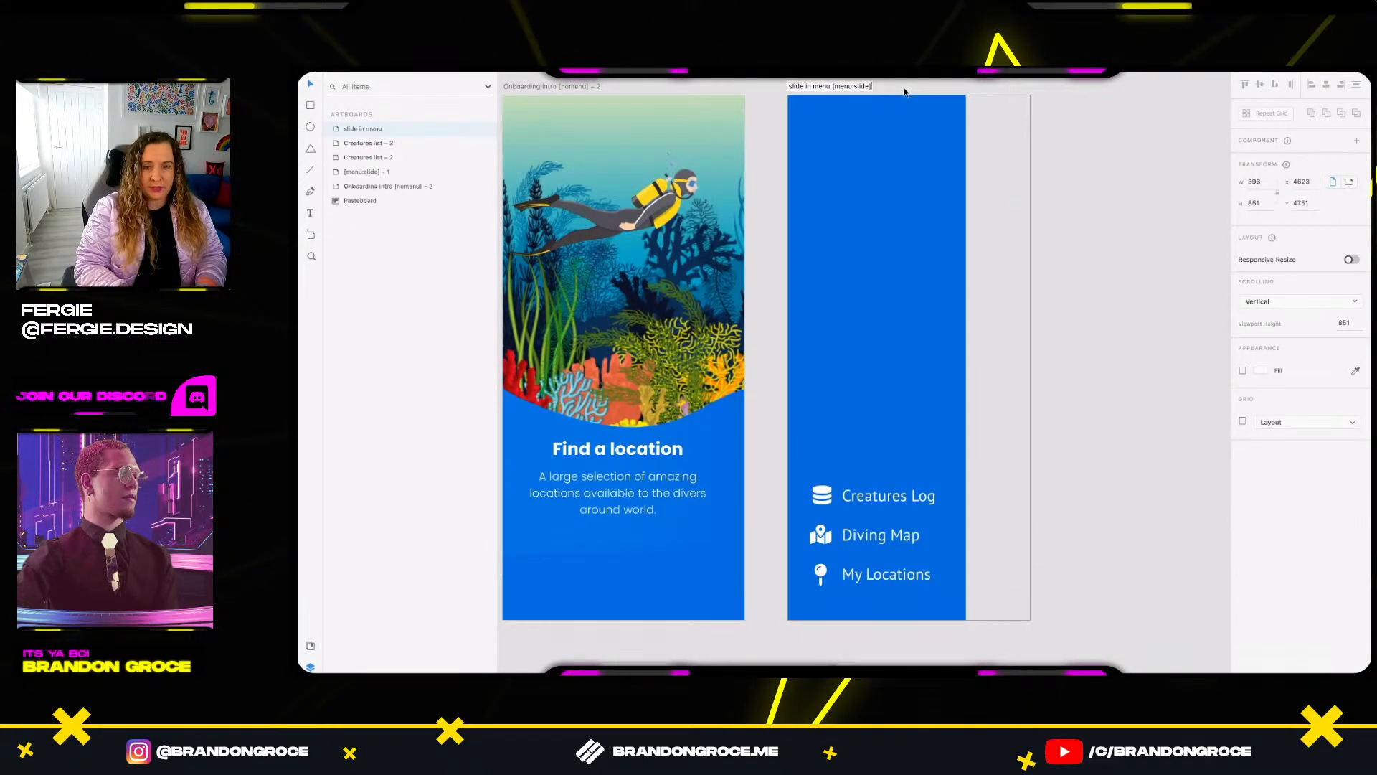
pyautogui.press('Return')
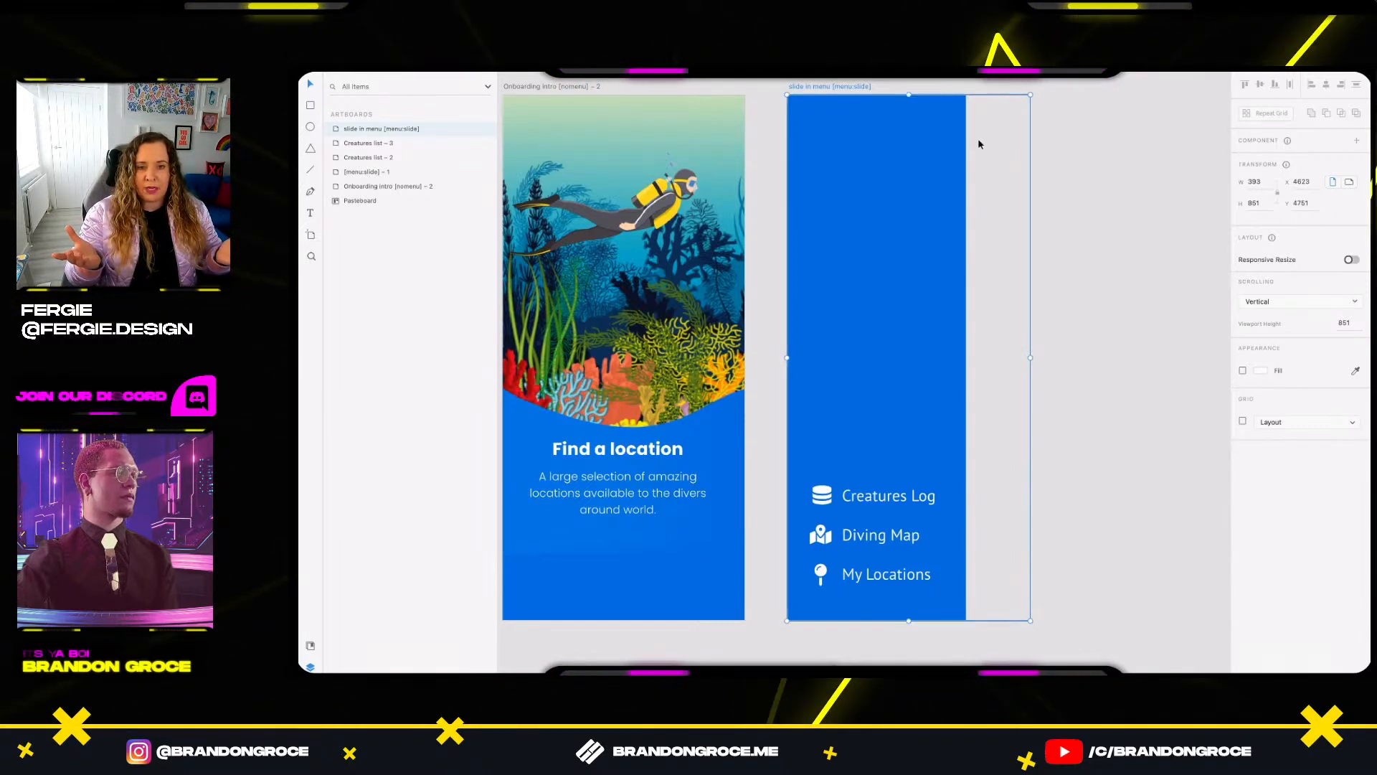
# Examine the reference slide menu and the Creatures list artboards above the working screens.
pyautogui.scroll(-4, 1109, 265)
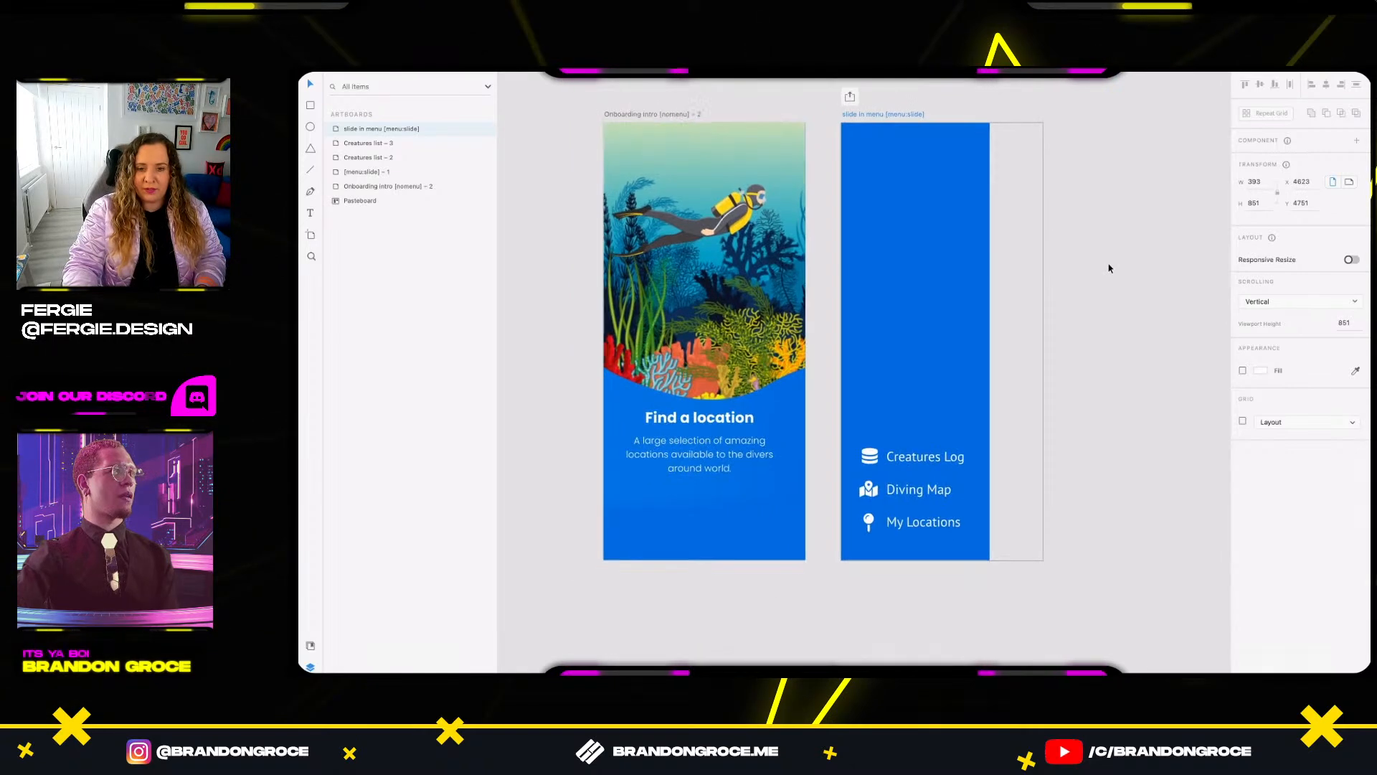
pyautogui.hscroll(3, 947, 252)
pyautogui.scroll(-4, 948, 252)
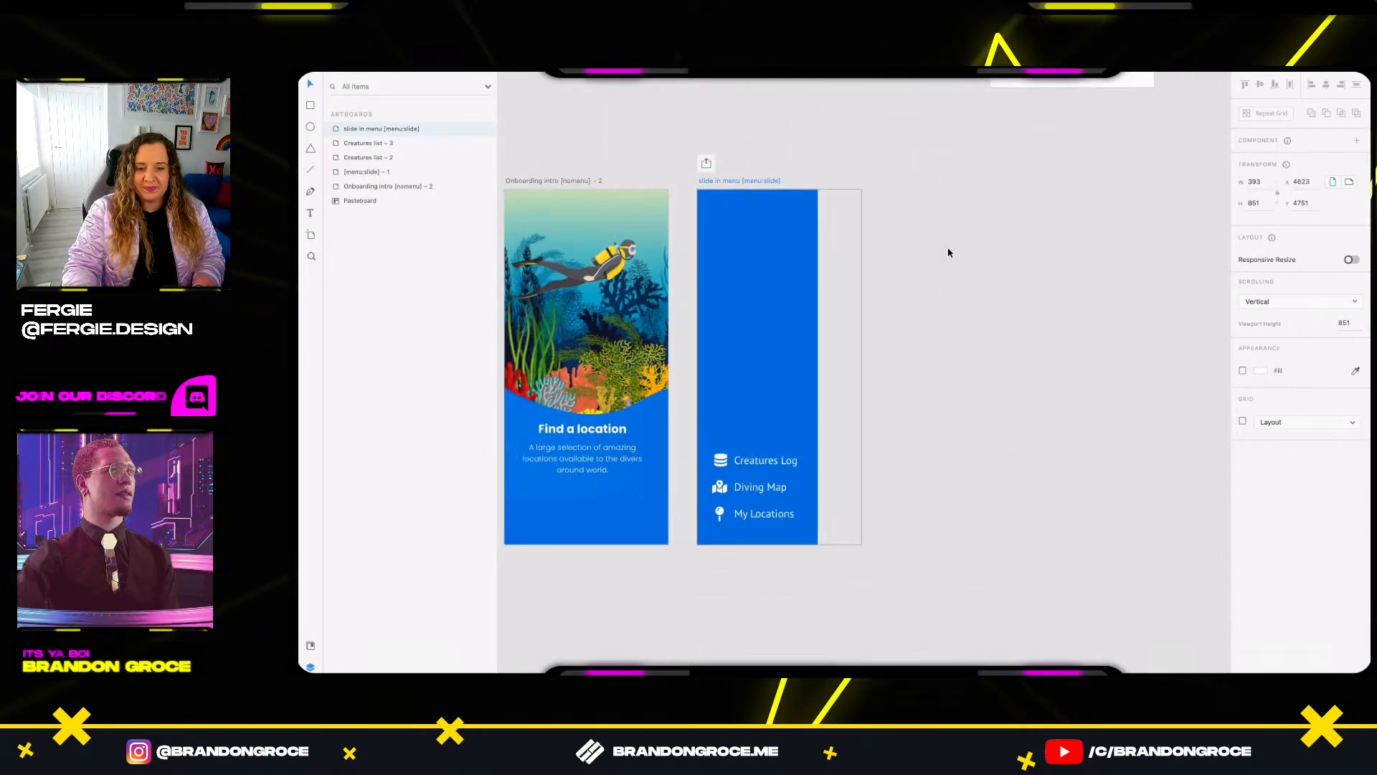
pyautogui.moveTo(1052, 224); pyautogui.dragTo(949, 251)
pyautogui.scroll(-1, 949, 253)
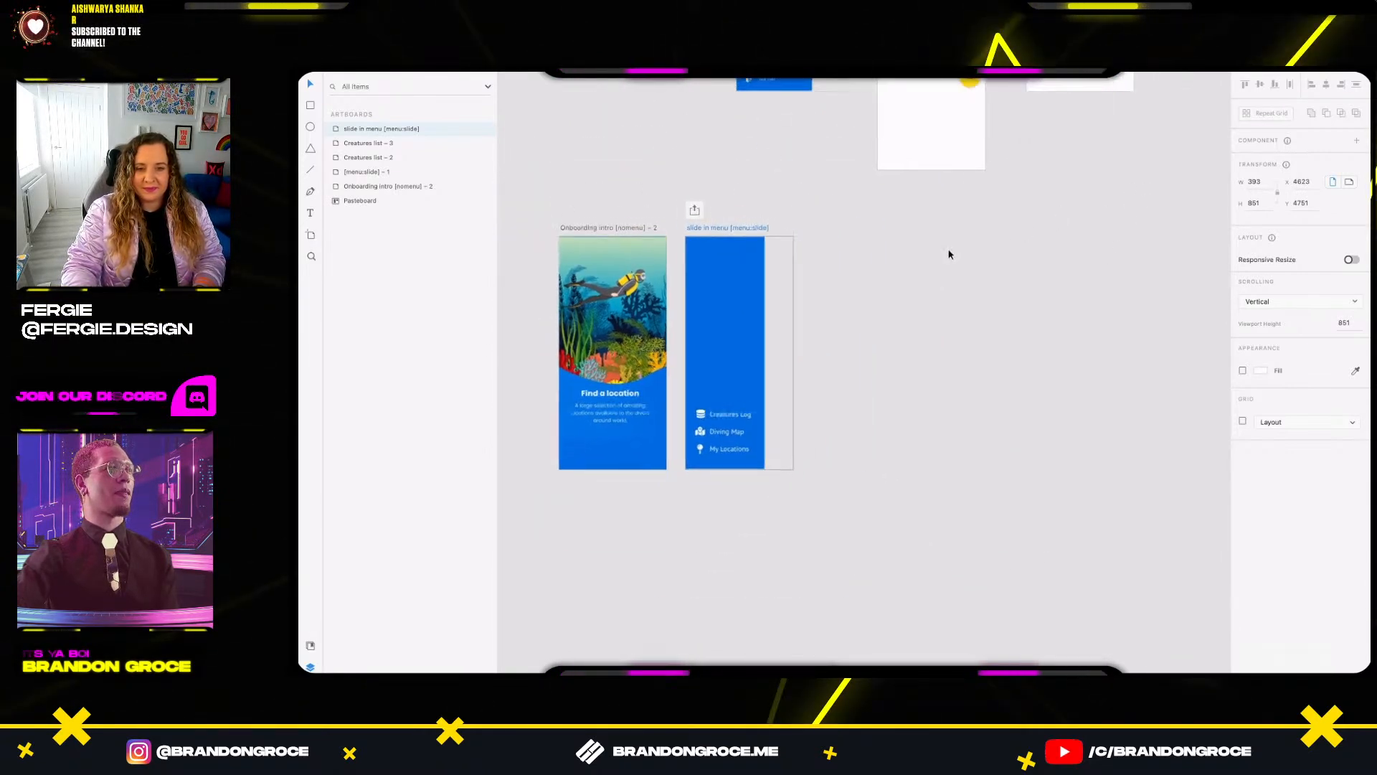
pyautogui.moveTo(1047, 237); pyautogui.dragTo(998, 353)
pyautogui.scroll(10, 997, 353)
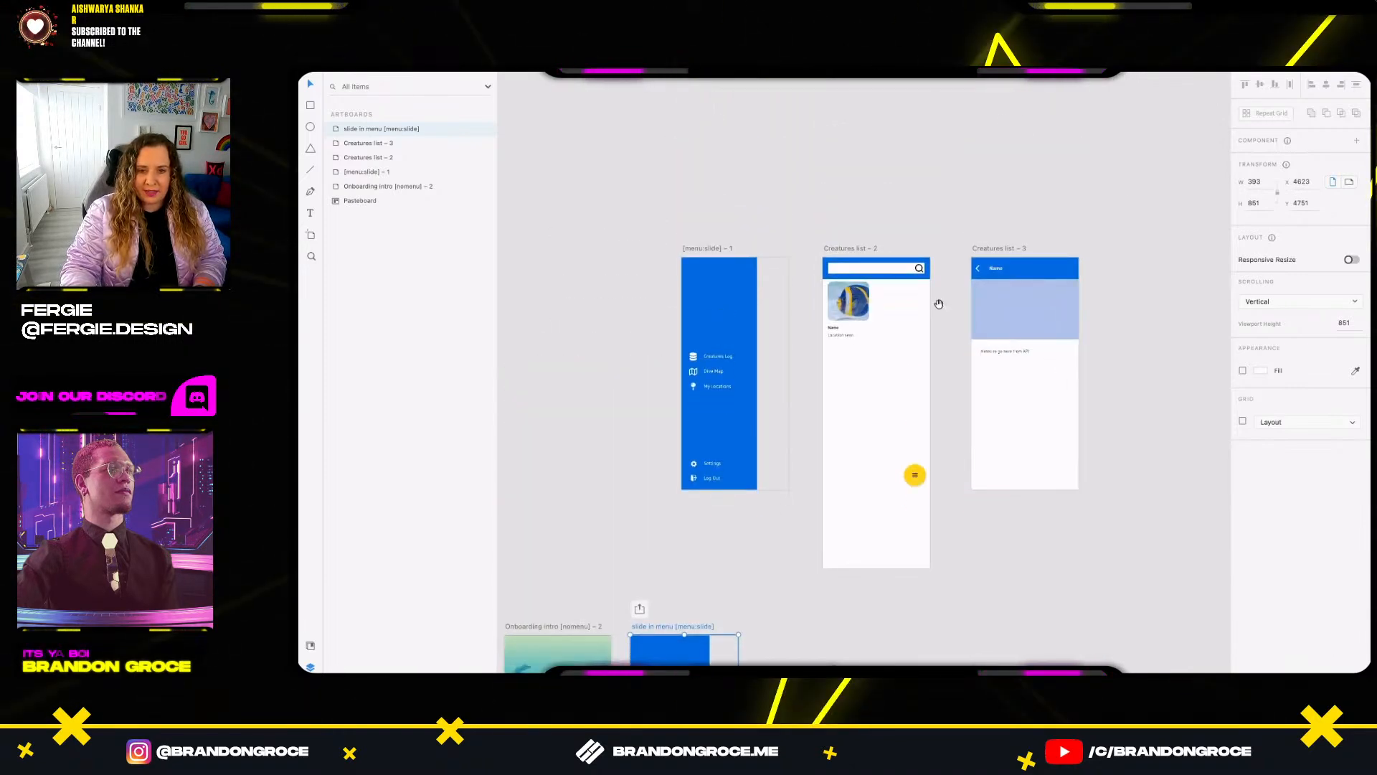
pyautogui.scroll(-3, 892, 356)
pyautogui.scroll(3, 890, 362)
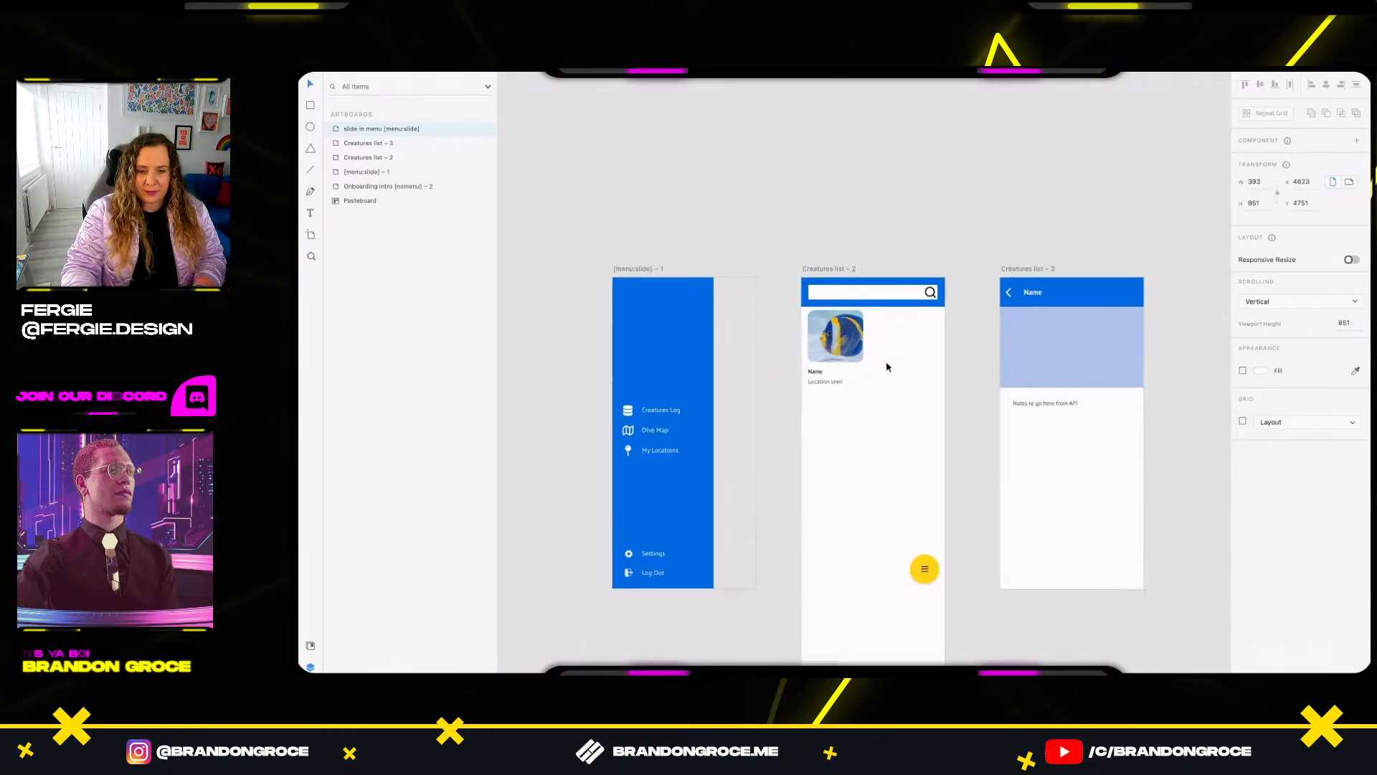
pyautogui.scroll(2, 887, 367)
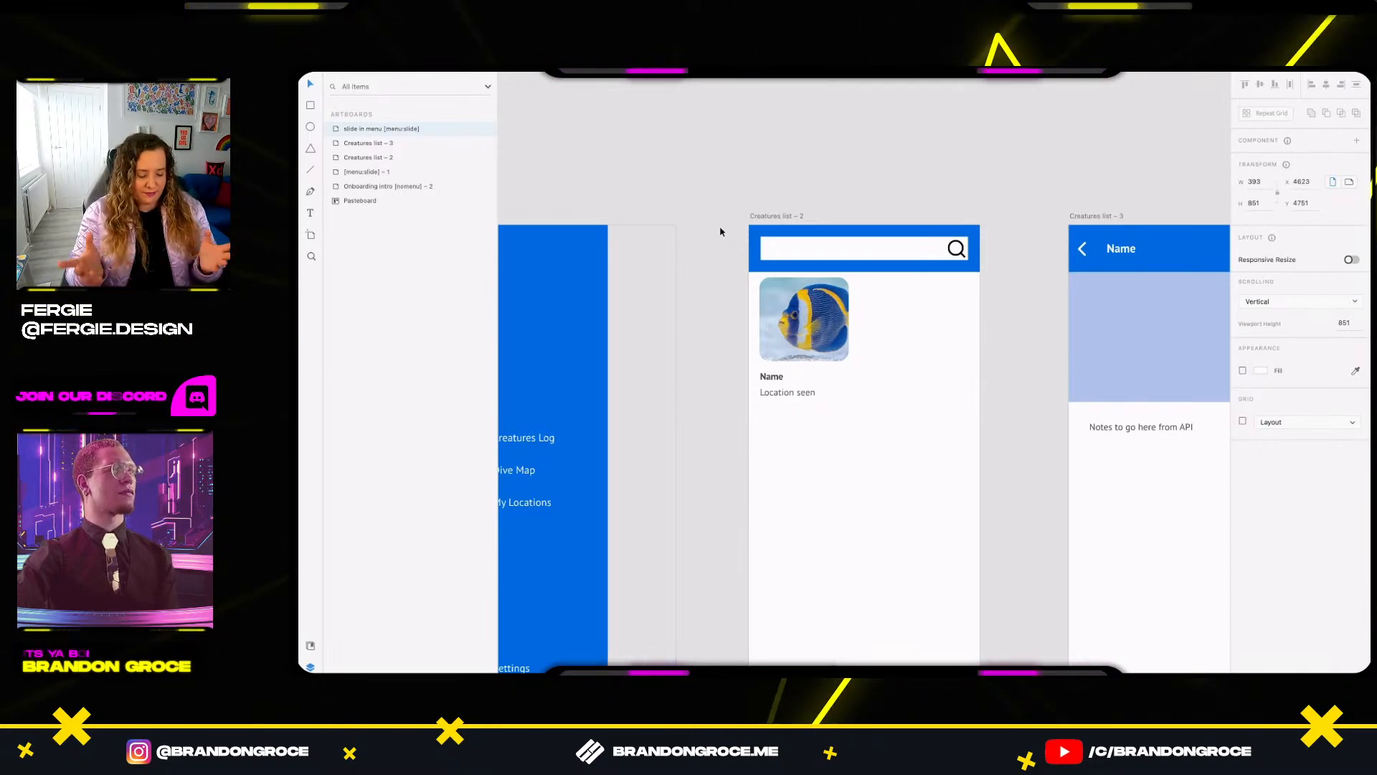
pyautogui.scroll(-3, 721, 231)
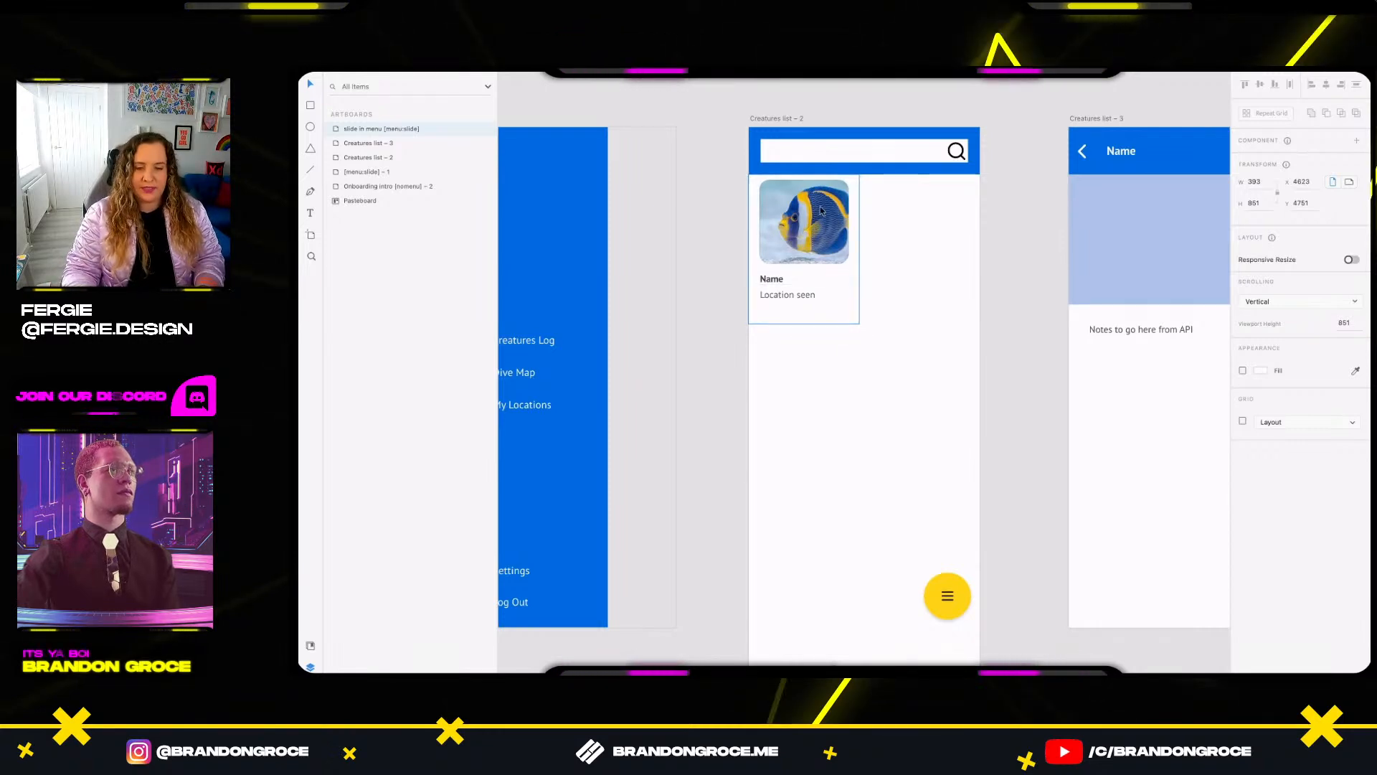
pyautogui.scroll(-10, 860, 389)
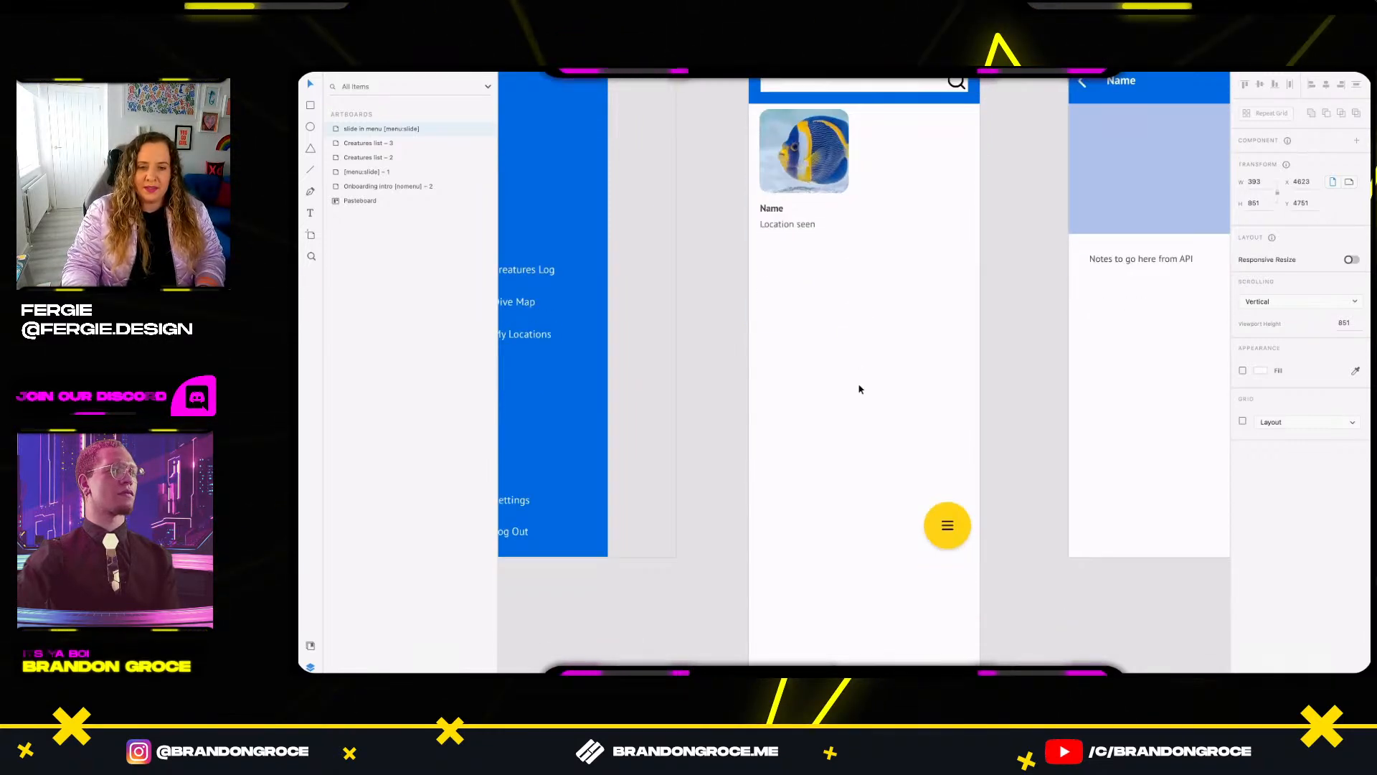
# Add a blank Google Pixel 5 artboard beside the slide in menu [menu:slide] artboard.
pyautogui.click(860, 388)
pyautogui.moveTo(820, 459); pyautogui.dragTo(1020, 284)
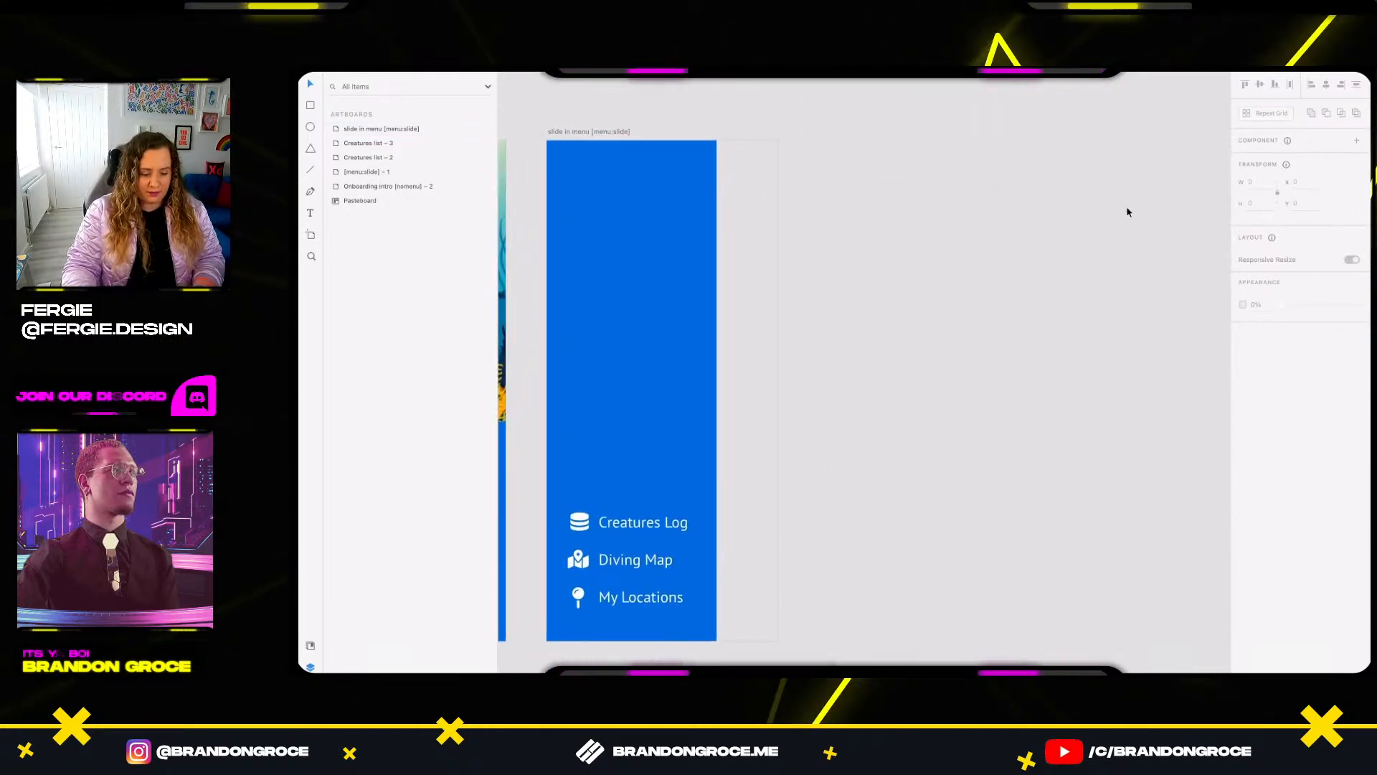
pyautogui.click(594, 132)
pyautogui.press('a')
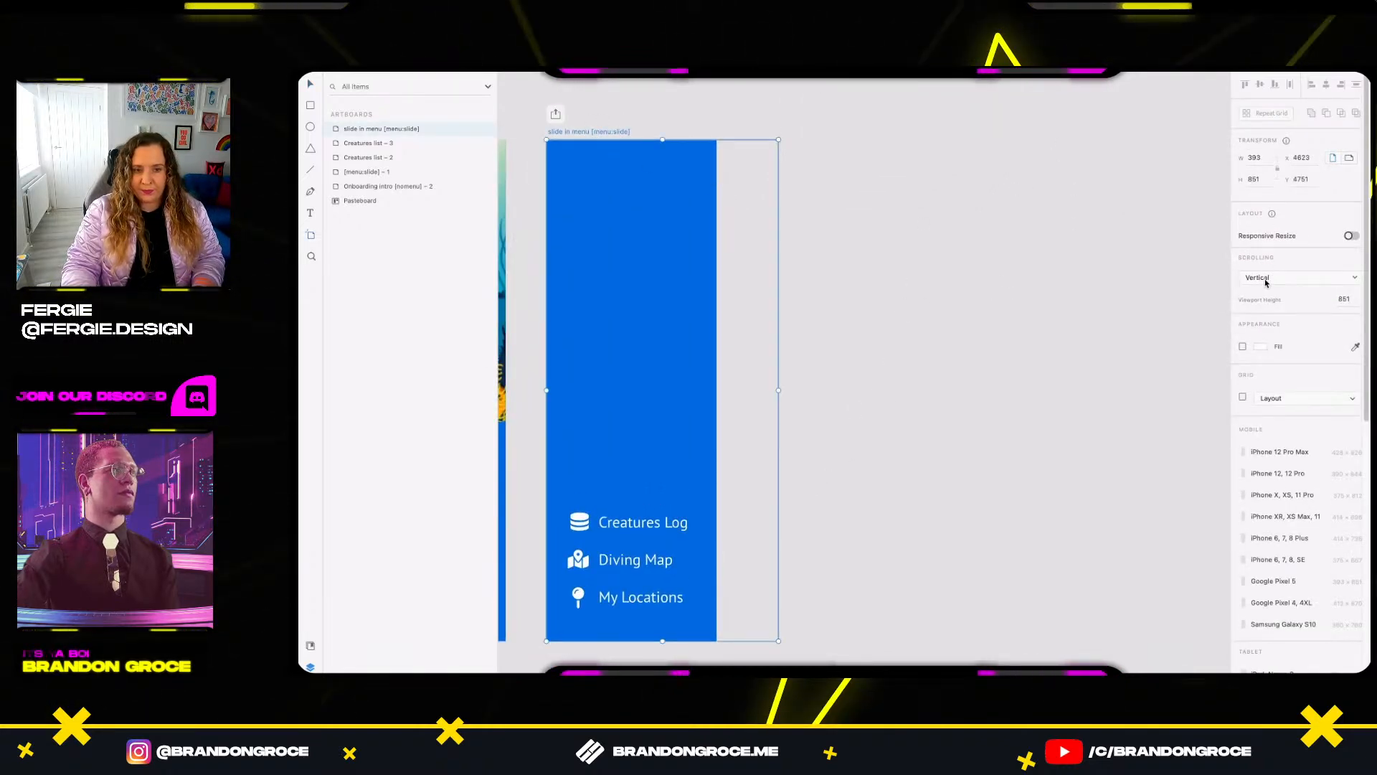
pyautogui.click(1294, 581)
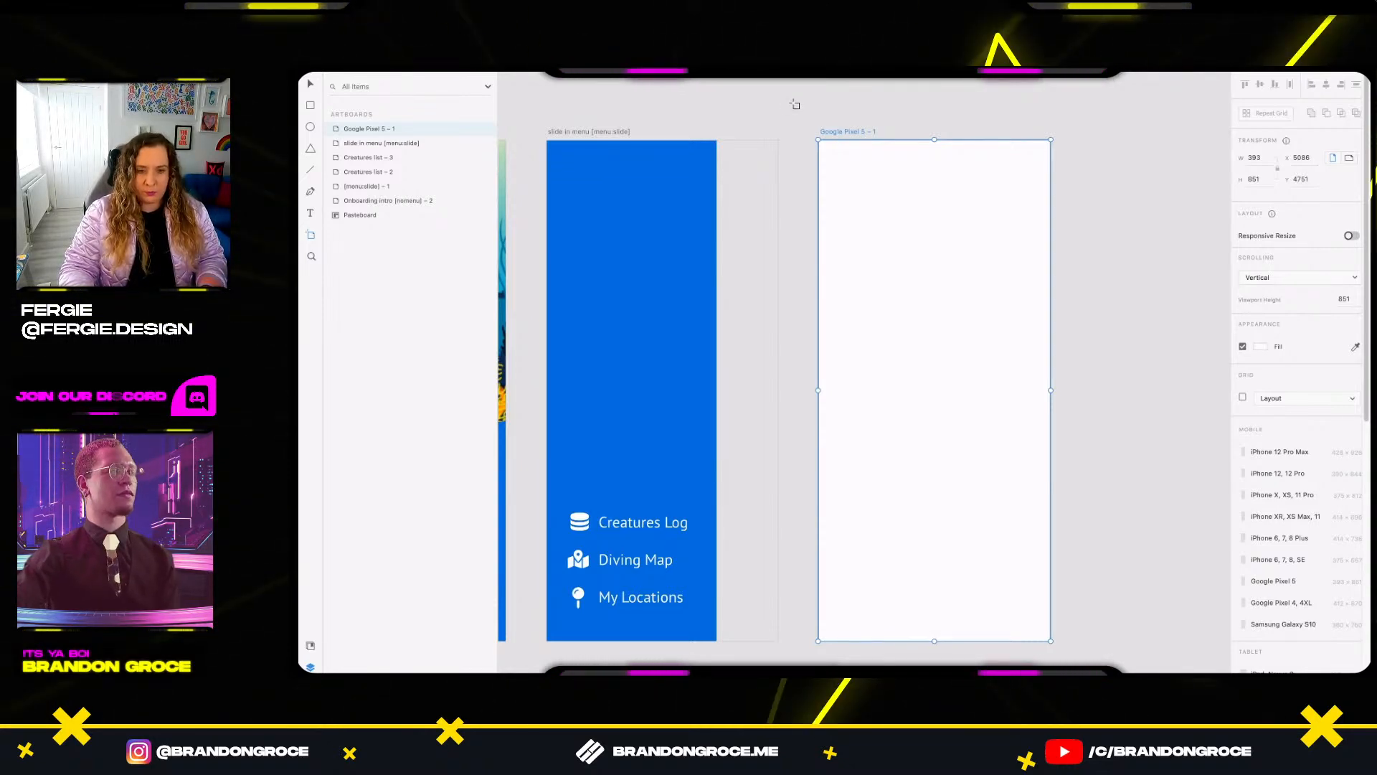
pyautogui.click(660, 112)
pyautogui.moveTo(660, 112); pyautogui.dragTo(825, 102)
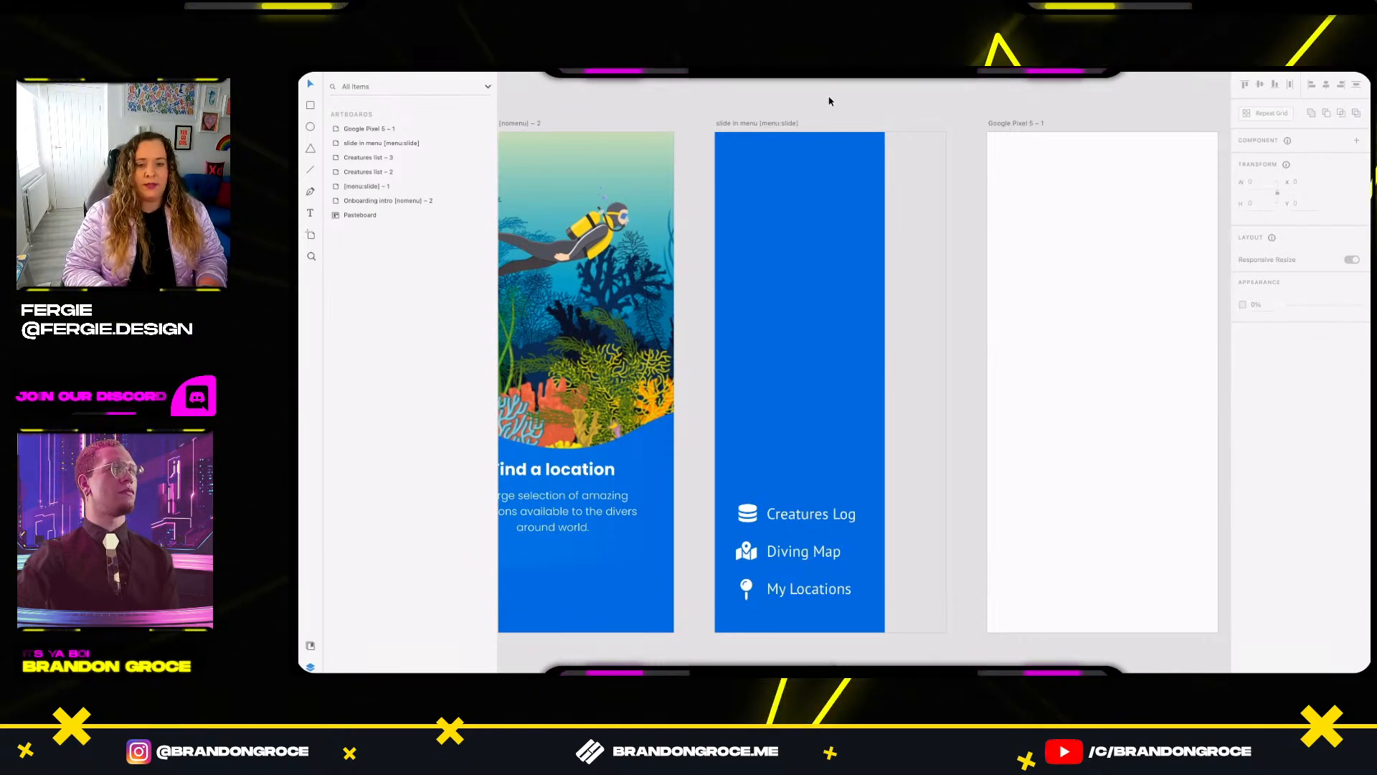
# Switch to the browser's Bravo Tags Master List and expand all of its toggle sections.
pyautogui.press('super+Tab')
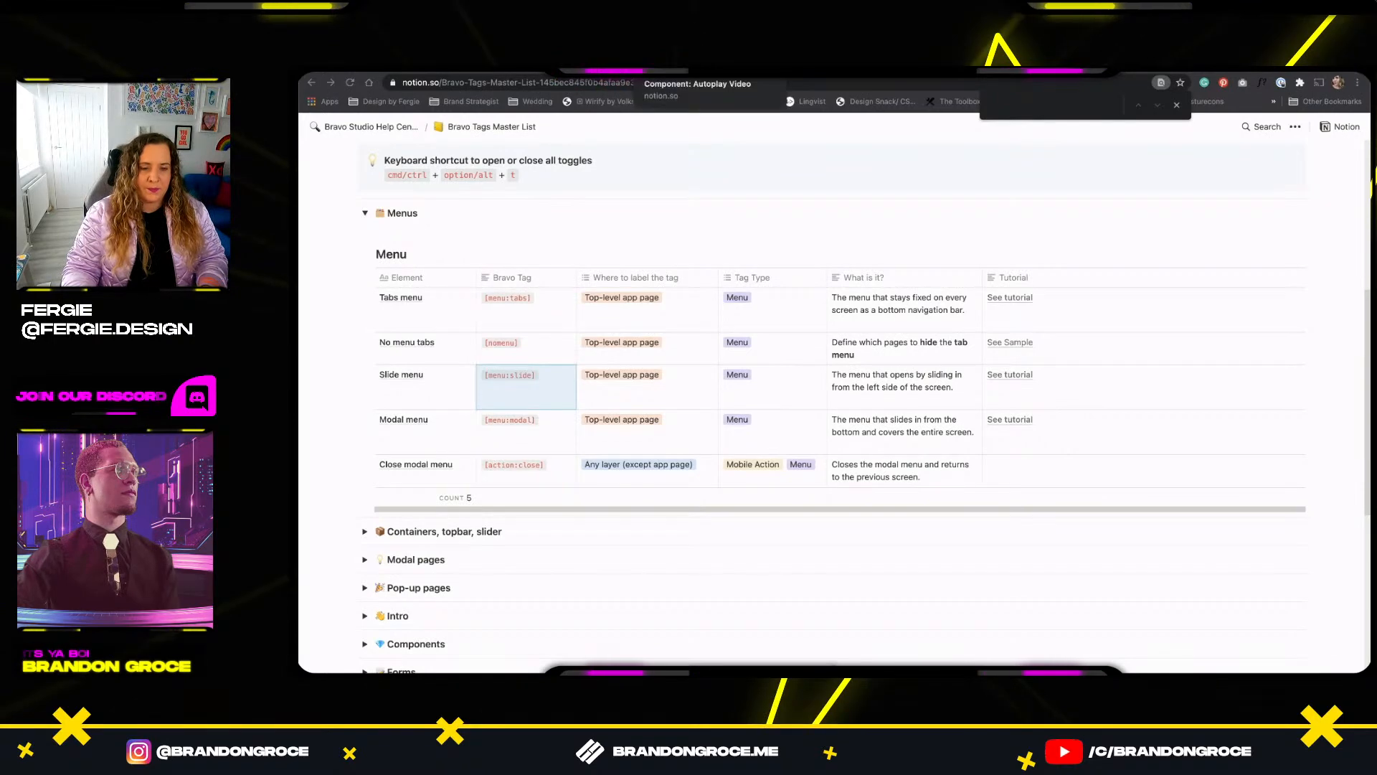
pyautogui.click(681, 70)
pyautogui.click(773, 71)
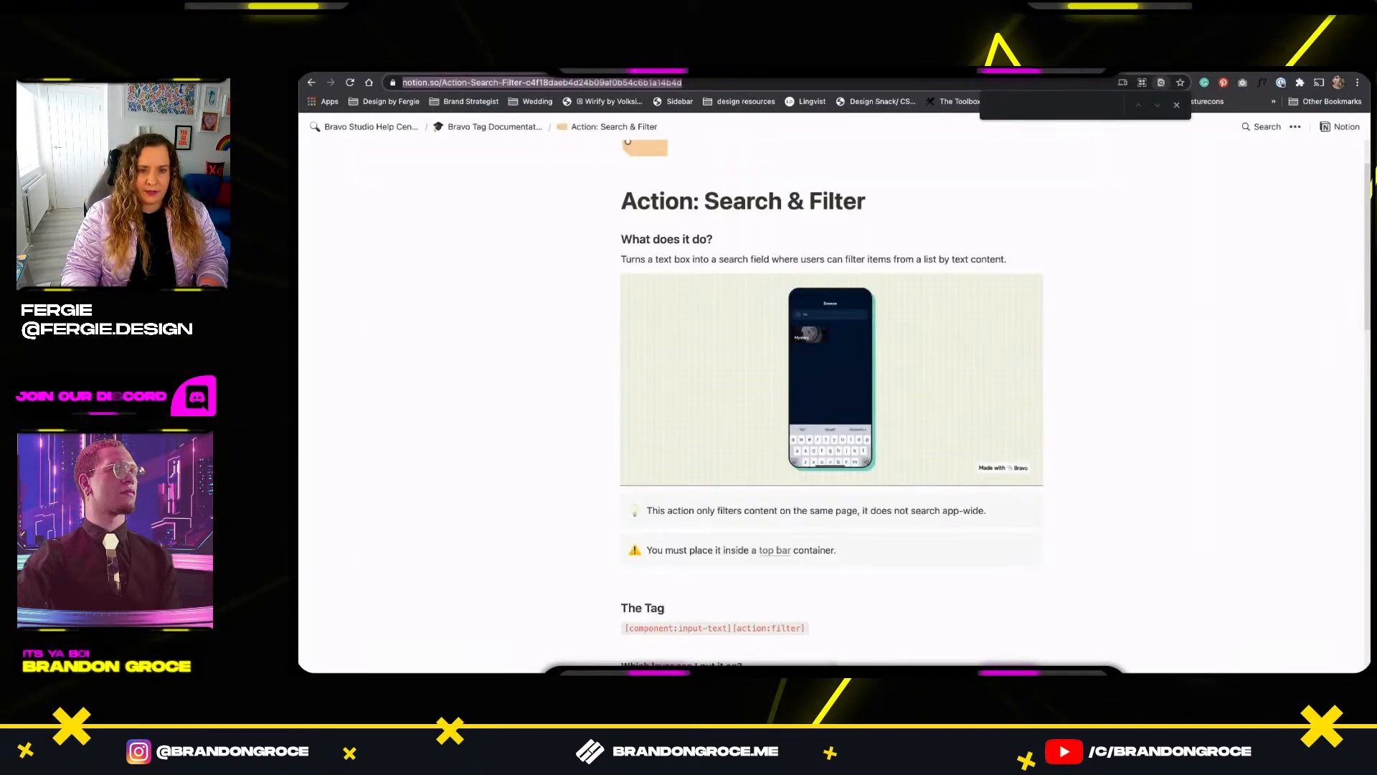
pyautogui.click(529, 72)
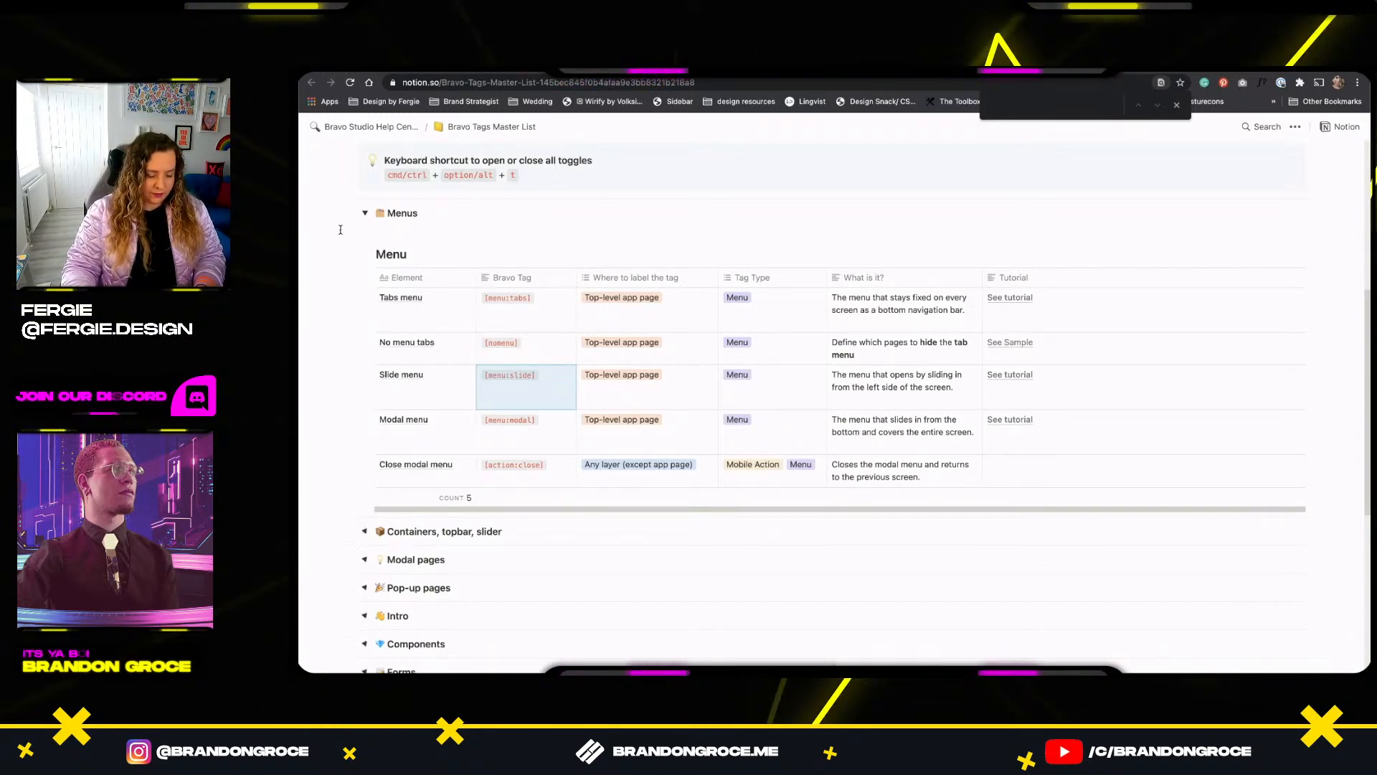
pyautogui.hotkey('ctrl', 'alt', 't')
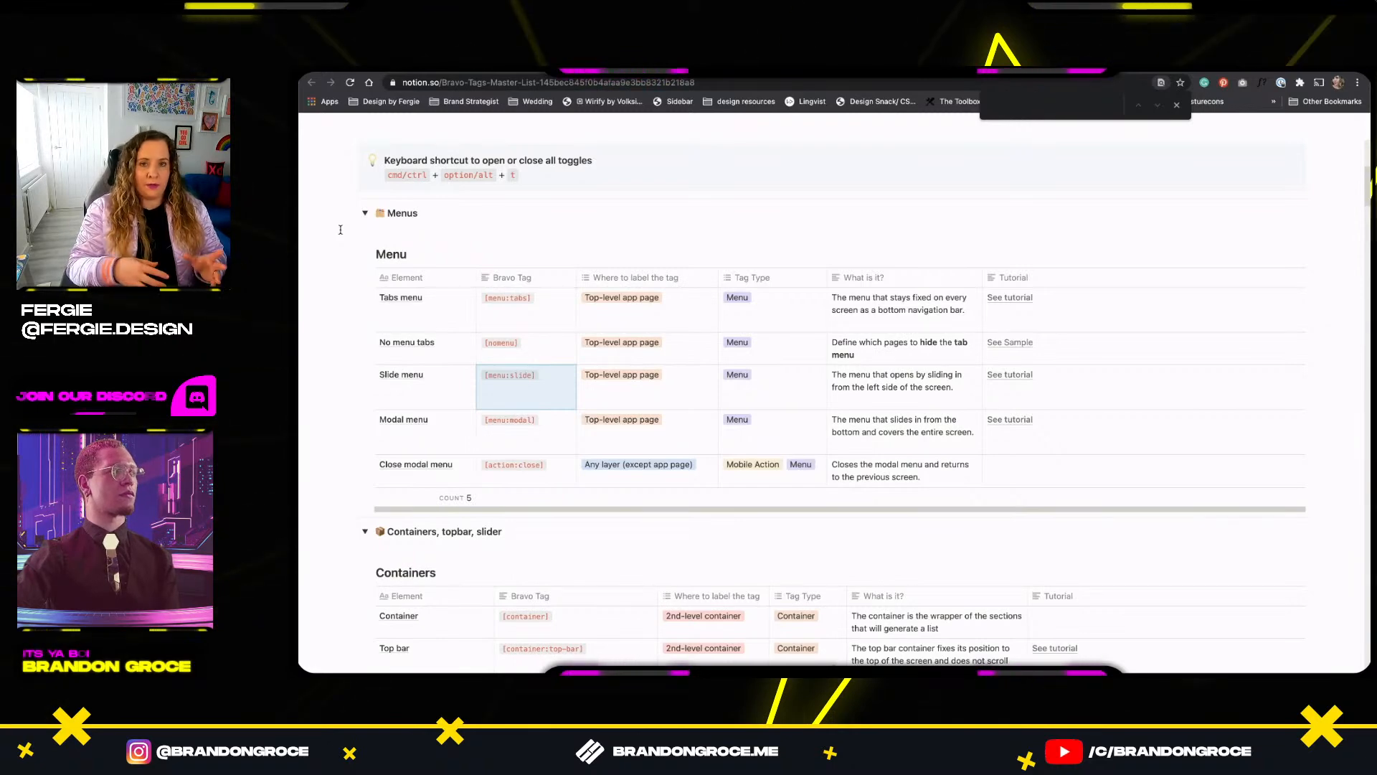
# Search the tags page for "ratio" and view the aspect ratio entry in the Containers table.
pyautogui.click(450, 215)
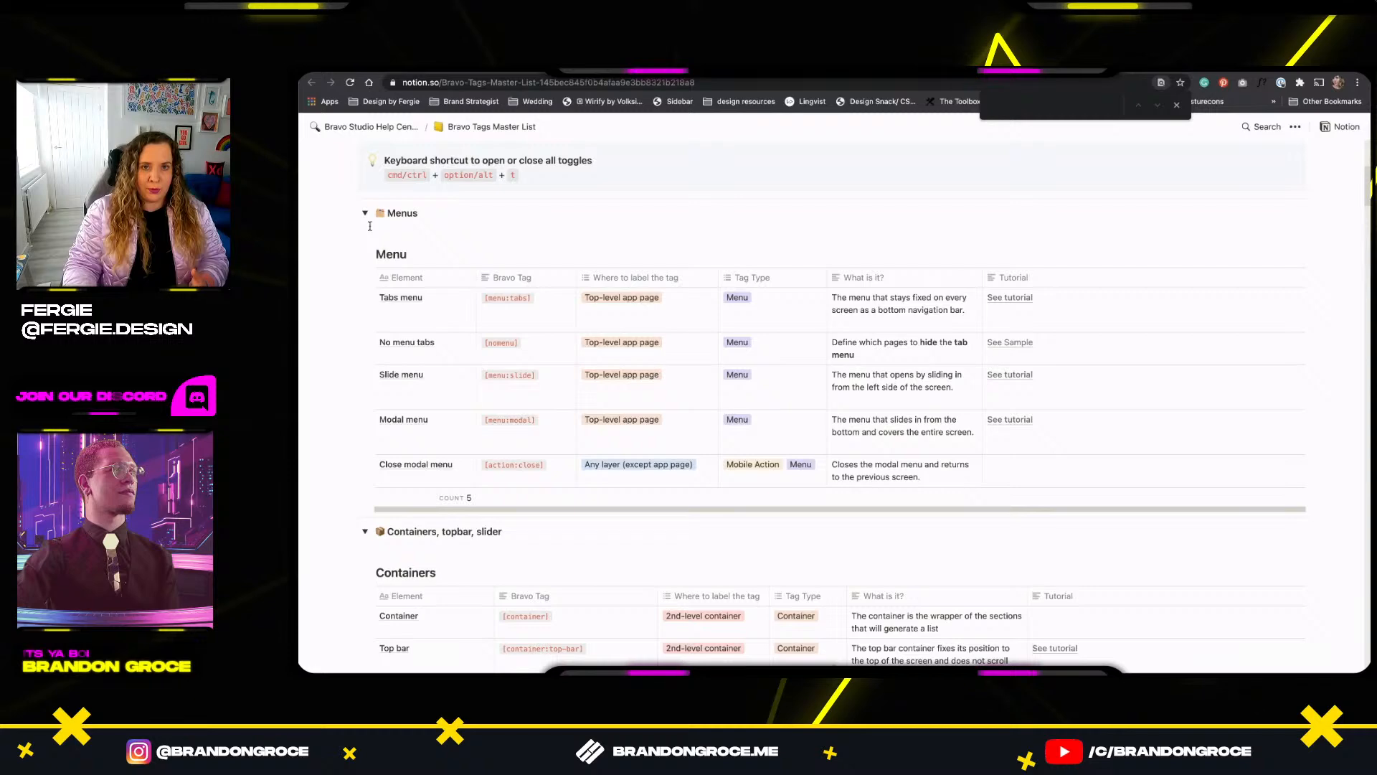
pyautogui.write('ratio')
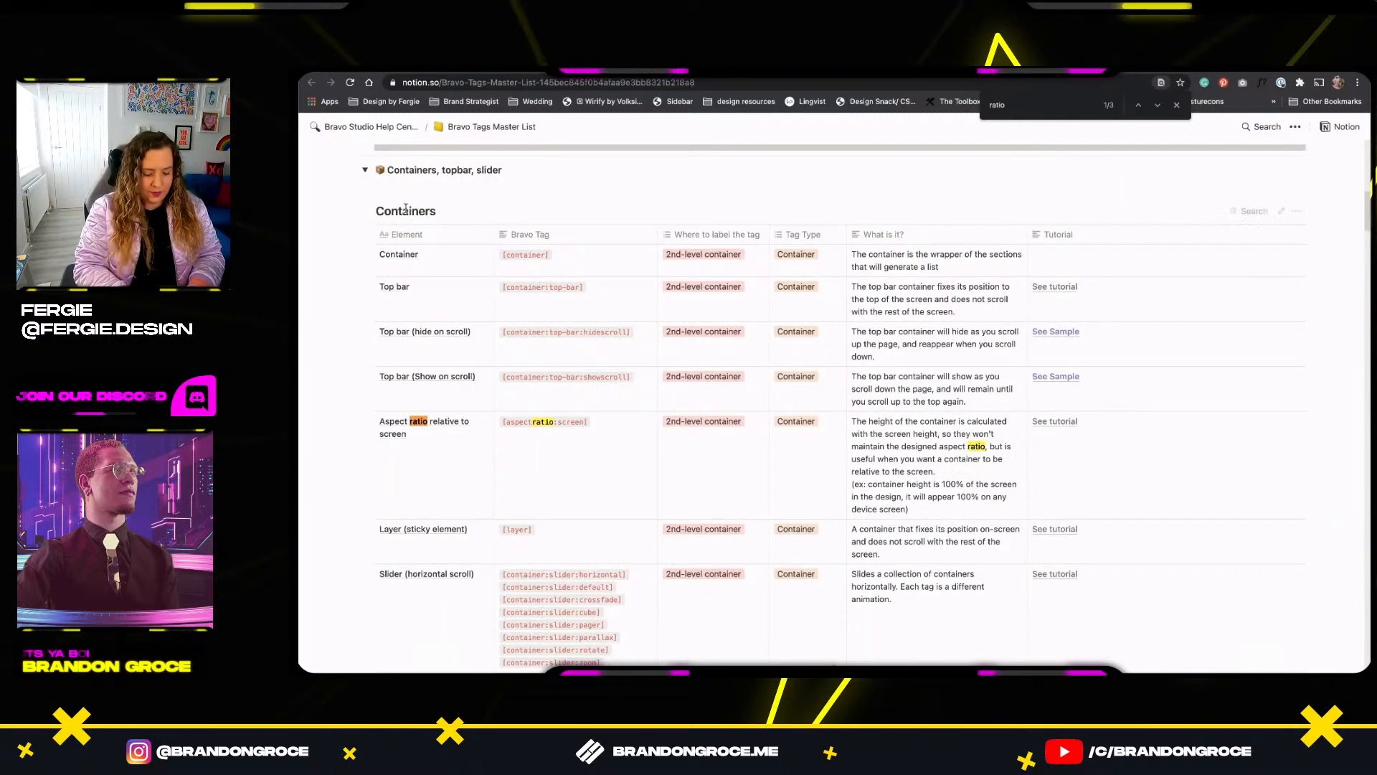
pyautogui.scroll(1, 395, 276)
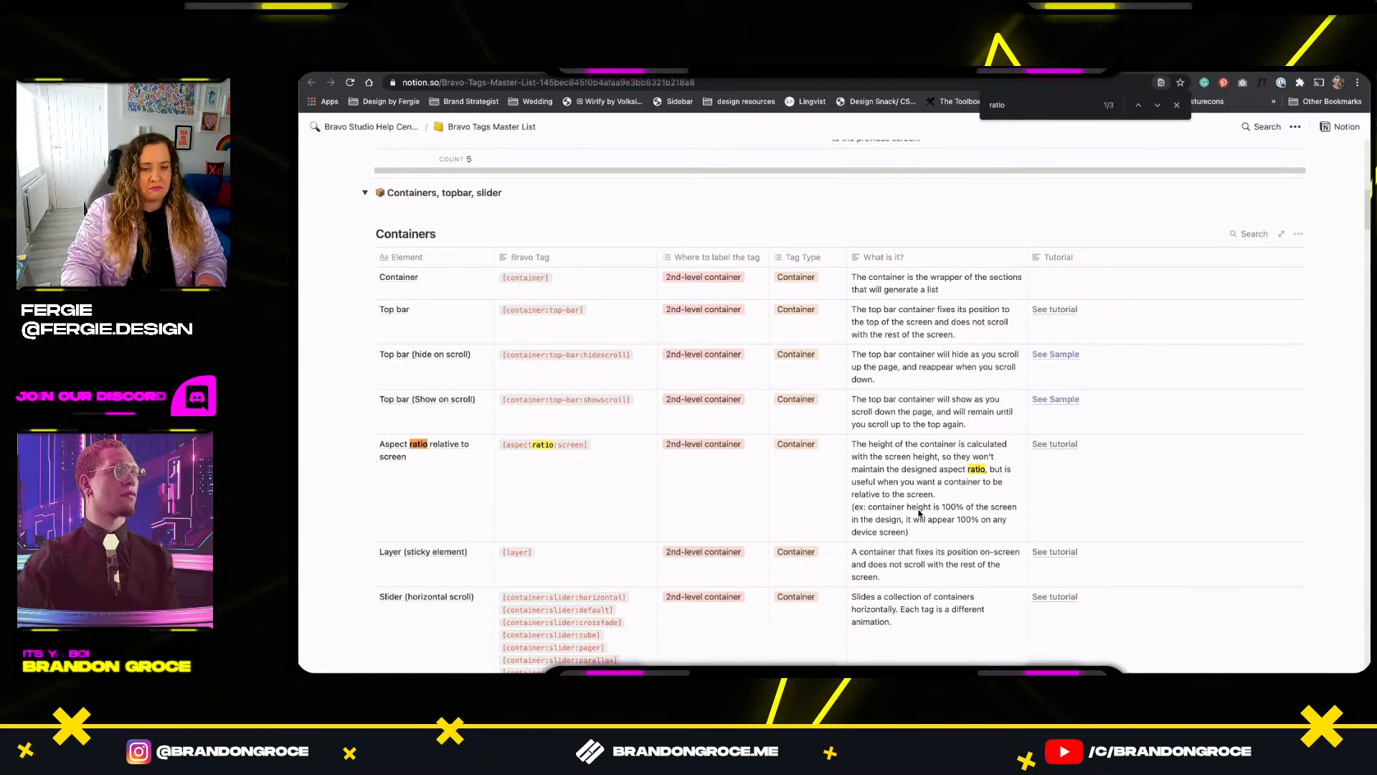
# Copy the [aspectratio:screen] tag from the tags page and append it to the slide in menu's [container] group name in Adobe XD.
pyautogui.doubleClick(556, 445)
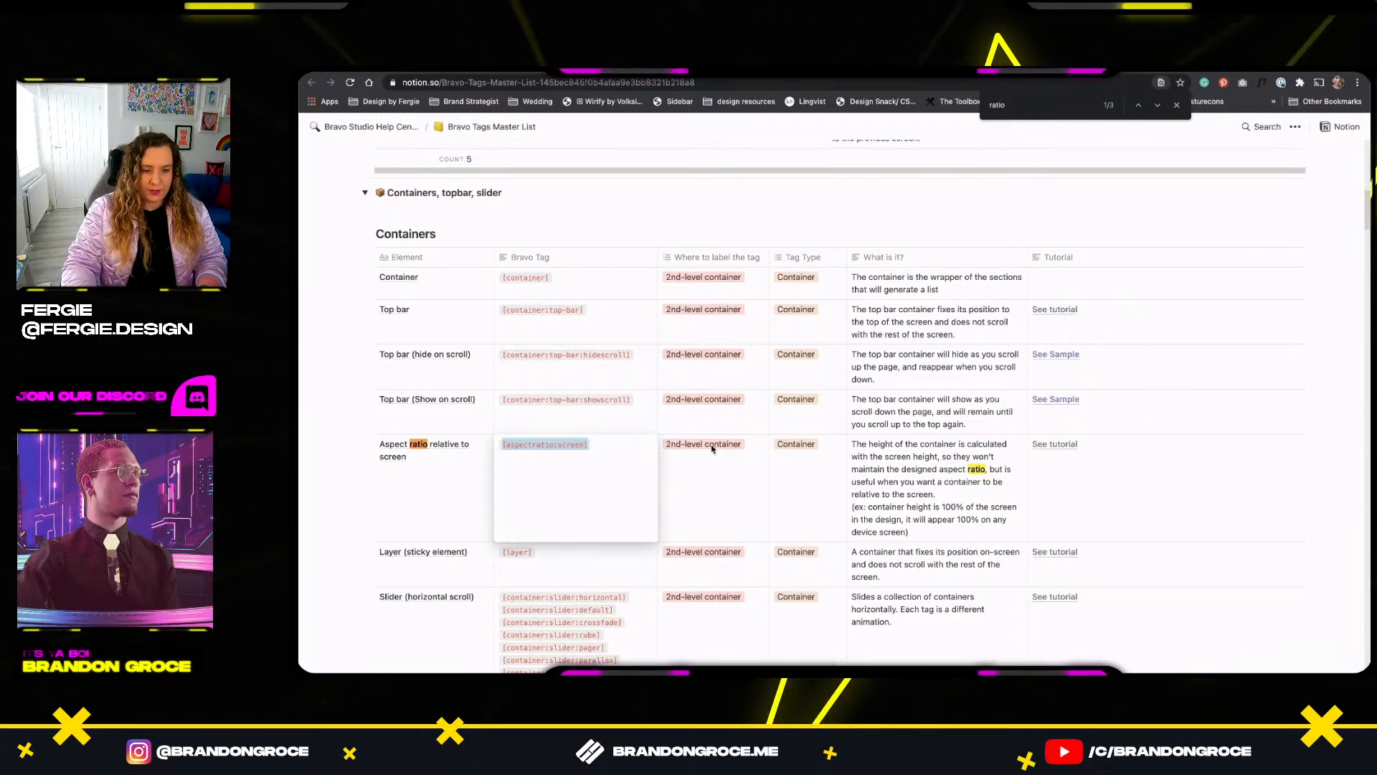
pyautogui.press('Escape')
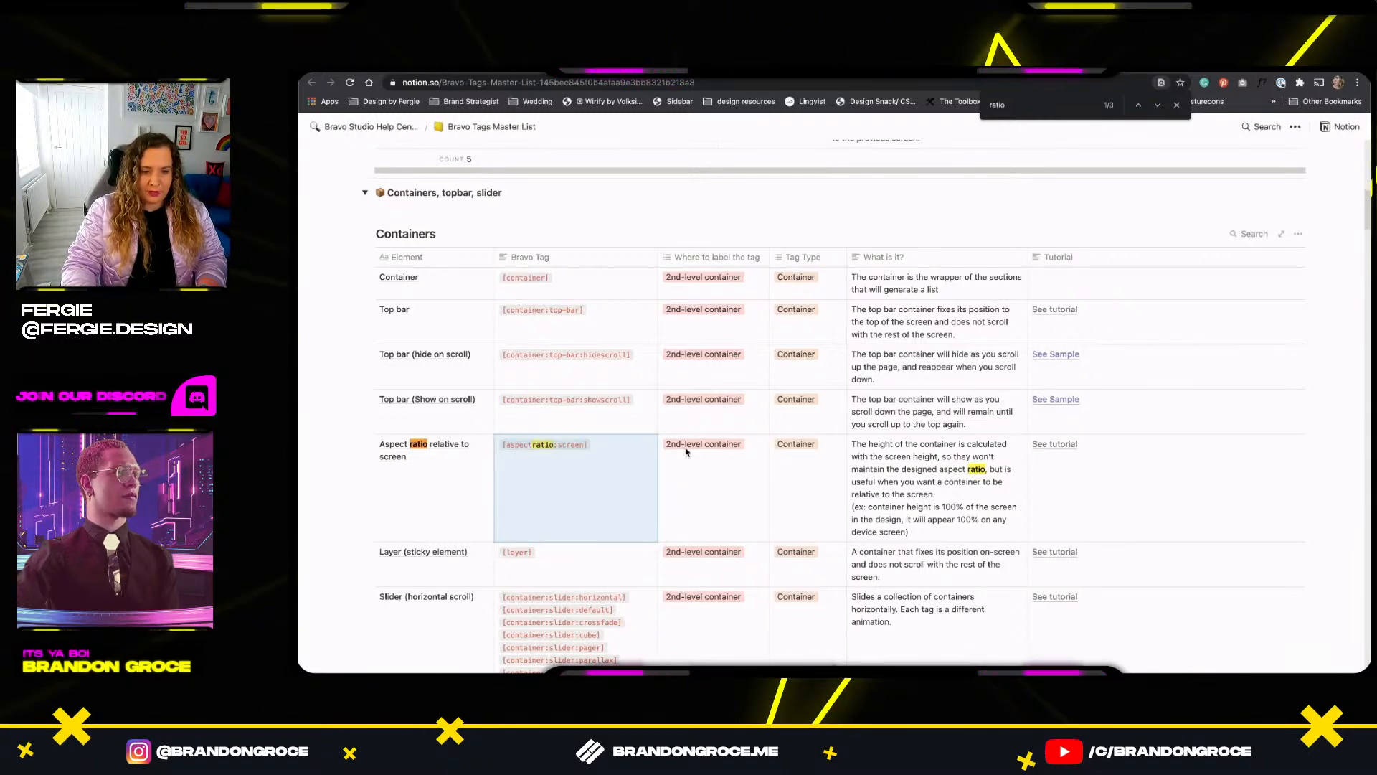
pyautogui.press('super+Tab')
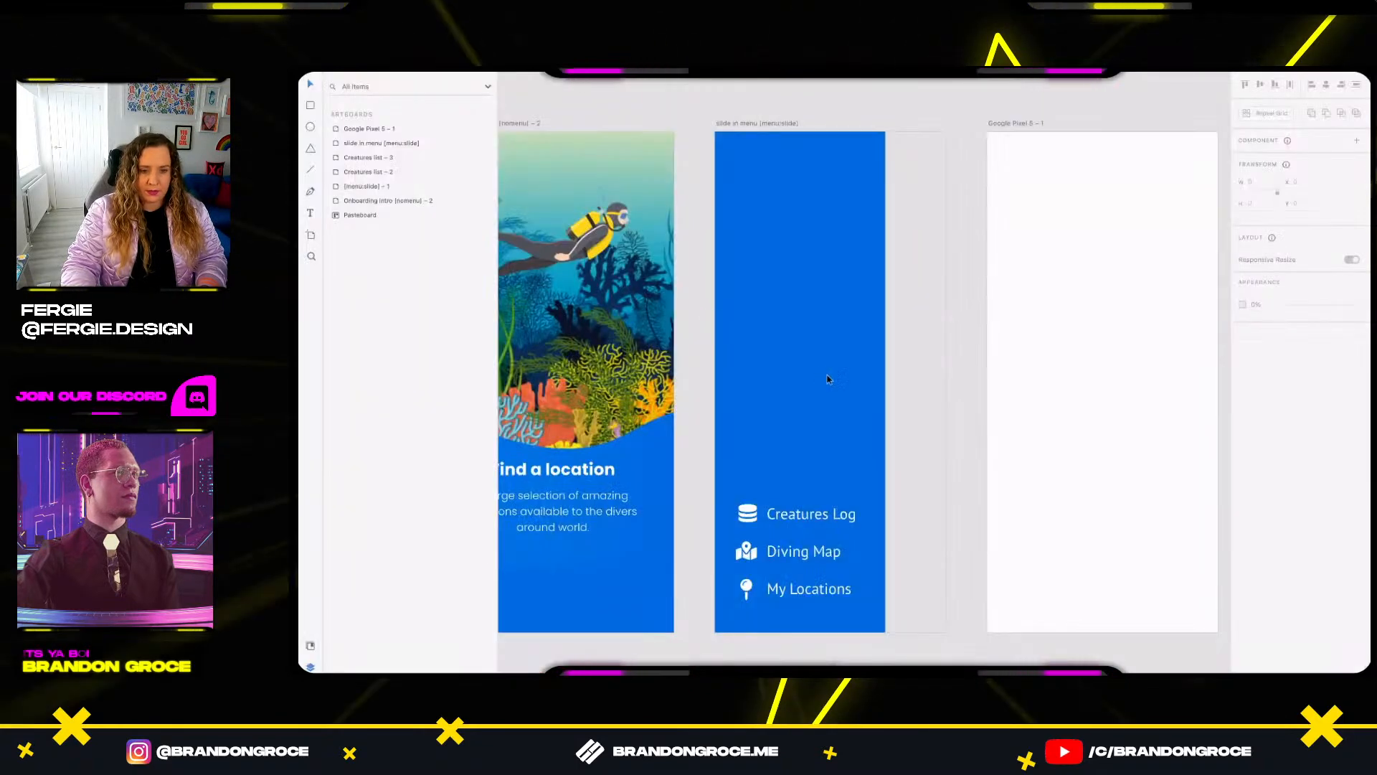
pyautogui.click(791, 262)
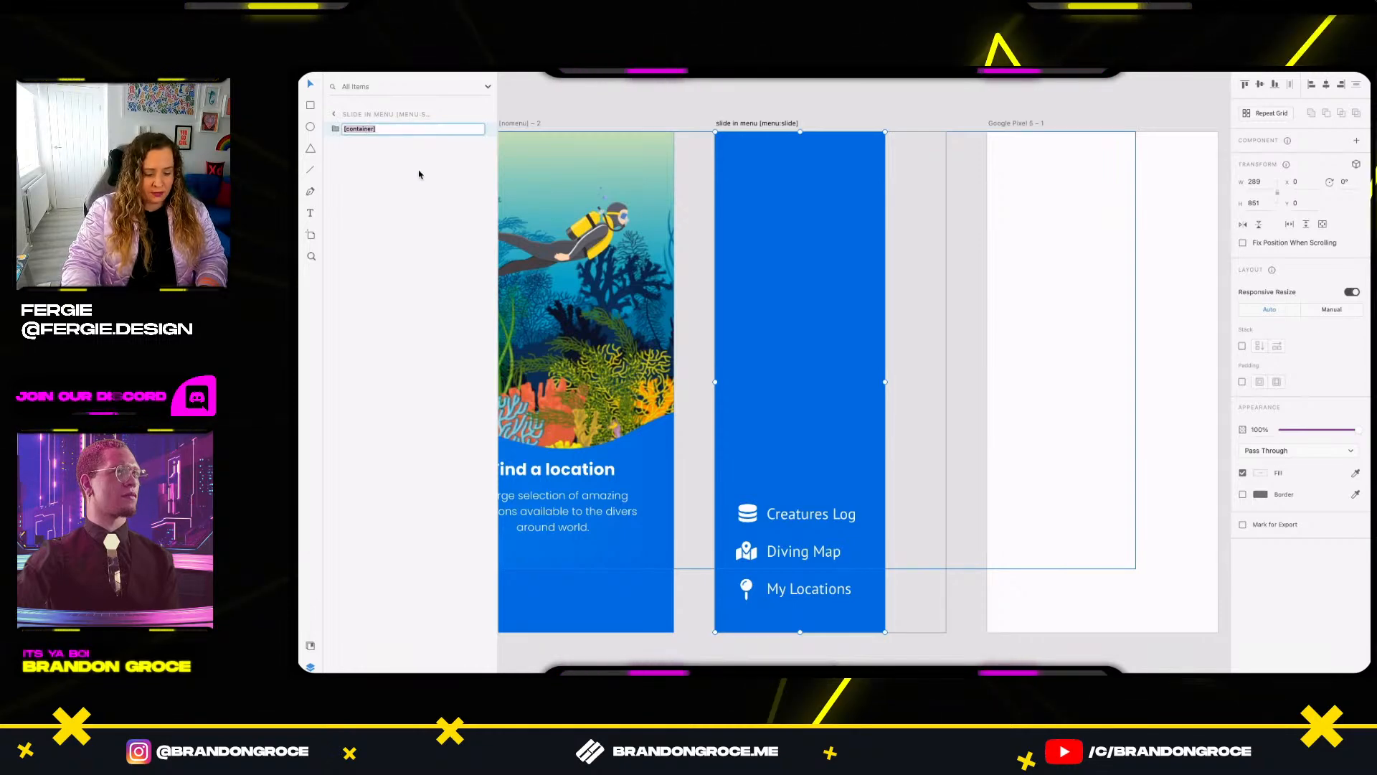
pyautogui.write('[aspectratio:screen]')
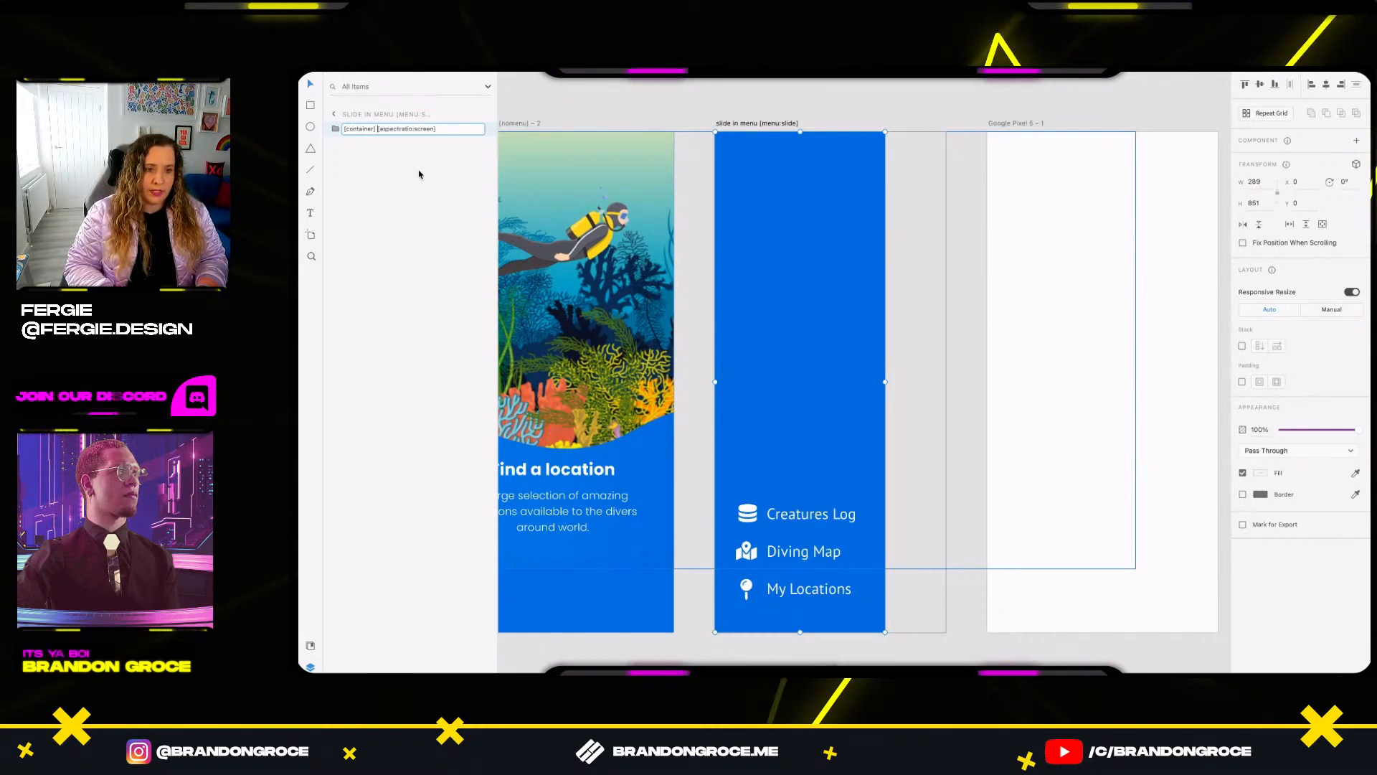
pyautogui.press('BackSpace')
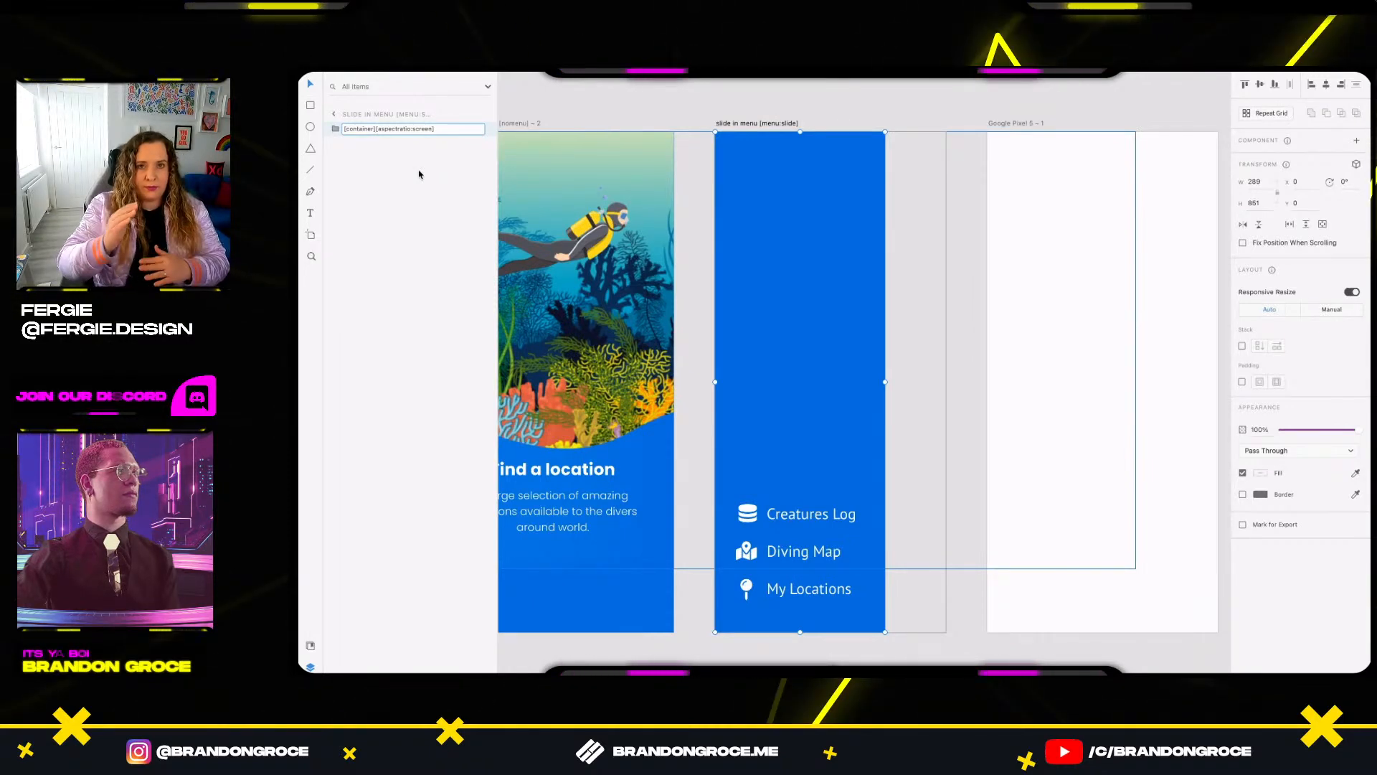
pyautogui.press('Return')
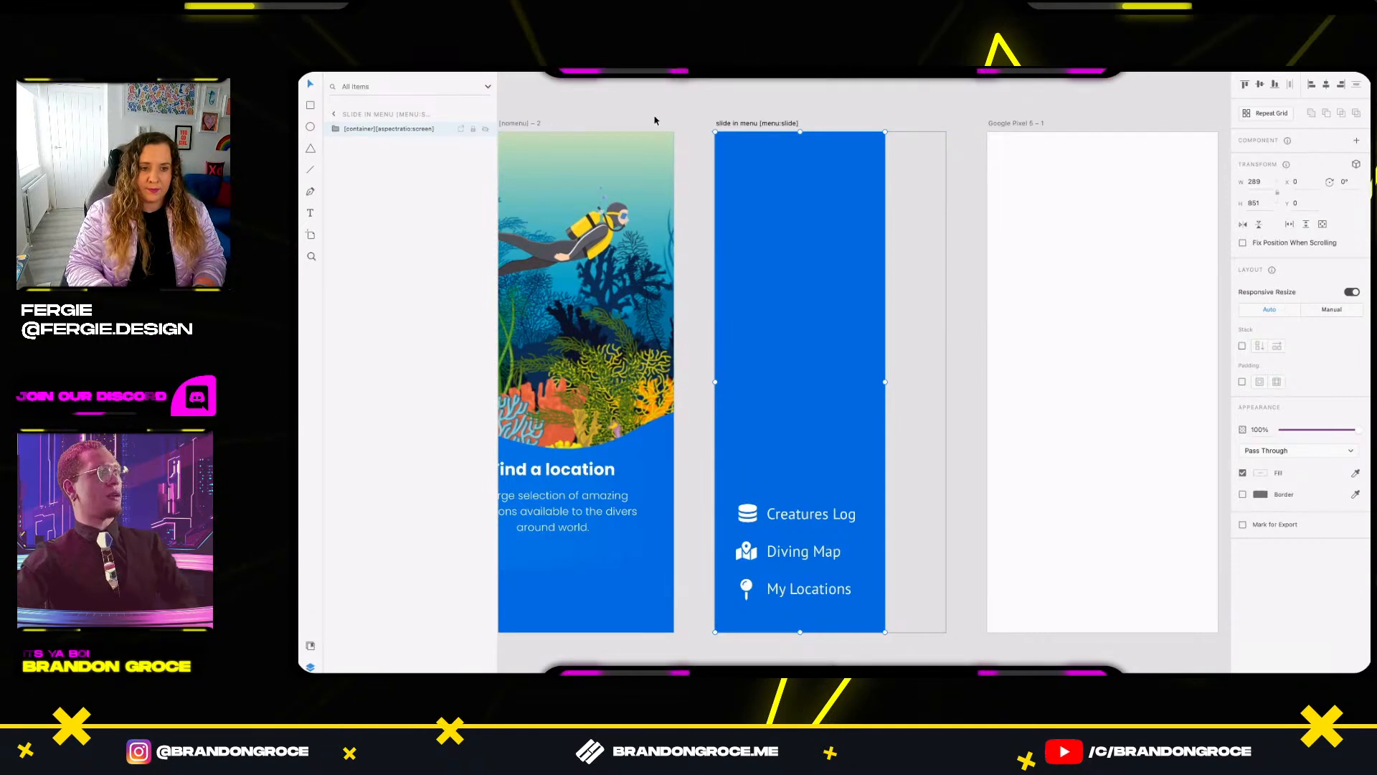
# Rename the blank Google Pixel 5 artboard as log.
pyautogui.click(700, 115)
pyautogui.hscroll(5, 861, 118)
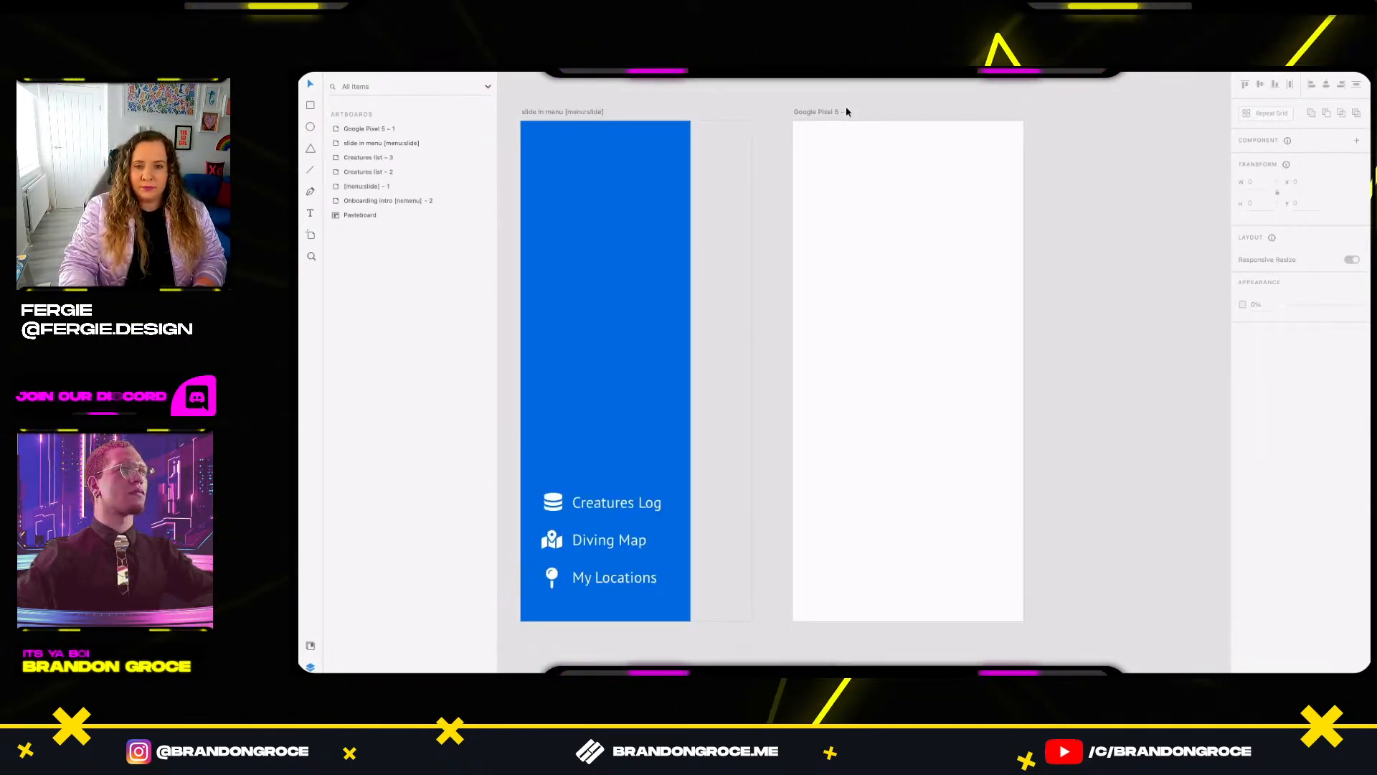
pyautogui.doubleClick(832, 112)
pyautogui.write('log')
pyautogui.press('Return')
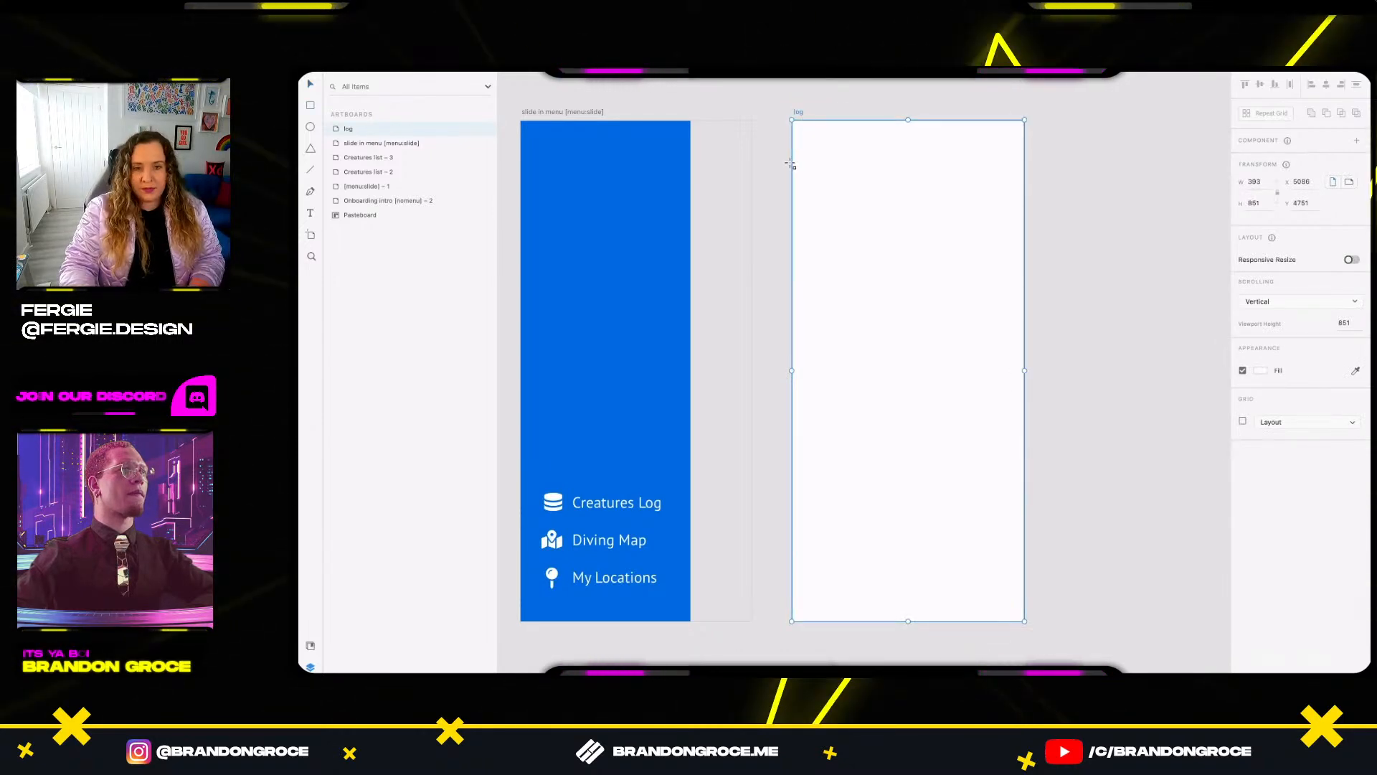
# Draw a full-width header rectangle 393 wide and about 122 high at the top of the log artboard.
pyautogui.moveTo(790, 162); pyautogui.dragTo(1024, 120)
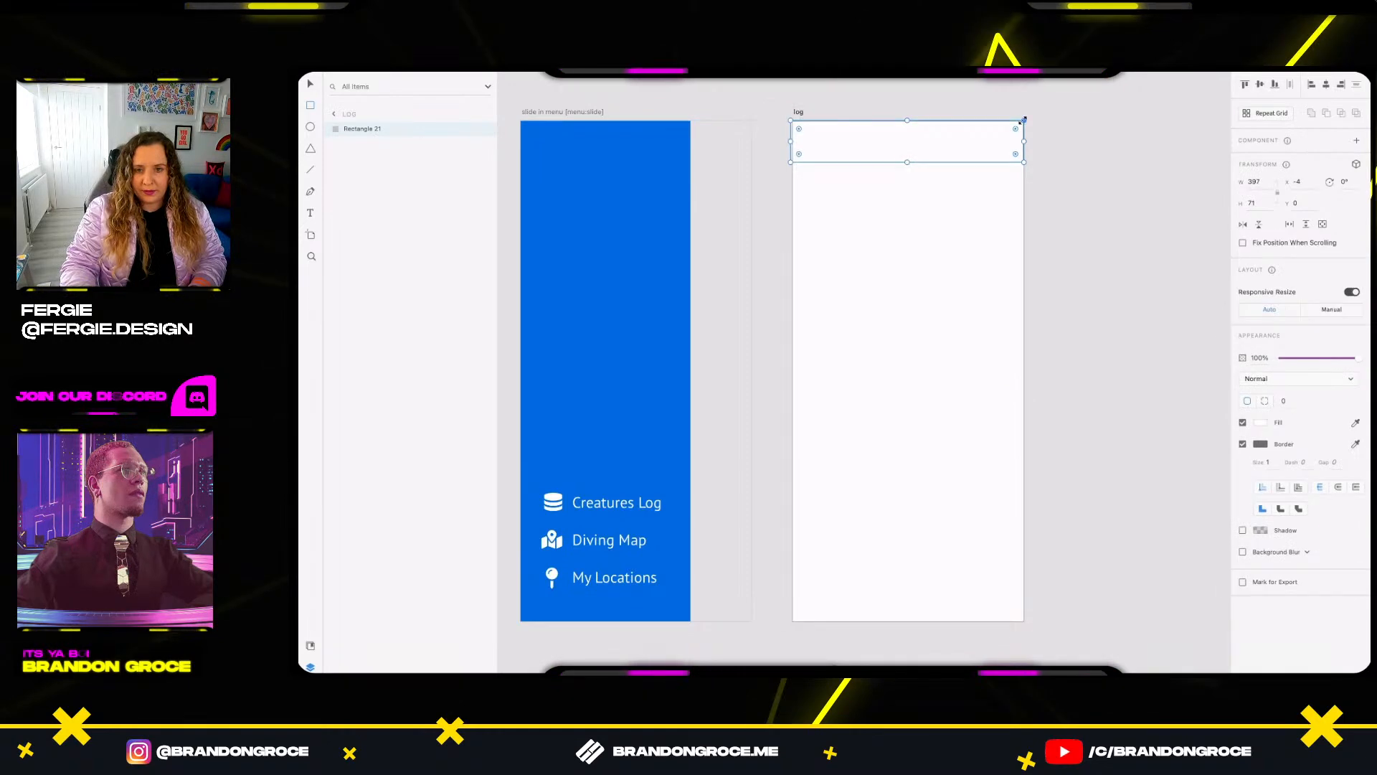
pyautogui.moveTo(908, 163); pyautogui.dragTo(908, 192)
pyautogui.moveTo(792, 156); pyautogui.dragTo(795, 156)
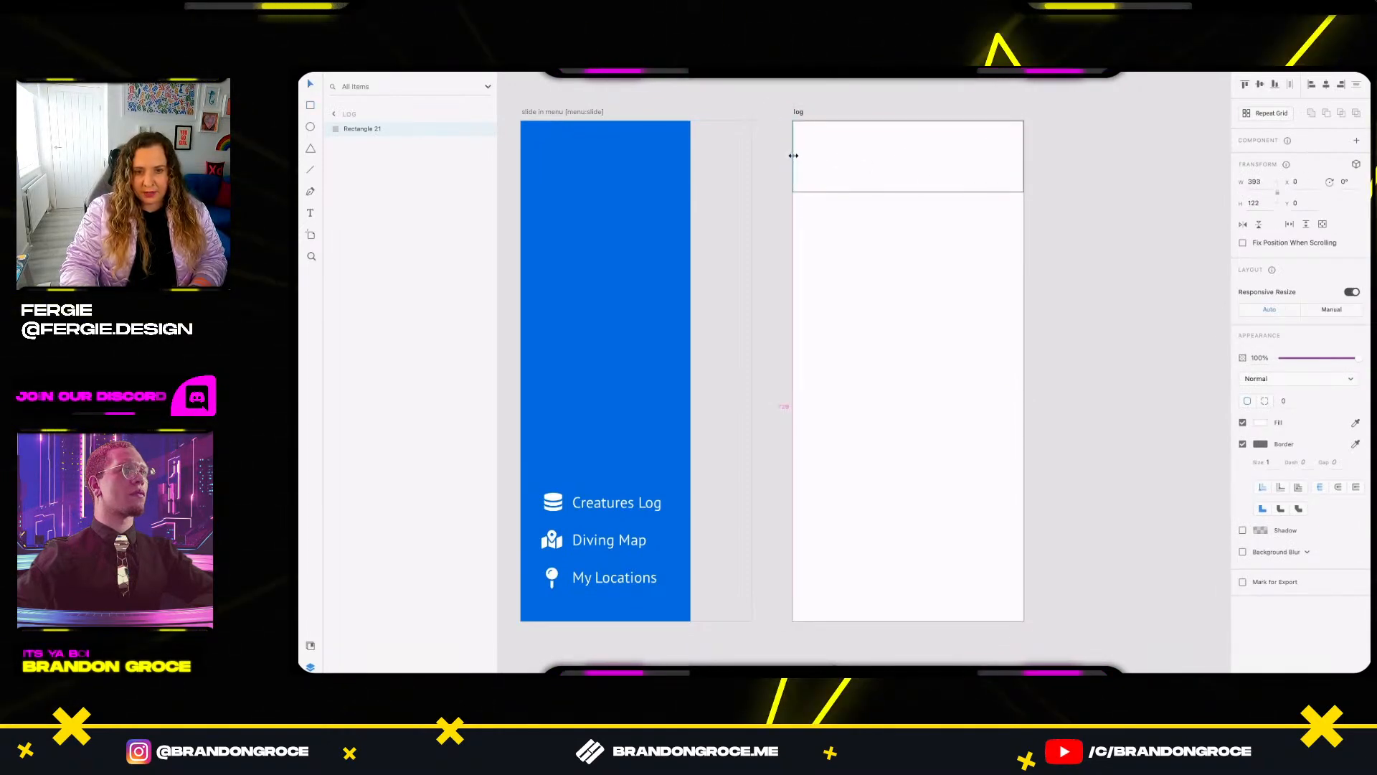
# Remove the header rectangle's border and fill it with the saved blue swatch.
pyautogui.scroll(4, 920, 208)
pyautogui.moveTo(921, 161); pyautogui.dragTo(904, 189)
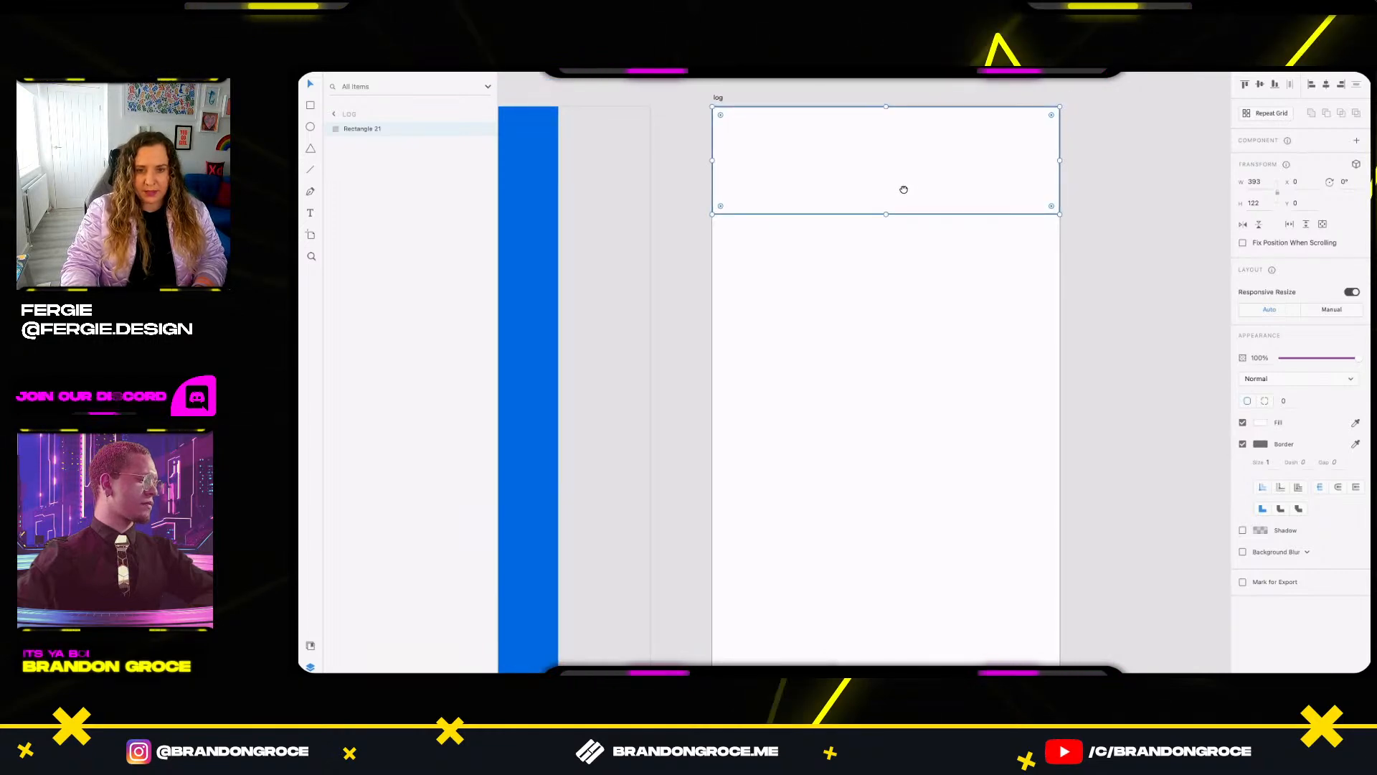
pyautogui.click(1243, 444)
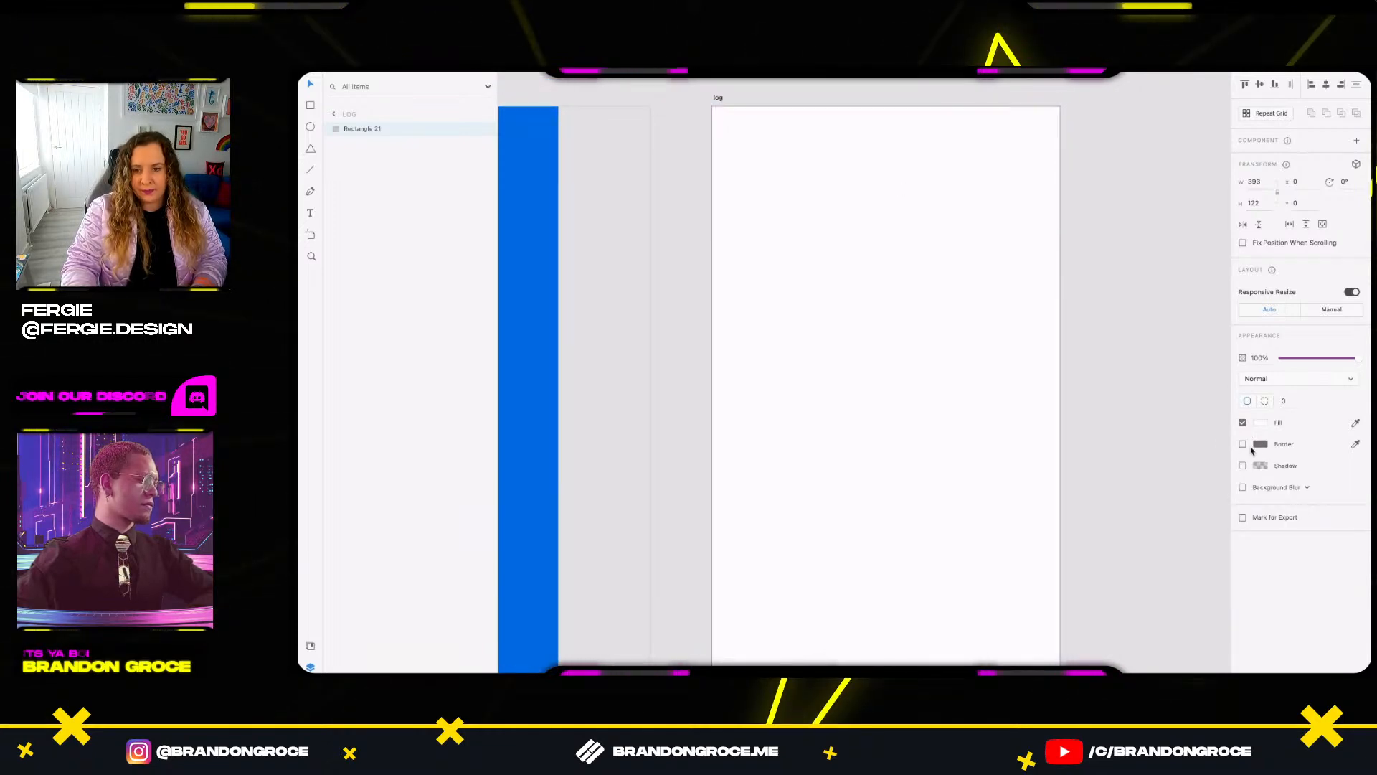
pyautogui.click(1259, 422)
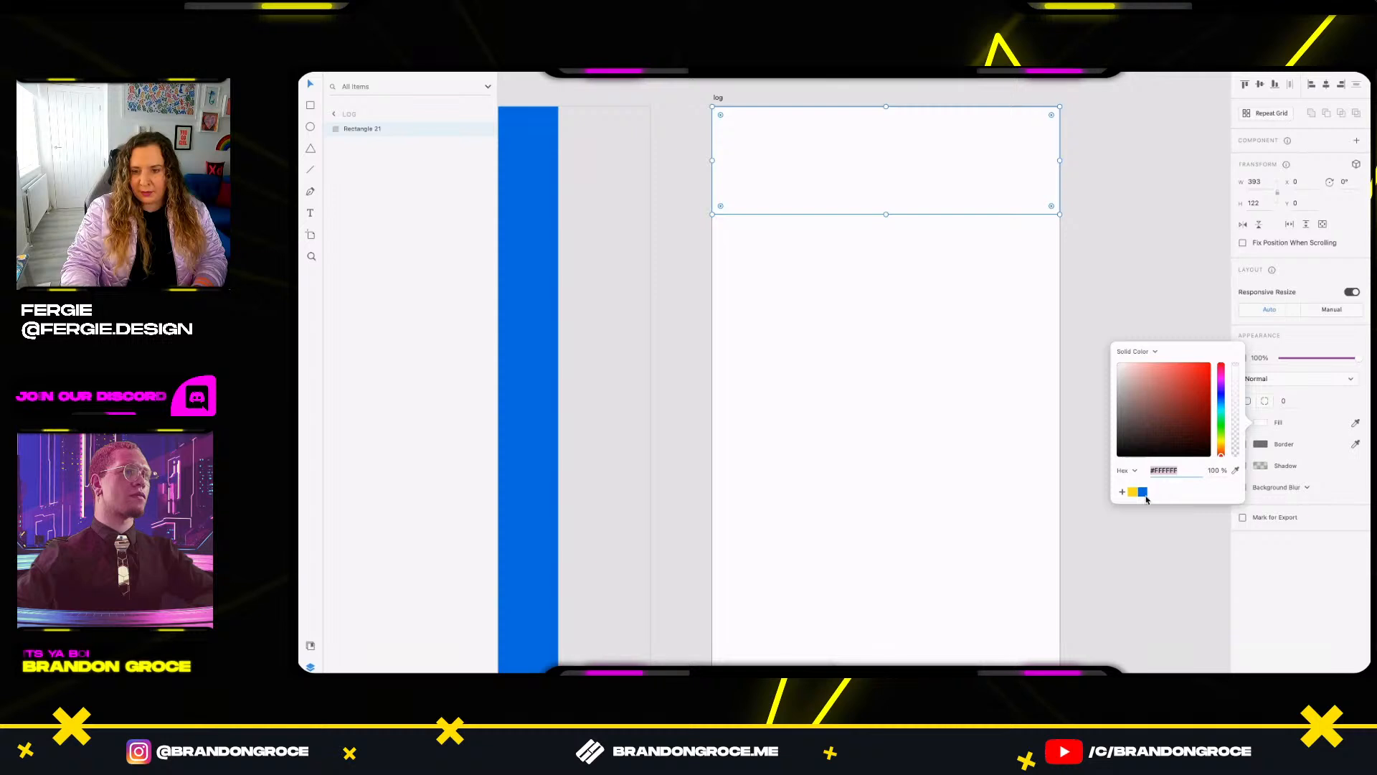
pyautogui.click(1144, 493)
pyautogui.click(861, 247)
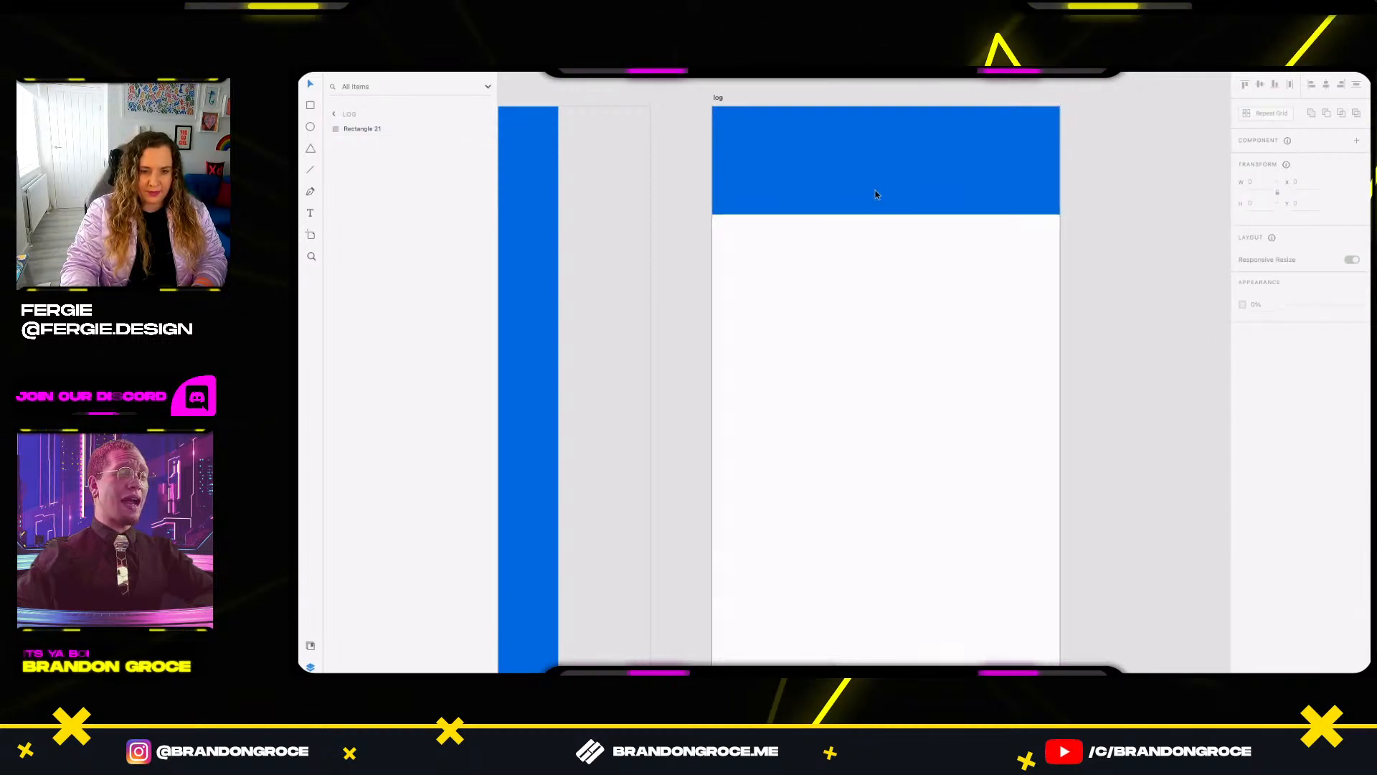
# Draw a white rectangle about 345 wide inside the blue header and set its height to 50.
pyautogui.click(875, 193)
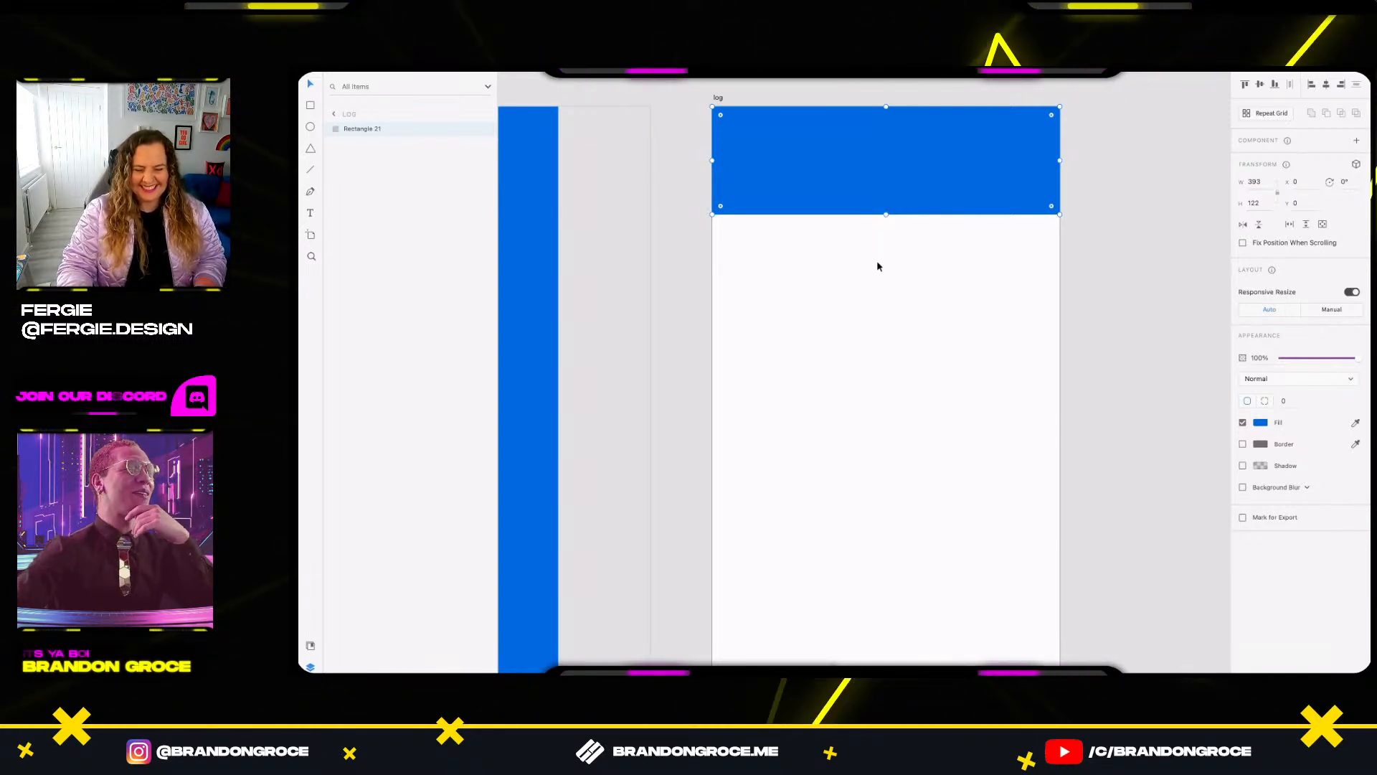
pyautogui.click(842, 266)
pyautogui.hscroll(-5, 858, 290)
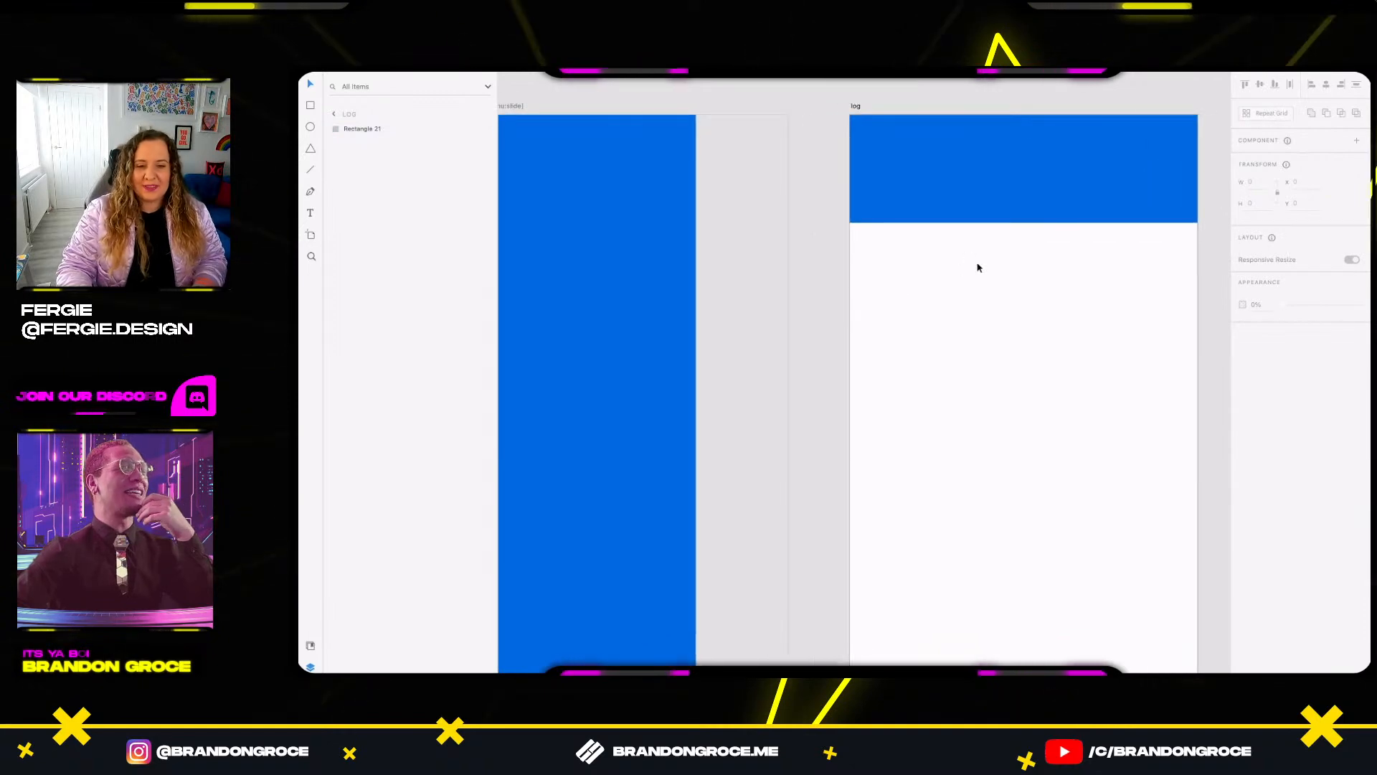
pyautogui.hscroll(2, 978, 267)
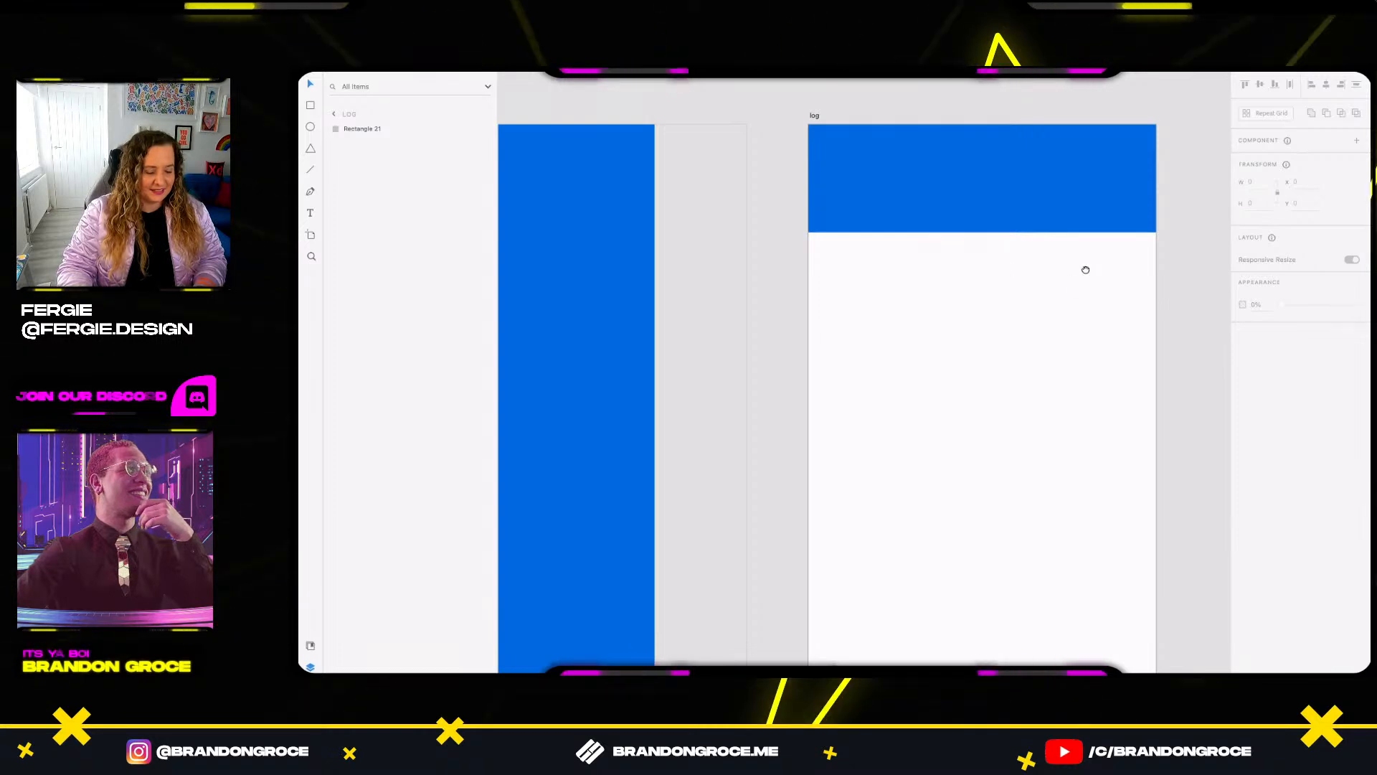
pyautogui.scroll(2, 1076, 279)
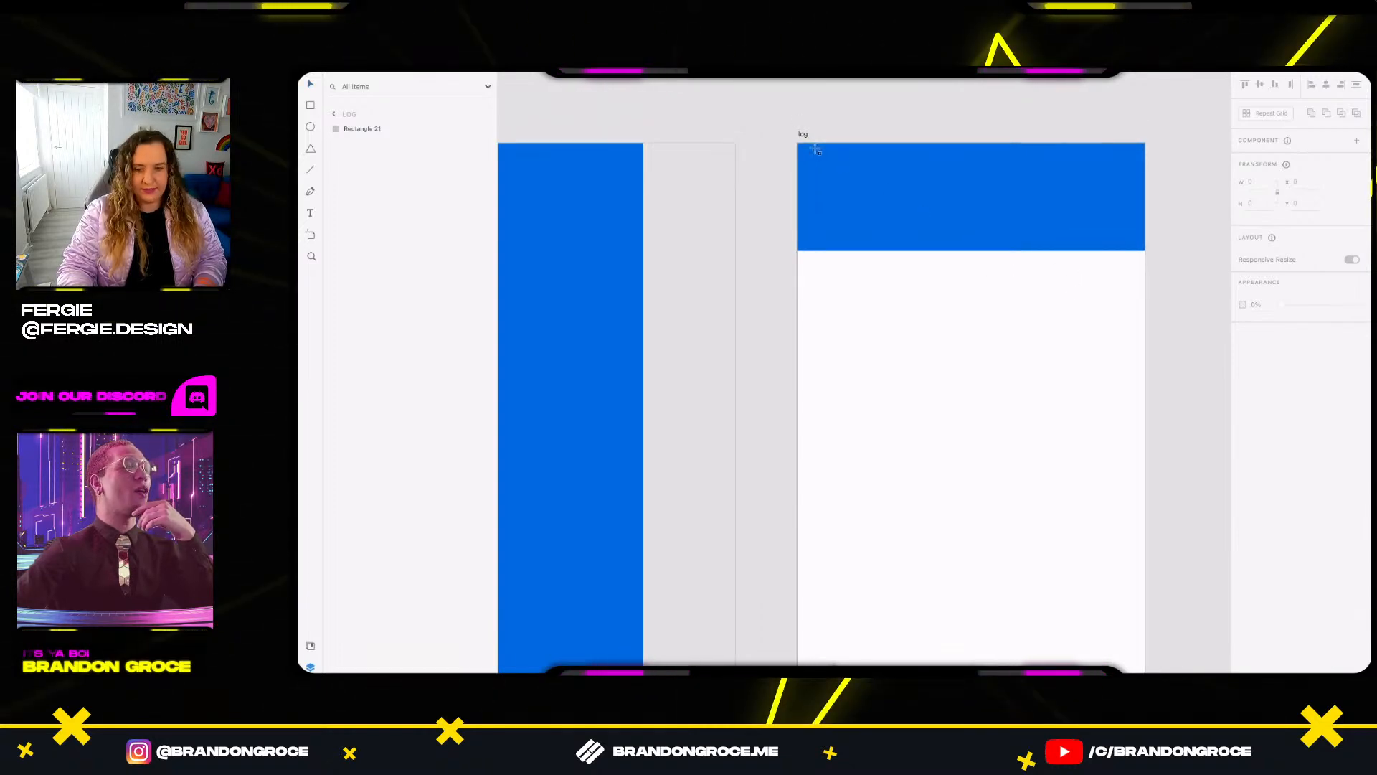
pyautogui.press('r')
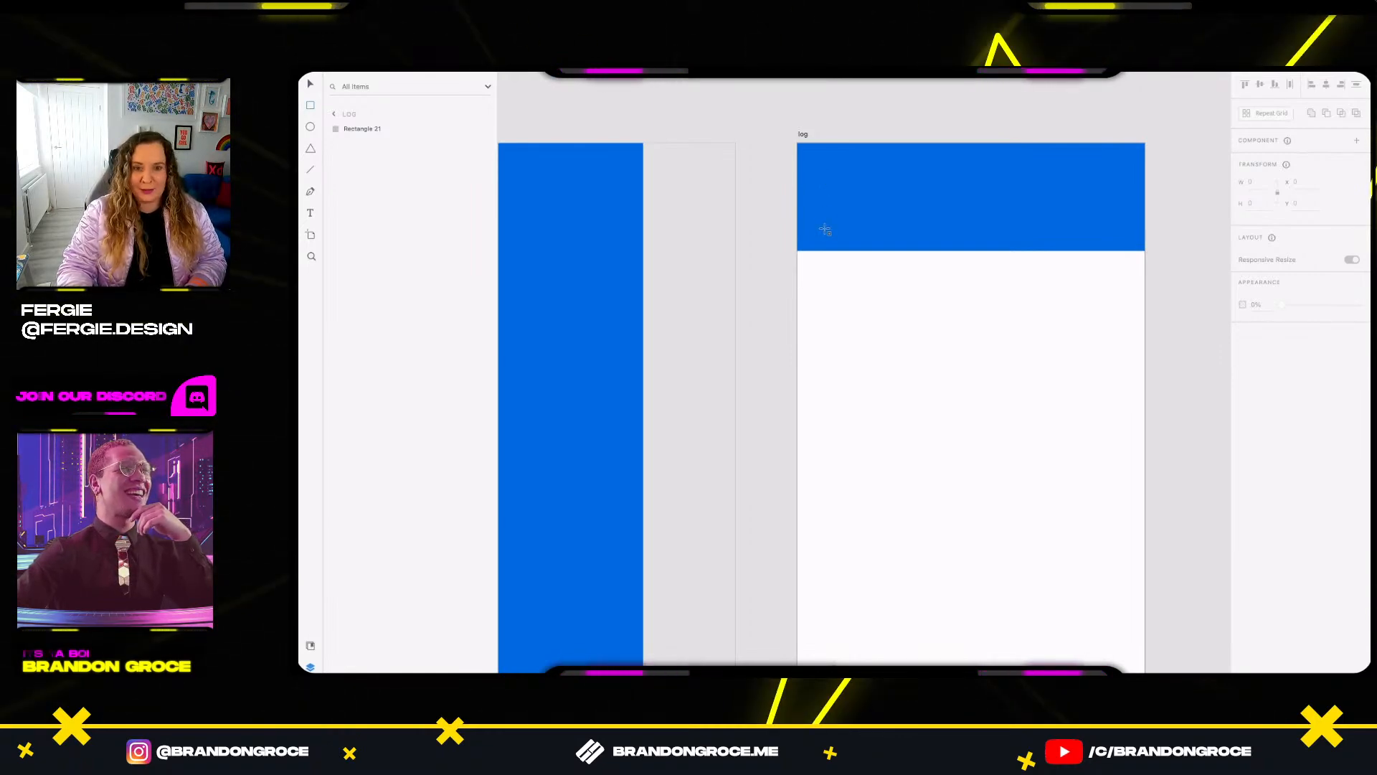
pyautogui.moveTo(826, 230)
pyautogui.mouseDown()
pyautogui.moveTo(1009, 223)
pyautogui.moveTo(1131, 194)
pyautogui.mouseUp()
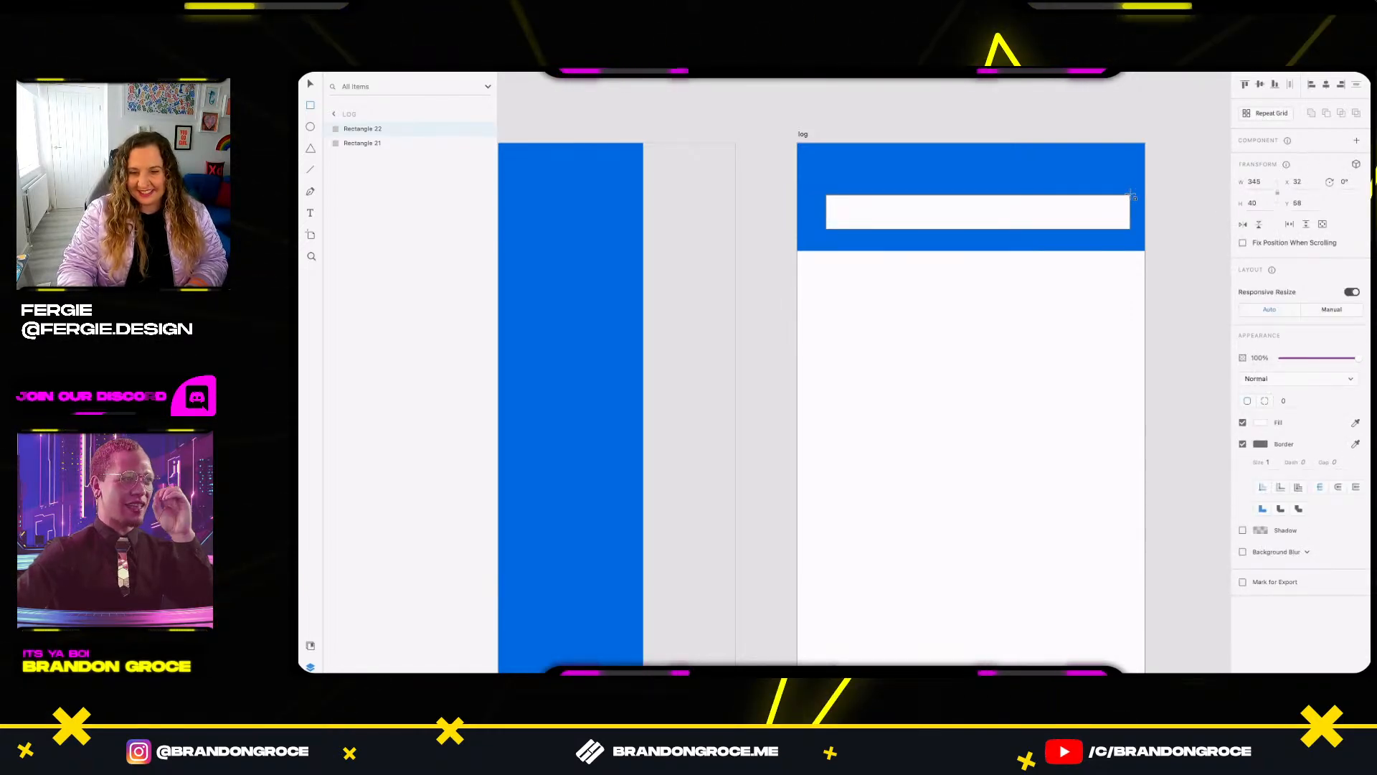
pyautogui.click(1252, 203)
pyautogui.write('50')
pyautogui.press('Return')
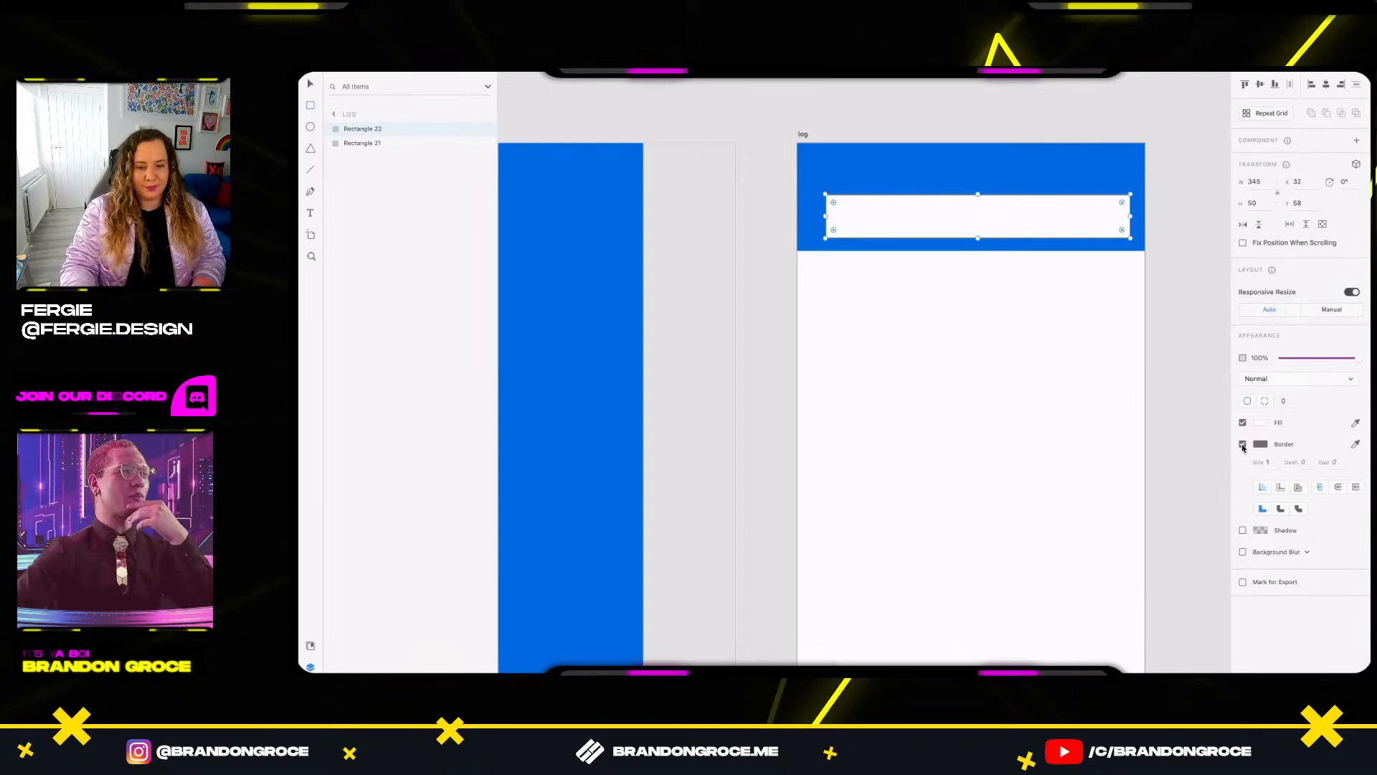
# Remove the white rectangle's border and centre it horizontally on the log artboard.
pyautogui.click(1242, 445)
pyautogui.click(1326, 85)
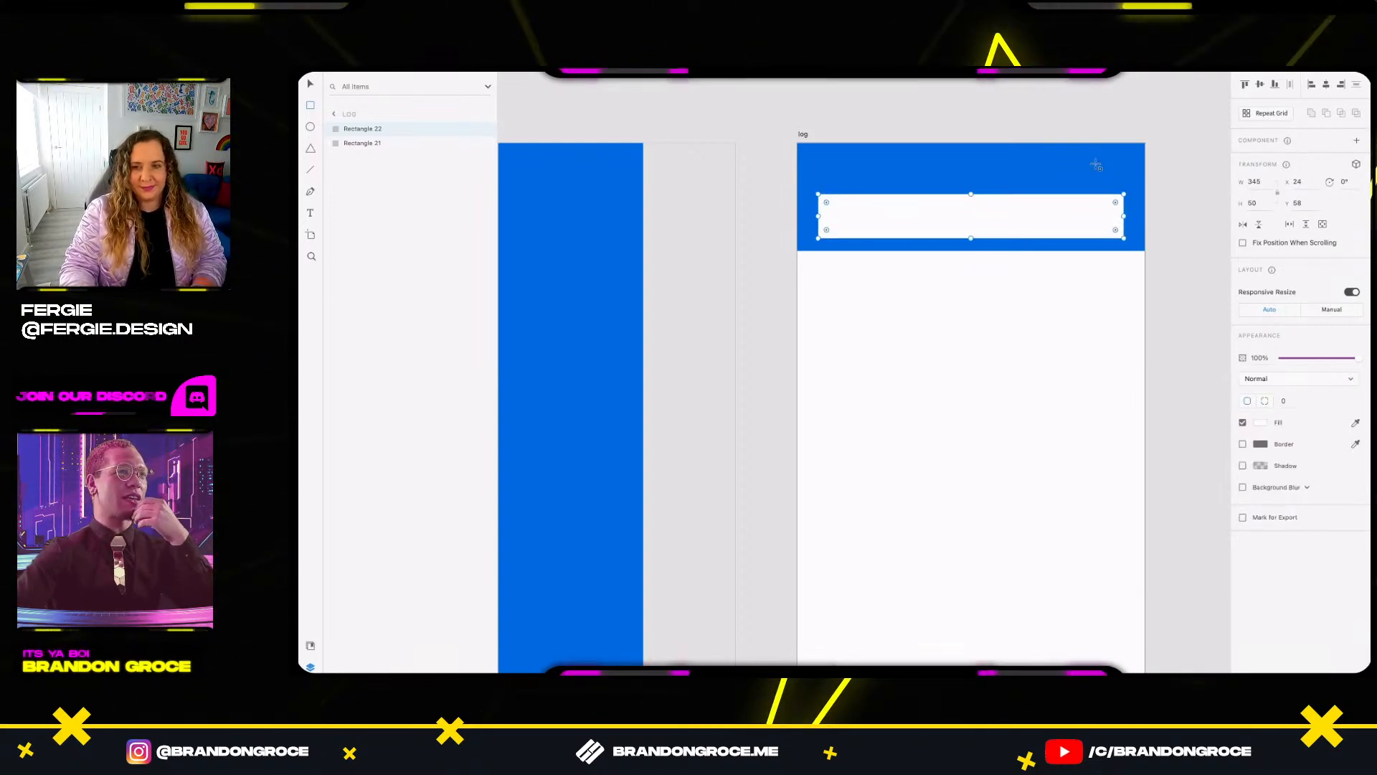
pyautogui.click(1096, 166)
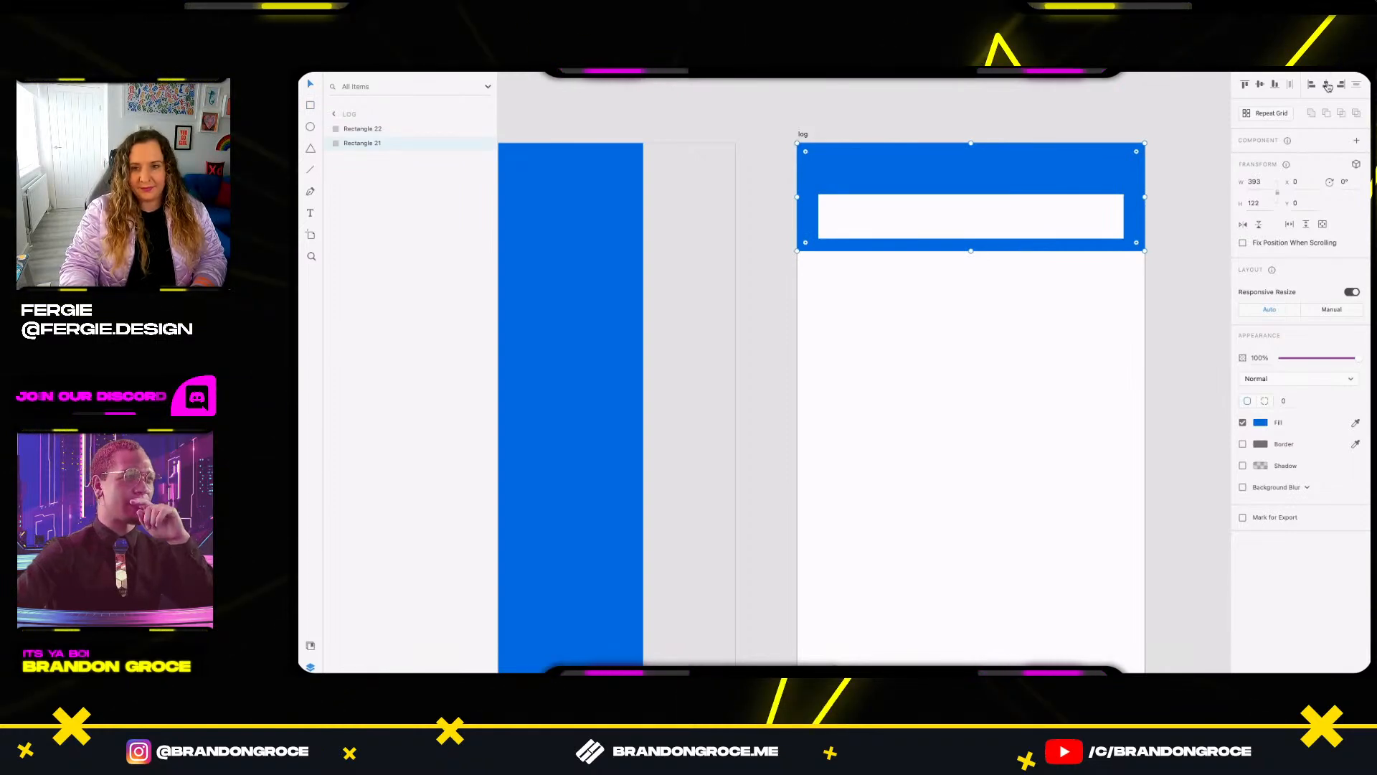
pyautogui.click(1175, 221)
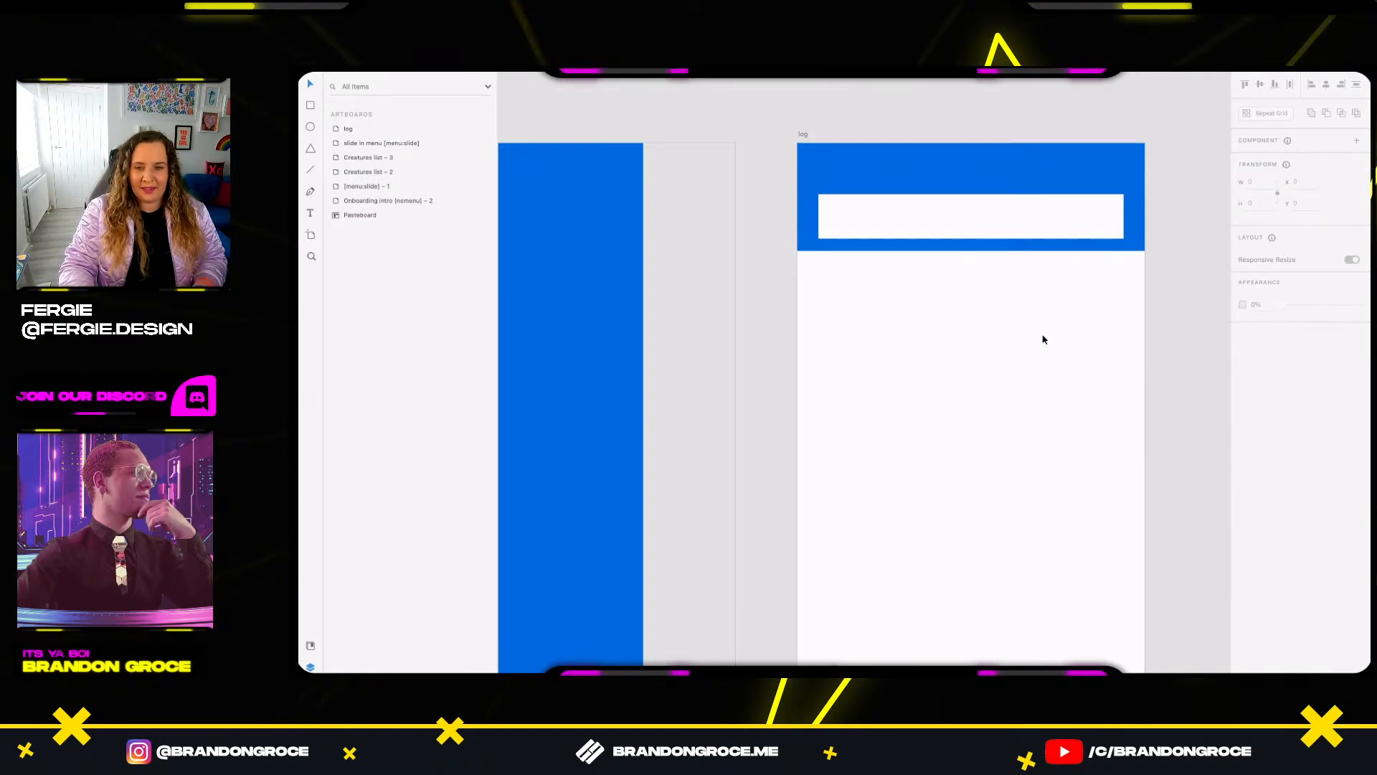
# Round the white rectangle's corners to a radius of about 16.
pyautogui.scroll(-2, 1044, 340)
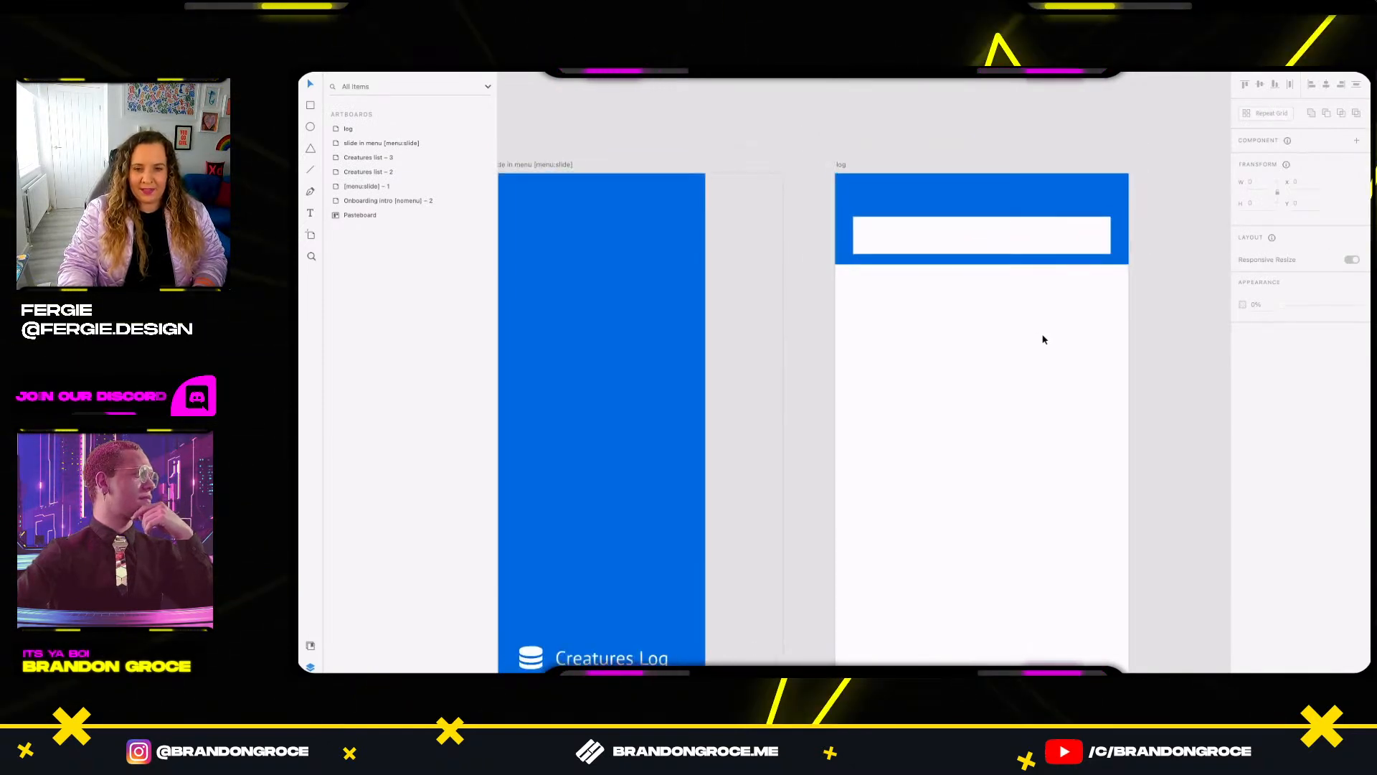
pyautogui.click(1066, 222)
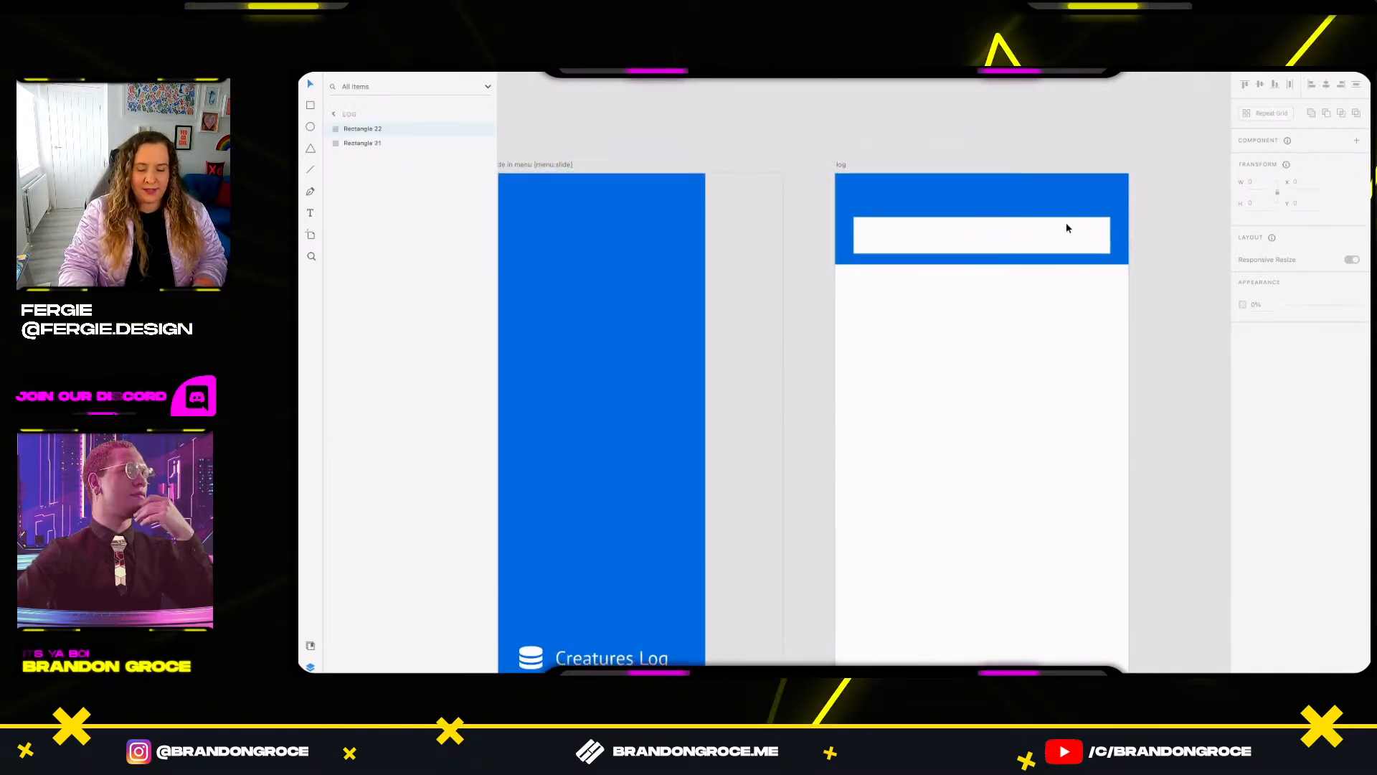
pyautogui.scroll(2, 1106, 227)
pyautogui.moveTo(1106, 227); pyautogui.dragTo(1098, 238)
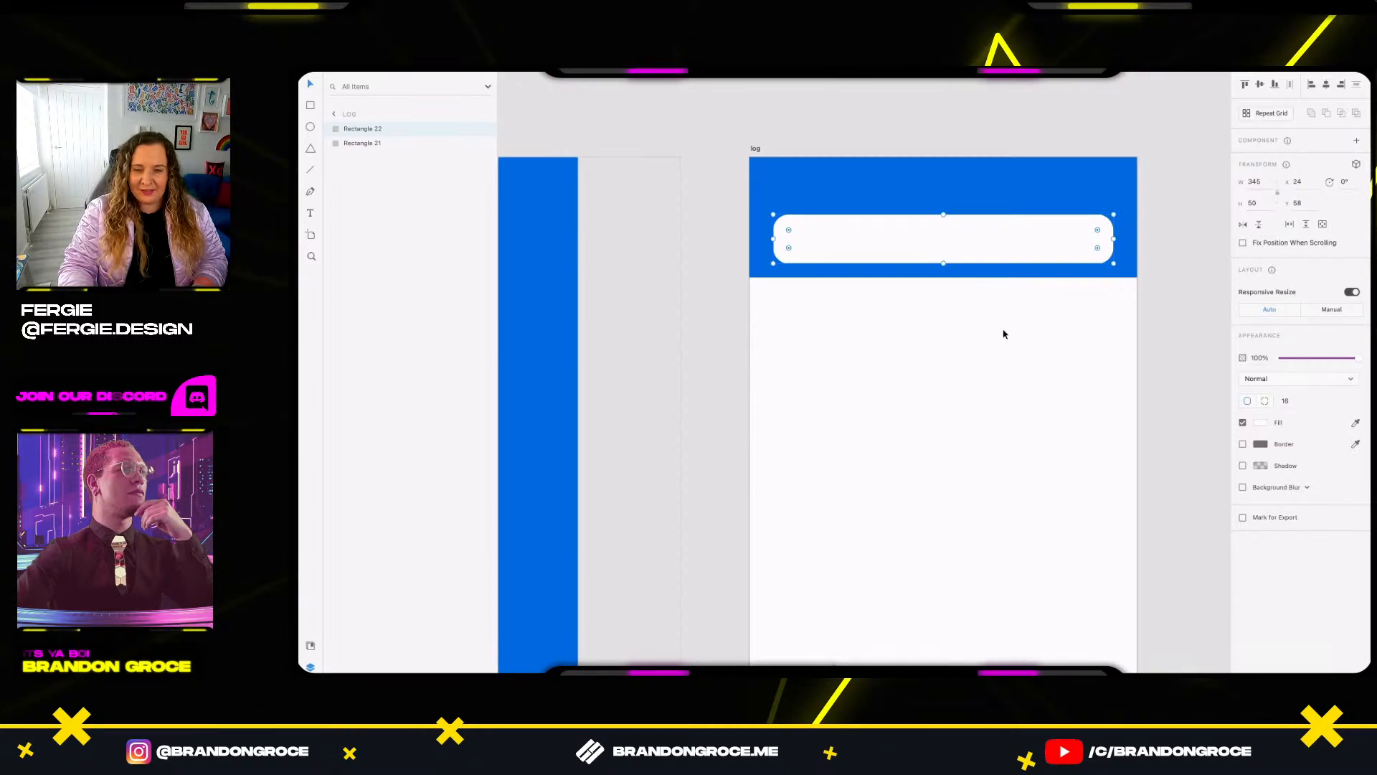
pyautogui.click(967, 323)
# Draw an empty text area about 284 wide just below the blue header on the log artboard.
pyautogui.press('t')
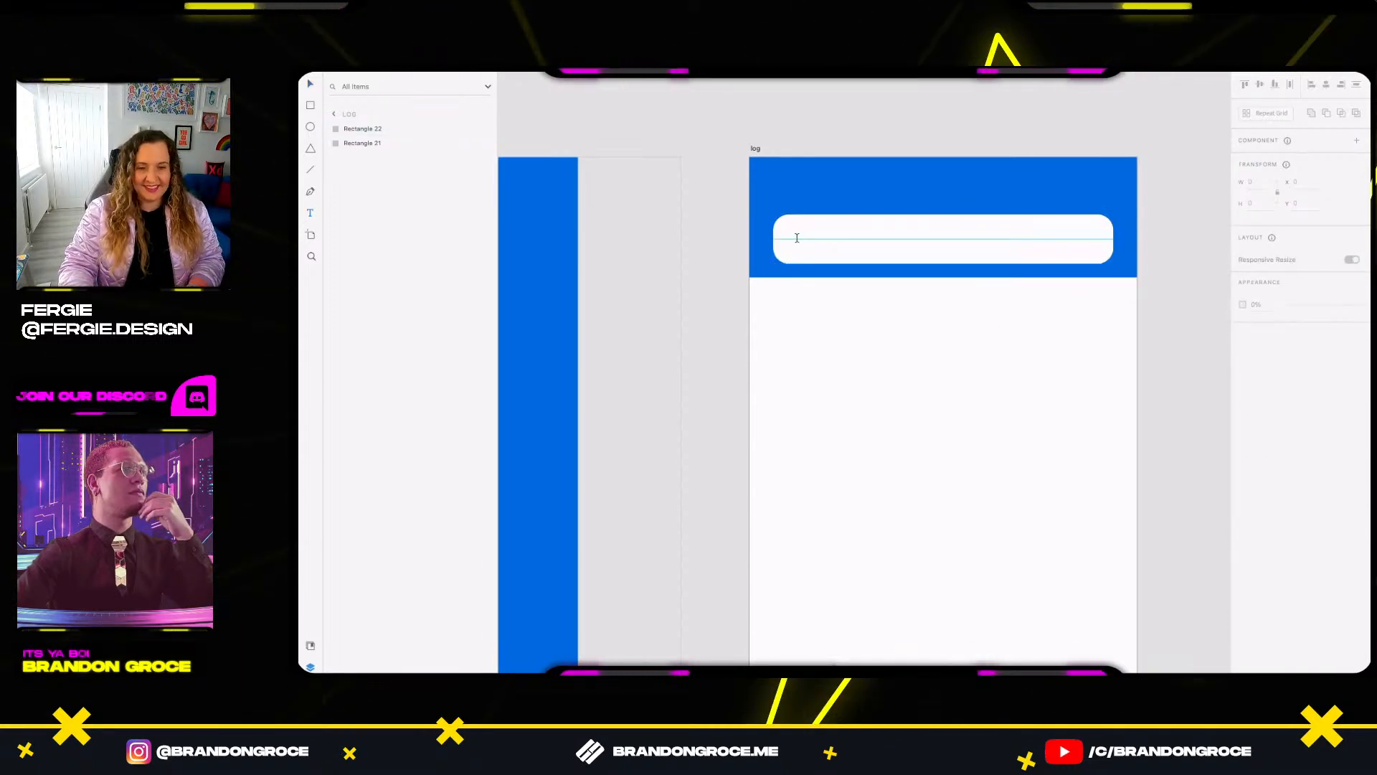
pyautogui.click(866, 240)
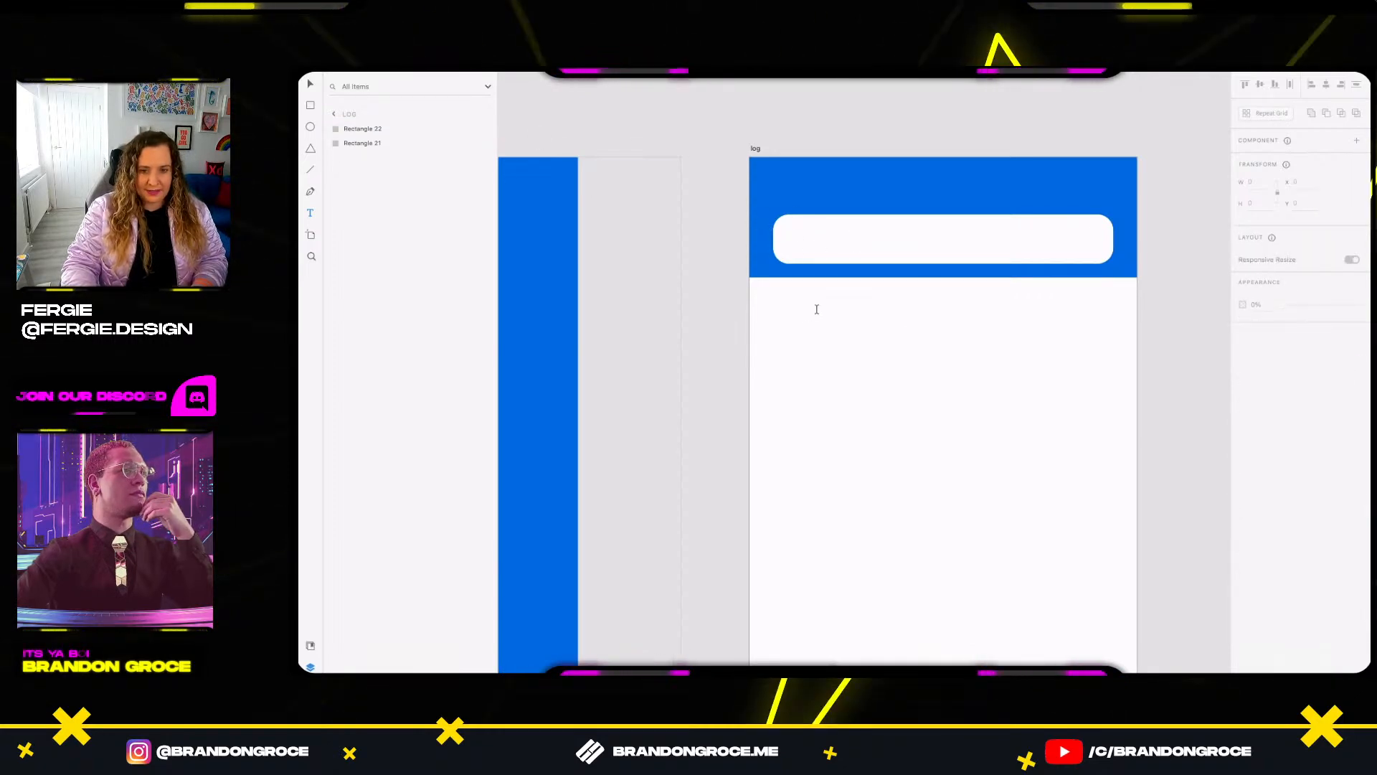
pyautogui.moveTo(817, 310); pyautogui.dragTo(1096, 366)
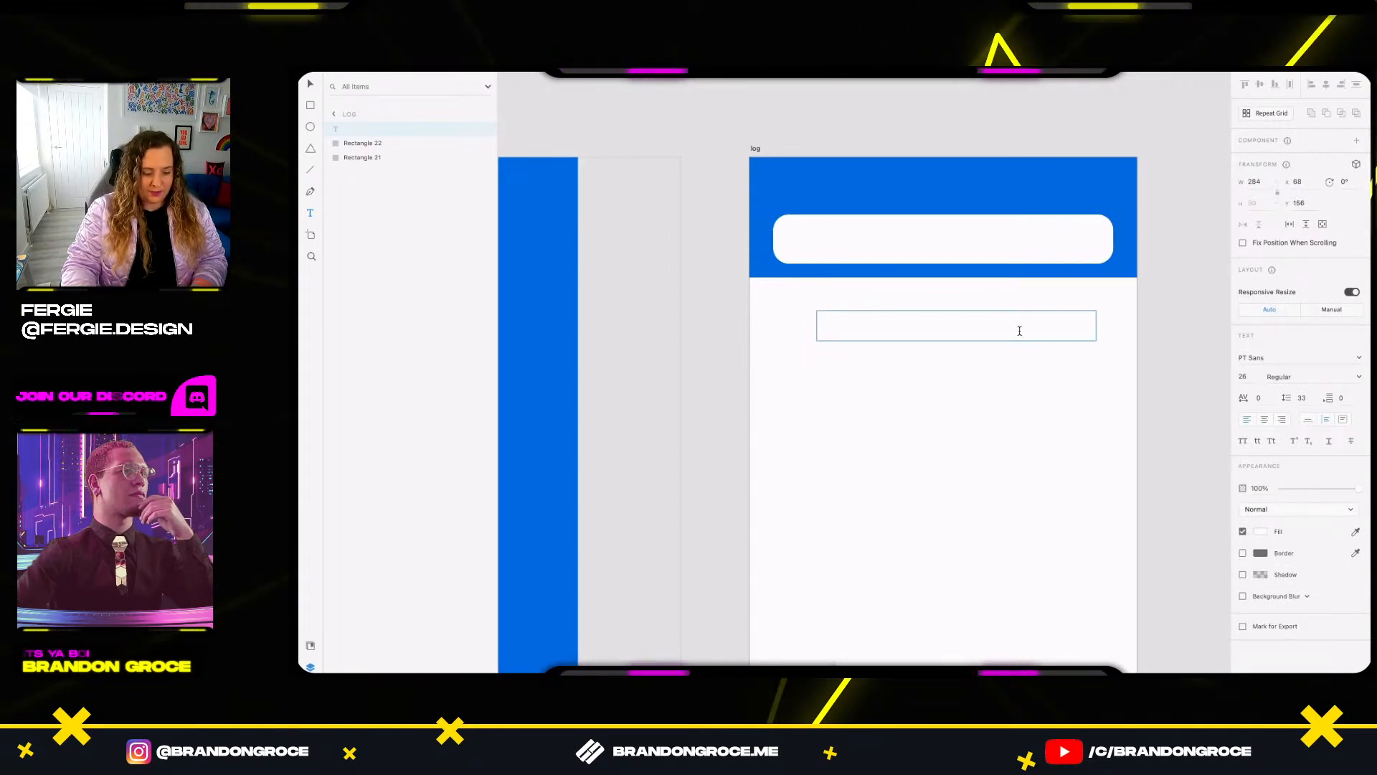
pyautogui.press('Escape')
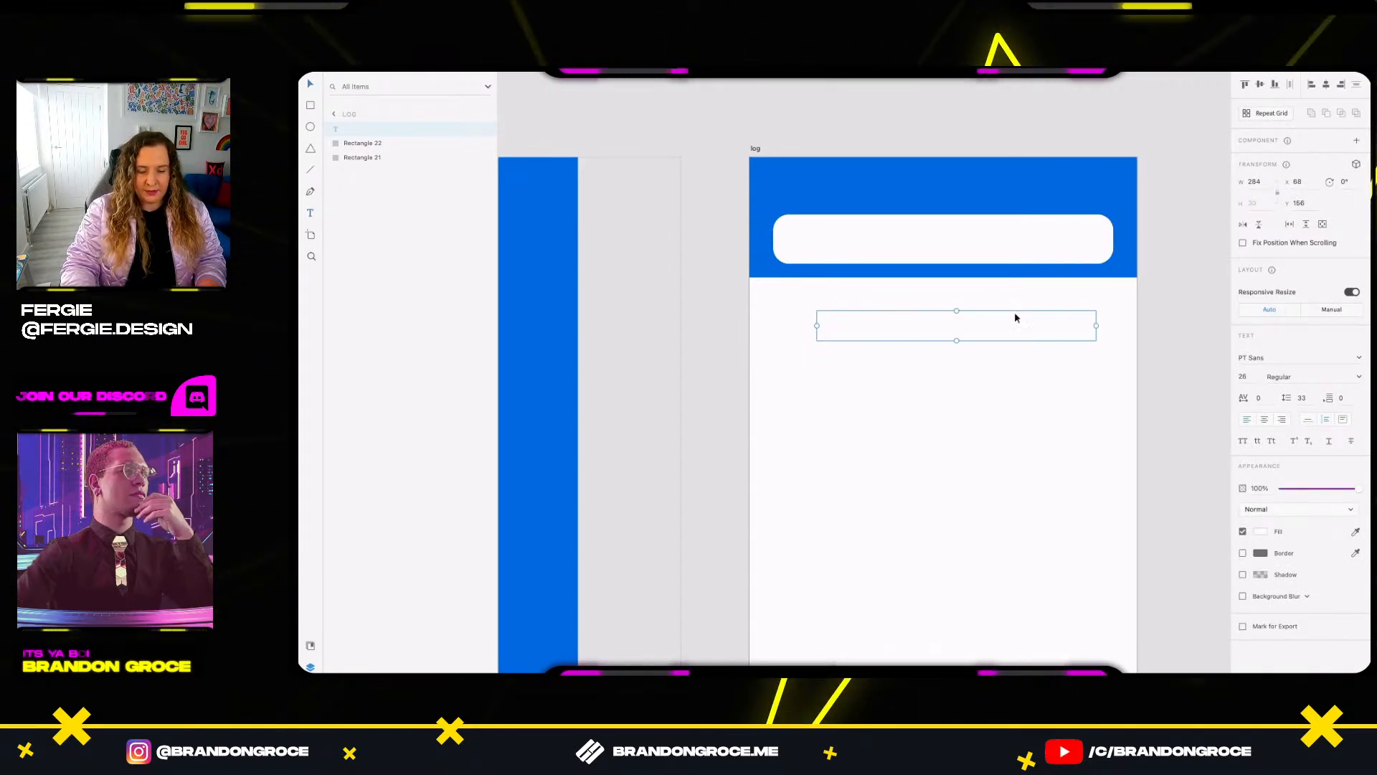
# Move the empty text area into the white rounded bar and align both along their vertical middles.
pyautogui.moveTo(1014, 311); pyautogui.dragTo(993, 243)
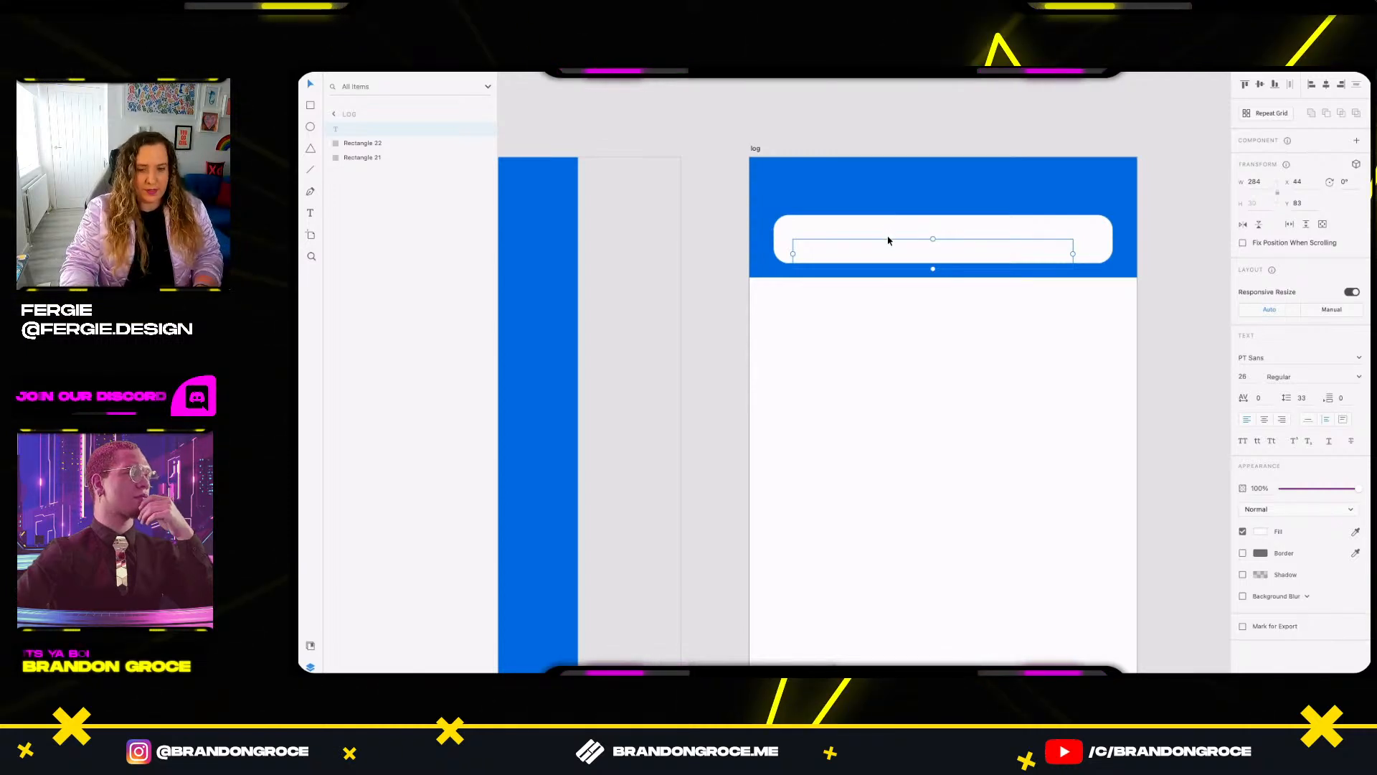
pyautogui.moveTo(888, 237); pyautogui.dragTo(888, 234)
pyautogui.moveTo(905, 311); pyautogui.dragTo(885, 234)
pyautogui.keyDown('shift'); pyautogui.click(882, 184); pyautogui.keyUp('shift')
pyautogui.click(1260, 85)
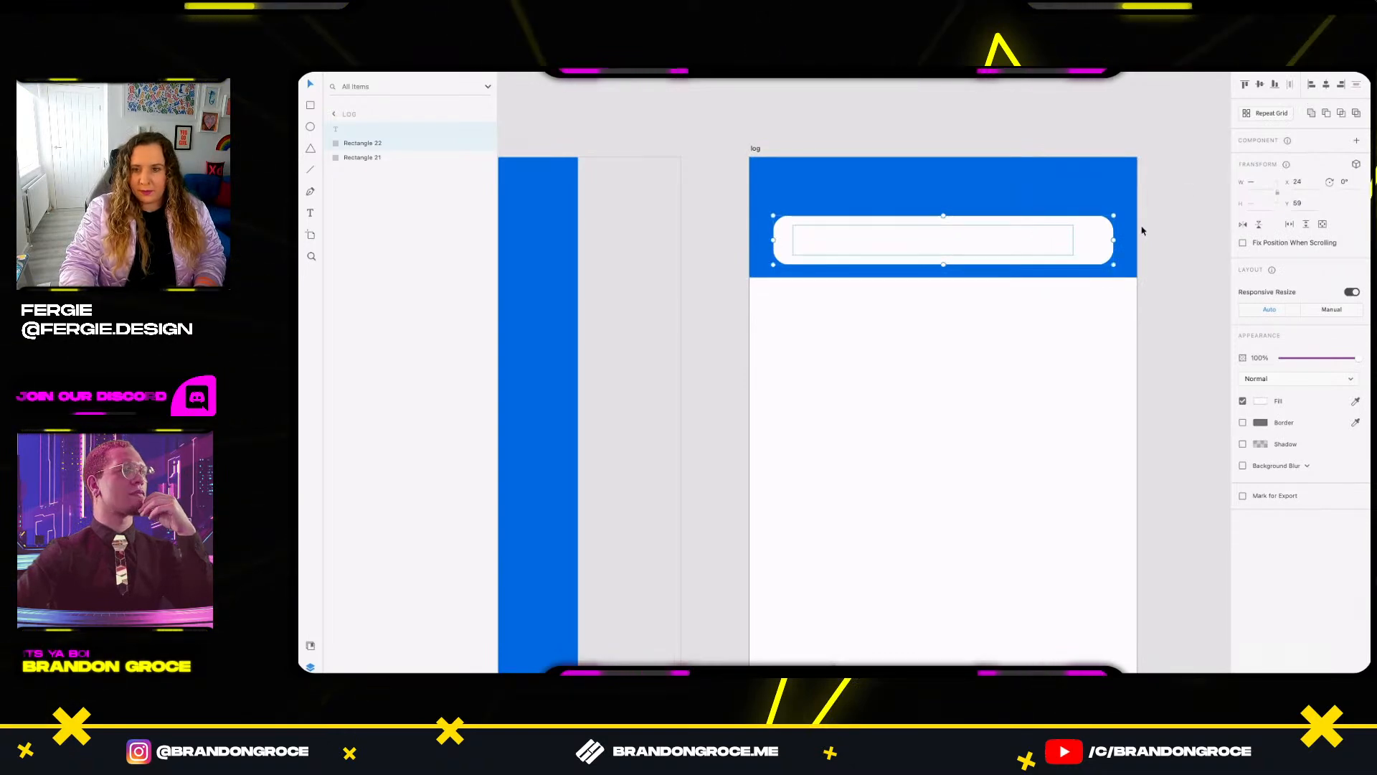
# Insert the ios-search icon from Icons 4 Design and place it inside the white rounded bar, just after the text area.
pyautogui.press('super+shift+p')
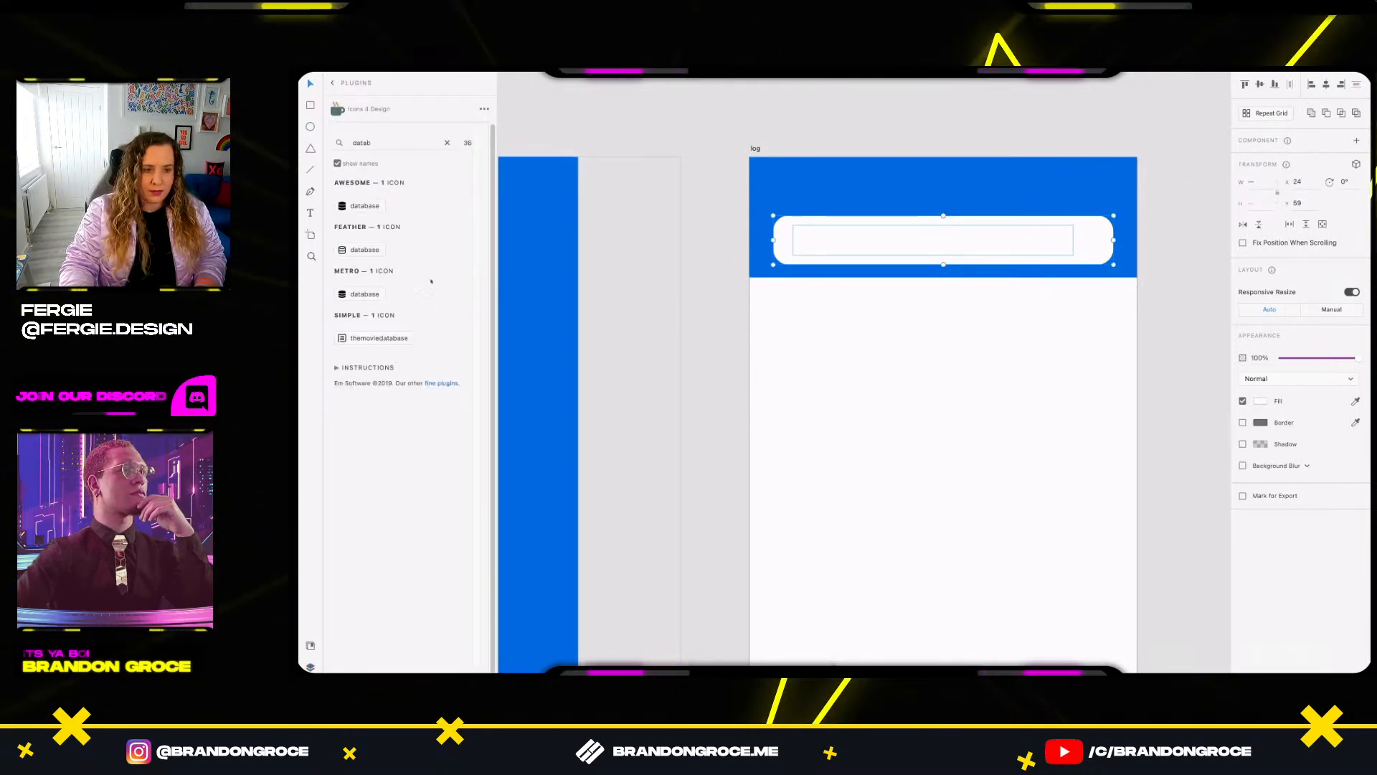
pyautogui.doubleClick(391, 144)
pyautogui.write('search')
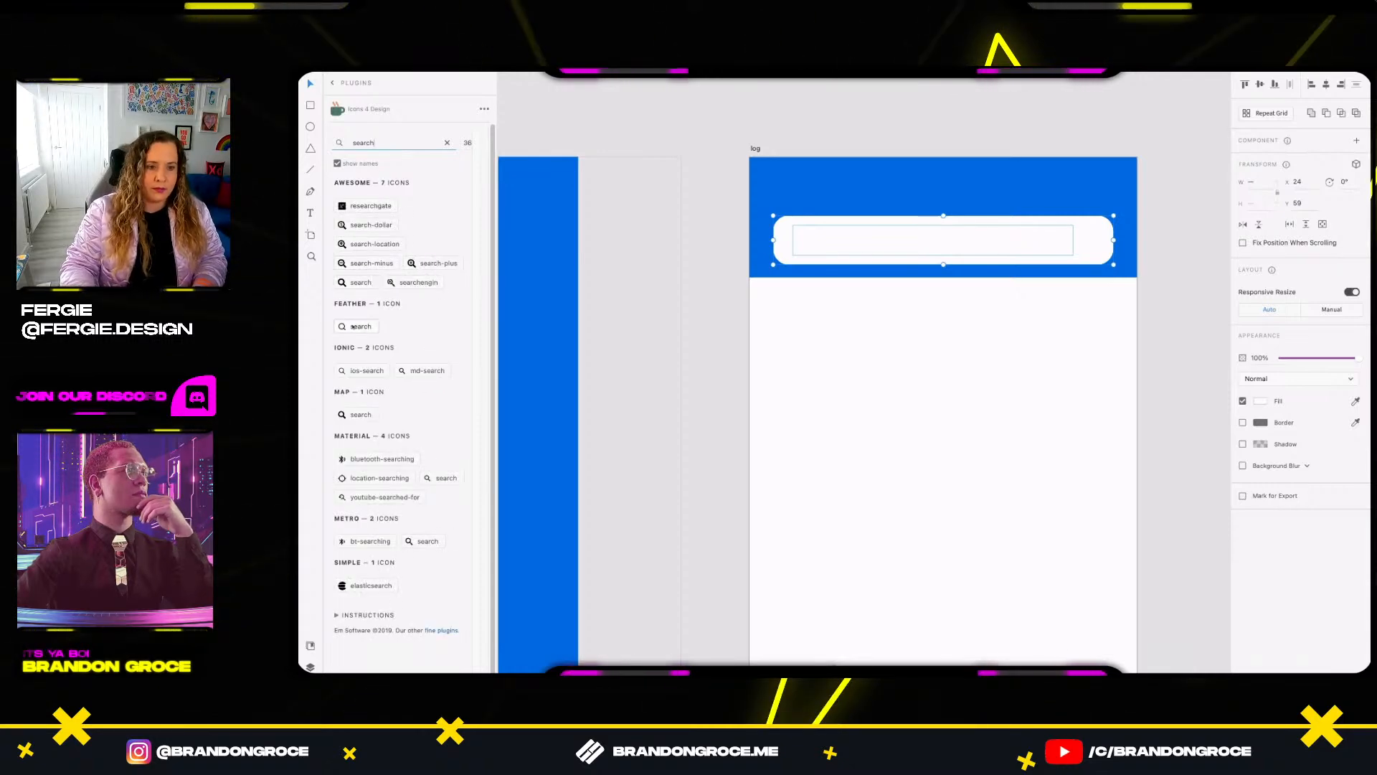
pyautogui.click(351, 370)
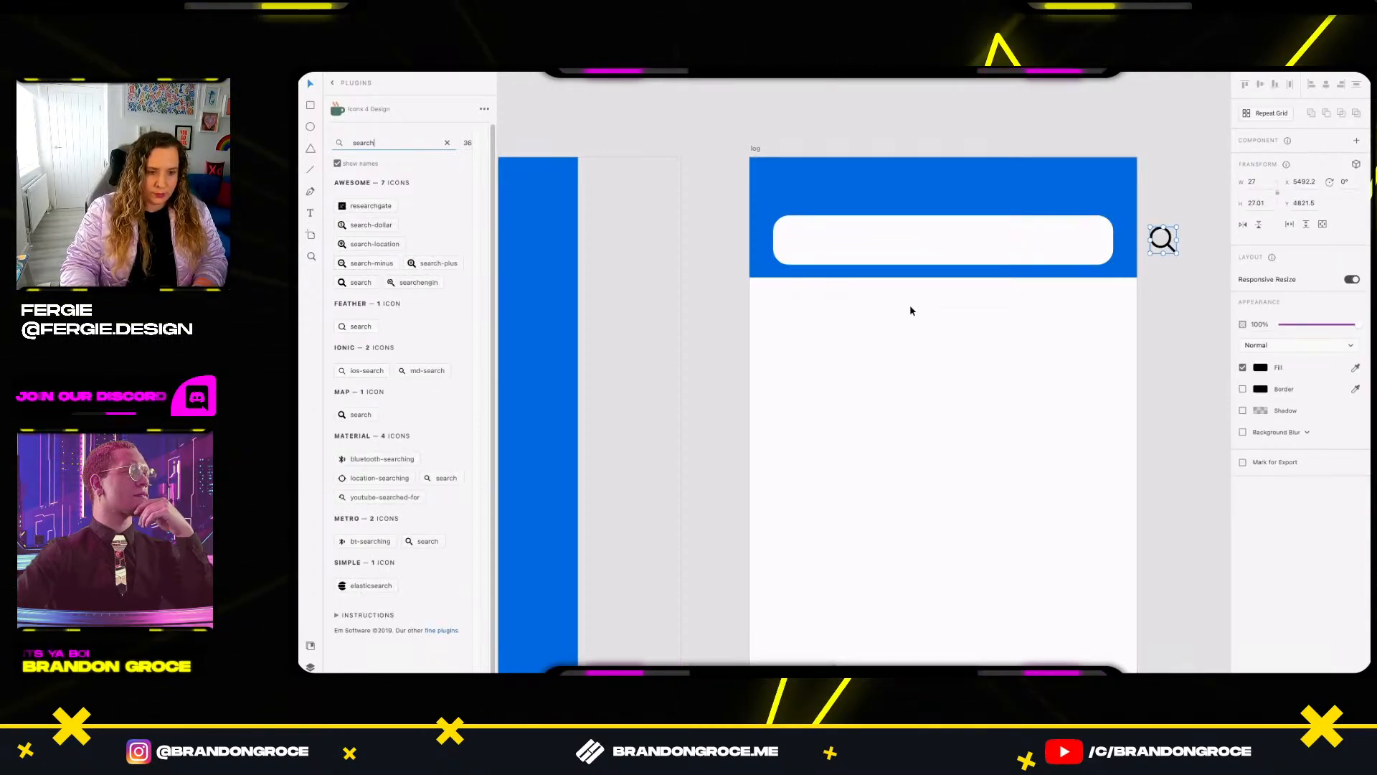
pyautogui.click(1179, 246)
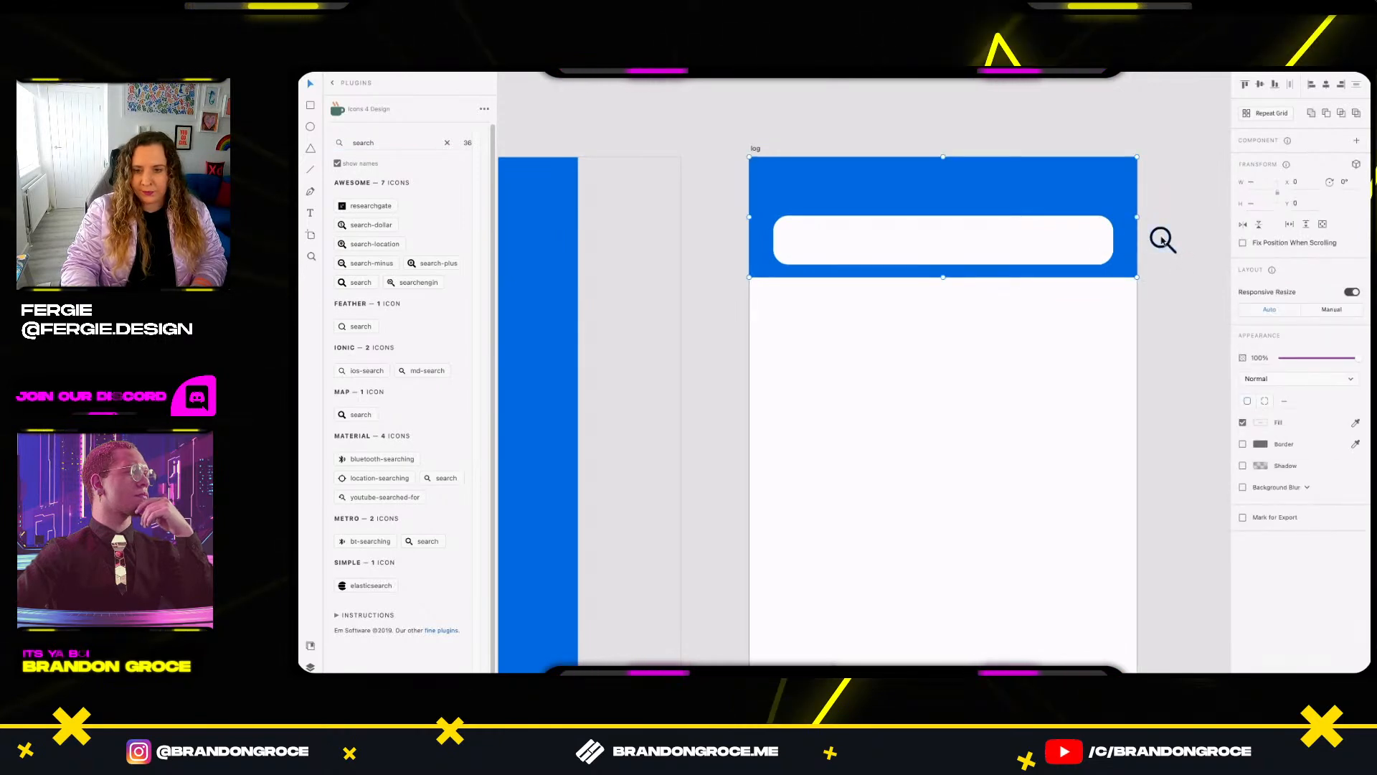
pyautogui.moveTo(1168, 247); pyautogui.dragTo(1099, 248)
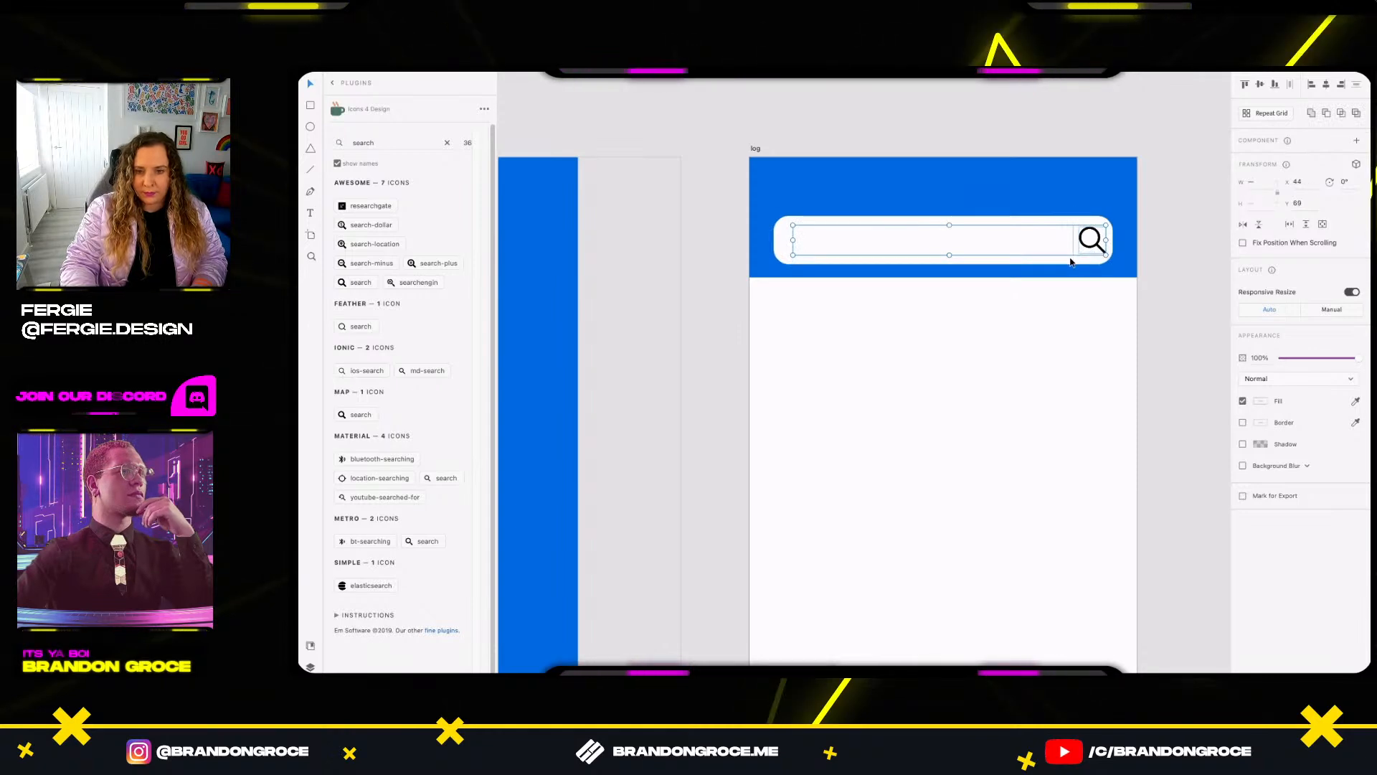
# Group the search icon with the empty text area and centre the group horizontally on the white rounded bar.
pyautogui.keyDown('shift'); pyautogui.click(1074, 263); pyautogui.keyUp('shift')
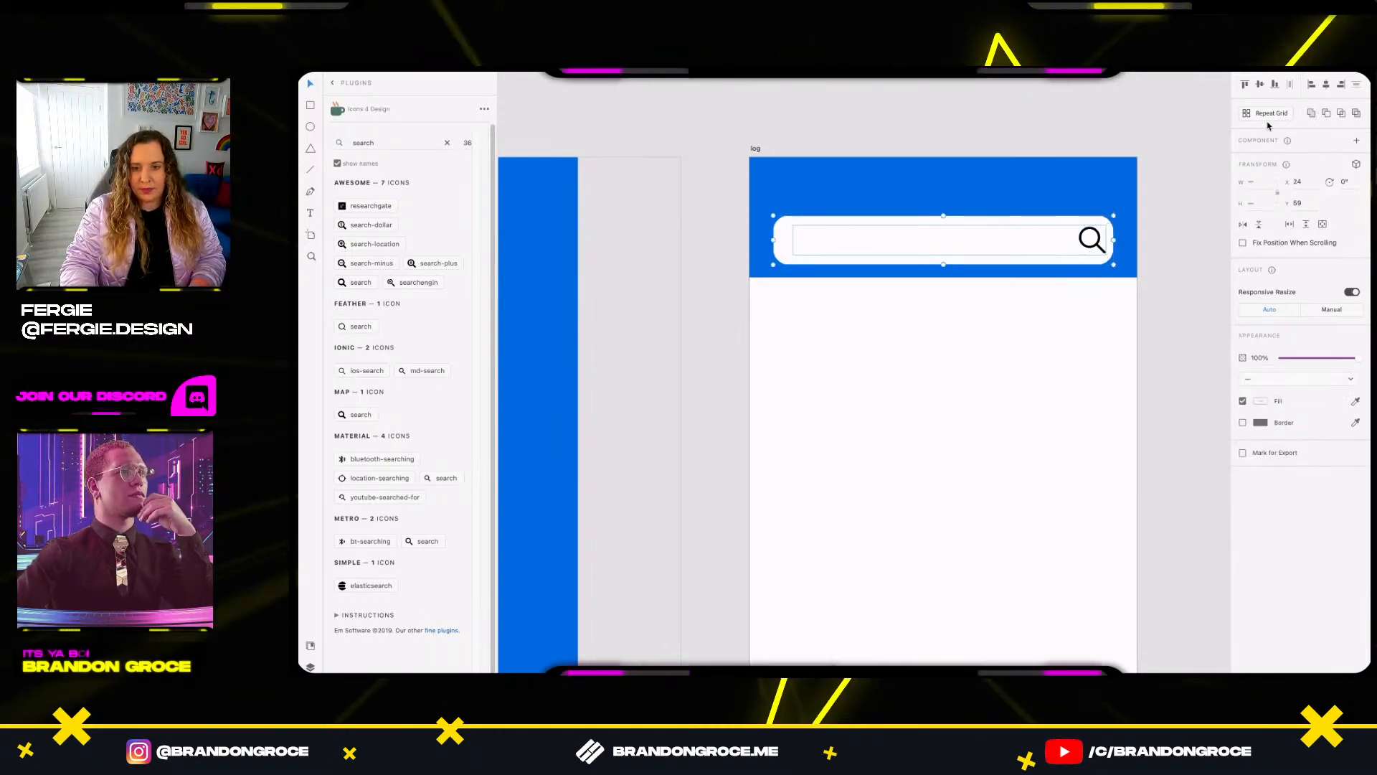
pyautogui.click(1325, 84)
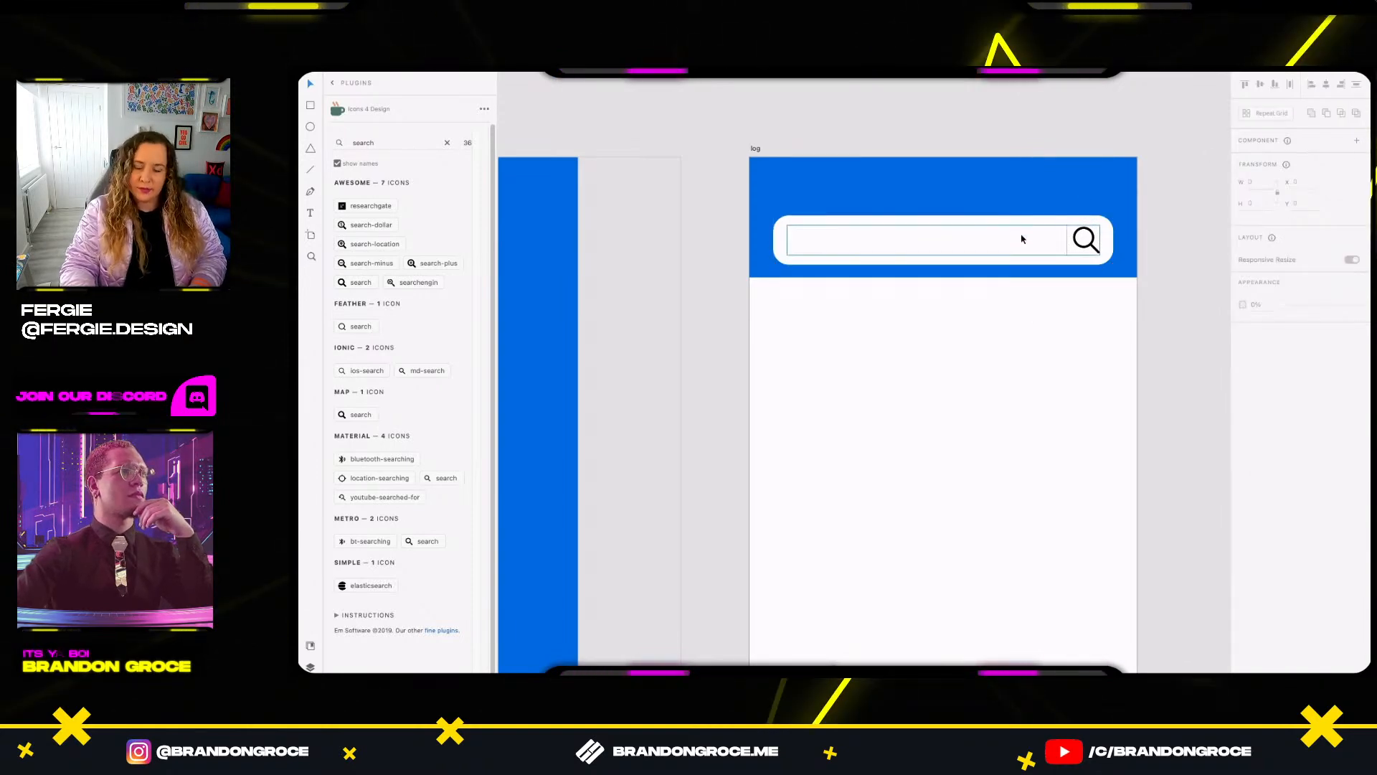
pyautogui.click(1091, 277)
pyautogui.click(1089, 273)
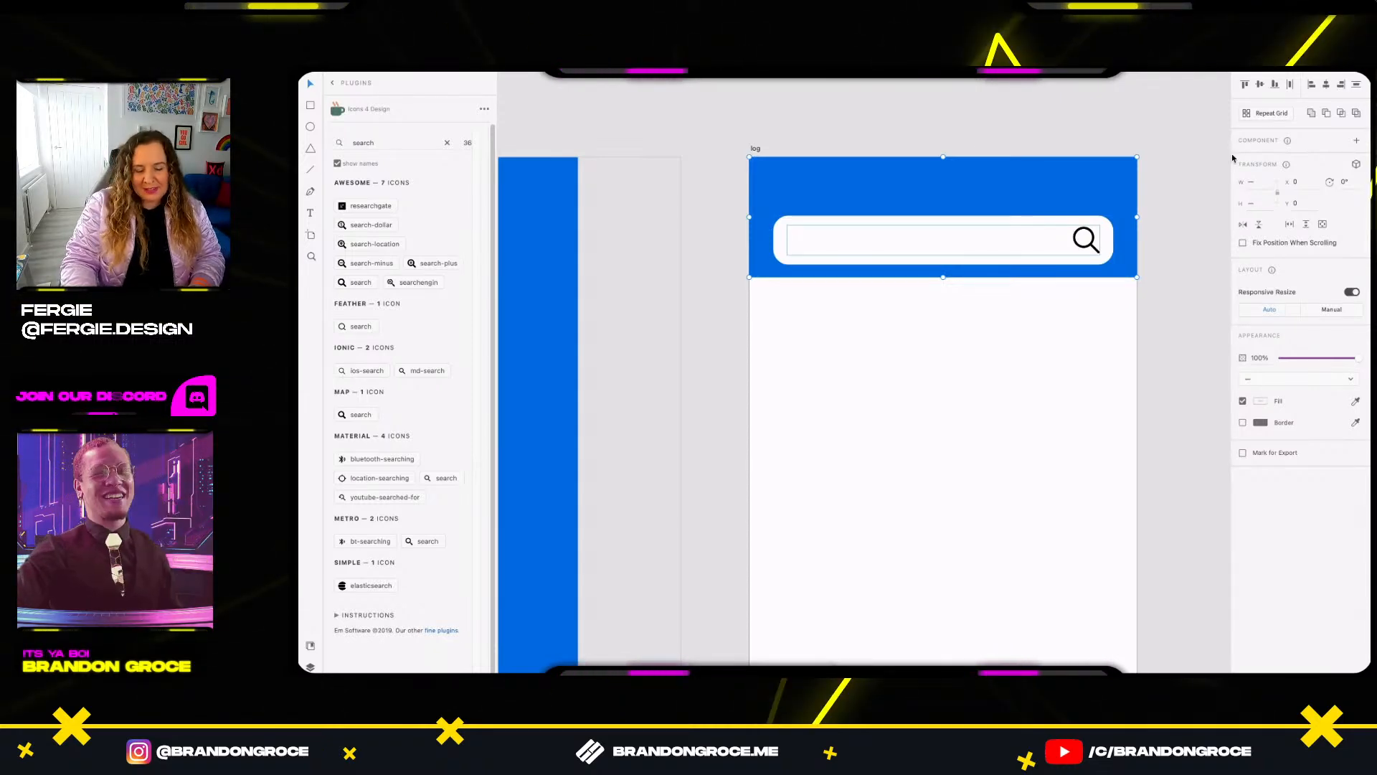
pyautogui.doubleClick(944, 244)
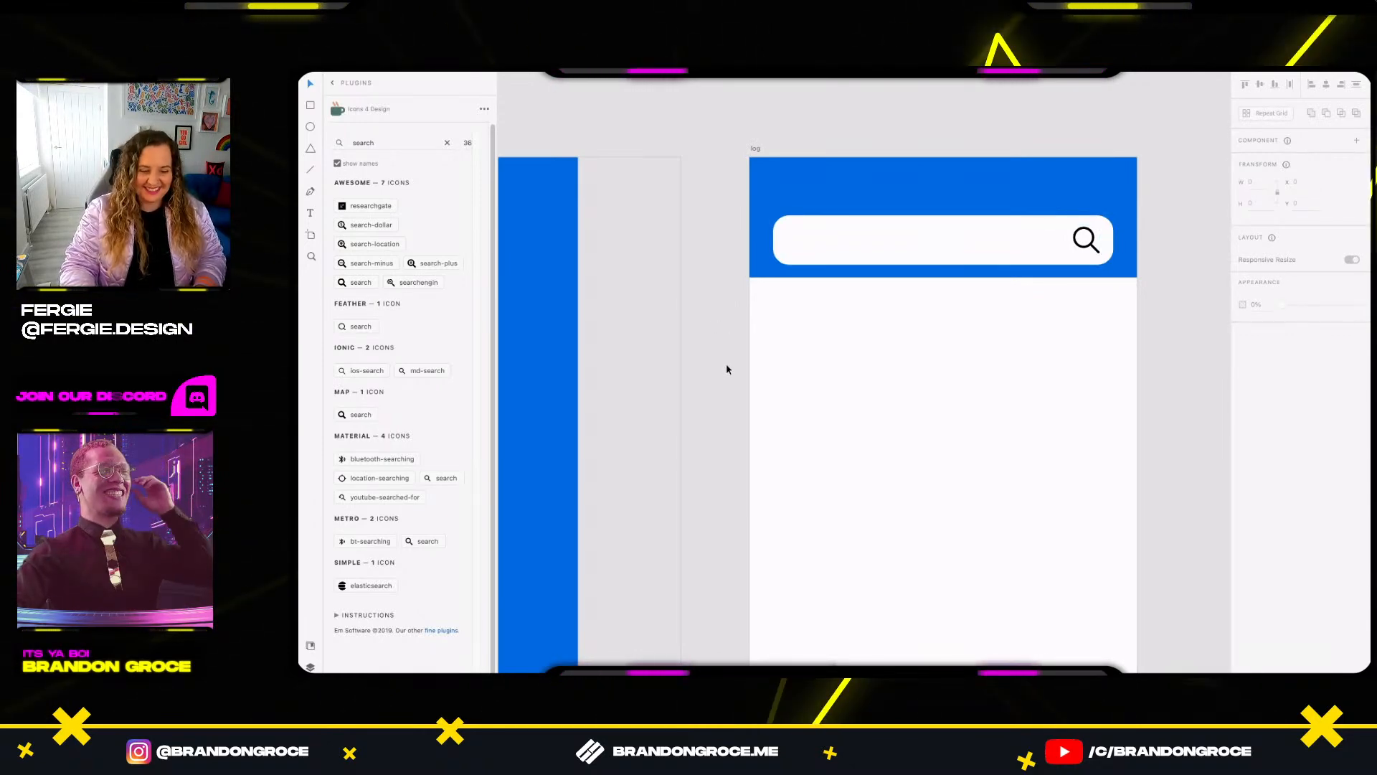
# Switch to Chrome and copy the tag [component:input-text][action:filter] from the Action: Search & Filter documentation page.
pyautogui.press('super+Tab')
pyautogui.click(832, 367)
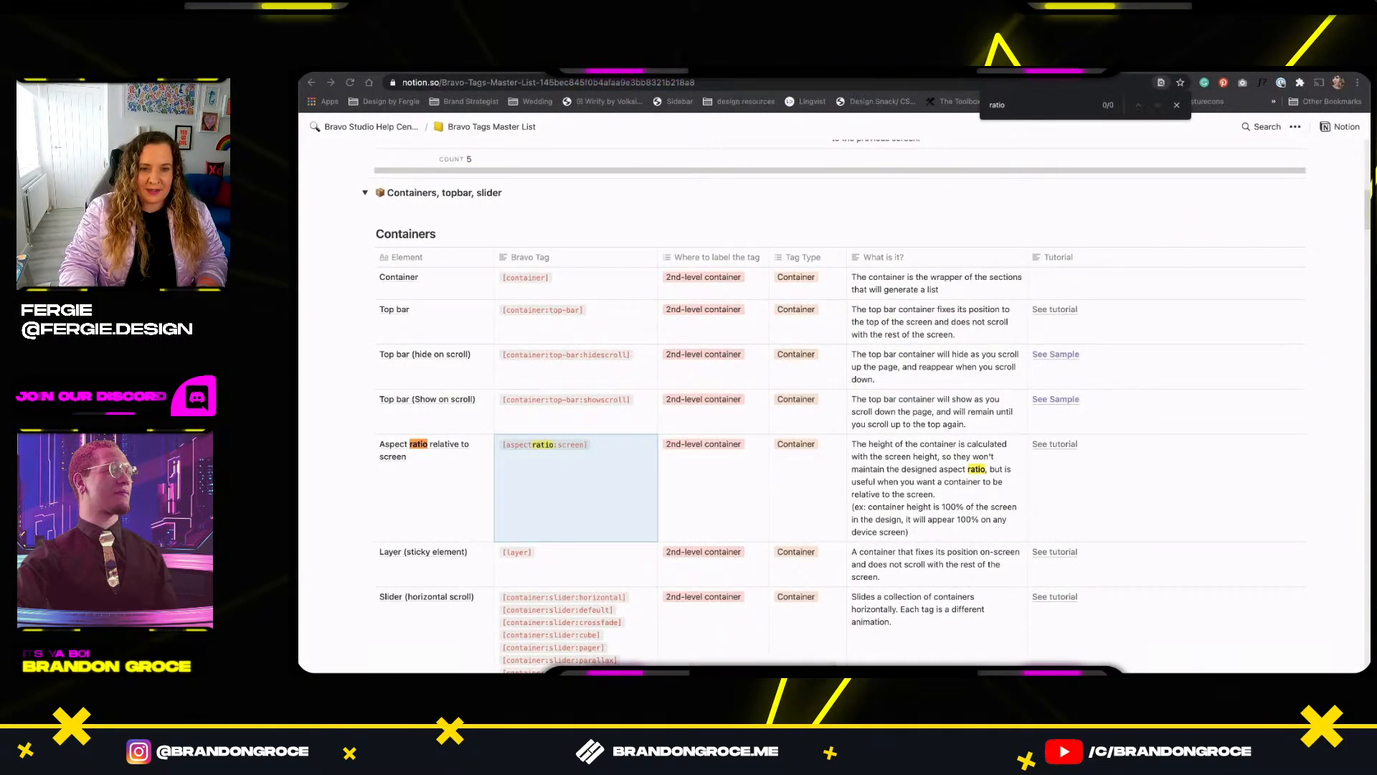
pyautogui.click(775, 66)
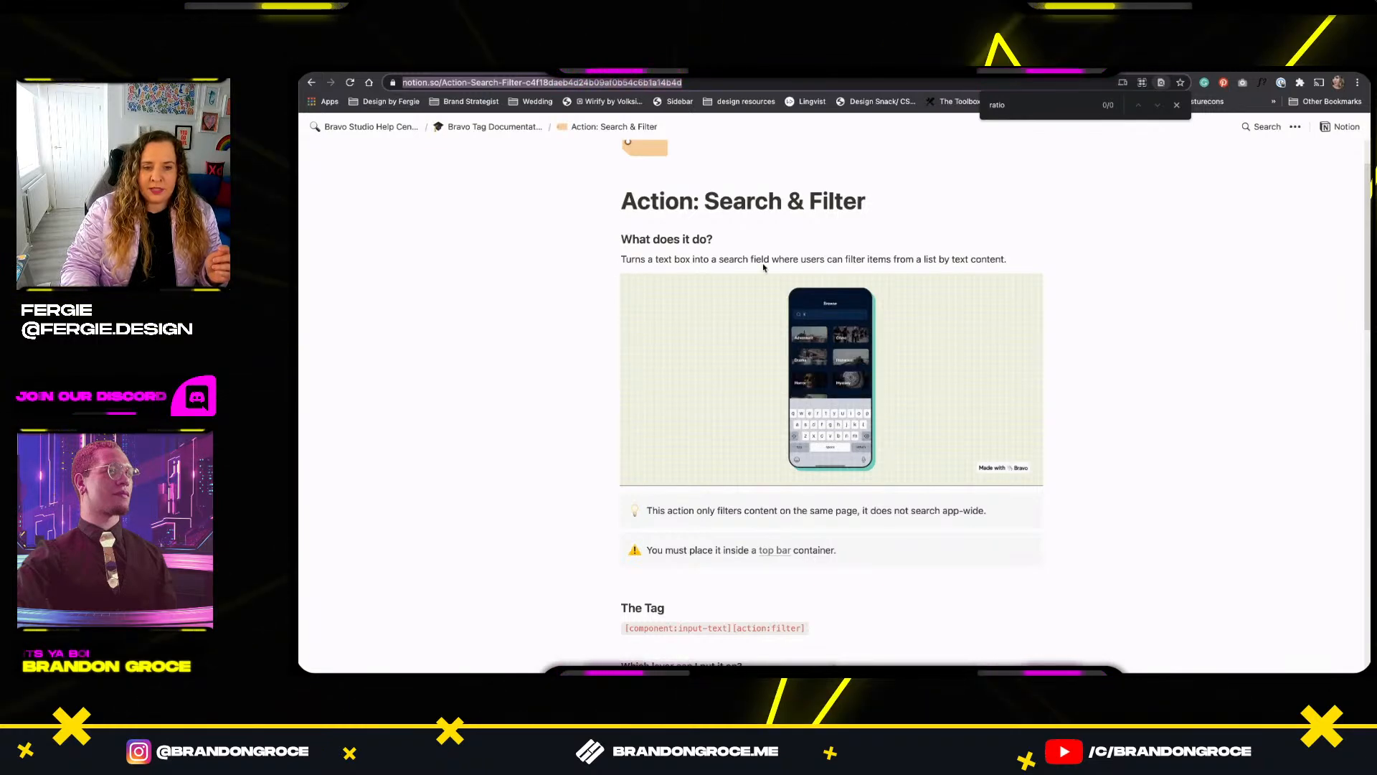
pyautogui.scroll(-1, 768, 262)
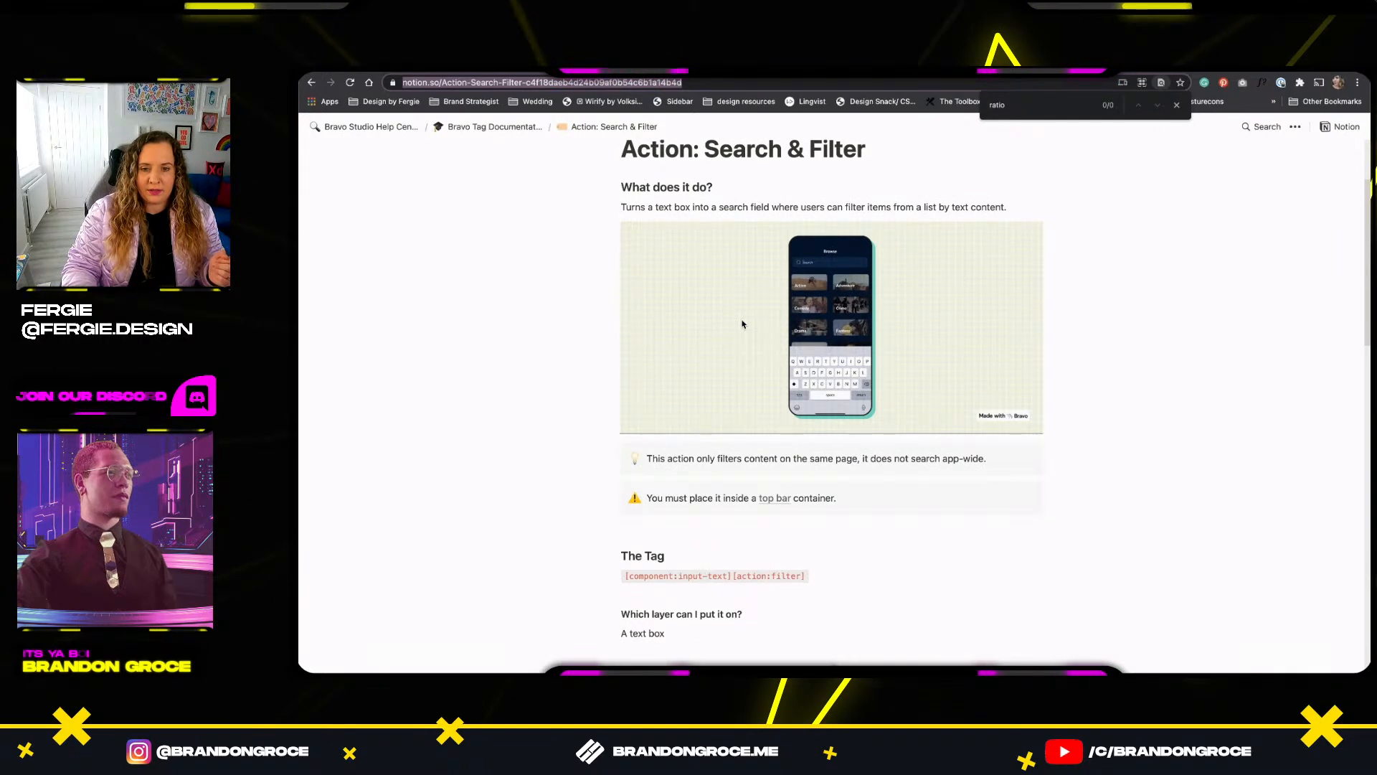
pyautogui.scroll(-1, 743, 323)
pyautogui.scroll(-1, 652, 495)
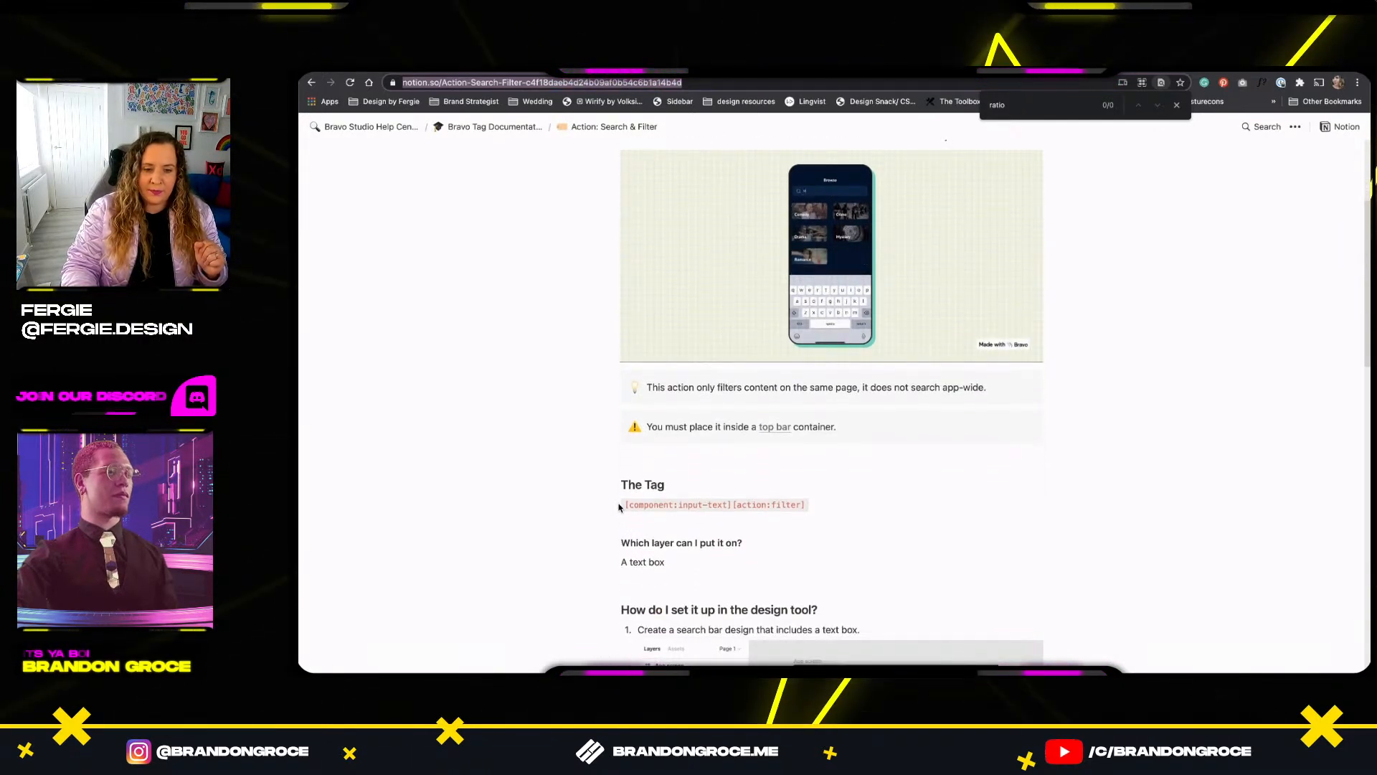
pyautogui.moveTo(627, 505); pyautogui.dragTo(688, 518)
pyautogui.hotkey('ctrl', 'c')
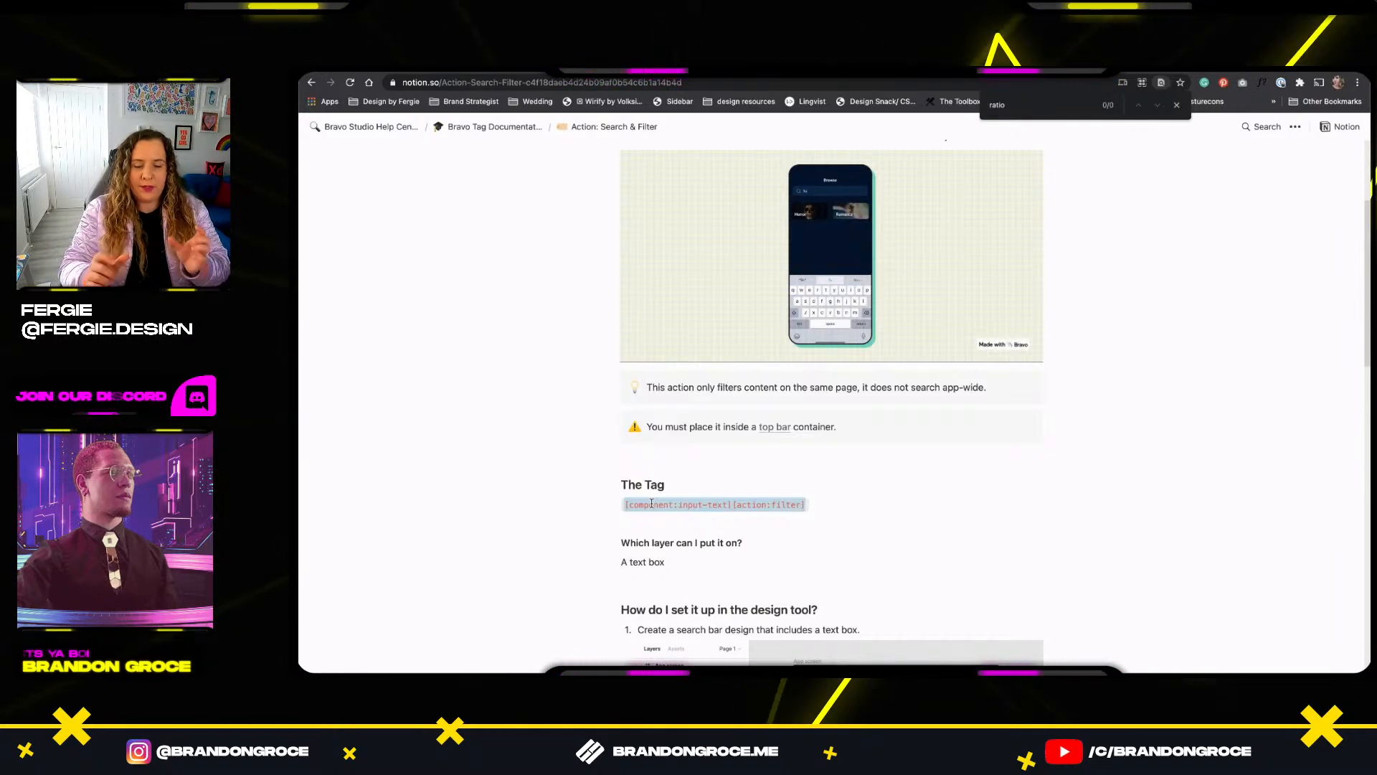
pyautogui.scroll(-1, 652, 504)
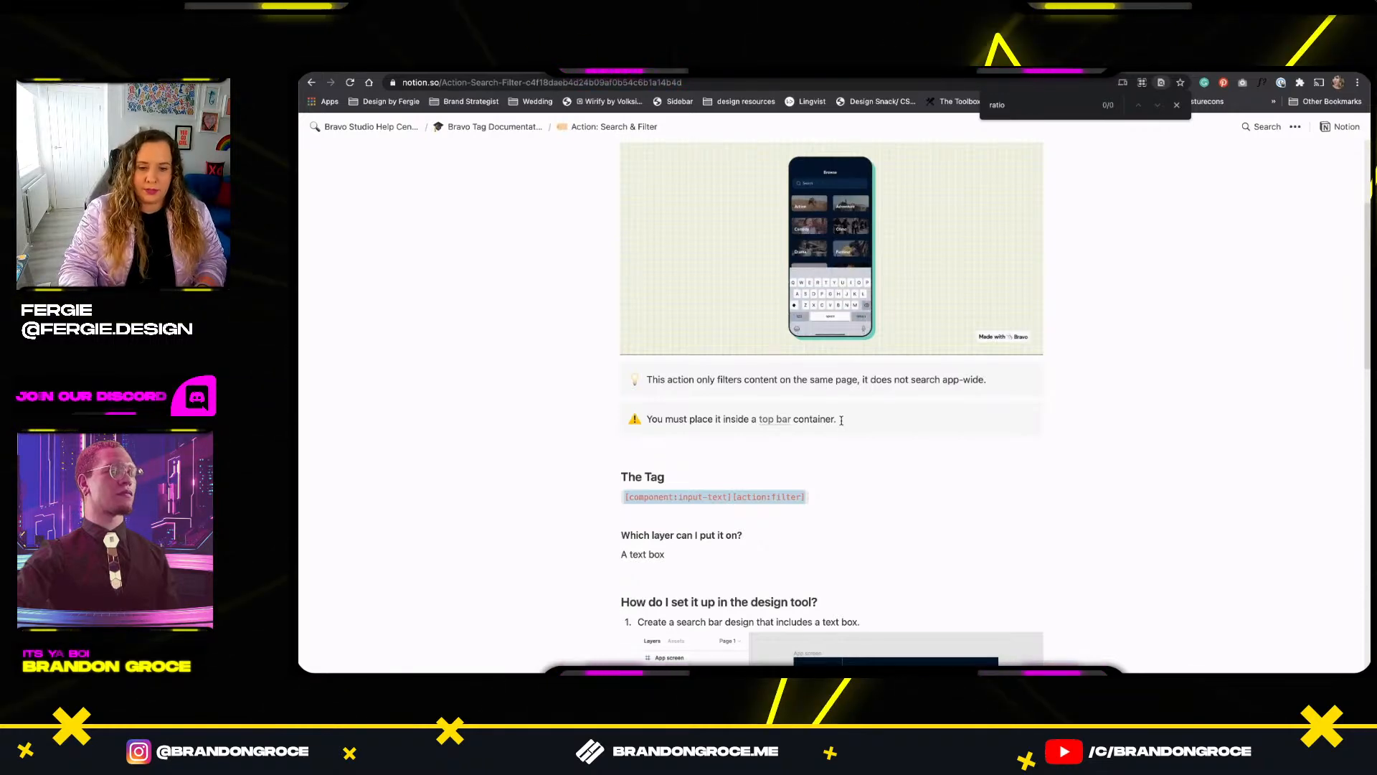
# Switch back to Adobe XD and rename the empty text layer as [component:input-text][action:filter].
pyautogui.press('super+Tab')
pyautogui.press('super+Tab')
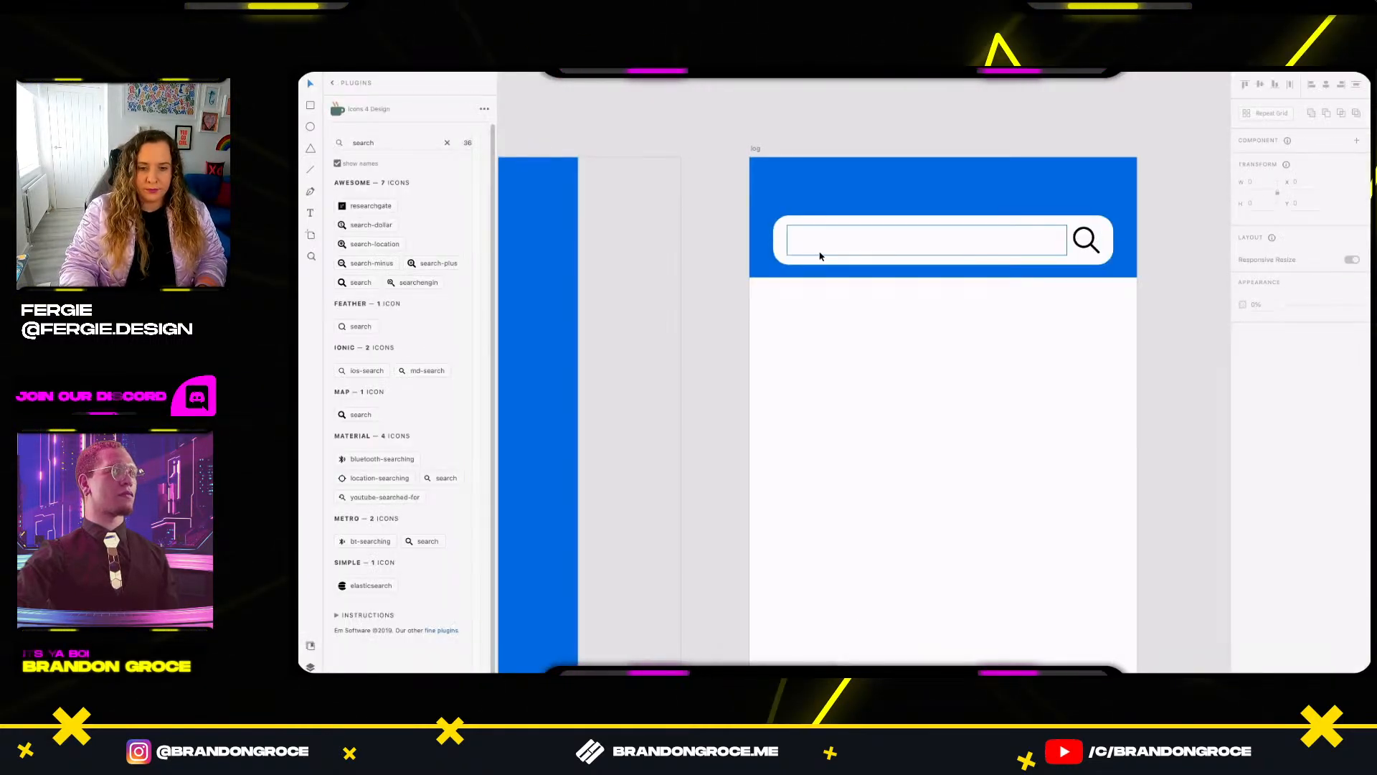
pyautogui.click(820, 256)
pyautogui.press('super+y')
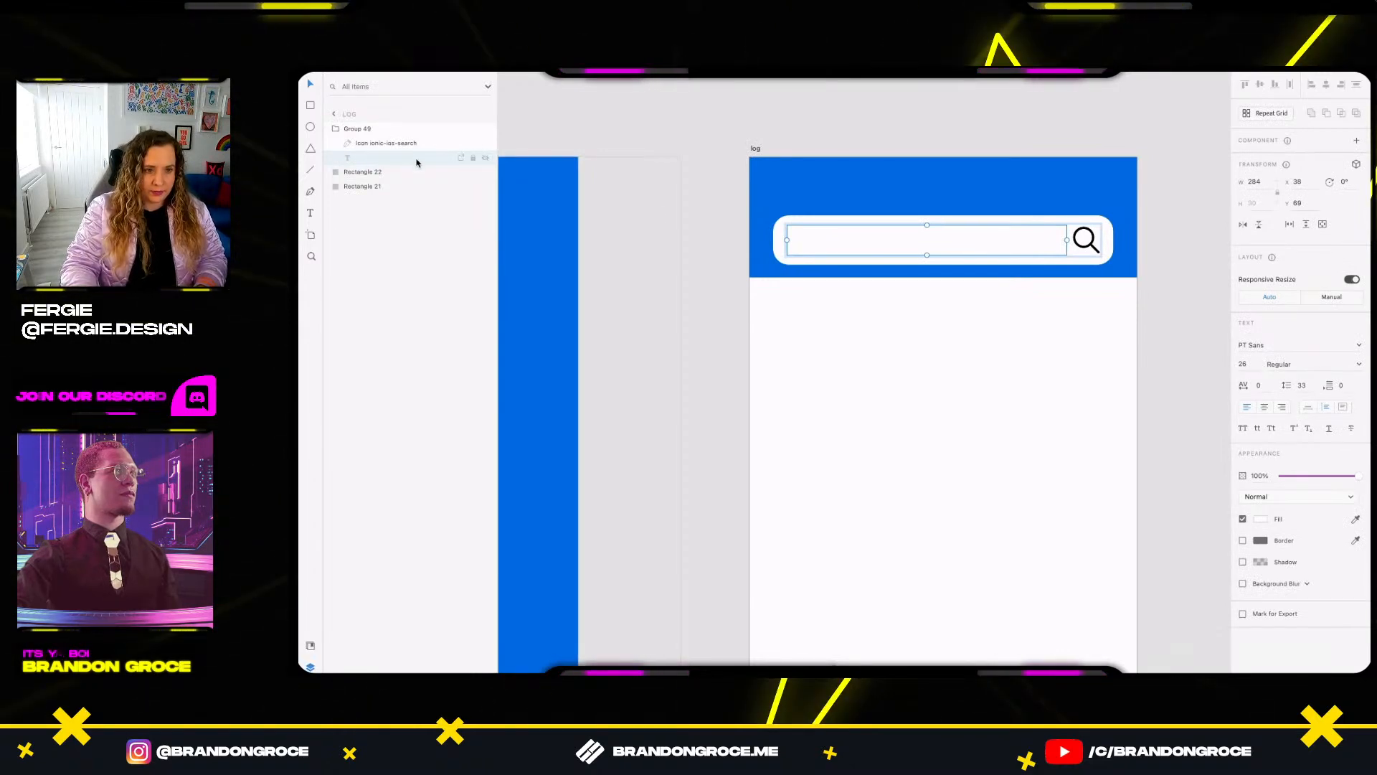
pyautogui.doubleClick(838, 241)
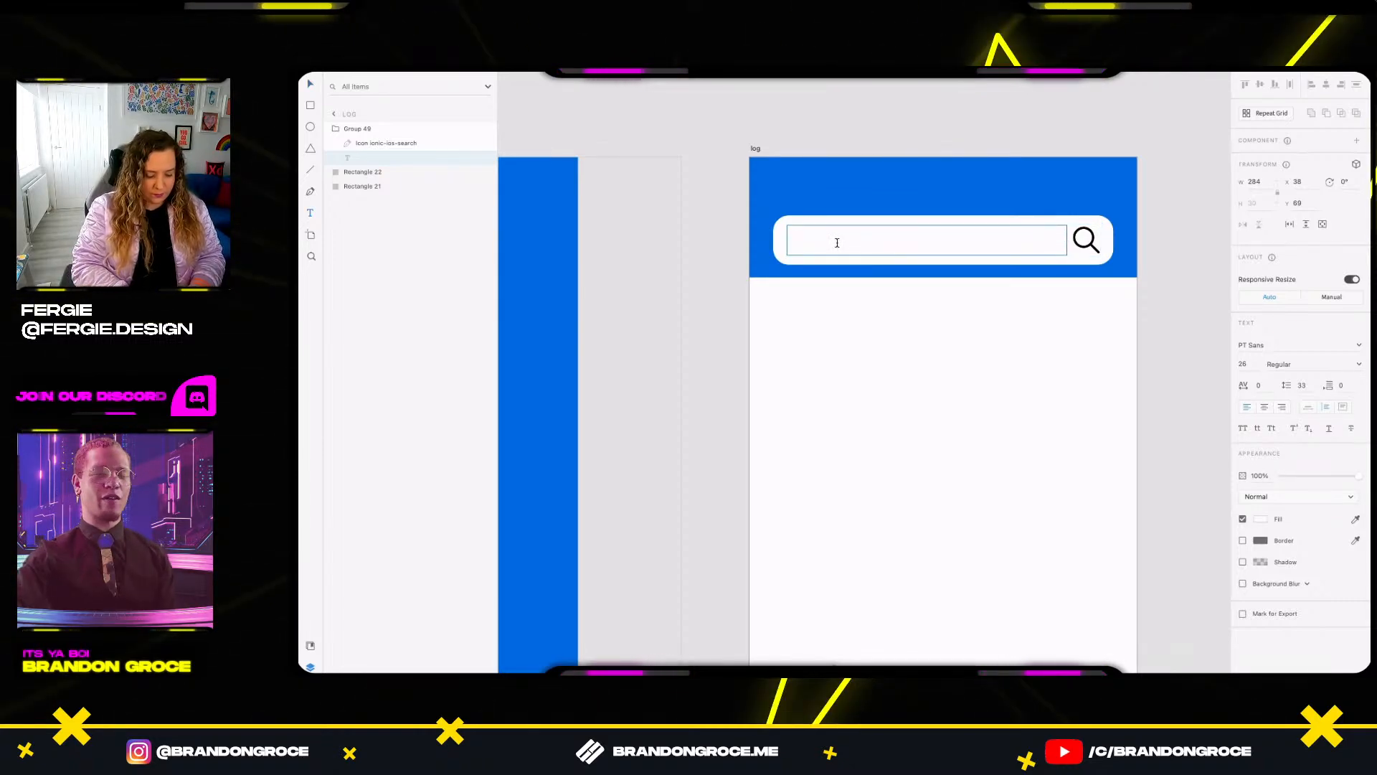
pyautogui.press('Escape')
pyautogui.doubleClick(378, 158)
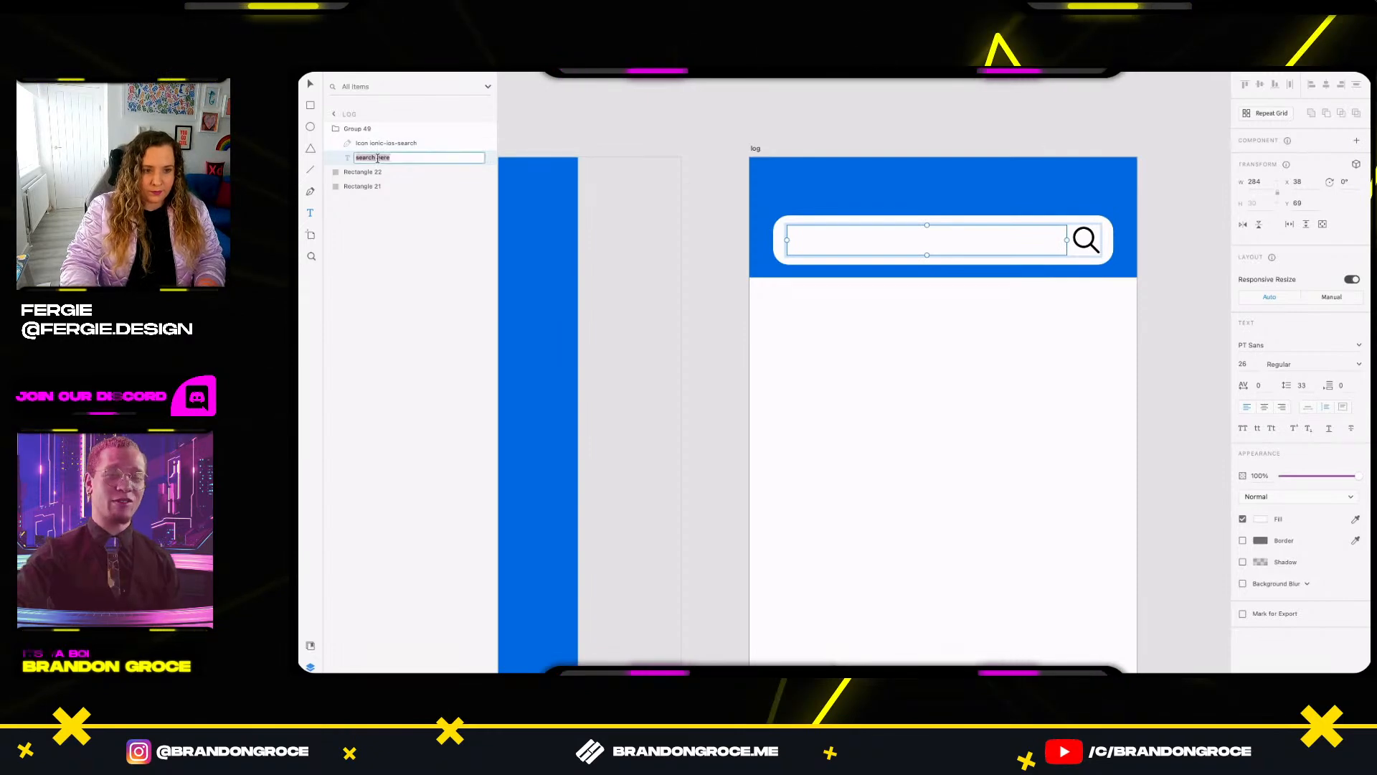
pyautogui.hotkey('ctrl', 'v')
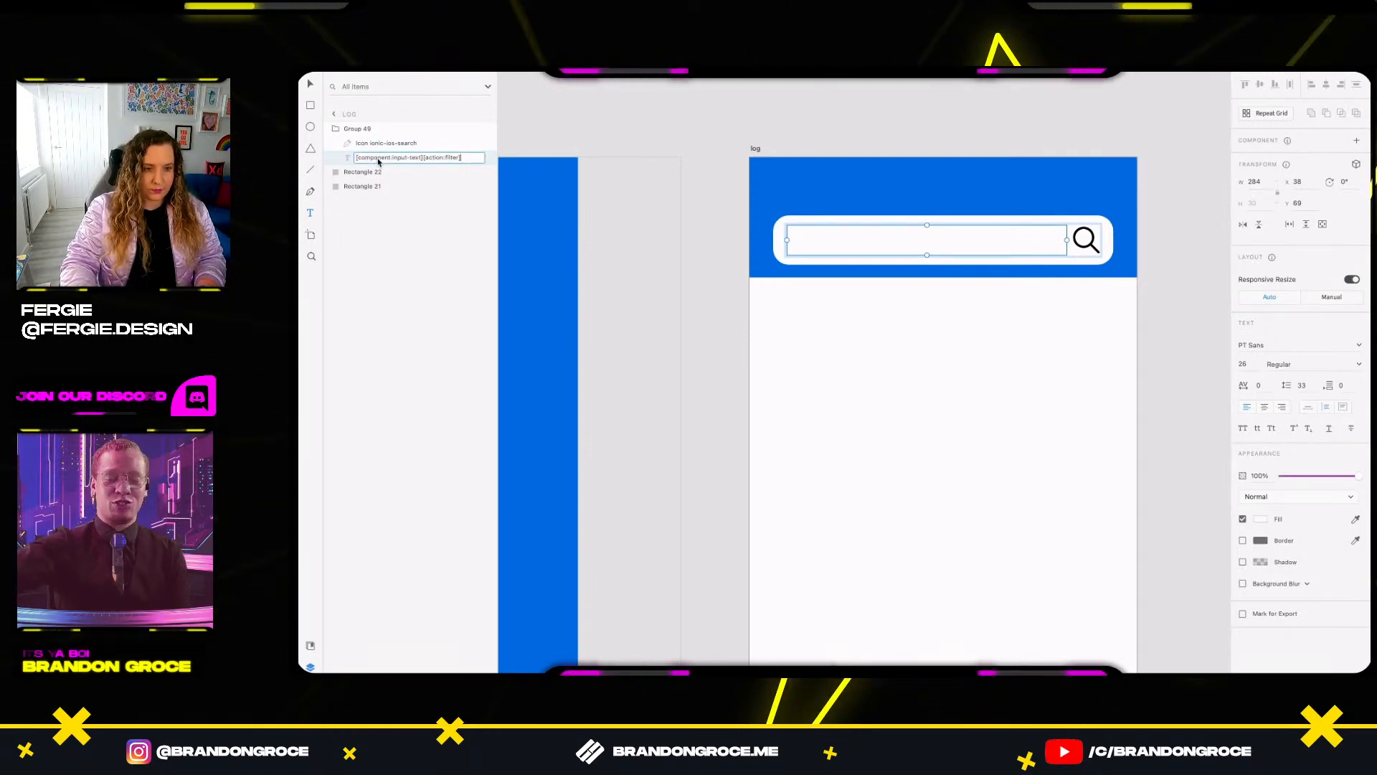
pyautogui.press('Return')
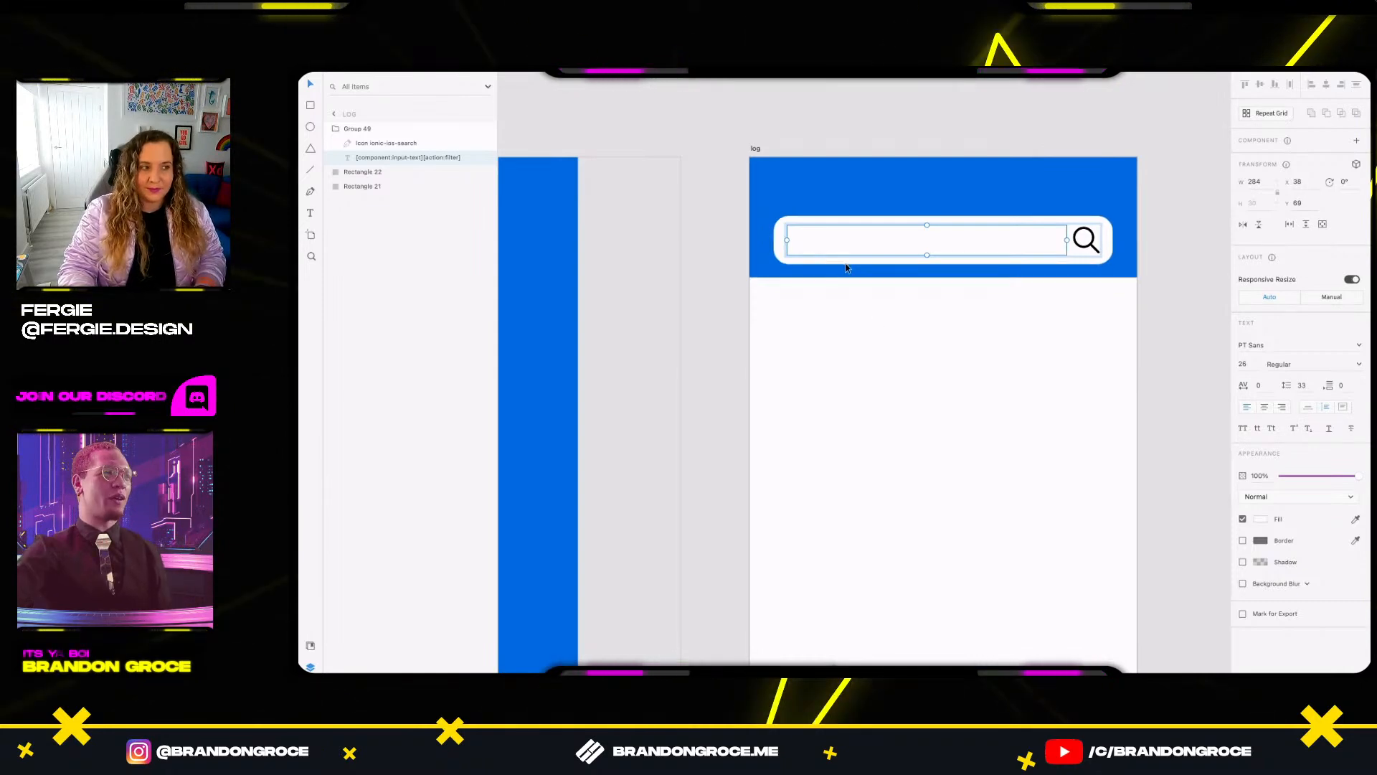
# Ungroup the icon and text field, then group them together with the white rounded rectangle, leaving out the blue header.
pyautogui.click(361, 132)
pyautogui.doubleClick(358, 130)
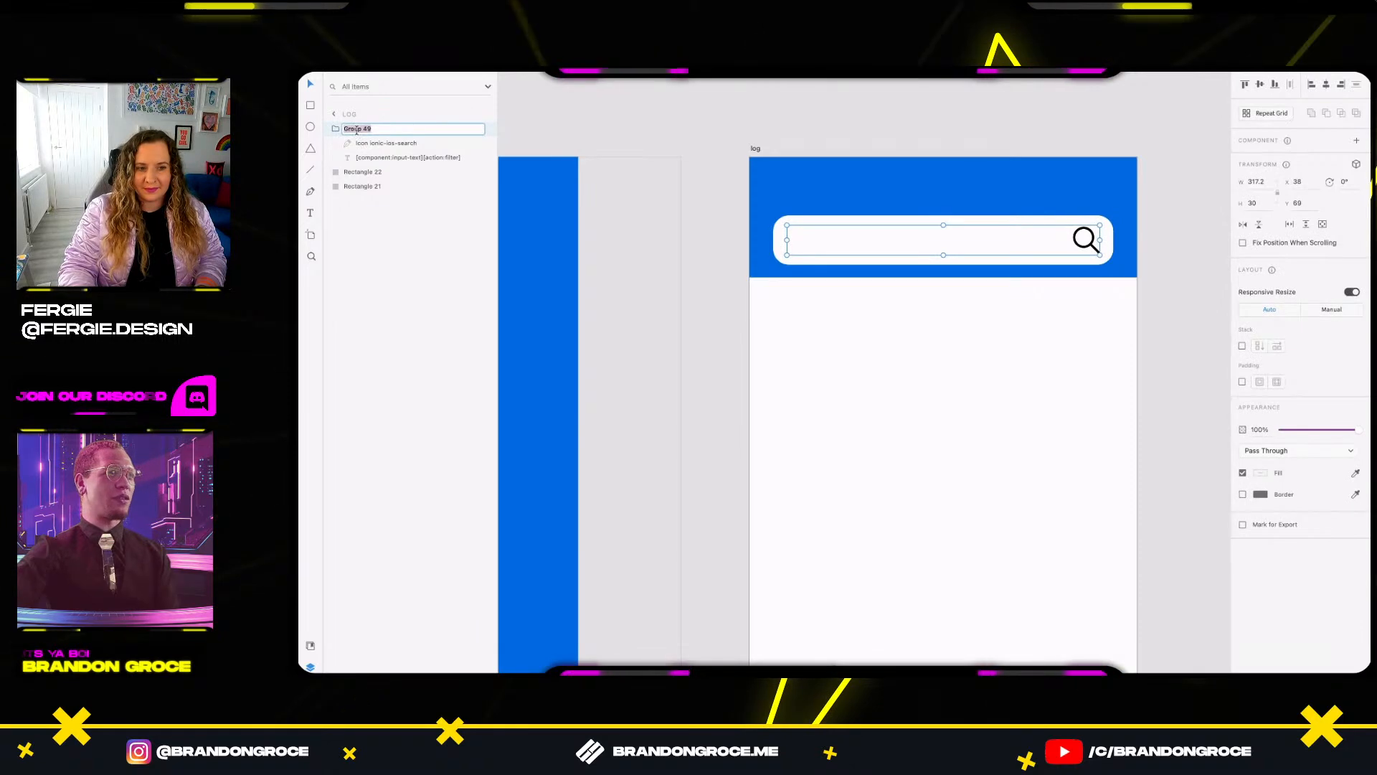
pyautogui.click(366, 173)
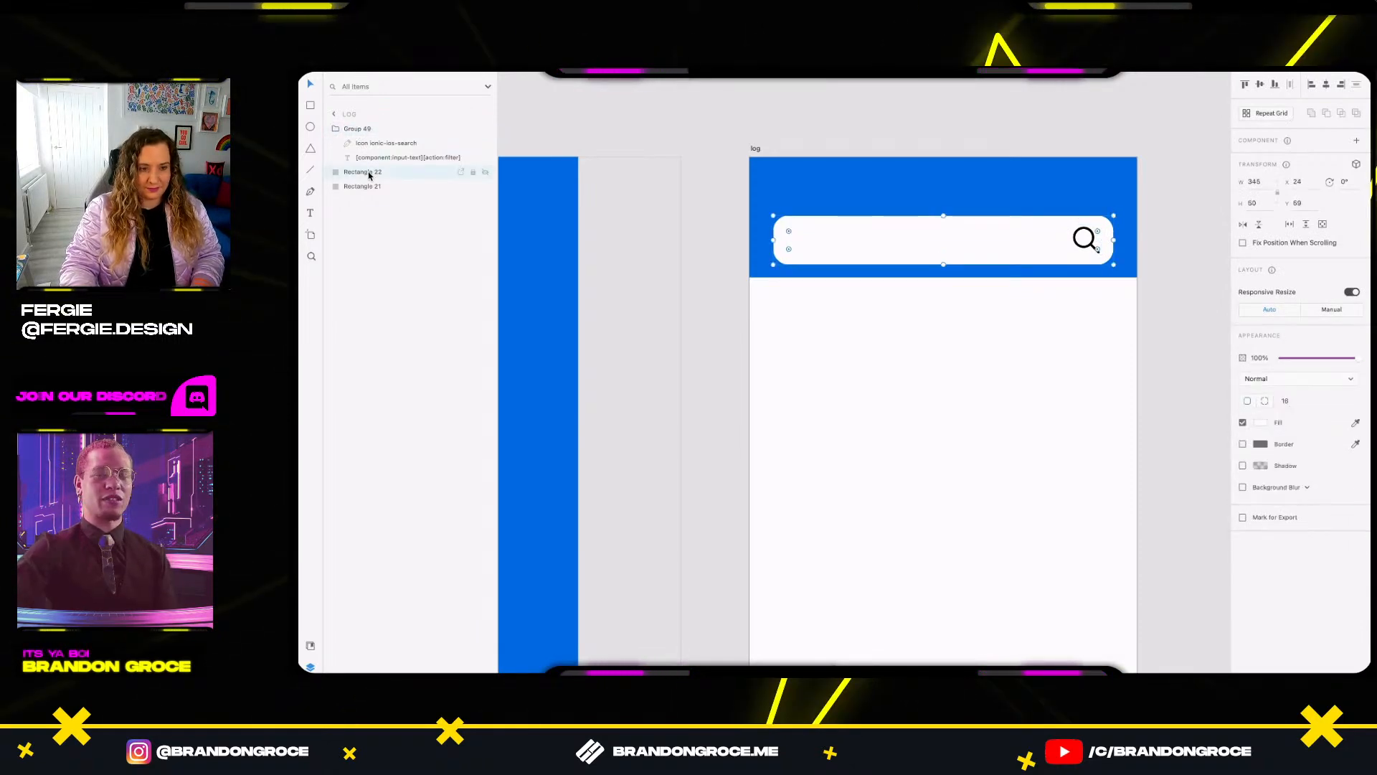
pyautogui.click(369, 187)
pyautogui.click(354, 133)
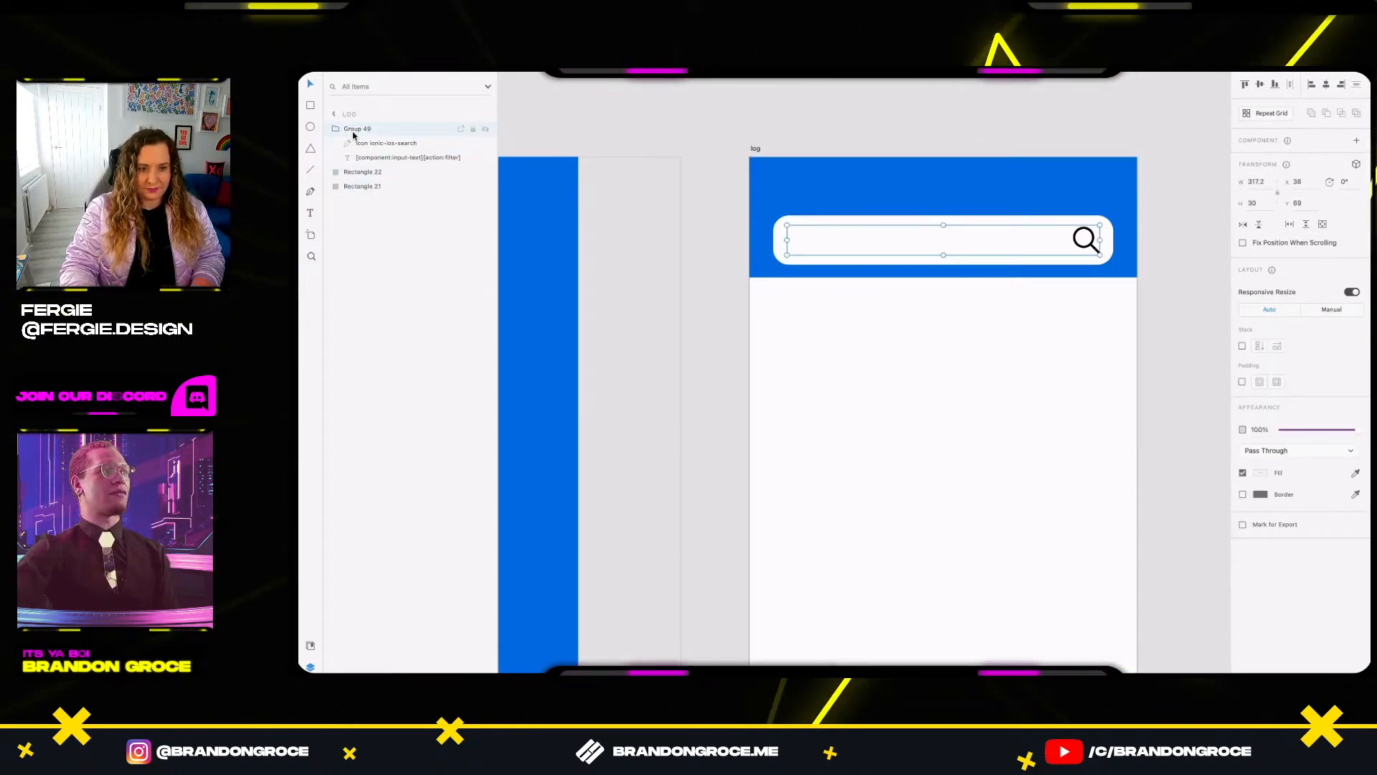
pyautogui.press('super+shift+g')
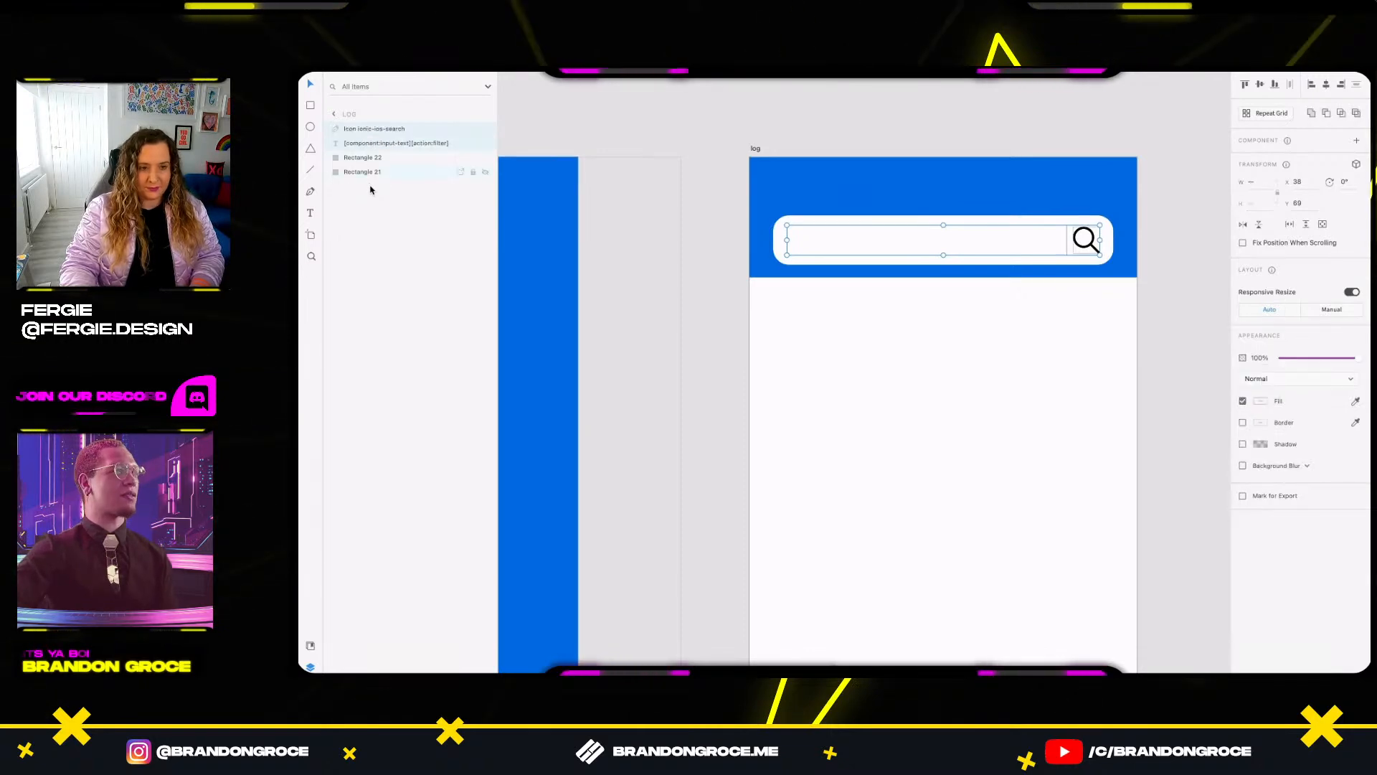
pyautogui.moveTo(732, 181); pyautogui.dragTo(1159, 298)
pyautogui.press('super+g')
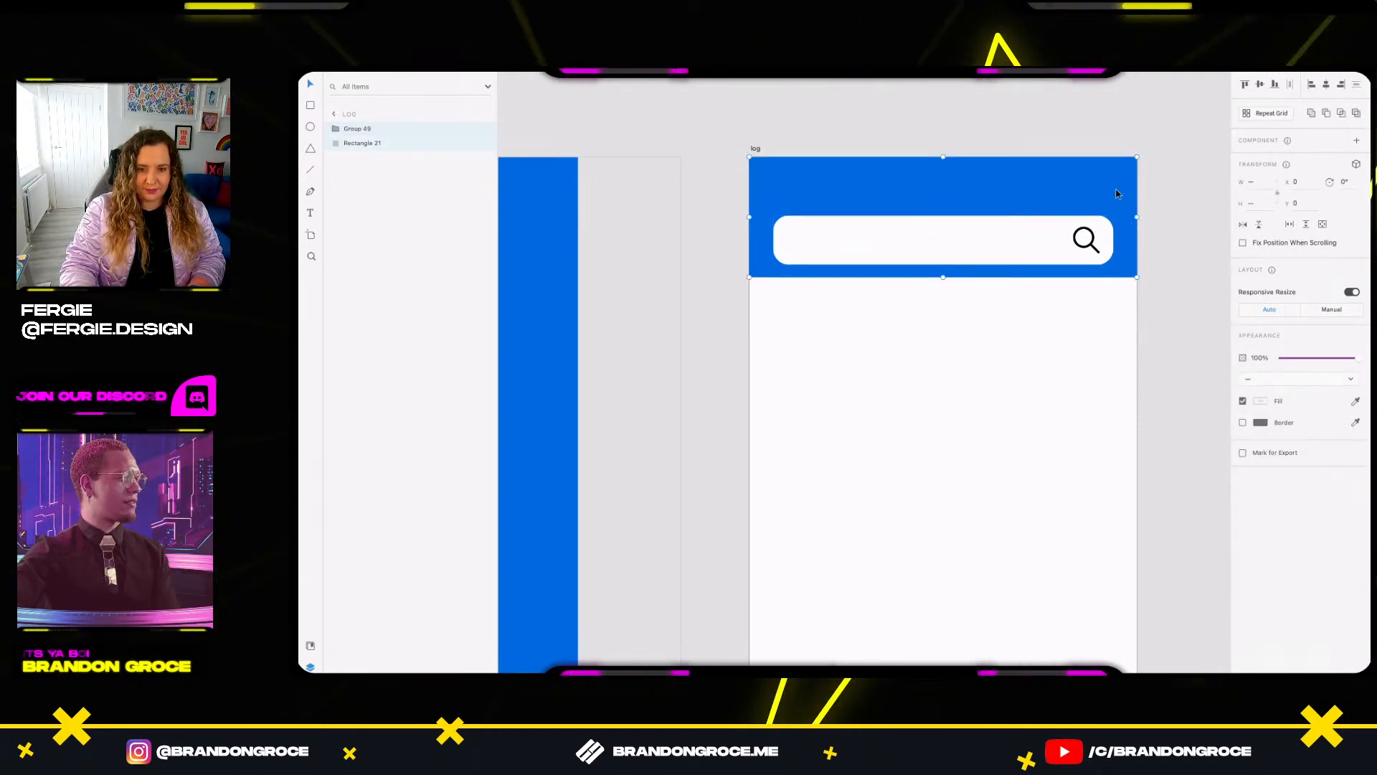
# Rename the search bar group as search and select it together with the blue header rectangle.
pyautogui.doubleClick(363, 130)
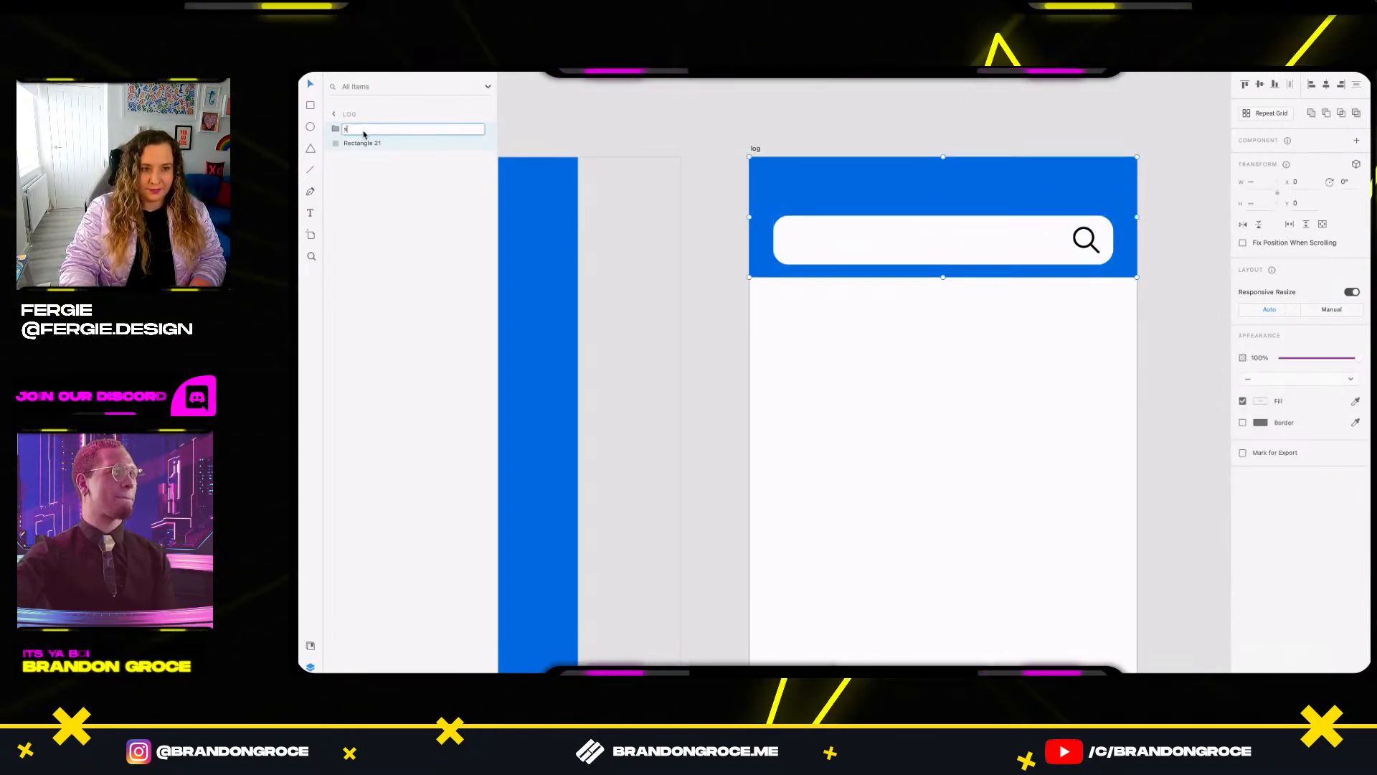
pyautogui.write('search')
pyautogui.press('Return')
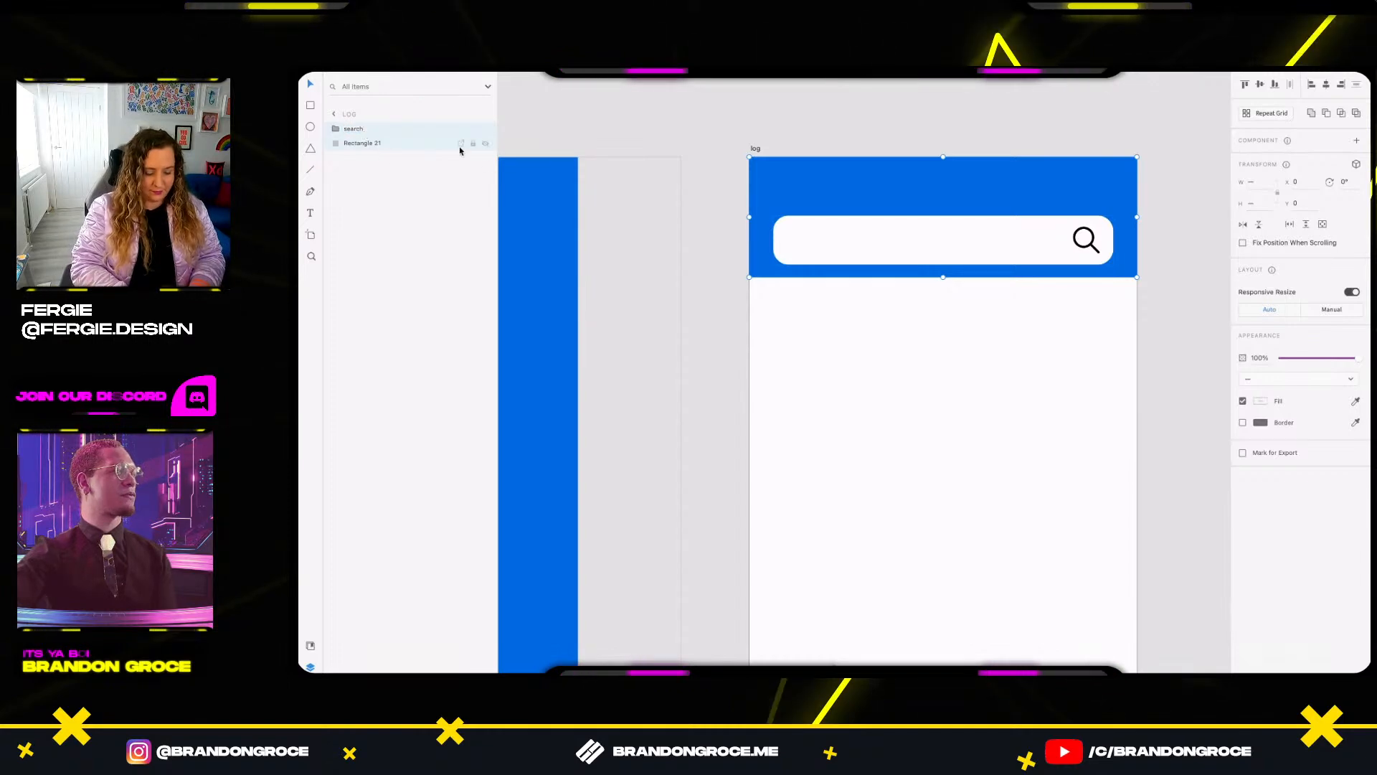
pyautogui.moveTo(725, 164); pyautogui.dragTo(1180, 316)
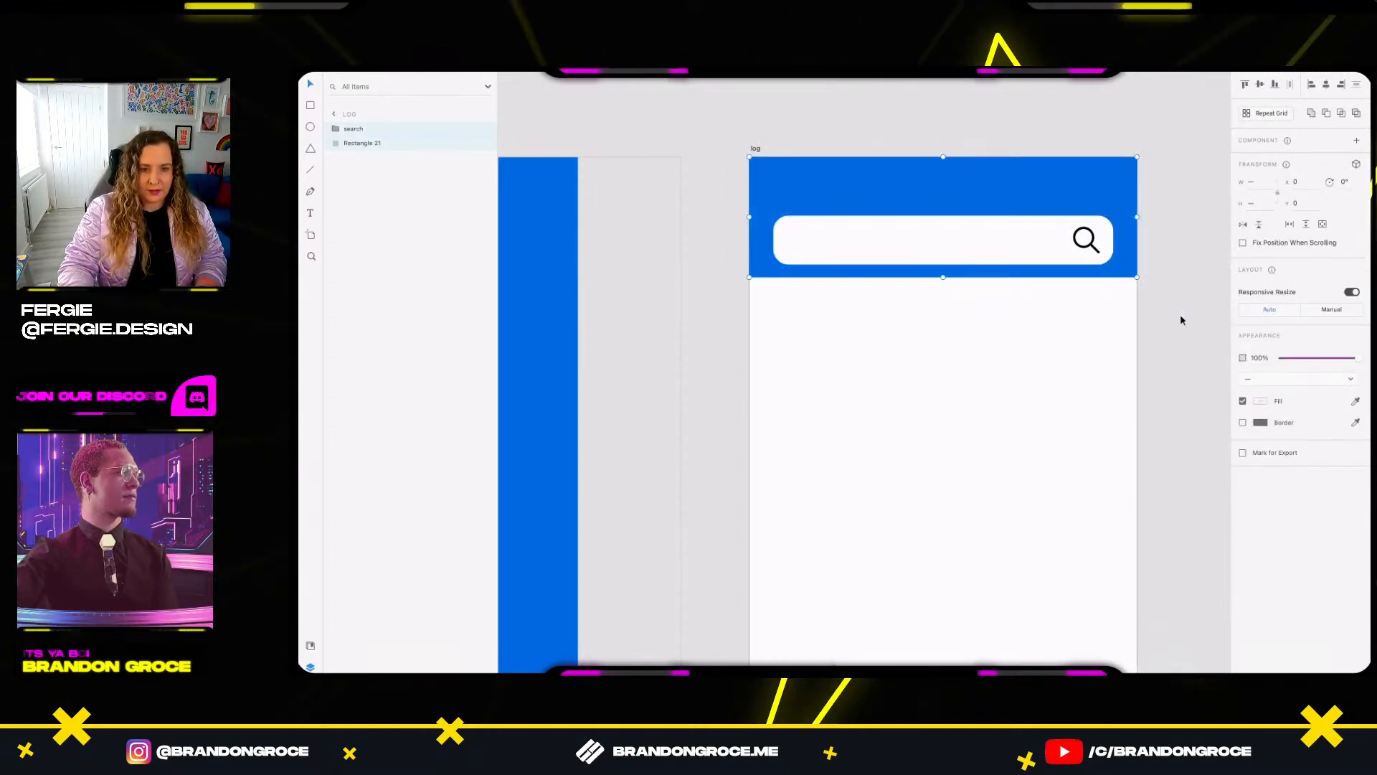
# Switch to Chrome and expand only the Containers, topbar, slider section of the Bravo Tags Master List.
pyautogui.press('super+Tab')
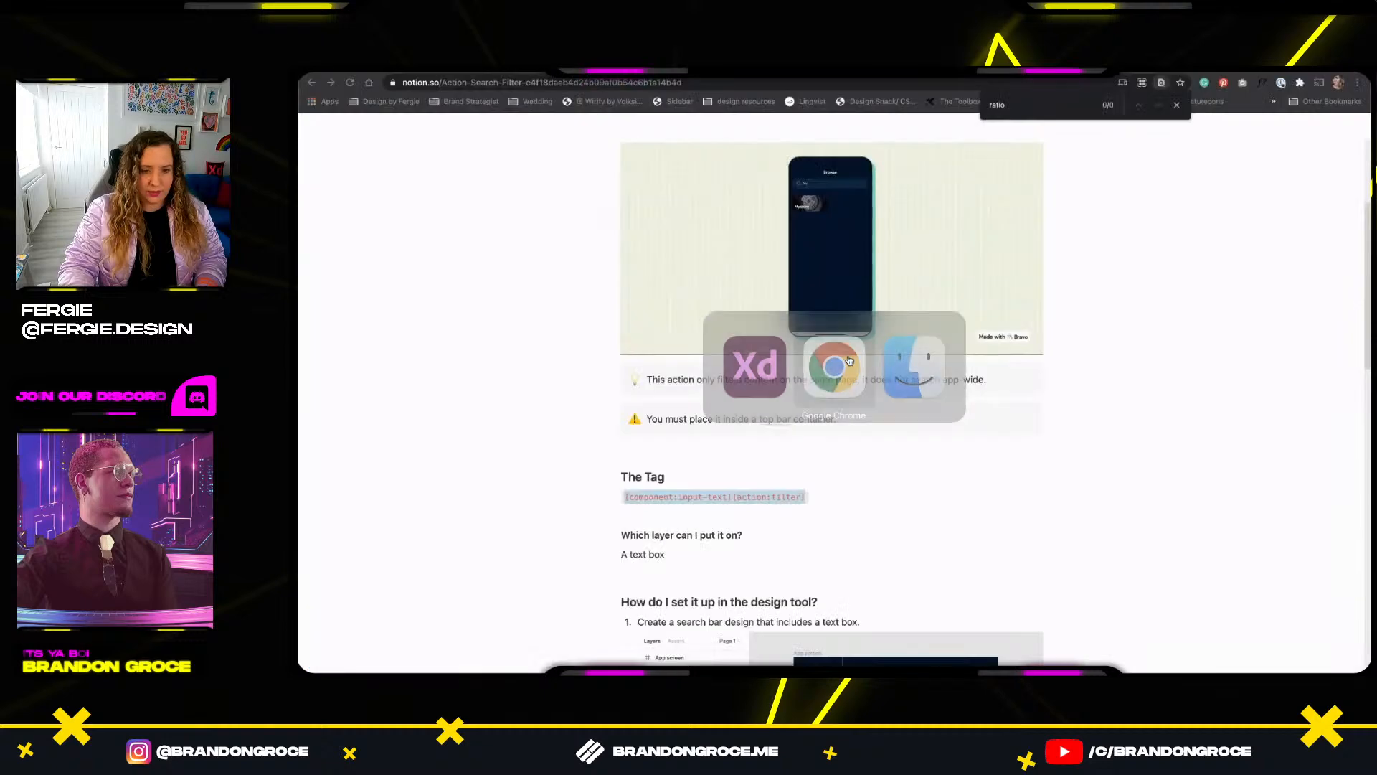
pyautogui.click(452, 65)
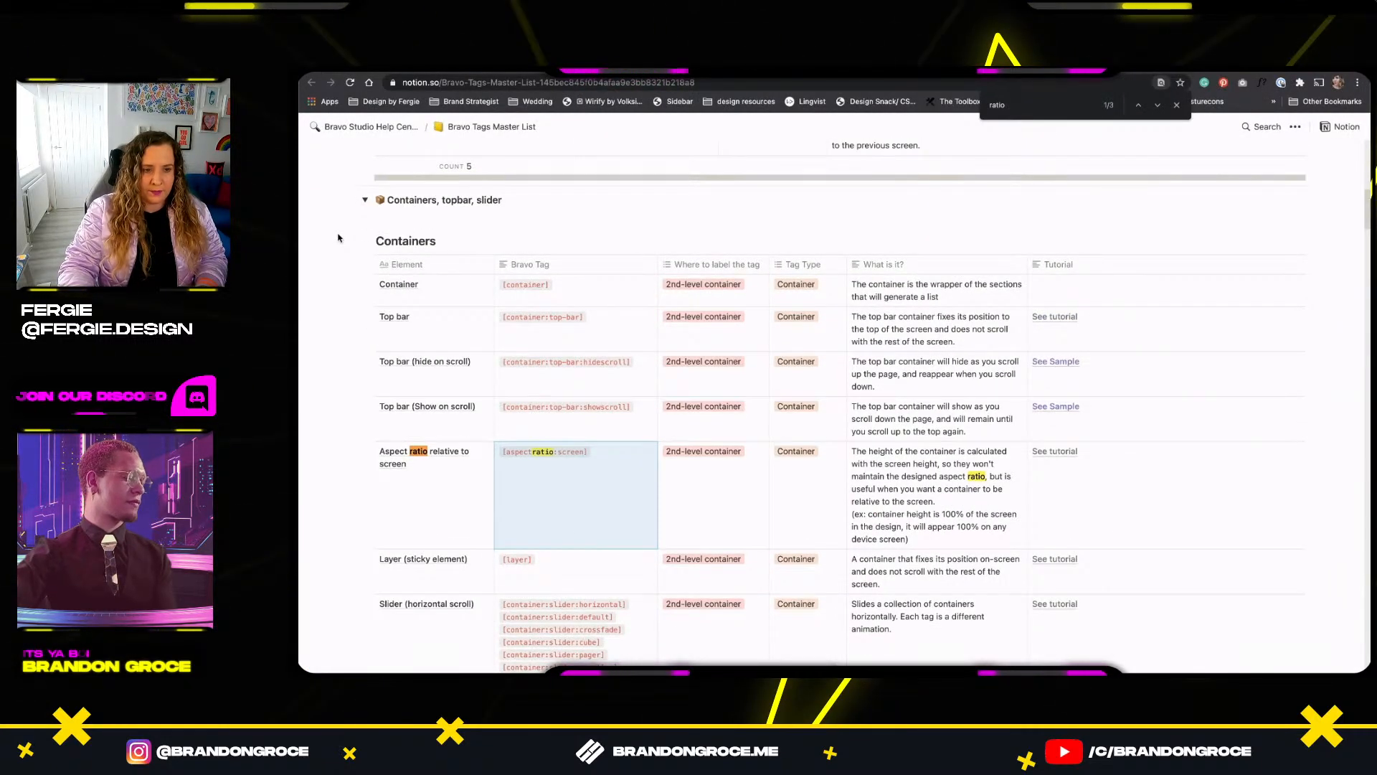
pyautogui.press('super+alt+t')
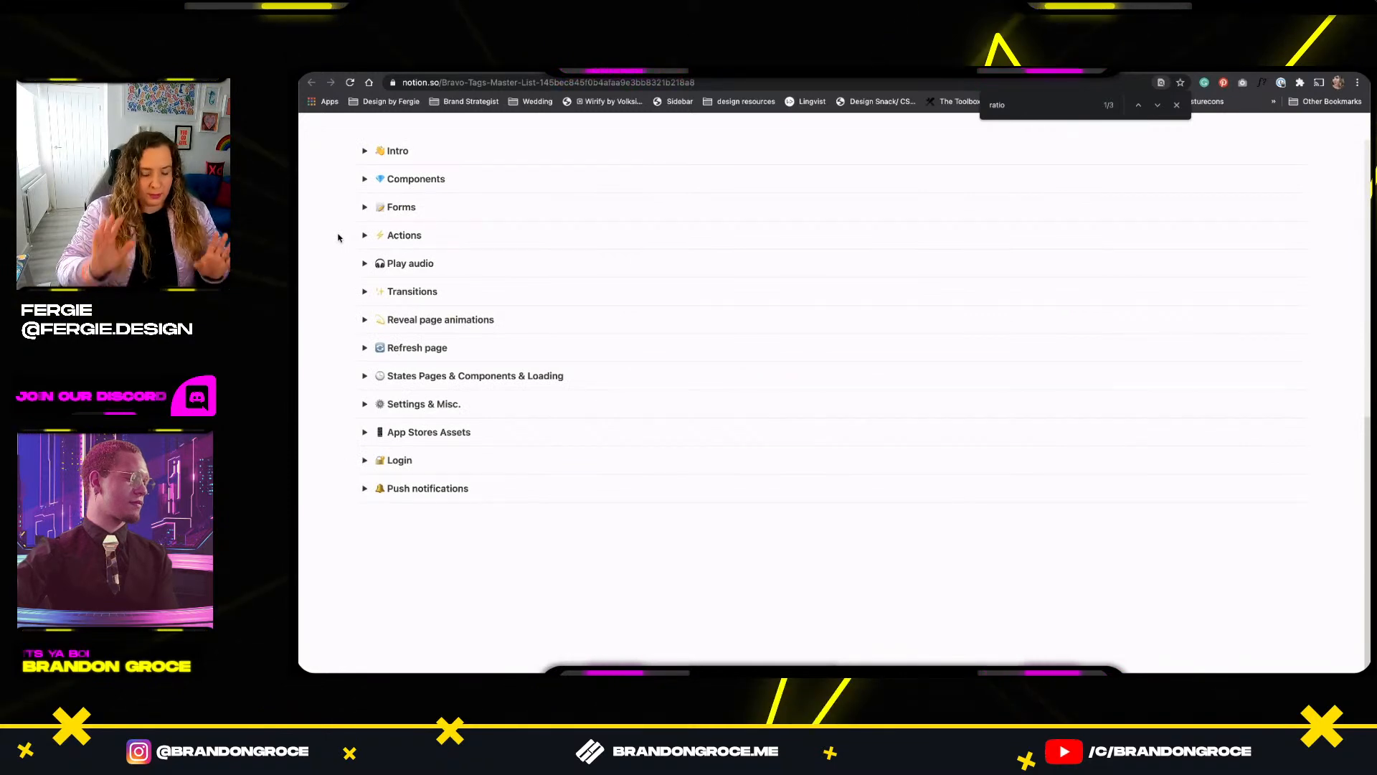
pyautogui.scroll(4, 338, 237)
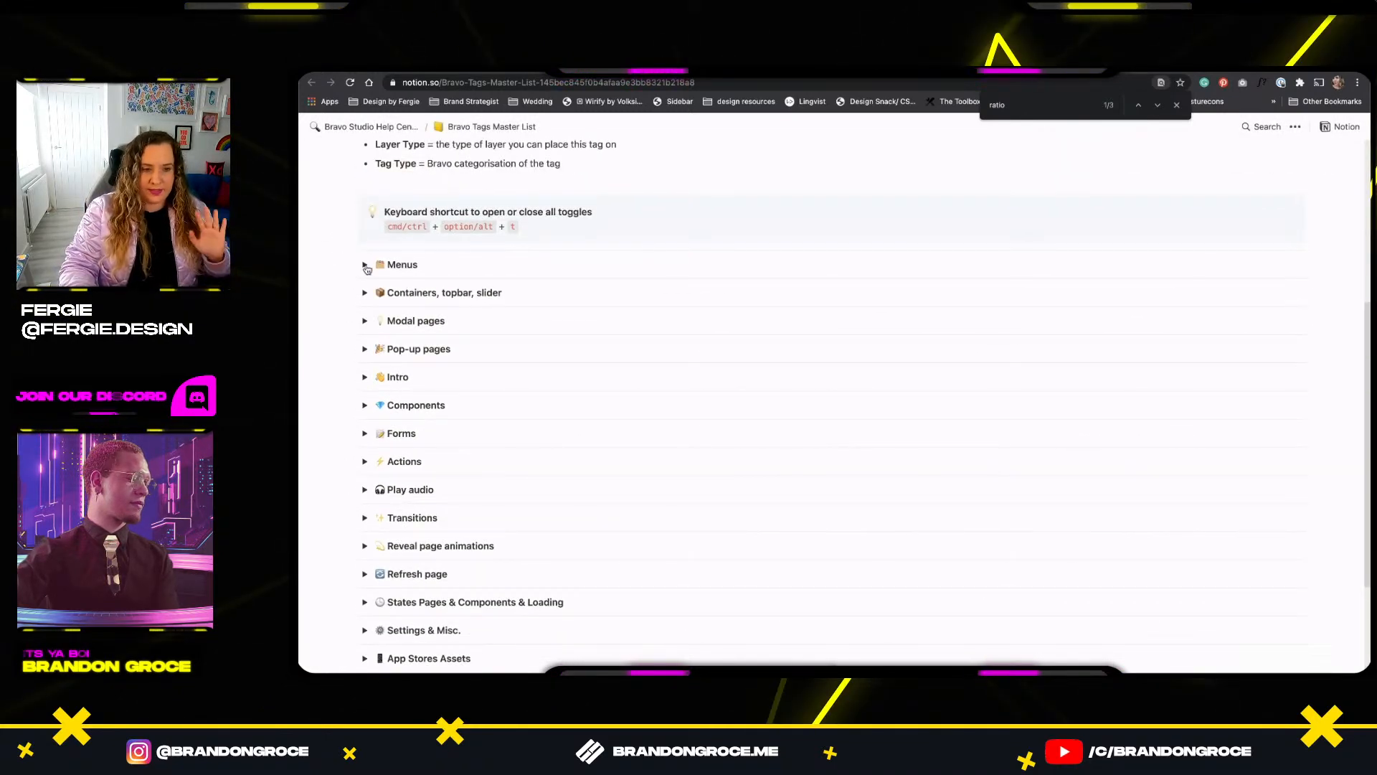
pyautogui.click(365, 292)
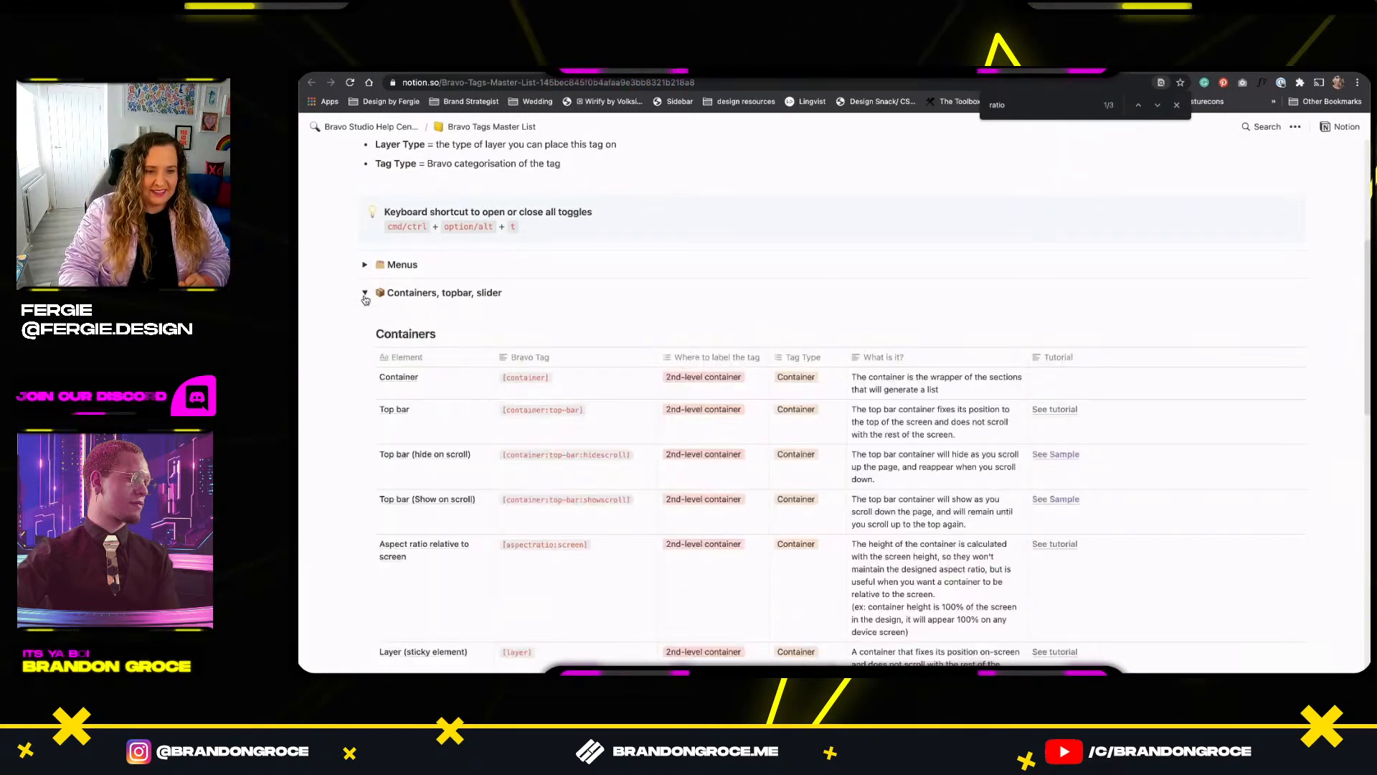
# Copy the tag [container:top-bar:hidescroll] for the top bar that hides on scroll from the Containers table.
pyautogui.scroll(-3, 352, 316)
pyautogui.scroll(-2, 352, 328)
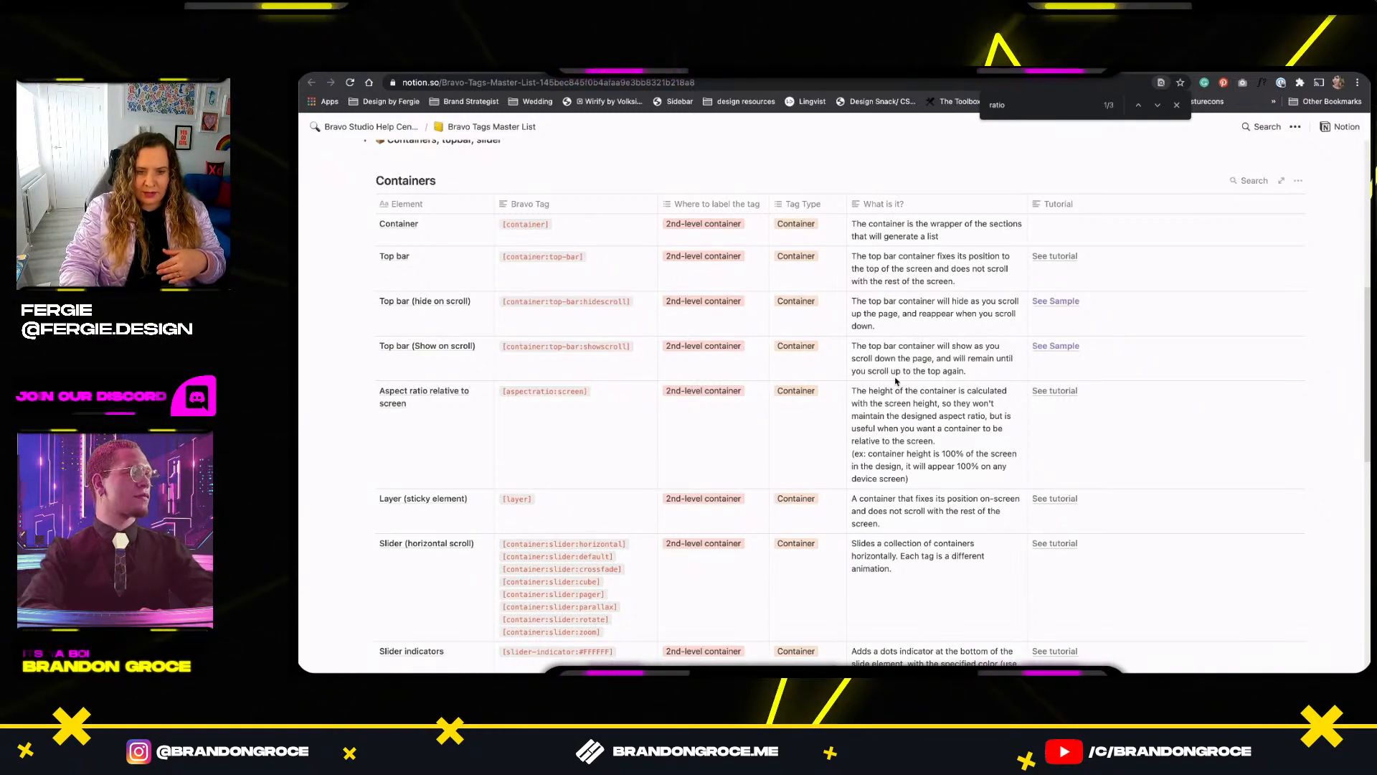
pyautogui.moveTo(873, 402); pyautogui.dragTo(882, 511)
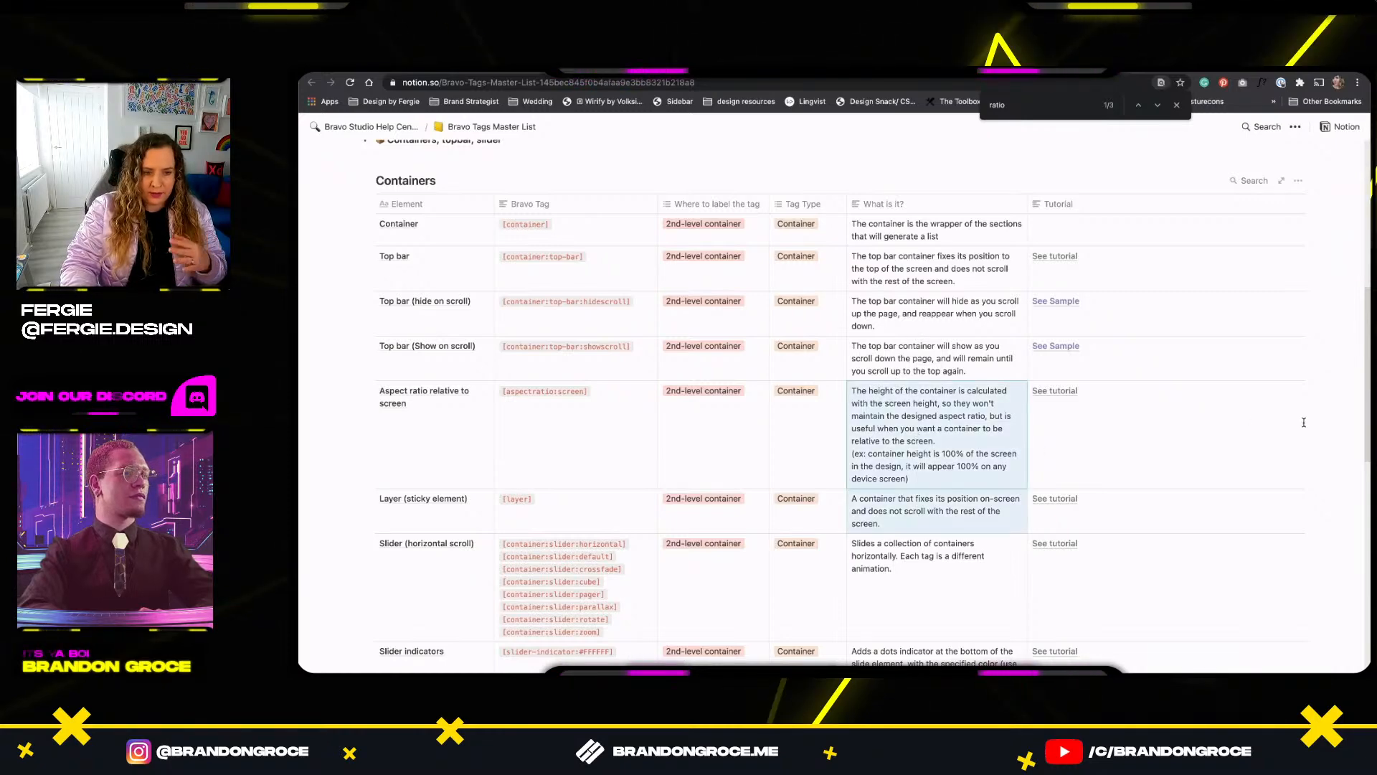
pyautogui.click(1314, 416)
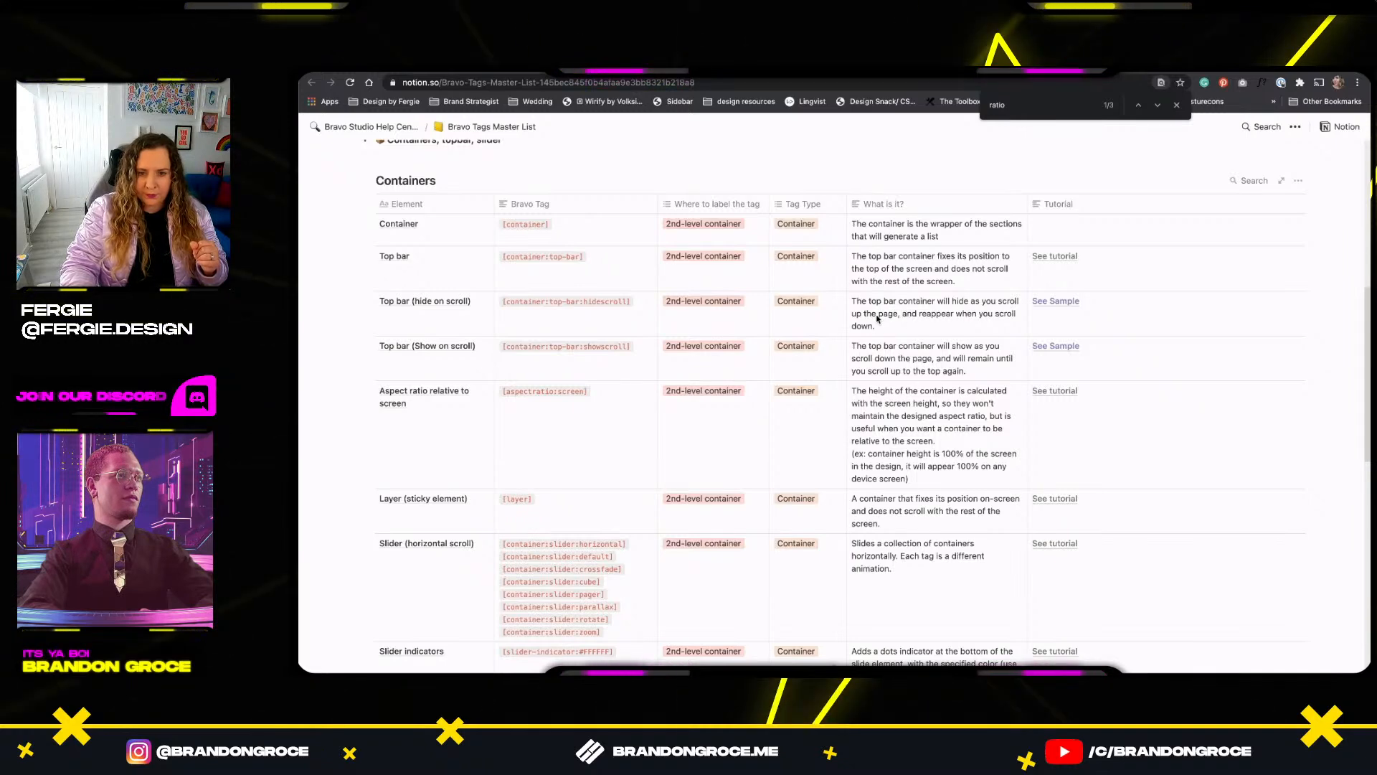
pyautogui.tripleClick(560, 302)
pyautogui.press('super+c')
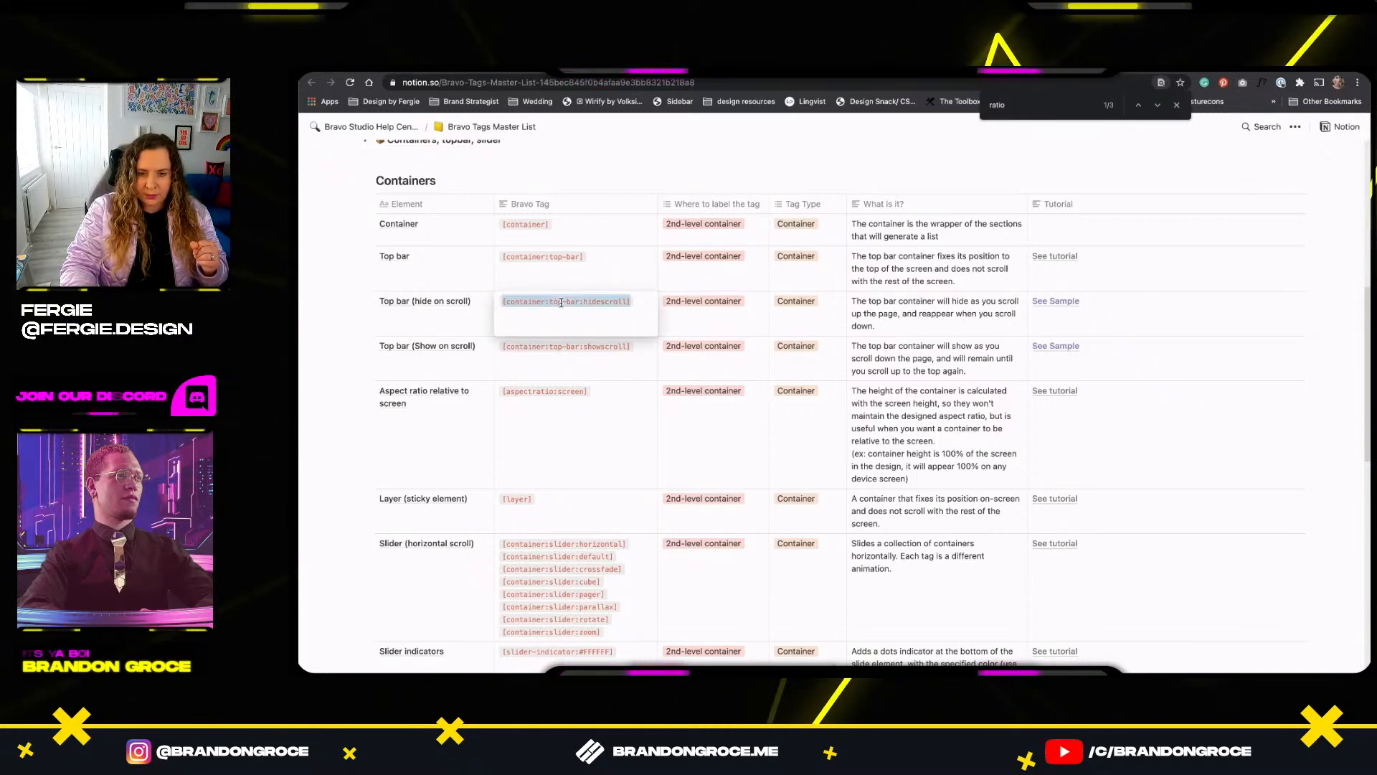
# Switch back to Adobe XD, group the search bar with the blue header rectangle, and name the group [container:top-bar:hidescroll].
pyautogui.press('super+Tab')
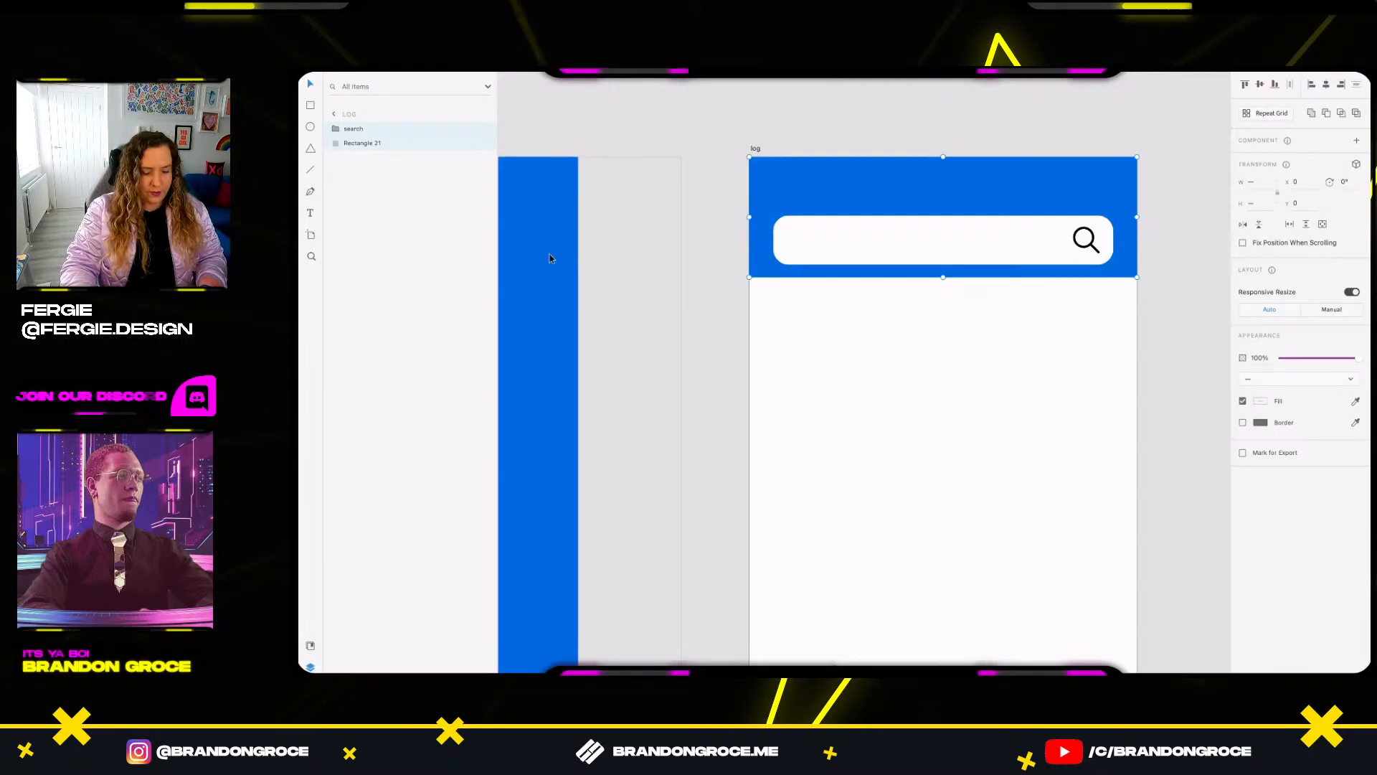
pyautogui.click(682, 203)
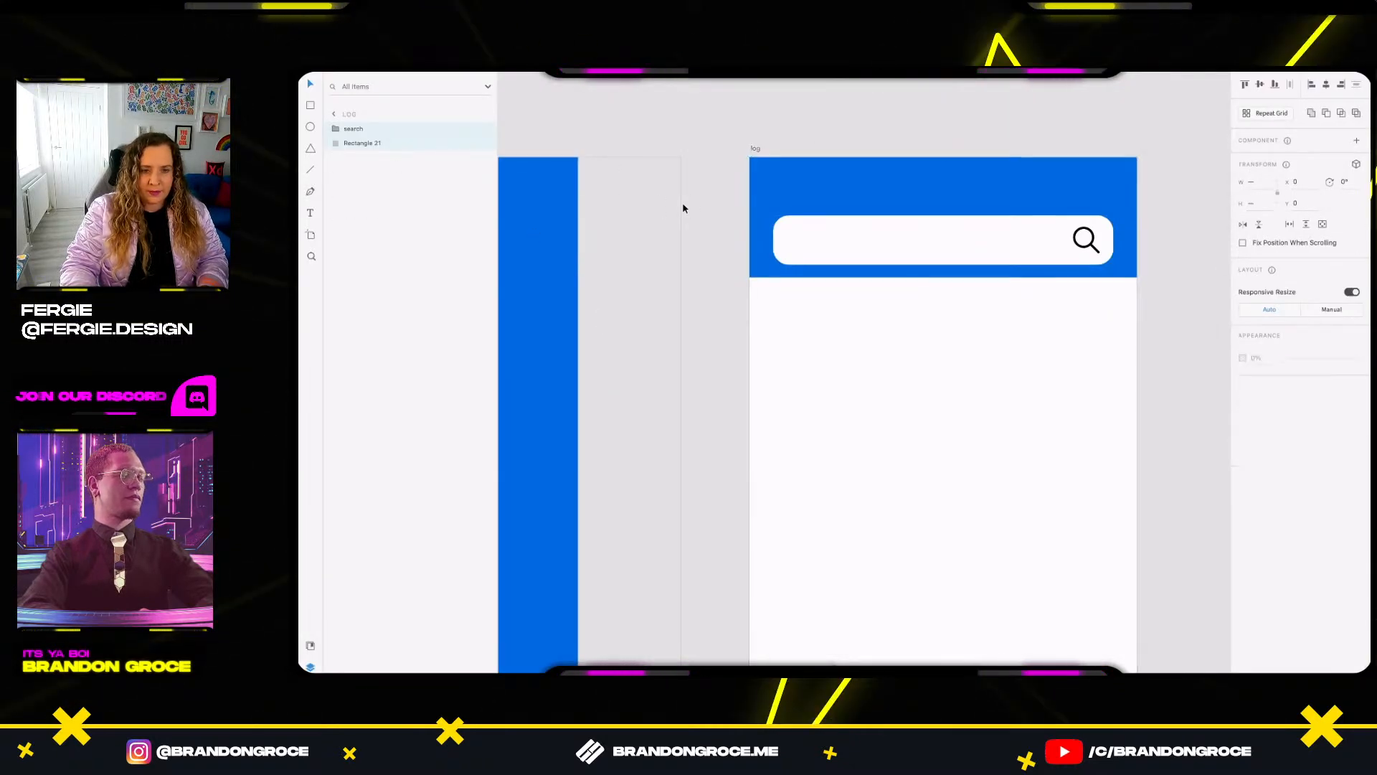
pyautogui.moveTo(720, 181); pyautogui.dragTo(959, 301)
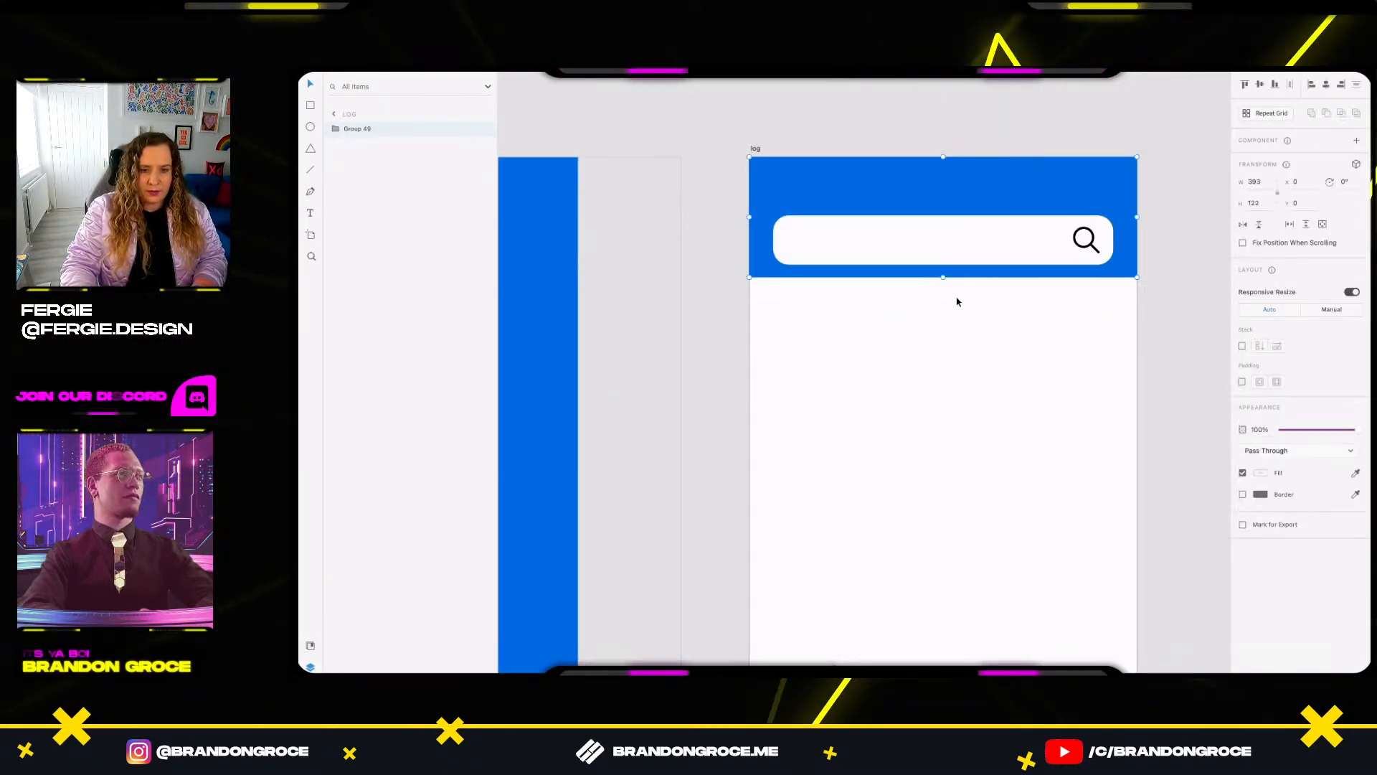
pyautogui.doubleClick(356, 130)
pyautogui.press('super+v')
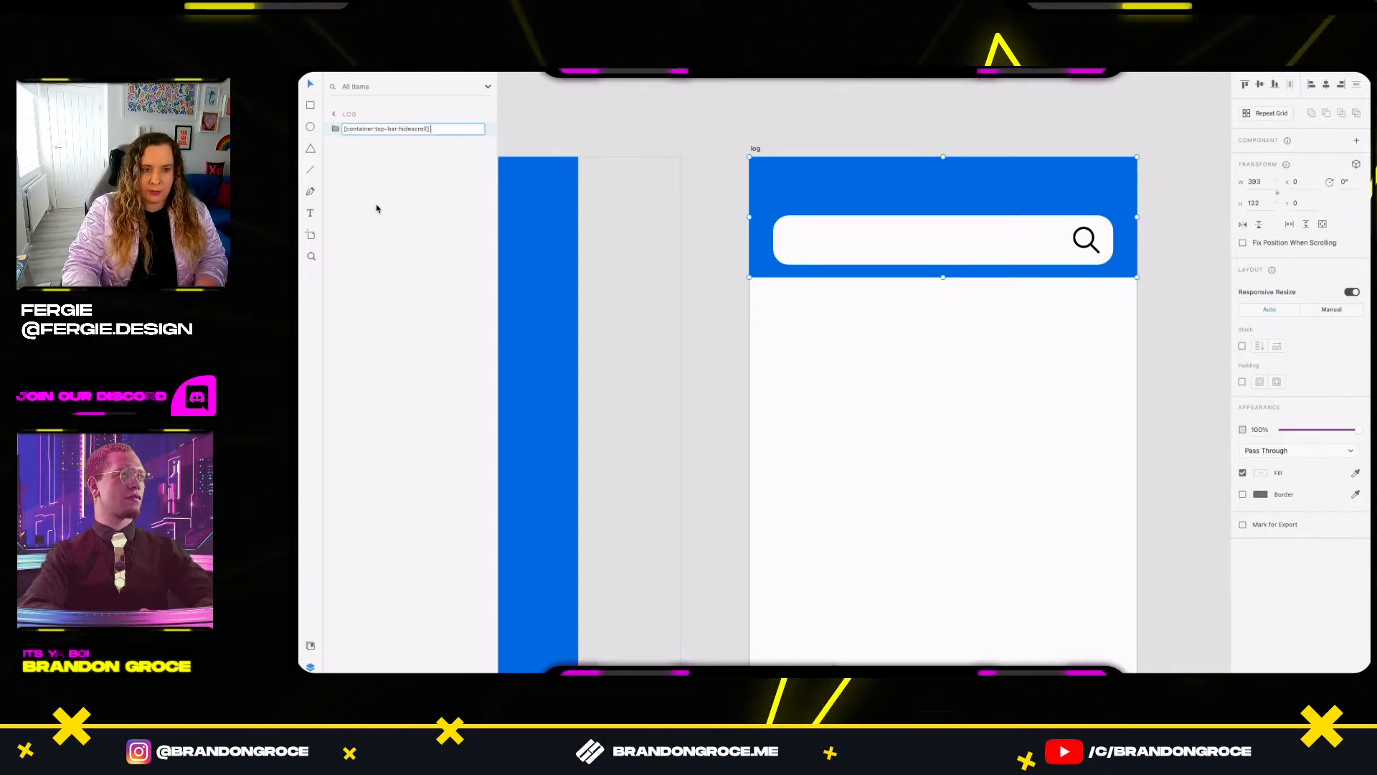
pyautogui.press('Return')
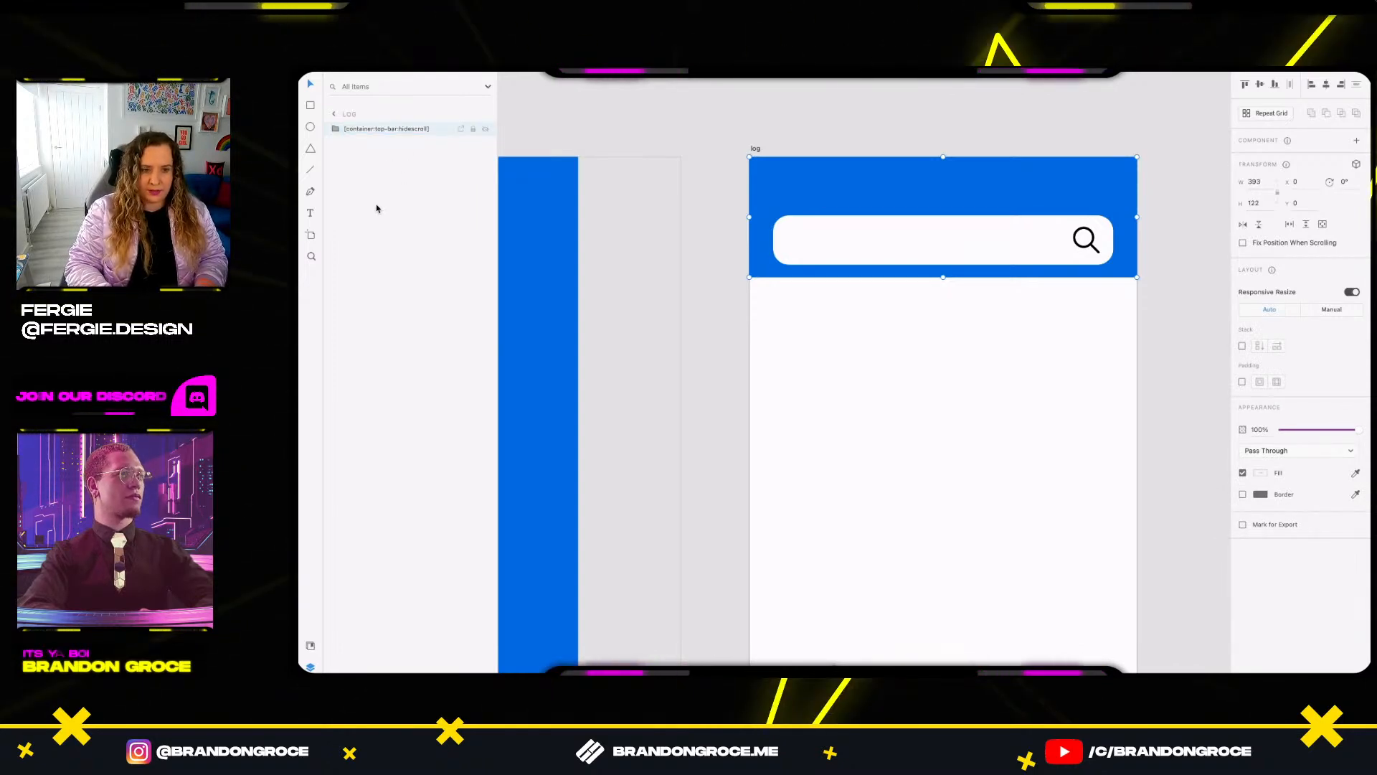
pyautogui.press('Escape')
# Draw a 140 by 140 square below the header at X 30, Y 160 and round its corners to about 18.
pyautogui.scroll(-5, 694, 237)
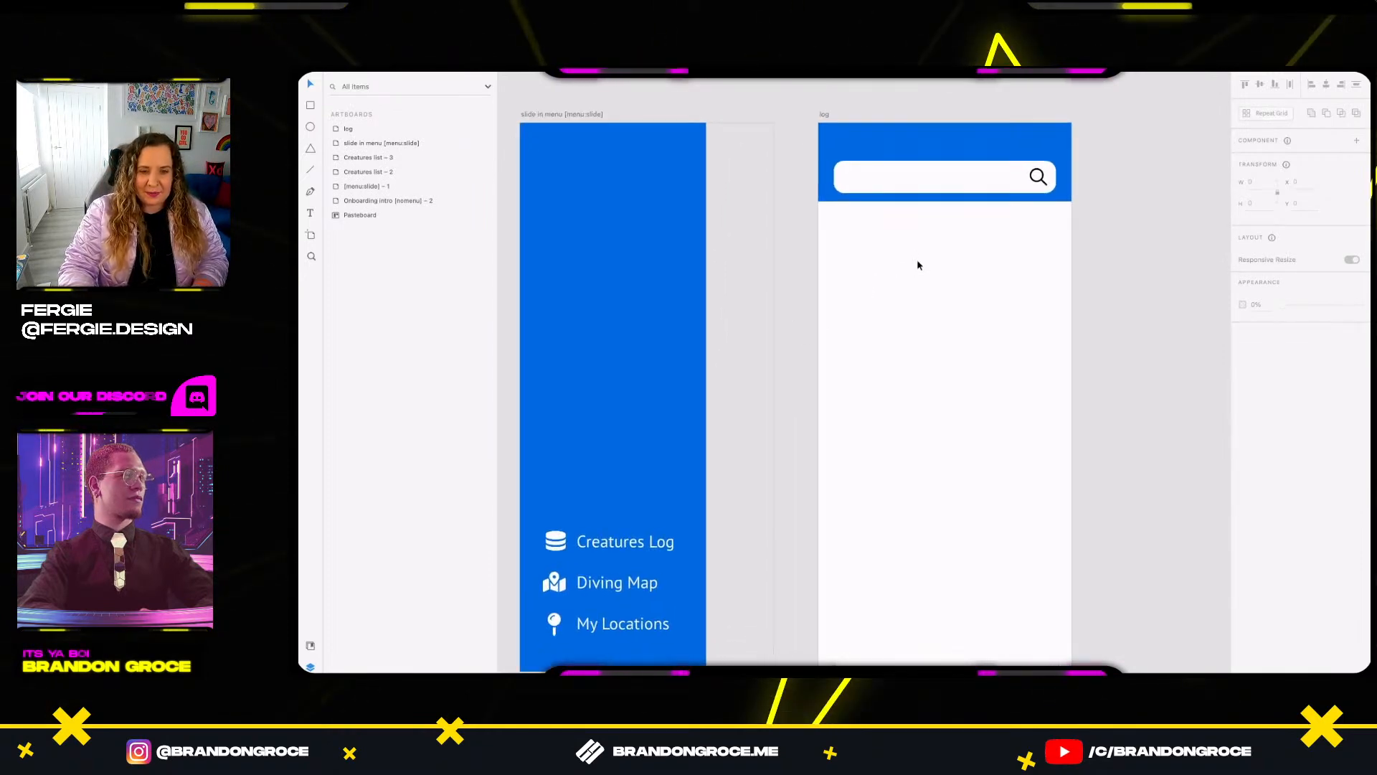
pyautogui.scroll(2, 917, 264)
pyautogui.moveTo(918, 264); pyautogui.dragTo(864, 297)
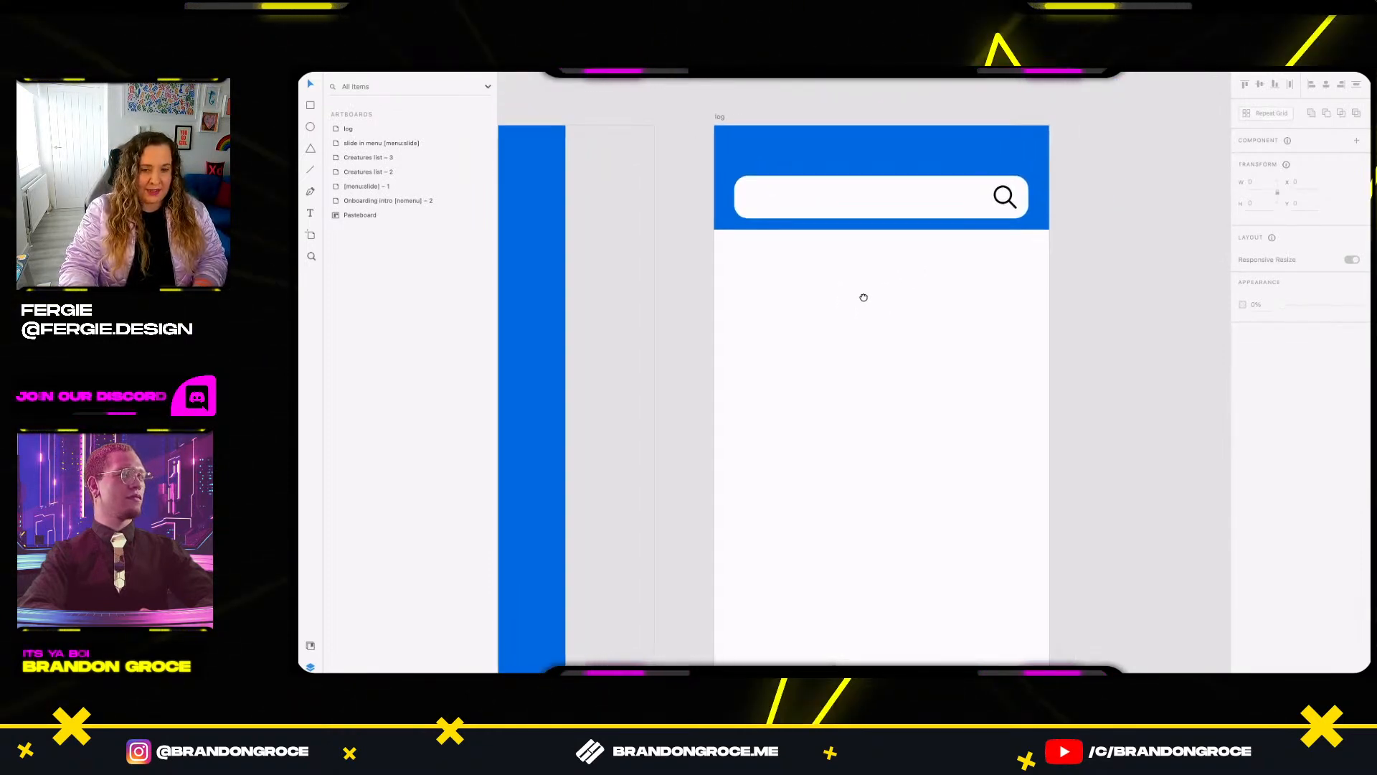
pyautogui.press('r')
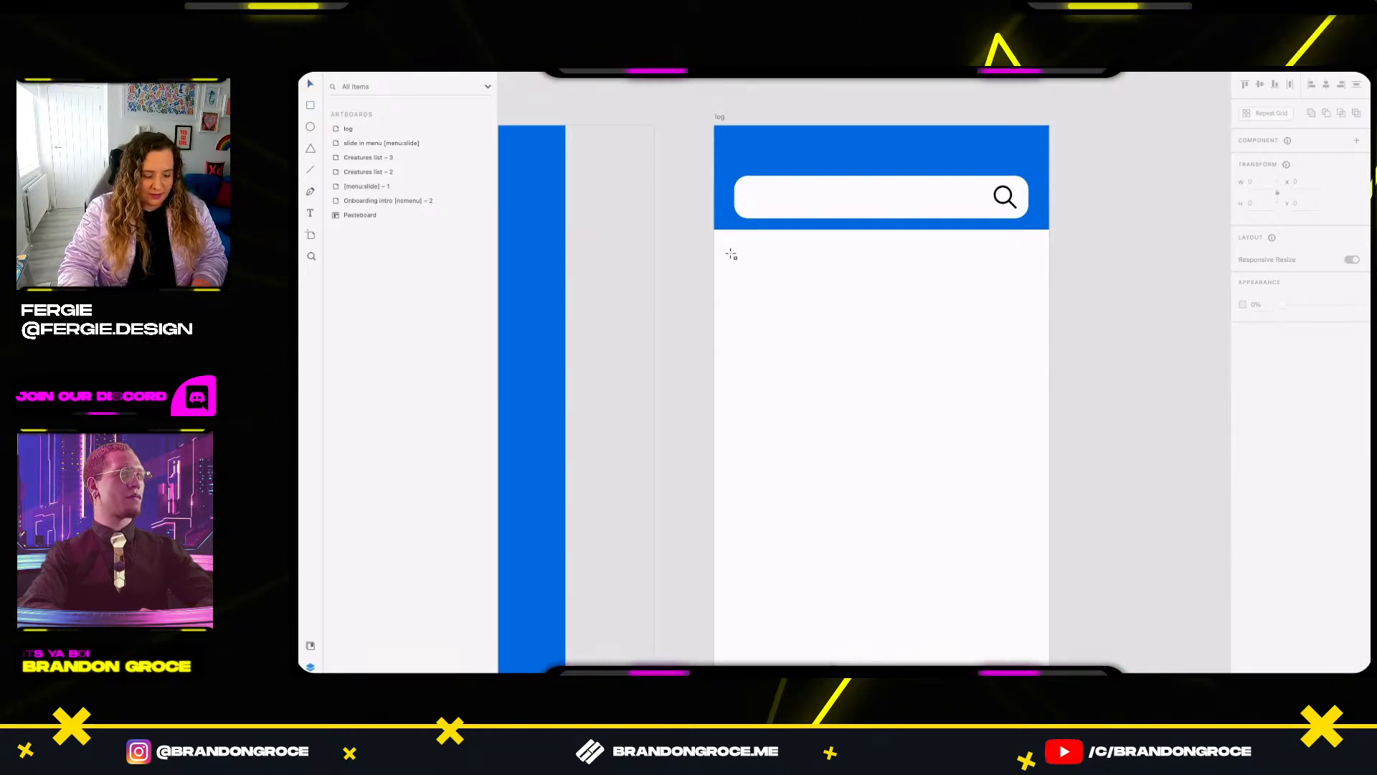
pyautogui.moveTo(740, 263); pyautogui.dragTo(858, 383)
pyautogui.scroll(2, 804, 362)
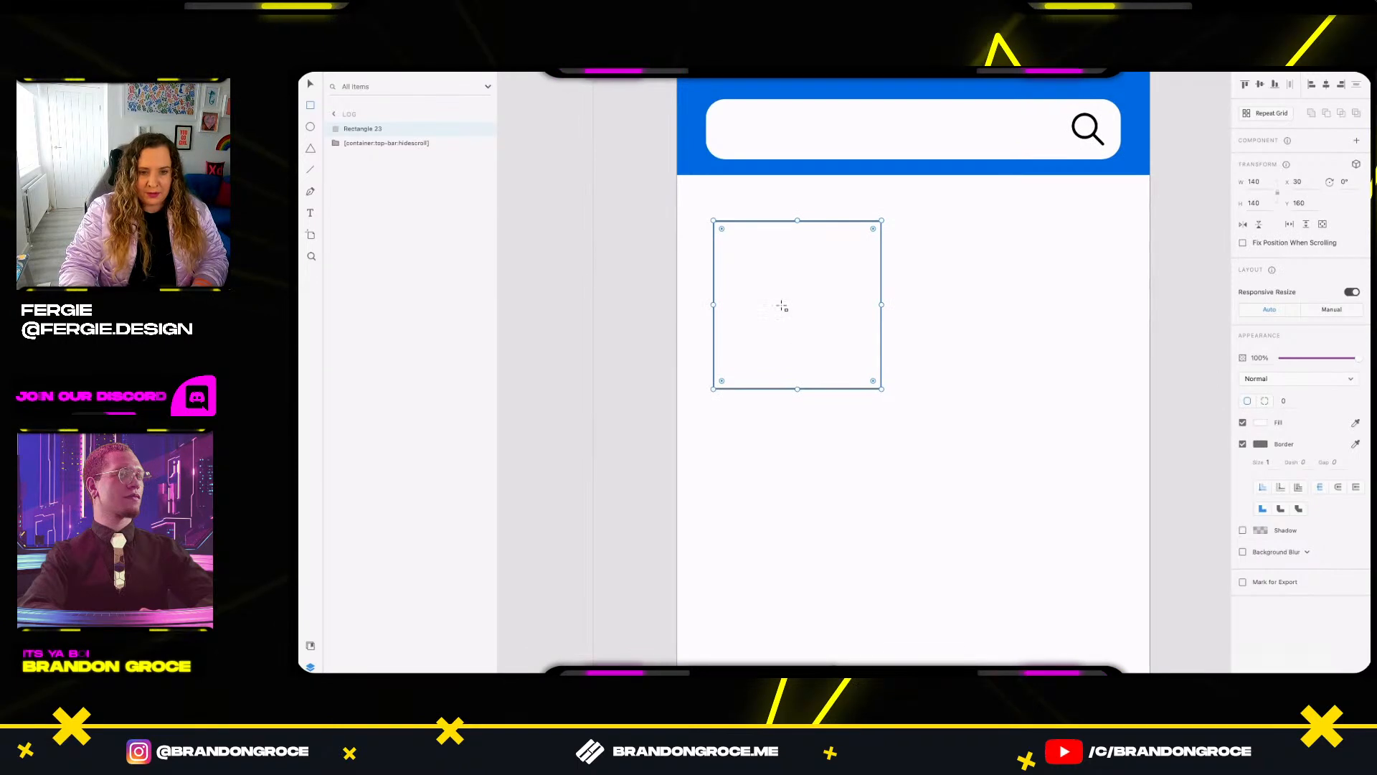
pyautogui.moveTo(723, 229); pyautogui.dragTo(733, 243)
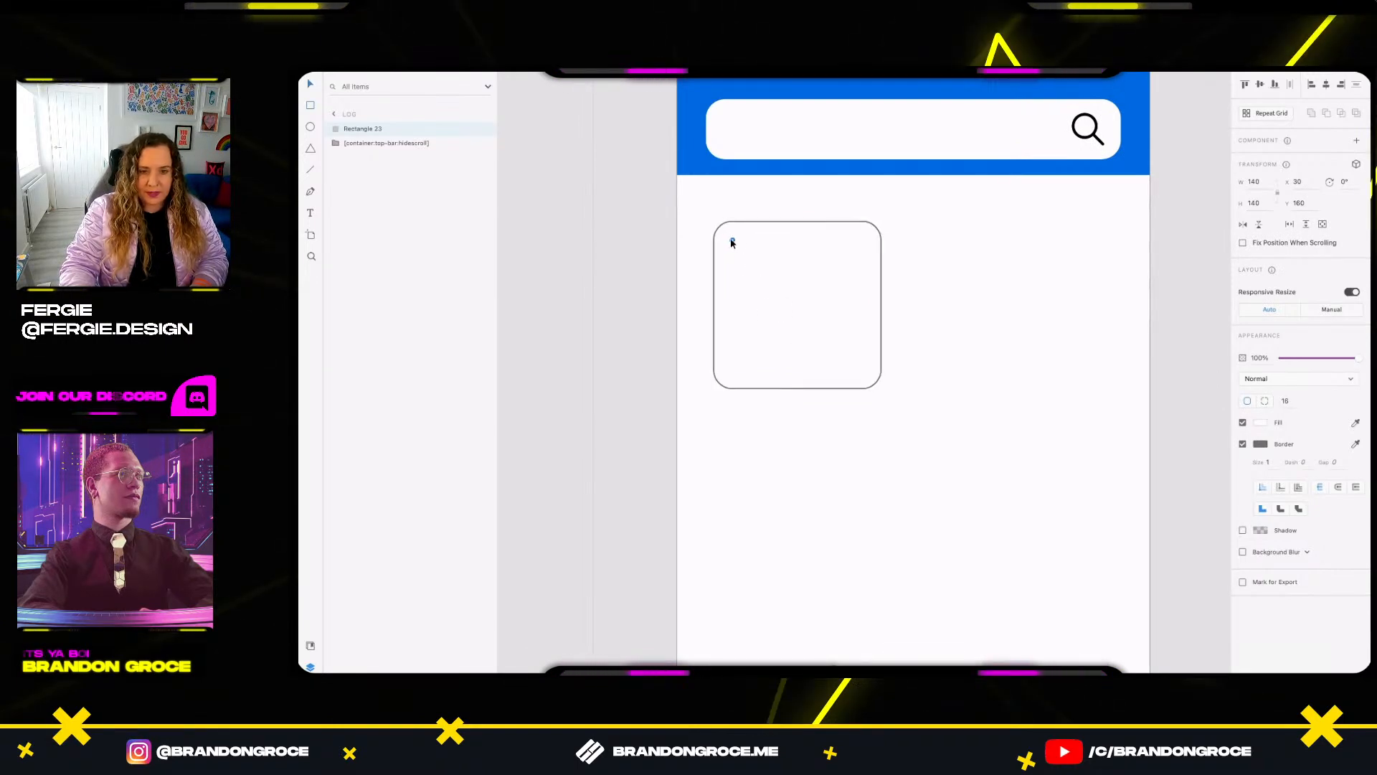
# Add the text "Name goes here" below the rounded square and colour it black (#000000).
pyautogui.press('t')
pyautogui.click(716, 420)
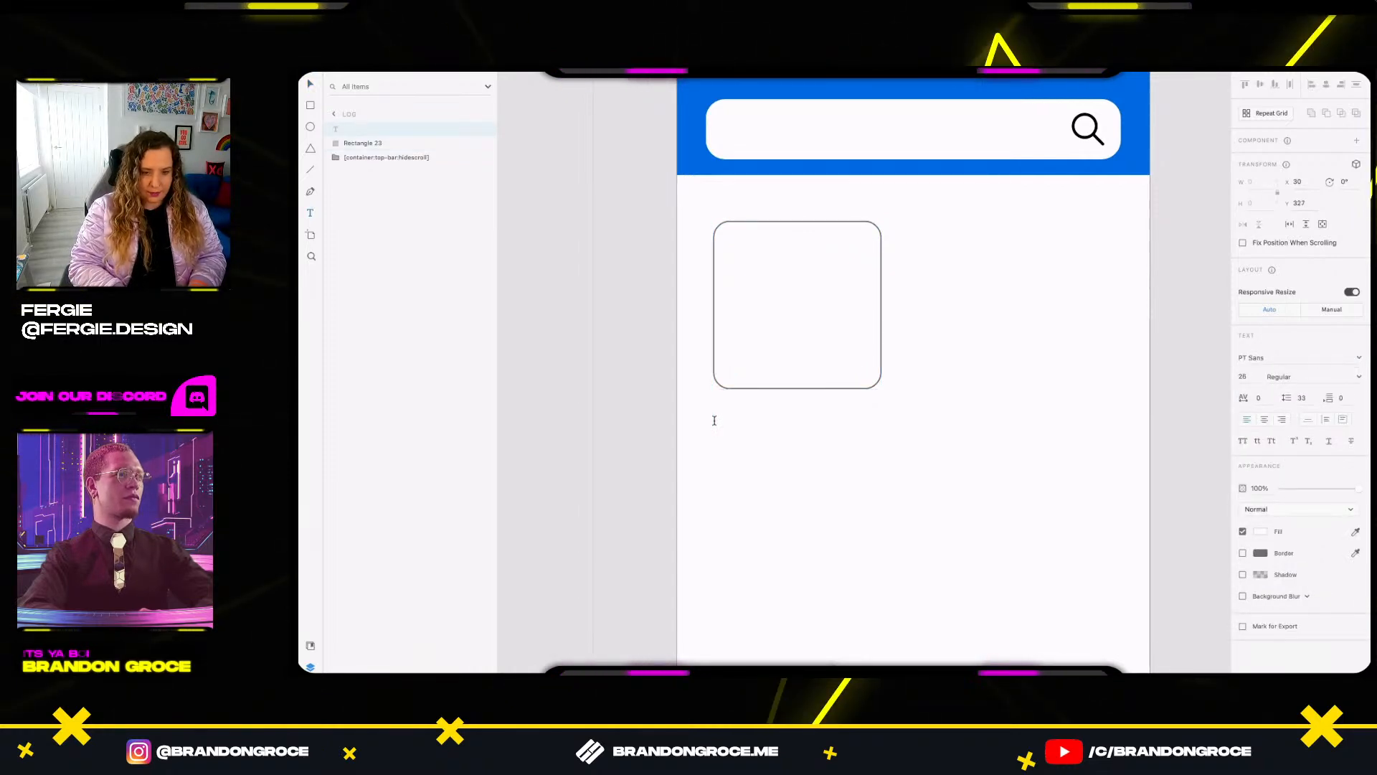
pyautogui.write('Name goes here')
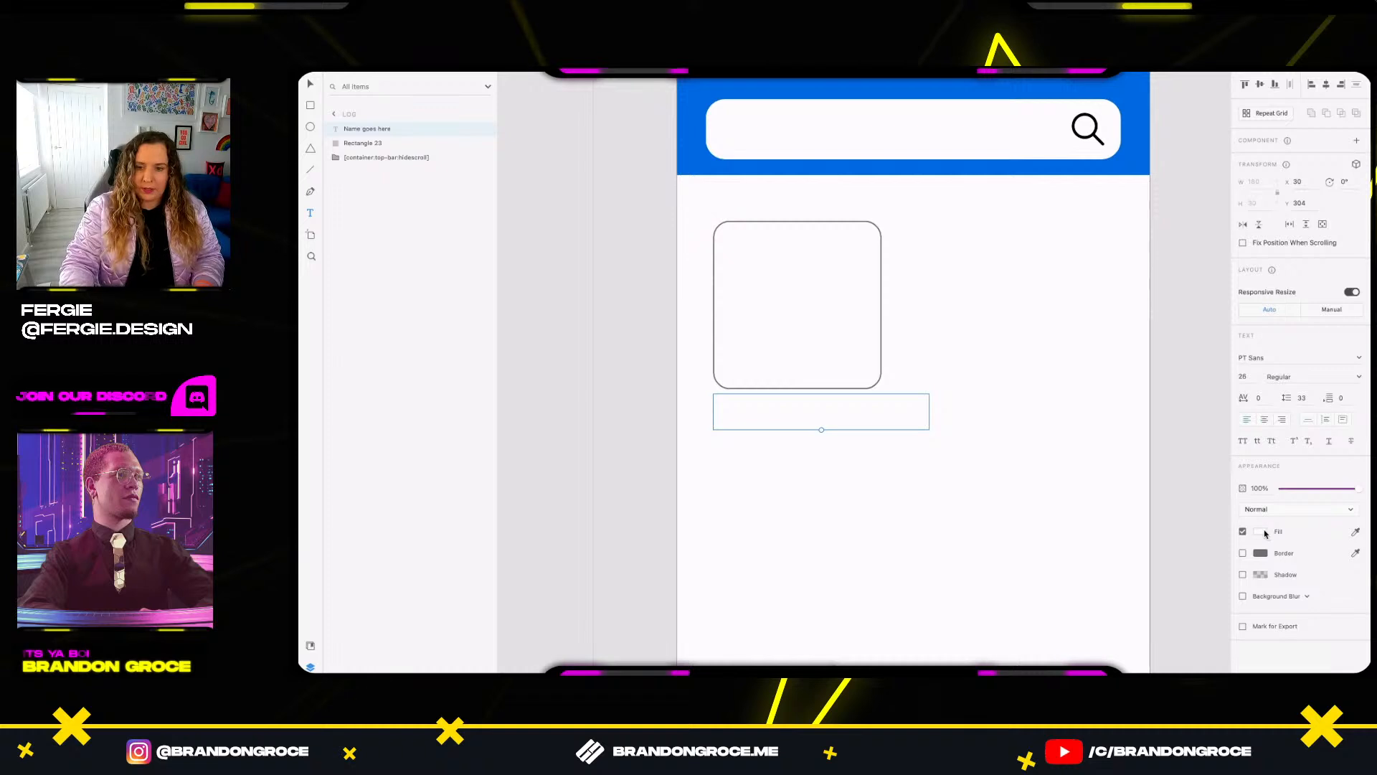
pyautogui.click(1260, 531)
pyautogui.click(1151, 532)
pyautogui.moveTo(1150, 531); pyautogui.dragTo(1100, 581)
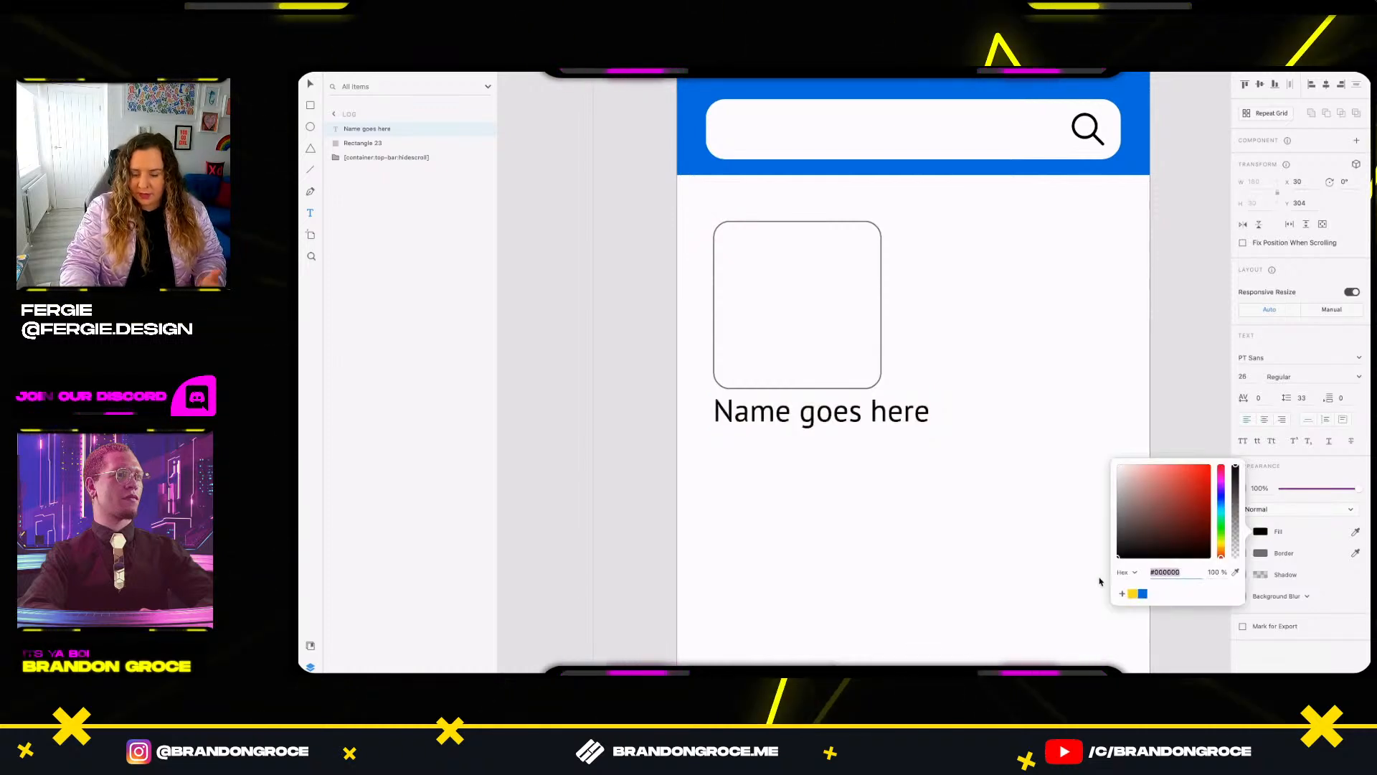
# Set the name label's font size to 18 and convert it to a fixed-size text box.
pyautogui.click(873, 422)
pyautogui.click(1251, 377)
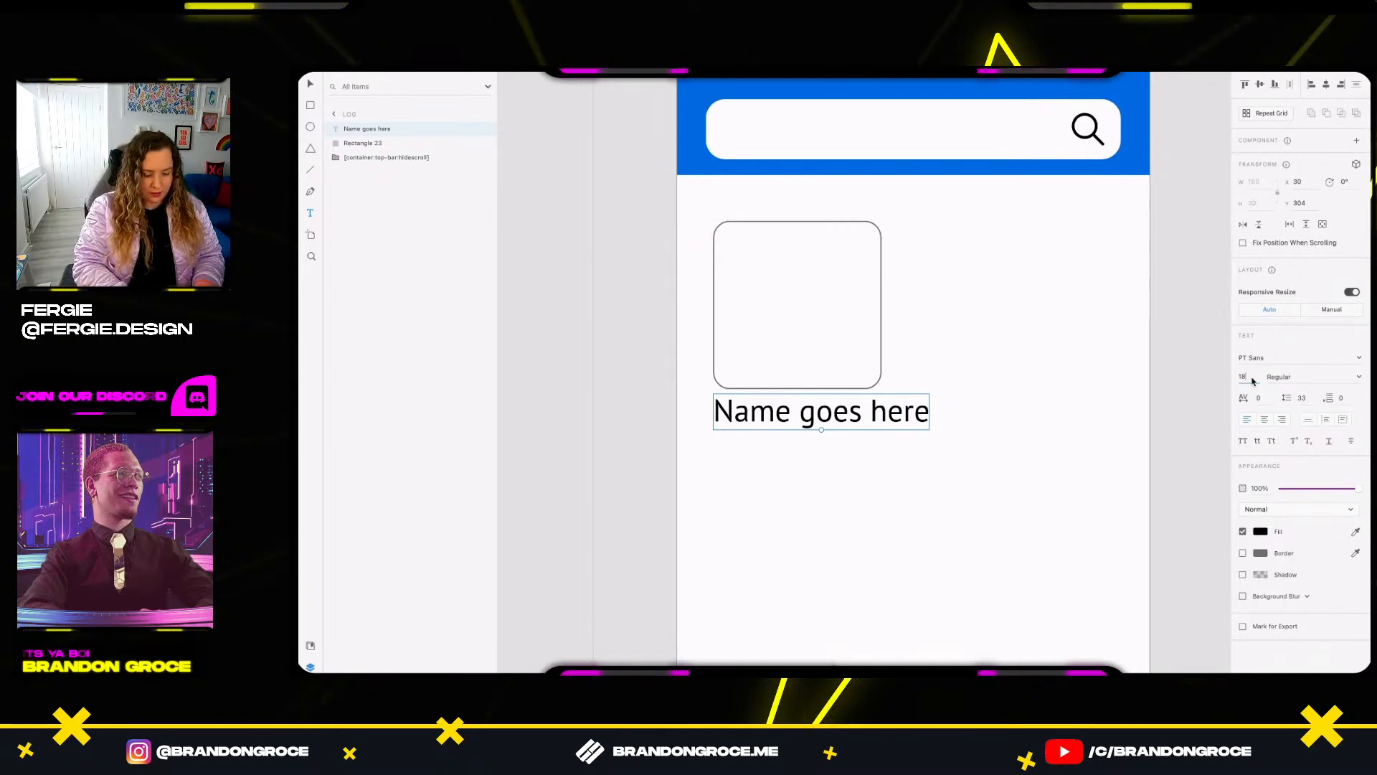
pyautogui.write('18')
pyautogui.press('Return')
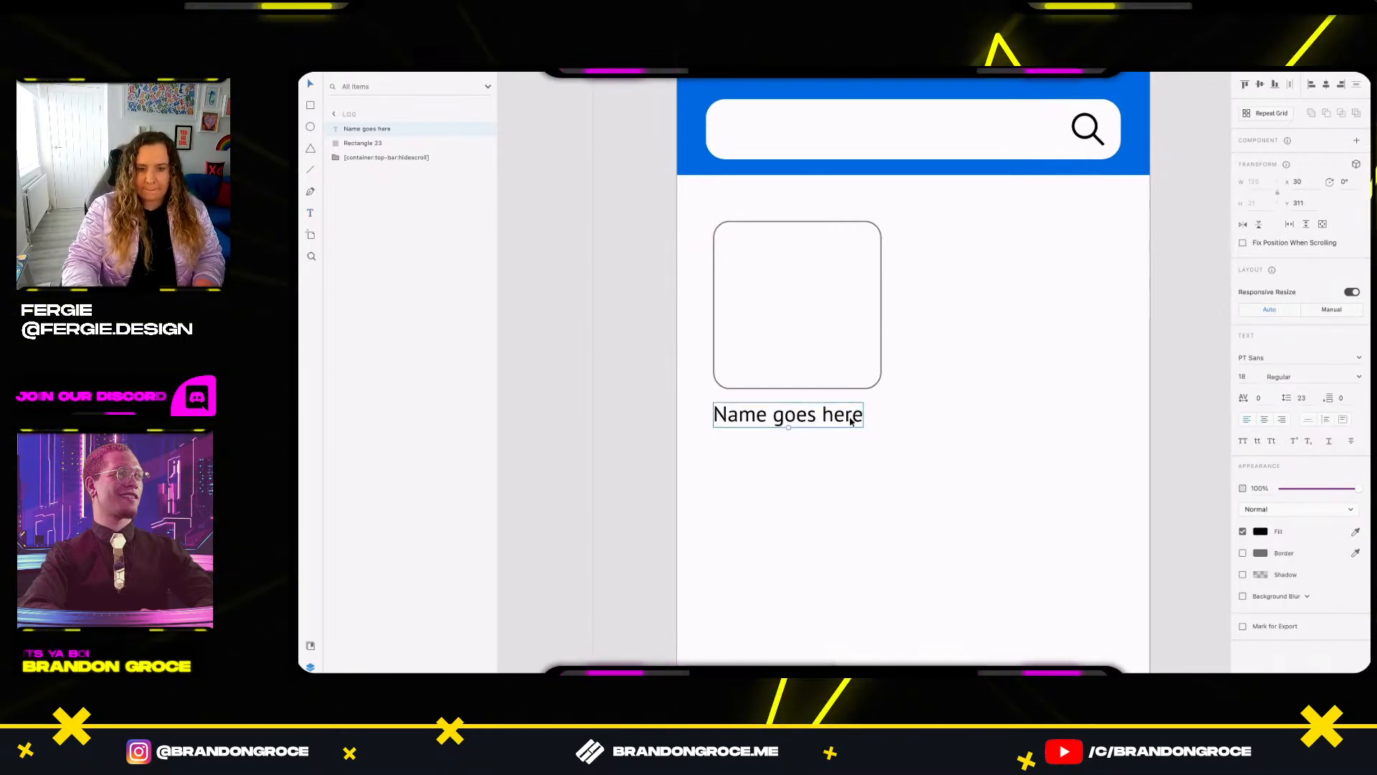
pyautogui.moveTo(850, 421); pyautogui.dragTo(852, 419)
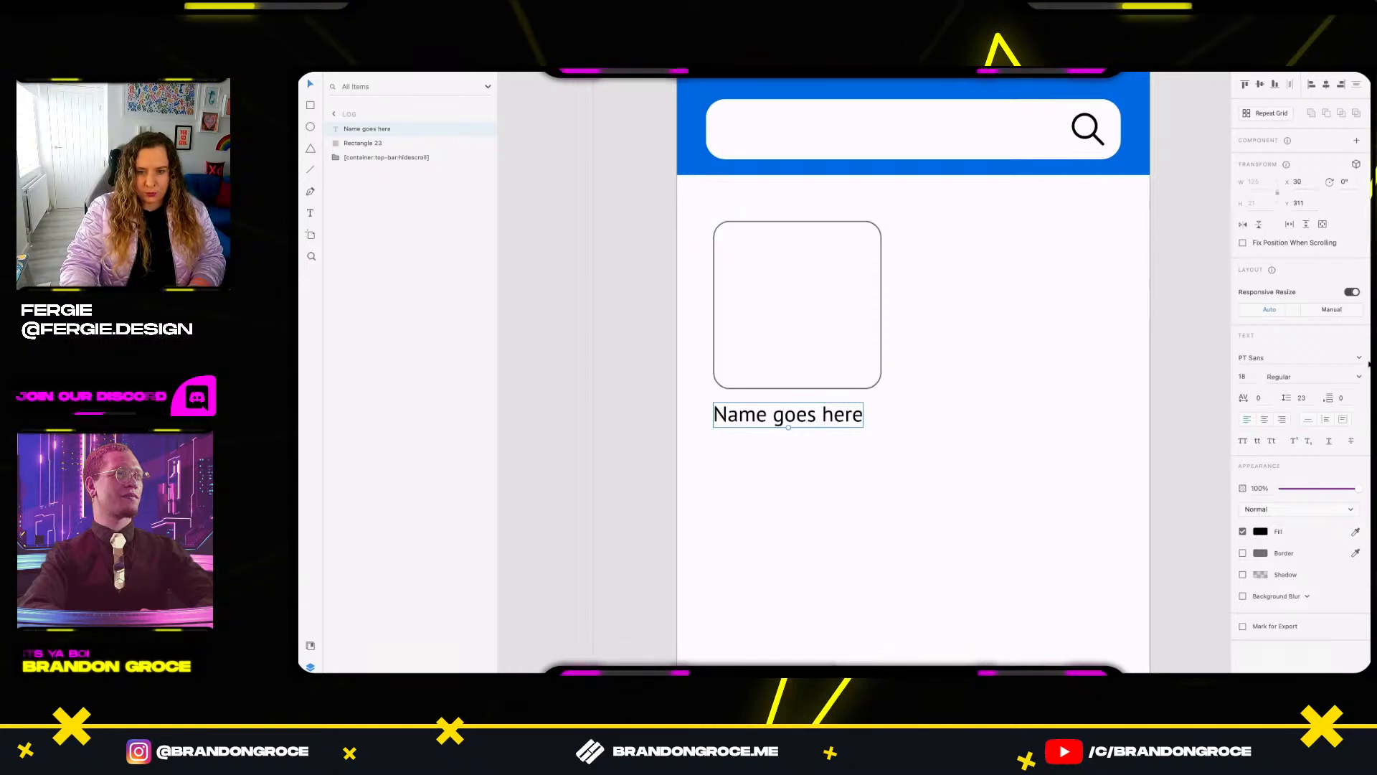
pyautogui.click(1344, 420)
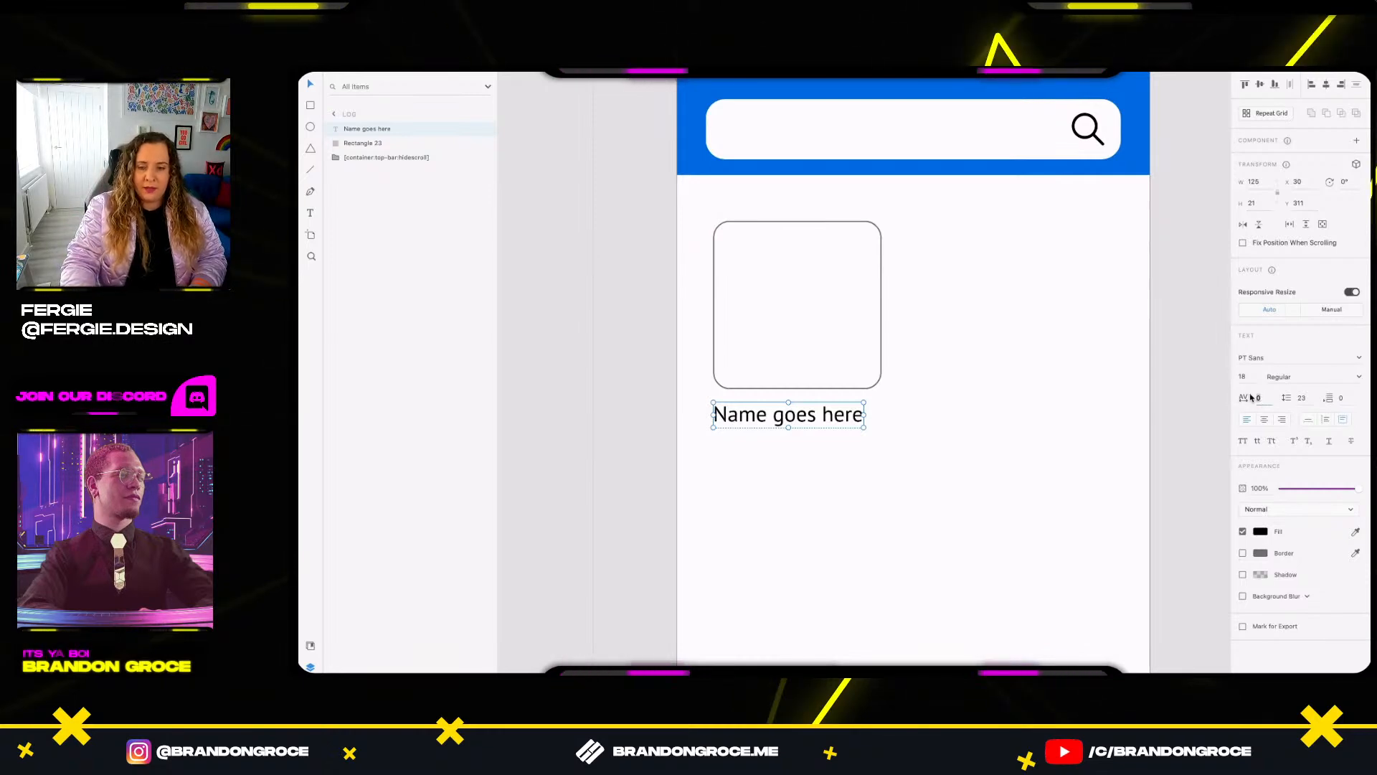
# Try a character spacing of 20 on the name label and return it to 0.
pyautogui.write('20')
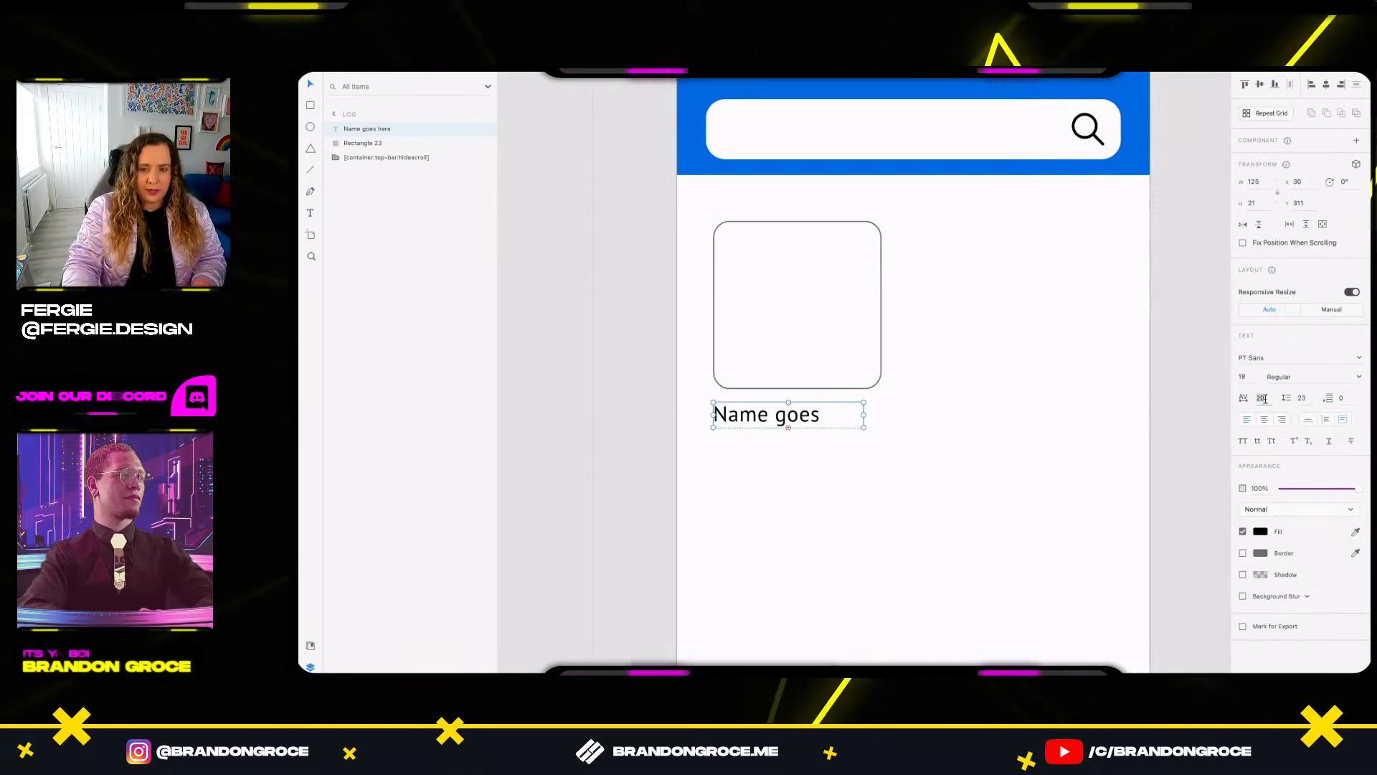
pyautogui.write('0')
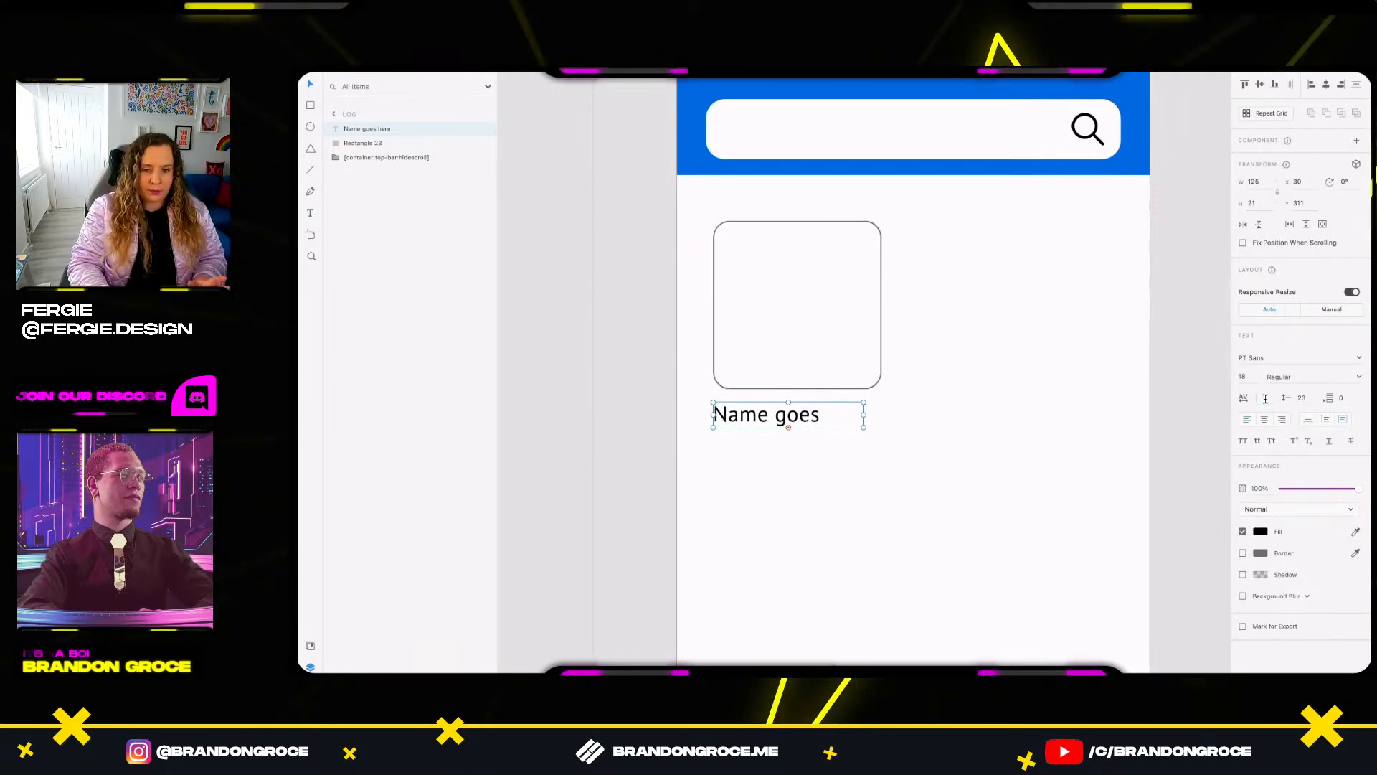
pyautogui.press('Return')
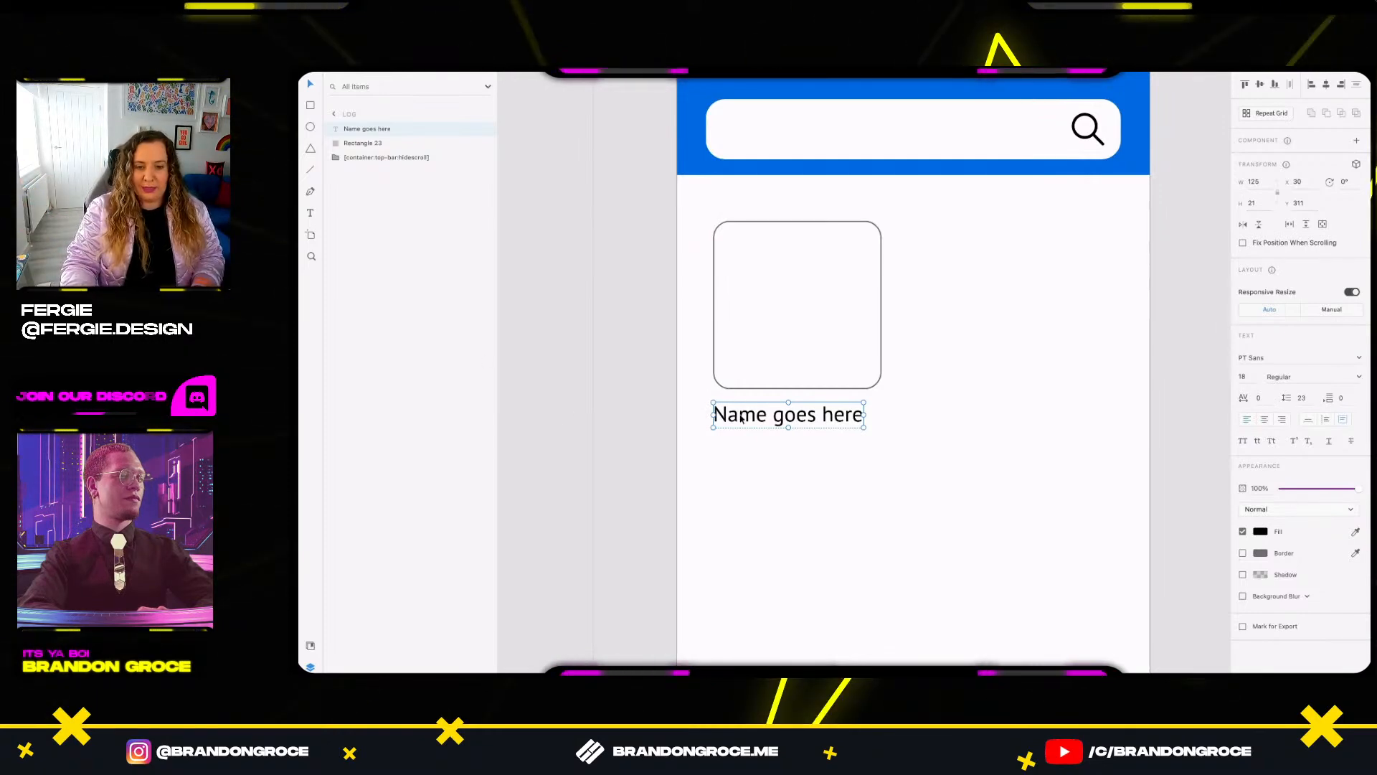
# Widen the name label's text box to 140 to match the square and set its font weight to Bold.
pyautogui.moveTo(741, 416); pyautogui.dragTo(741, 417)
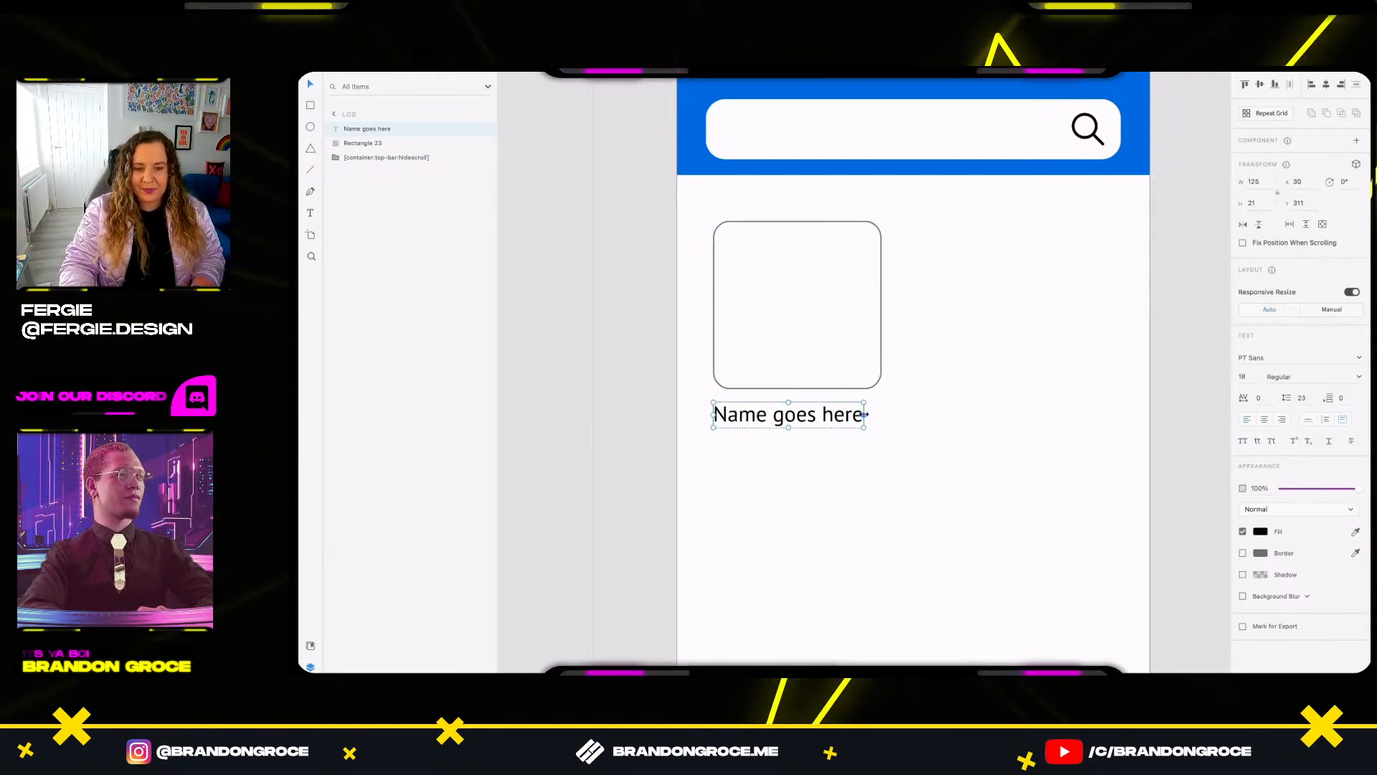
pyautogui.moveTo(890, 416); pyautogui.dragTo(882, 414)
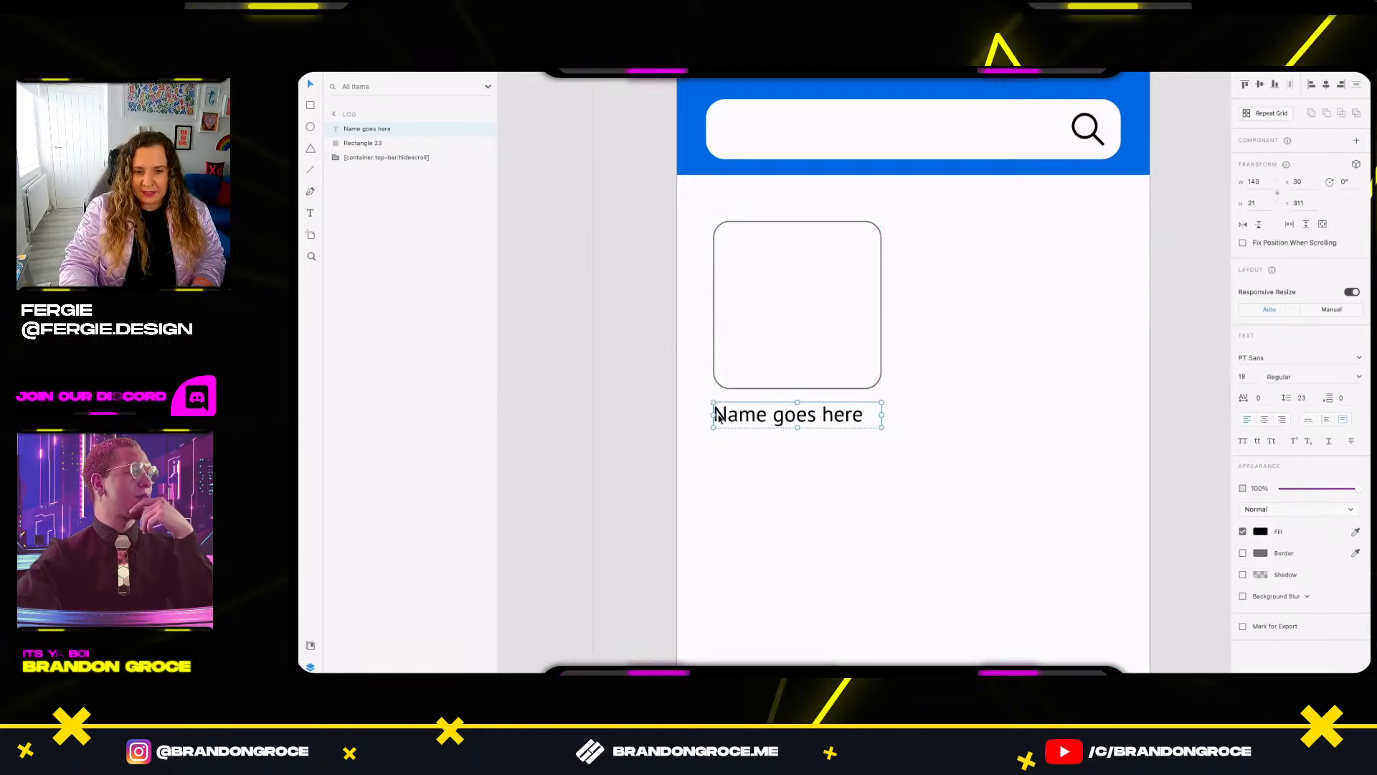
pyautogui.moveTo(713, 415); pyautogui.dragTo(710, 415)
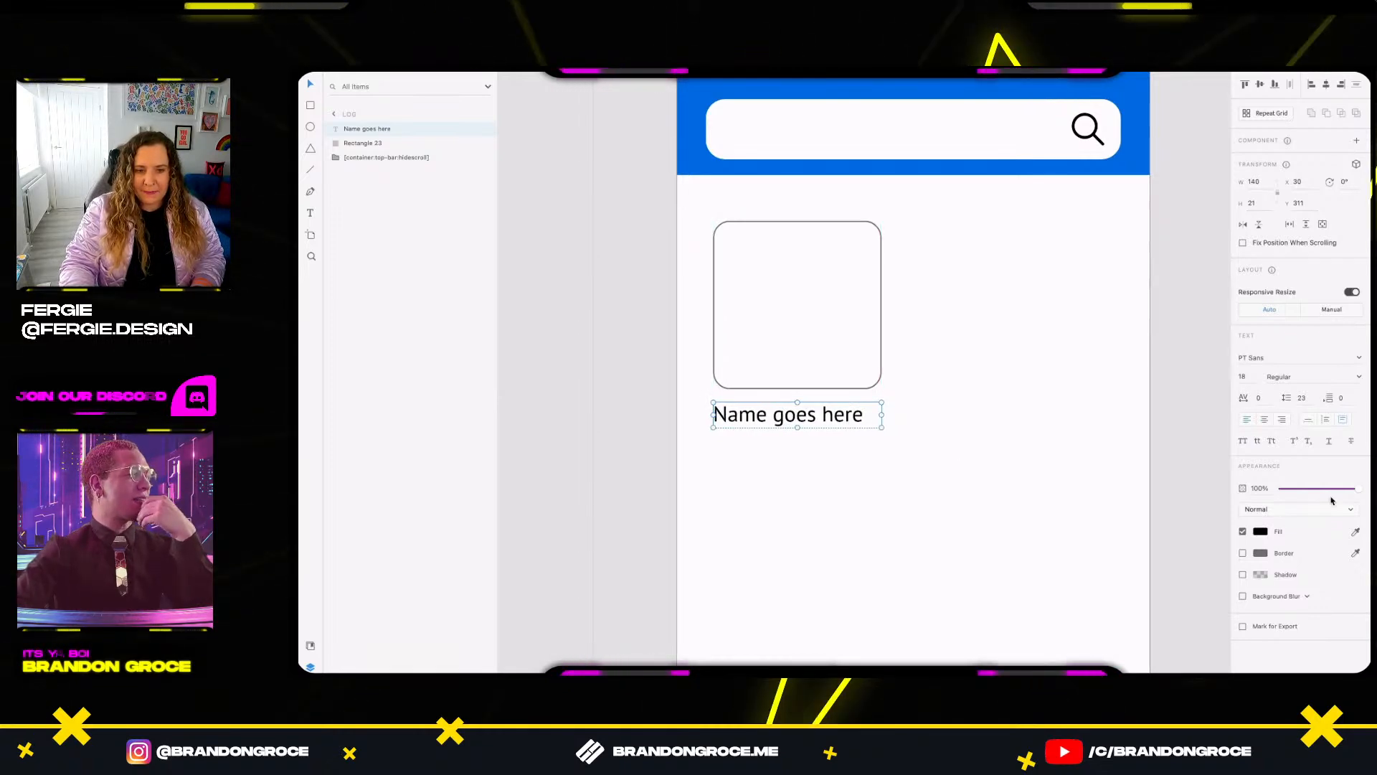
pyautogui.click(1356, 378)
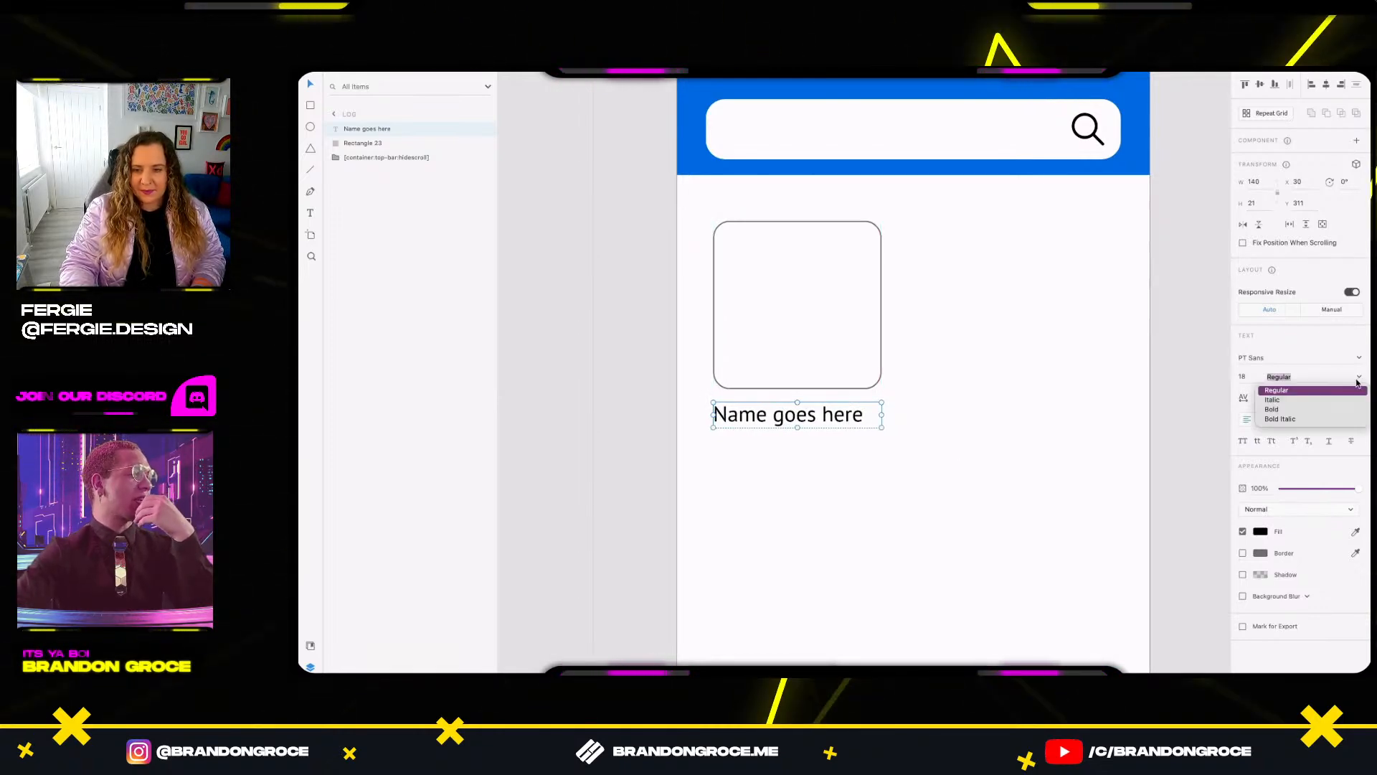
pyautogui.click(1272, 410)
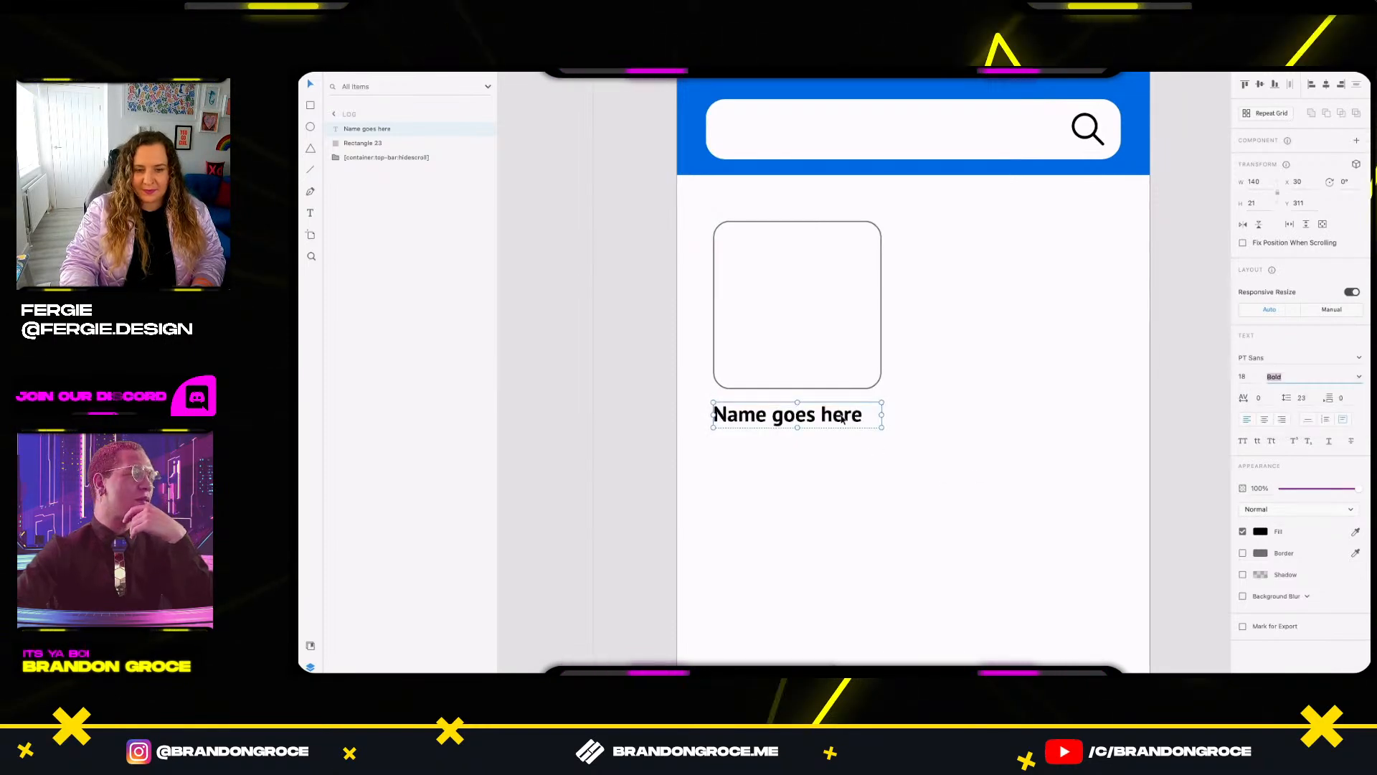
# Duplicate the name label directly below itself and set the copy to Italic with a font size of 14.
pyautogui.moveTo(842, 419); pyautogui.dragTo(837, 454)
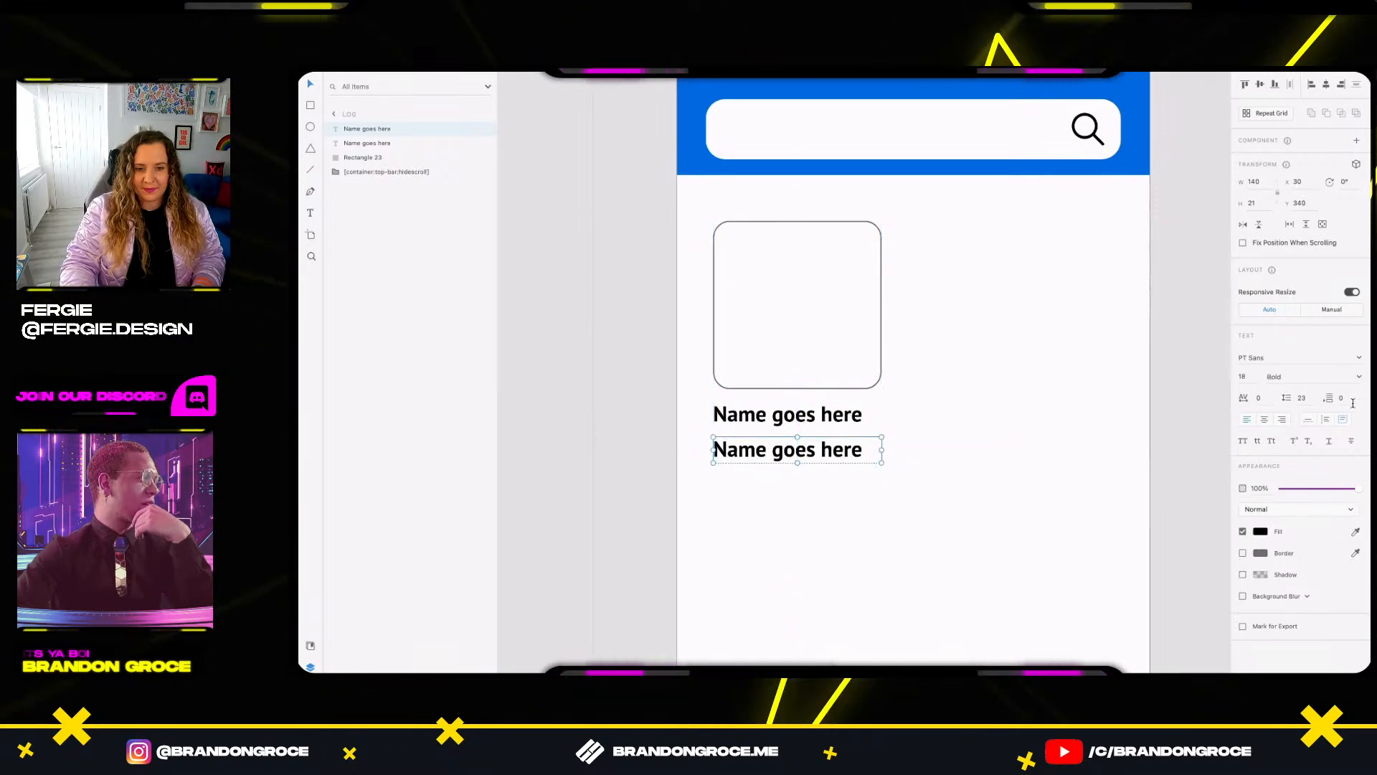
pyautogui.click(1360, 376)
pyautogui.click(1282, 401)
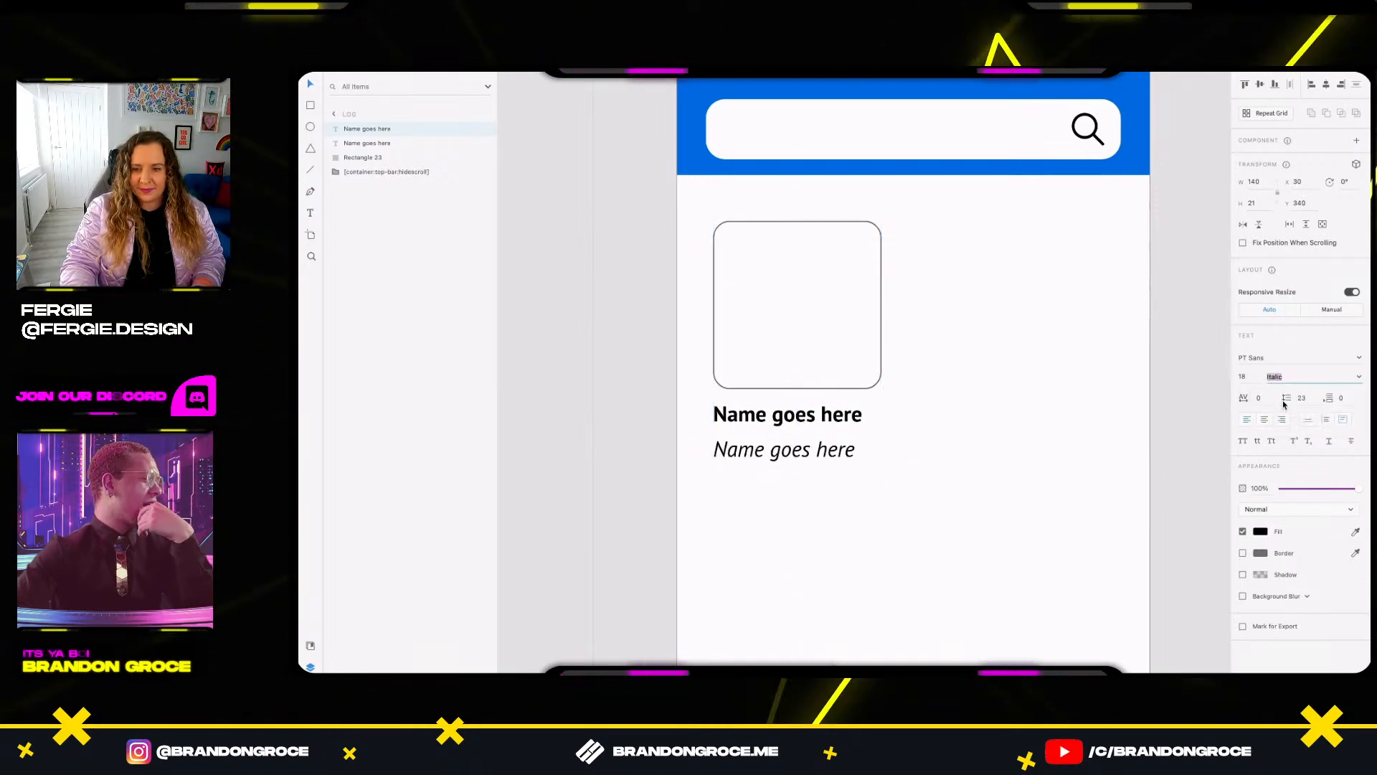
pyautogui.click(1248, 378)
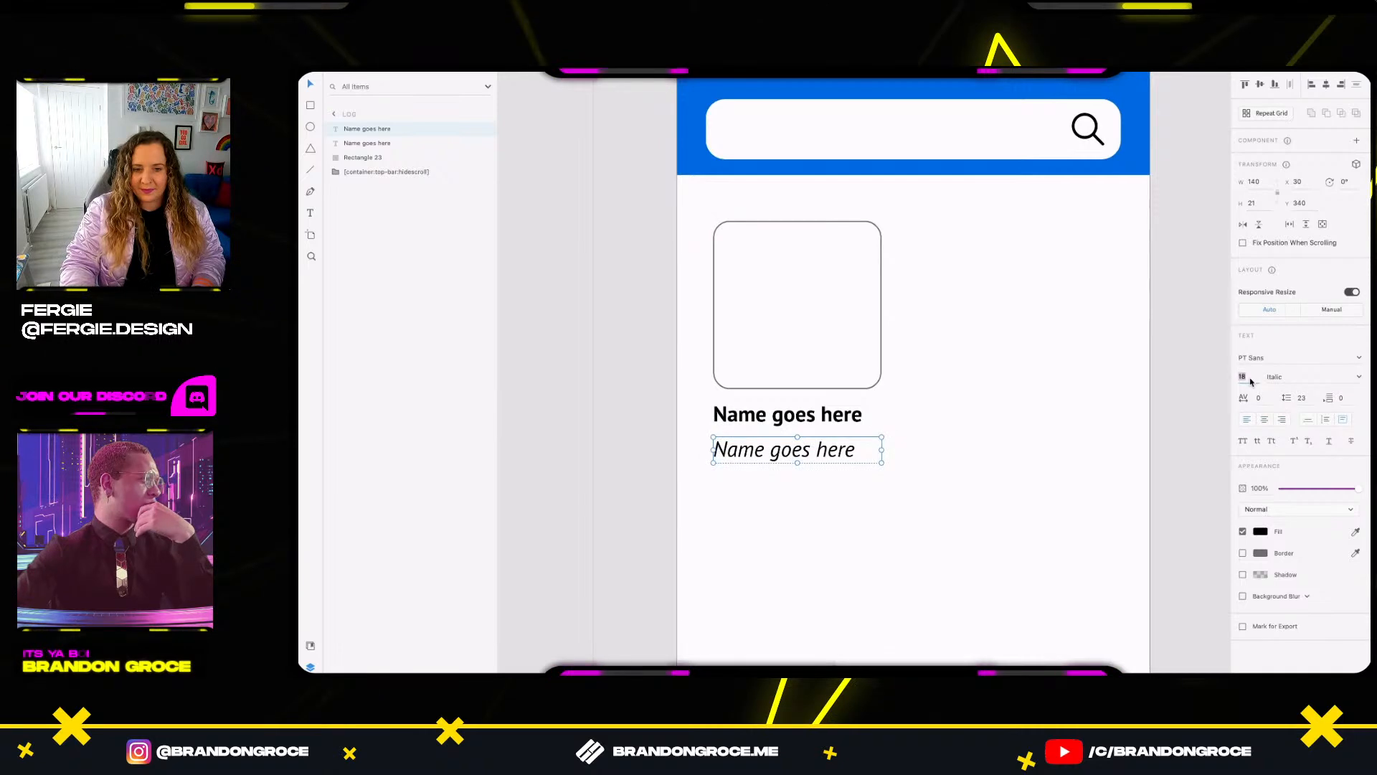
pyautogui.write('14')
pyautogui.press('Return')
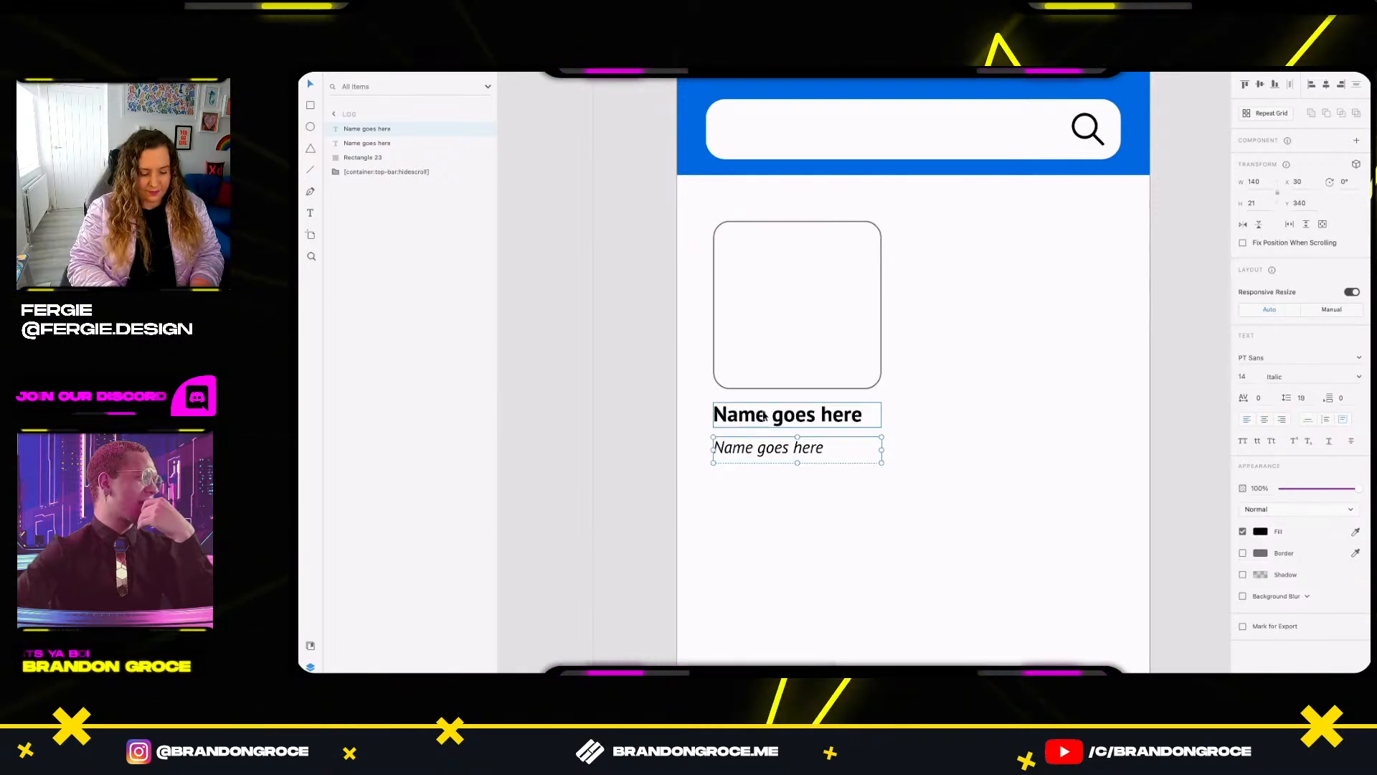
# Set the bold name label's font size to 16.
pyautogui.keyDown('shift'); pyautogui.click(761, 416); pyautogui.keyUp('shift')
pyautogui.click(983, 406)
pyautogui.click(869, 412)
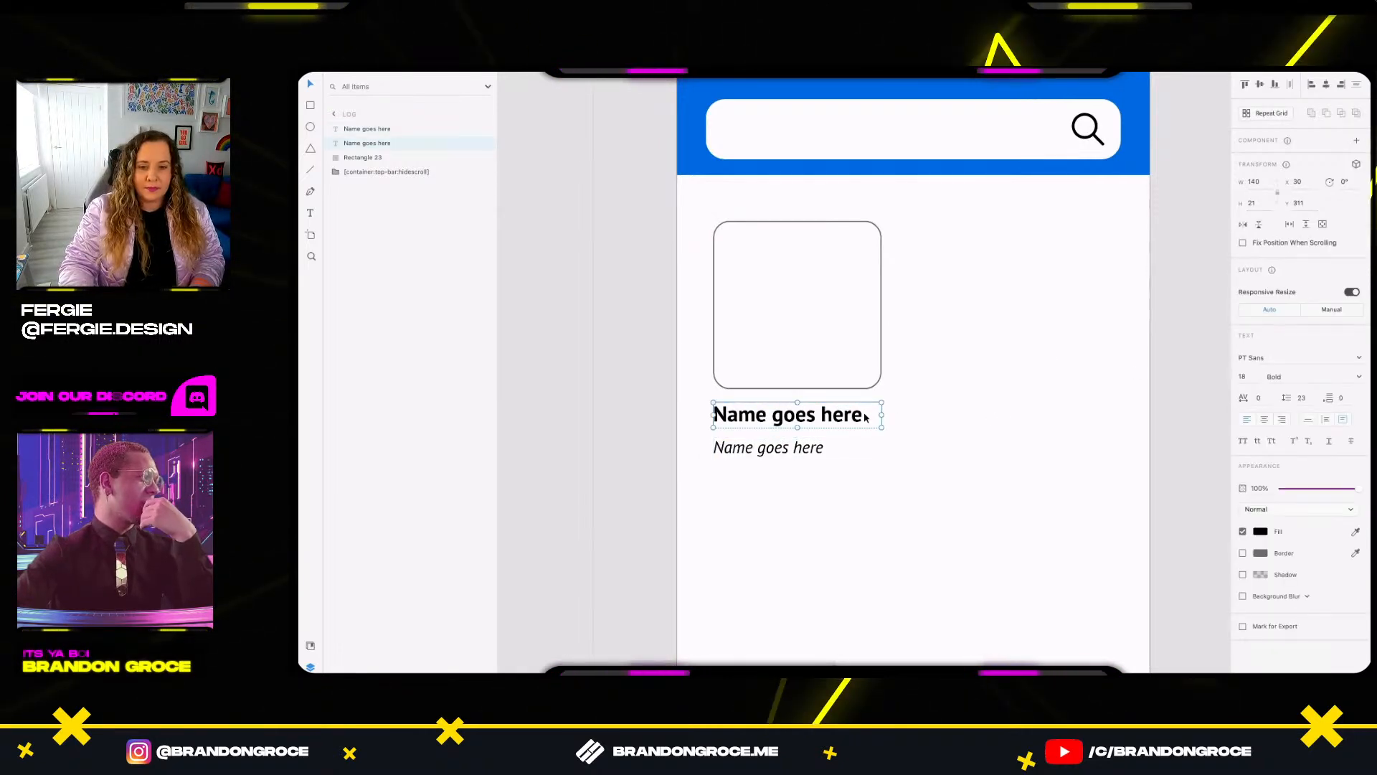
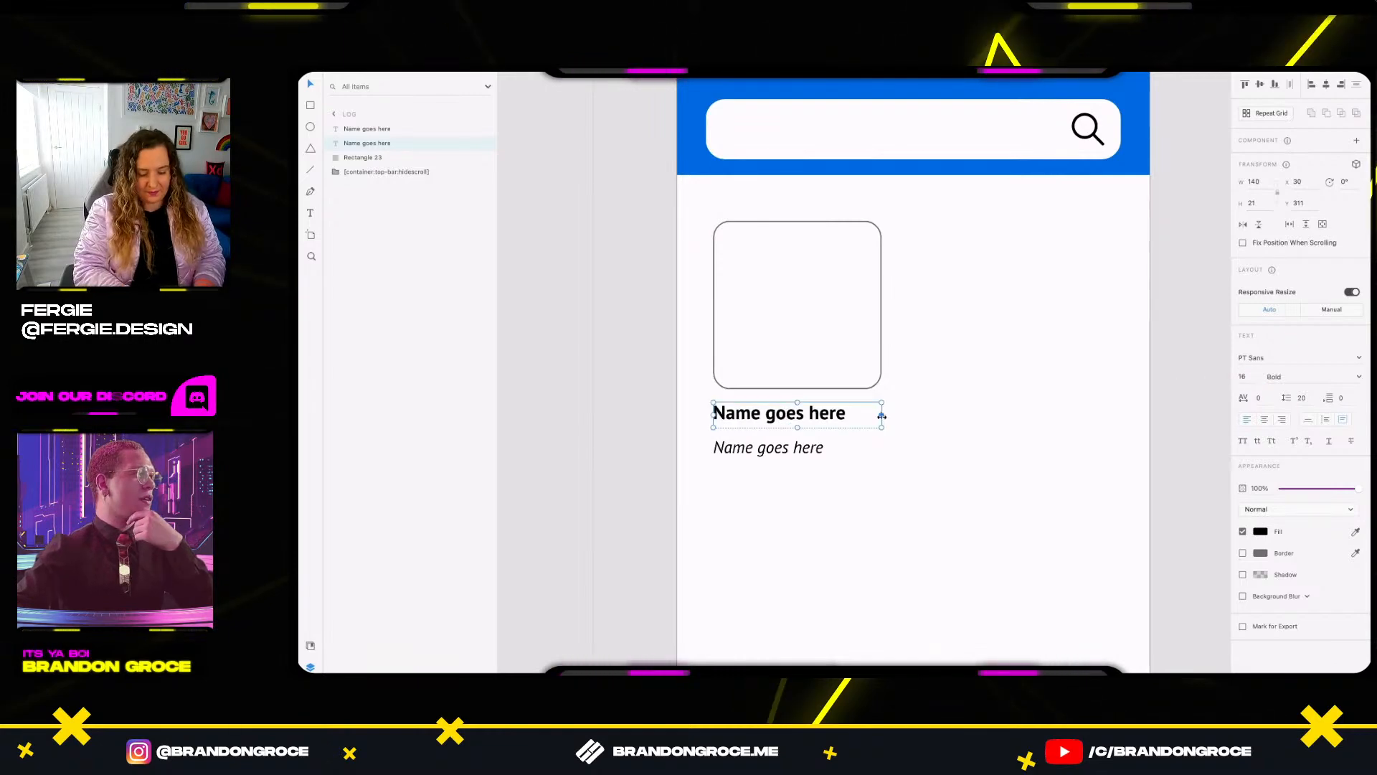
pyautogui.click(832, 449)
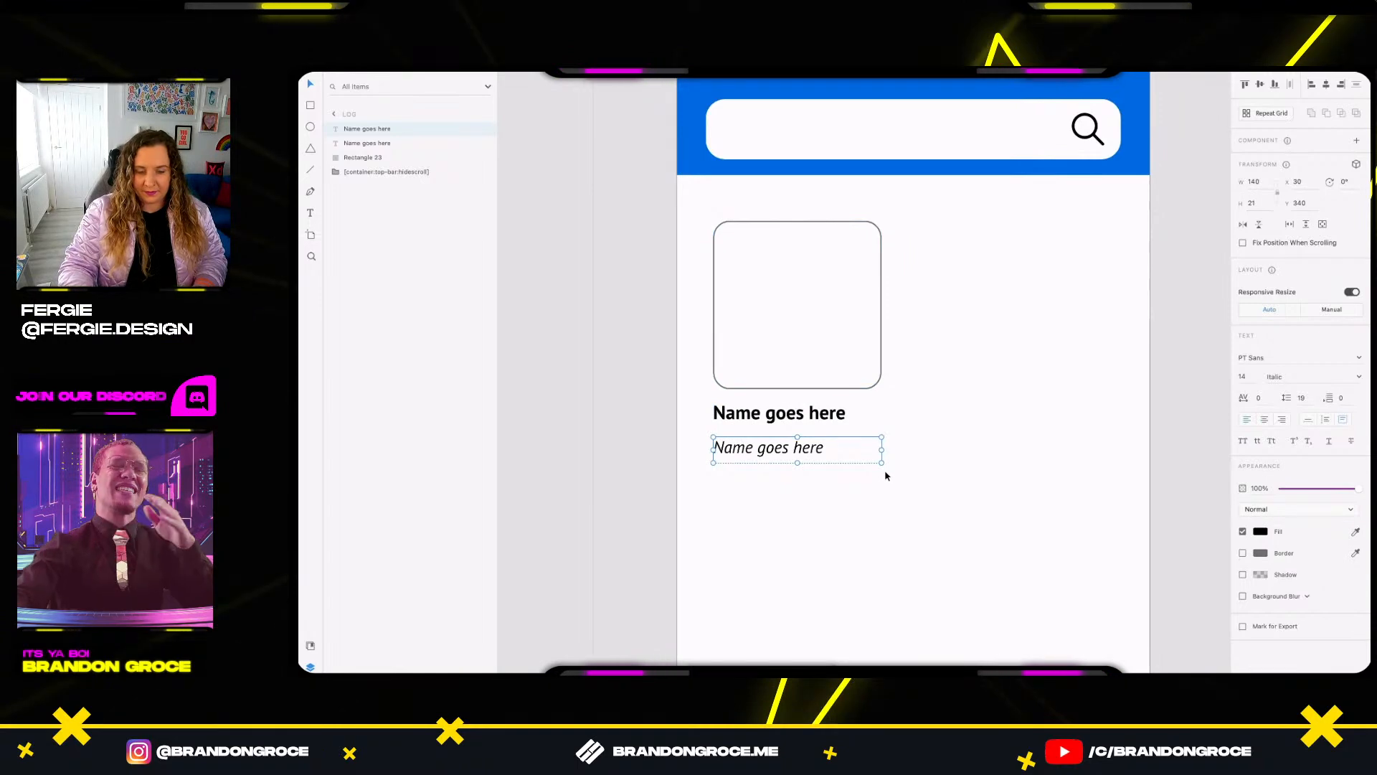
# Draw a full-width rectangle 270 high below the header, halve its width to 196.5, and send it to the back.
pyautogui.press('r')
pyautogui.moveTo(678, 175)
pyautogui.mouseDown()
pyautogui.moveTo(1066, 390)
pyautogui.moveTo(1151, 499)
pyautogui.mouseUp()
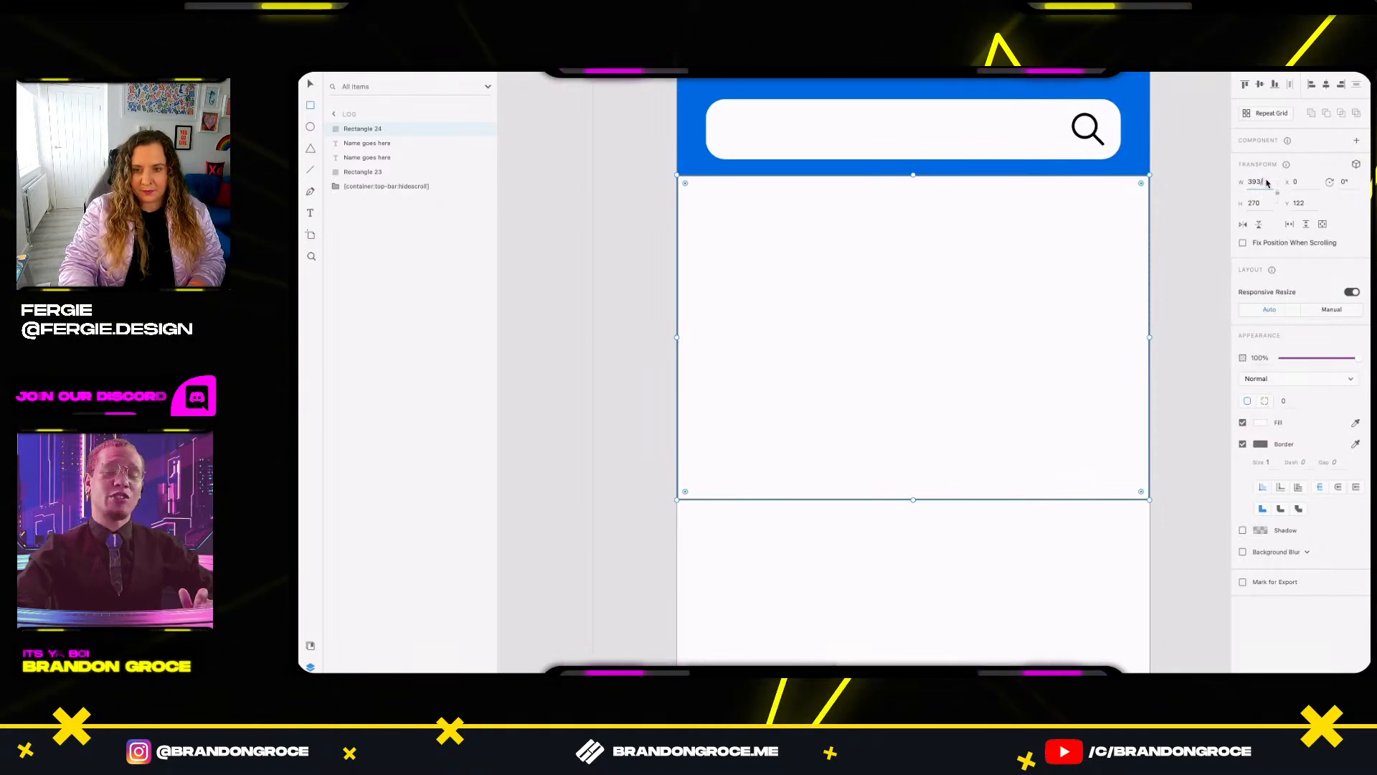
pyautogui.write('2')
pyautogui.press('Return')
pyautogui.hotkey('ctrl', 'shift', '[')
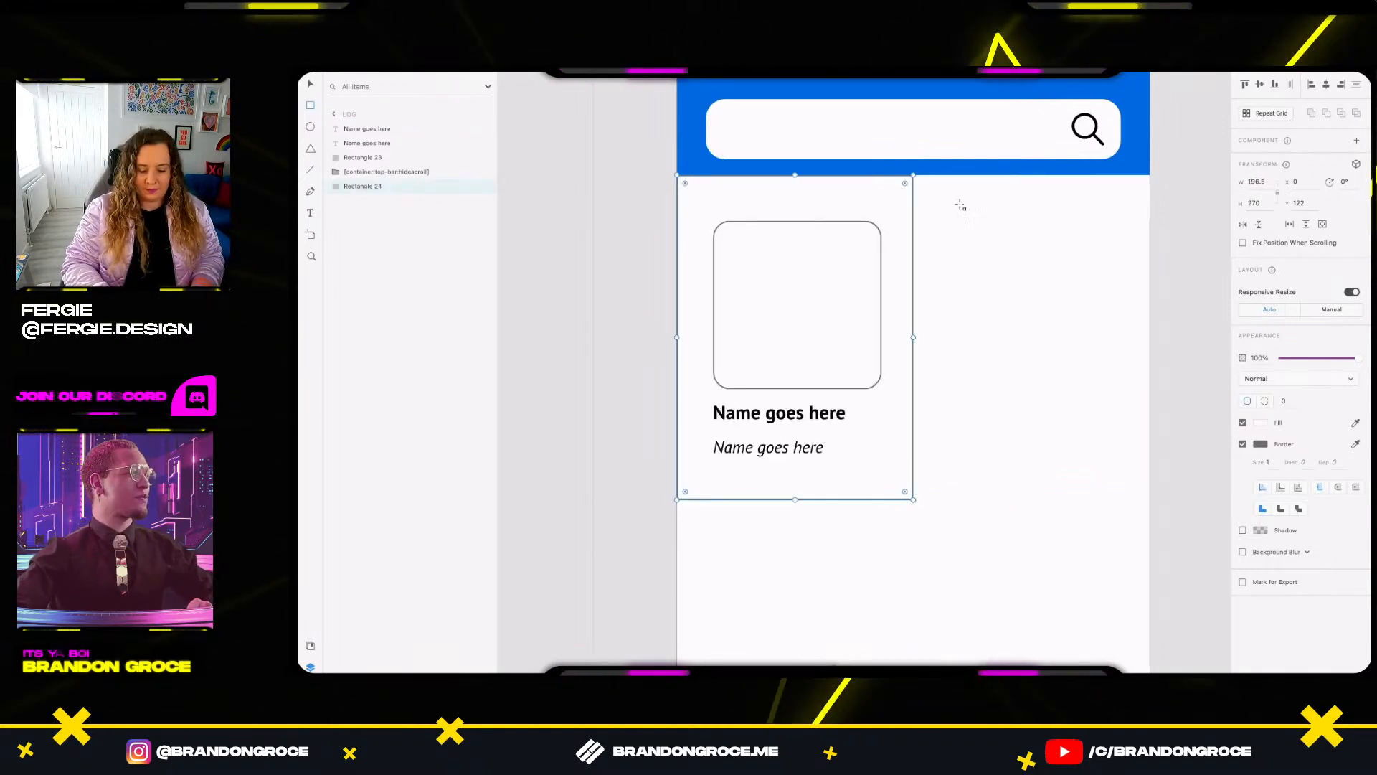
# Centre the rounded square horizontally in the card rectangle and shift both text labels to an X position of 32.
pyautogui.keyDown('shift'); pyautogui.click(868, 245); pyautogui.keyUp('shift')
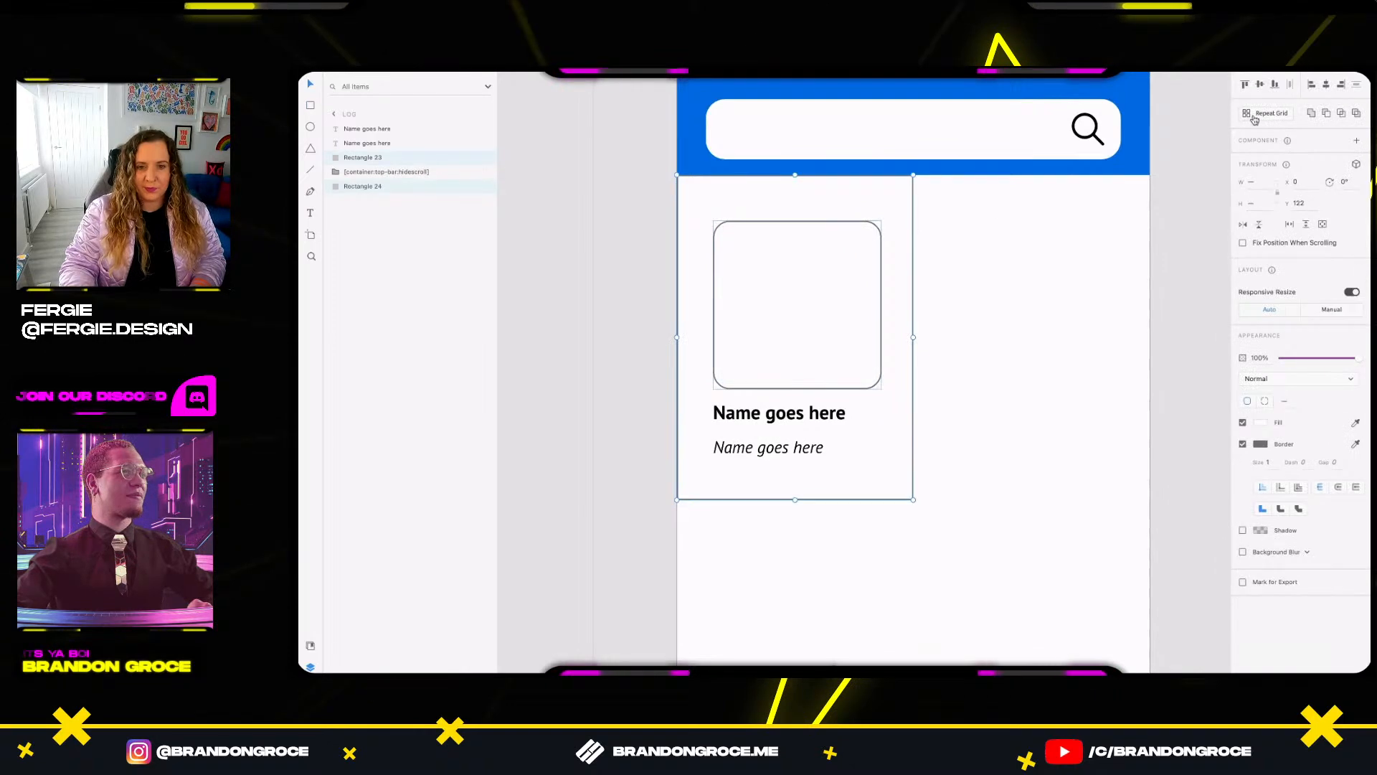
pyautogui.click(1324, 84)
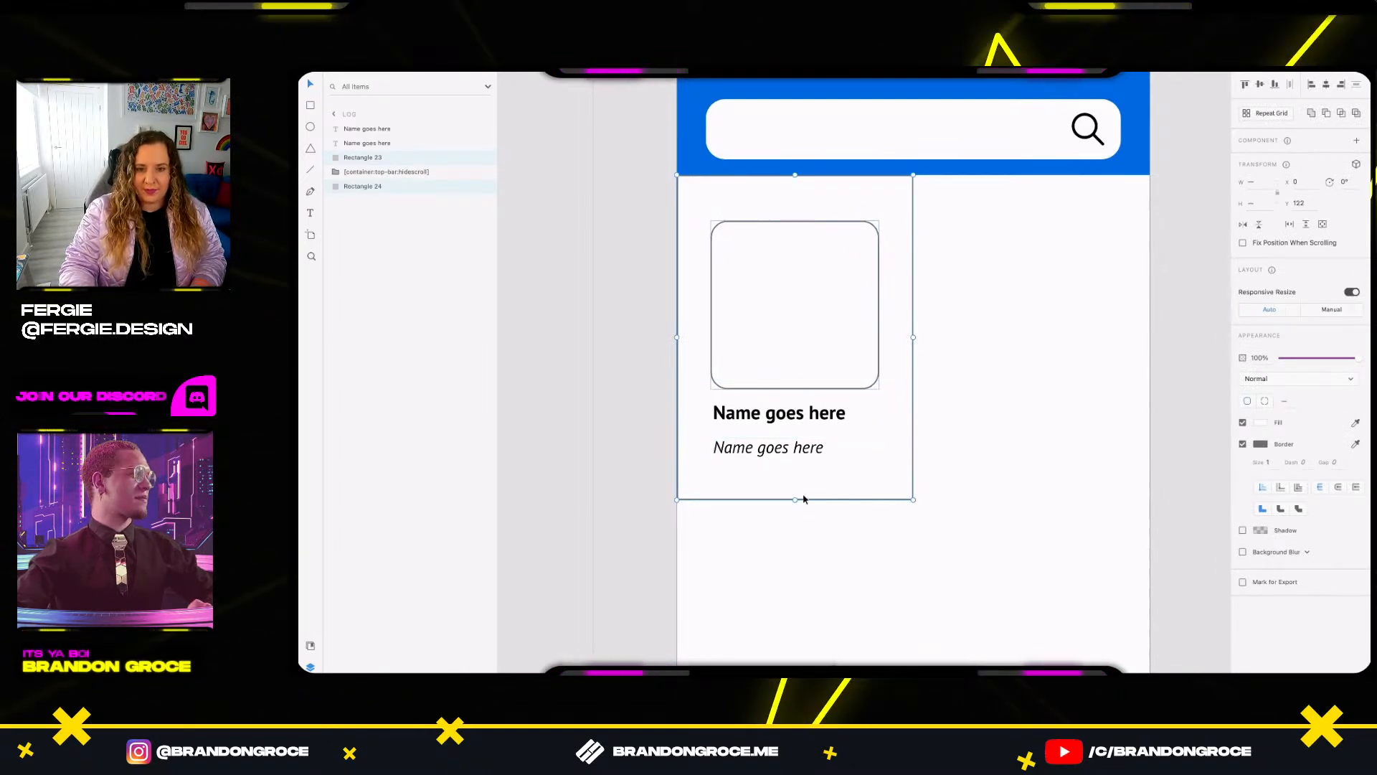
pyautogui.press('Escape')
pyautogui.click(763, 449)
pyautogui.keyDown('shift'); pyautogui.click(774, 407); pyautogui.keyUp('shift')
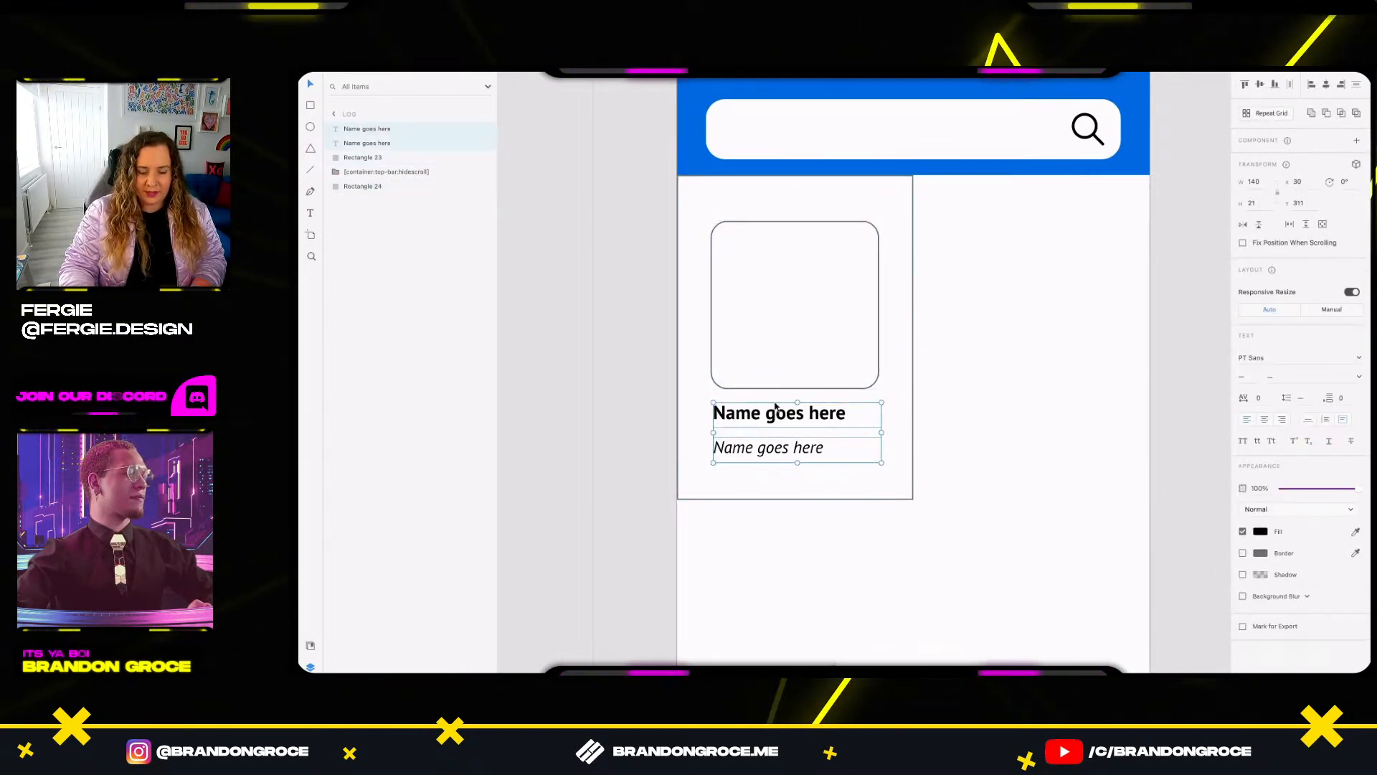
pyautogui.moveTo(776, 414); pyautogui.dragTo(779, 418)
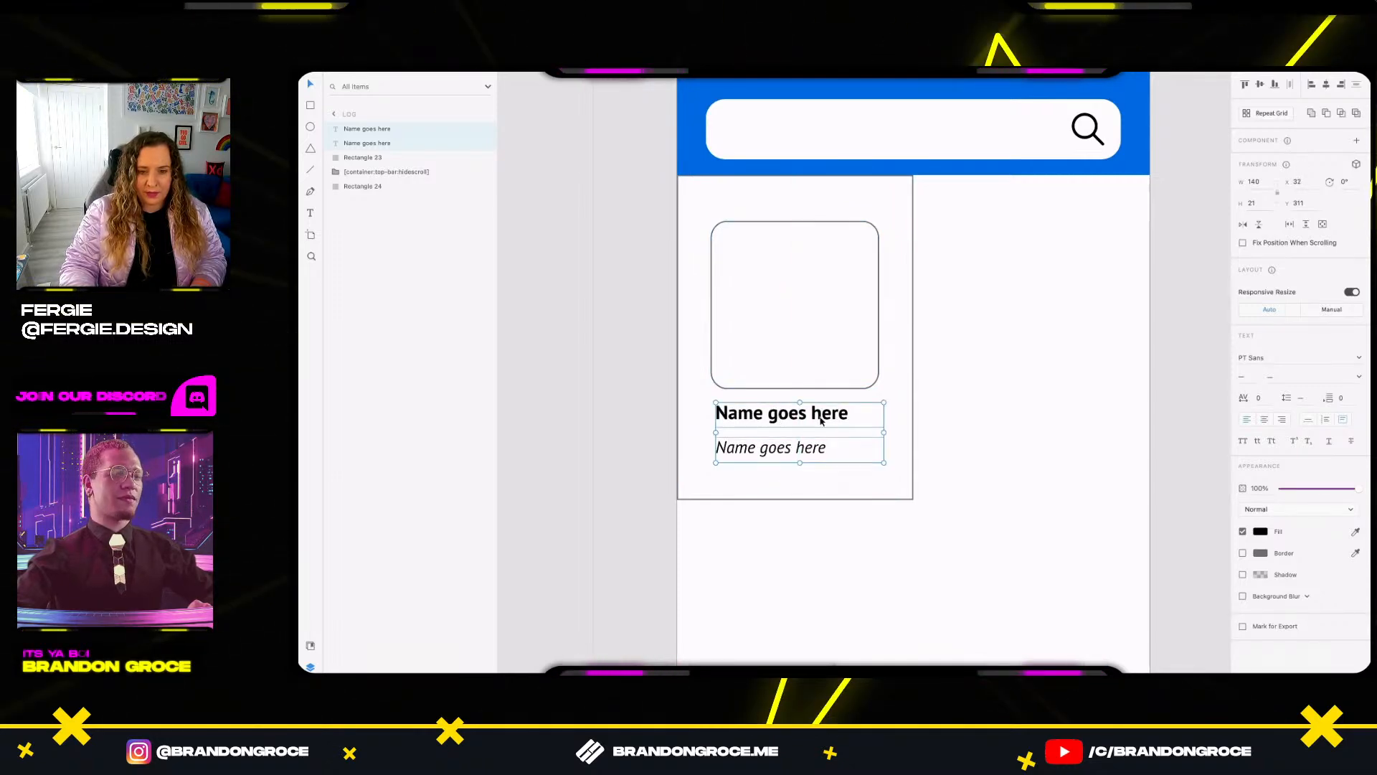
pyautogui.click(929, 516)
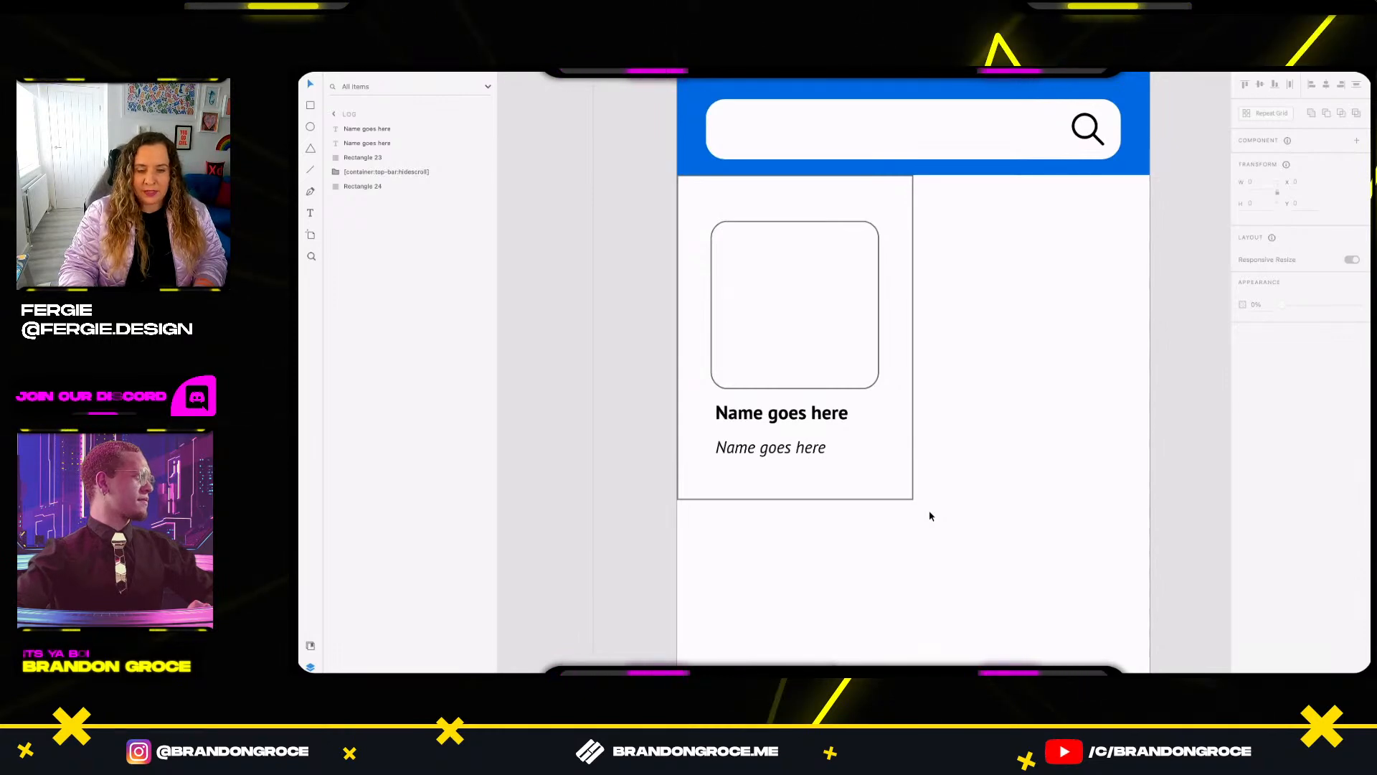
# Replace the italic label's text with "Location seen".
pyautogui.moveTo(928, 510); pyautogui.dragTo(751, 358)
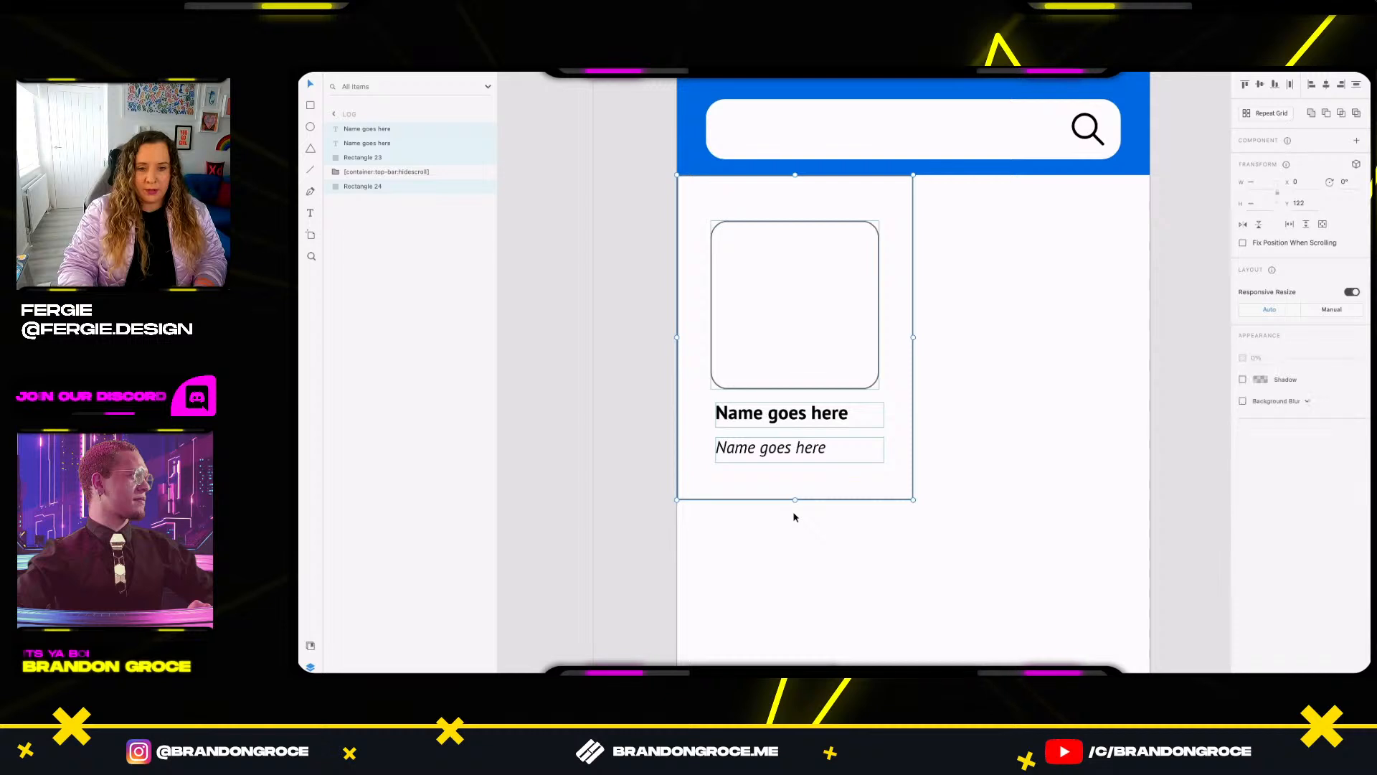
pyautogui.click(784, 455)
pyautogui.doubleClick(785, 454)
pyautogui.write('Loc')
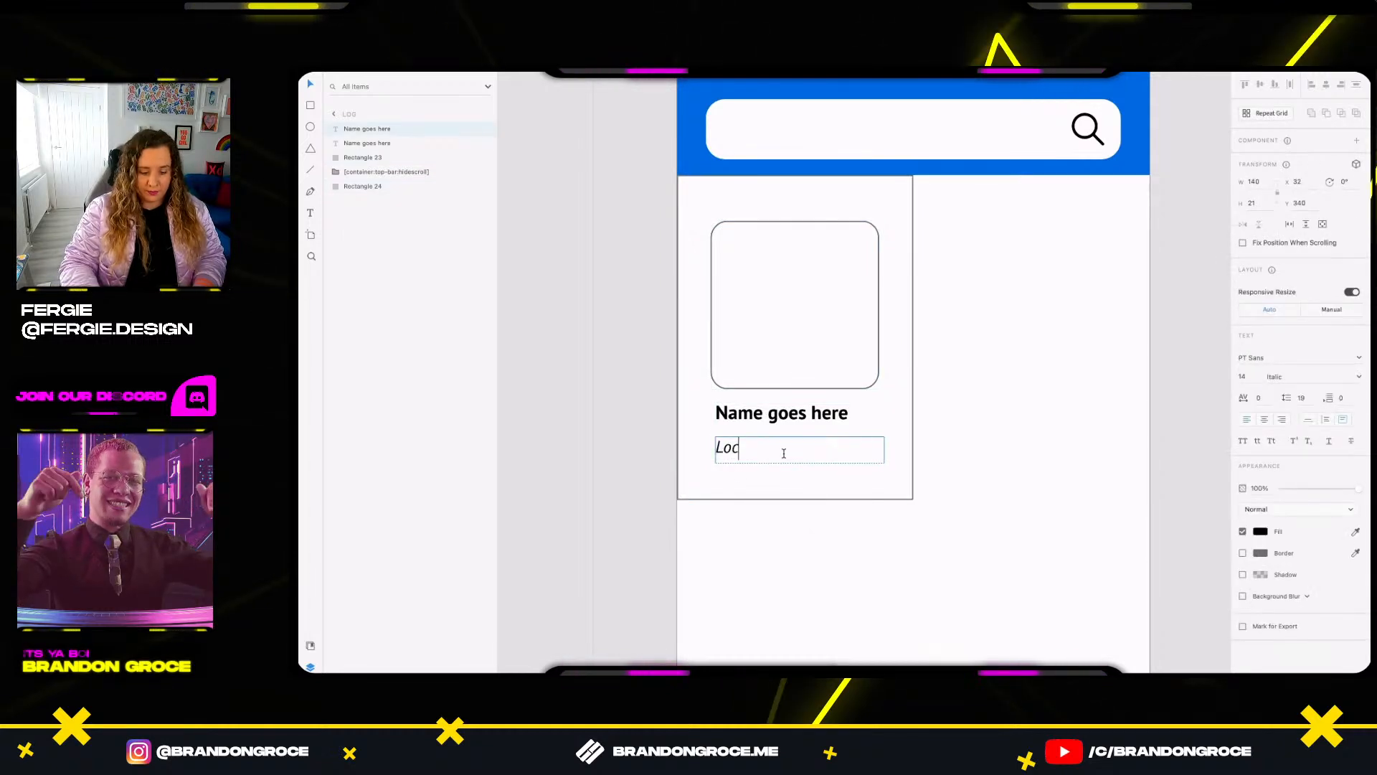
pyautogui.write('ation seen')
pyautogui.press('Escape')
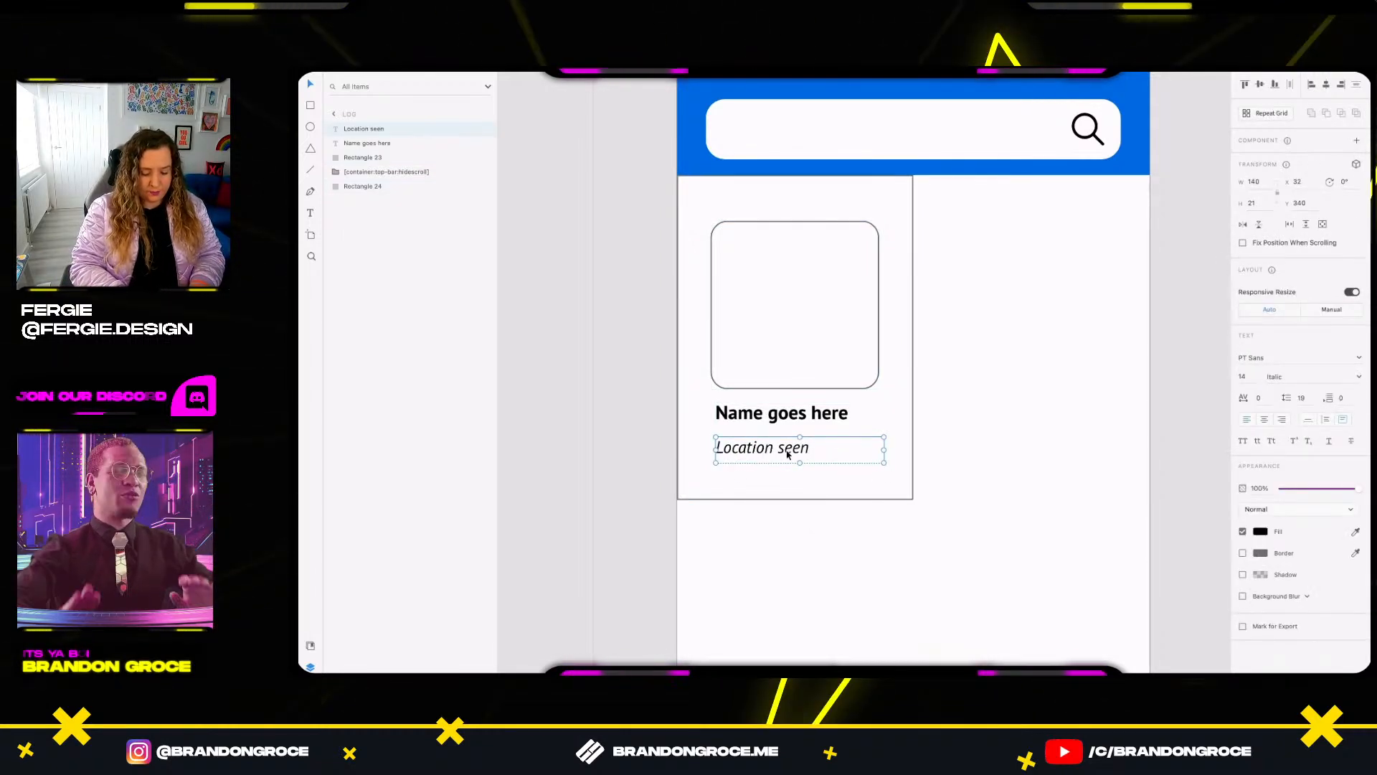
# Fill the rounded square with the starfish photo from Finder's LIVE MASTERCLASS folder and remove the square's border.
pyautogui.click(864, 387)
pyautogui.press('super+Tab')
pyautogui.press('super+Tab')
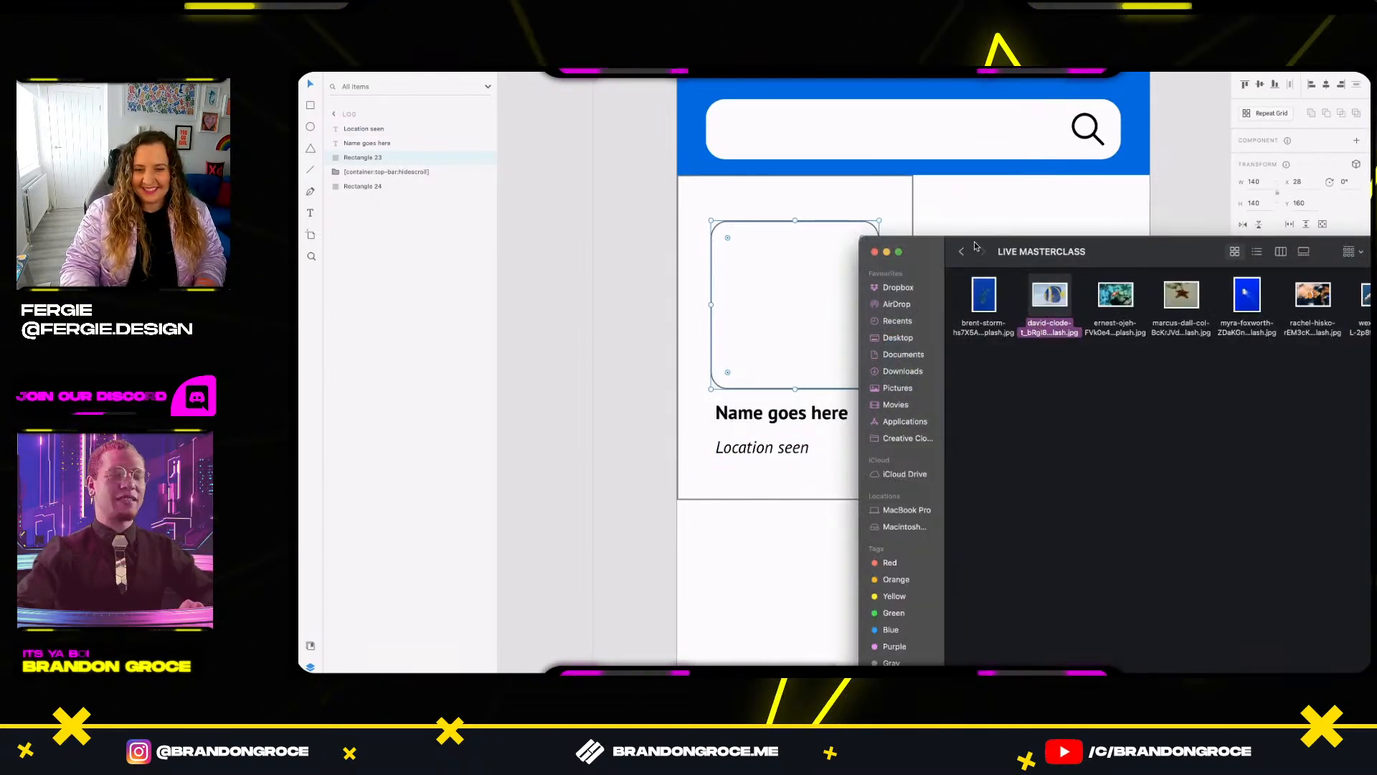
pyautogui.moveTo(1110, 257); pyautogui.dragTo(1222, 287)
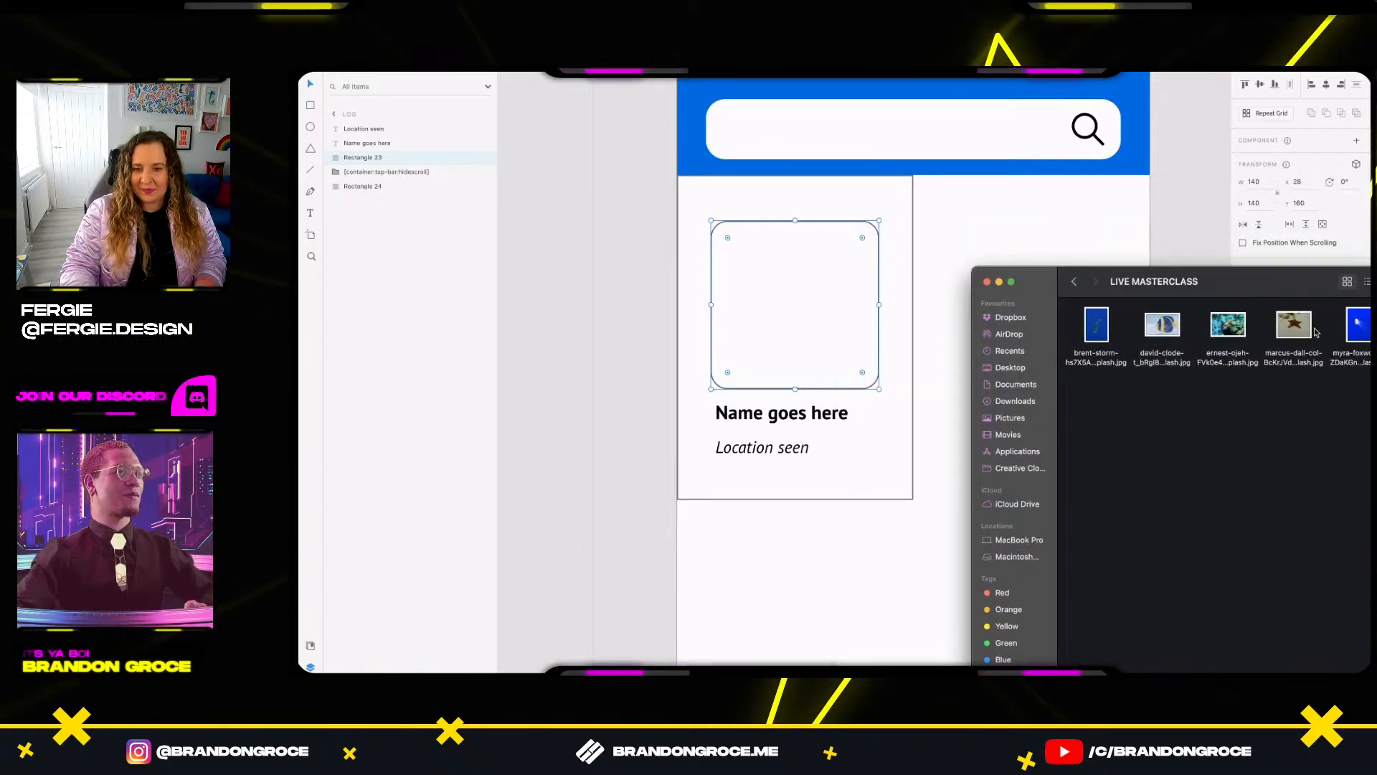
pyautogui.moveTo(1294, 326); pyautogui.dragTo(871, 352)
pyautogui.click(1000, 284)
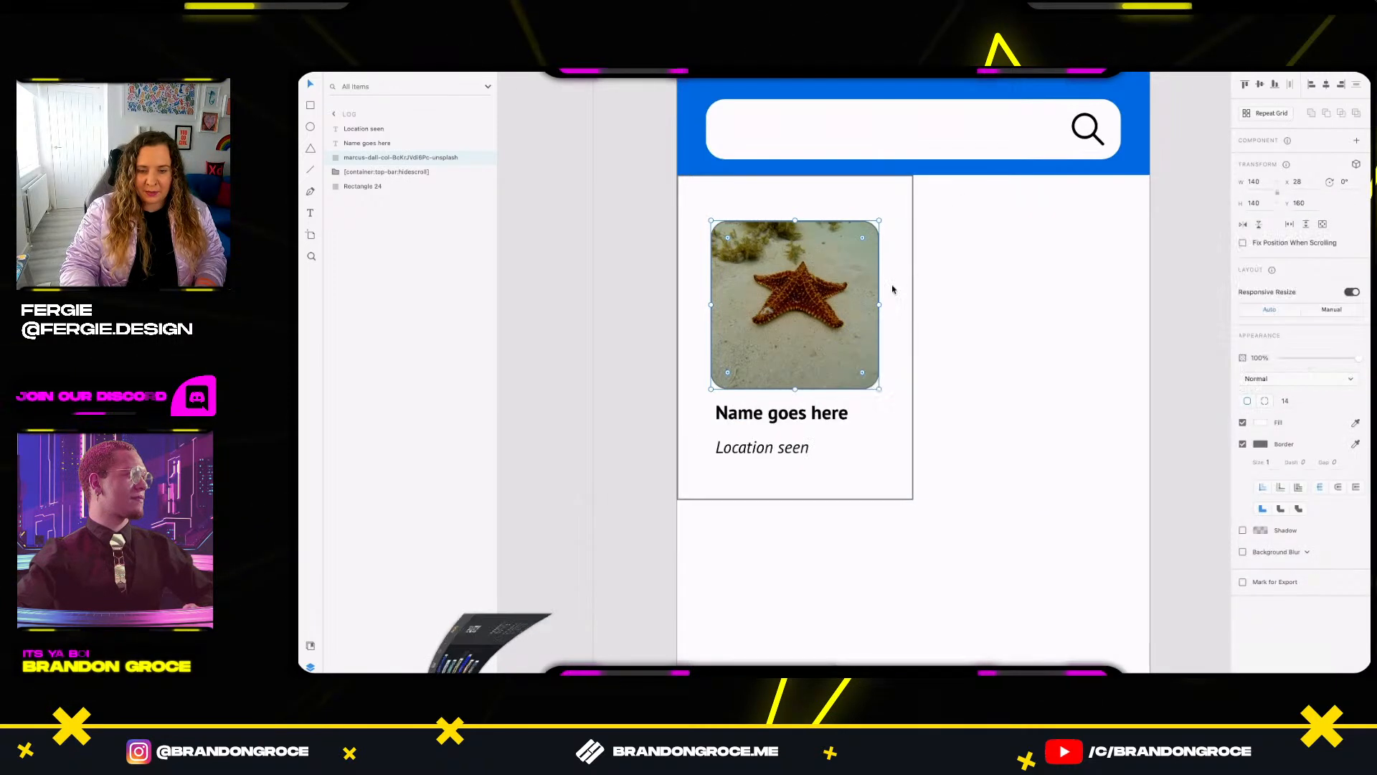
pyautogui.click(1243, 444)
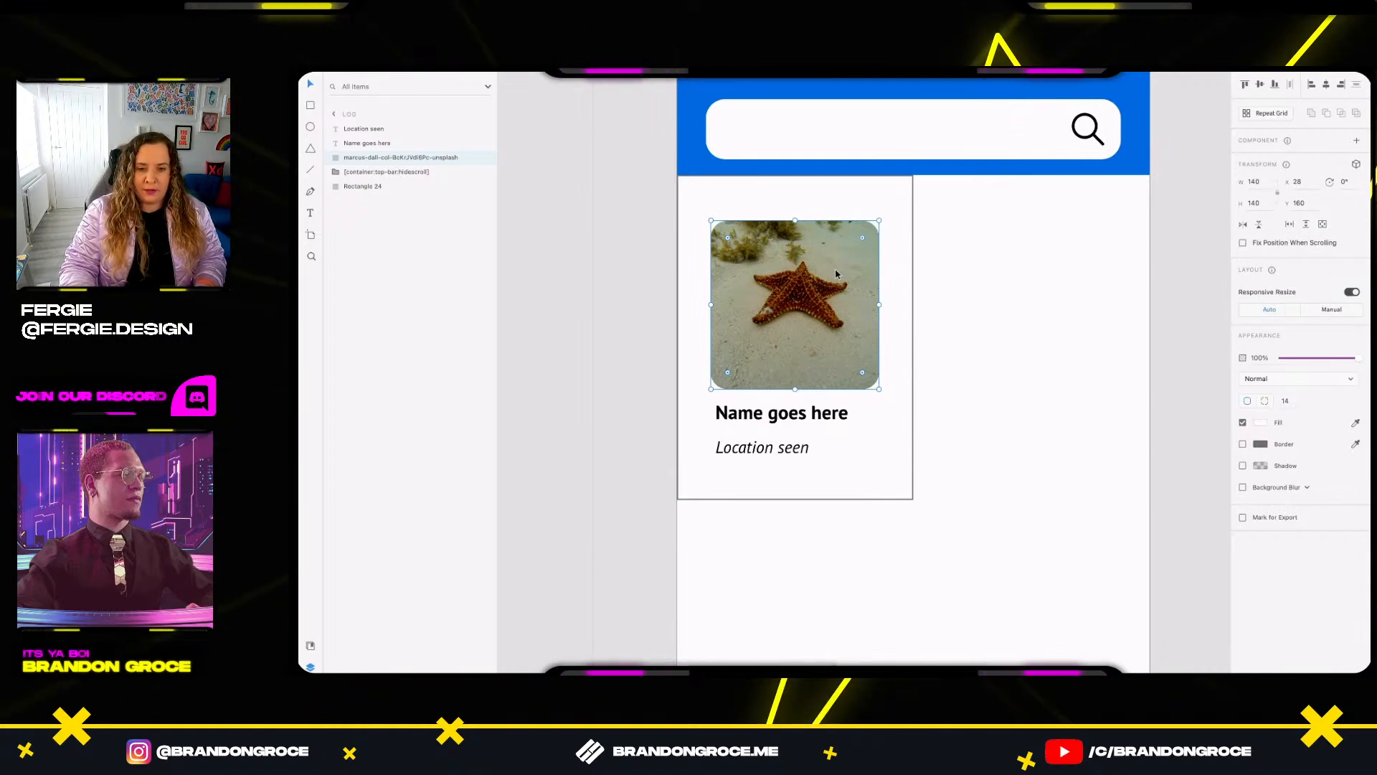
# Try turning the whole card into a Repeat Grid with two columns and no gap between them.
pyautogui.click(906, 499)
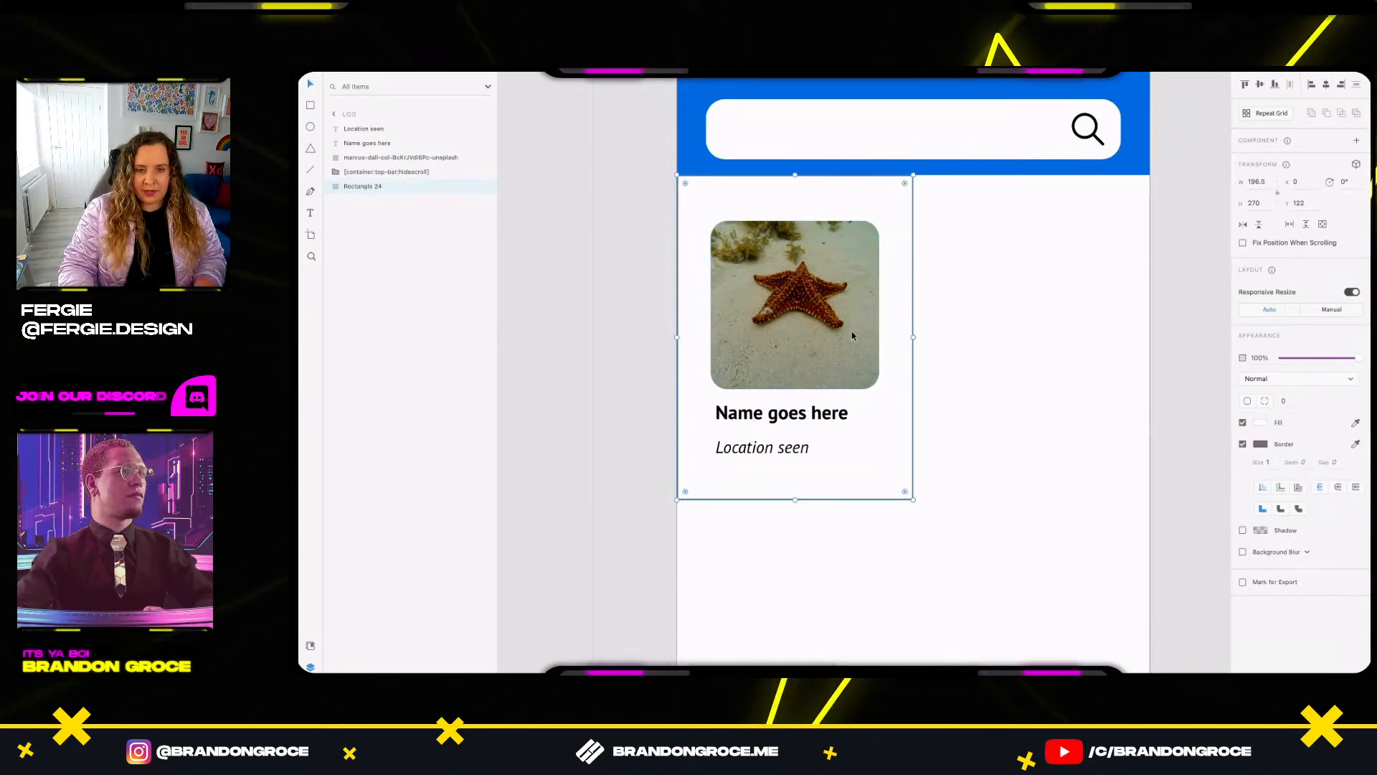
pyautogui.scroll(-1, 915, 472)
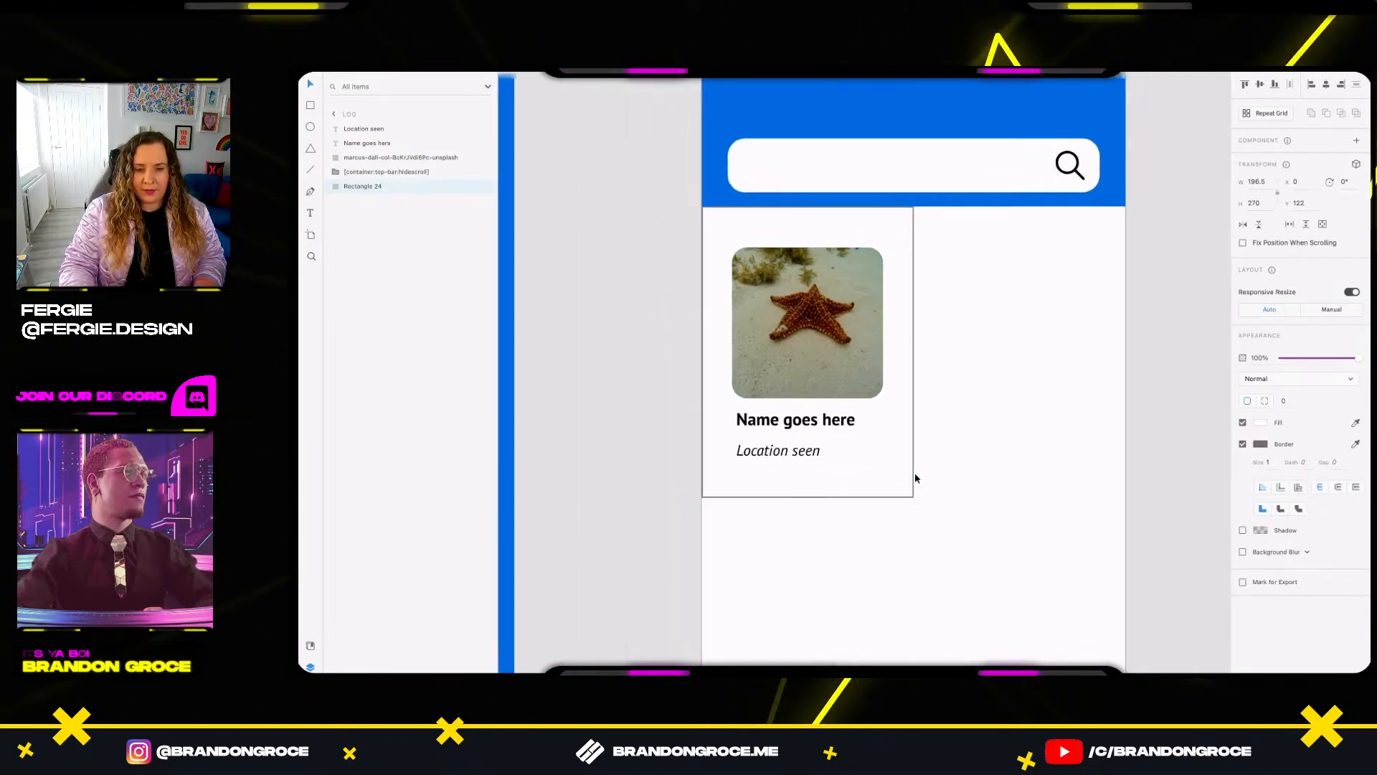
pyautogui.moveTo(915, 503); pyautogui.dragTo(768, 345)
pyautogui.hotkey('ctrl', 'r')
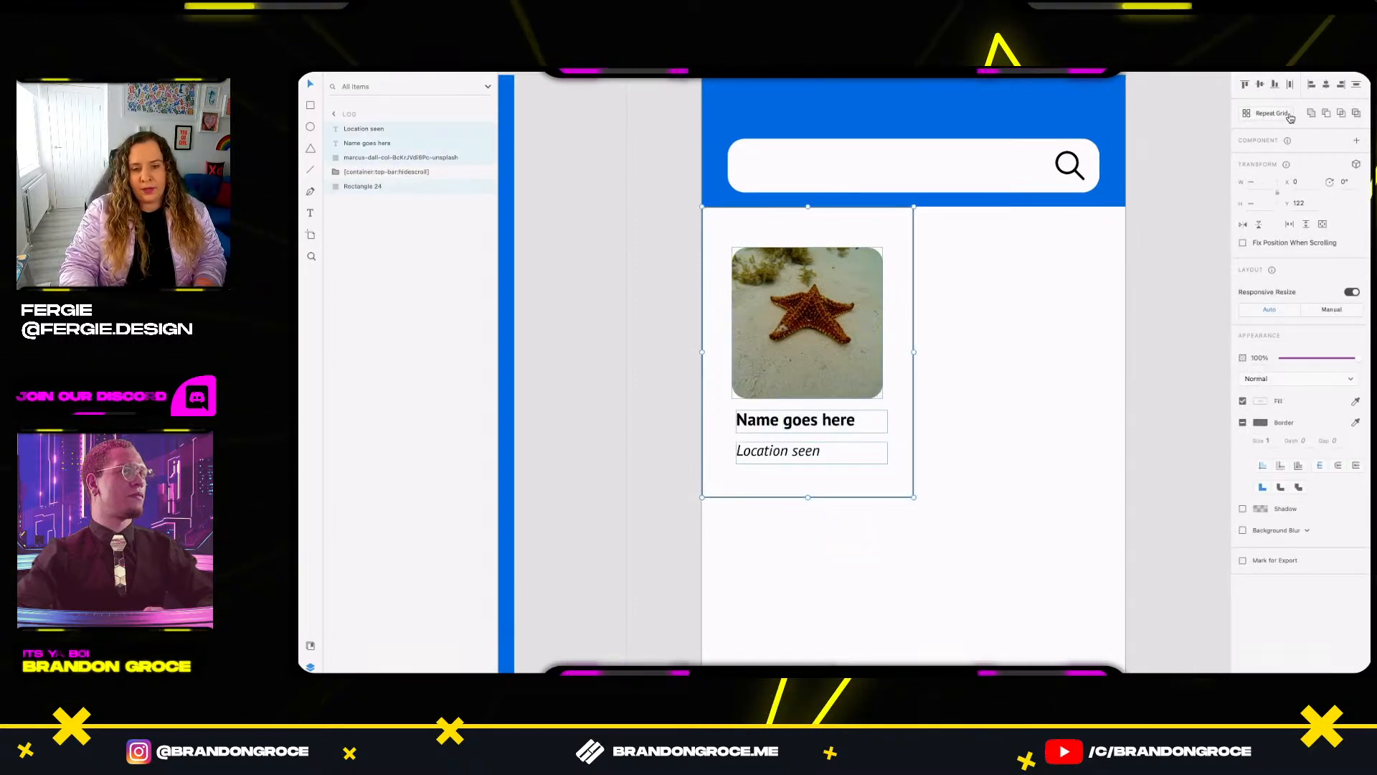
pyautogui.moveTo(914, 352); pyautogui.dragTo(1124, 353)
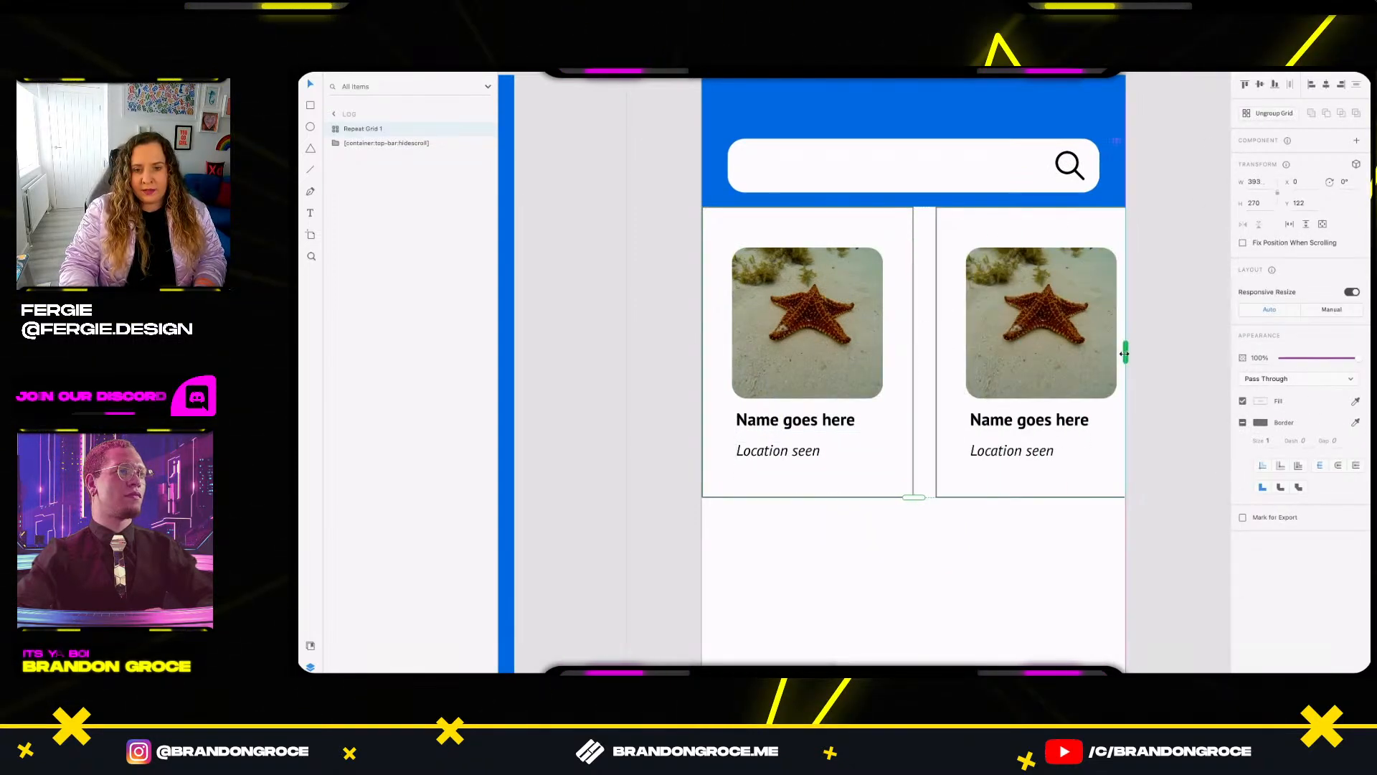
pyautogui.moveTo(932, 404); pyautogui.dragTo(907, 406)
# Try extending the card grid to a second row with no row gap and widening it to 402.
pyautogui.scroll(-3, 906, 406)
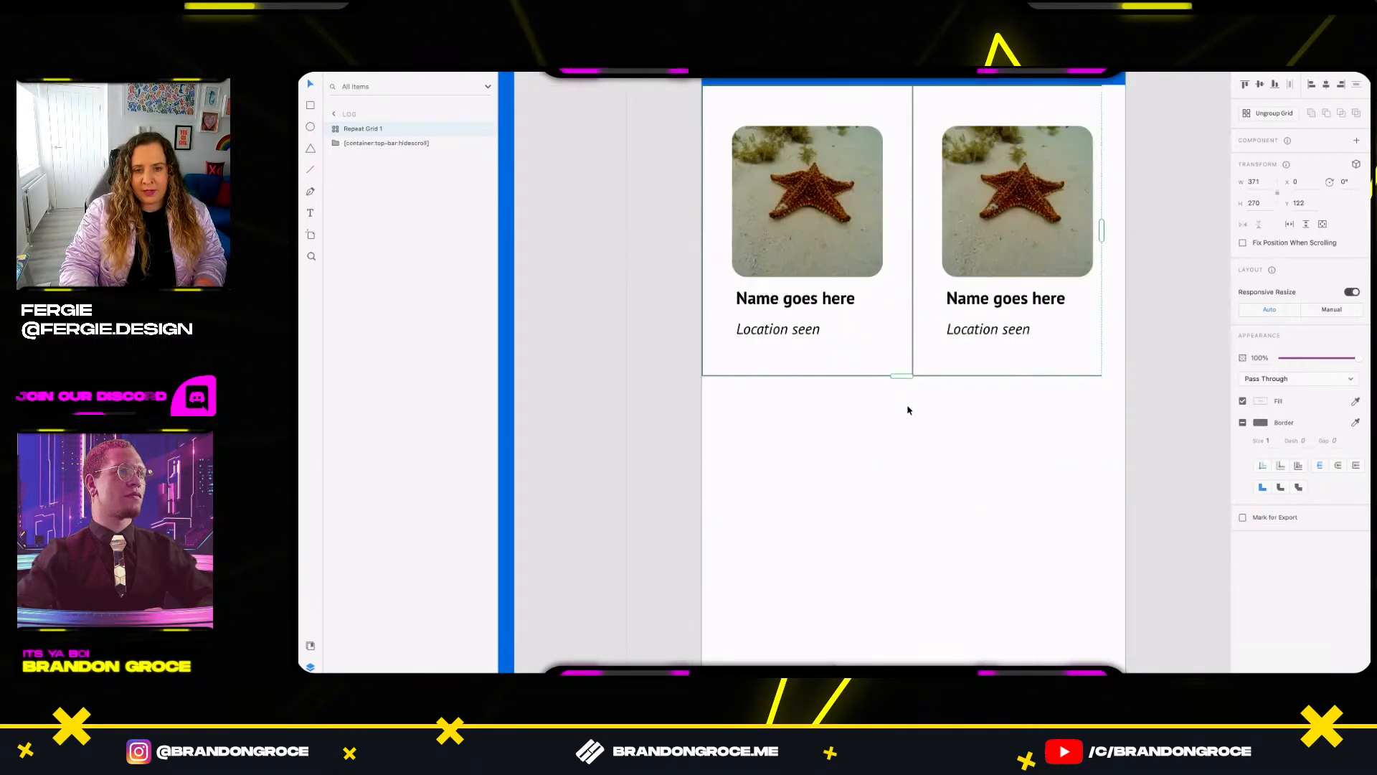
pyautogui.moveTo(902, 368); pyautogui.dragTo(926, 661)
pyautogui.moveTo(962, 380); pyautogui.dragTo(968, 361)
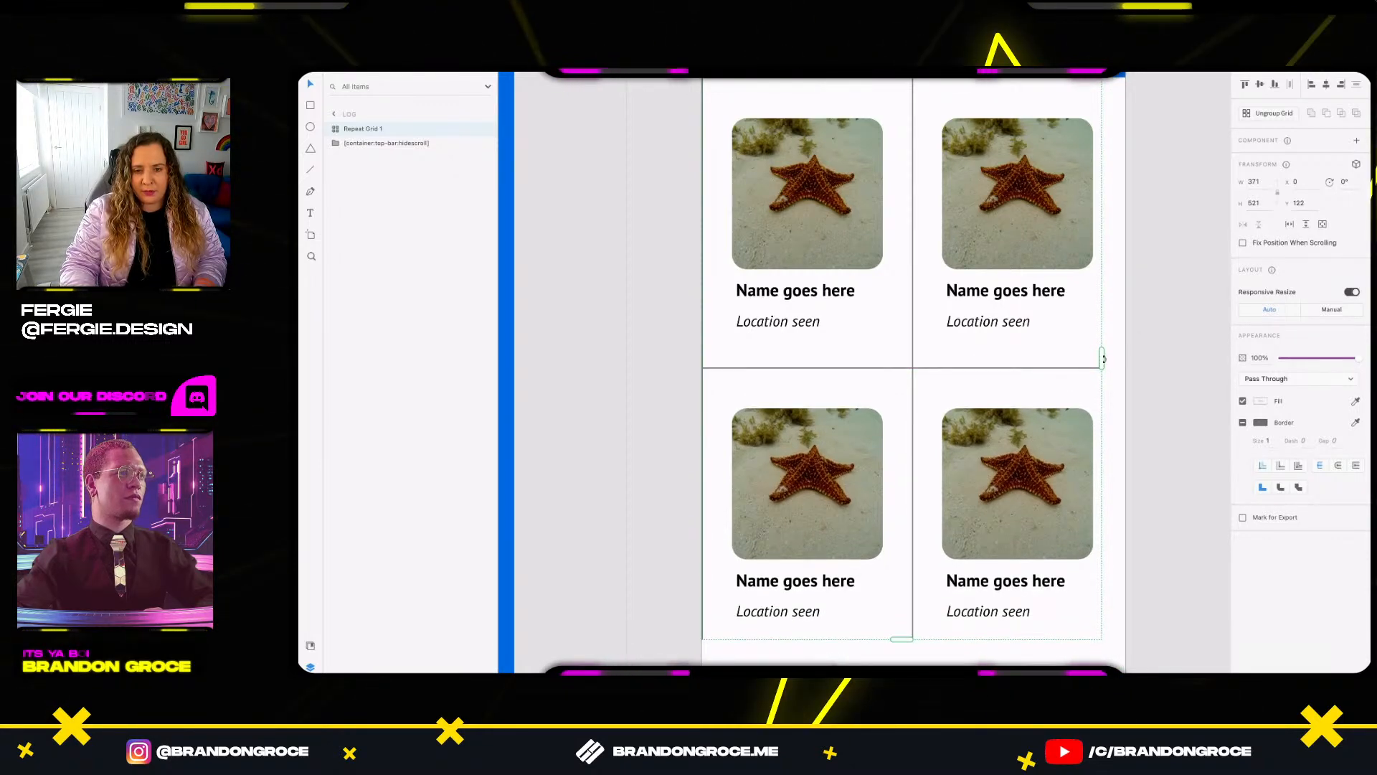
pyautogui.moveTo(1115, 355); pyautogui.dragTo(1135, 357)
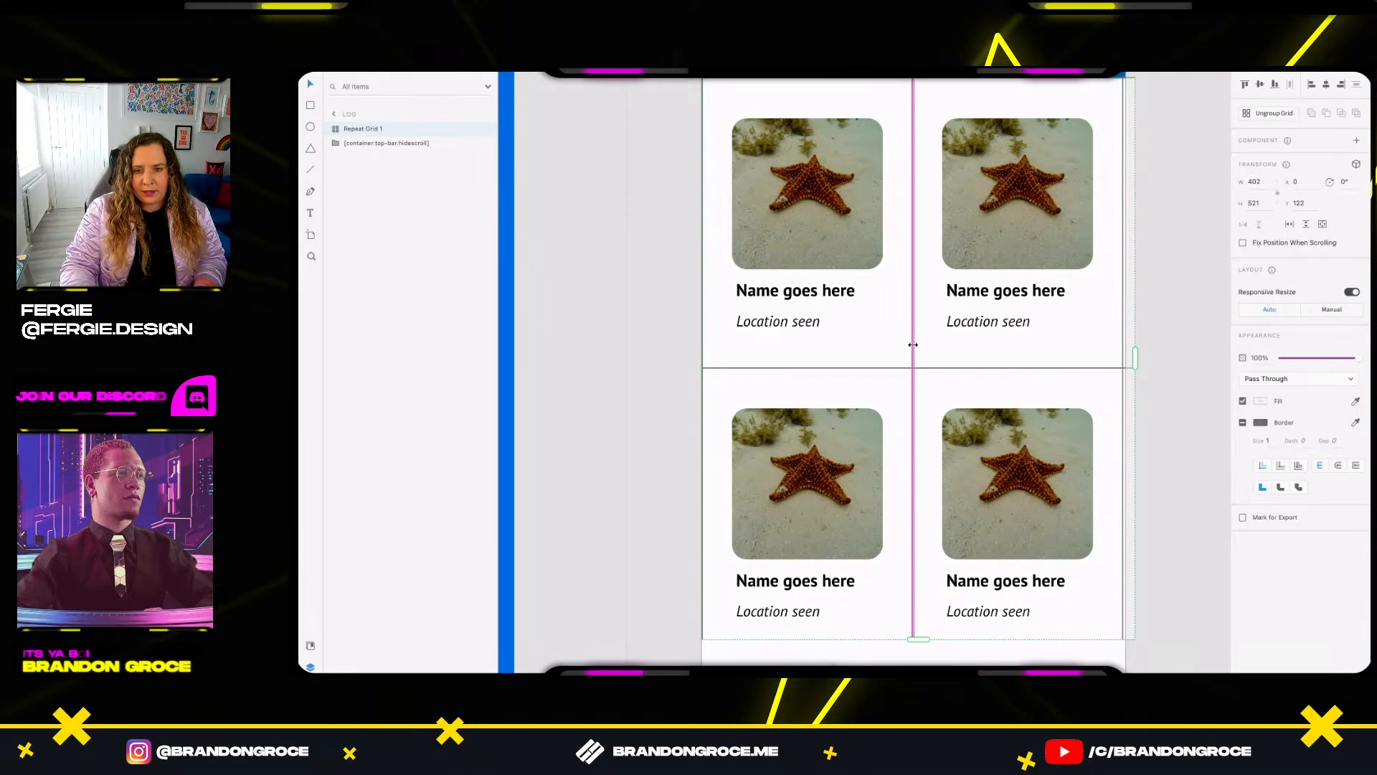
# Undo the Repeat Grid changes back to the single ungrouped card.
pyautogui.hotkey('ctrl', 'z')
pyautogui.hotkey('ctrl', 'z')
pyautogui.hotkey('ctrl', 'z')
pyautogui.hotkey('ctrl', 'z')
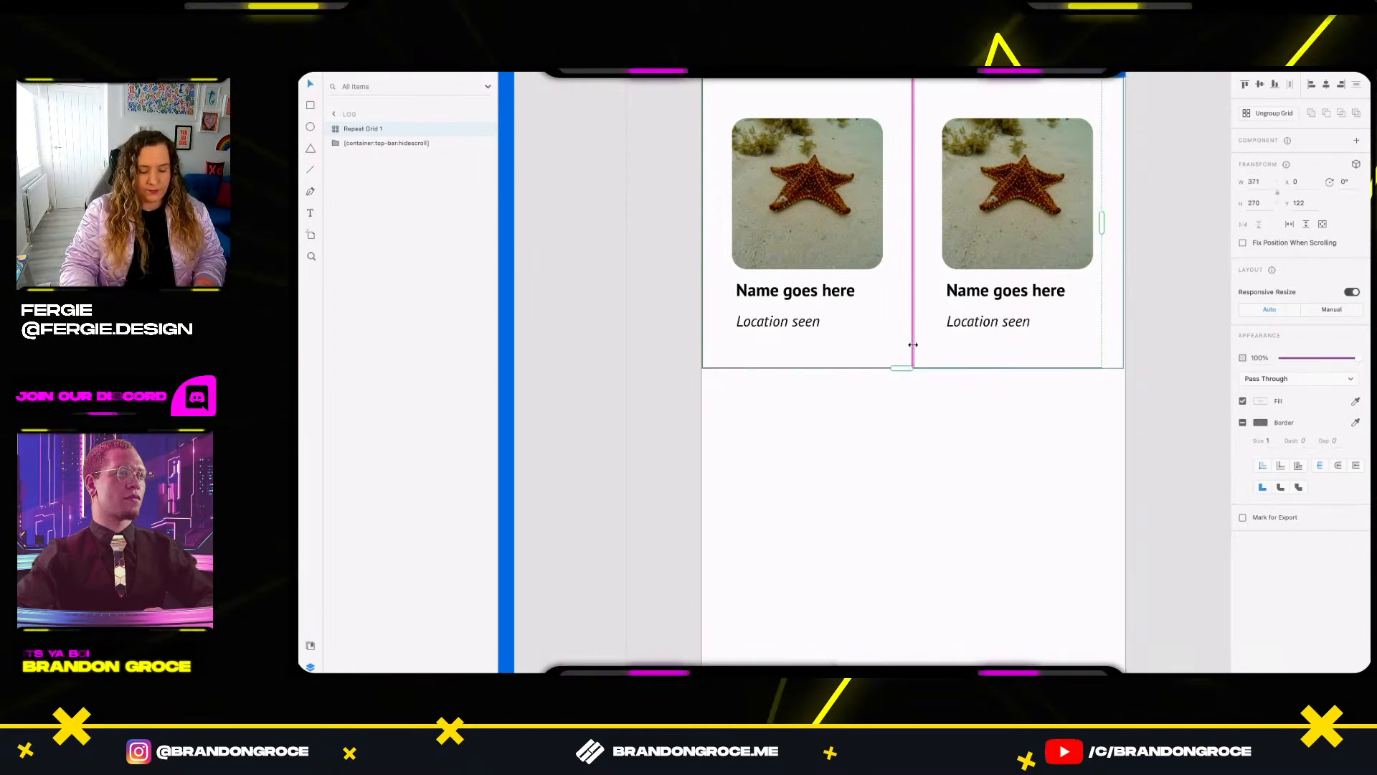
pyautogui.hotkey('ctrl', 'z')
pyautogui.hotkey('ctrl', 'z')
pyautogui.hotkey('ctrl', 'z')
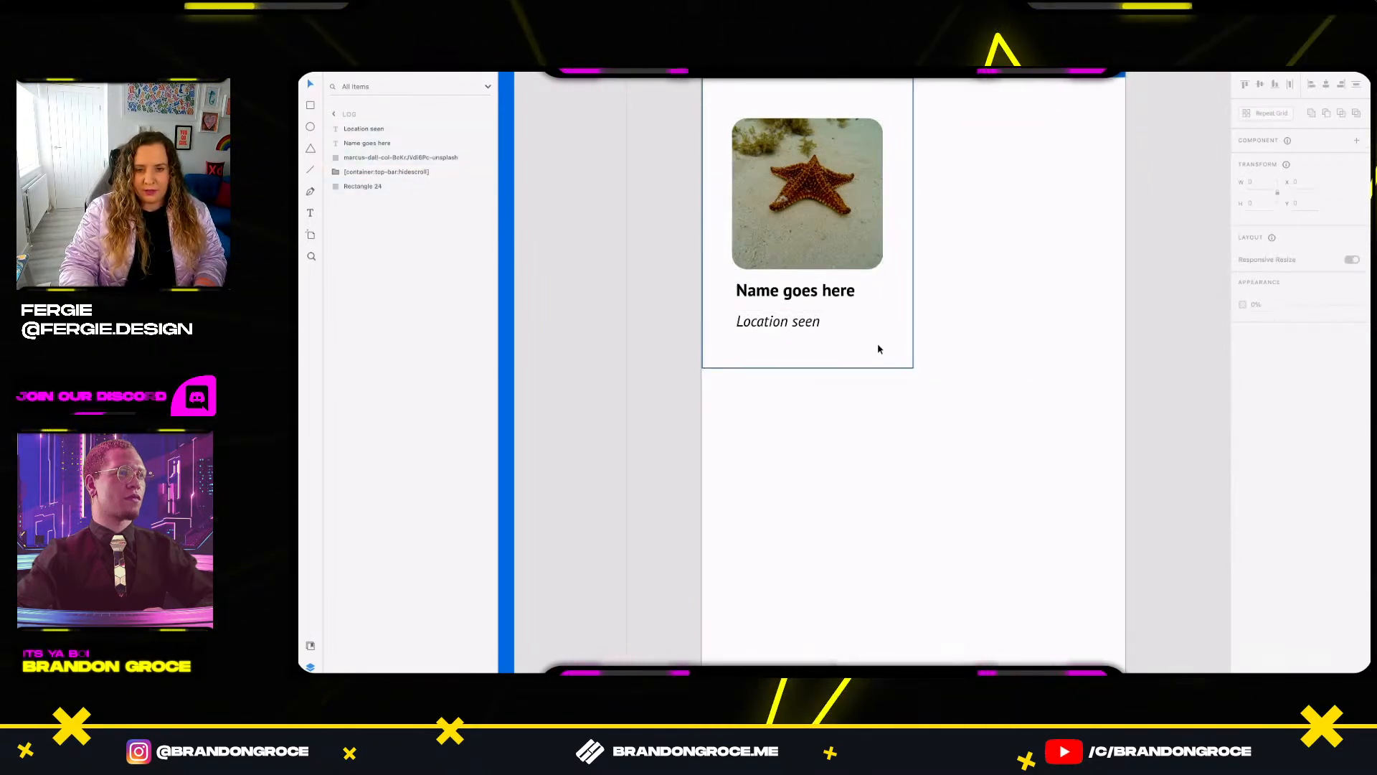
pyautogui.moveTo(954, 394); pyautogui.dragTo(779, 235)
pyautogui.click(926, 392)
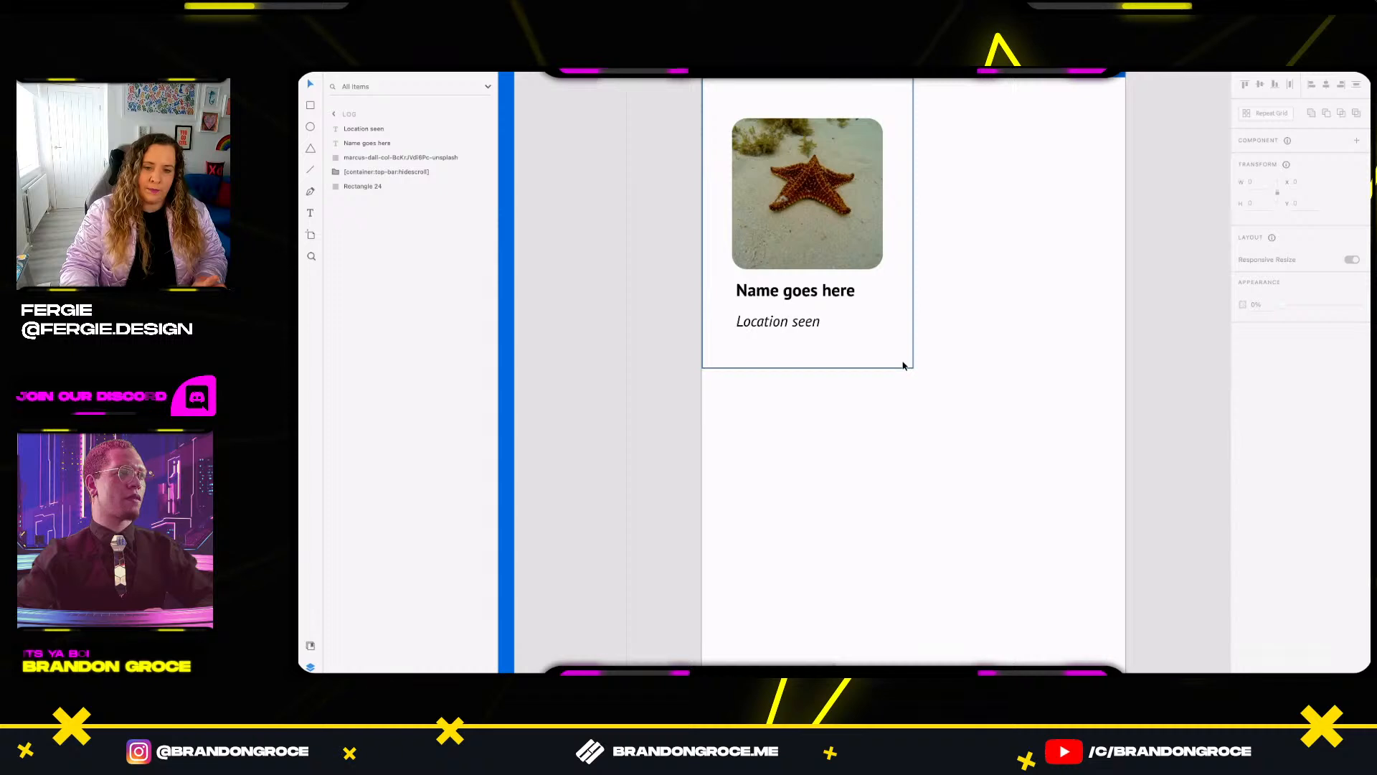
# Rename the card's background rectangle layer as "area".
pyautogui.click(903, 366)
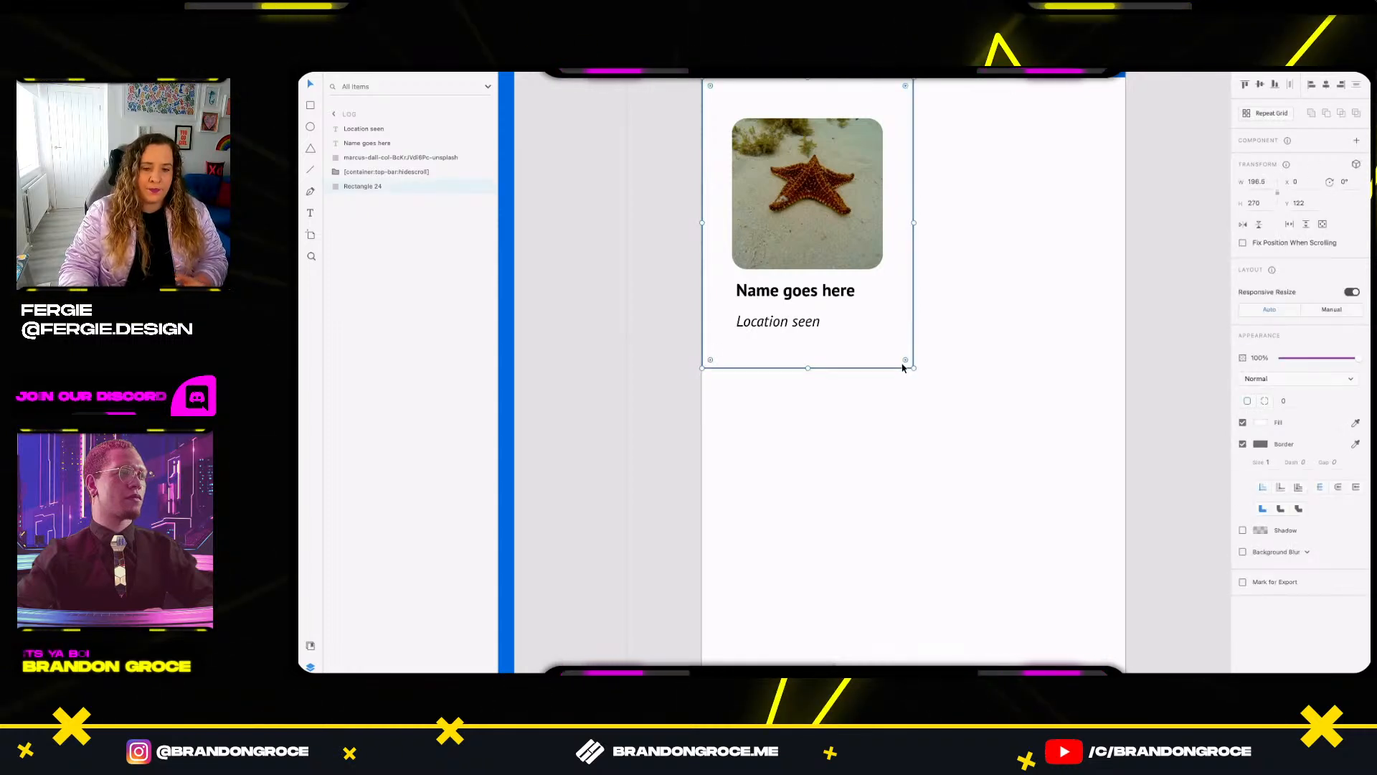
pyautogui.doubleClick(367, 186)
pyautogui.write('area')
pyautogui.press('Return')
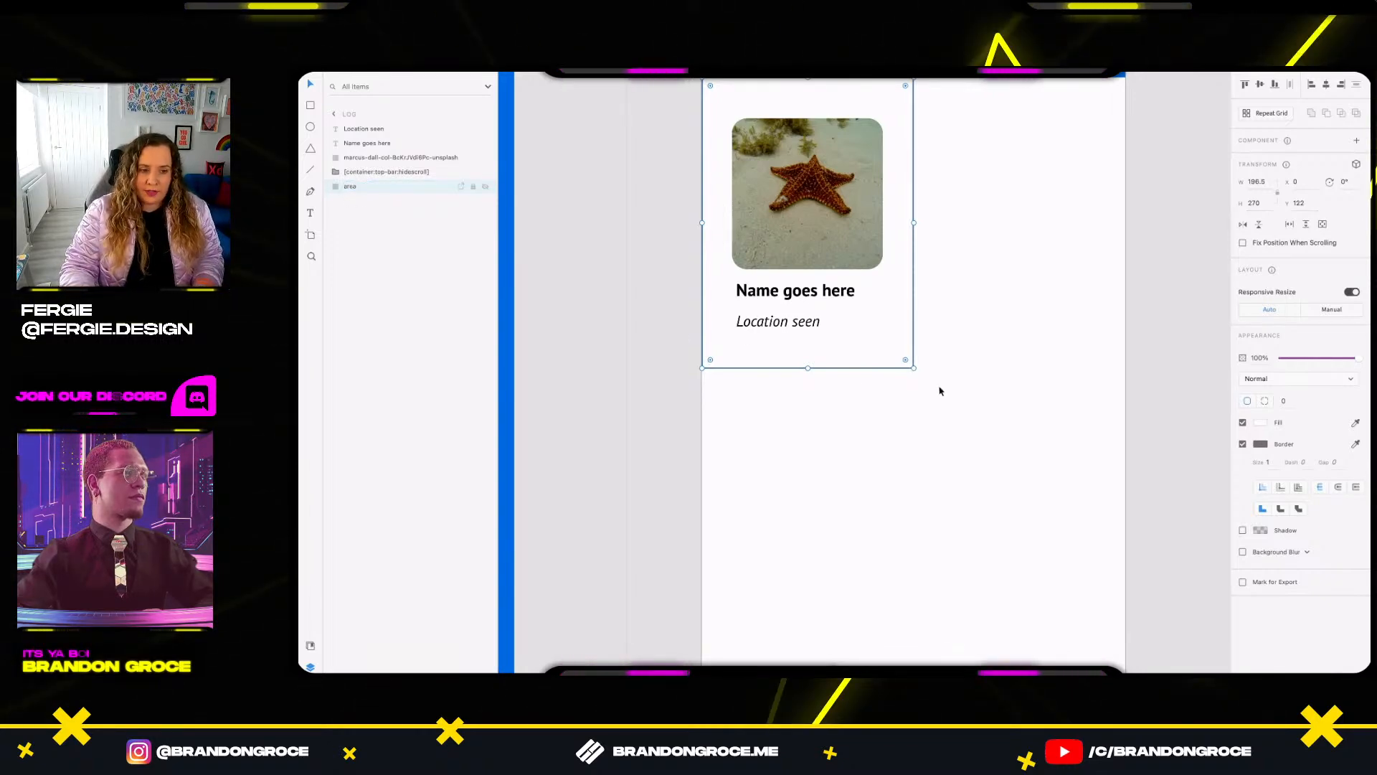
# Remove the border and fill from the area rectangle and group it with the photo and both labels.
pyautogui.click(1242, 443)
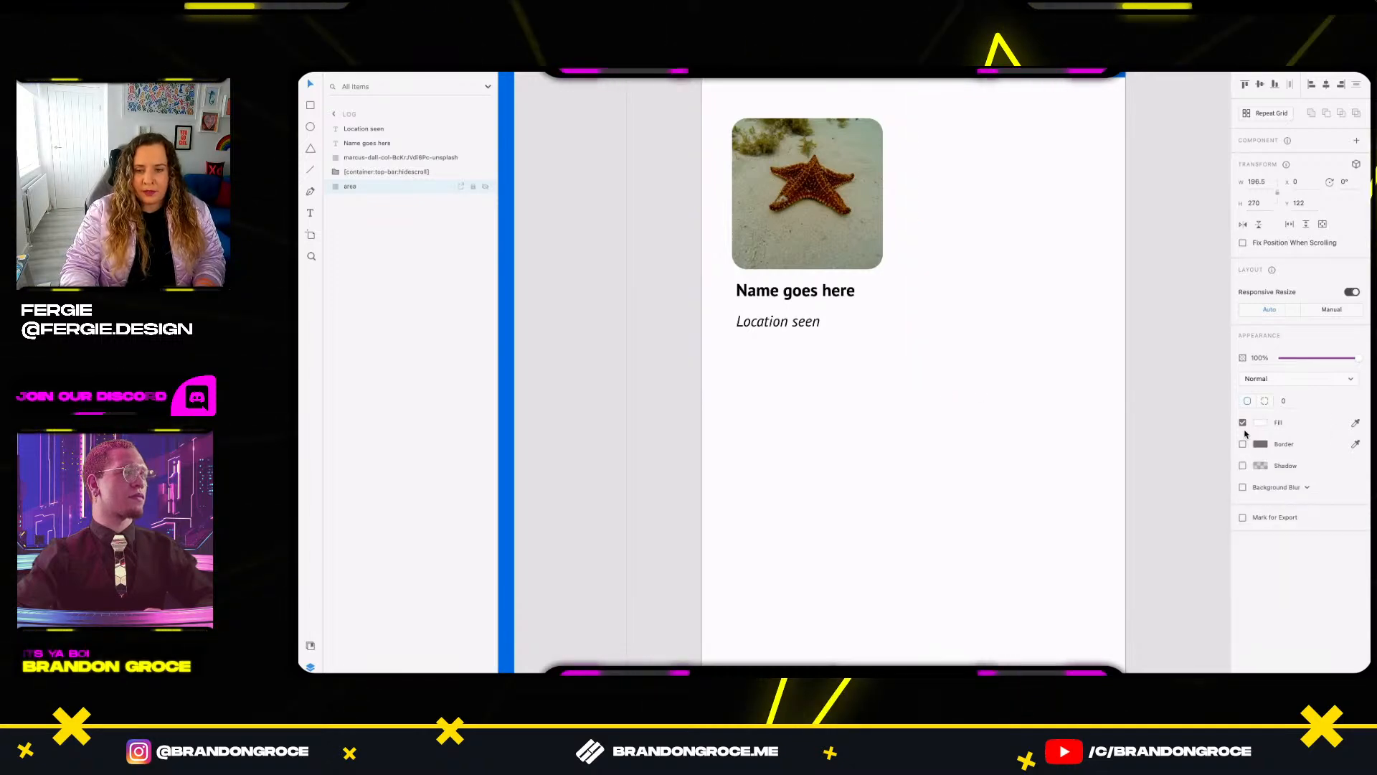
pyautogui.click(1243, 424)
pyautogui.moveTo(971, 421); pyautogui.dragTo(752, 206)
pyautogui.hotkey('ctrl', 'g')
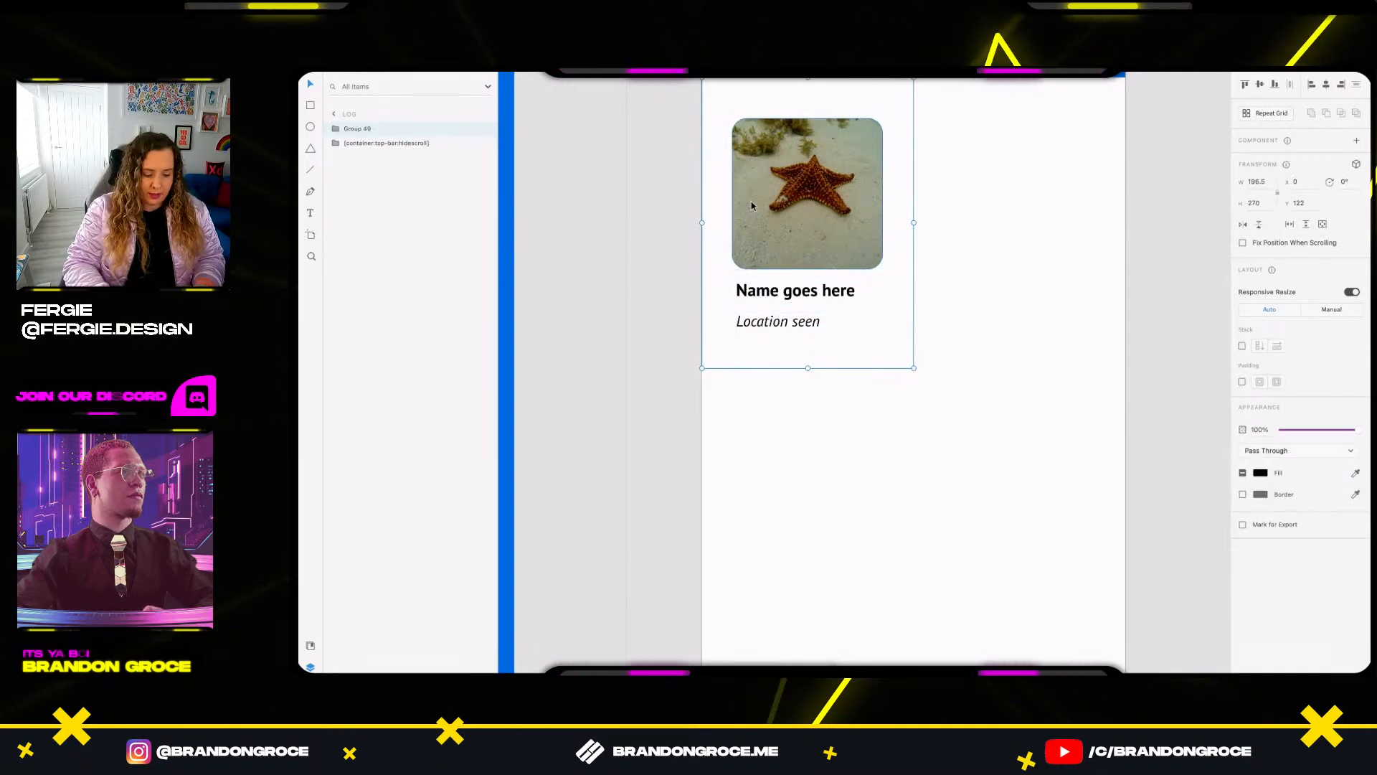
# Rename the creature card's group as "[container]" and deselect it.
pyautogui.doubleClick(358, 129)
pyautogui.press('BackSpace')
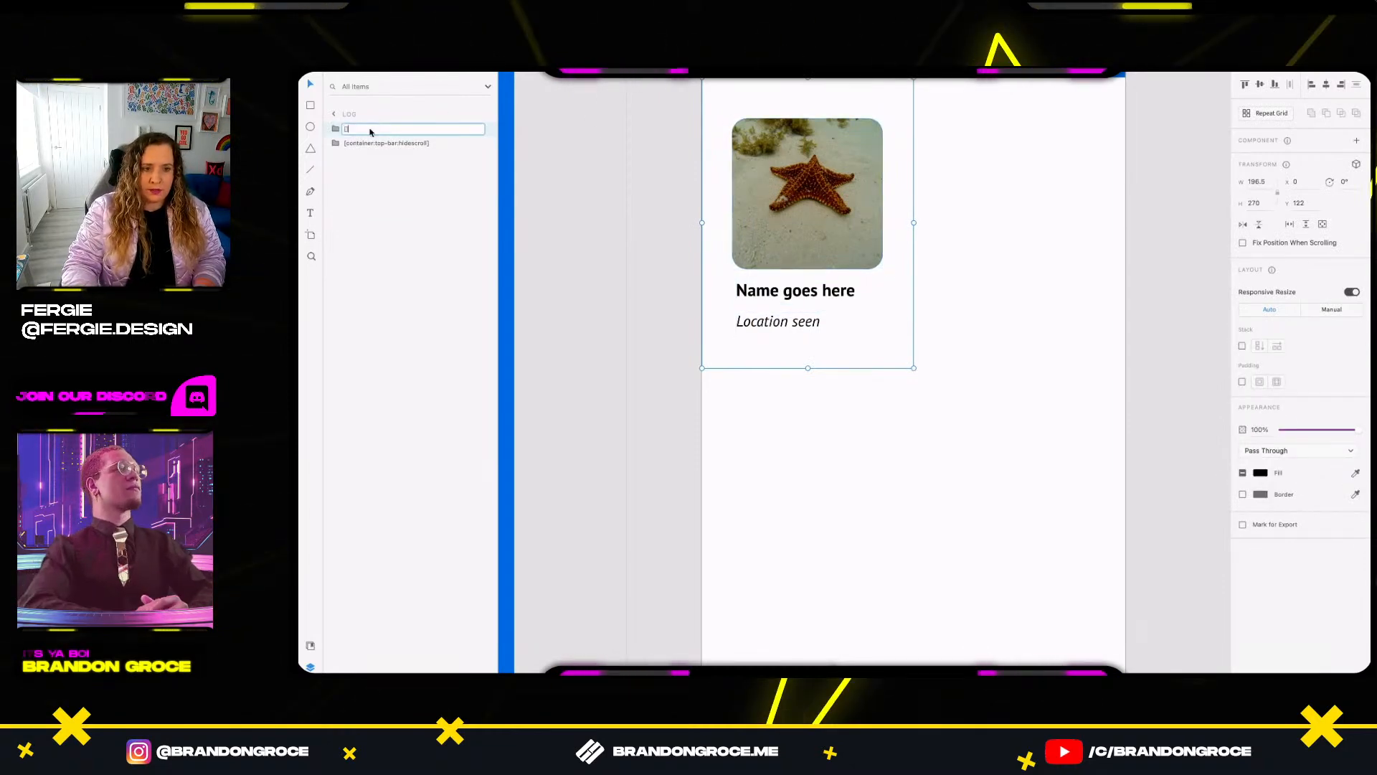
pyautogui.write('[contain')
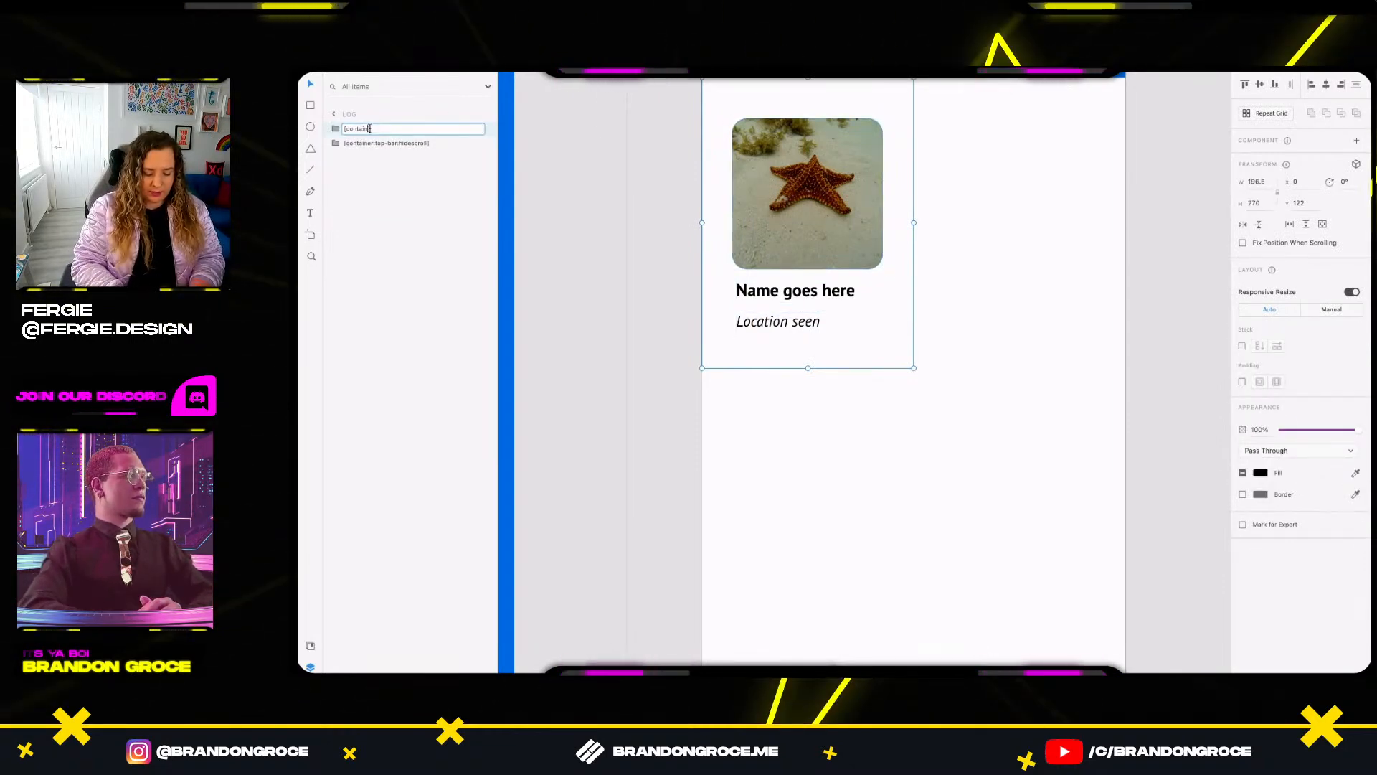
pyautogui.write('er]')
pyautogui.press('Return')
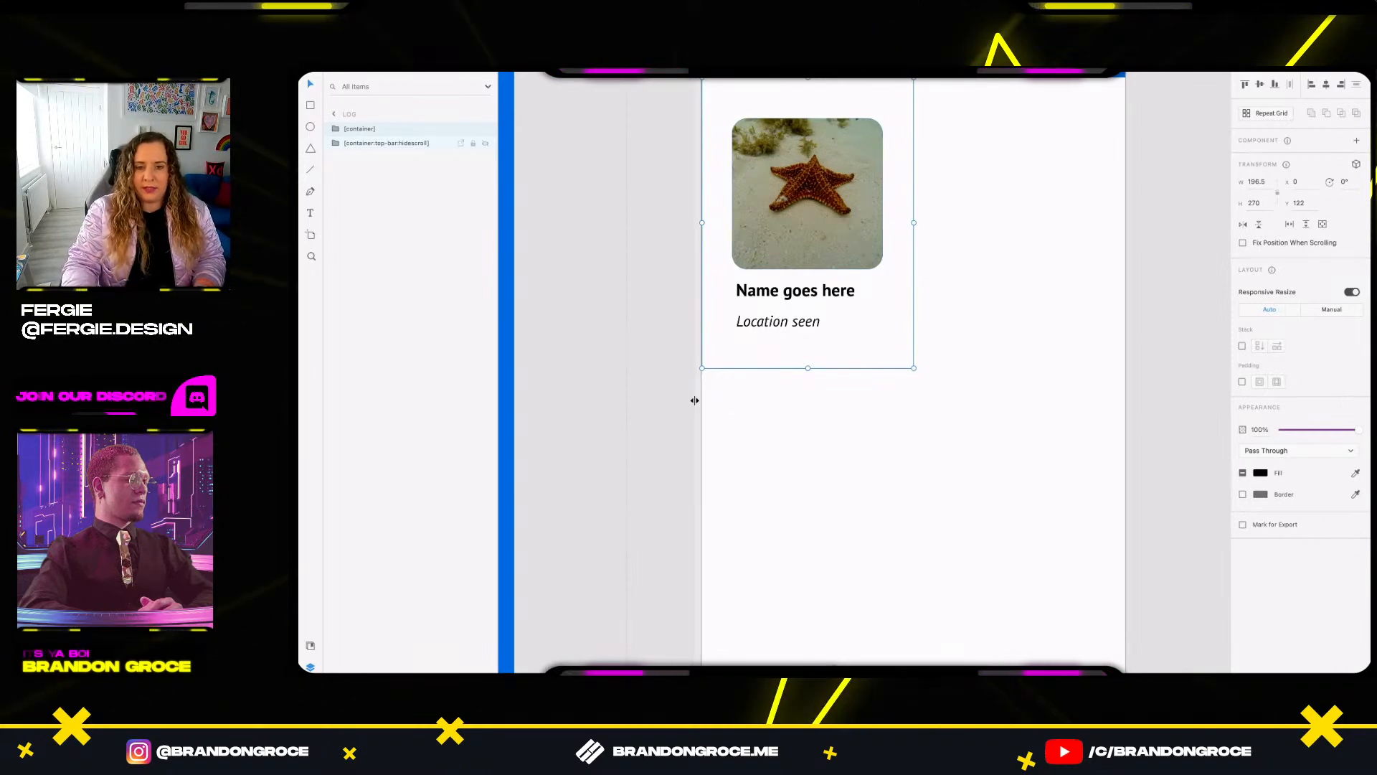
pyautogui.scroll(-3, 695, 401)
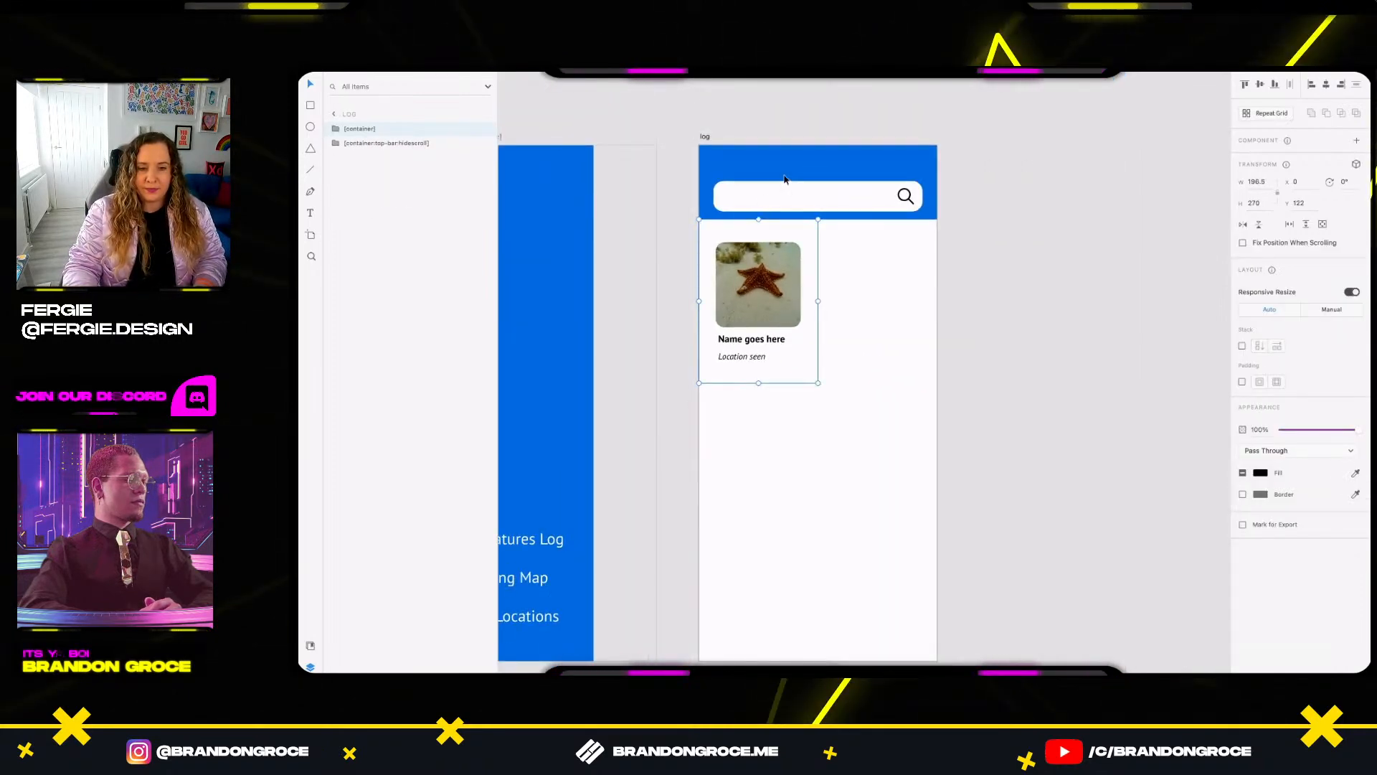
pyautogui.click(784, 196)
pyautogui.click(972, 364)
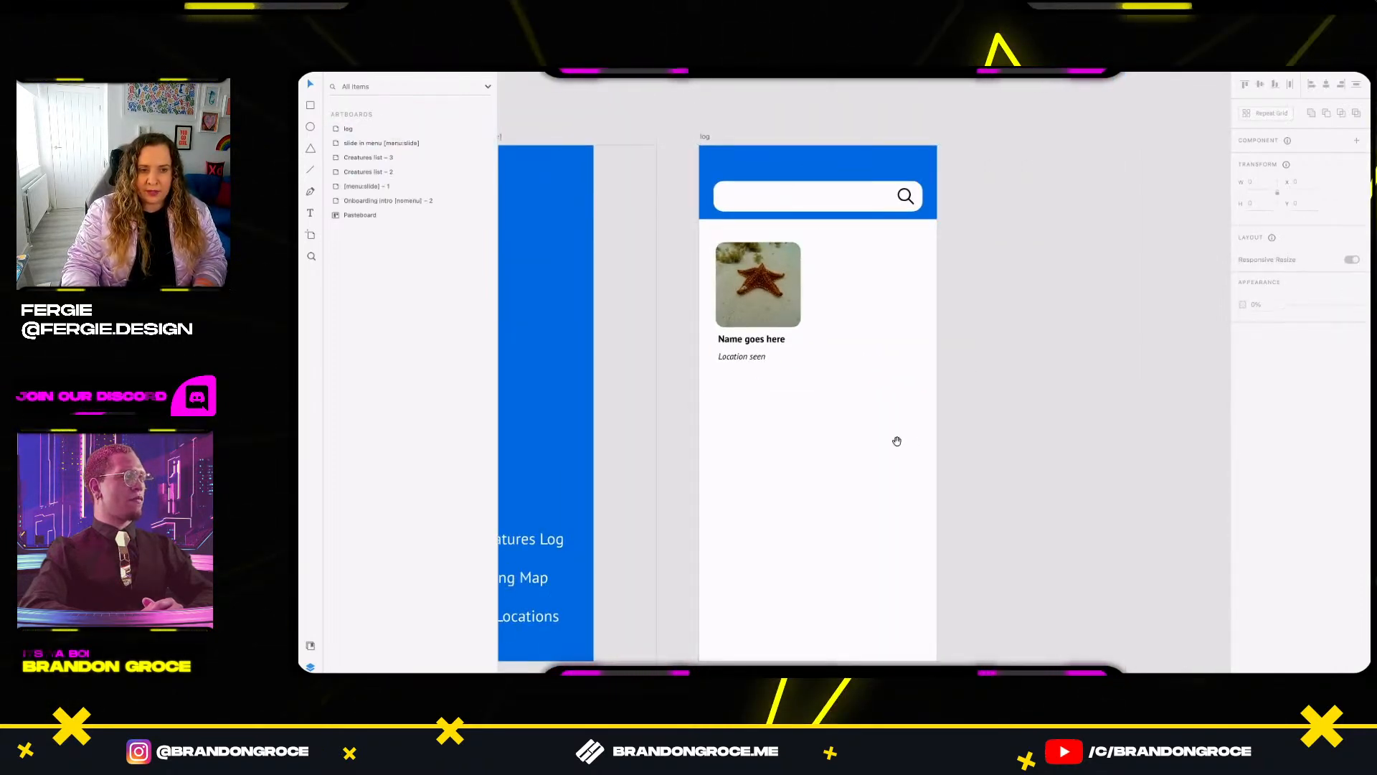
# Draw a circle about 73 px in diameter against the lower-right corner of the log artboard.
pyautogui.moveTo(858, 473); pyautogui.dragTo(965, 446)
pyautogui.scroll(5, 1040, 587)
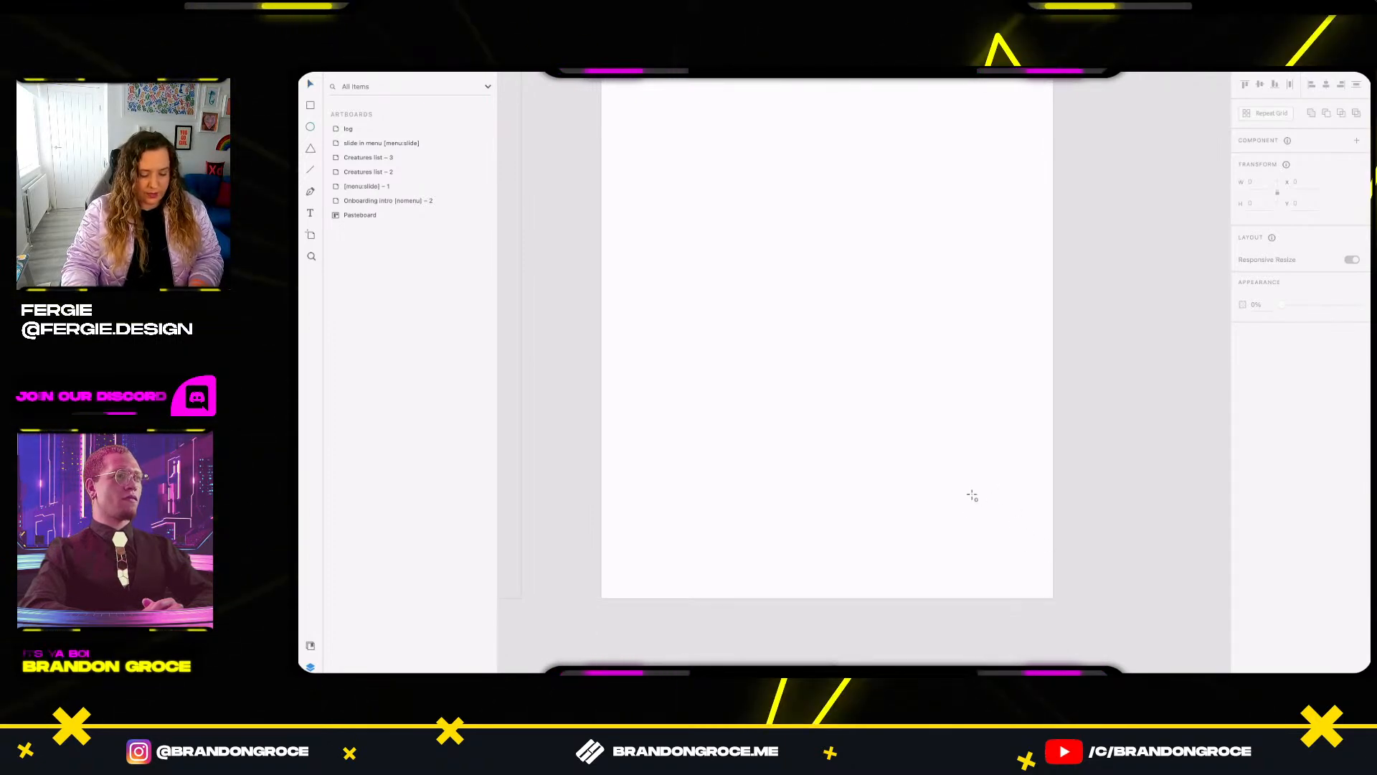
pyautogui.scroll(-3, 971, 495)
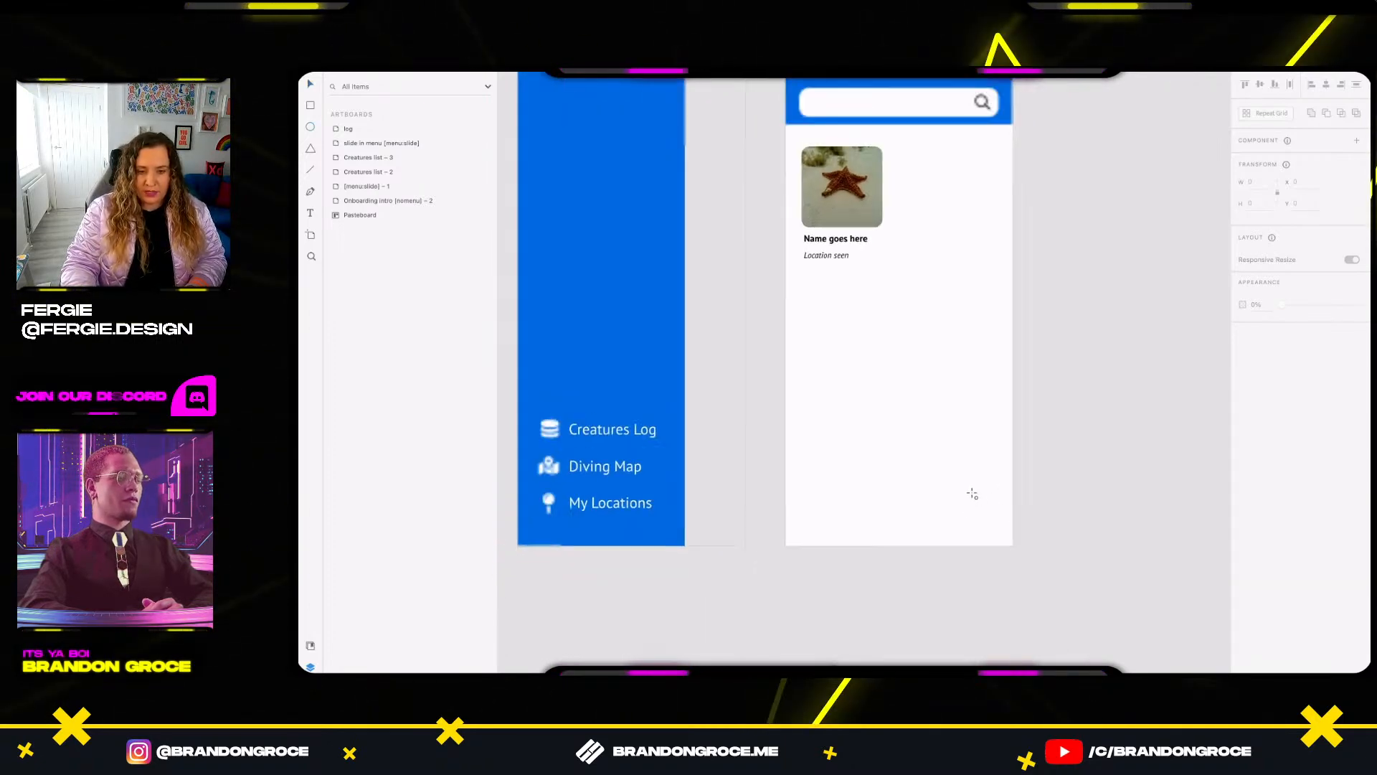
pyautogui.moveTo(951, 328); pyautogui.dragTo(964, 386)
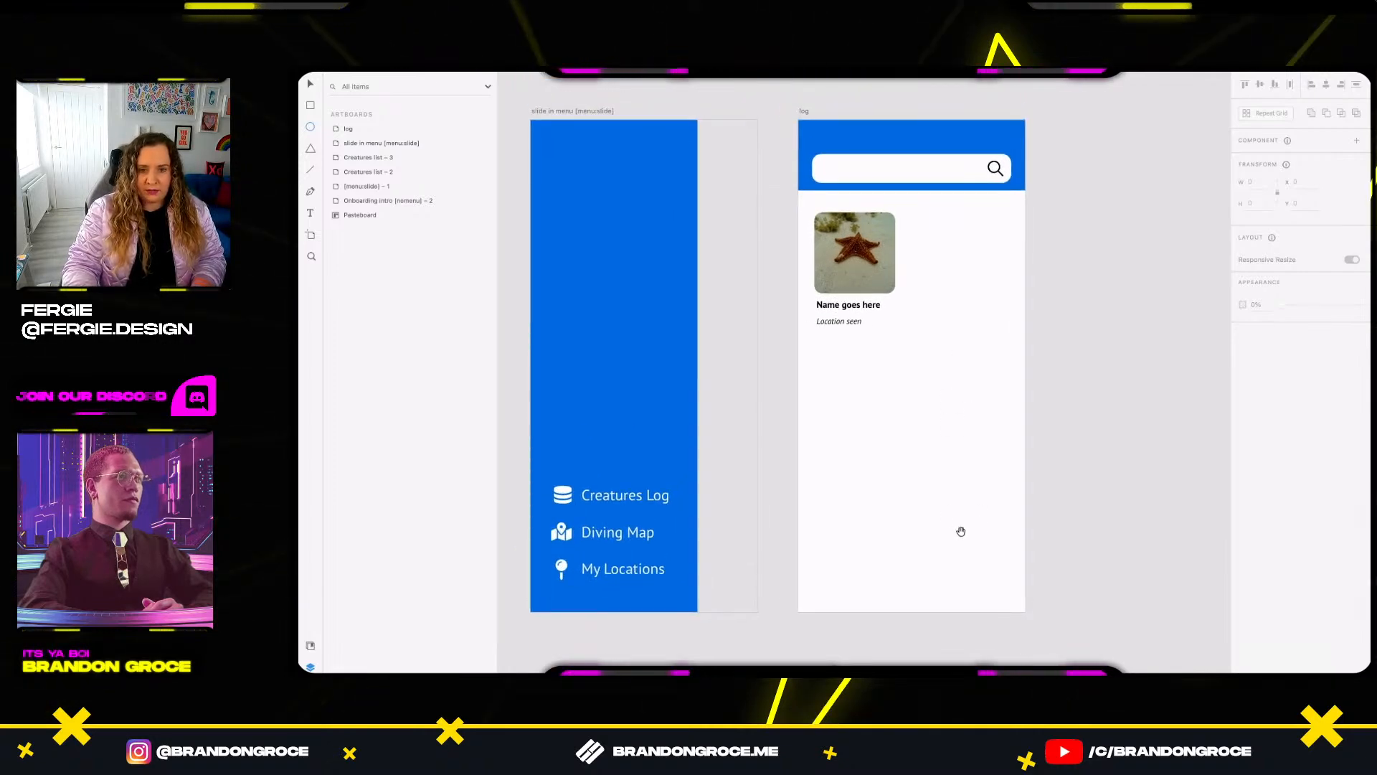
pyautogui.moveTo(961, 516); pyautogui.dragTo(958, 469)
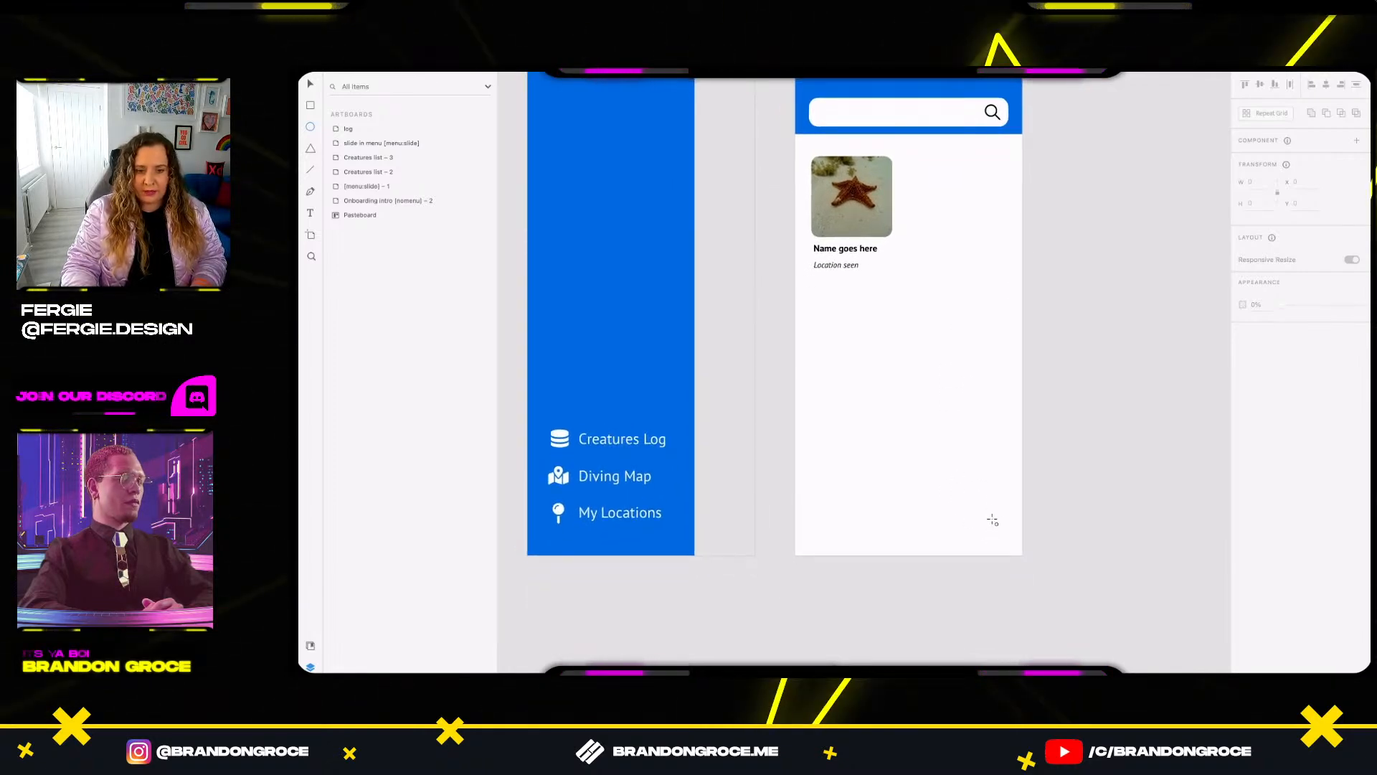
pyautogui.scroll(3, 993, 520)
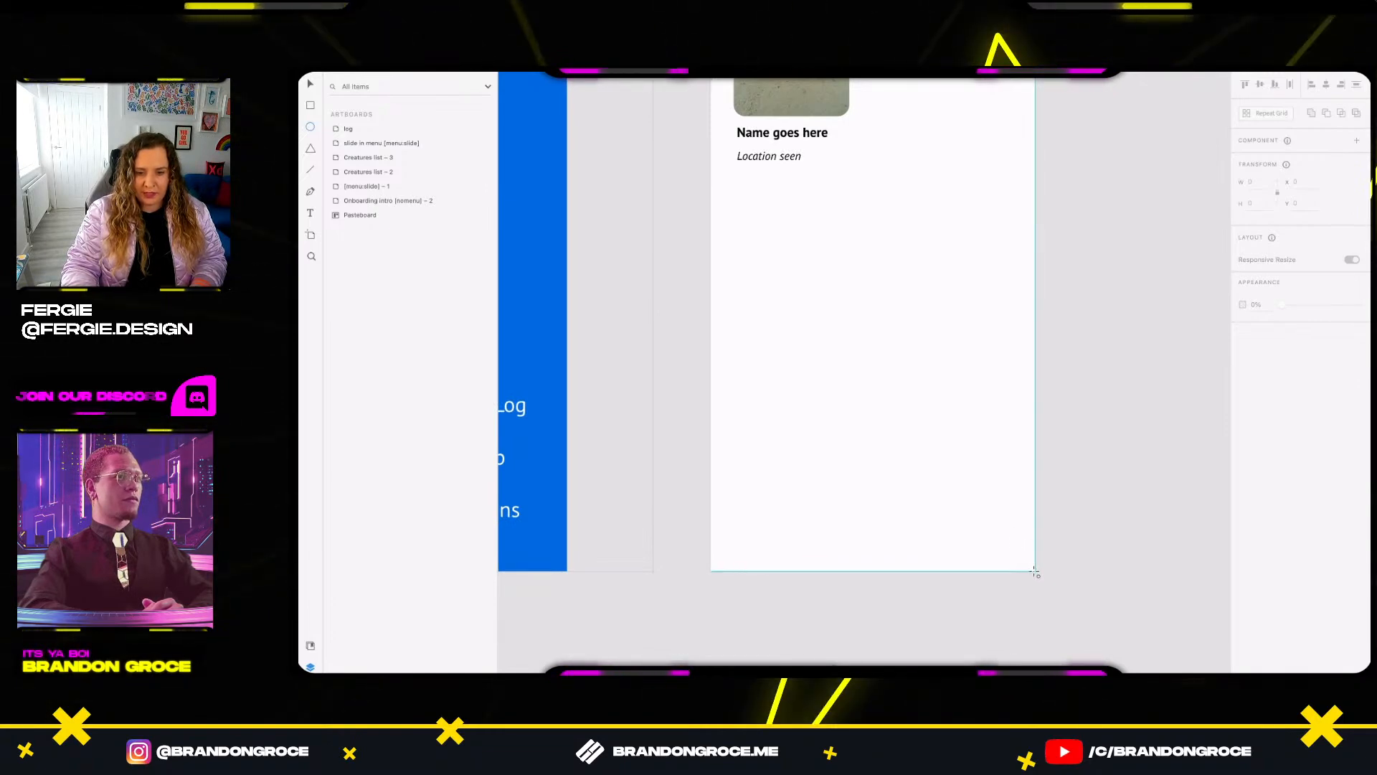
pyautogui.moveTo(1030, 567)
pyautogui.mouseDown()
pyautogui.moveTo(970, 486)
pyautogui.moveTo(977, 497)
pyautogui.mouseUp()
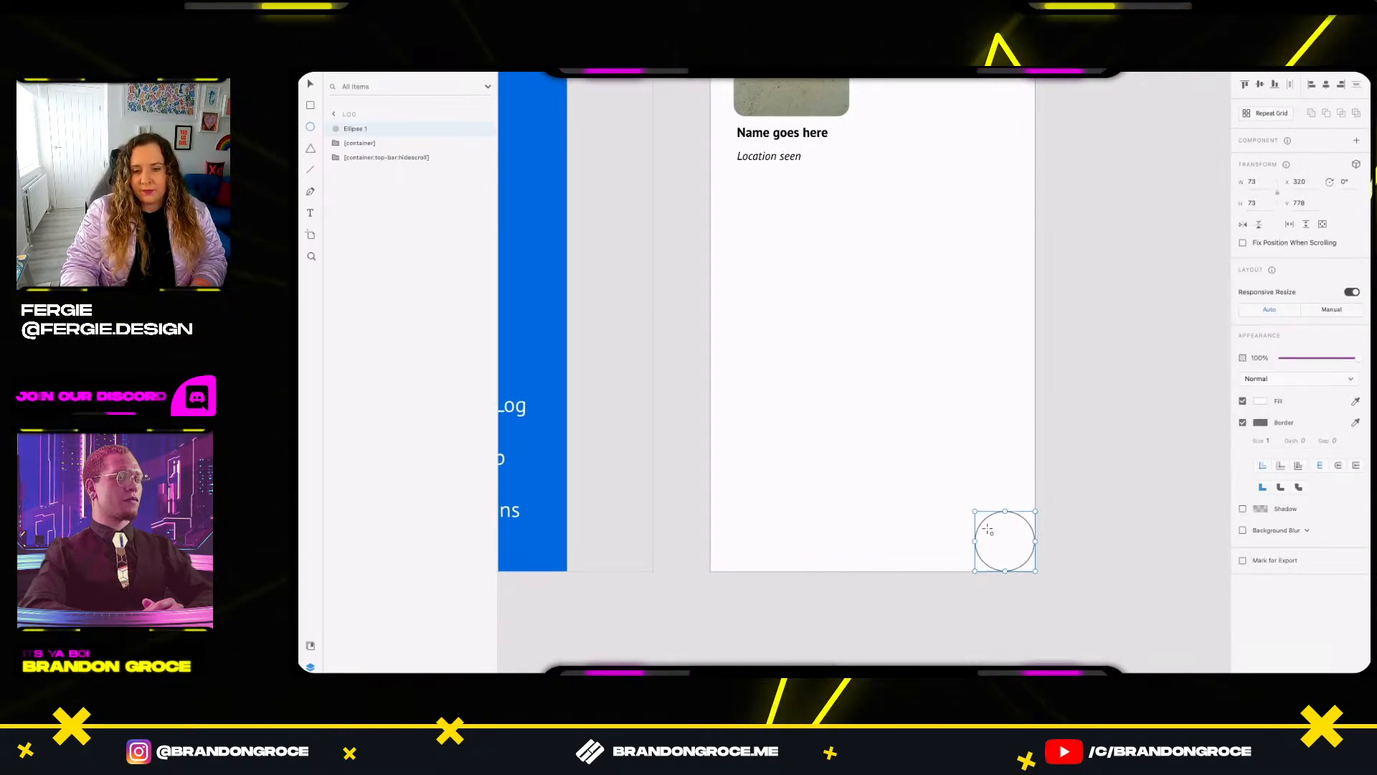
pyautogui.scroll(2, 1009, 559)
pyautogui.scroll(2, 1009, 558)
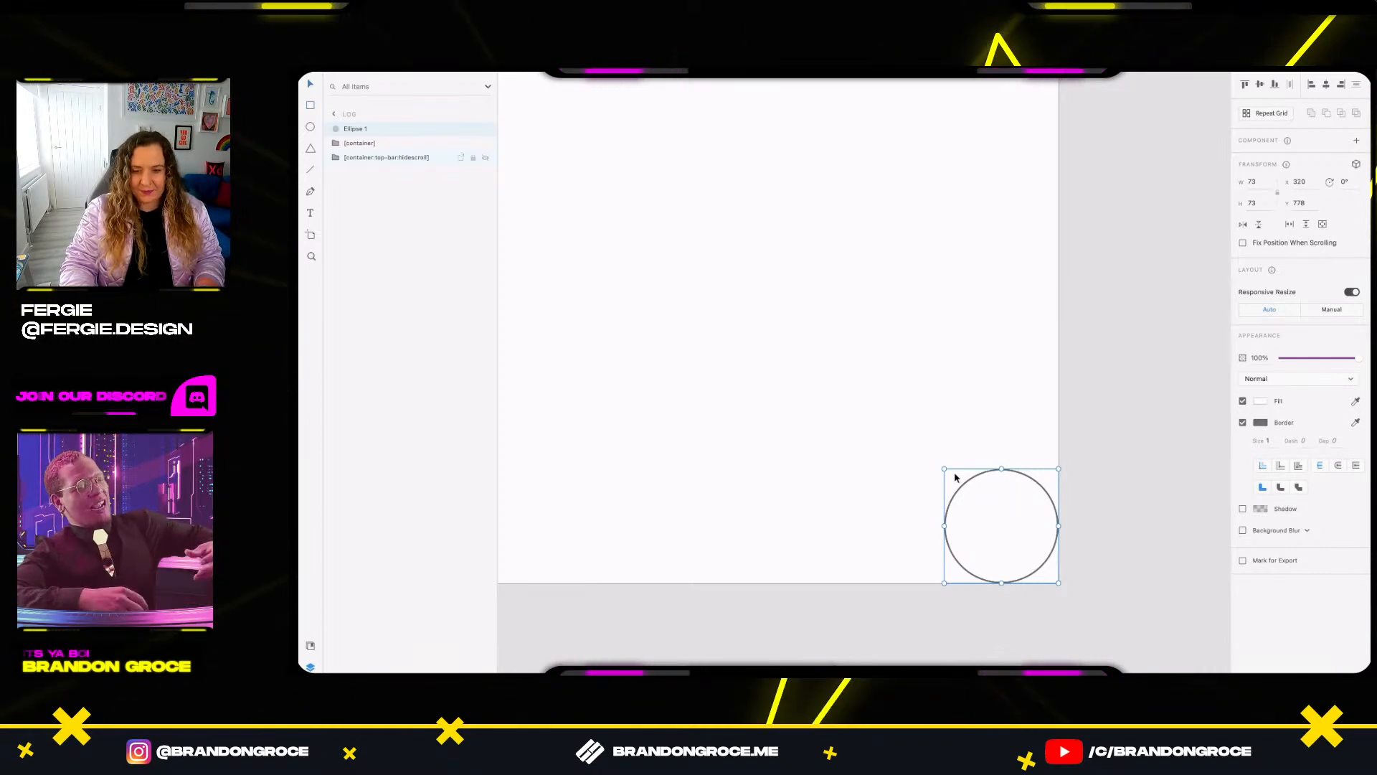
# Draw a rectangle about 81 × 82 around the circle at the artboard corner and send it to the back.
pyautogui.press('r')
pyautogui.moveTo(932, 455); pyautogui.dragTo(1058, 582)
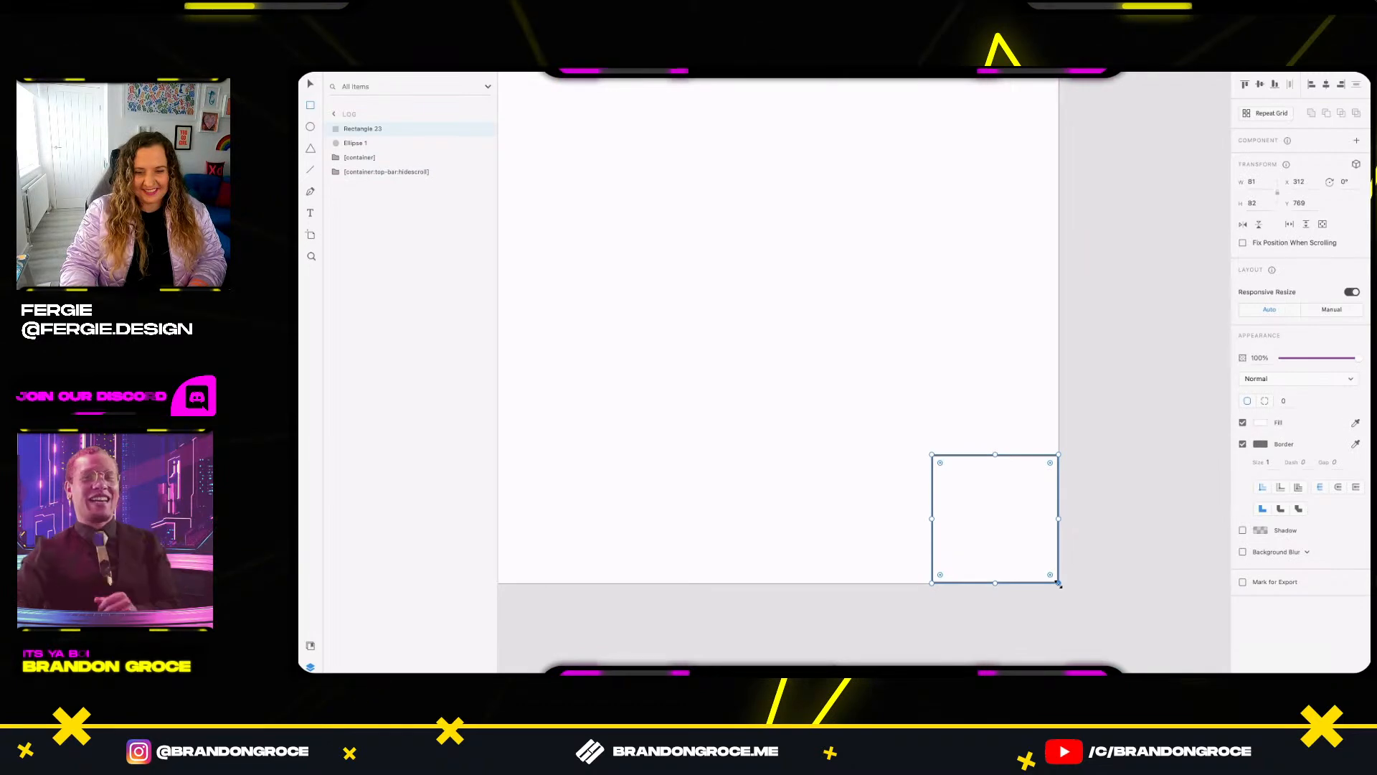
pyautogui.press('super+shift+bracketleft')
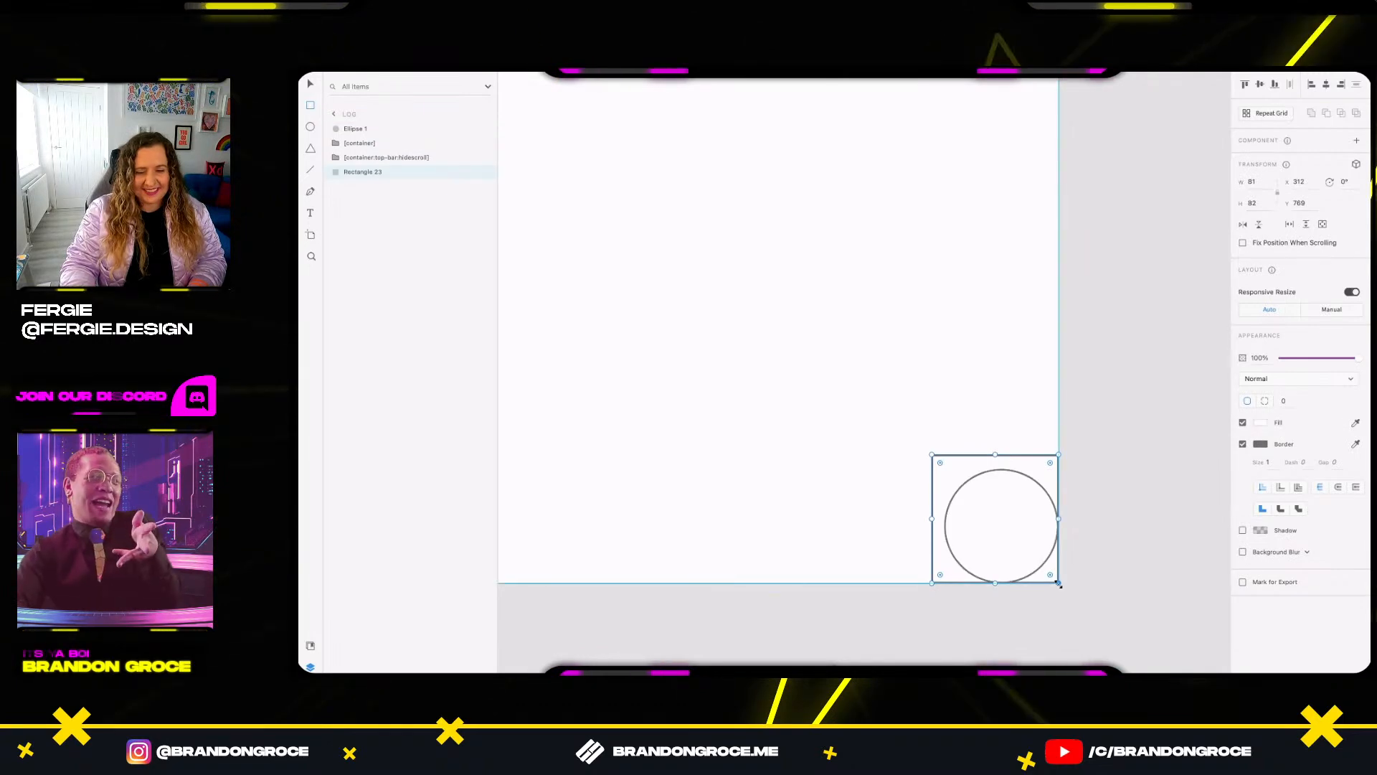
# Align the centres of the circle and the rectangle behind it horizontally and vertically.
pyautogui.keyDown('shift'); pyautogui.click(1021, 474); pyautogui.keyUp('shift')
pyautogui.click(1310, 85)
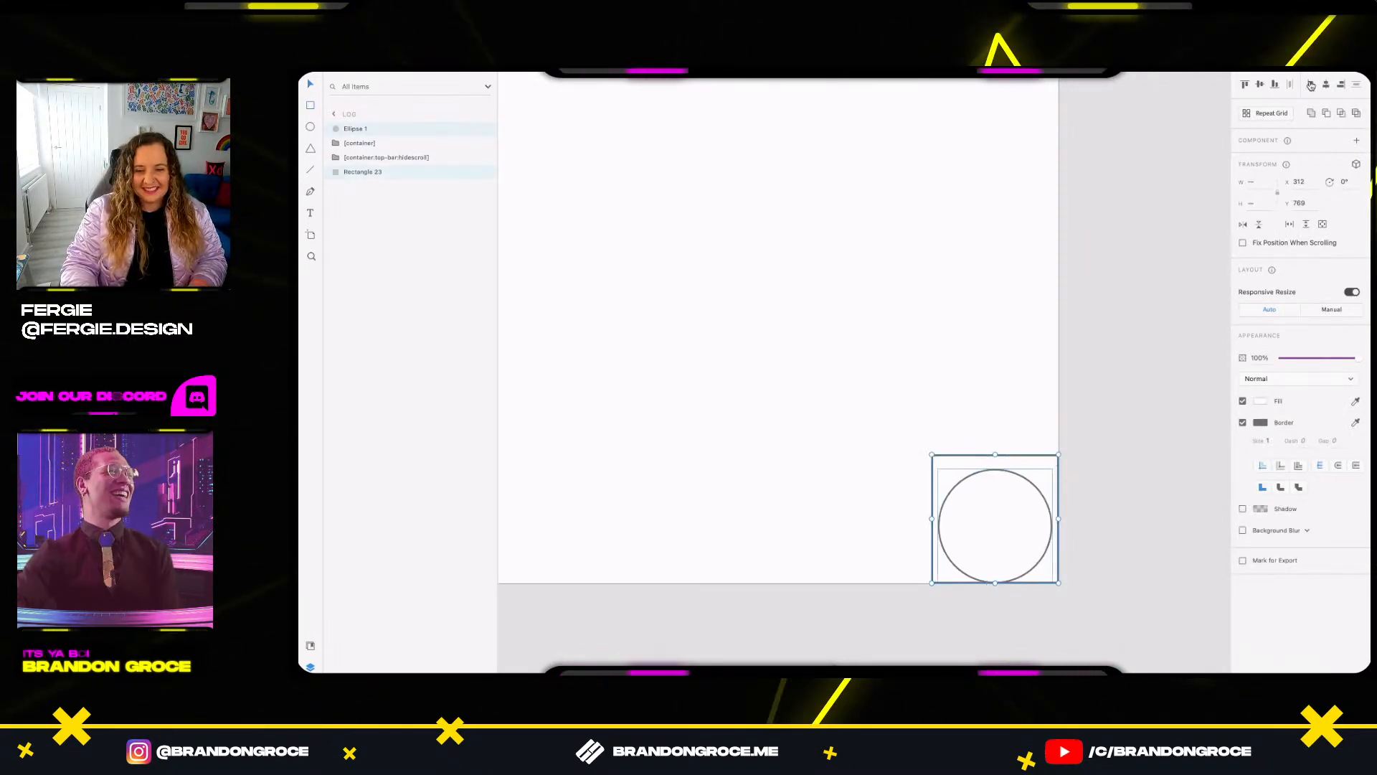
pyautogui.click(1263, 86)
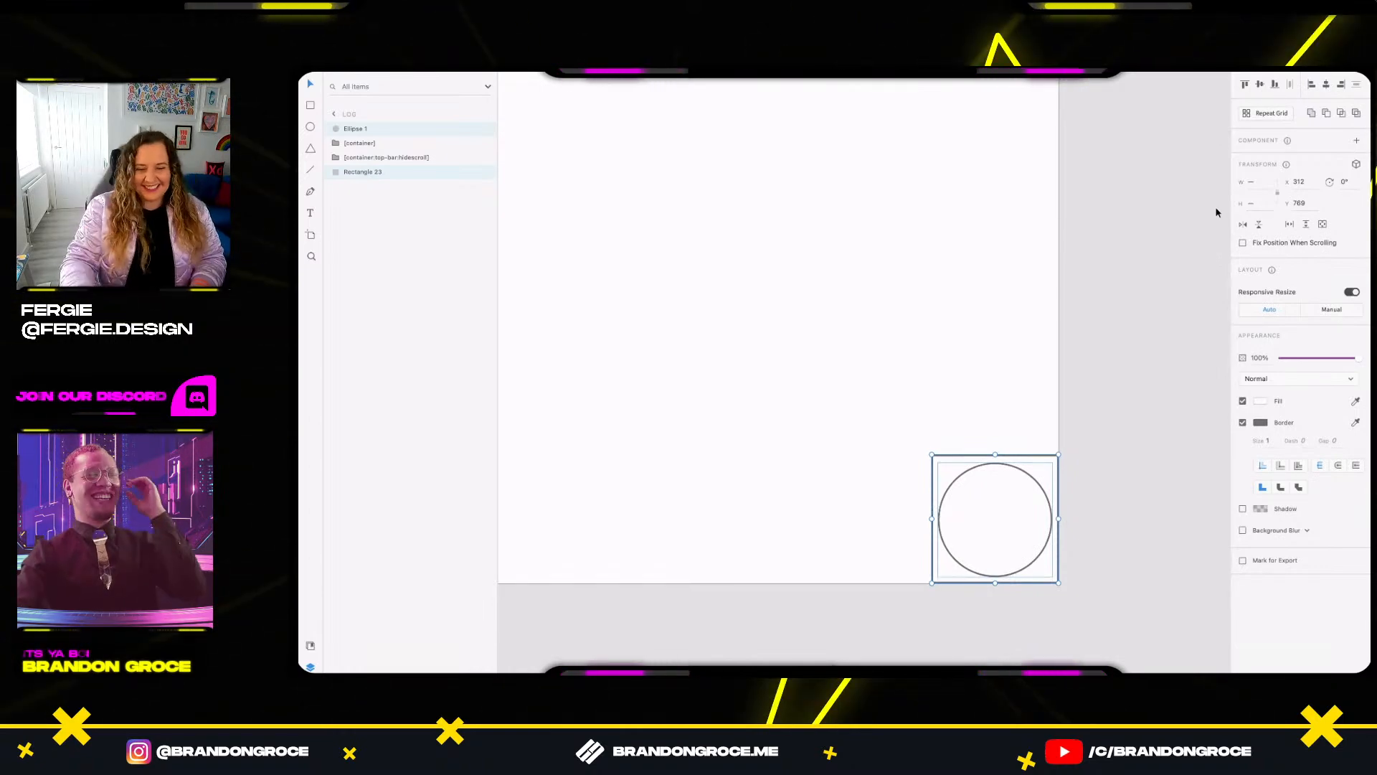
pyautogui.click(1069, 461)
# Rename the rectangle behind the circle as "area".
pyautogui.click(1047, 468)
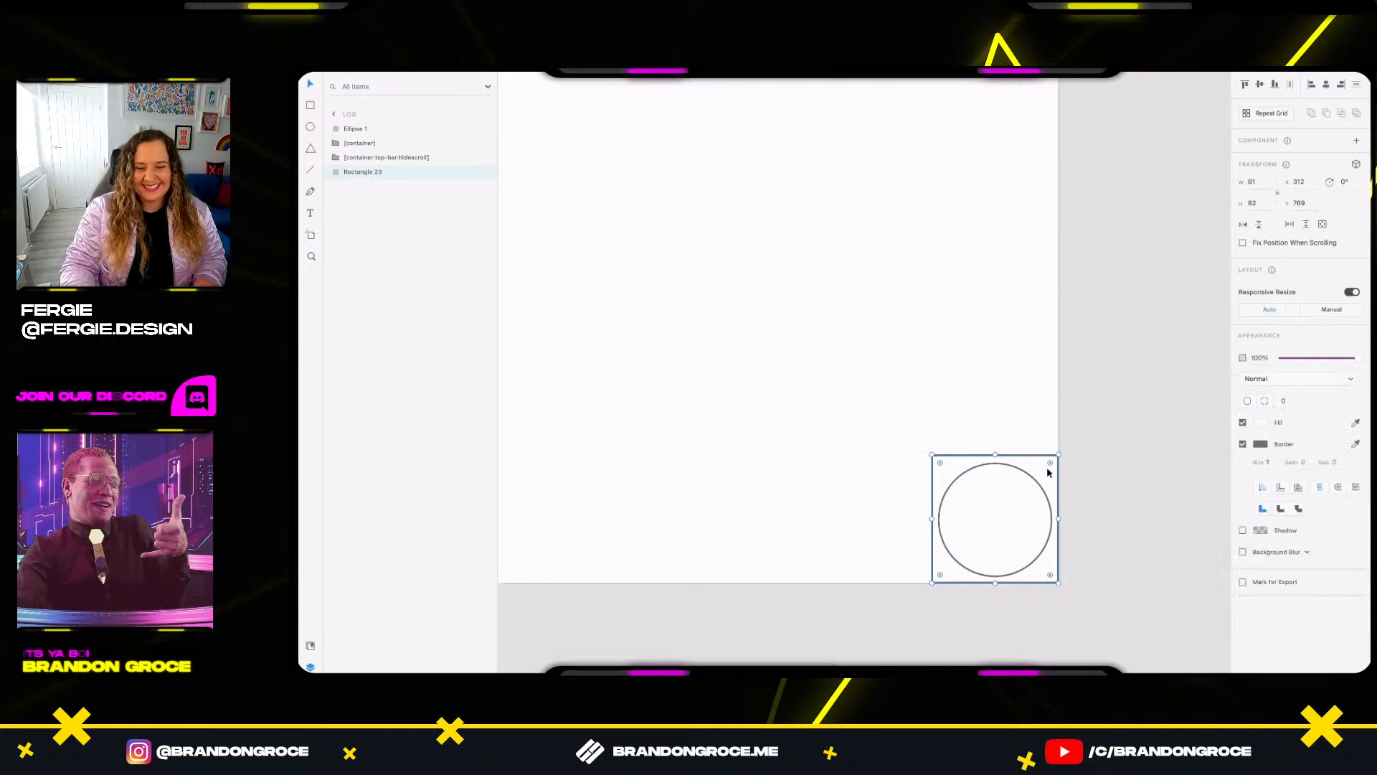
pyautogui.doubleClick(372, 174)
pyautogui.write('area')
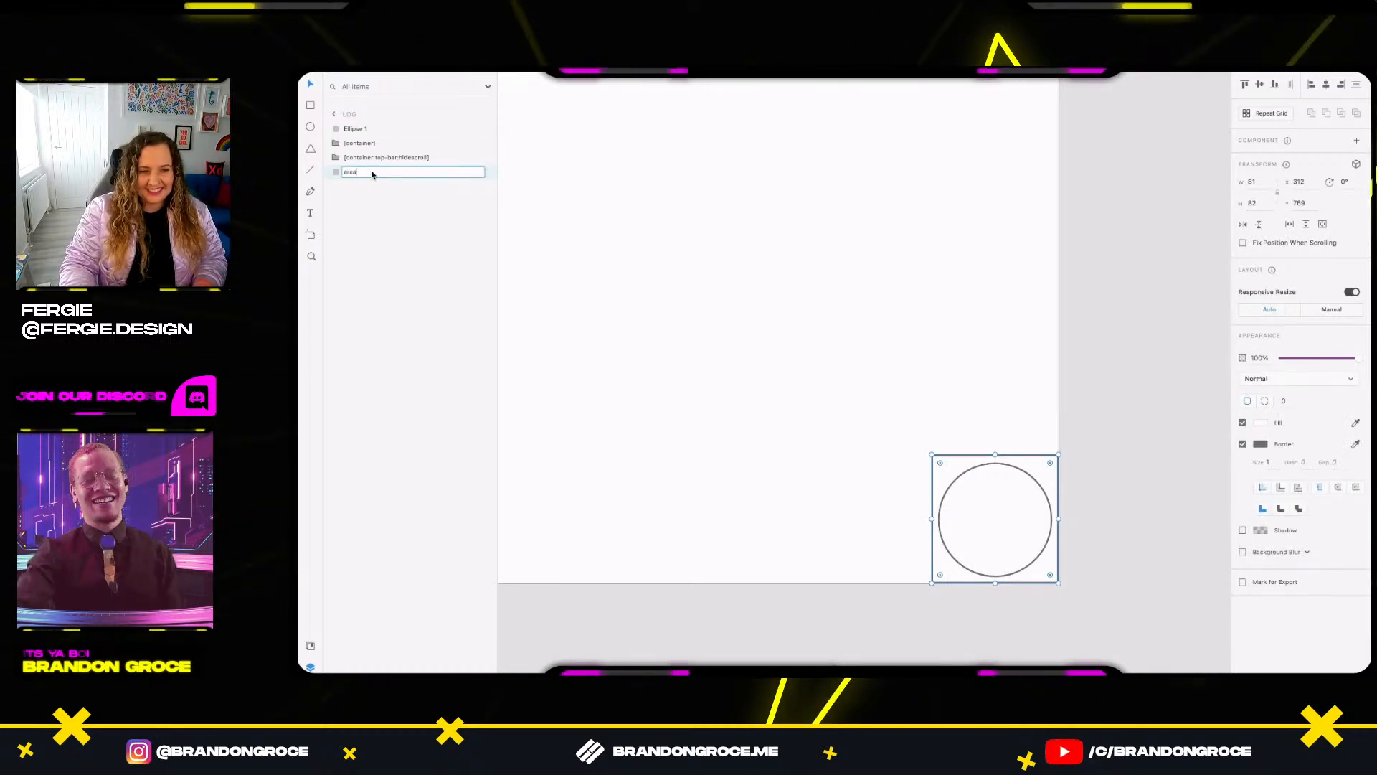
pyautogui.press('Return')
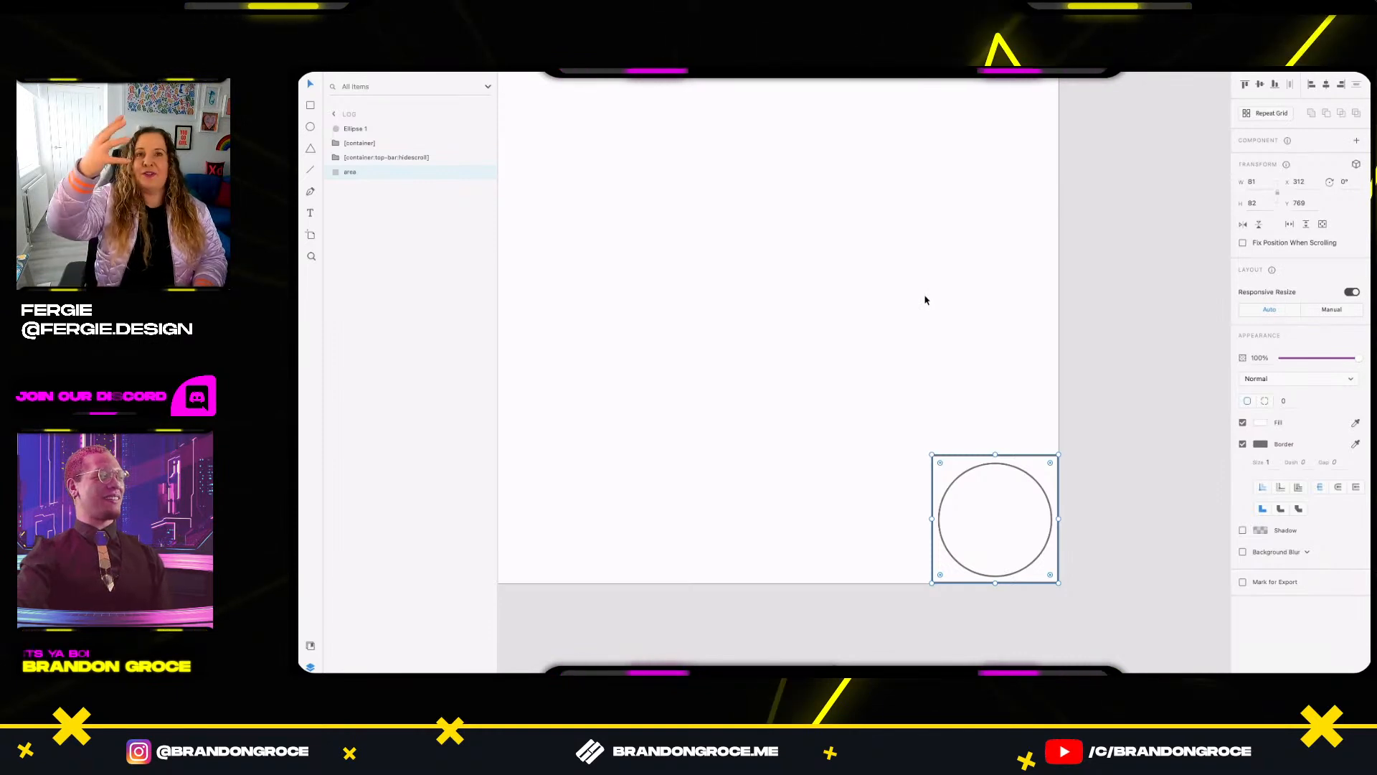
# Remove the fill and border from the area rectangle around the circle.
pyautogui.click(1142, 555)
pyautogui.click(1042, 485)
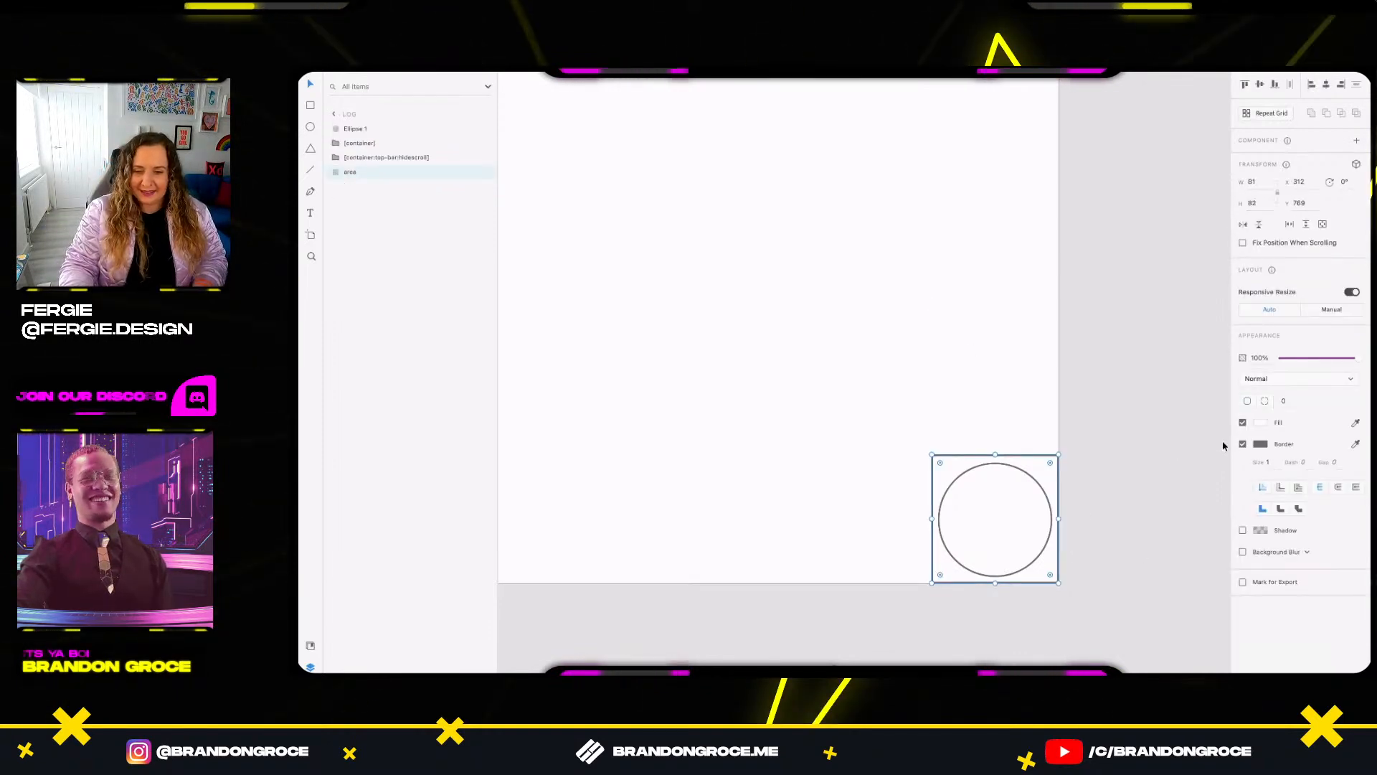
pyautogui.click(1244, 423)
pyautogui.click(1244, 445)
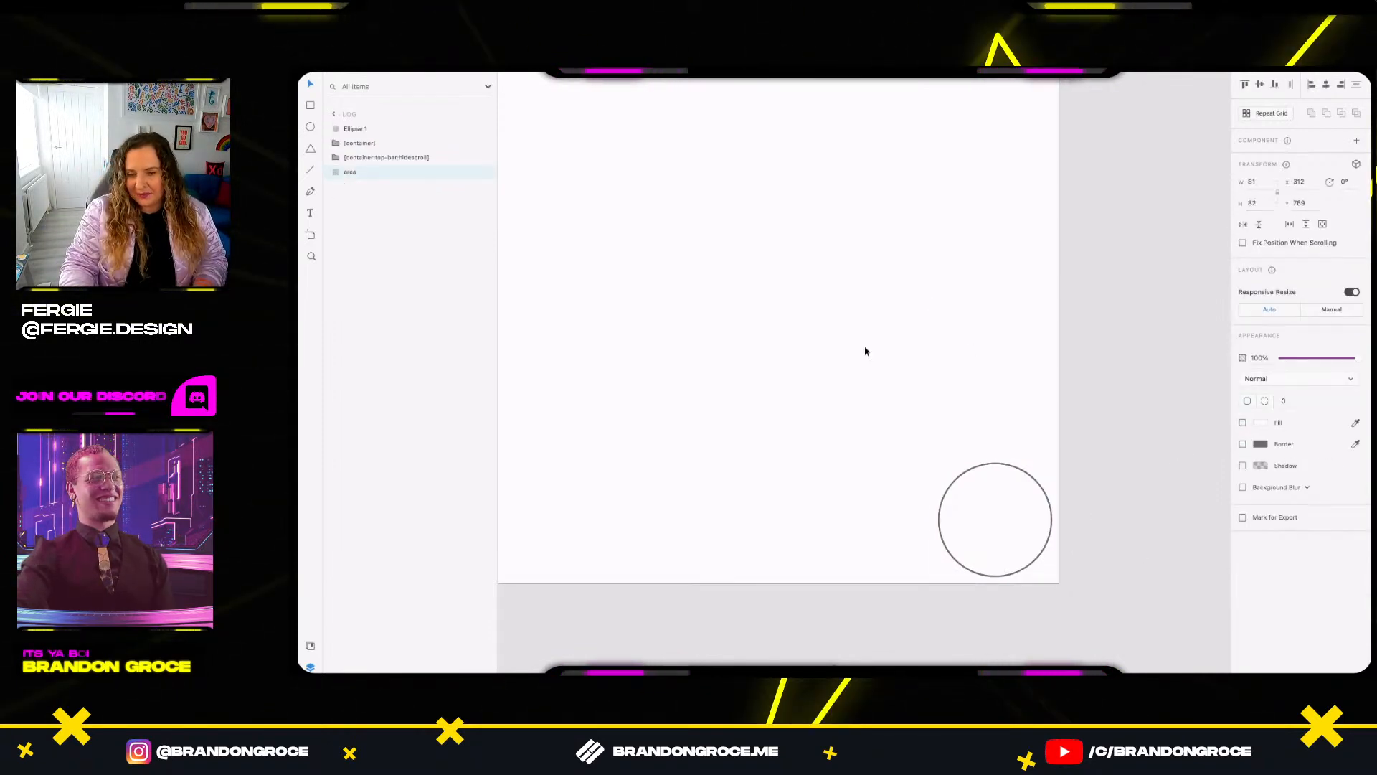
pyautogui.click(354, 173)
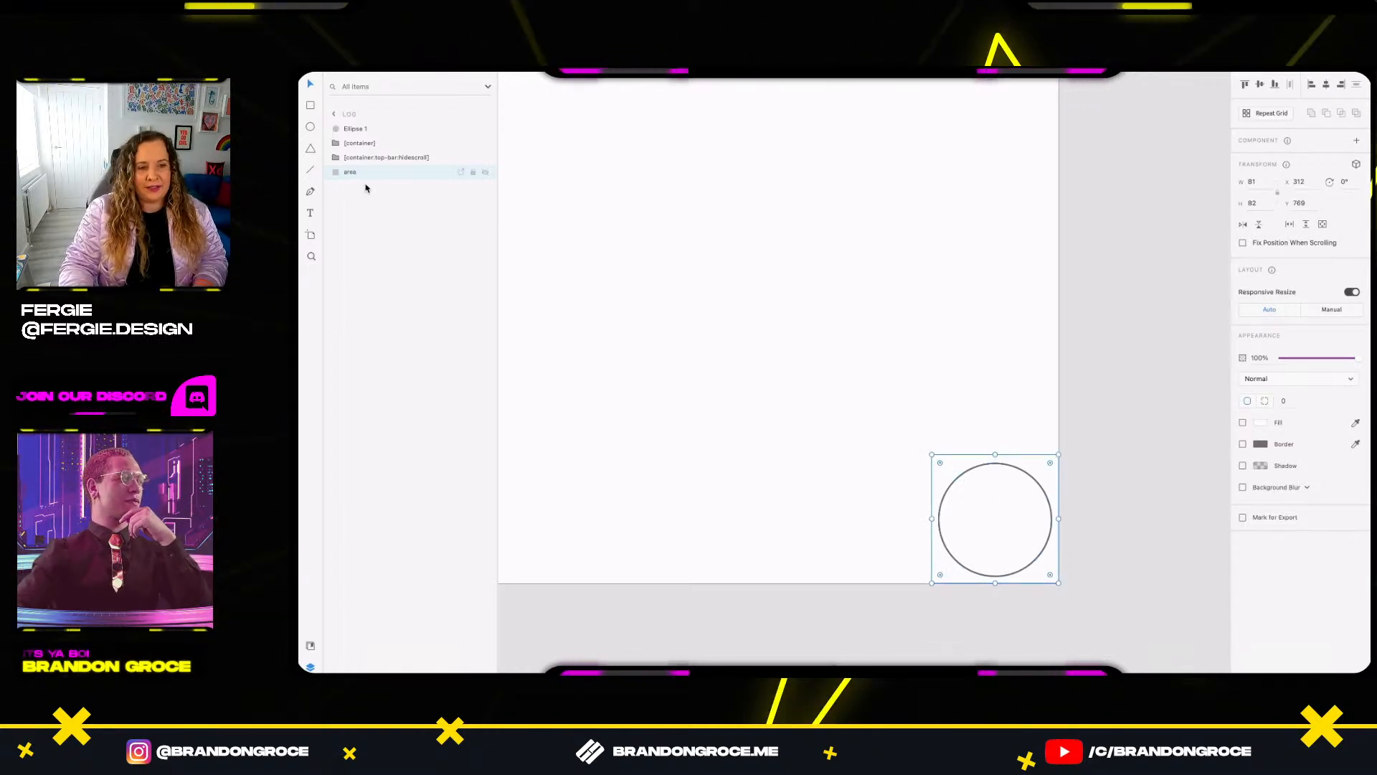
# Rename the circle's layer as "button".
pyautogui.click(983, 485)
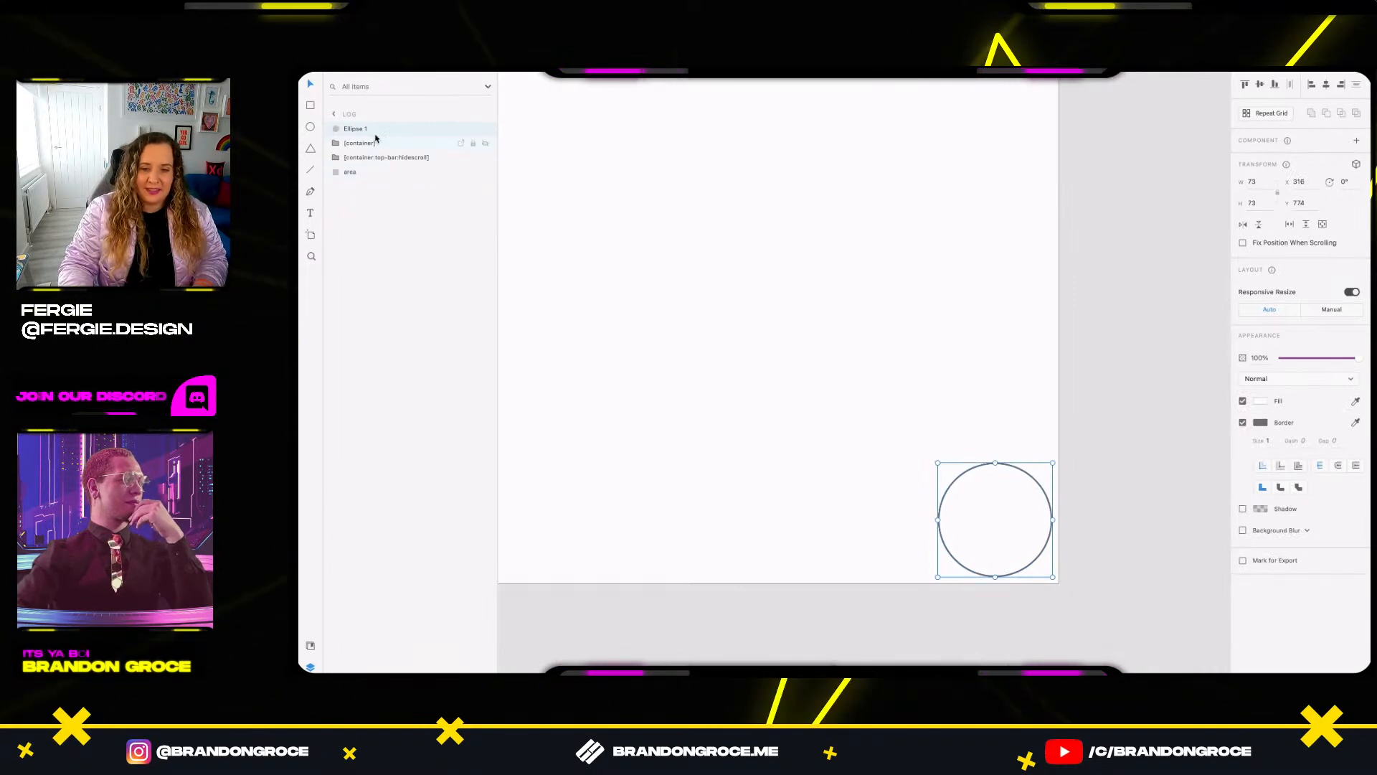
pyautogui.doubleClick(355, 129)
pyautogui.write('button')
pyautogui.press('Return')
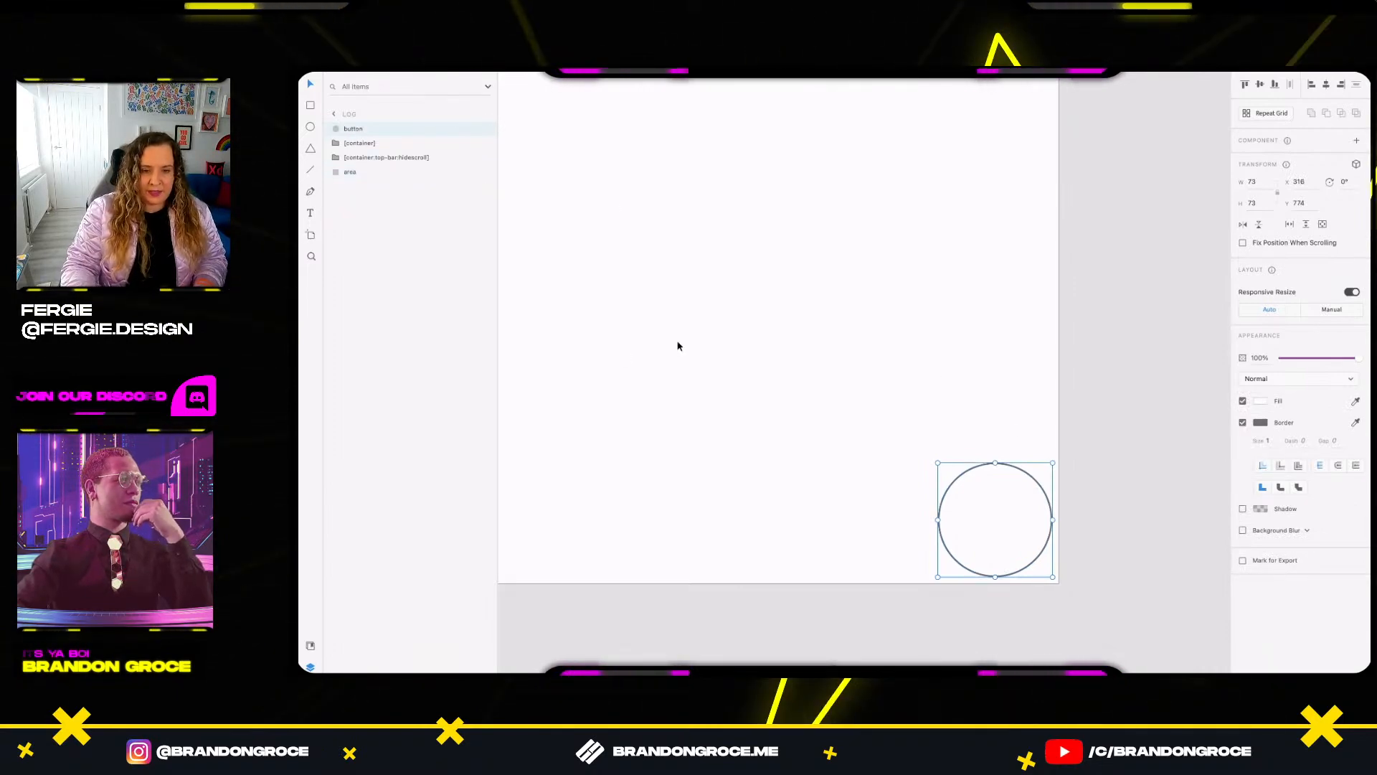
# Search the Icons 4 Design plugin for "menu" icons for the circular button.
pyautogui.click(307, 645)
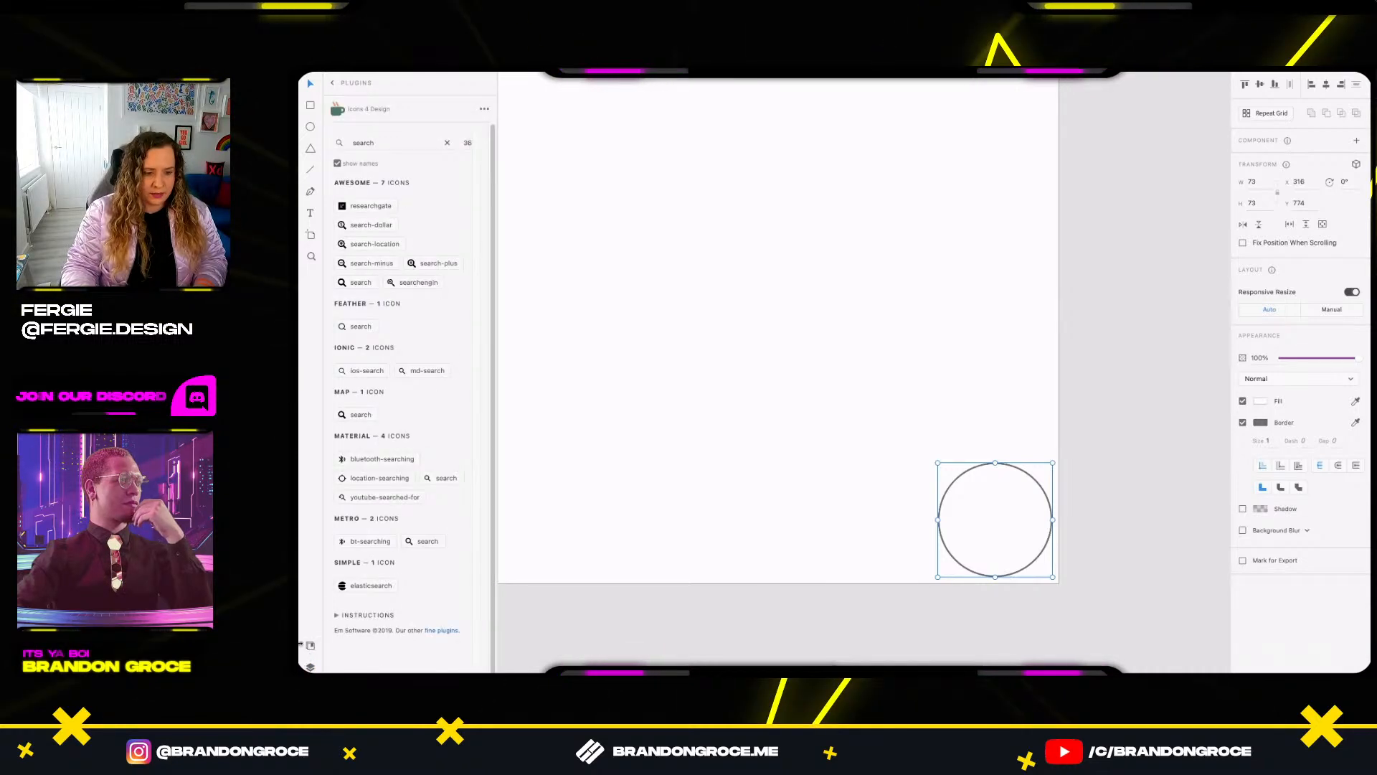
pyautogui.doubleClick(413, 149)
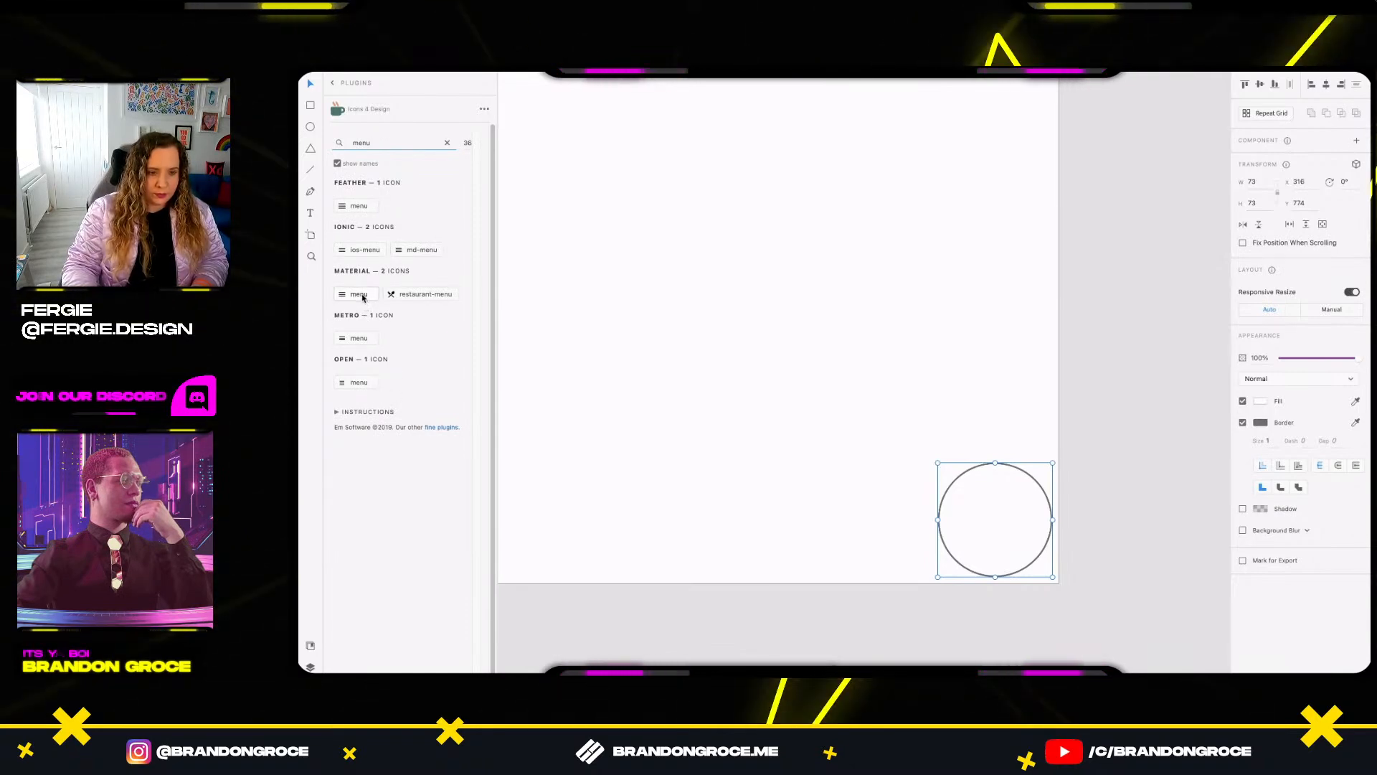
pyautogui.scroll(5, 1010, 511)
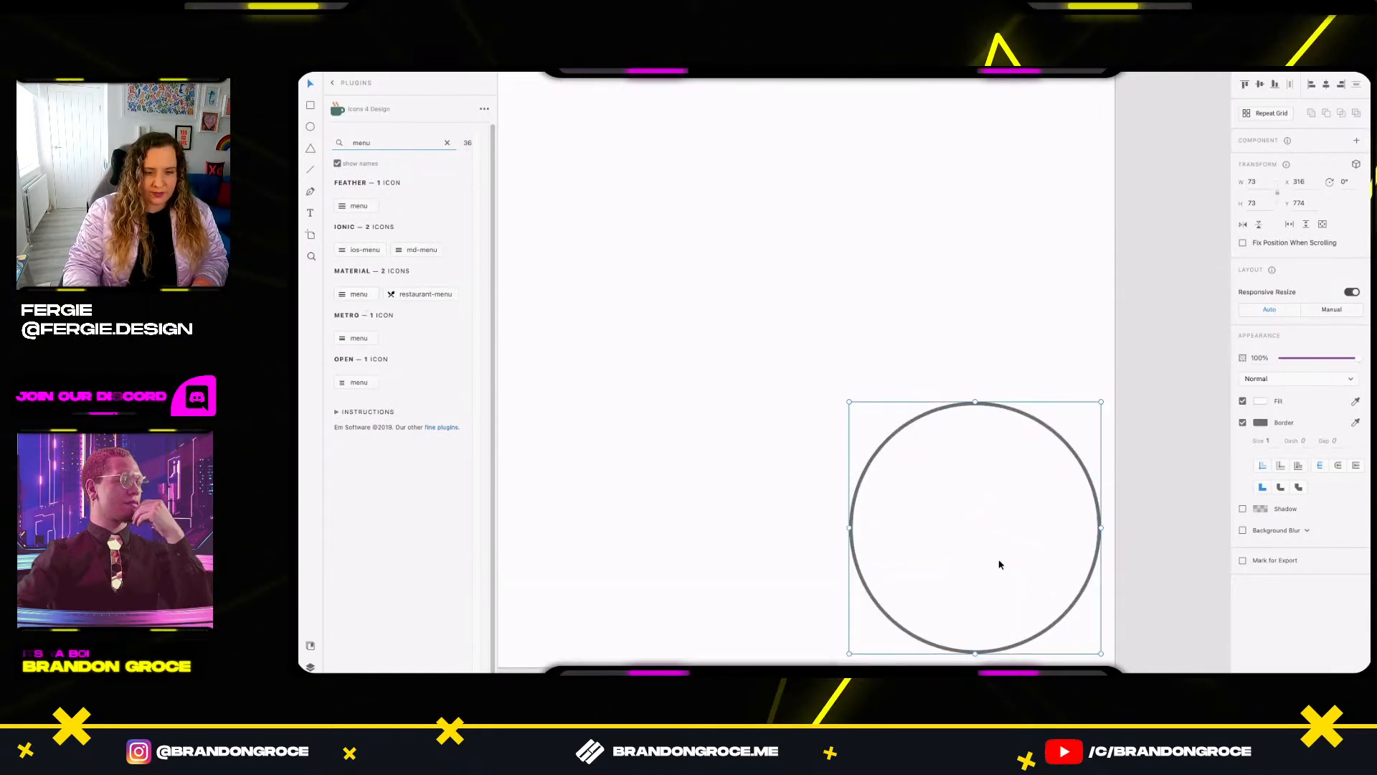
pyautogui.moveTo(999, 562); pyautogui.dragTo(956, 530)
pyautogui.press('super+z')
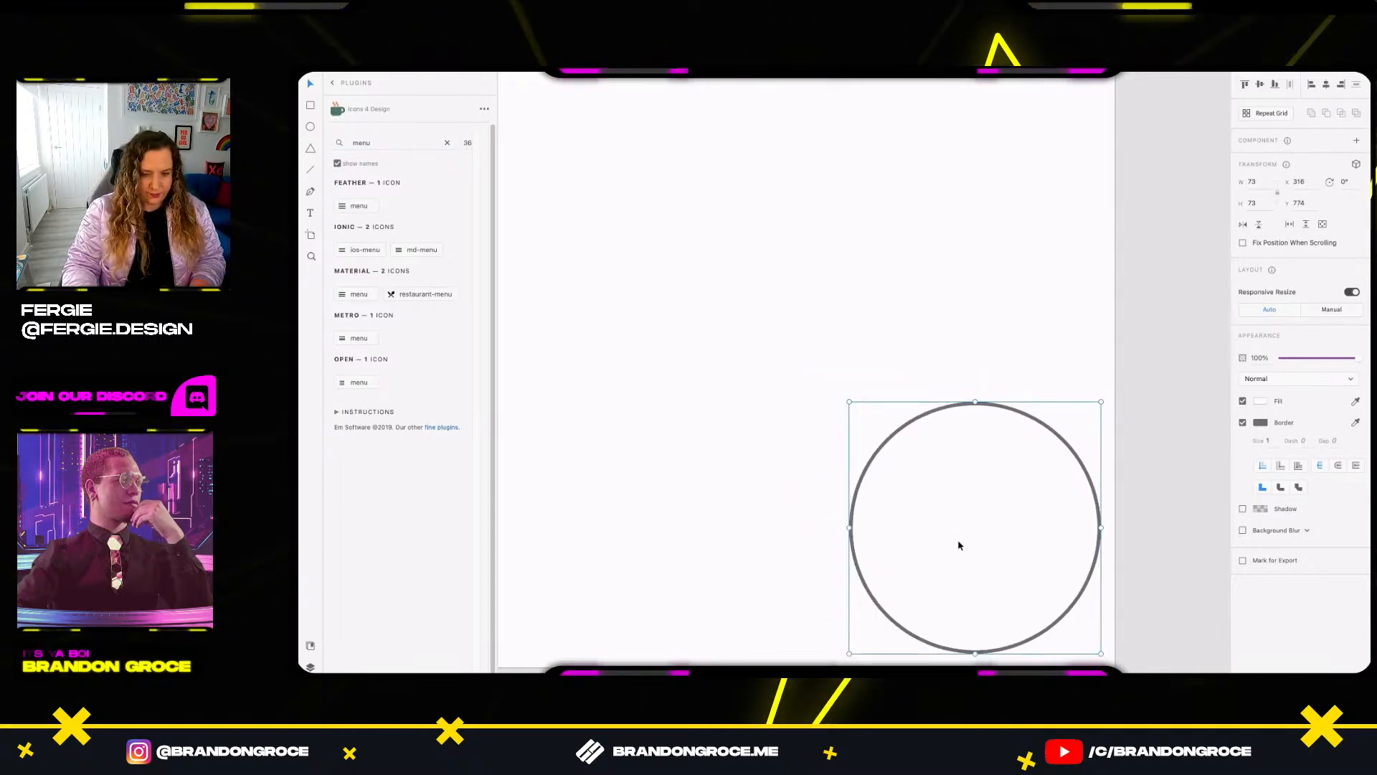
# Draw a bar about 39 × 5 in the upper part of the circle and round its corners to radius 3.
pyautogui.press('r')
pyautogui.moveTo(909, 482); pyautogui.dragTo(1068, 501)
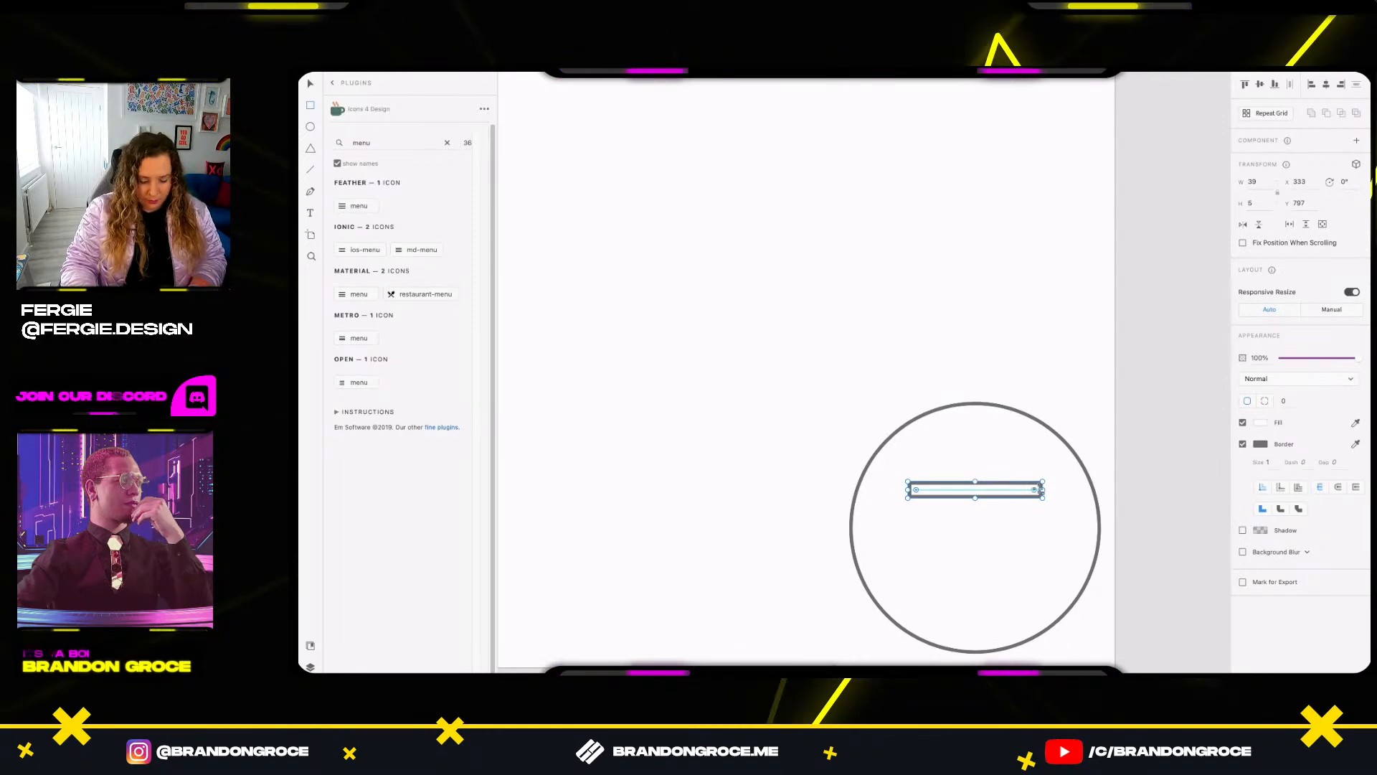
pyautogui.moveTo(1035, 490); pyautogui.dragTo(1032, 491)
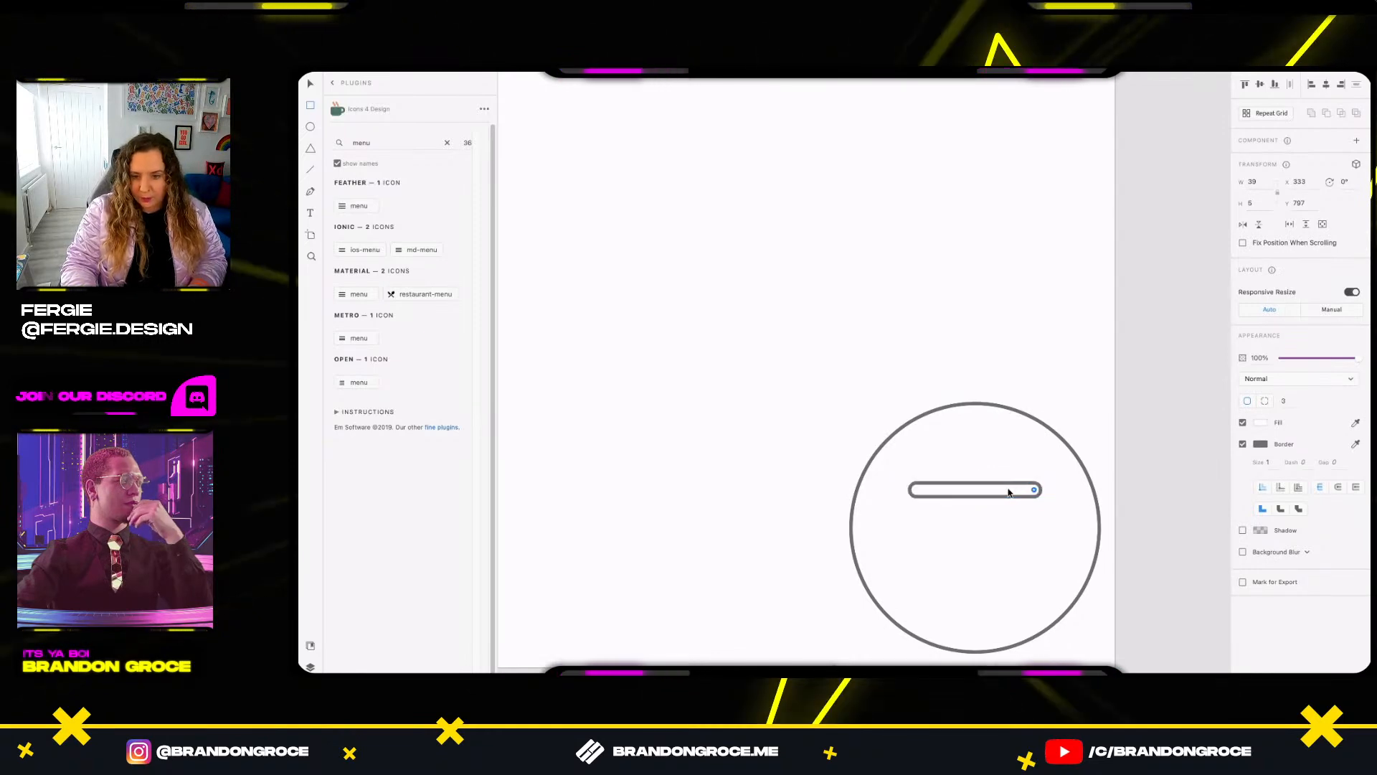
# Remove the rounded bar's border and fill the bar with red.
pyautogui.click(1241, 444)
pyautogui.click(1260, 423)
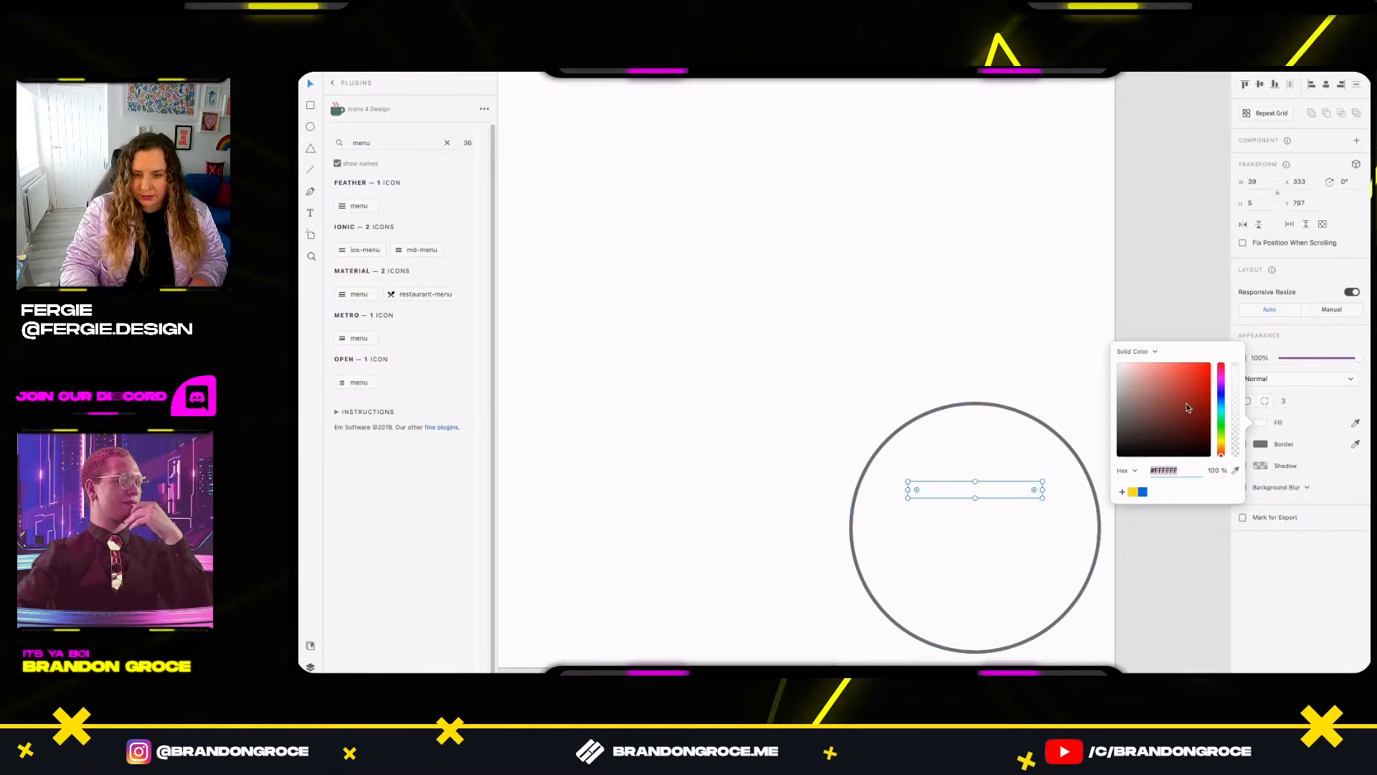
pyautogui.click(1204, 382)
pyautogui.click(1001, 503)
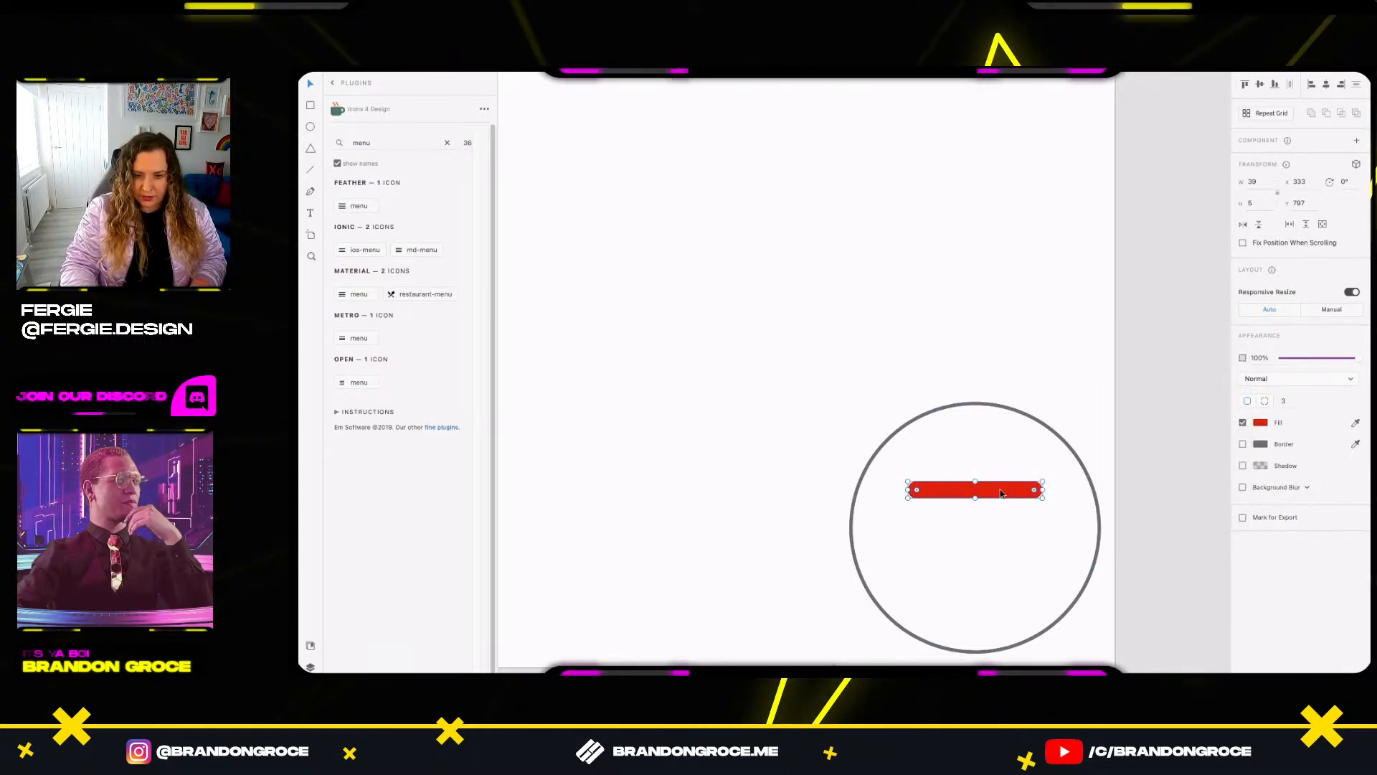
# Duplicate the red rounded bar twice below the original inside the circle to form a three-line menu icon.
pyautogui.click(1000, 518)
pyautogui.hotkey('ctrl', 'z')
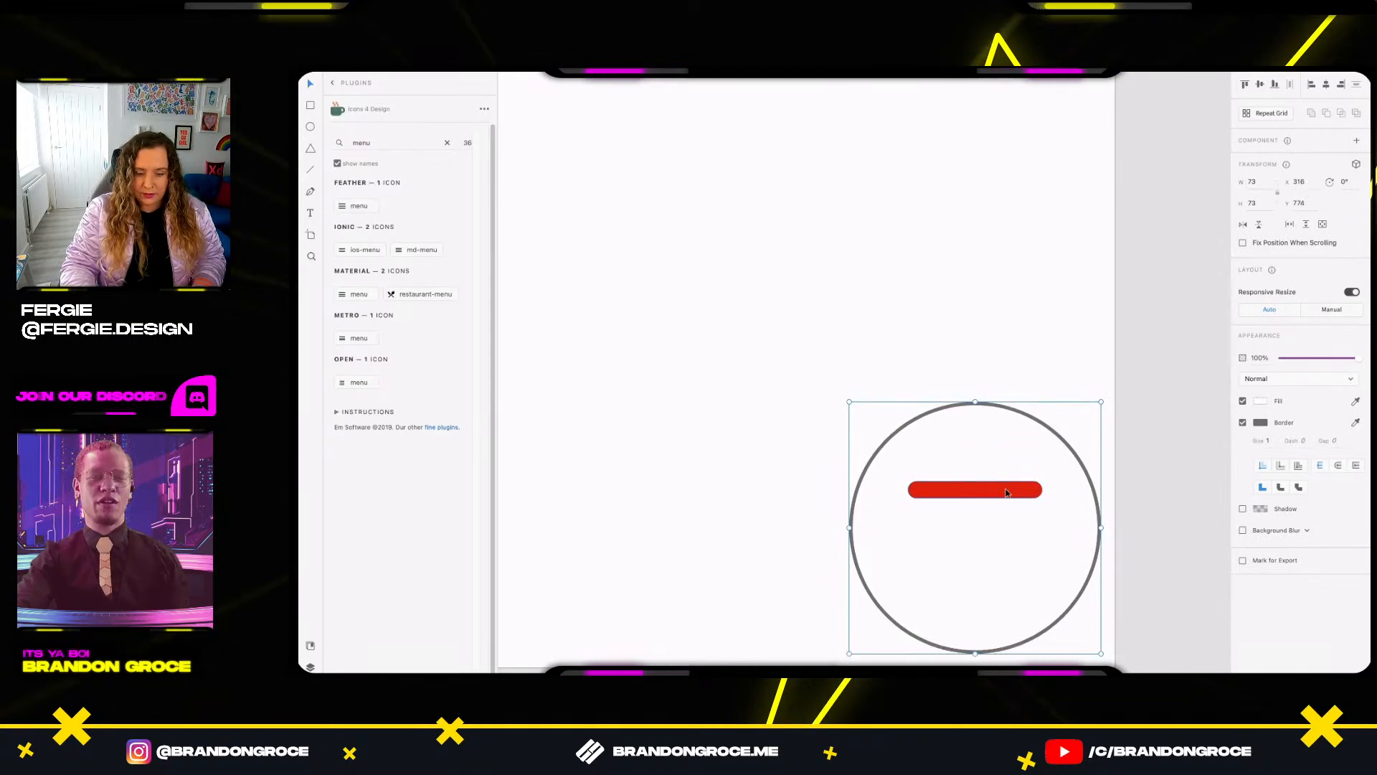
pyautogui.click(1004, 491)
pyautogui.moveTo(1004, 491); pyautogui.dragTo(1002, 523)
pyautogui.keyDown('shift'); pyautogui.click(1001, 517); pyautogui.keyUp('shift')
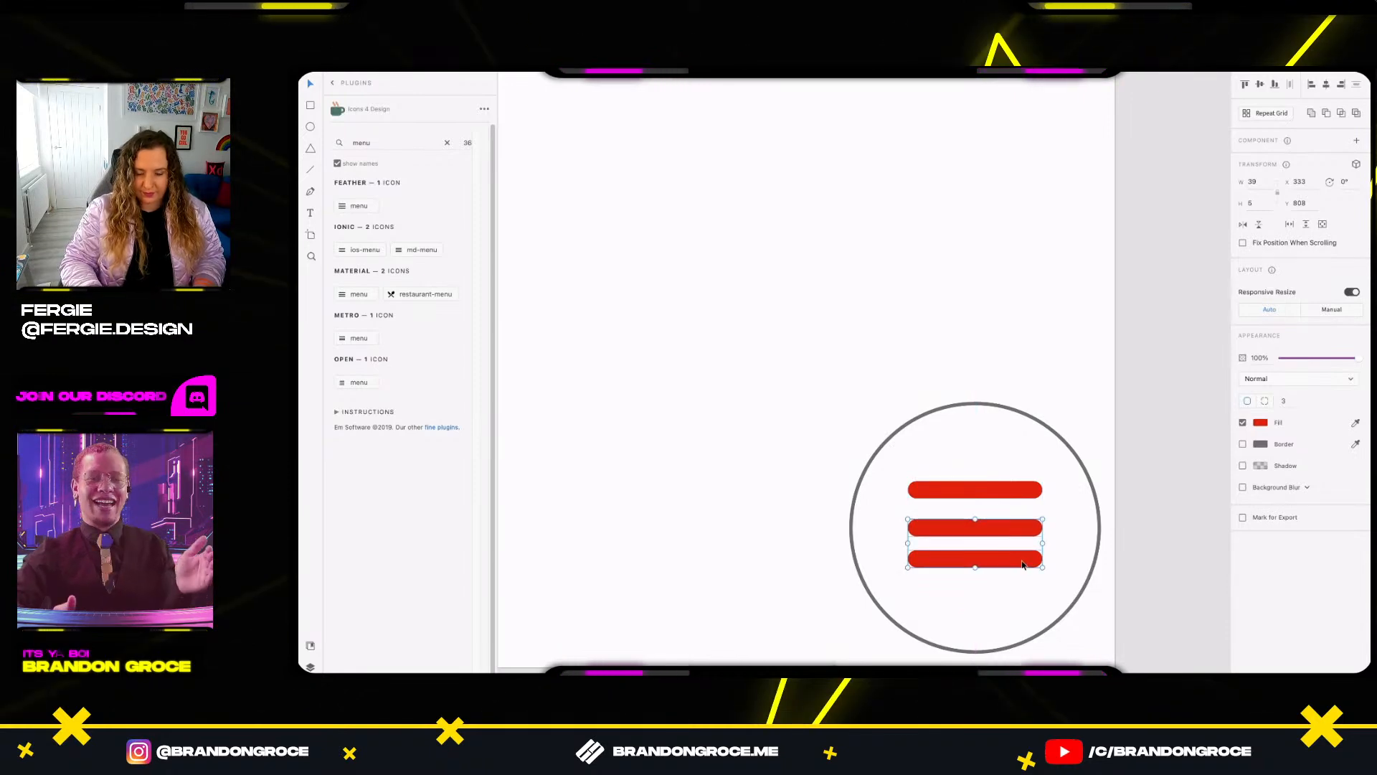
# Move the lowest bar down slightly so the three bars are evenly spaced.
pyautogui.press('Escape')
pyautogui.click(1021, 561)
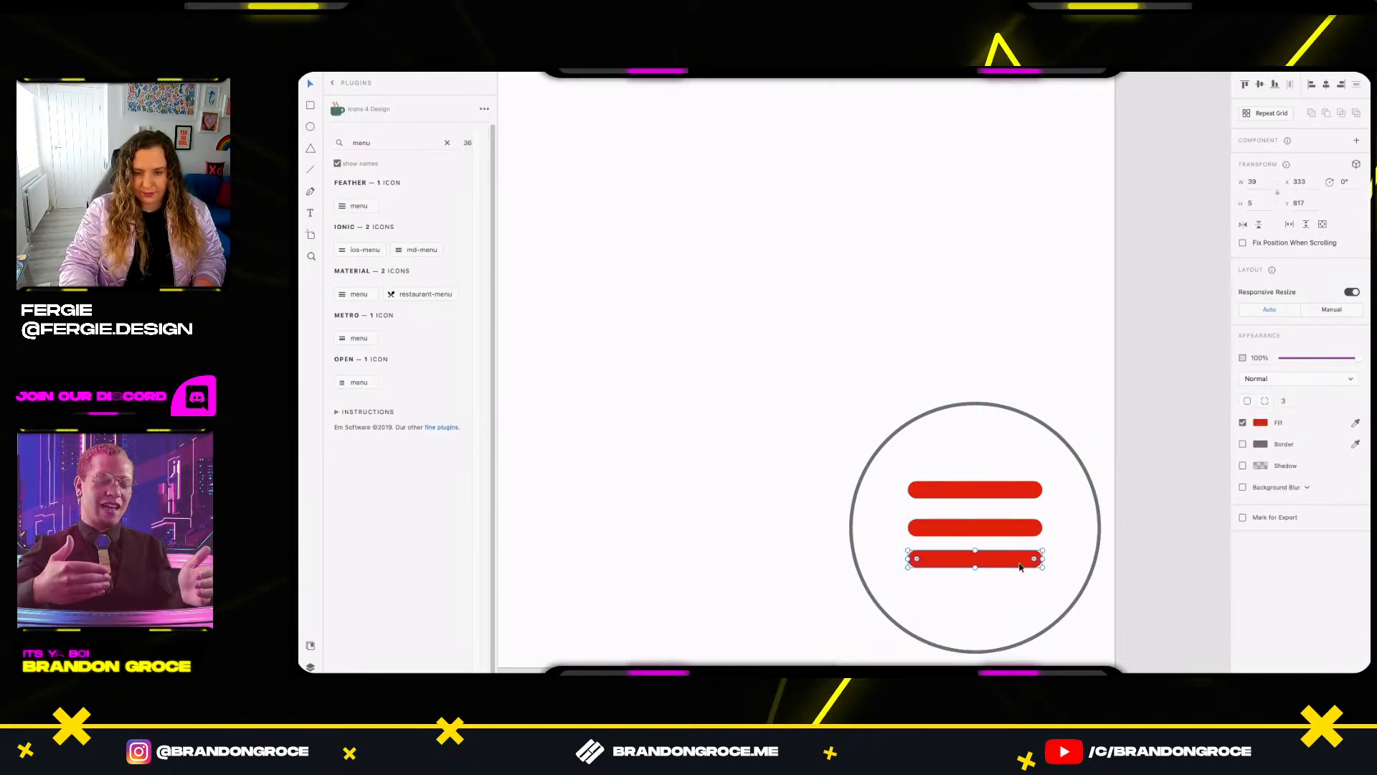
pyautogui.moveTo(1021, 567); pyautogui.dragTo(1021, 574)
# Select all three bars, centre them in the circle and set their fill to white (#FFFFFF).
pyautogui.keyDown('shift'); pyautogui.click(1024, 532); pyautogui.keyUp('shift')
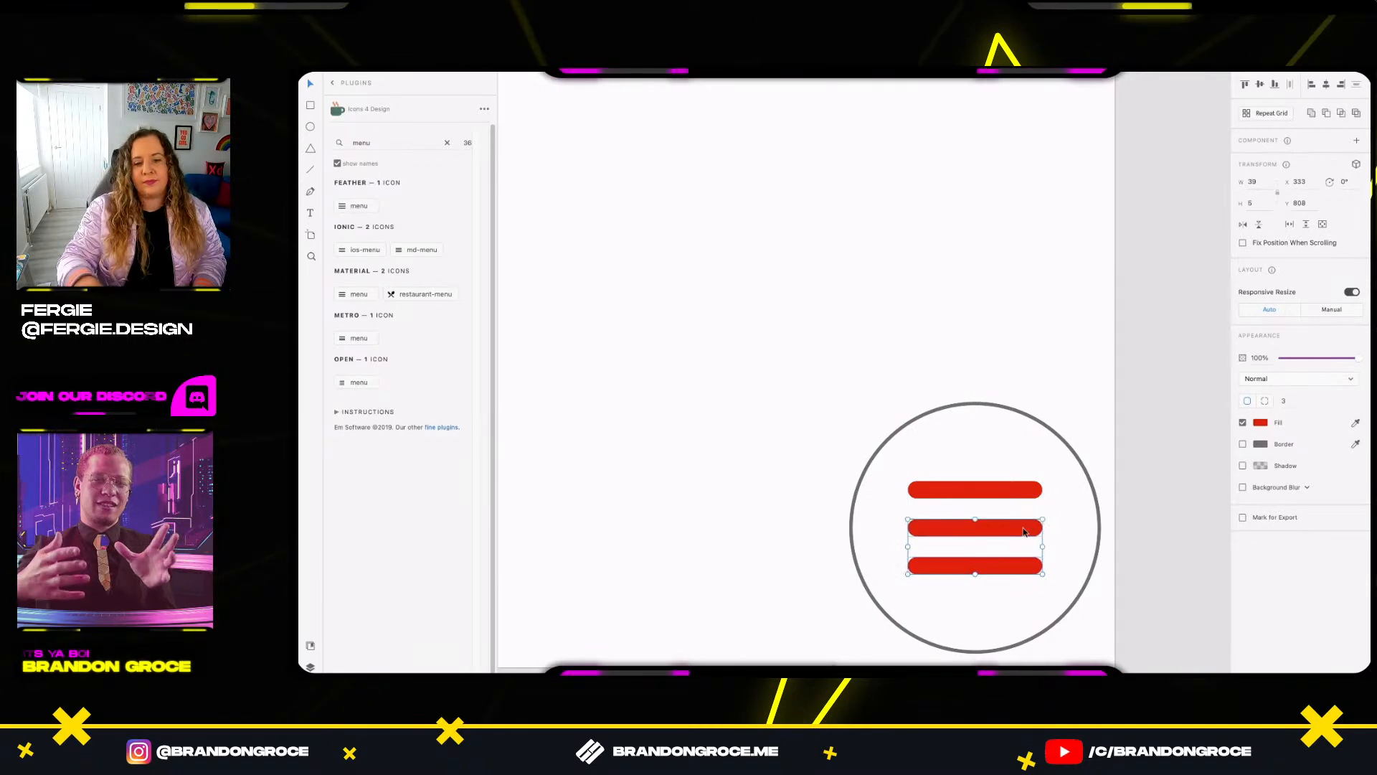
pyautogui.keyDown('shift'); pyautogui.click(1024, 491); pyautogui.keyUp('shift')
pyautogui.moveTo(1025, 491); pyautogui.dragTo(1028, 492)
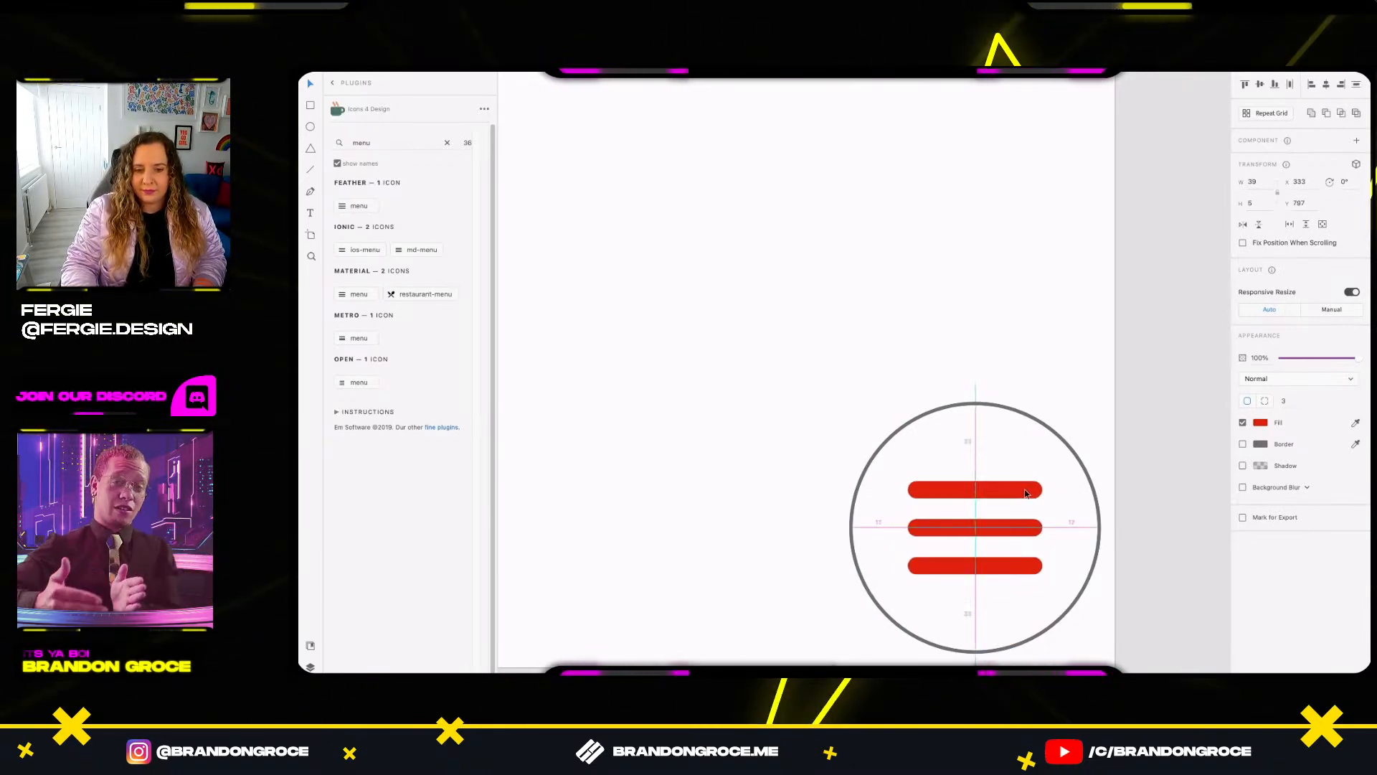
pyautogui.click(1260, 422)
pyautogui.moveTo(1173, 434); pyautogui.dragTo(1073, 373)
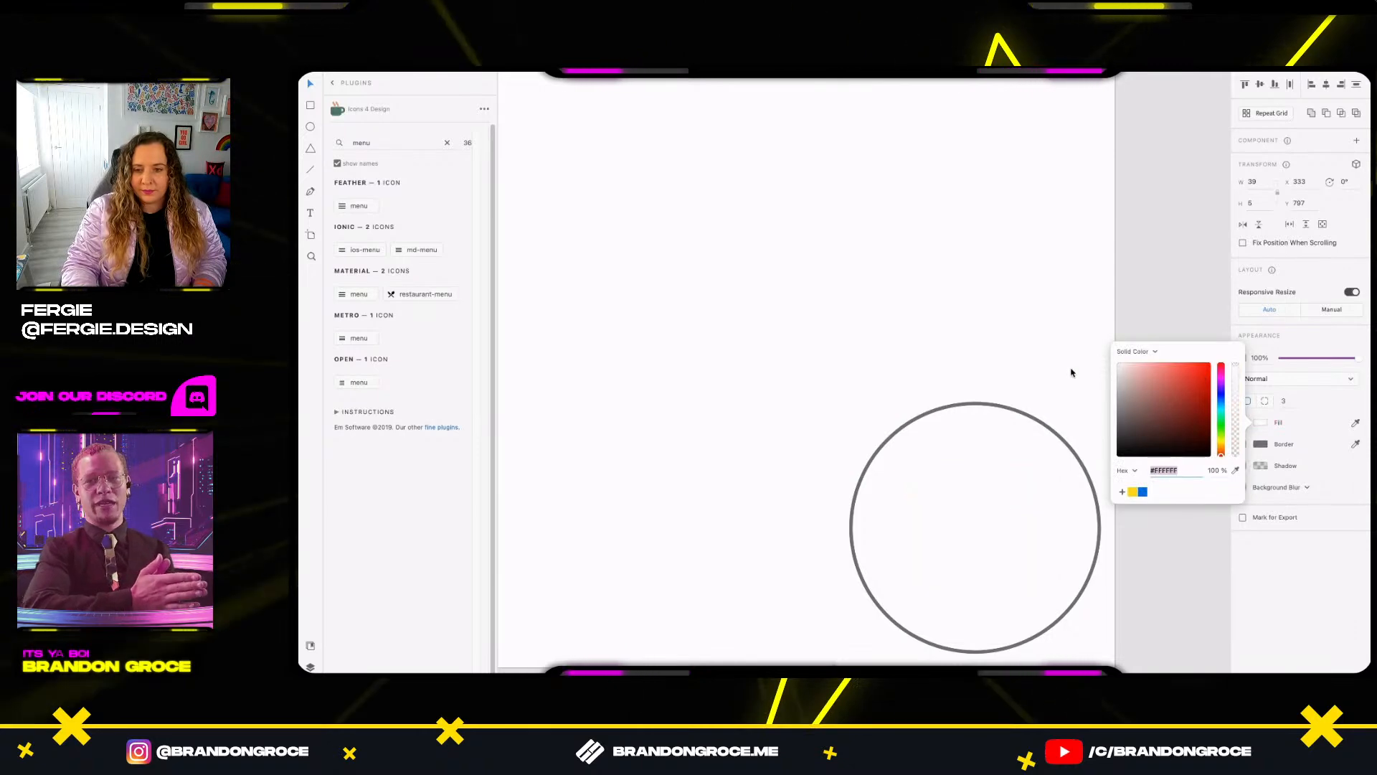
# Fill the circle with the saved yellow swatch and remove its border.
pyautogui.click(1020, 414)
pyautogui.click(1261, 401)
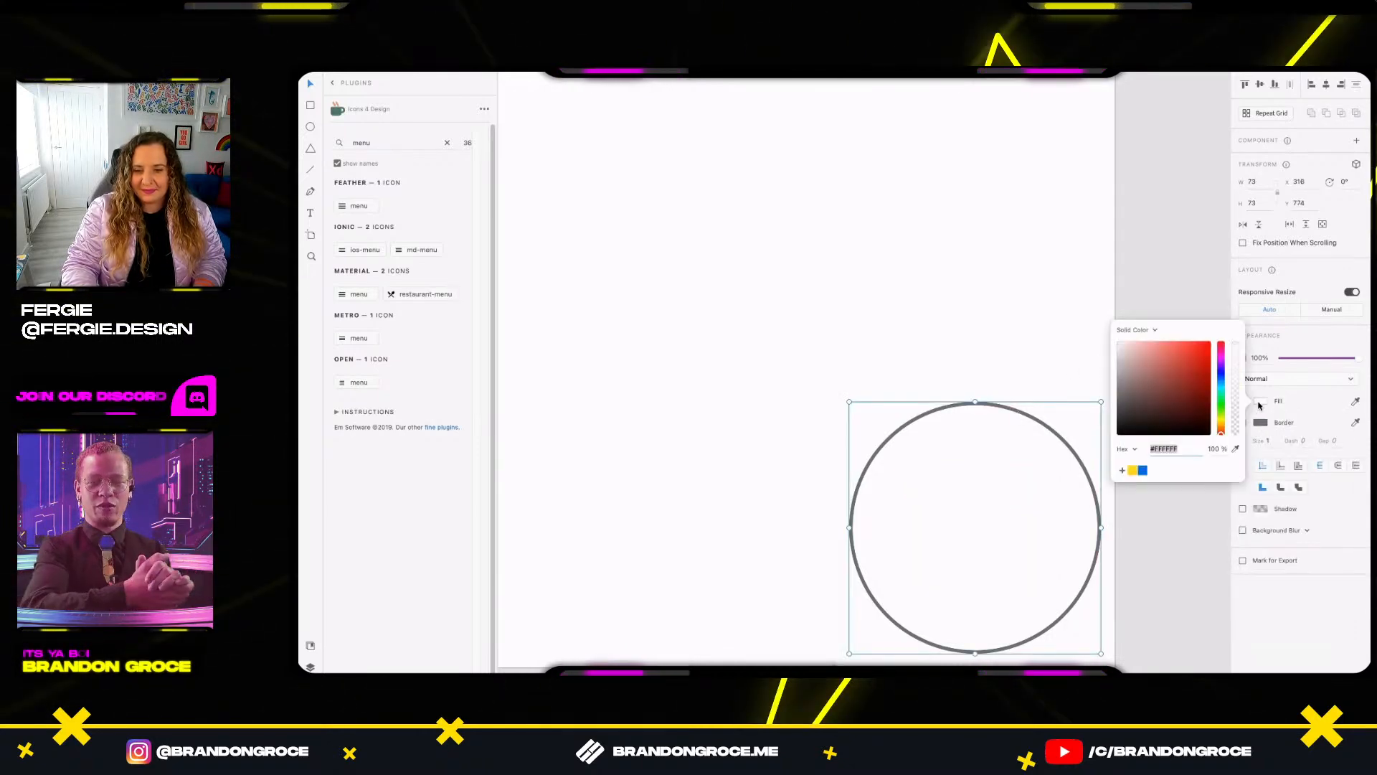
pyautogui.click(1132, 469)
pyautogui.click(1260, 423)
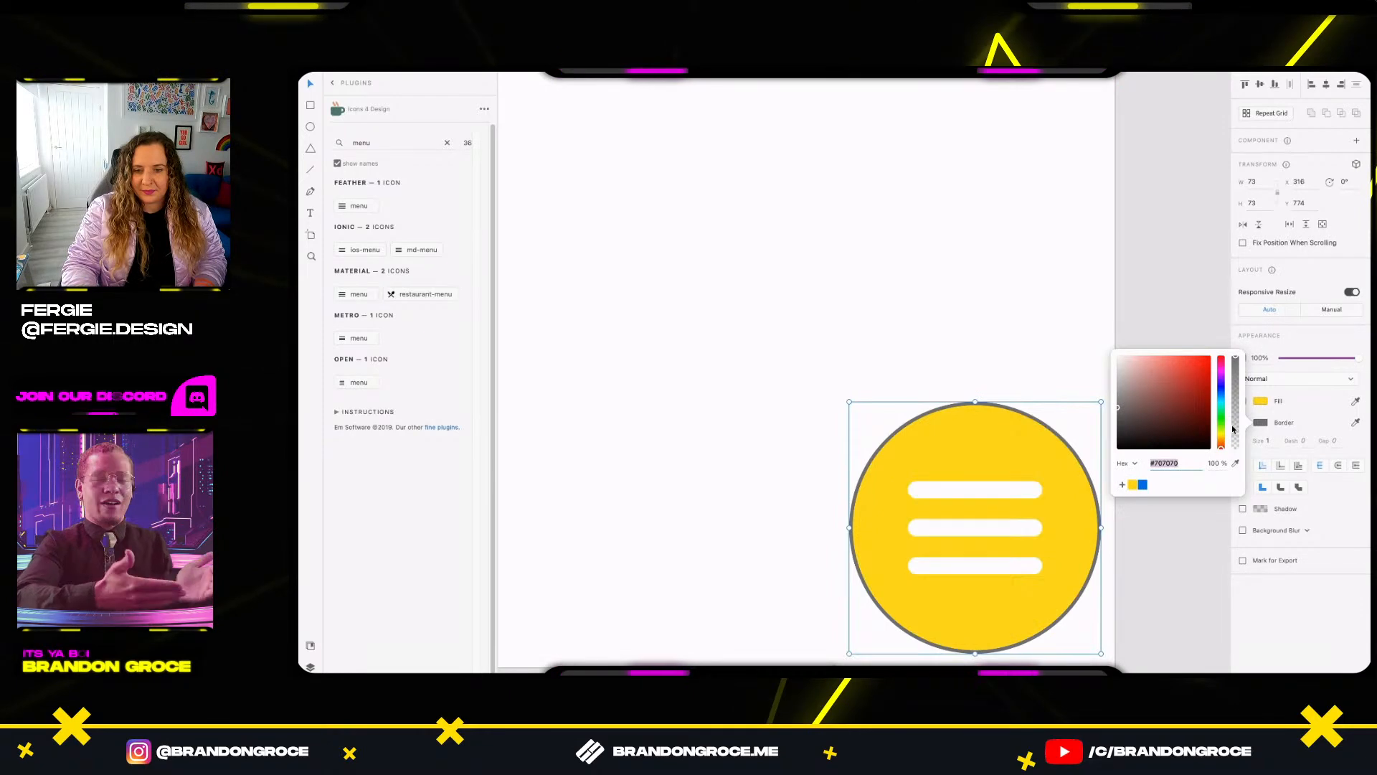
pyautogui.click(1256, 426)
pyautogui.click(1243, 423)
pyautogui.click(750, 320)
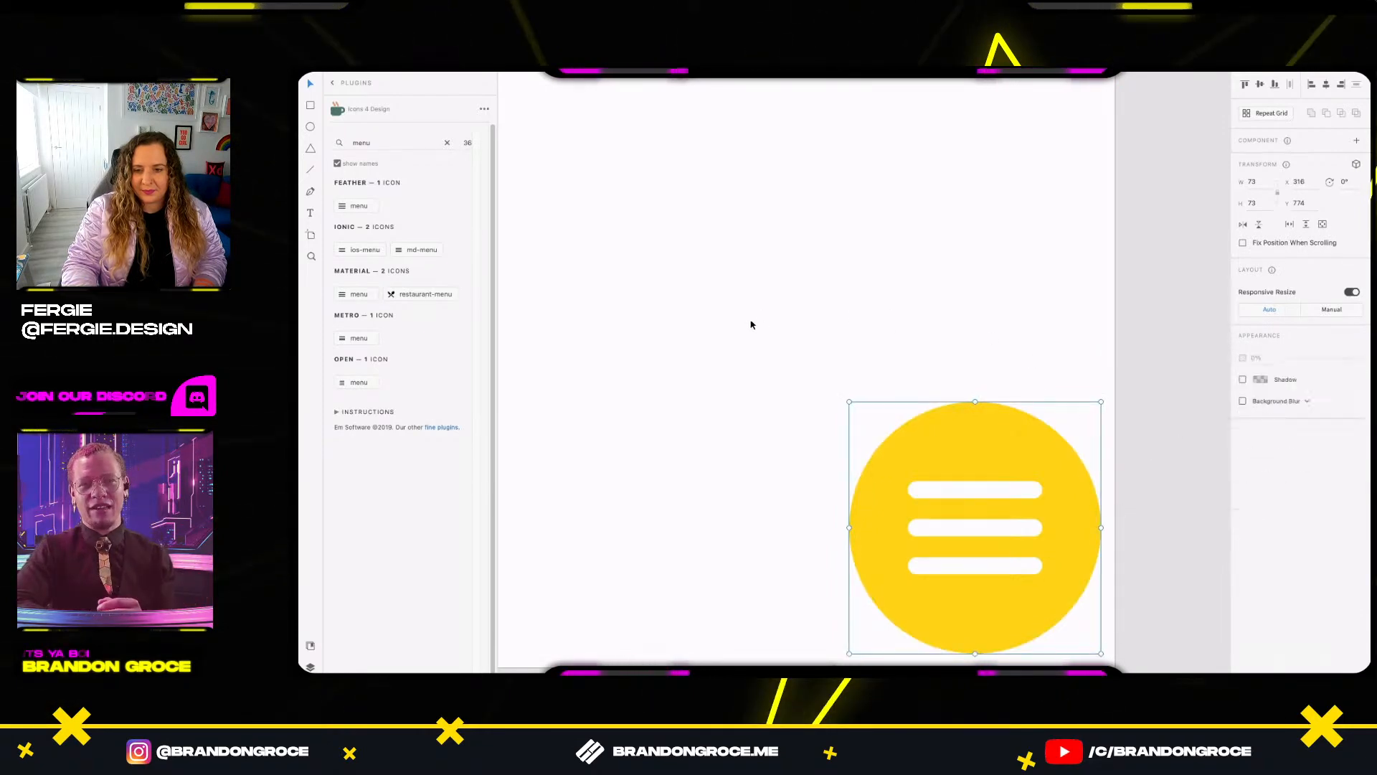
# Group the three bars, the circle and the surrounding area rectangle, and name the group "menu button".
pyautogui.moveTo(746, 310); pyautogui.dragTo(1080, 567)
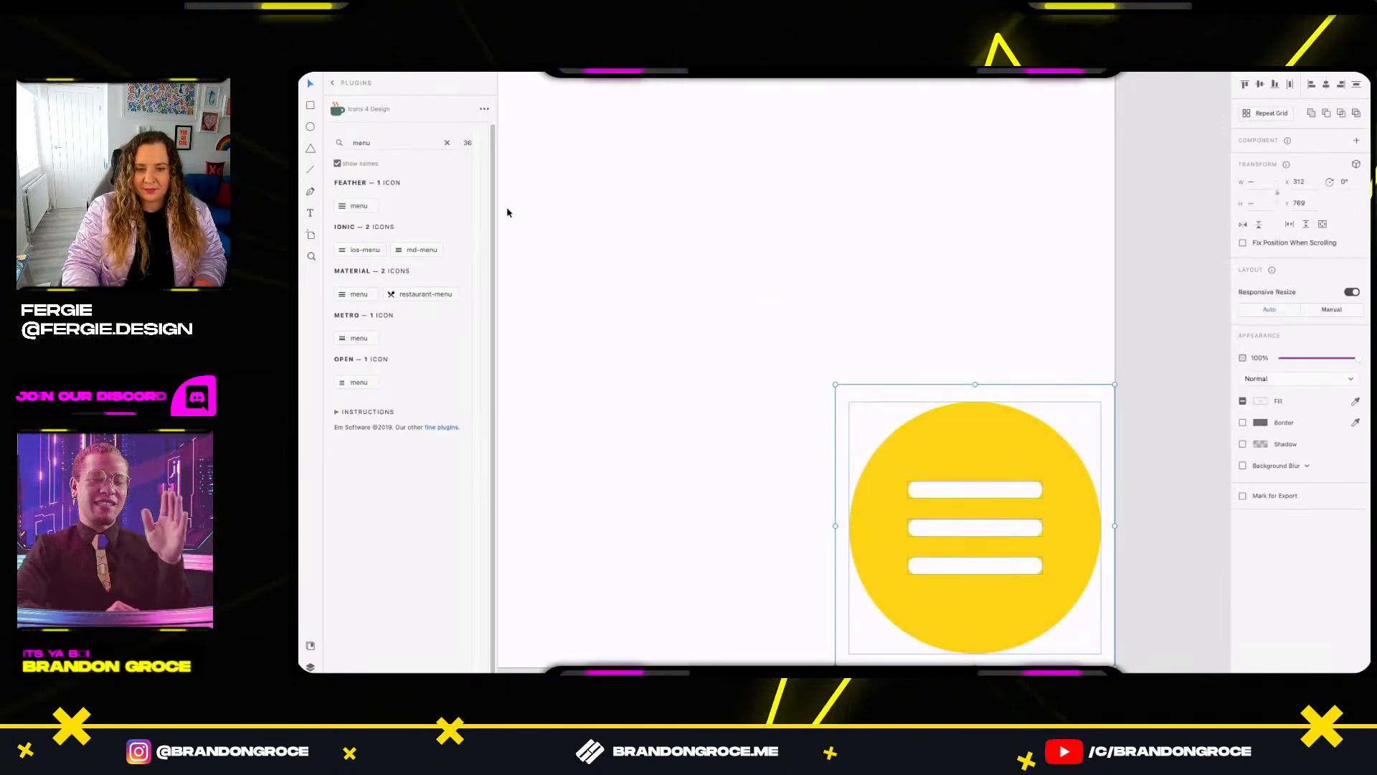
pyautogui.hotkey('ctrl', 'y')
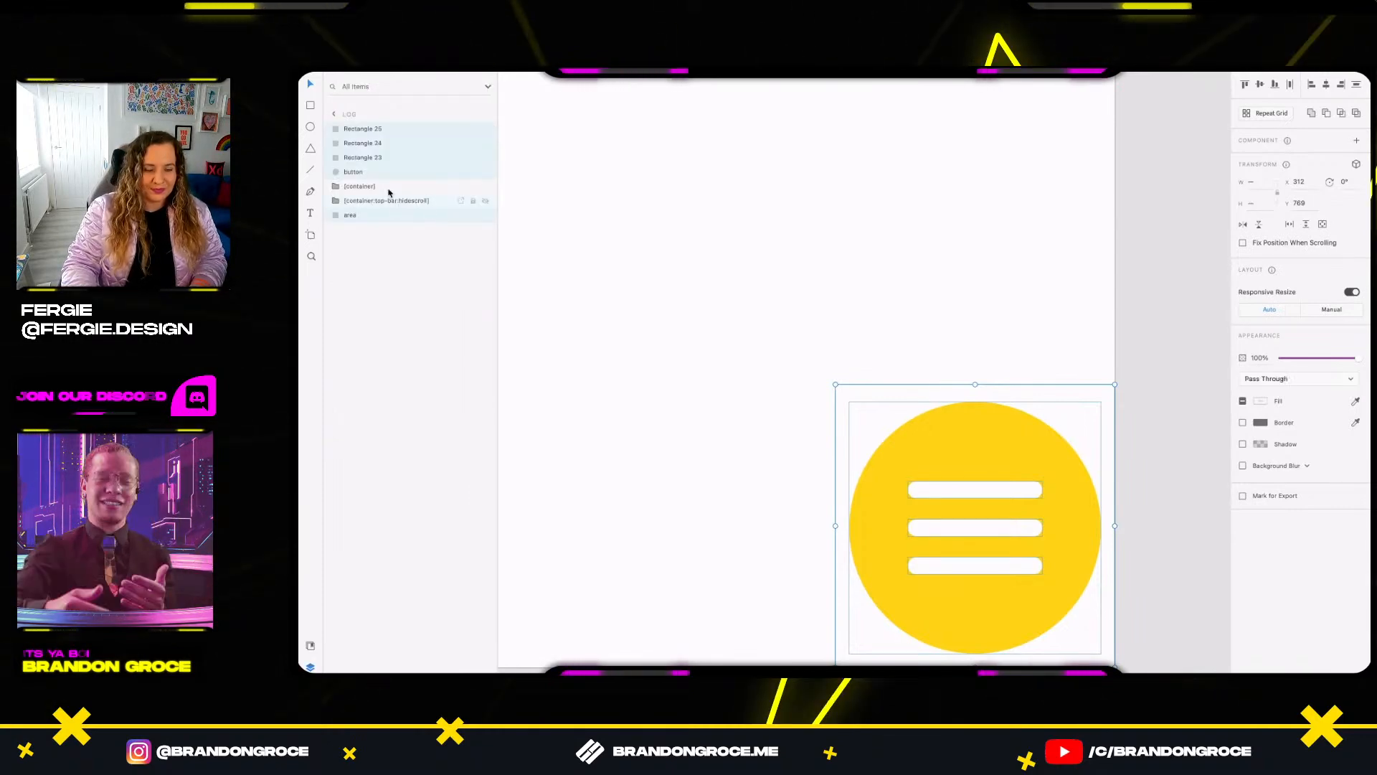
pyautogui.hotkey('ctrl', 'g')
pyautogui.doubleClick(366, 129)
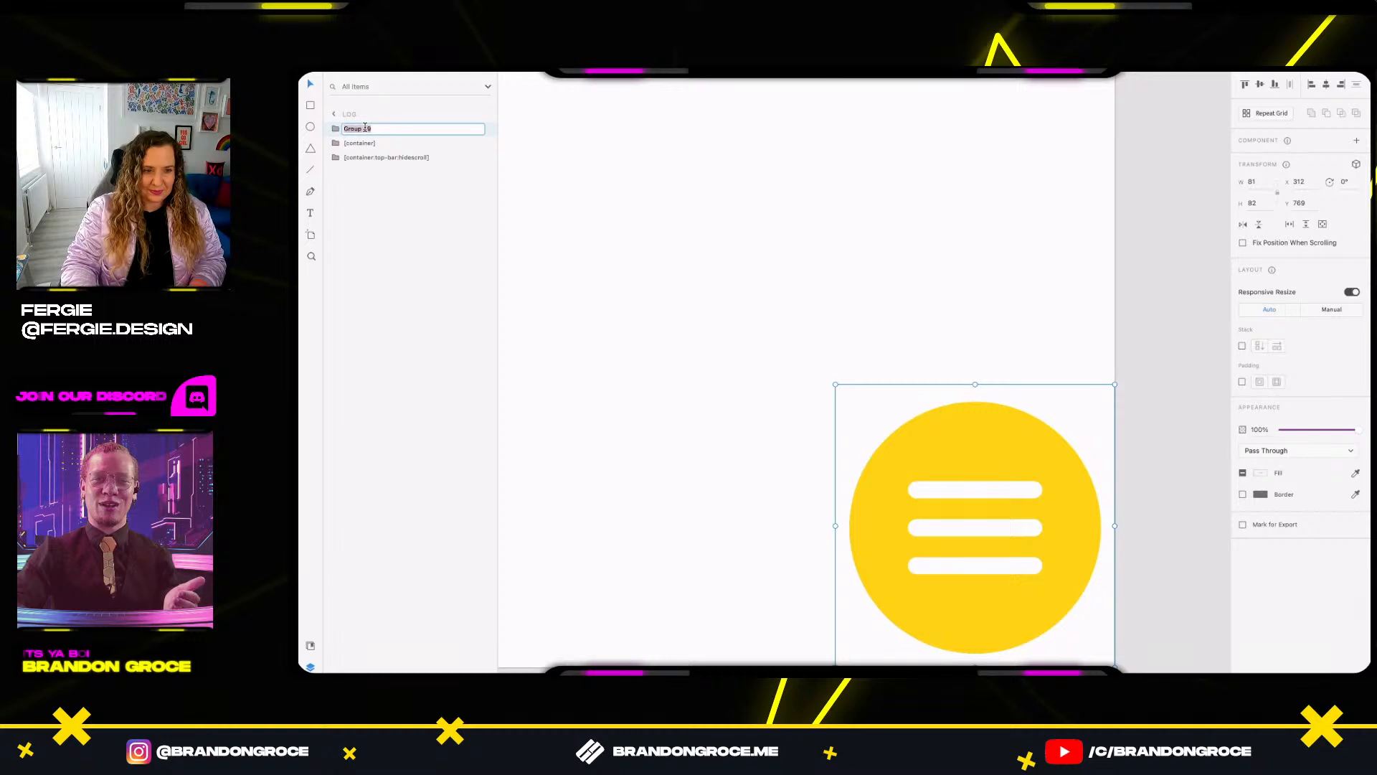
pyautogui.write('menu button')
pyautogui.press('Return')
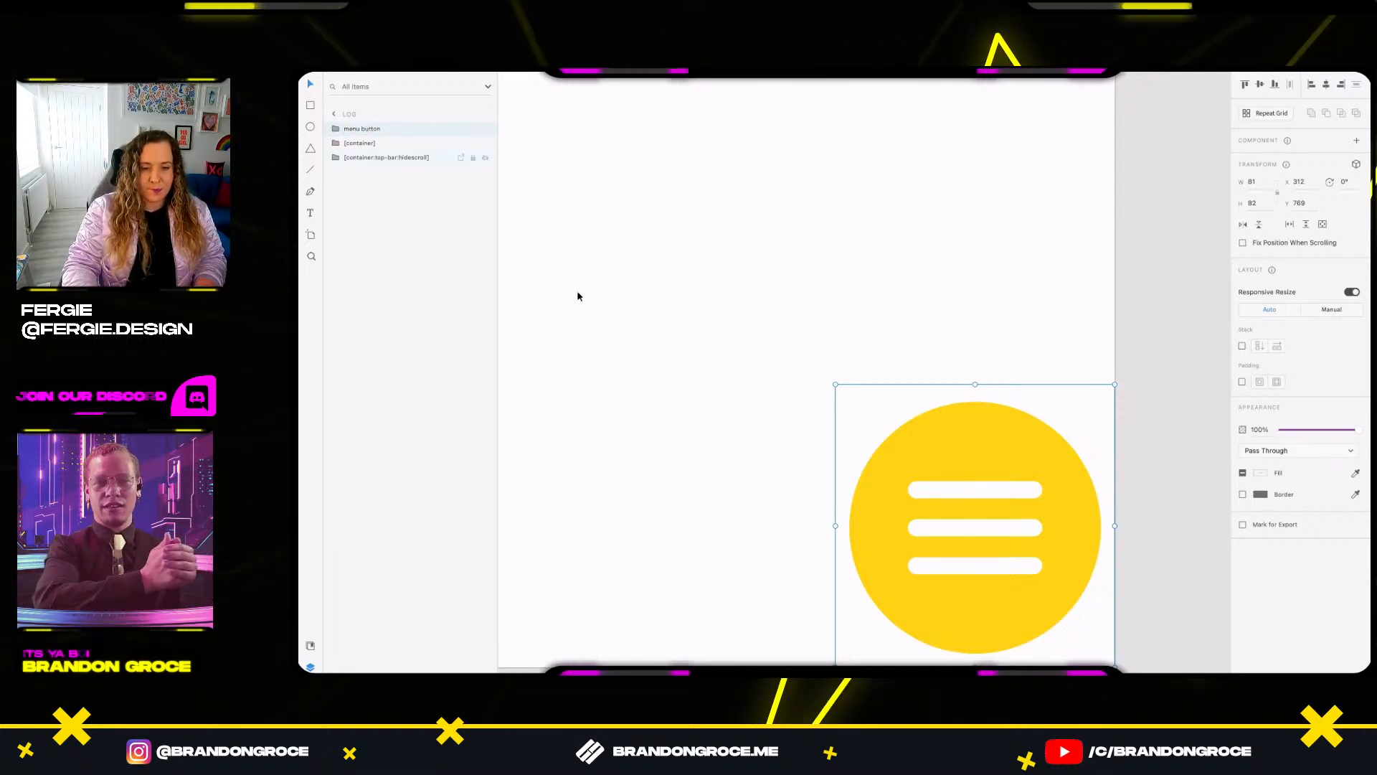
# Nudge the menu button group 20 left and 20 up, to X 292 and Y 749 on the artboard.
pyautogui.hotkey('shift', 'Left')
pyautogui.hotkey('shift', 'Up')
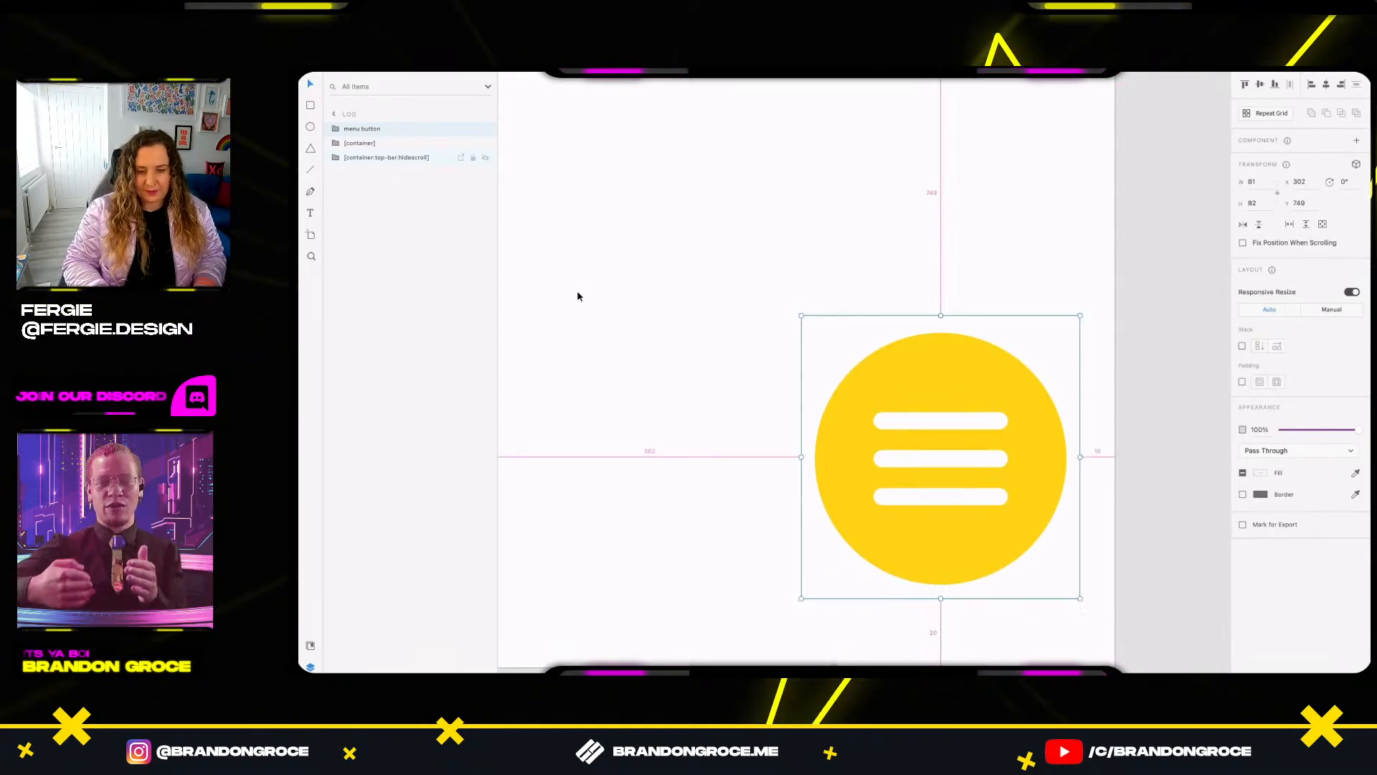
pyautogui.hotkey('shift', 'Left')
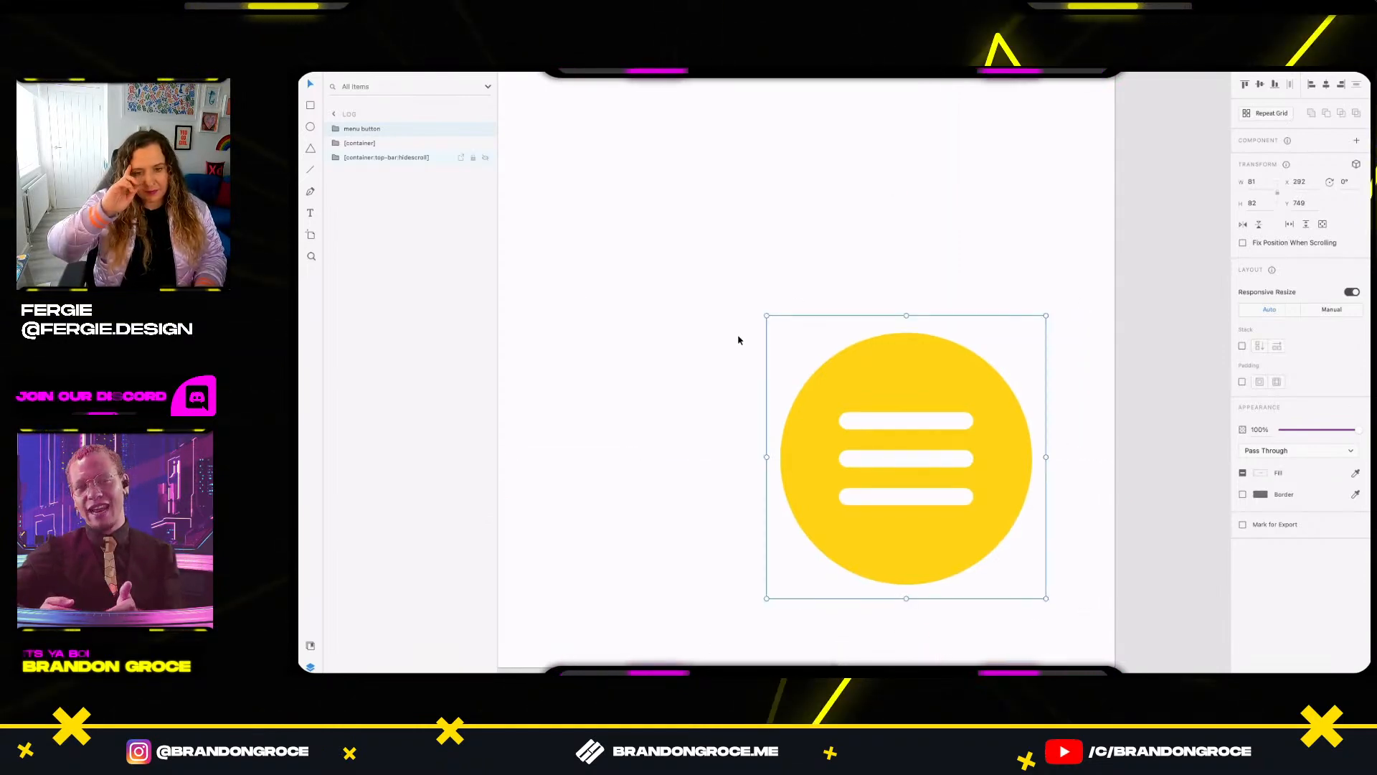
pyautogui.scroll(-5, 748, 336)
pyautogui.scroll(-3, 748, 337)
pyautogui.moveTo(708, 262); pyautogui.dragTo(873, 418)
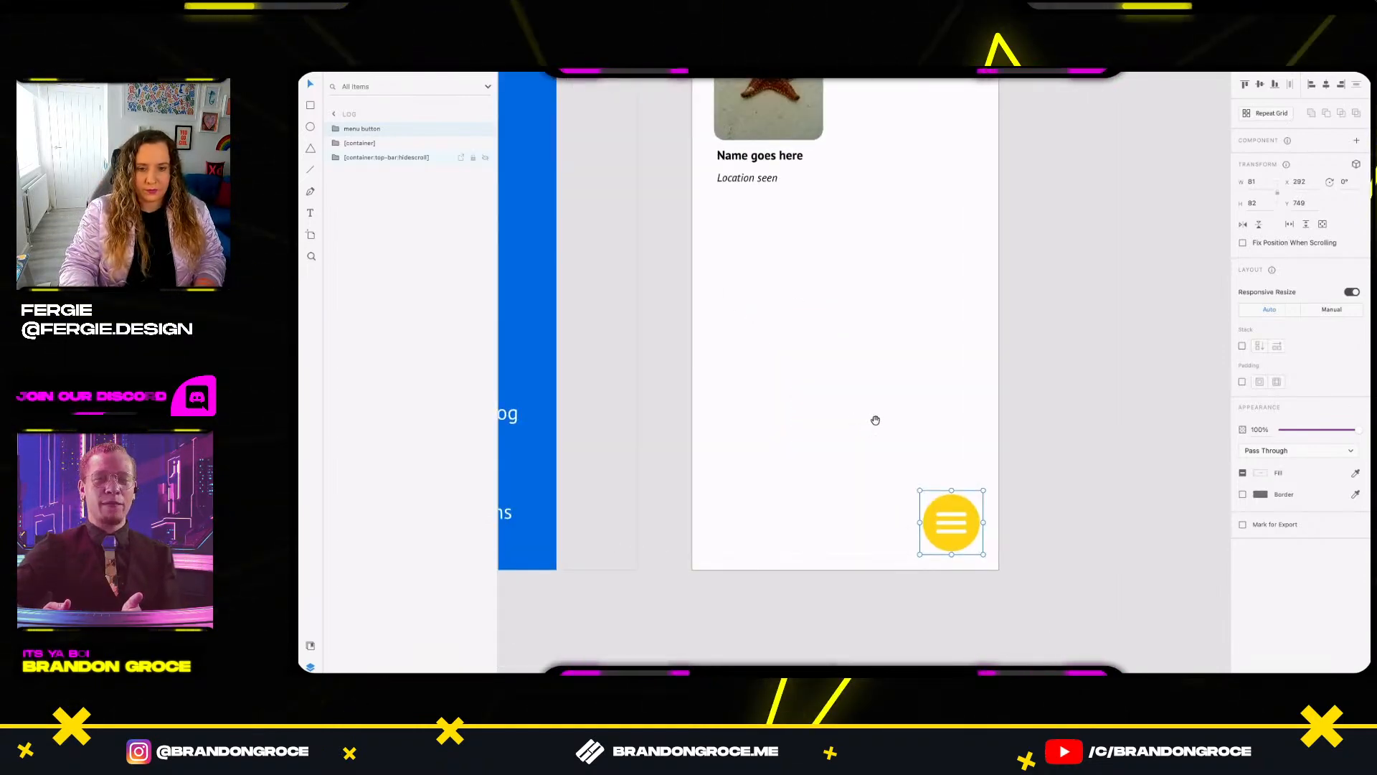
pyautogui.scroll(-3, 875, 422)
pyautogui.moveTo(869, 365); pyautogui.dragTo(840, 402)
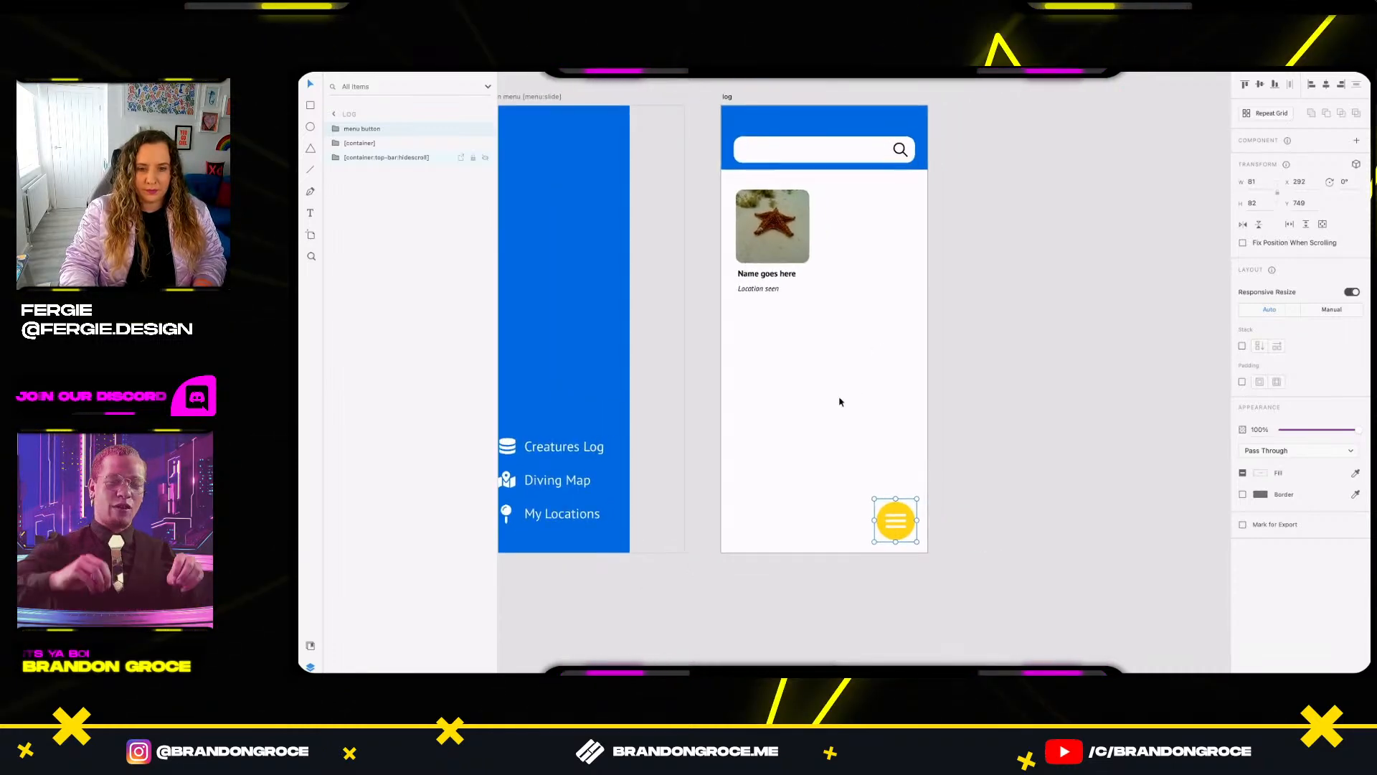
# Switch to the Bravo Tags Master List in the browser, search for "layer" and copy the sticky element tag [layer].
pyautogui.press('super+Tab')
pyautogui.press('super+Tab')
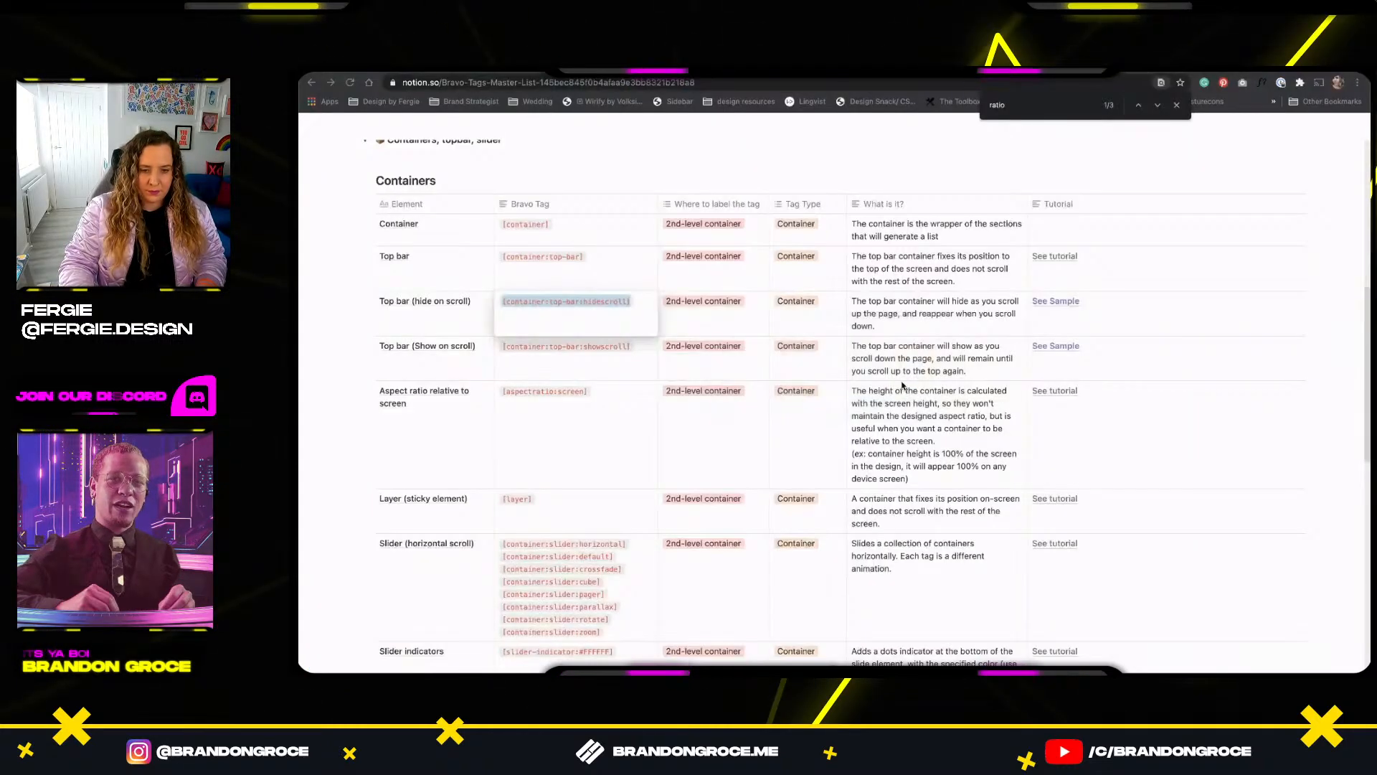
pyautogui.write('layer')
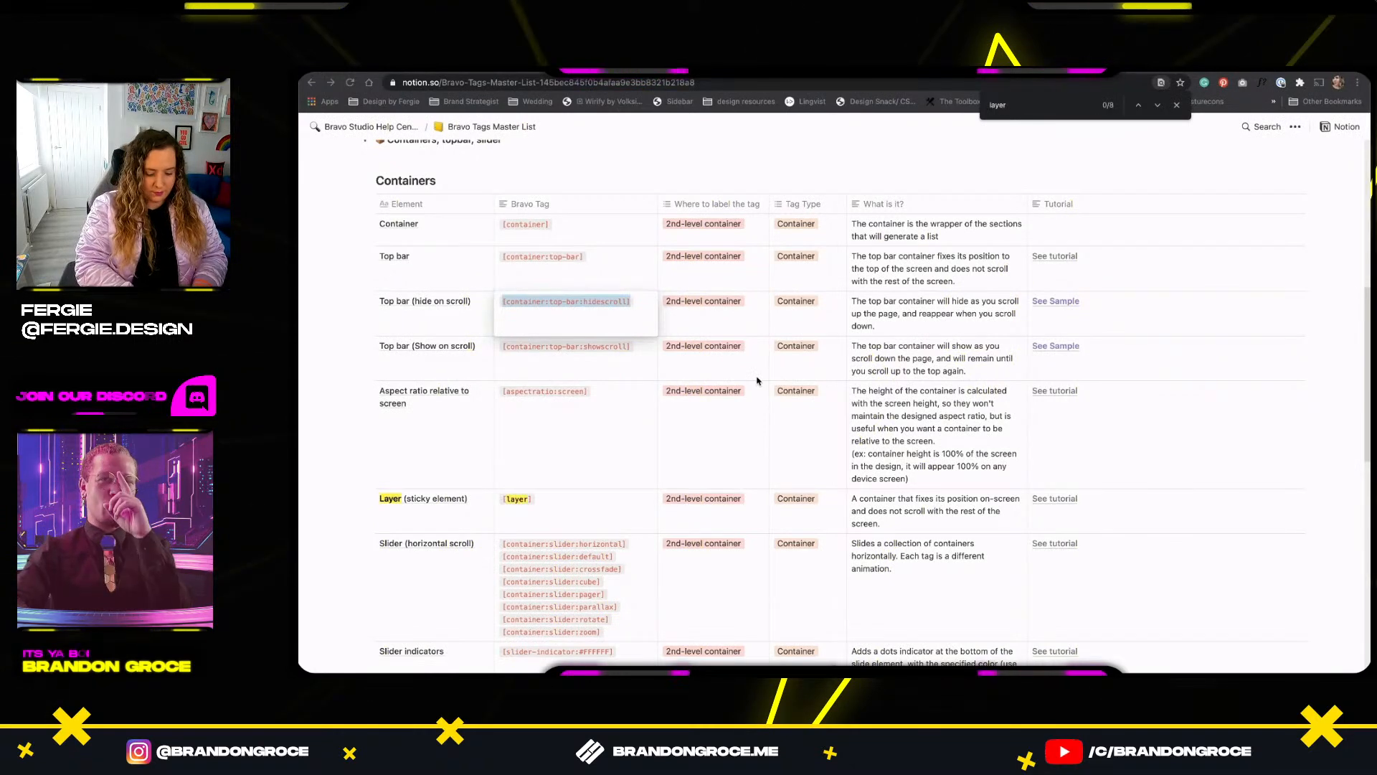
pyautogui.click(516, 501)
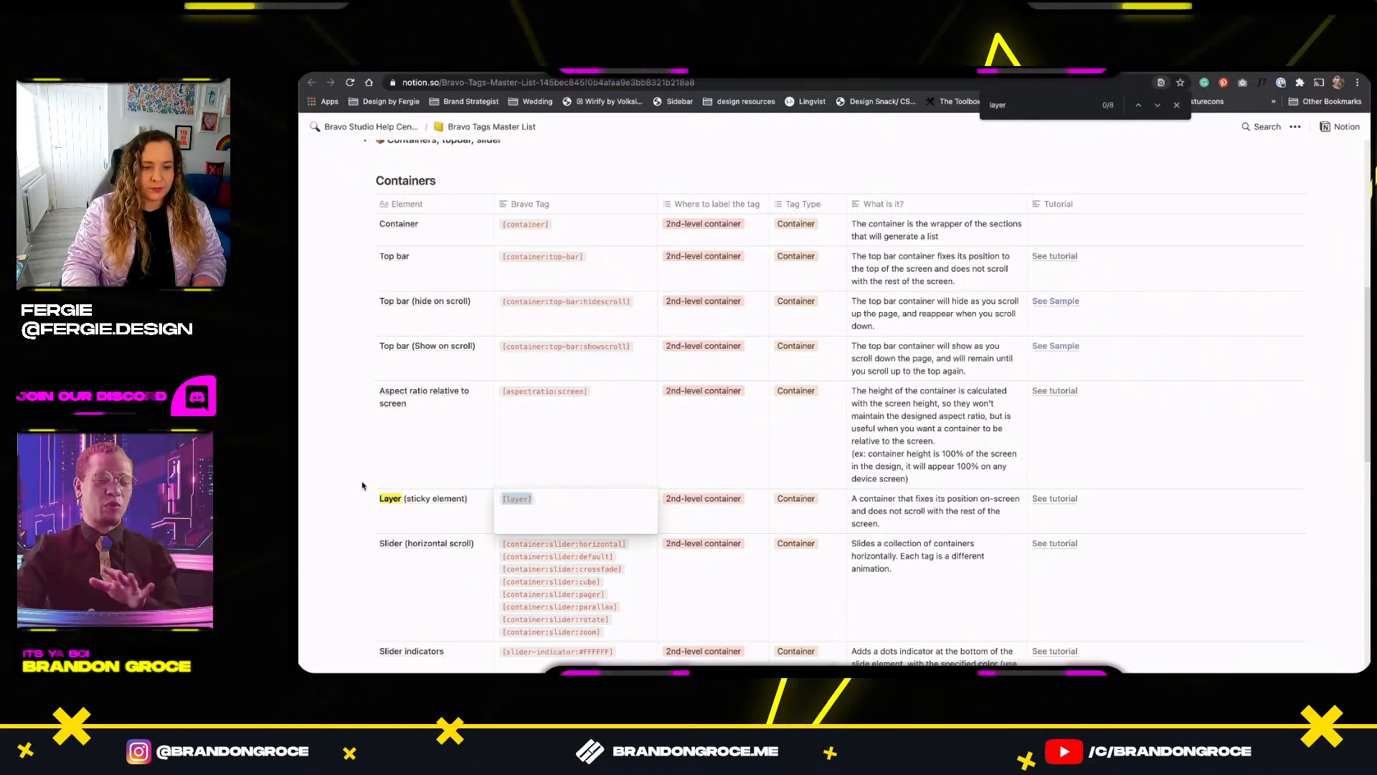
pyautogui.press('Escape')
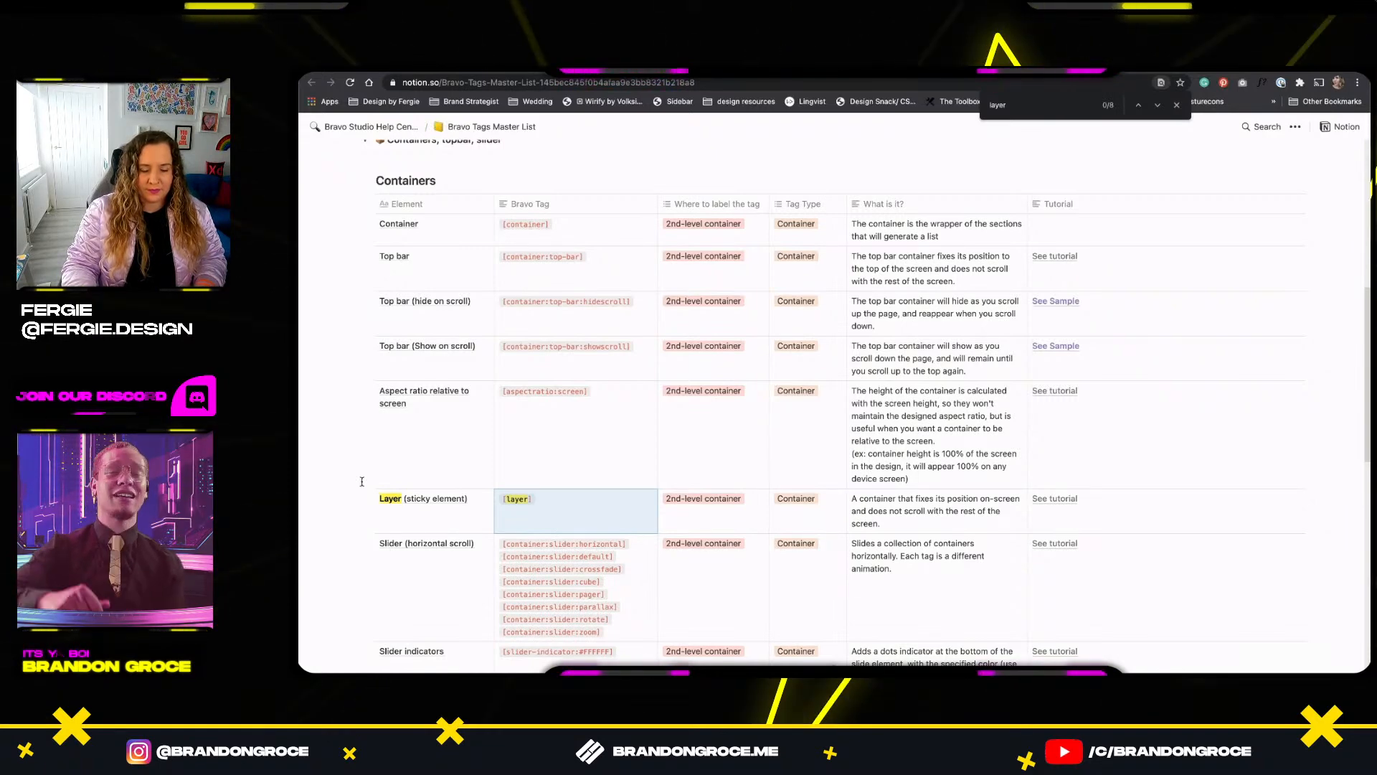
# Return to Adobe XD and append the tag [layer] to the "menu button" group's name.
pyautogui.press('super+Tab')
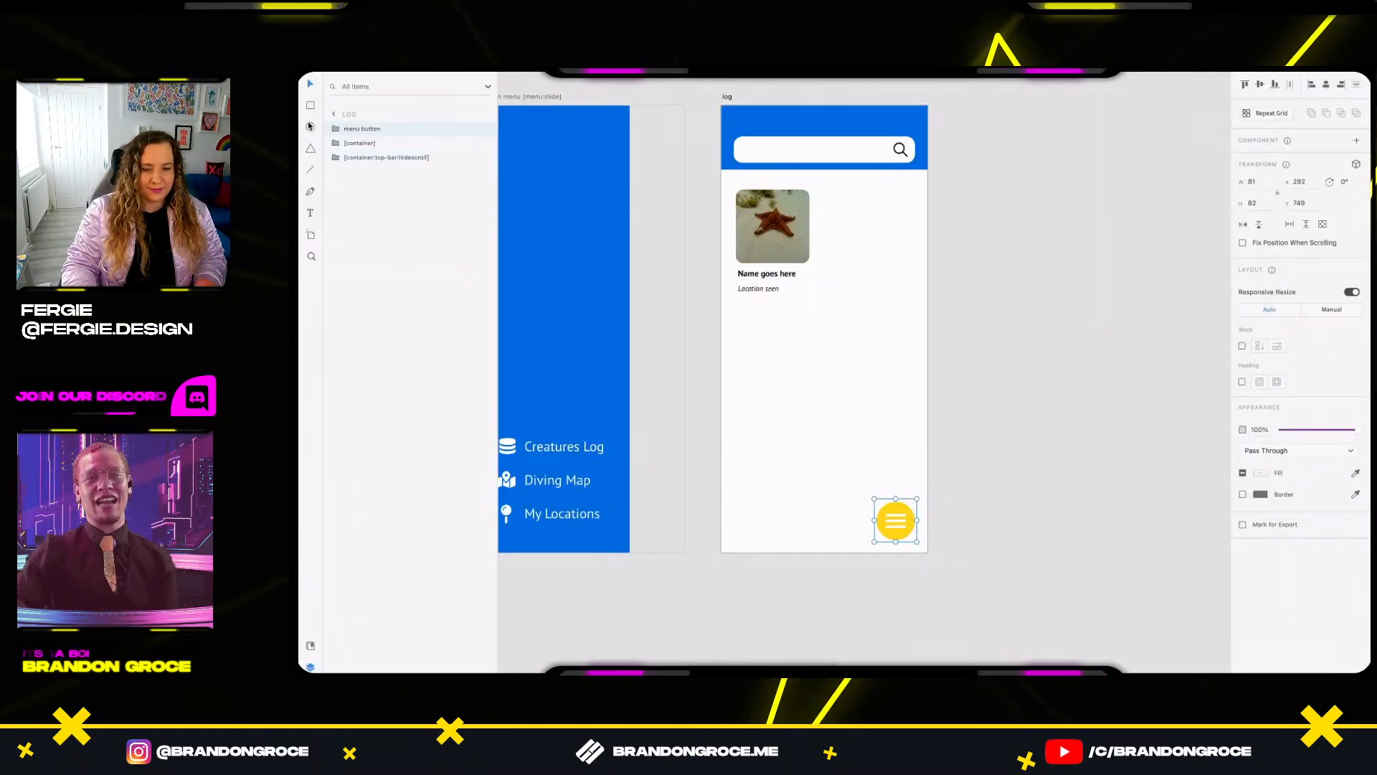
pyautogui.doubleClick(393, 129)
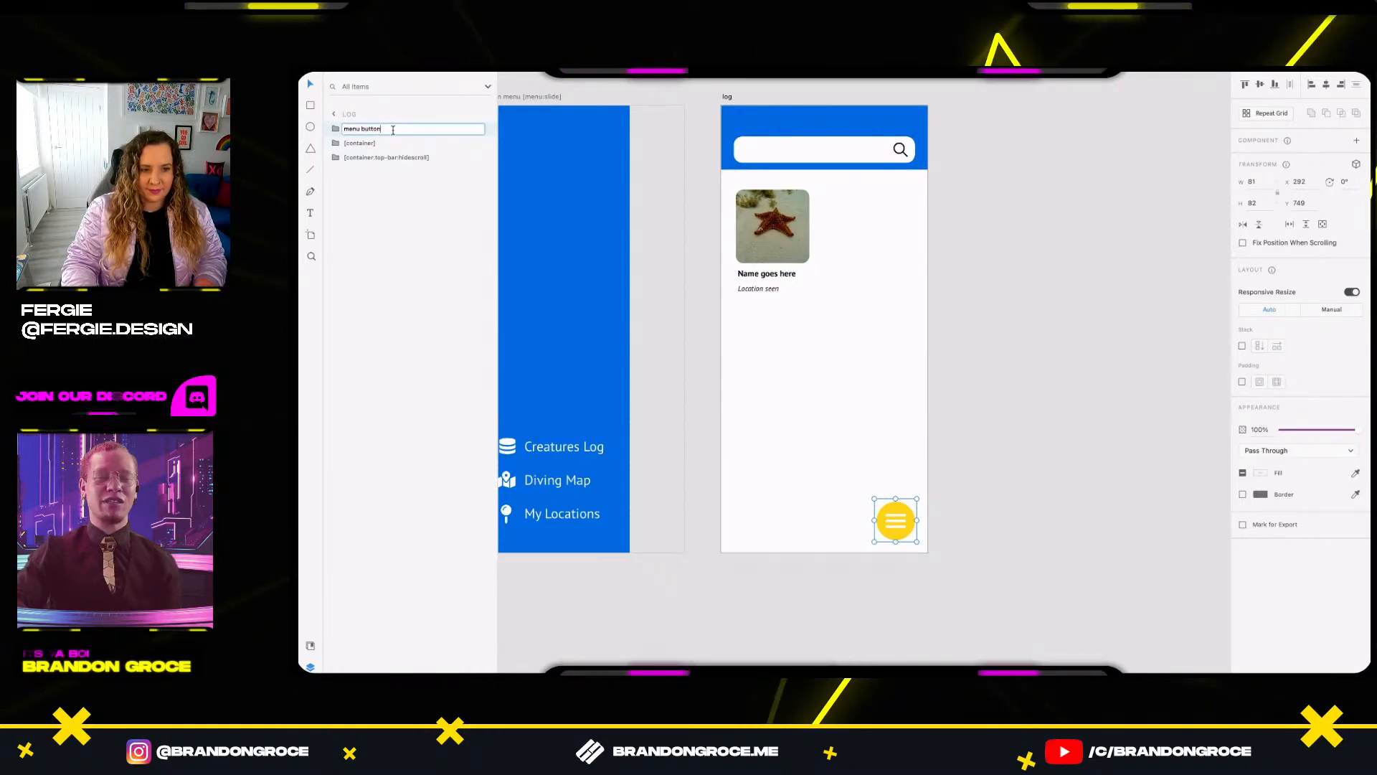
pyautogui.write('[layer]')
pyautogui.press('Return')
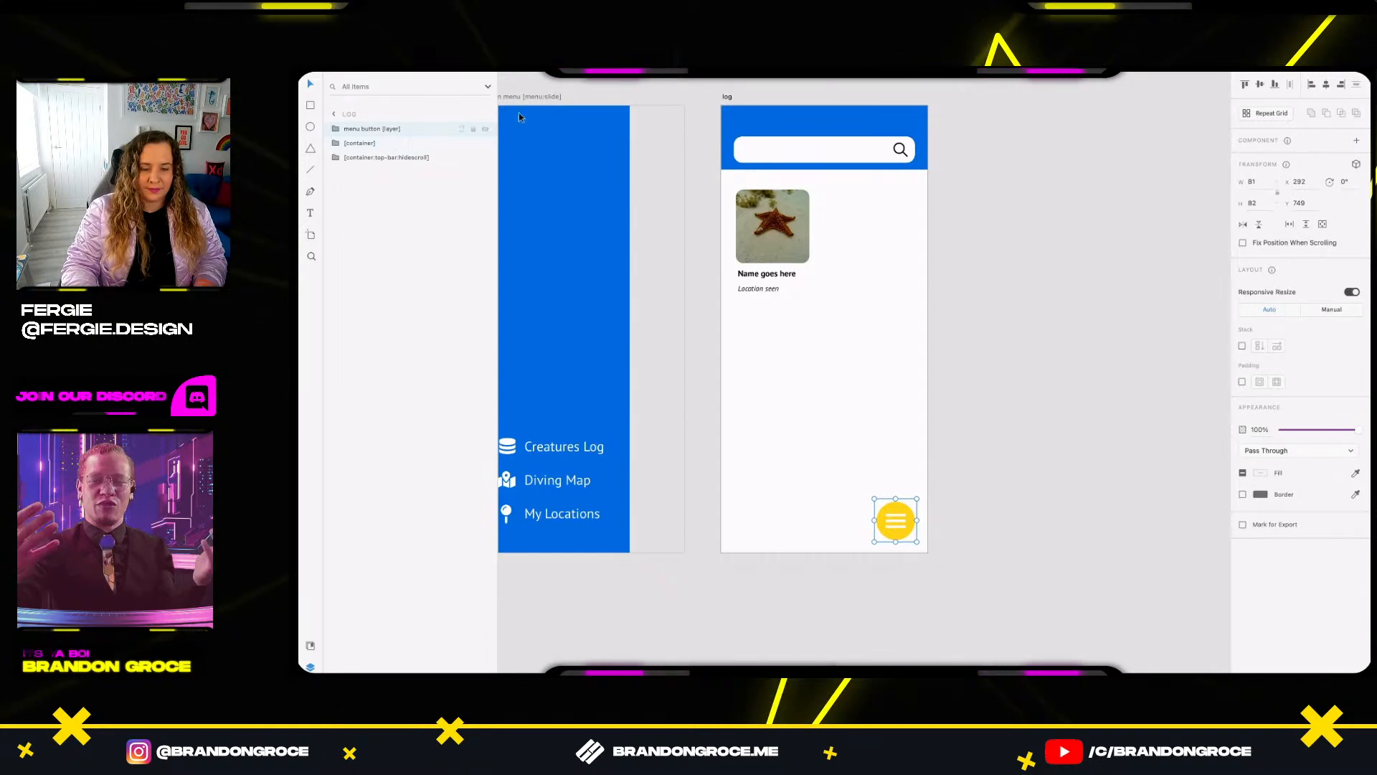
# Rename the "log" artboard as "Creatures log screen".
pyautogui.click(727, 96)
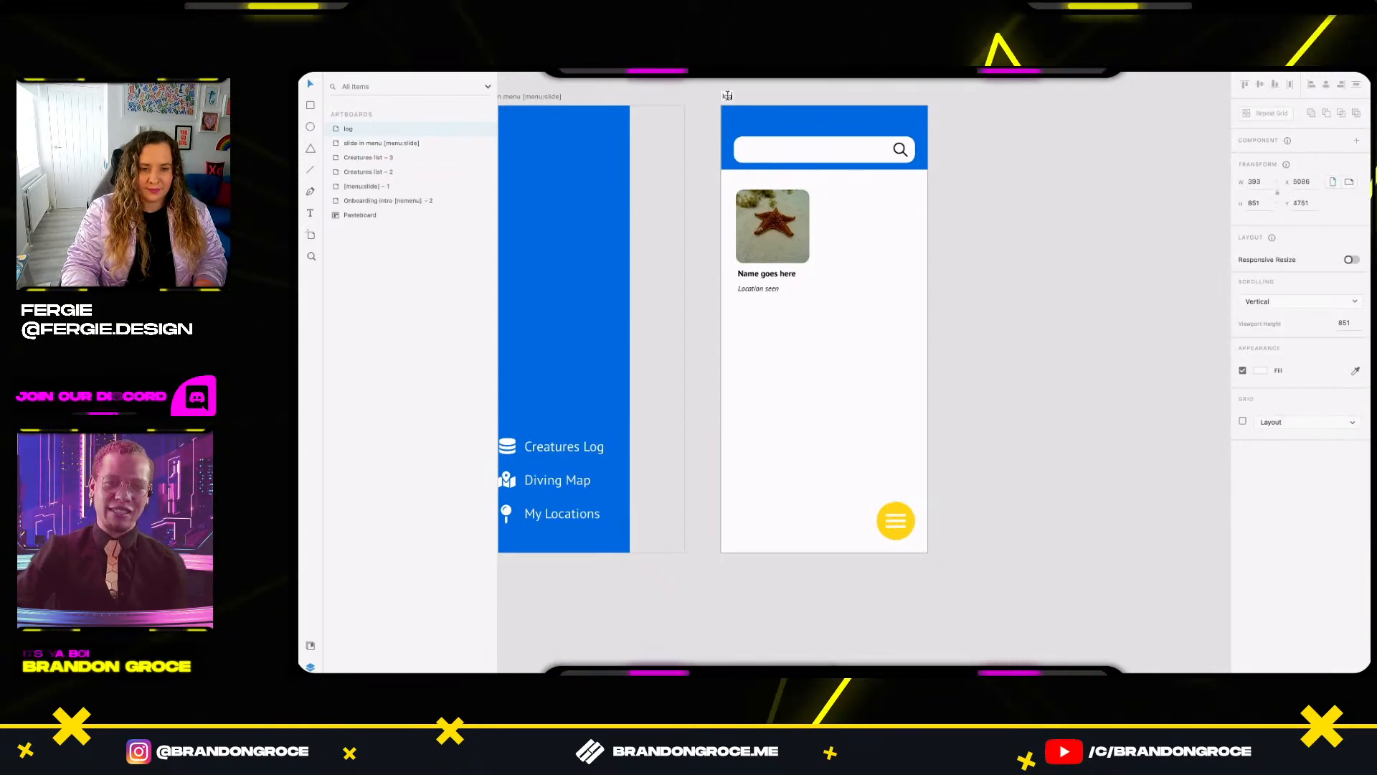
pyautogui.doubleClick(727, 97)
pyautogui.write('Creature')
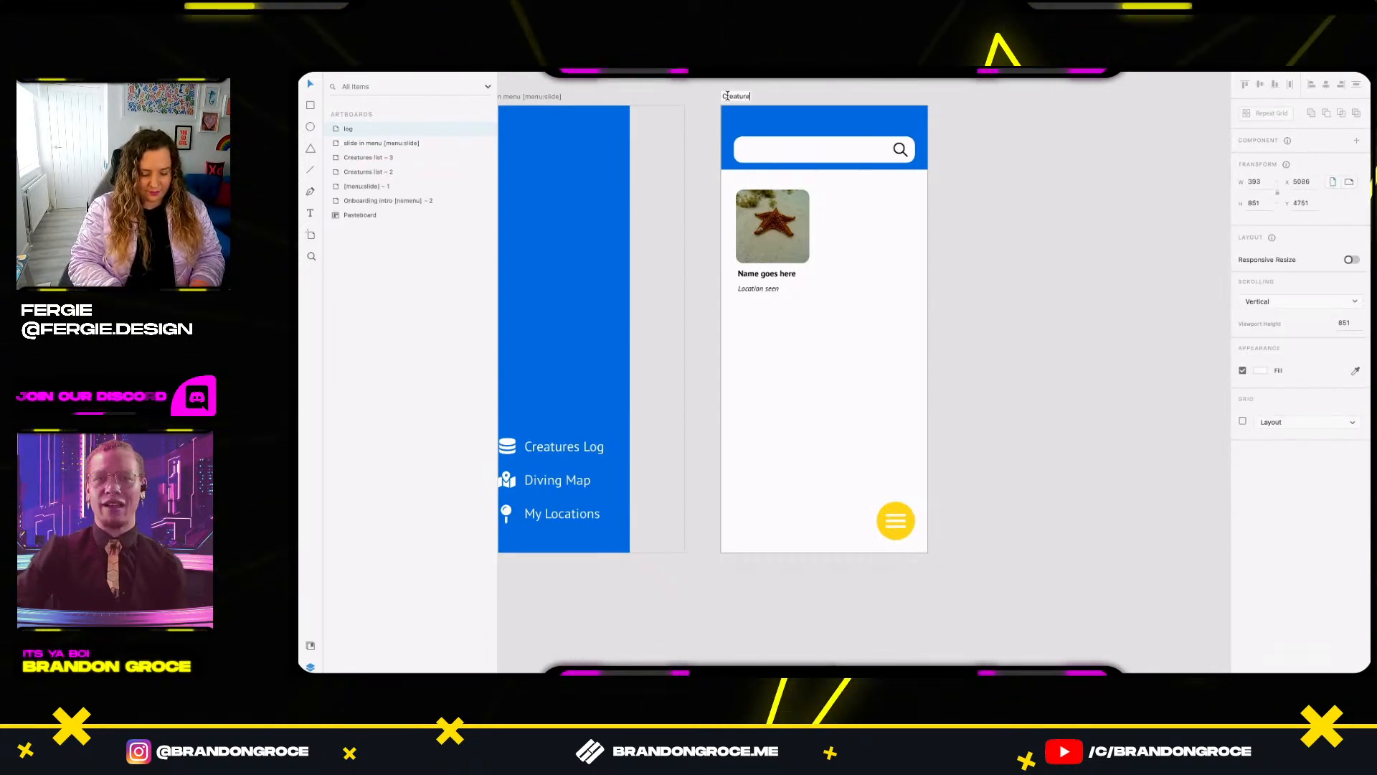
pyautogui.write('s log scre')
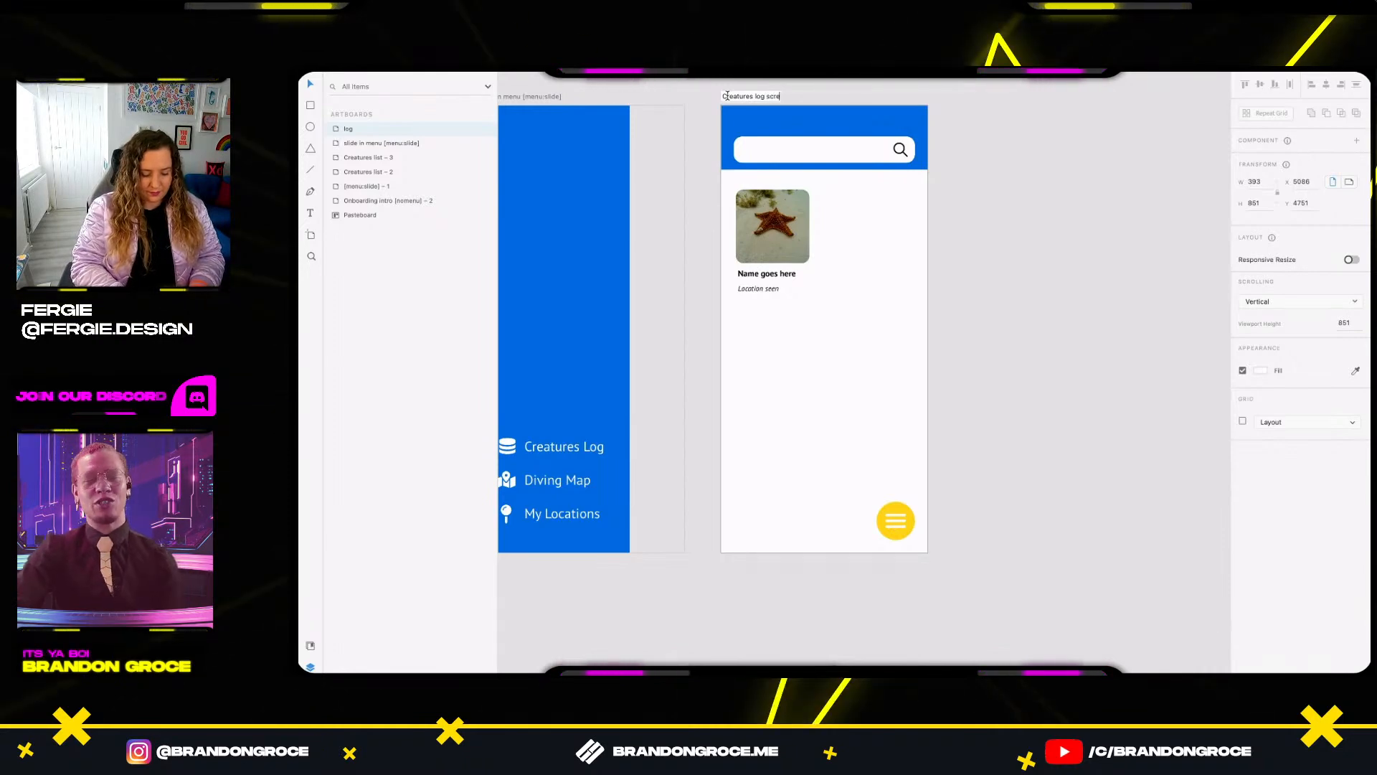
pyautogui.write('een')
pyautogui.press('Return')
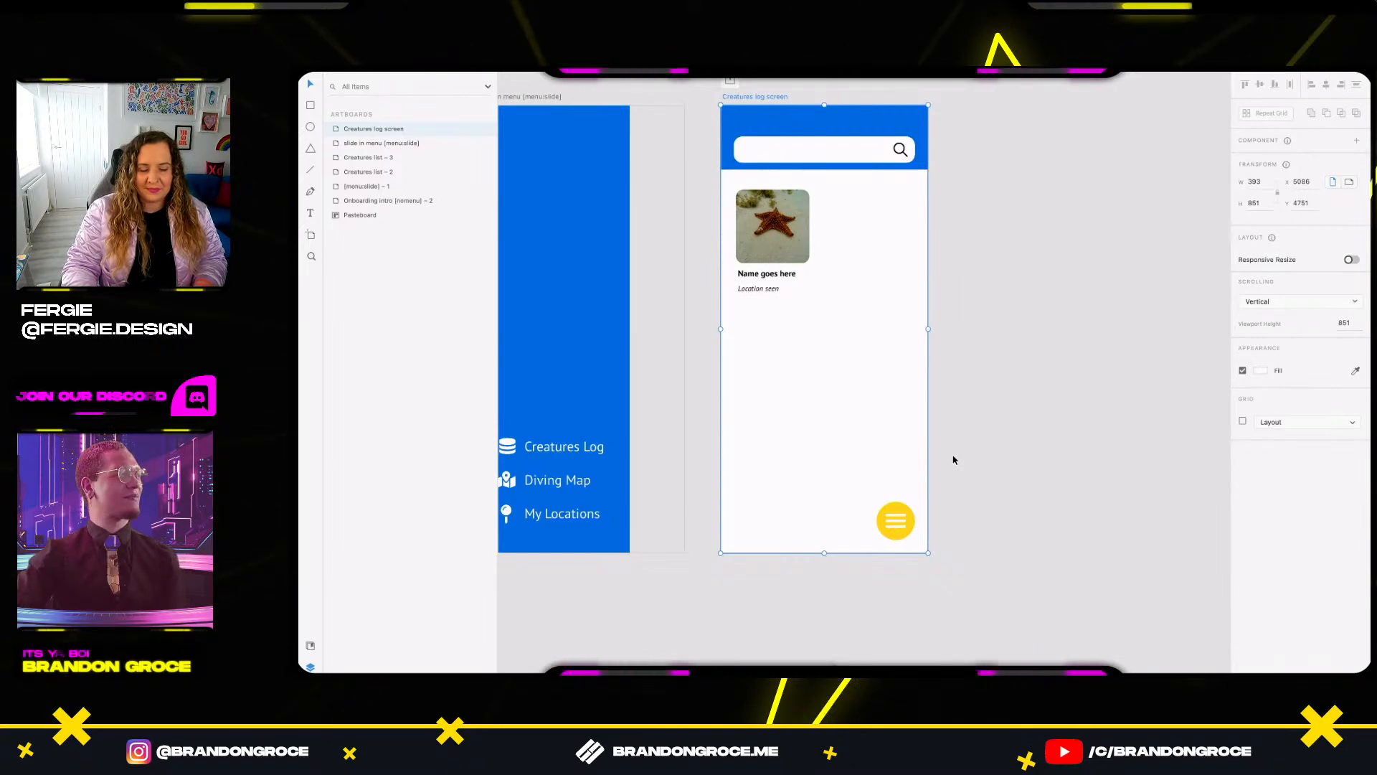
pyautogui.click(974, 510)
# Select the menu button group, check the [layer] tag entry in the browser's Bravo tag list and return to Adobe XD.
pyautogui.click(894, 518)
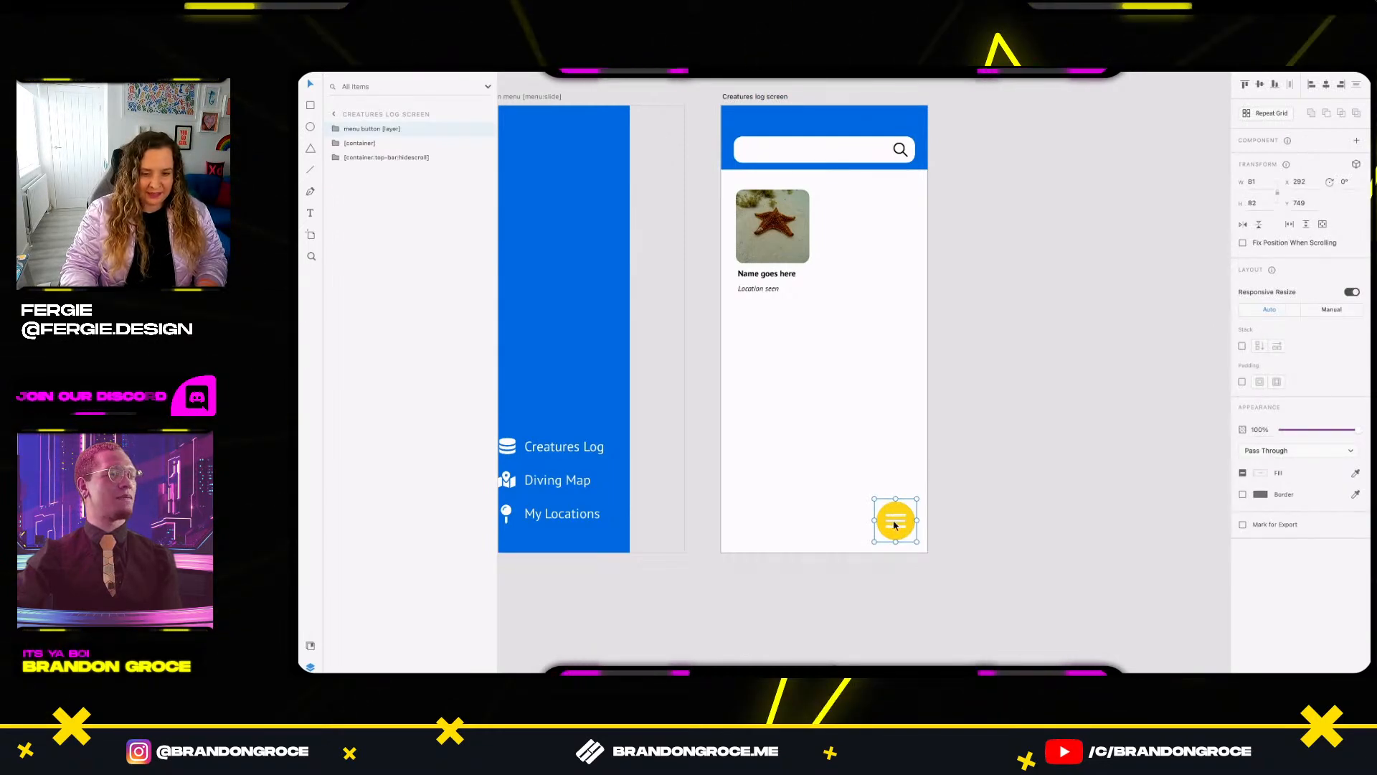
pyautogui.press('super+Tab')
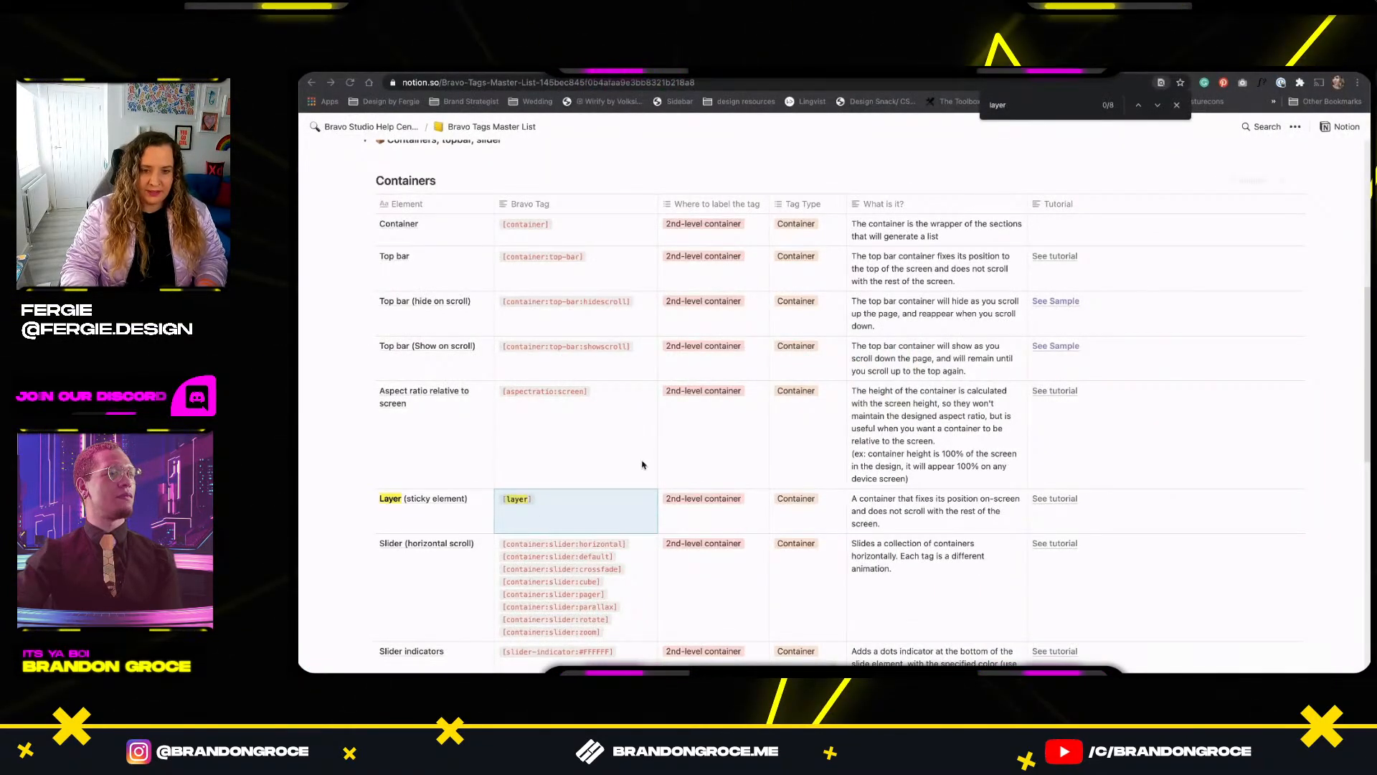
pyautogui.click(533, 513)
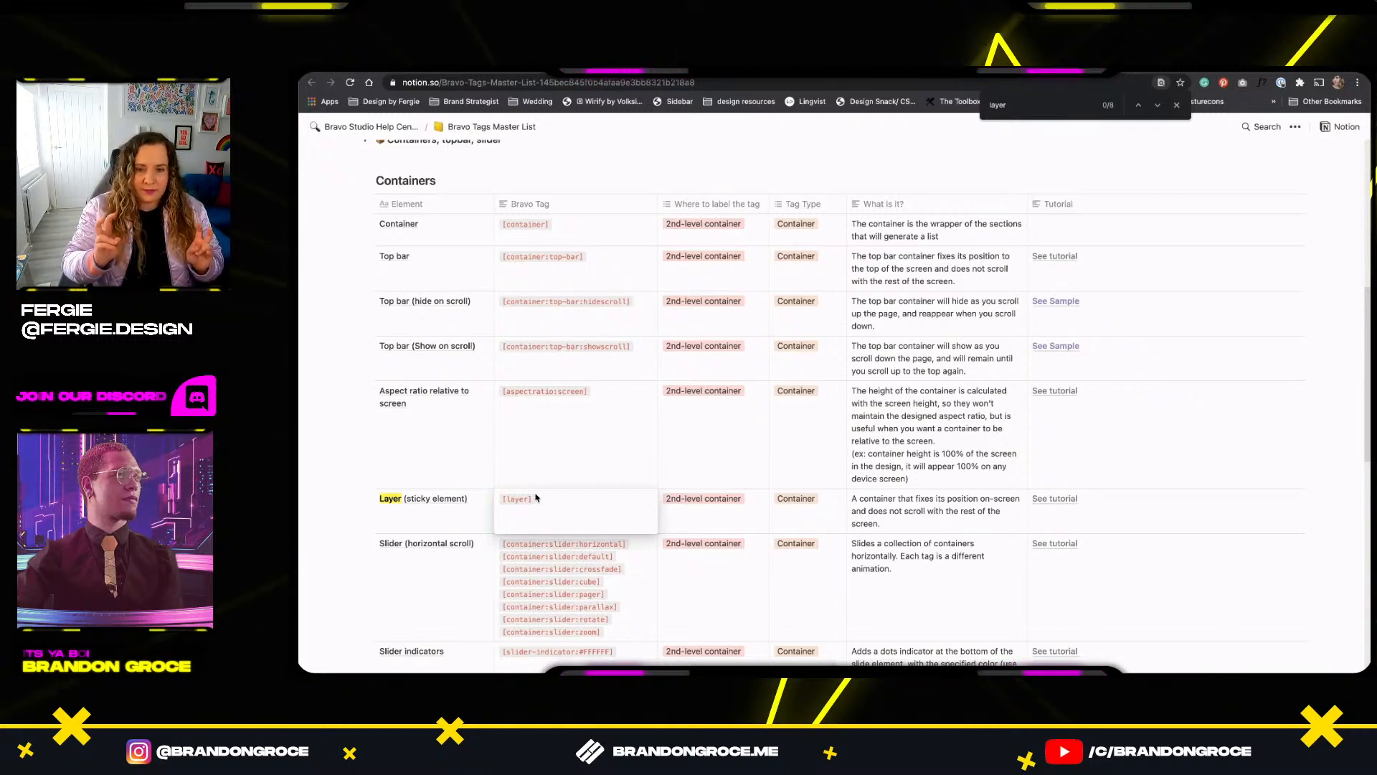
pyautogui.press('super+Tab')
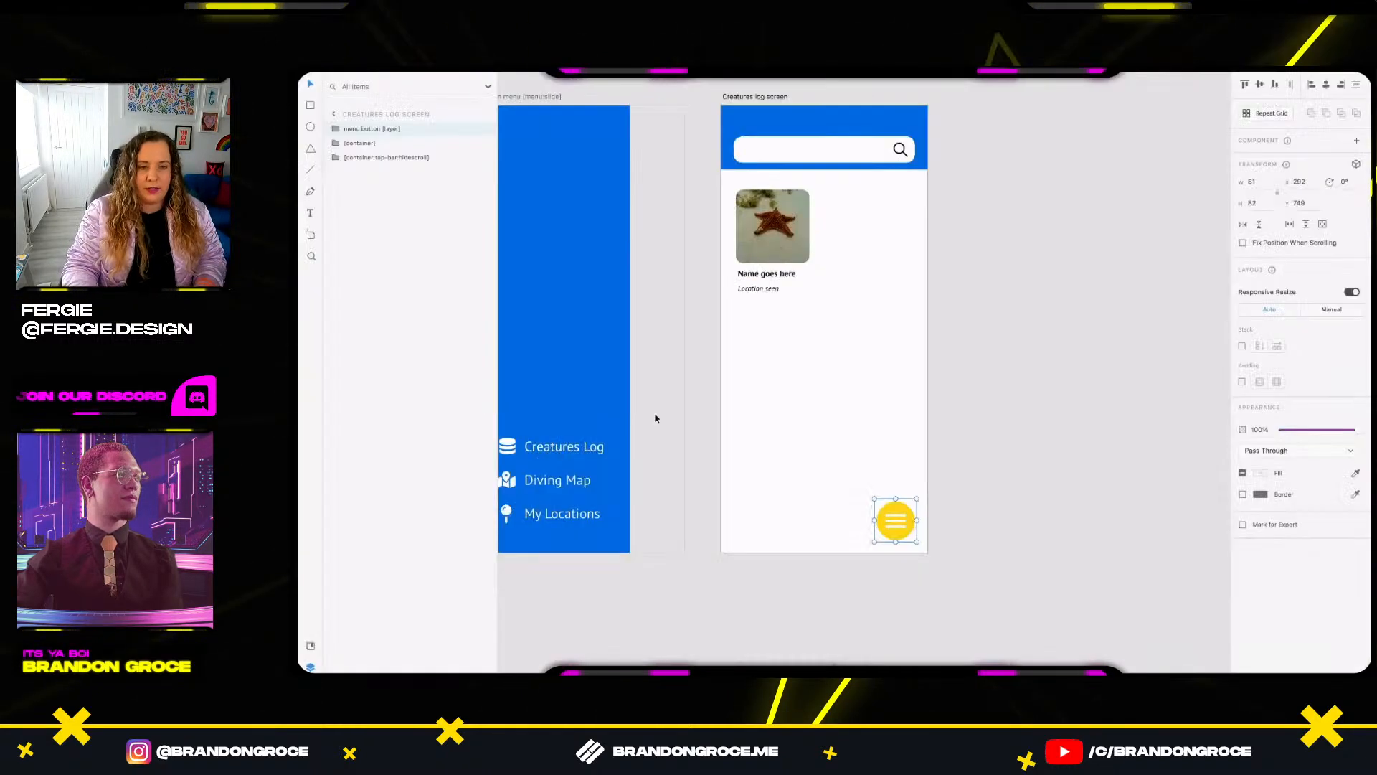
# Compare the Creatures log screen artboard with the existing slide menu, creatures list and creature detail artboards.
pyautogui.click(676, 376)
pyautogui.scroll(-3, 675, 375)
pyautogui.moveTo(654, 216); pyautogui.dragTo(824, 277)
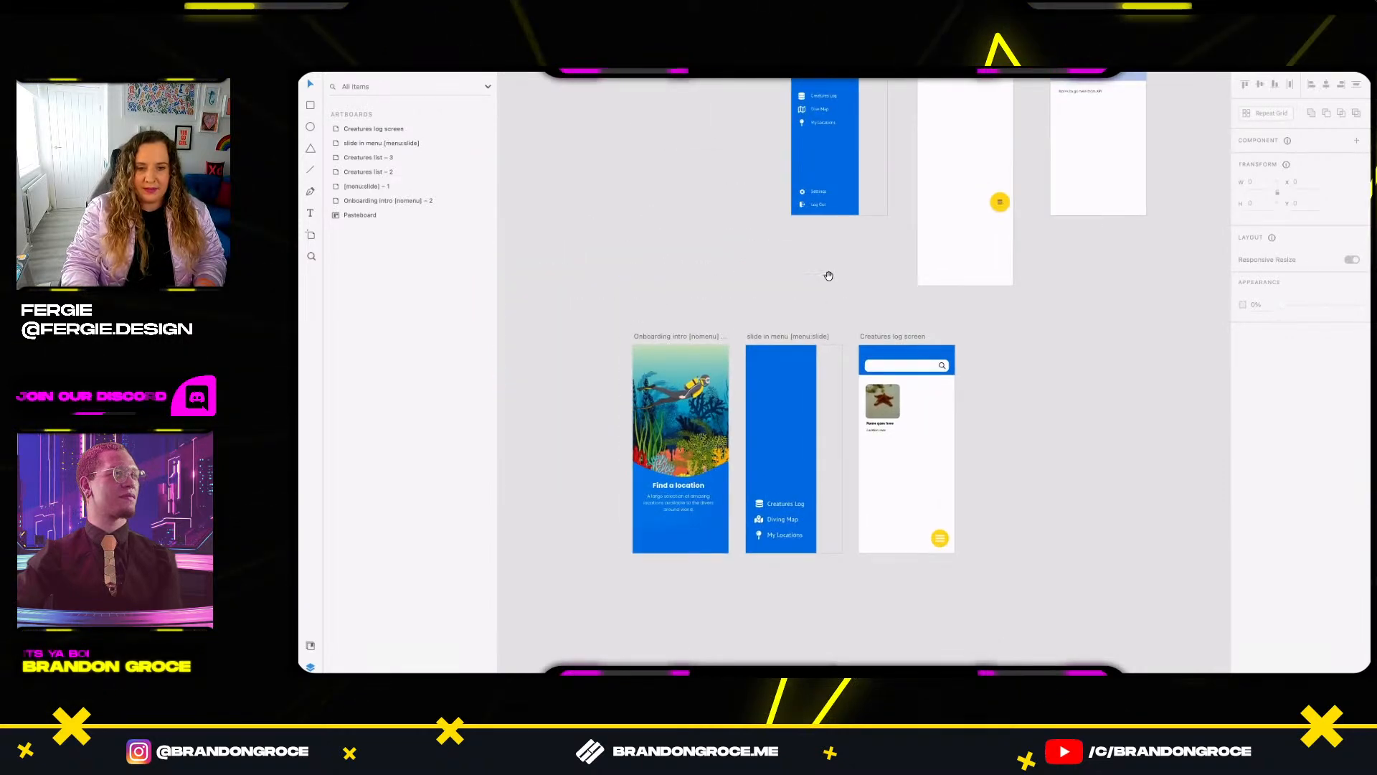
pyautogui.moveTo(1070, 283); pyautogui.dragTo(910, 307)
pyautogui.scroll(3, 846, 528)
pyautogui.scroll(2, 847, 532)
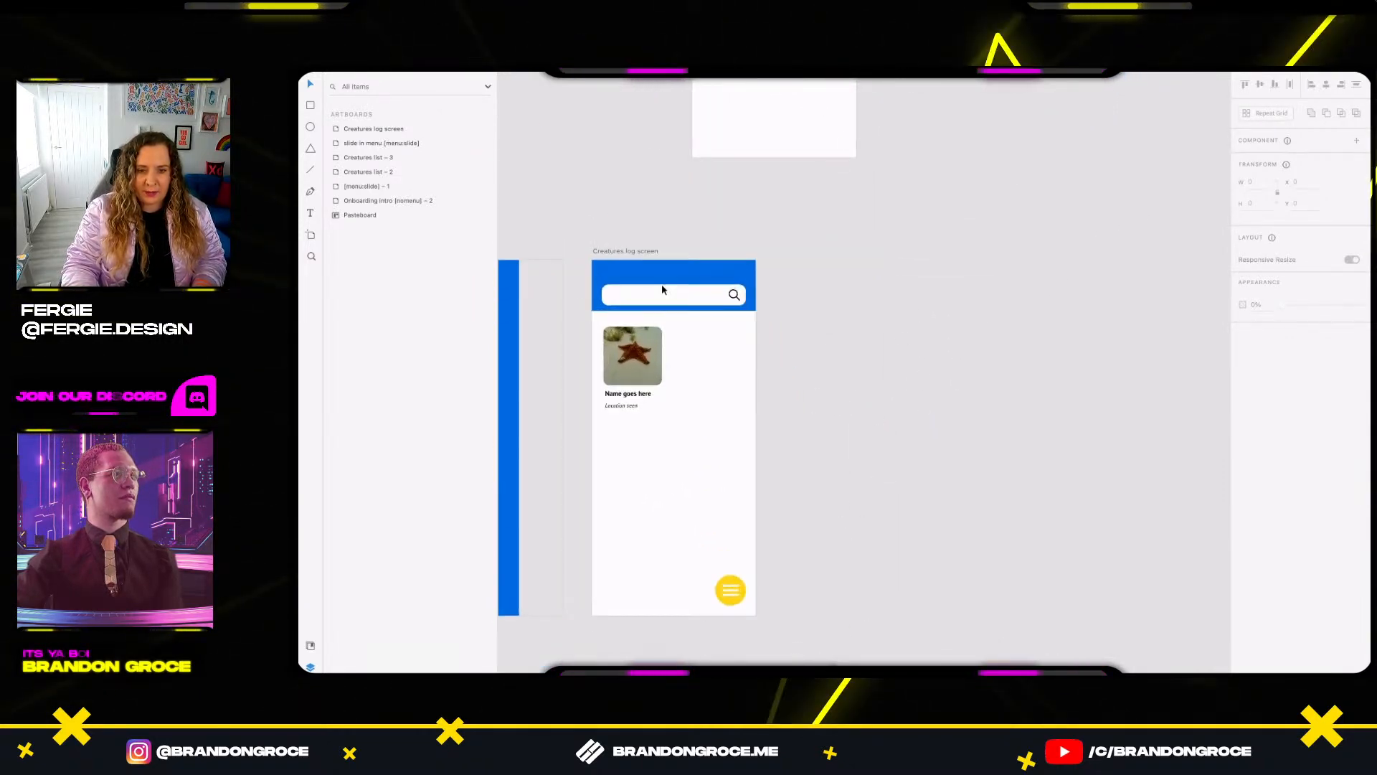
pyautogui.scroll(-3, 859, 388)
pyautogui.moveTo(948, 268); pyautogui.dragTo(874, 422)
pyautogui.moveTo(974, 194); pyautogui.dragTo(967, 250)
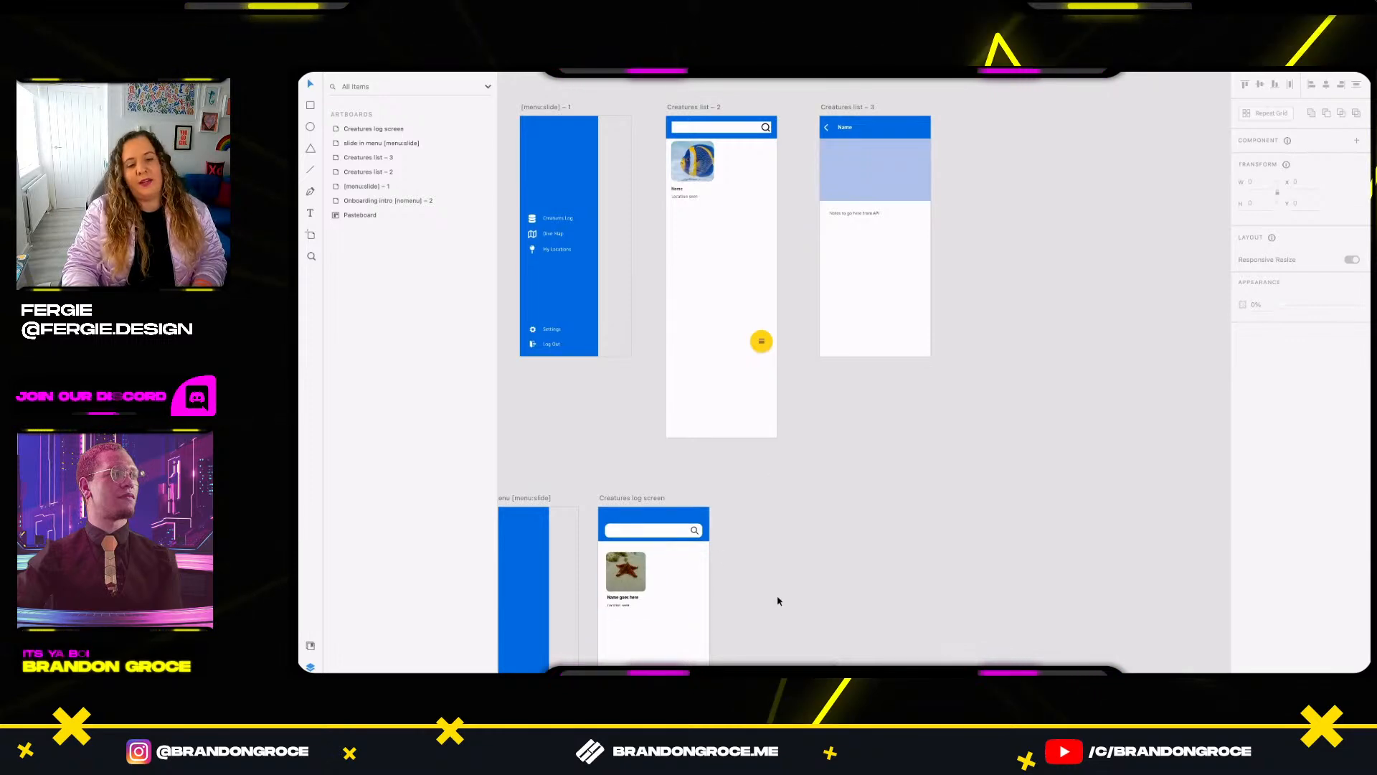
# Duplicate the Creatures log screen artboard.
pyautogui.scroll(-3, 884, 573)
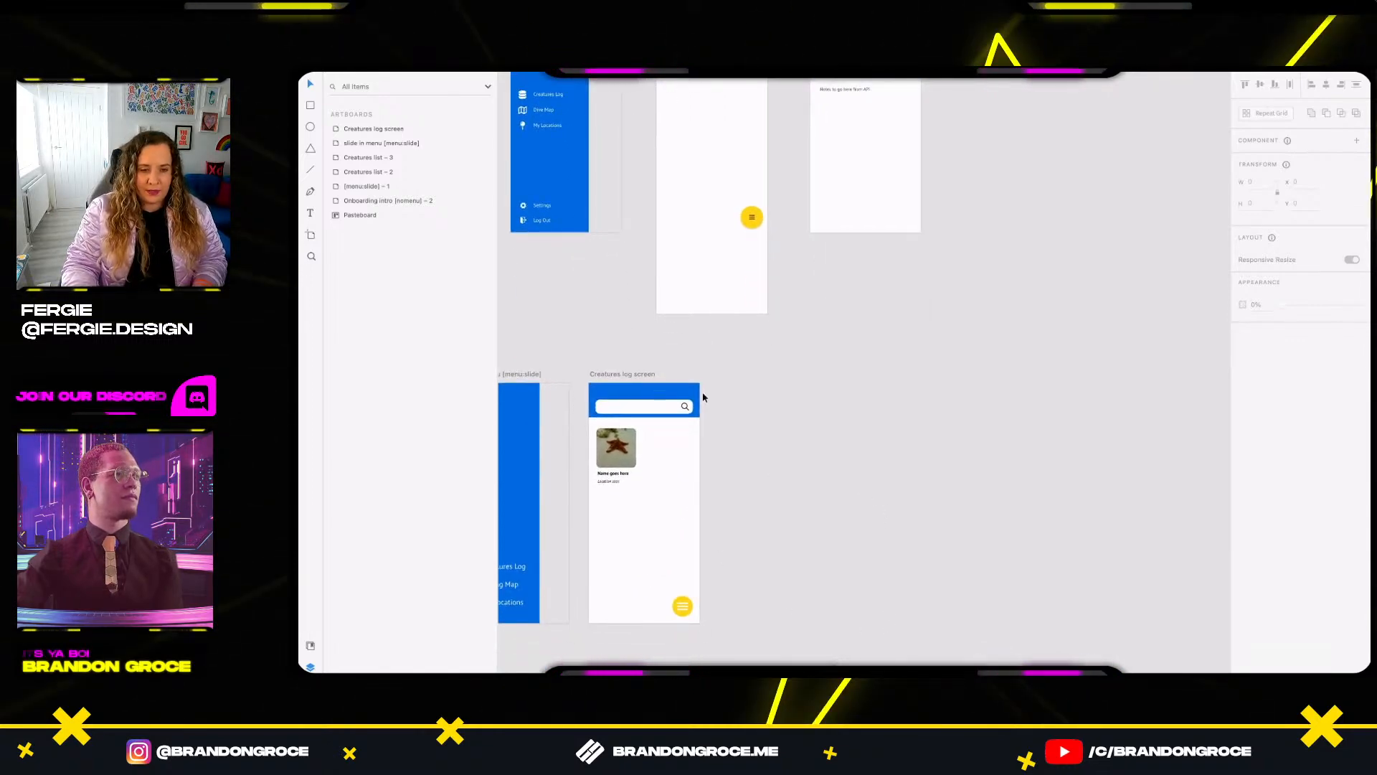
pyautogui.click(635, 374)
pyautogui.hotkey('ctrl', 'd')
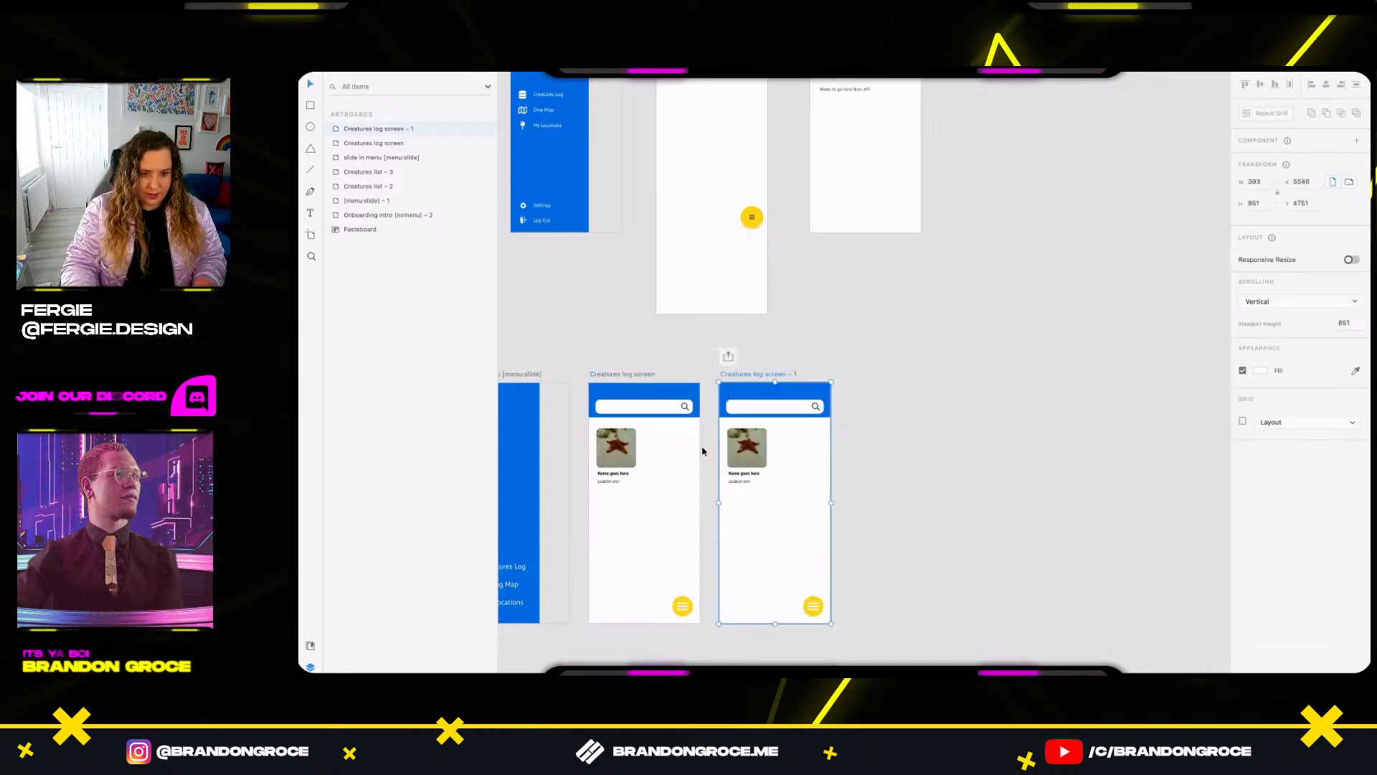
# Rename the duplicated artboard as "Creatures linfo".
pyautogui.scroll(2, 762, 439)
pyautogui.scroll(3, 762, 439)
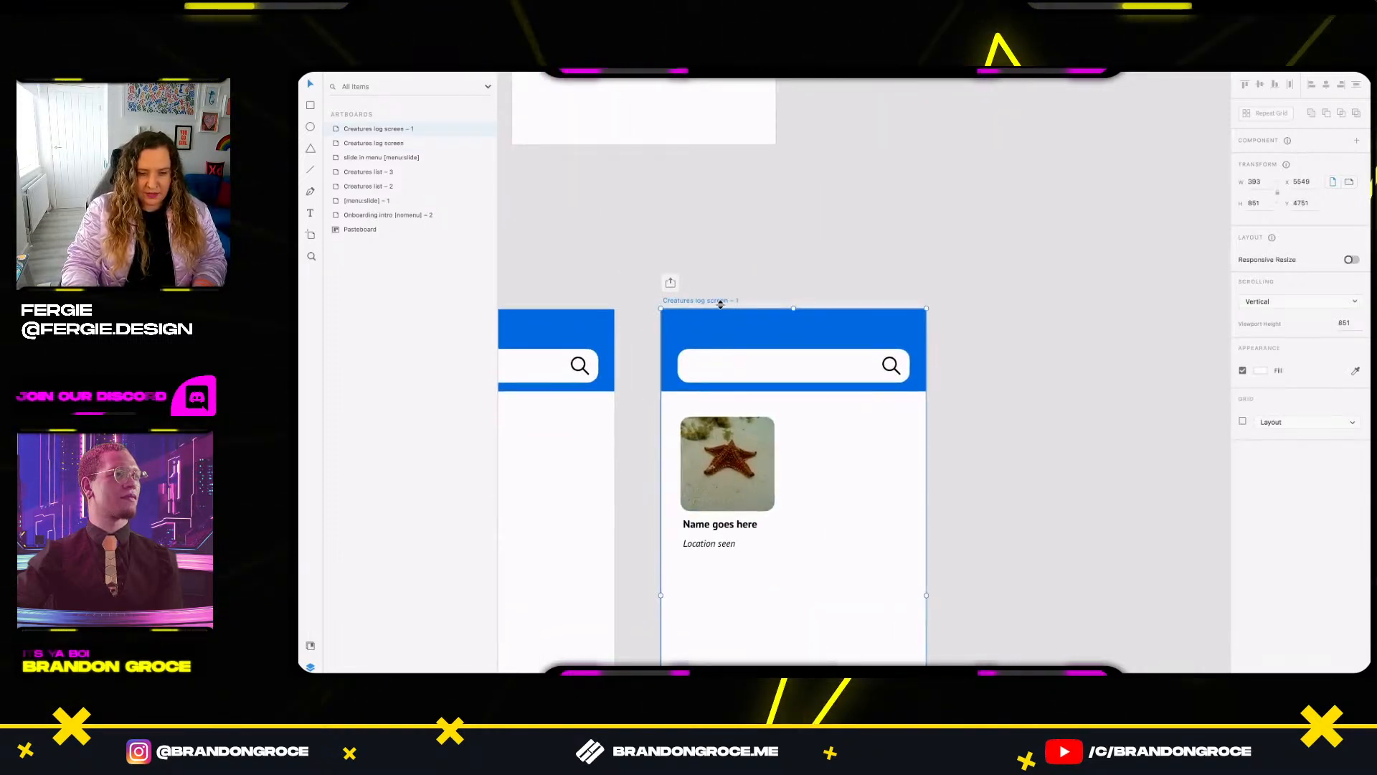
pyautogui.doubleClick(721, 301)
pyautogui.press('End')
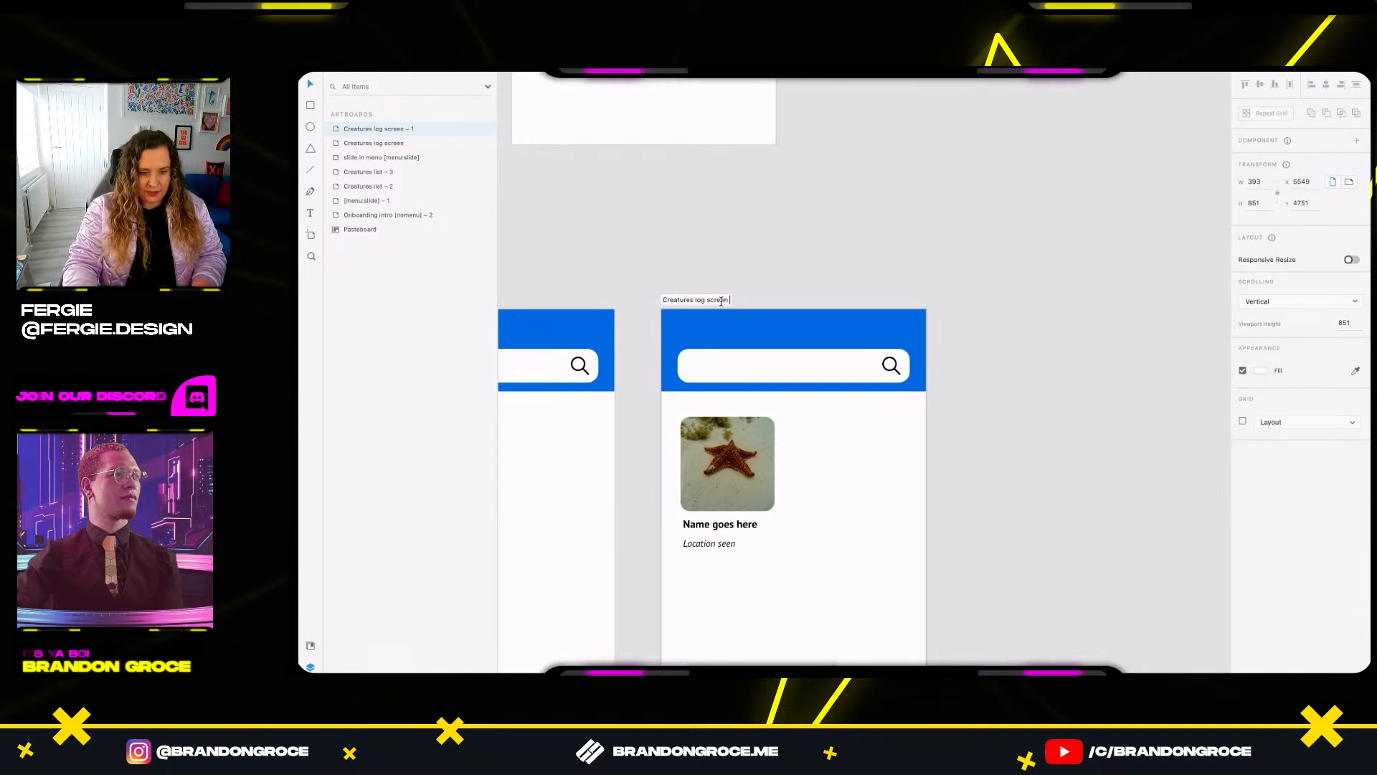
pyautogui.press('BackSpace')
pyautogui.press('BackSpace')
pyautogui.press('BackSpace')
pyautogui.press('BackSpace')
pyautogui.press('BackSpace')
pyautogui.press('BackSpace')
pyautogui.write('inf')
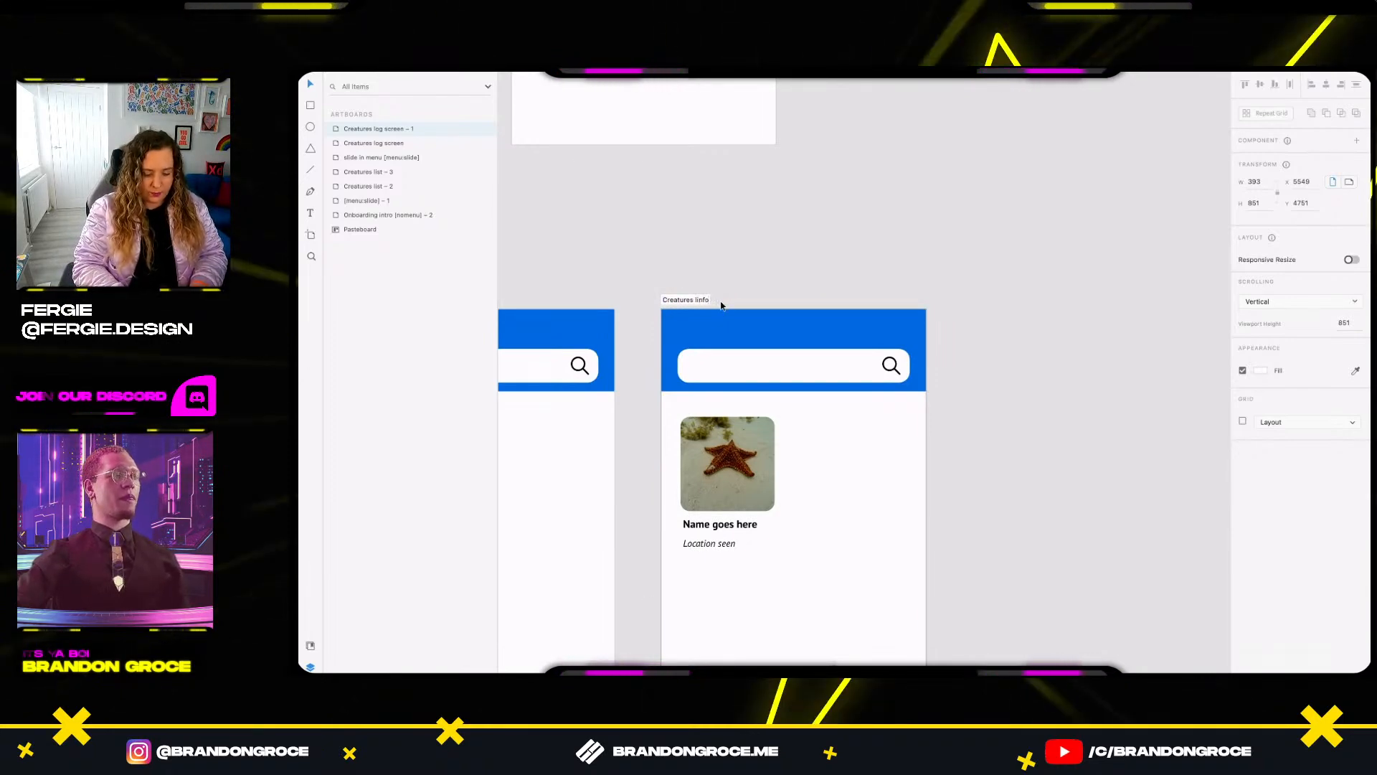
pyautogui.press('Return')
pyautogui.click(966, 411)
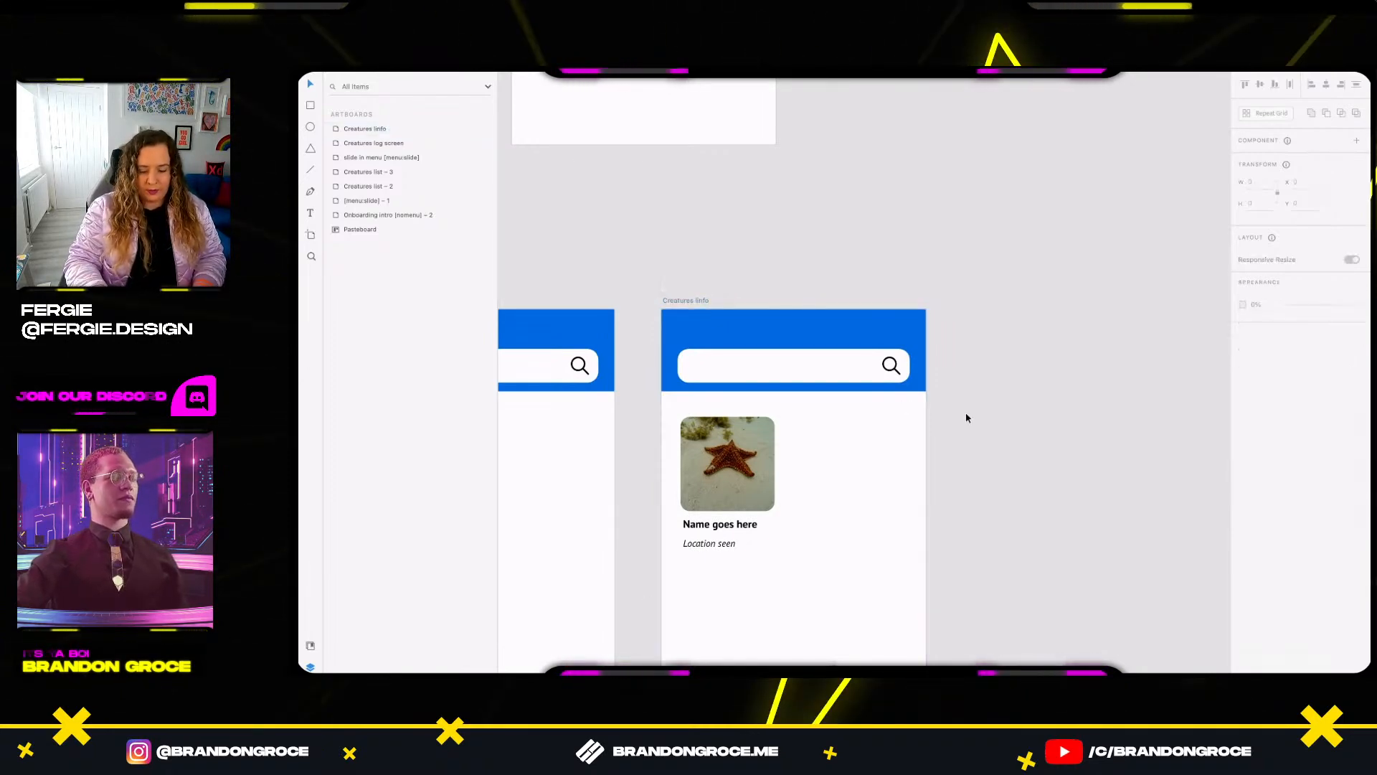
# Delete the search group from the blue header of the Creatures linfo artboard.
pyautogui.scroll(-1, 938, 359)
pyautogui.click(879, 301)
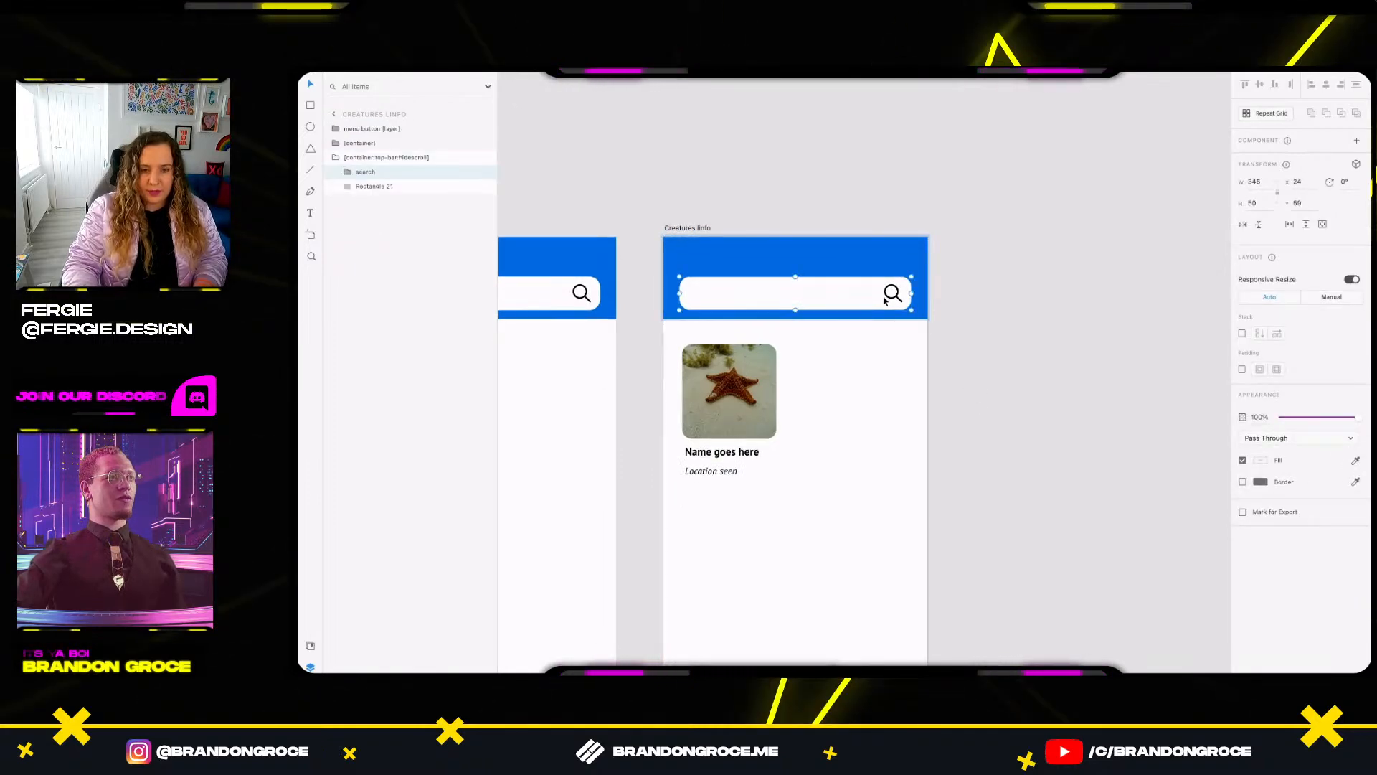
pyautogui.press('Delete')
# Add the text "Name" to the blue header and set its font size to 22.
pyautogui.click(737, 288)
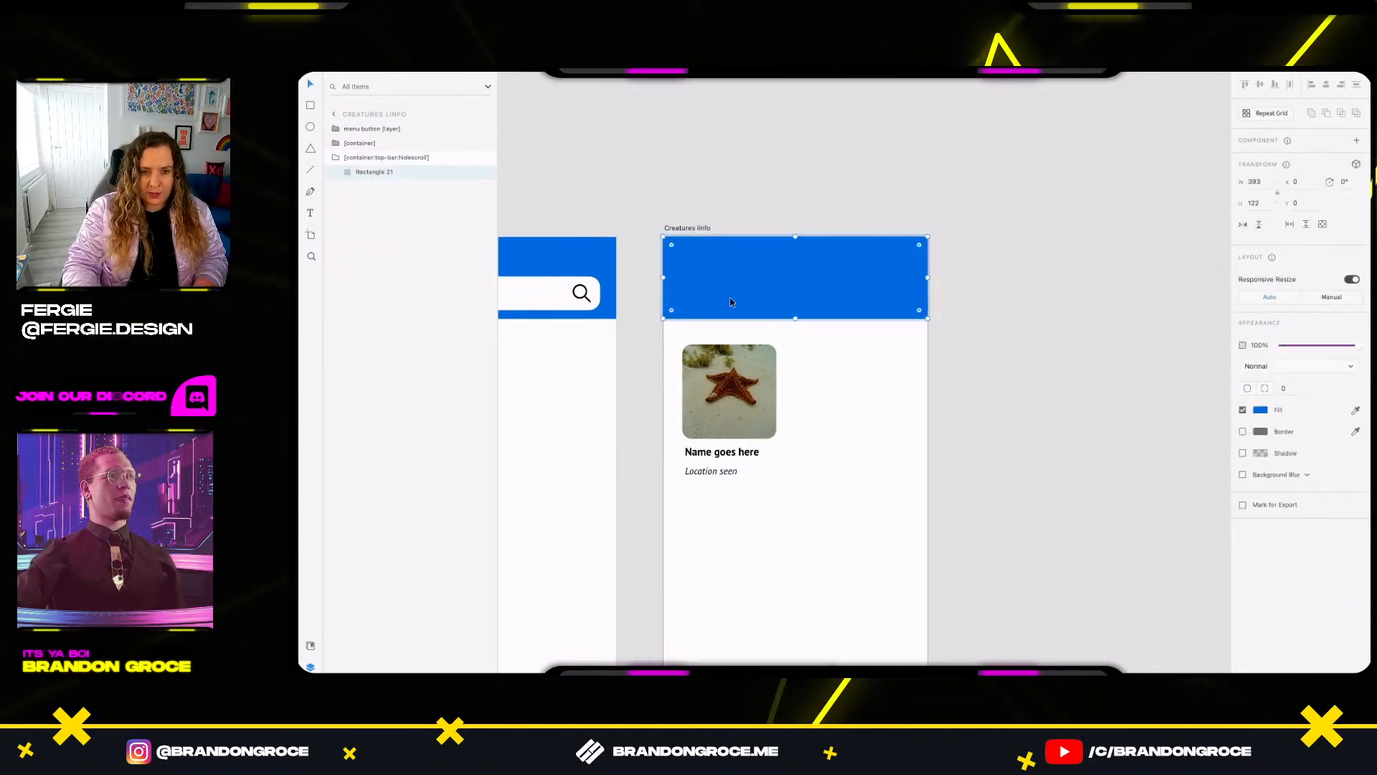
pyautogui.press('t')
pyautogui.click(714, 284)
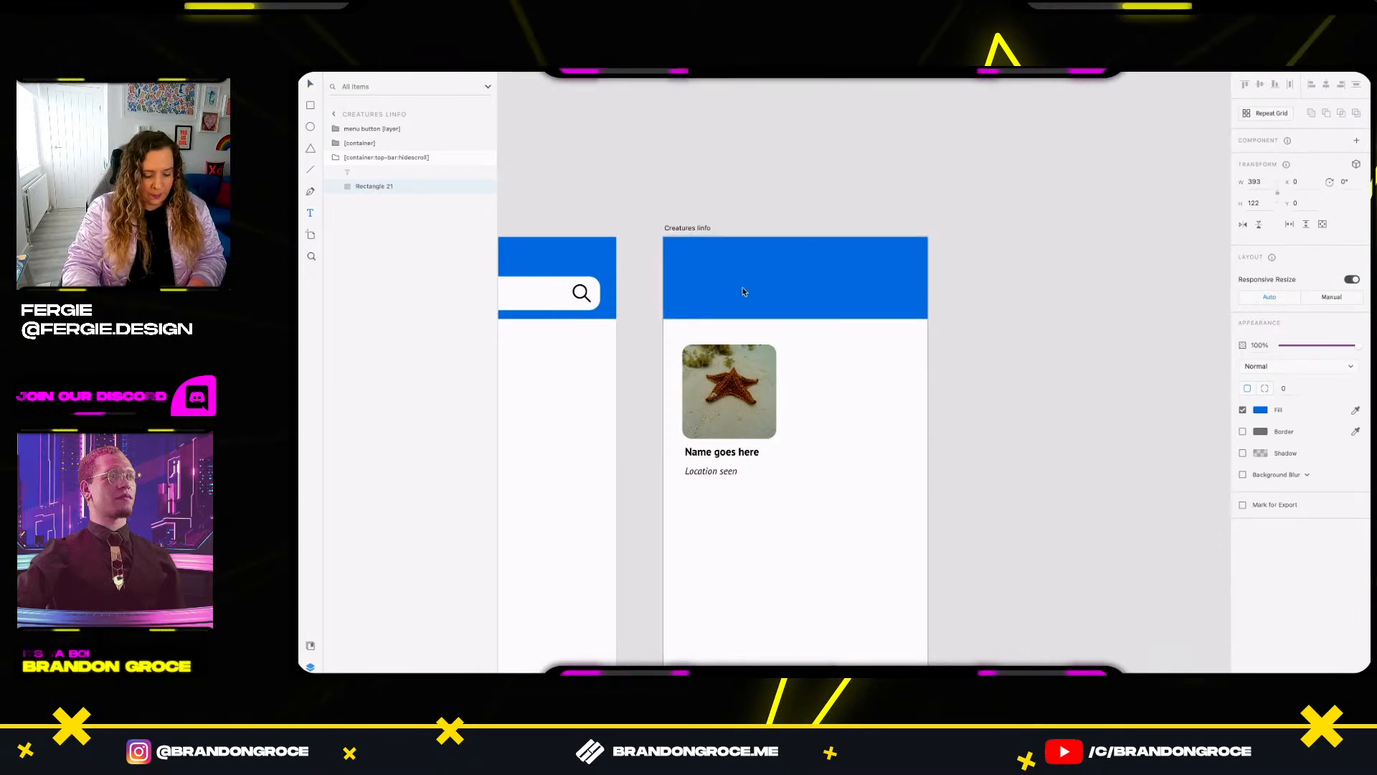
pyautogui.write('Name')
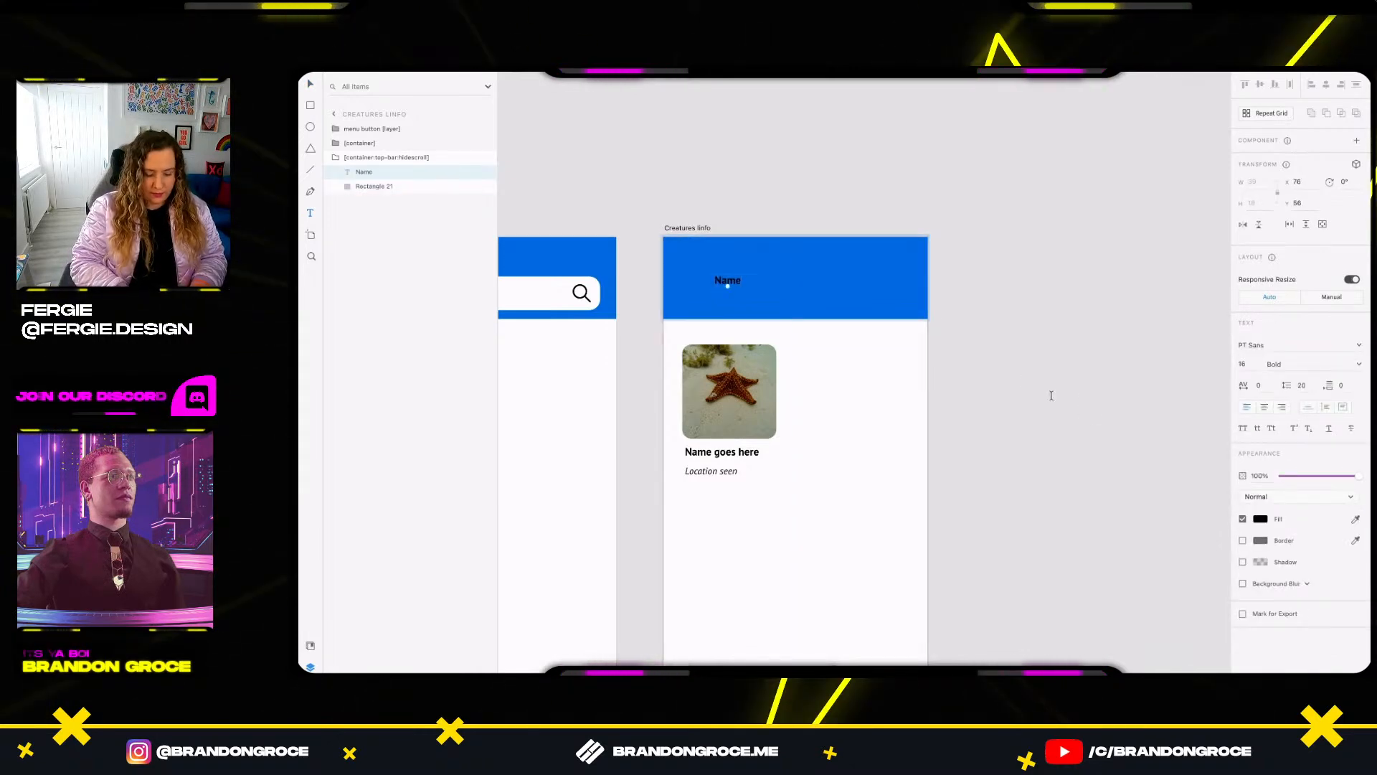
pyautogui.press('Escape')
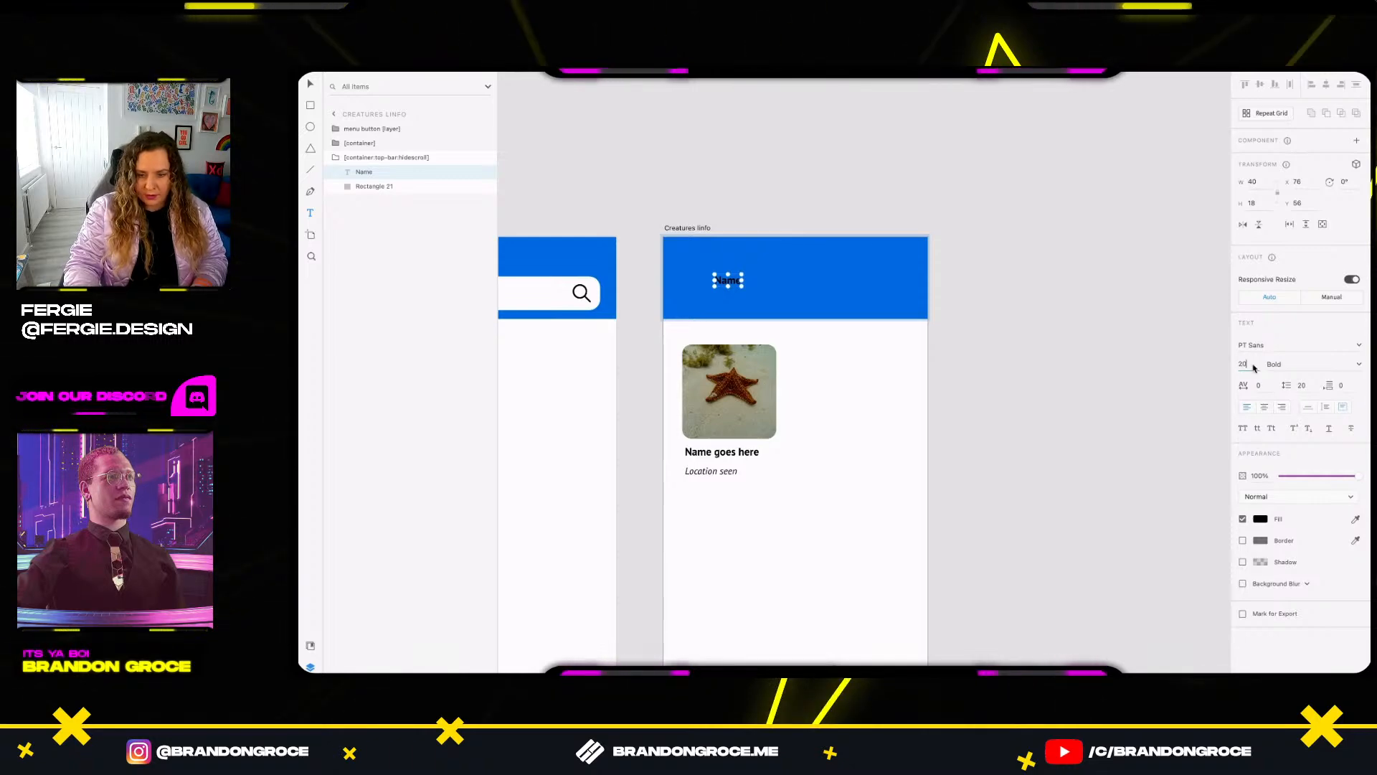
pyautogui.write('22')
pyautogui.press('Return')
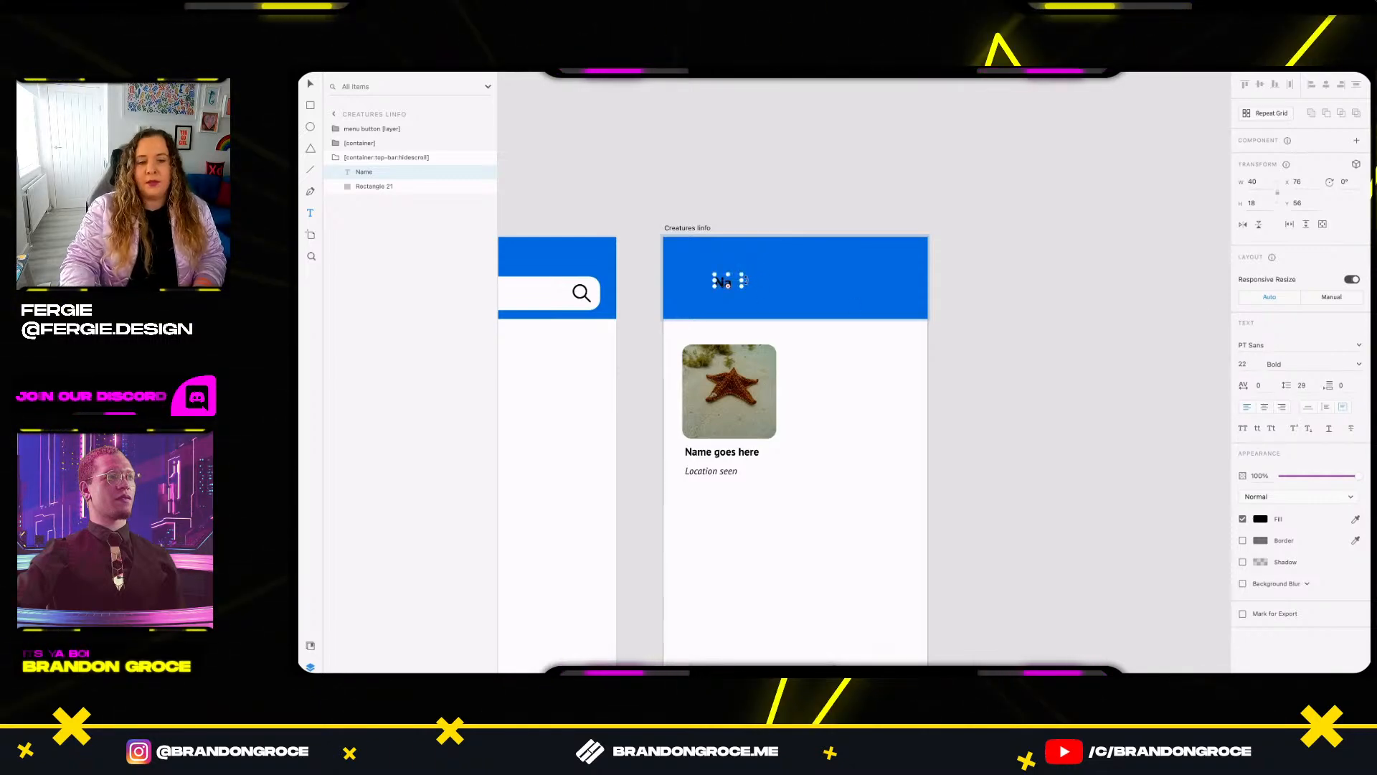
# Resize the header's Name text box to about 331 by 32, starting on the layout grid's first column at X 35.
pyautogui.moveTo(743, 281); pyautogui.dragTo(910, 279)
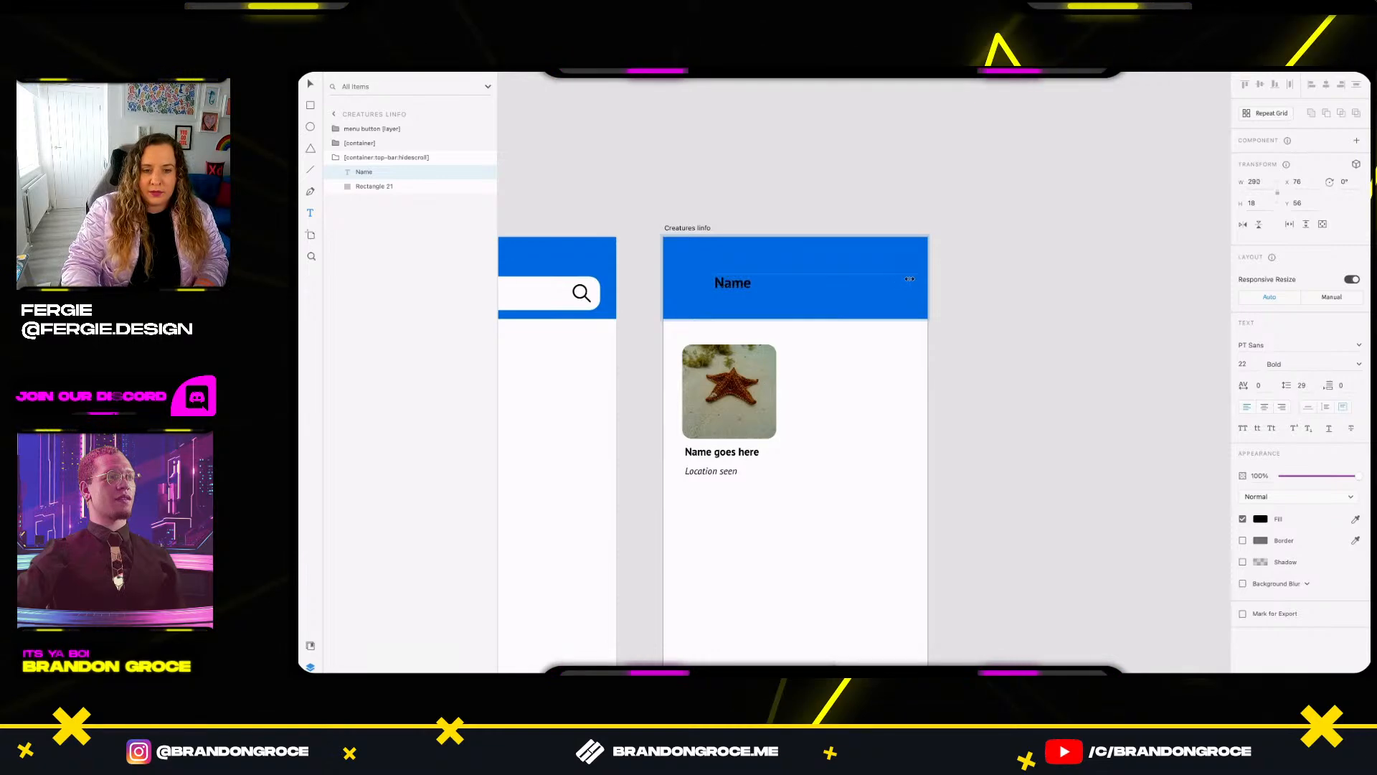
pyautogui.hotkey('ctrl', 'shift', "'")
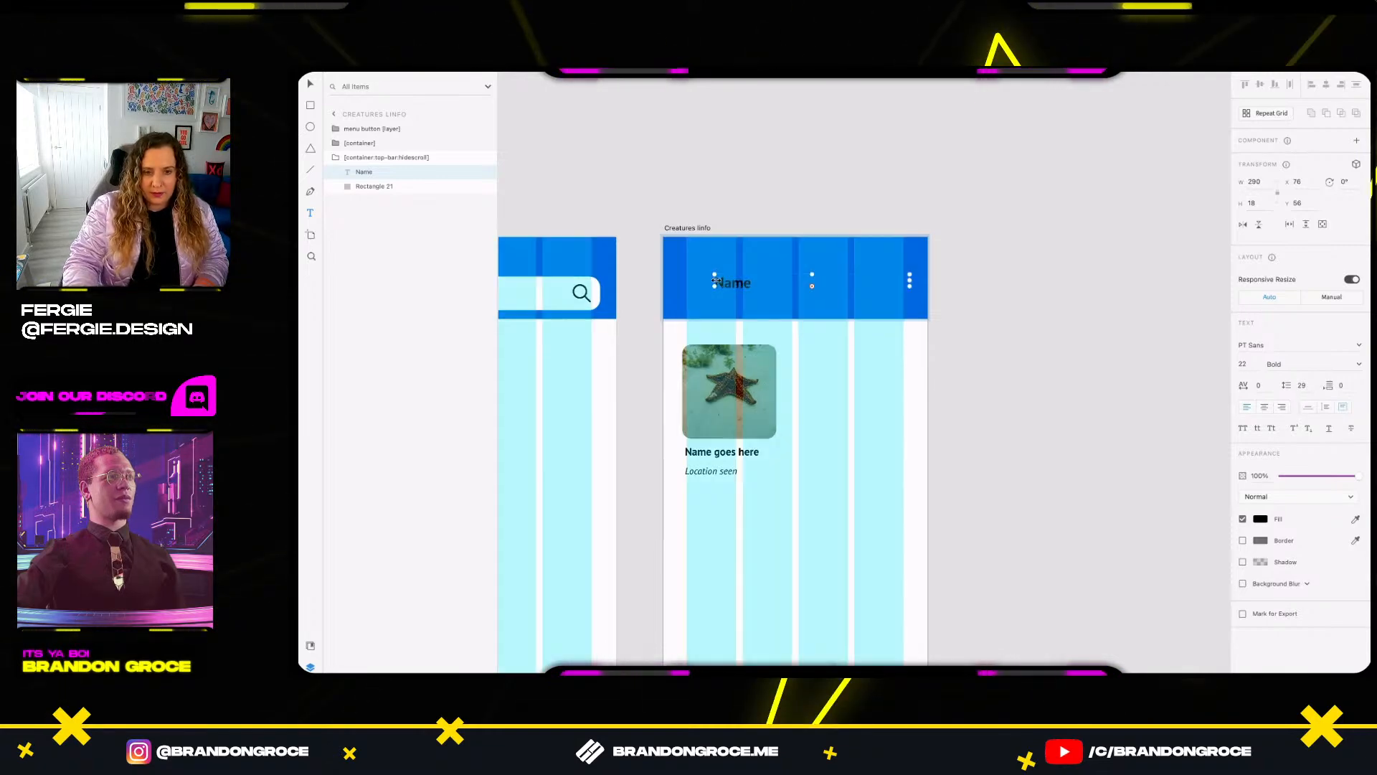
pyautogui.moveTo(716, 281); pyautogui.dragTo(686, 282)
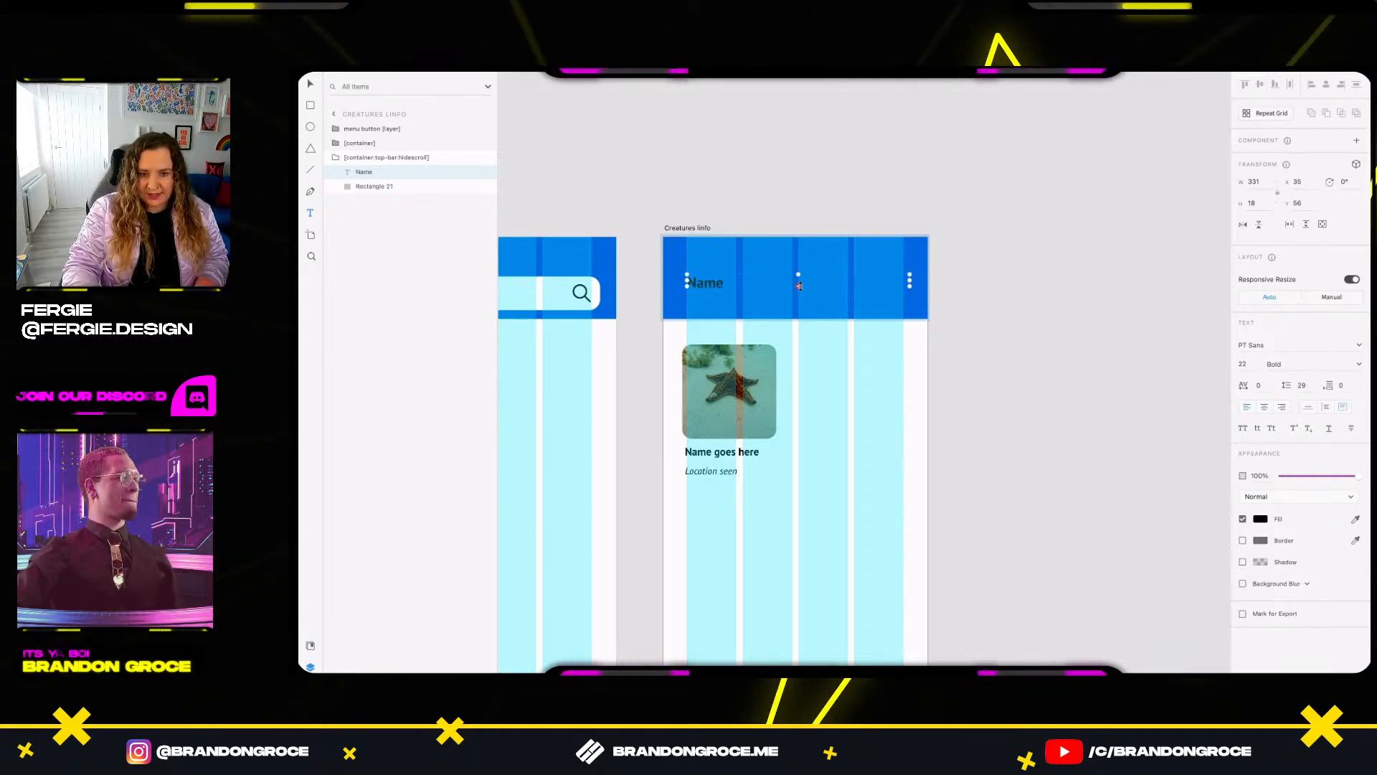
pyautogui.moveTo(798, 285); pyautogui.dragTo(798, 296)
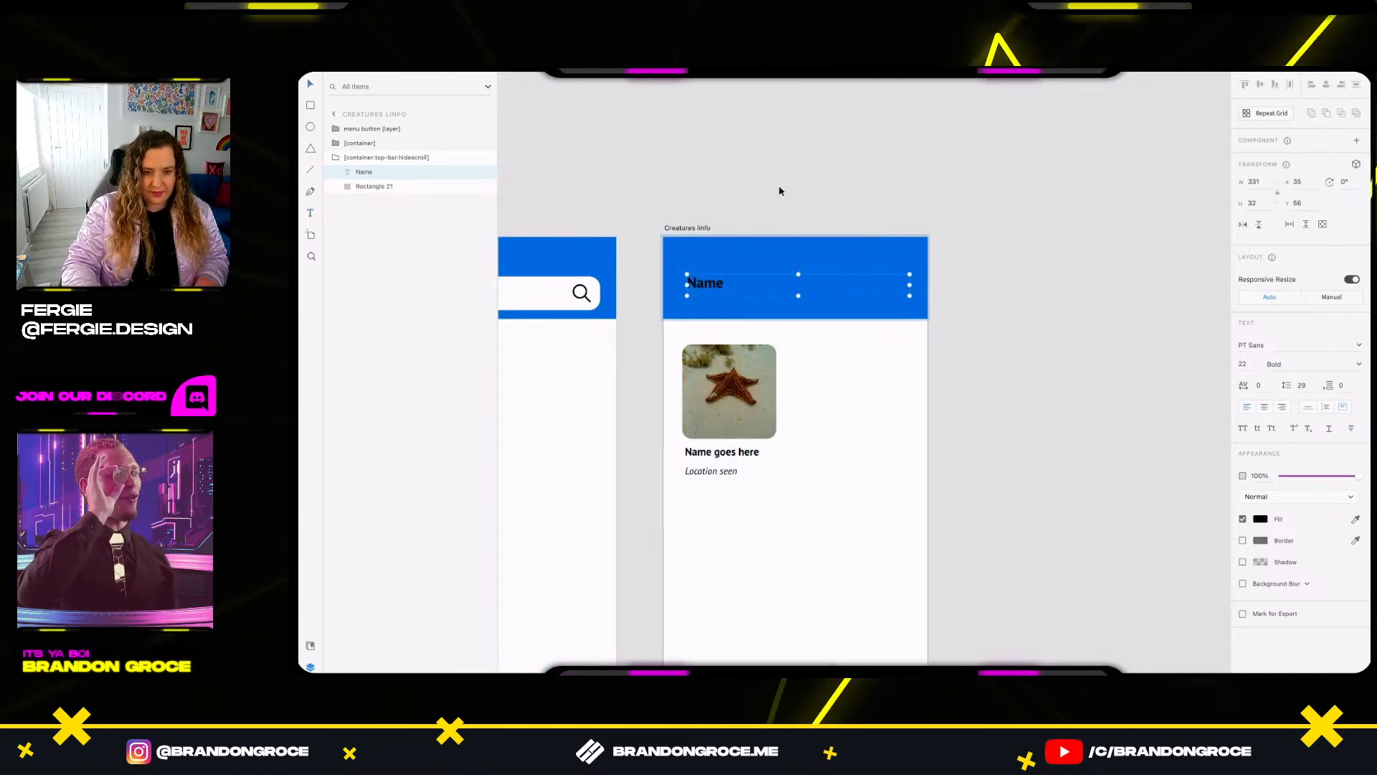
pyautogui.click(780, 191)
pyautogui.scroll(3, 811, 403)
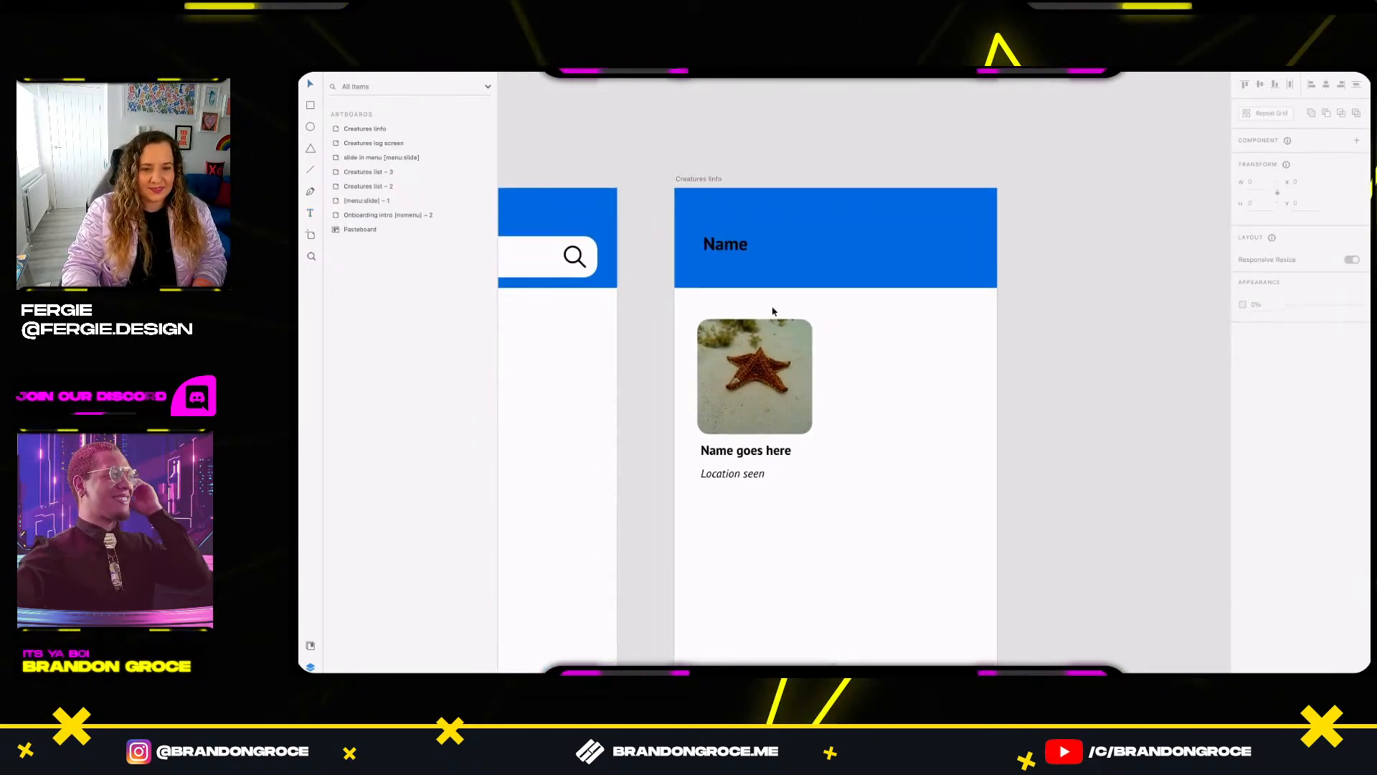
# Search the Icons 4 Design plugin for "back", insert the Ionic ios-arrow-back icon and cut it from the pasteboard.
pyautogui.click(311, 645)
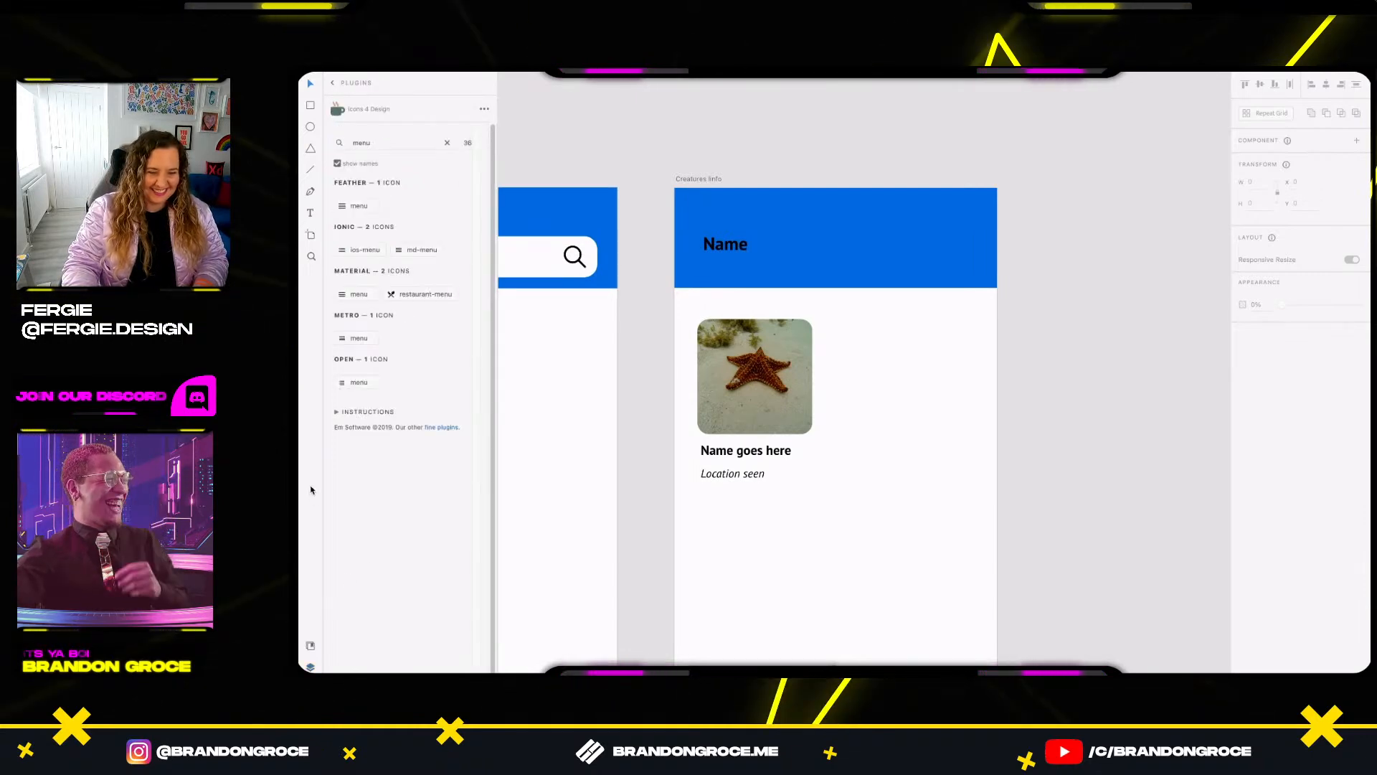
pyautogui.doubleClick(389, 144)
pyautogui.write('b')
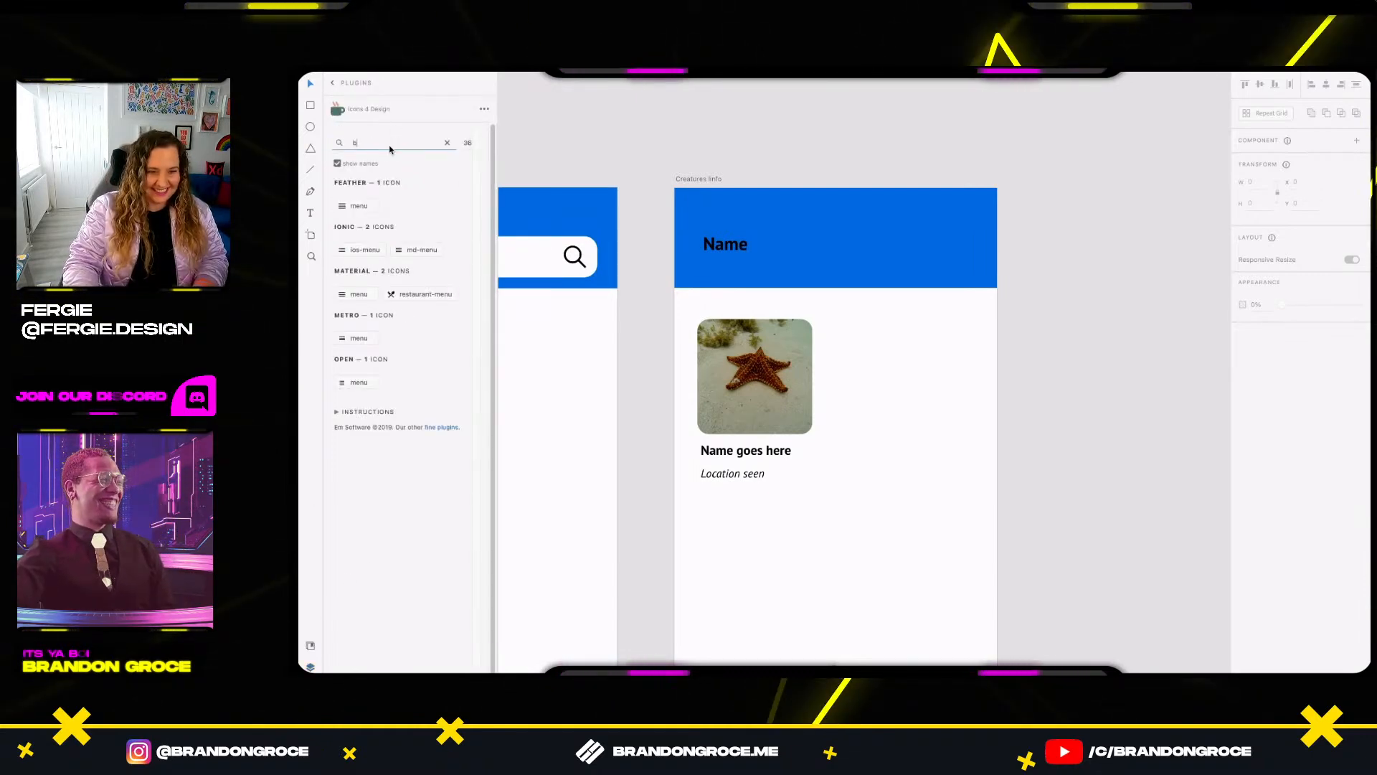
pyautogui.write('ack')
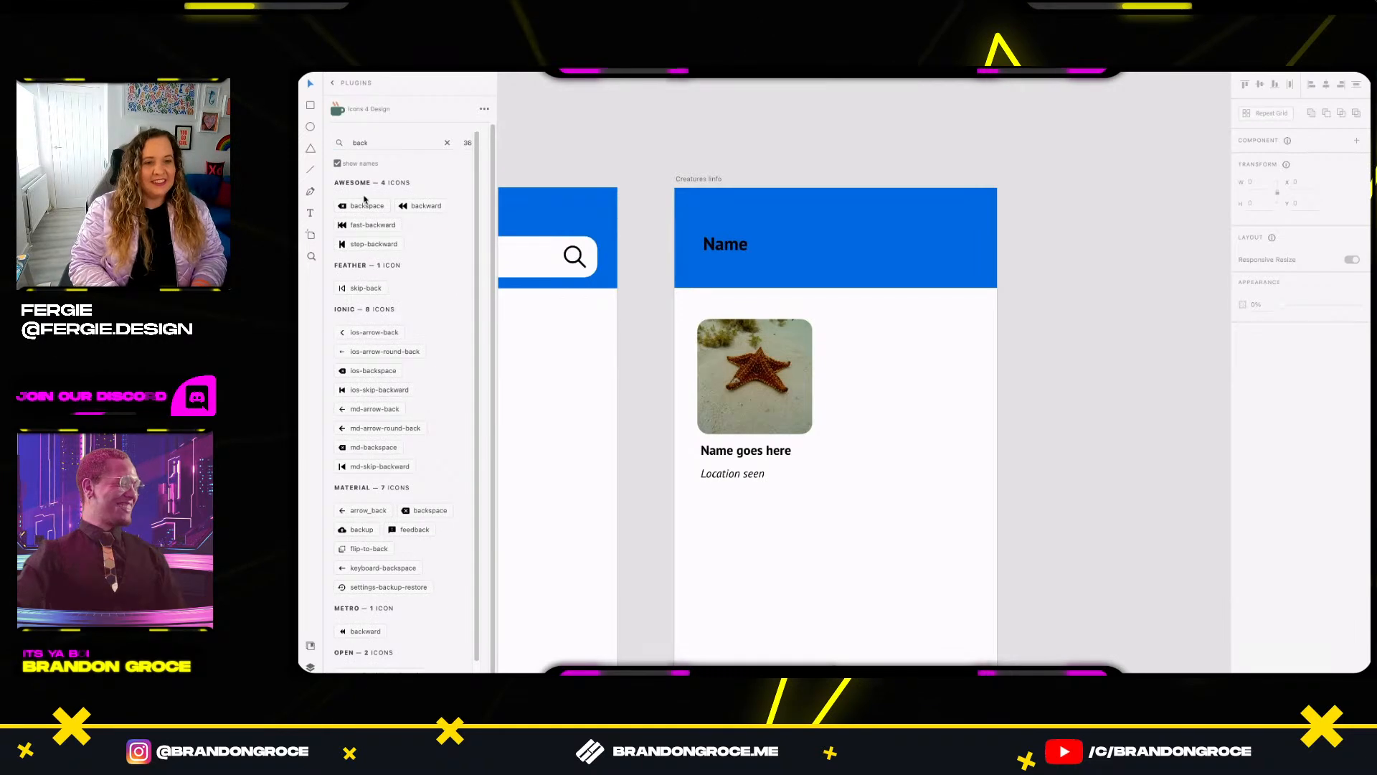
pyautogui.click(370, 331)
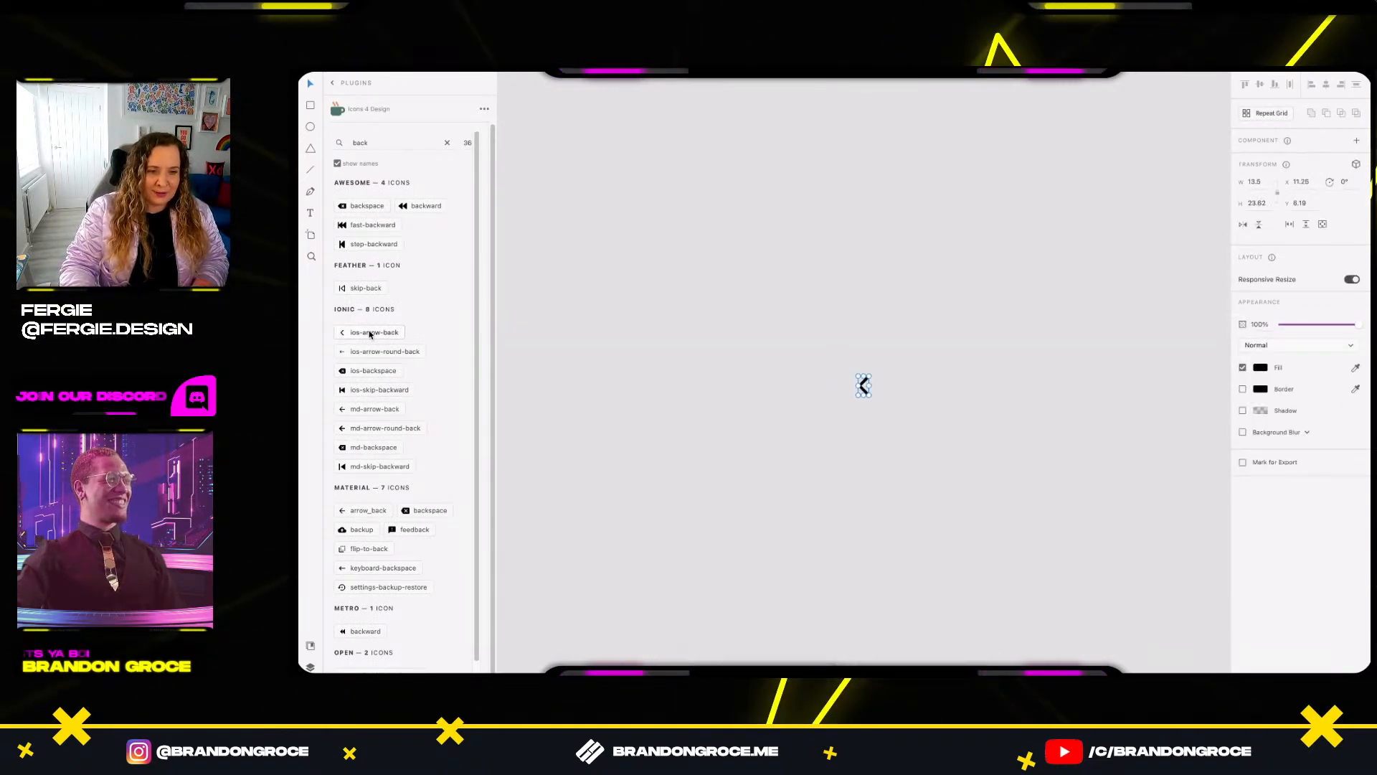
pyautogui.moveTo(843, 334); pyautogui.dragTo(908, 461)
pyautogui.press('Delete')
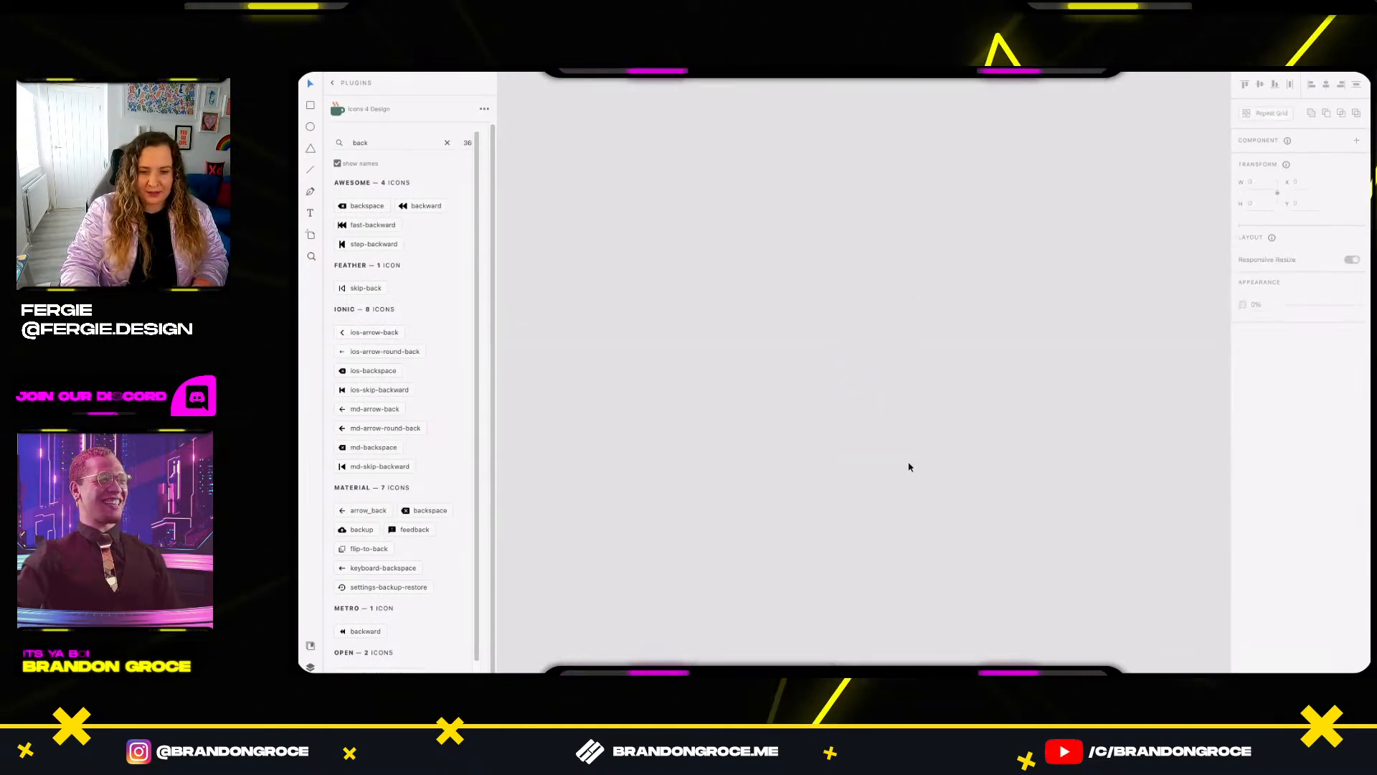
# Paste the back arrow icon onto the Creatures linfo artboard and place it at the start of the blue header.
pyautogui.press('super+0')
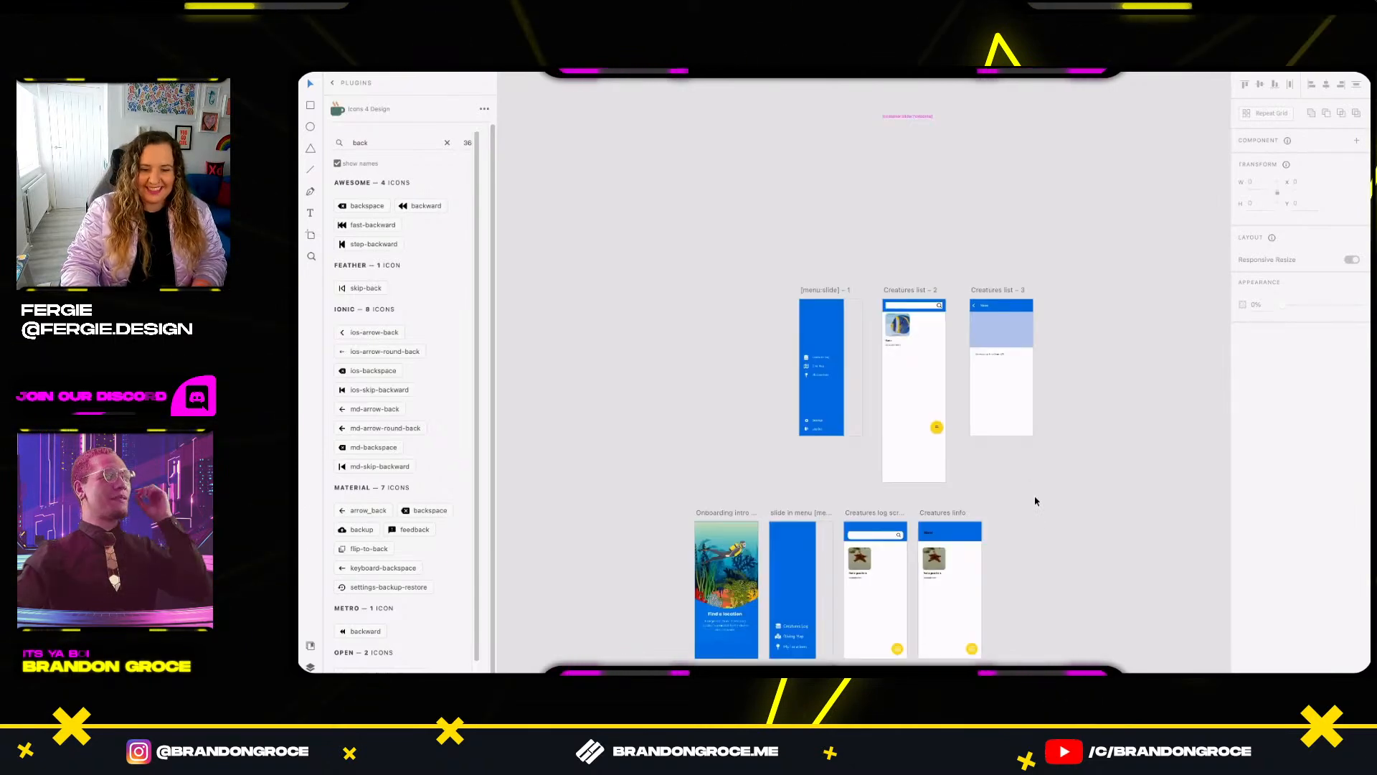
pyautogui.scroll(5, 920, 609)
pyautogui.scroll(6, 947, 511)
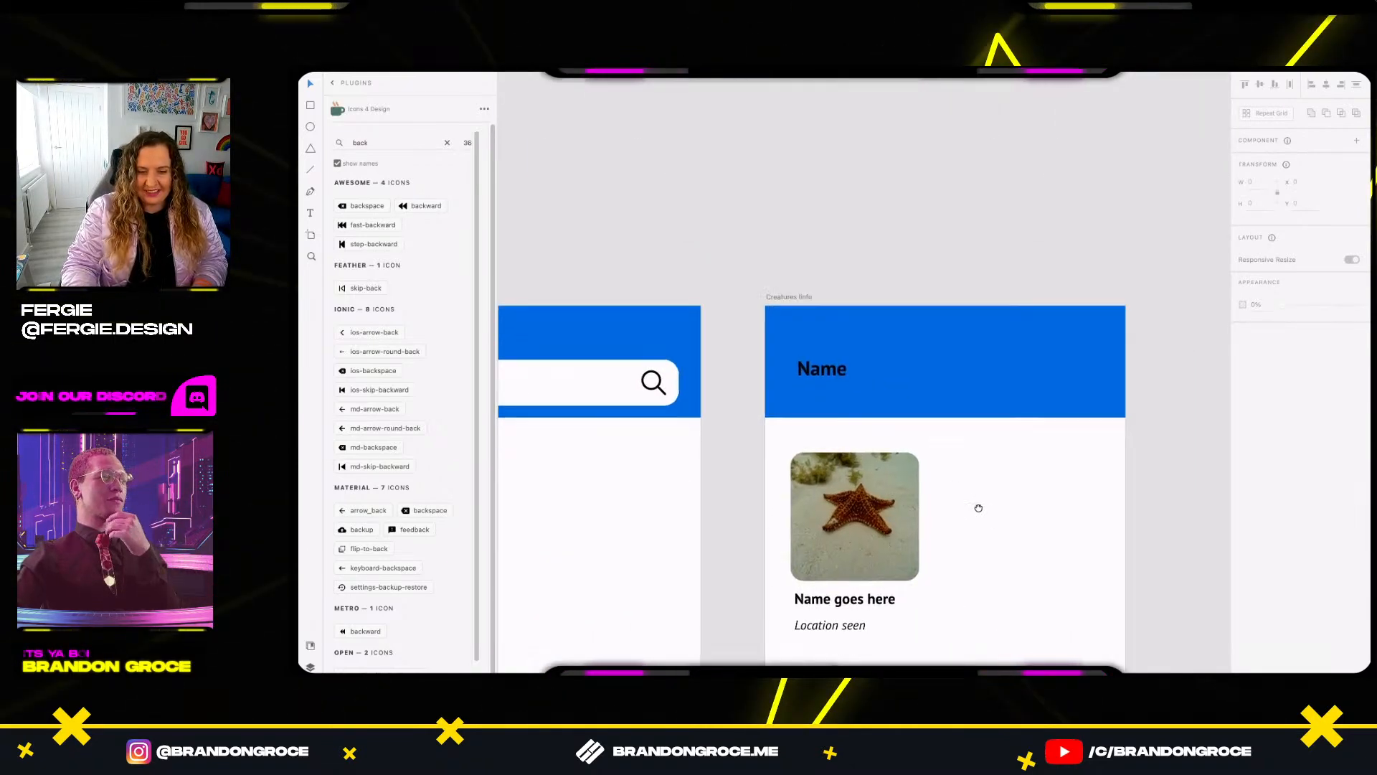
pyautogui.click(745, 270)
pyautogui.press('super+v')
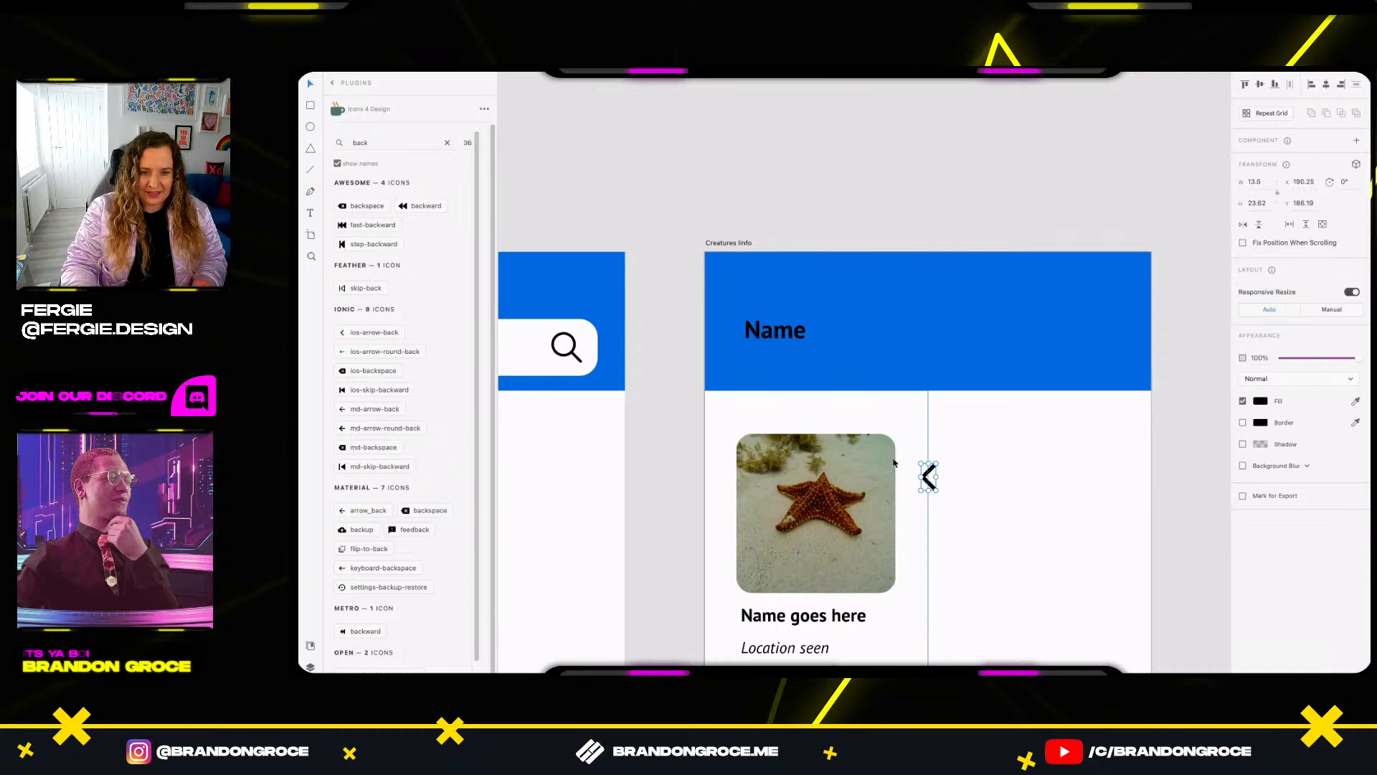
pyautogui.moveTo(930, 484); pyautogui.dragTo(743, 337)
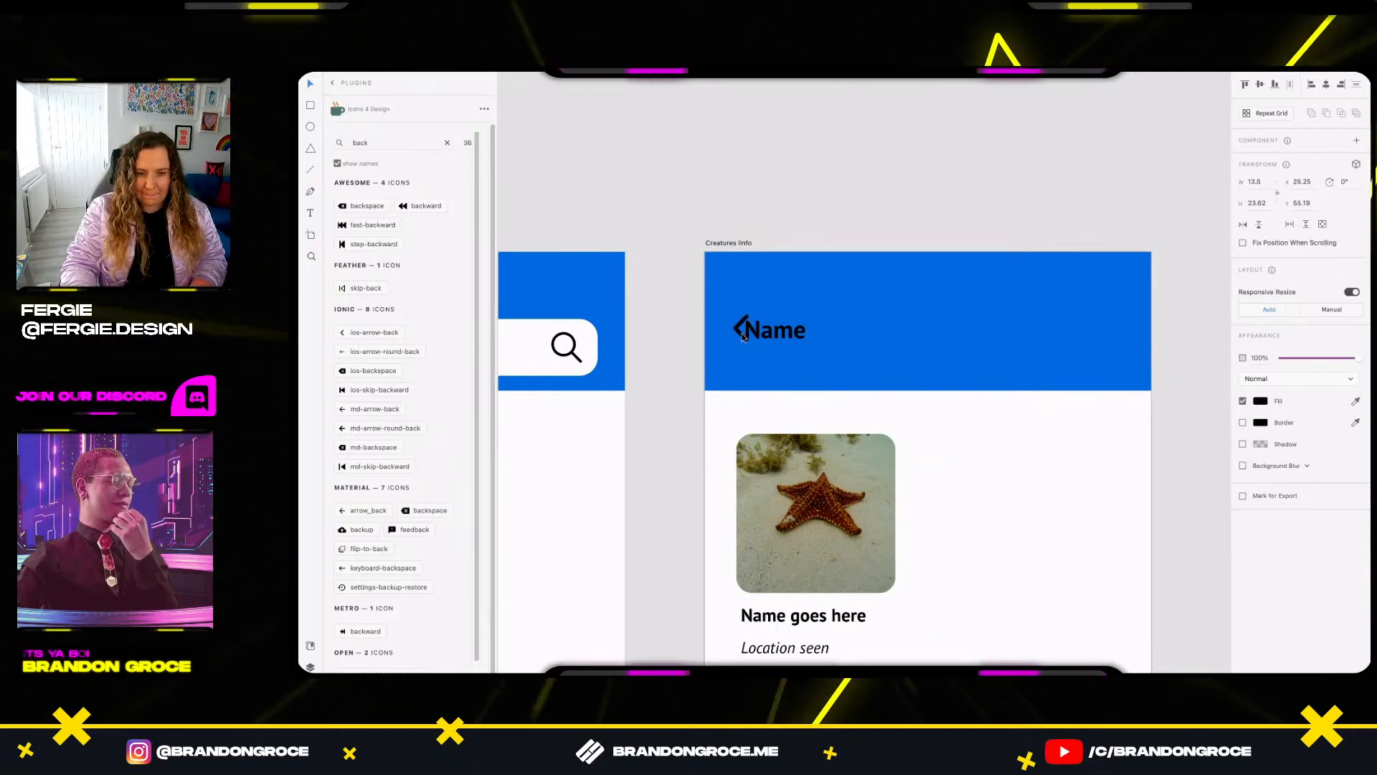
# Move the back arrow icon's layer into the [container:top-bar:hidescroll] group, above the Name text.
pyautogui.click(785, 336)
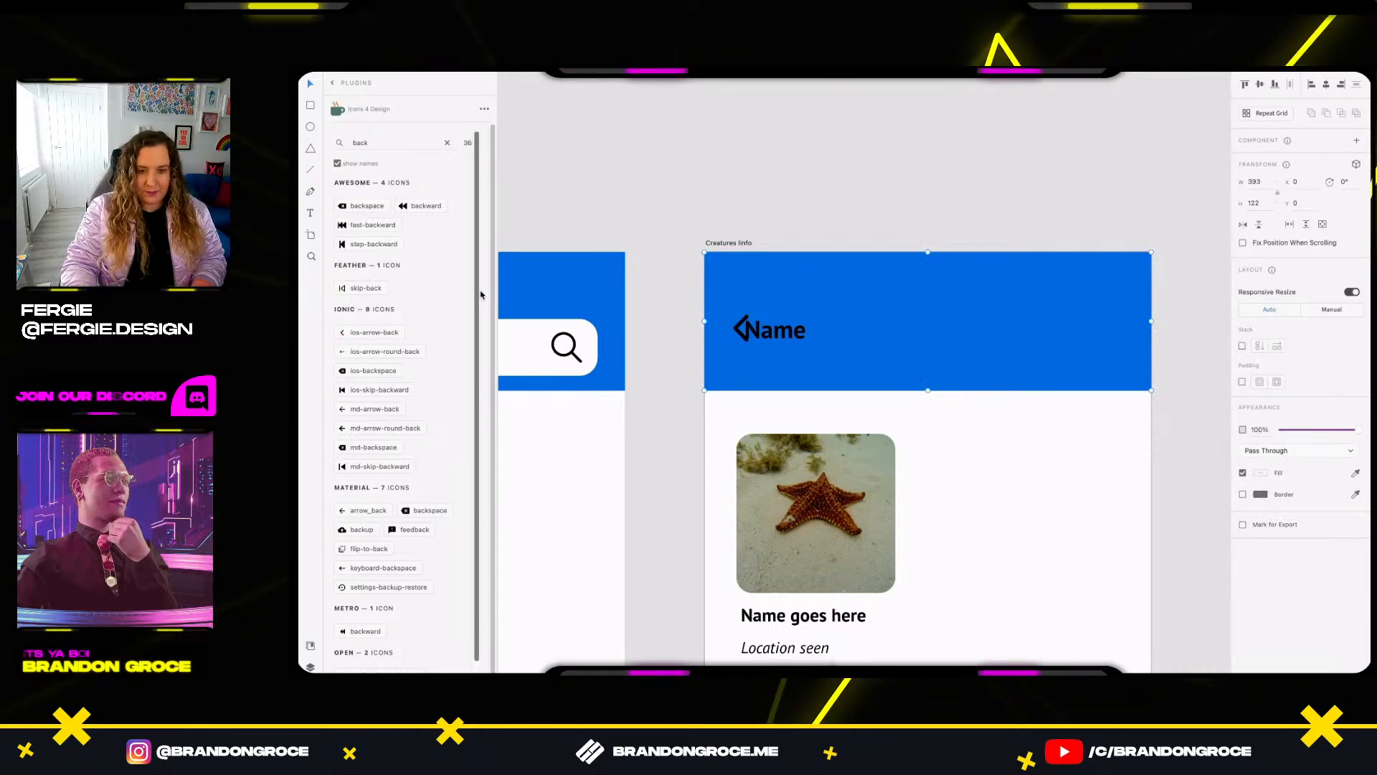
pyautogui.press('super+y')
pyautogui.moveTo(381, 129); pyautogui.dragTo(381, 181)
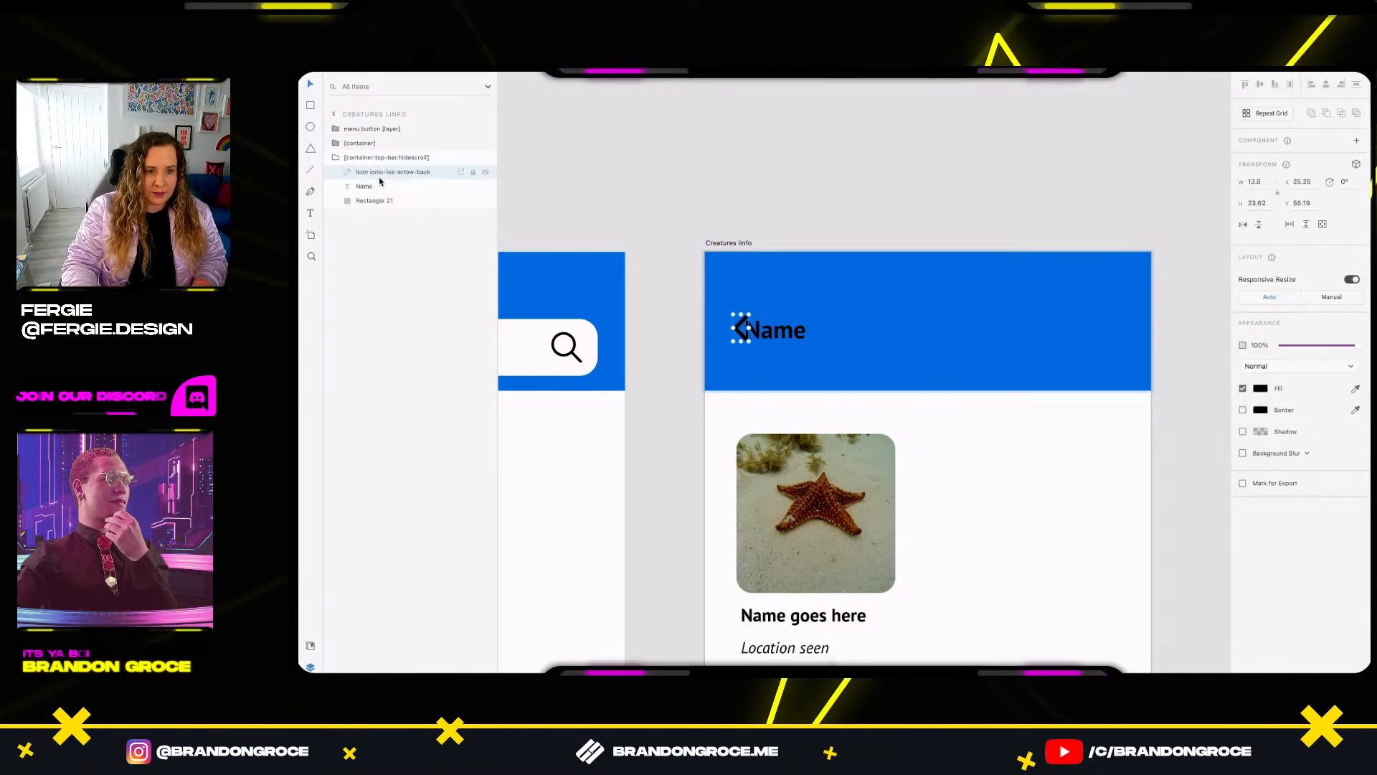
# Shift the Name text clear of the back arrow to X 67, Y 55 and narrow its box to 303.
pyautogui.click(376, 200)
pyautogui.click(366, 187)
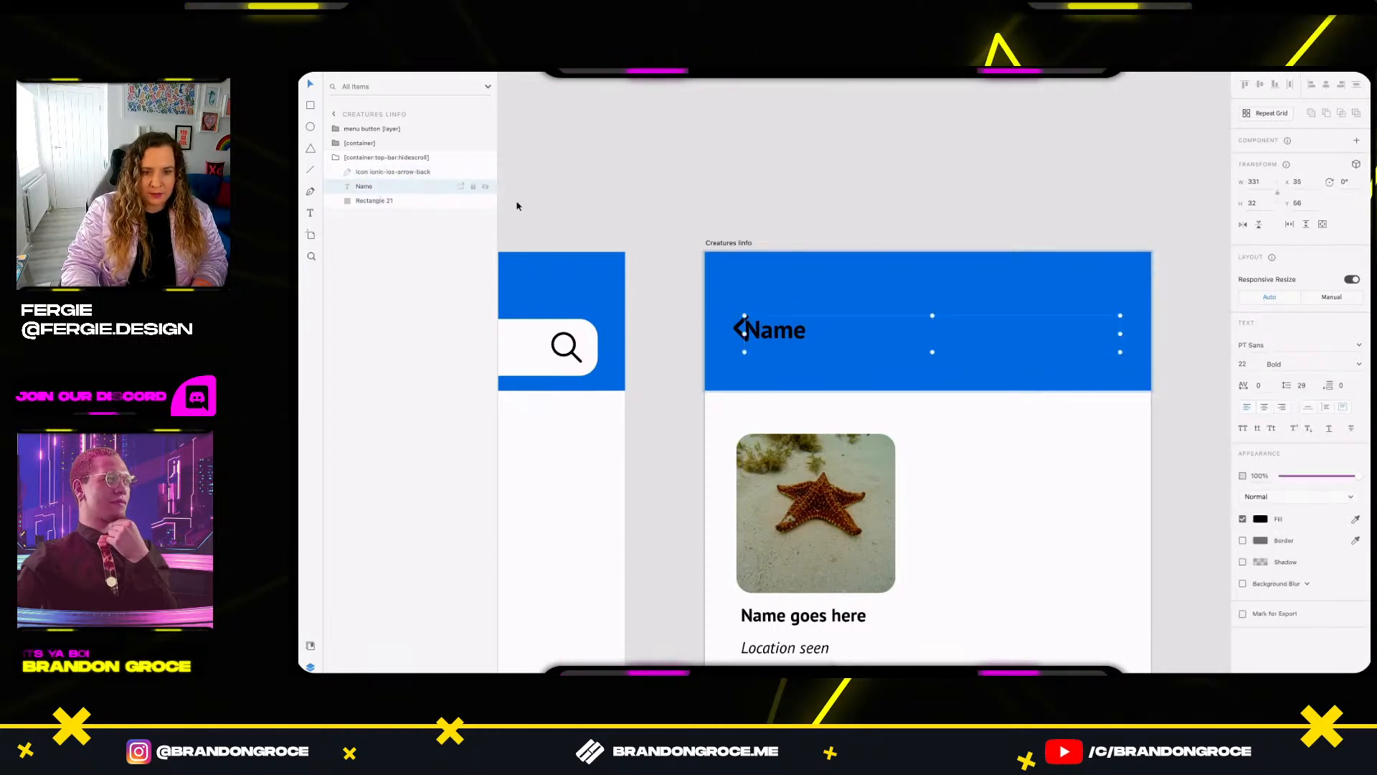
pyautogui.moveTo(774, 338); pyautogui.dragTo(778, 336)
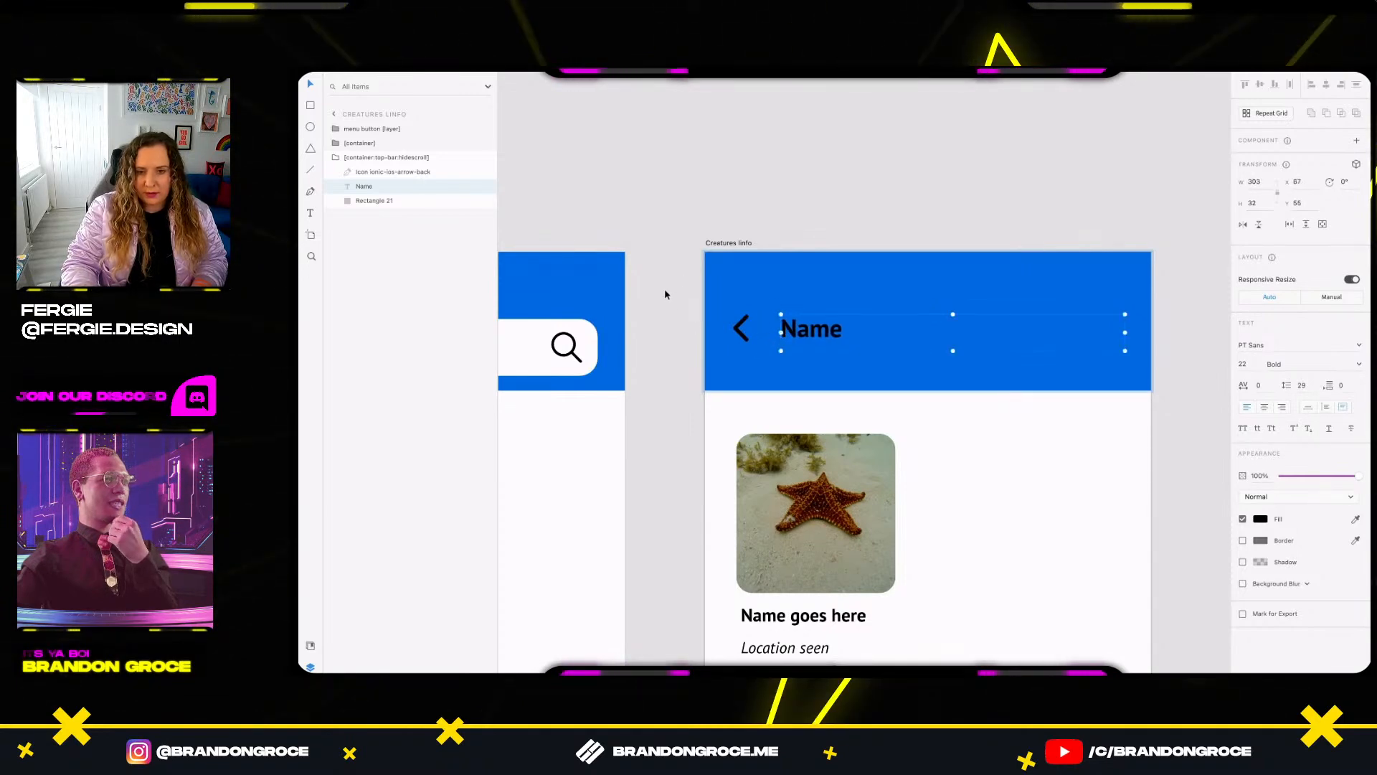
pyautogui.click(399, 158)
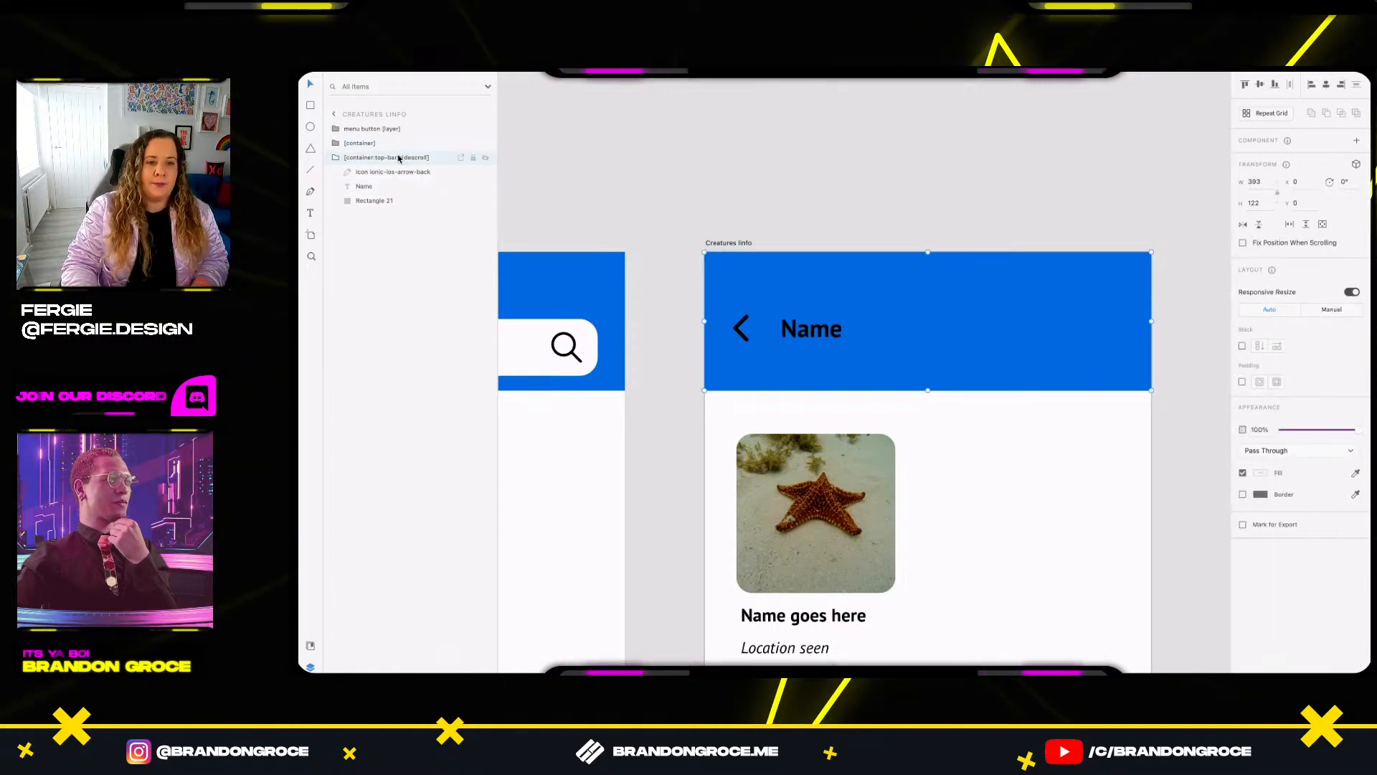
# Change the fill of the header's Name text and back arrow icon to white.
pyautogui.click(888, 231)
pyautogui.doubleClick(810, 329)
pyautogui.click(1260, 519)
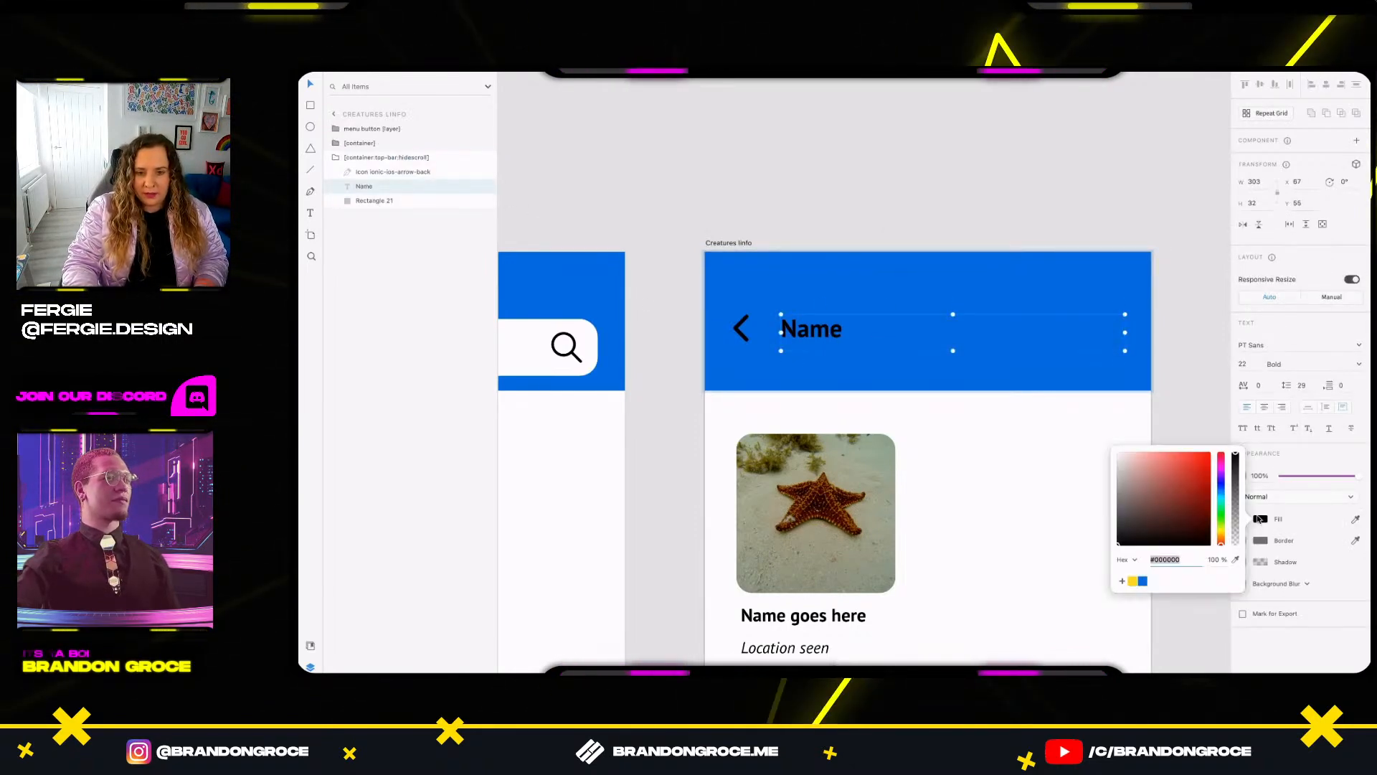
pyautogui.moveTo(1137, 468); pyautogui.dragTo(1094, 449)
pyautogui.click(741, 329)
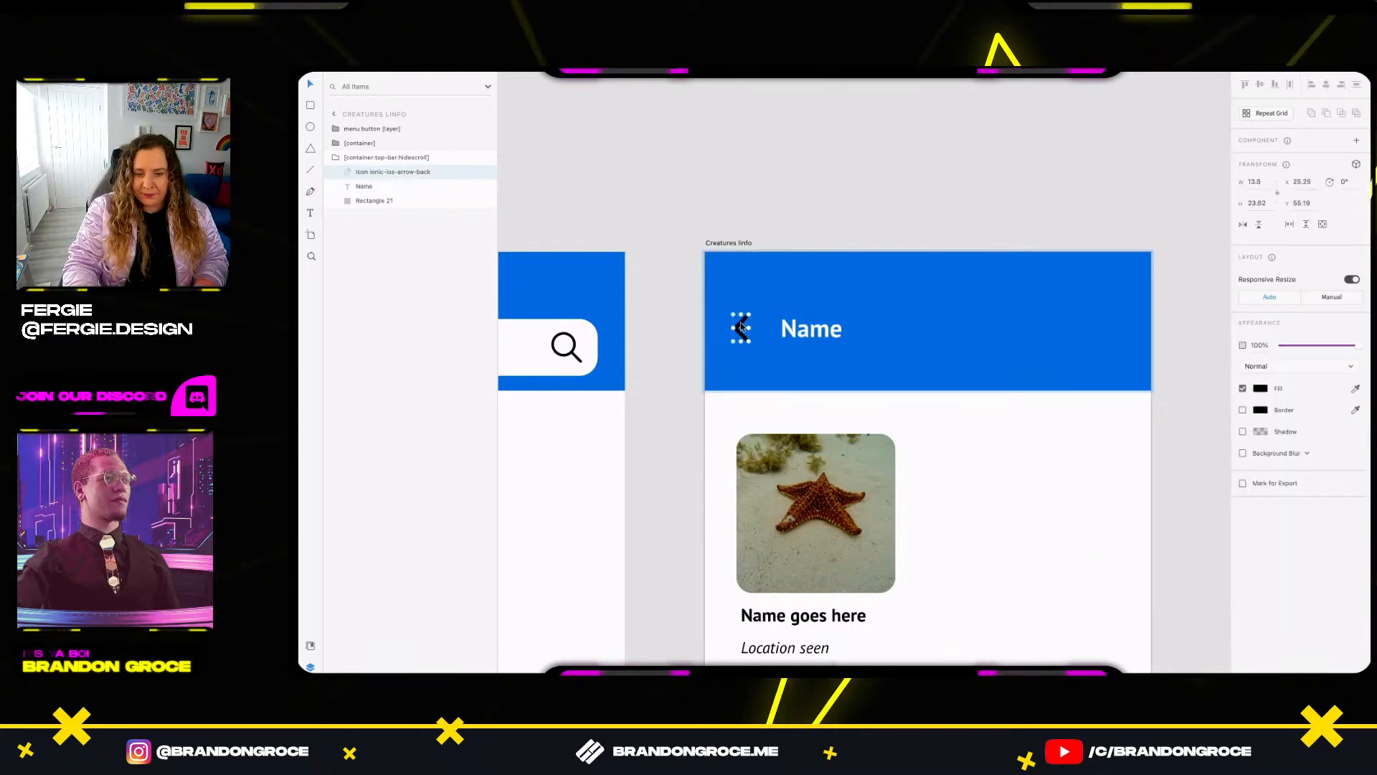
pyautogui.click(1261, 389)
pyautogui.click(1146, 393)
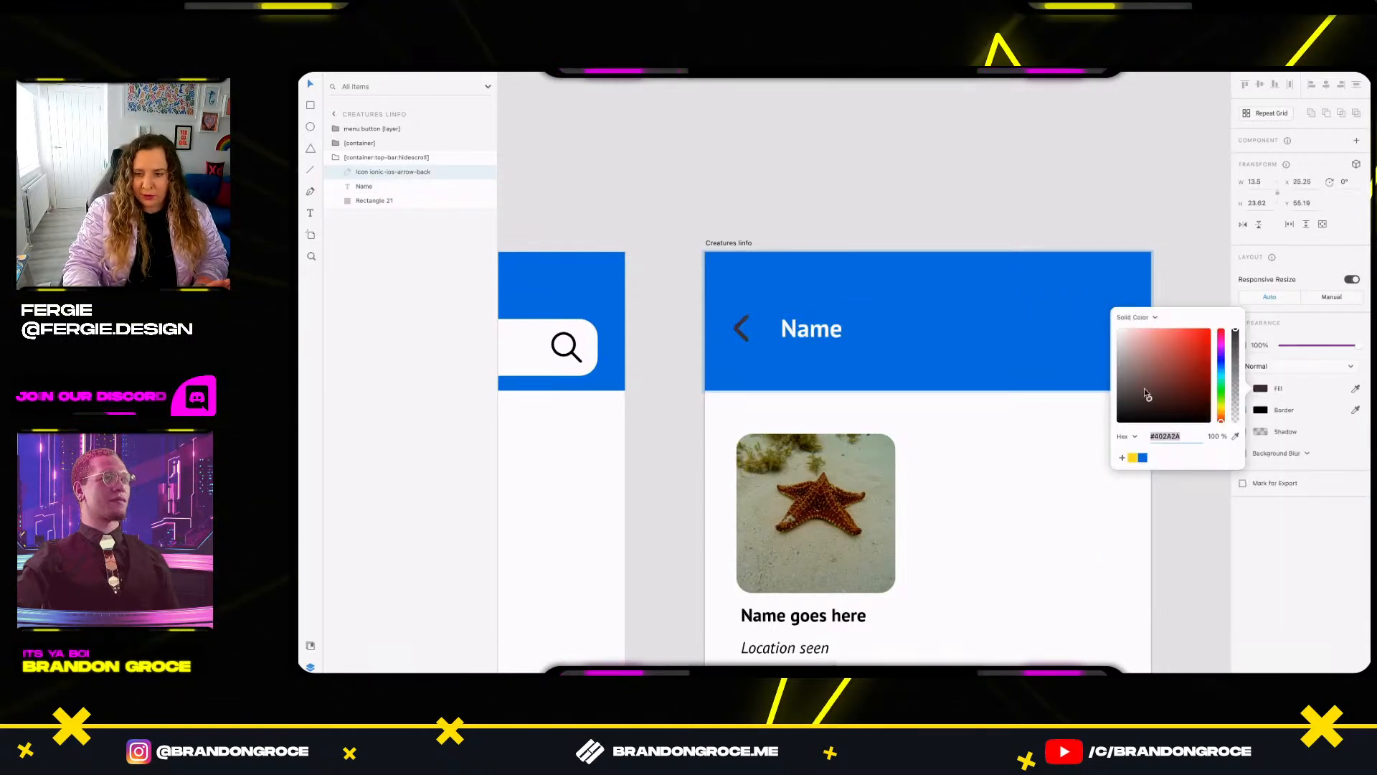
pyautogui.click(988, 206)
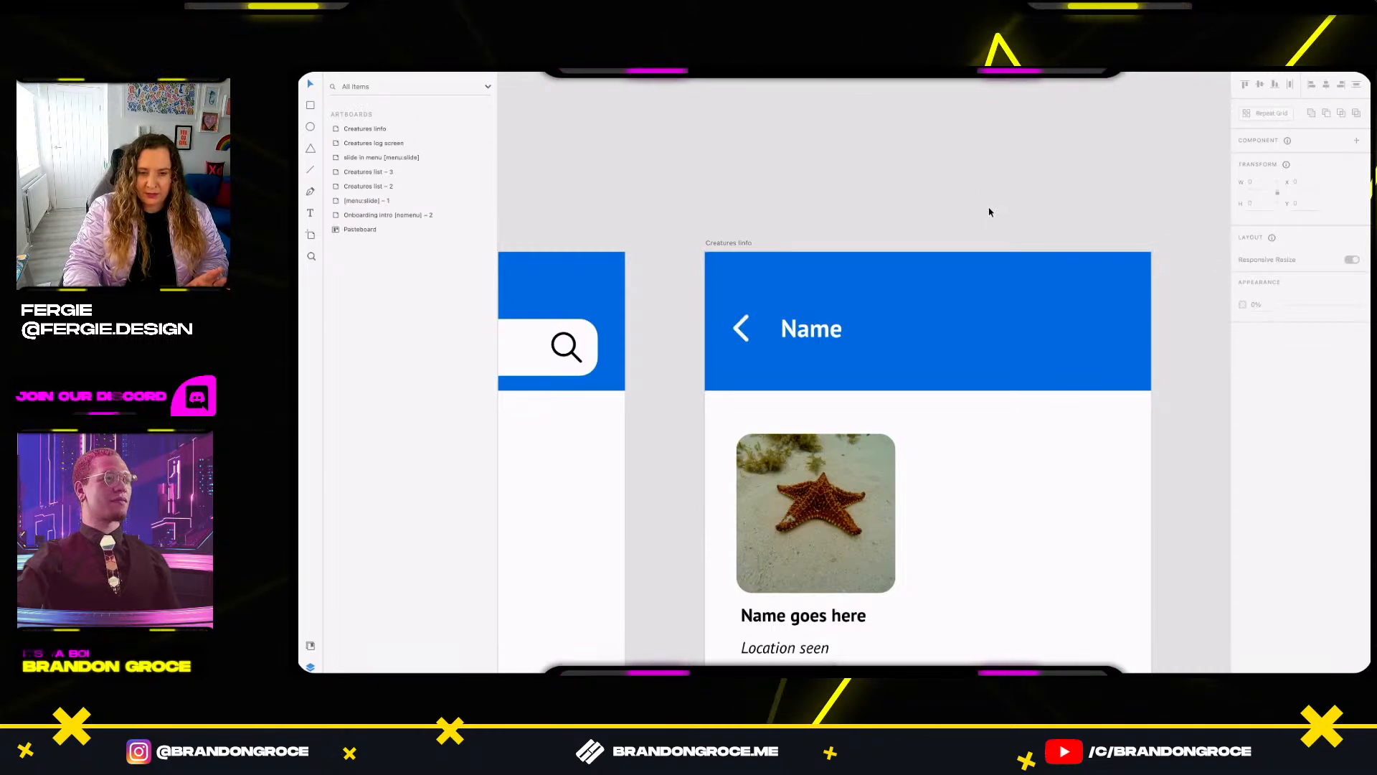
# Delete the menu button and the starfish card container from the Creatures linfo artboard.
pyautogui.scroll(-3, 1018, 445)
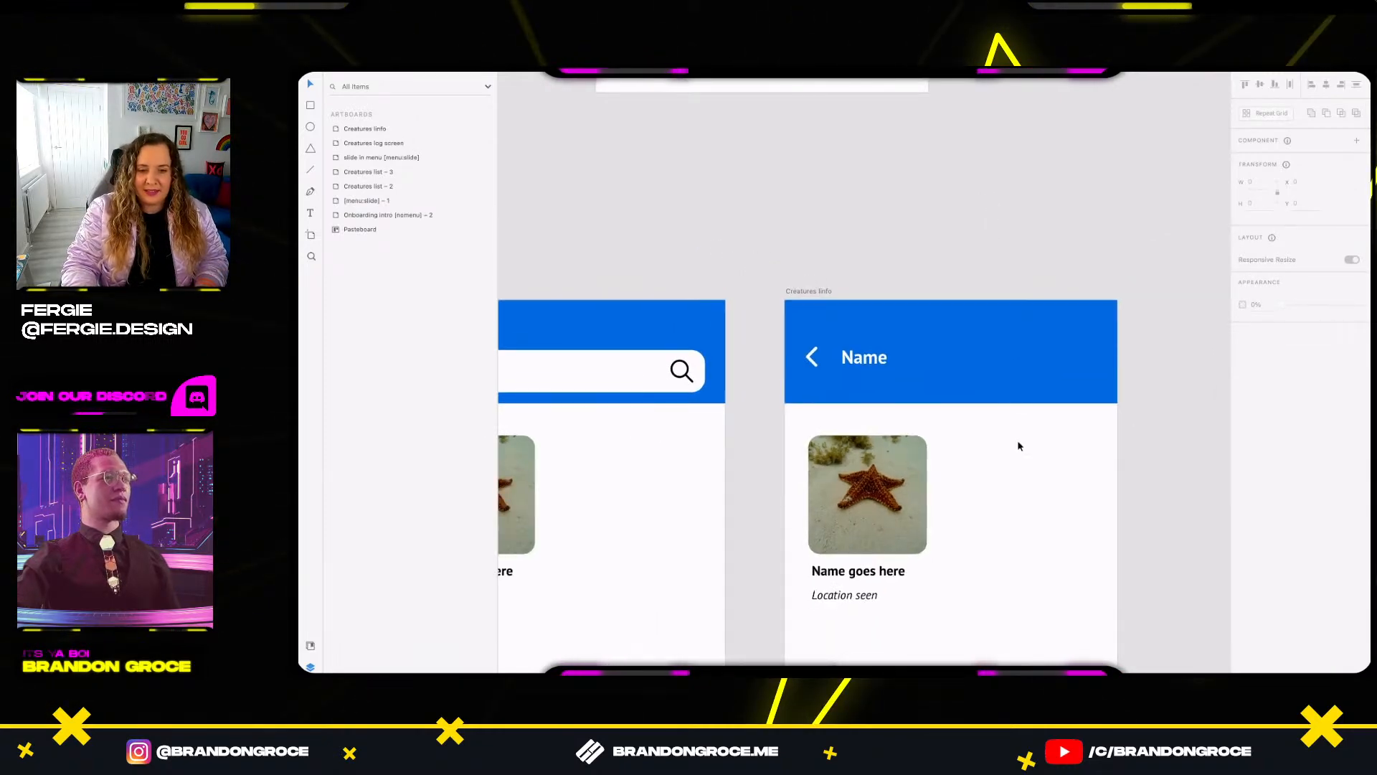
pyautogui.scroll(-5, 998, 498)
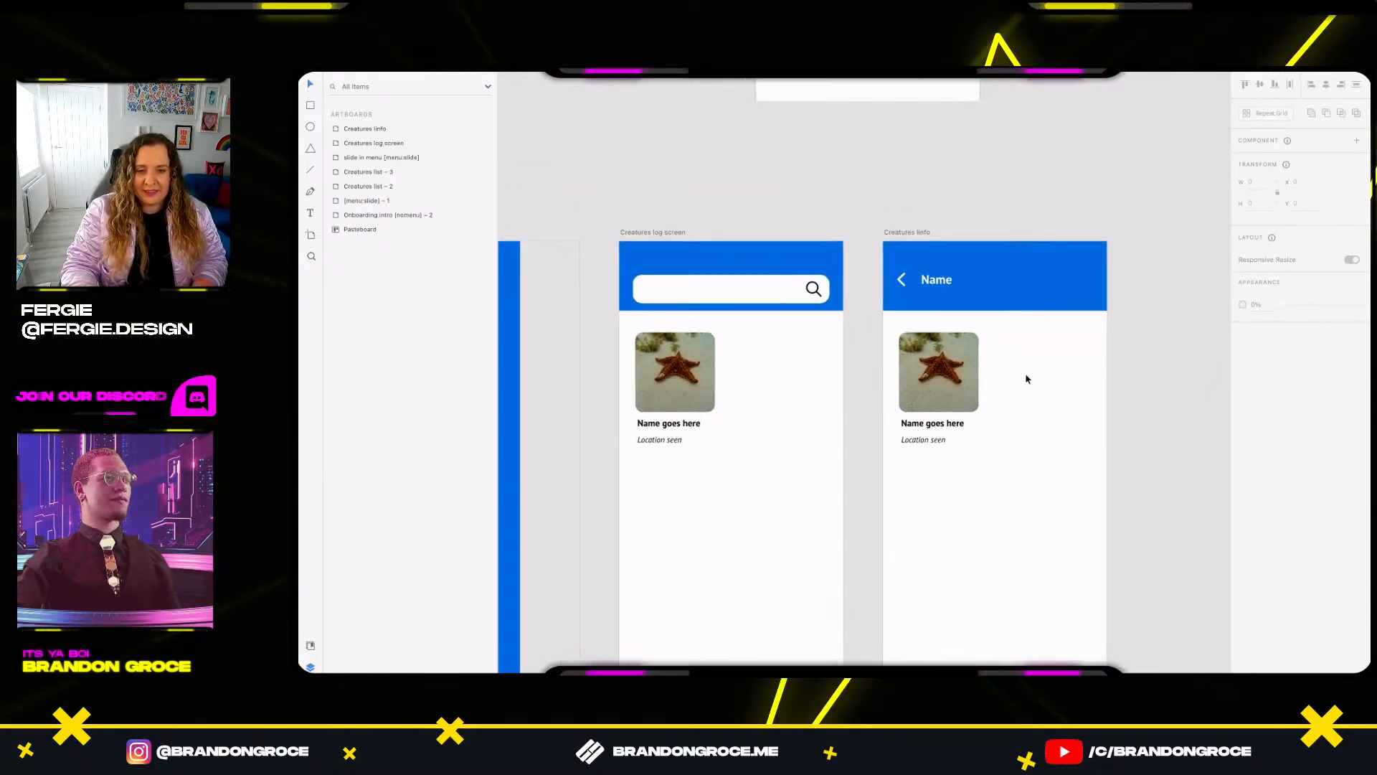
pyautogui.click(1059, 596)
pyautogui.press('Delete')
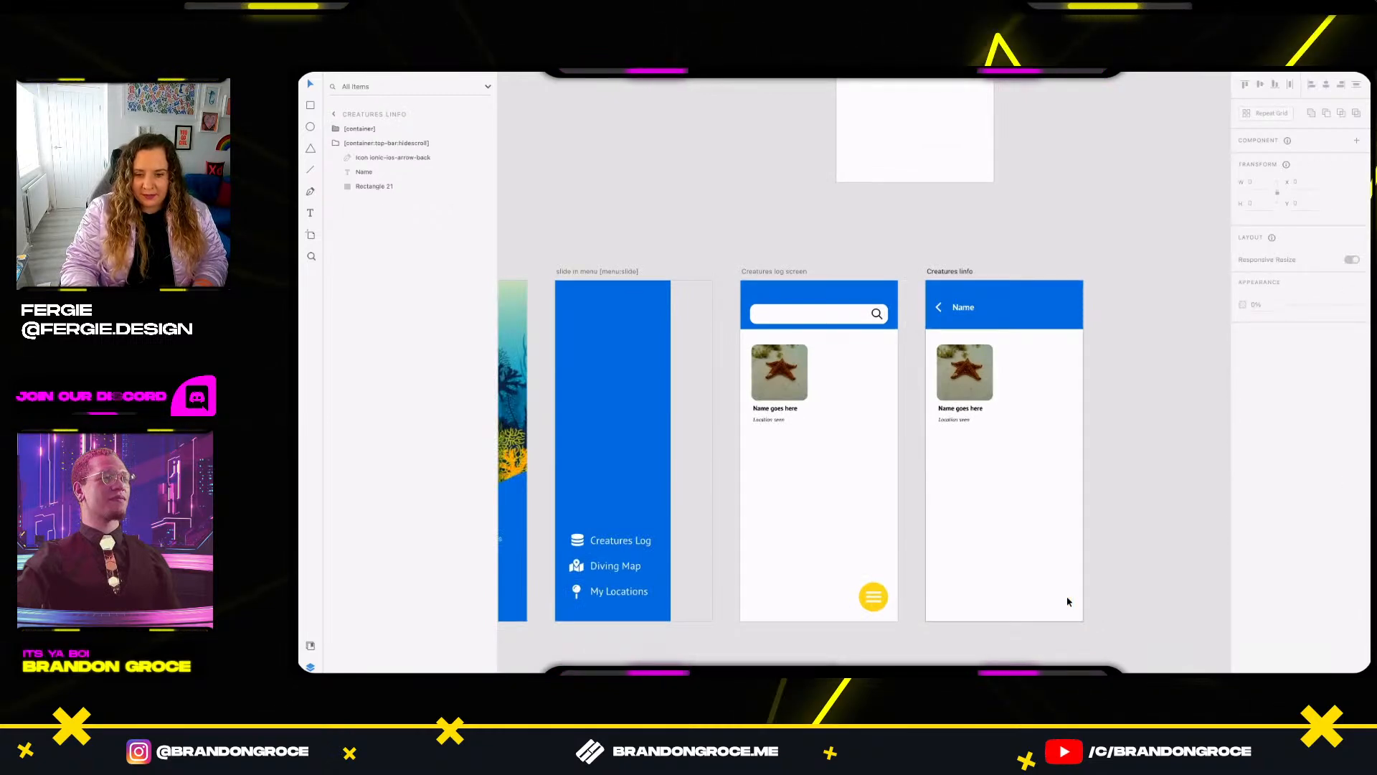
pyautogui.click(990, 387)
pyautogui.press('Delete')
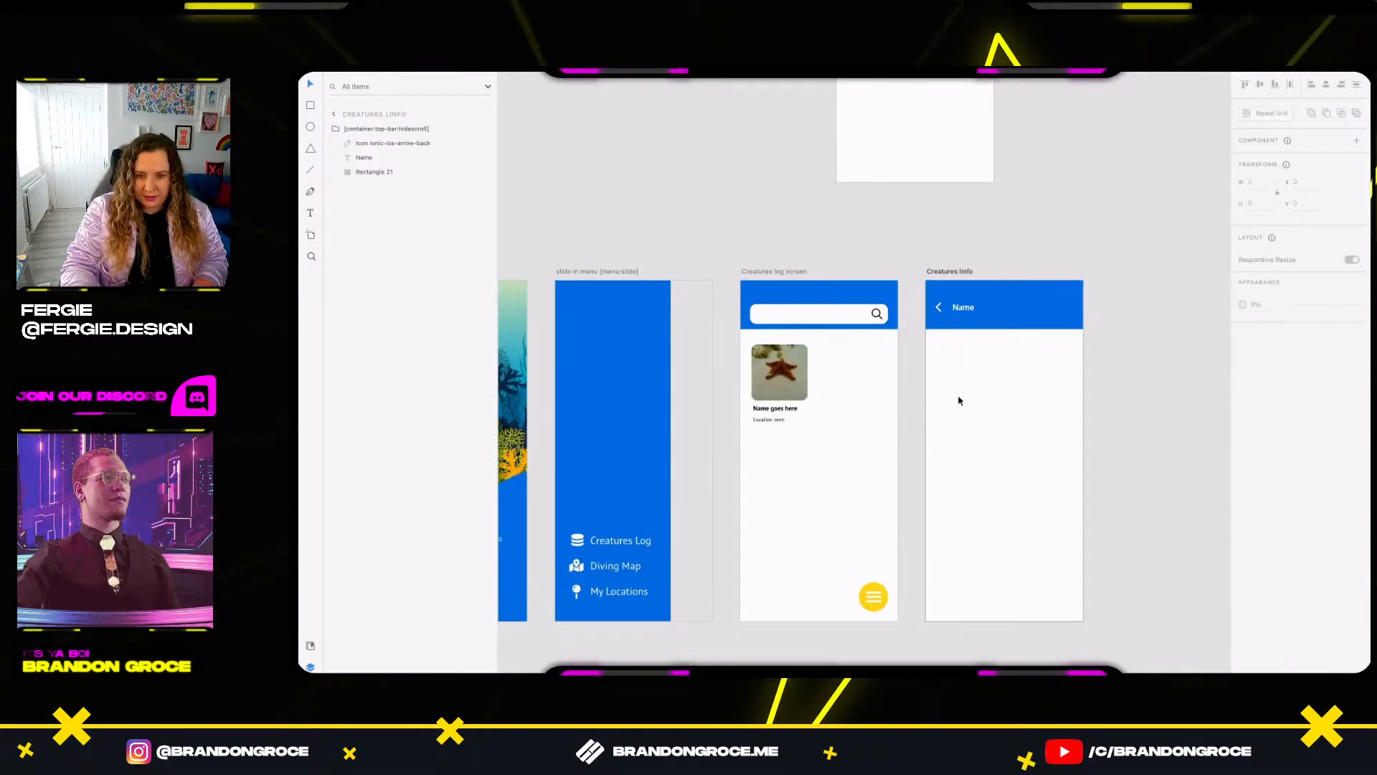
# Draw a full-width rectangle directly below the Creatures linfo header and set its height to 221, matching the video placeholder on Creatures list – 3.
pyautogui.scroll(5, 990, 398)
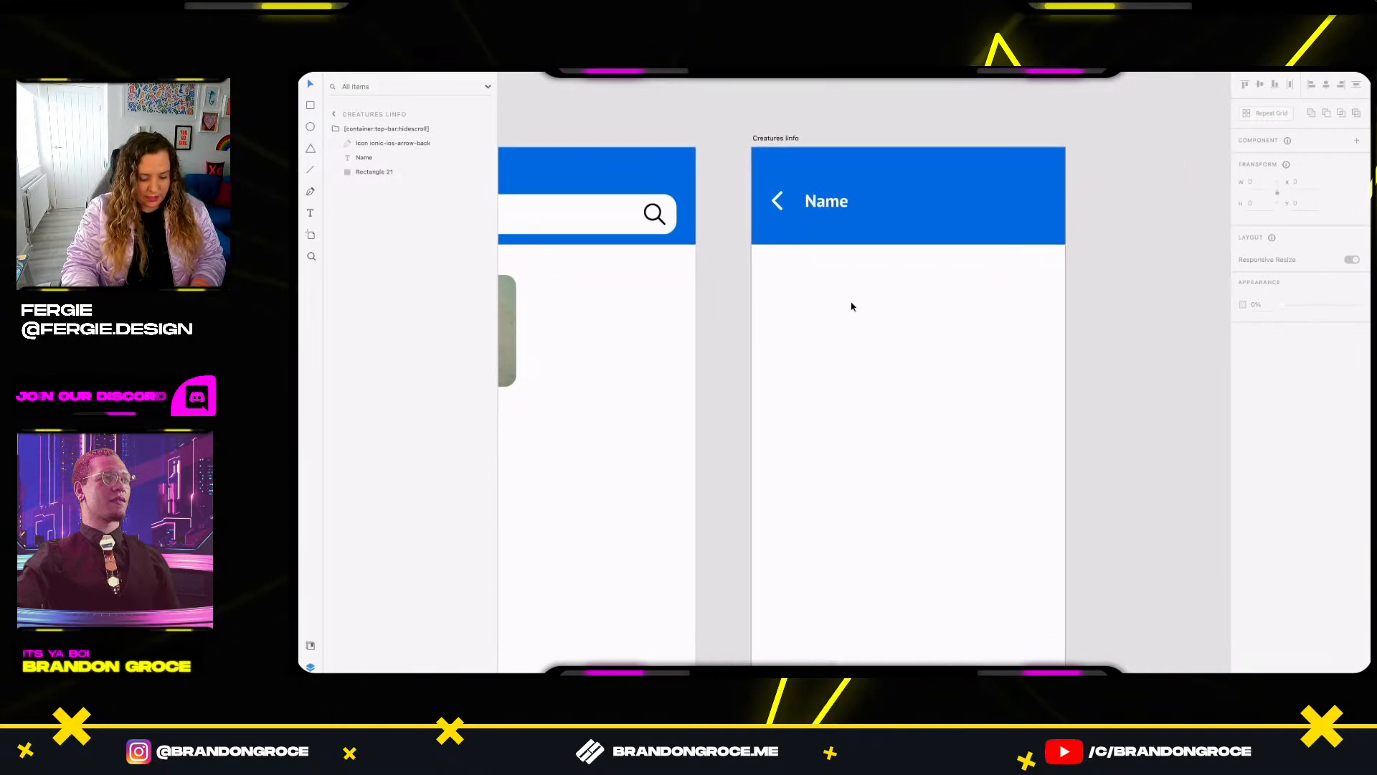
pyautogui.moveTo(753, 246)
pyautogui.mouseDown()
pyautogui.moveTo(993, 431)
pyautogui.moveTo(1065, 388)
pyautogui.mouseUp()
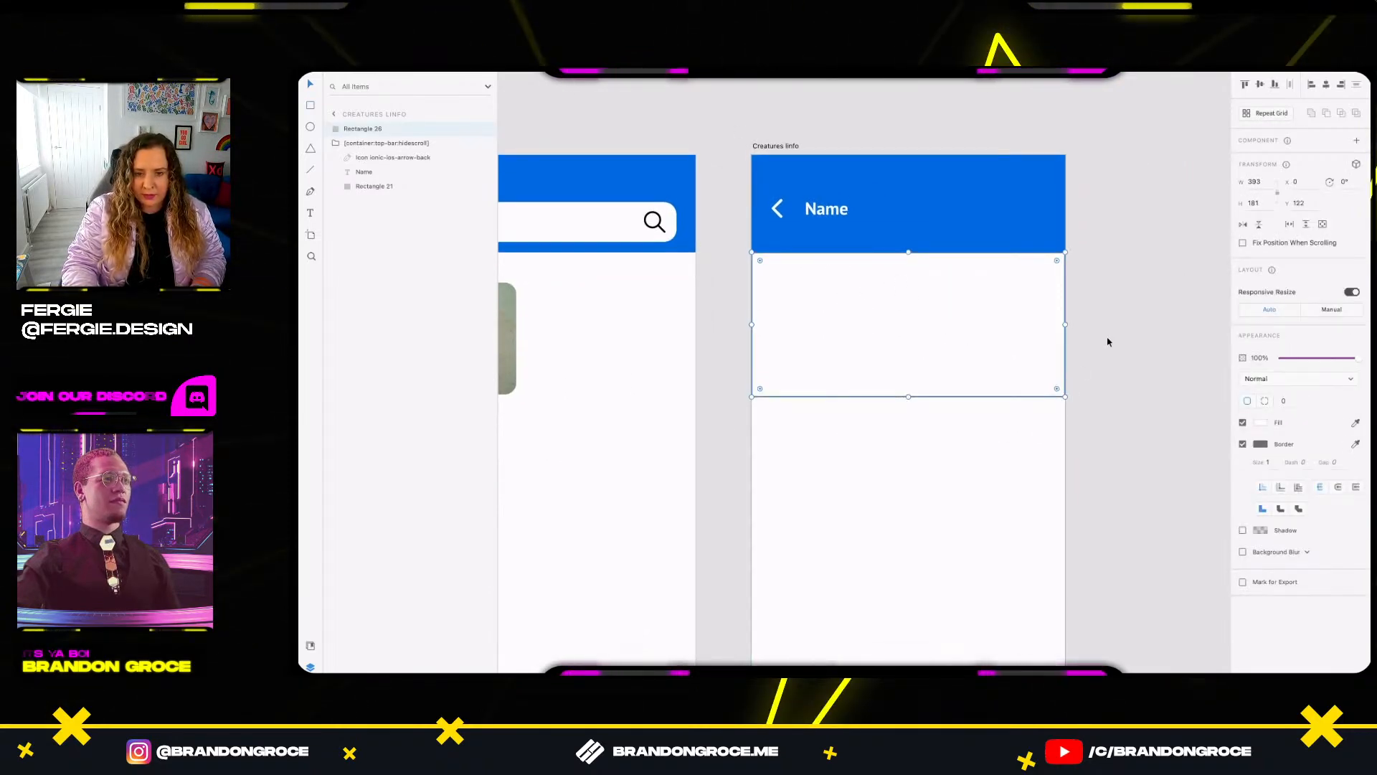
pyautogui.scroll(-2, 1106, 338)
pyautogui.scroll(-4, 958, 523)
pyautogui.scroll(3, 1019, 143)
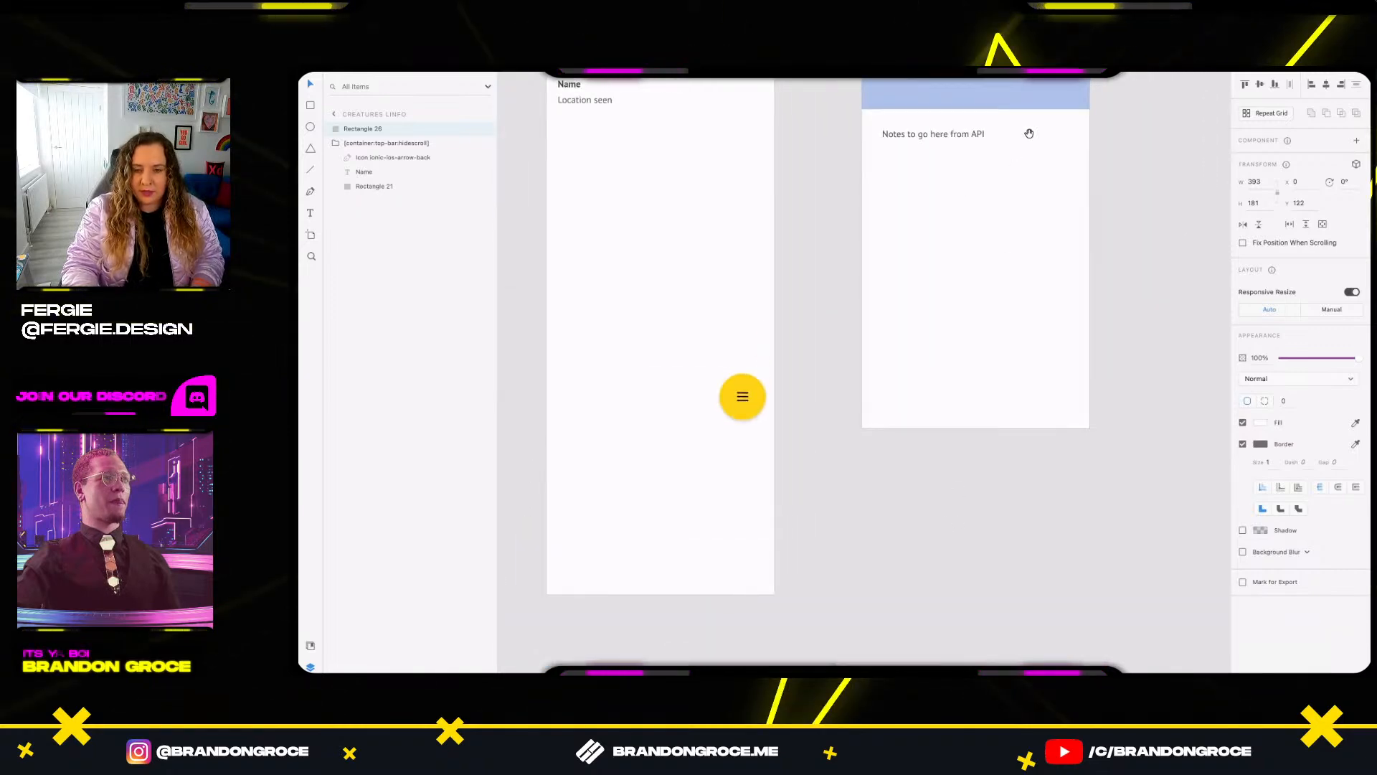
pyautogui.click(1020, 164)
pyautogui.click(1020, 163)
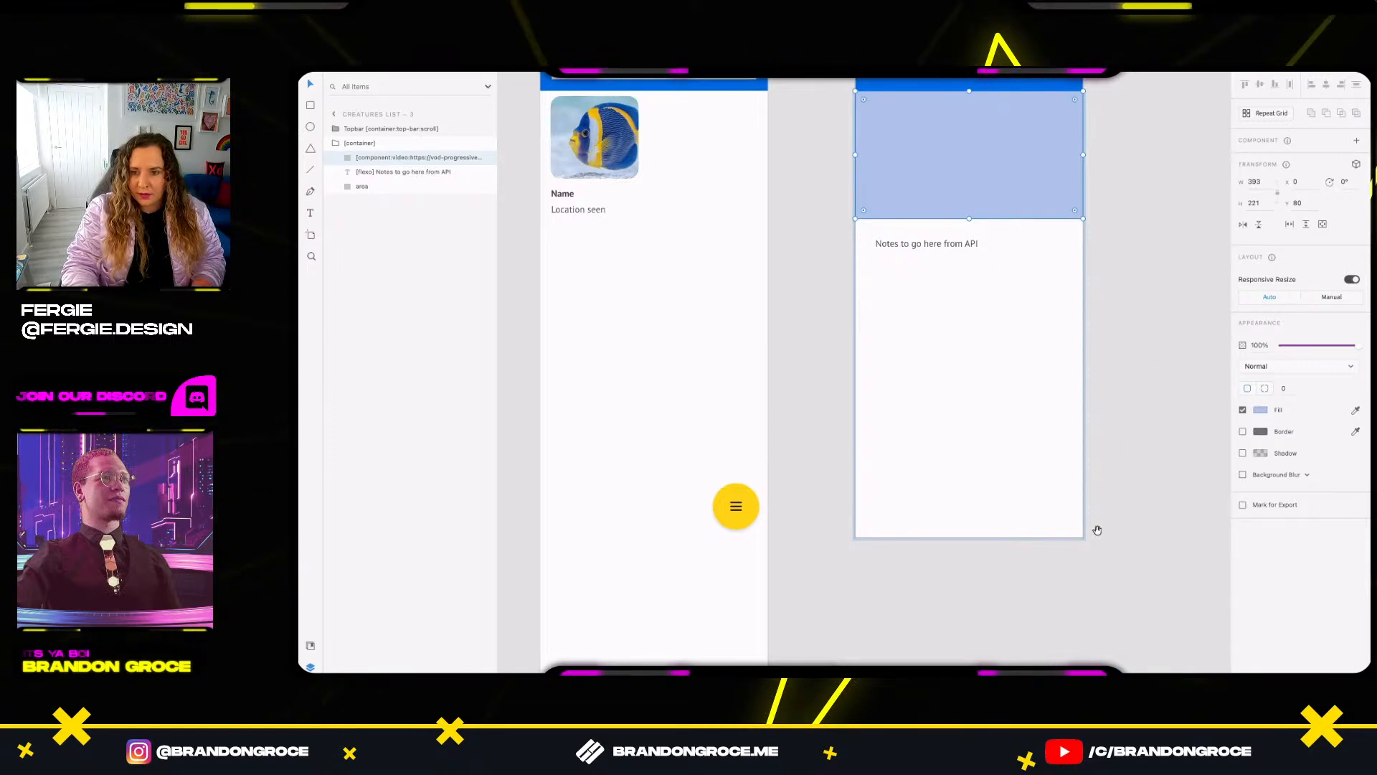
pyautogui.scroll(-6, 1091, 528)
pyautogui.click(978, 394)
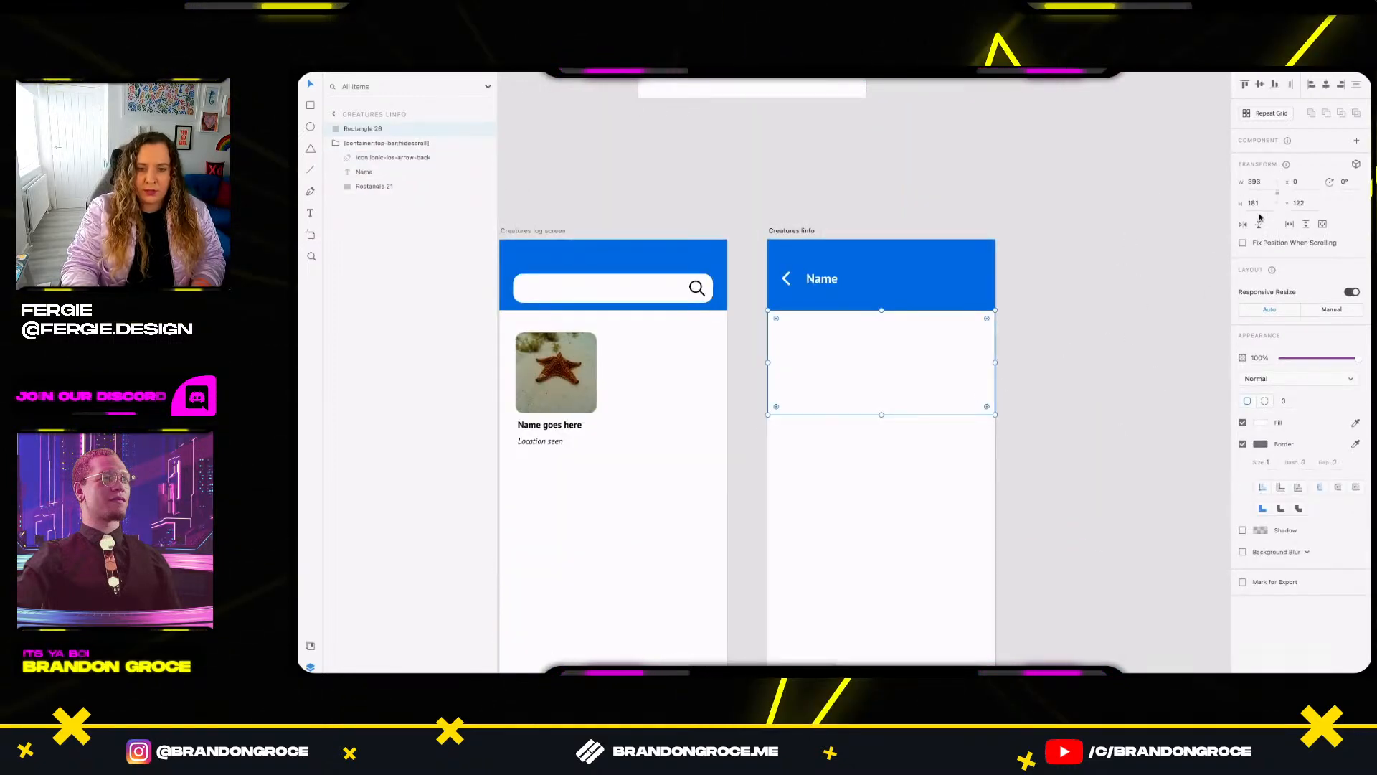
pyautogui.write('221')
pyautogui.press('Return')
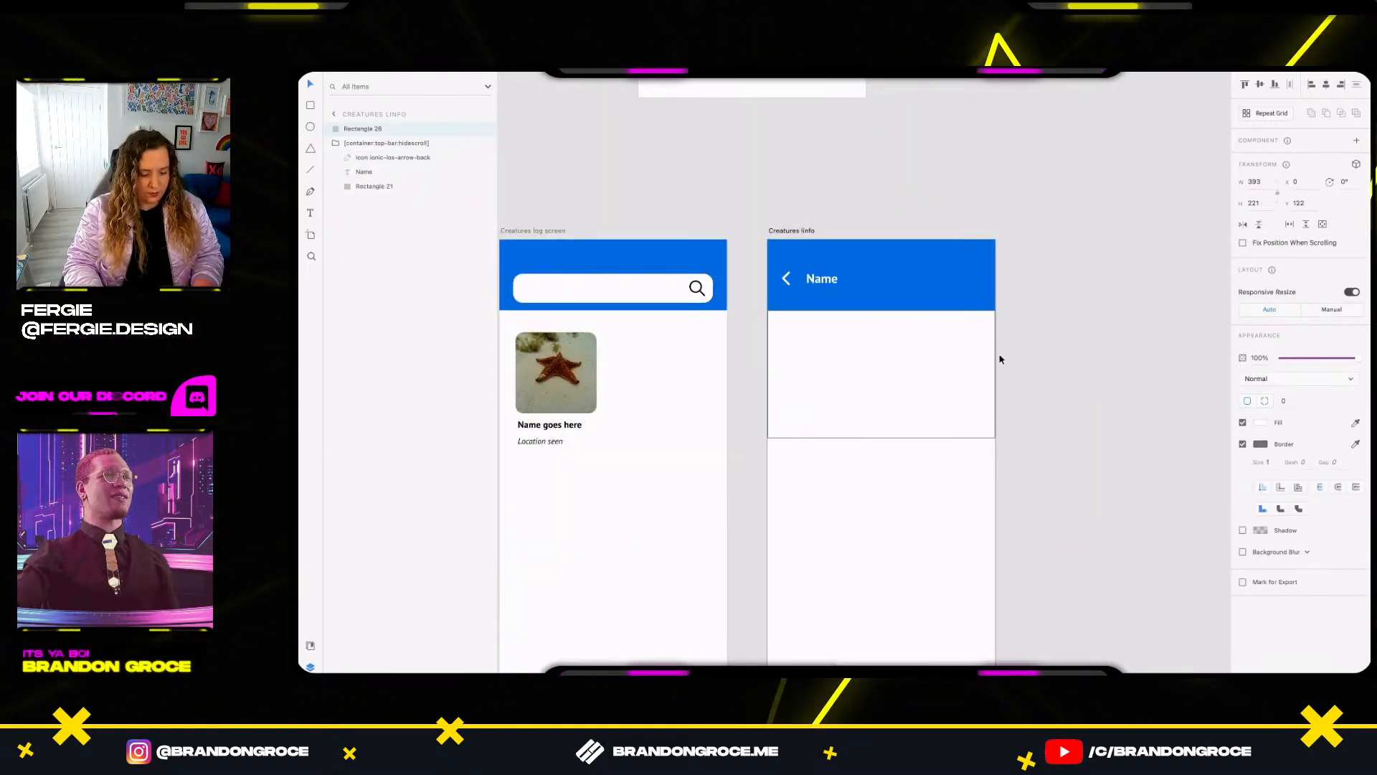
# Fill the rectangle below the header with pale yellow and remove its border.
pyautogui.click(1260, 423)
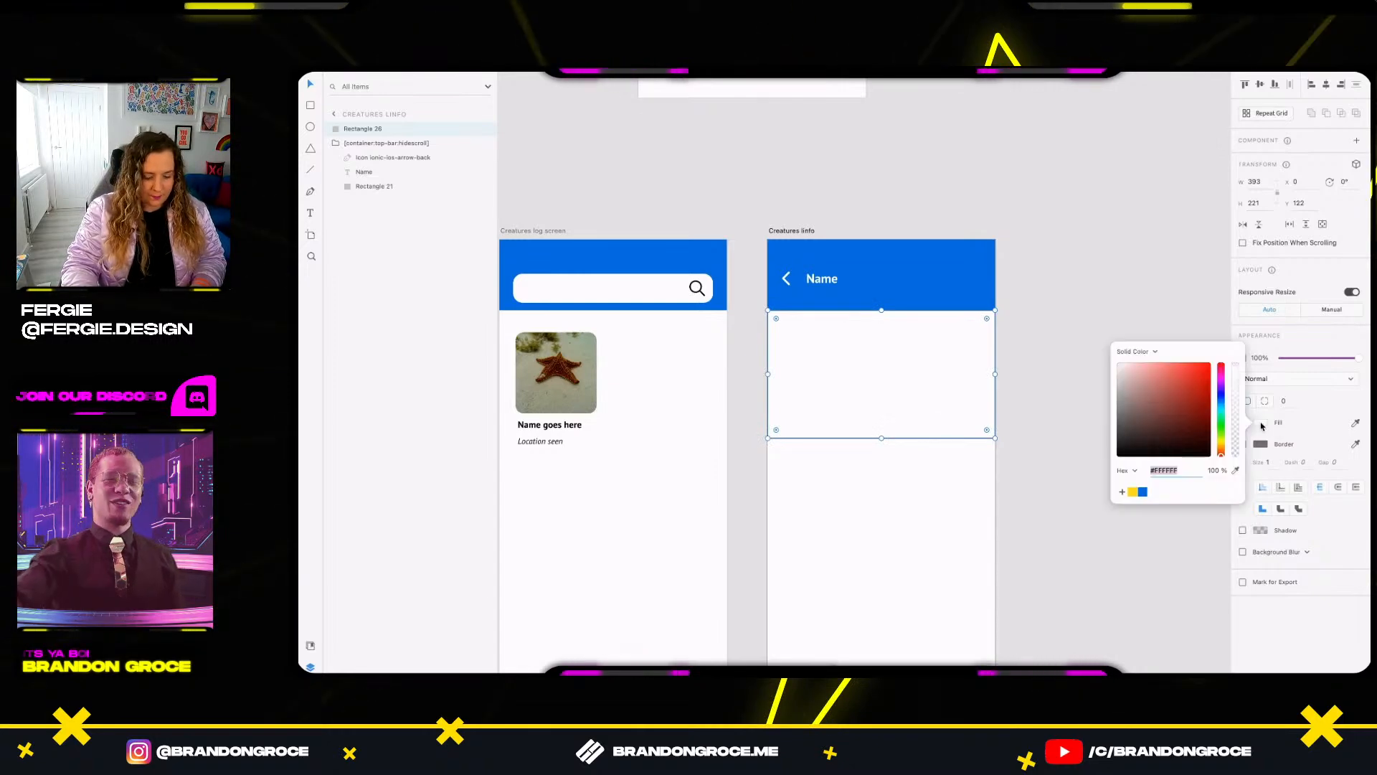
pyautogui.moveTo(1220, 415); pyautogui.dragTo(1160, 363)
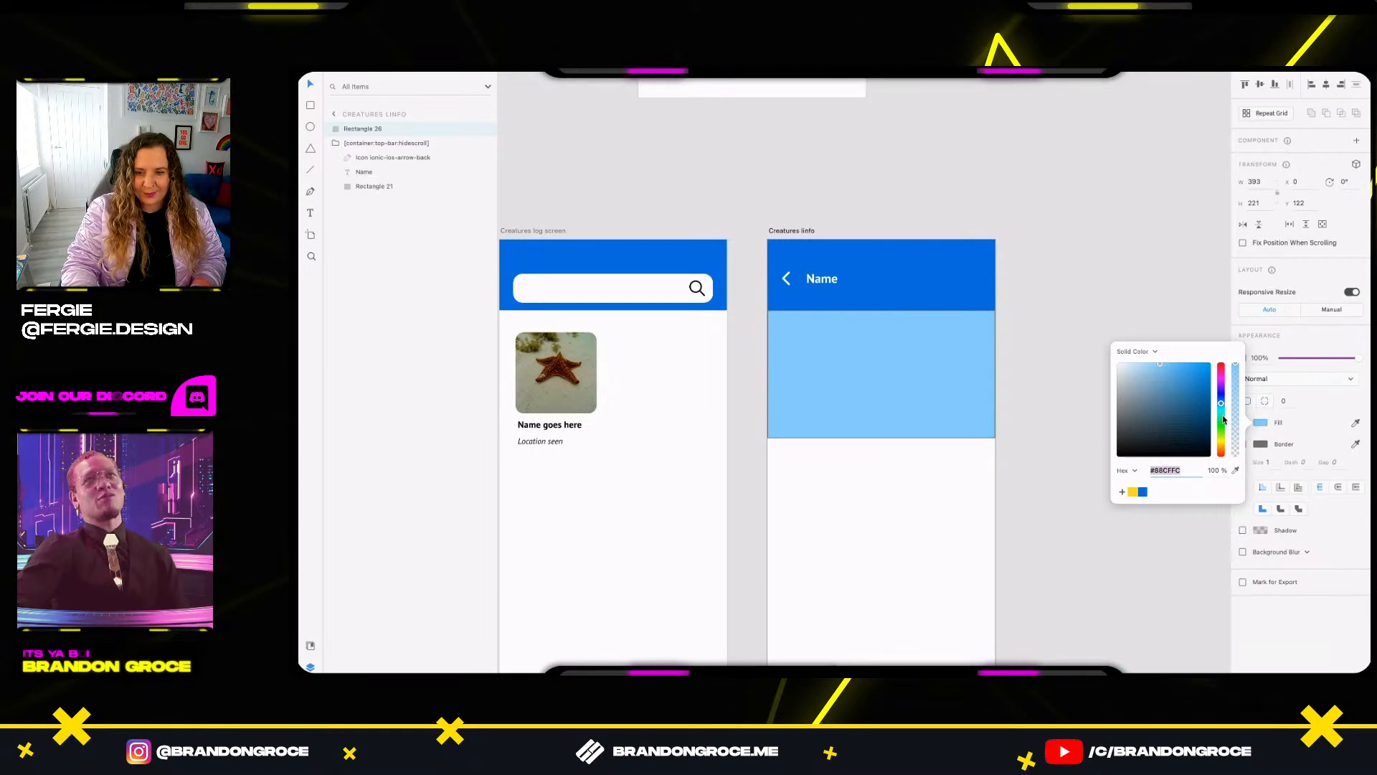
pyautogui.moveTo(1223, 406); pyautogui.dragTo(1220, 437)
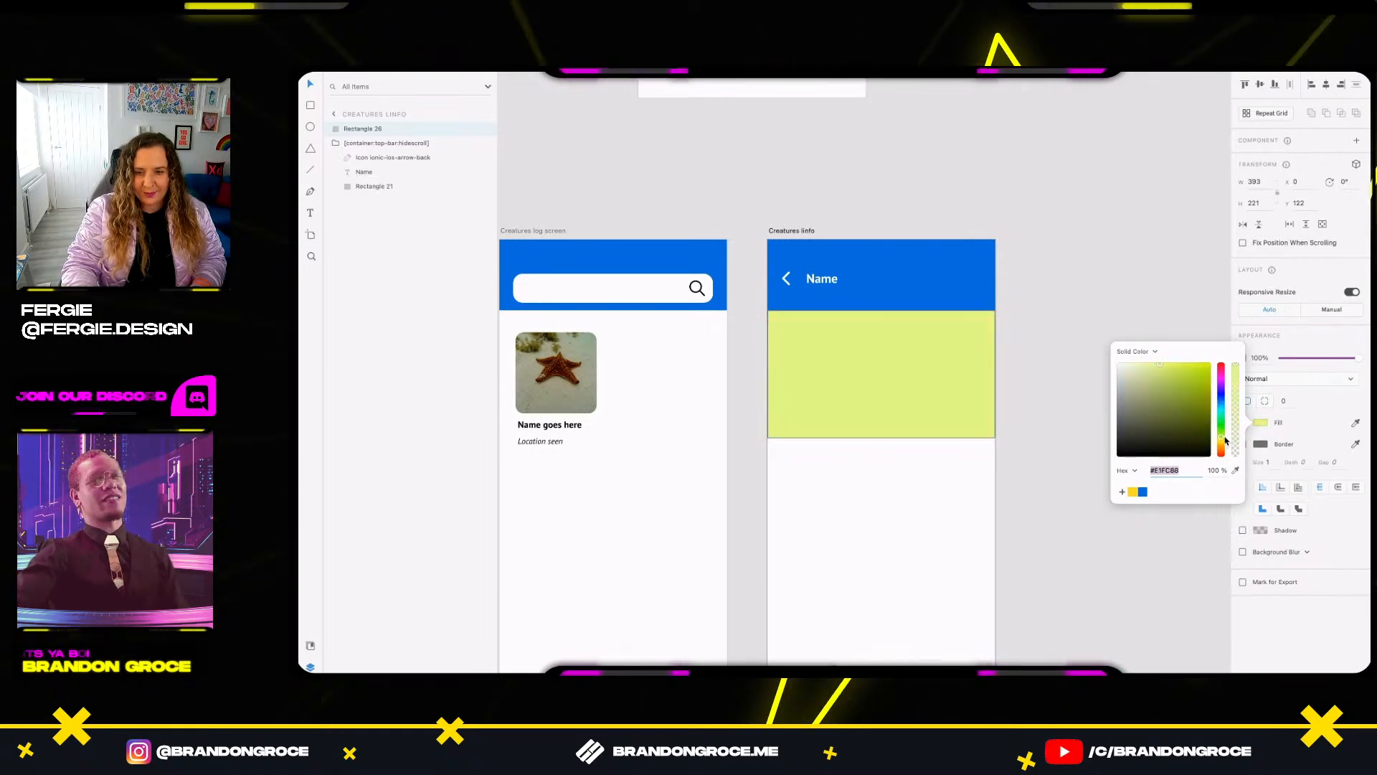
pyautogui.click(1243, 445)
pyautogui.click(1243, 445)
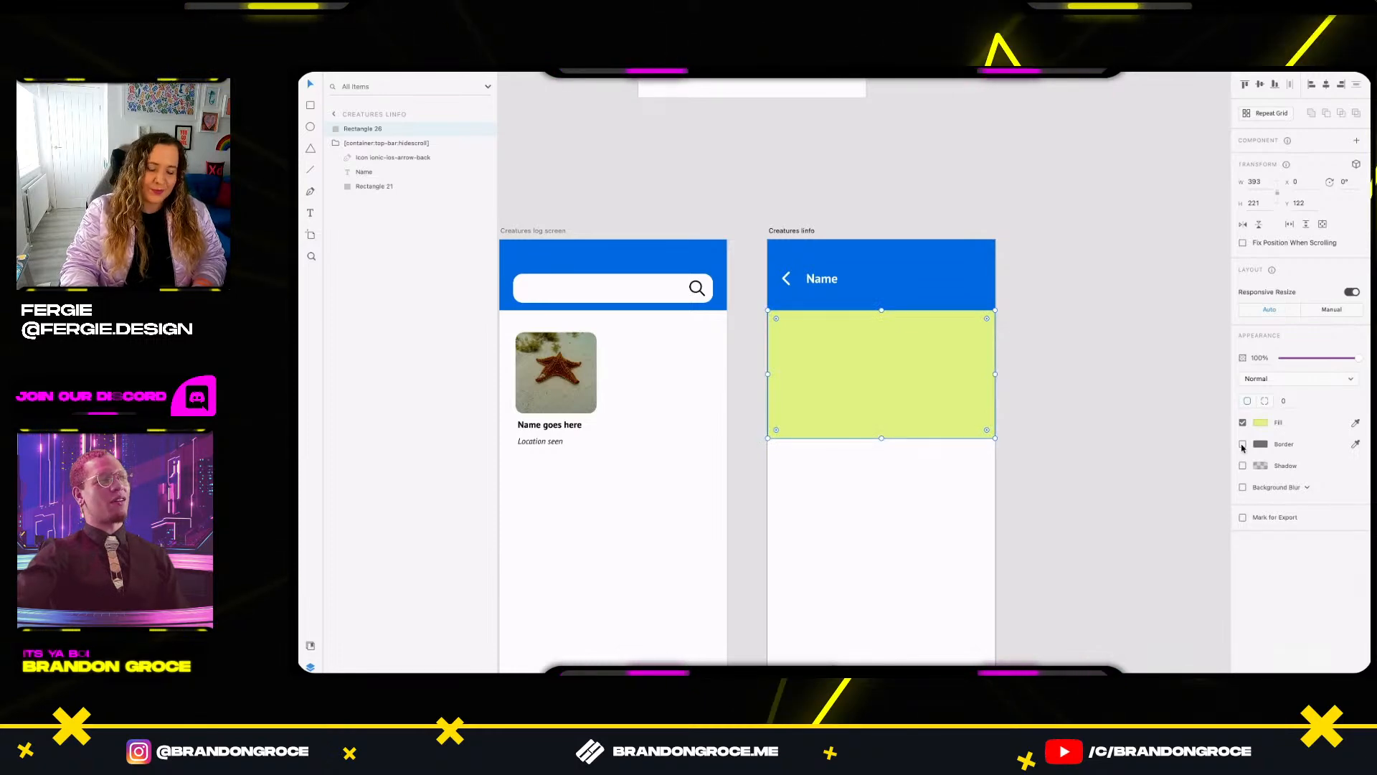
pyautogui.click(1263, 423)
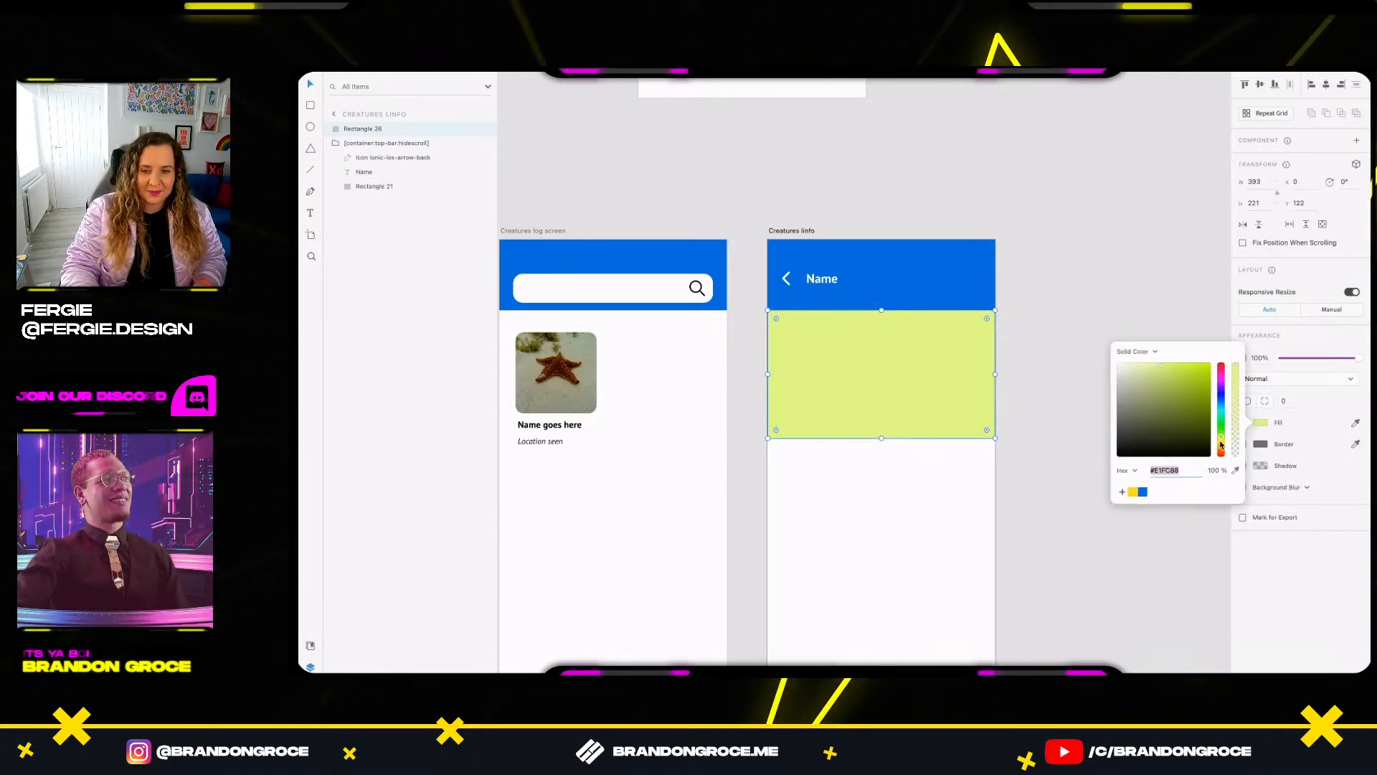
pyautogui.moveTo(1221, 437); pyautogui.dragTo(1221, 443)
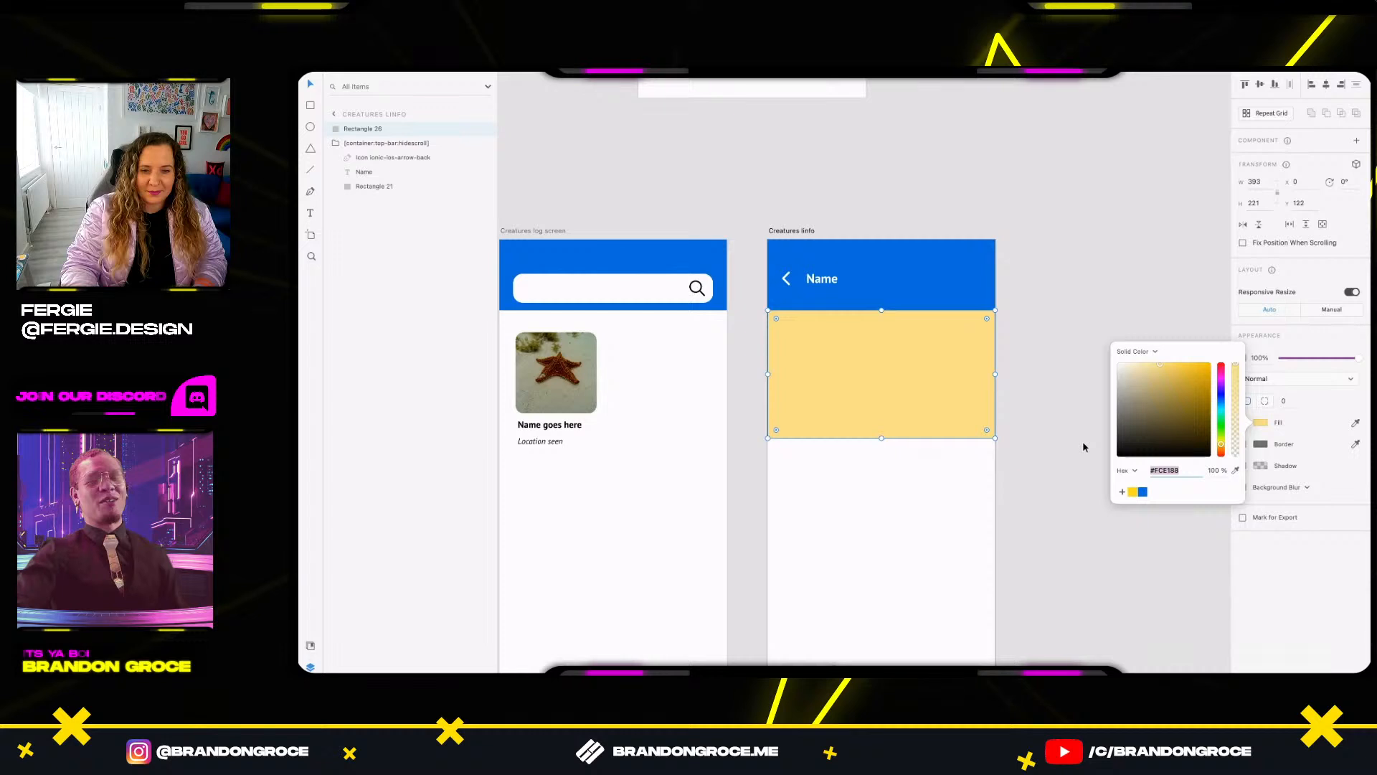
pyautogui.click(1033, 426)
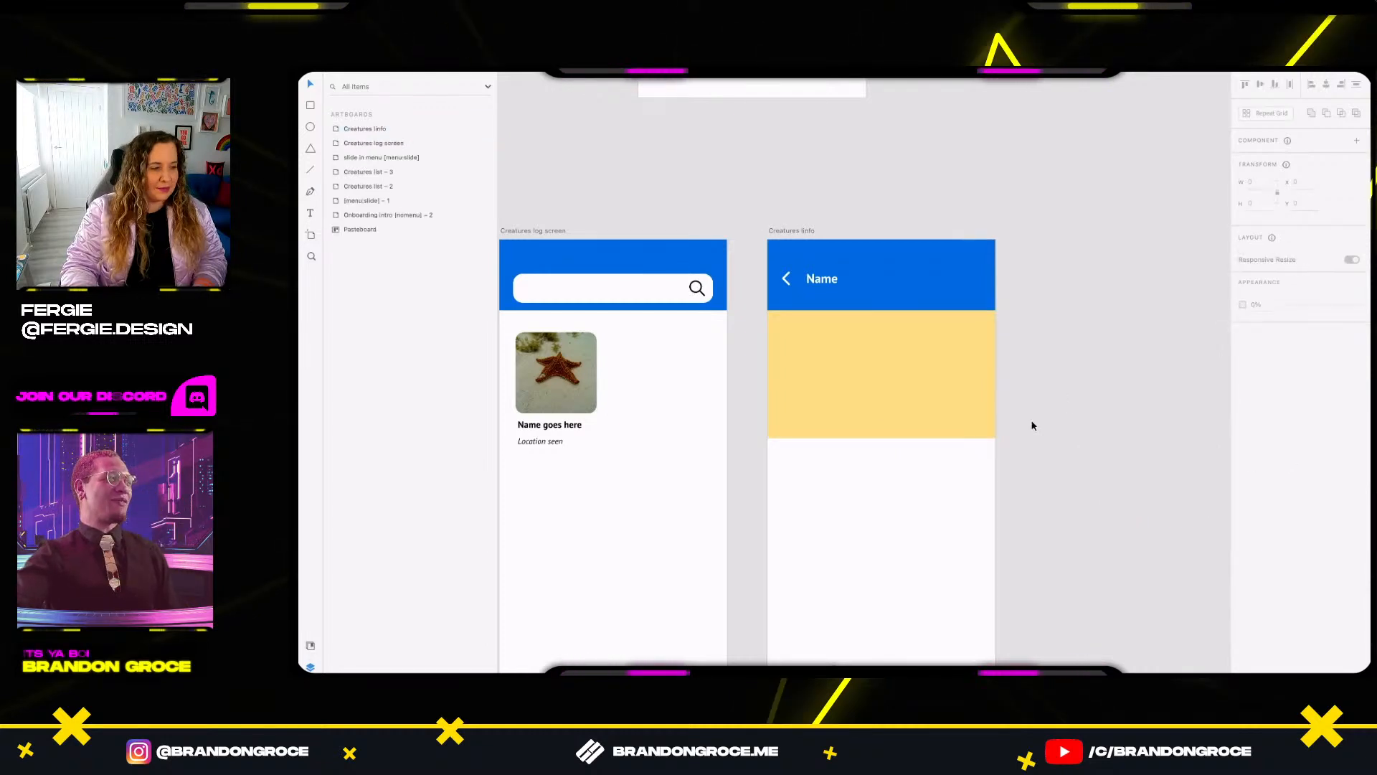
# Copy the Location seen text from the creatures log screen onto Creatures linfo and place it below the yellow rectangle at X 32, Y 375.
pyautogui.moveTo(1021, 513); pyautogui.dragTo(1048, 422)
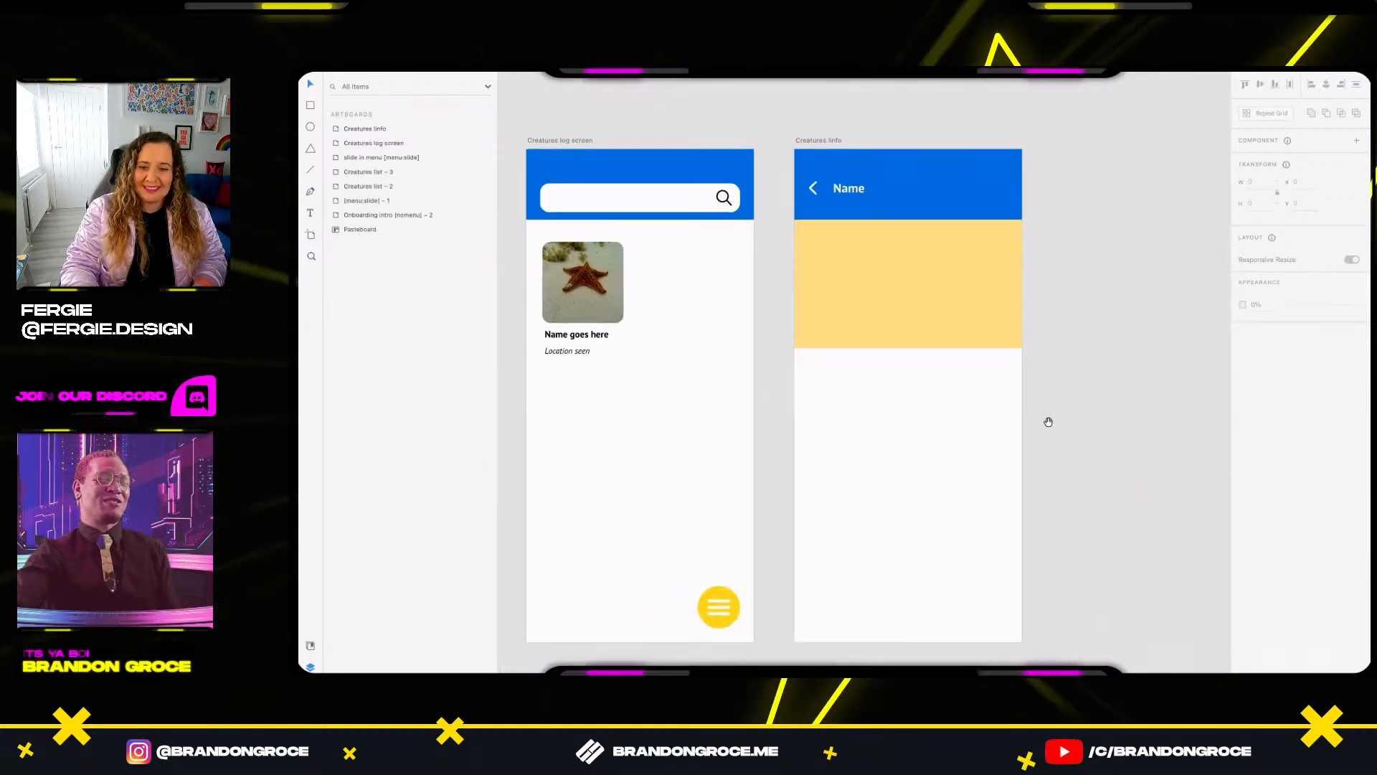
pyautogui.doubleClick(561, 353)
pyautogui.hotkey('ctrl', 'c')
pyautogui.click(855, 406)
pyautogui.hotkey('ctrl', 'v')
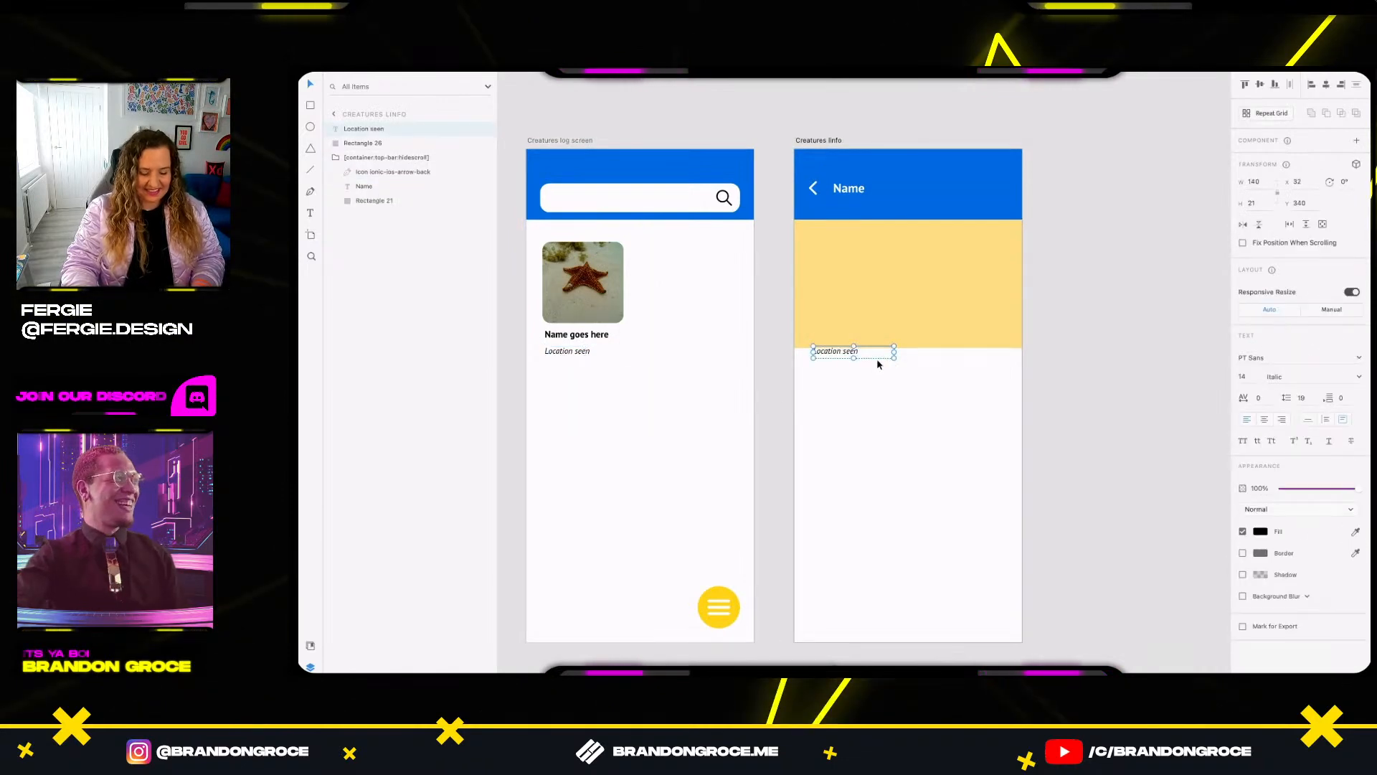
pyautogui.moveTo(842, 353); pyautogui.dragTo(844, 372)
# Replace the pasted text with "Description of creature in video goes here".
pyautogui.doubleClick(844, 372)
pyautogui.write('D')
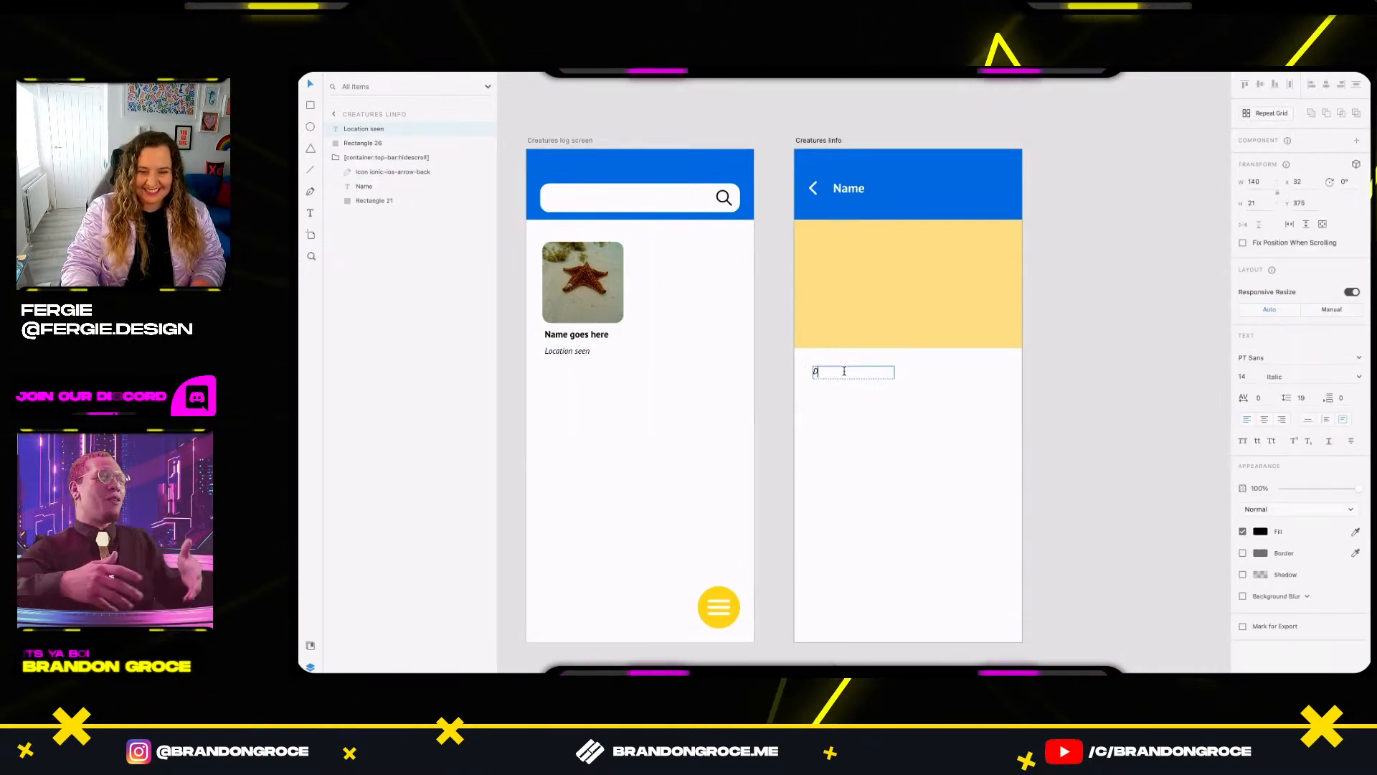
pyautogui.write('escription of creature in v')
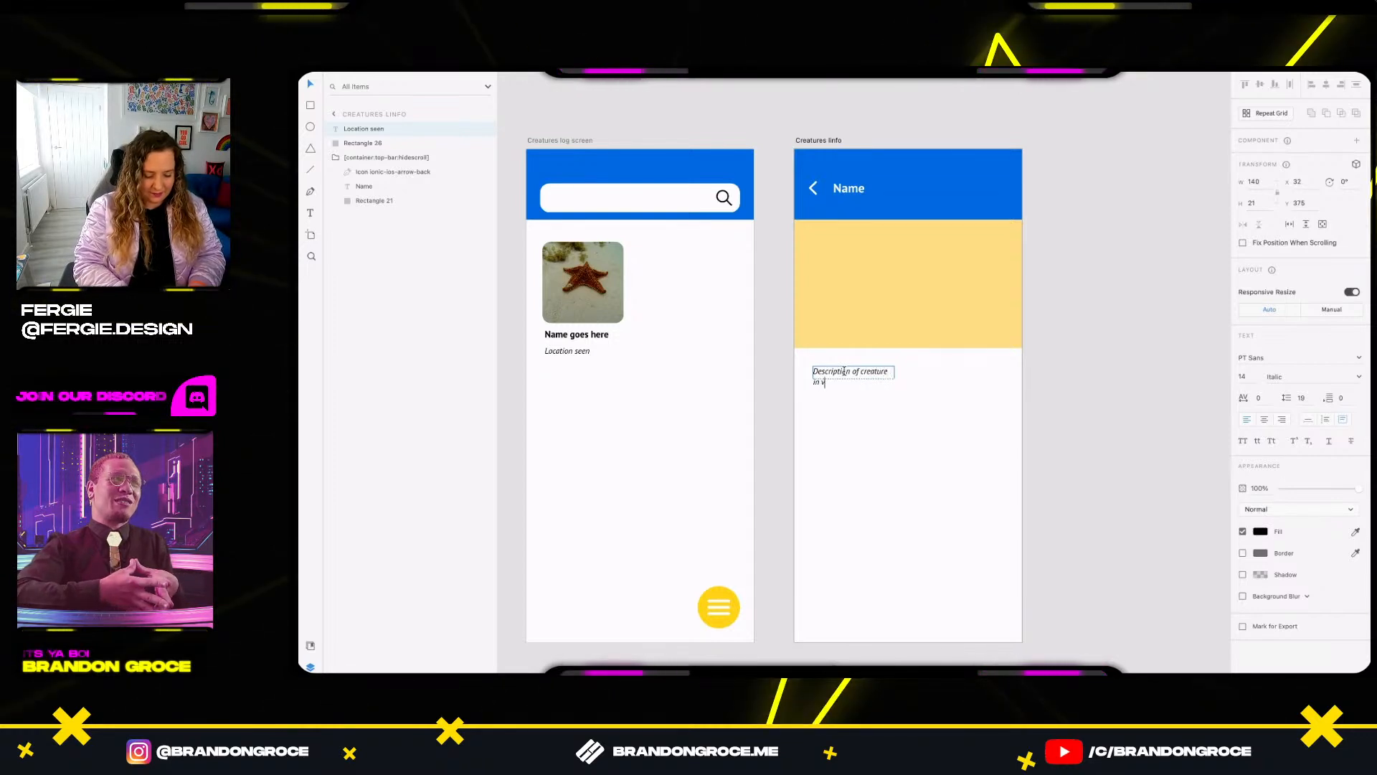
pyautogui.write('ideo goes here')
pyautogui.press('Escape')
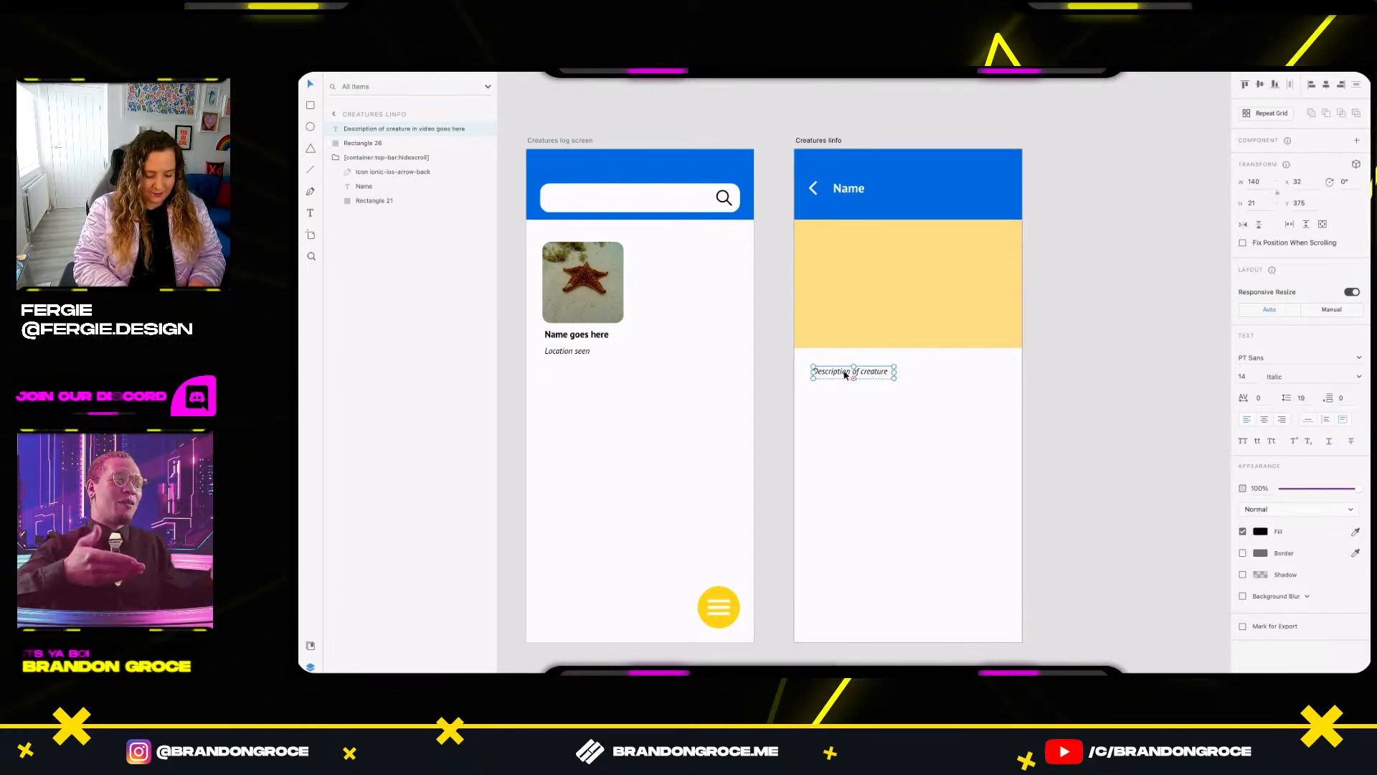
# Resize the description text box to 322 by 247 at X 35, using the layout grid temporarily for alignment.
pyautogui.press('shift+super+apostrophe')
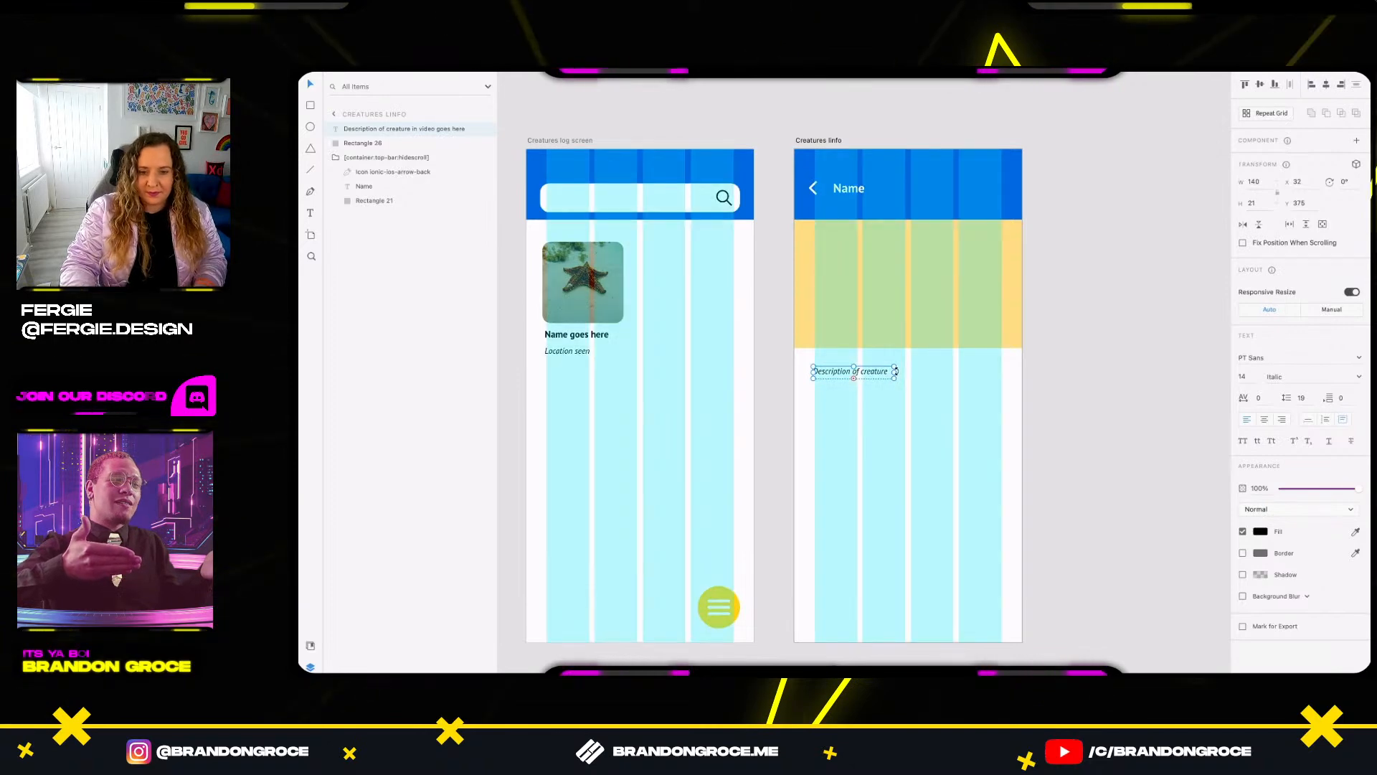
pyautogui.moveTo(895, 372); pyautogui.dragTo(1005, 378)
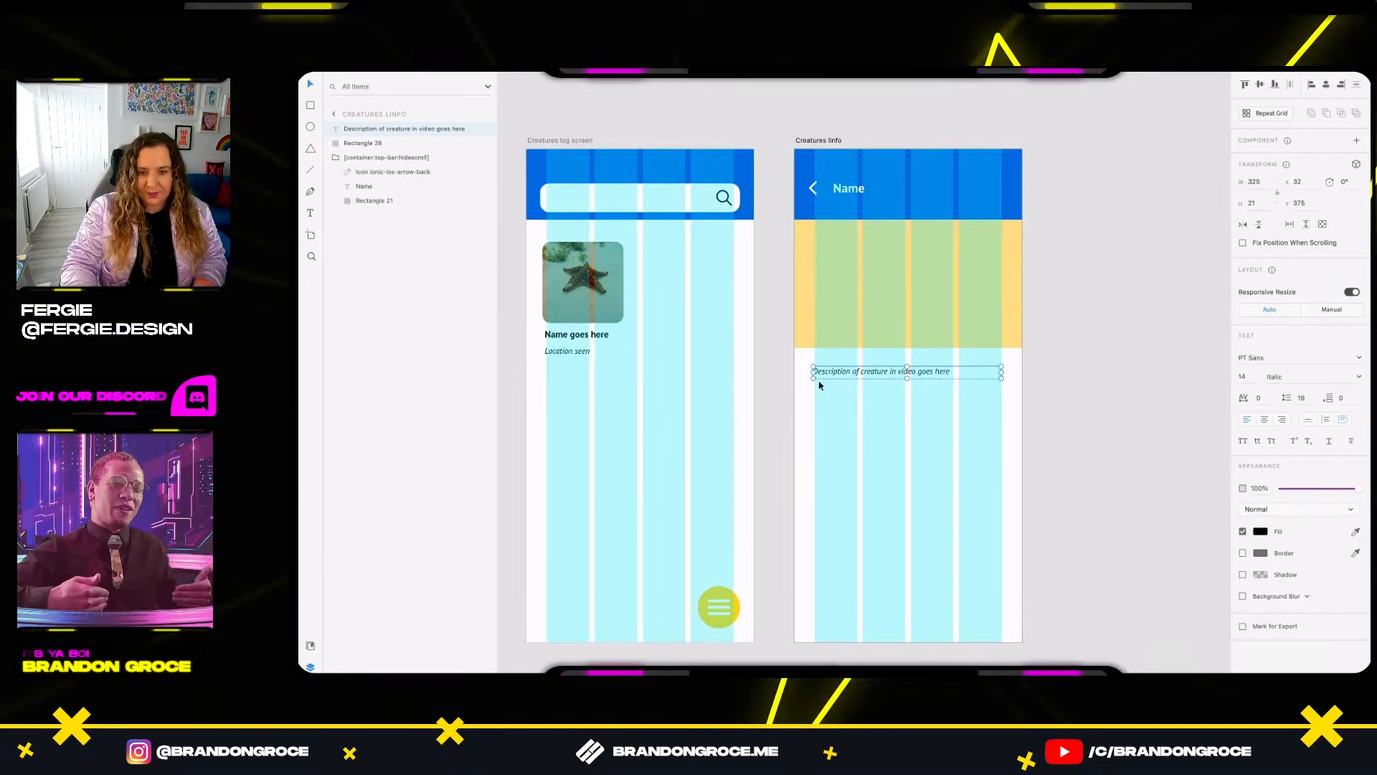
pyautogui.moveTo(813, 379); pyautogui.dragTo(813, 509)
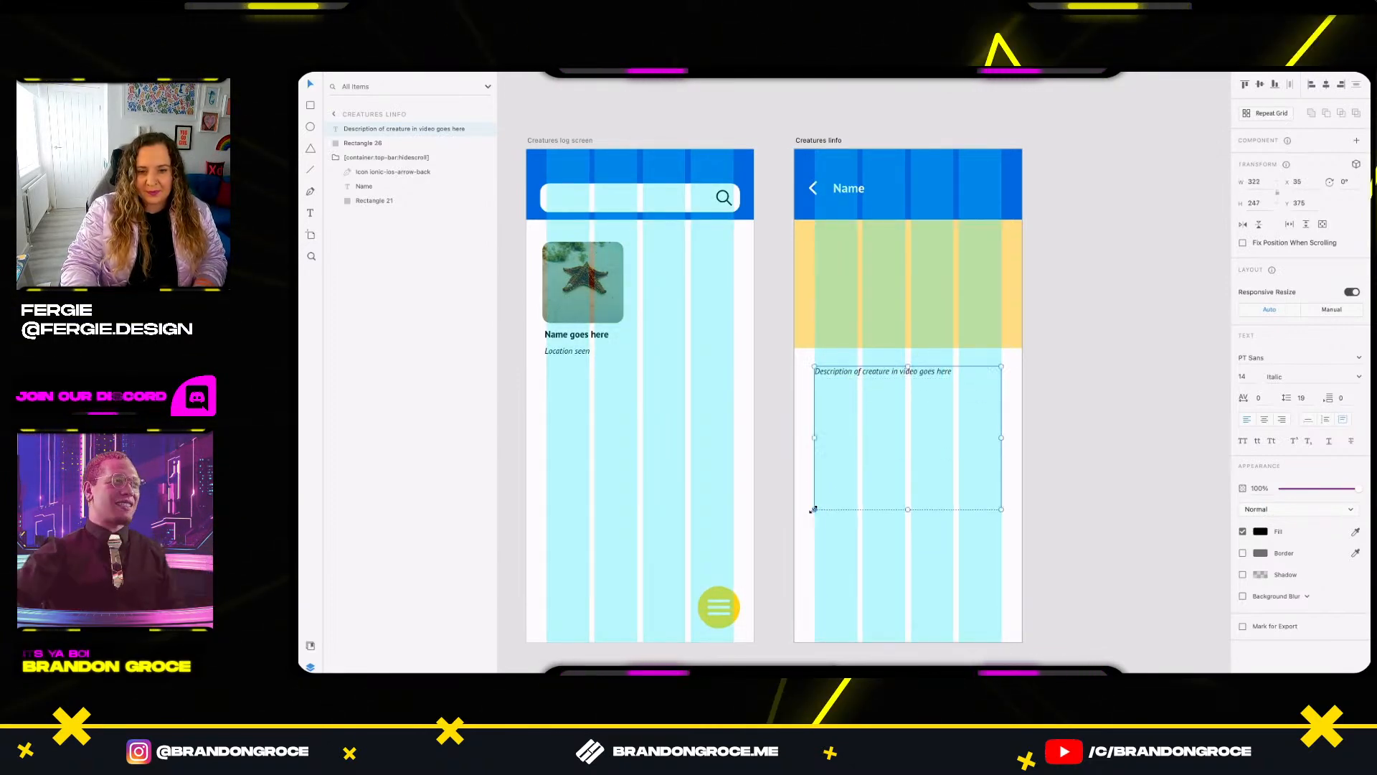
pyautogui.press('shift+super+apostrophe')
# Rename the description text layer to [flexo].
pyautogui.scroll(3, 878, 376)
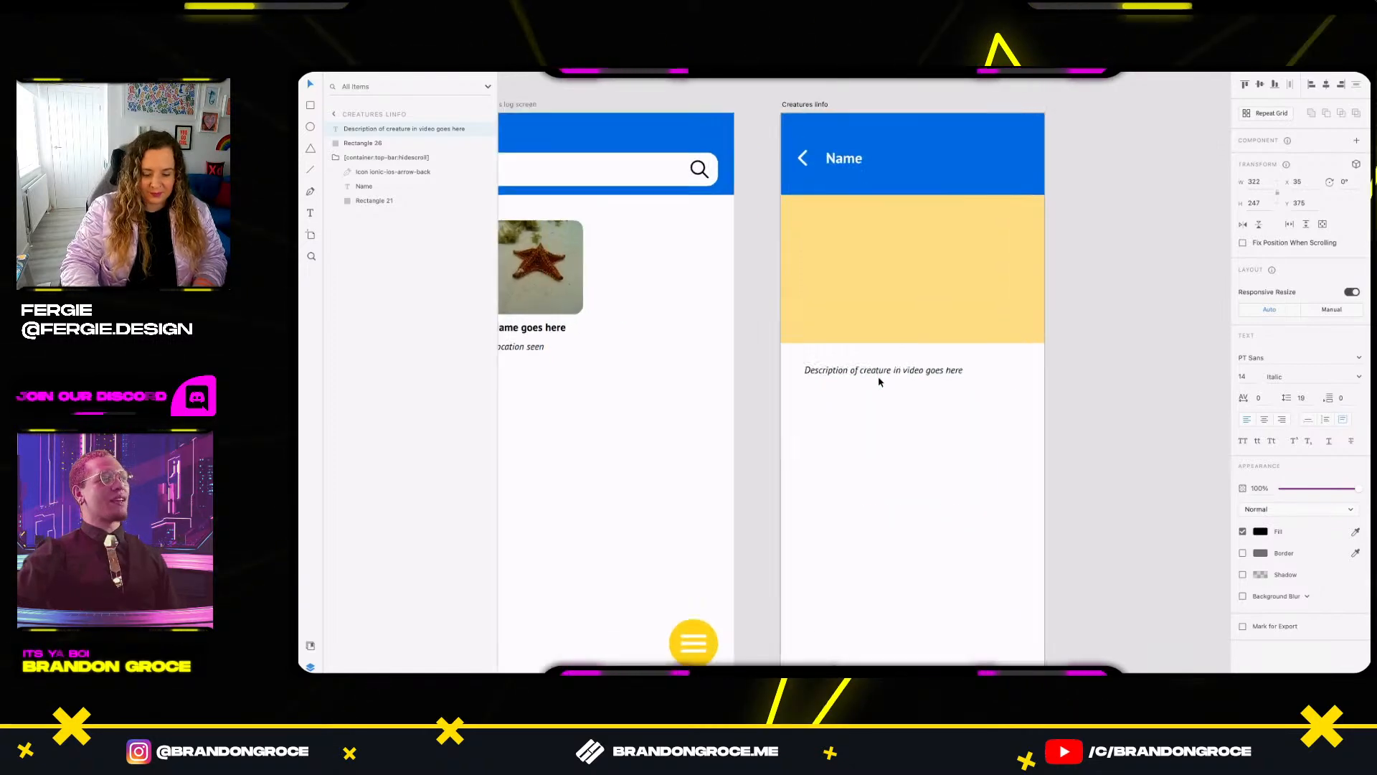
pyautogui.doubleClick(416, 130)
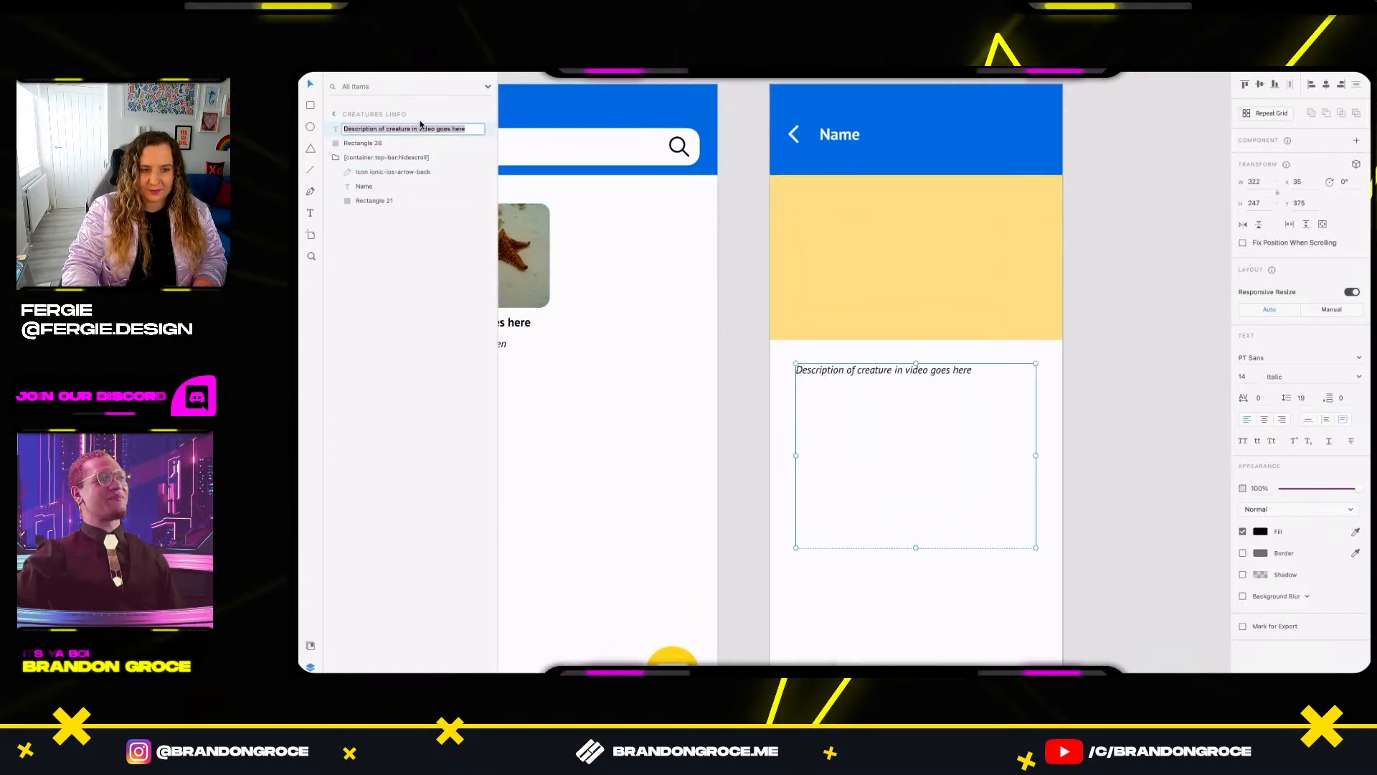
pyautogui.write('D')
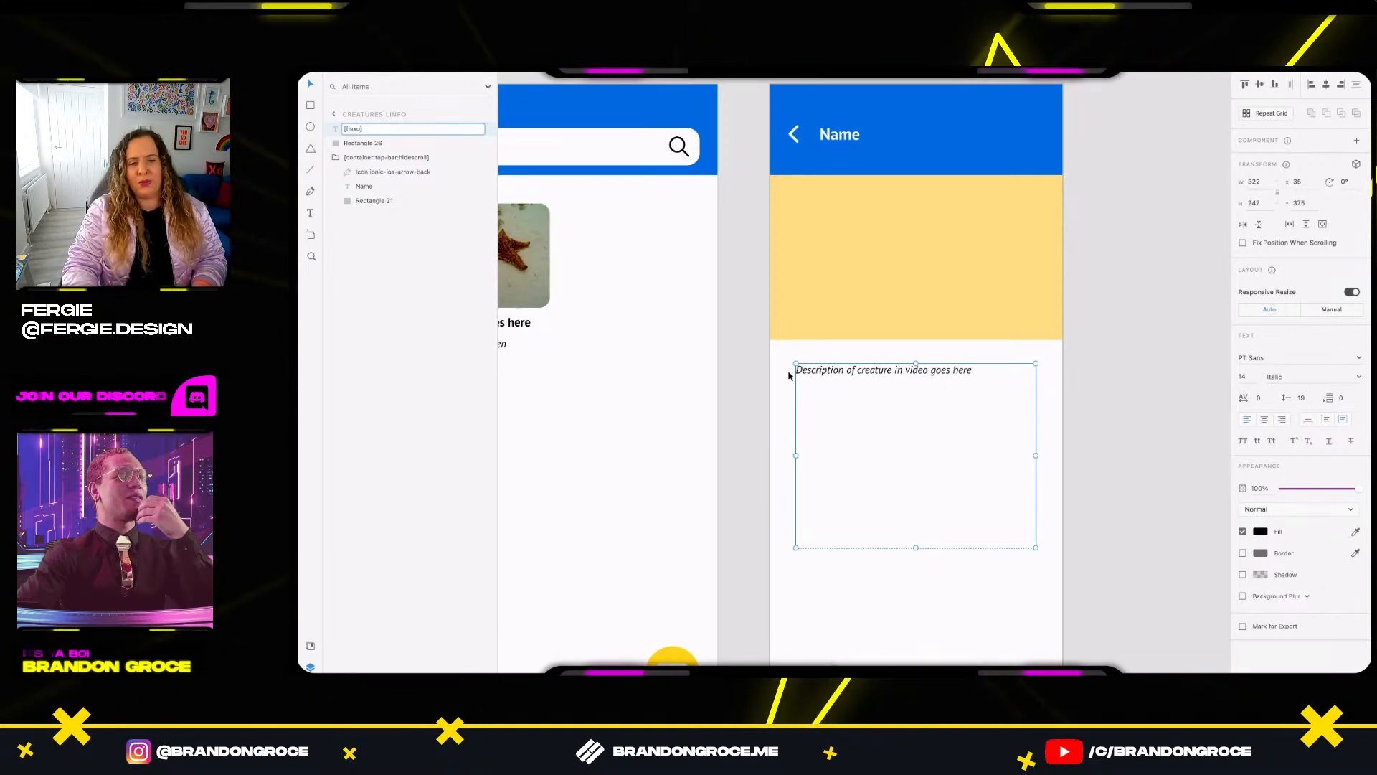
pyautogui.click(1103, 354)
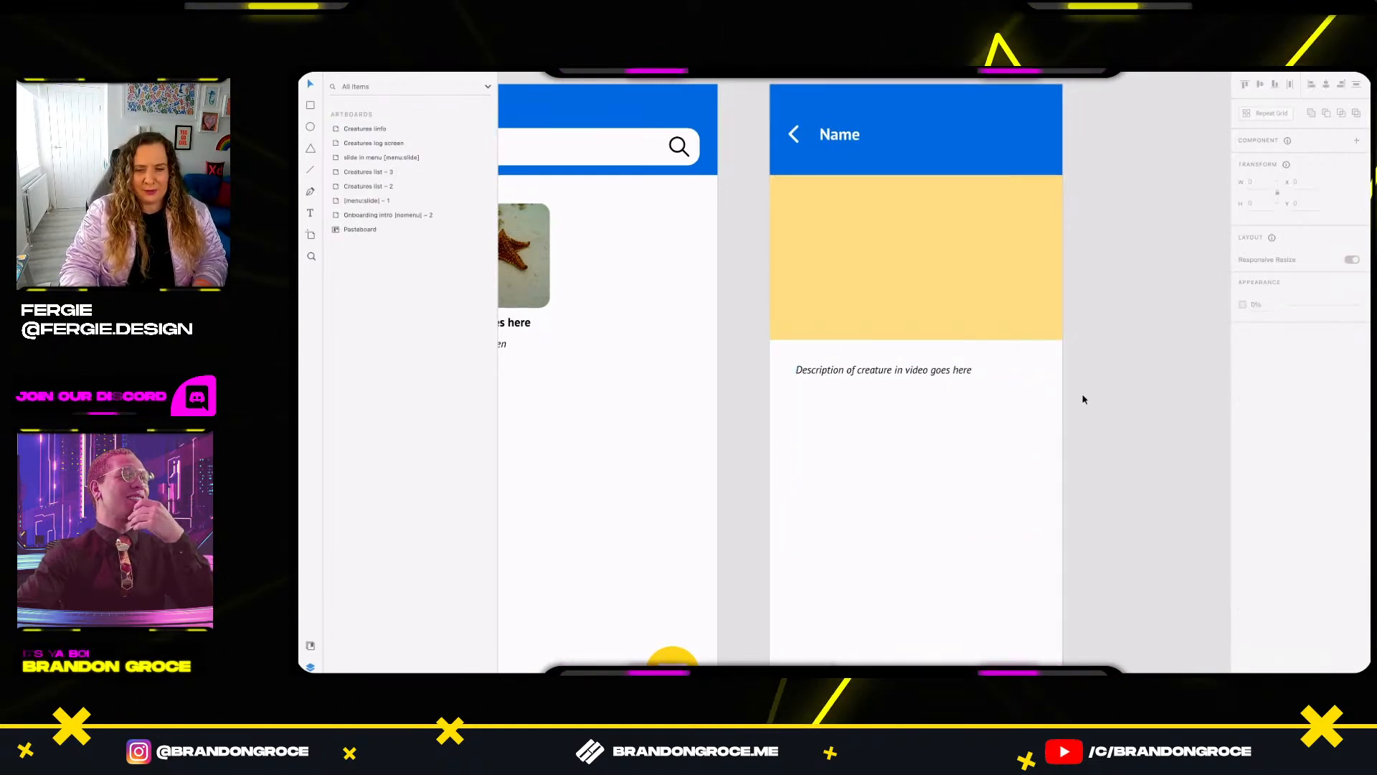
# Draw a 393 by 729 rectangle covering everything below the Creatures linfo header and name its layer area.
pyautogui.scroll(-1, 1084, 400)
pyautogui.moveTo(1079, 445); pyautogui.dragTo(1142, 419)
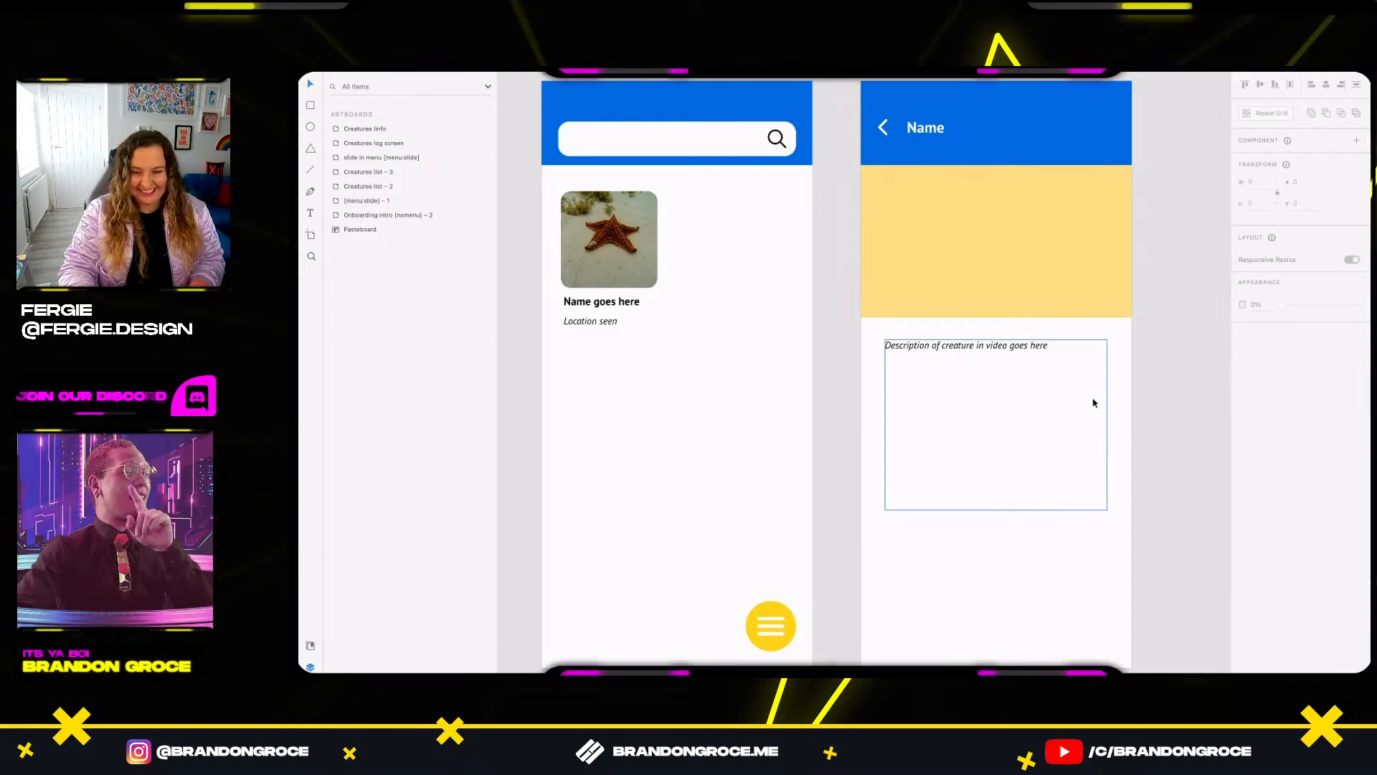
pyautogui.click(1070, 277)
pyautogui.click(1103, 452)
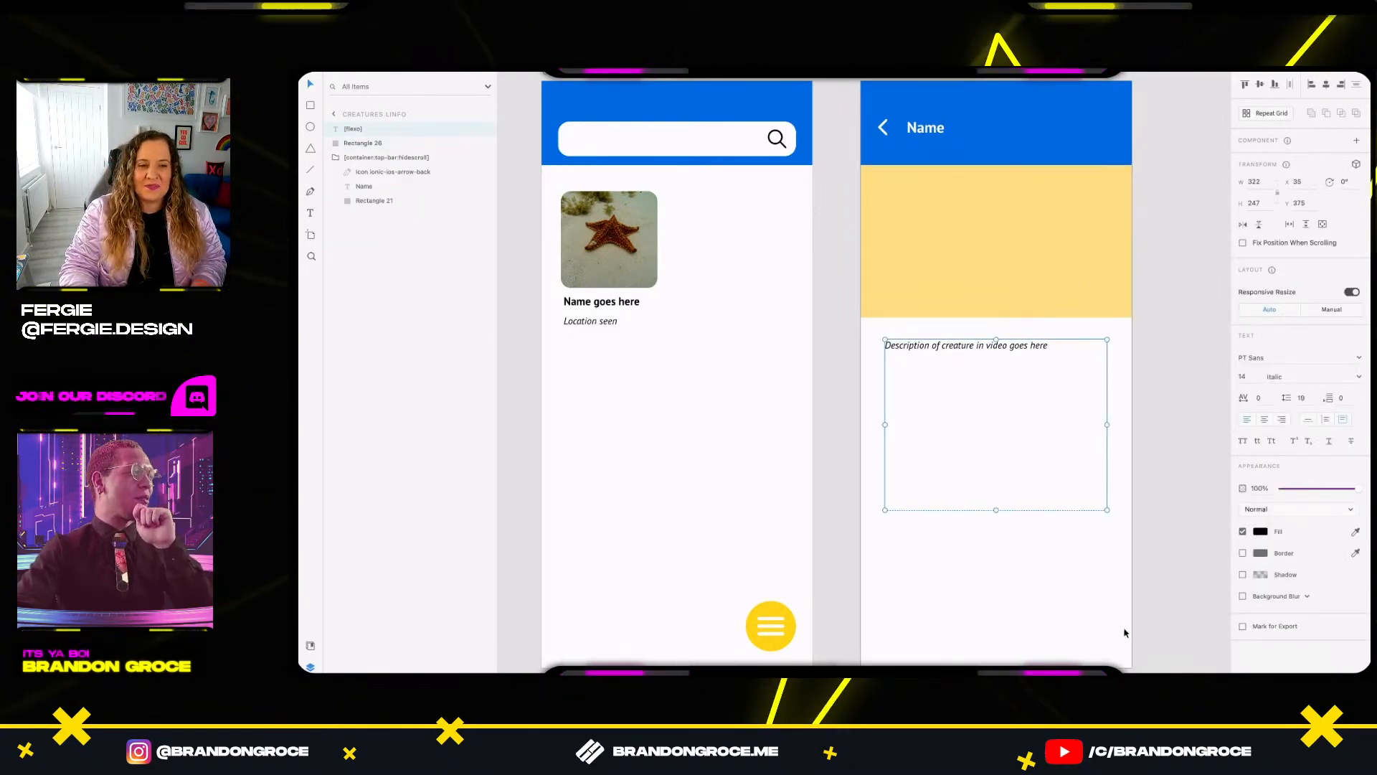
pyautogui.press('r')
pyautogui.moveTo(1128, 659); pyautogui.dragTo(861, 166)
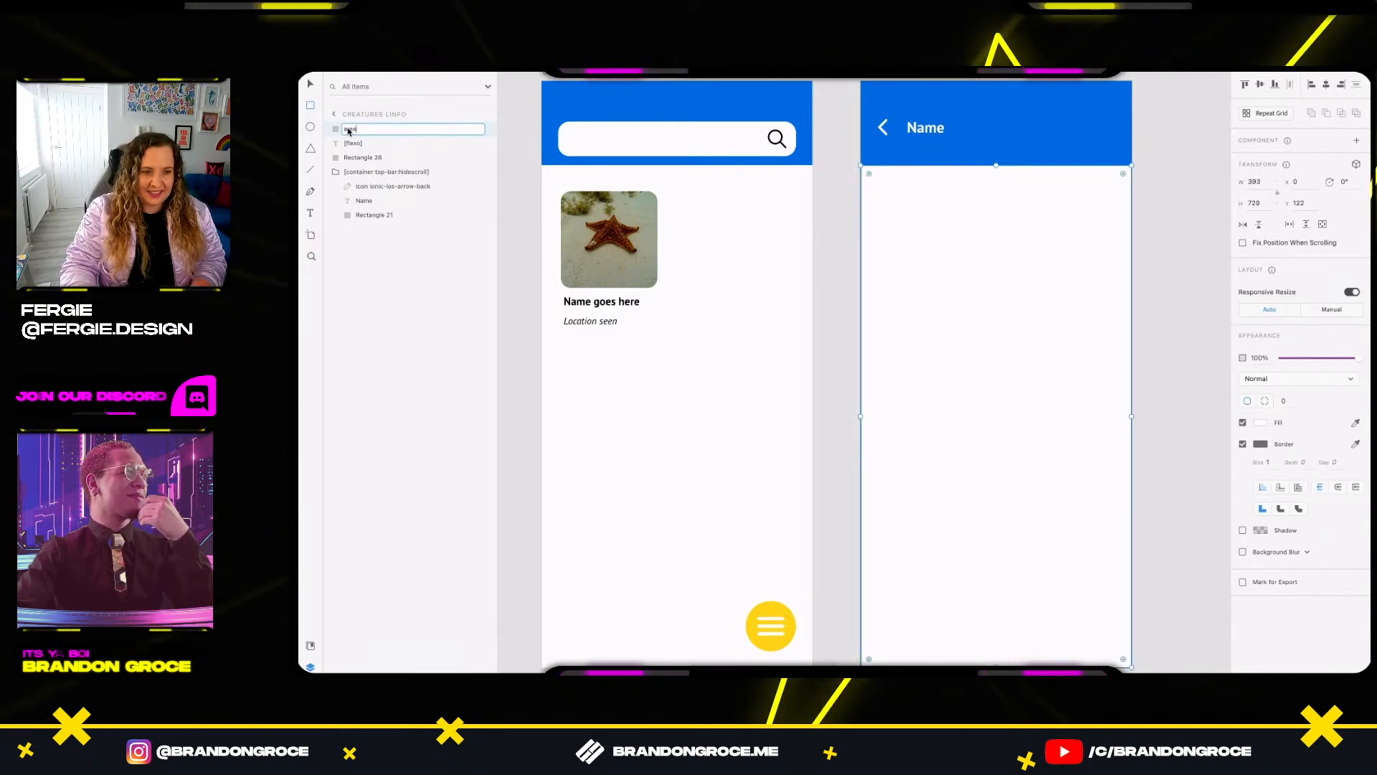
# Remove the area rectangle's fill and border and send it behind all other layers.
pyautogui.click(1243, 423)
pyautogui.click(1242, 444)
pyautogui.hotkey('ctrl', 'shift', '[')
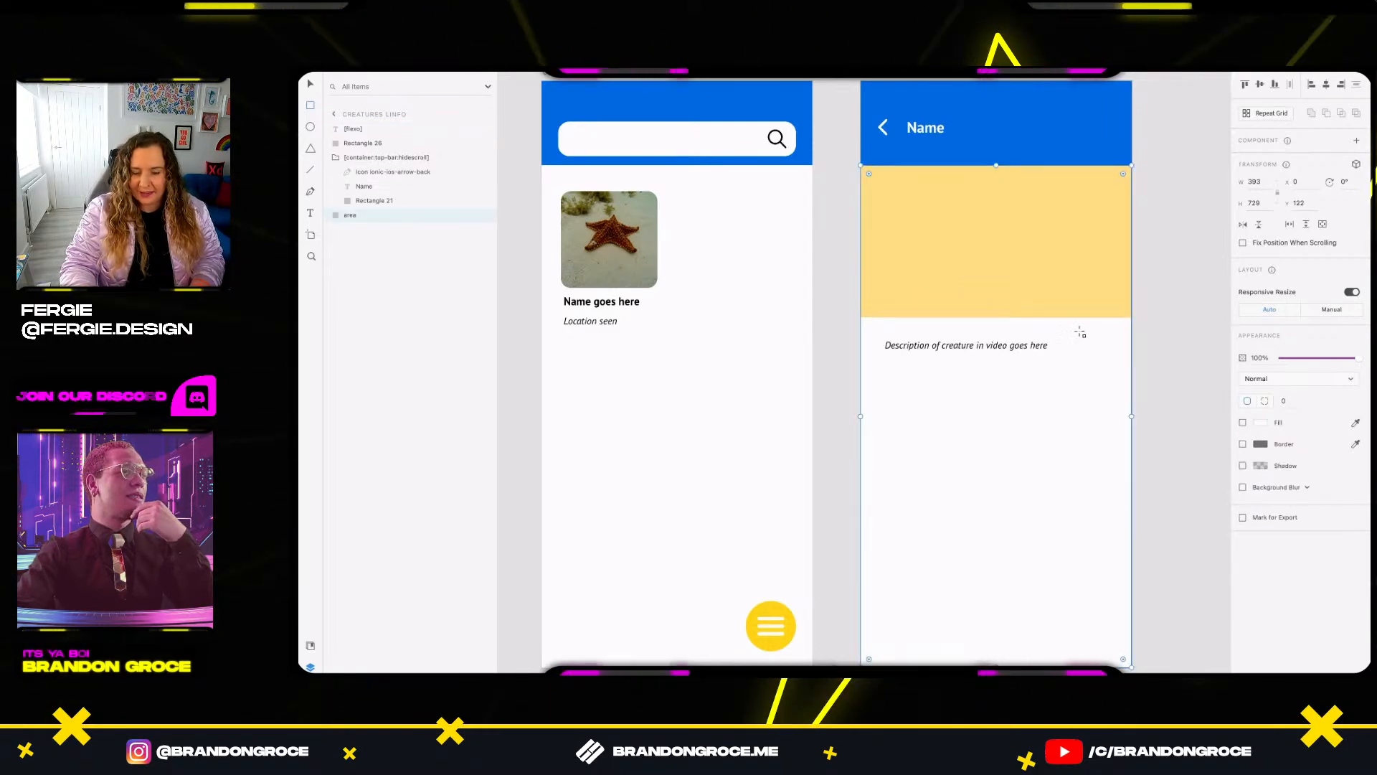
# Inspect the layer tag of the video rectangle on the Creatures list – 3 artboard, widening the layer list for its long name.
pyautogui.click(1040, 272)
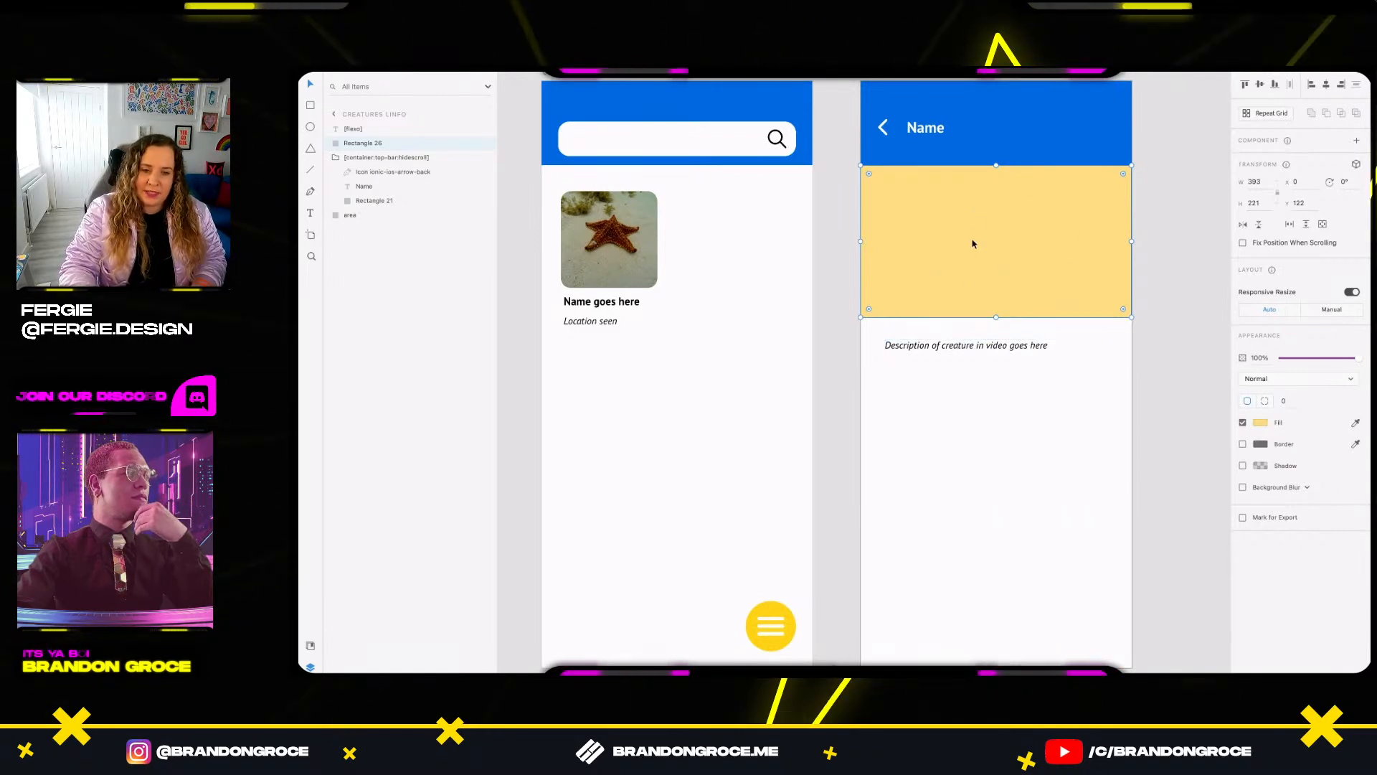
pyautogui.click(961, 355)
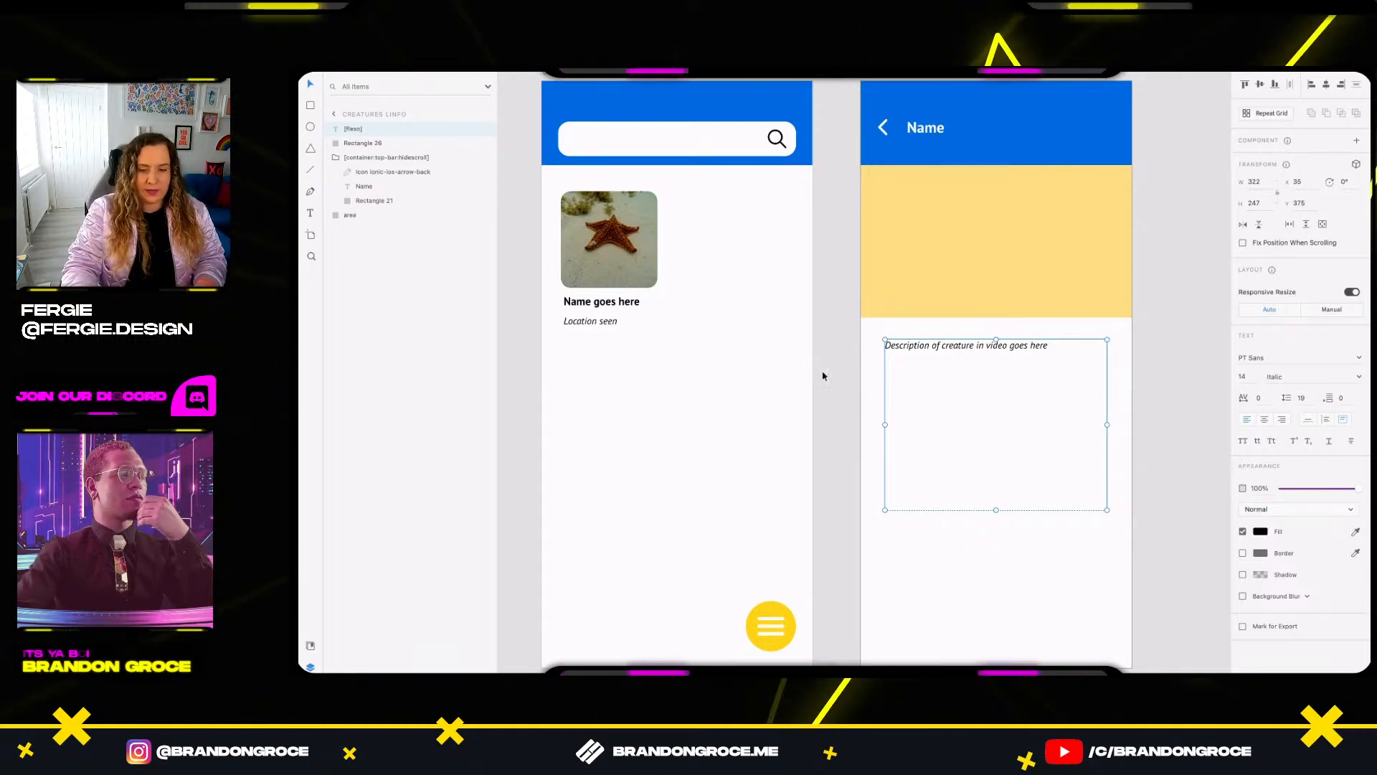
pyautogui.scroll(-1, 884, 393)
pyautogui.scroll(-1, 883, 393)
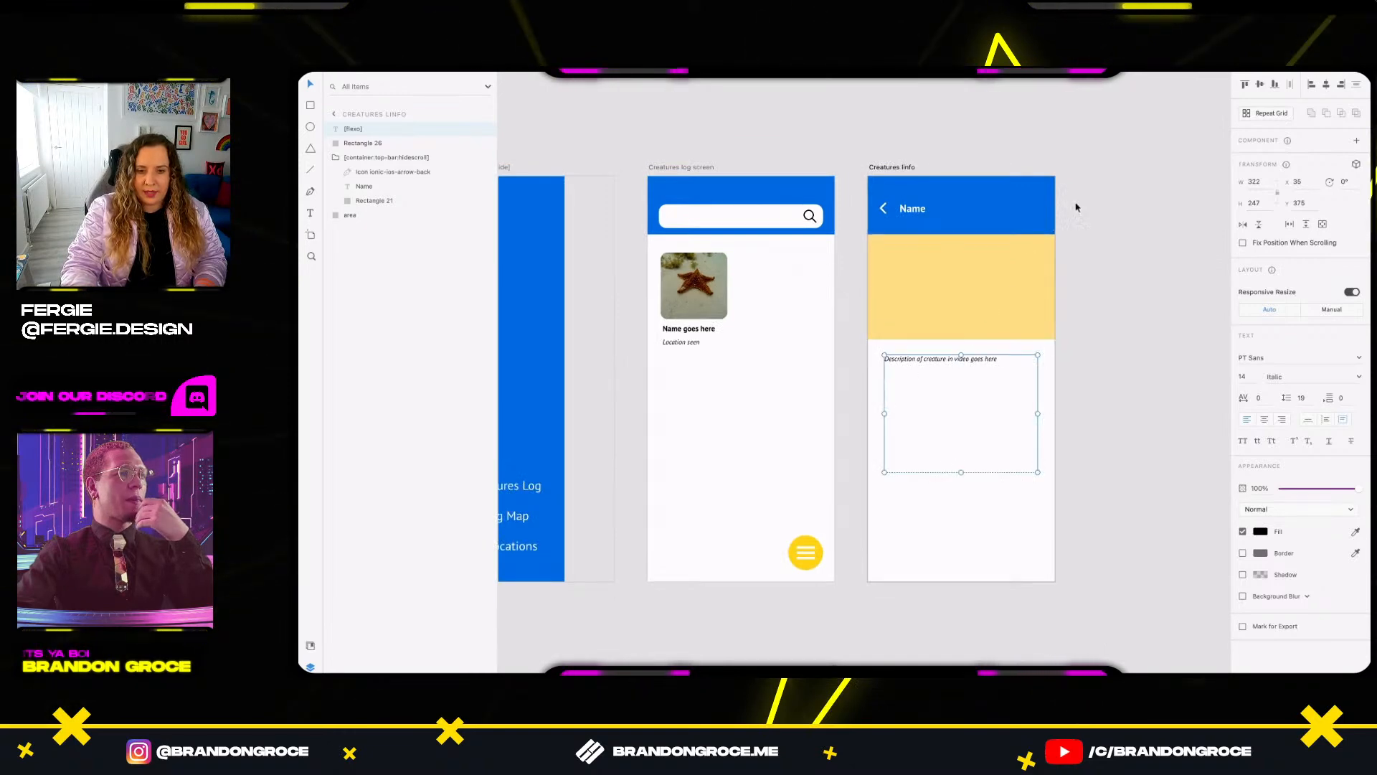
pyautogui.click(1105, 190)
pyautogui.moveTo(1126, 148); pyautogui.dragTo(1033, 175)
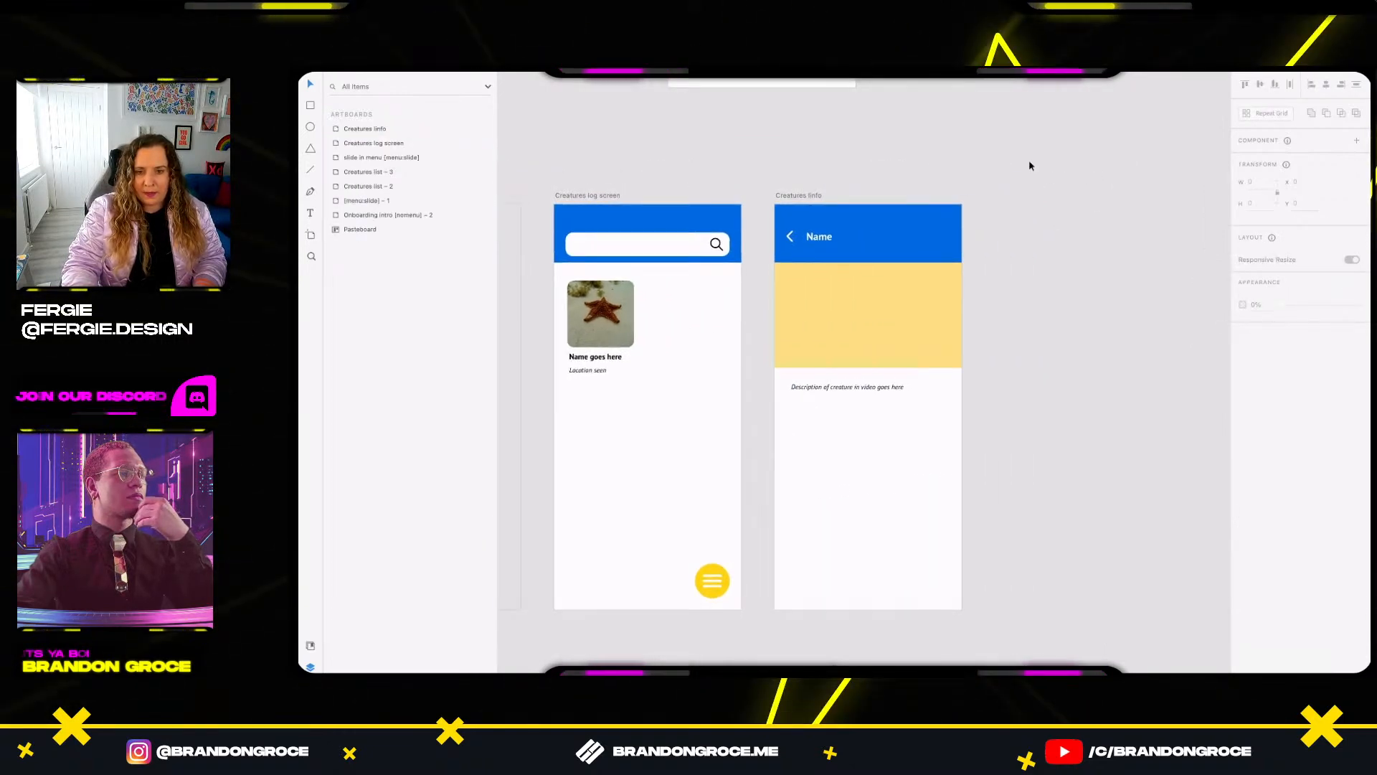
pyautogui.scroll(10, 1030, 166)
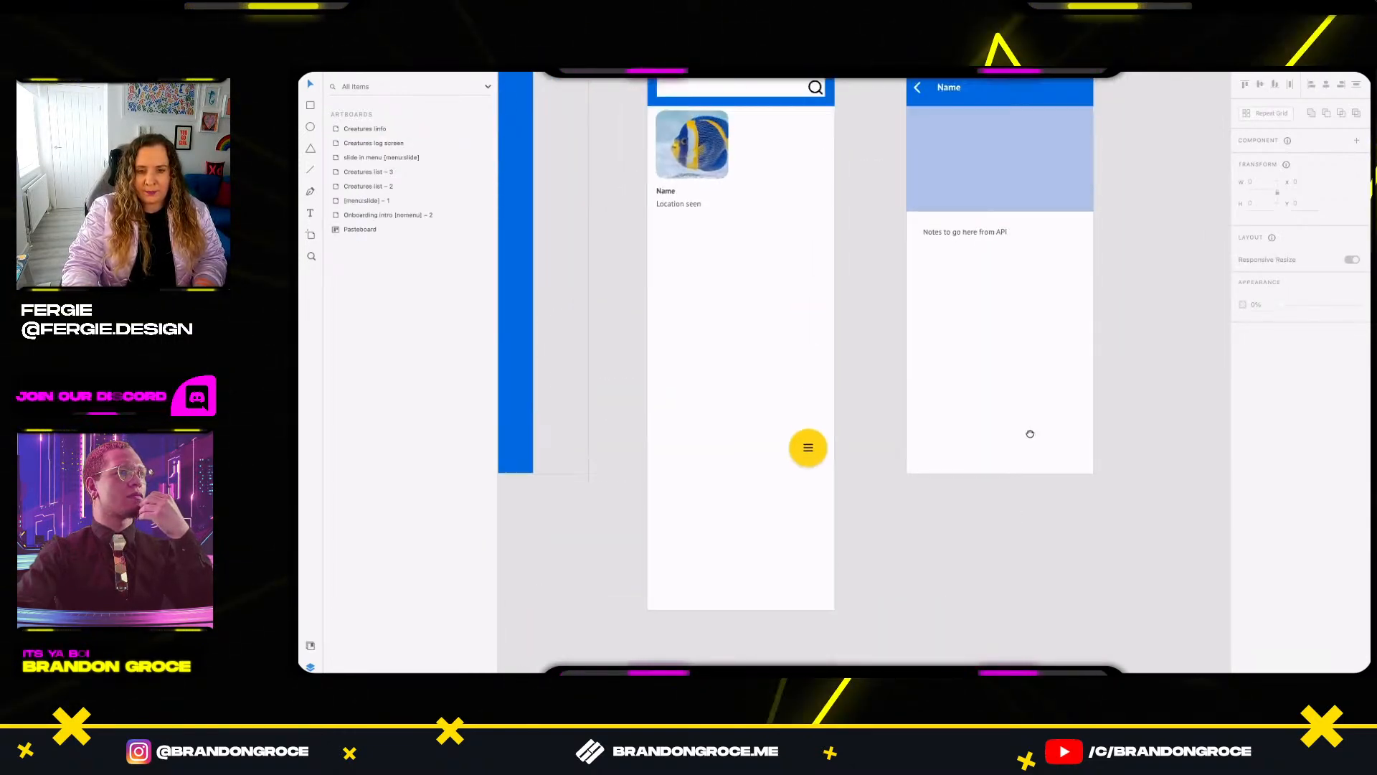
pyautogui.scroll(1, 1033, 445)
pyautogui.scroll(4, 984, 163)
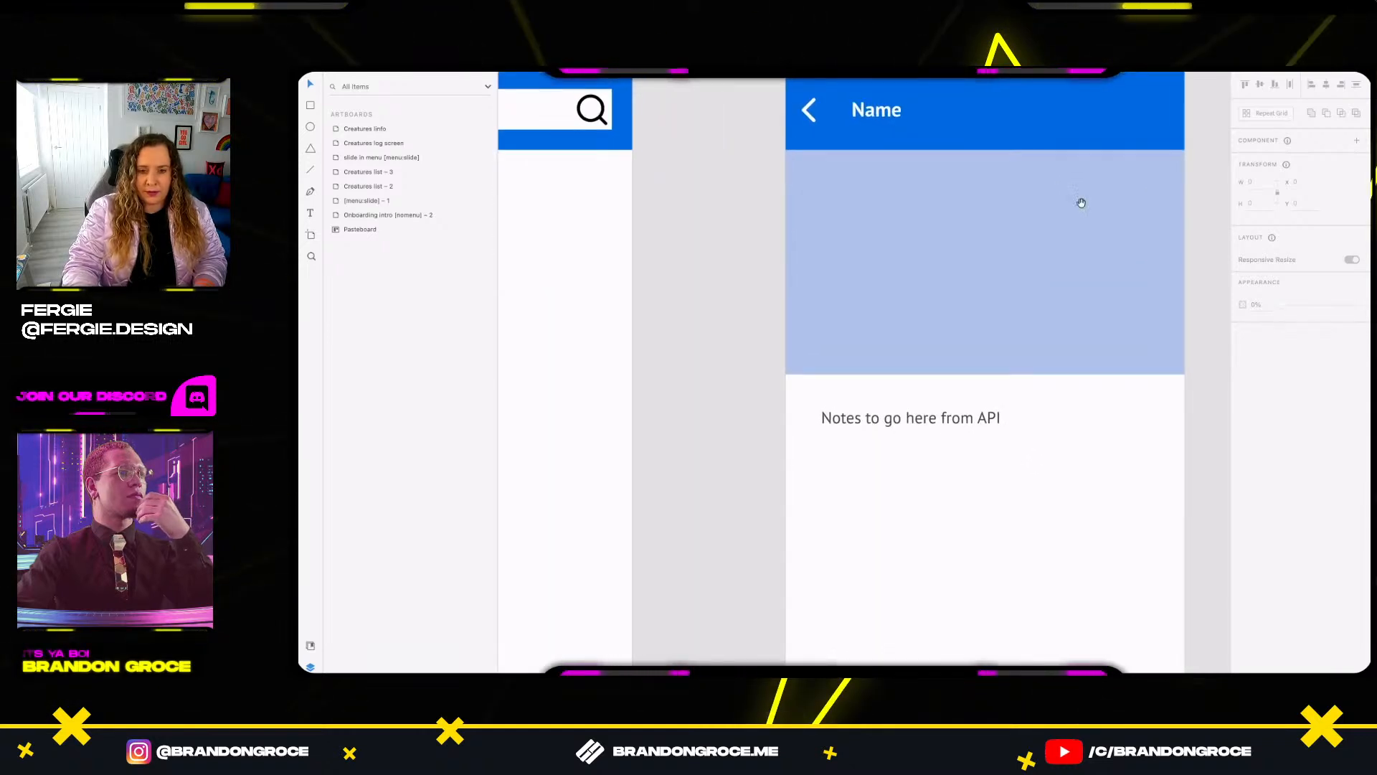
pyautogui.doubleClick(1003, 261)
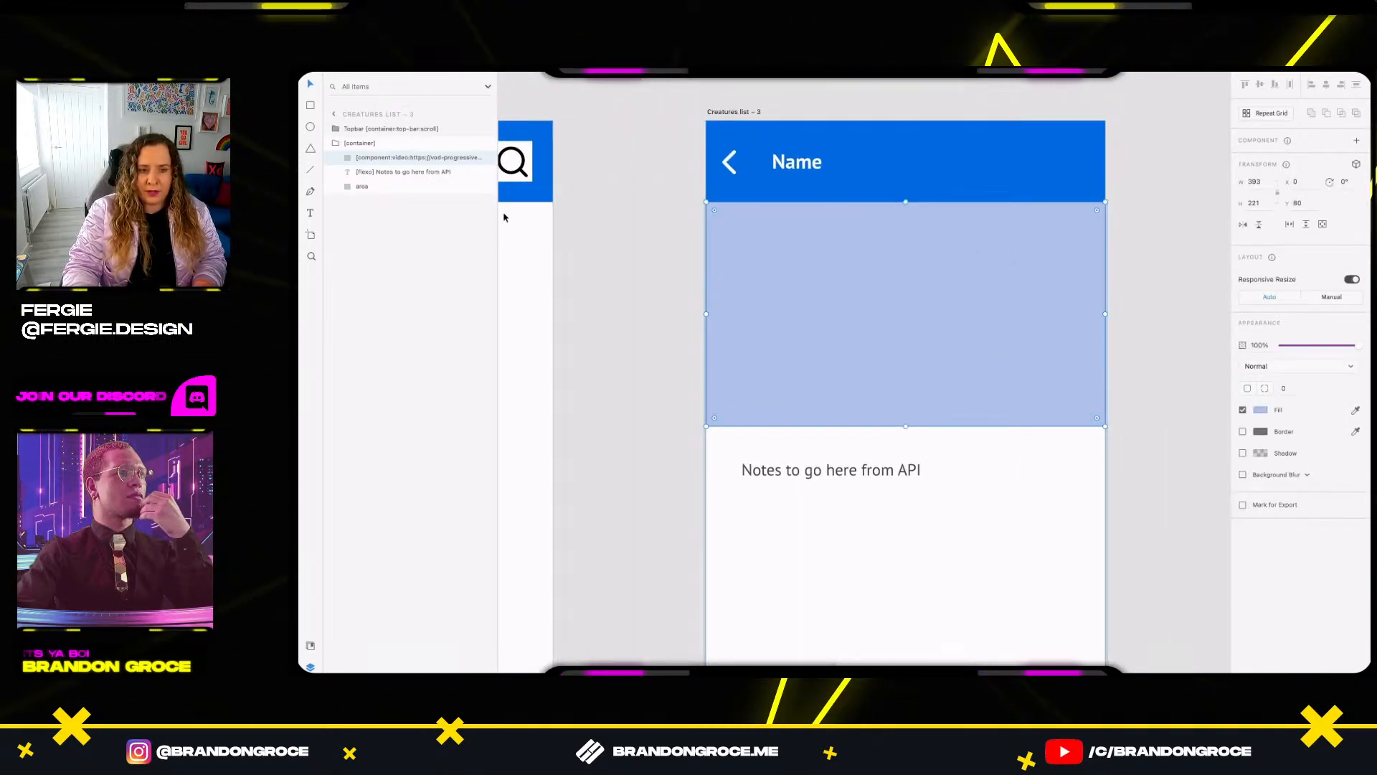
pyautogui.moveTo(498, 221); pyautogui.dragTo(536, 221)
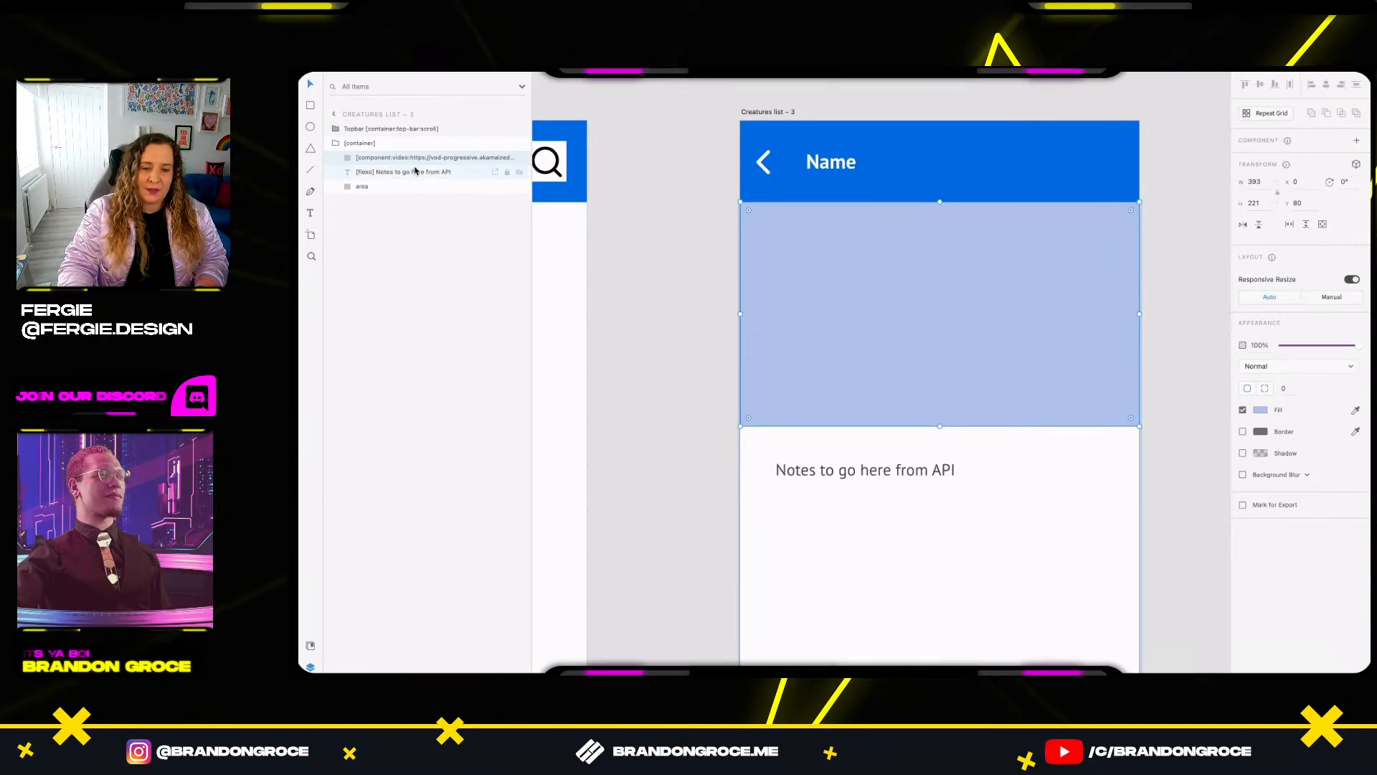
# Switch to the Bravo Tags Master List in Chrome and examine the video tag in the Components section.
pyautogui.press('super+Tab')
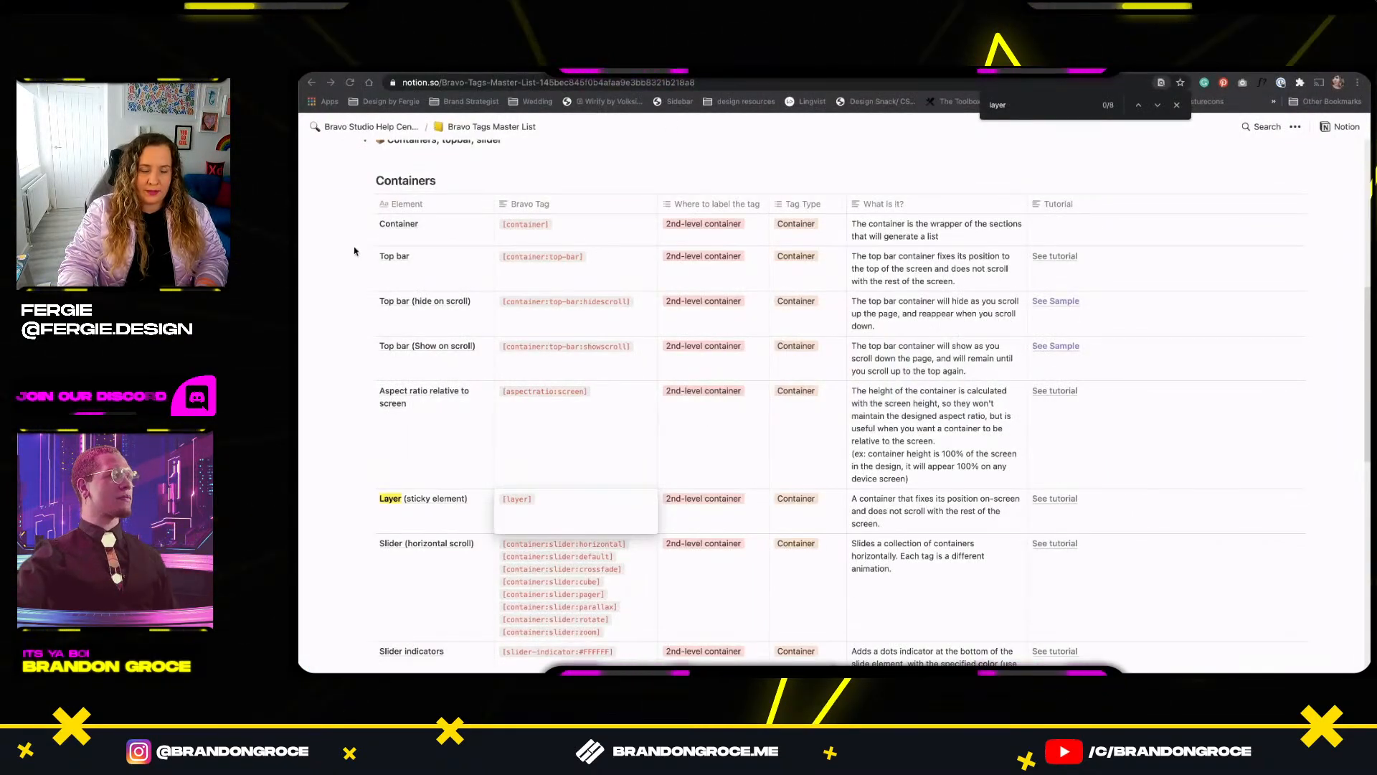
pyautogui.click(367, 253)
pyautogui.scroll(1, 367, 254)
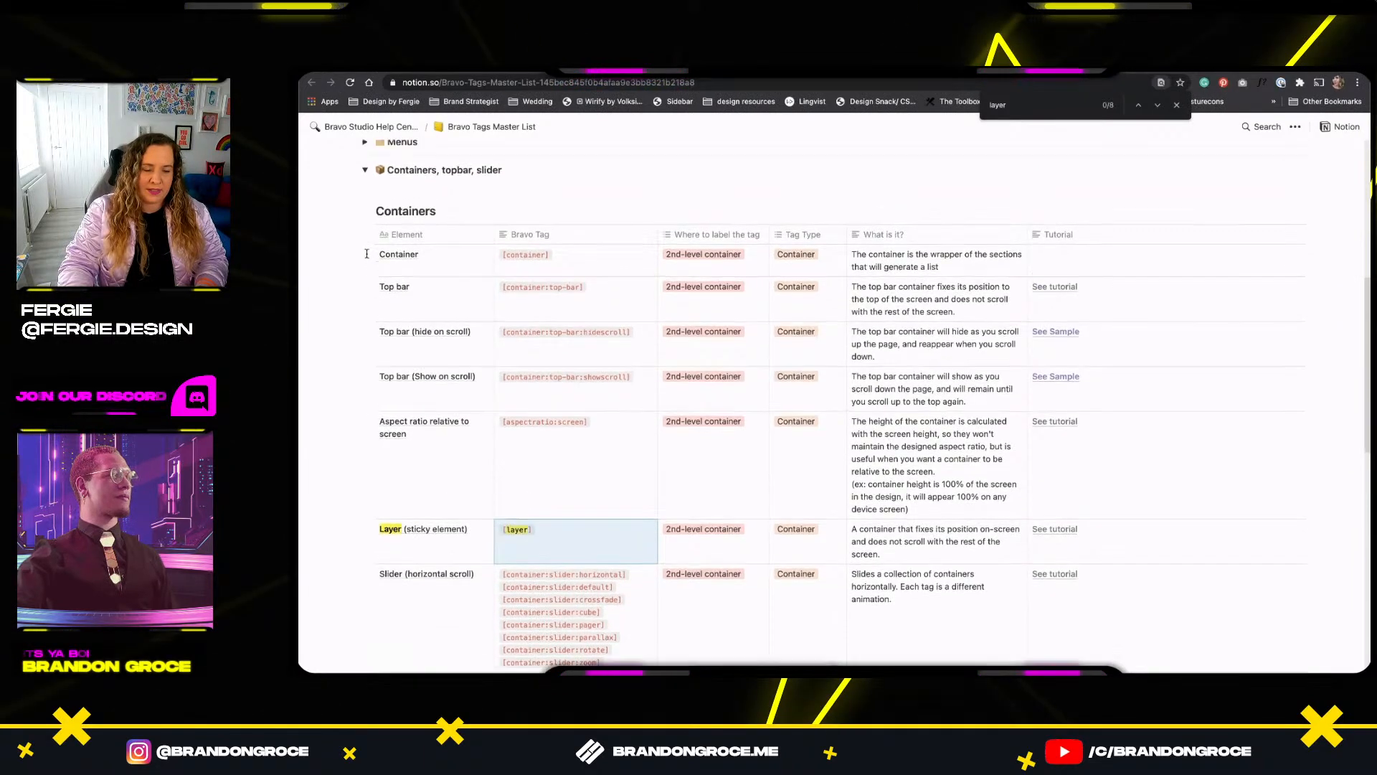
pyautogui.click(364, 185)
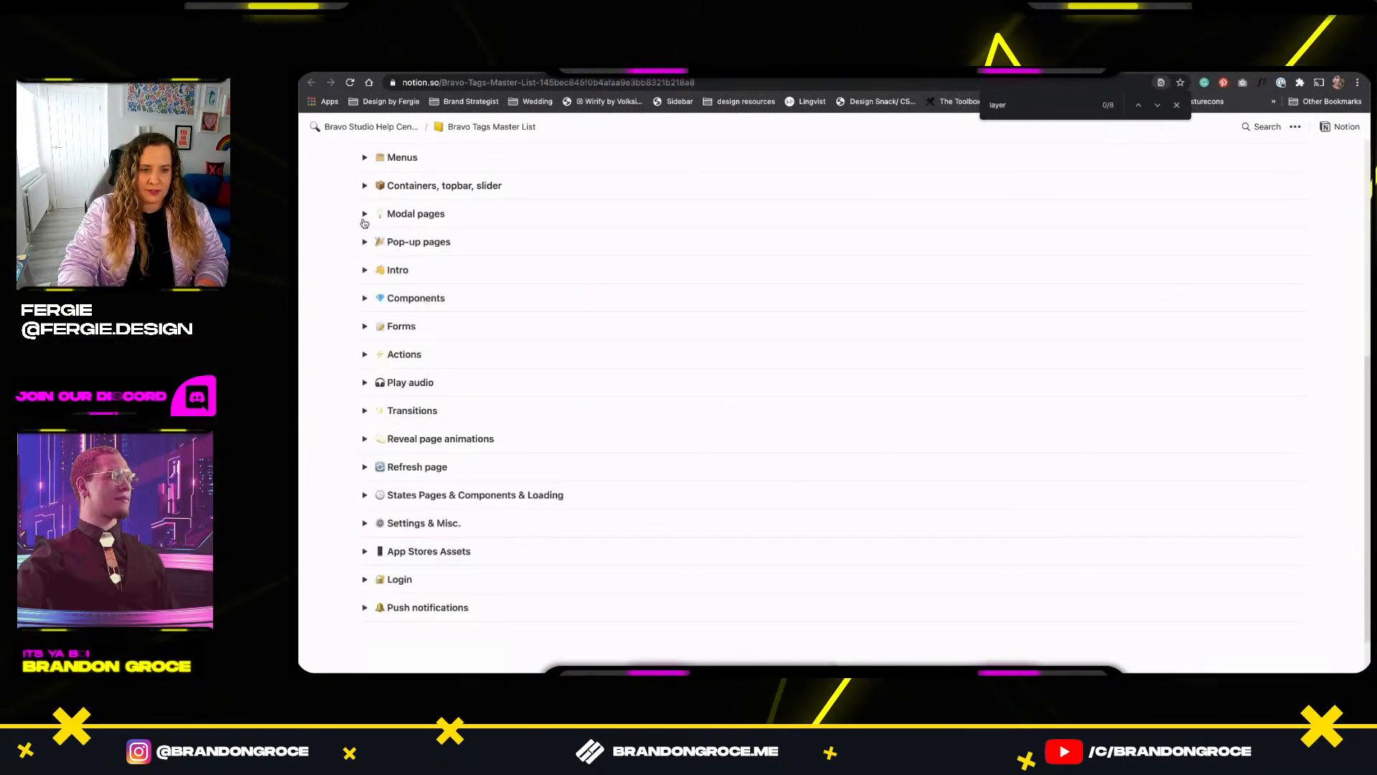
pyautogui.click(366, 297)
pyautogui.scroll(-1, 330, 398)
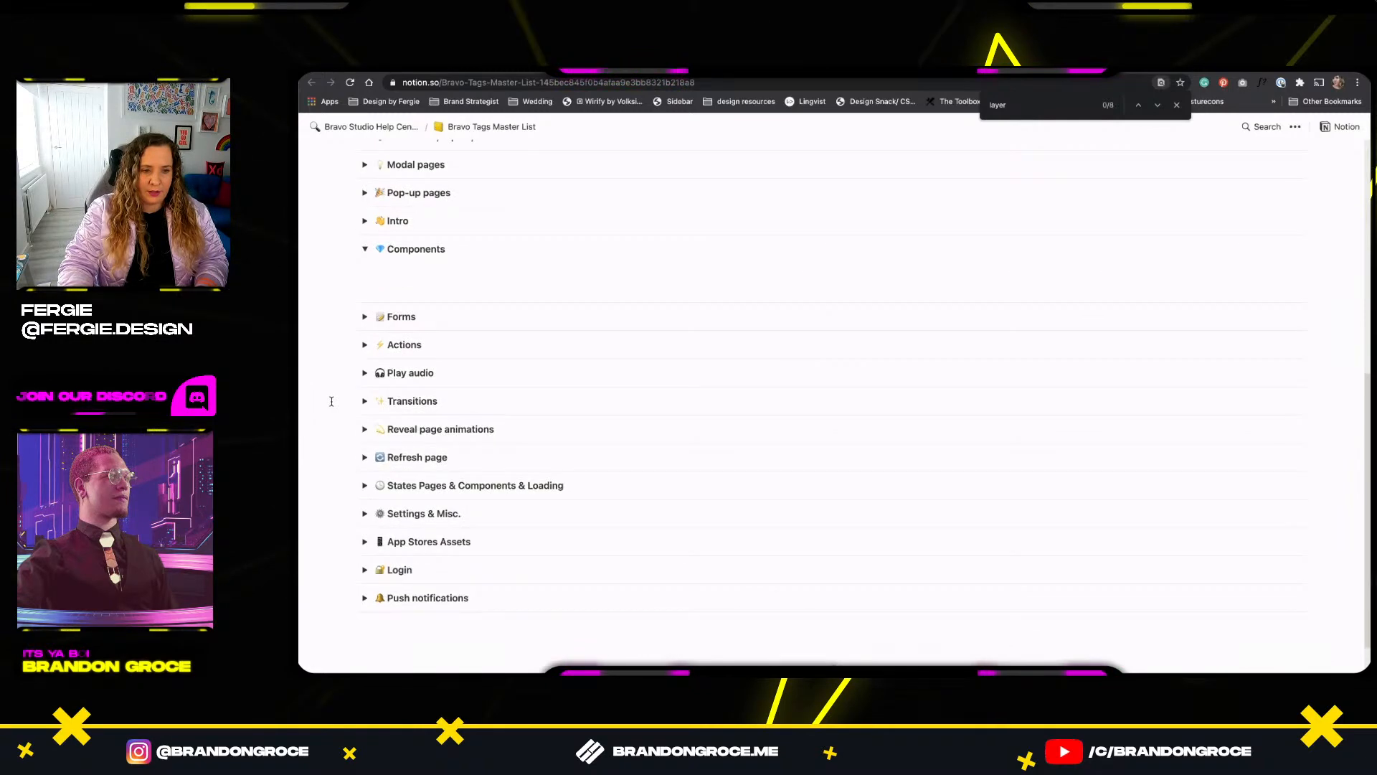
pyautogui.scroll(-3, 331, 401)
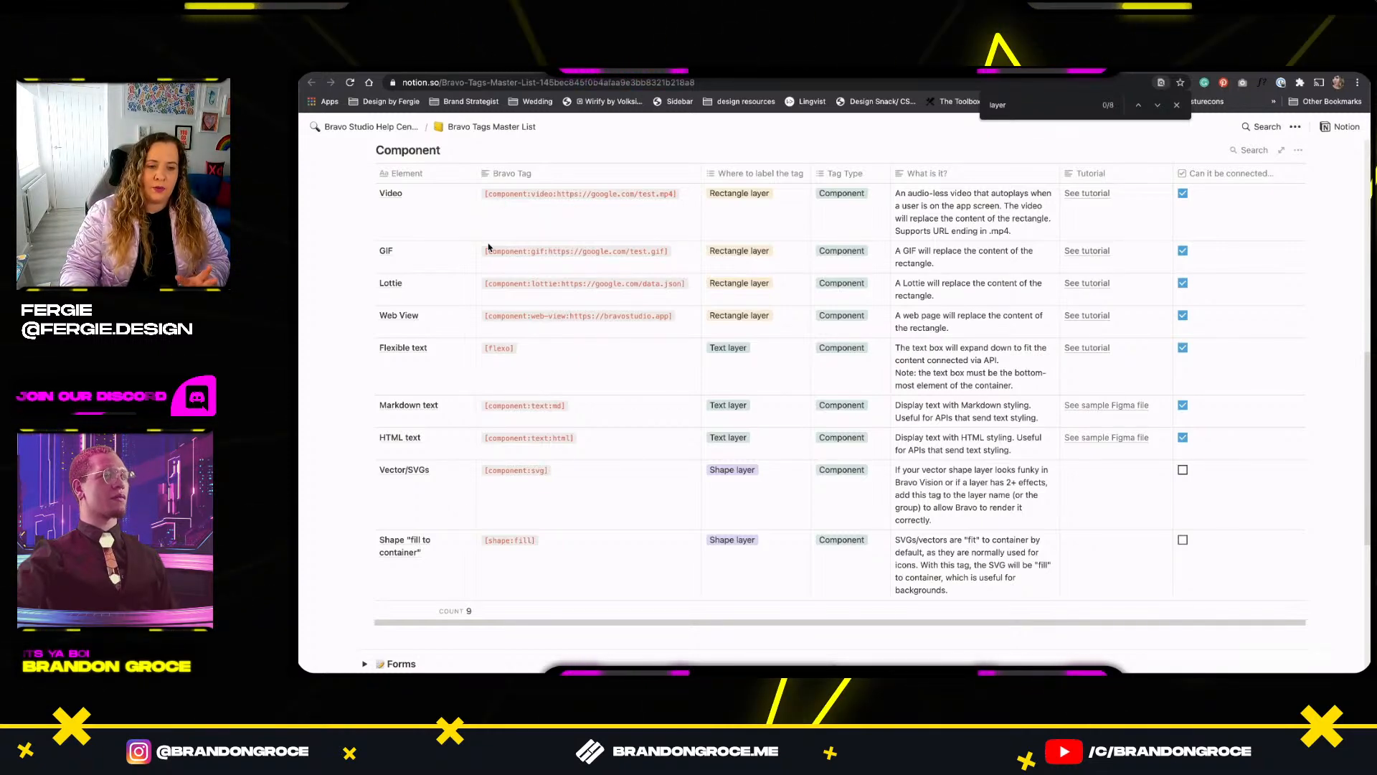
pyautogui.scroll(2, 445, 229)
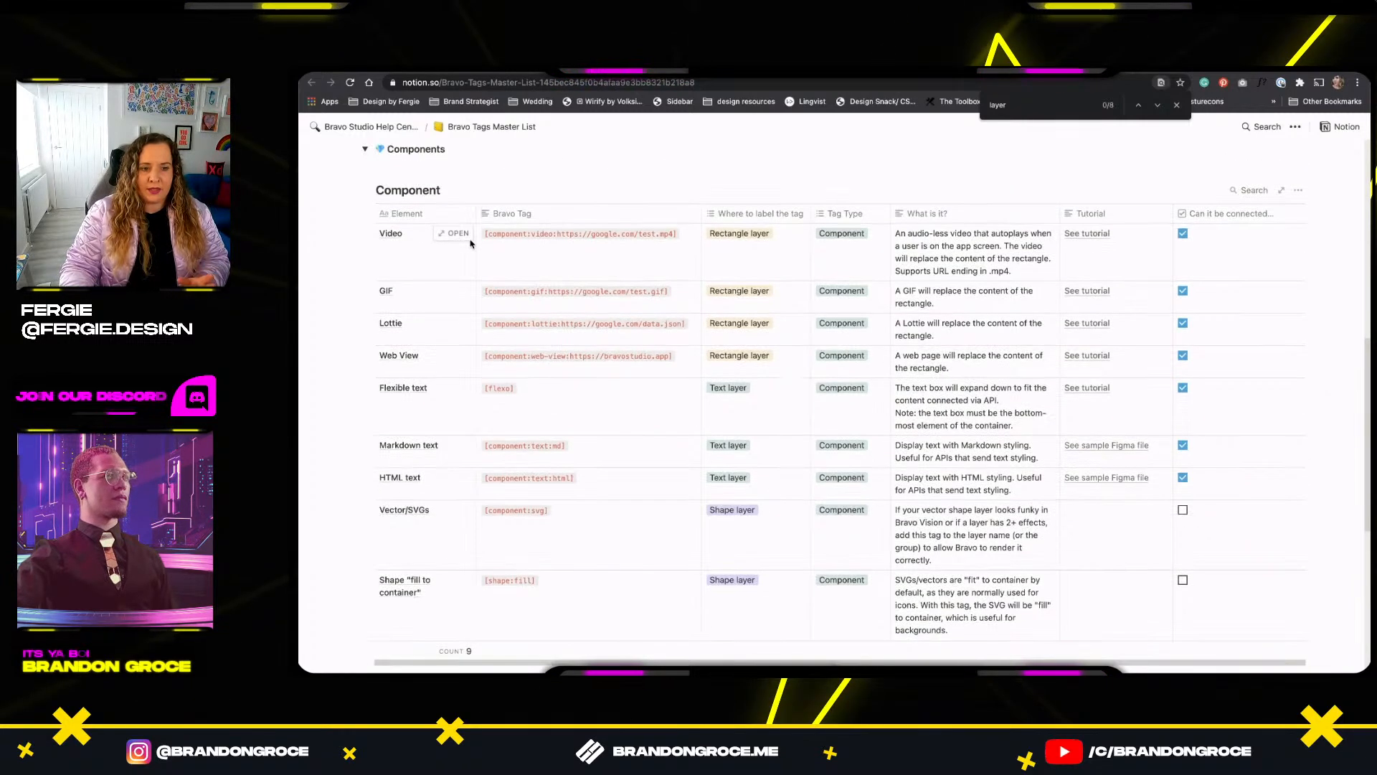
pyautogui.click(365, 165)
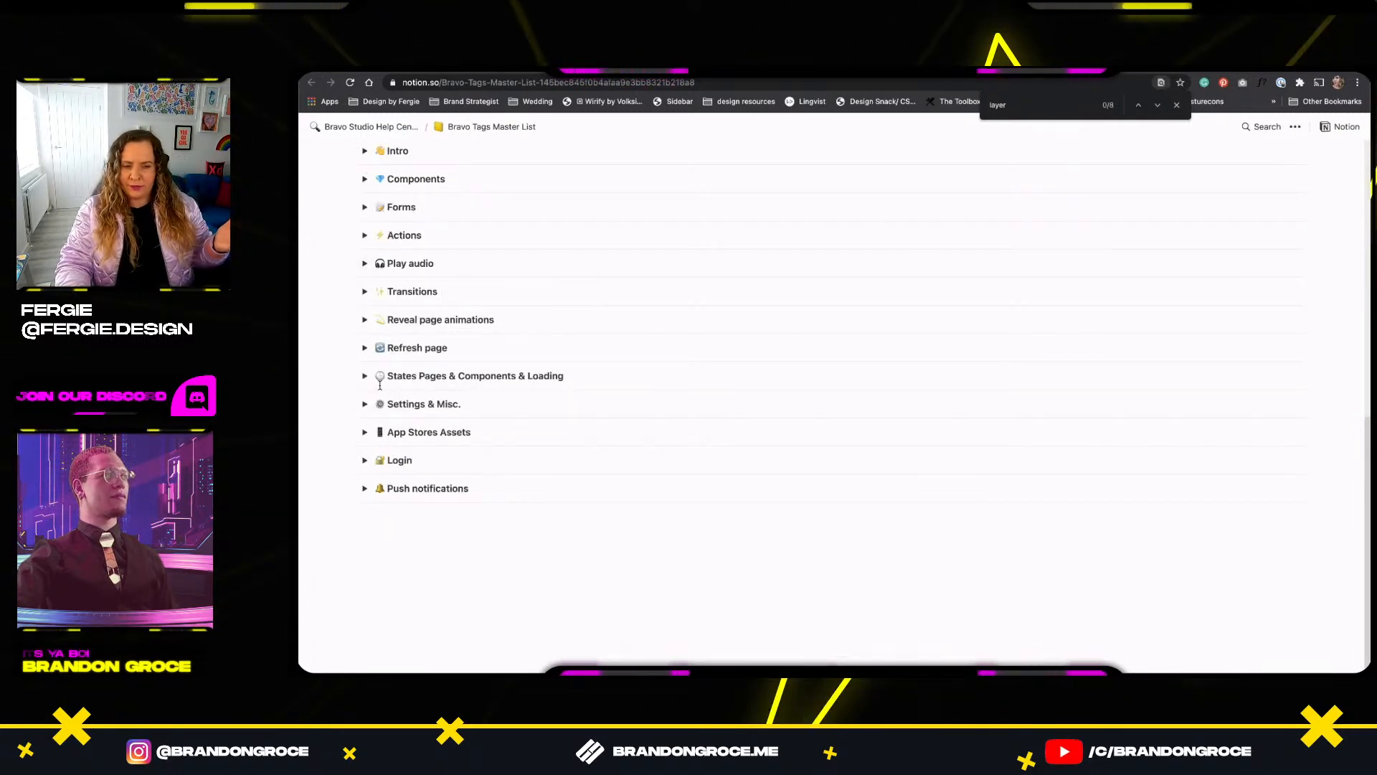
# Examine the Open video tag under Actions and highlight the [component:lottie: part of the Lottie tag under Components.
pyautogui.click(365, 236)
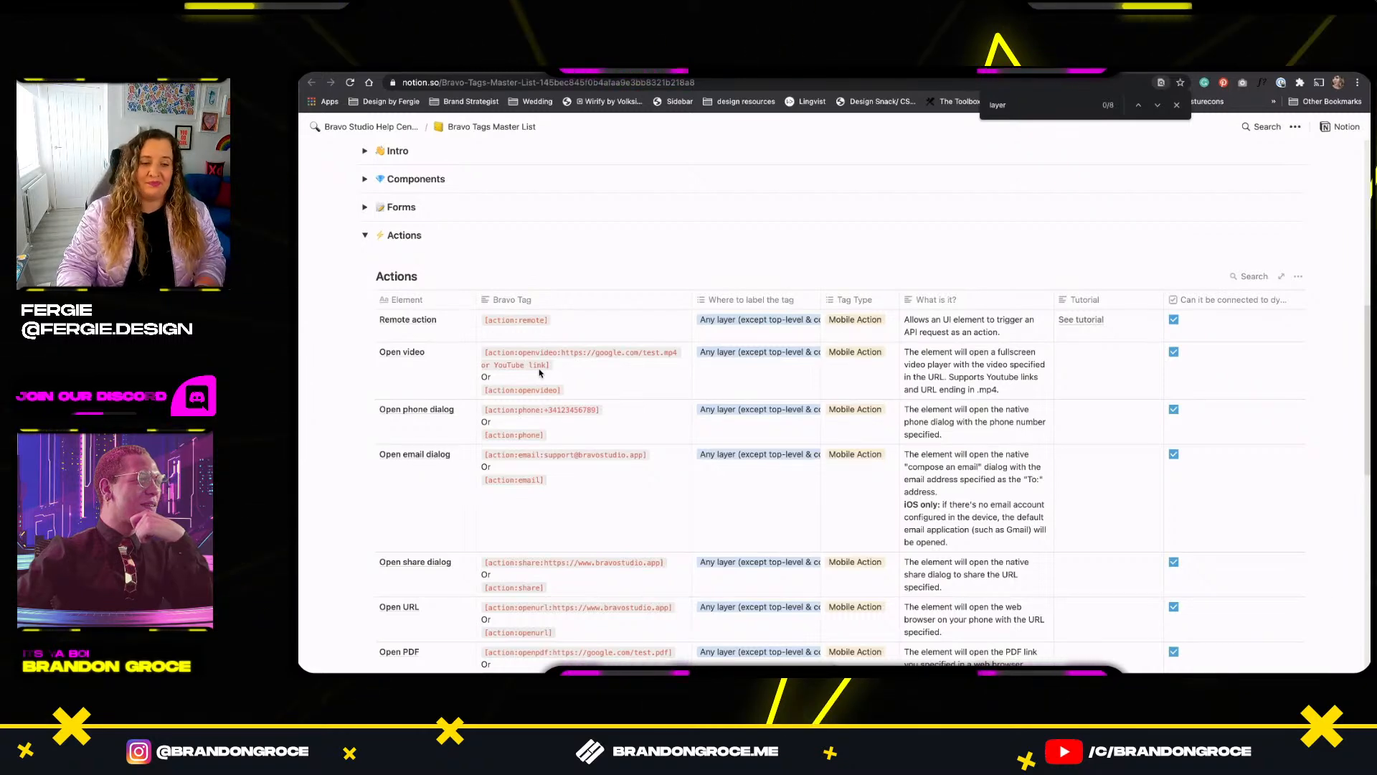
pyautogui.scroll(3, 513, 356)
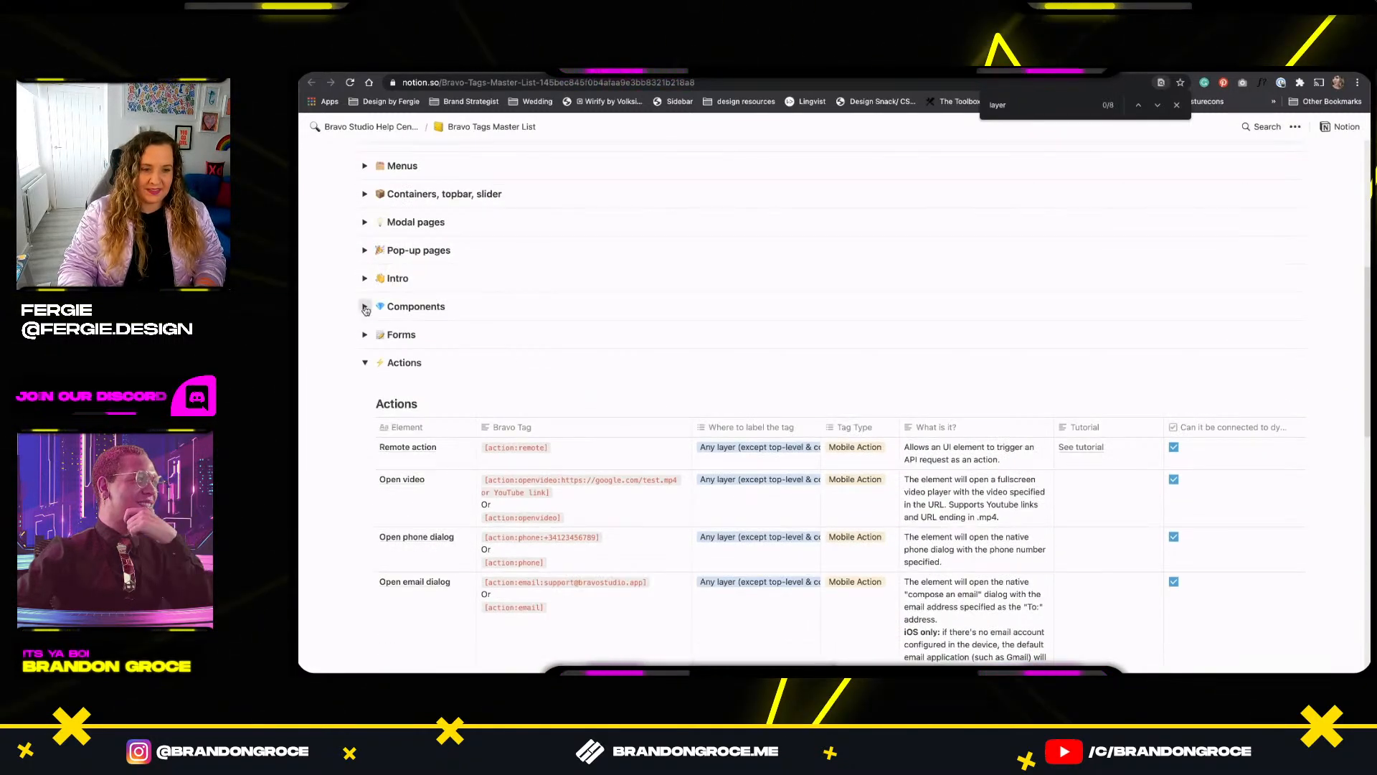
pyautogui.click(365, 309)
pyautogui.scroll(-2, 422, 502)
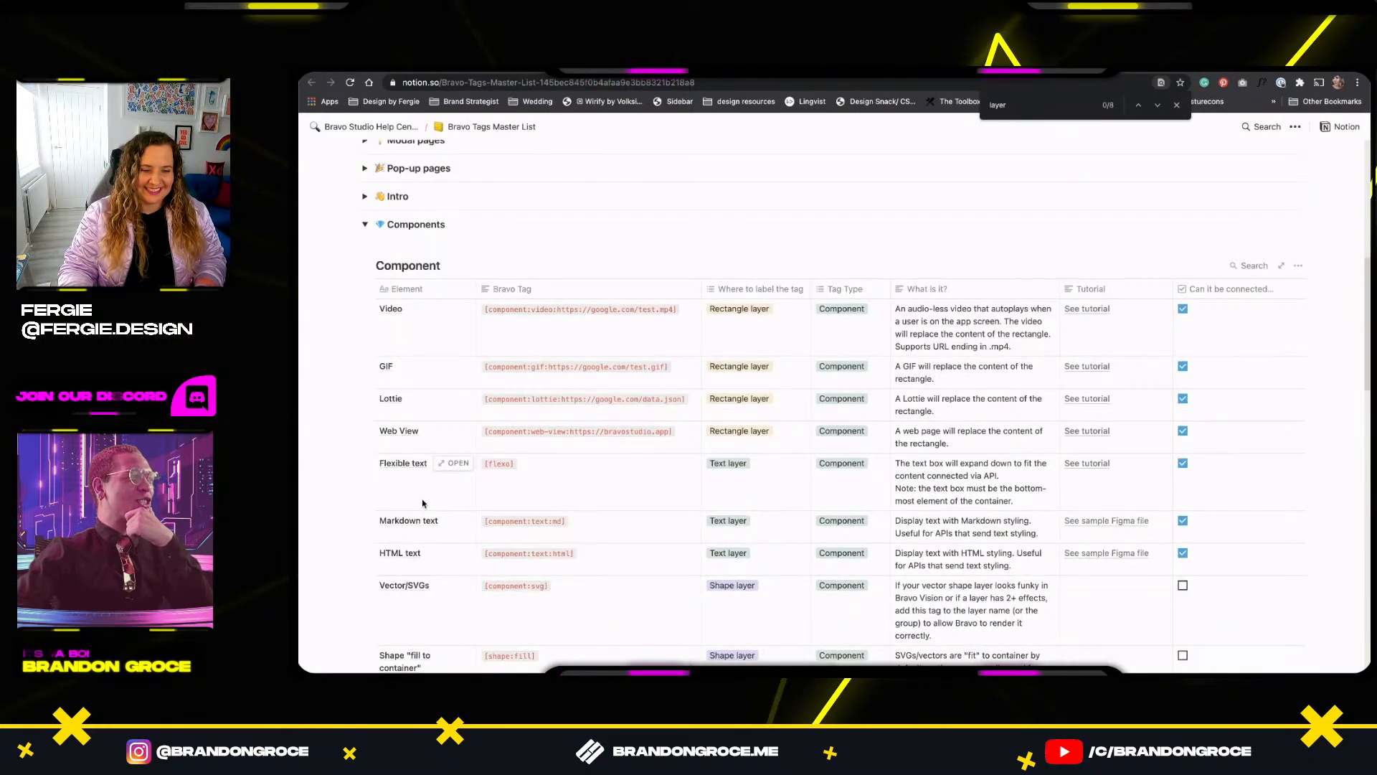
pyautogui.scroll(-1, 422, 503)
pyautogui.click(490, 371)
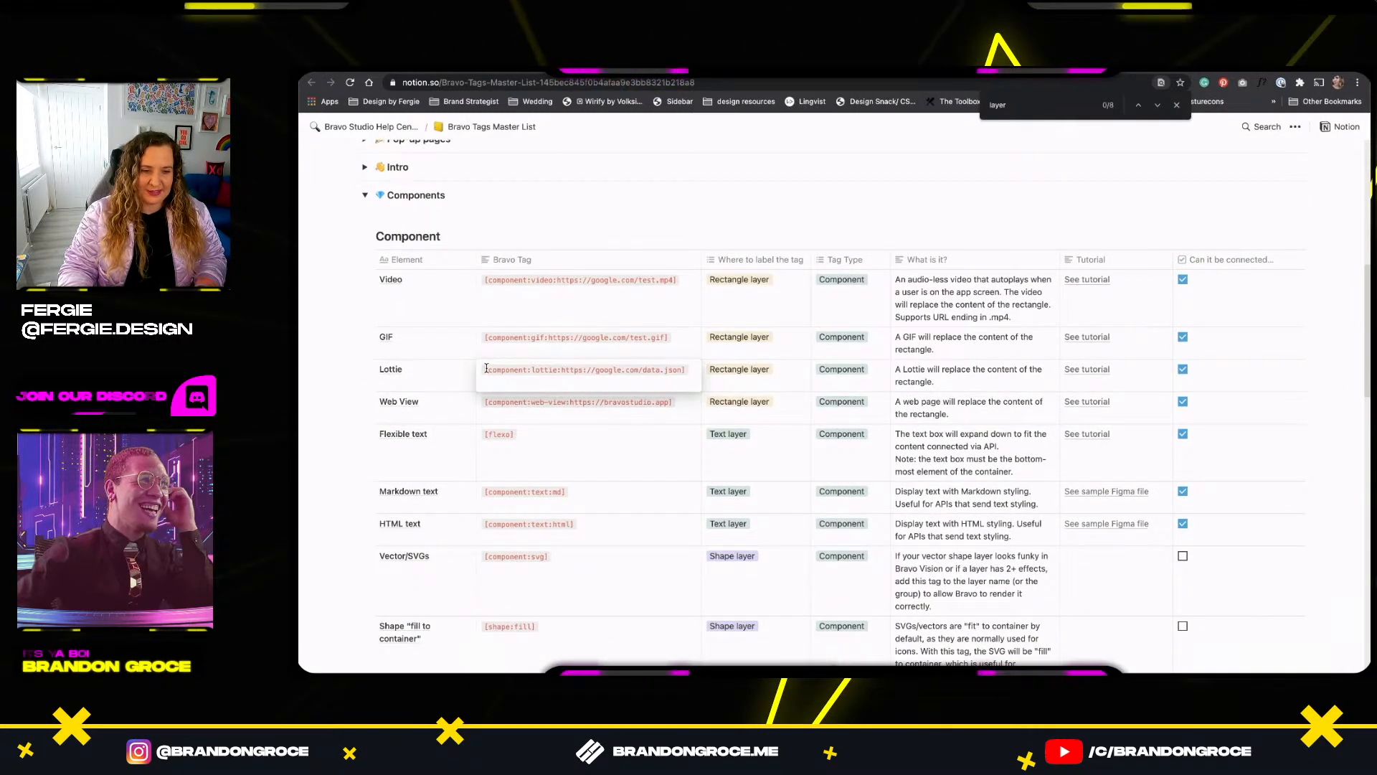
pyautogui.moveTo(486, 370); pyautogui.dragTo(559, 378)
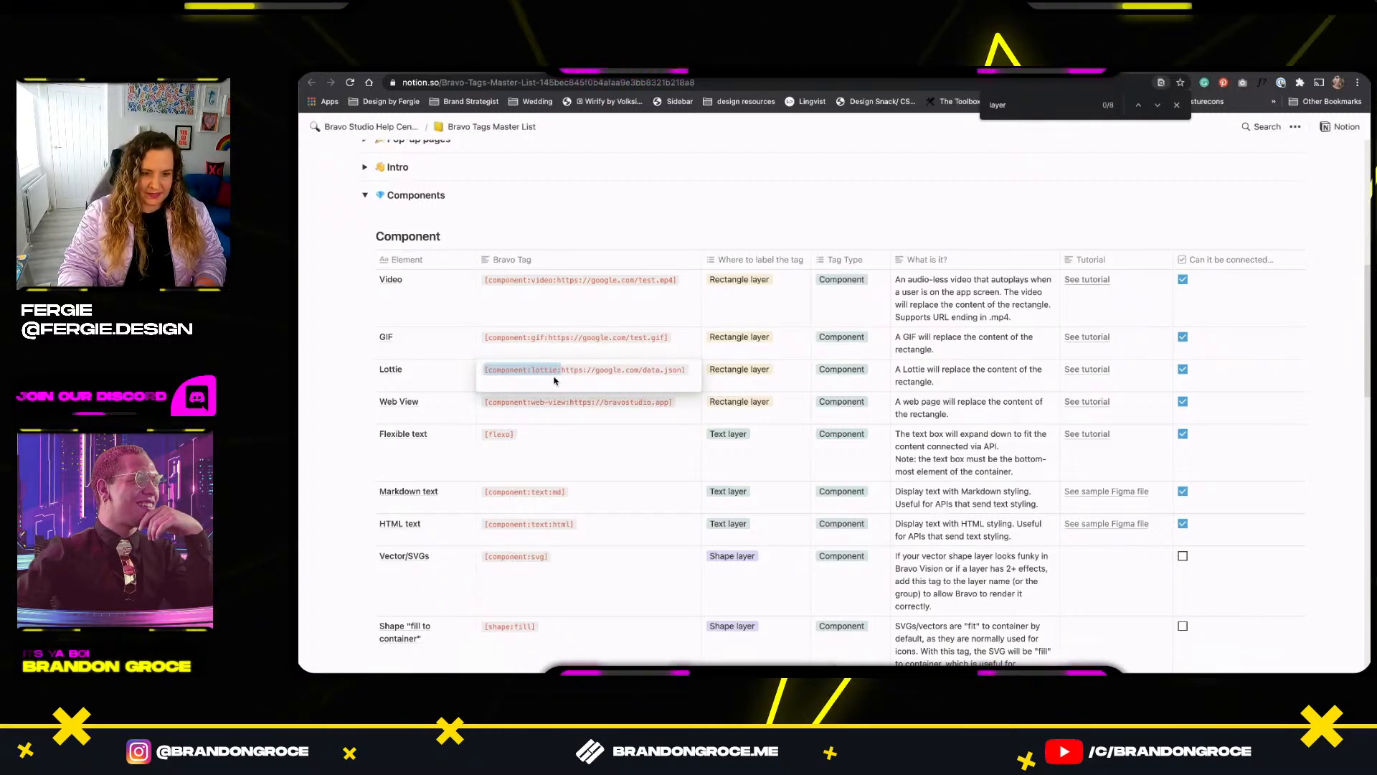
# Switch back to Adobe XD and start the Artboard tool in the empty space beside the Creatures list – 3 artboard.
pyautogui.press('super+Tab')
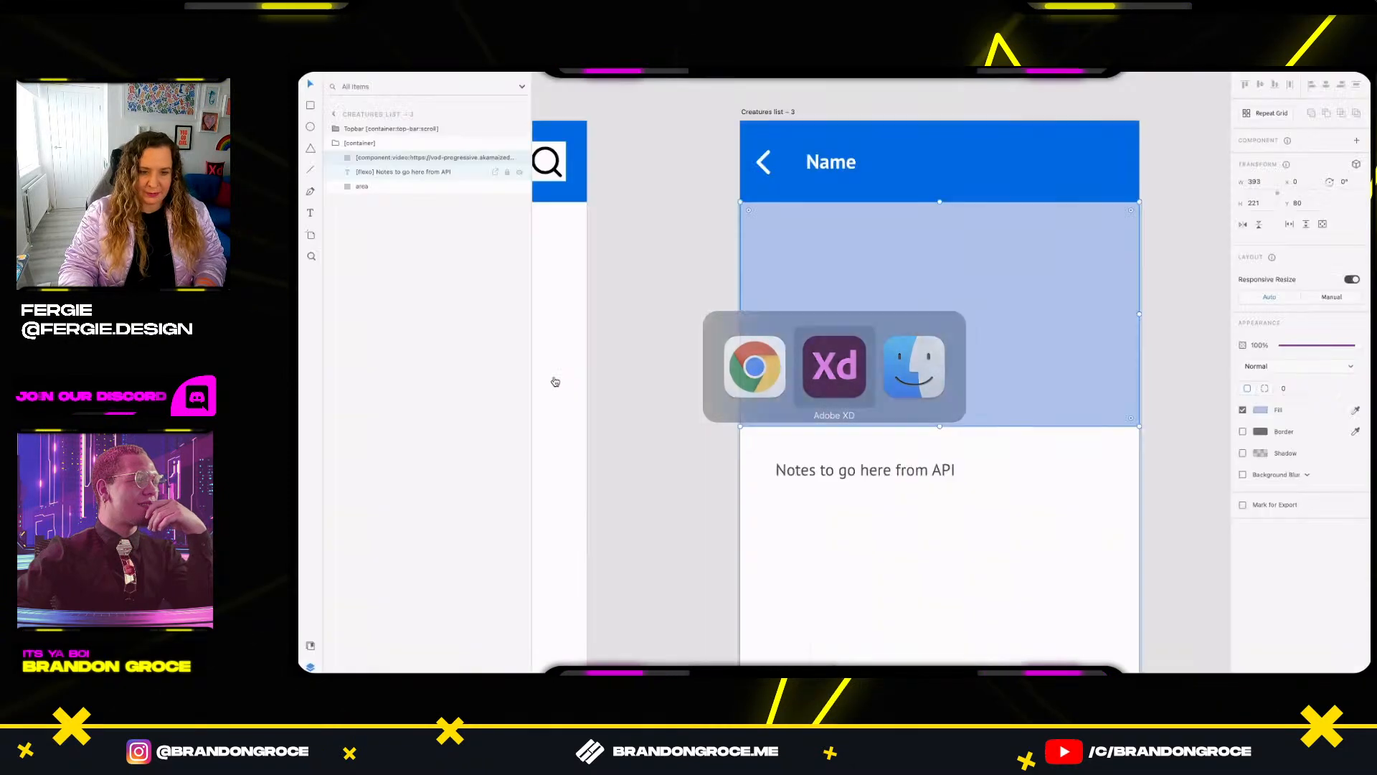
pyautogui.click(676, 388)
pyautogui.scroll(-4, 674, 431)
pyautogui.moveTo(886, 500); pyautogui.dragTo(781, 455)
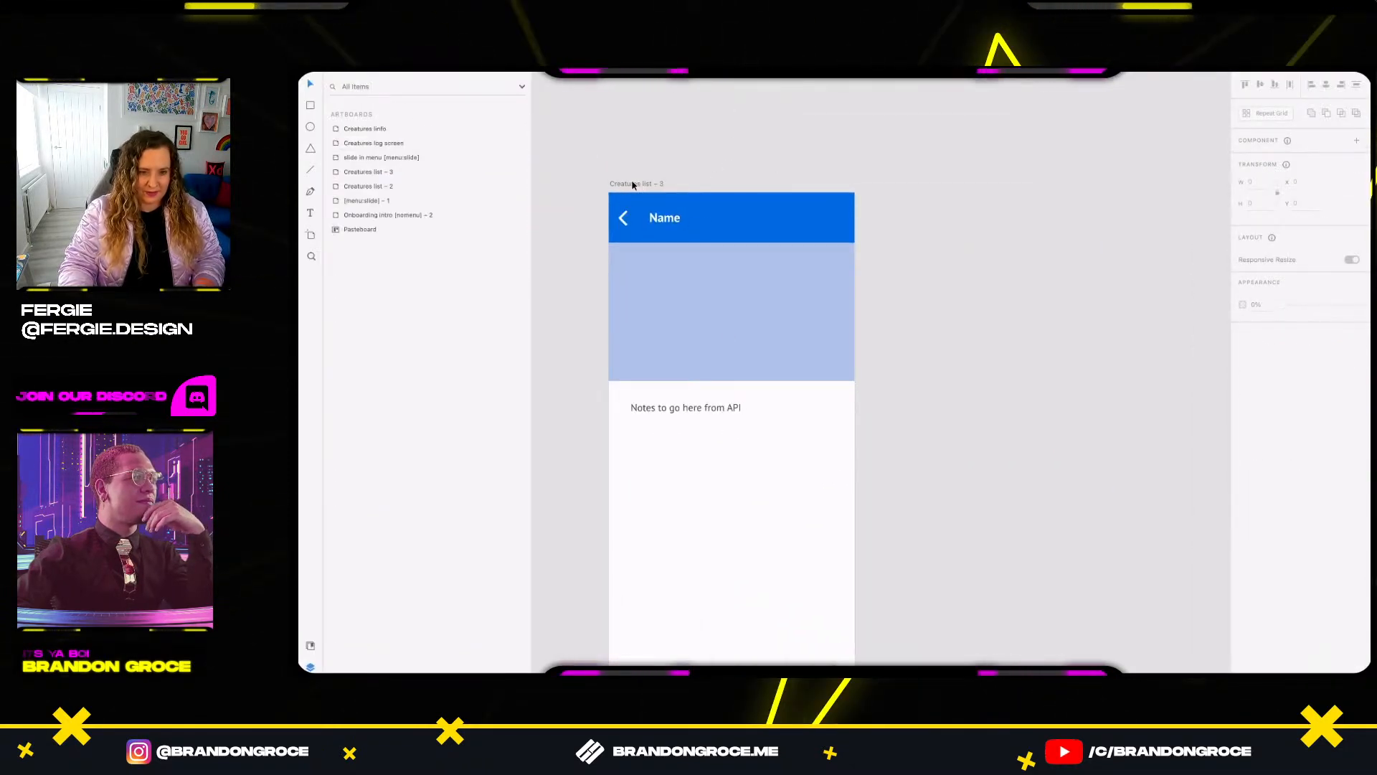
pyautogui.press('a')
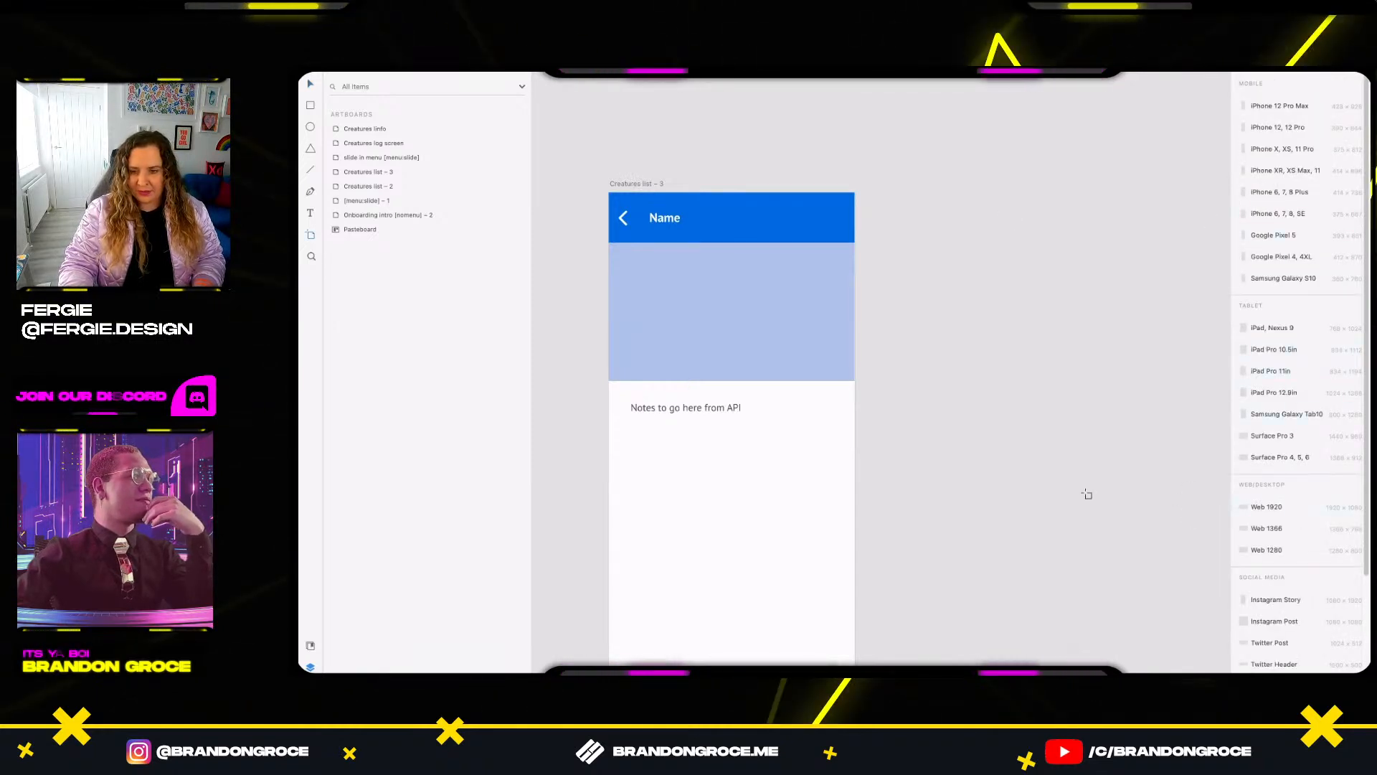
# Examine the layers inside the Creatures list – 3 artboard, including the top bar, the container and the video component.
pyautogui.press('v')
pyautogui.hscroll(-2, 959, 412)
pyautogui.click(771, 389)
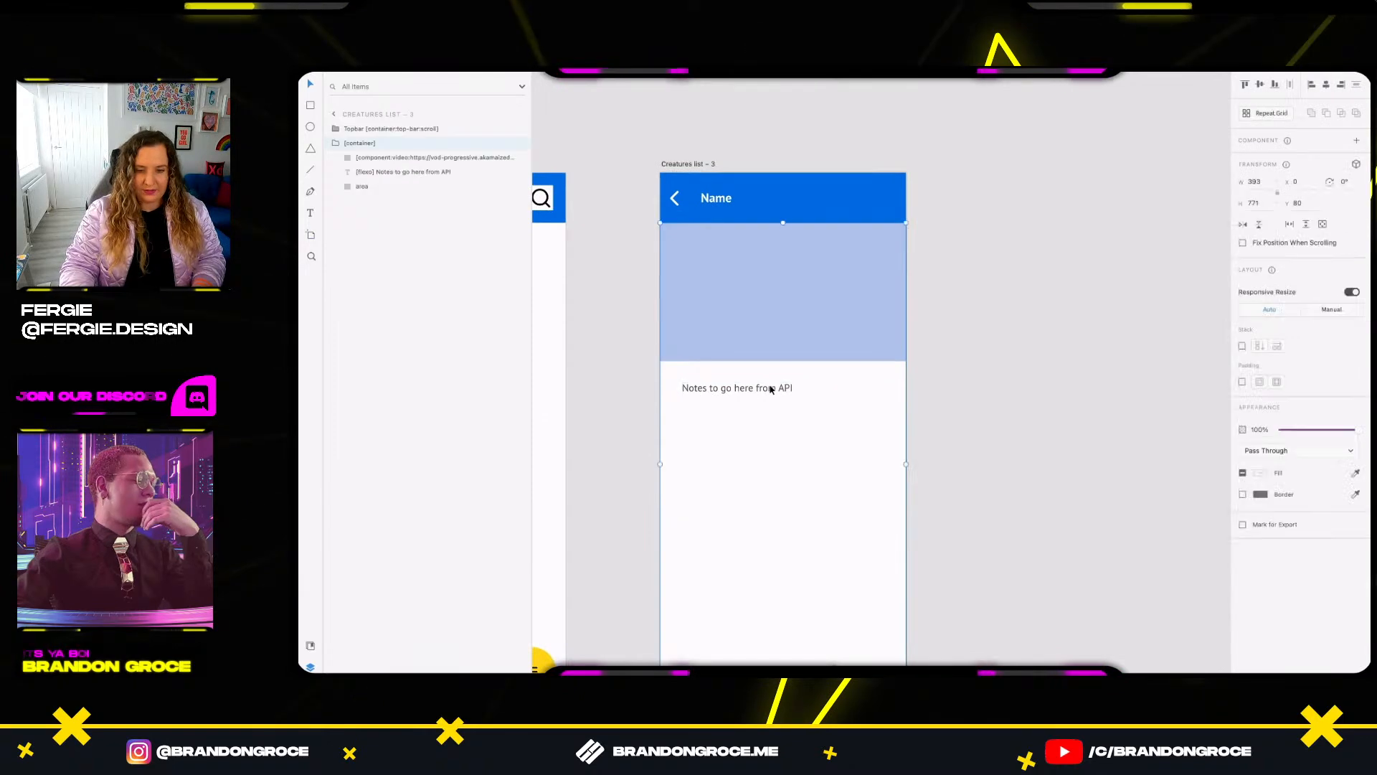
pyautogui.moveTo(987, 516); pyautogui.dragTo(731, 317)
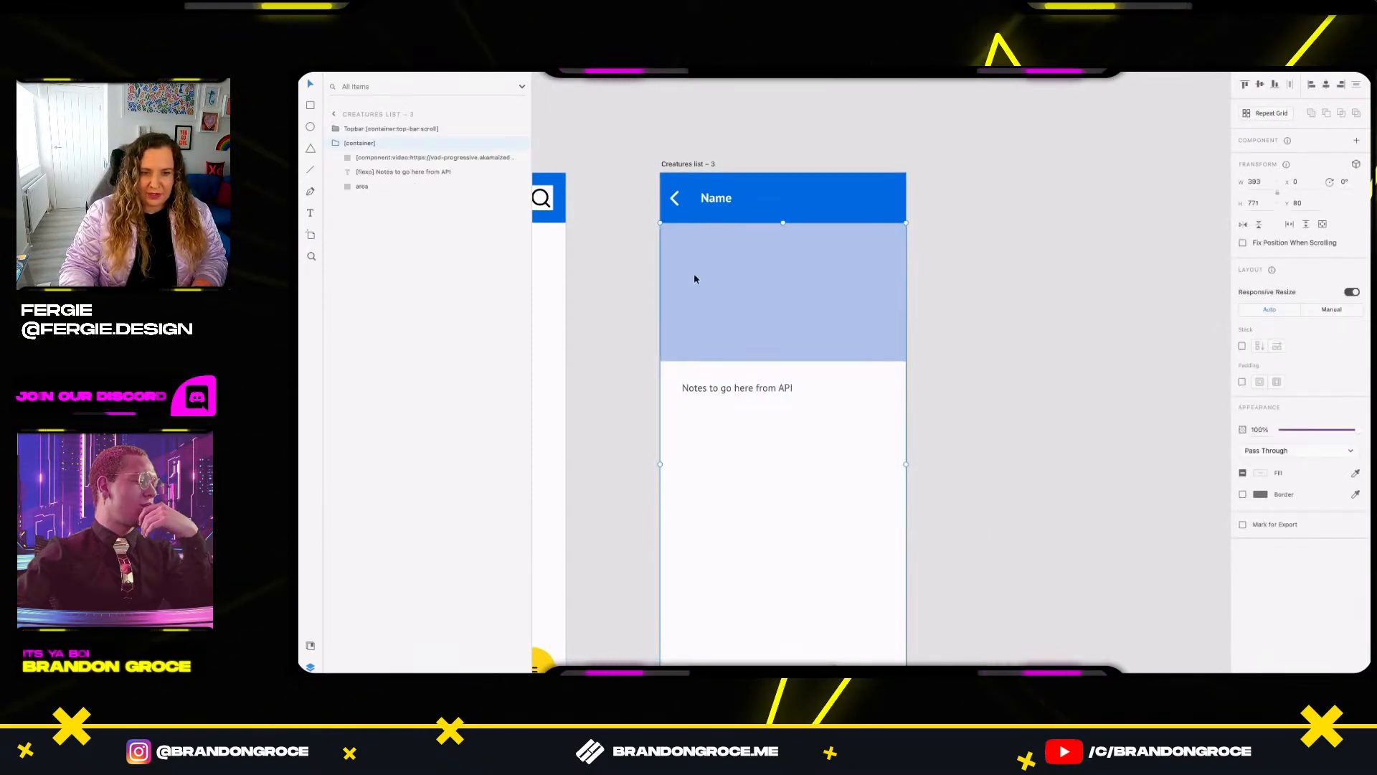
pyautogui.click(386, 130)
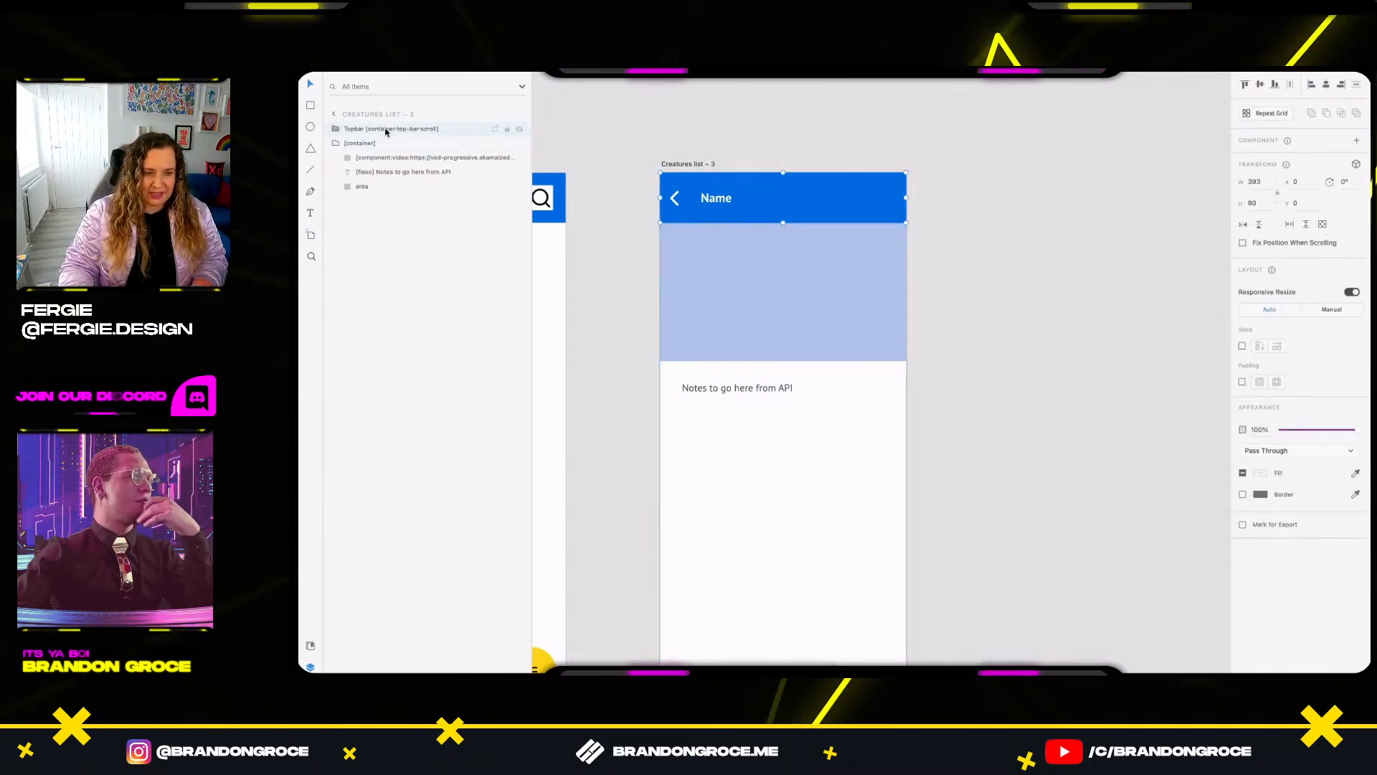
pyautogui.click(355, 157)
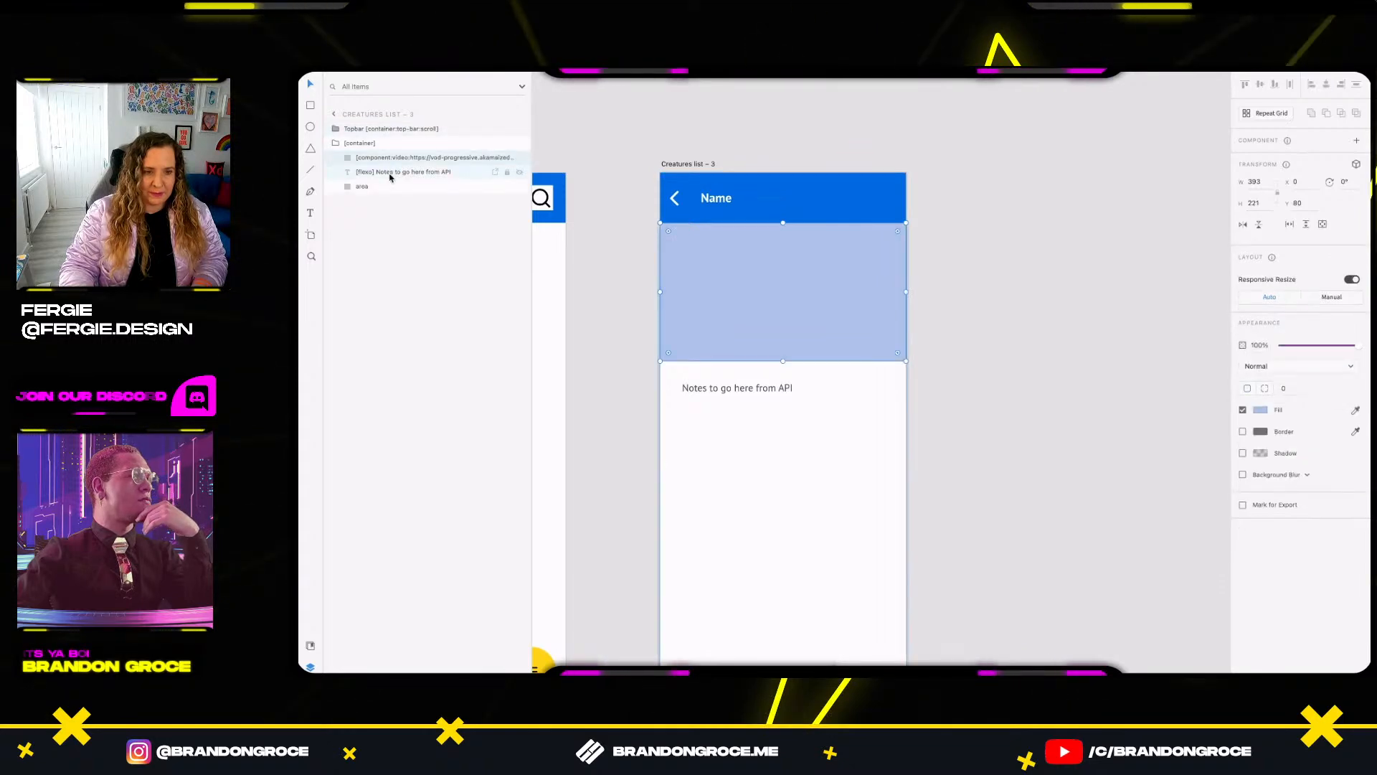
pyautogui.click(335, 144)
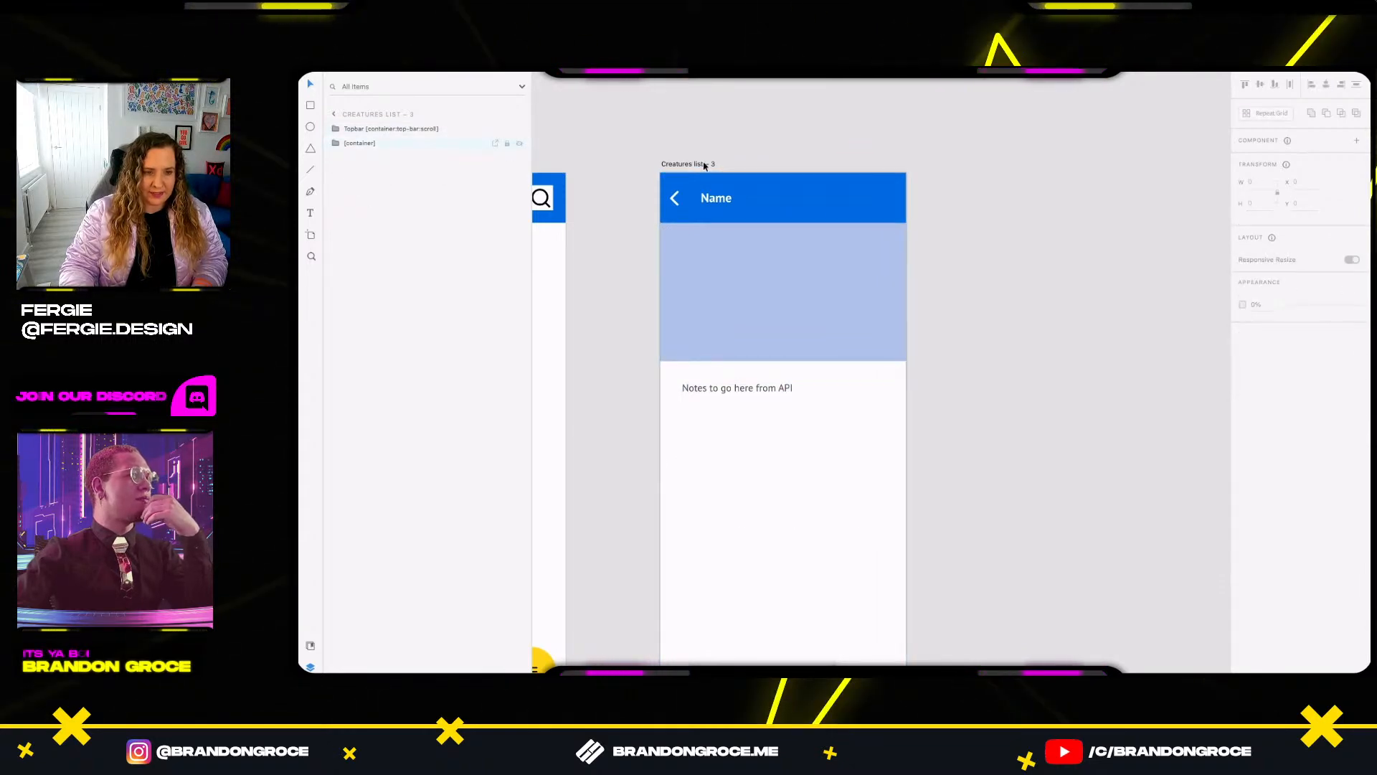
# Add a Google Pixel 5 artboard beside Creatures list – 3 and draw a square about 188 × 188 in it.
pyautogui.press('a')
pyautogui.click(1284, 581)
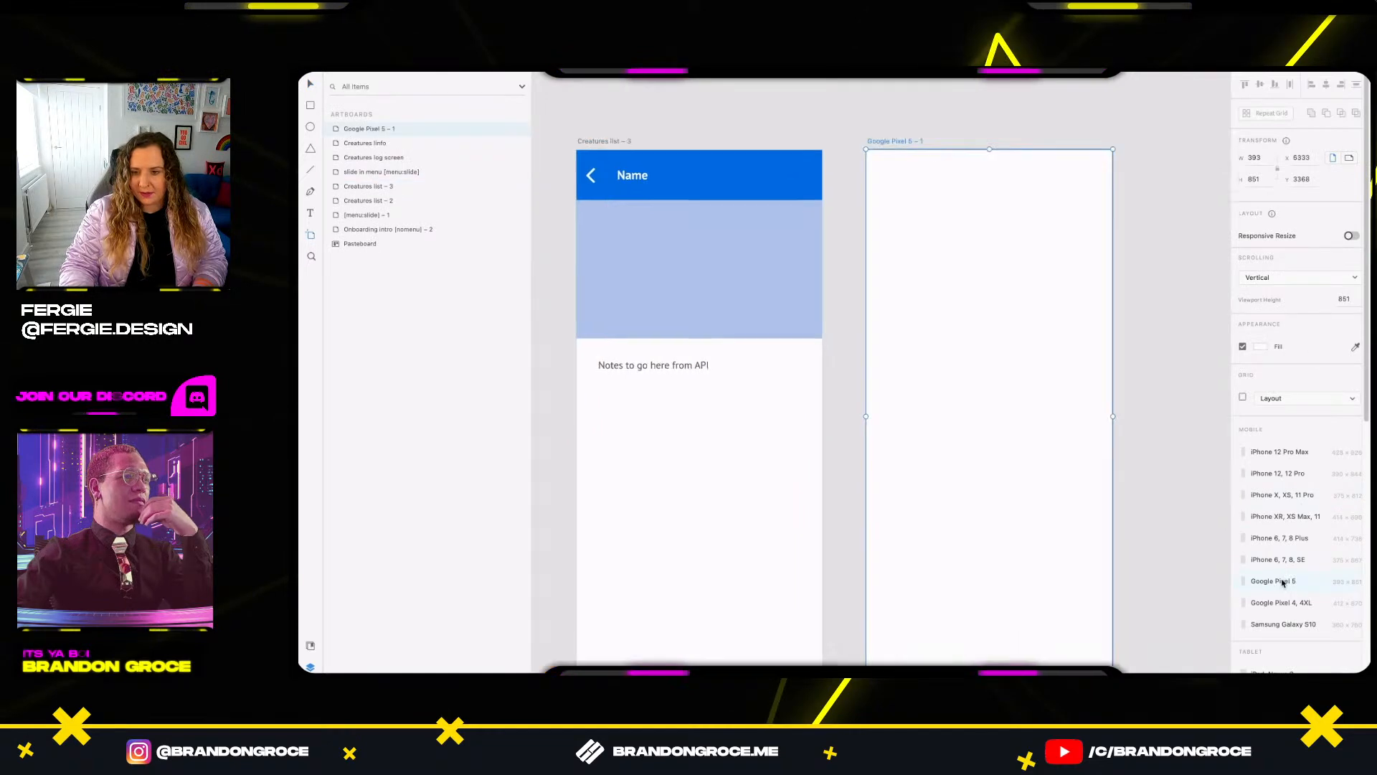
pyautogui.press('v')
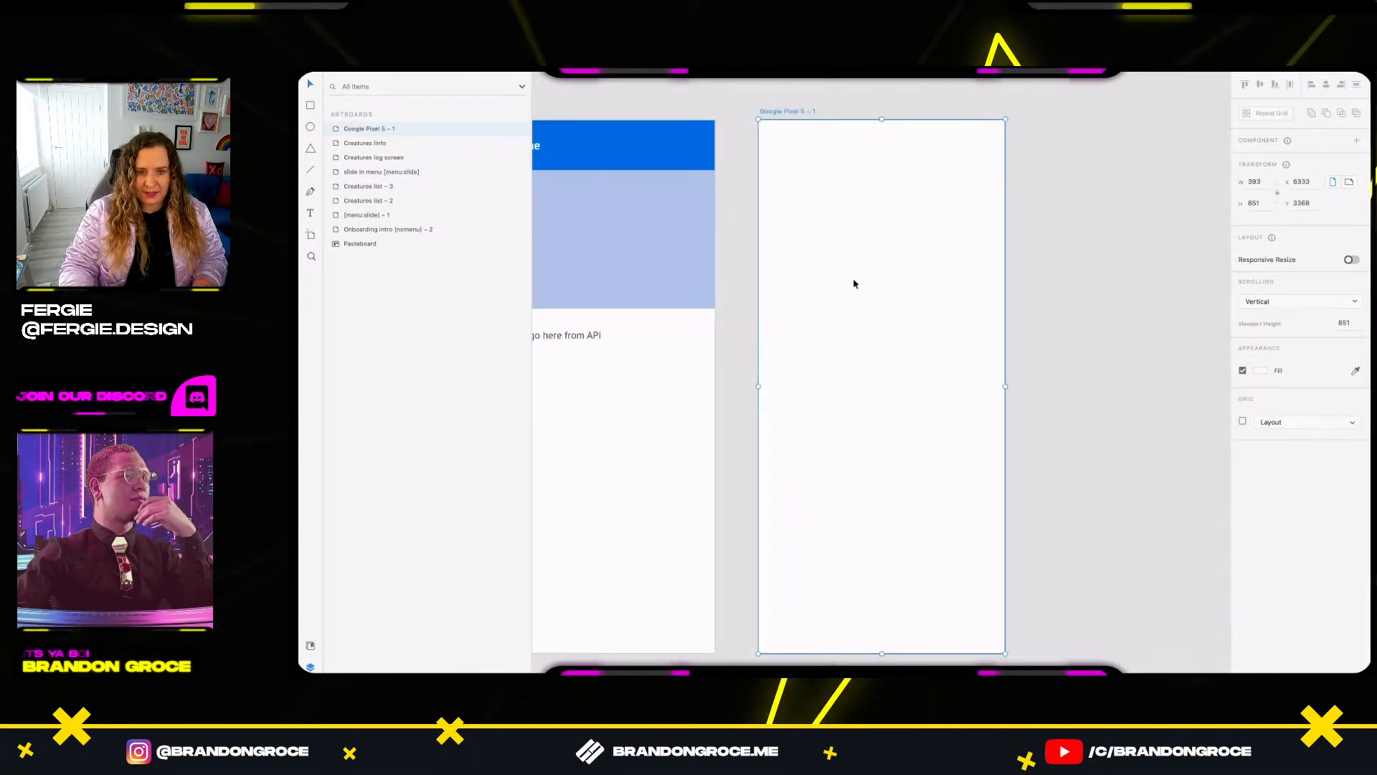
pyautogui.press('r')
pyautogui.moveTo(824, 281)
pyautogui.mouseDown()
pyautogui.moveTo(904, 400)
pyautogui.moveTo(941, 427)
pyautogui.mouseUp()
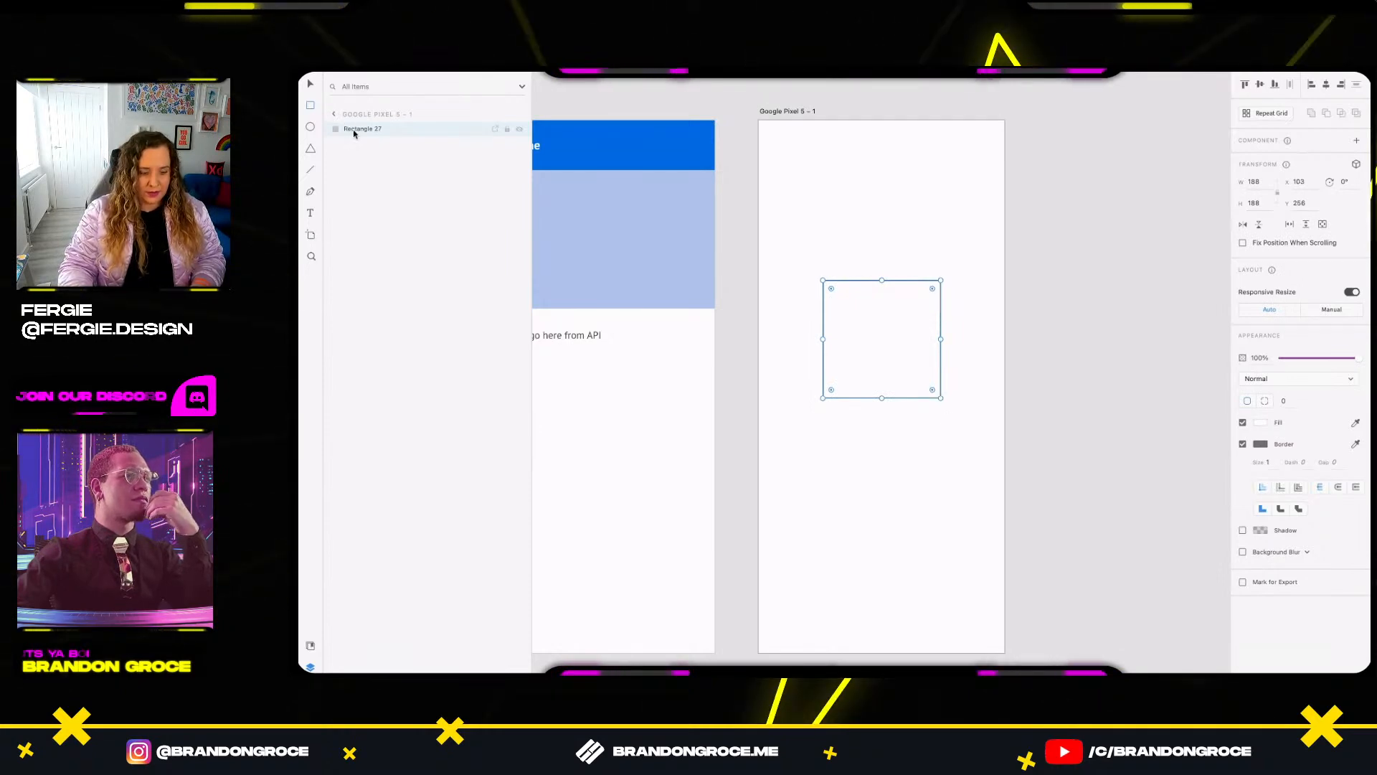
# Switch to Chrome and open the LottieFiles website in a new tab.
pyautogui.press('super+Tab')
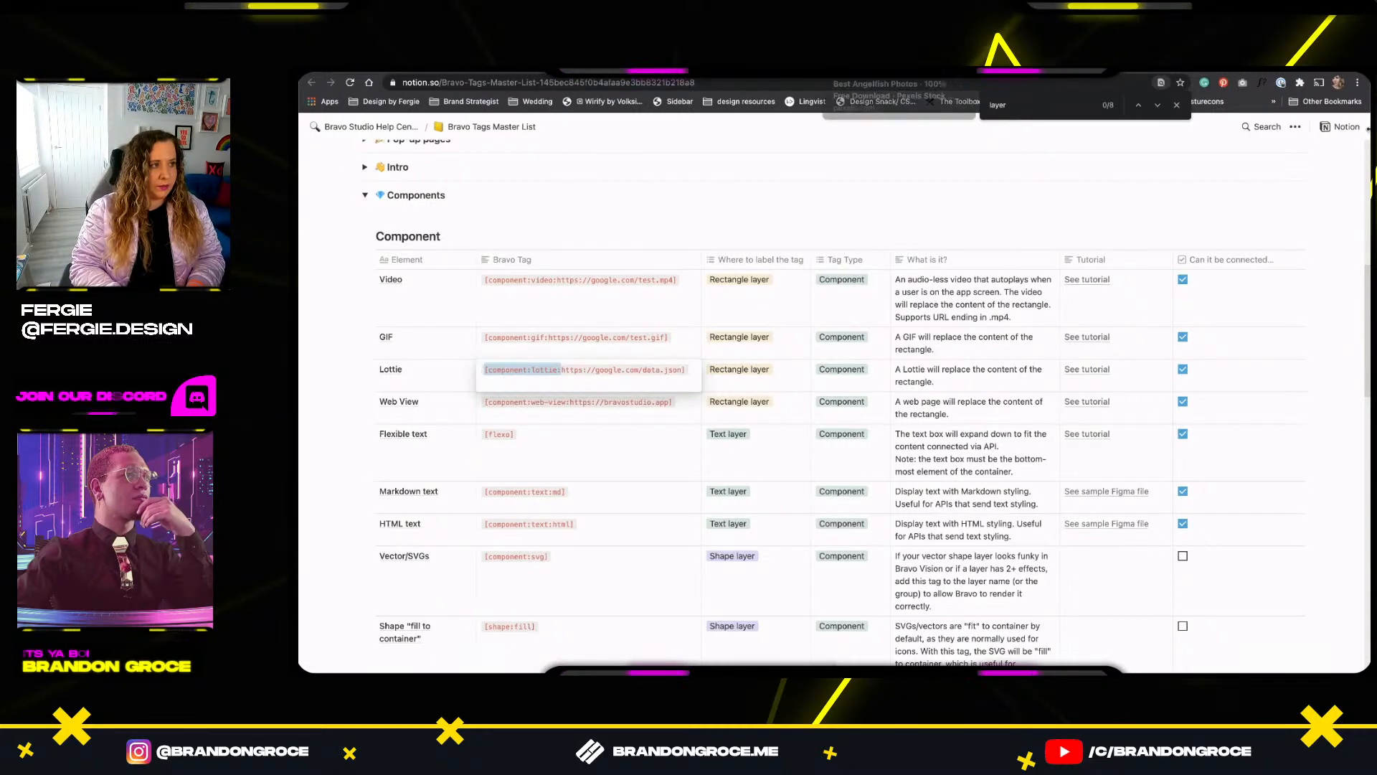
pyautogui.press('super+t')
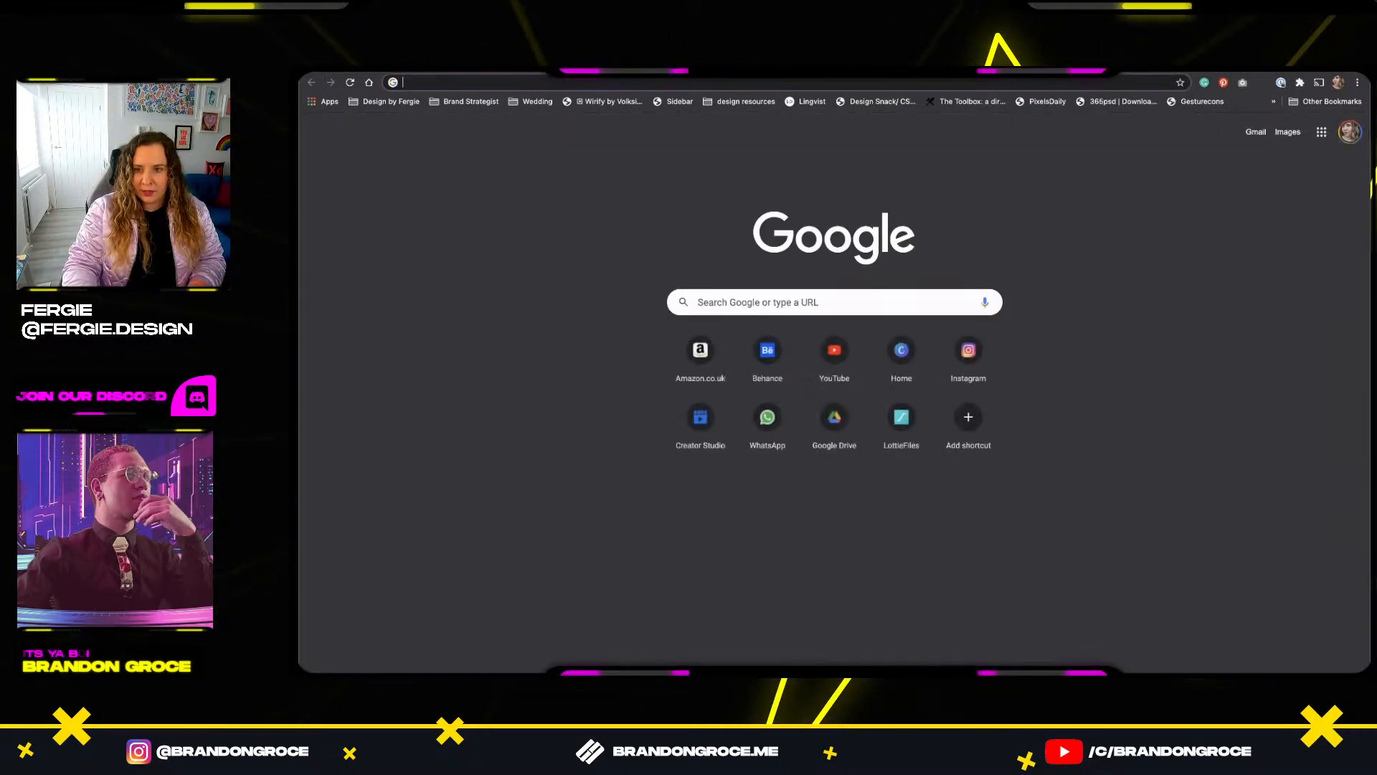
pyautogui.write('lottie')
pyautogui.press('Return')
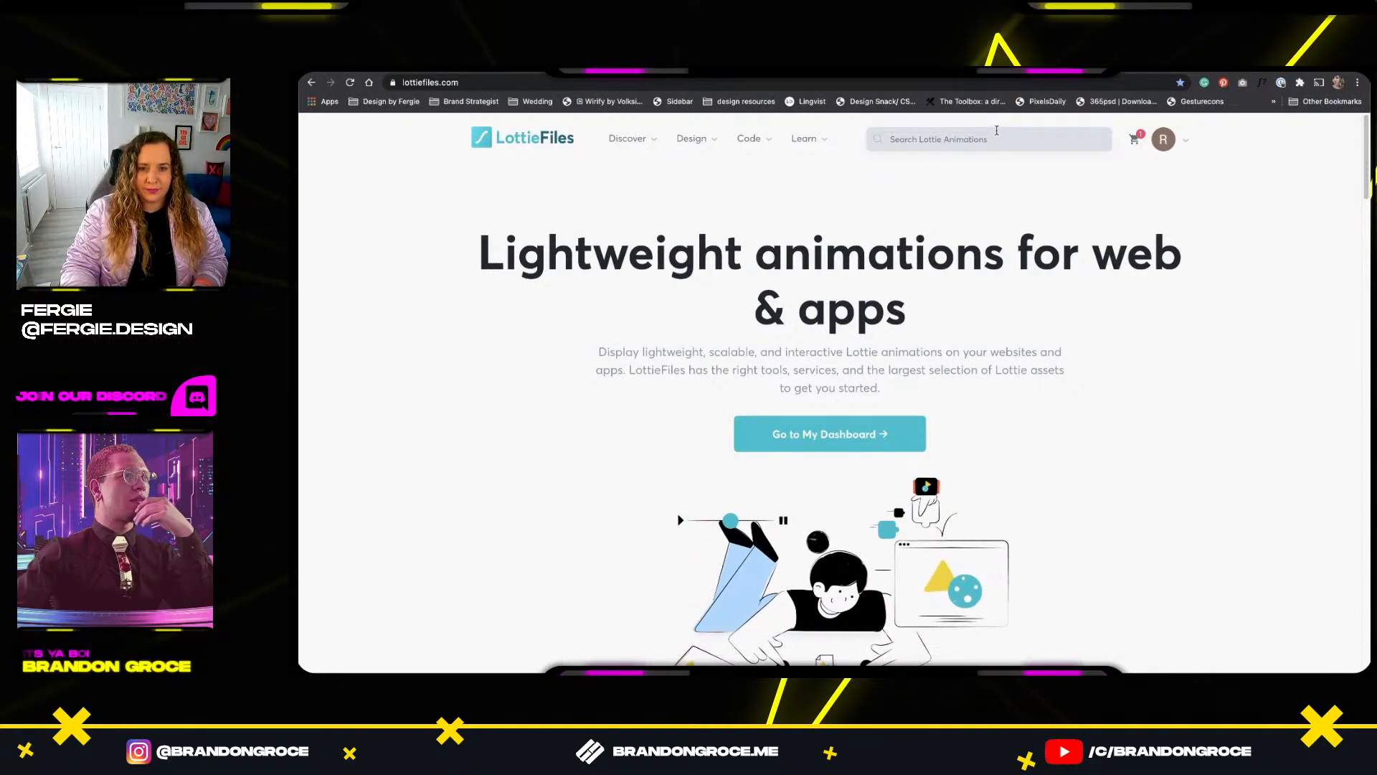
# Search the LottieFiles animations for "loading sea".
pyautogui.click(997, 132)
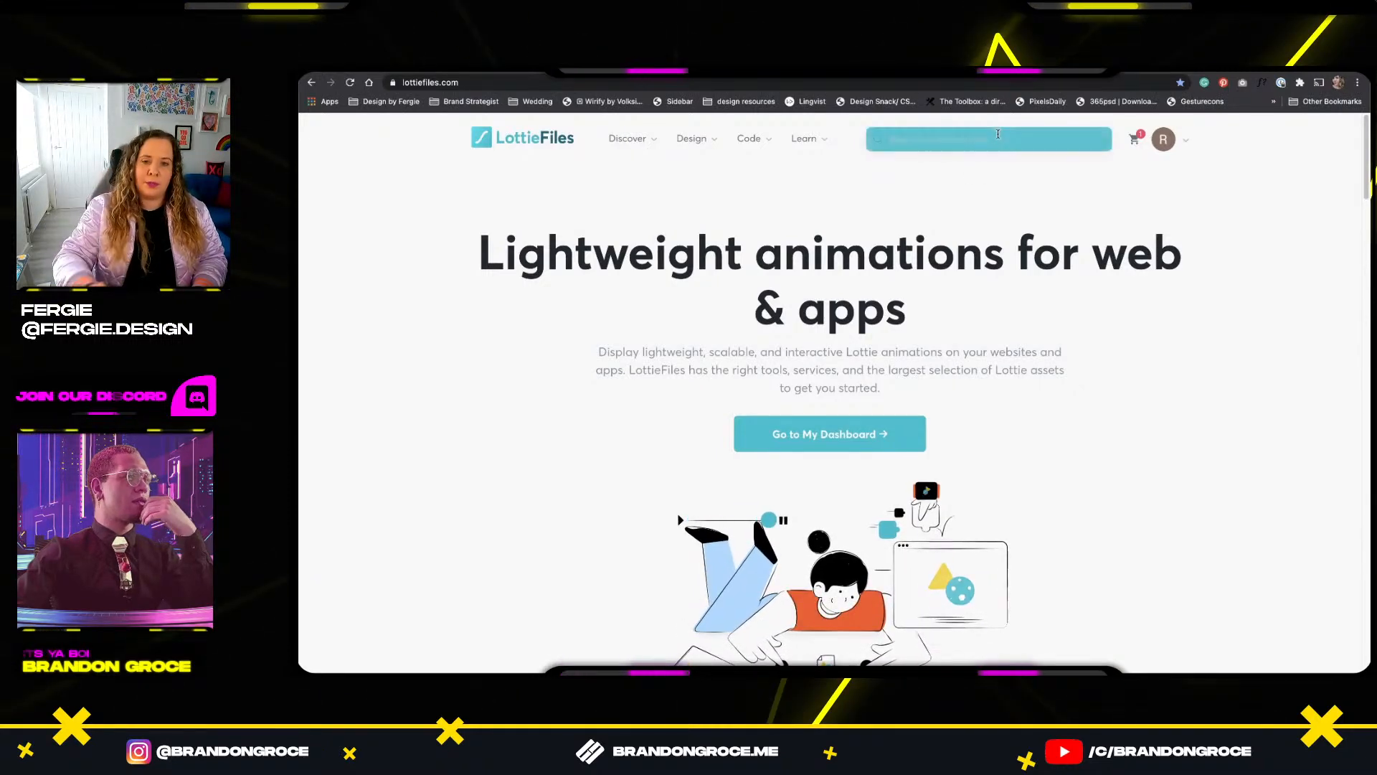
pyautogui.write('loading')
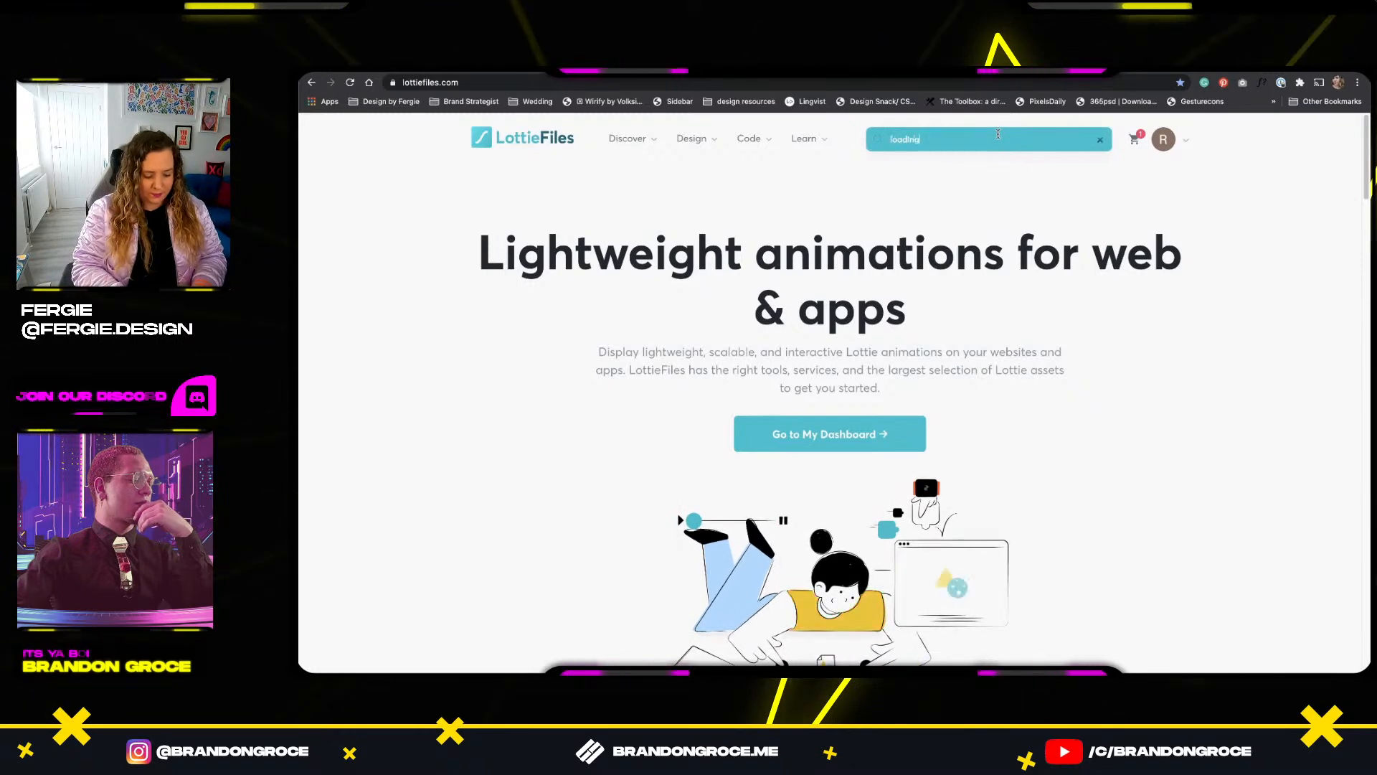
pyautogui.write(' sea')
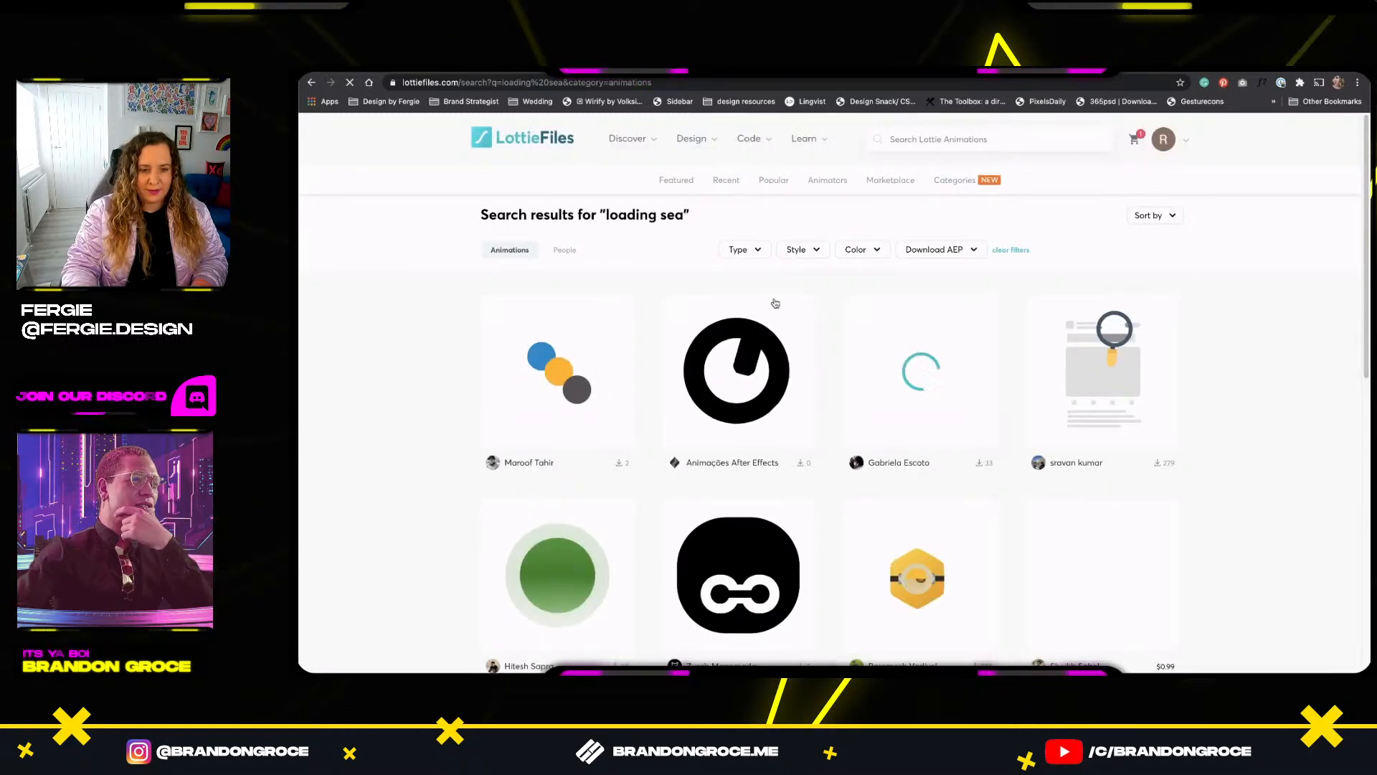
# Search the animations for "ocean wave" and open the blue jellyfish animation Jelly Spin from the results.
pyautogui.click(965, 145)
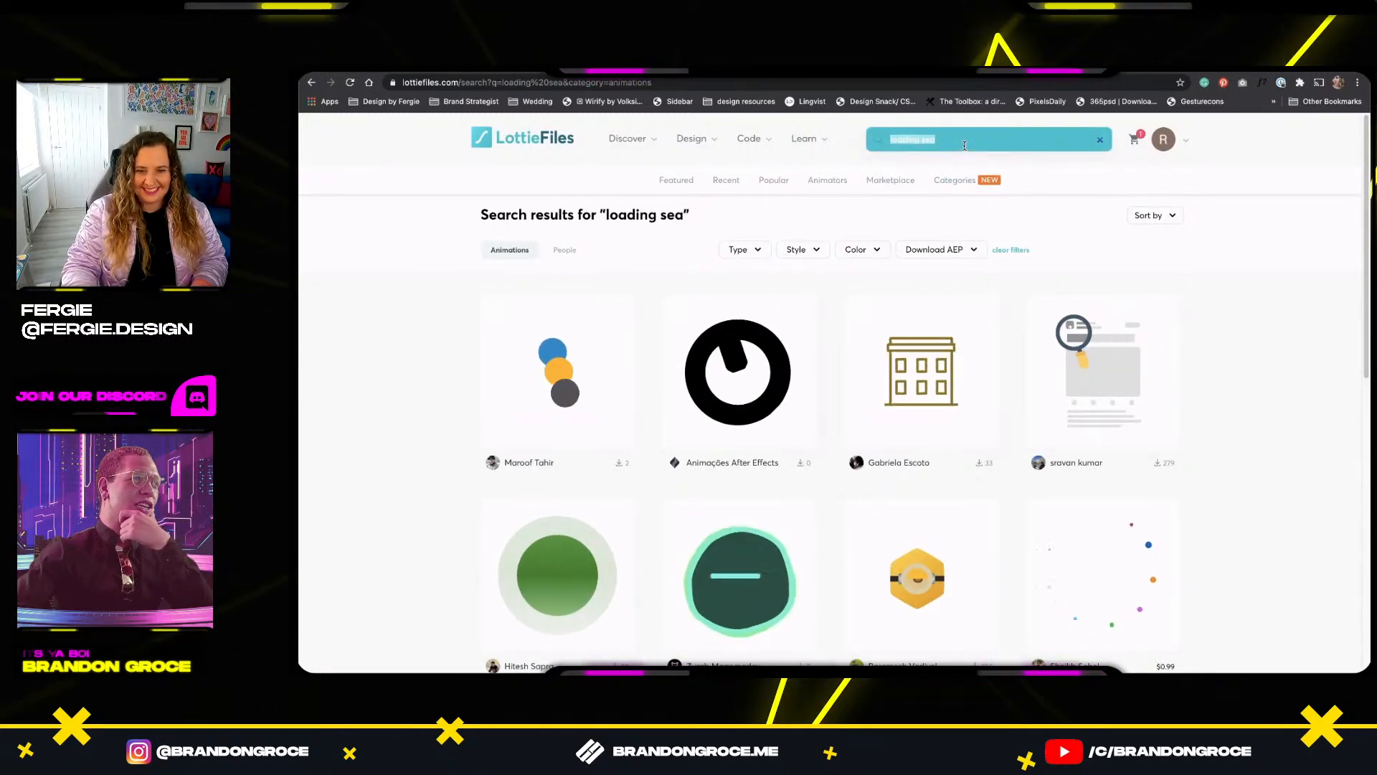
pyautogui.write('ocean wave')
pyautogui.press('Return')
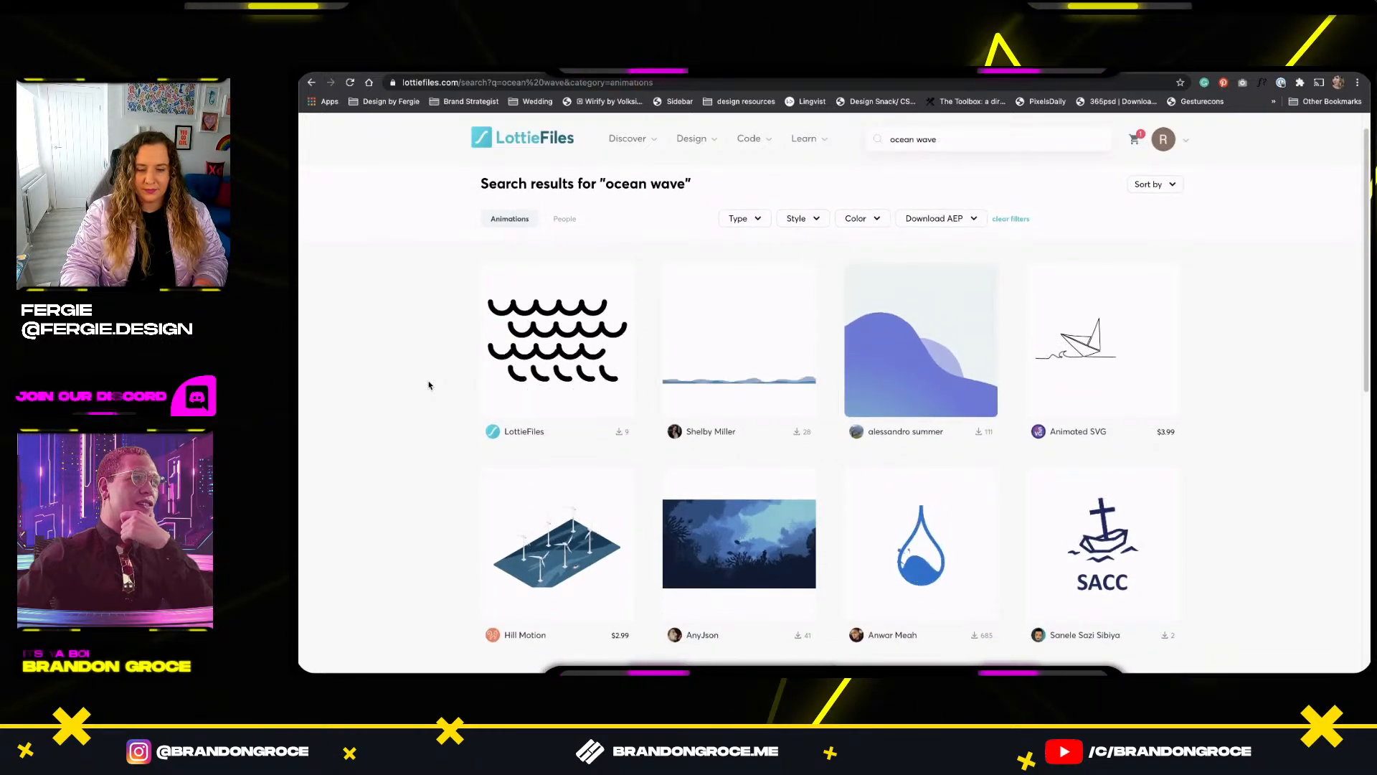
pyautogui.scroll(-3, 428, 386)
pyautogui.scroll(-1, 429, 385)
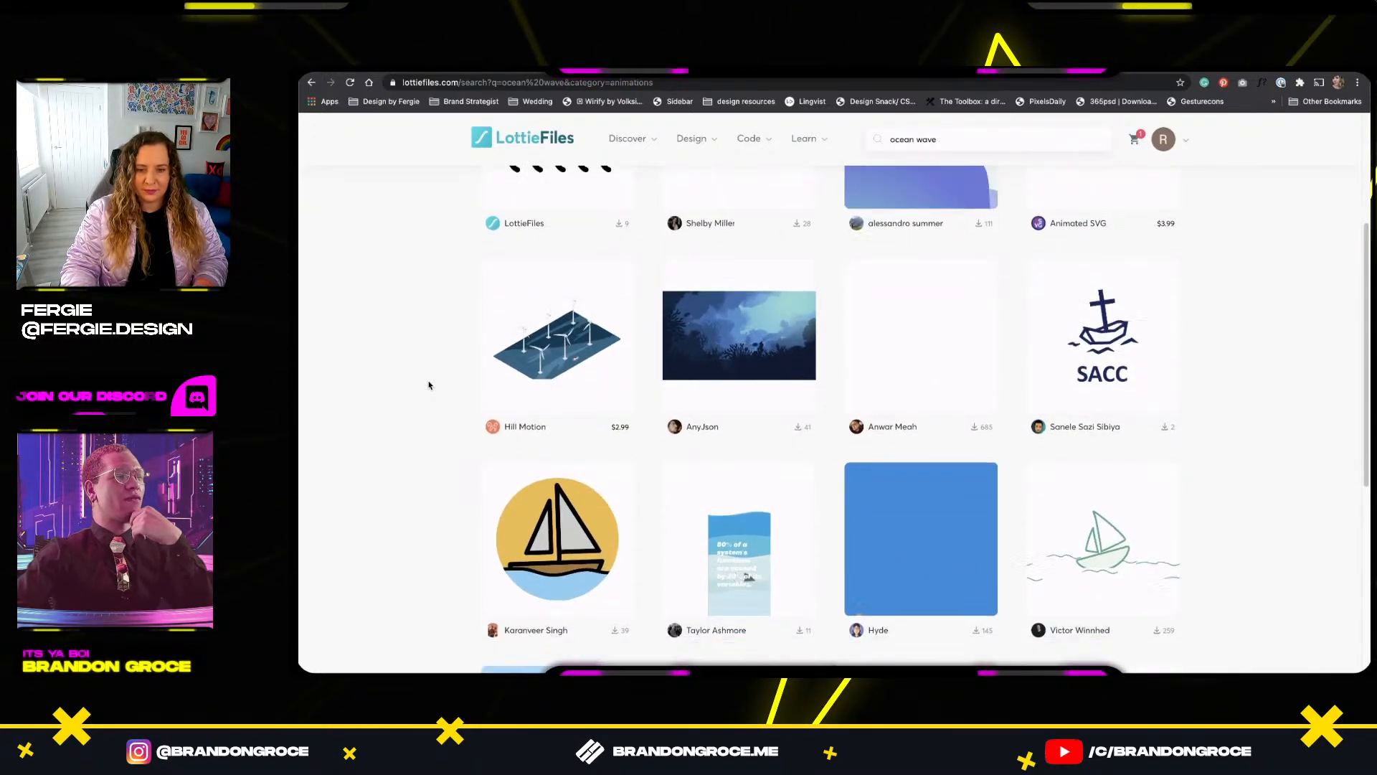
pyautogui.scroll(-4, 429, 386)
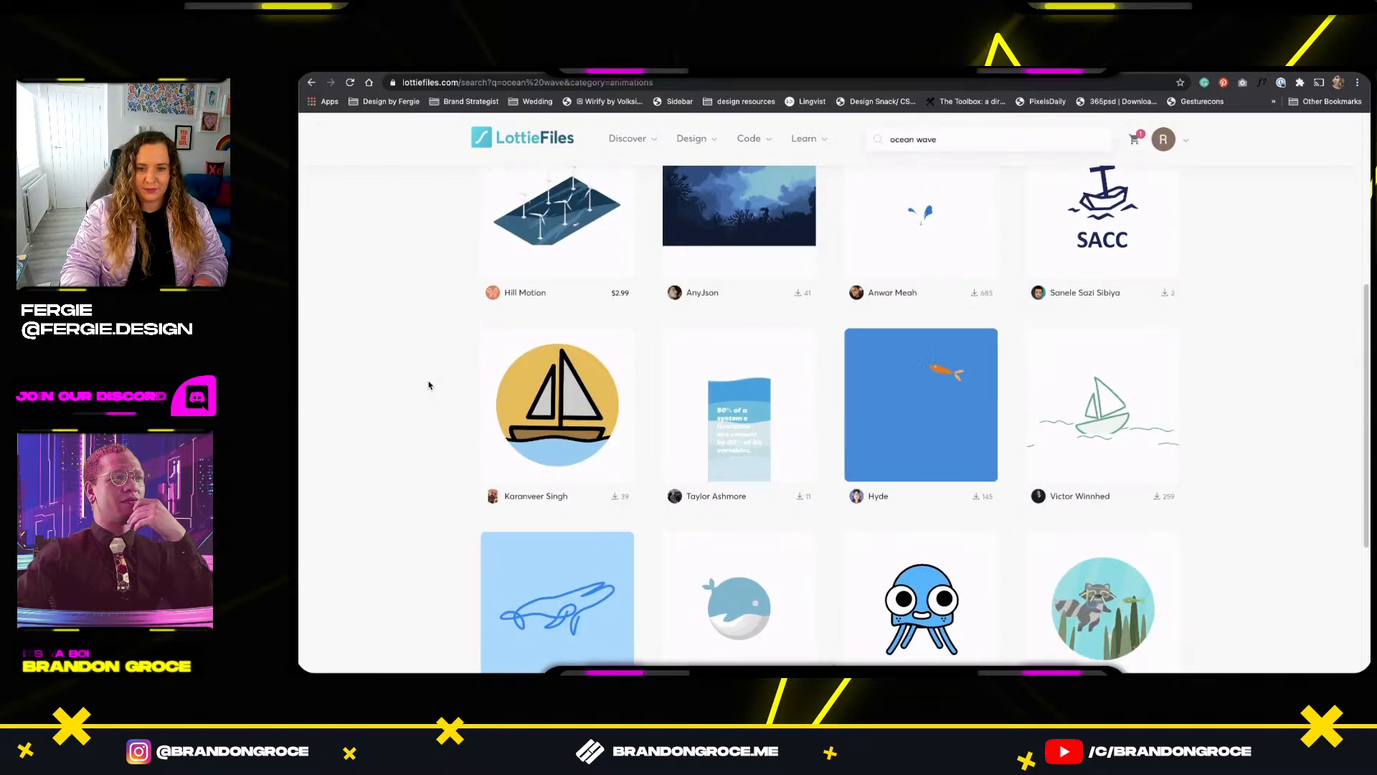
pyautogui.scroll(-2, 429, 385)
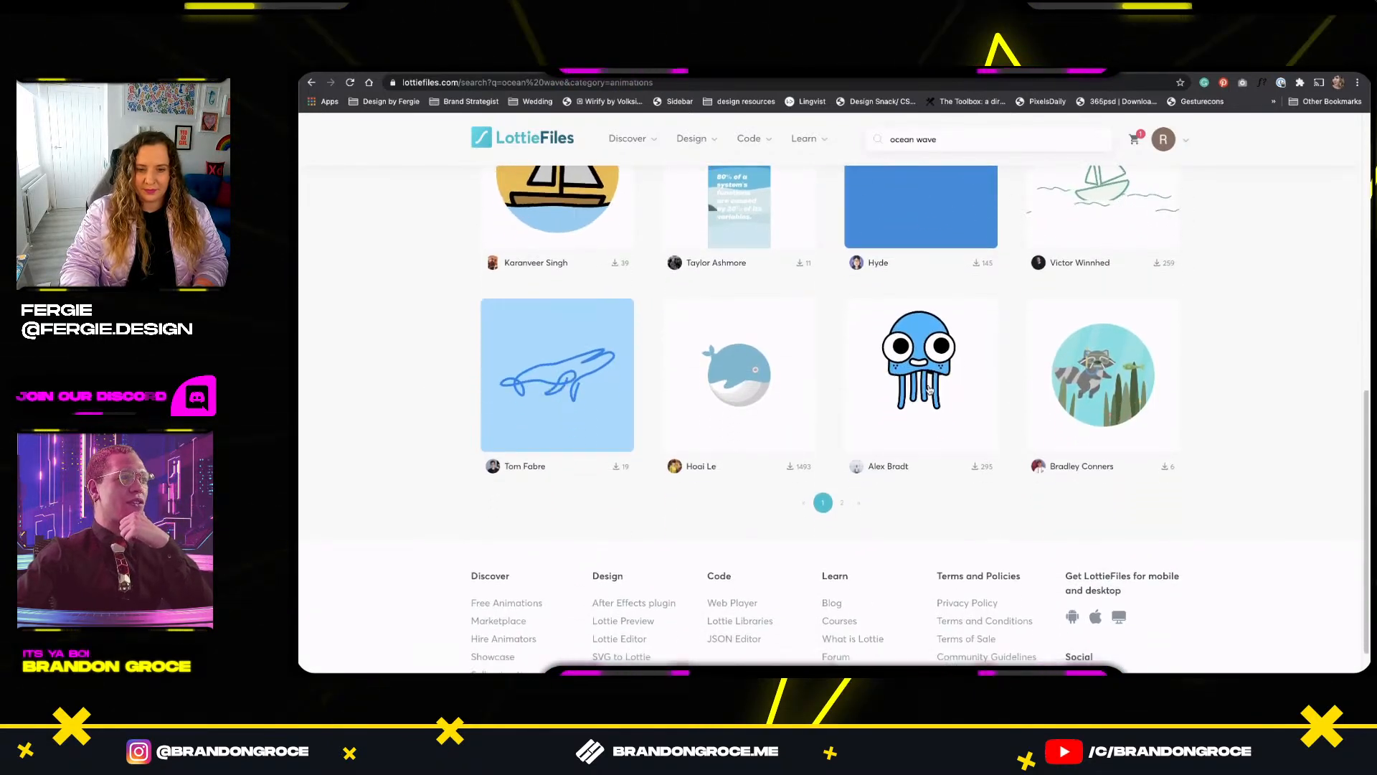
pyautogui.click(921, 385)
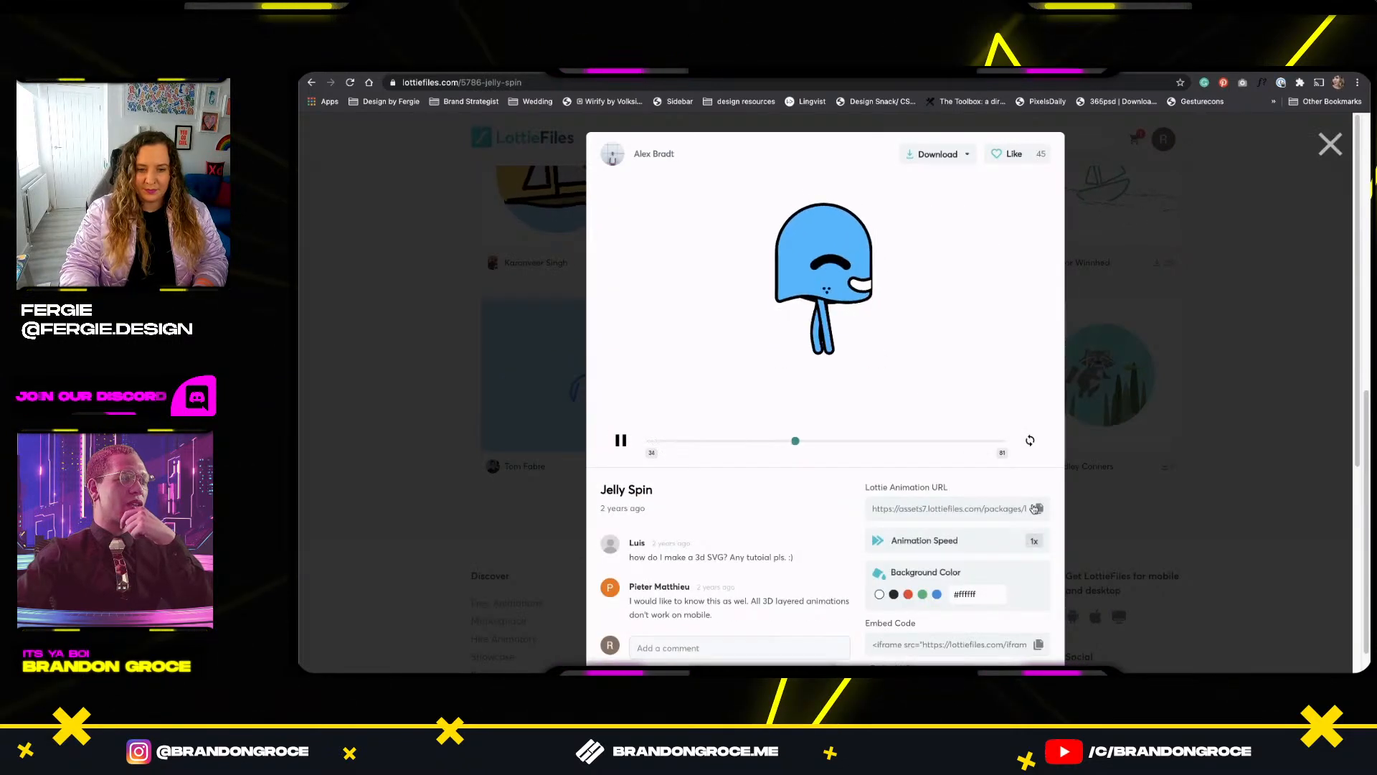
# Copy the Lottie animation URL of Jelly Spin and download the animation as a GIF.
pyautogui.click(1036, 510)
pyautogui.click(937, 154)
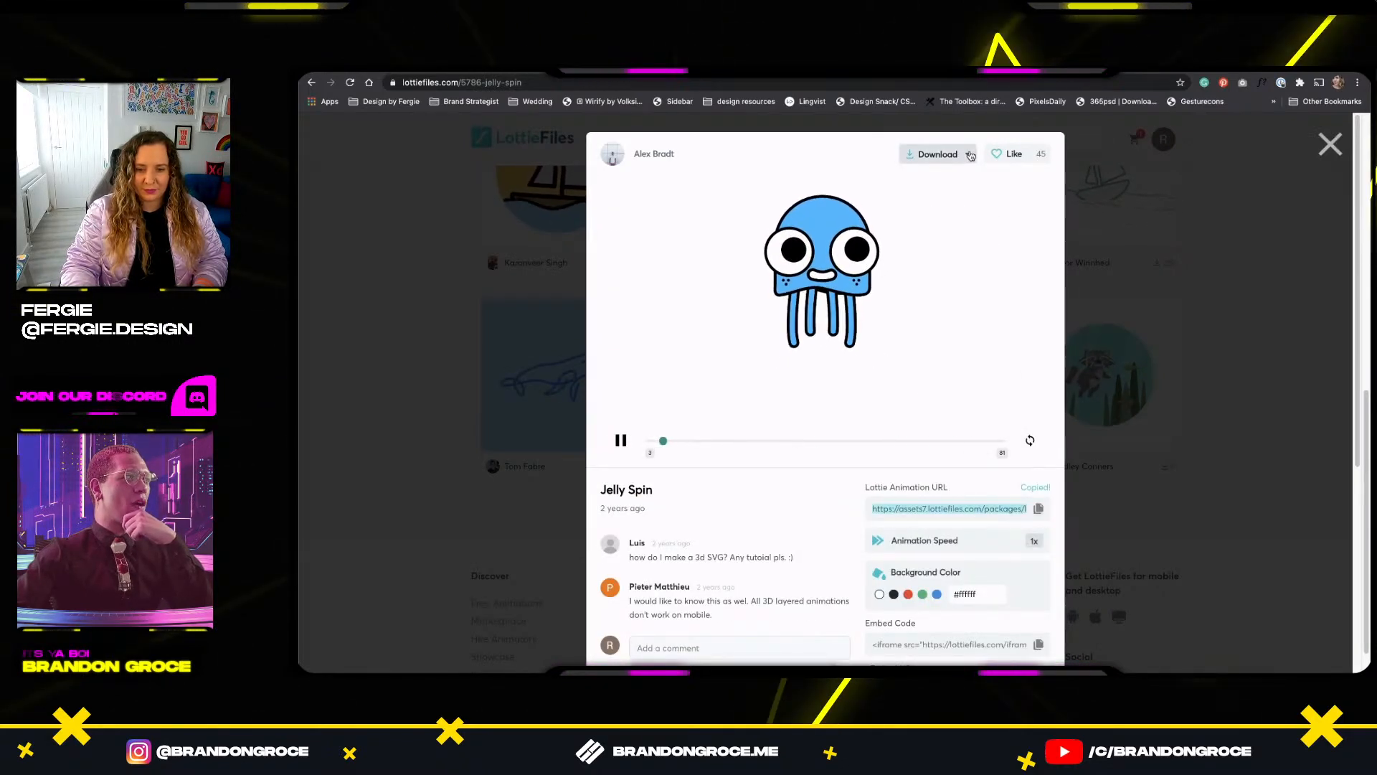
pyautogui.click(918, 224)
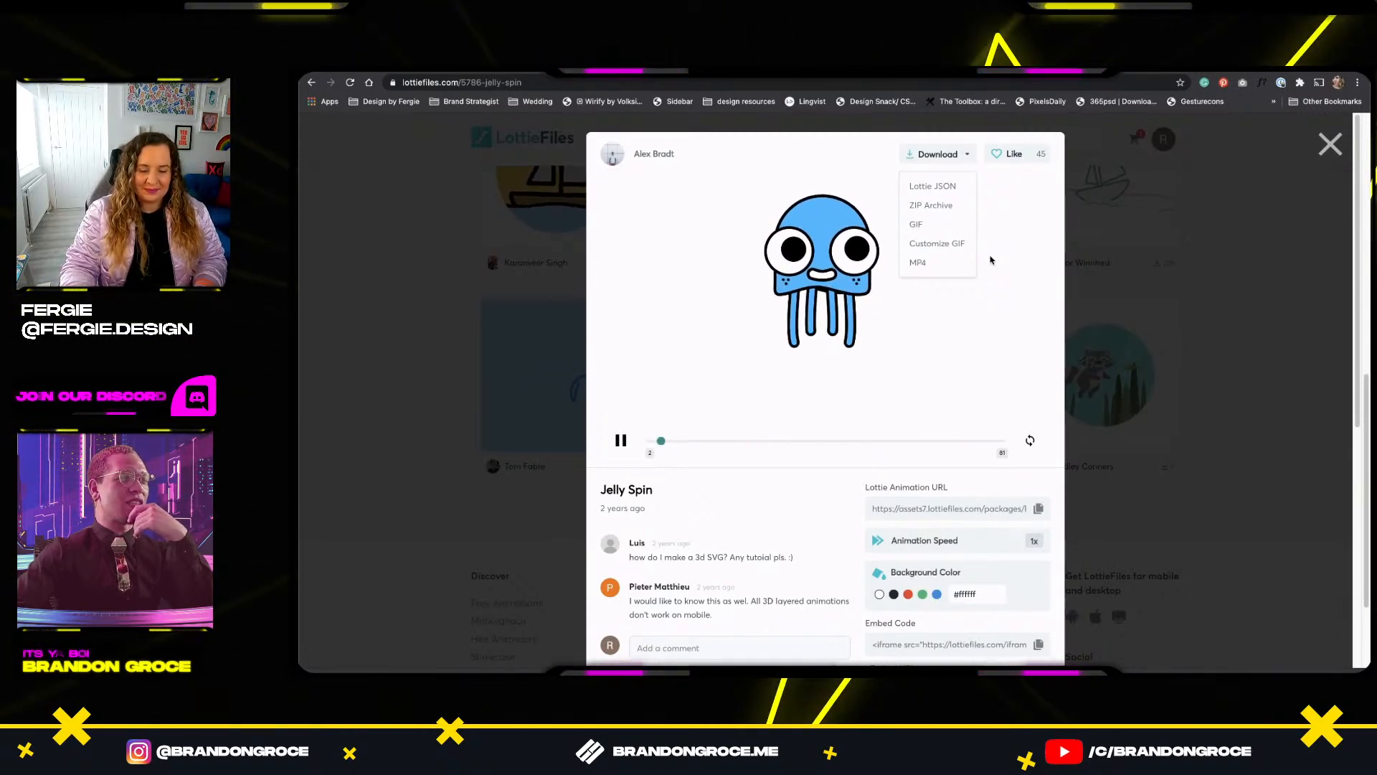
# Switch to Adobe XD and delete the square from the Google Pixel 5 artboard.
pyautogui.press('super+Tab')
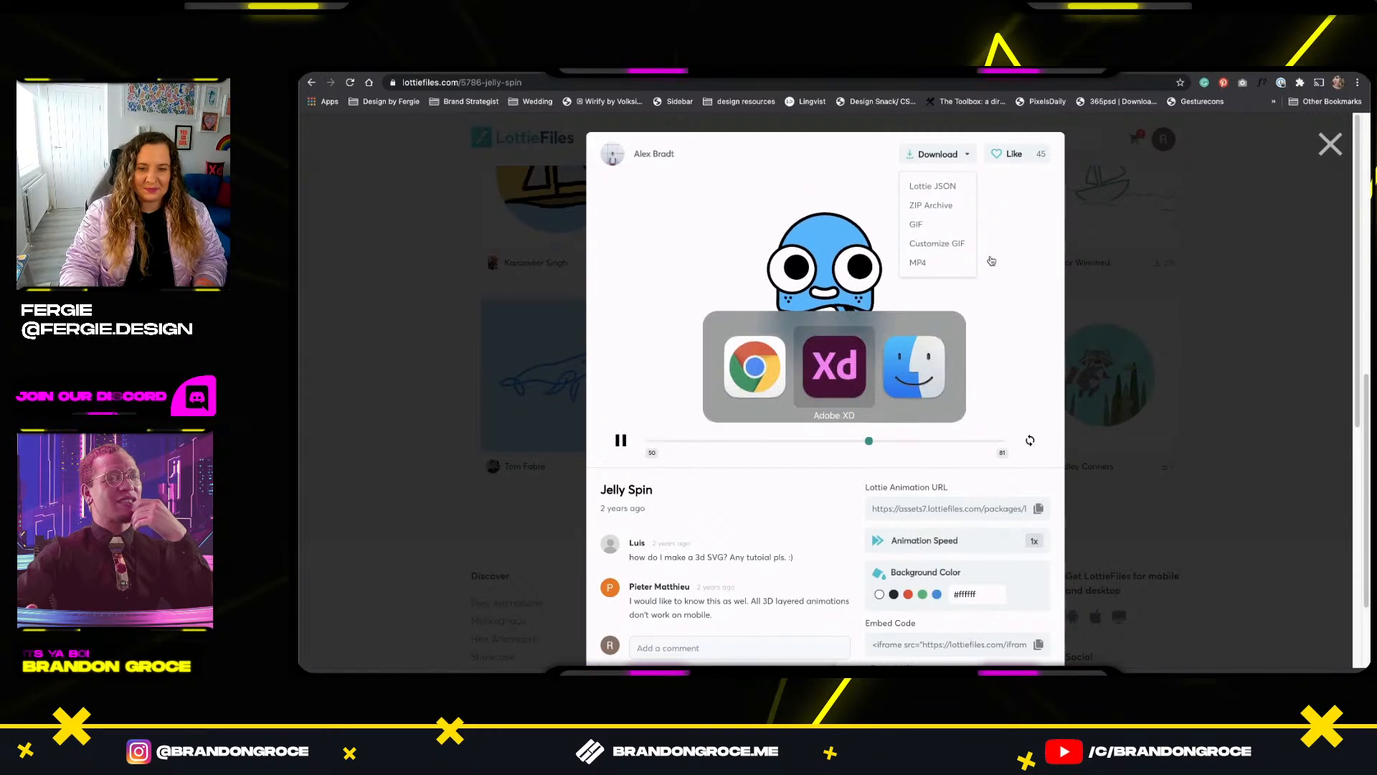
pyautogui.press('Escape')
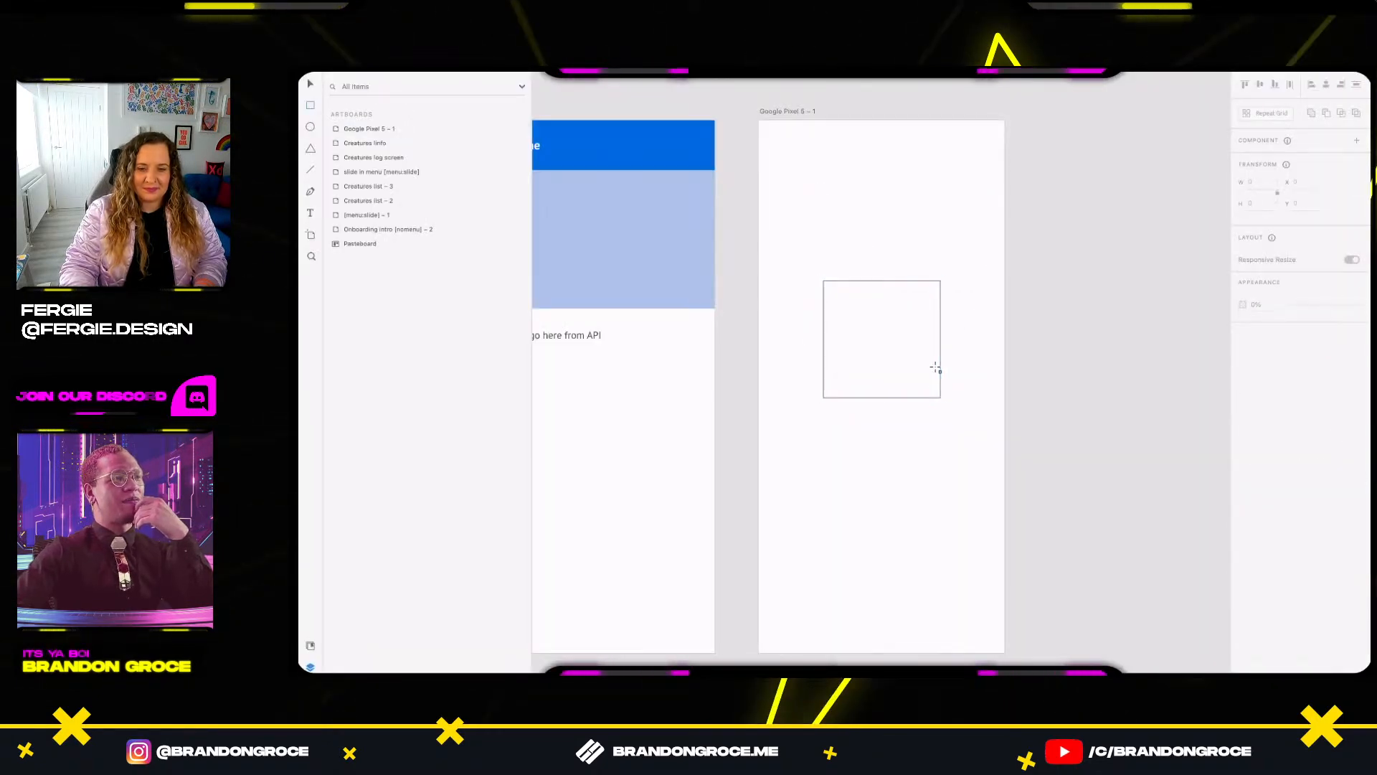
pyautogui.click(936, 371)
pyautogui.press('Delete')
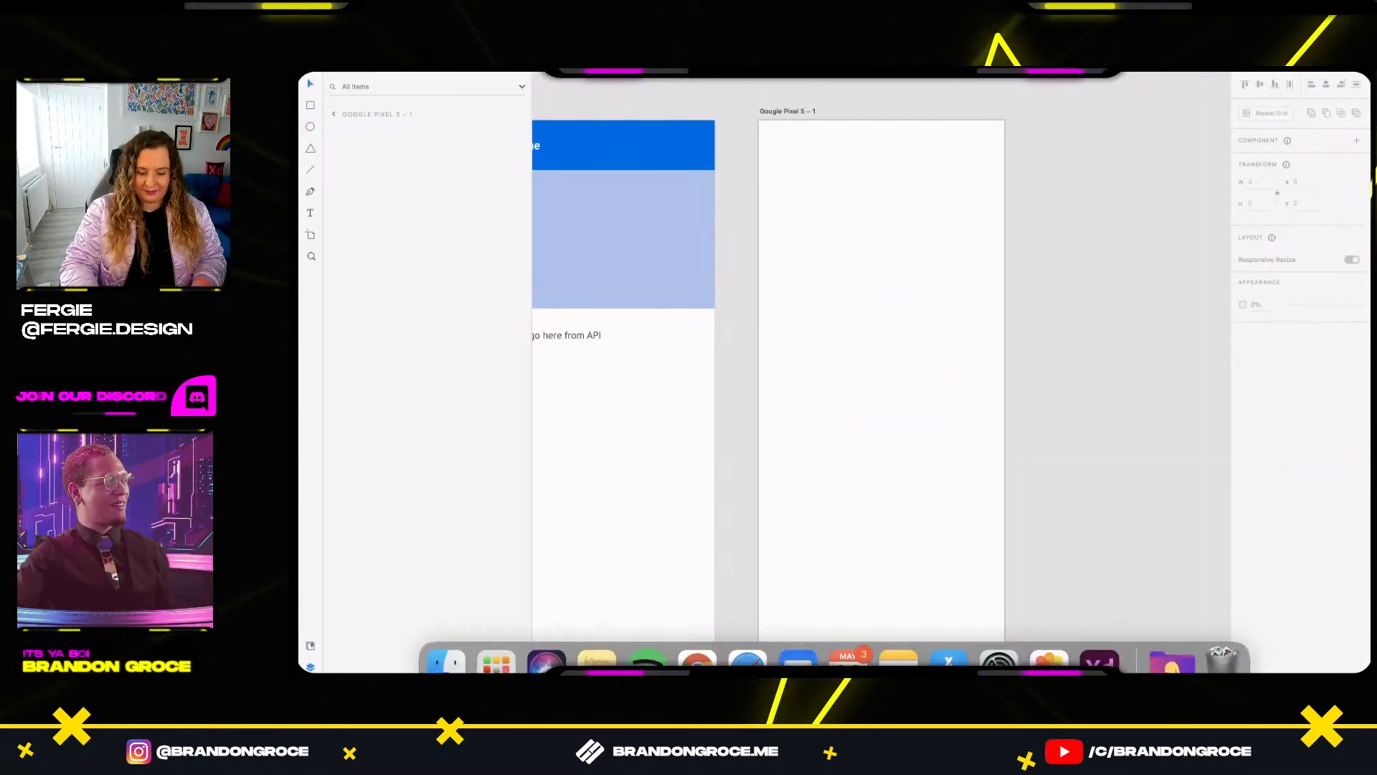
# Place the downloaded jelly-spin GIF on the Google Pixel 5 artboard and scale it to about 322 × 322.
pyautogui.click(1173, 660)
pyautogui.moveTo(764, 195); pyautogui.dragTo(812, 316)
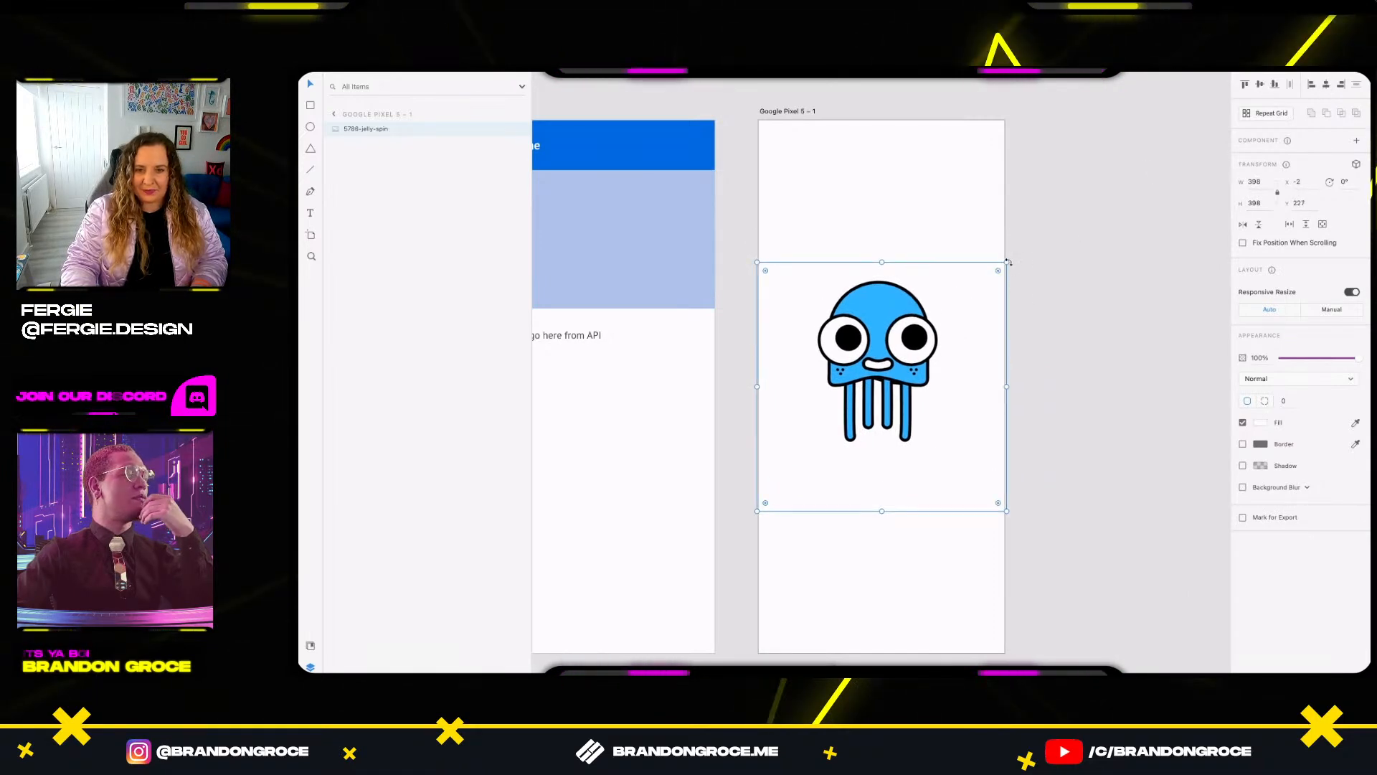
pyautogui.moveTo(1008, 261); pyautogui.dragTo(982, 285)
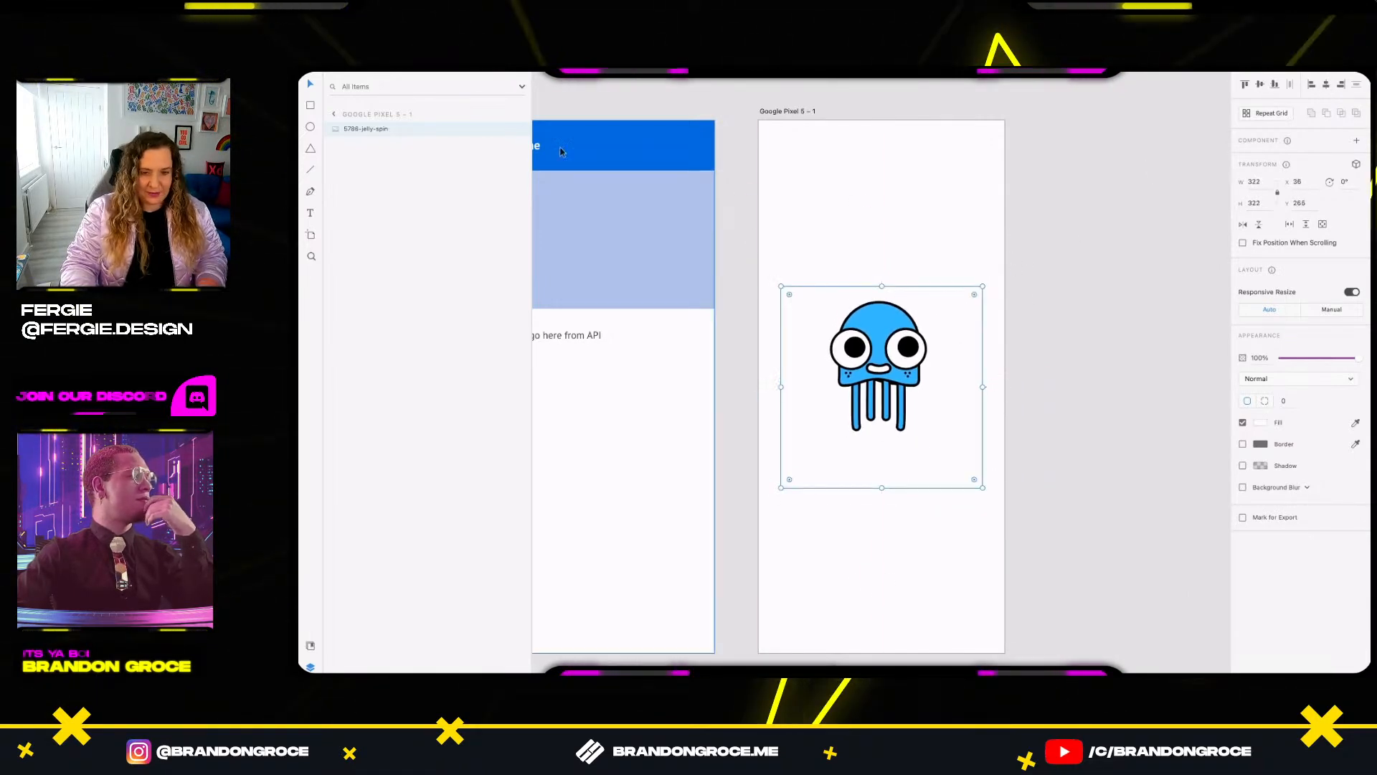
# Rename the jellyfish image layer with the tag [component:lottie:], pasting the copied Lottie animation URL before the closing bracket.
pyautogui.doubleClick(370, 129)
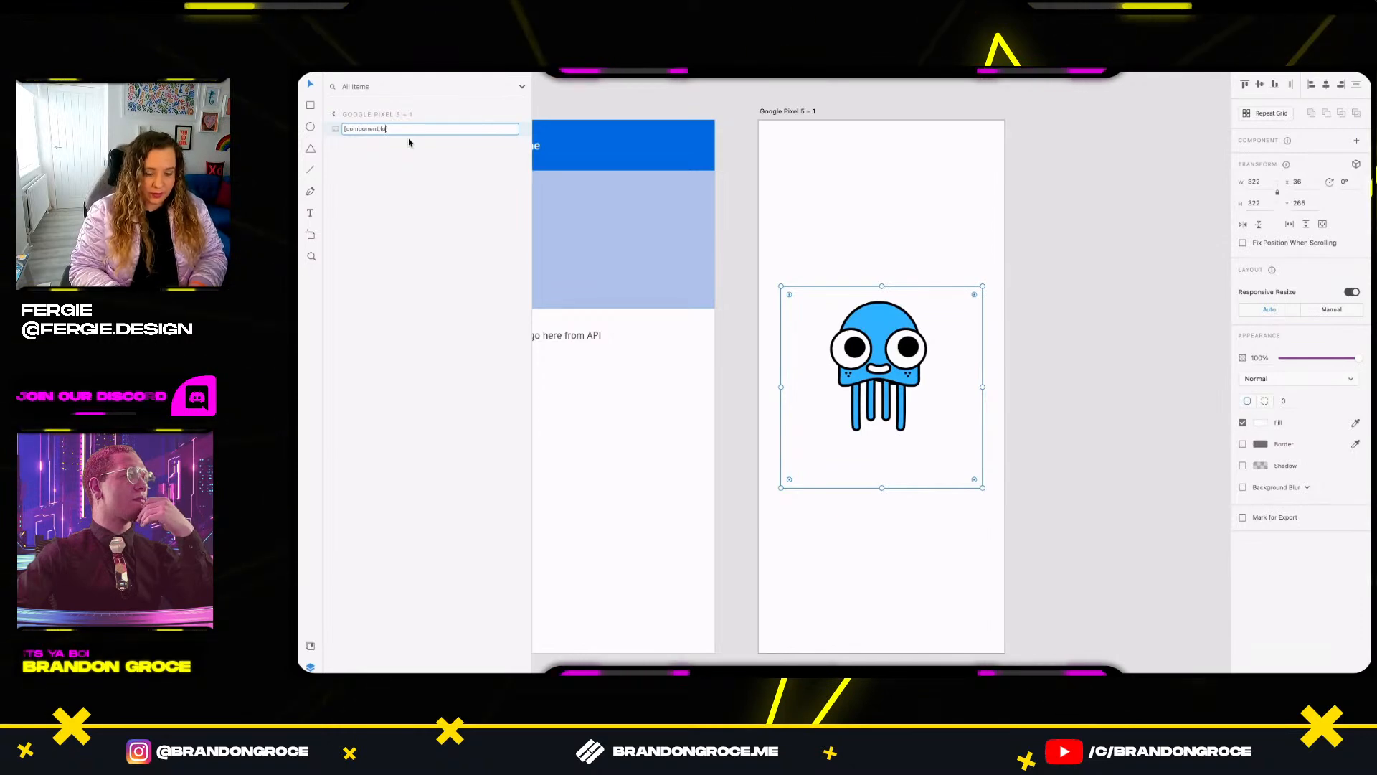
pyautogui.write('ttie:]')
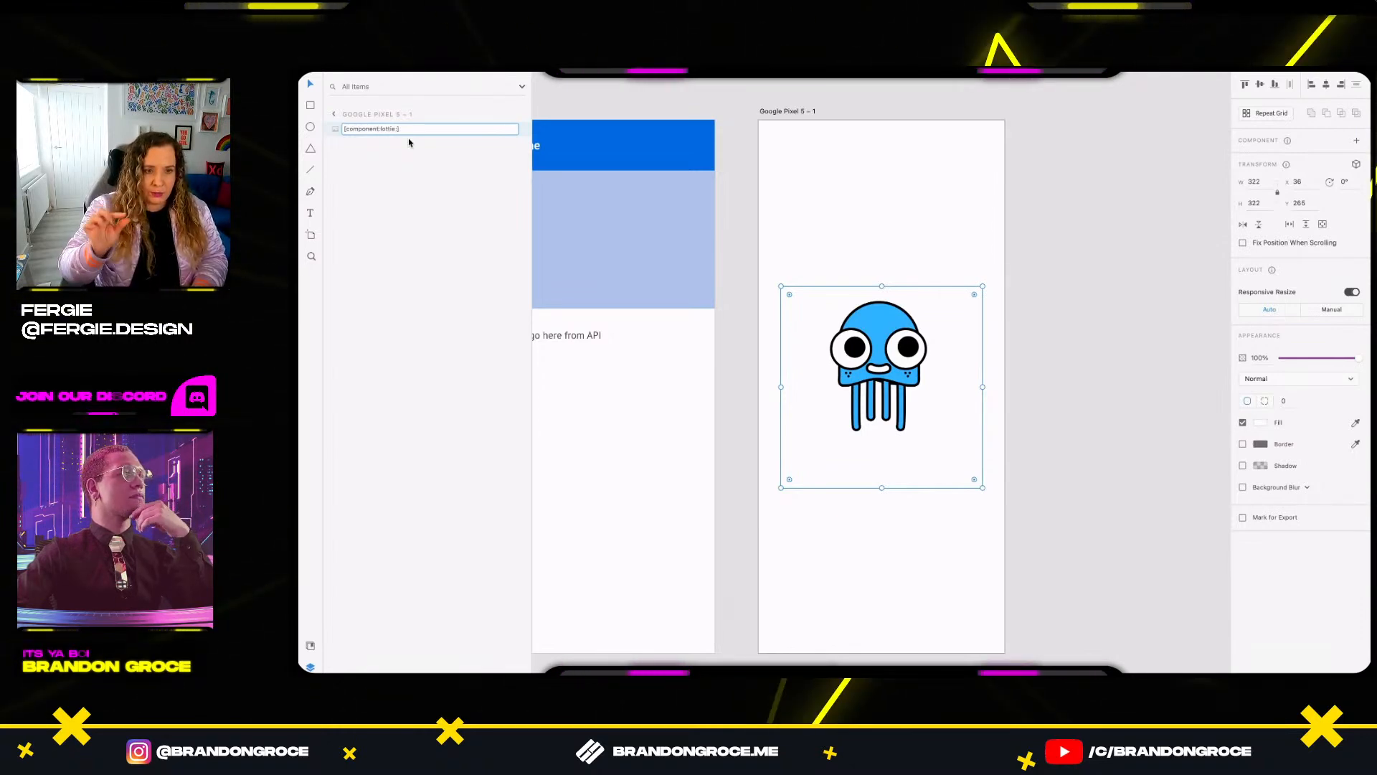
pyautogui.hotkey('ctrl', 'v')
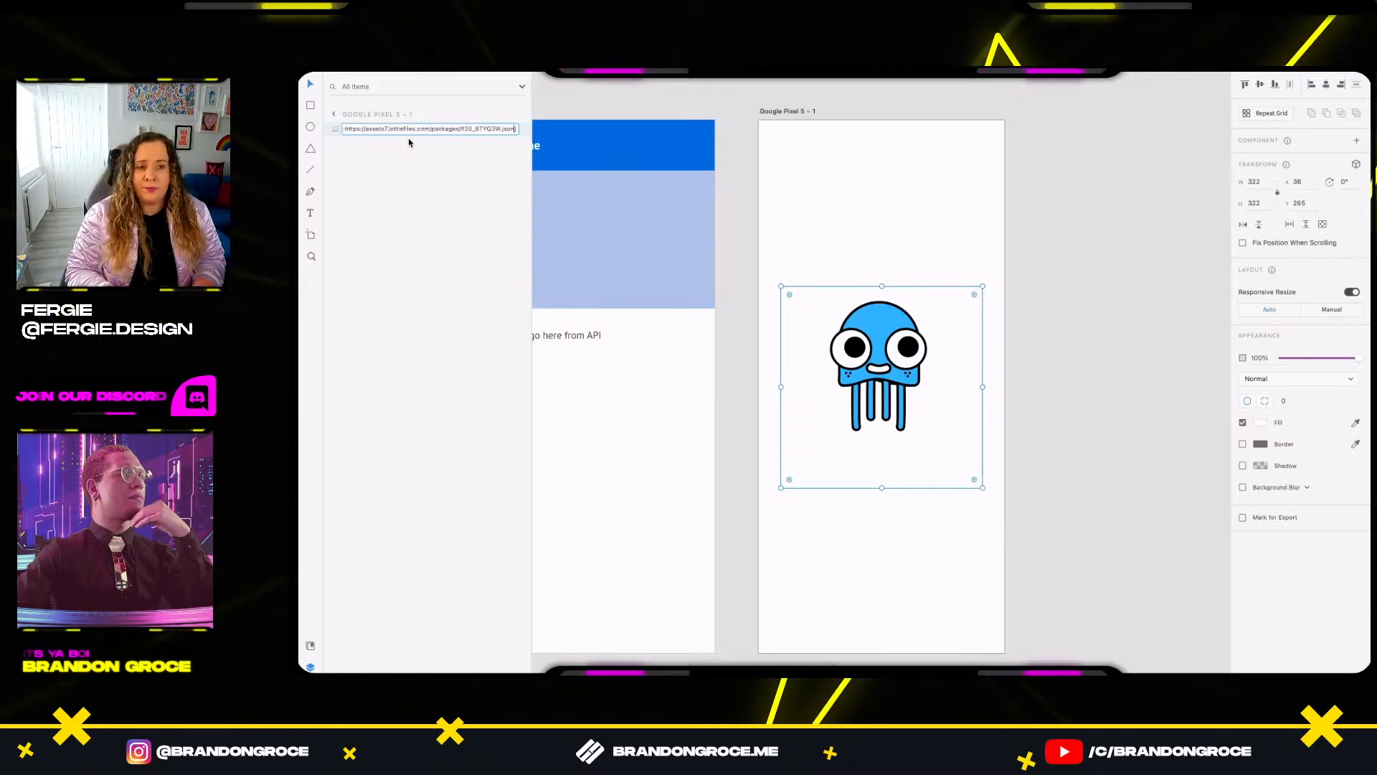
pyautogui.press('Return')
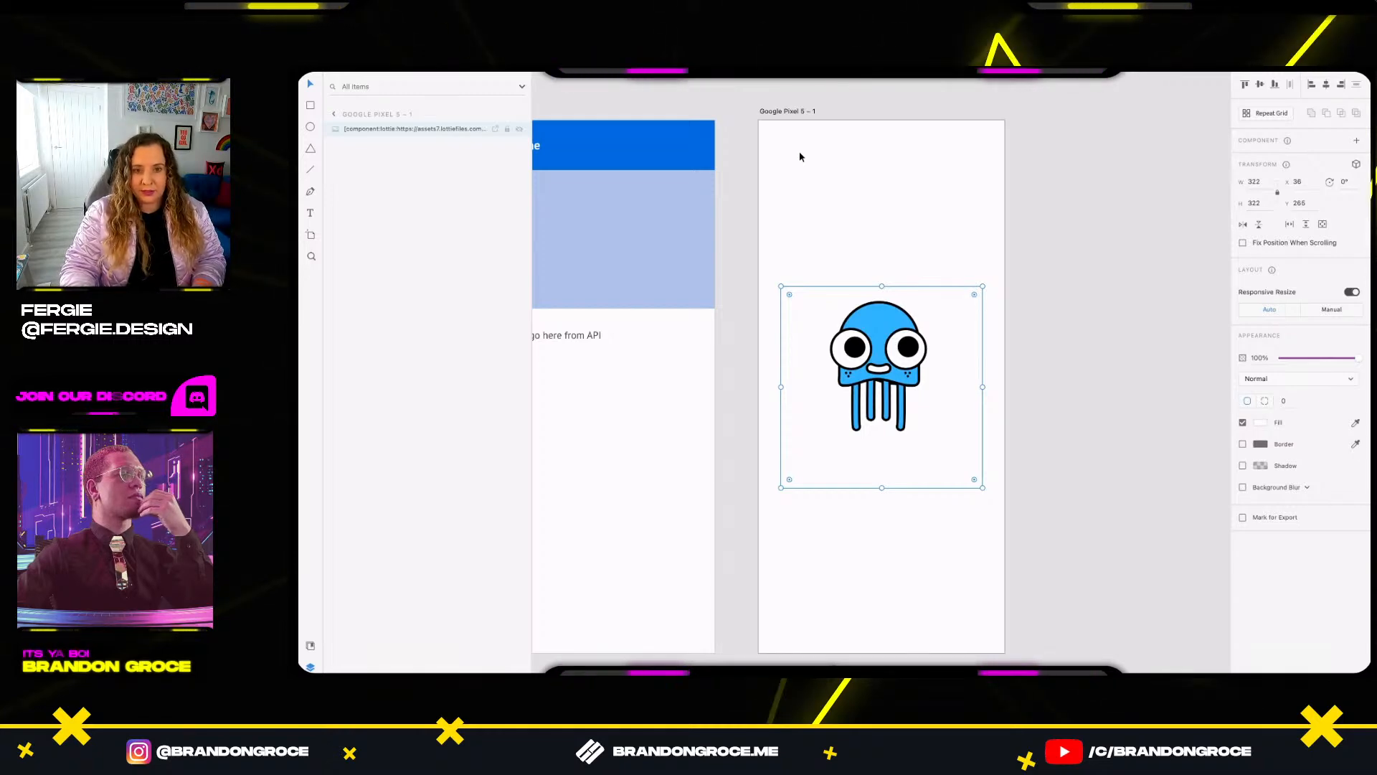
# Check the custom loading page tag [state:loading] in the Bravo Tags Master List in Chrome, and return to Adobe XD.
pyautogui.press('super+Tab')
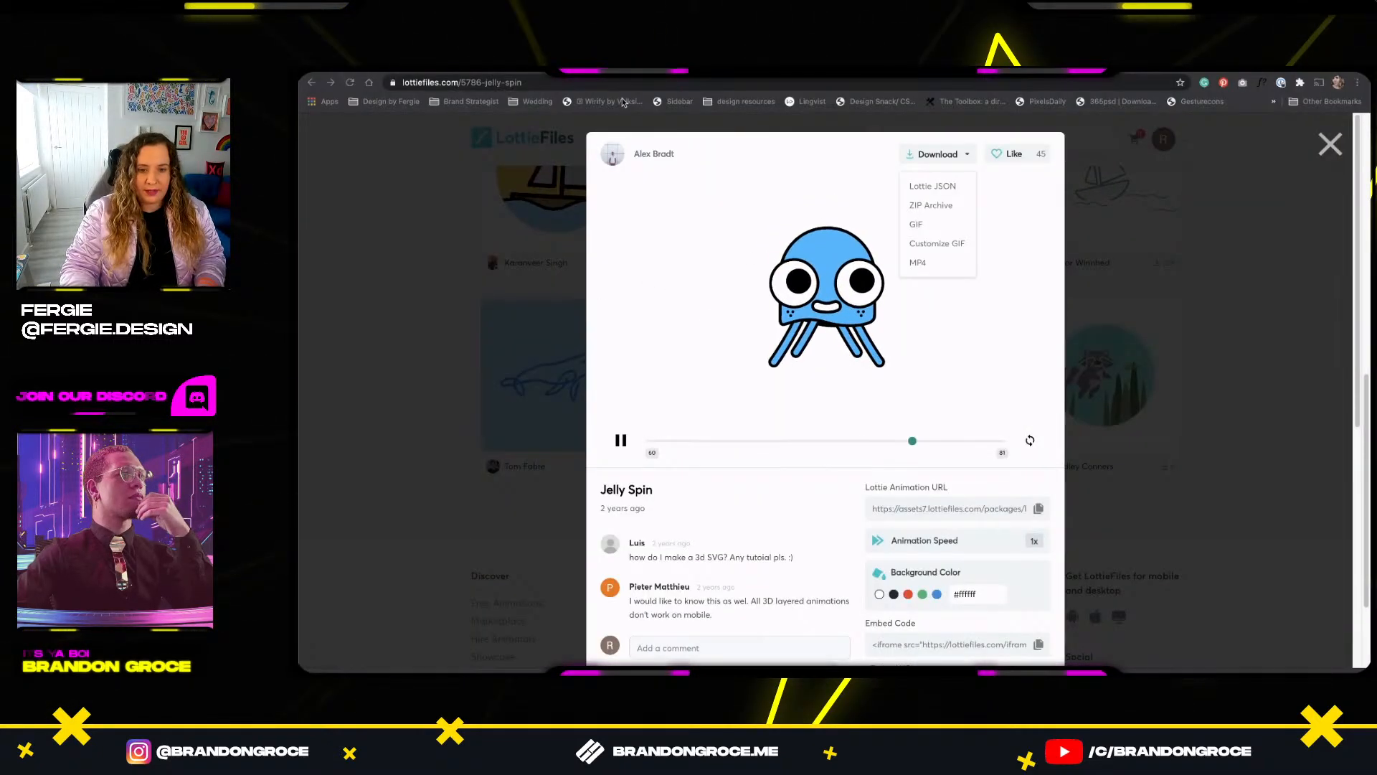
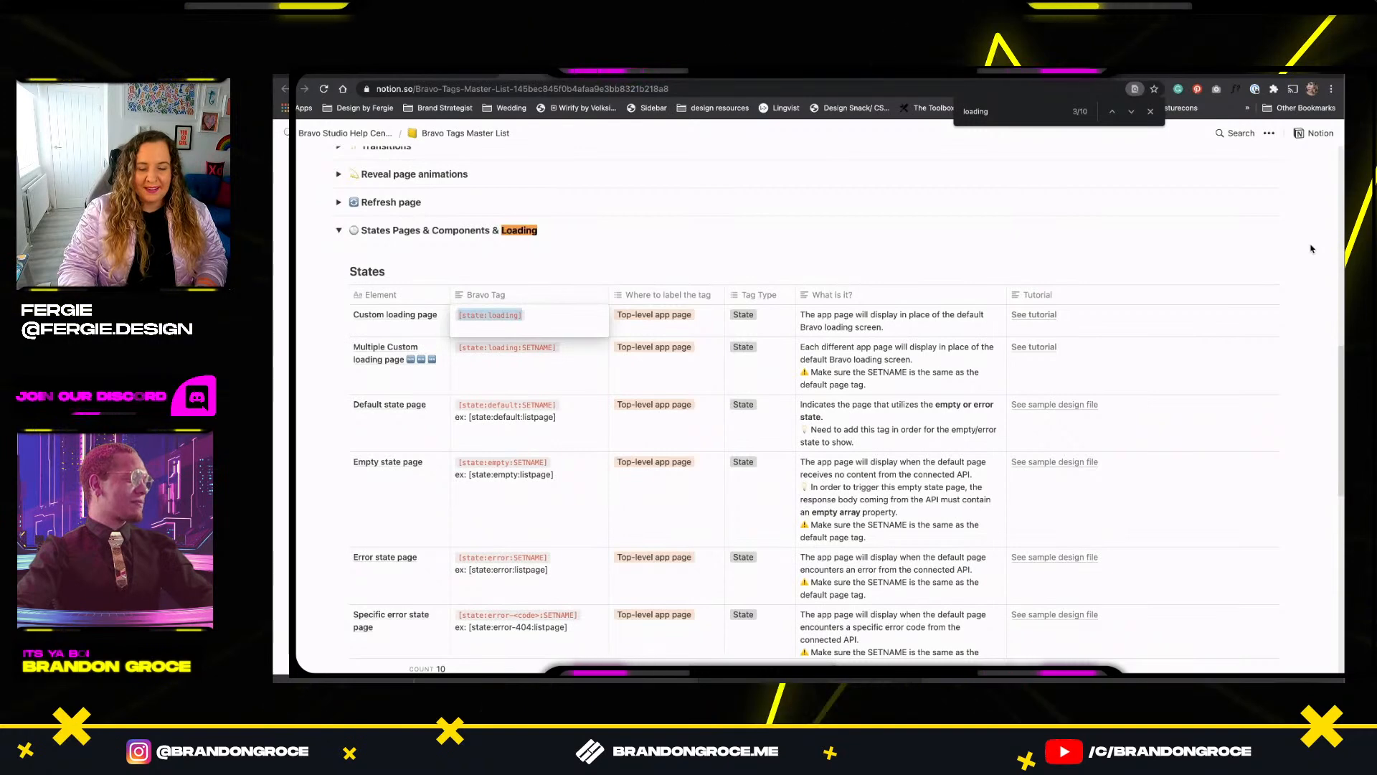
pyautogui.press('super+Tab')
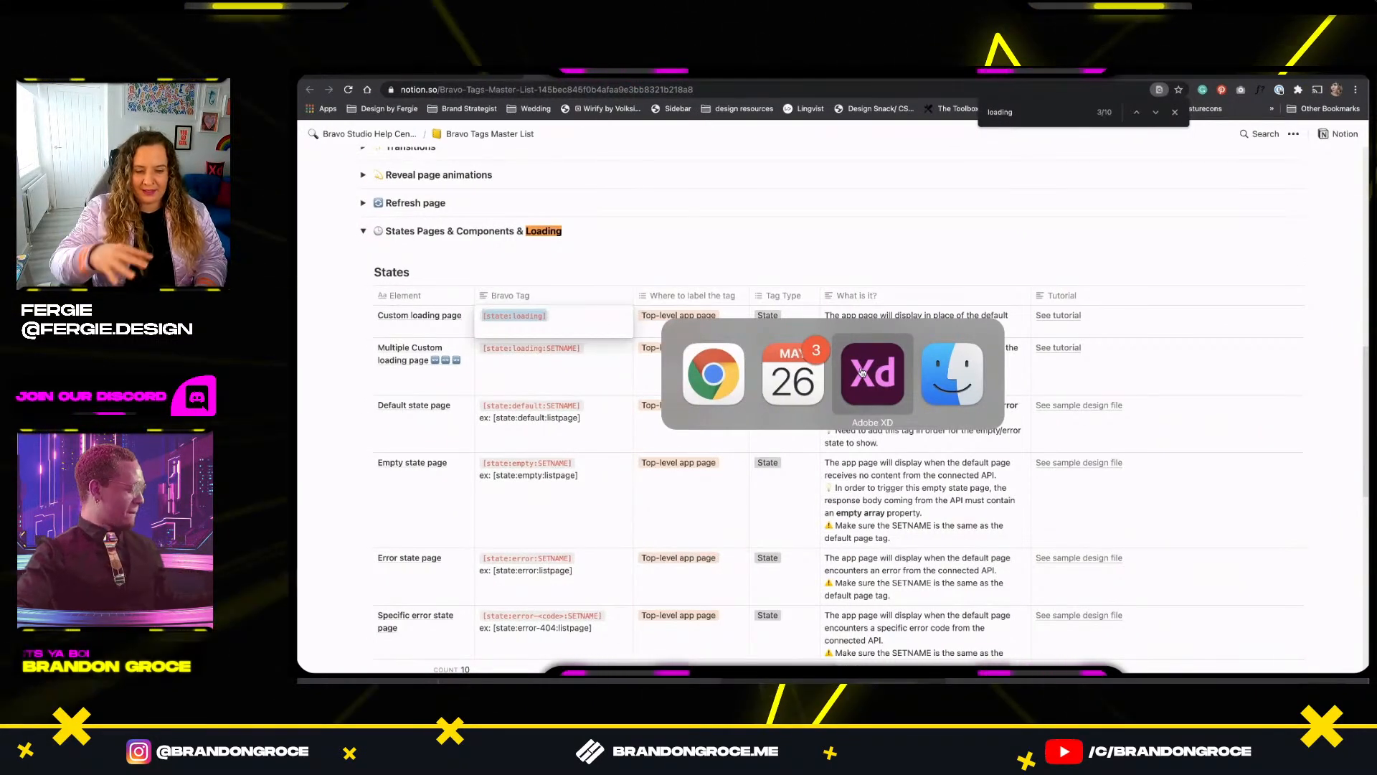
pyautogui.click(862, 372)
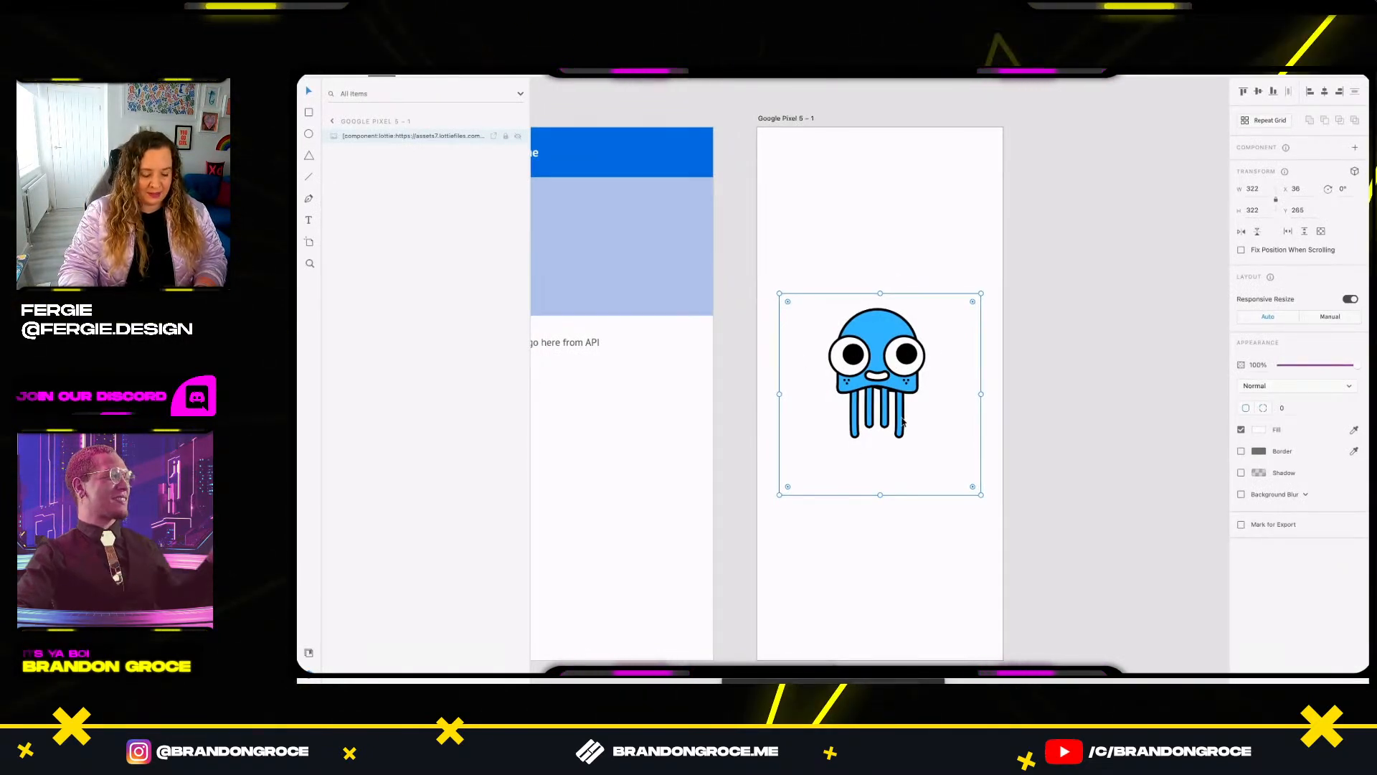
# Switch to Chrome and copy the custom loading page tag [state:loading] from the Bravo Tags Master List.
pyautogui.press('super+Tab')
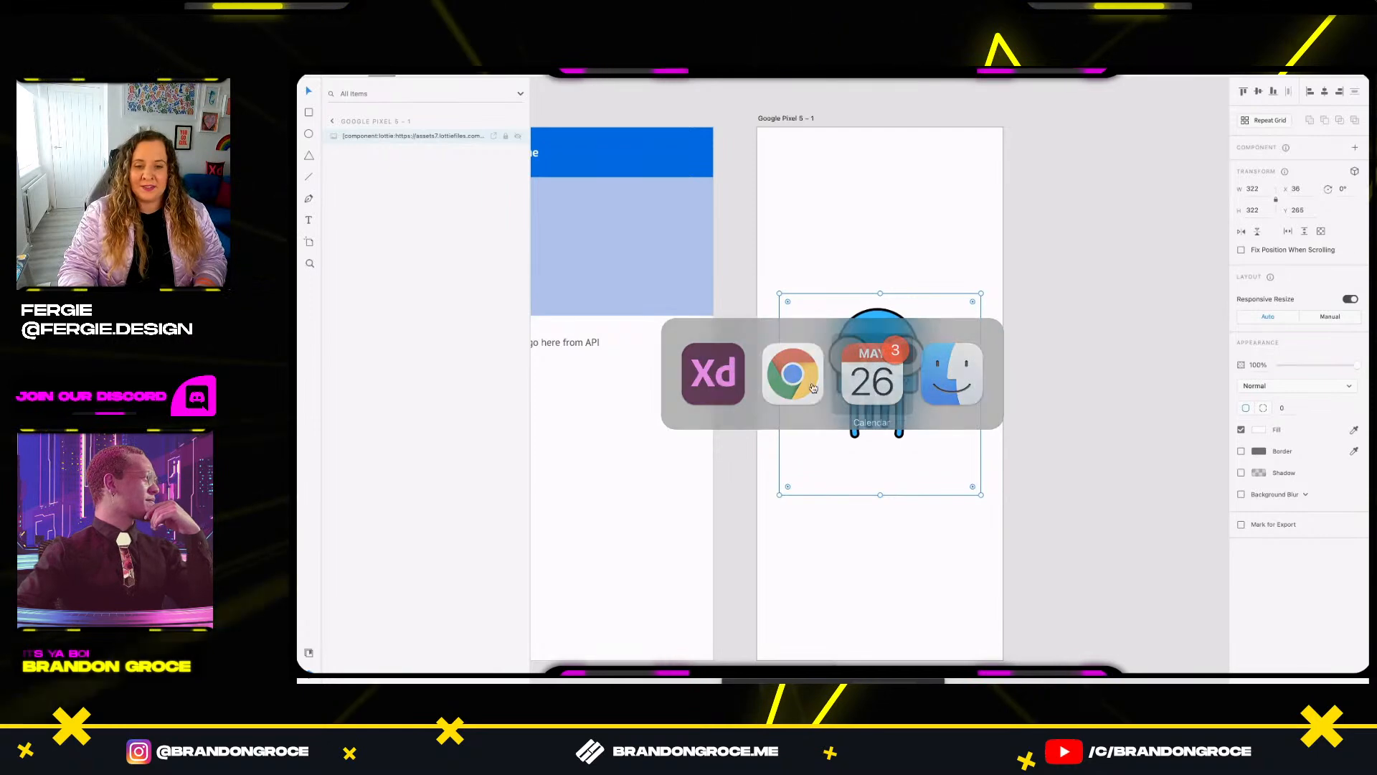
pyautogui.click(873, 365)
pyautogui.press('super+Tab')
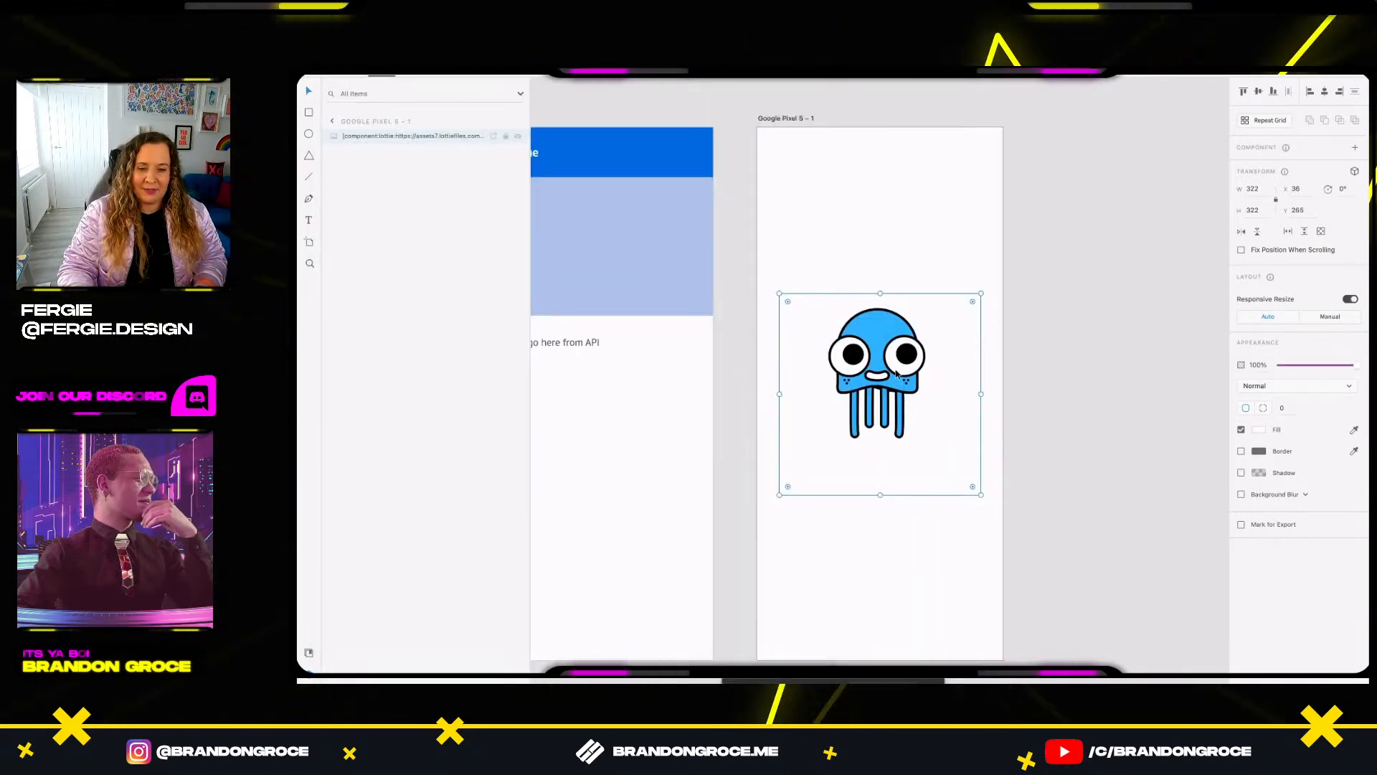
pyautogui.press('super+Tab')
pyautogui.click(894, 374)
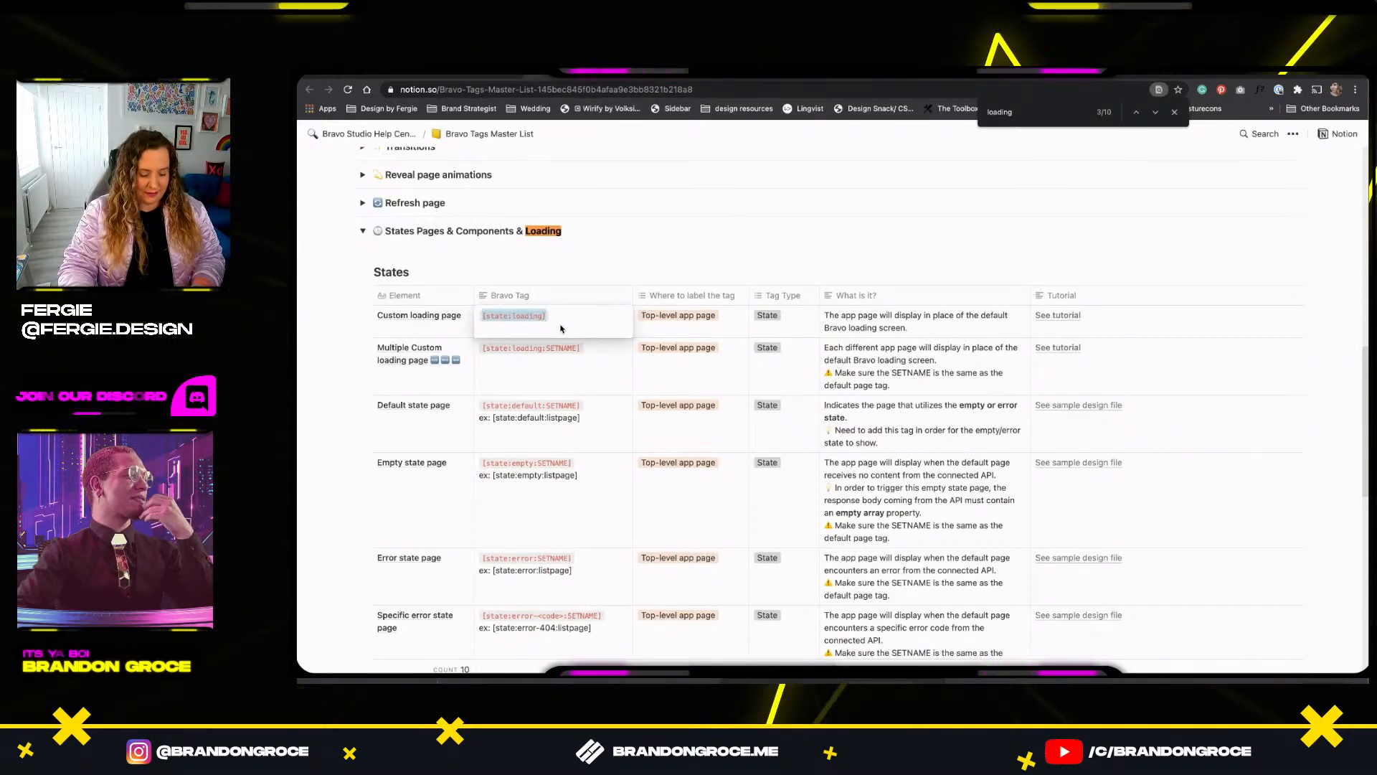
pyautogui.press('Escape')
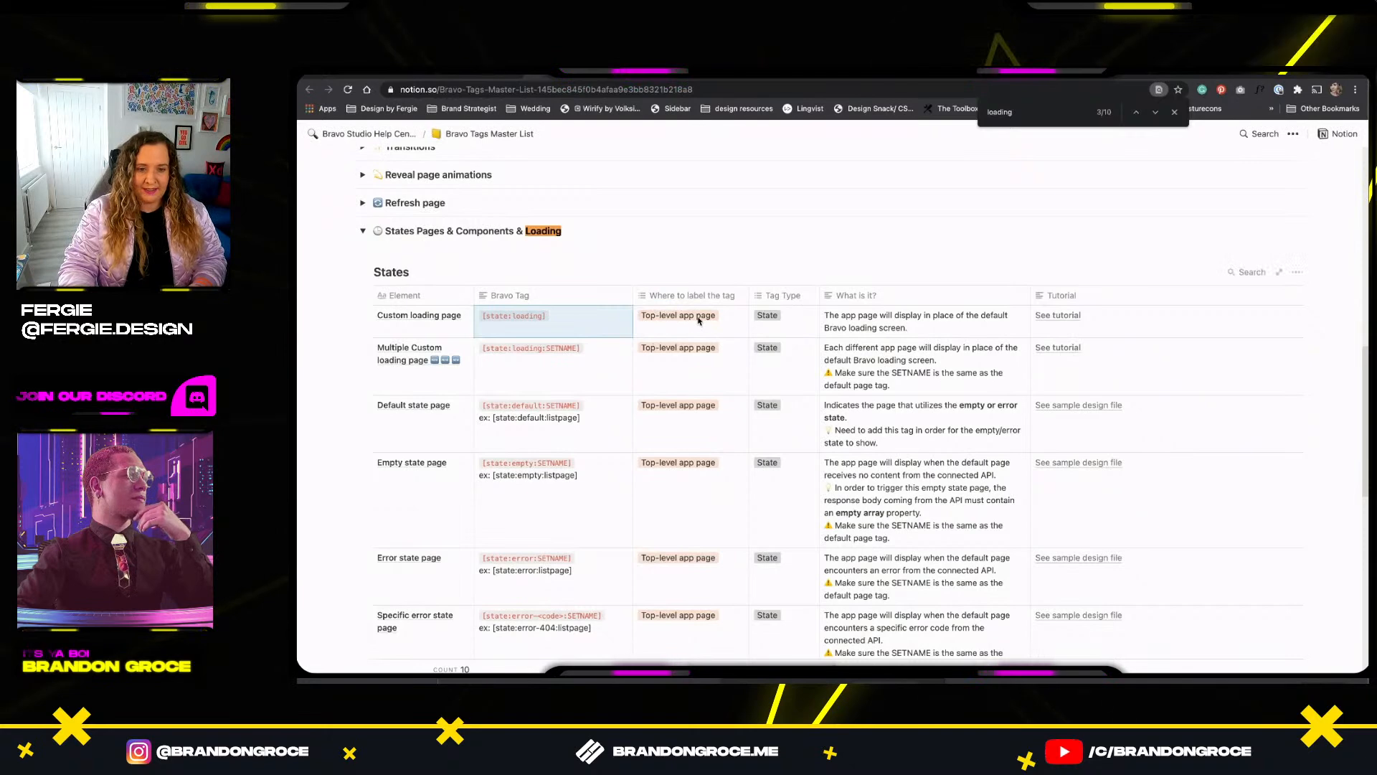
# Return to Adobe XD and rename the Google Pixel 5 – 1 artboard as [state:loading].
pyautogui.press('super+Tab')
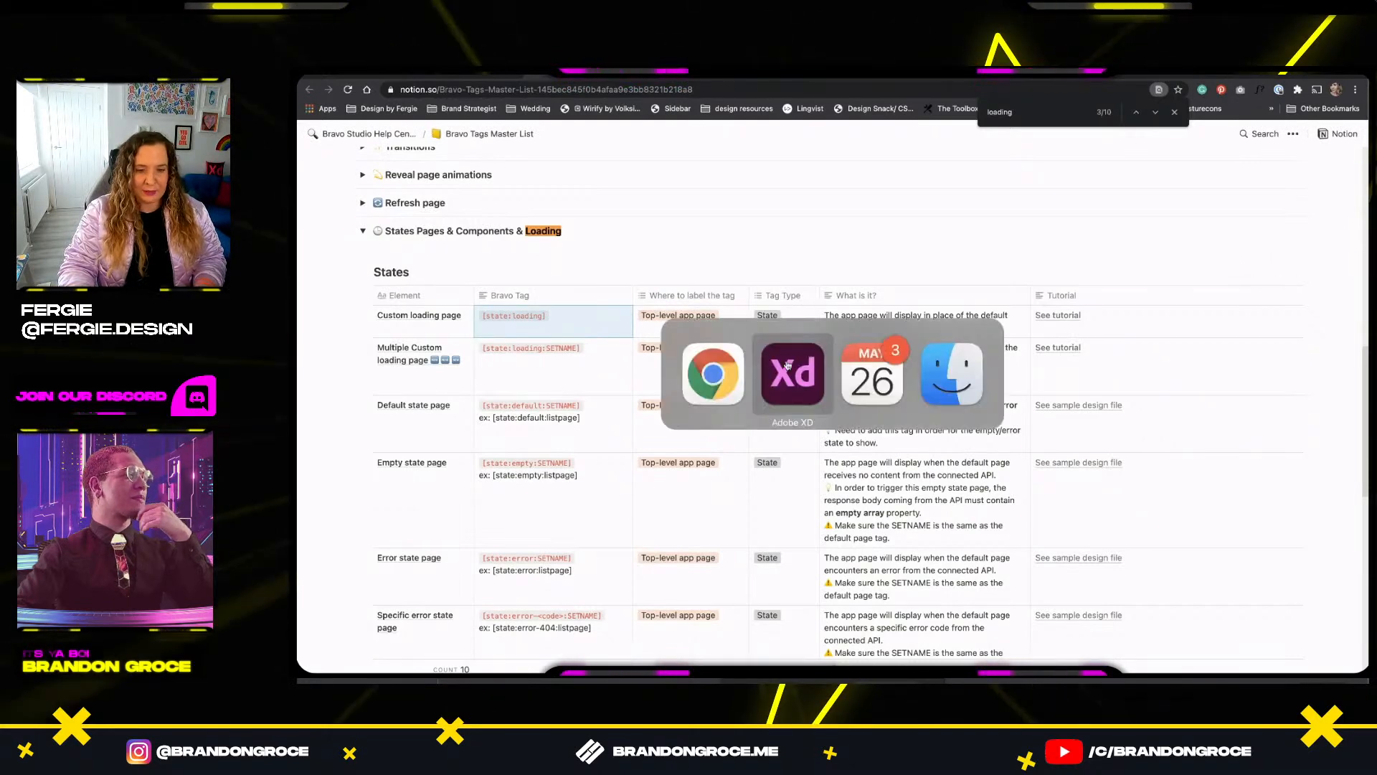
pyautogui.click(777, 119)
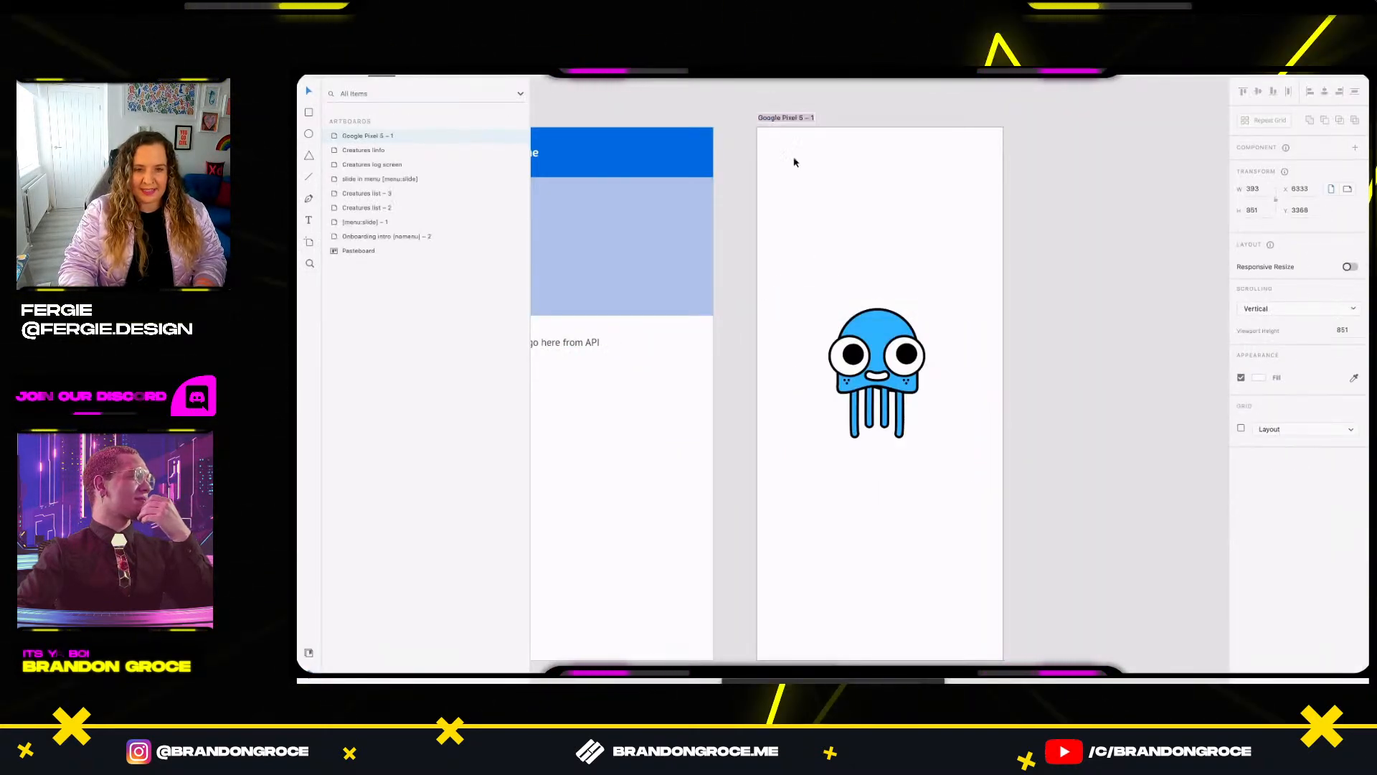
pyautogui.press('Return')
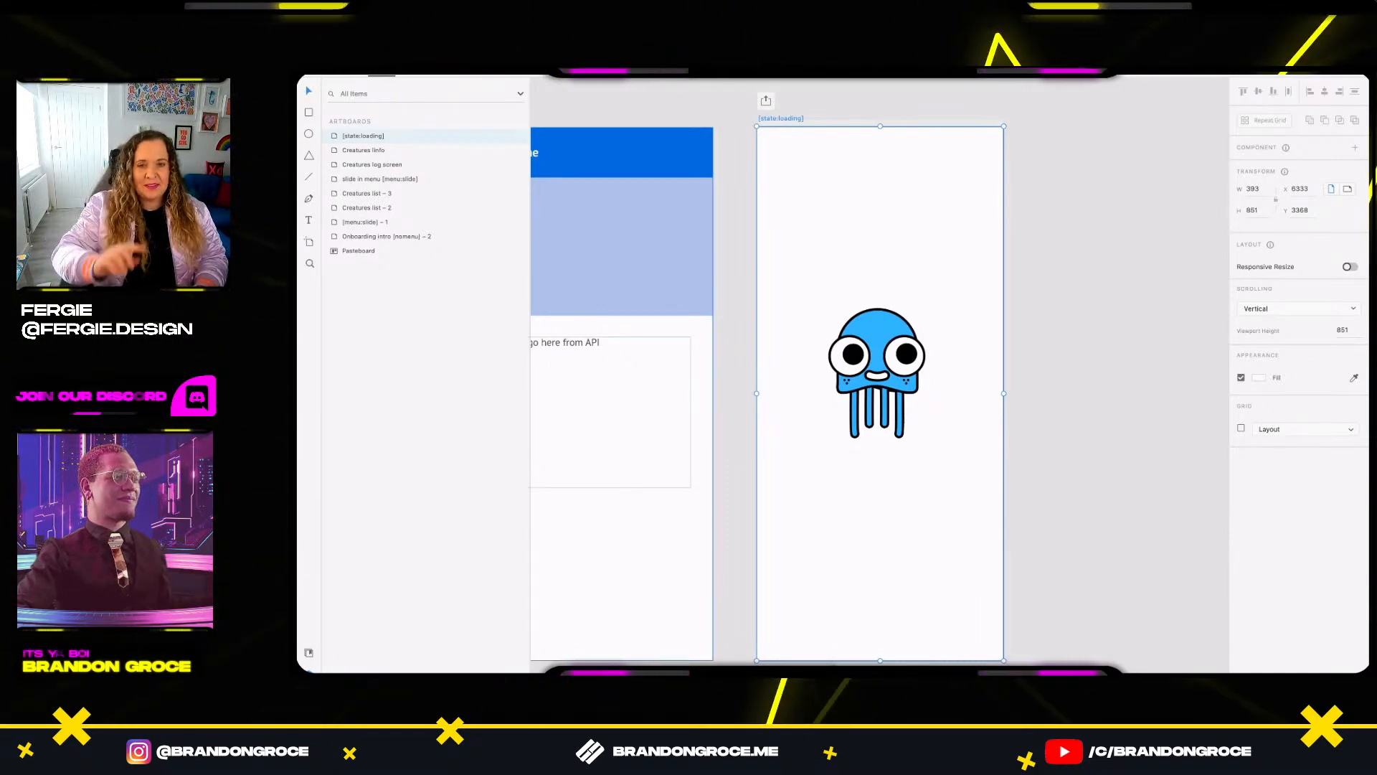
pyautogui.click(1116, 477)
# Move the [state:loading] artboard beside Creatures linfo and delete the Creatures list – 2, Creatures list – 3 and [menu:slide] – 1 artboards.
pyautogui.scroll(-5, 1116, 477)
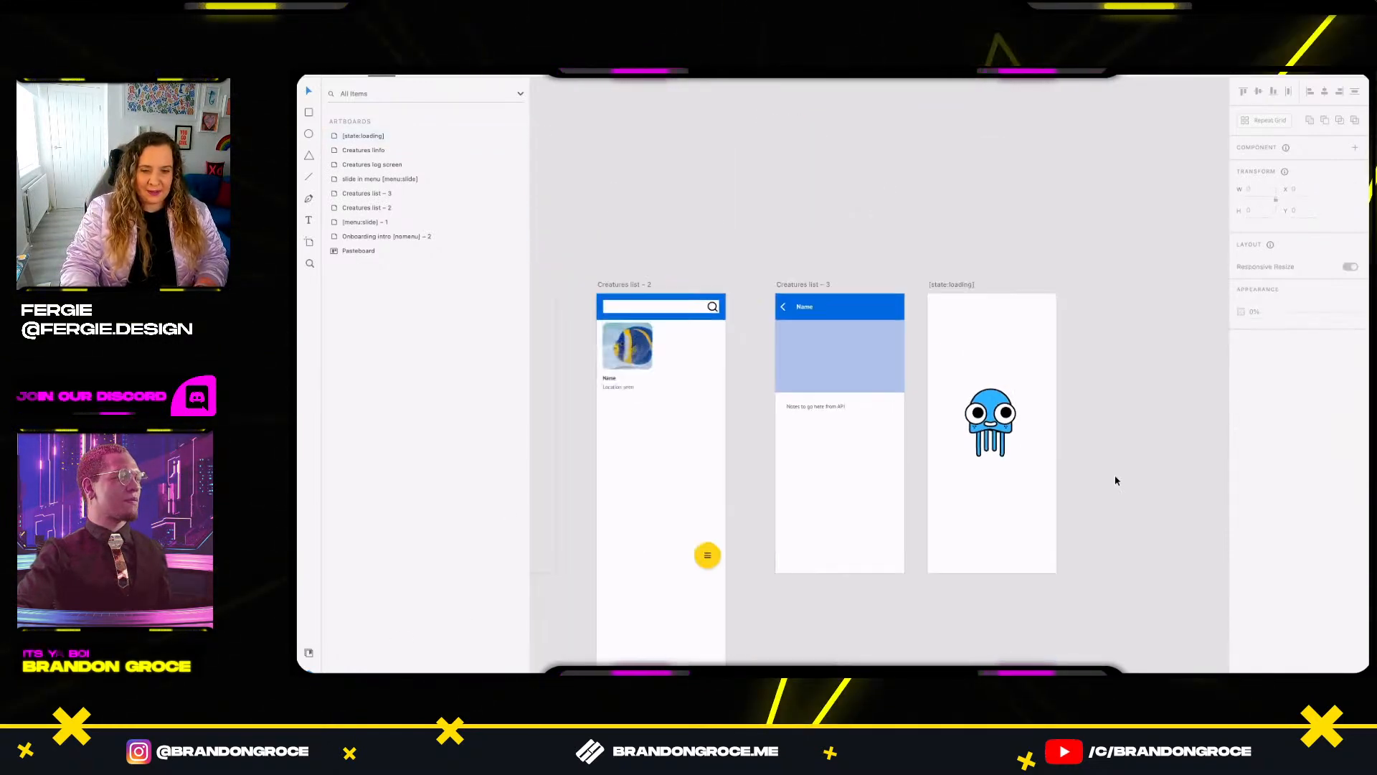
pyautogui.scroll(-3, 840, 308)
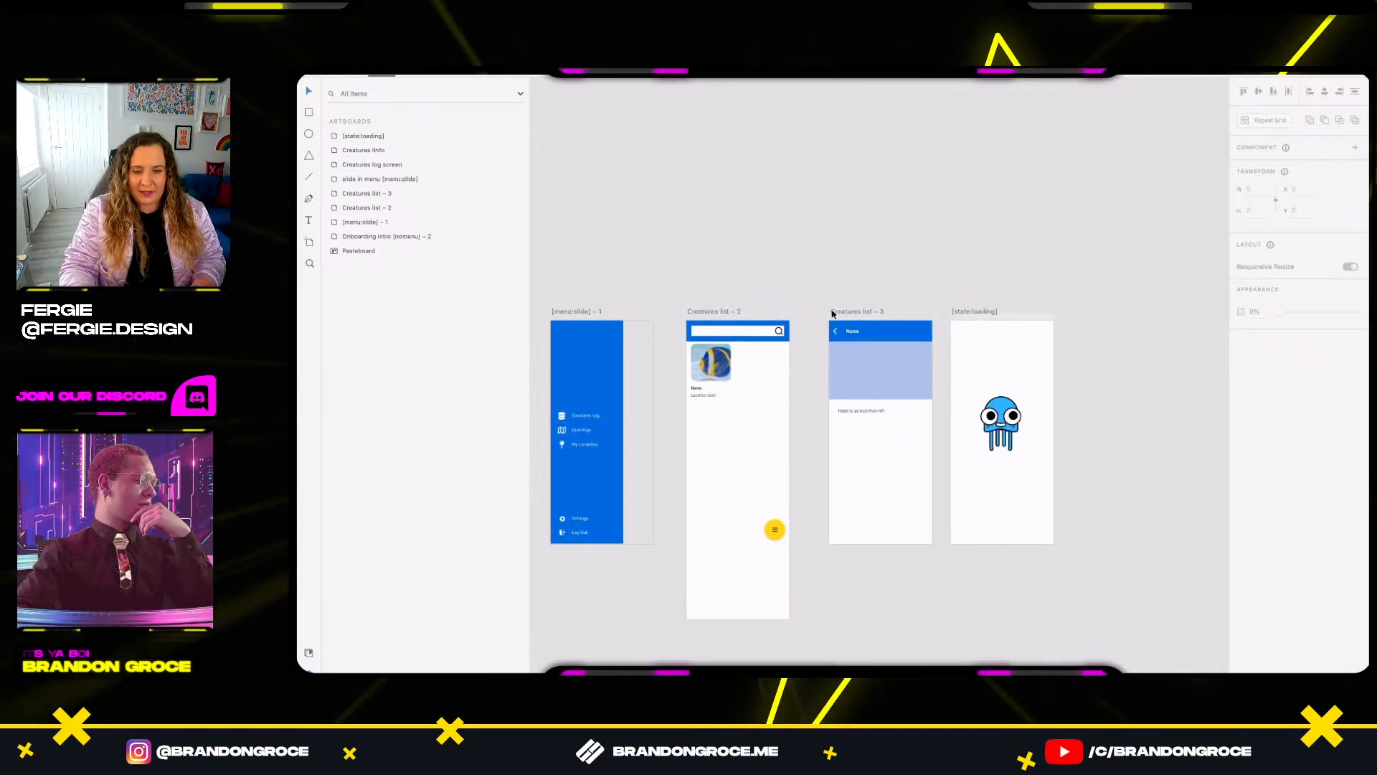
pyautogui.scroll(-1, 832, 314)
pyautogui.moveTo(914, 581); pyautogui.dragTo(980, 468)
pyautogui.moveTo(994, 190); pyautogui.dragTo(945, 455)
pyautogui.moveTo(1055, 160); pyautogui.dragTo(661, 385)
pyautogui.press('Delete')
# Change to Prototype mode and narrow the layers area to give the canvas more room.
pyautogui.scroll(-3, 661, 385)
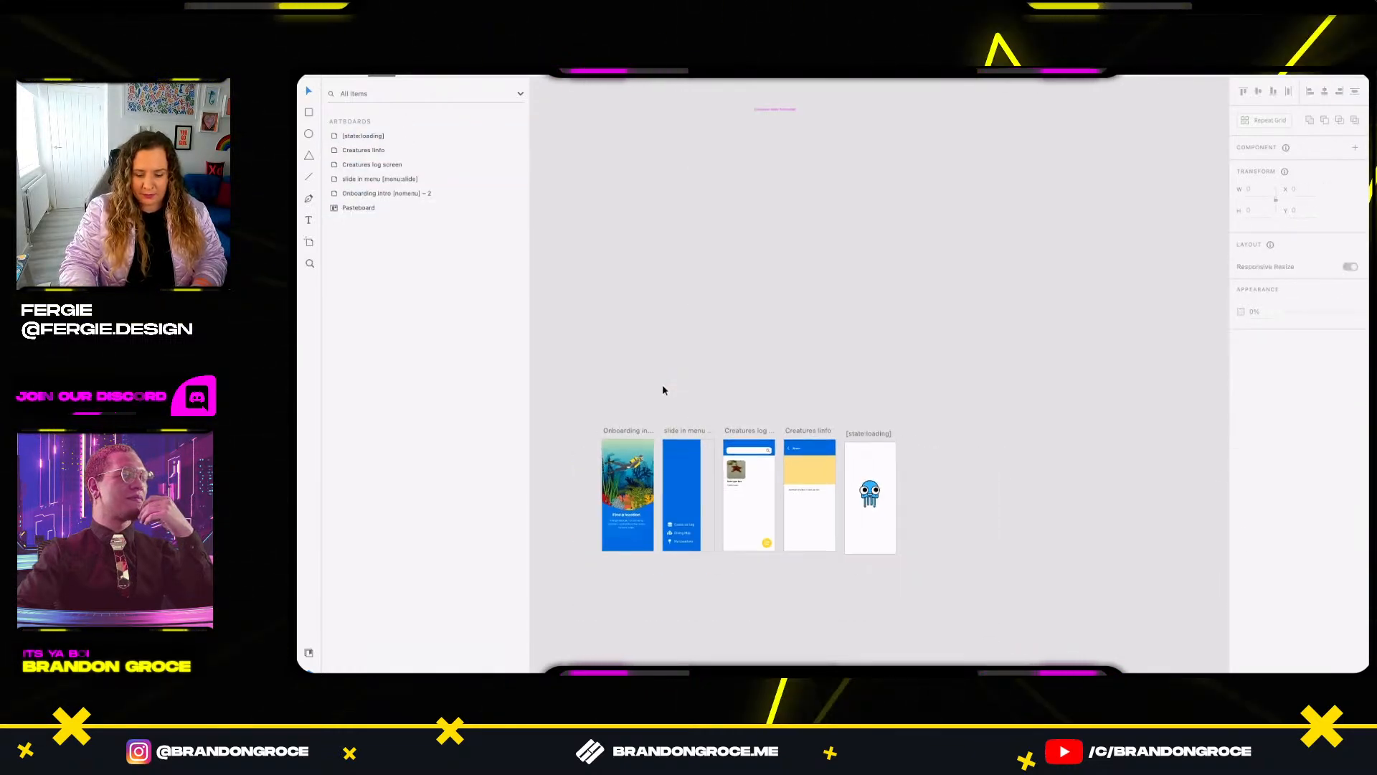
pyautogui.scroll(2, 628, 541)
pyautogui.scroll(3, 628, 541)
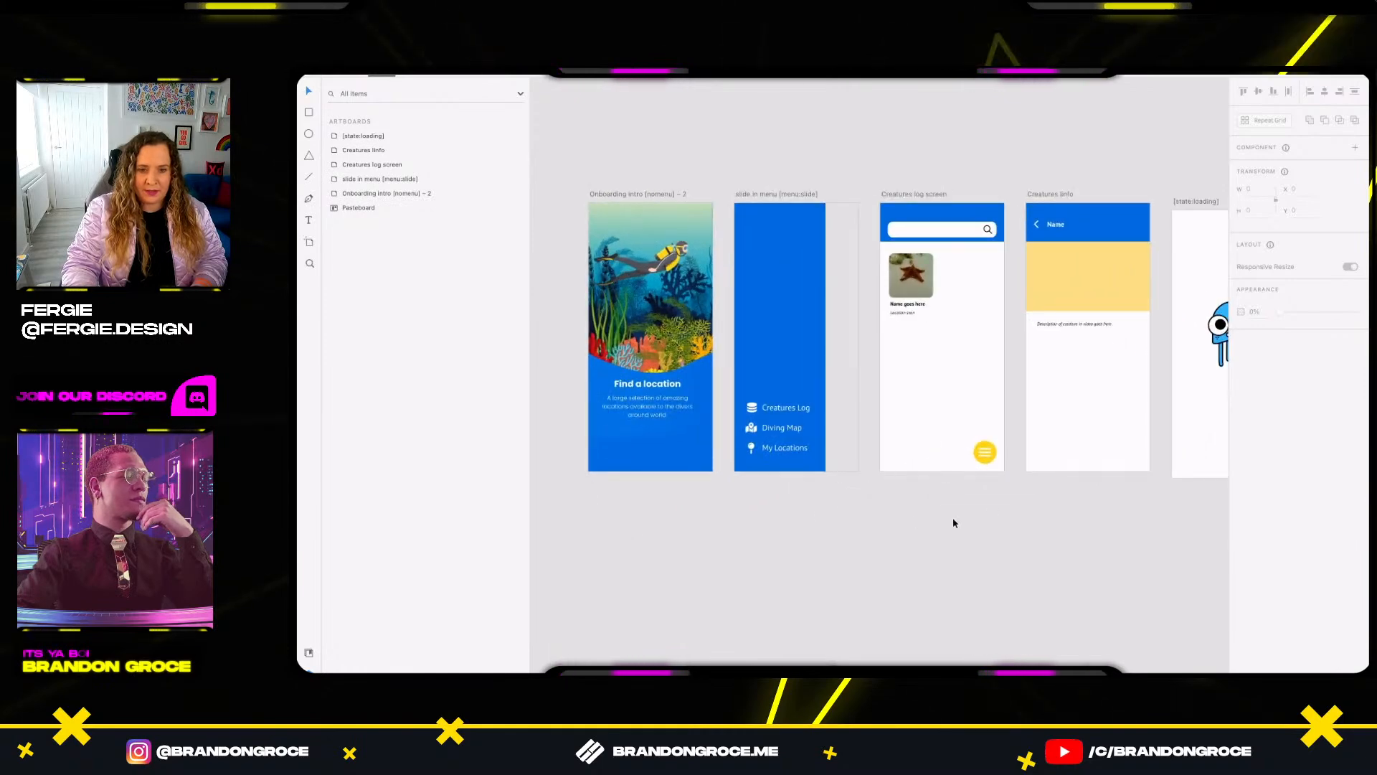
pyautogui.hscroll(2, 952, 522)
pyautogui.scroll(1, 953, 523)
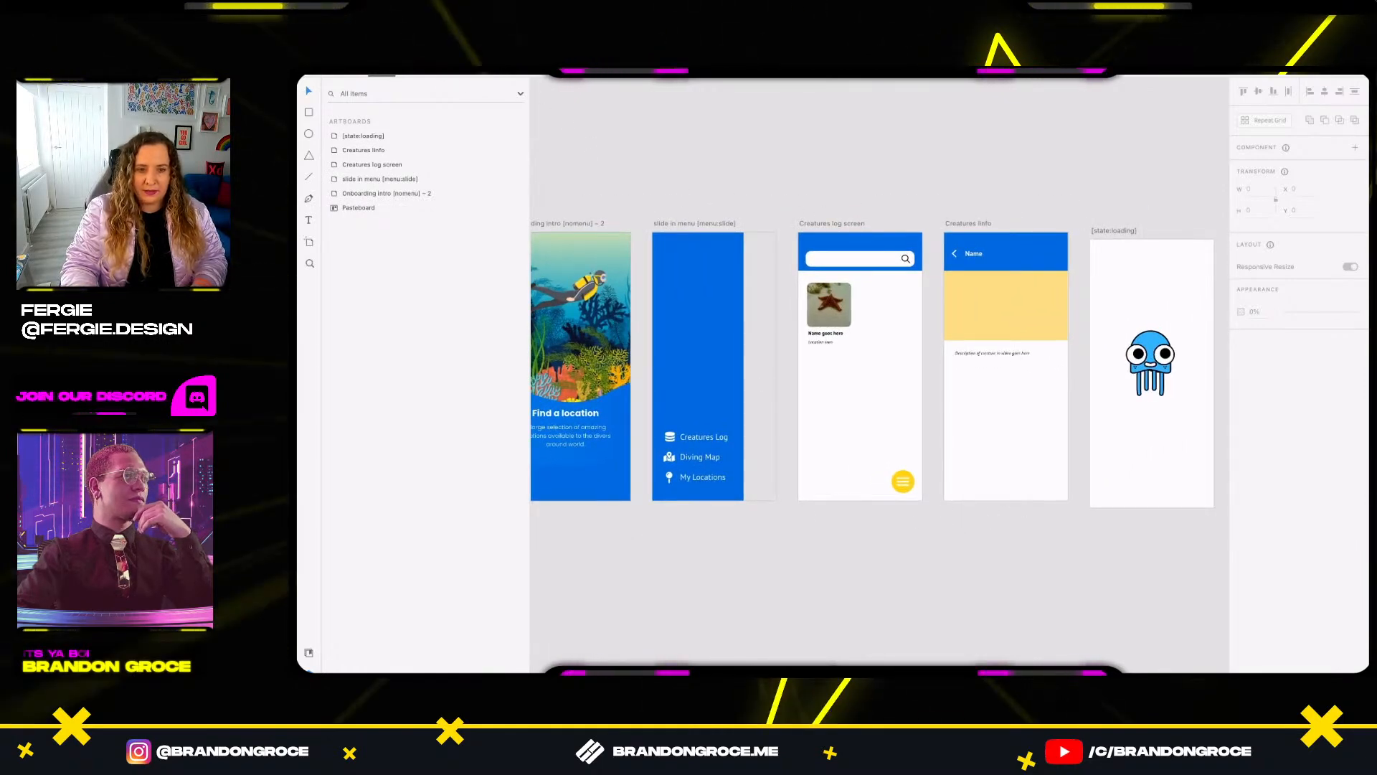
pyautogui.click(423, 71)
pyautogui.moveTo(527, 118); pyautogui.dragTo(452, 120)
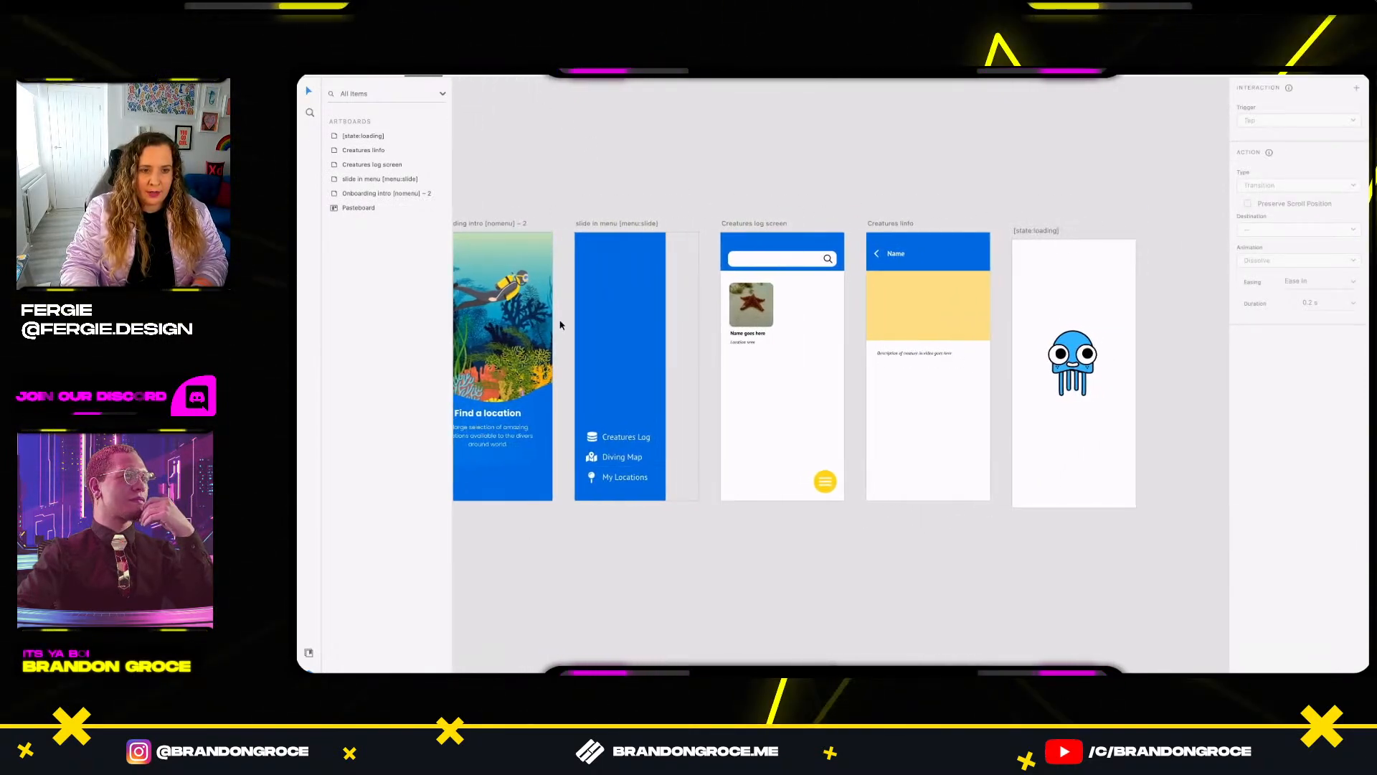
# Link the Get Started button in Slide 3 of the onboarding intro artboard to the Creatures log screen and check the connection.
pyautogui.scroll(4, 560, 317)
pyautogui.scroll(2, 700, 250)
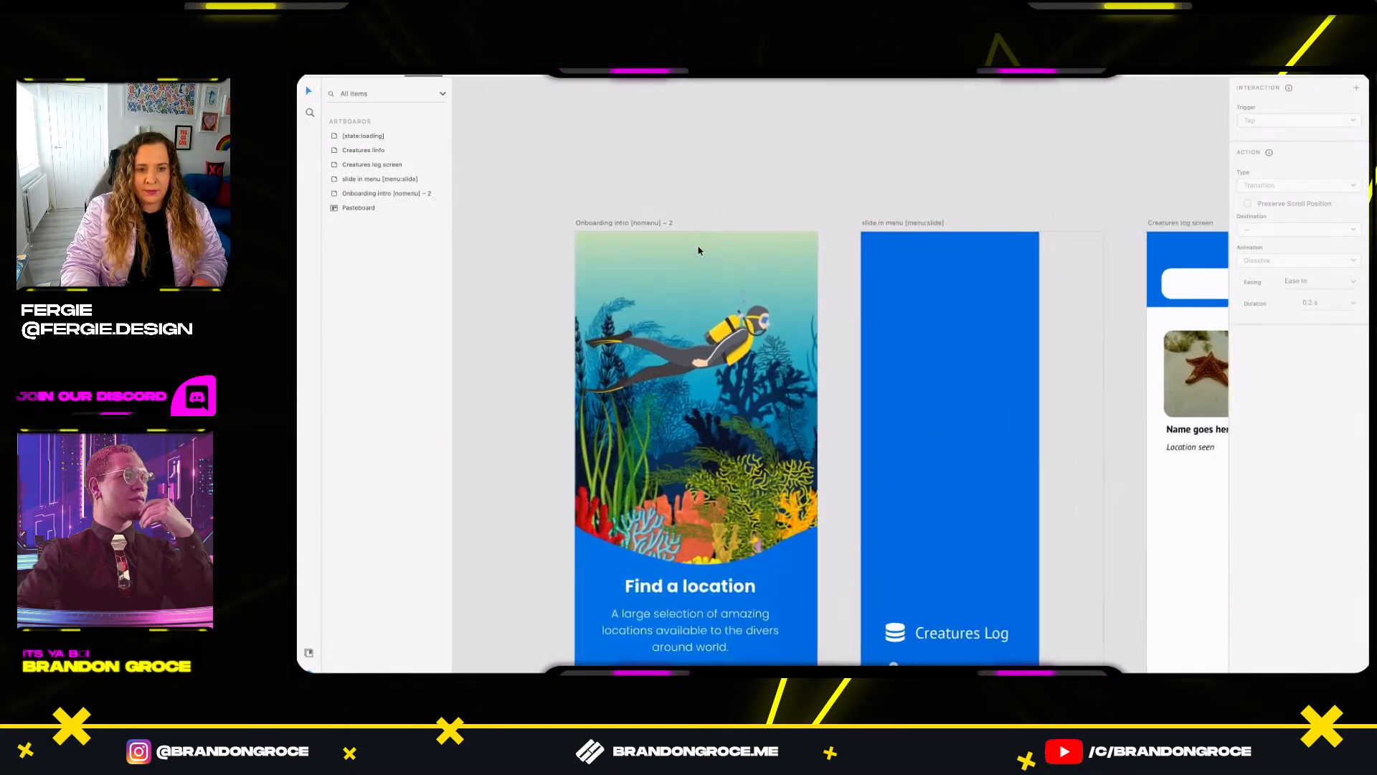
pyautogui.moveTo(764, 178); pyautogui.dragTo(702, 102)
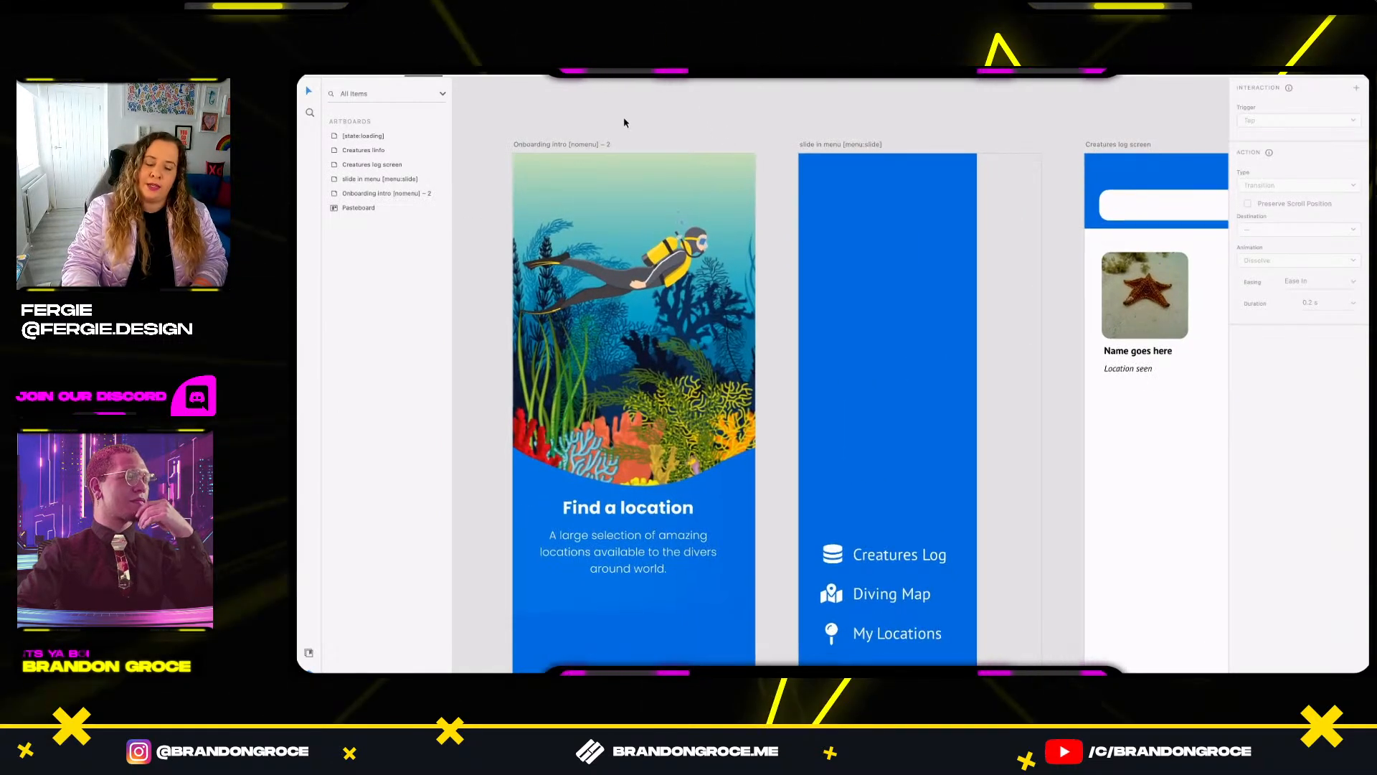
pyautogui.click(593, 146)
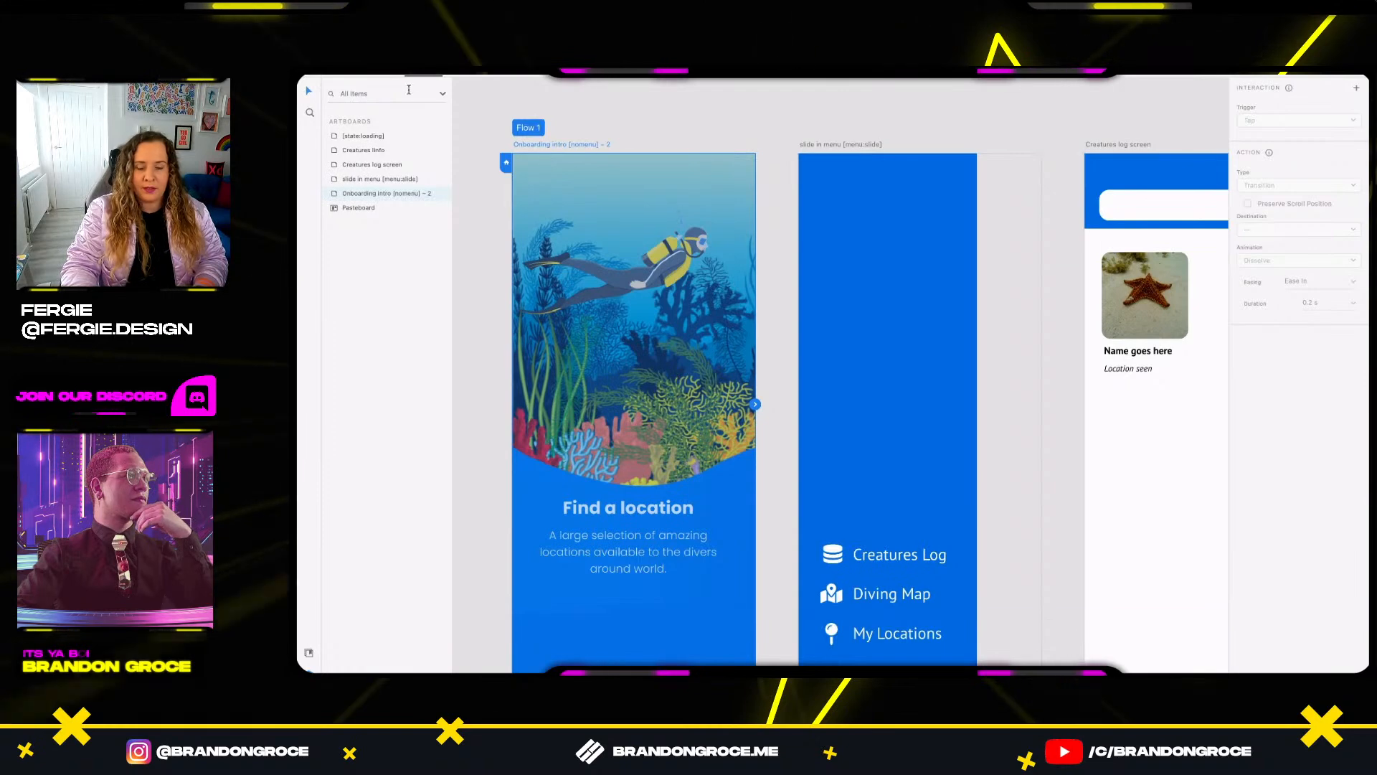
pyautogui.click(637, 590)
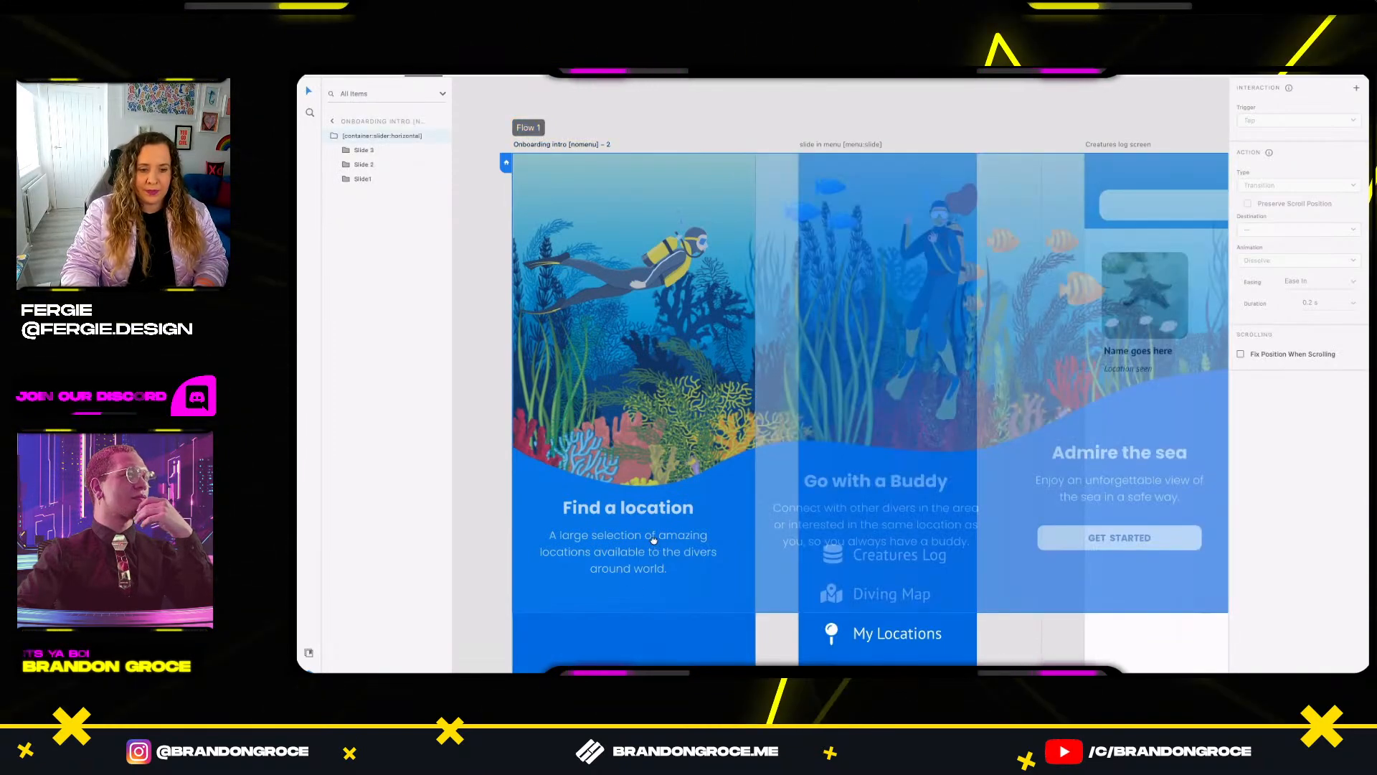
pyautogui.moveTo(1075, 541); pyautogui.dragTo(955, 476)
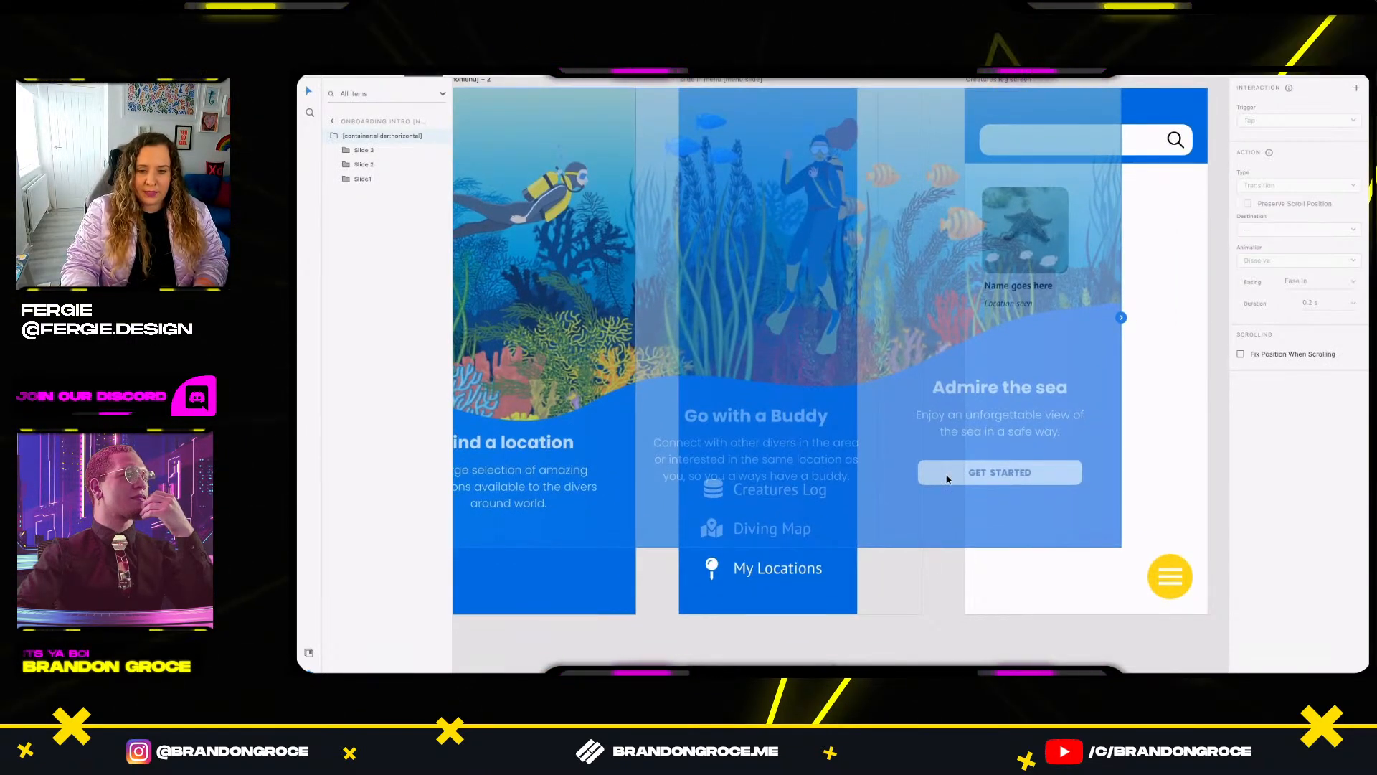
pyautogui.doubleClick(947, 479)
pyautogui.doubleClick(945, 477)
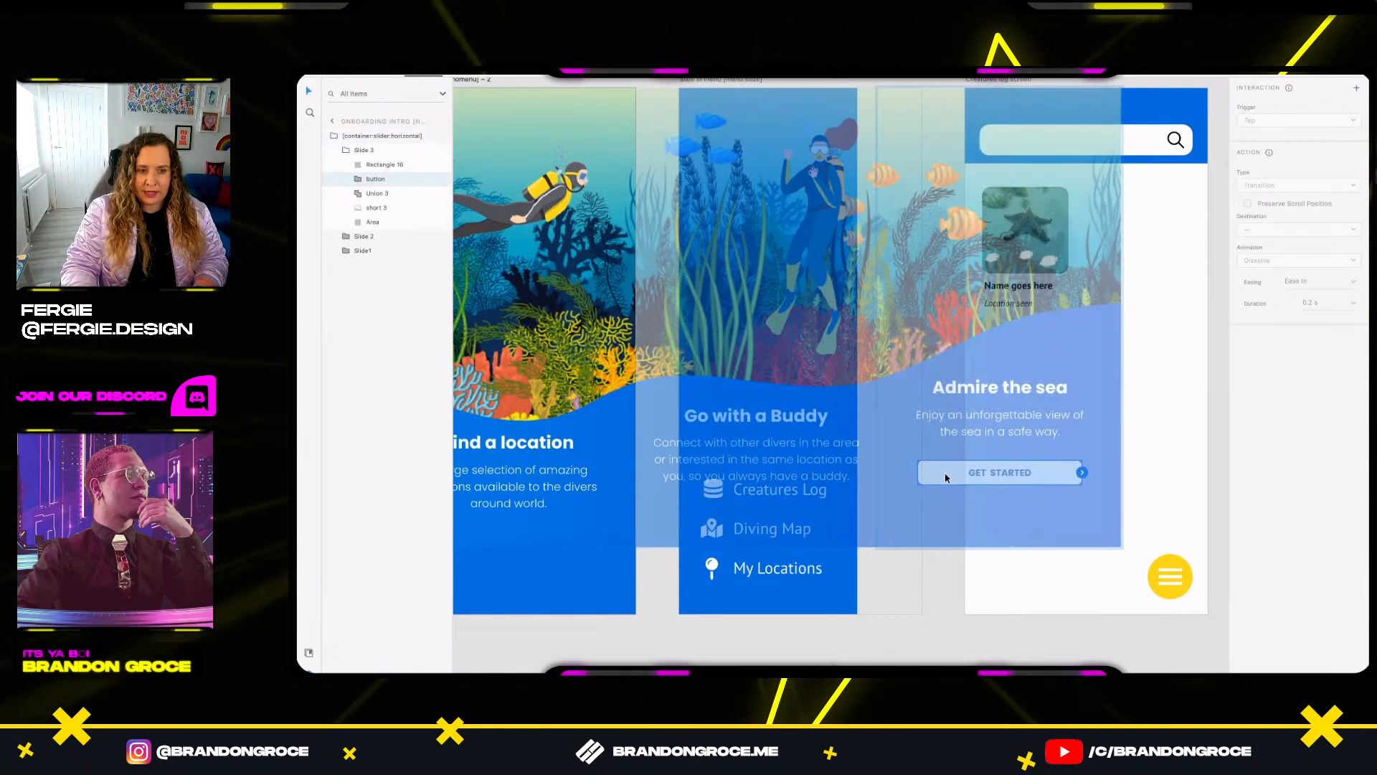
pyautogui.moveTo(1045, 382); pyautogui.dragTo(803, 412)
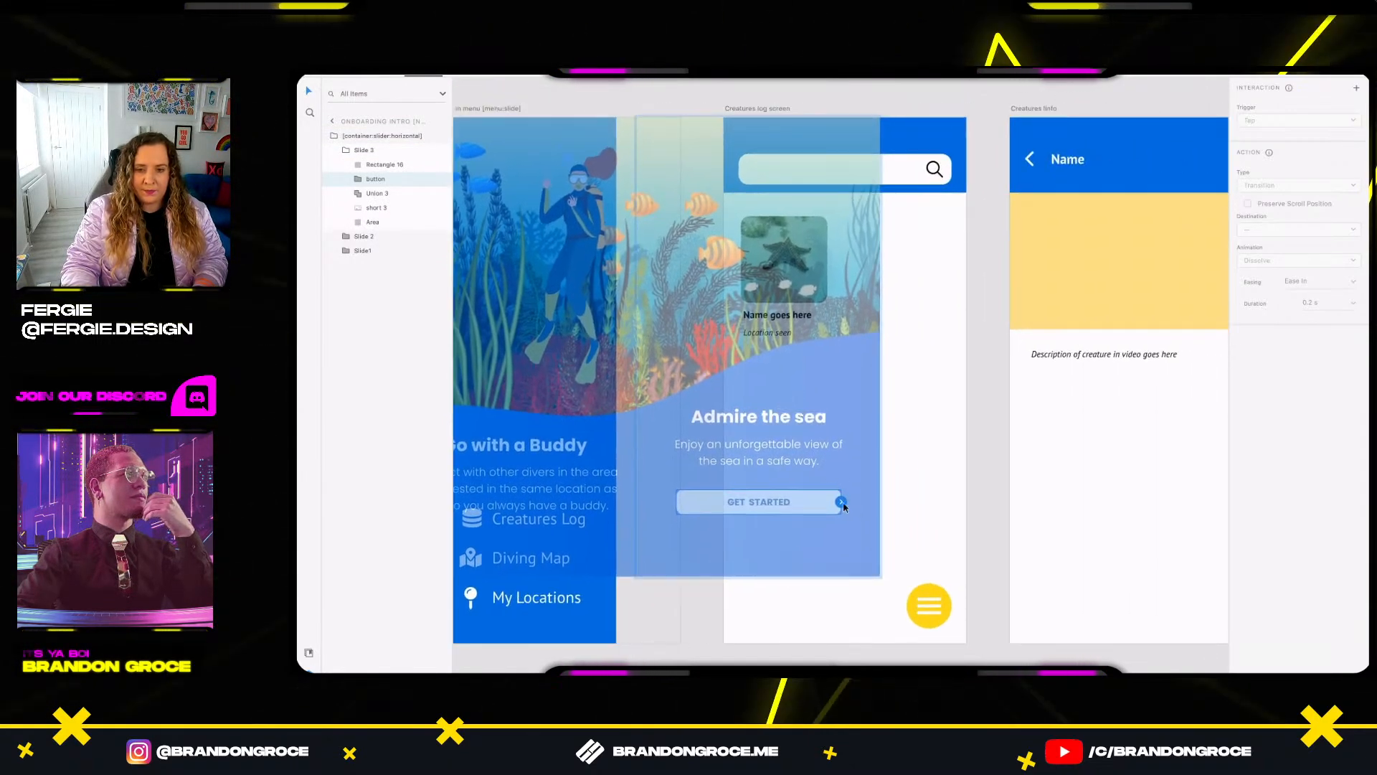
pyautogui.moveTo(841, 503); pyautogui.dragTo(933, 428)
pyautogui.scroll(1, 934, 428)
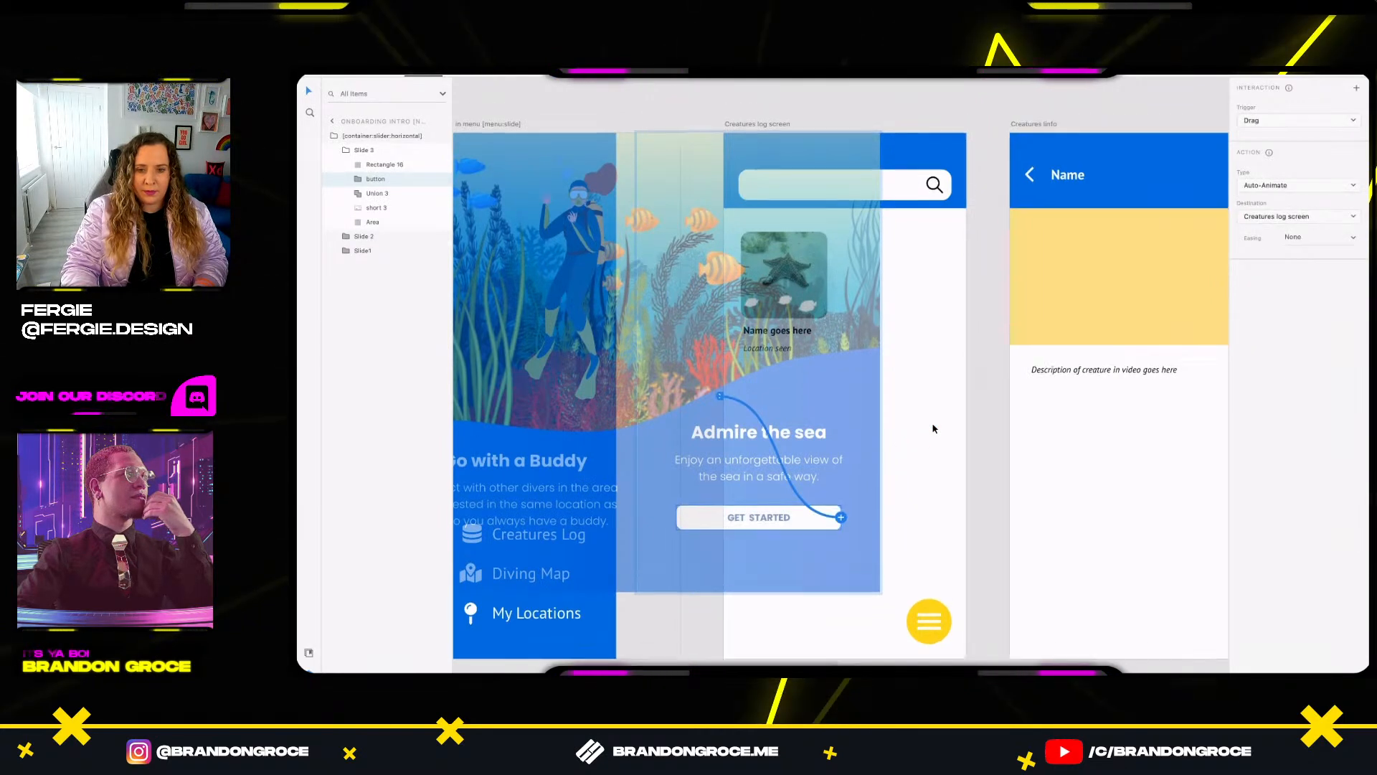
pyautogui.click(923, 129)
pyautogui.scroll(-4, 747, 498)
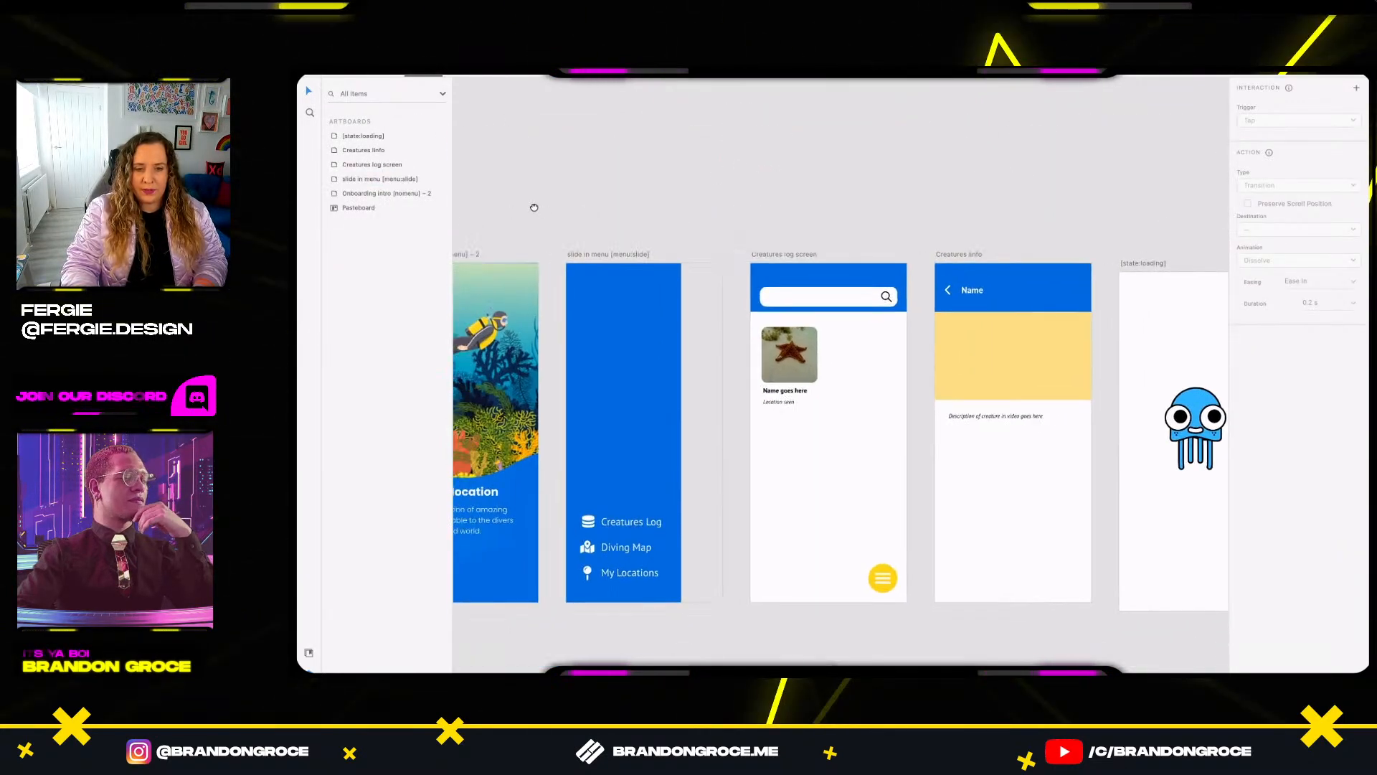
pyautogui.click(570, 235)
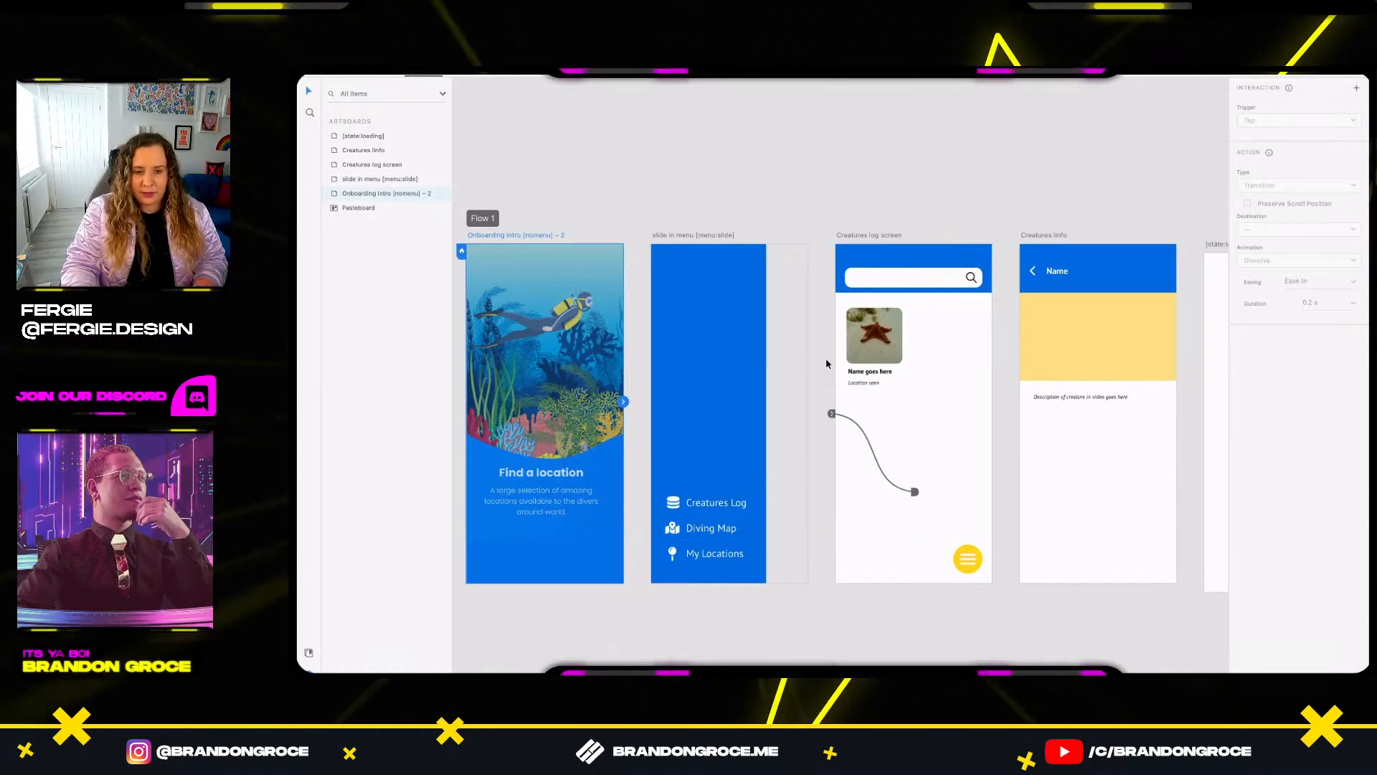
pyautogui.click(886, 477)
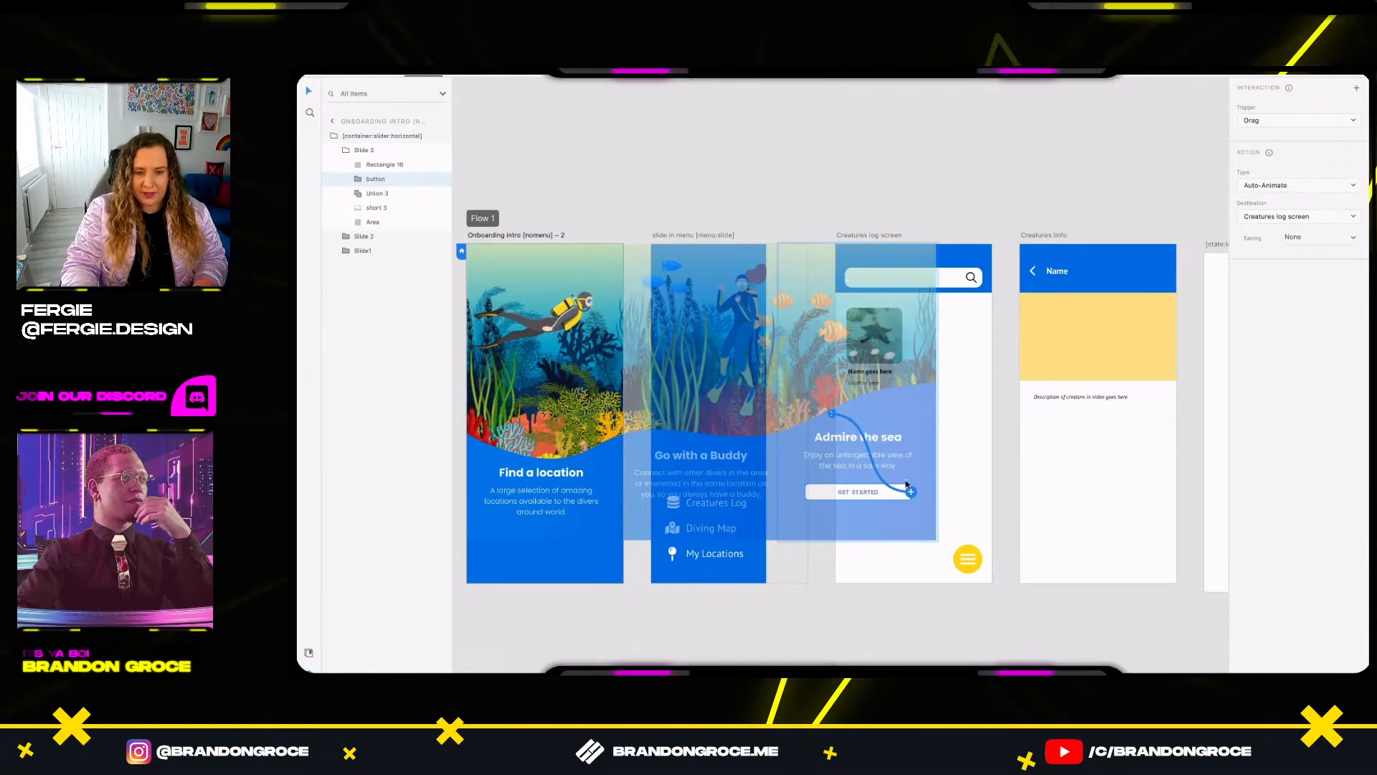
pyautogui.click(921, 211)
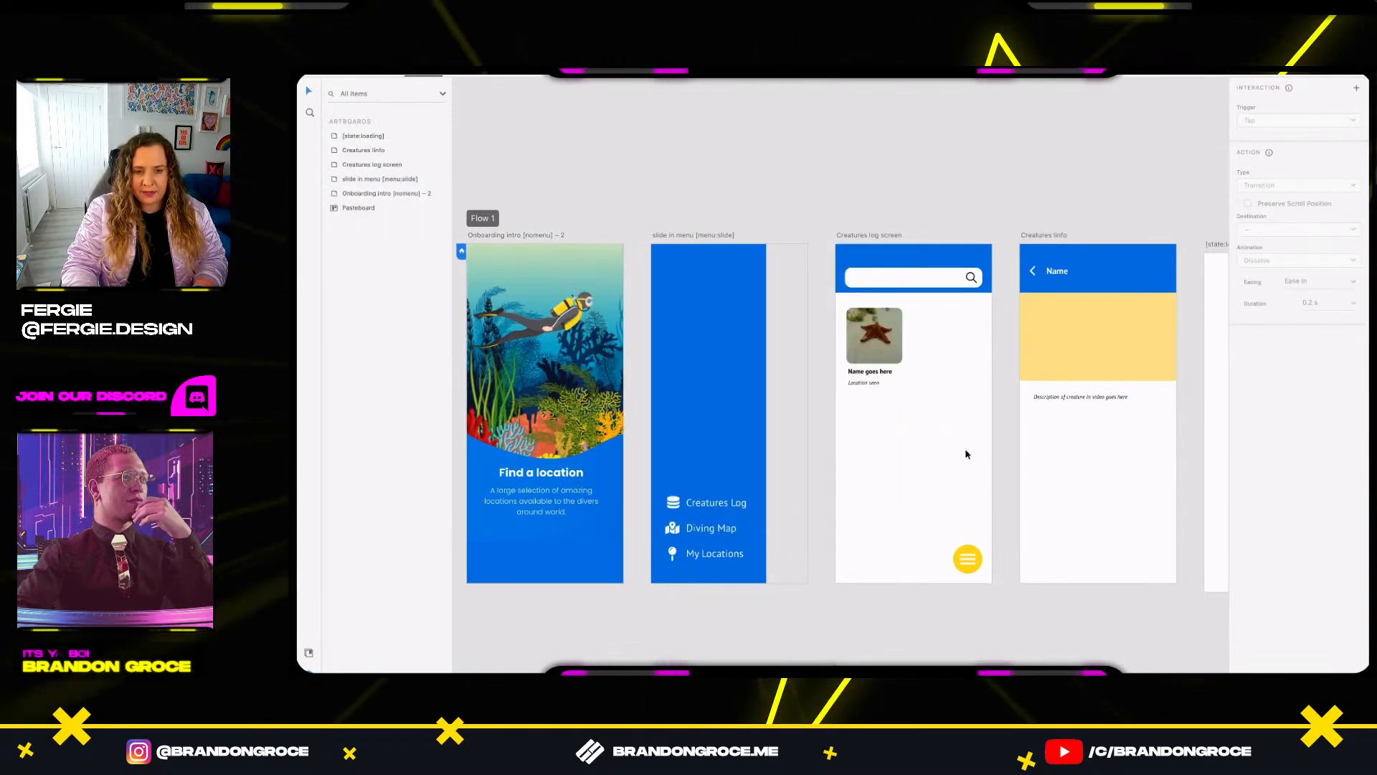
# Link the yellow menu button on the Creatures log screen to the slide in menu [menu:slide] artboard.
pyautogui.scroll(3, 968, 560)
pyautogui.click(965, 570)
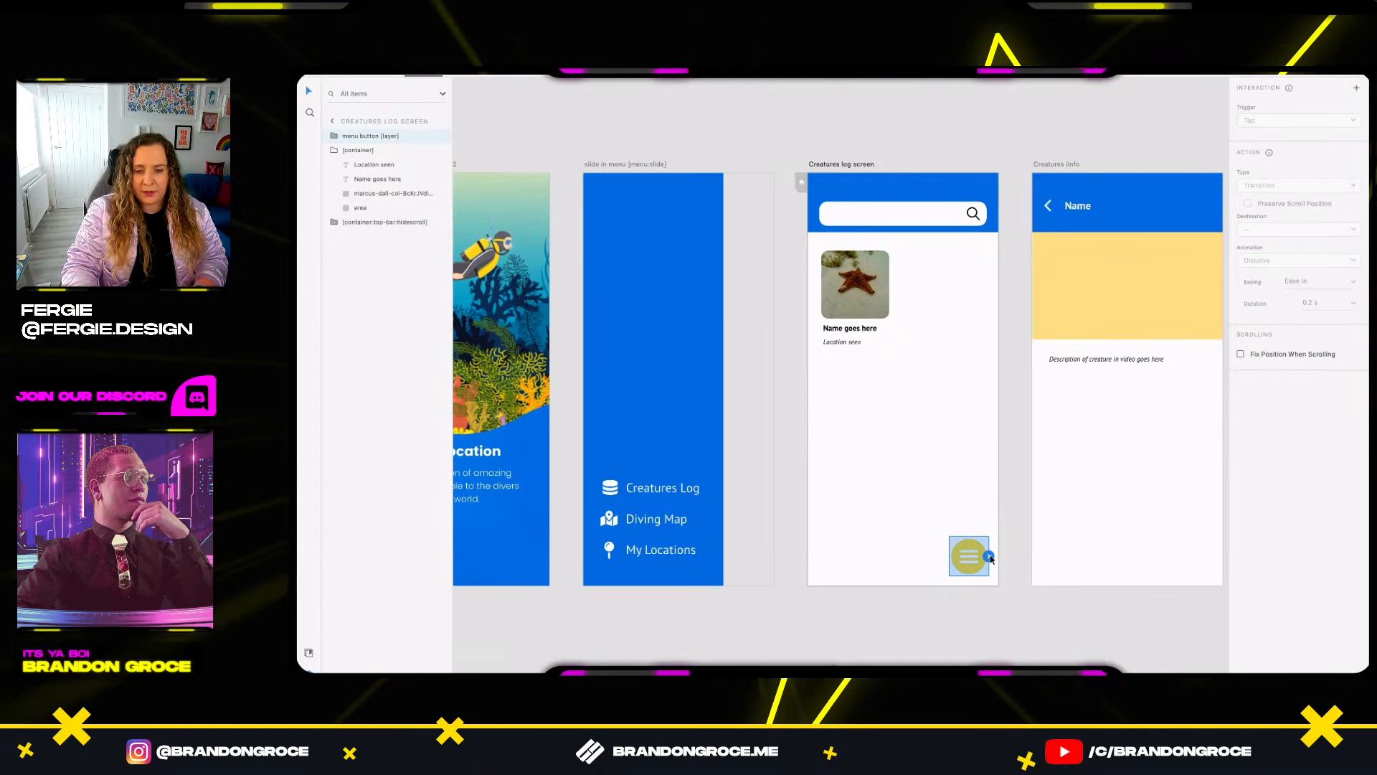
pyautogui.moveTo(990, 556); pyautogui.dragTo(681, 407)
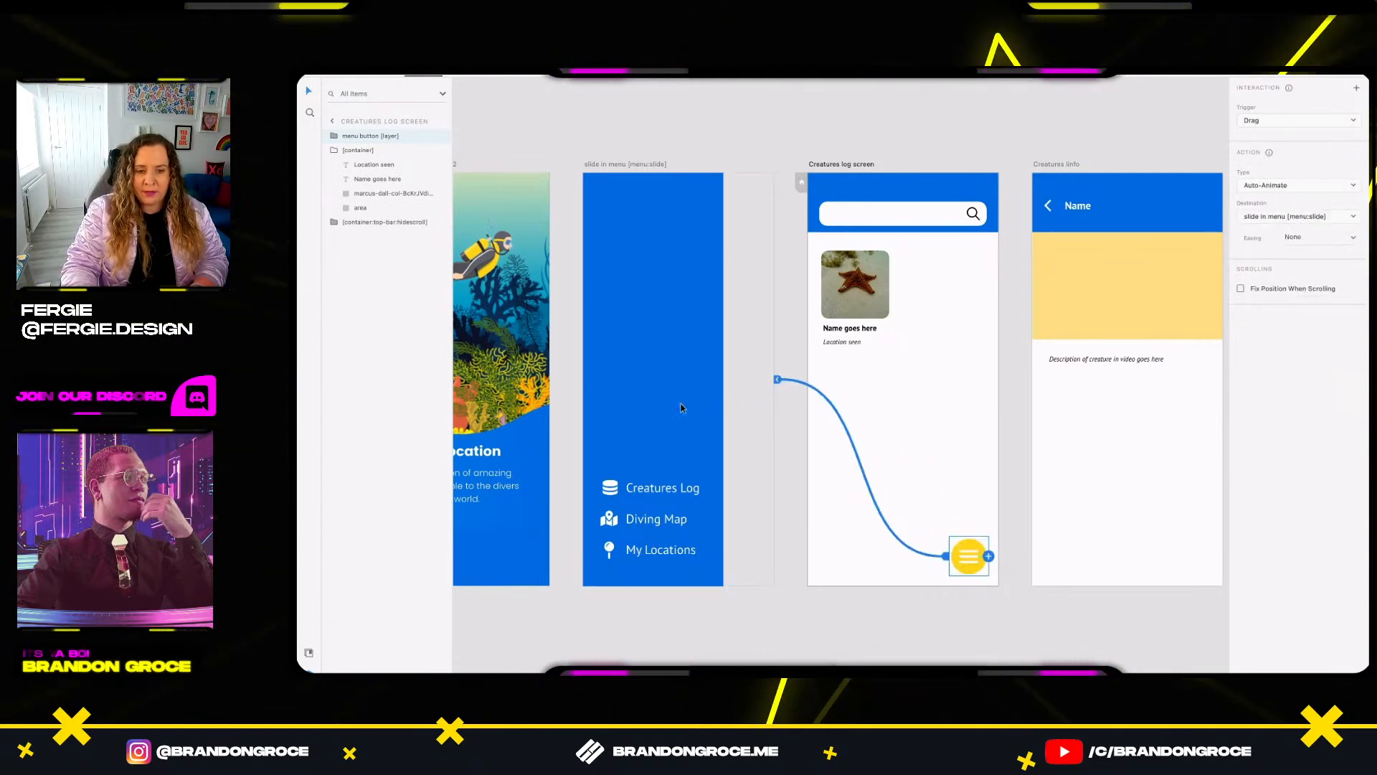
# Link the Creatures Log item in the slide-in menu to the Creatures log screen.
pyautogui.click(683, 496)
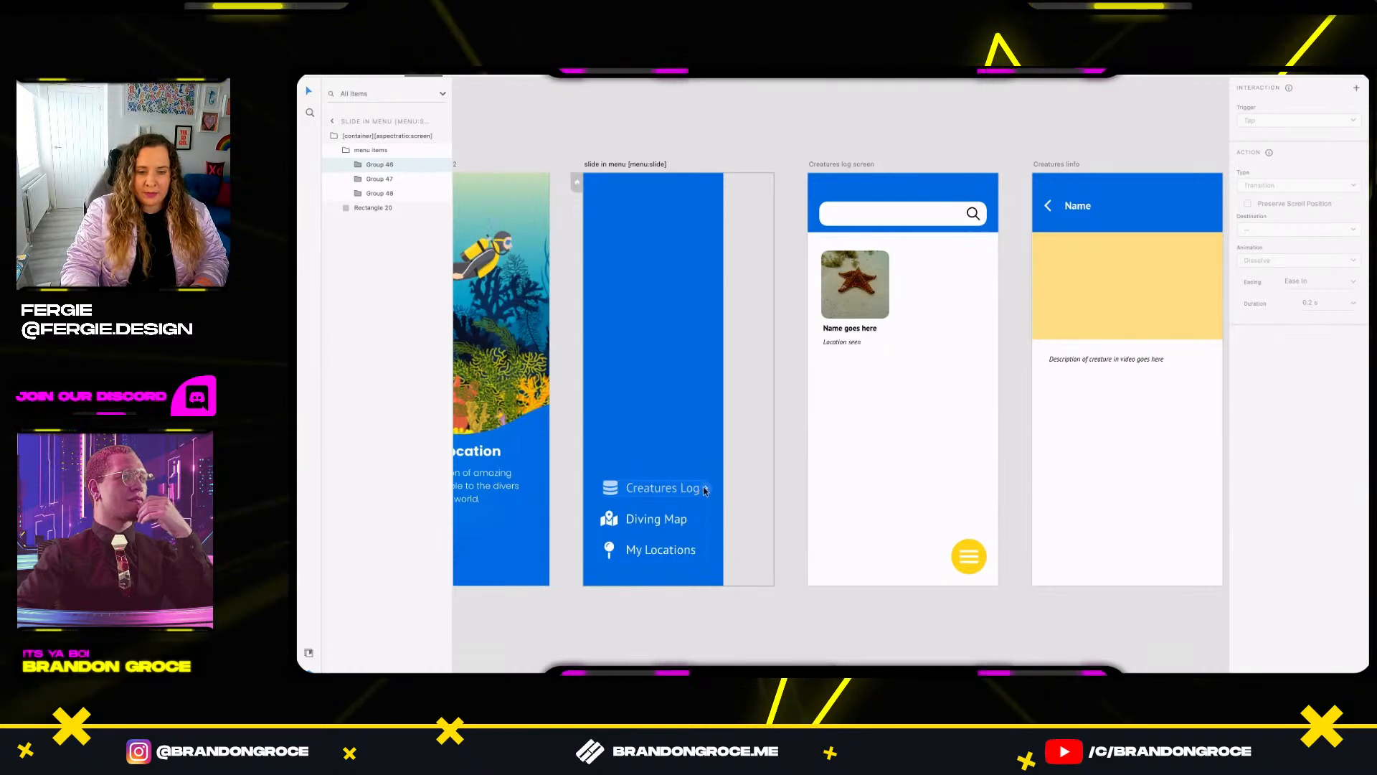
pyautogui.moveTo(702, 490); pyautogui.dragTo(921, 434)
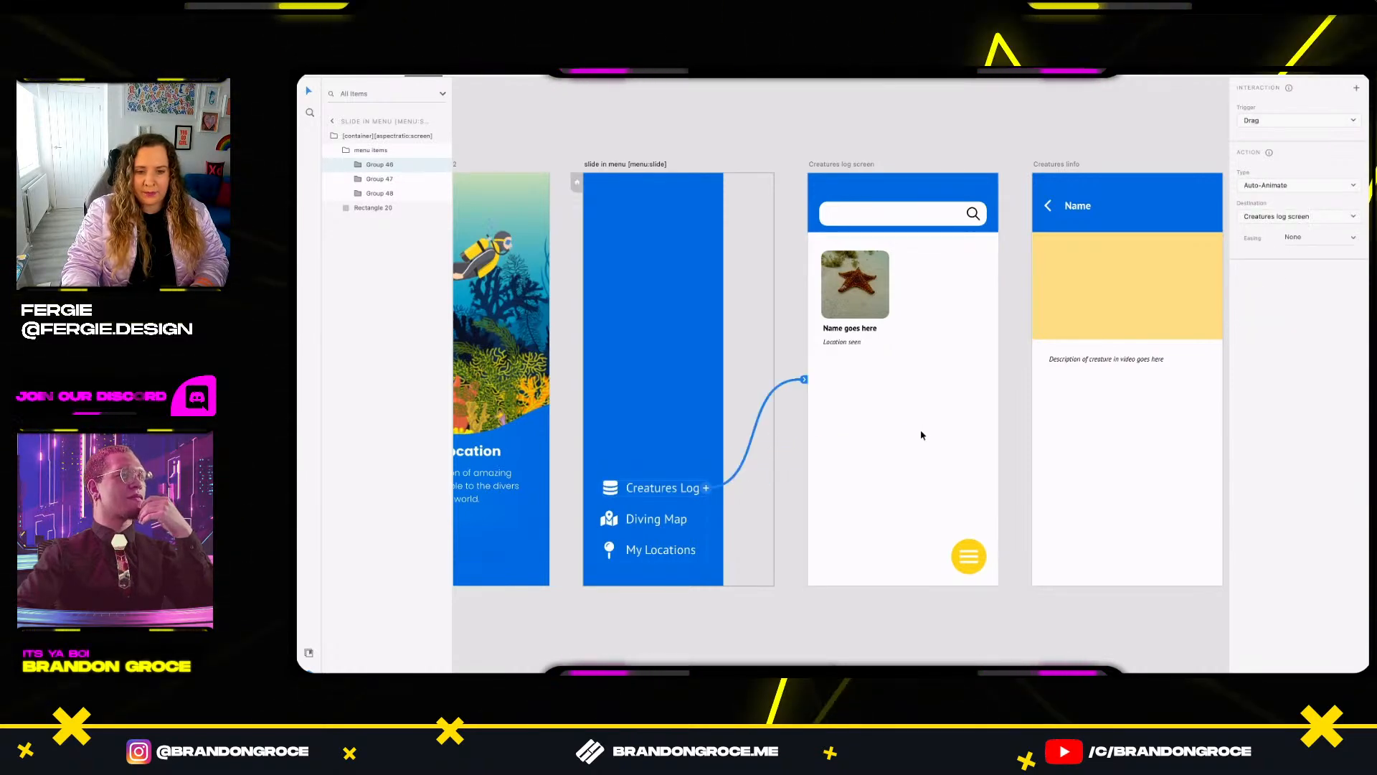
pyautogui.click(1045, 129)
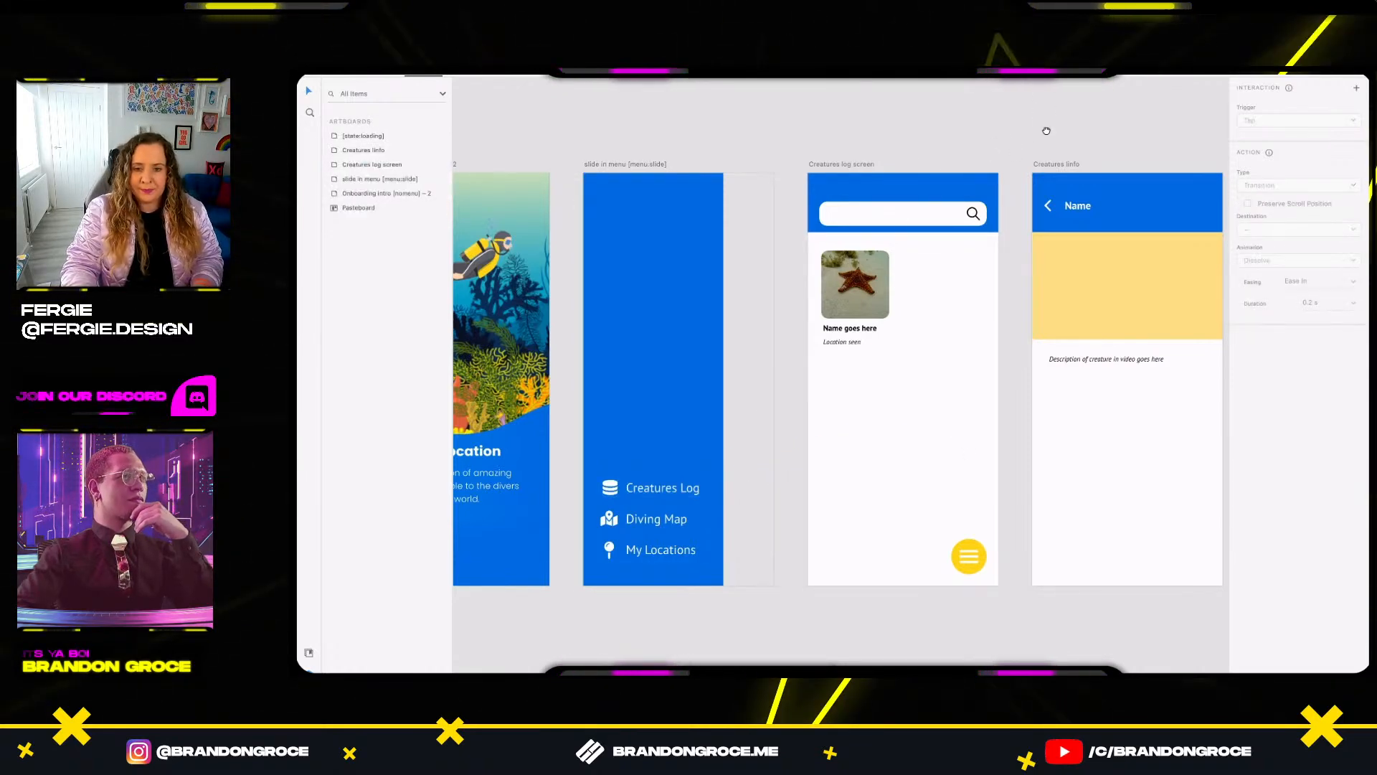
# Link the starfish card's [container] group on the Creatures log screen to the Creatures linfo artboard.
pyautogui.moveTo(1045, 129); pyautogui.dragTo(770, 145)
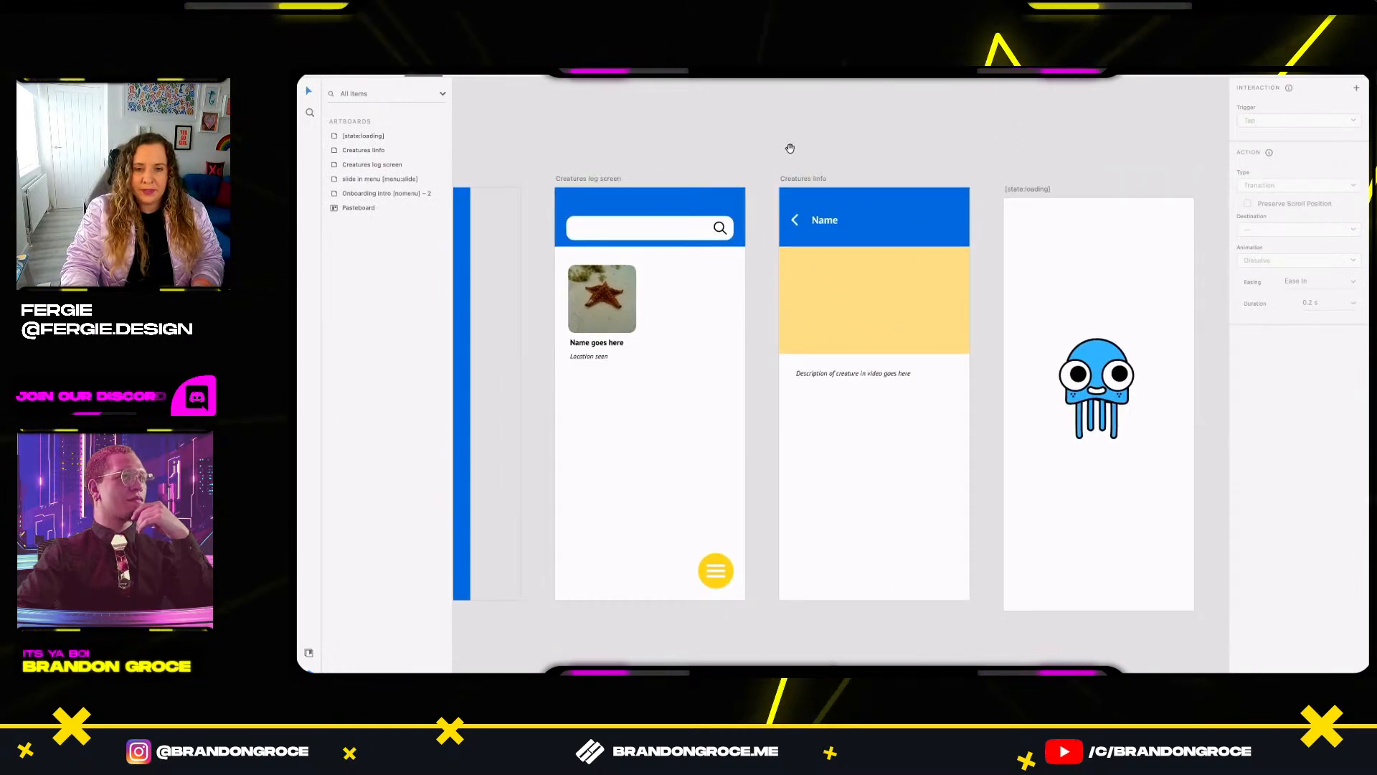
pyautogui.click(621, 319)
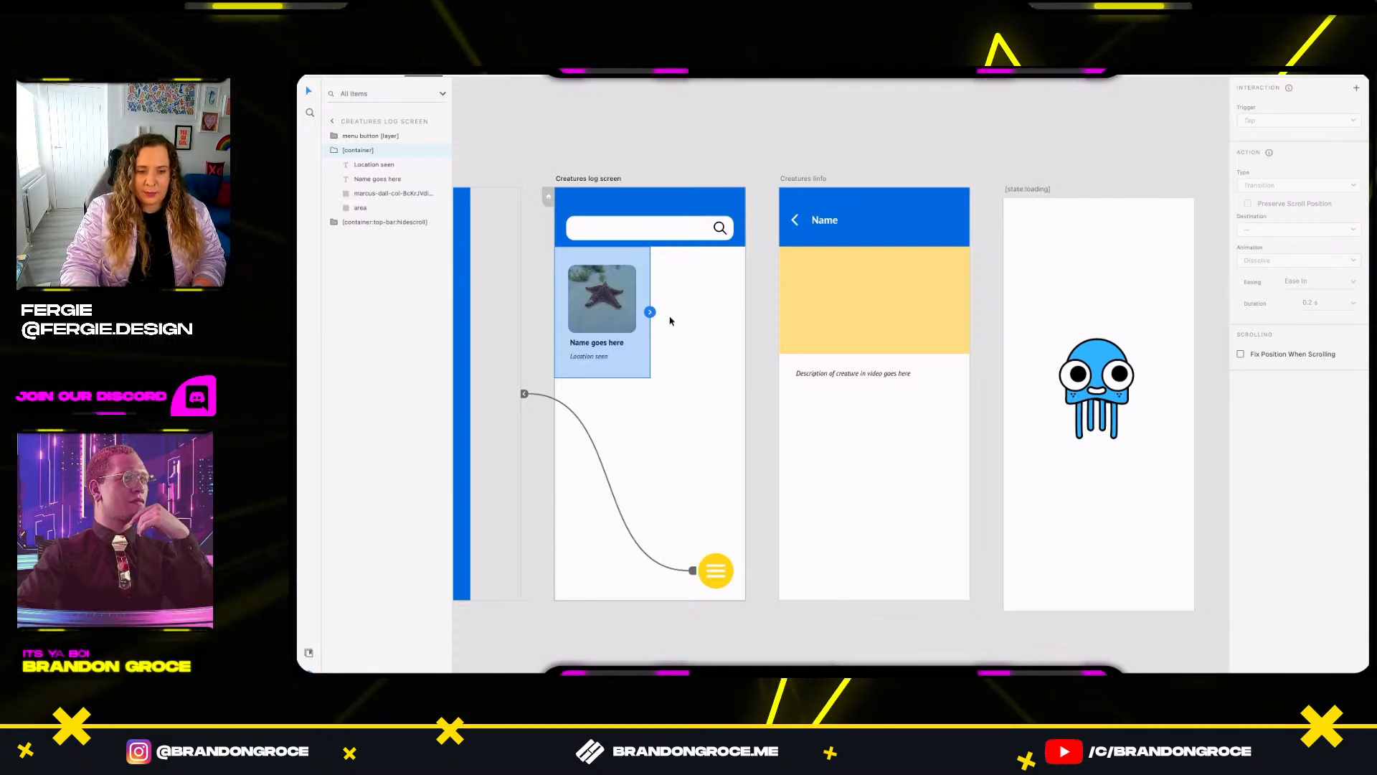
pyautogui.moveTo(650, 312); pyautogui.dragTo(827, 304)
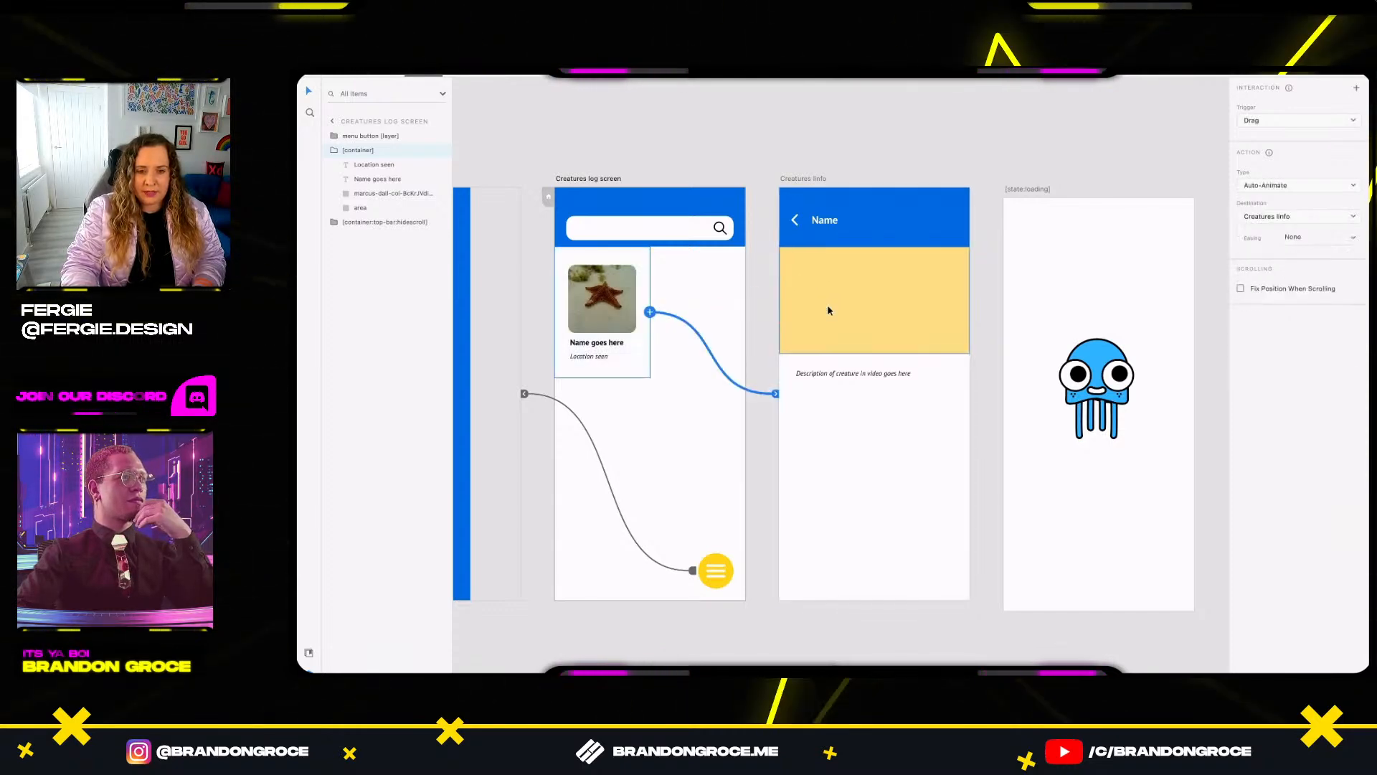
# Link the back arrow icon in the Creatures linfo header to the Creatures log screen artboard.
pyautogui.click(795, 228)
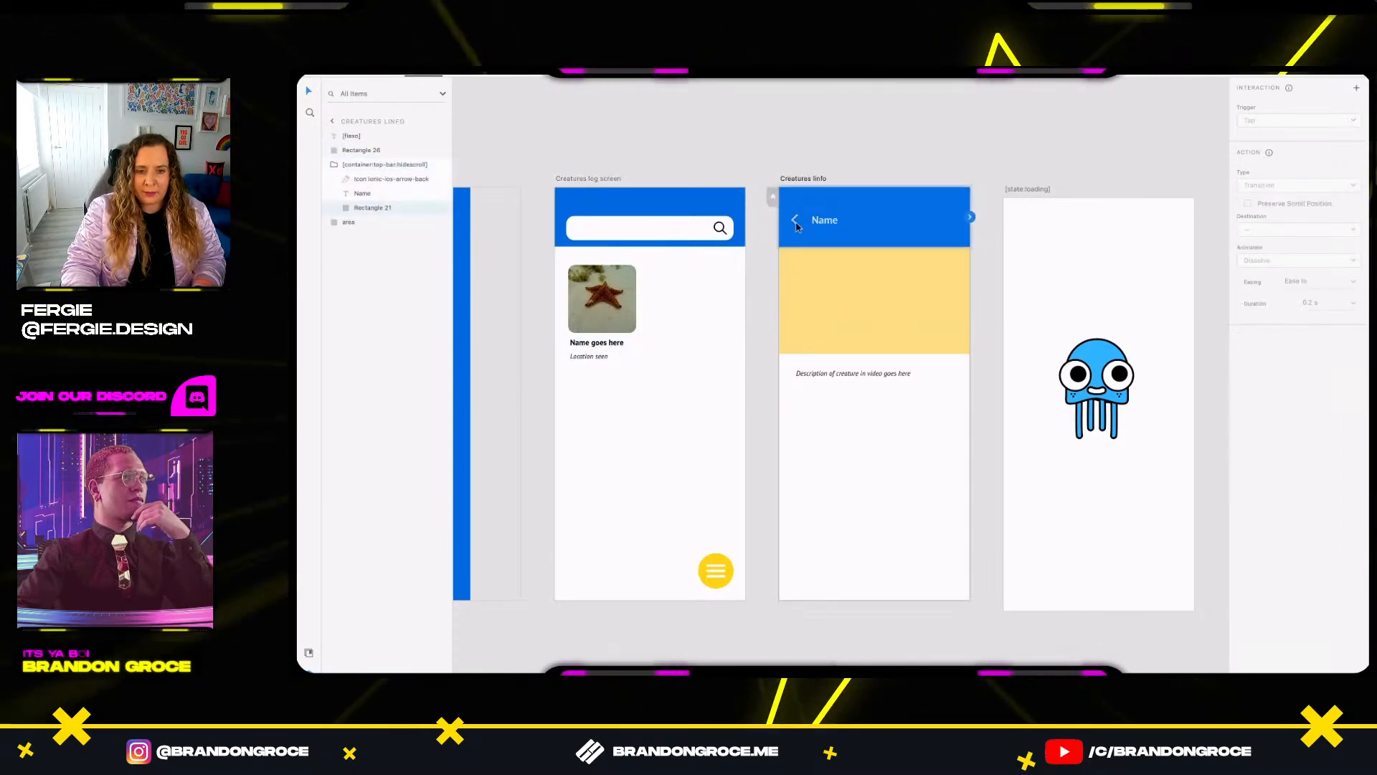
pyautogui.doubleClick(795, 226)
pyautogui.click(796, 225)
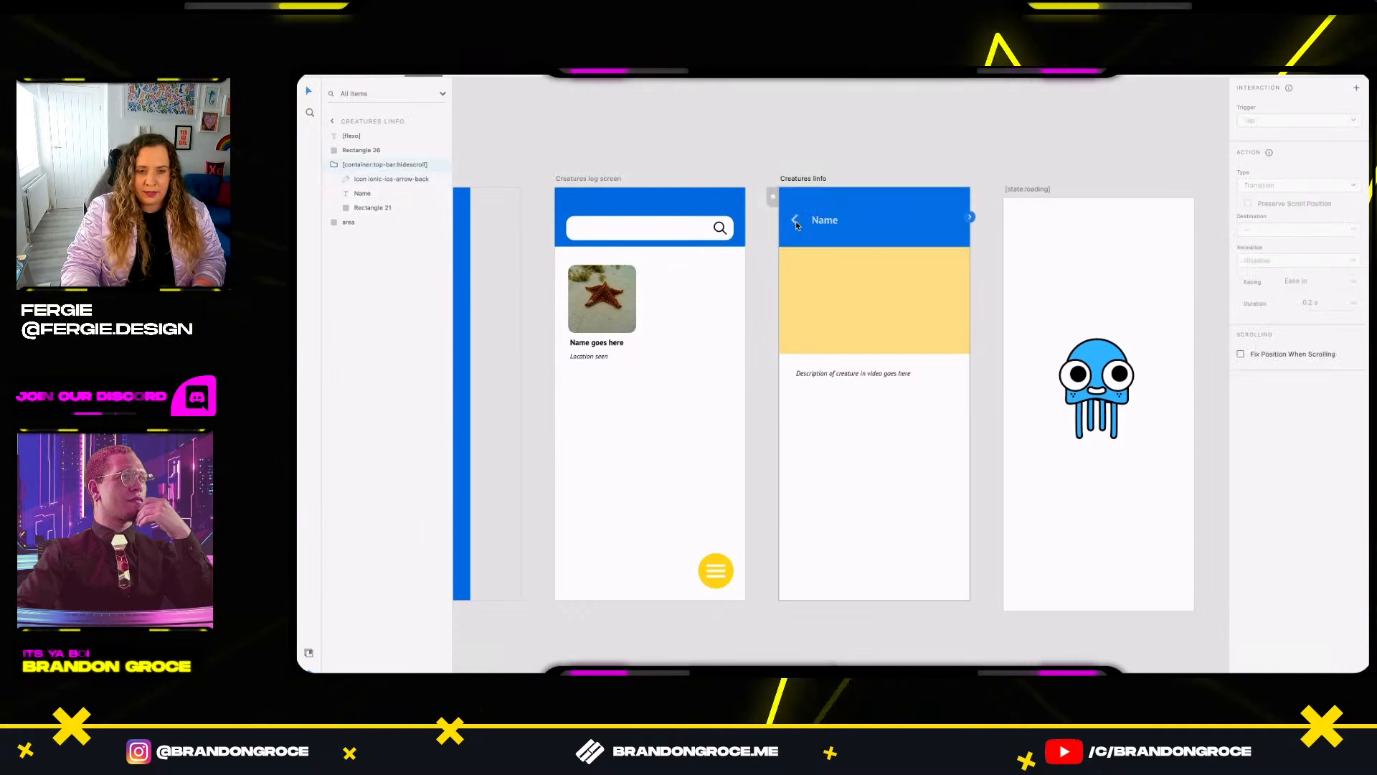
pyautogui.moveTo(798, 224); pyautogui.dragTo(673, 205)
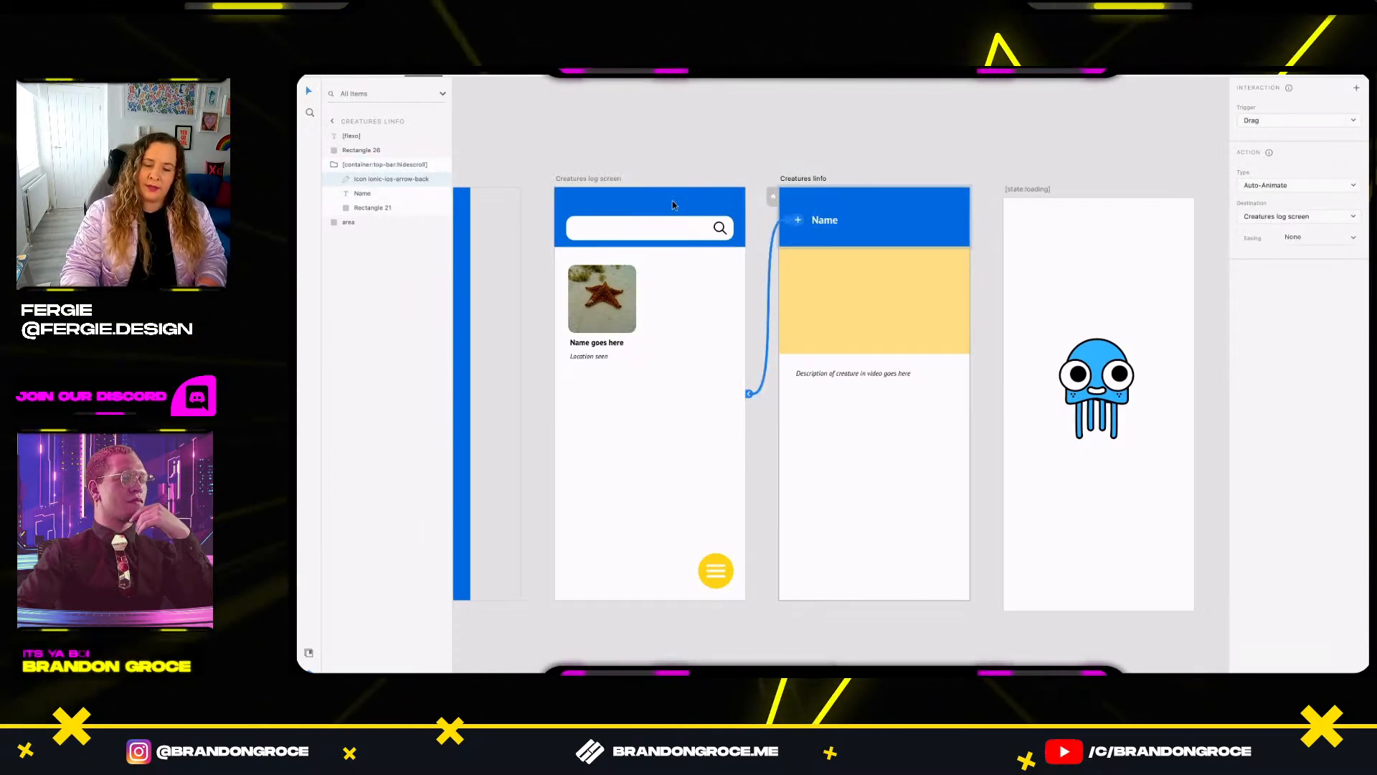
pyautogui.click(756, 153)
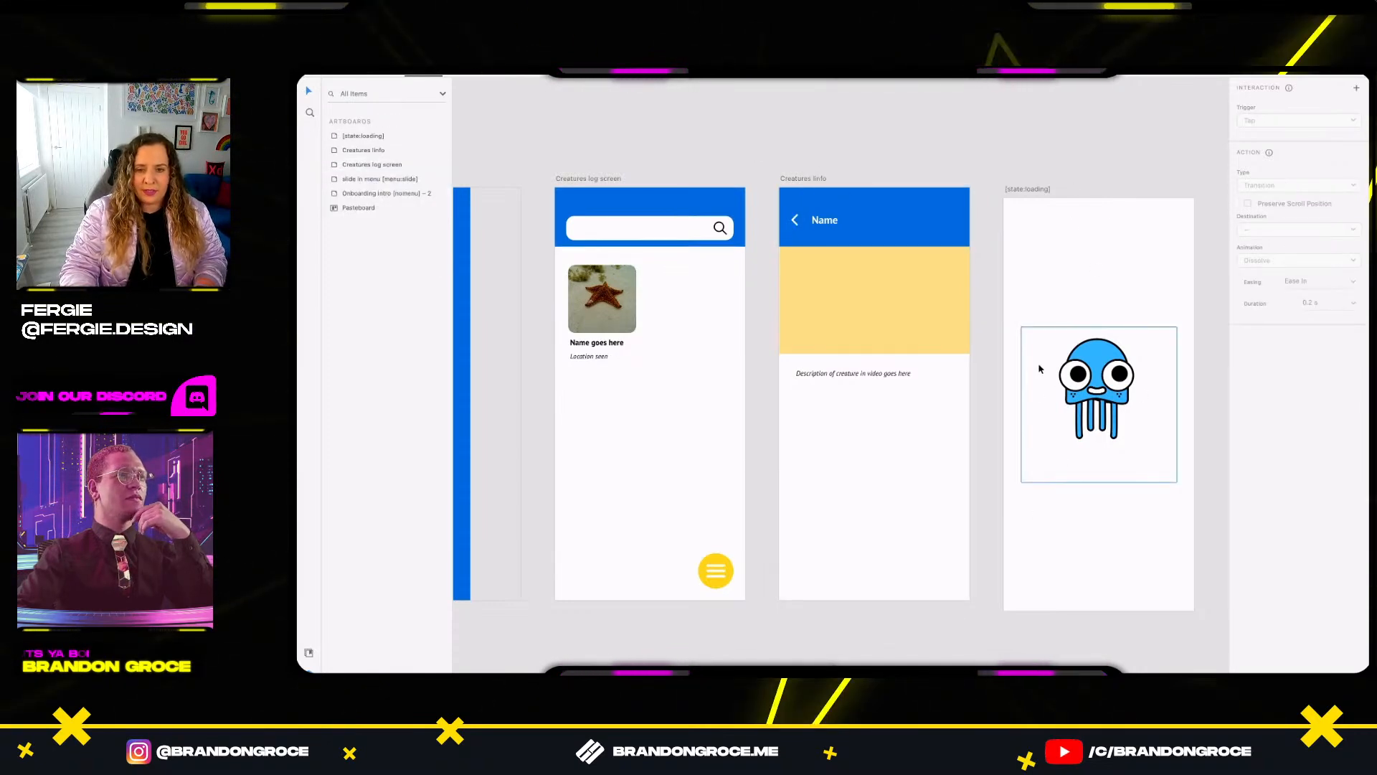
# Update the GC Dive Club project from this file with the Bravo Studio plugin.
pyautogui.scroll(-5, 1040, 369)
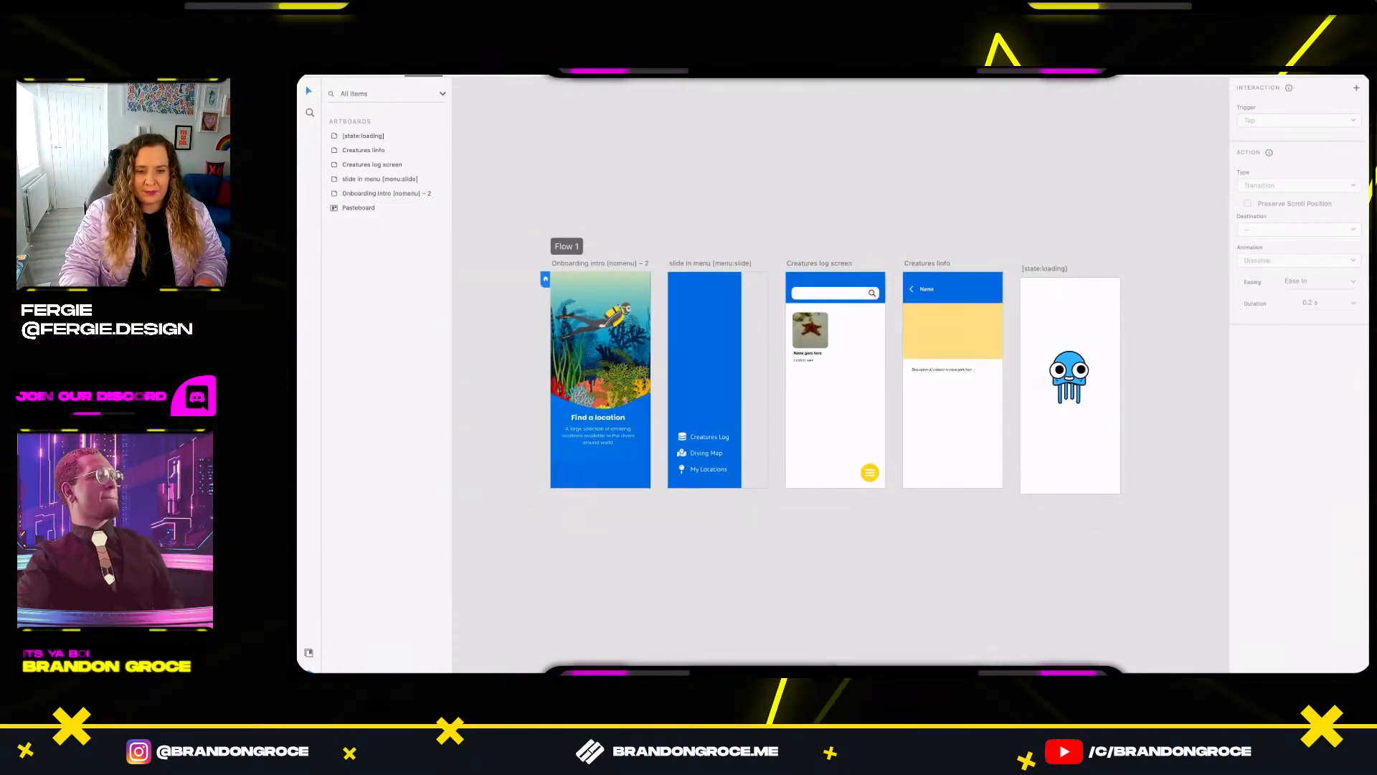
pyautogui.click(309, 694)
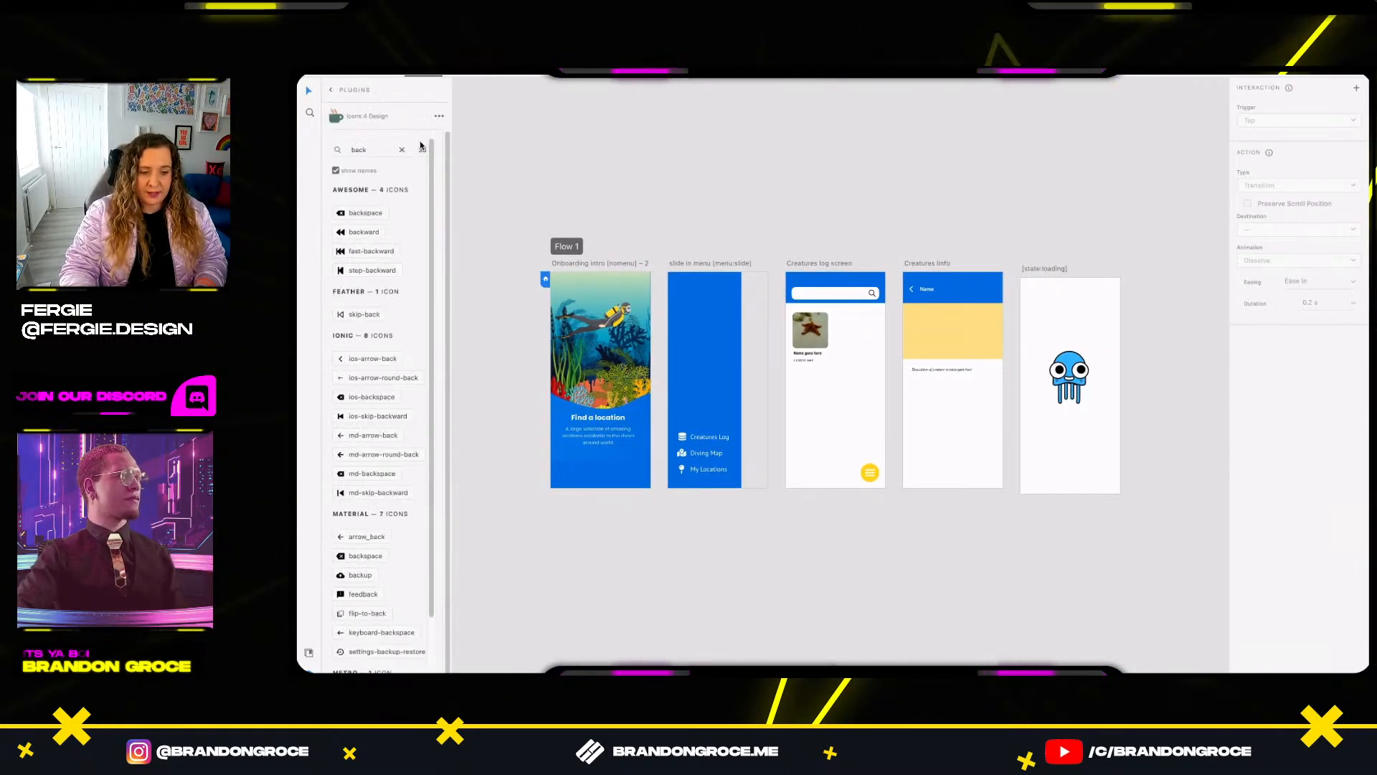
pyautogui.click(331, 91)
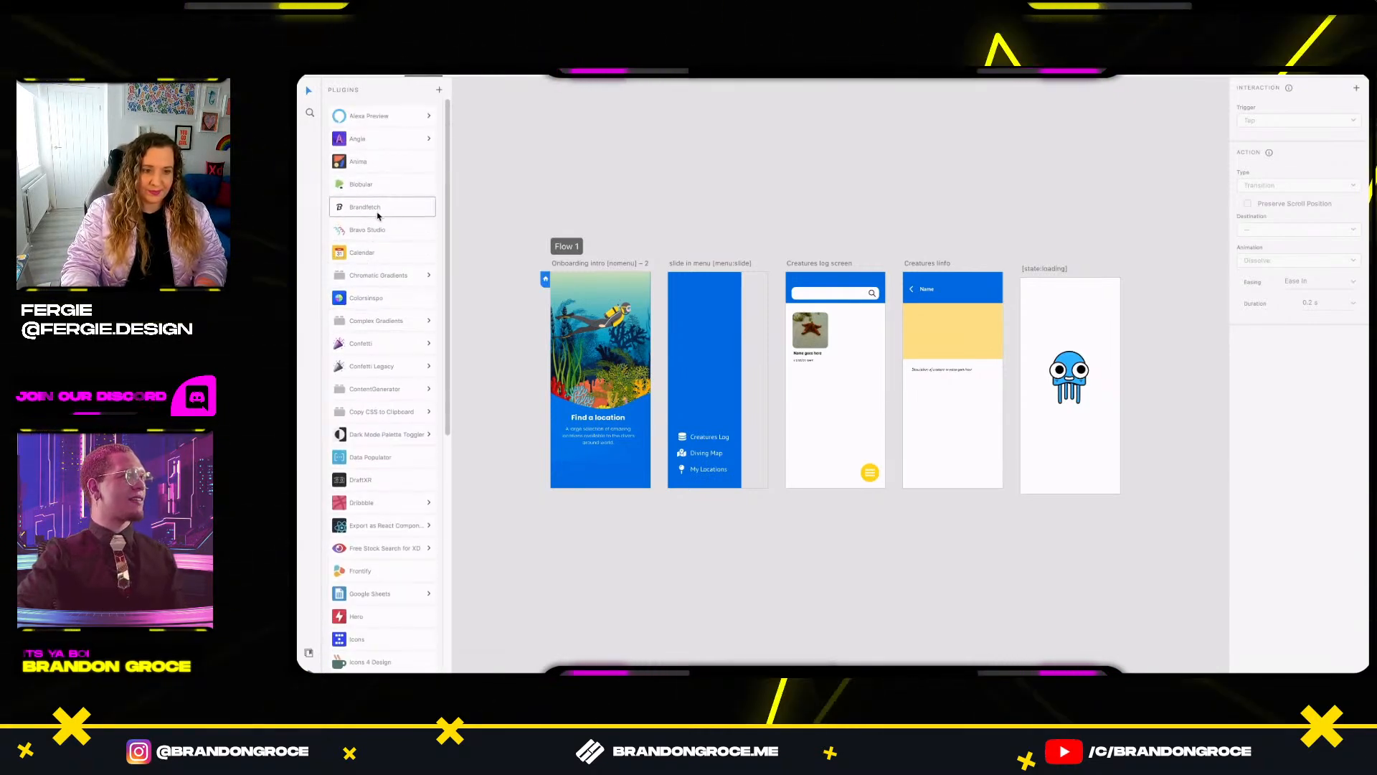
pyautogui.click(376, 228)
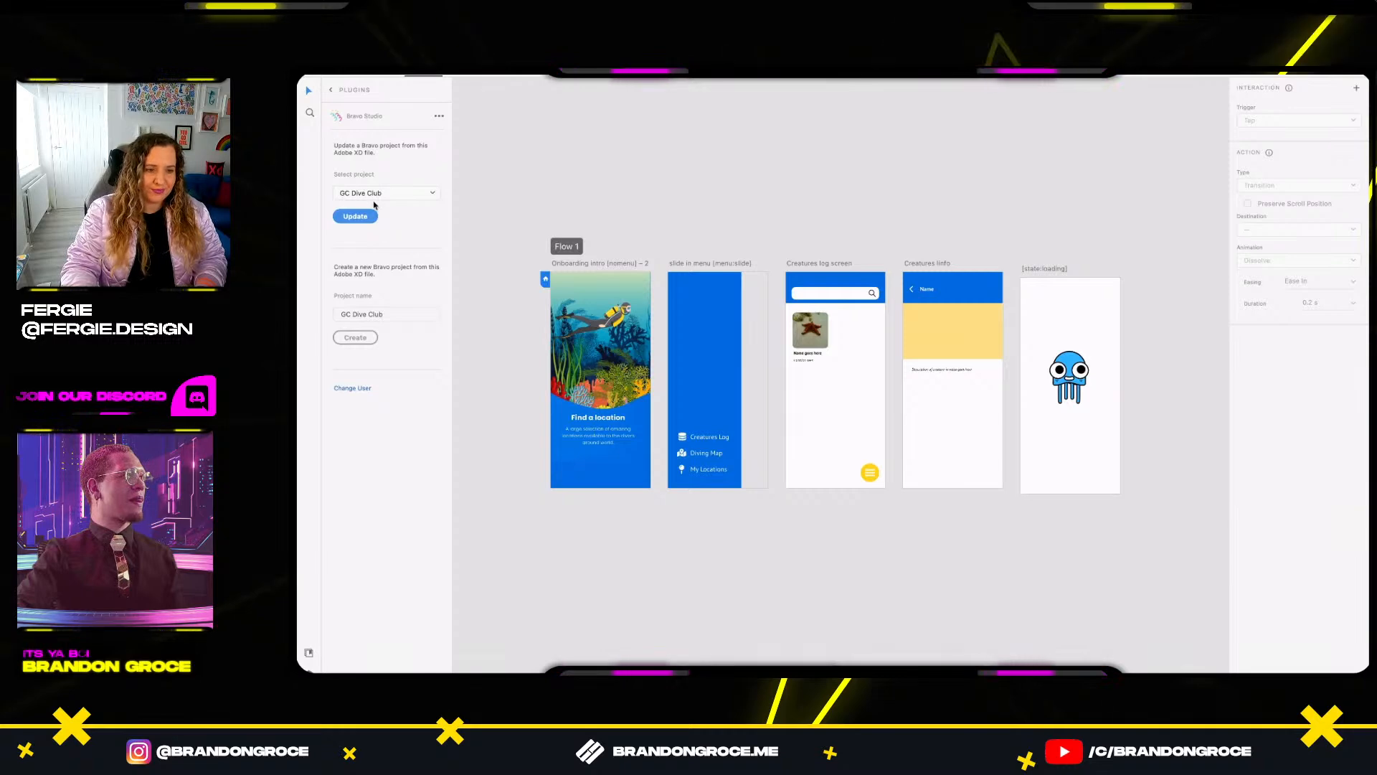
pyautogui.click(364, 219)
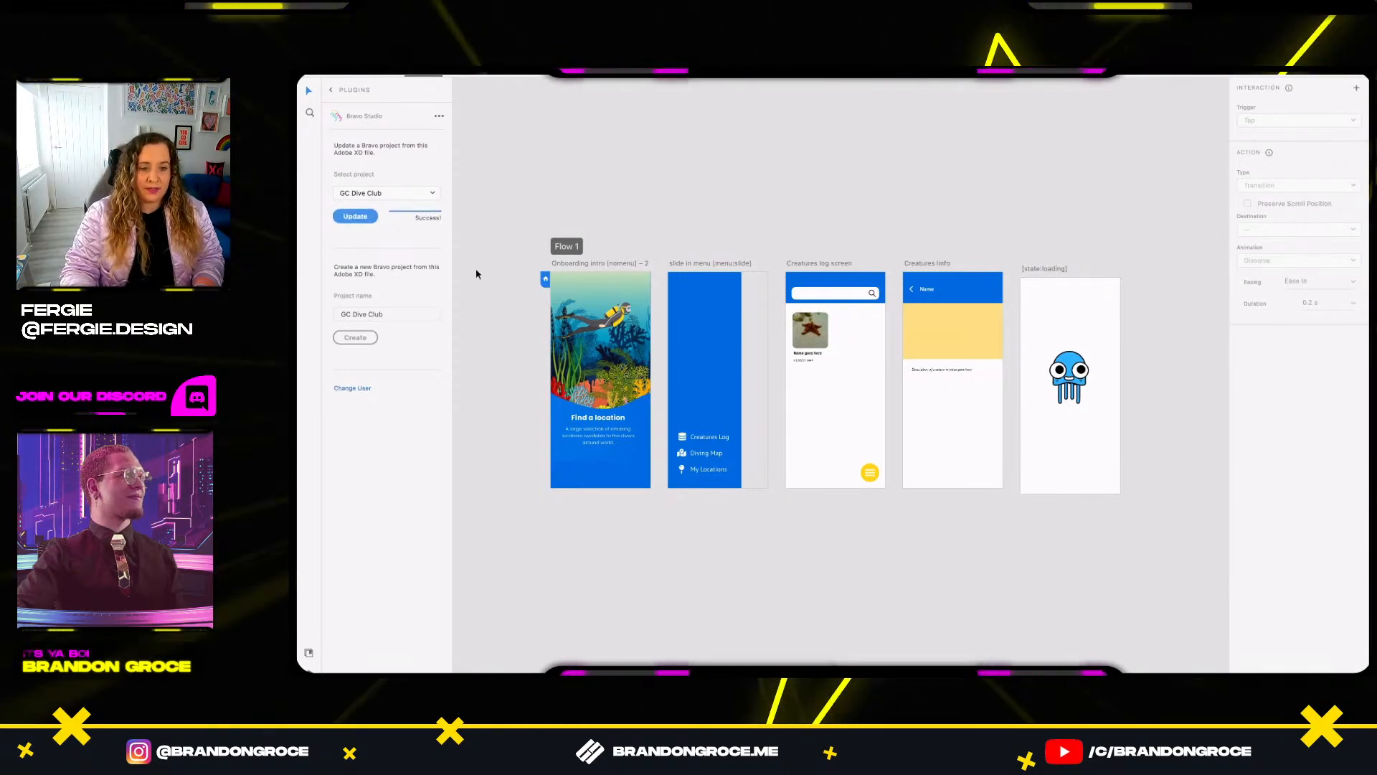
# Switch to the Bravo web app in Chrome and check the GC Dive Club screens and the dashboard's recent projects.
pyautogui.press('super+Tab')
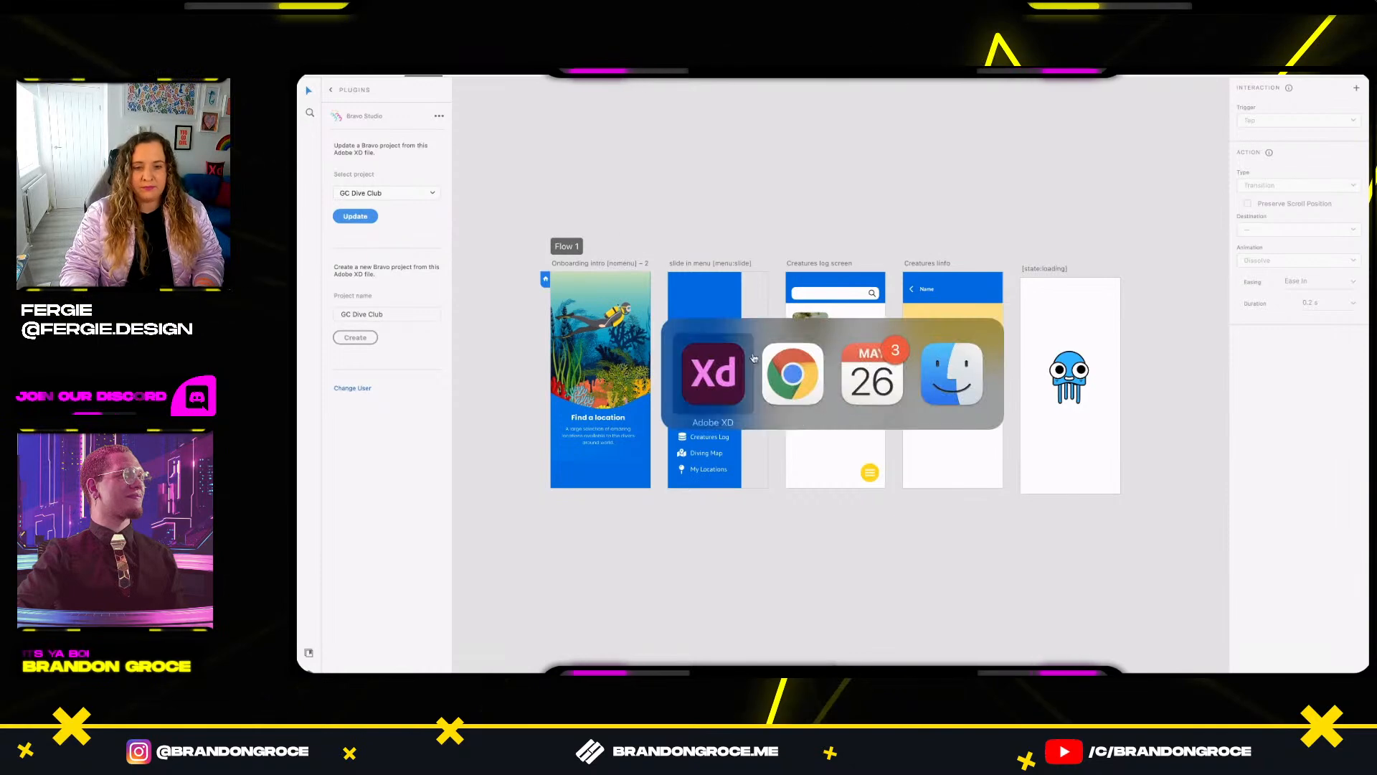
pyautogui.click(404, 75)
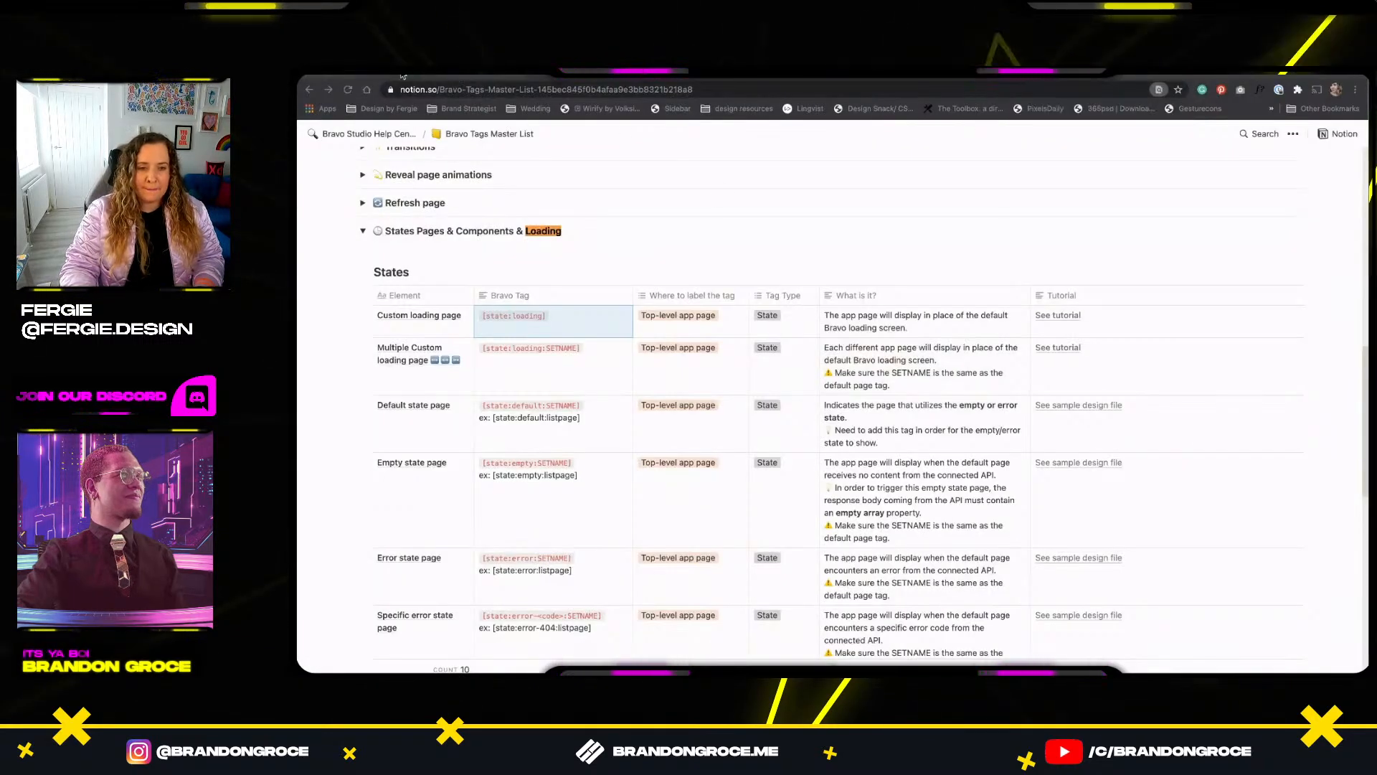
pyautogui.click(483, 77)
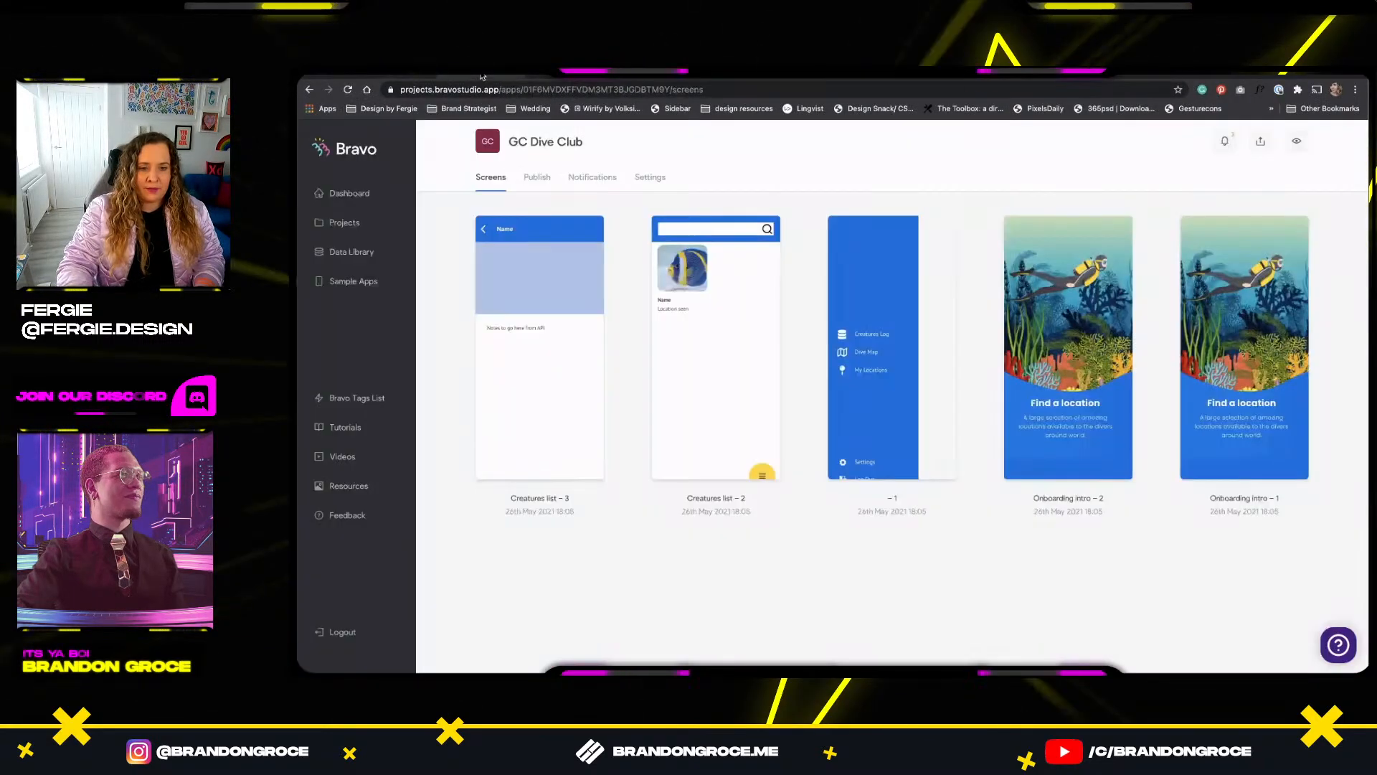
pyautogui.click(345, 194)
pyautogui.scroll(-3, 549, 396)
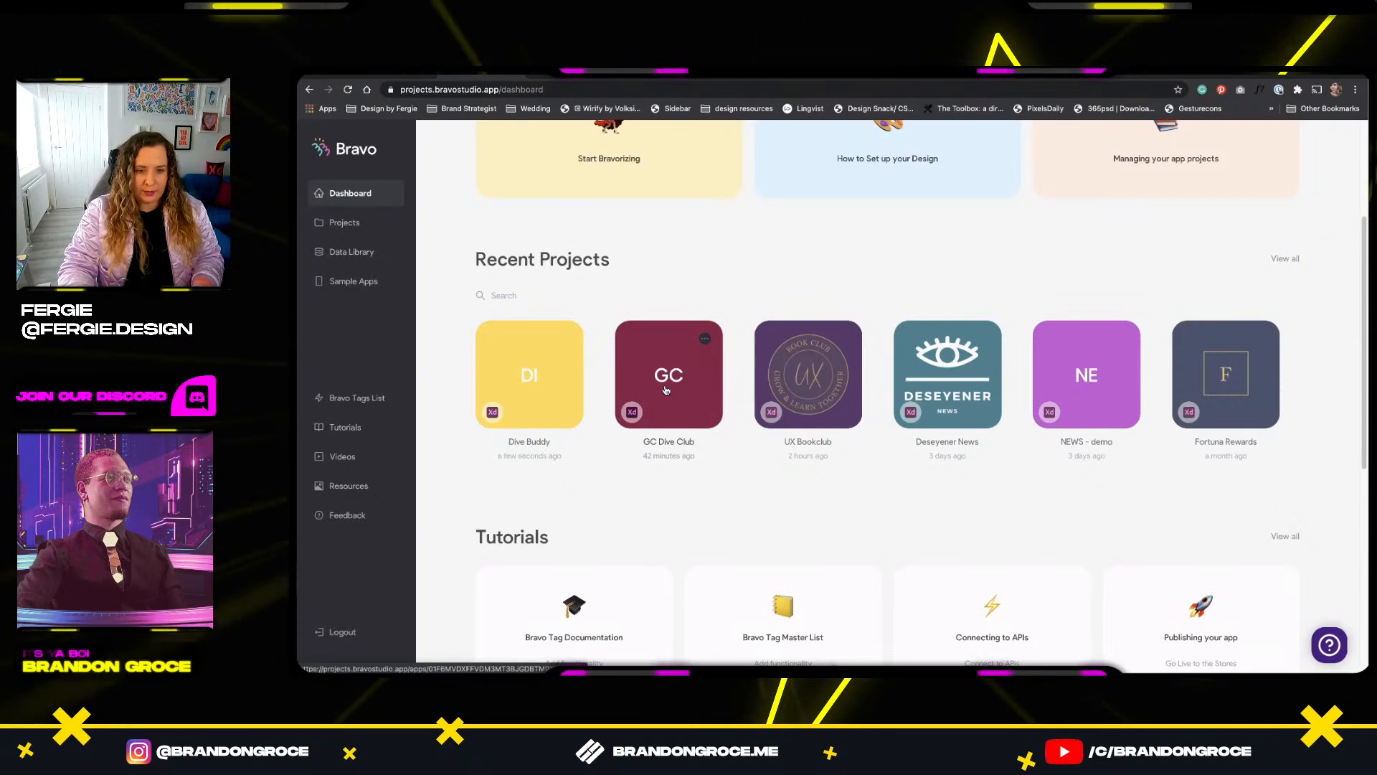
pyautogui.press('super+Tab')
pyautogui.click(775, 388)
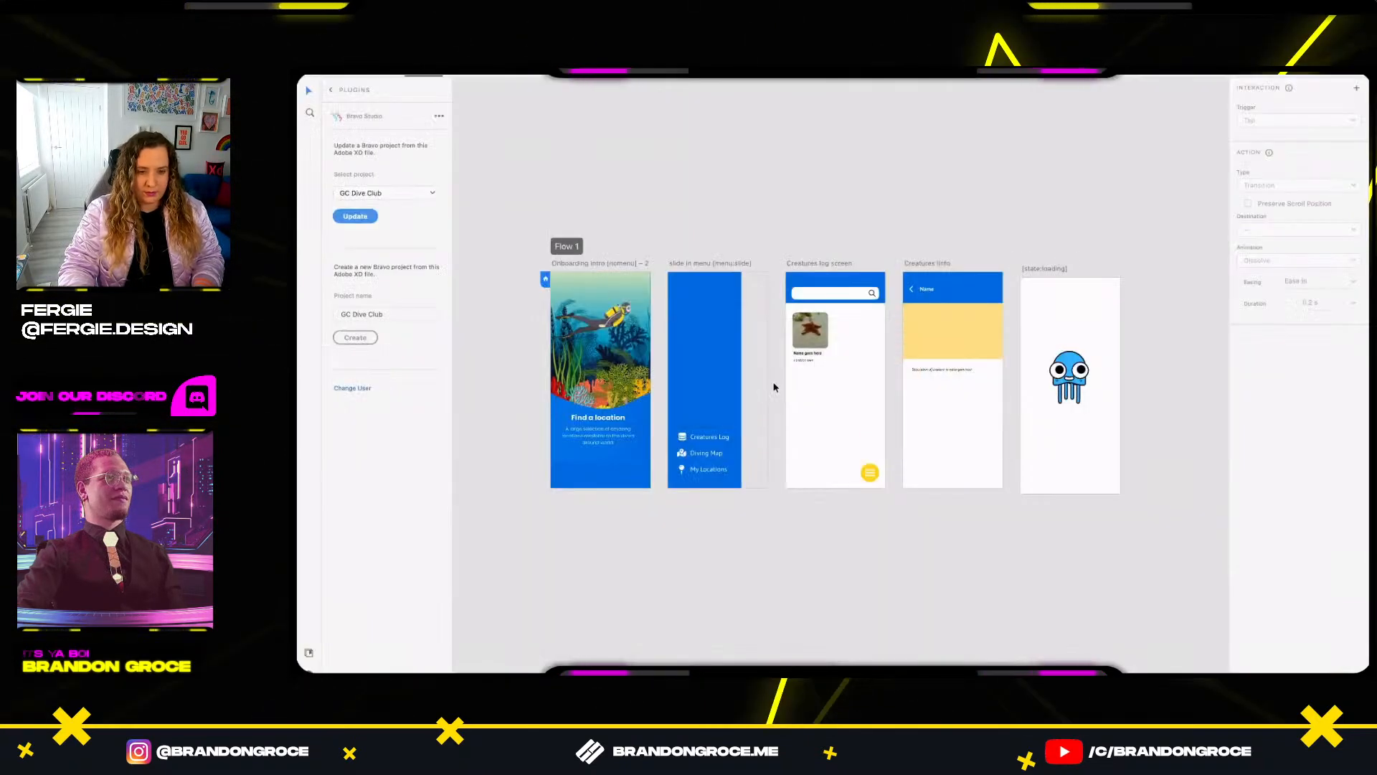
pyautogui.press('super+Tab')
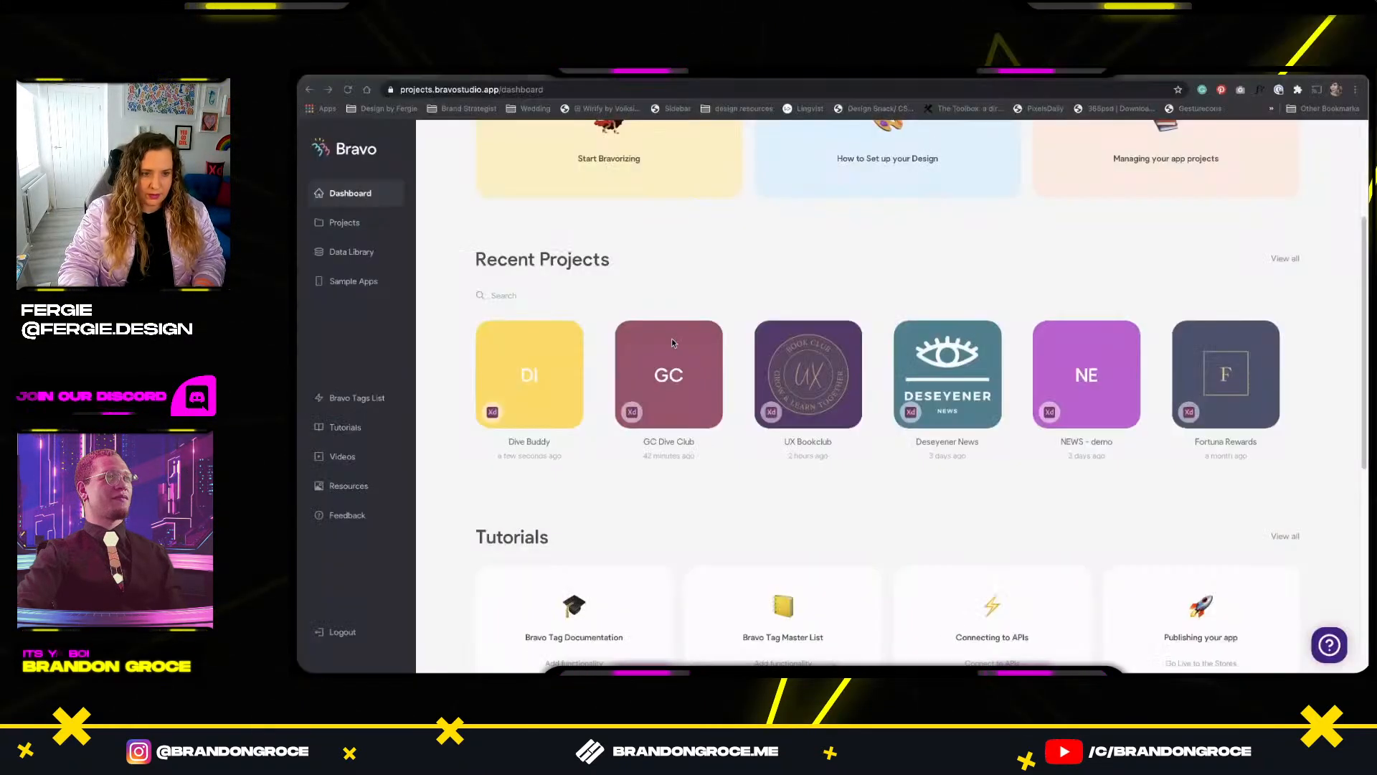
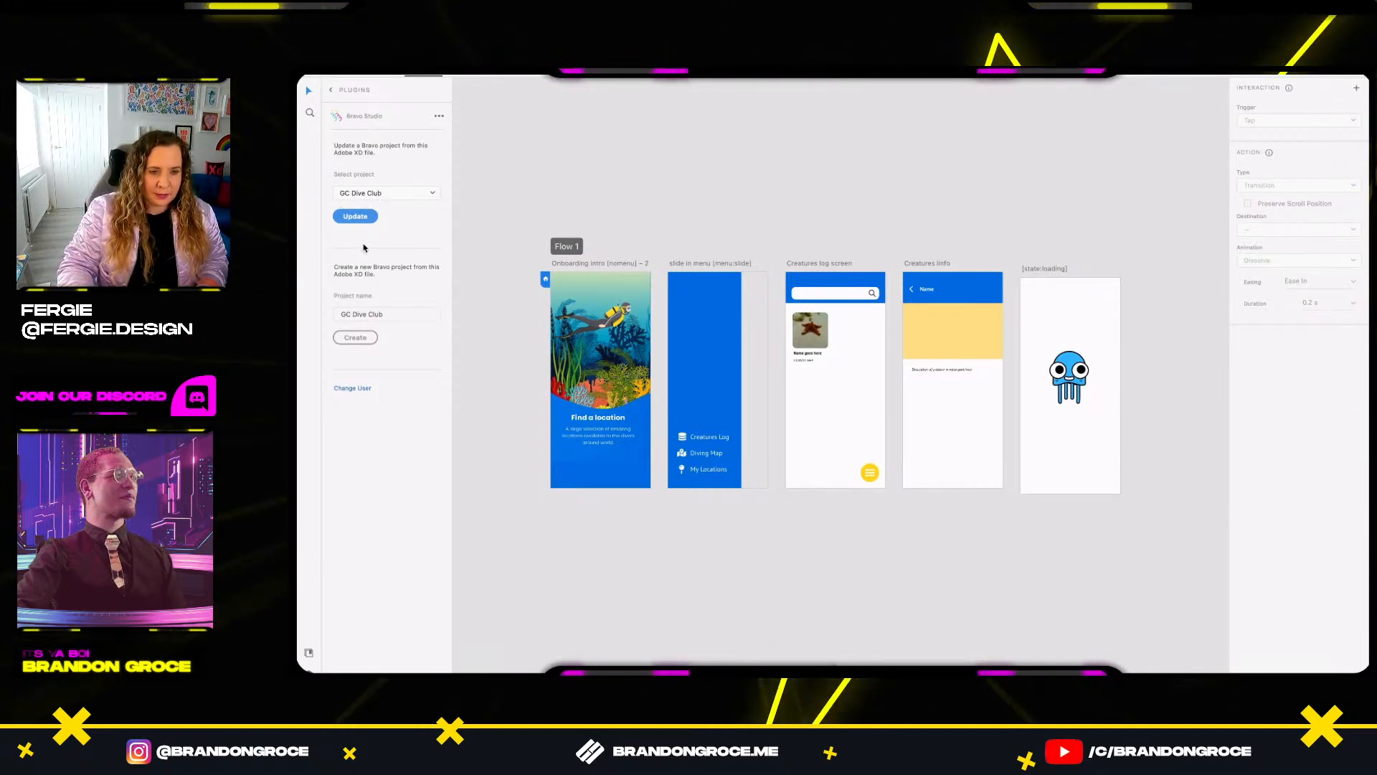
# Update the GC Dive Club project again, and compare the Dive Buddy and GC Dive Club screens in the refreshed Bravo web app.
pyautogui.click(359, 216)
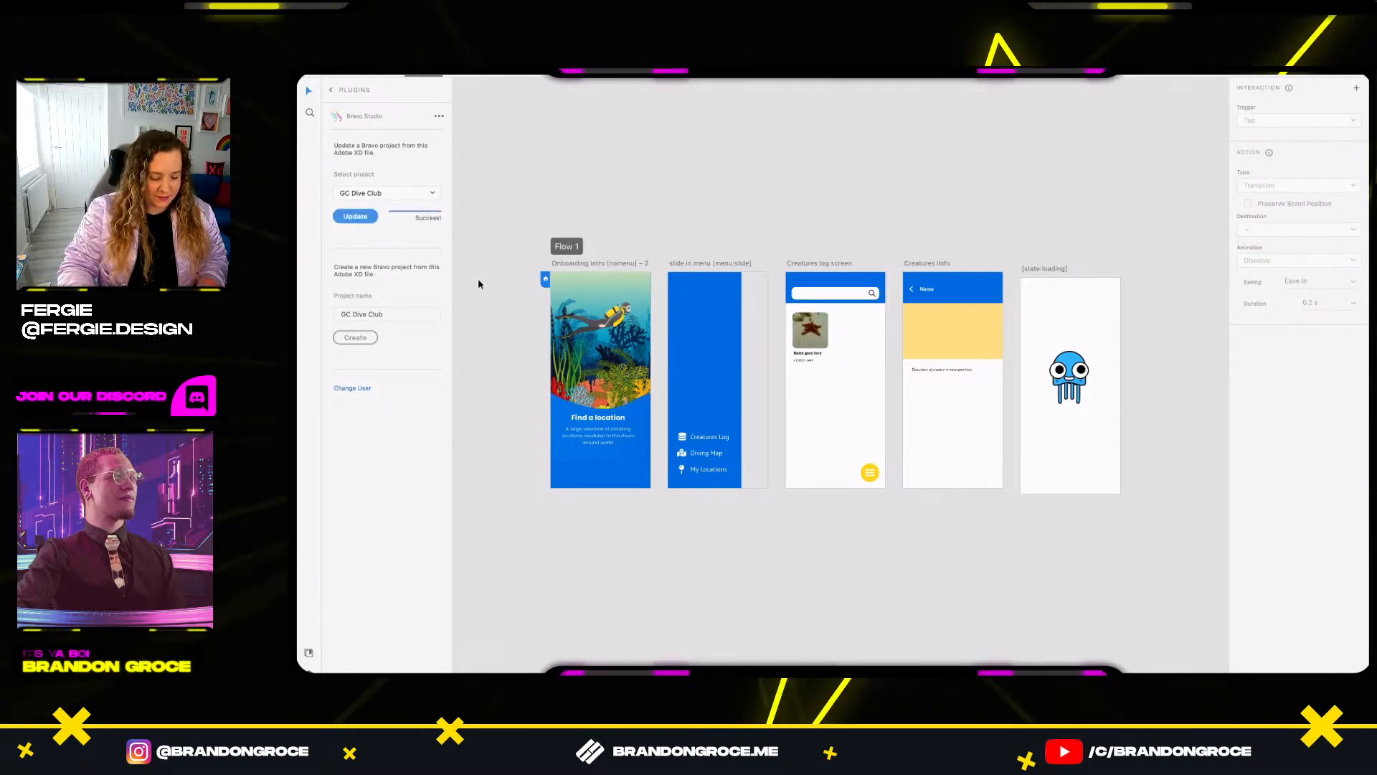
pyautogui.press('super+Tab')
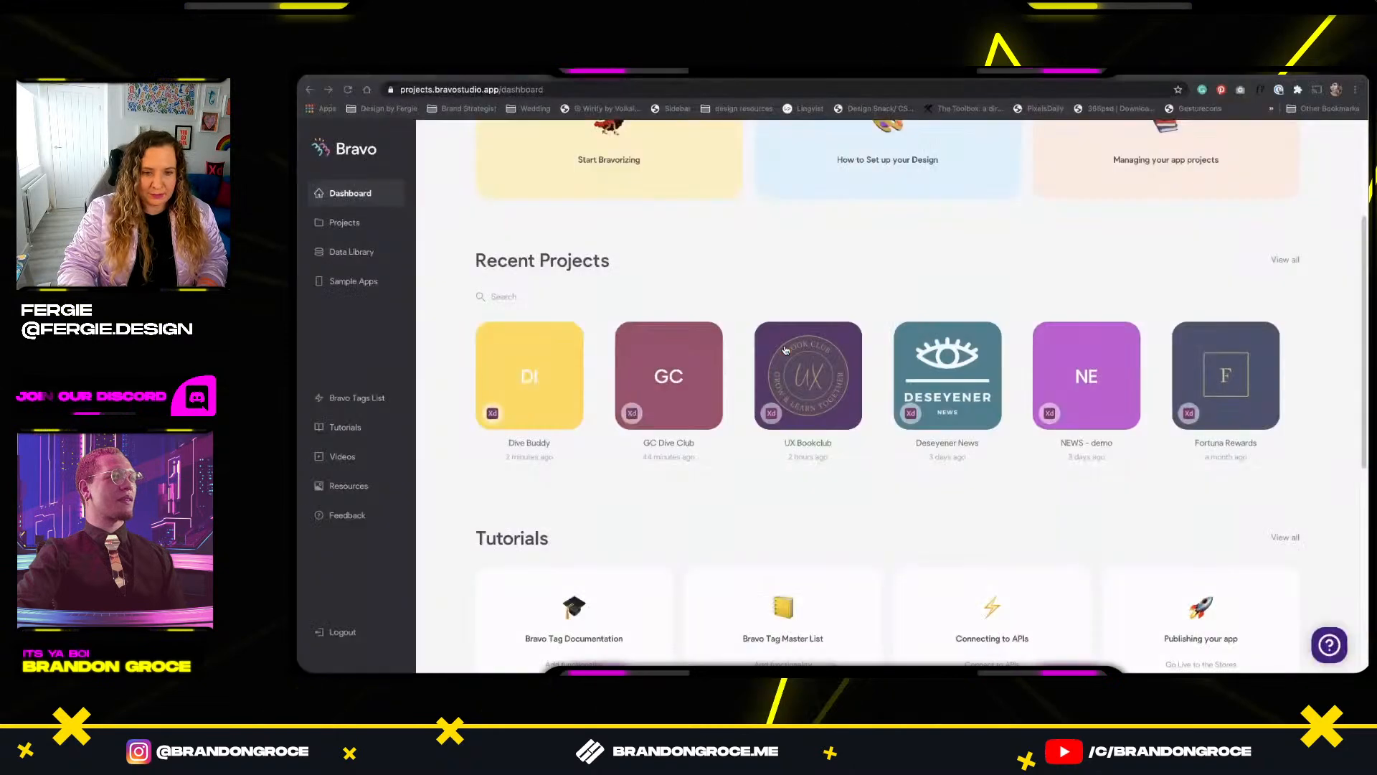
pyautogui.click(348, 89)
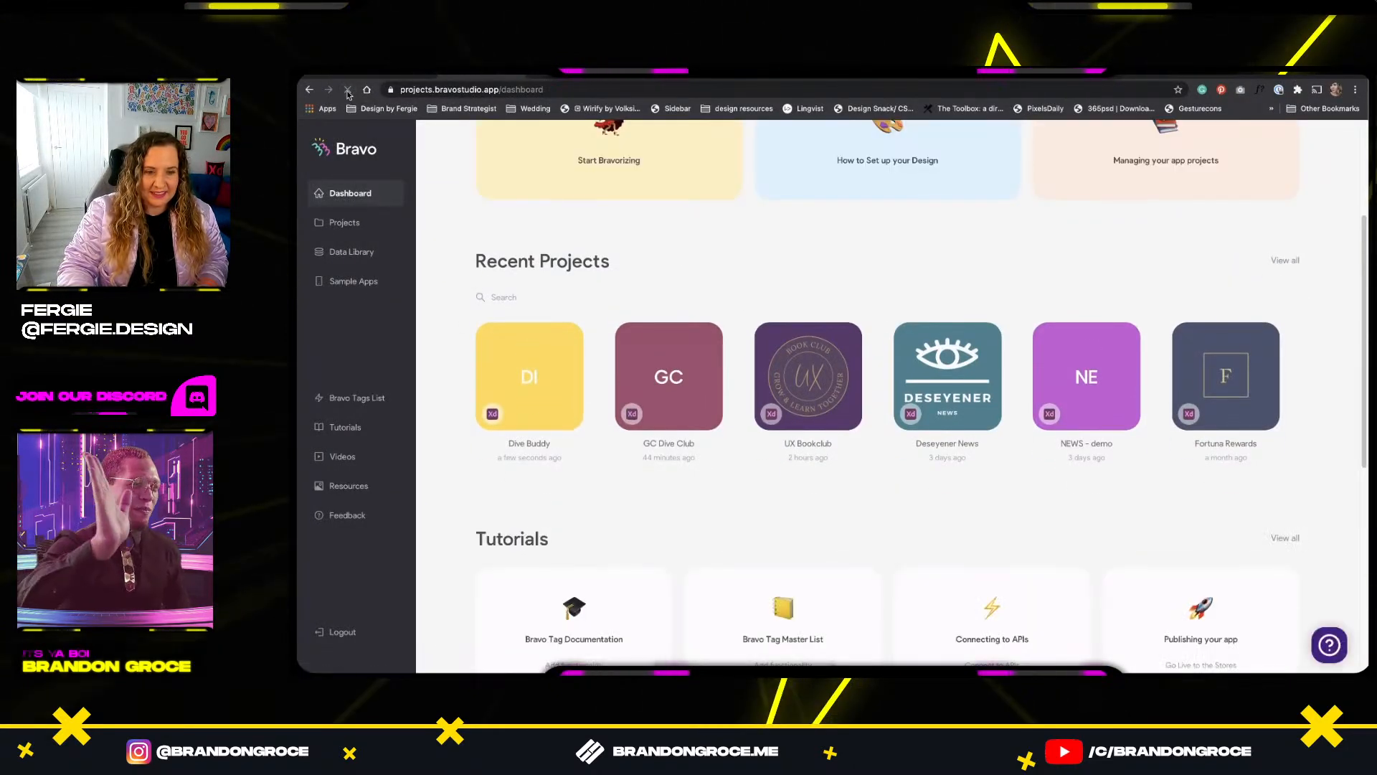
pyautogui.click(510, 377)
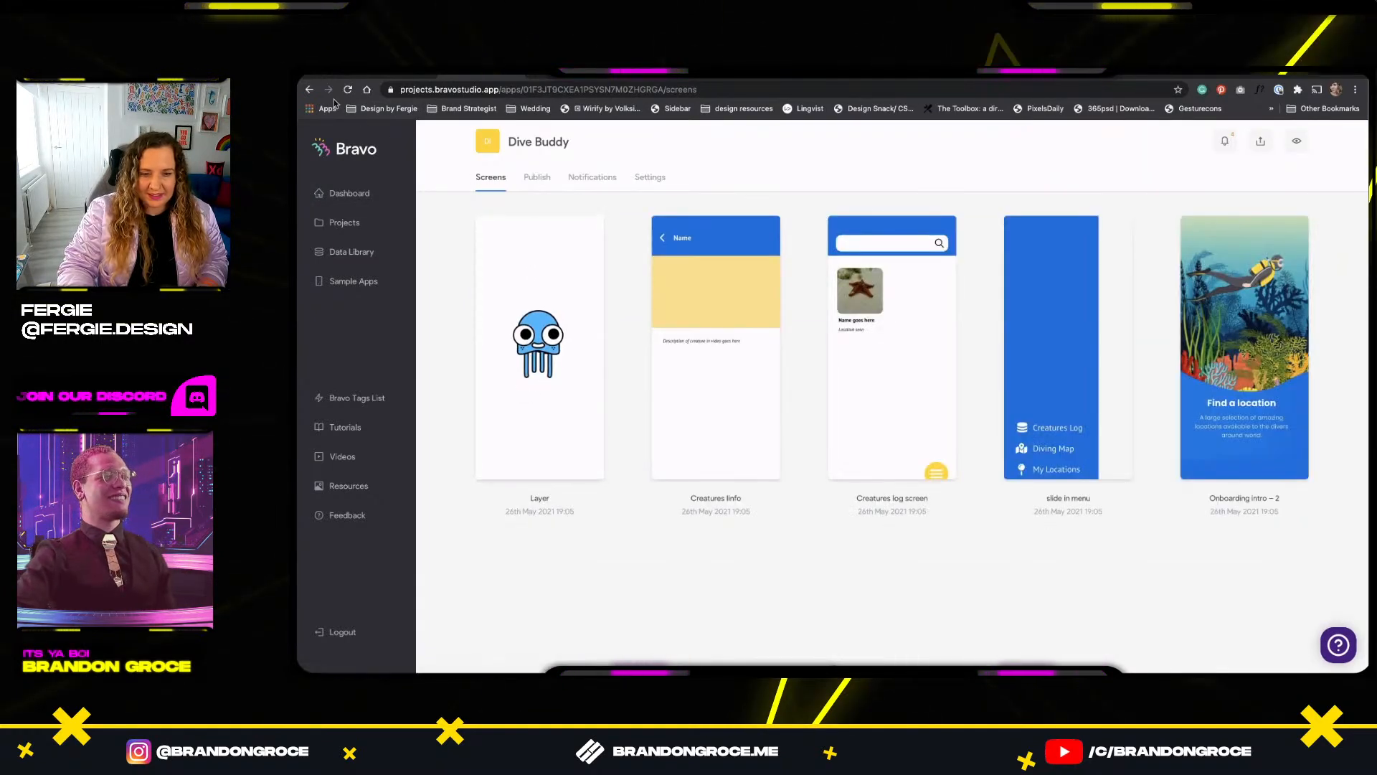
pyautogui.click(312, 91)
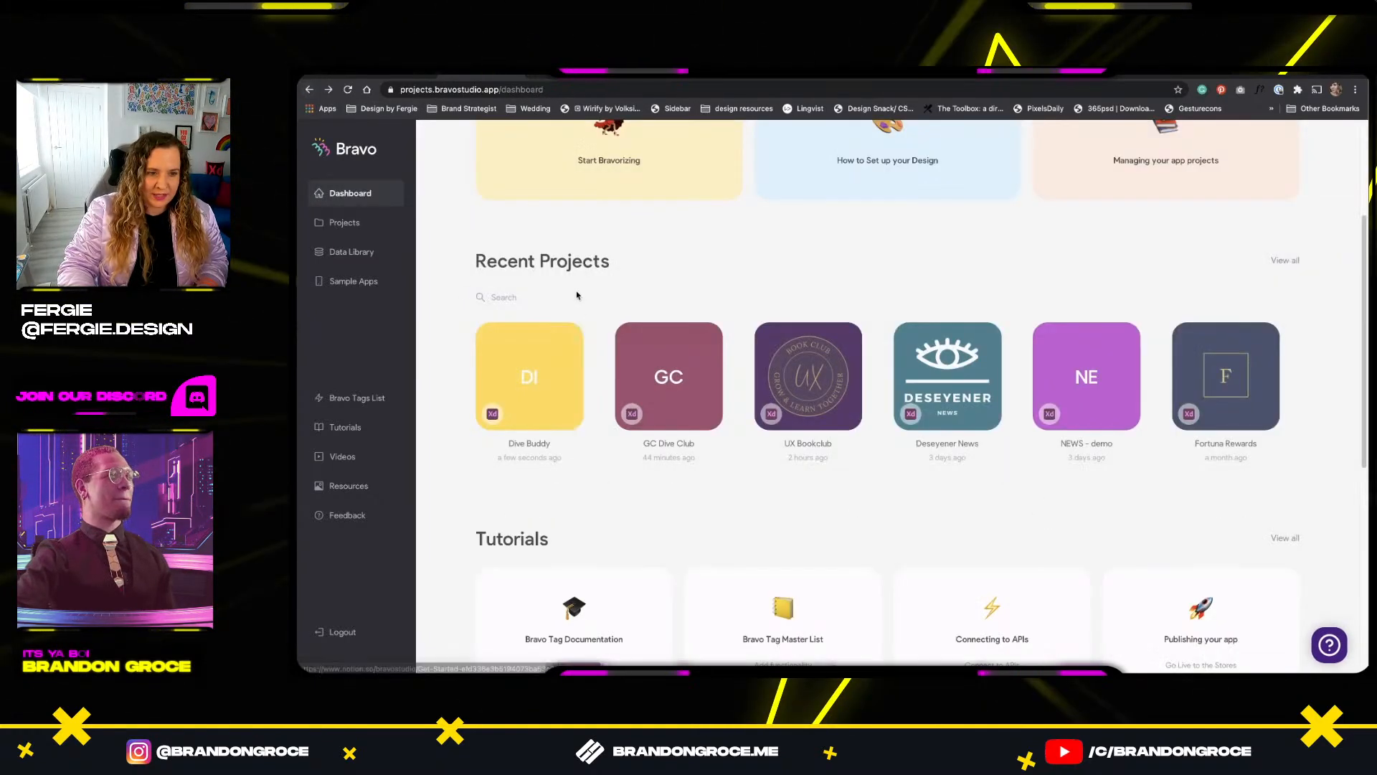
pyautogui.click(668, 380)
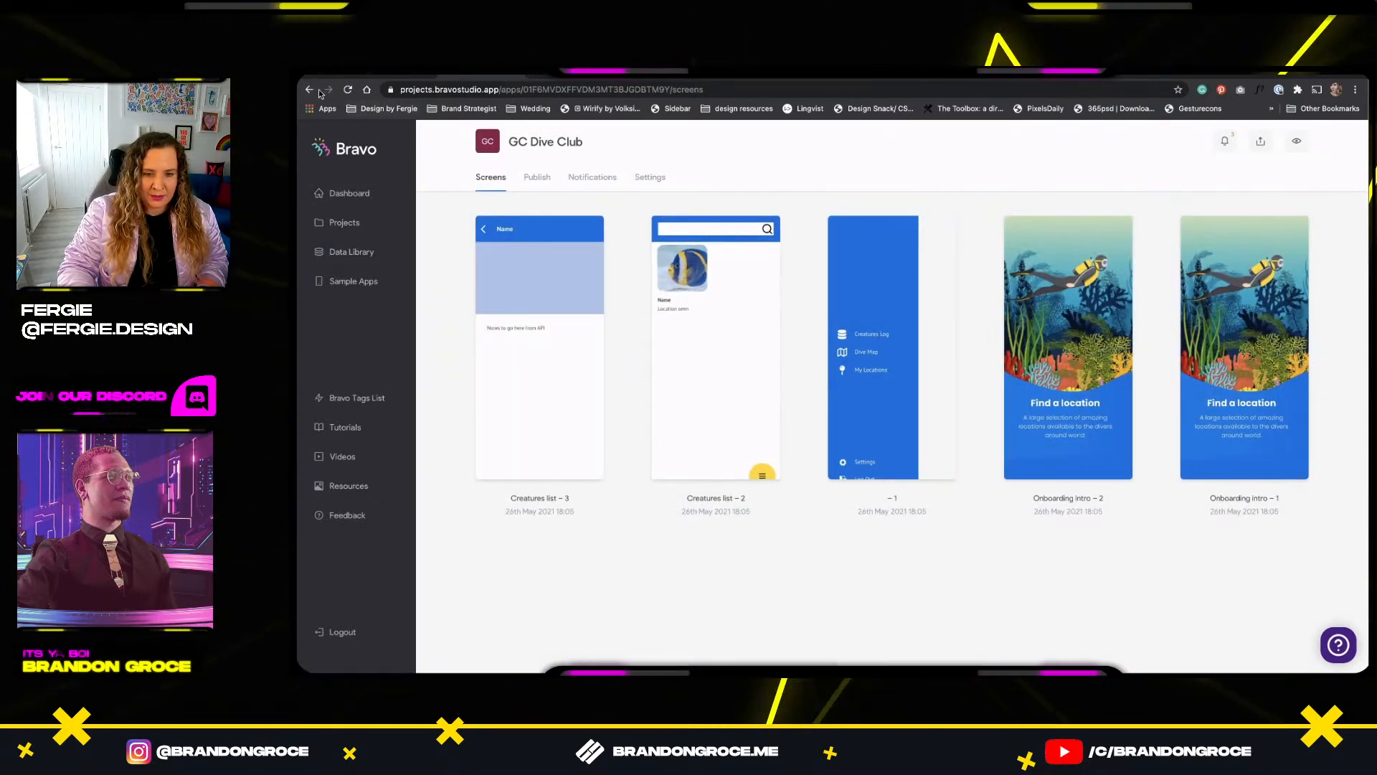
pyautogui.click(310, 90)
# Delete the Dive Buddy and GC Dive Club projects from the Bravo dashboard.
pyautogui.click(565, 340)
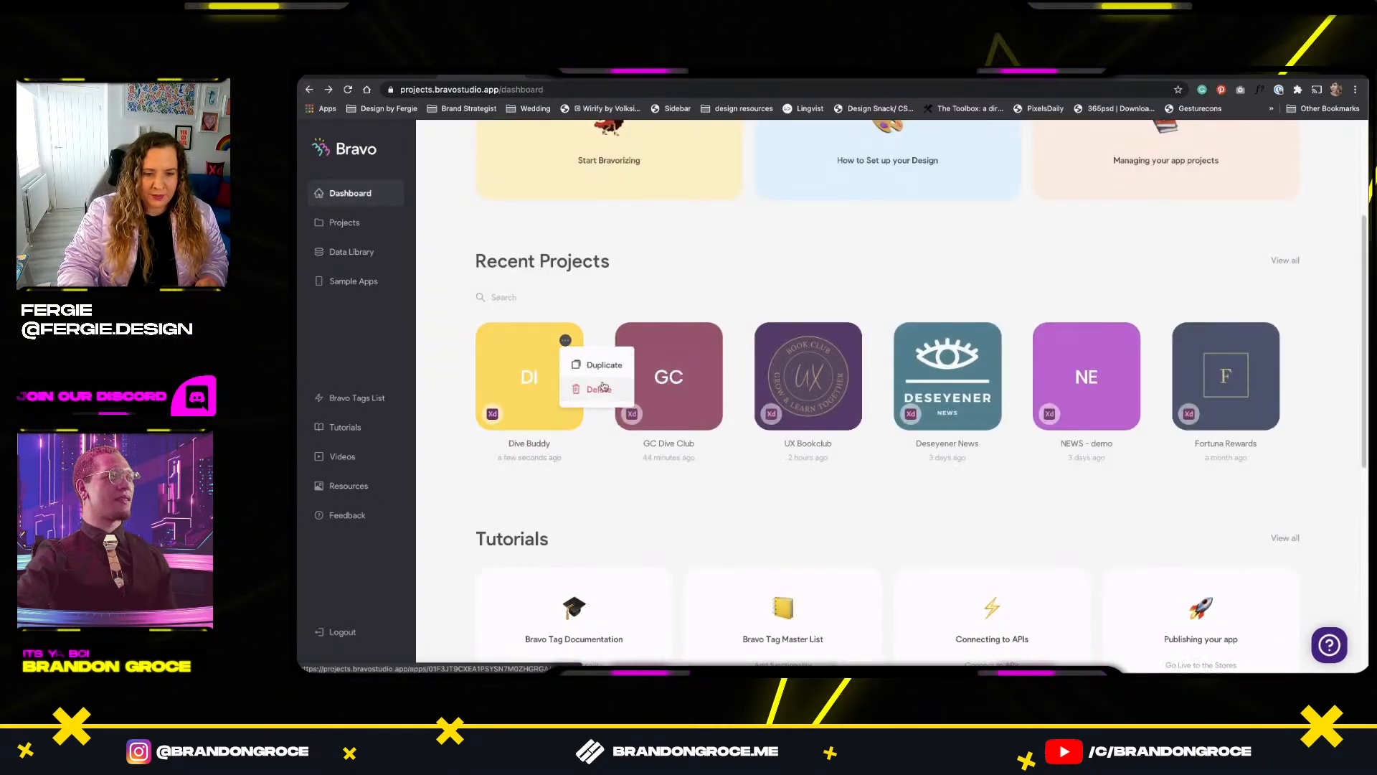
pyautogui.click(599, 390)
pyautogui.click(906, 281)
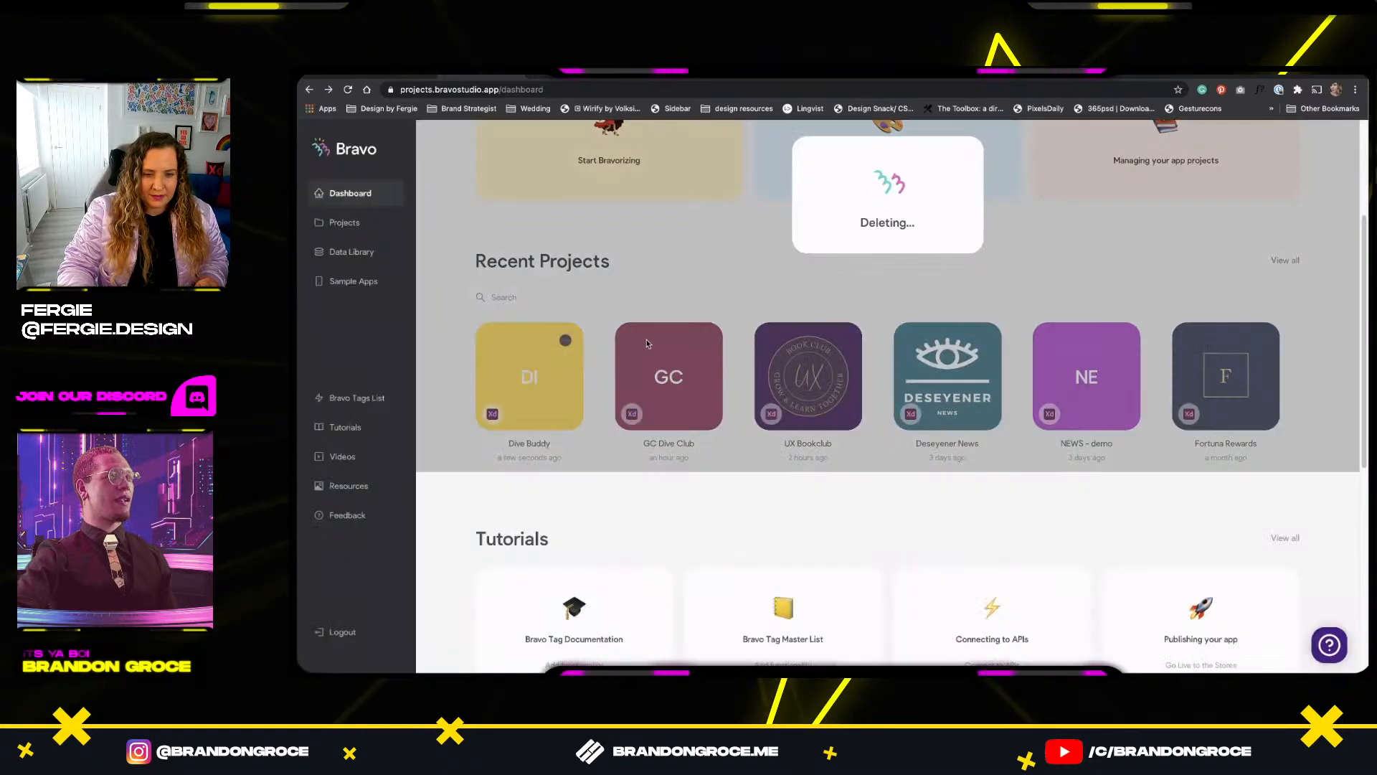
pyautogui.click(567, 338)
pyautogui.click(598, 390)
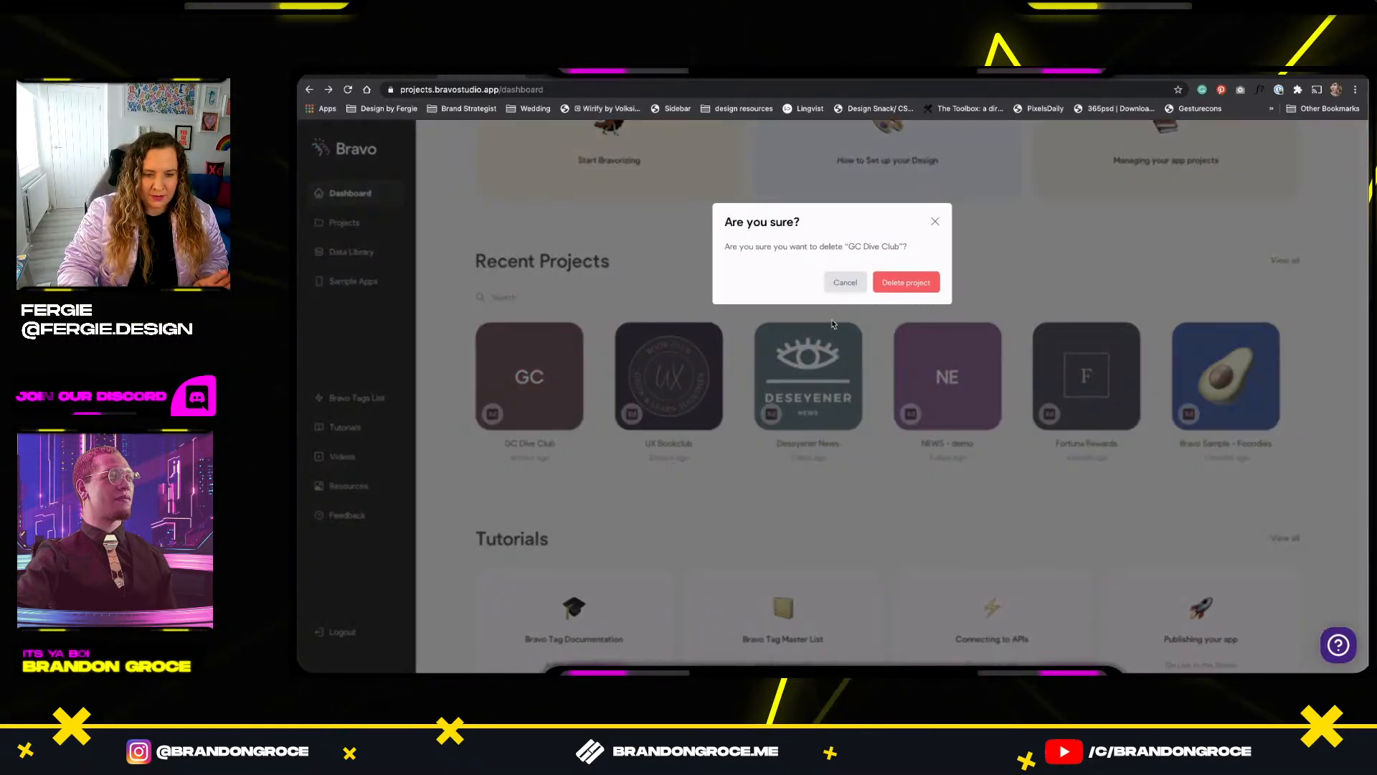
pyautogui.click(892, 284)
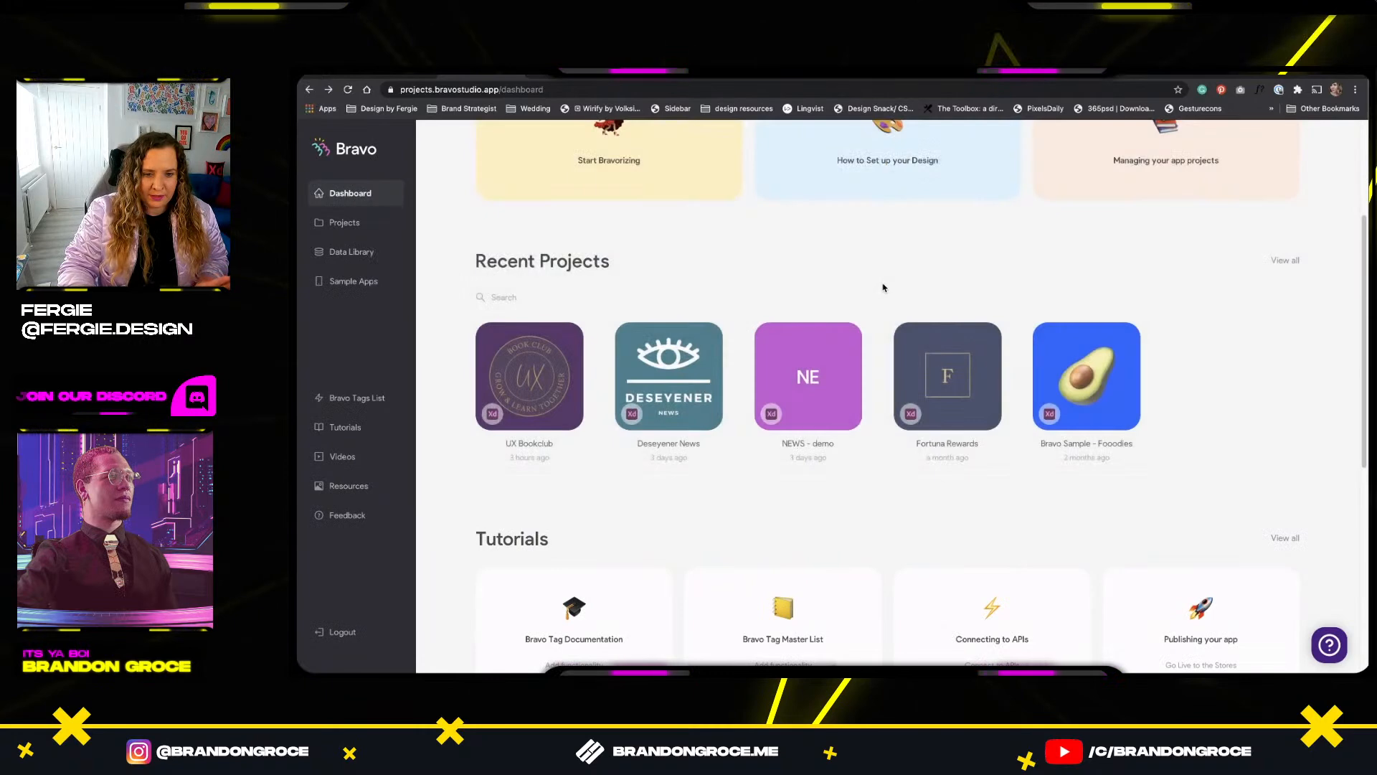
# Switch back to Adobe XD and create a new Bravo project named Dive Club from the file.
pyautogui.press('super+Tab')
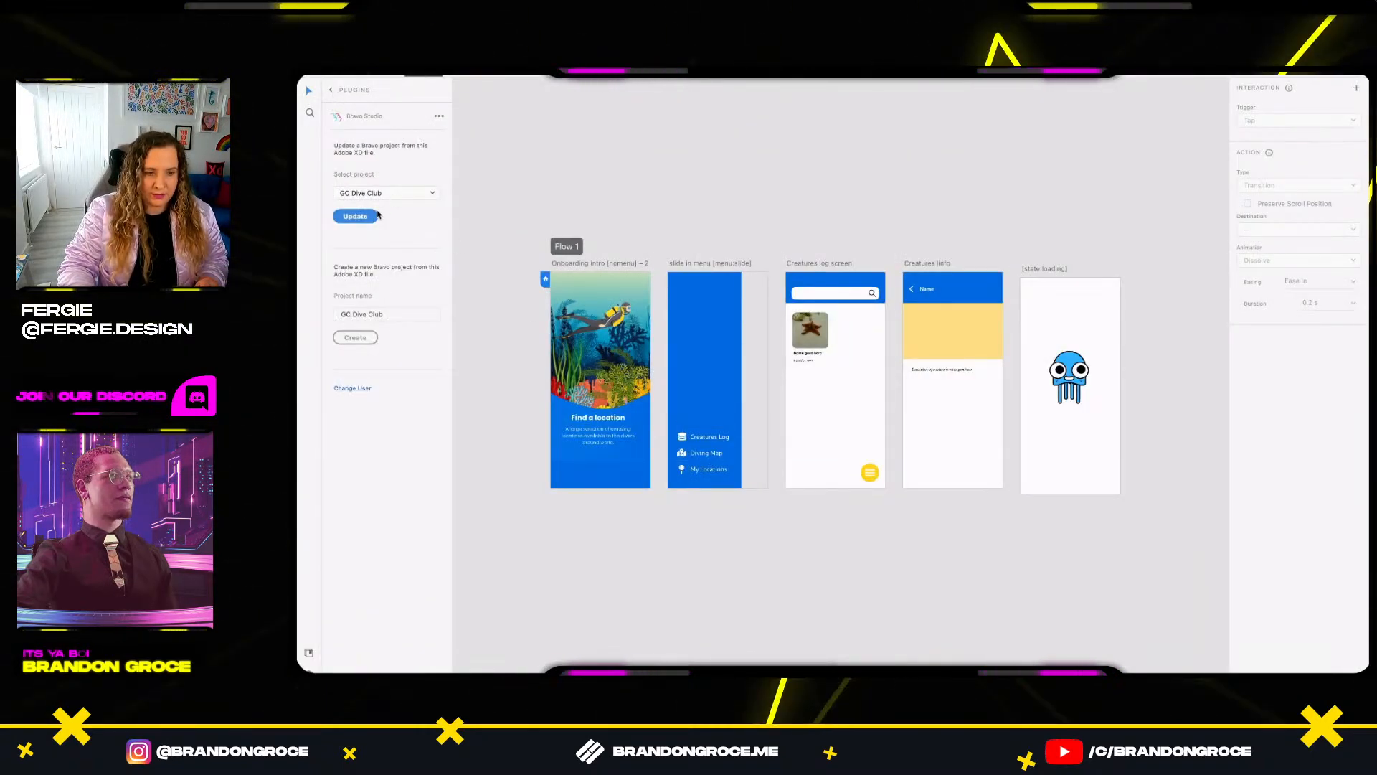
pyautogui.click(398, 193)
pyautogui.click(391, 193)
pyautogui.tripleClick(388, 314)
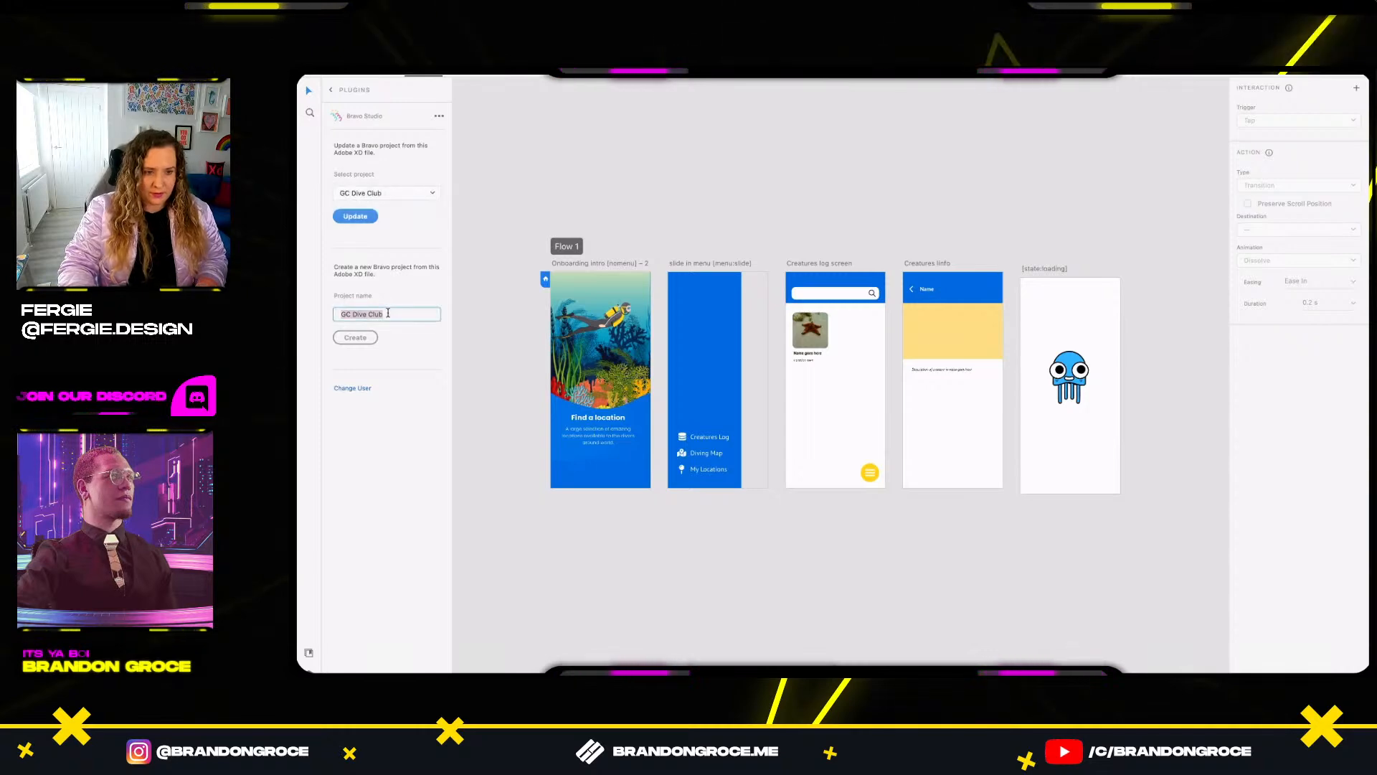
pyautogui.press('BackSpace')
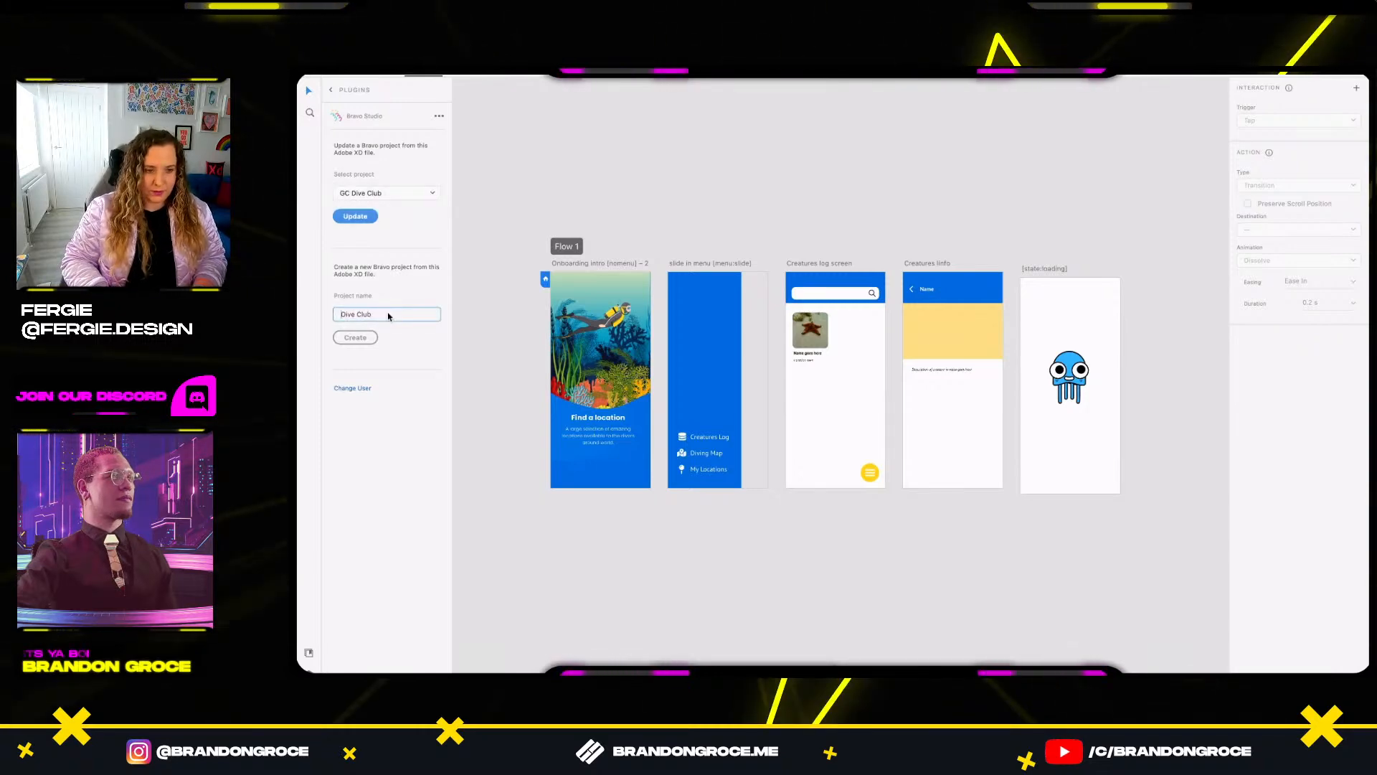
pyautogui.click(365, 338)
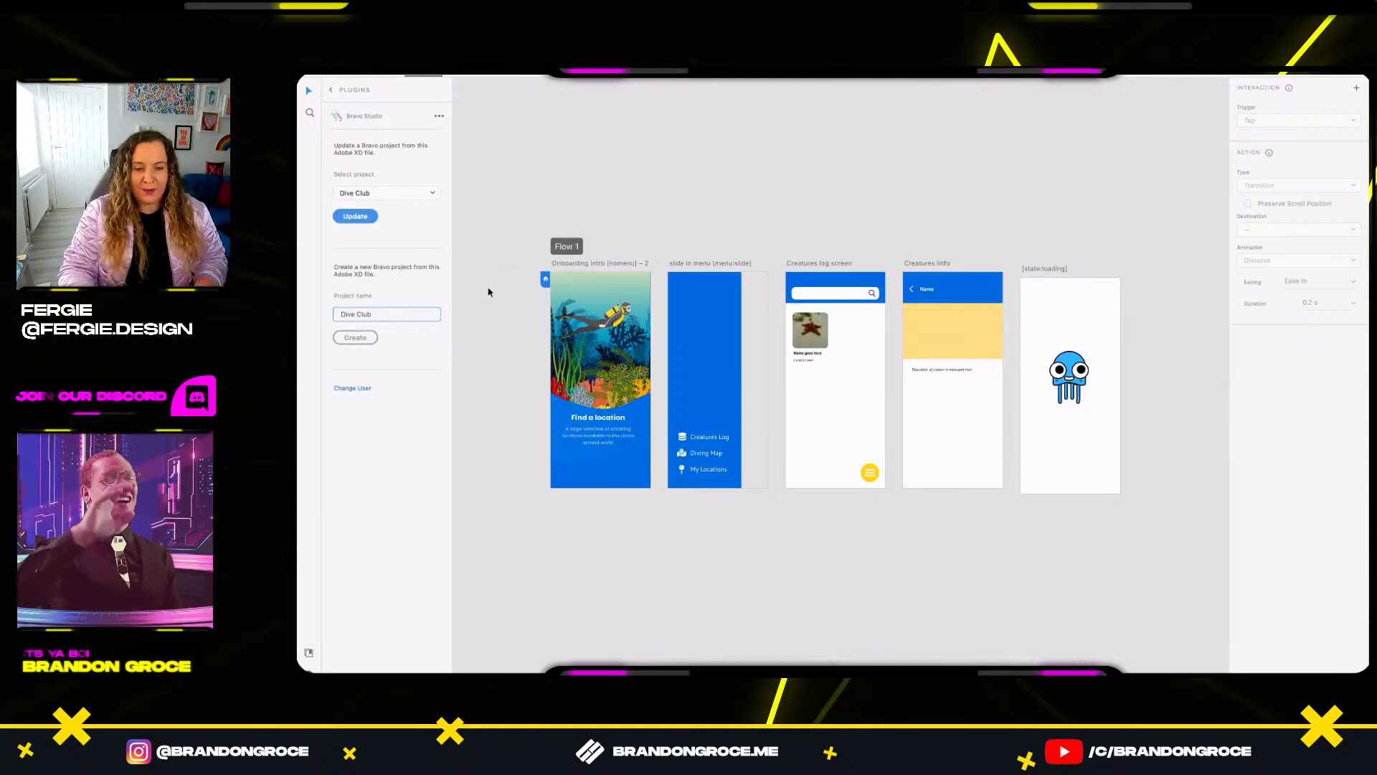
# Switch to Chrome, refresh the Bravo dashboard and open the Dive Club project to review its imported screens.
pyautogui.press('super+Tab')
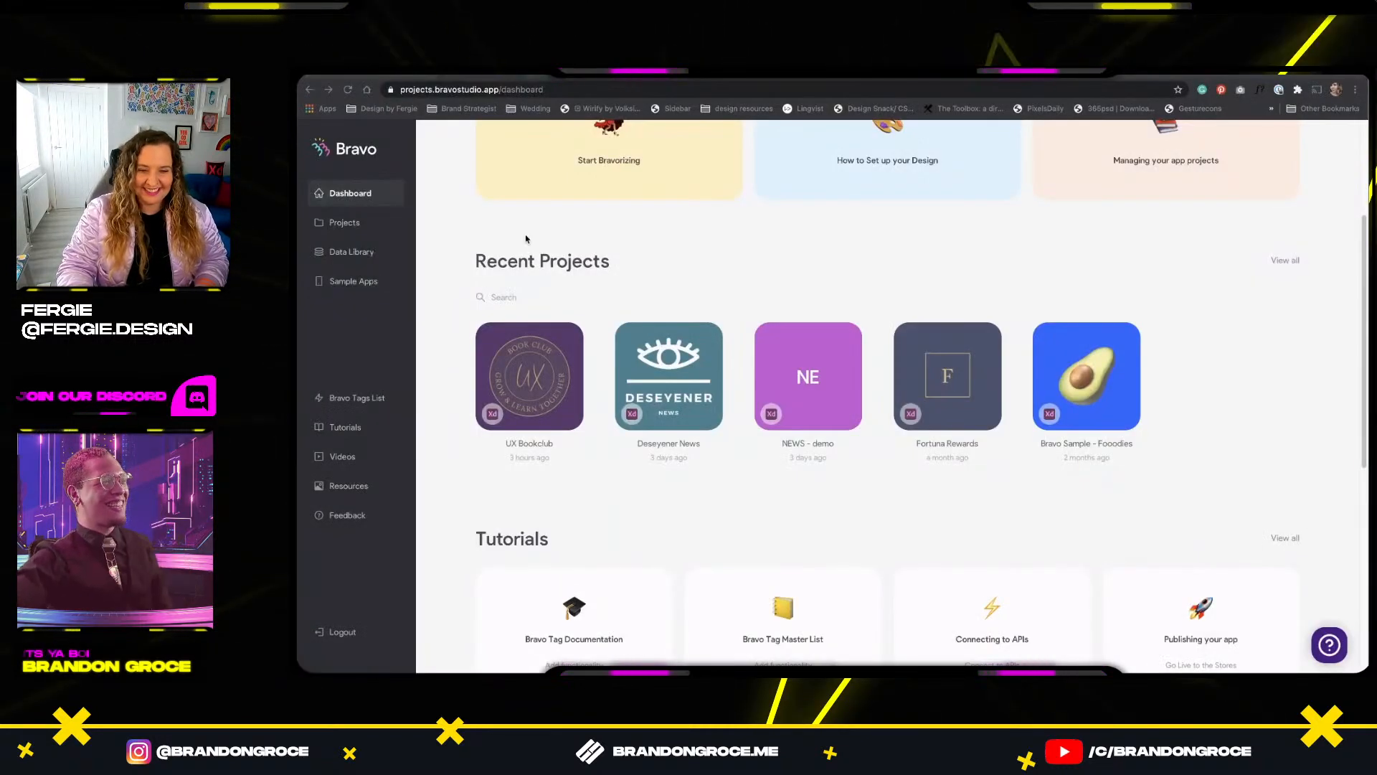
pyautogui.click(348, 90)
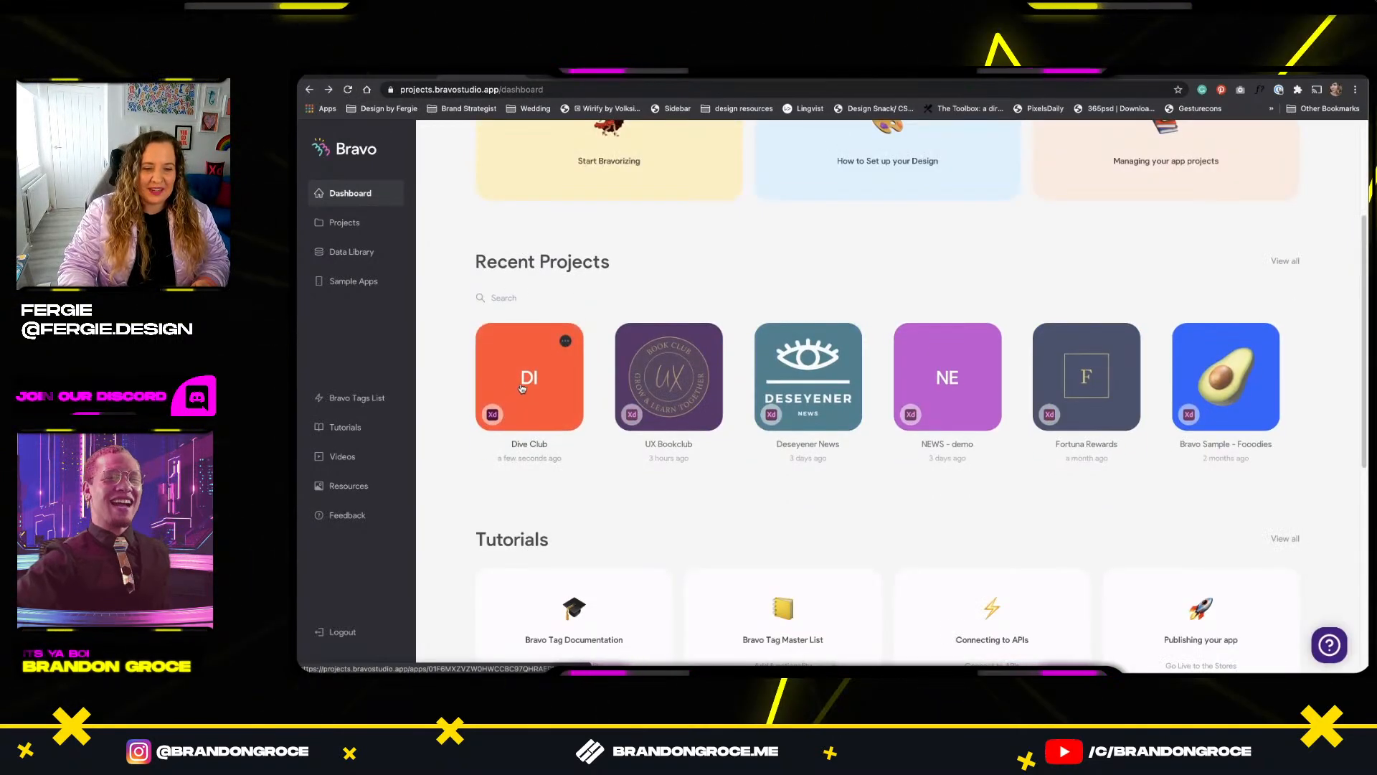
pyautogui.click(521, 387)
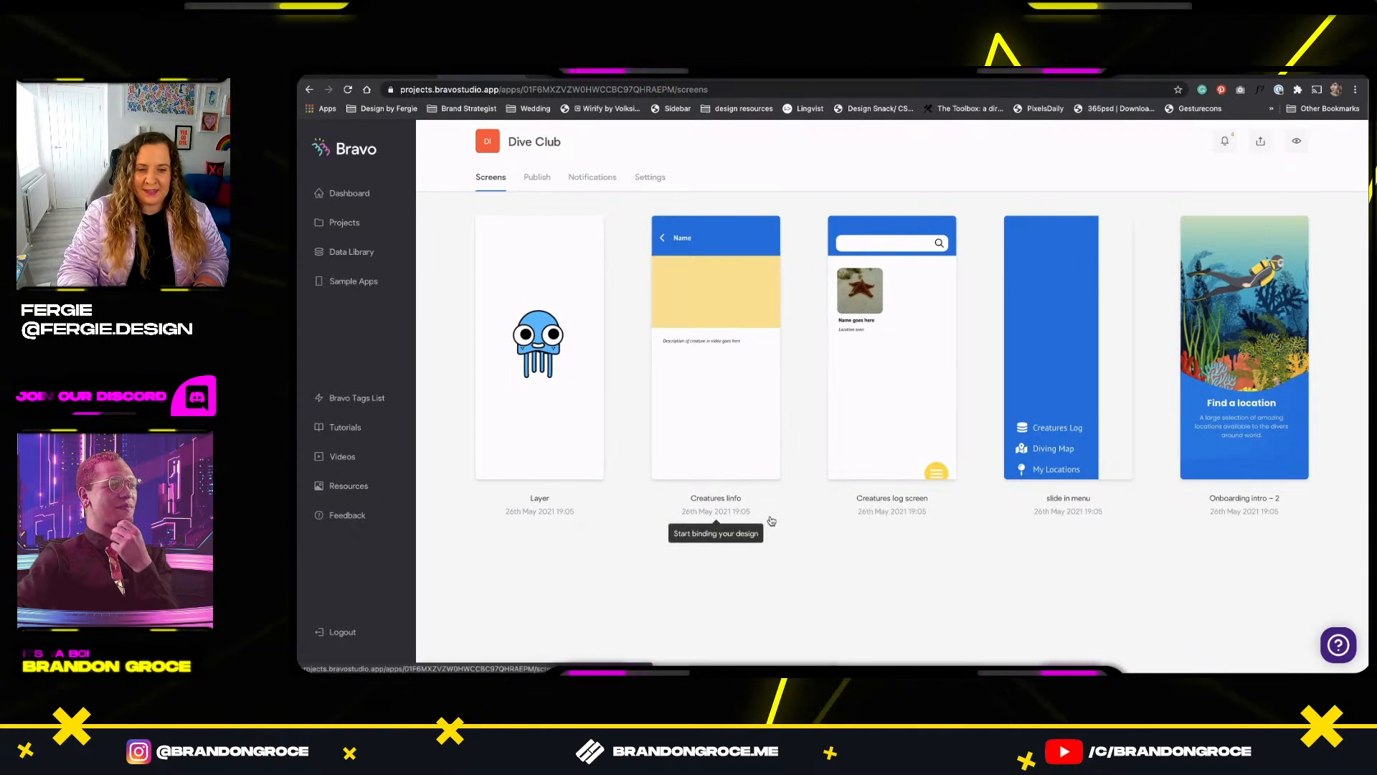
# Start a new collection in Bravo's Data Library and switch to the Airtable account overview.
pyautogui.click(366, 260)
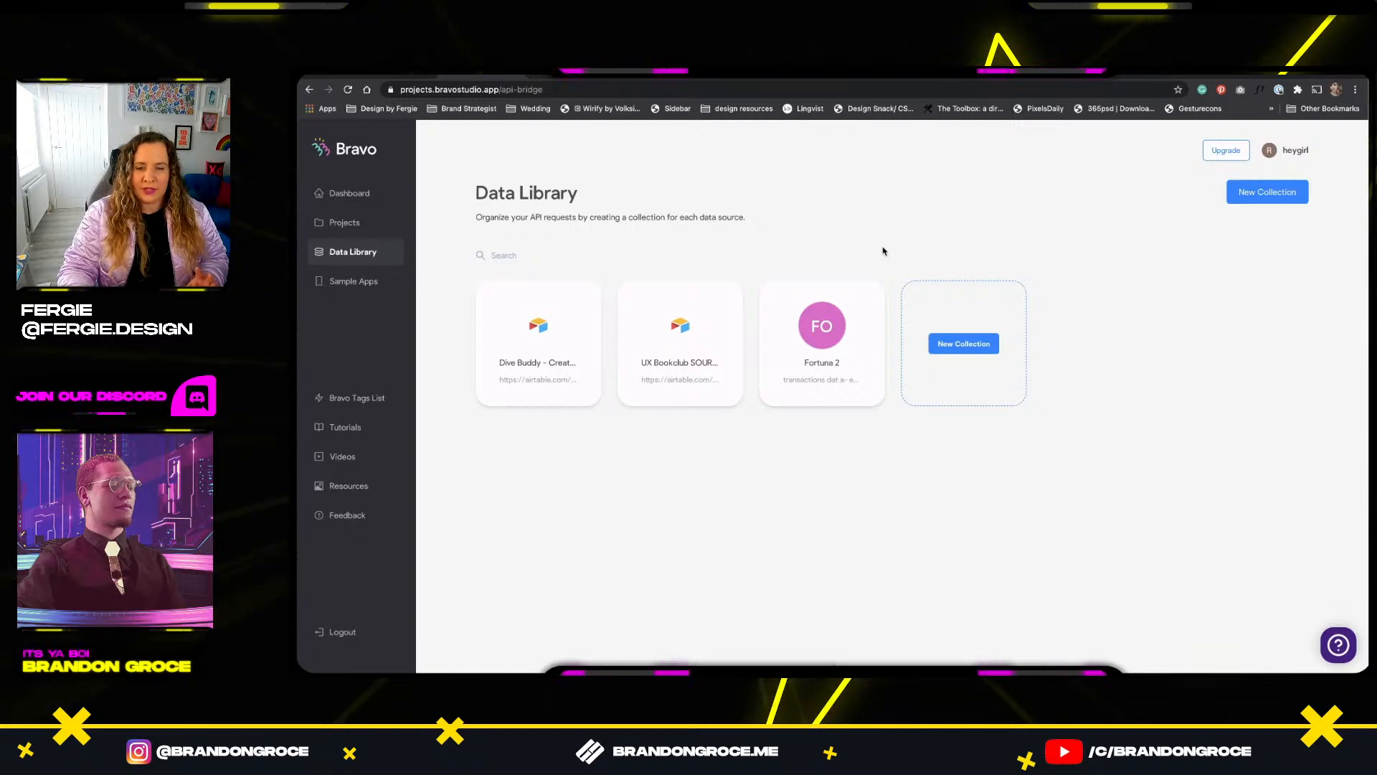
pyautogui.click(977, 348)
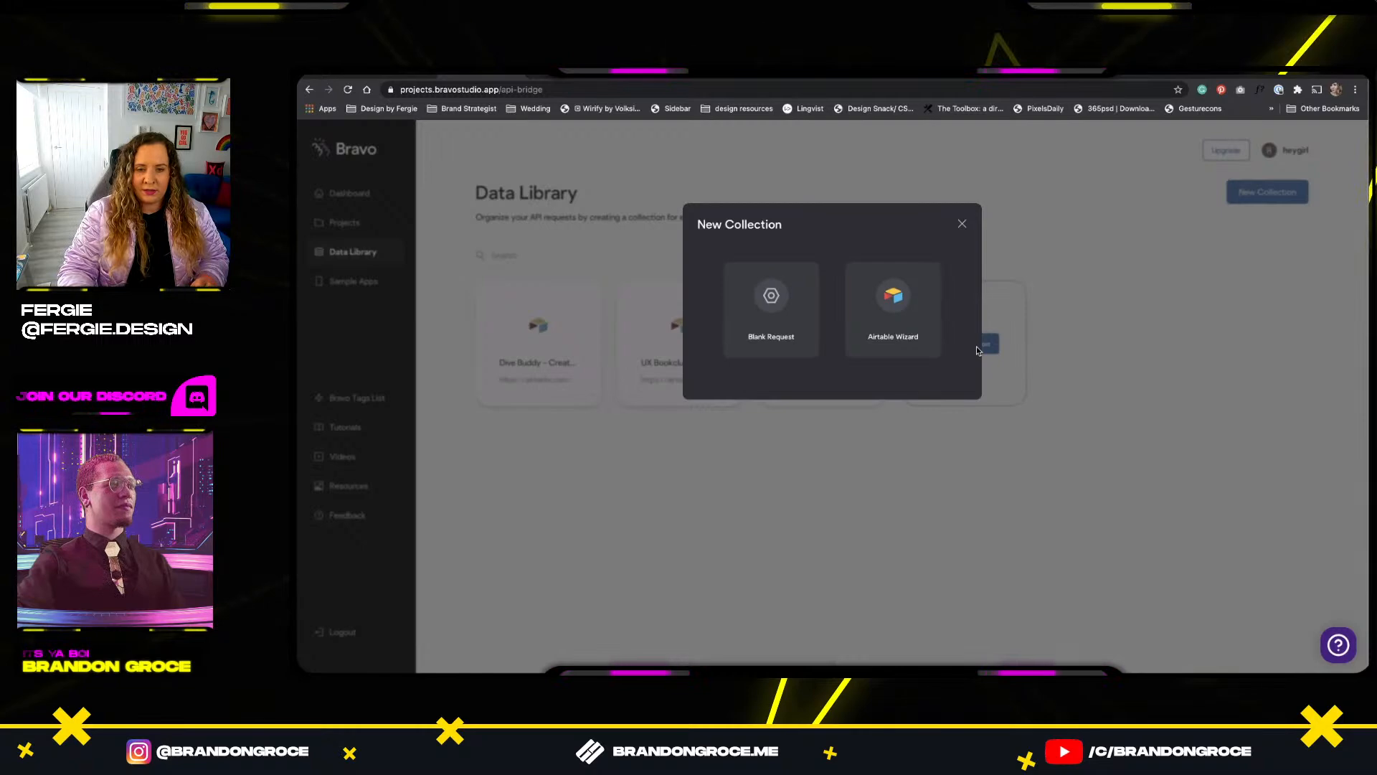
pyautogui.click(1084, 76)
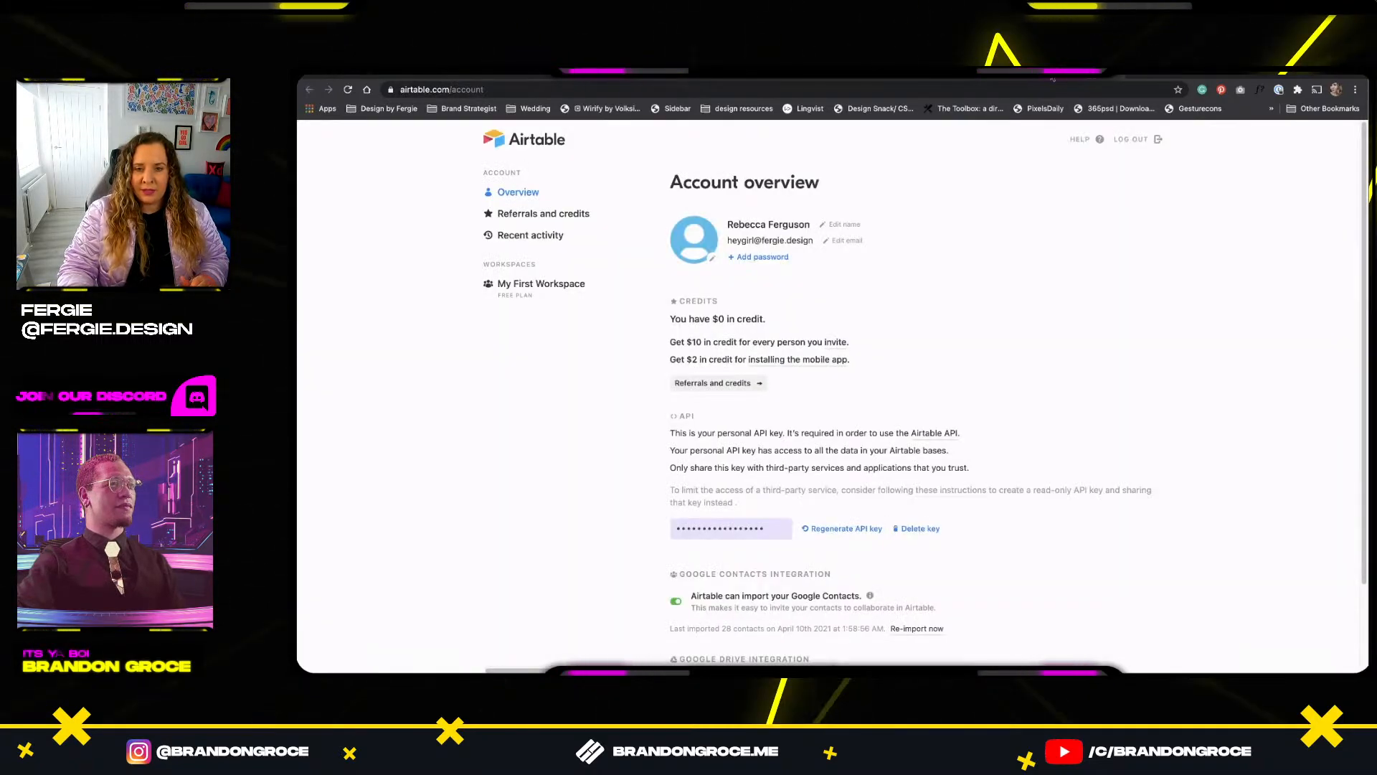
# Go to the Airtable workspace's list of bases and open the Dive Buddy - Creatures Log base.
pyautogui.click(997, 79)
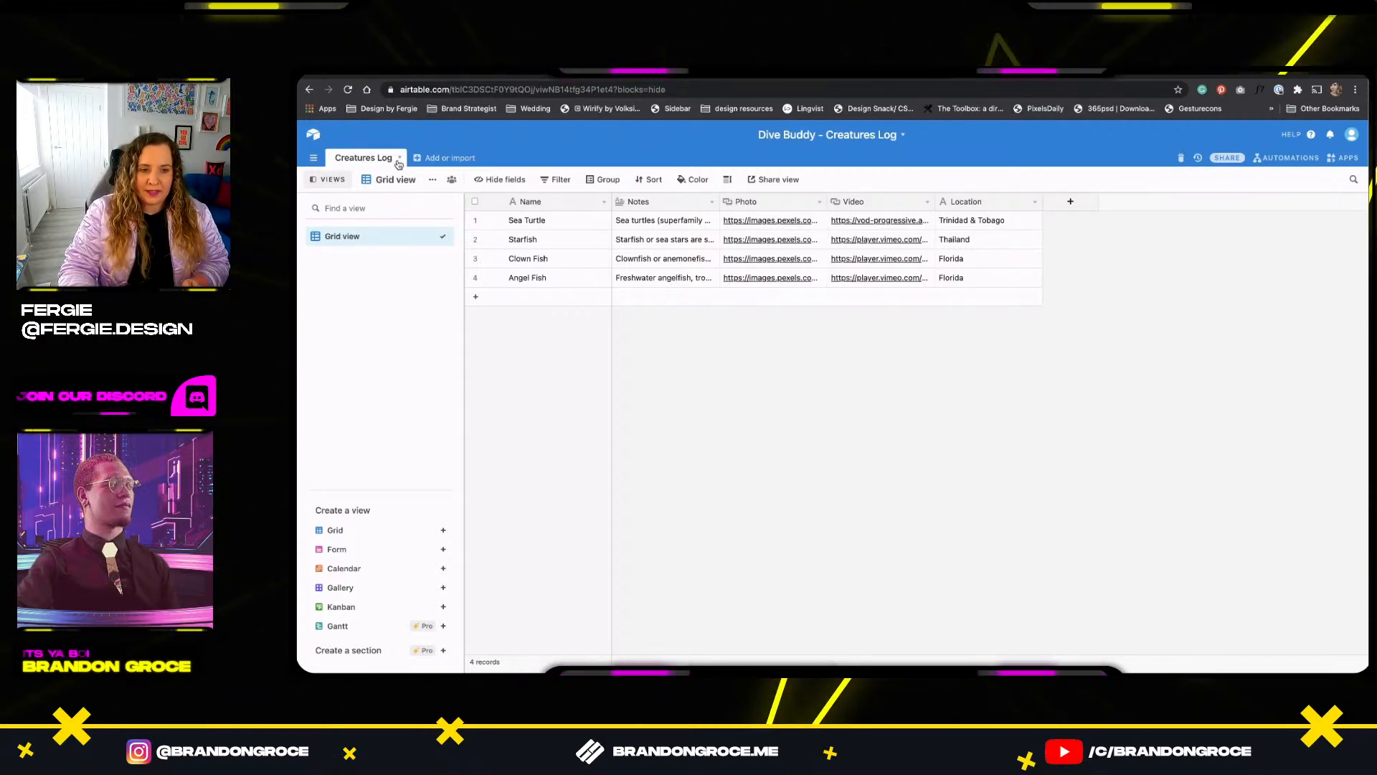
pyautogui.click(314, 134)
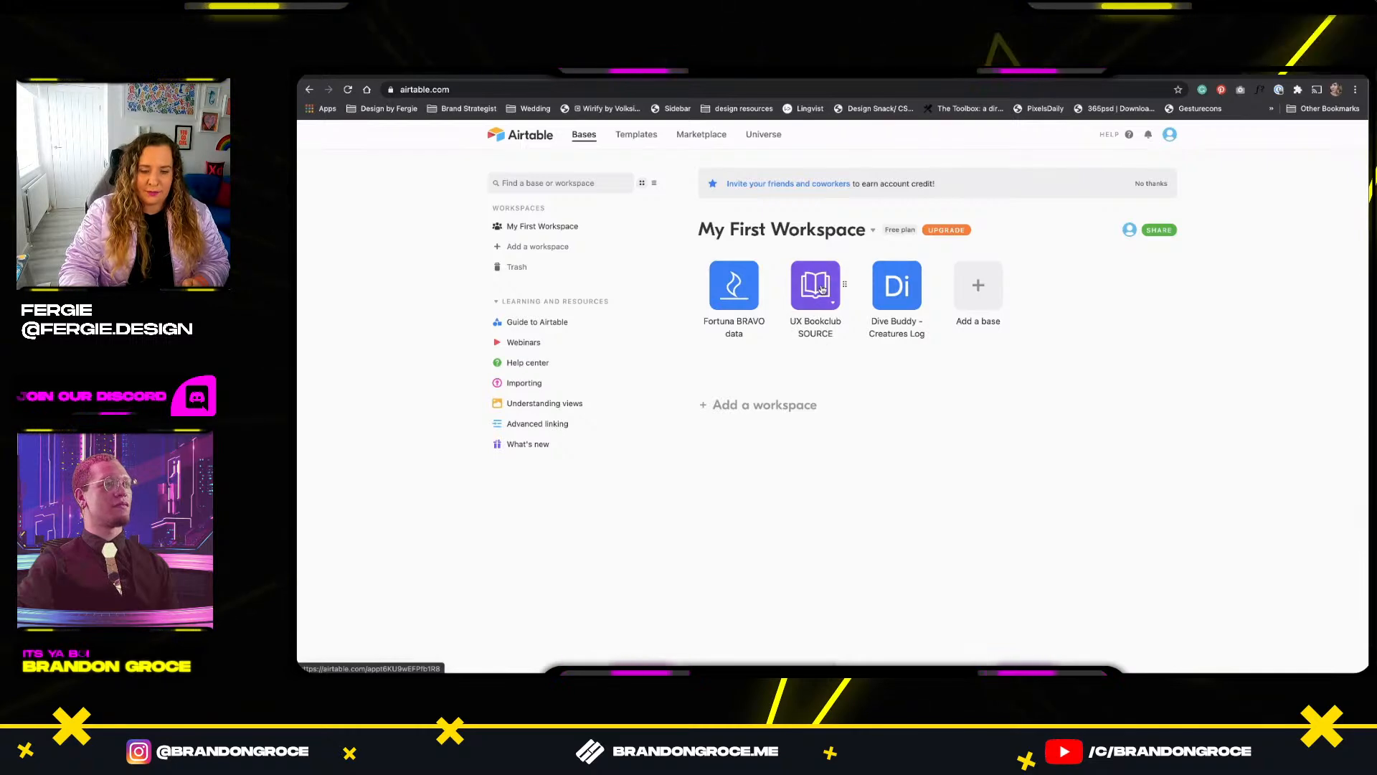
pyautogui.click(894, 293)
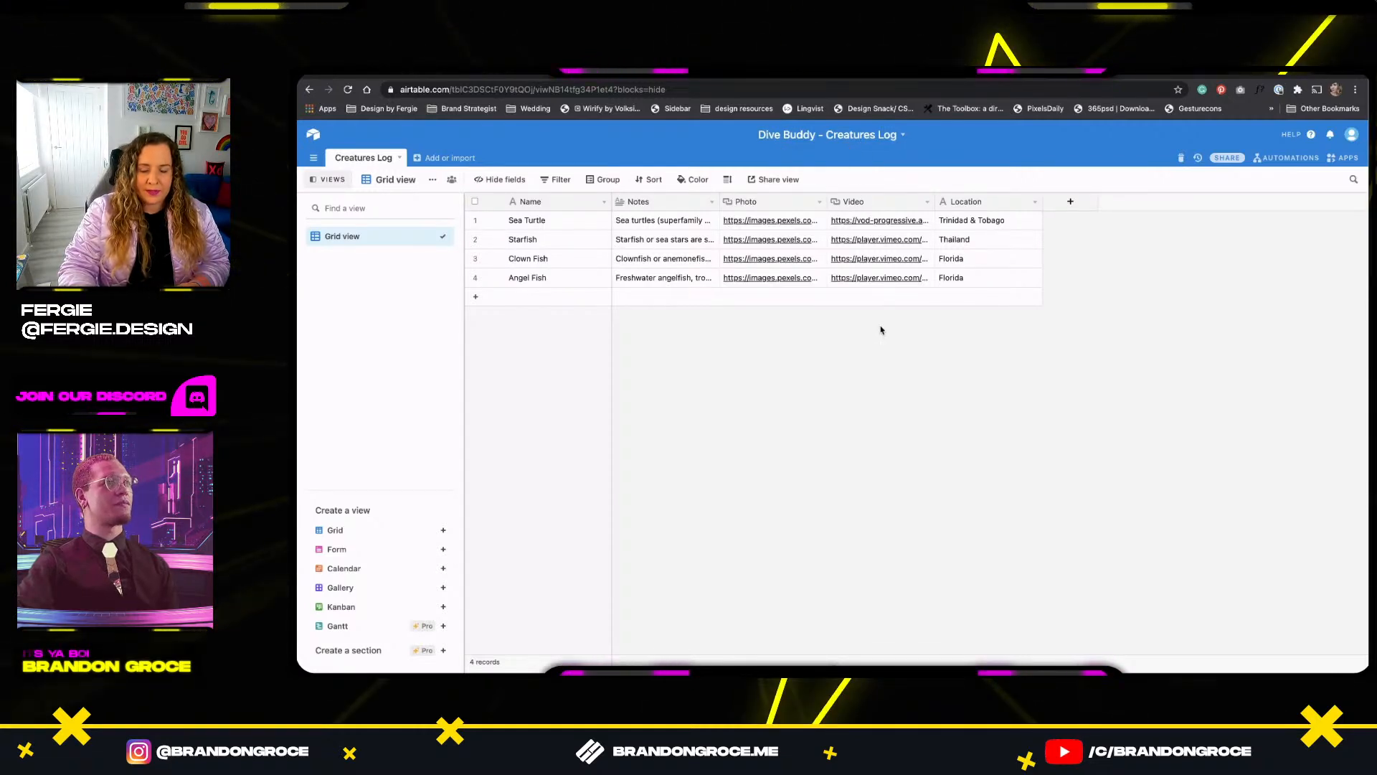
# Add a new record named Shark to the Creatures Log table.
pyautogui.click(563, 302)
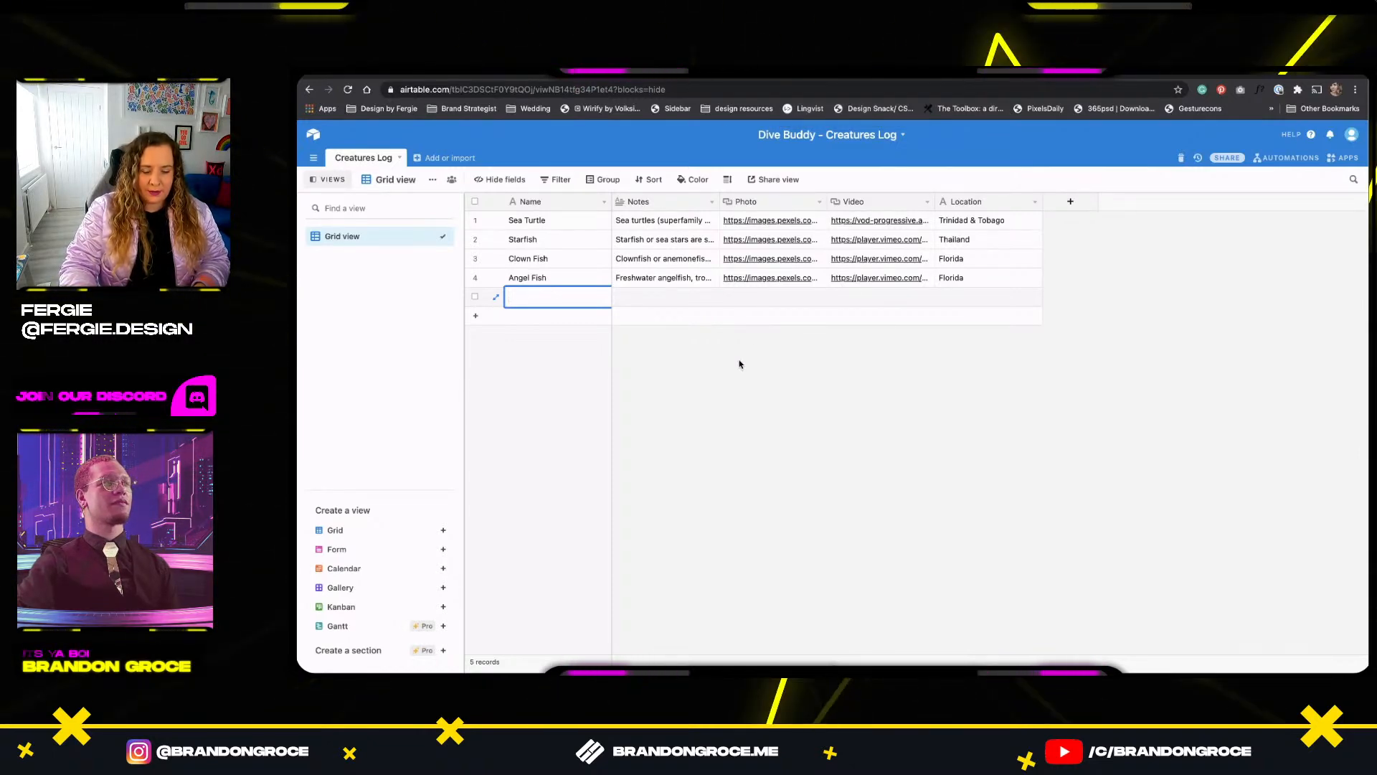
pyautogui.write('Shark')
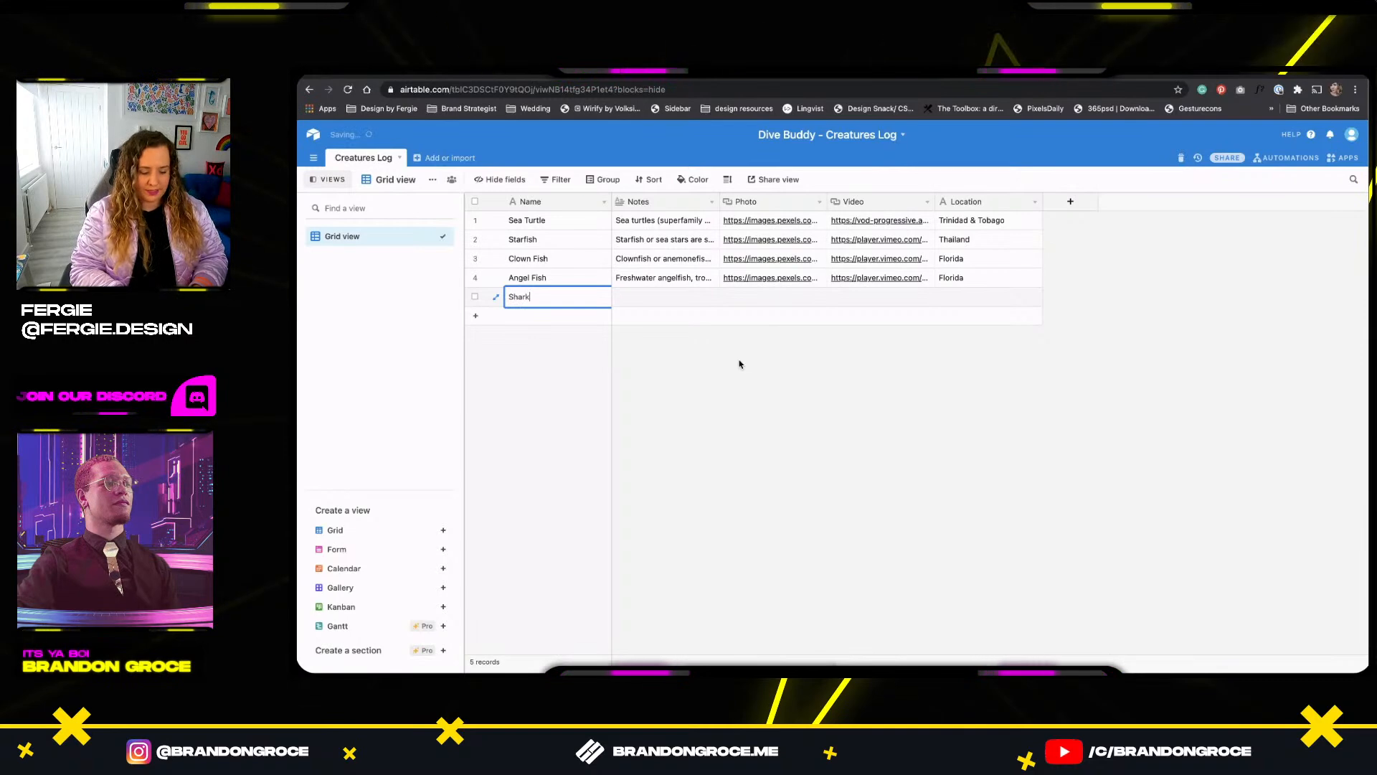
pyautogui.click(760, 443)
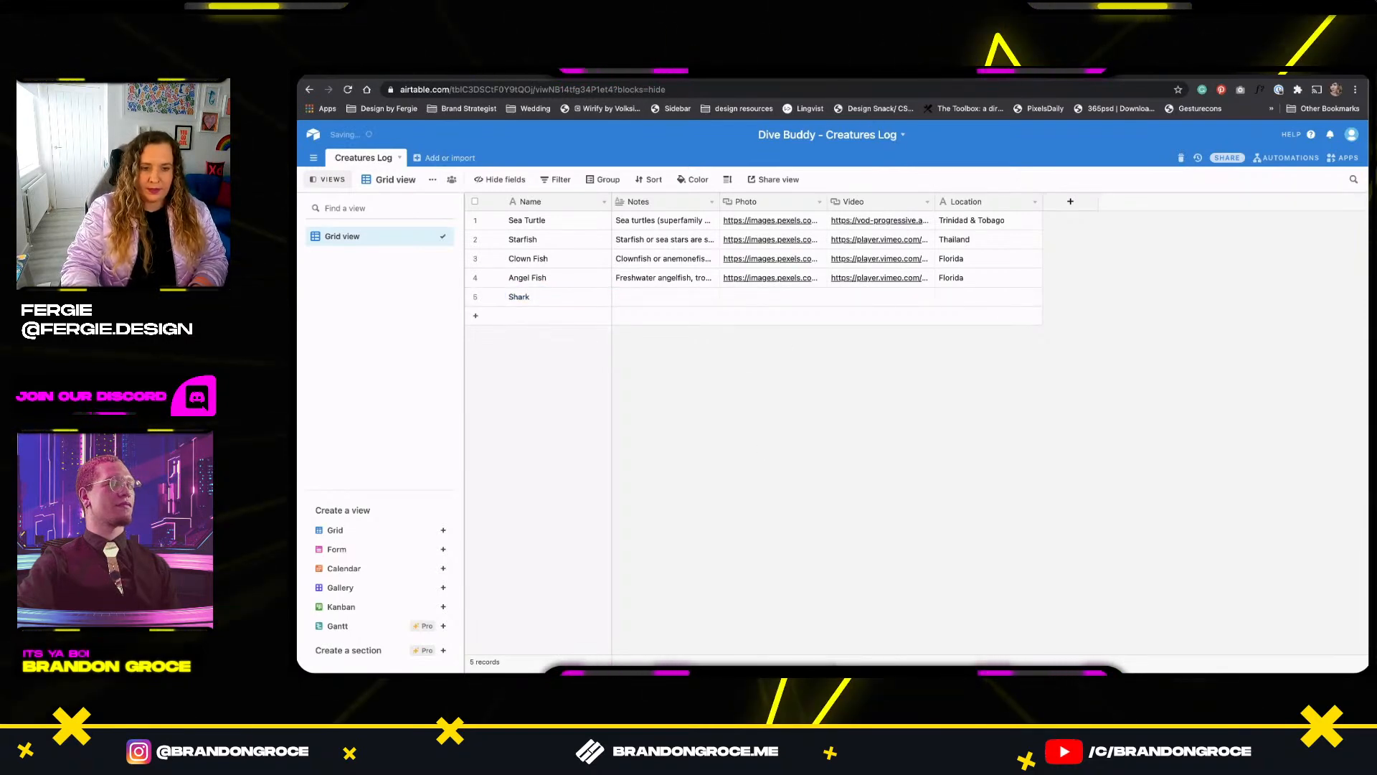
# Switch to Pexels and search its photo library for shark.
pyautogui.hotkey('ctrl', 'Tab')
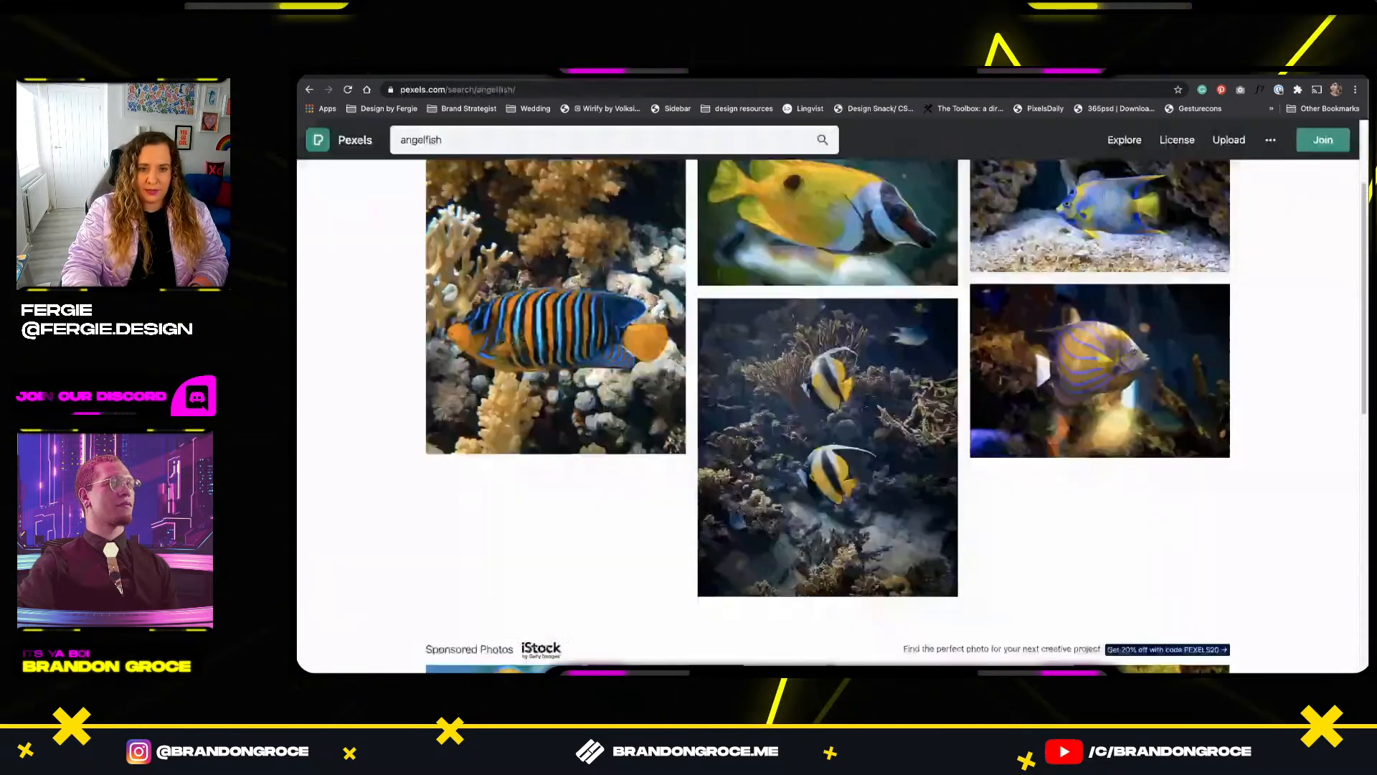
pyautogui.scroll(3, 592, 332)
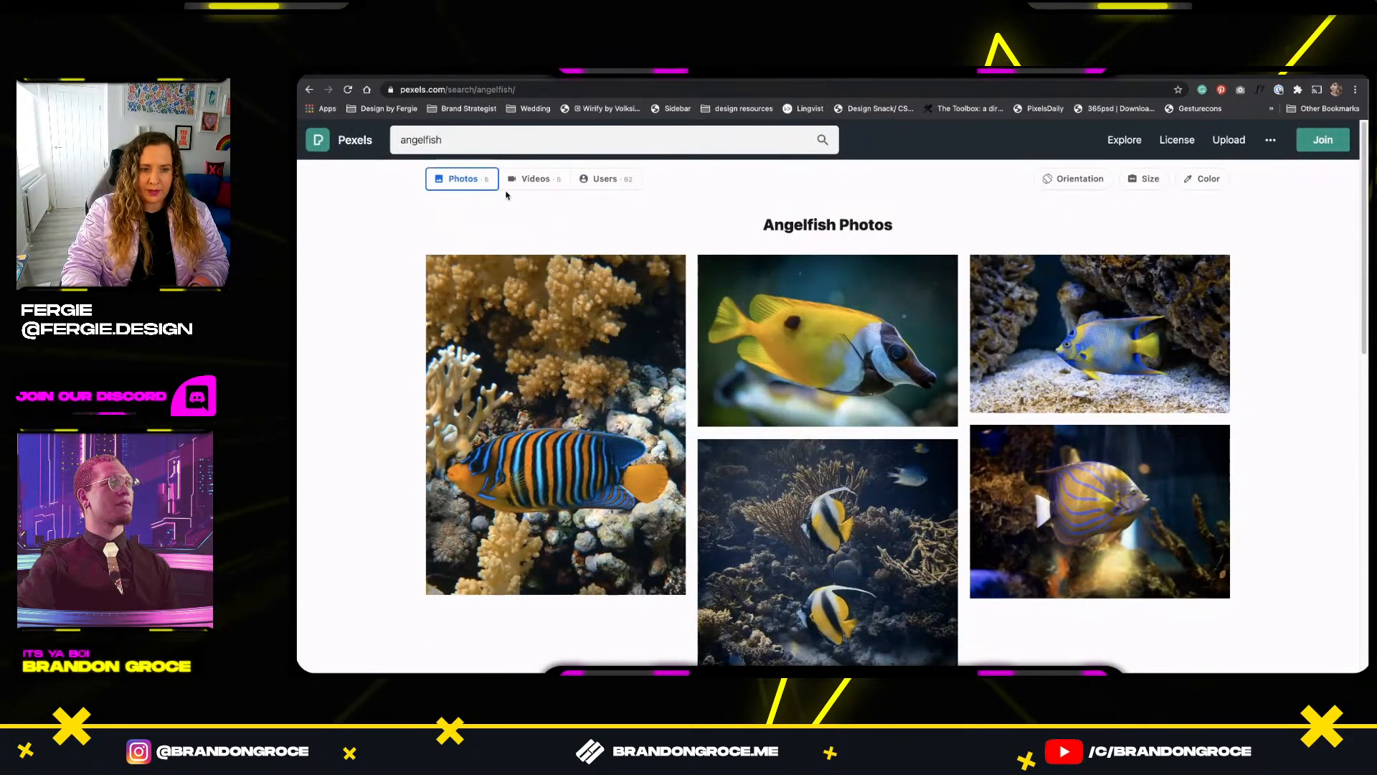
pyautogui.click(561, 141)
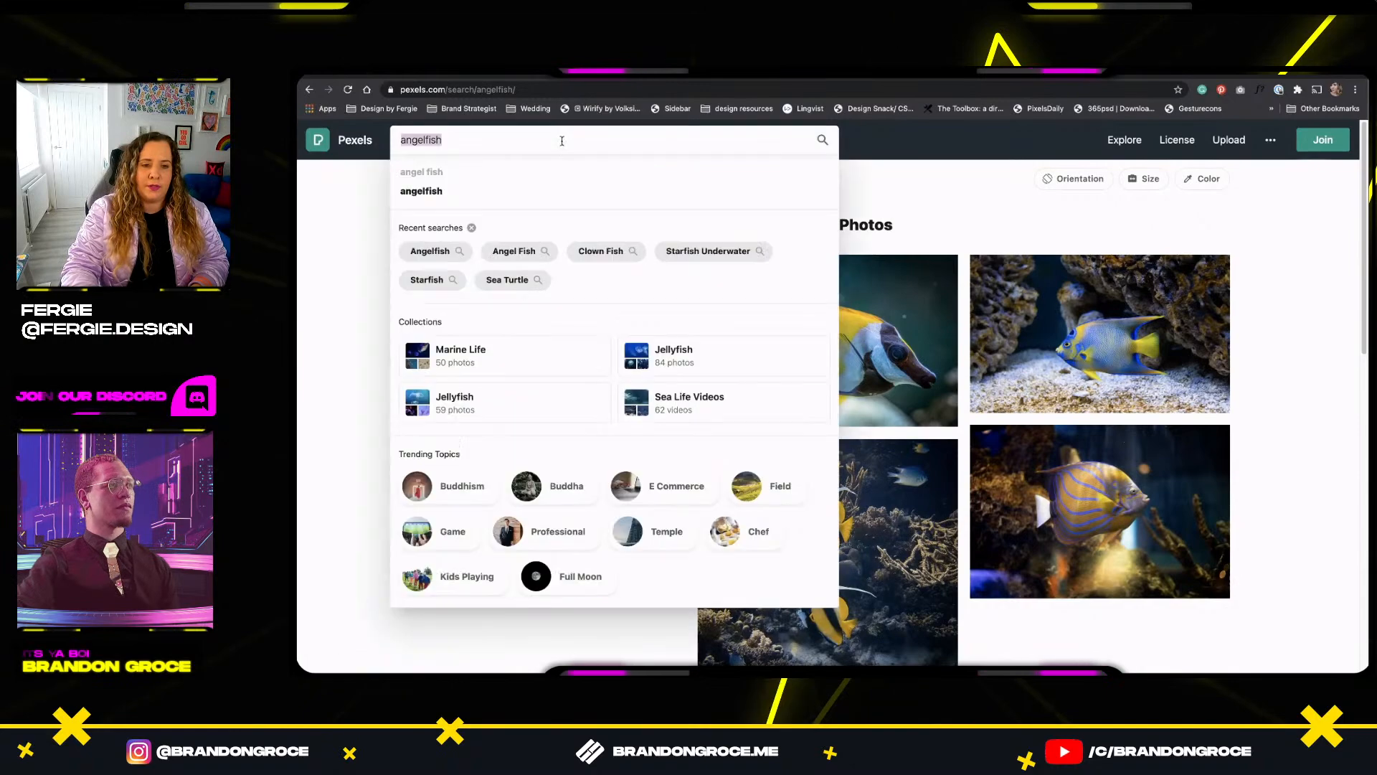
pyautogui.write('shark')
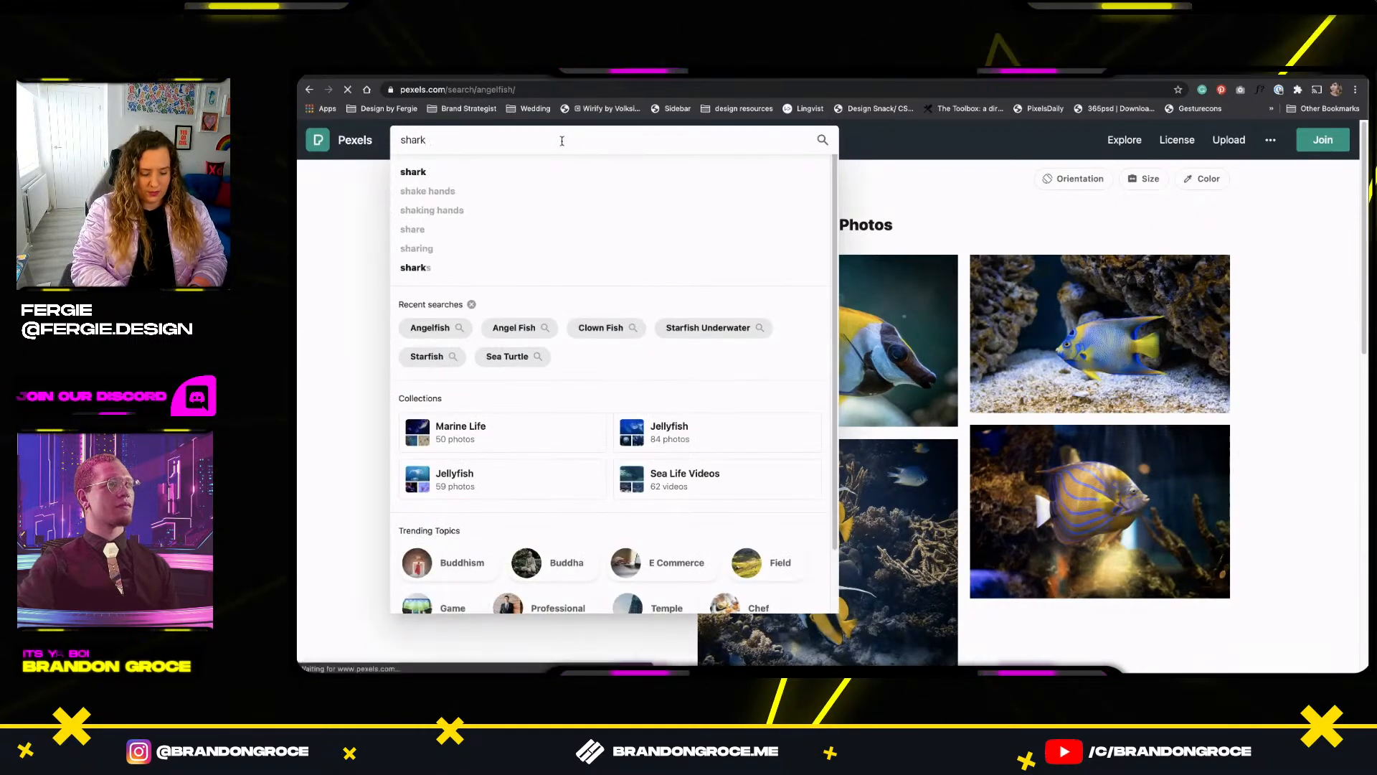
pyautogui.press('Return')
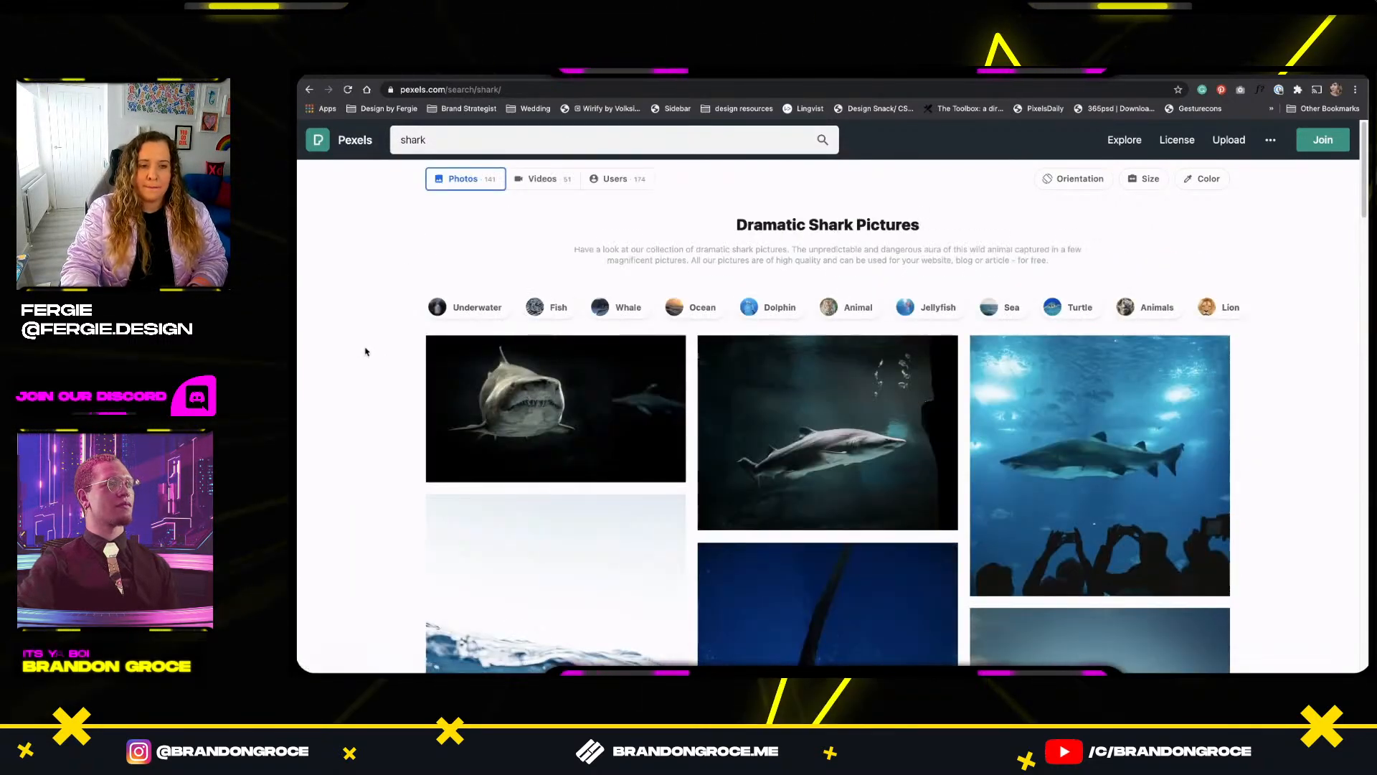
# Find the photo of the shark with its mouth wide open and copy its image address.
pyautogui.scroll(-1, 366, 352)
pyautogui.scroll(-8, 365, 352)
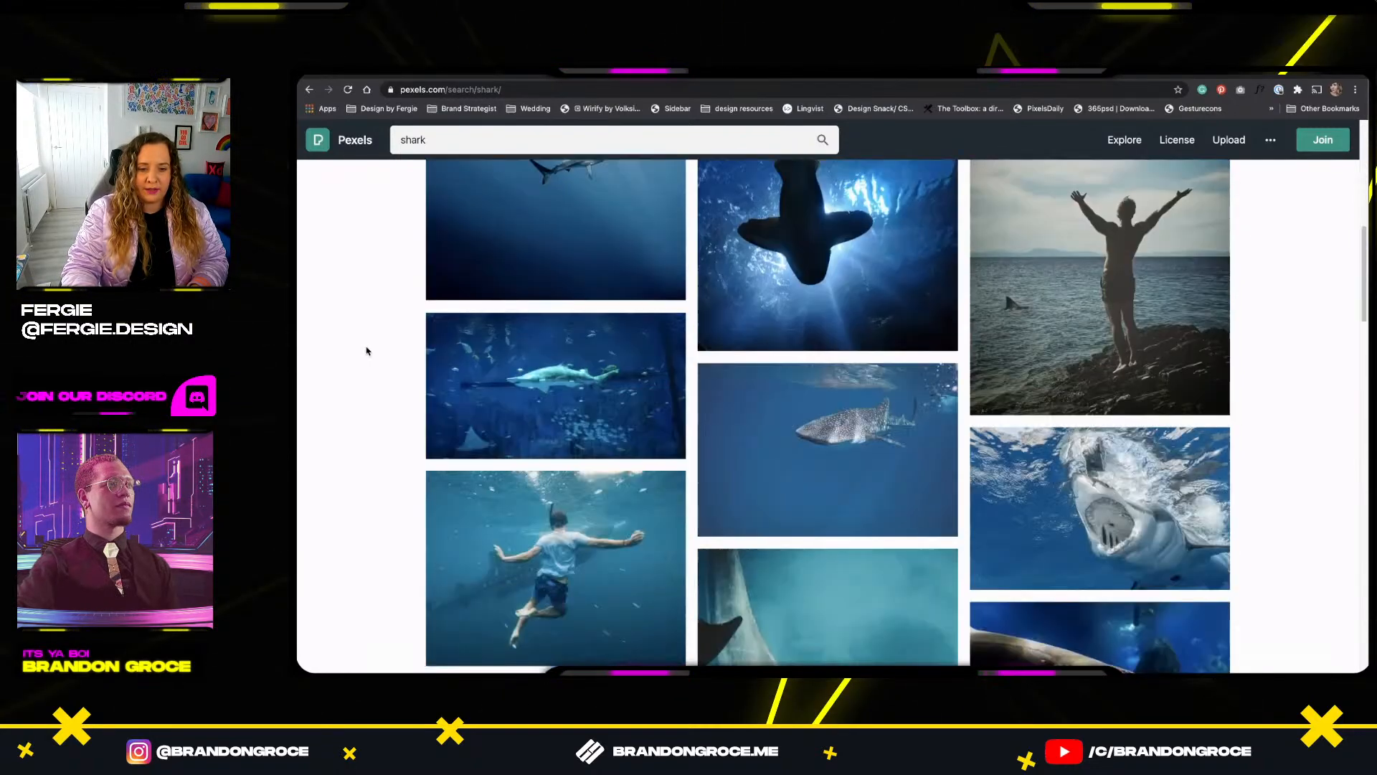
pyautogui.scroll(-2, 365, 352)
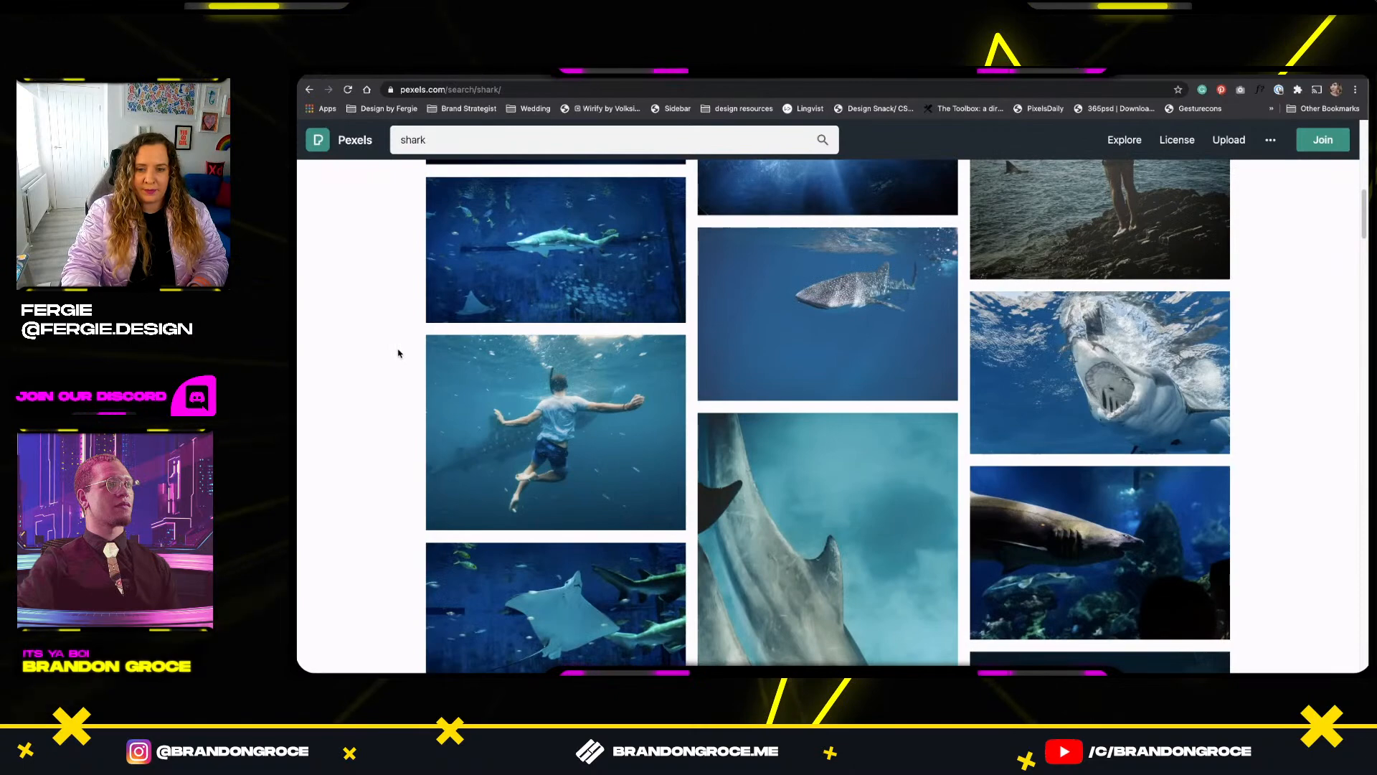
pyautogui.scroll(-3, 396, 354)
pyautogui.scroll(4, 397, 354)
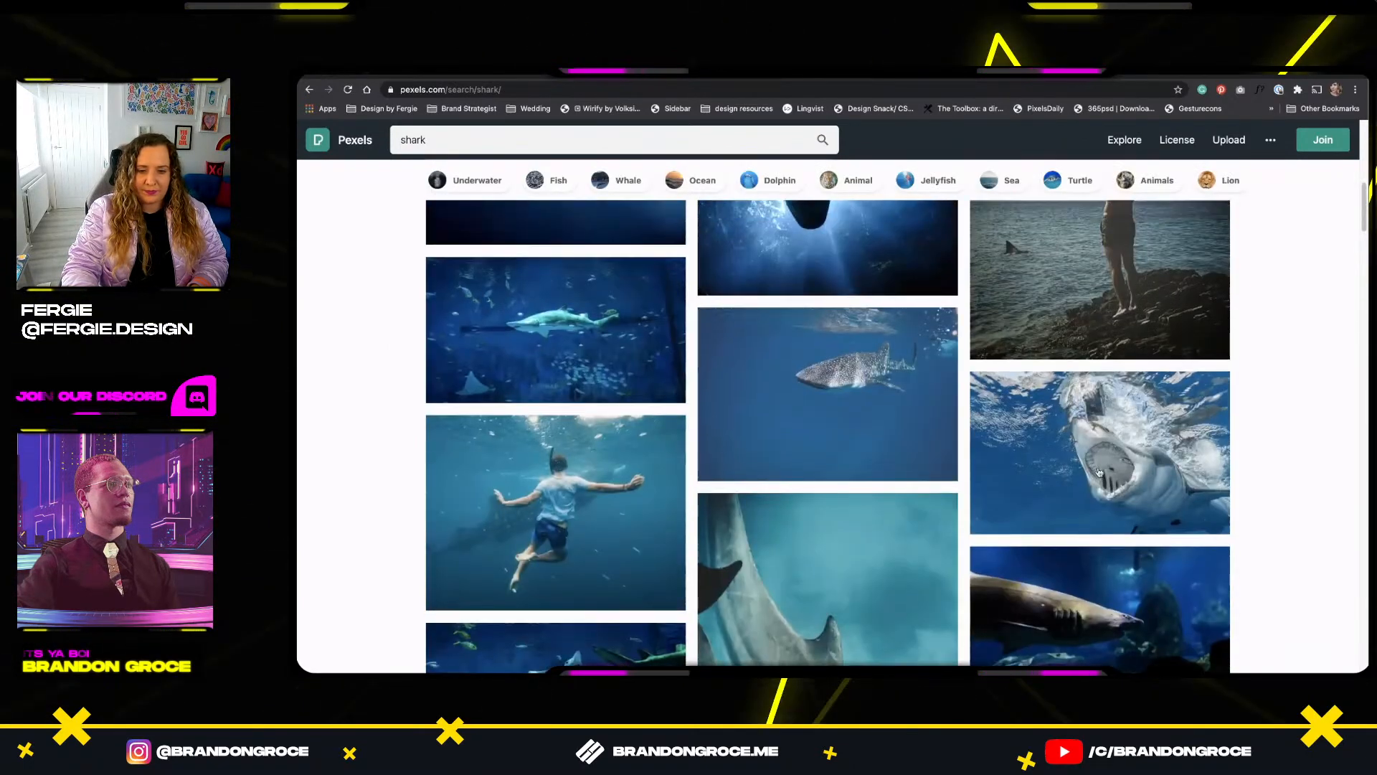
pyautogui.rightClick(1047, 413)
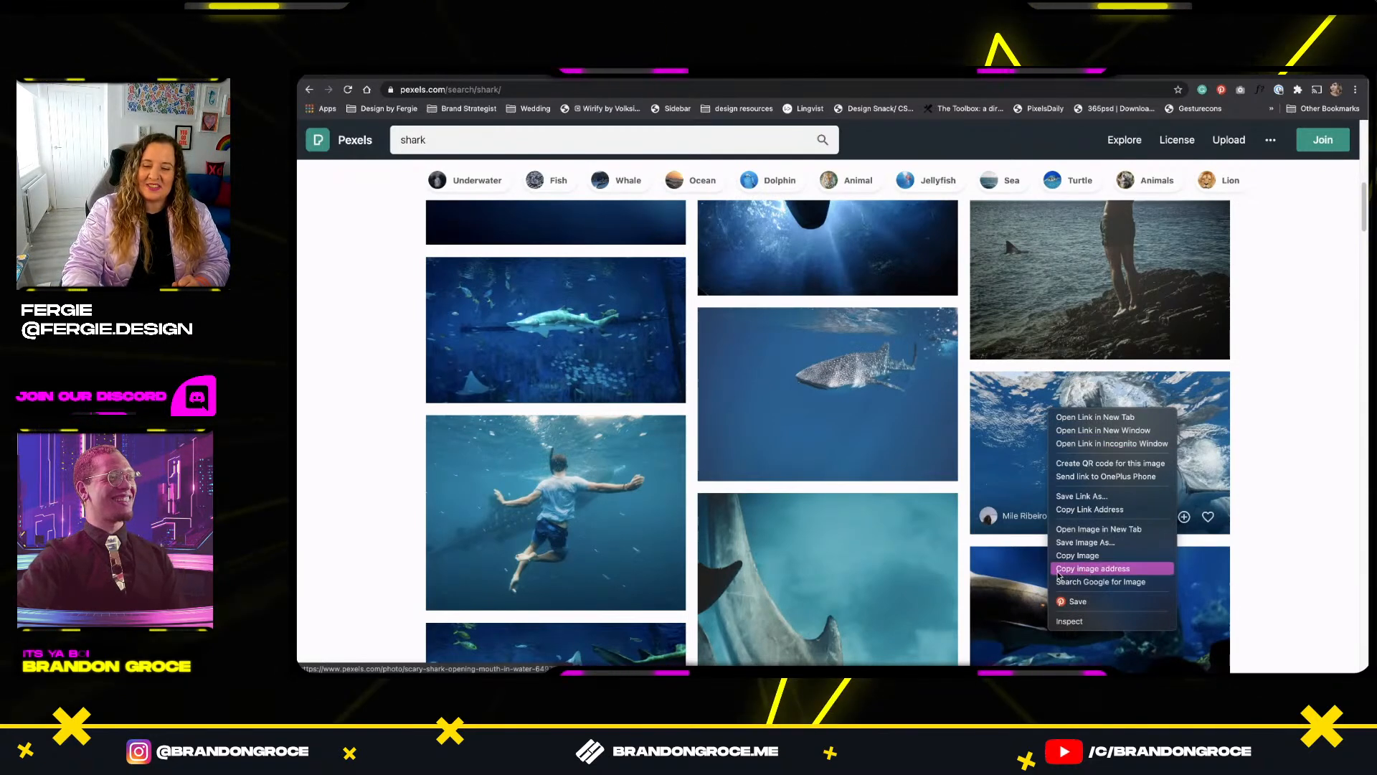
pyautogui.click(1103, 580)
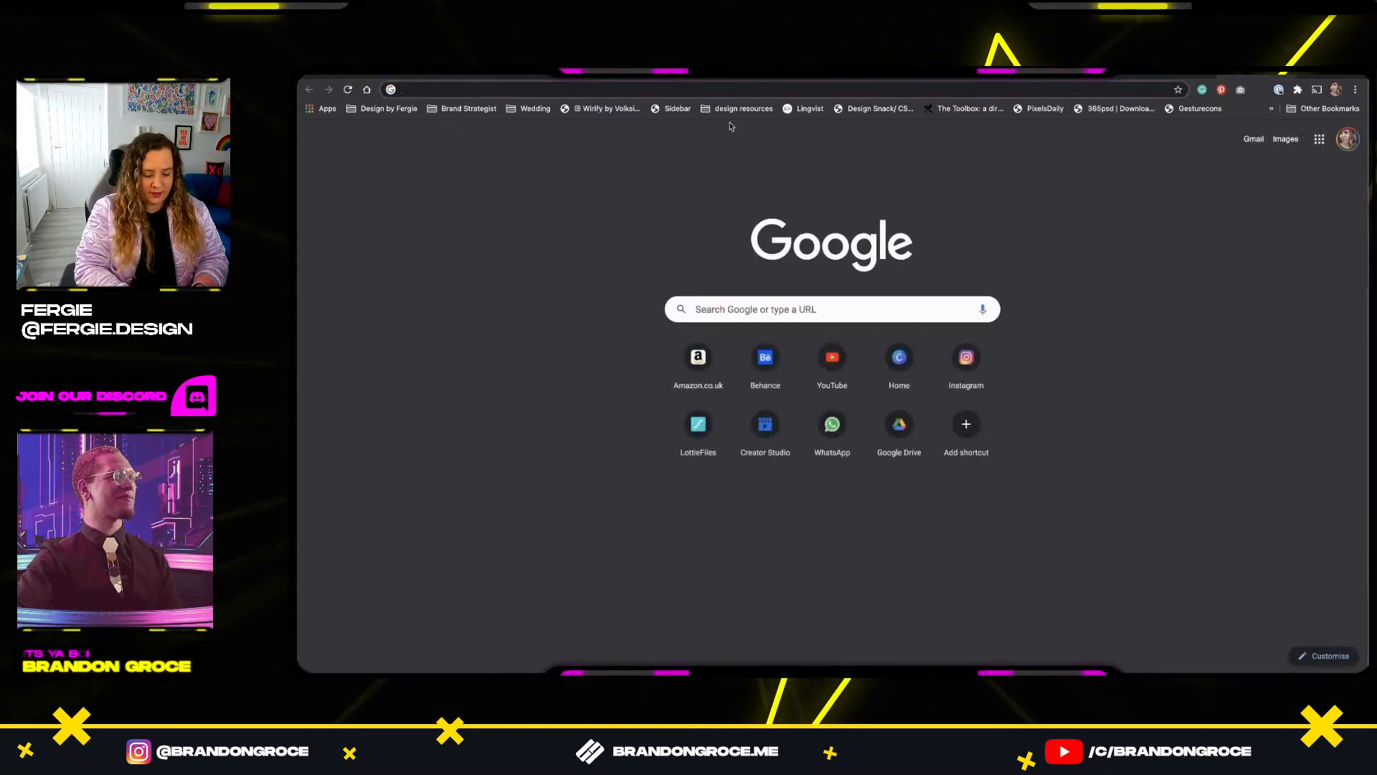
# Load the copied shark image address in a new browser tab to check it, and close that tab.
pyautogui.click(558, 90)
pyautogui.write('https://images.pexels.com/photos/6497794/pexels-photo-6497794.jpeg?auto=compress&cs=tinysrgb&dpr=2&w=500')
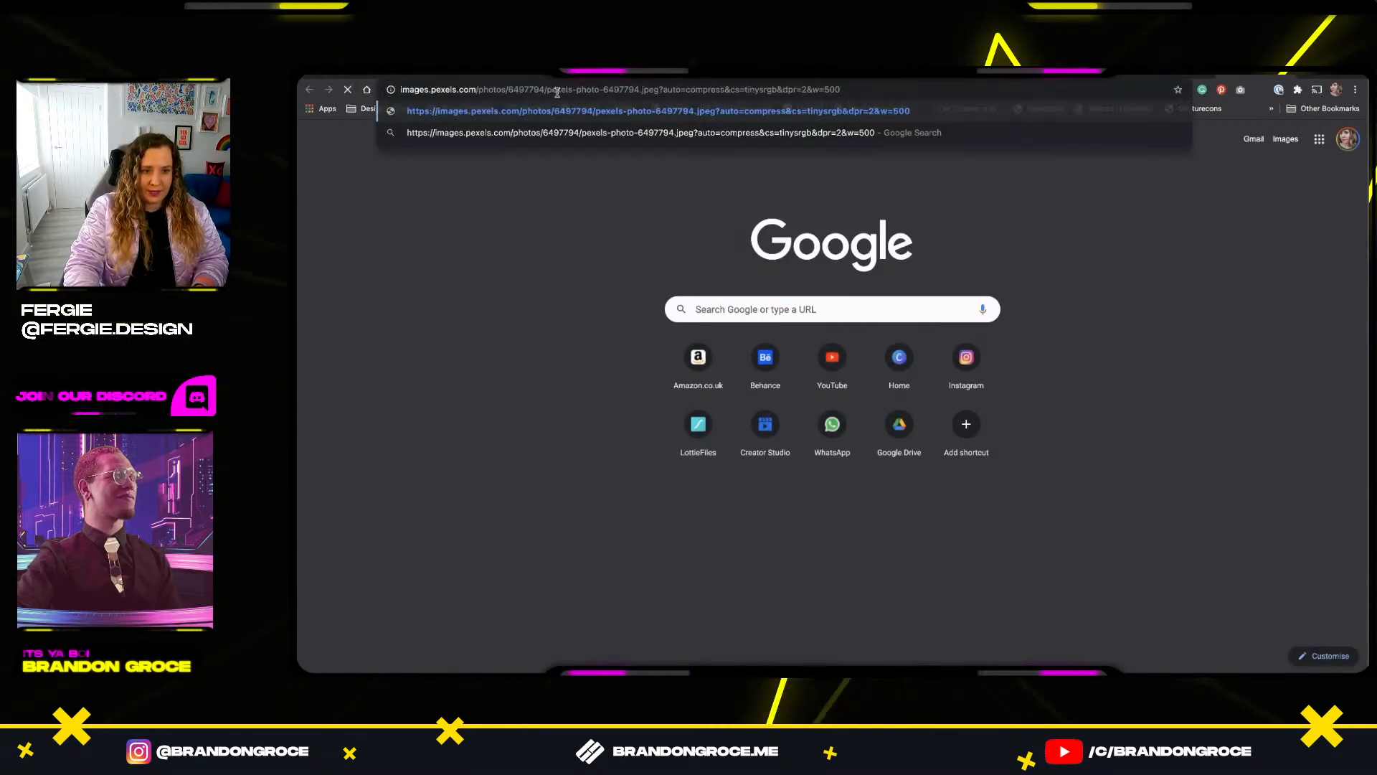
pyautogui.press('Return')
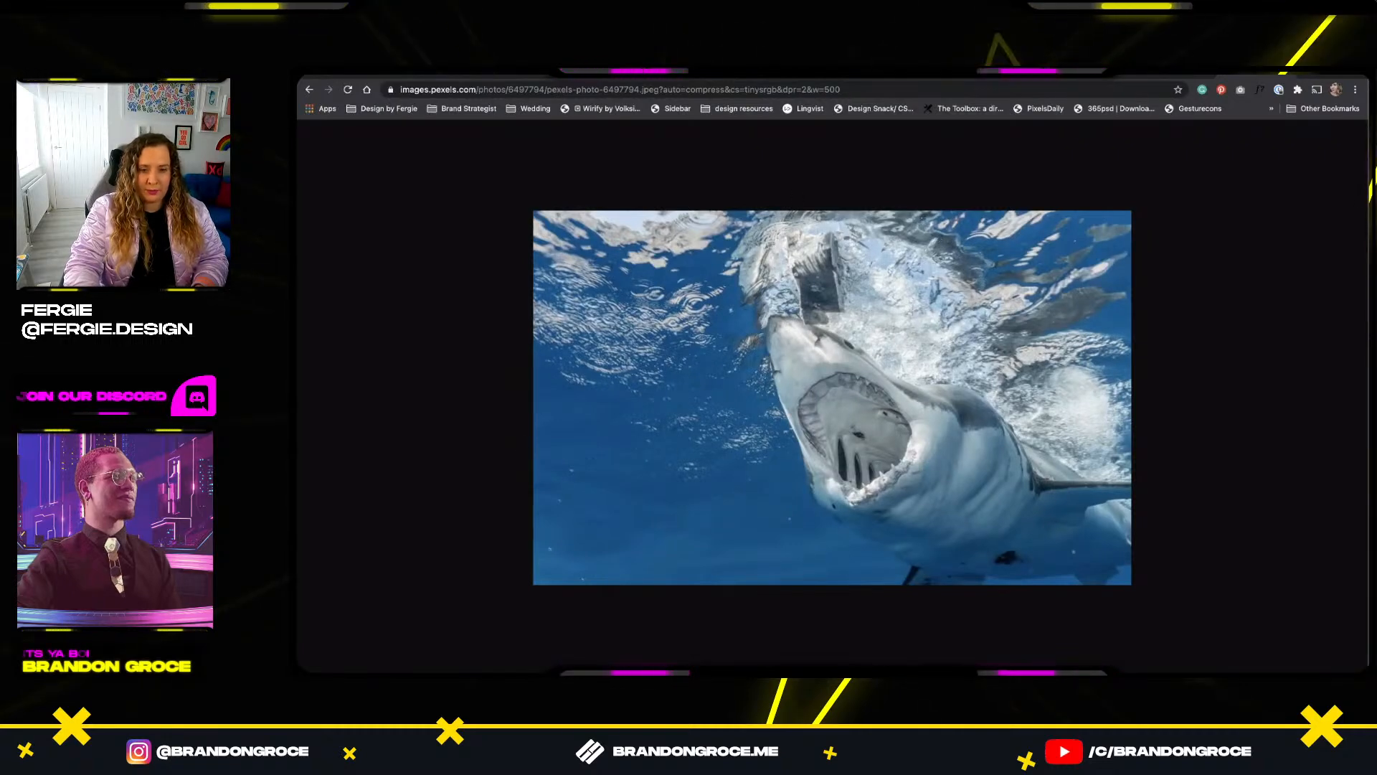
pyautogui.click(1288, 75)
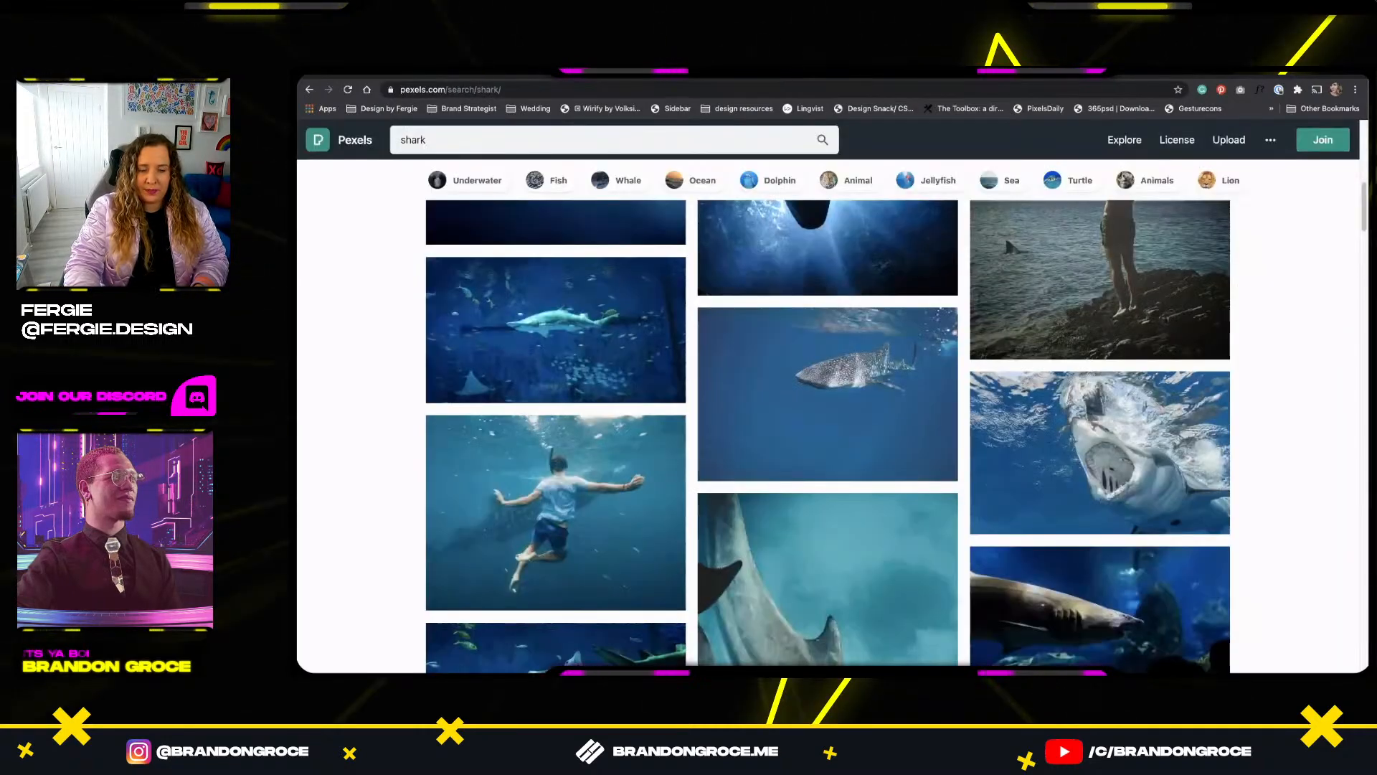
pyautogui.click(1288, 75)
# Return to the Creatures Log table and paste the image address into the Shark record's Photo field.
pyautogui.click(846, 75)
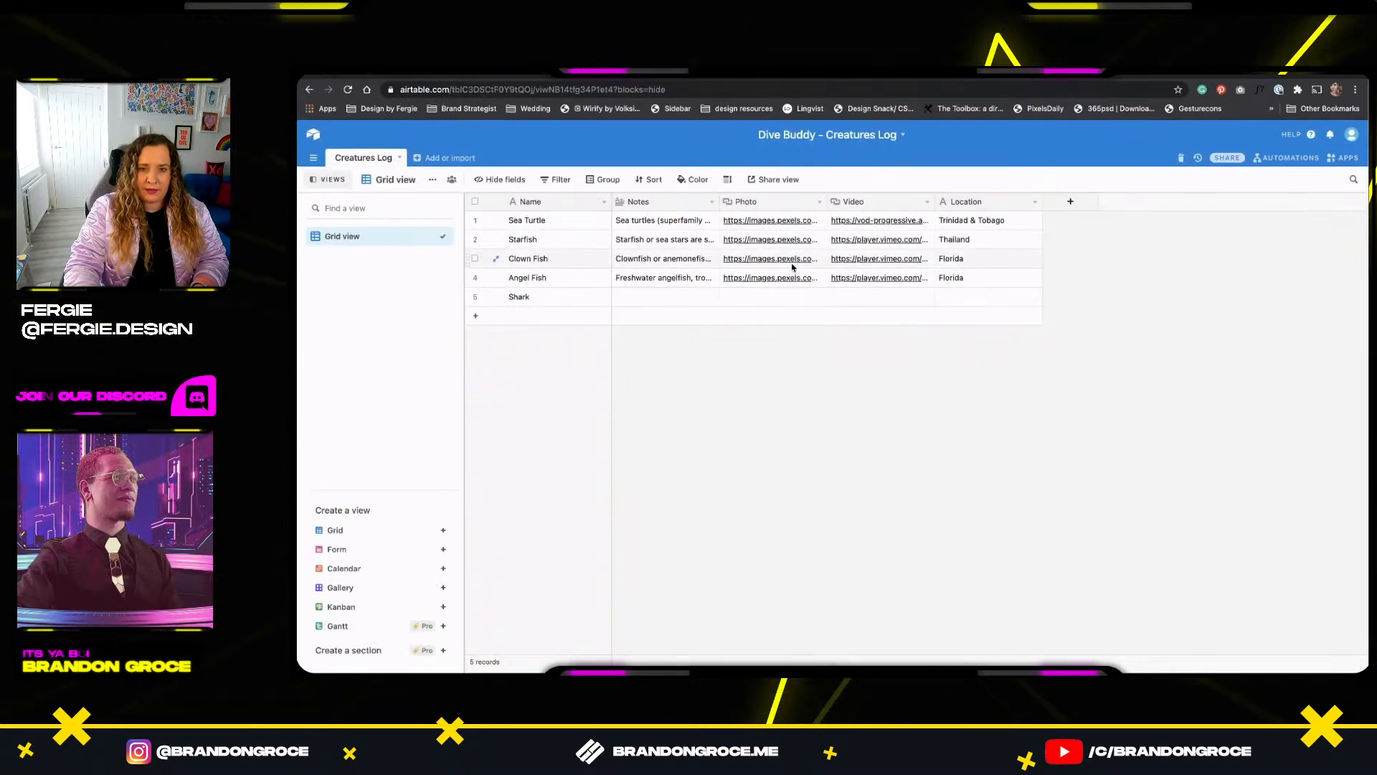
pyautogui.click(748, 304)
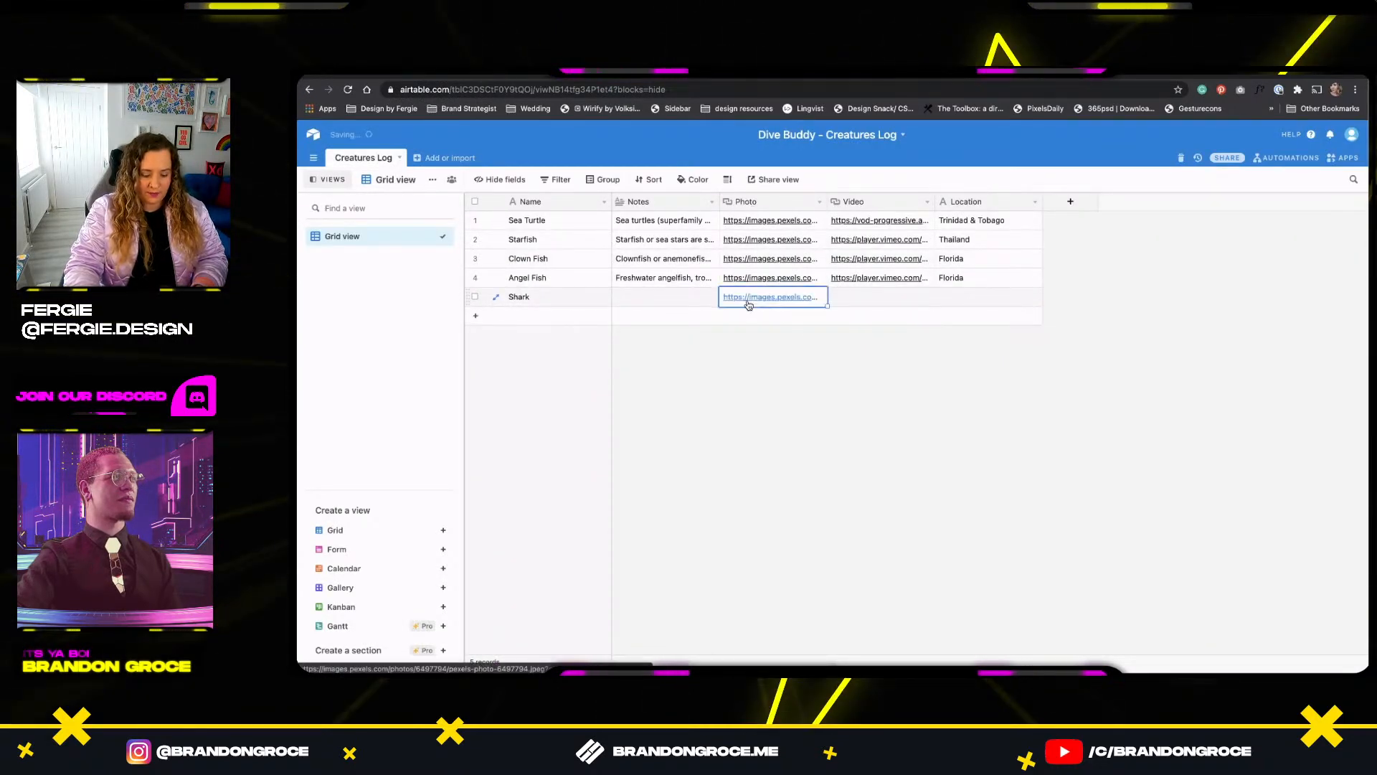
pyautogui.press('Return')
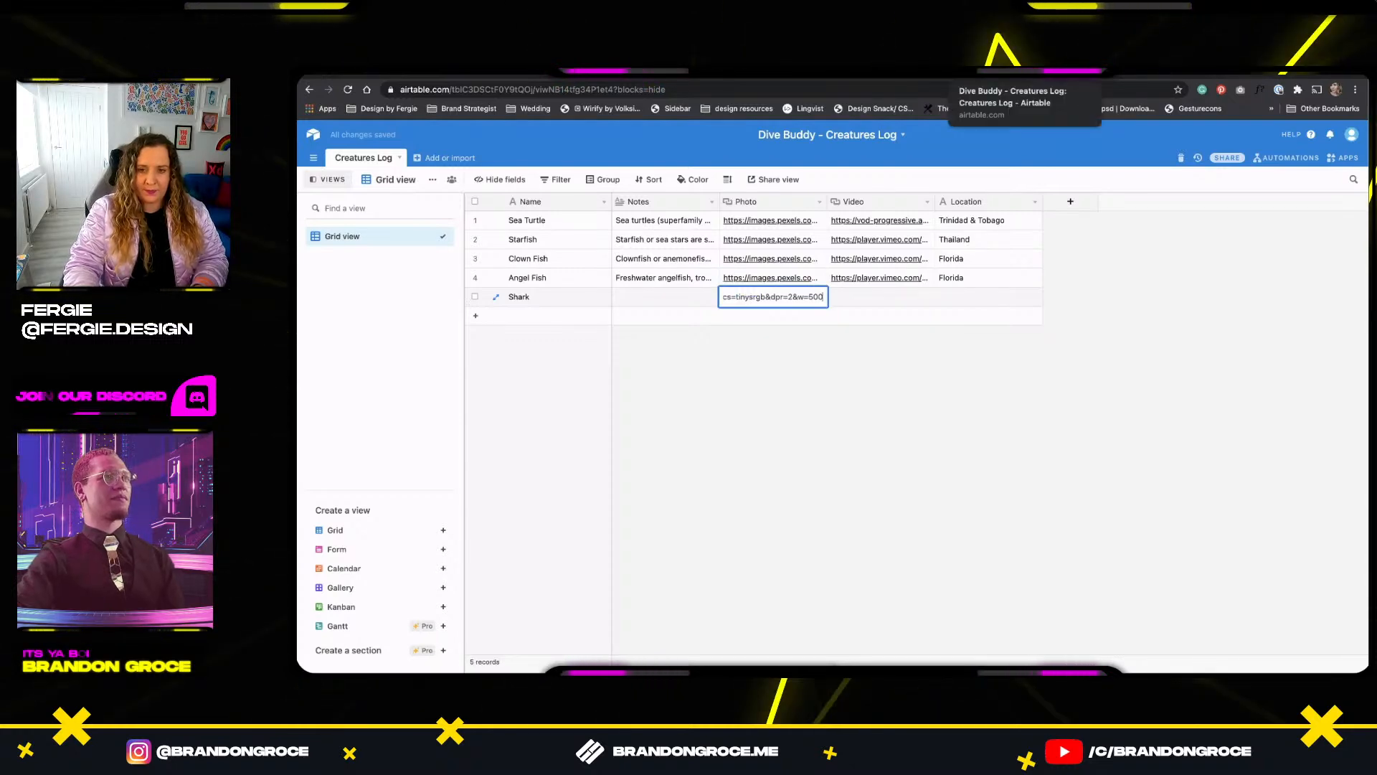
# Browse the shark videos on Pexels and copy the video address of the close-up shark footage.
pyautogui.click(860, 74)
pyautogui.scroll(8, 538, 179)
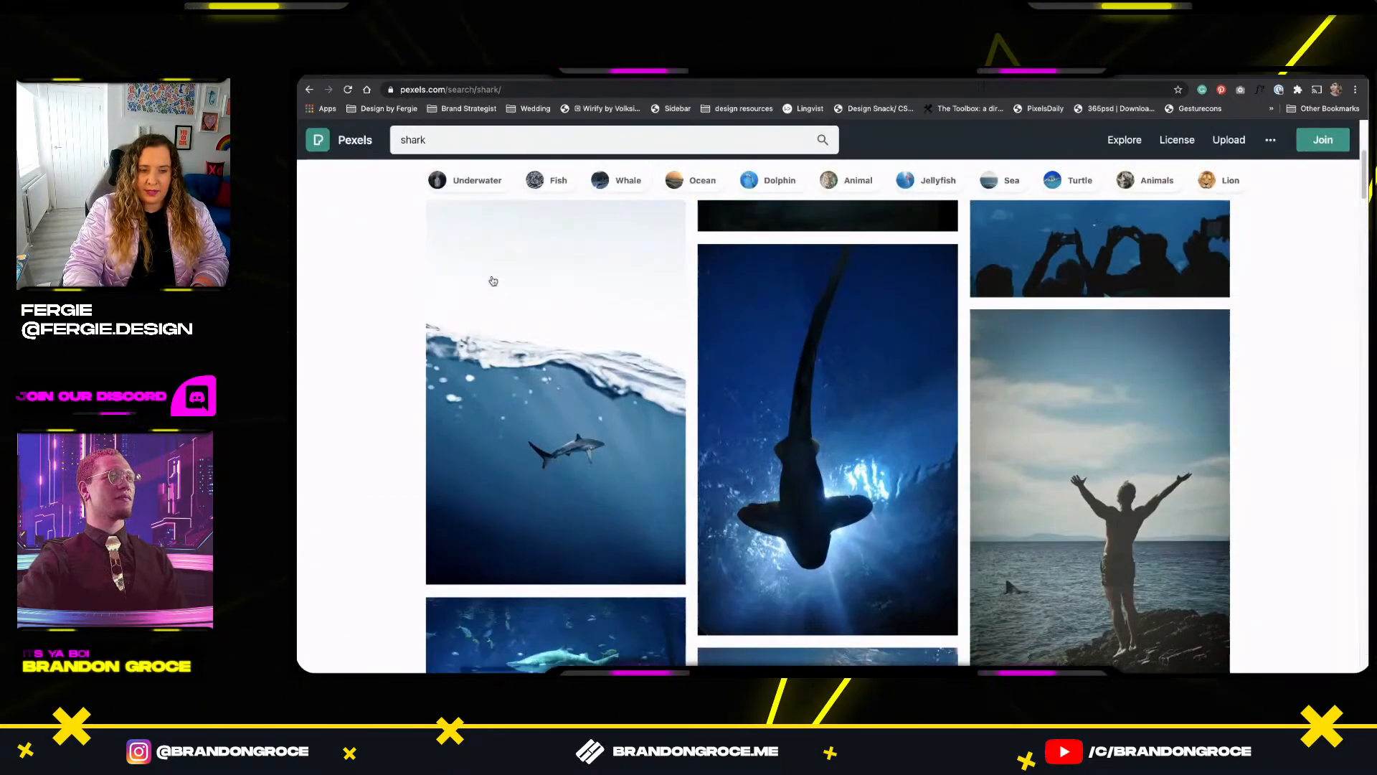
pyautogui.click(549, 180)
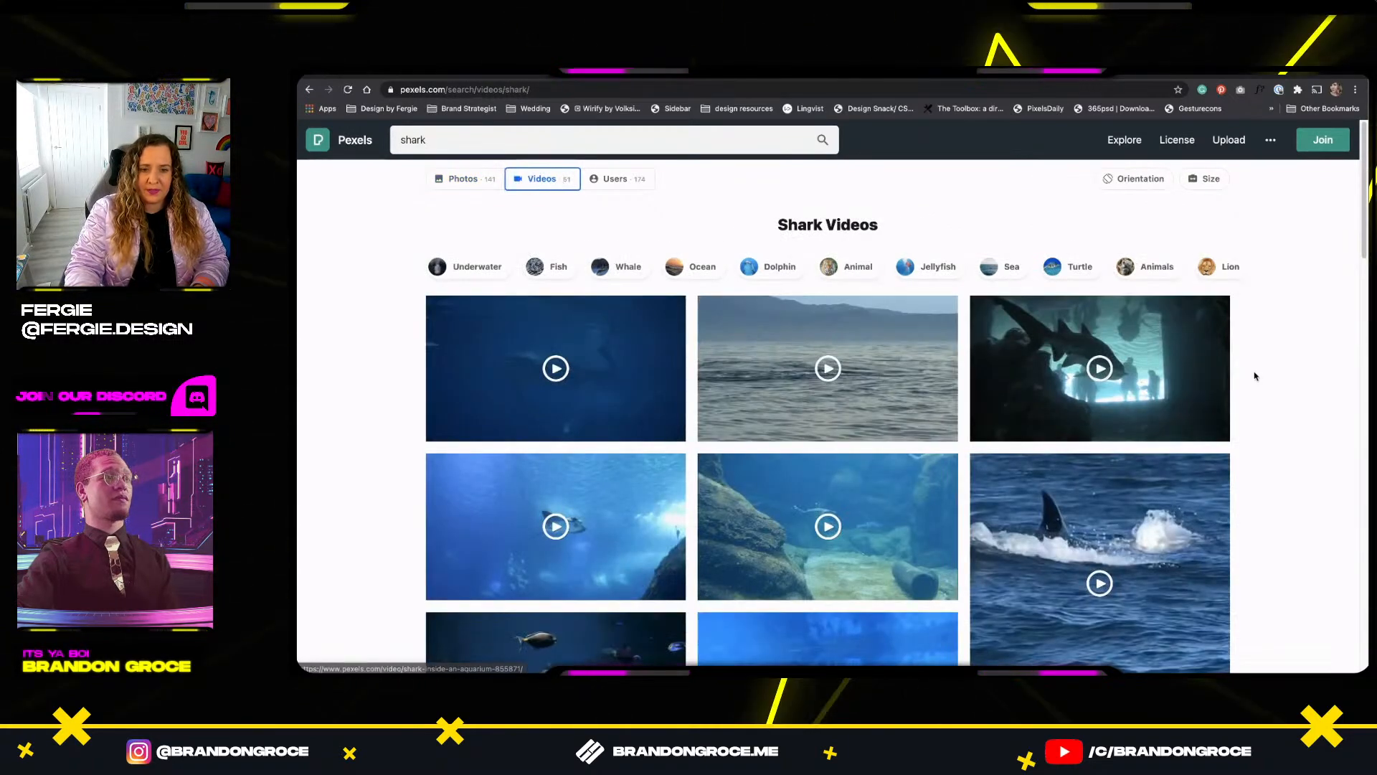
pyautogui.scroll(-3, 1258, 375)
pyautogui.scroll(-3, 1257, 375)
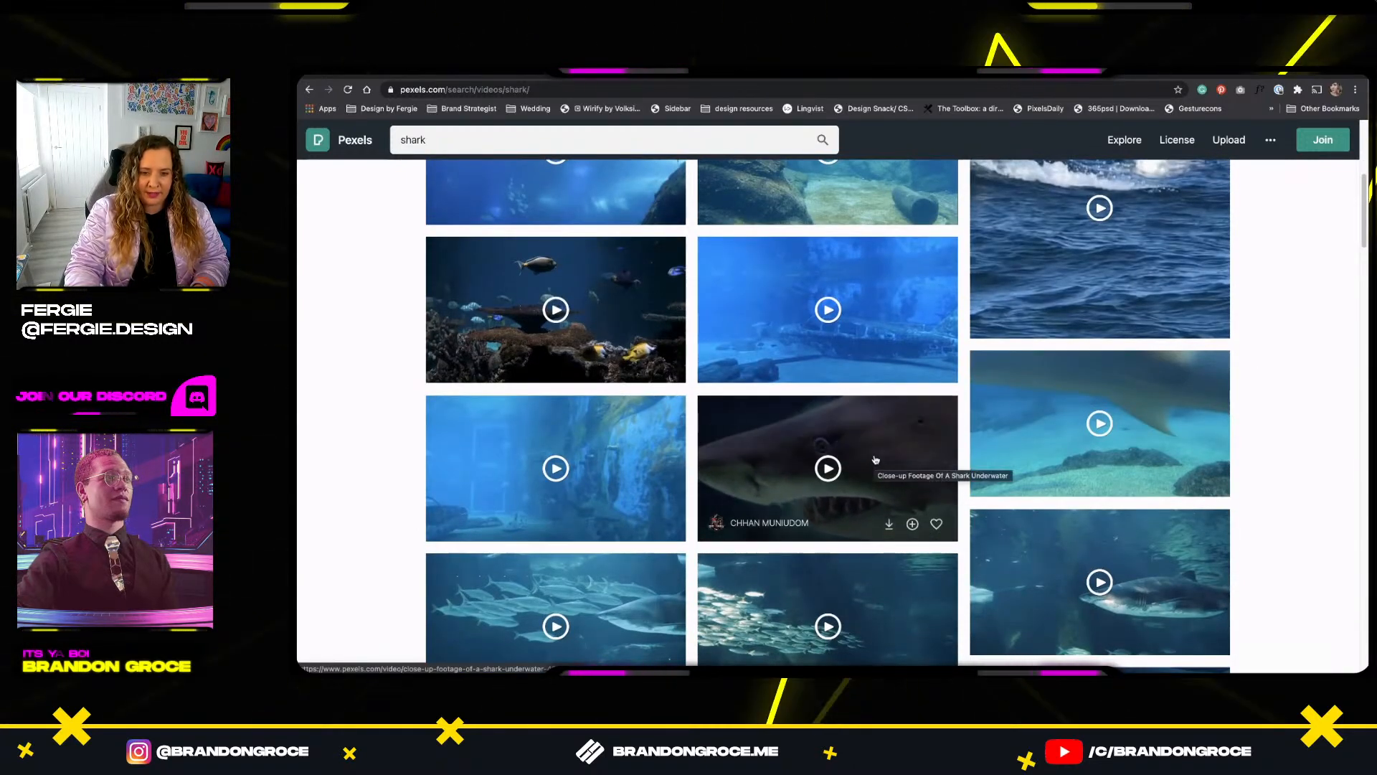
pyautogui.rightClick(739, 431)
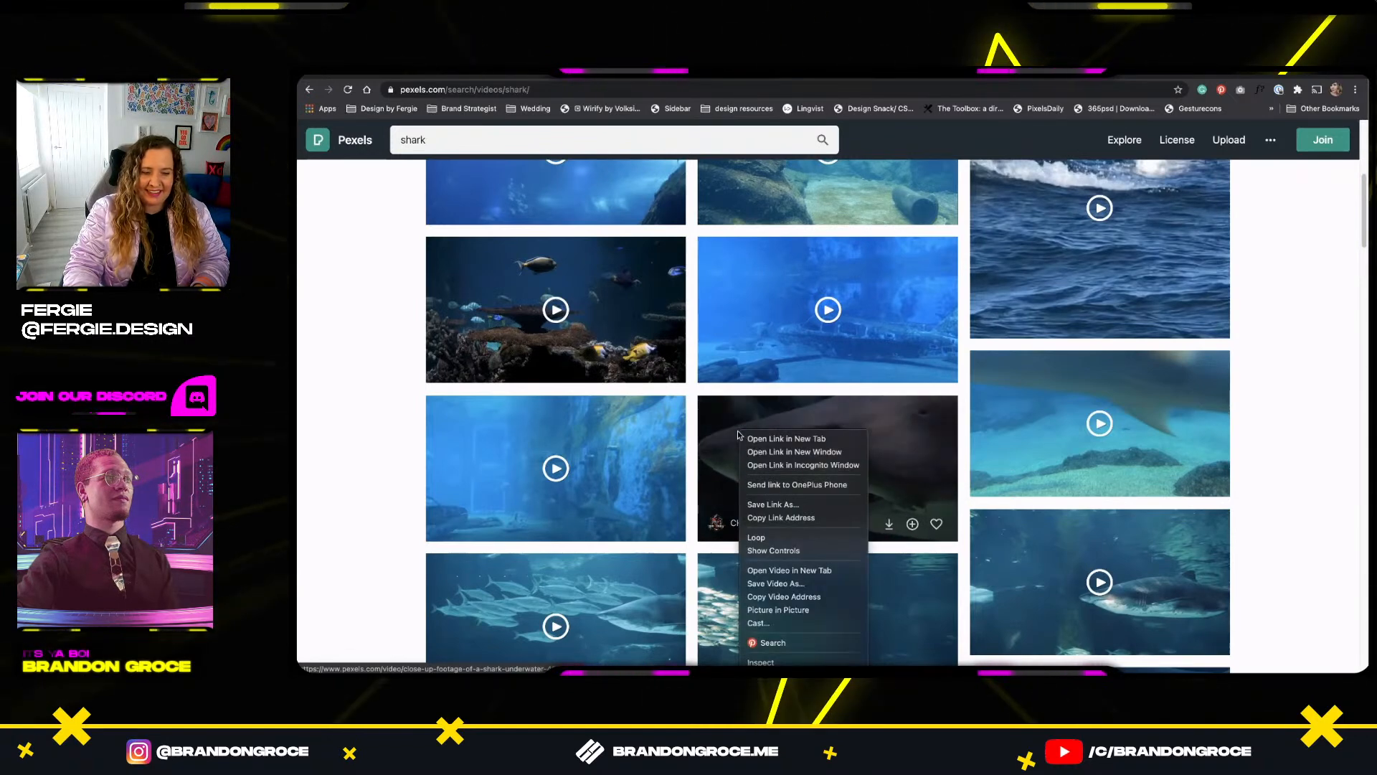
pyautogui.click(795, 597)
# Preview the copied video address in a new browser tab, and go back to the Creatures Log table.
pyautogui.hotkey('ctrl', 't')
pyautogui.hotkey('ctrl', 'v')
pyautogui.press('Return')
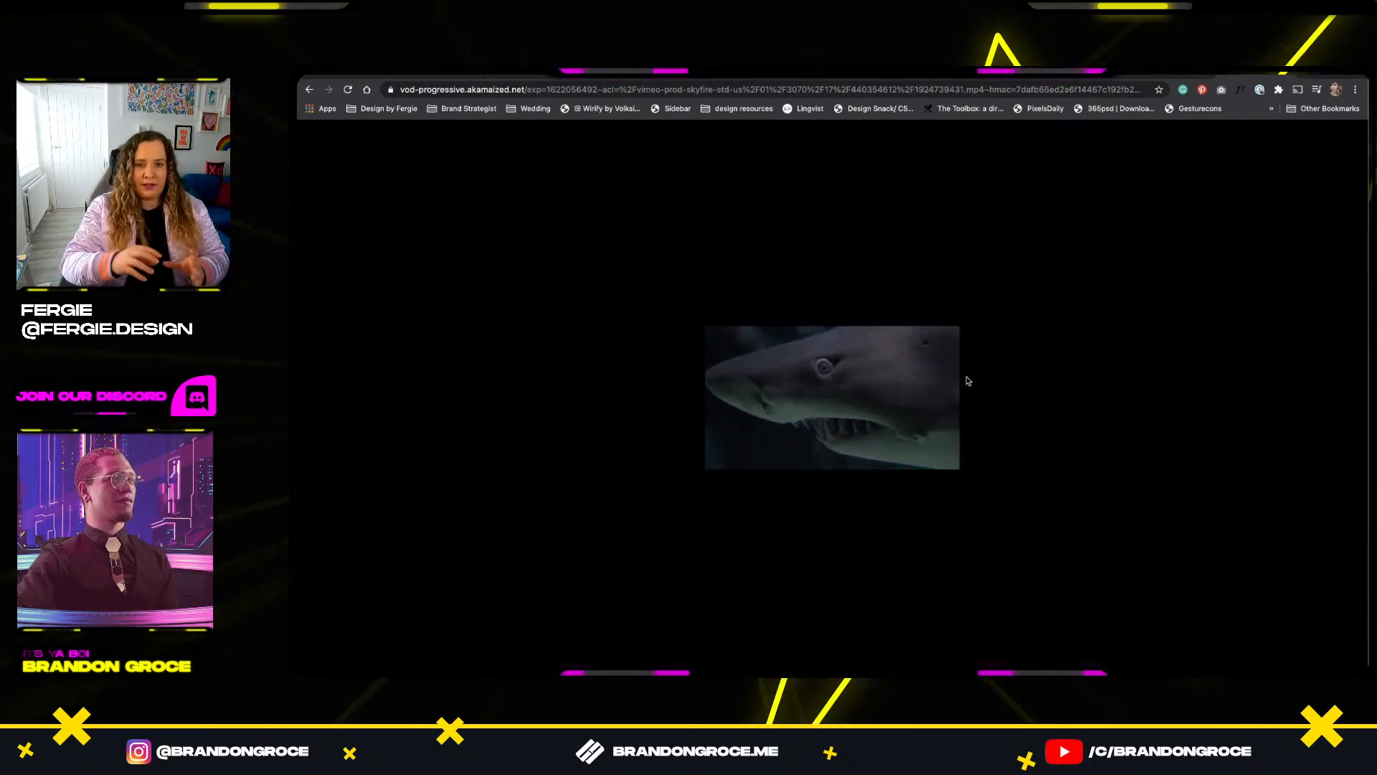
pyautogui.click(1284, 68)
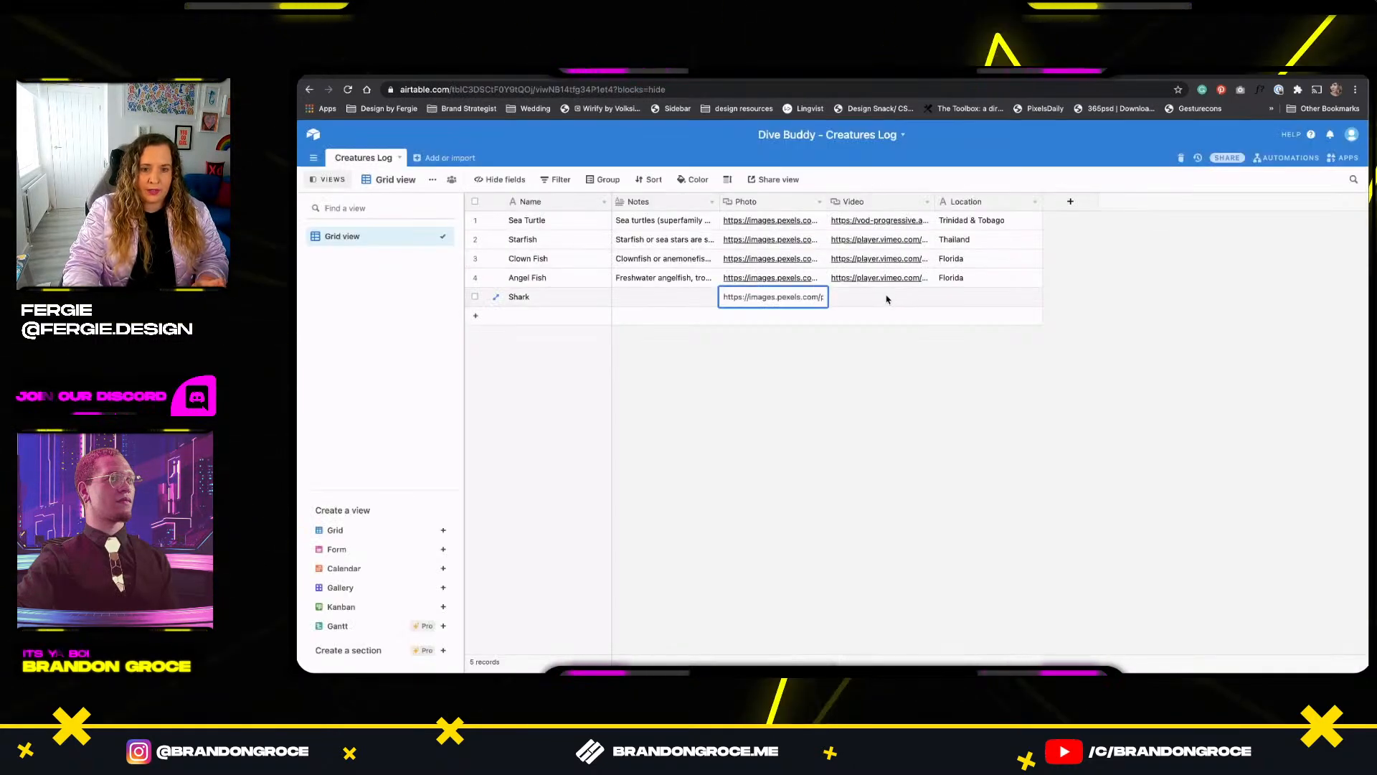
# Paste the video address into the Shark record's Video field and set its Location to Barbados.
pyautogui.click(887, 299)
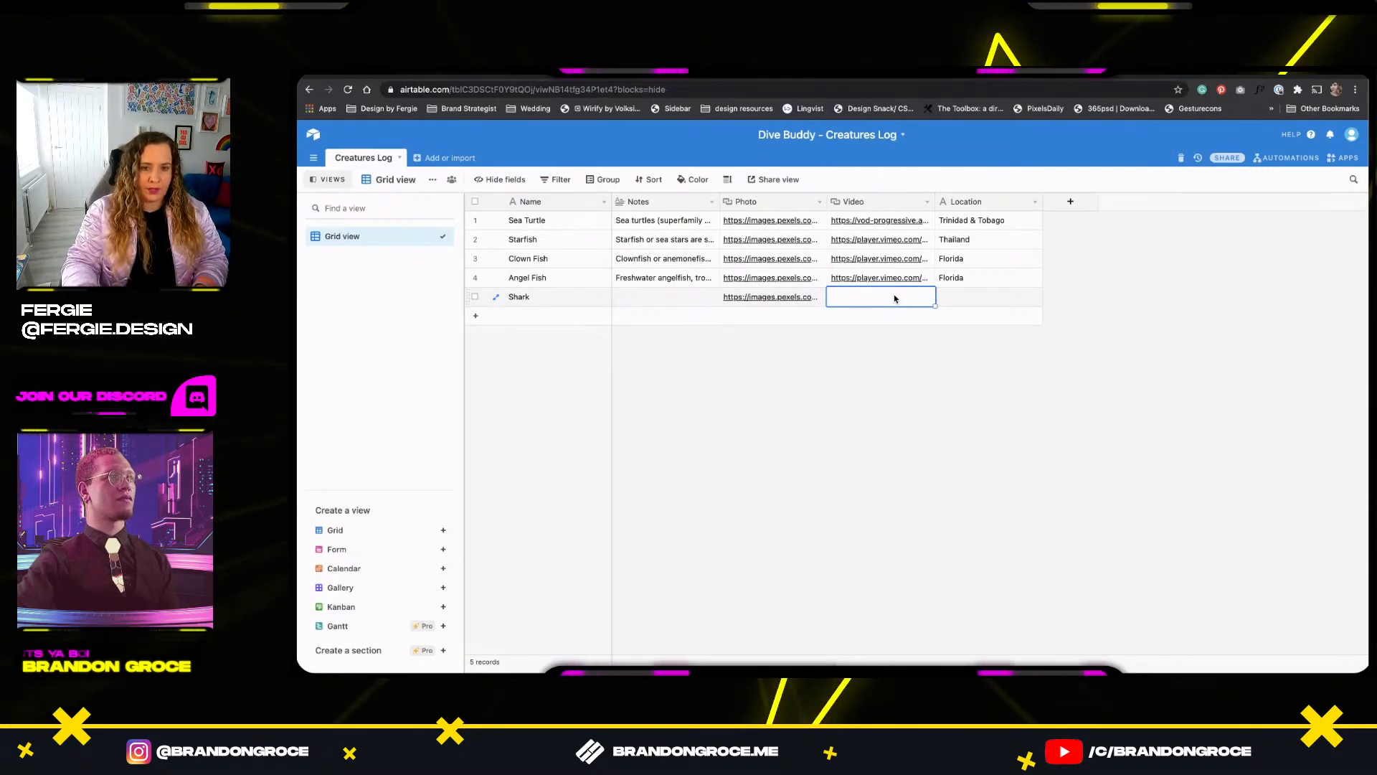
pyautogui.hotkey('ctrl', 'v')
pyautogui.click(989, 304)
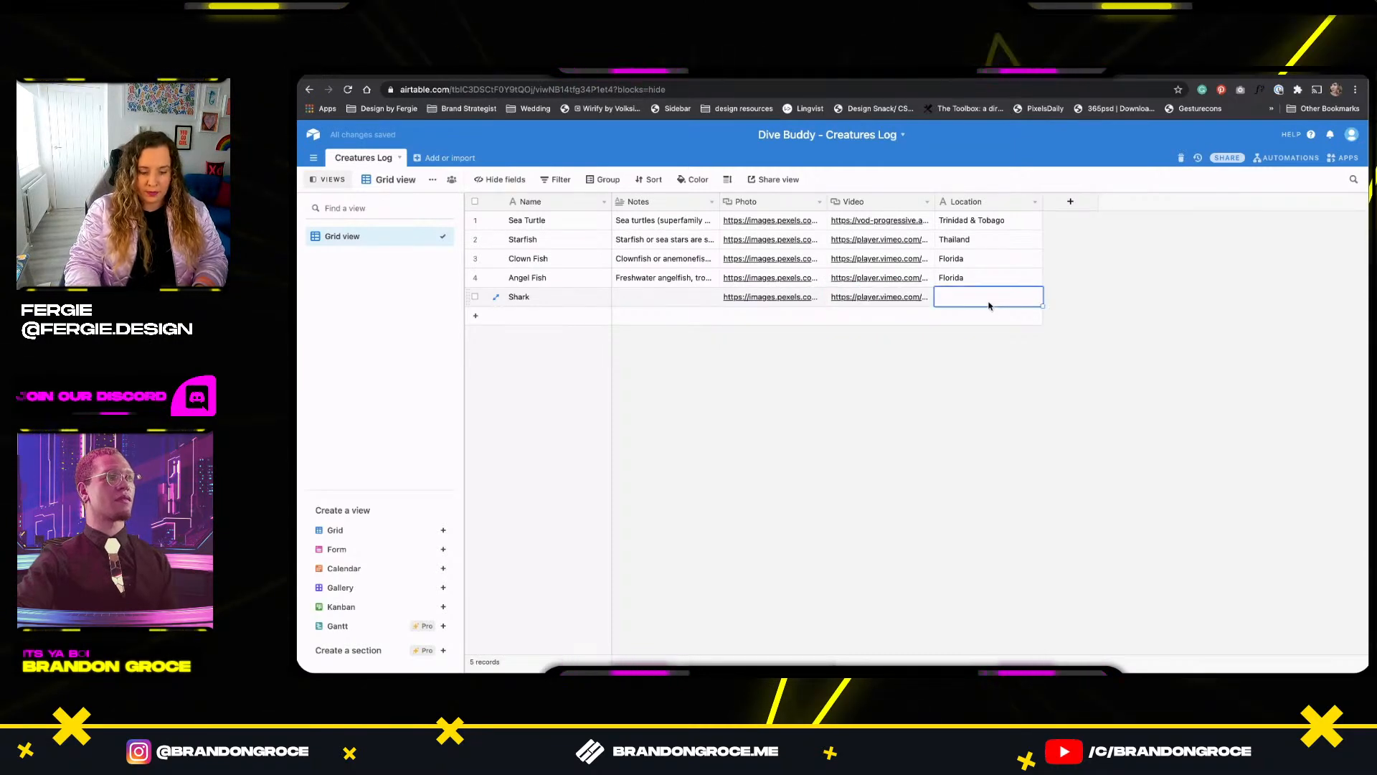
pyautogui.write('Barbados')
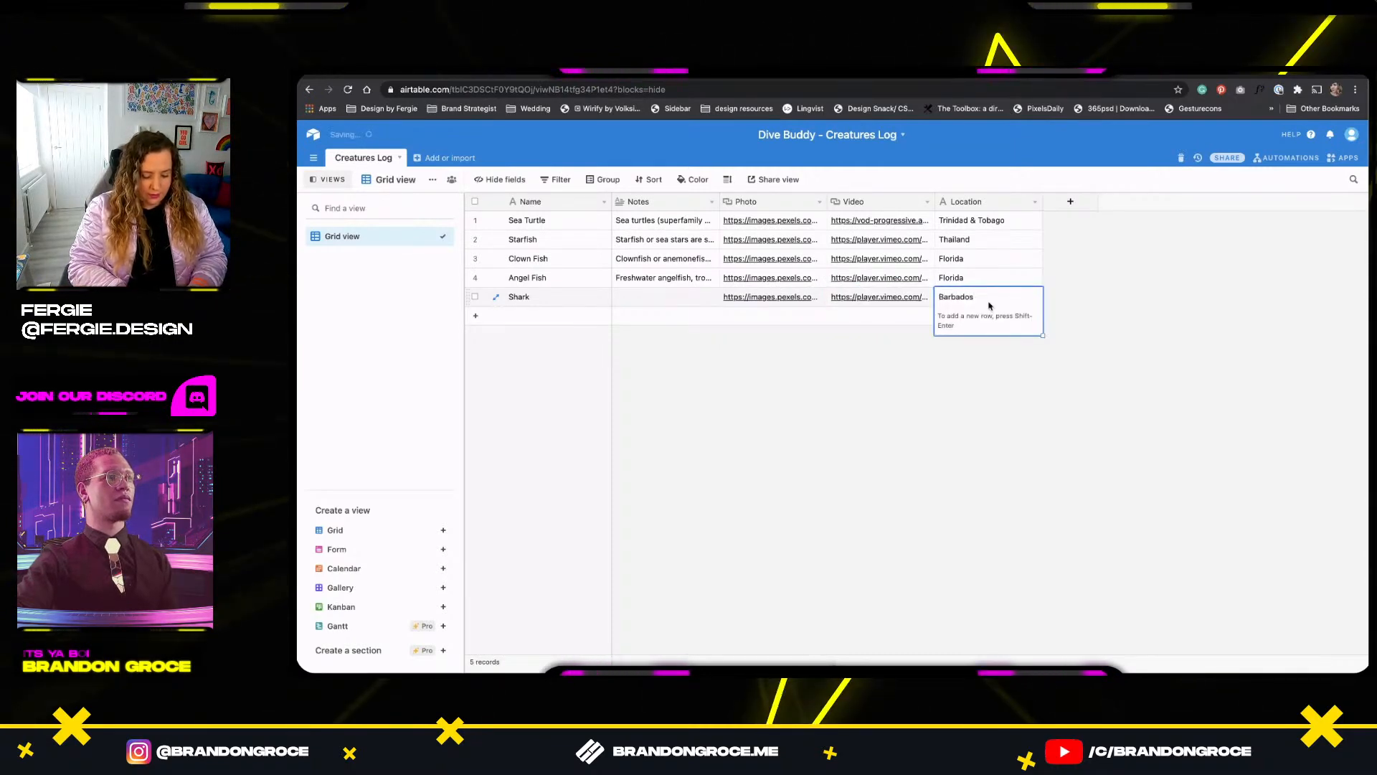
pyautogui.click(692, 301)
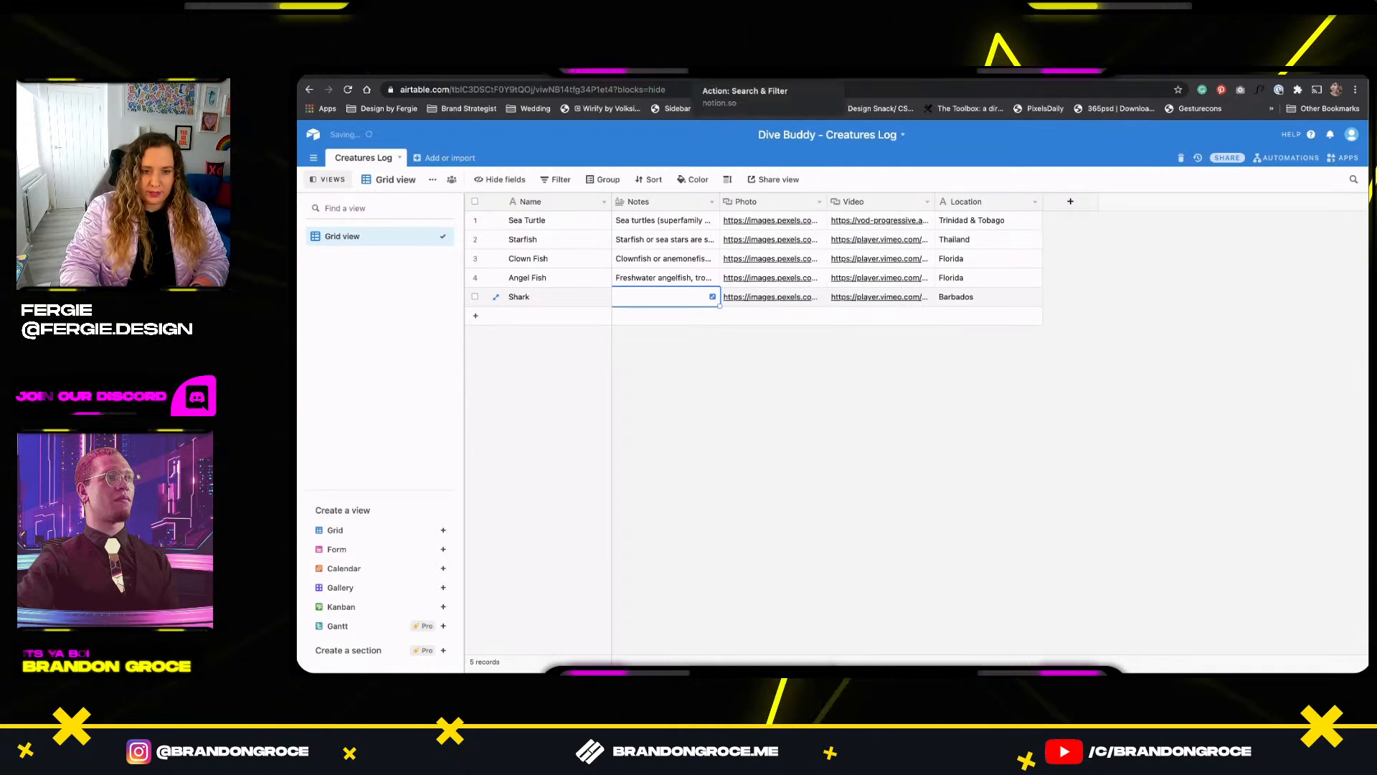
# Look up the shark article on Wikipedia and copy its opening paragraph.
pyautogui.click(1162, 73)
pyautogui.click(1218, 156)
pyautogui.write('shark')
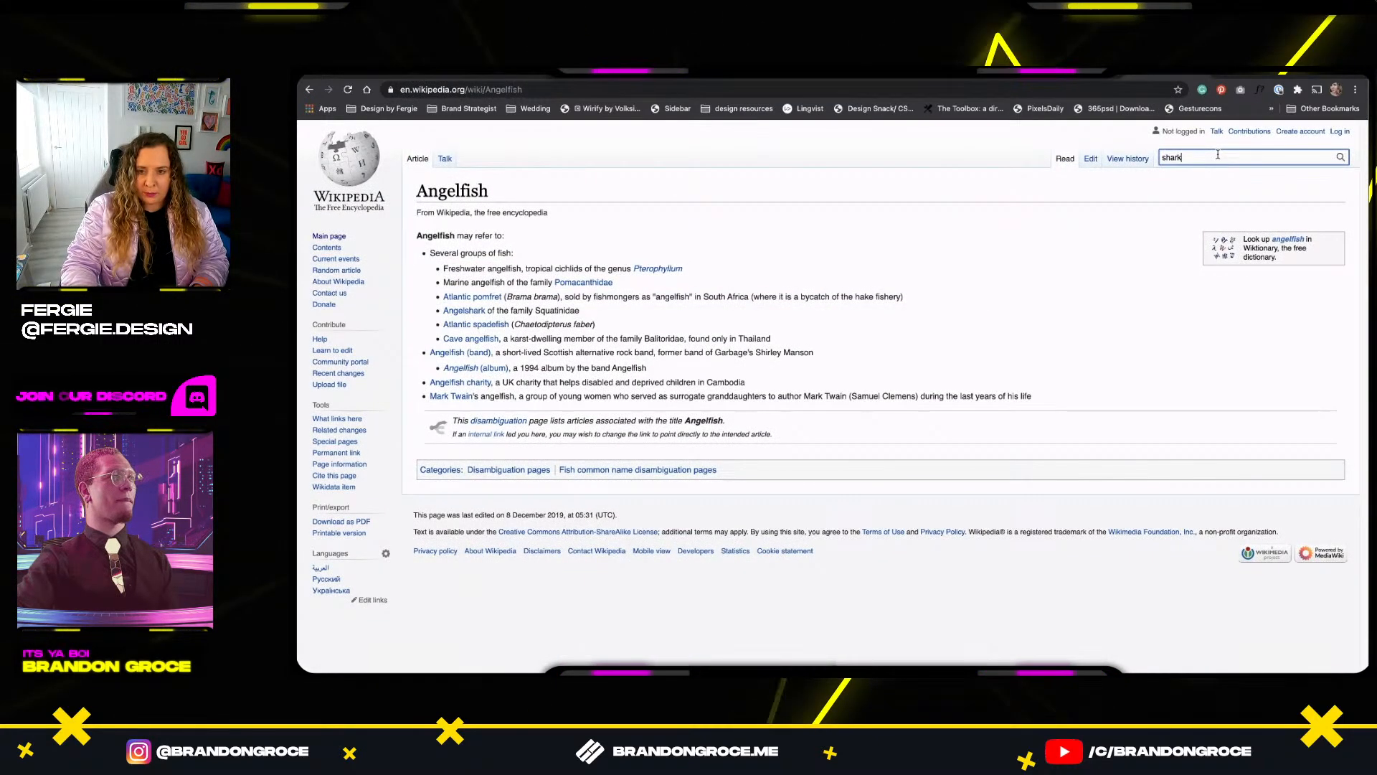
pyautogui.press('Return')
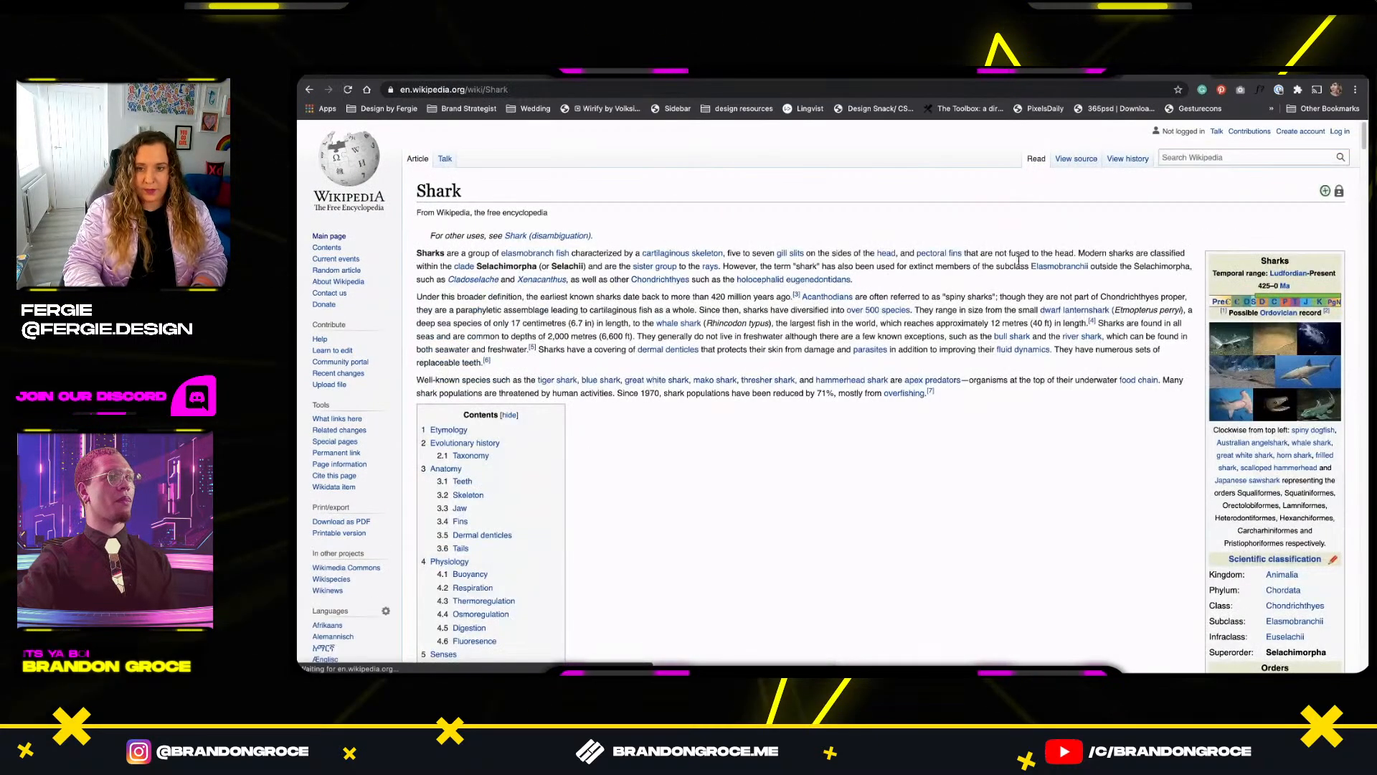
pyautogui.moveTo(464, 252); pyautogui.dragTo(887, 281)
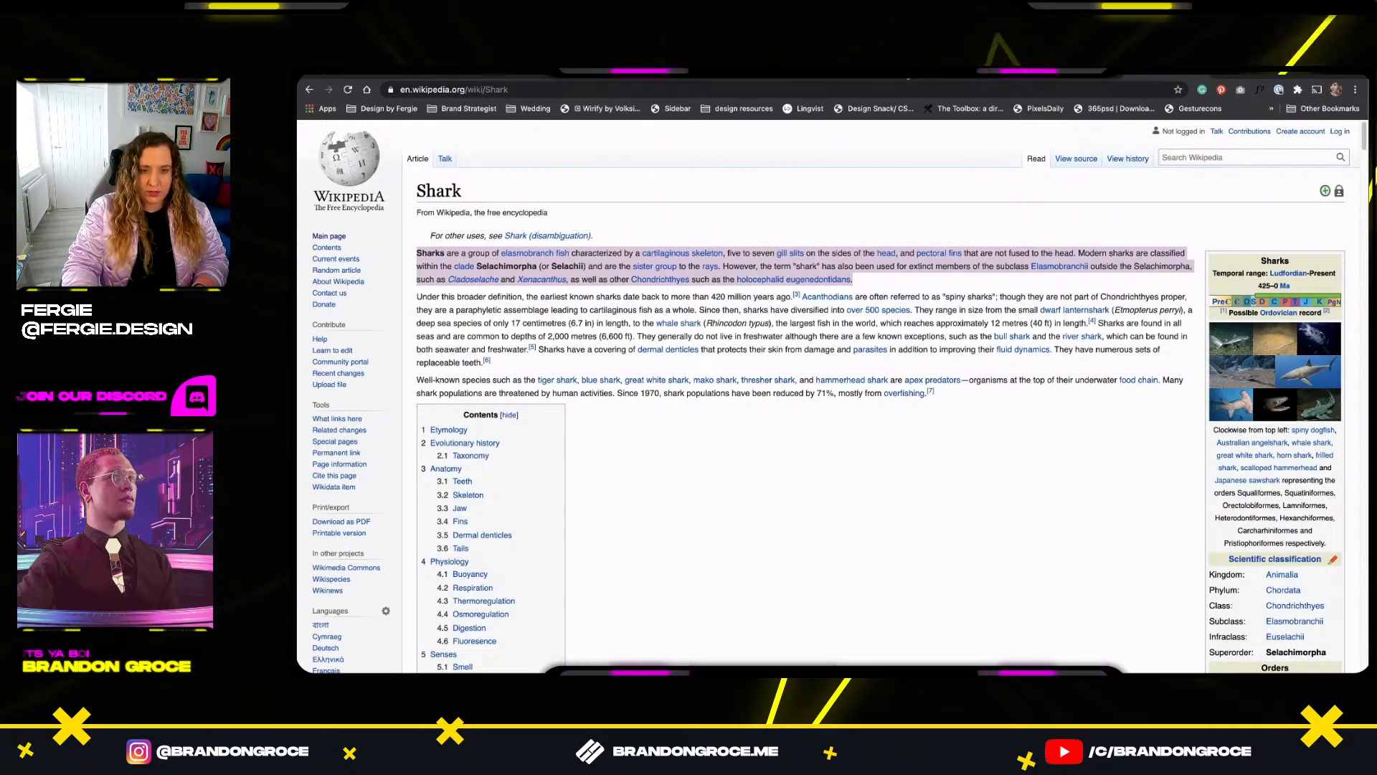
# Return to the Creatures Log table and paste the copied paragraph into the Shark record's Notes field.
pyautogui.click(908, 76)
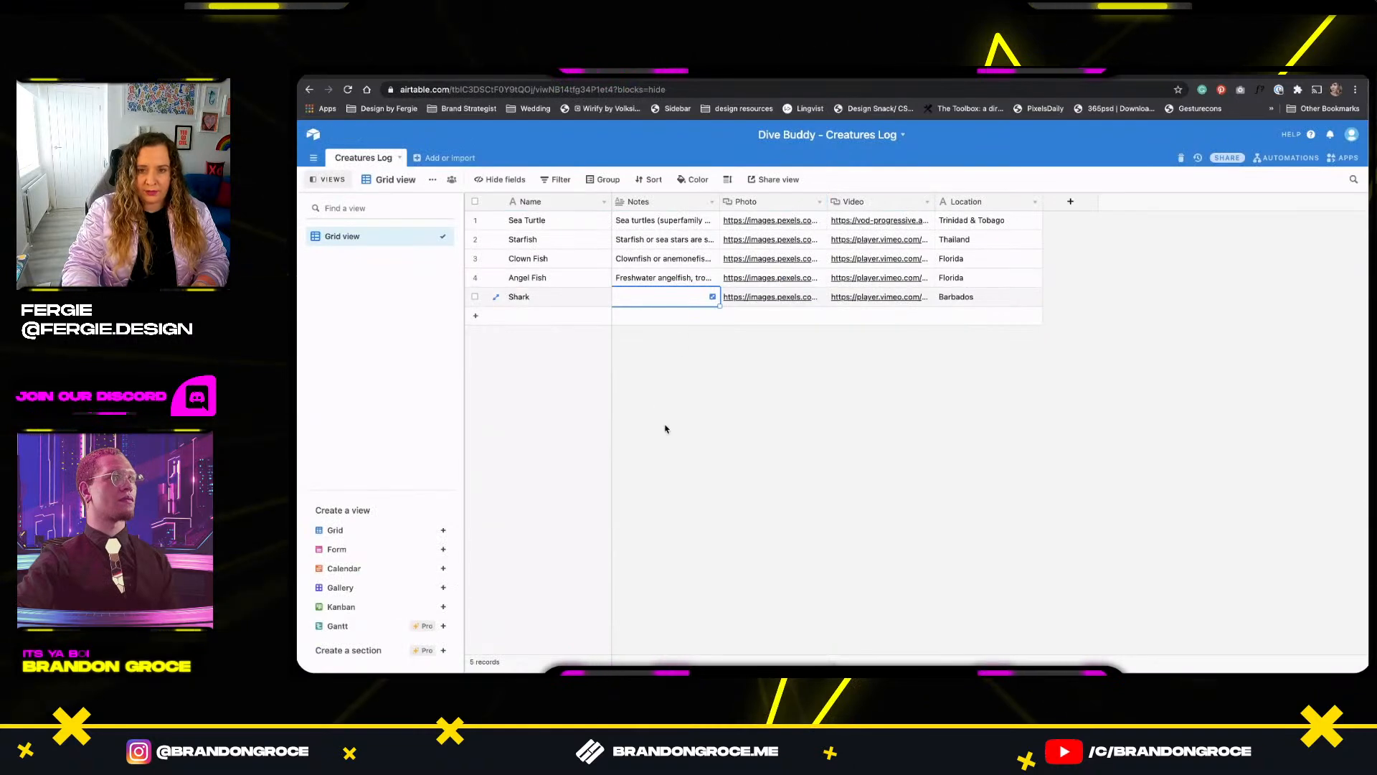
pyautogui.press('super+v')
pyautogui.click(795, 400)
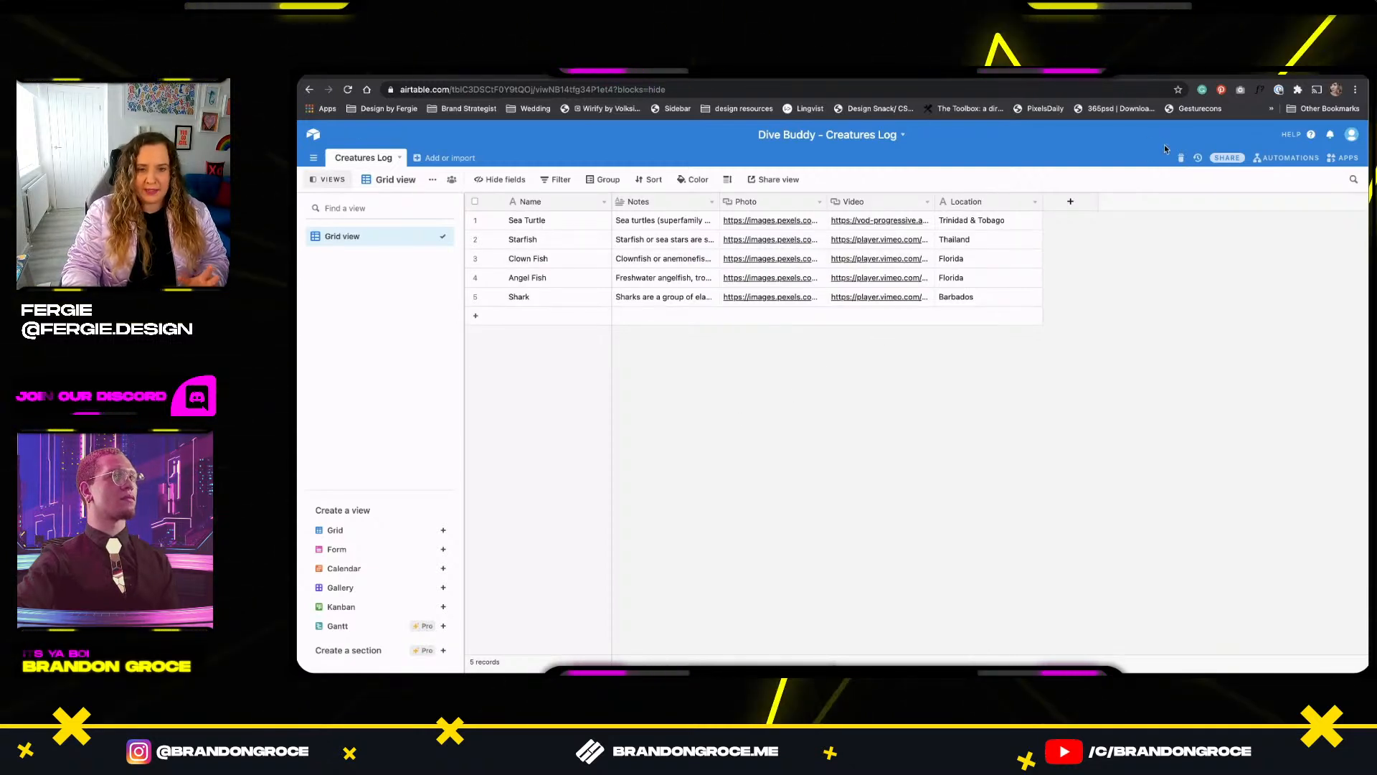
# Switch to Bravo Studio's Data Library and start a new collection with the Airtable Wizard.
pyautogui.click(445, 74)
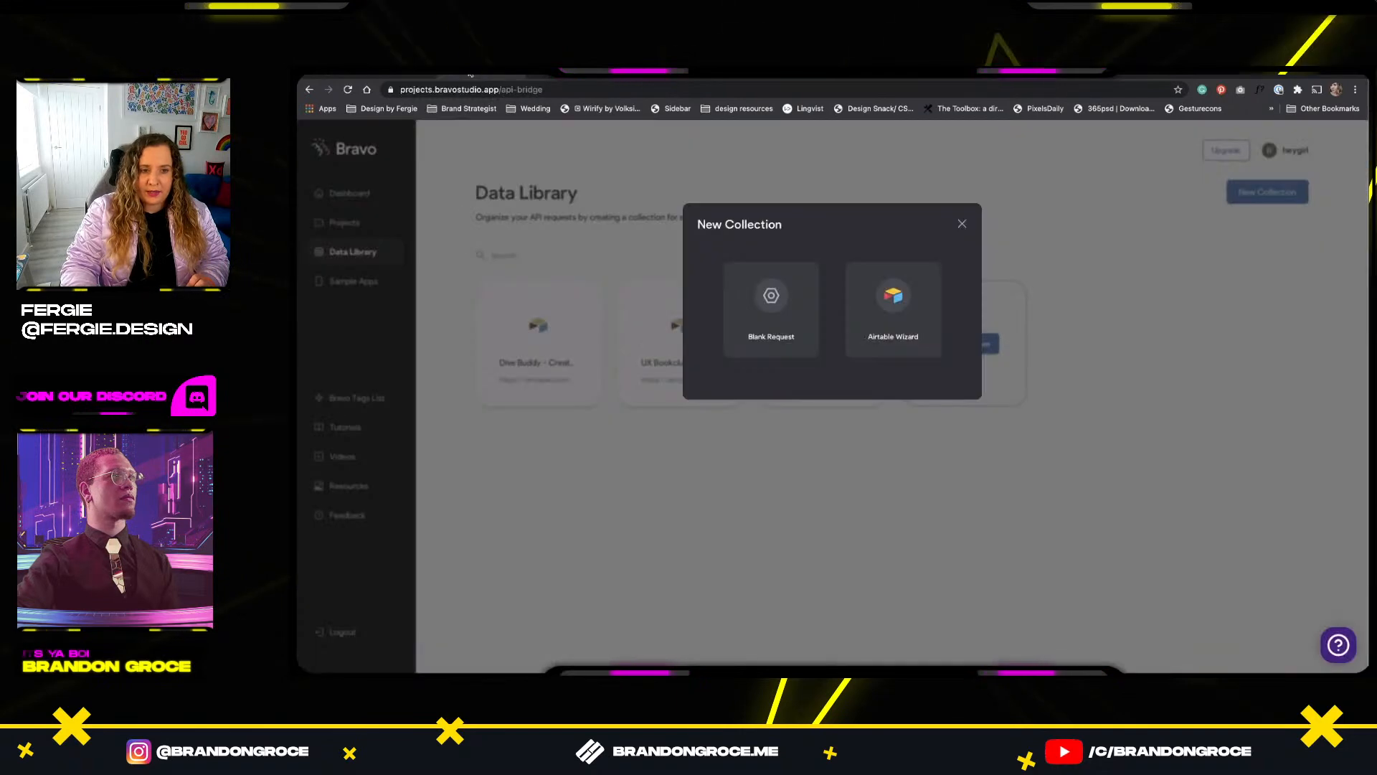
pyautogui.click(962, 224)
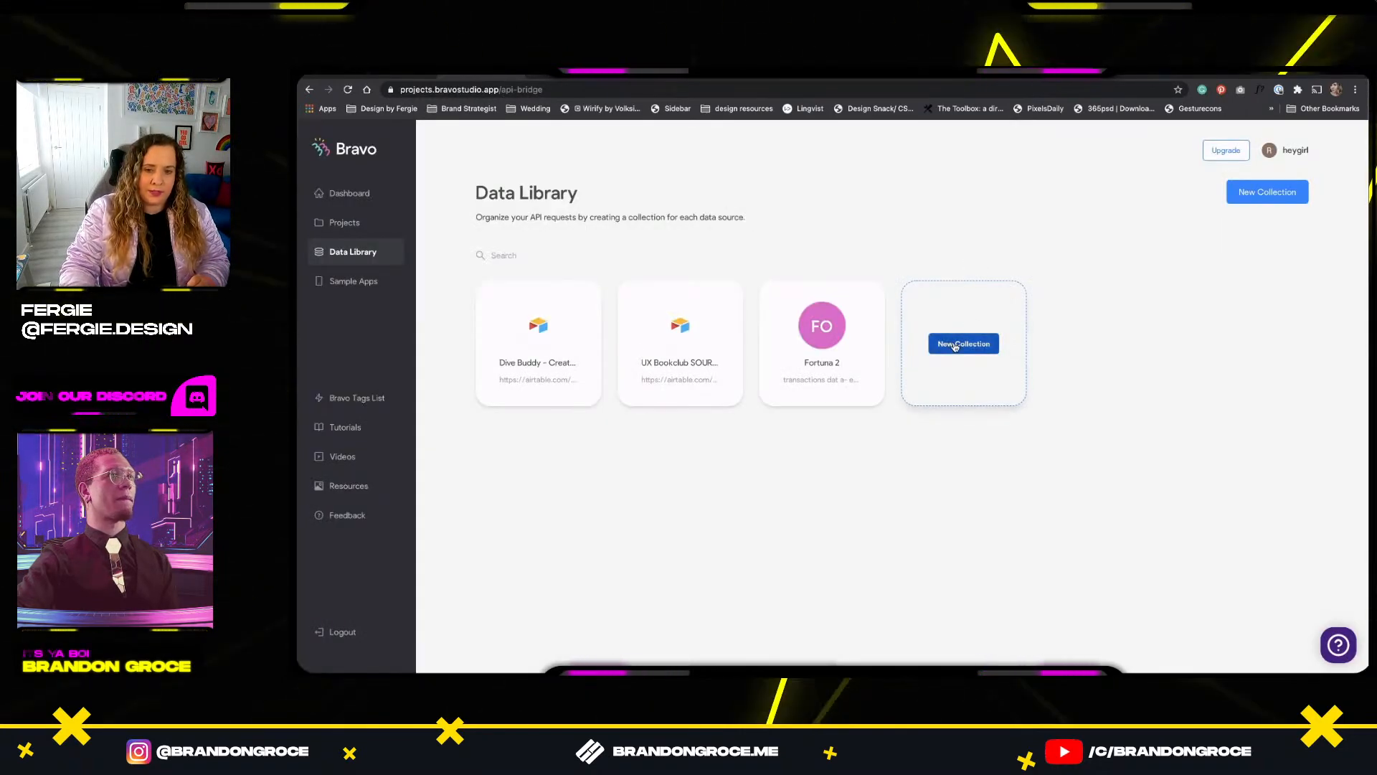
pyautogui.click(956, 345)
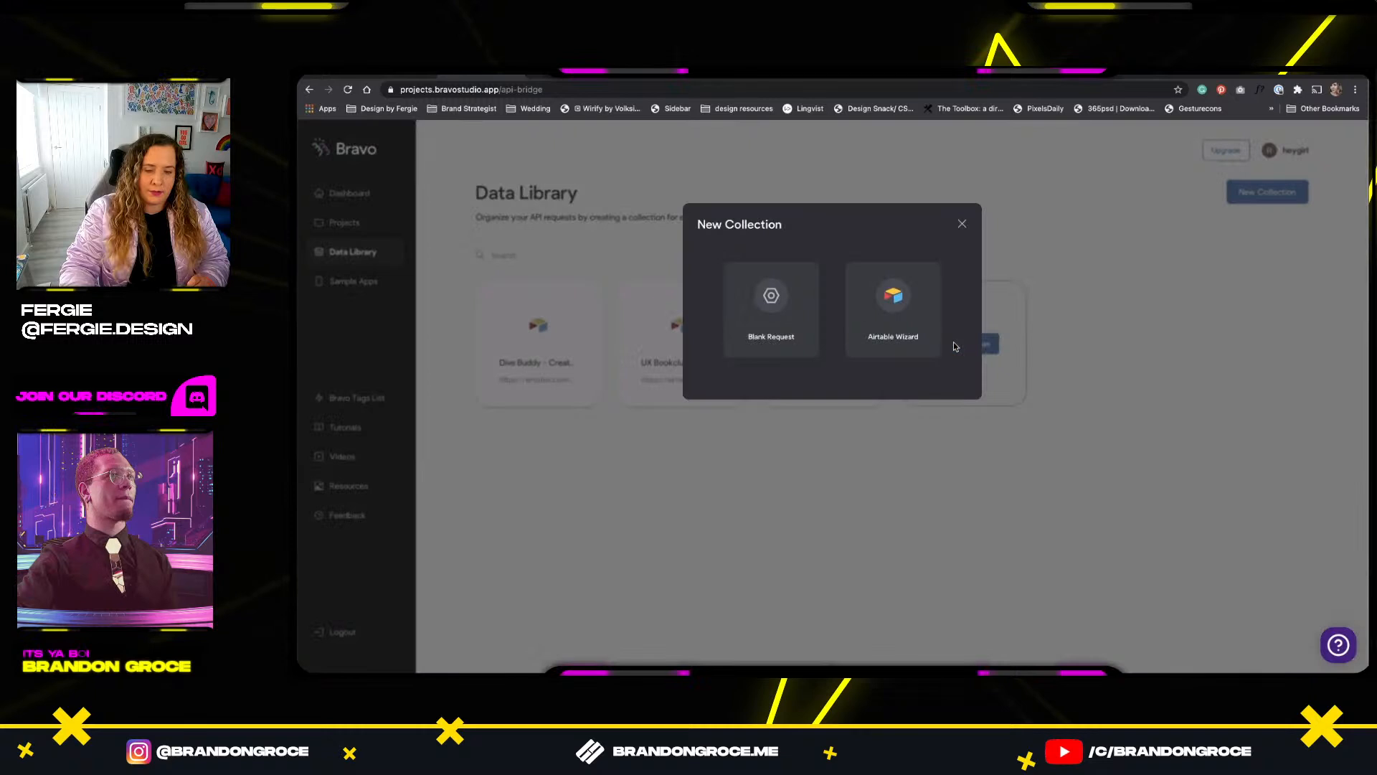
pyautogui.click(893, 309)
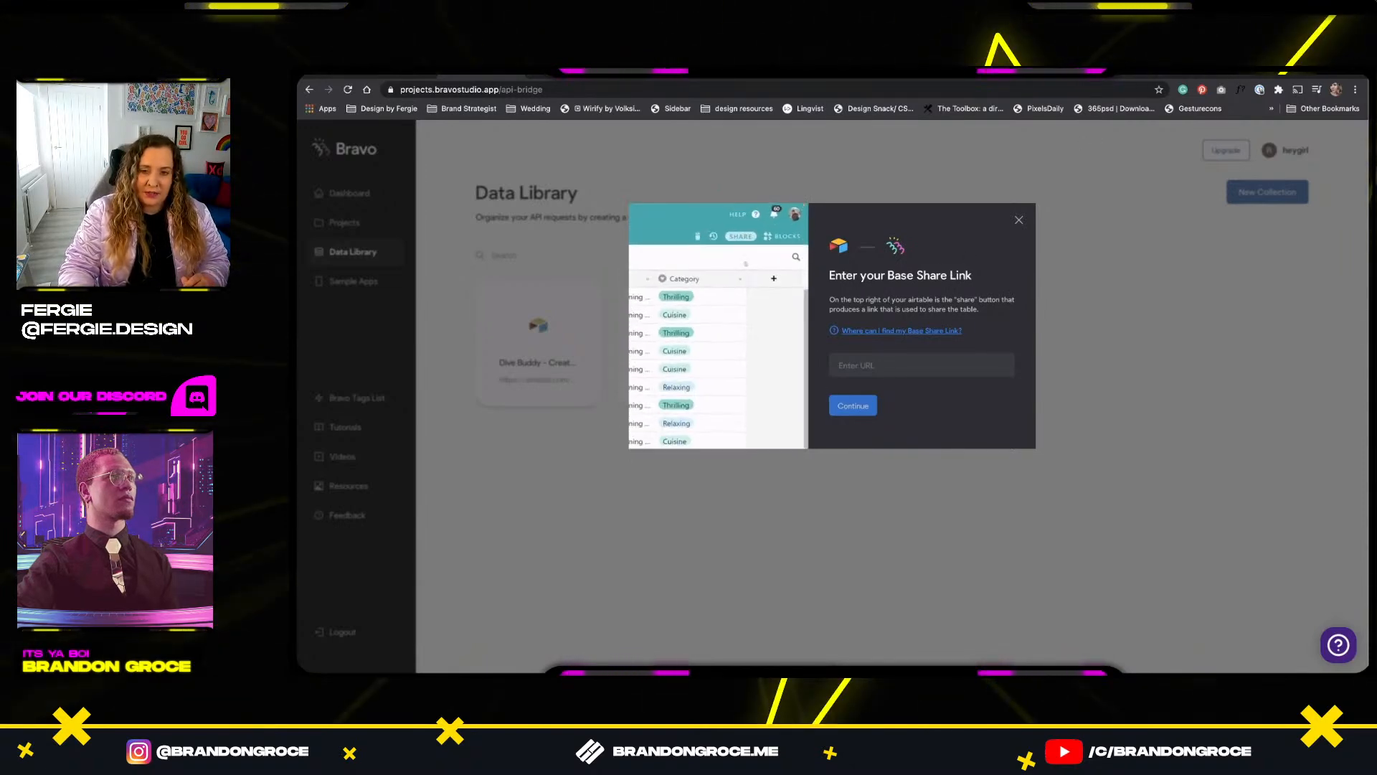
# Go to the Airtable table, open the sharing settings of the Dive Buddy - Creatures Log base and copy its read-only link.
pyautogui.click(985, 73)
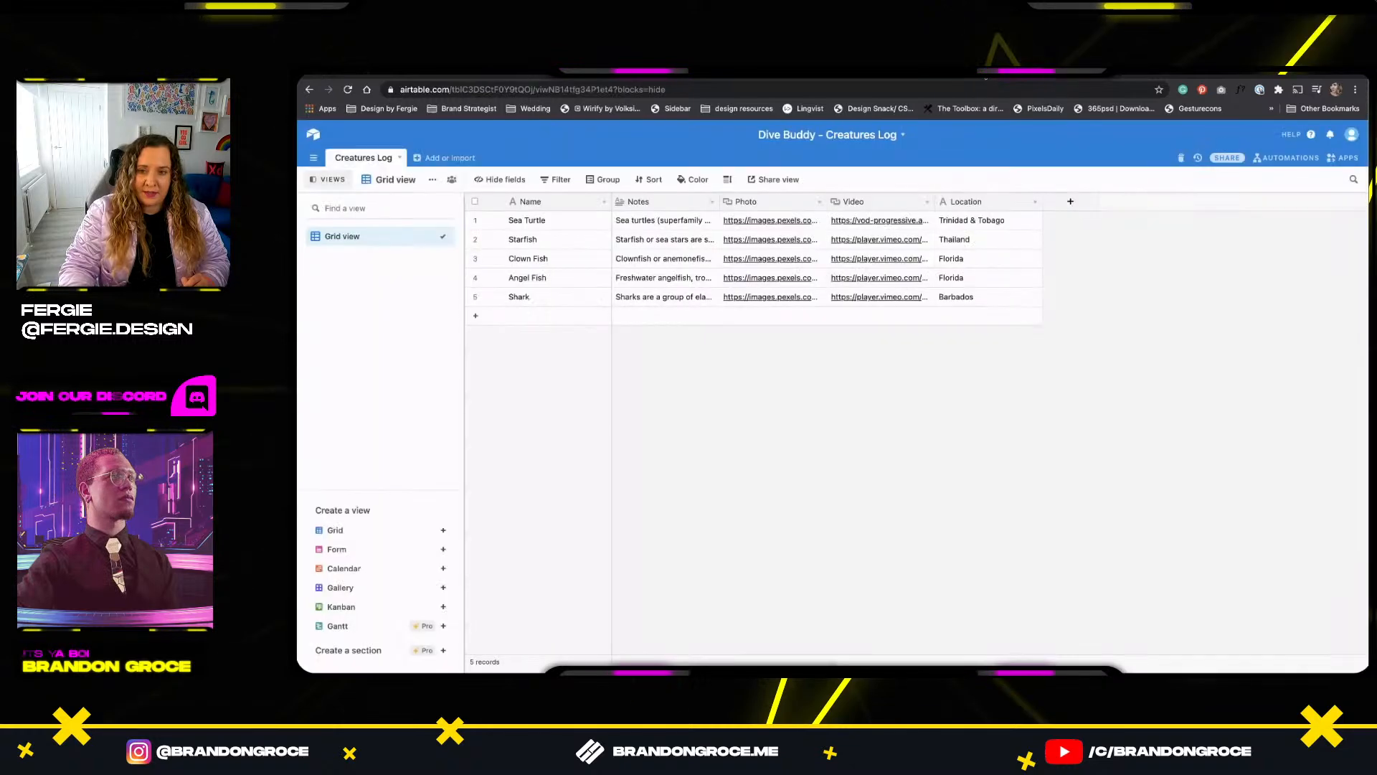
pyautogui.click(1235, 158)
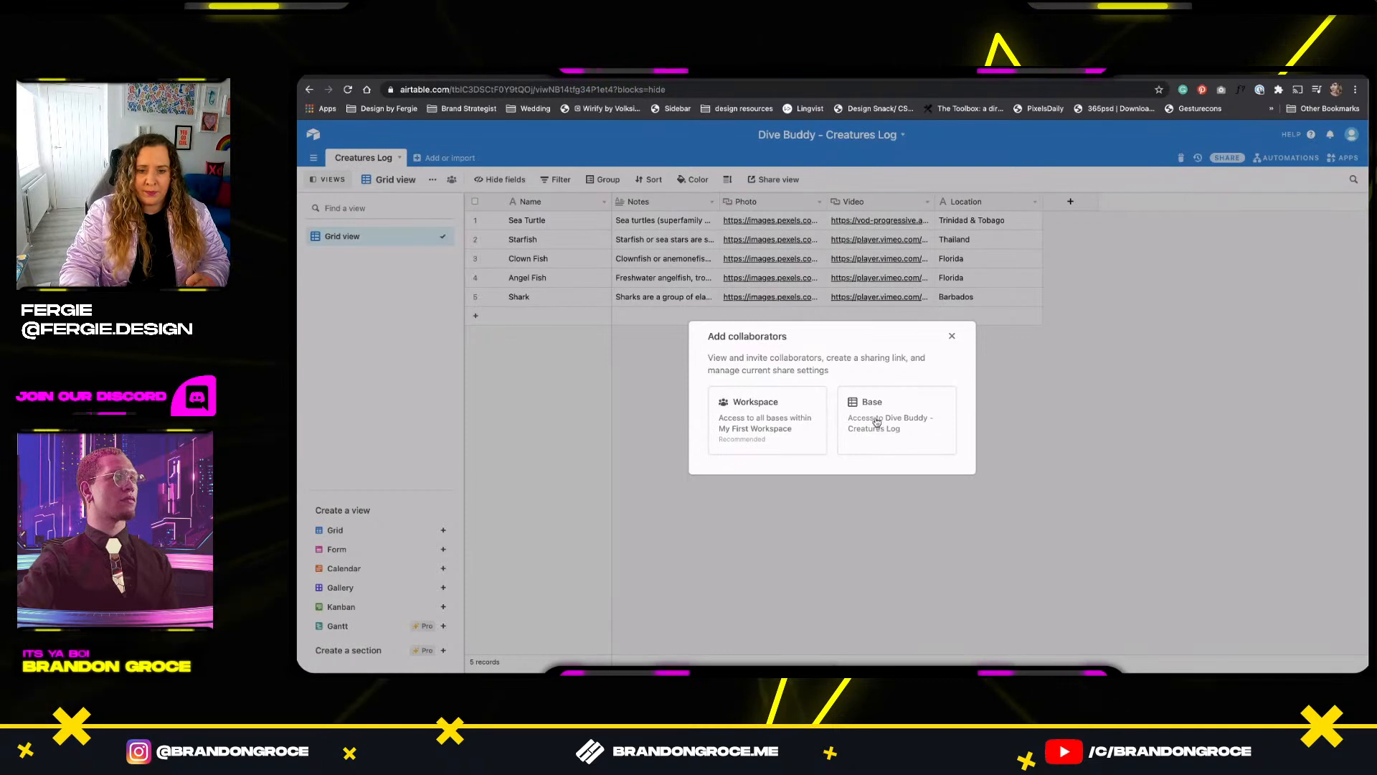
pyautogui.click(899, 437)
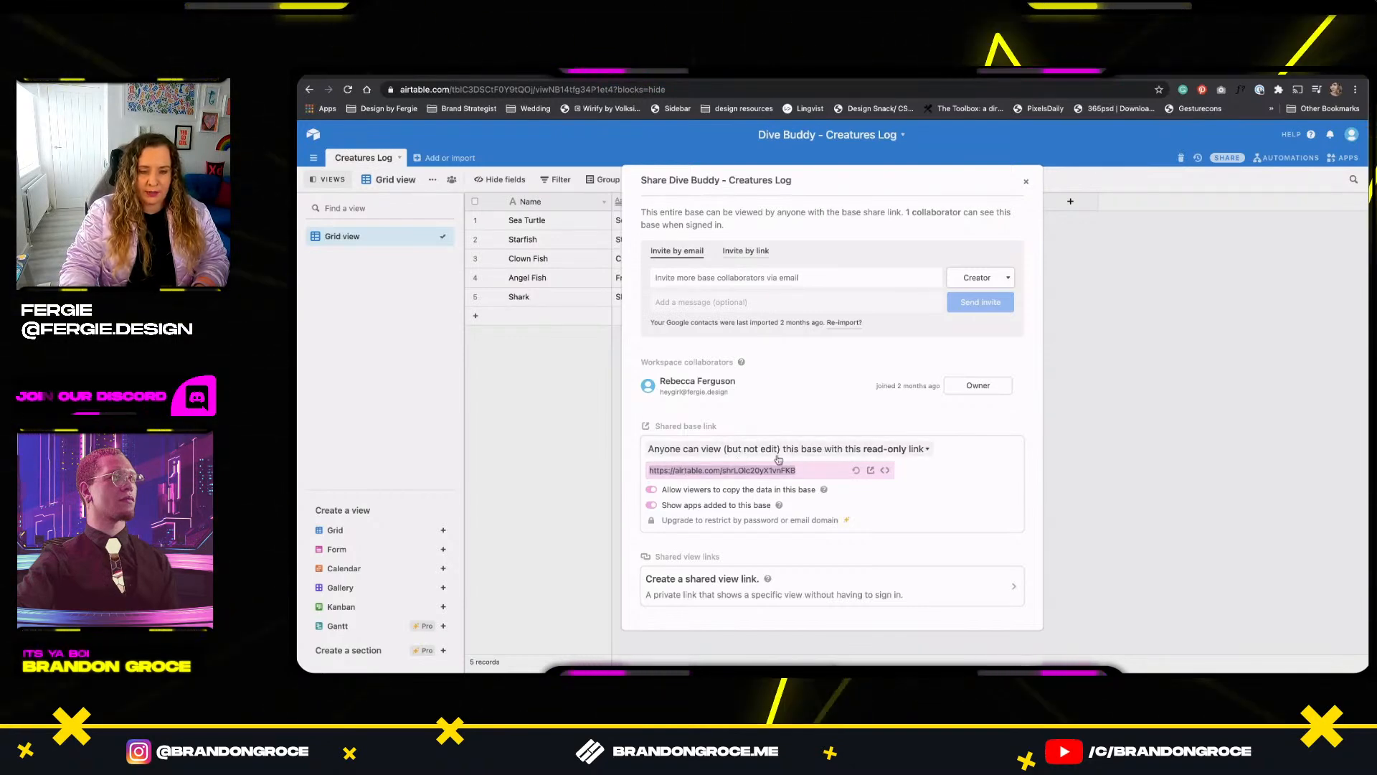
pyautogui.click(1096, 408)
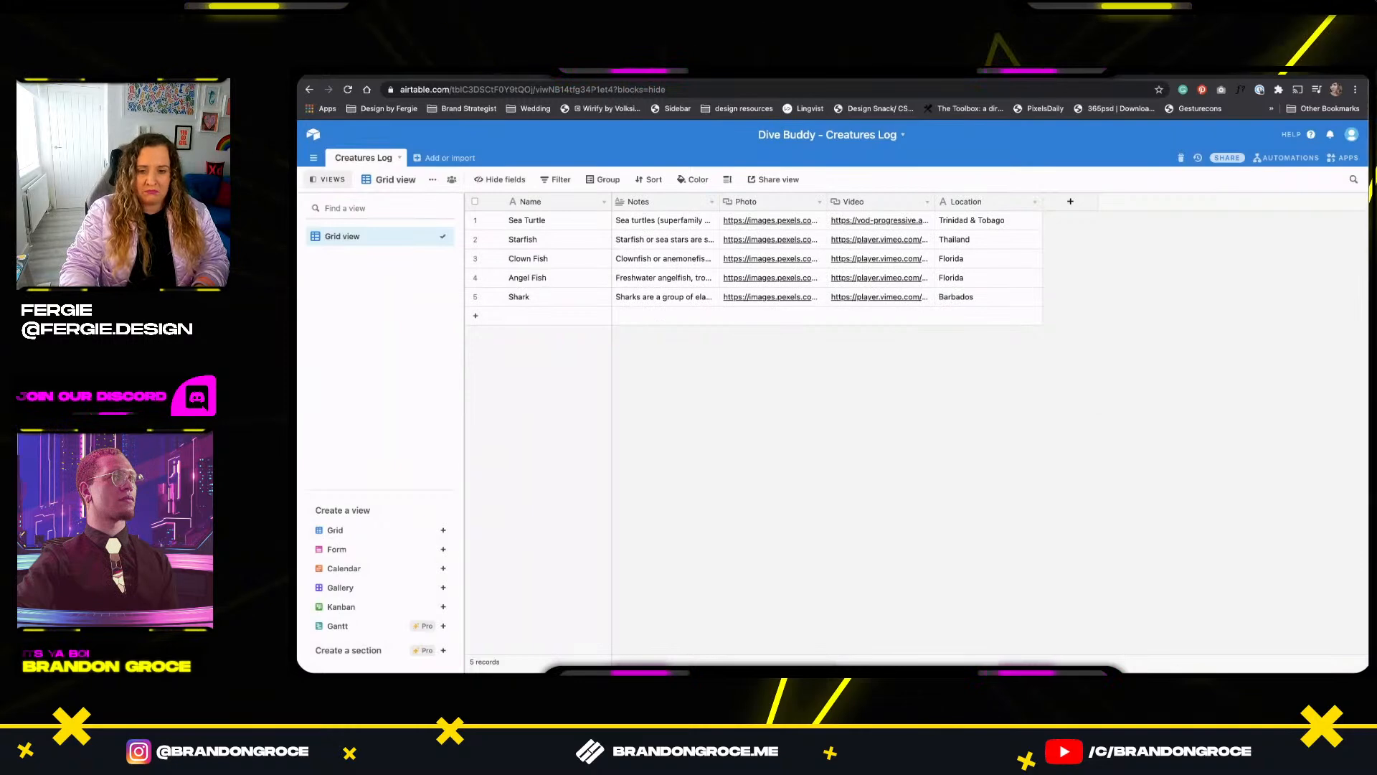
# Return to Bravo's Airtable wizard, paste the link as the Base Share Link and continue to the API key stage.
pyautogui.click(551, 75)
pyautogui.click(952, 362)
pyautogui.hotkey('ctrl', 'v')
pyautogui.click(848, 404)
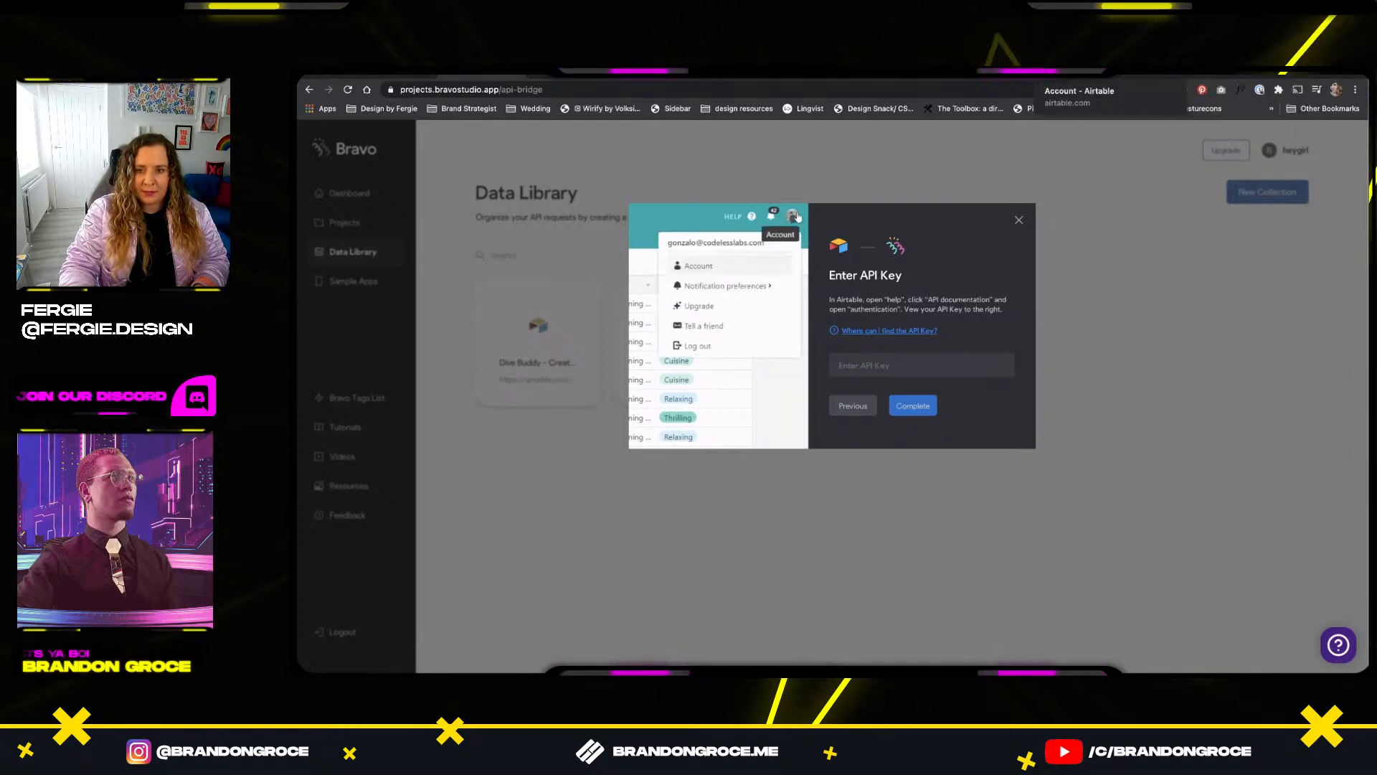
# Paste the Airtable API key into the wizard, complete the import and continue to the created collection.
pyautogui.moveTo(1108, 75); pyautogui.dragTo(299, 151)
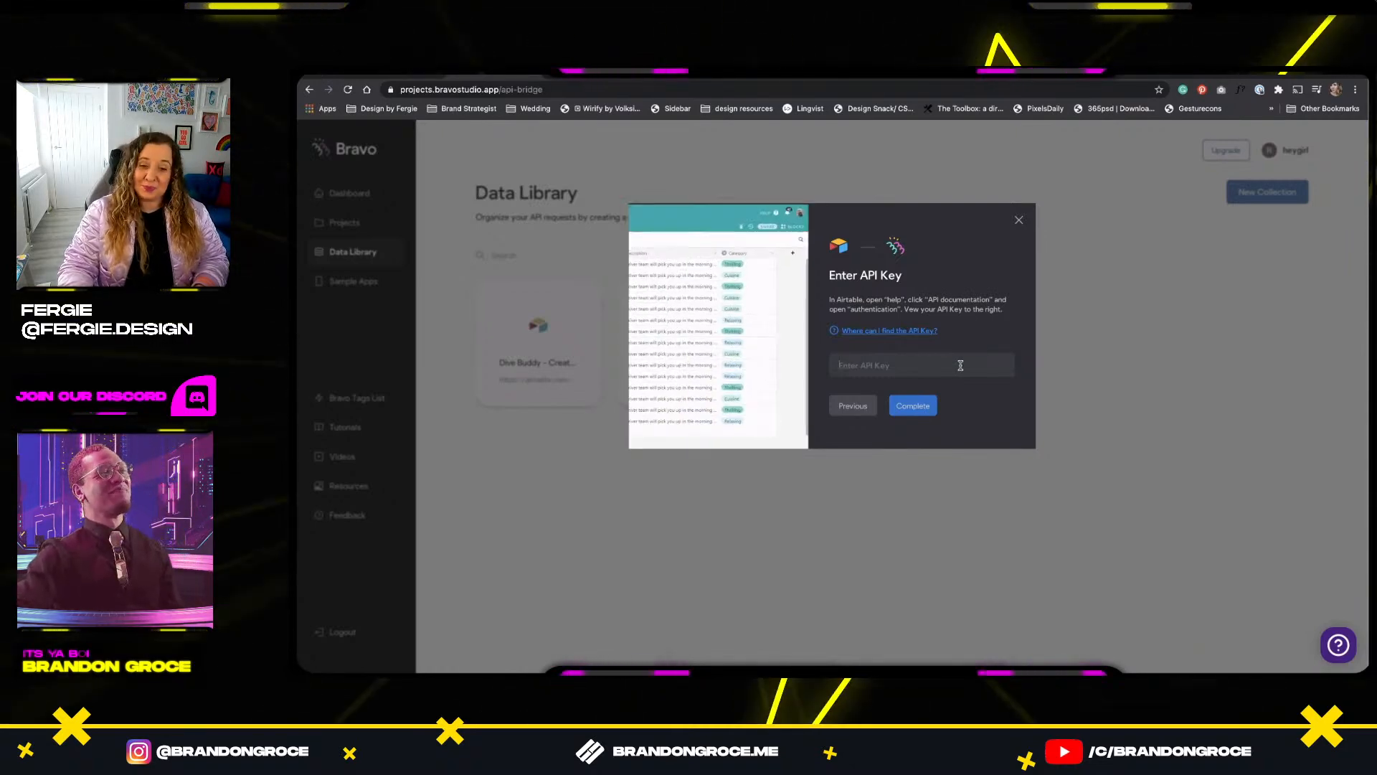
pyautogui.hotkey('ctrl', 'v')
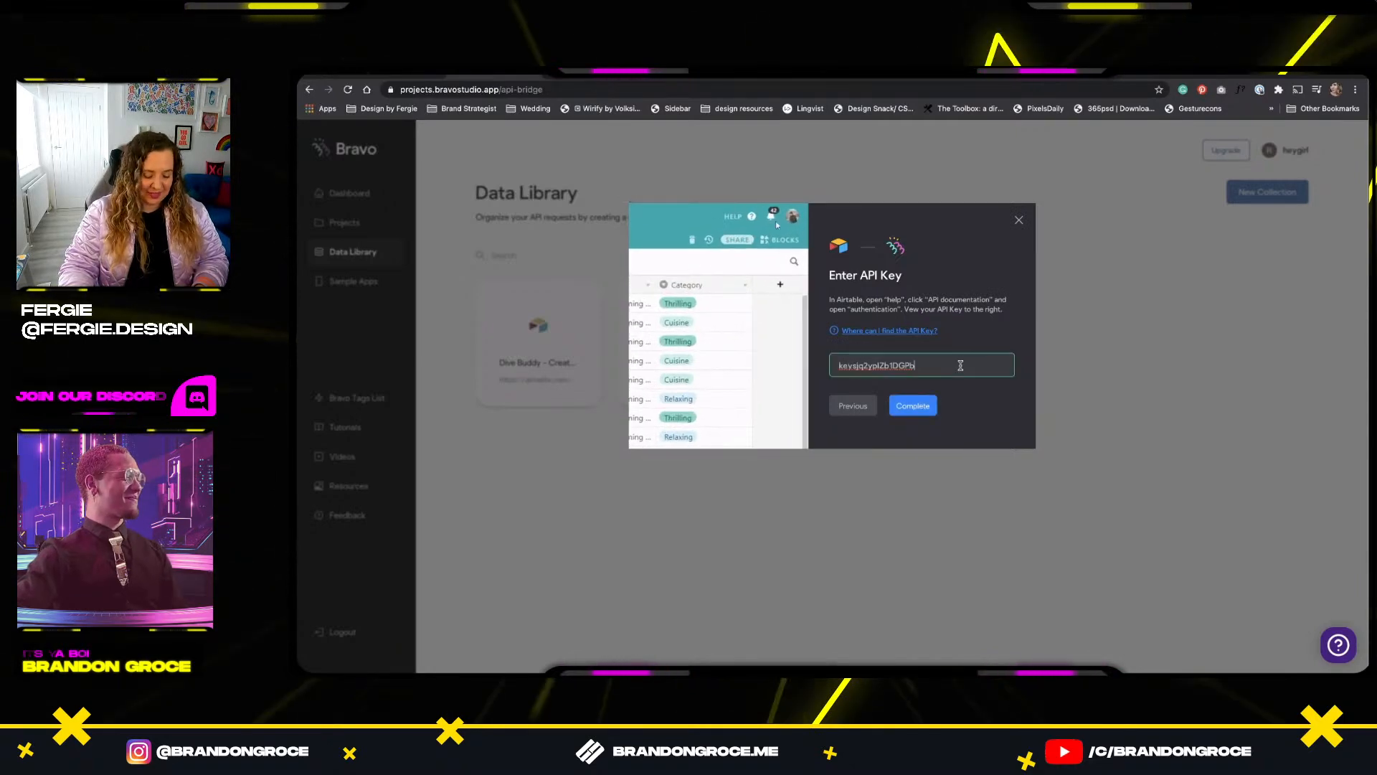
pyautogui.click(911, 406)
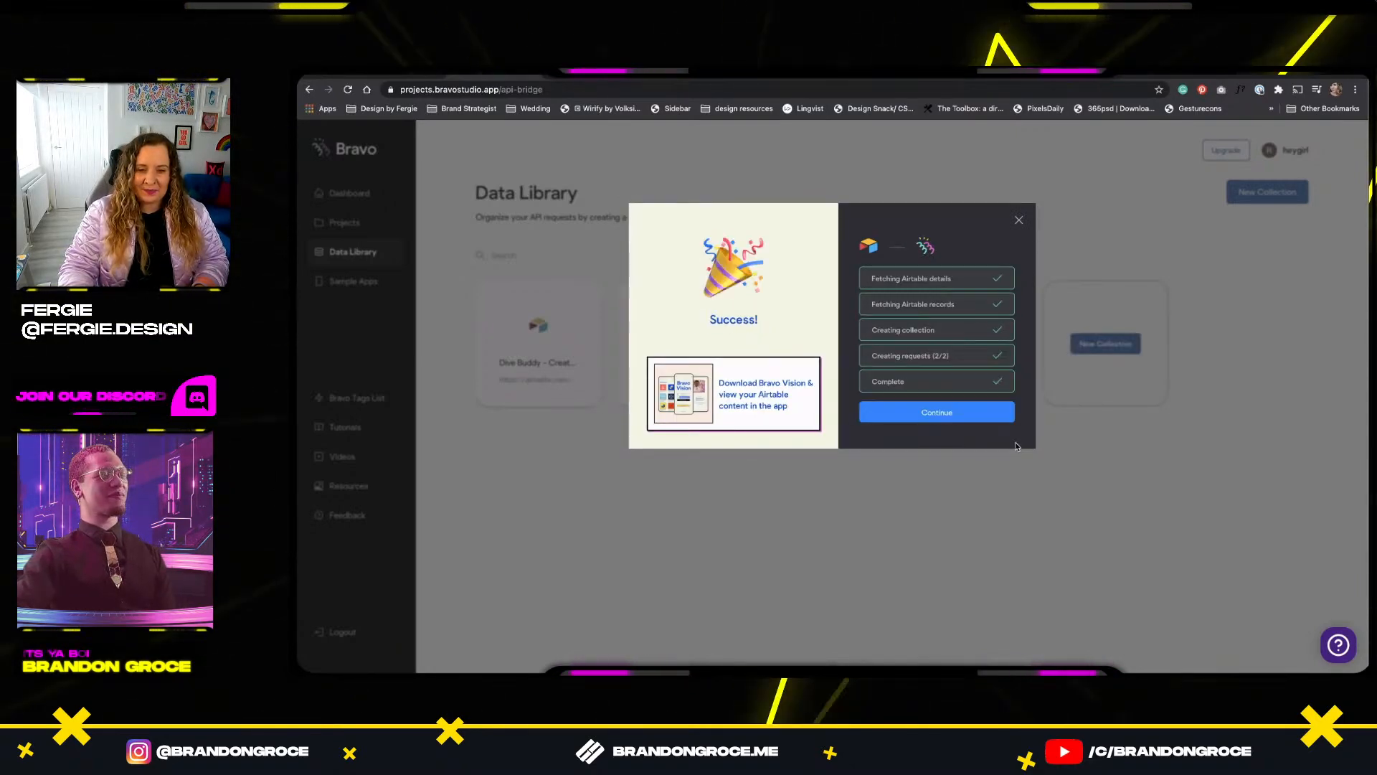
pyautogui.click(940, 416)
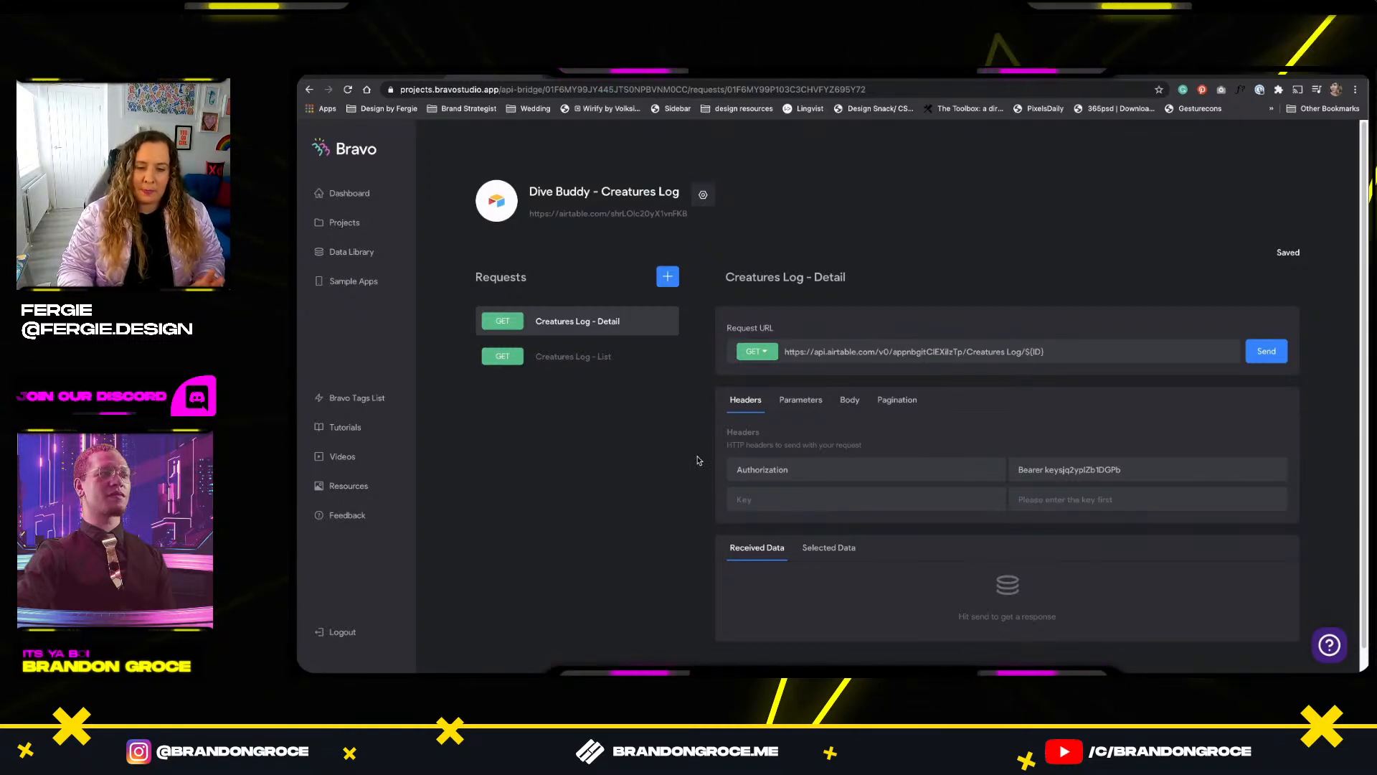
# Review the Creatures Log - Detail request in Bravo alongside the records and columns of the Airtable table.
pyautogui.scroll(-1, 700, 460)
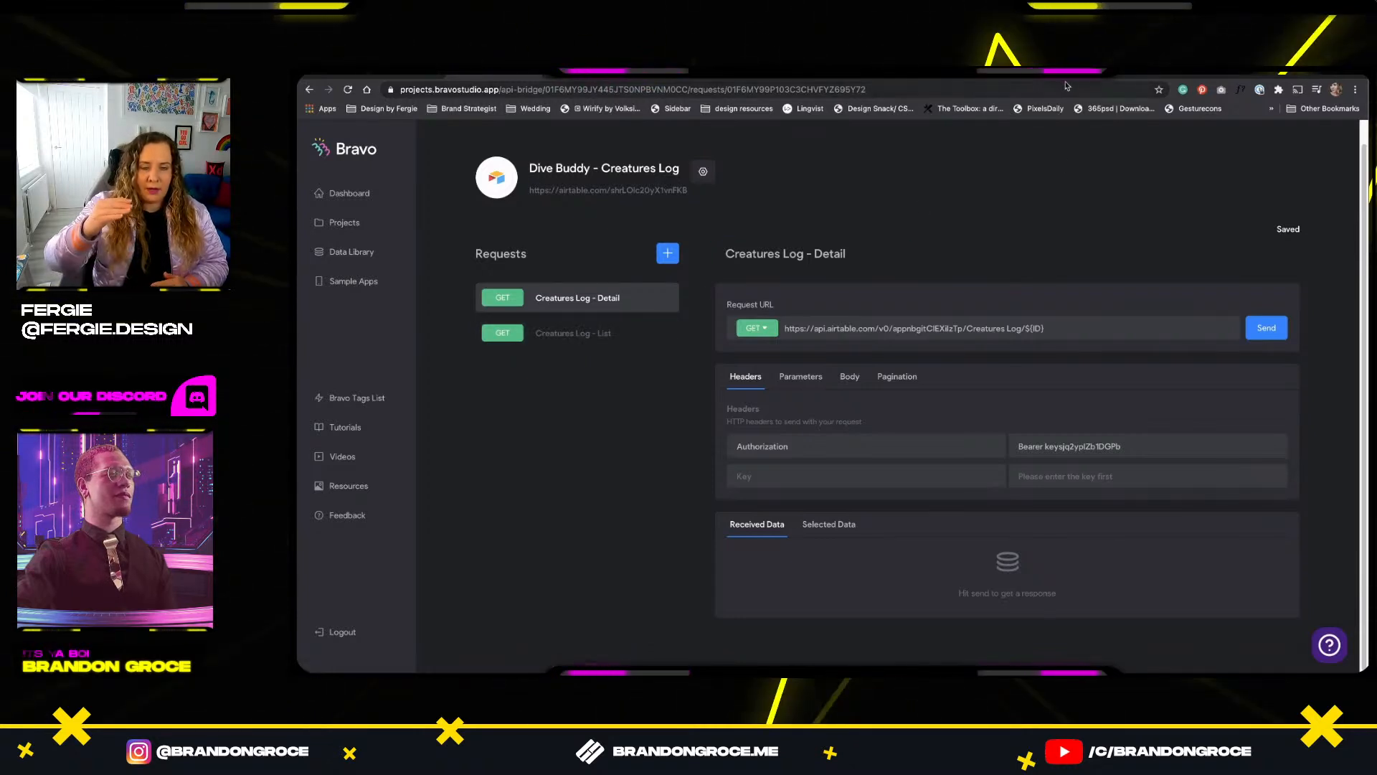
pyautogui.click(983, 74)
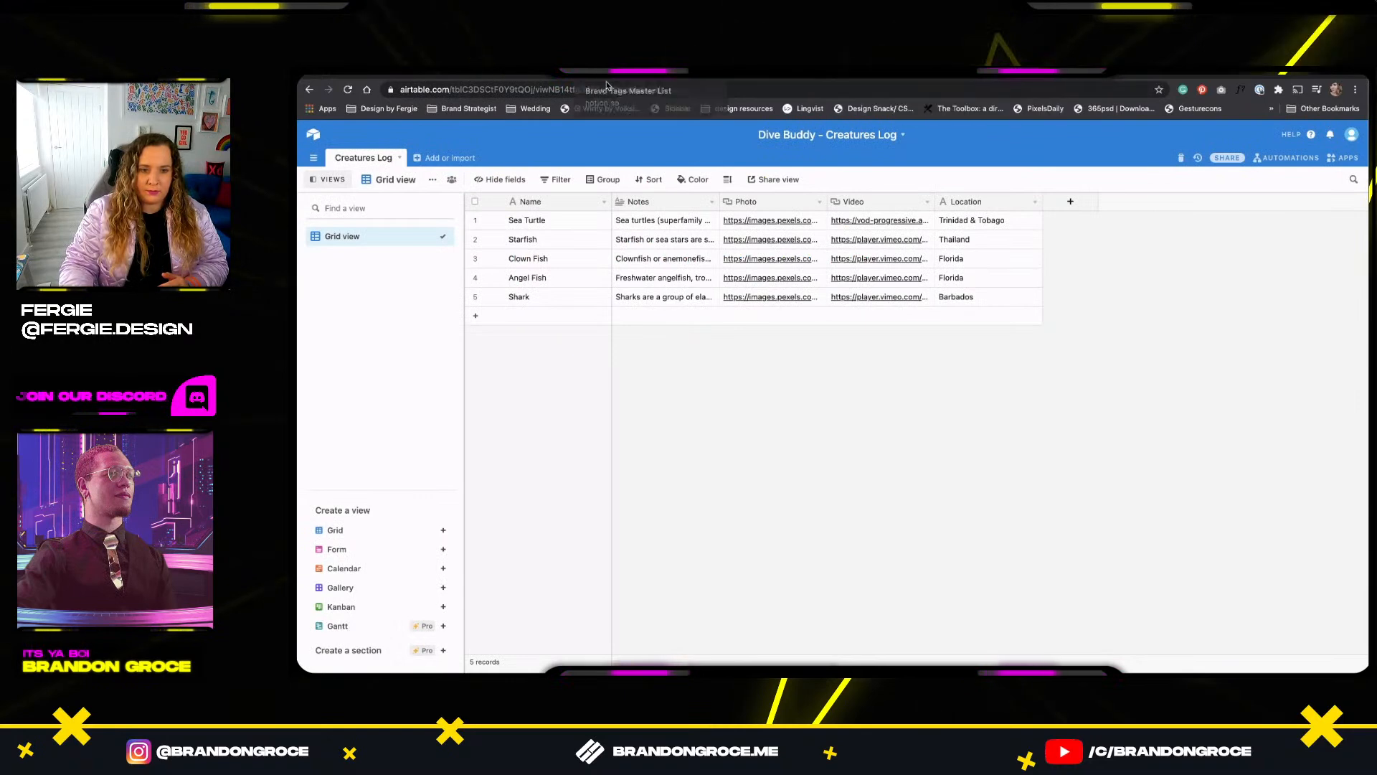
pyautogui.click(500, 75)
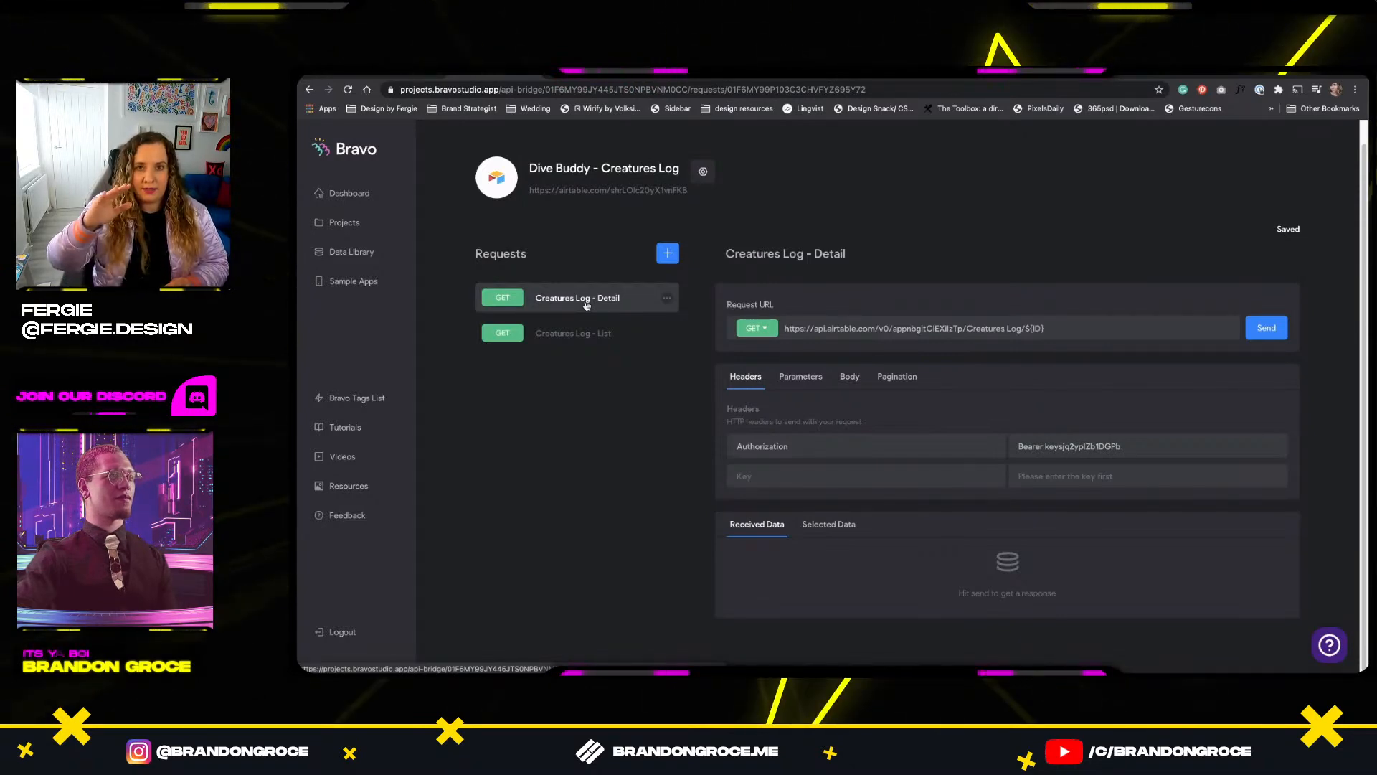
pyautogui.scroll(-1, 654, 429)
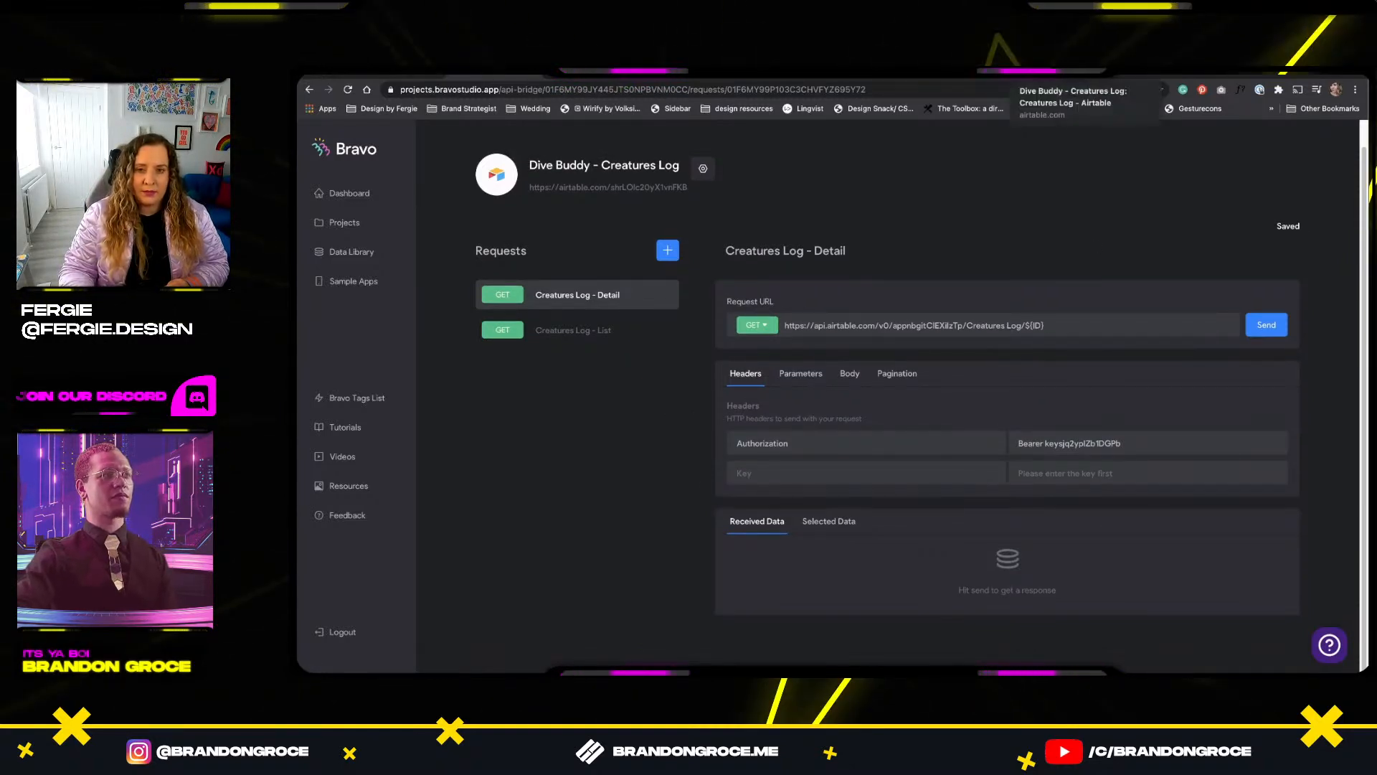
pyautogui.click(1073, 76)
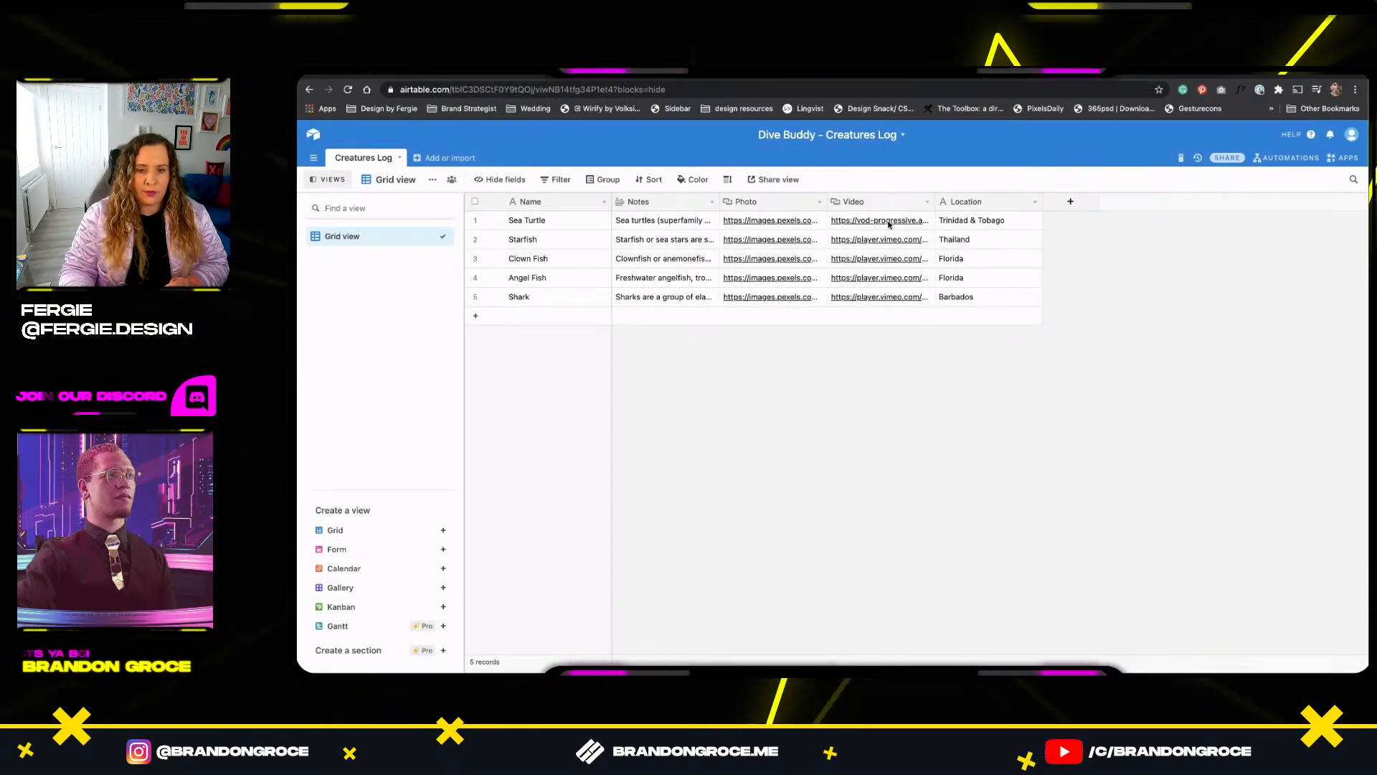
pyautogui.click(518, 76)
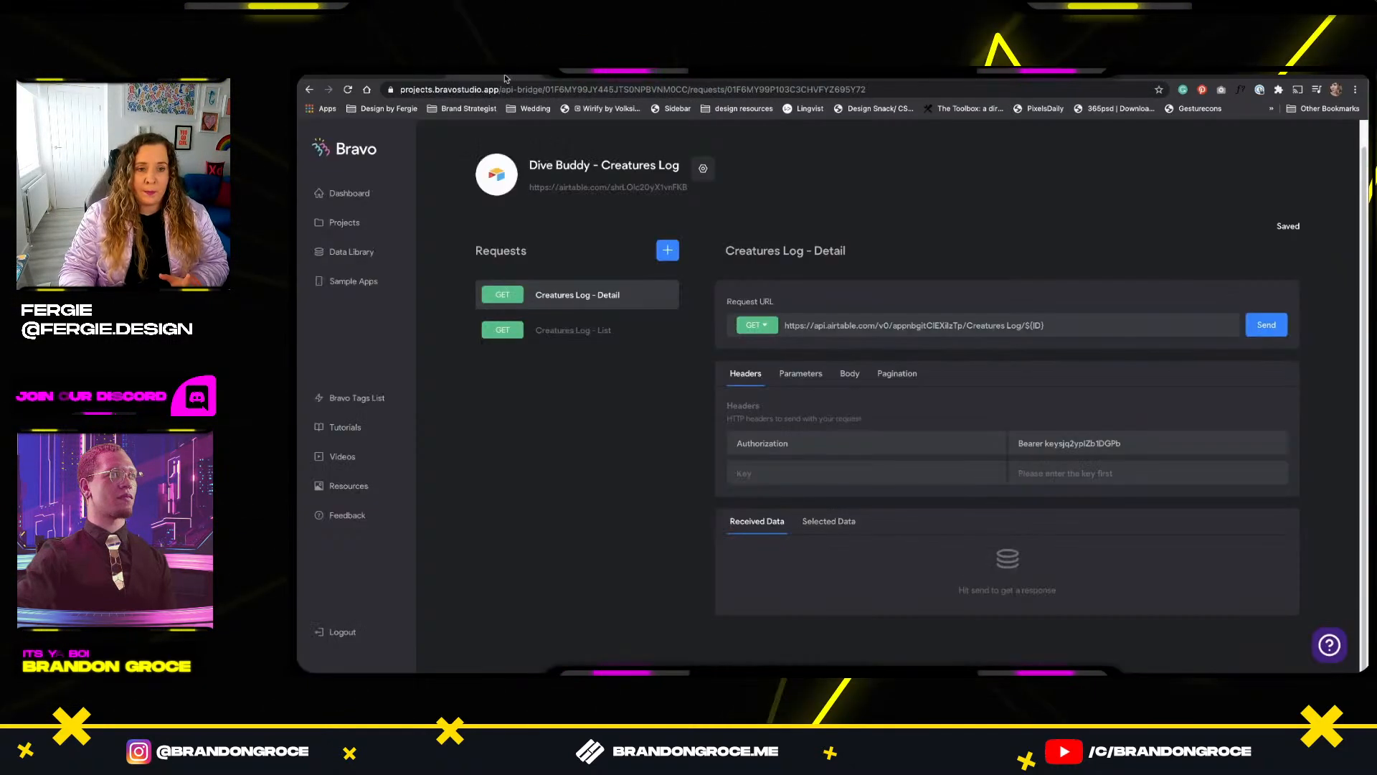
# Send the Creatures Log - Detail request and examine the received data fields.
pyautogui.click(1257, 326)
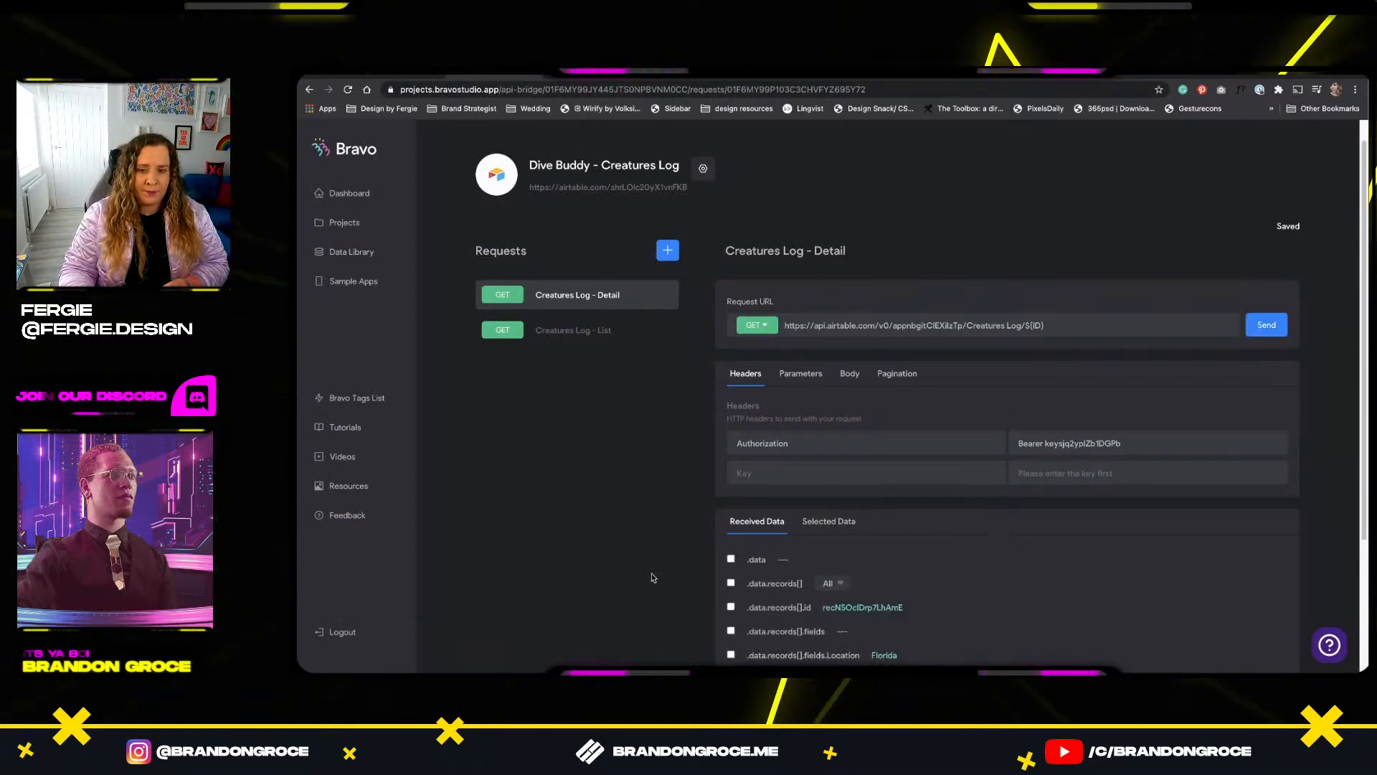
pyautogui.scroll(-2, 701, 536)
pyautogui.scroll(-1, 701, 536)
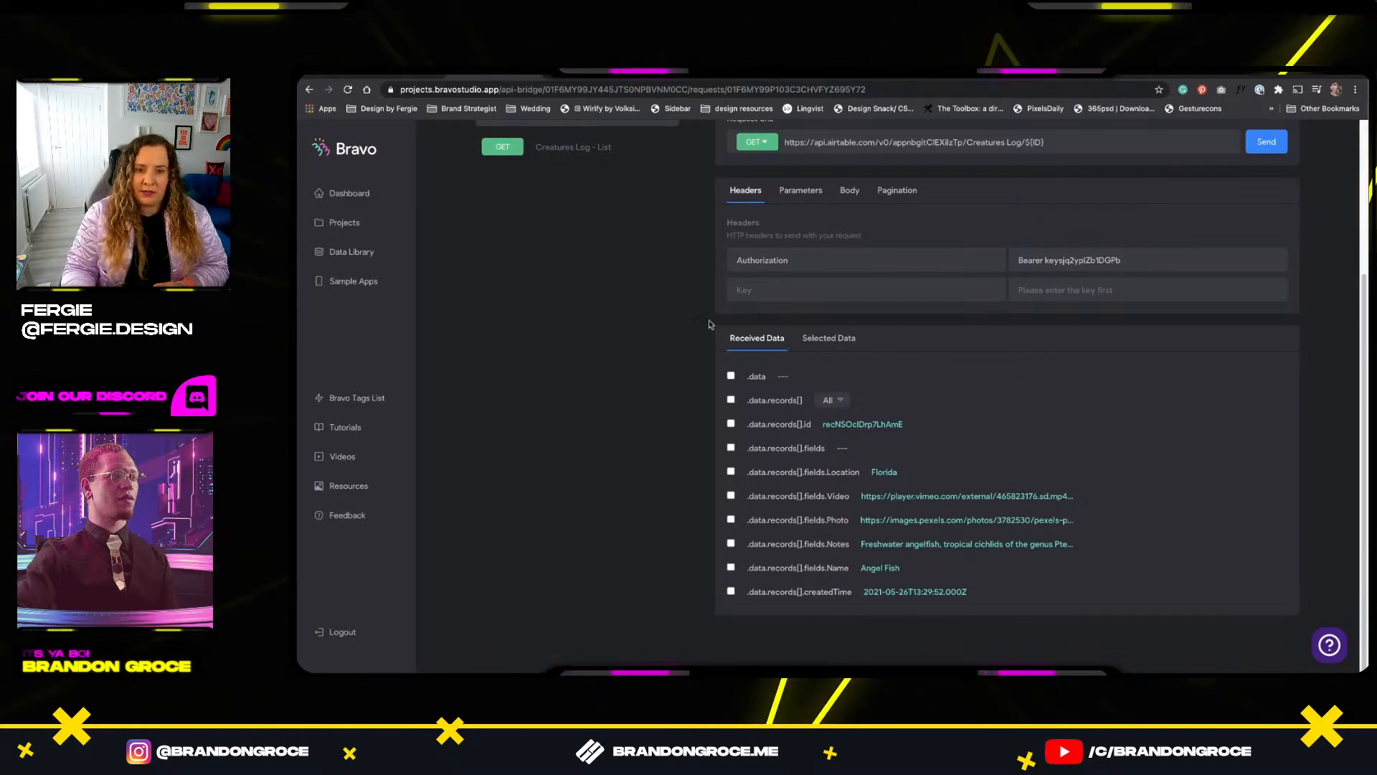
pyautogui.scroll(5, 623, 433)
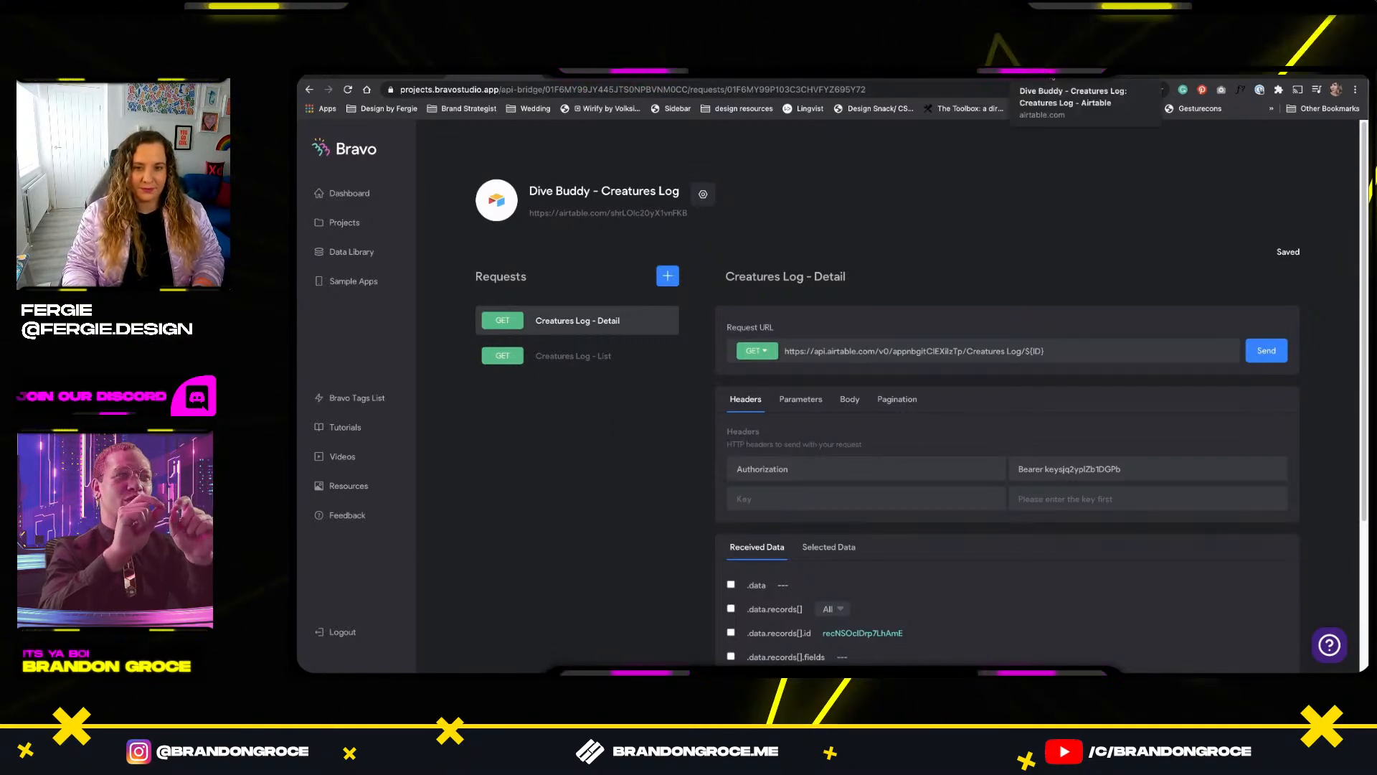
# Revisit the Airtable table's sharing option and the API section of the Airtable account page.
pyautogui.click(1053, 77)
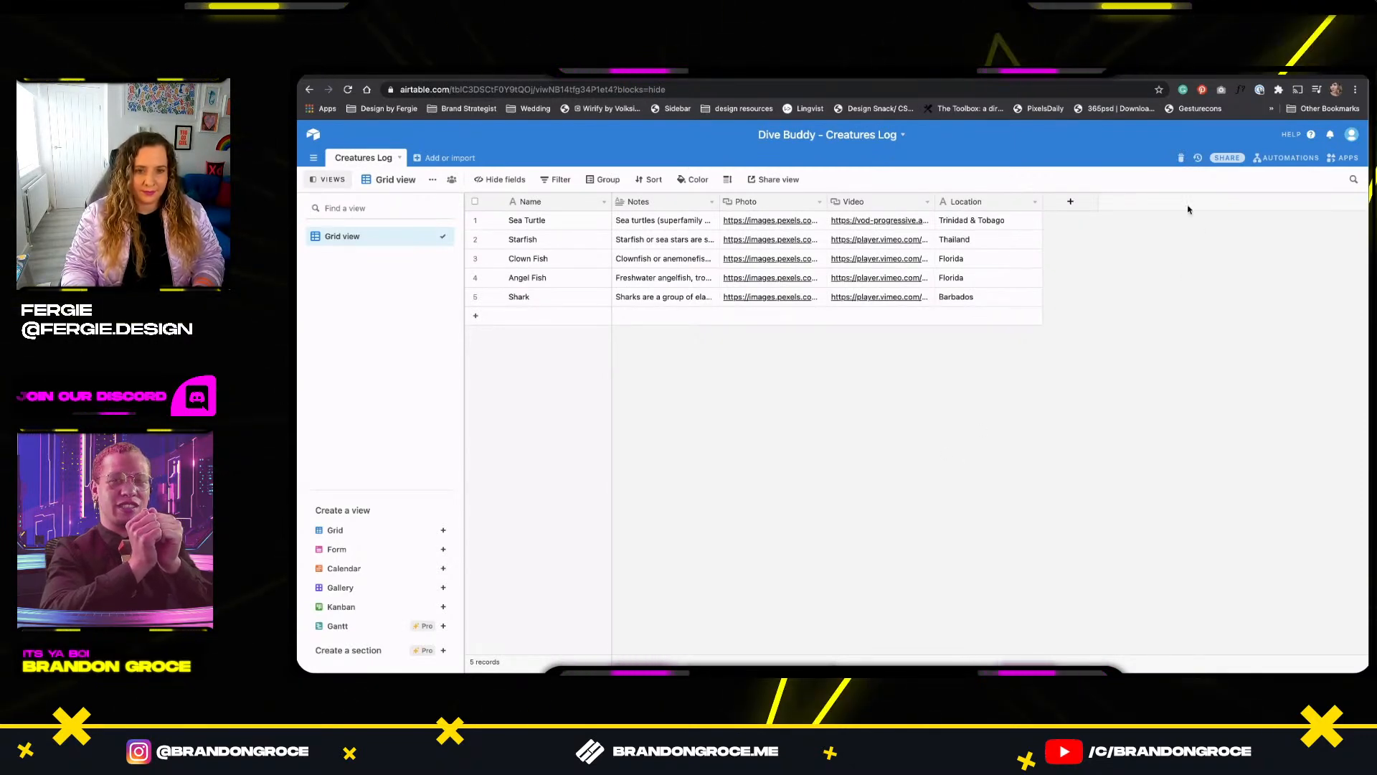
pyautogui.click(493, 77)
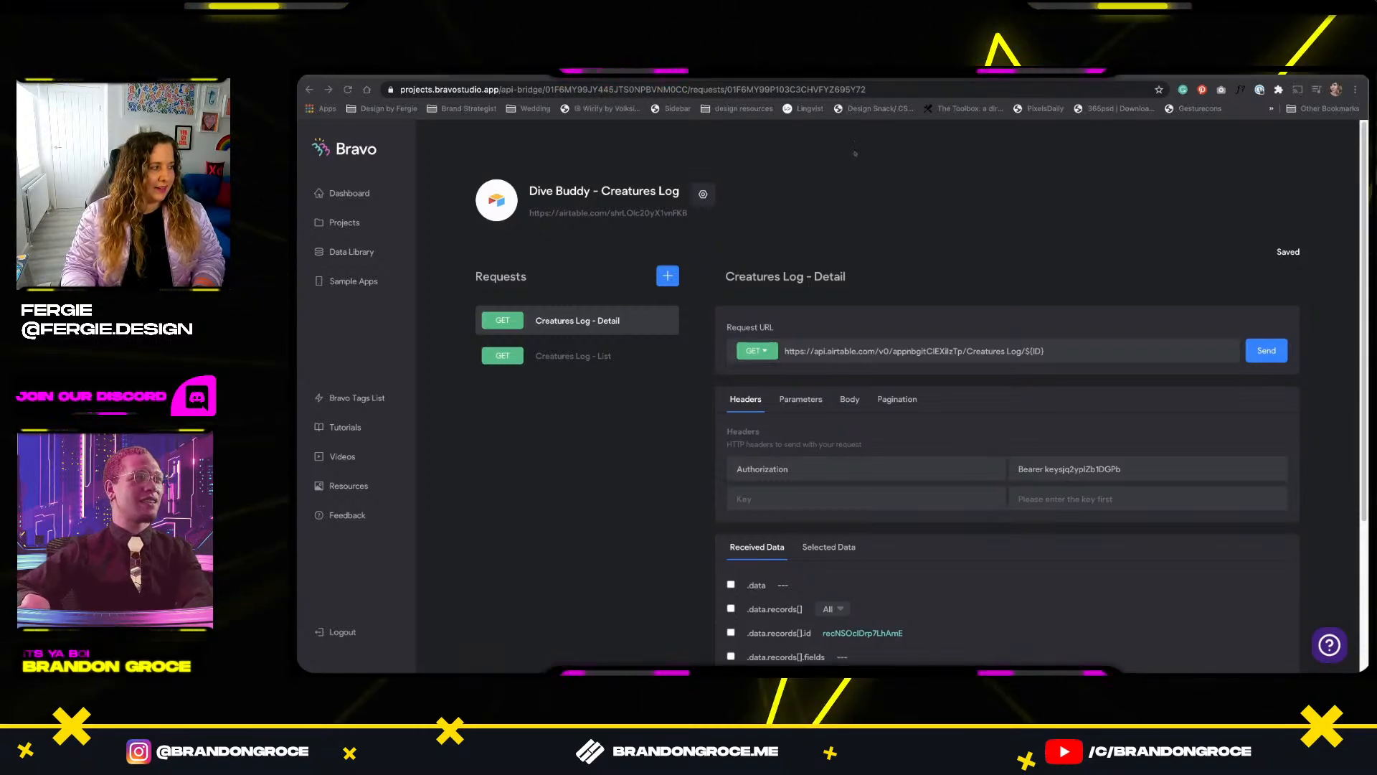
pyautogui.click(1048, 70)
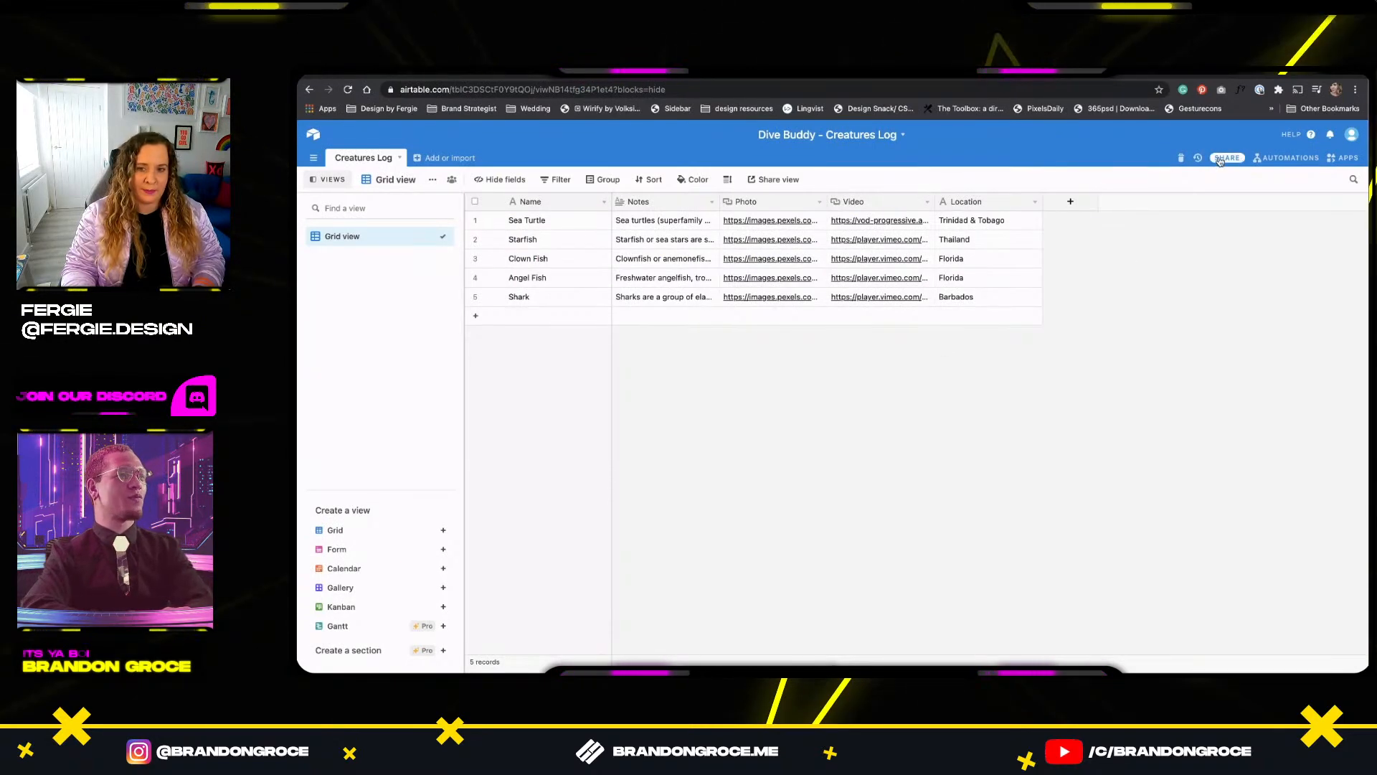
pyautogui.click(477, 78)
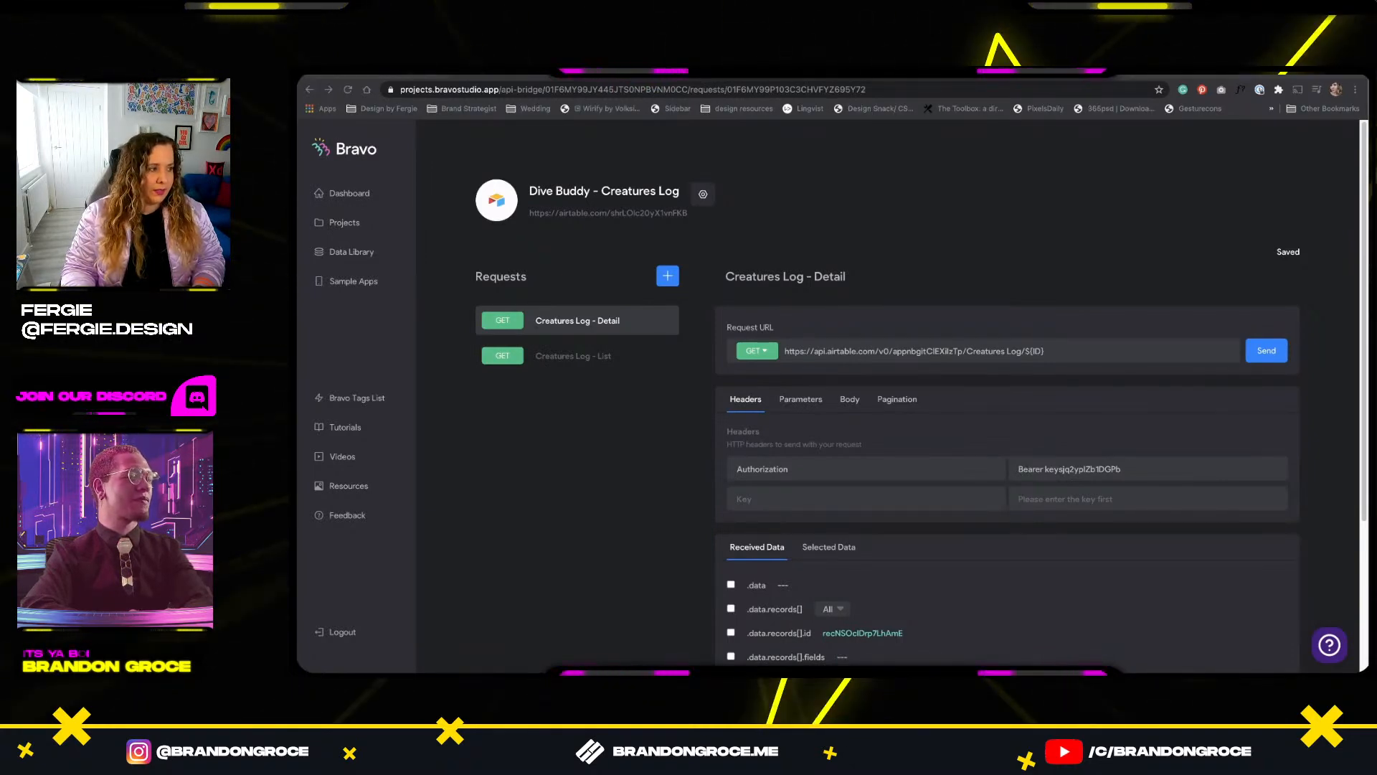
pyautogui.moveTo(298, 154); pyautogui.dragTo(775, 167)
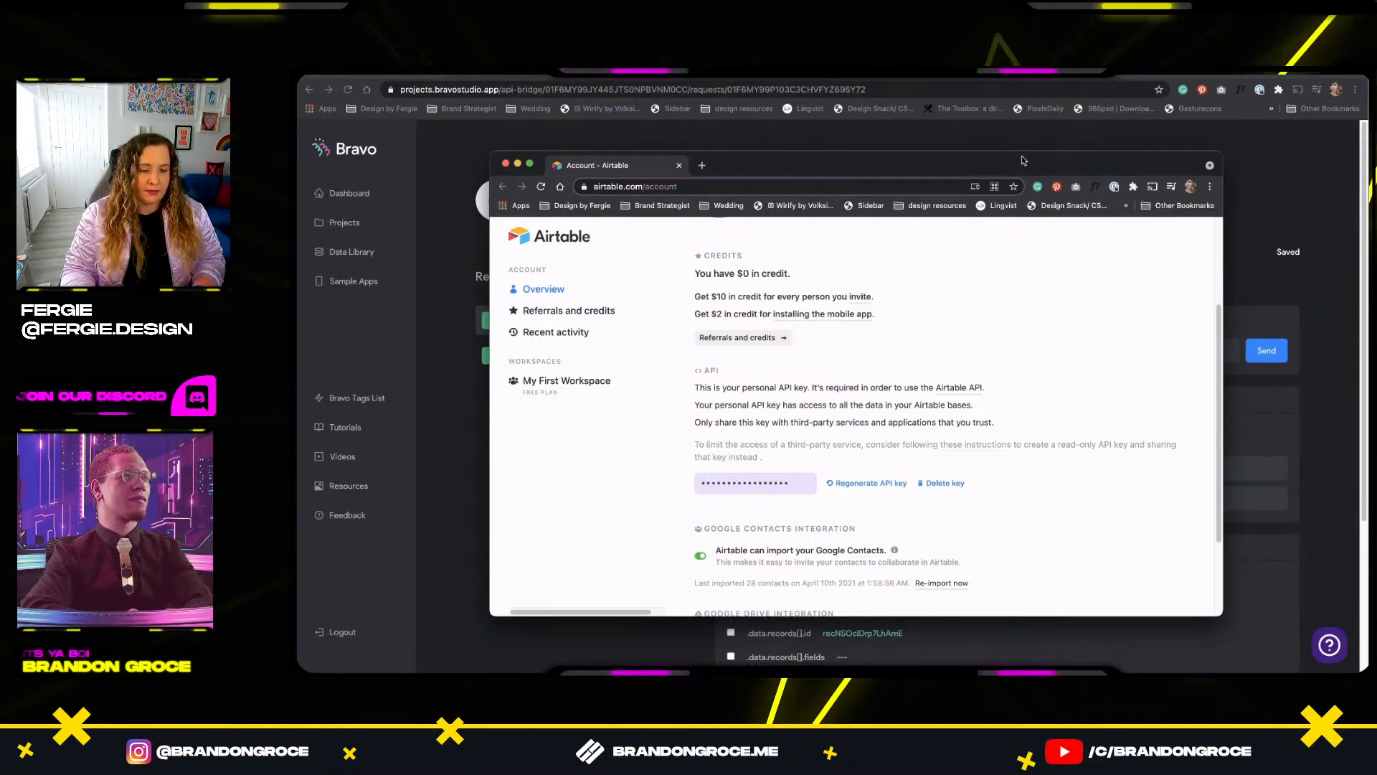
pyautogui.moveTo(1048, 166); pyautogui.dragTo(299, 172)
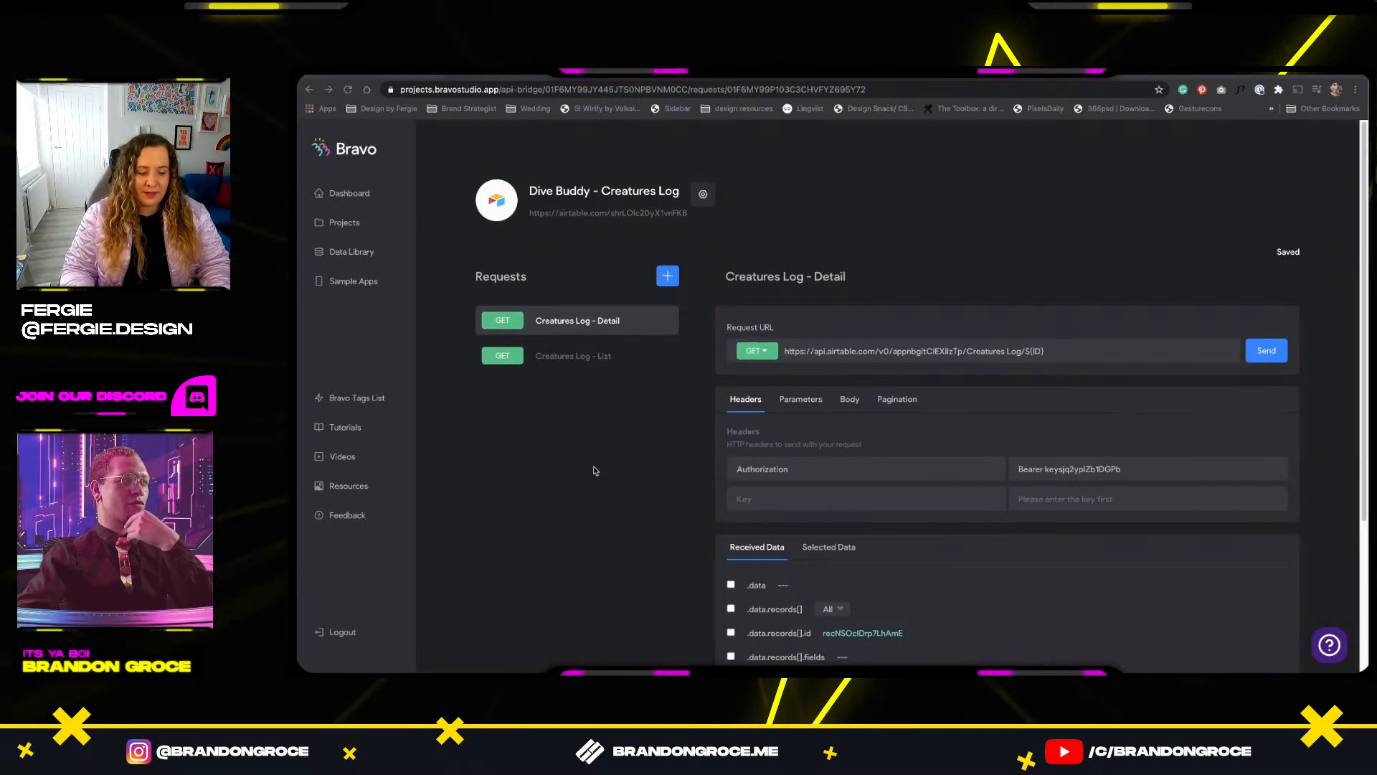
# Open the screens of the Dive Club project from Bravo's project list.
pyautogui.click(358, 224)
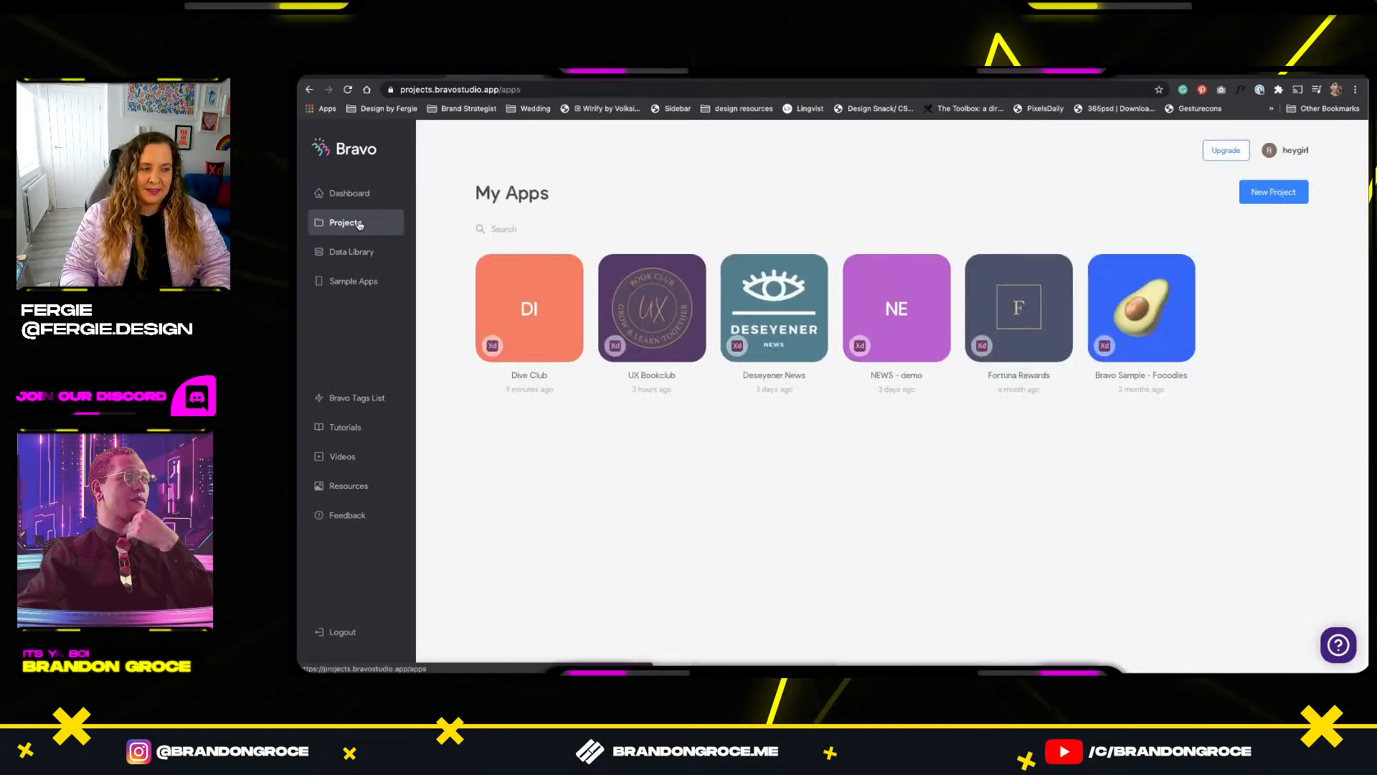
pyautogui.click(532, 300)
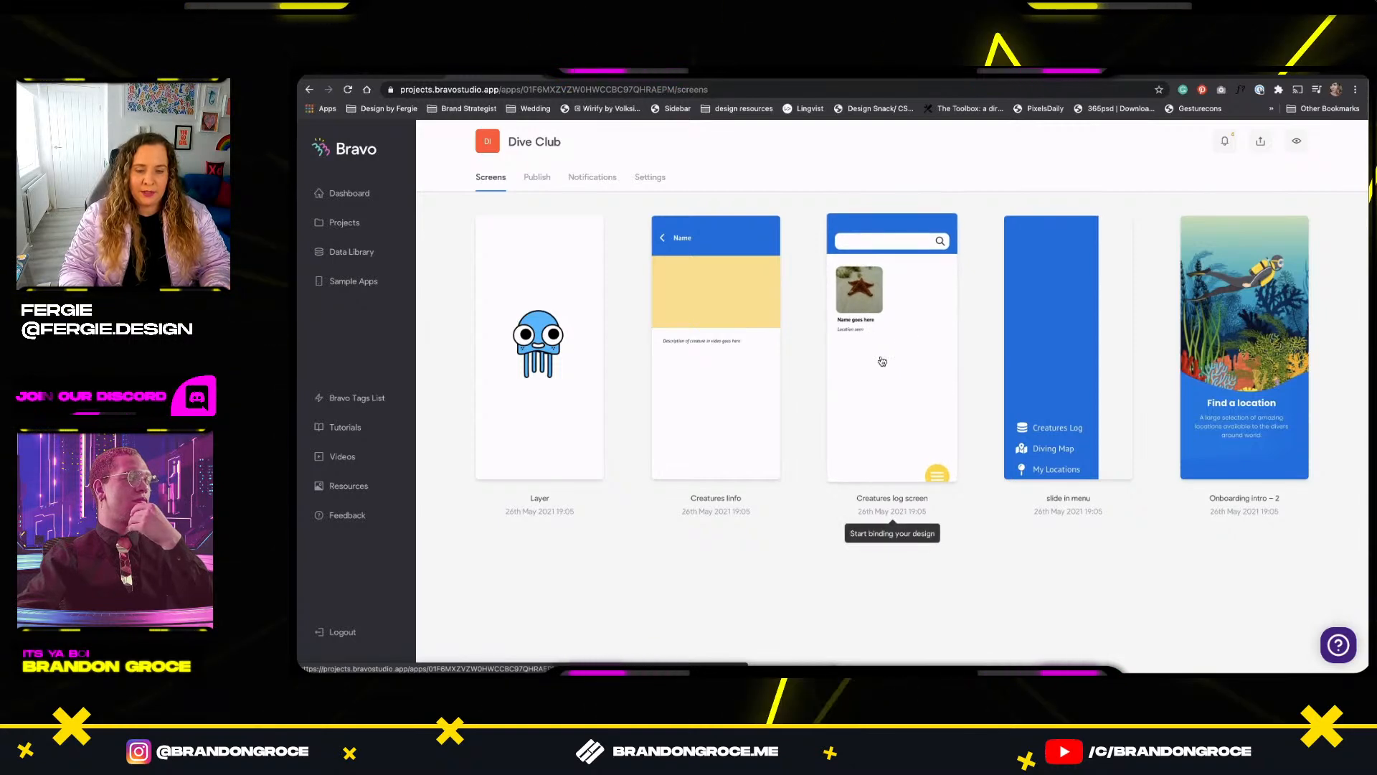
# Open data binding for the Creatures log screen and choose the first Dive Buddy - Creatures Log collection with the Creatures Log - List request.
pyautogui.click(883, 361)
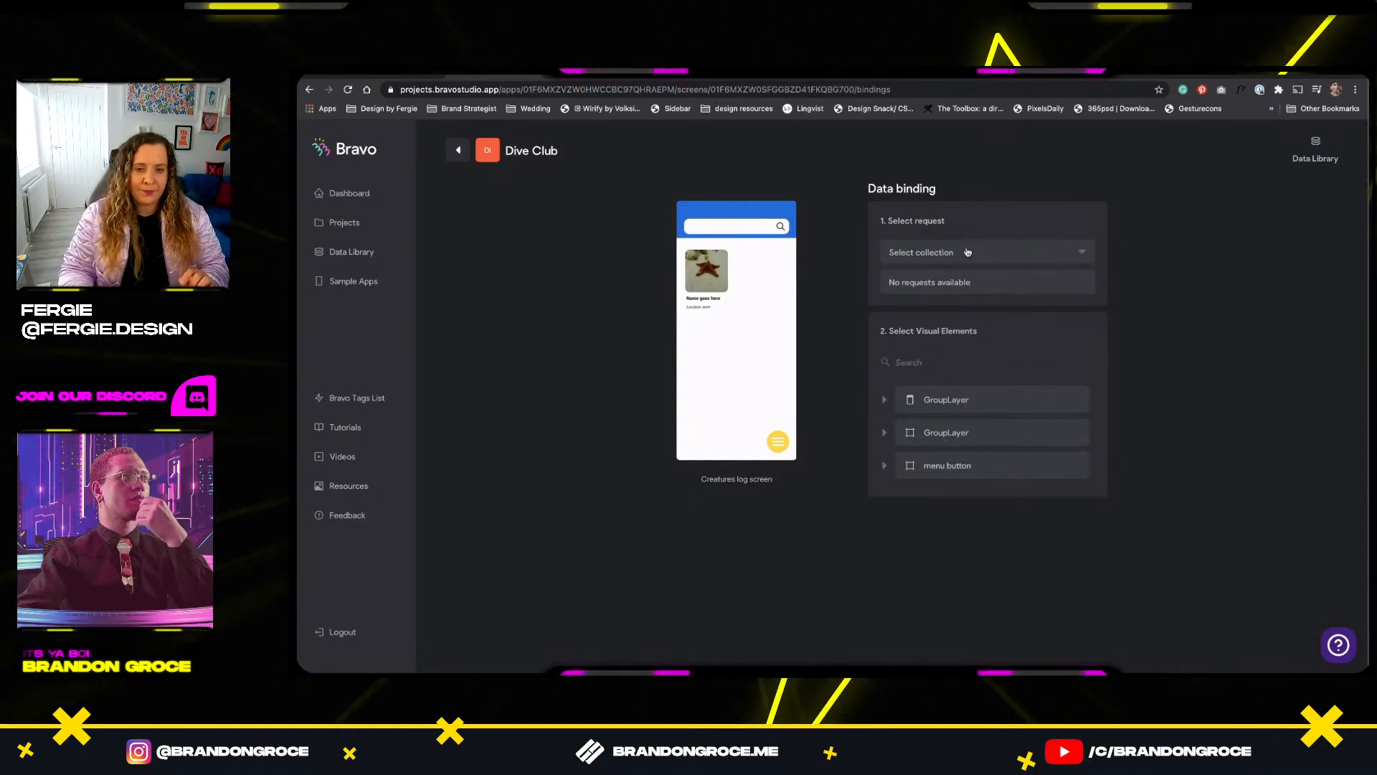
pyautogui.click(967, 250)
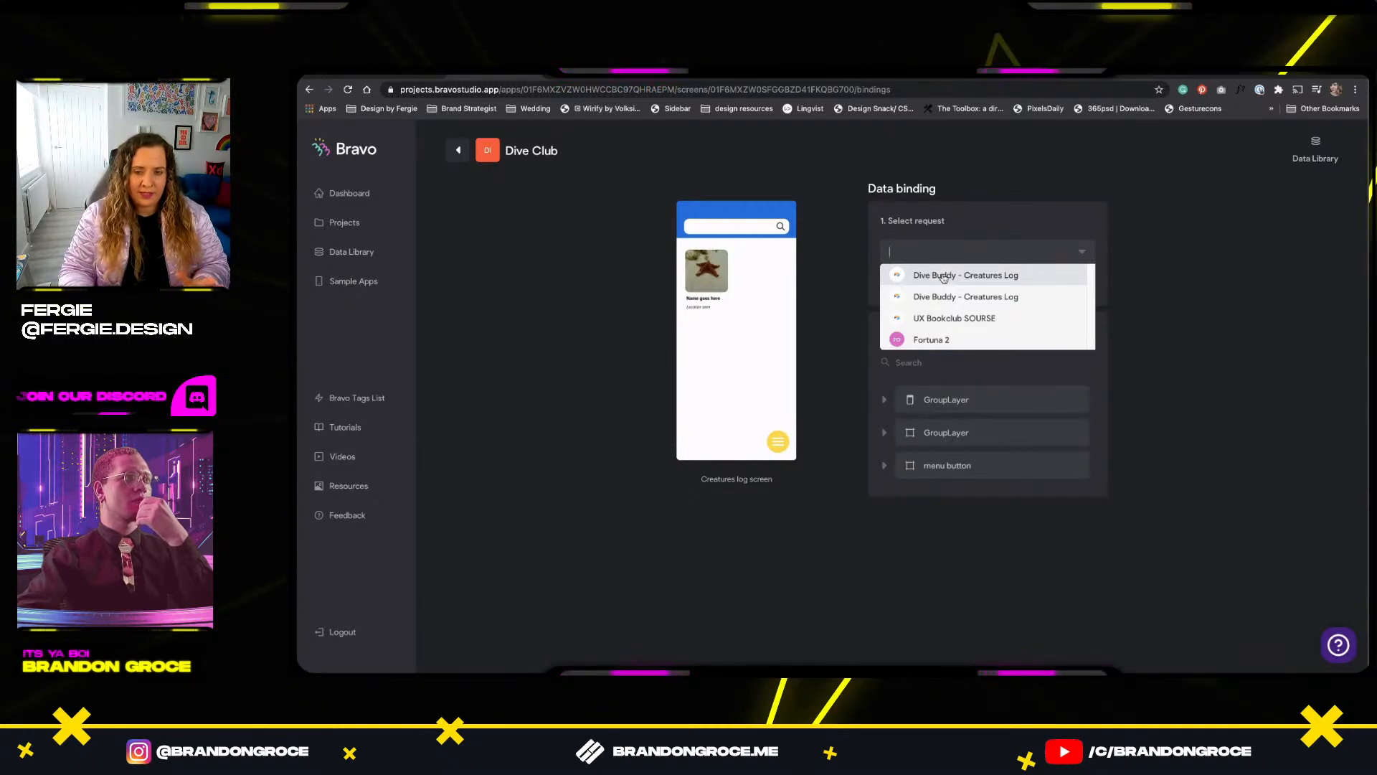
pyautogui.click(943, 277)
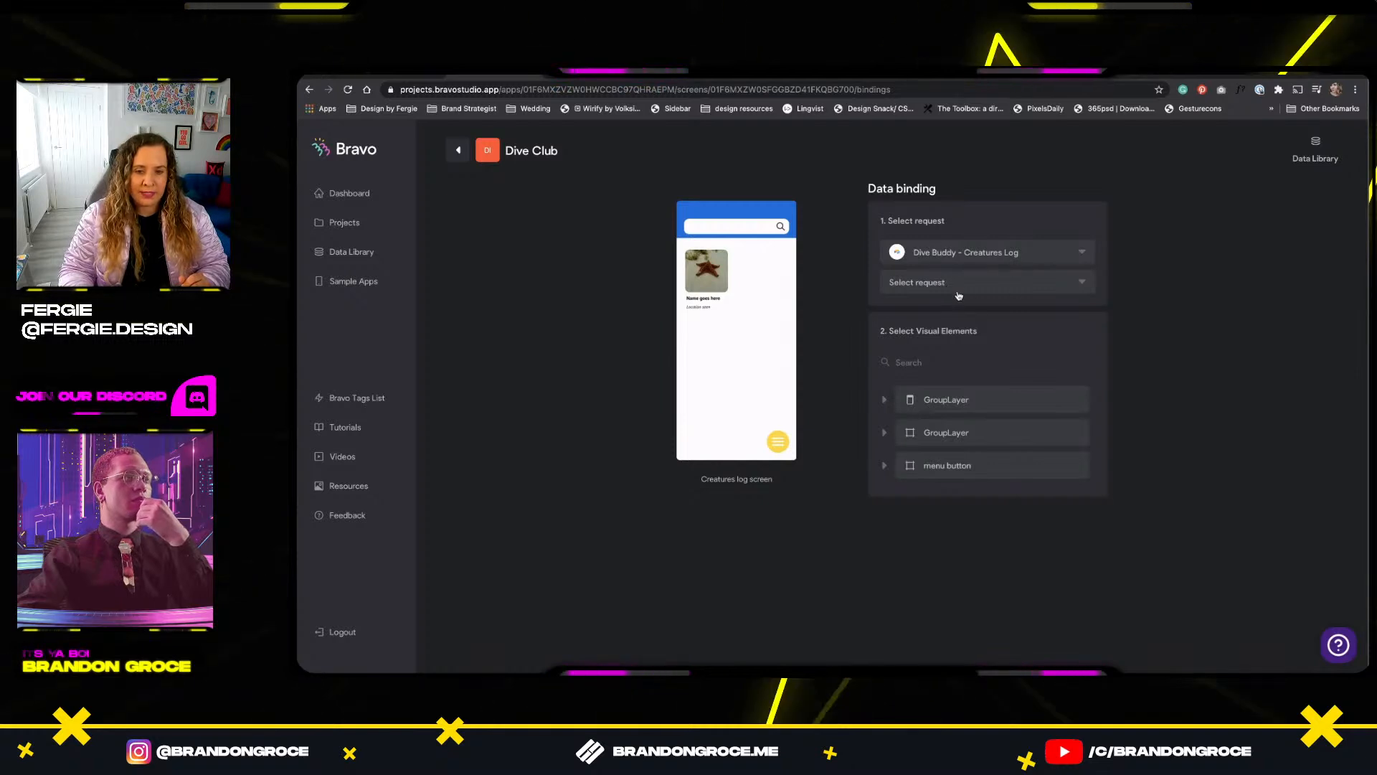
pyautogui.click(959, 290)
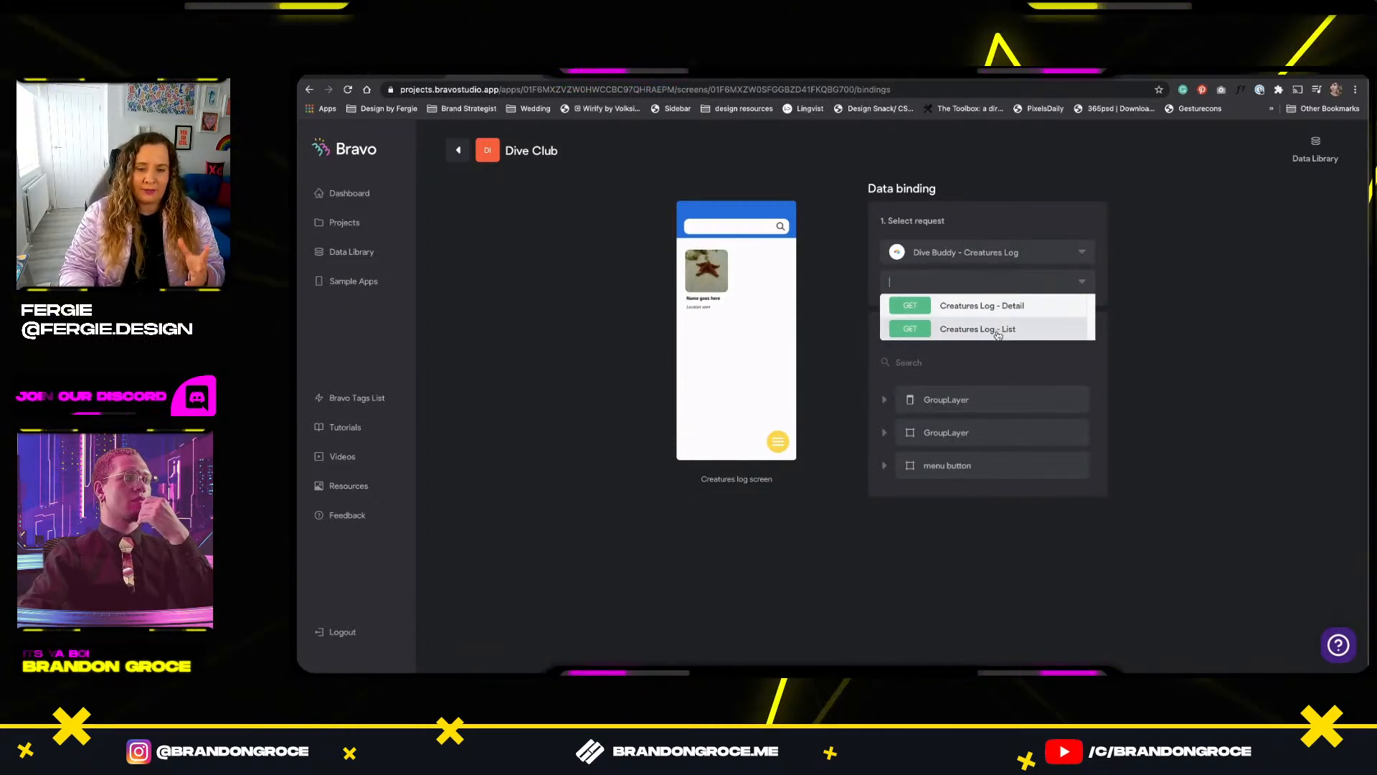
pyautogui.click(998, 334)
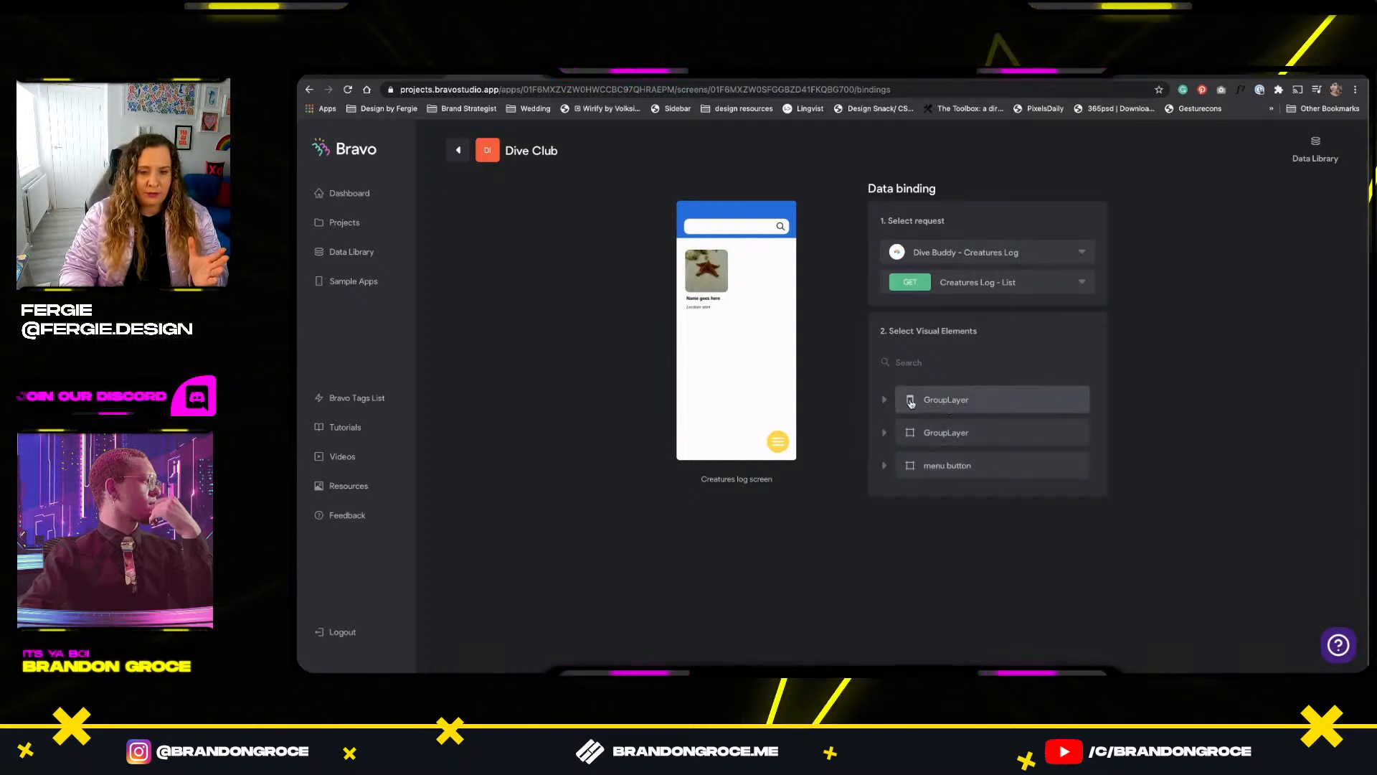
# Bind the GroupLayer container holding the starfish image and creature texts to Records.
pyautogui.click(885, 401)
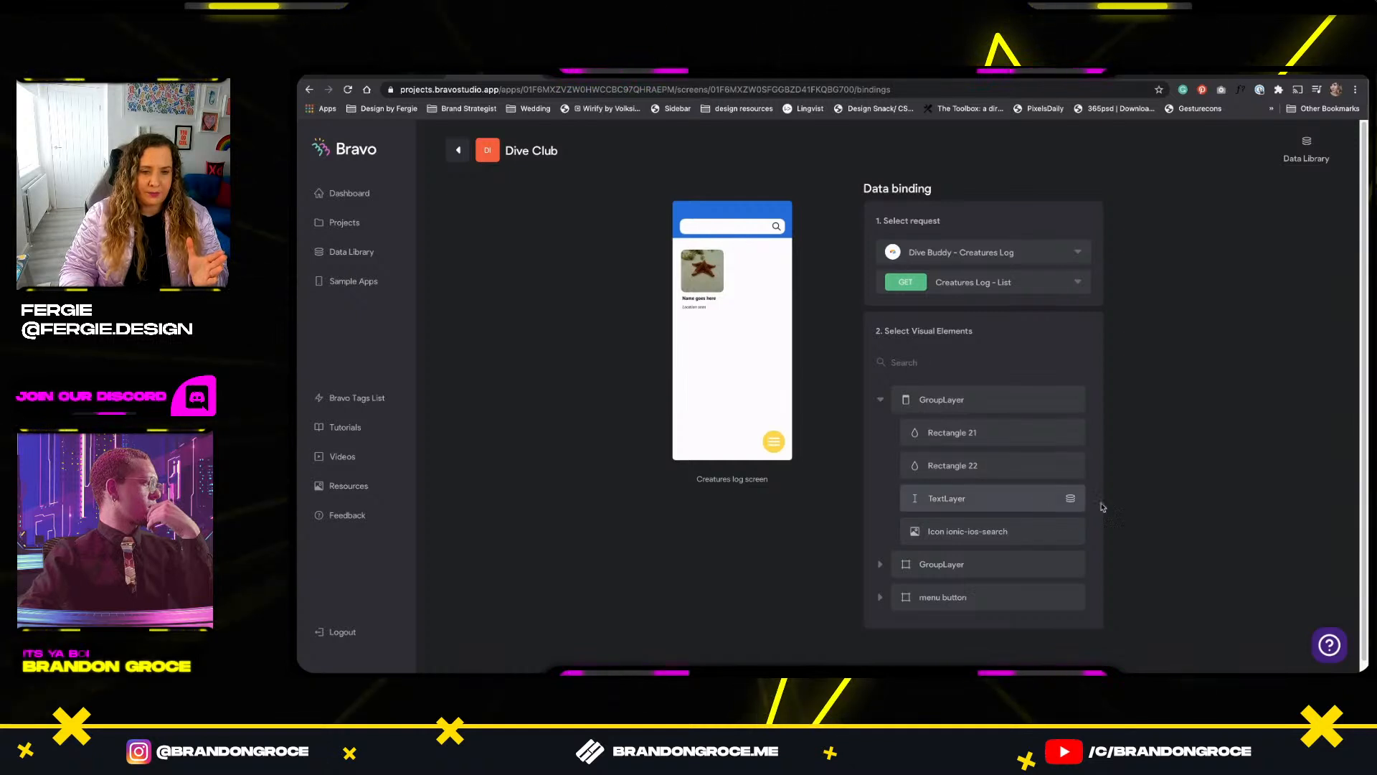
pyautogui.click(878, 404)
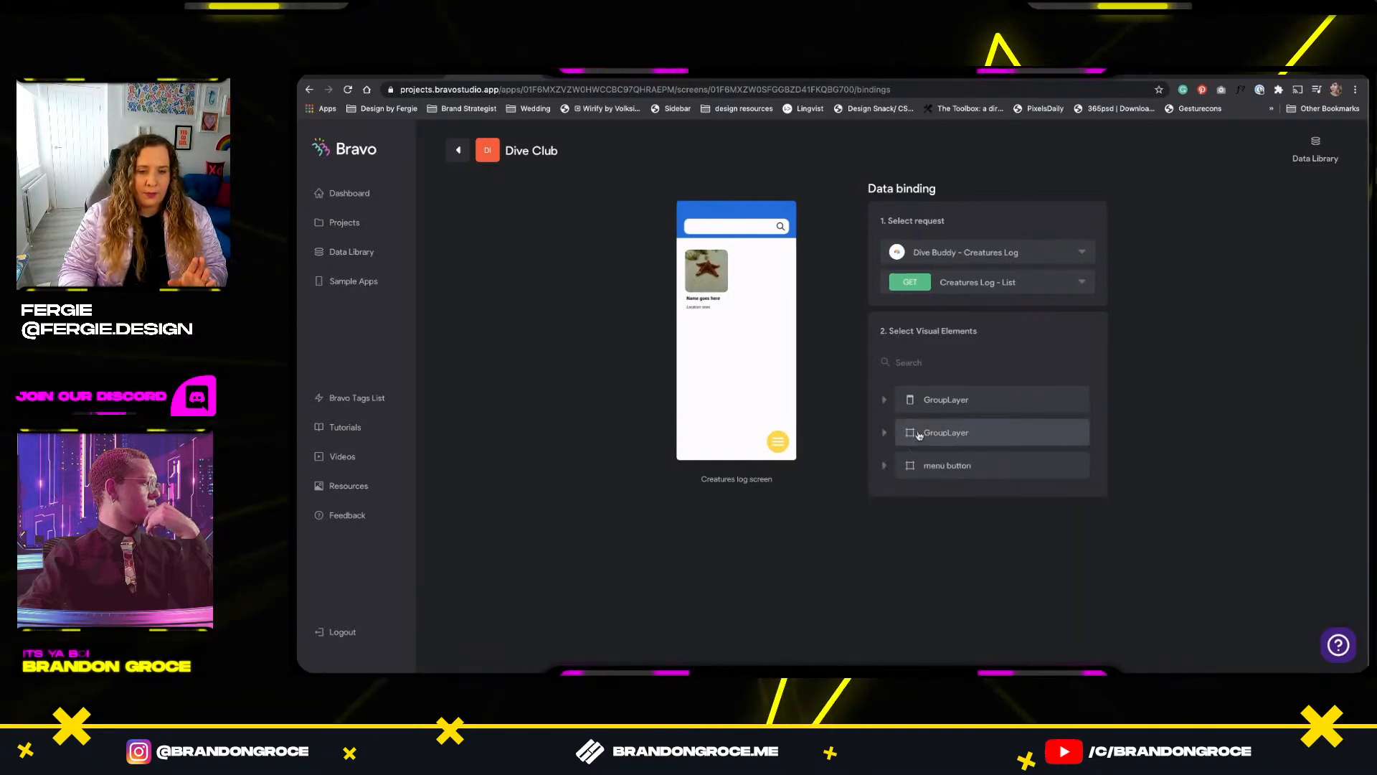
pyautogui.click(881, 433)
pyautogui.click(959, 434)
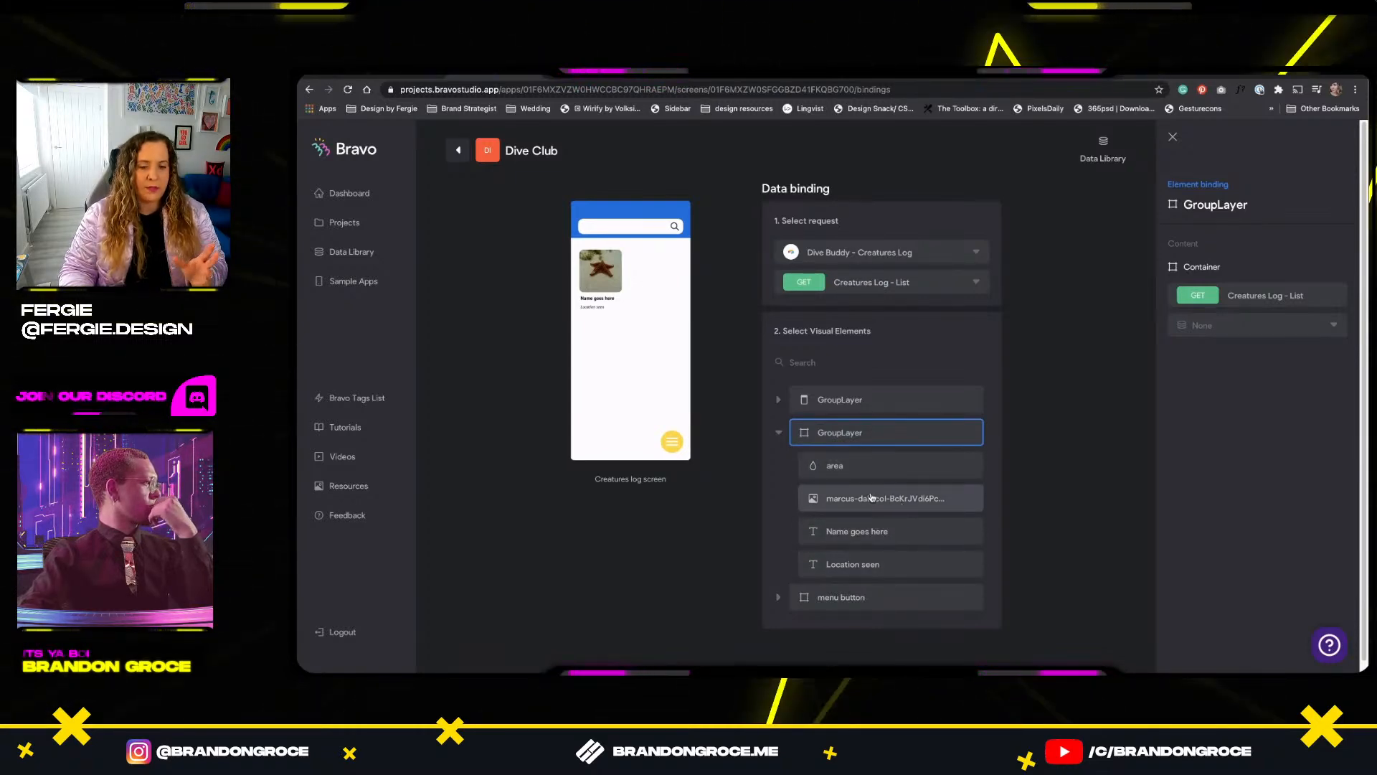
pyautogui.click(826, 499)
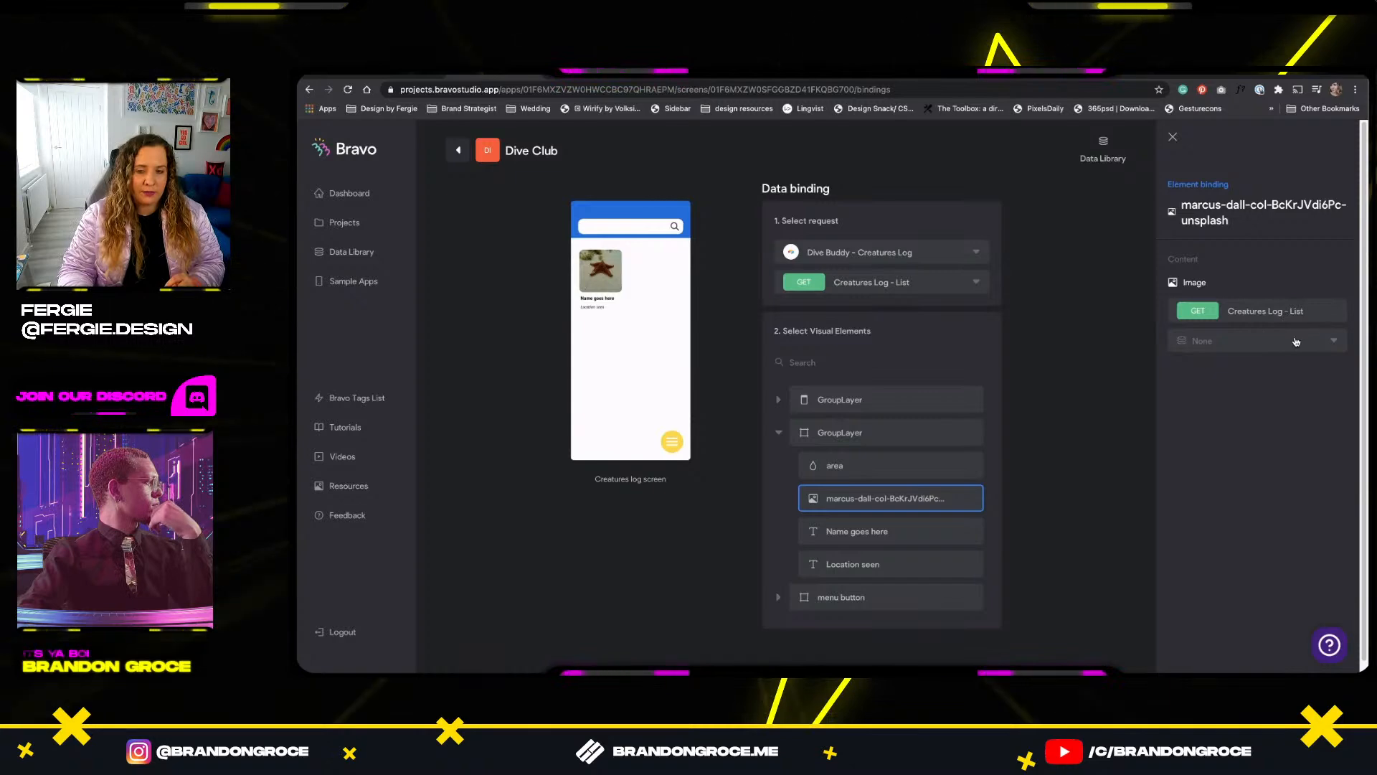
pyautogui.click(882, 439)
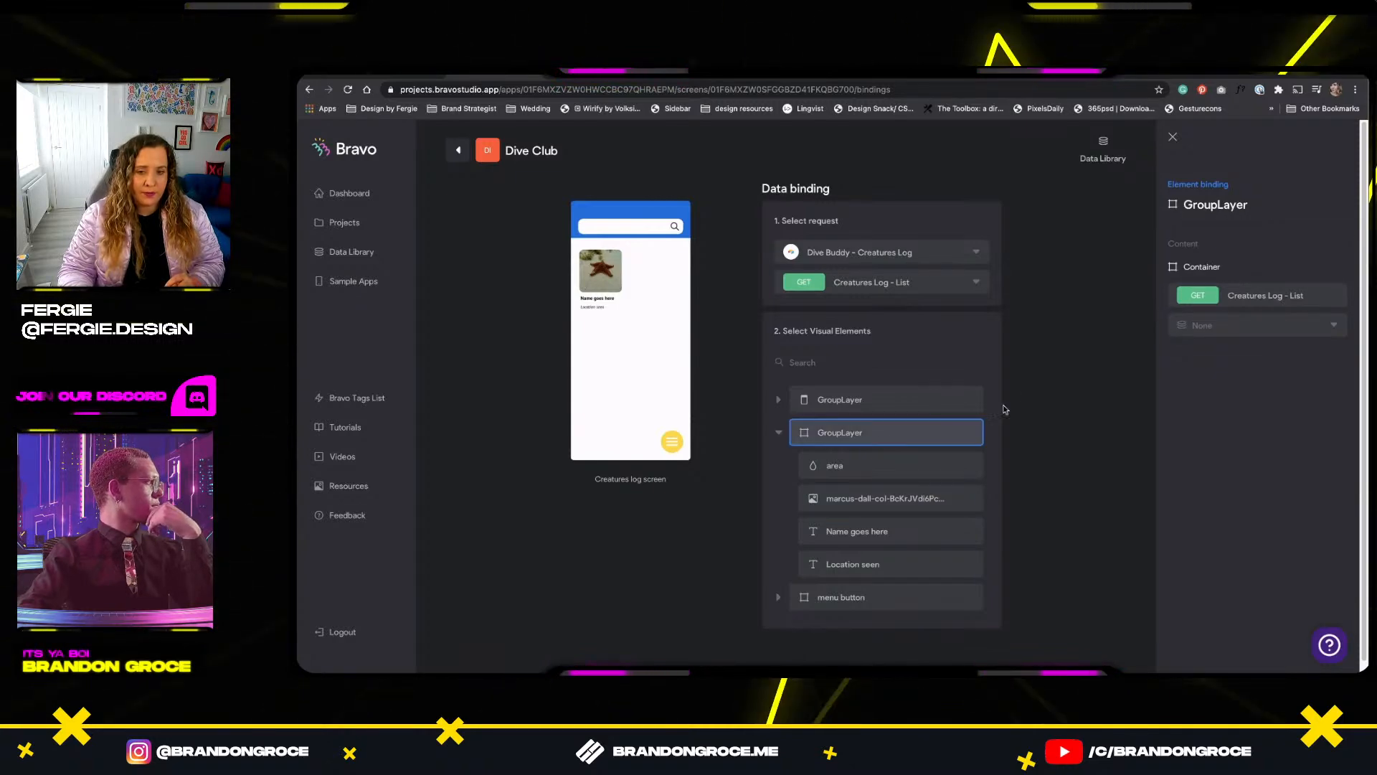
pyautogui.click(1257, 326)
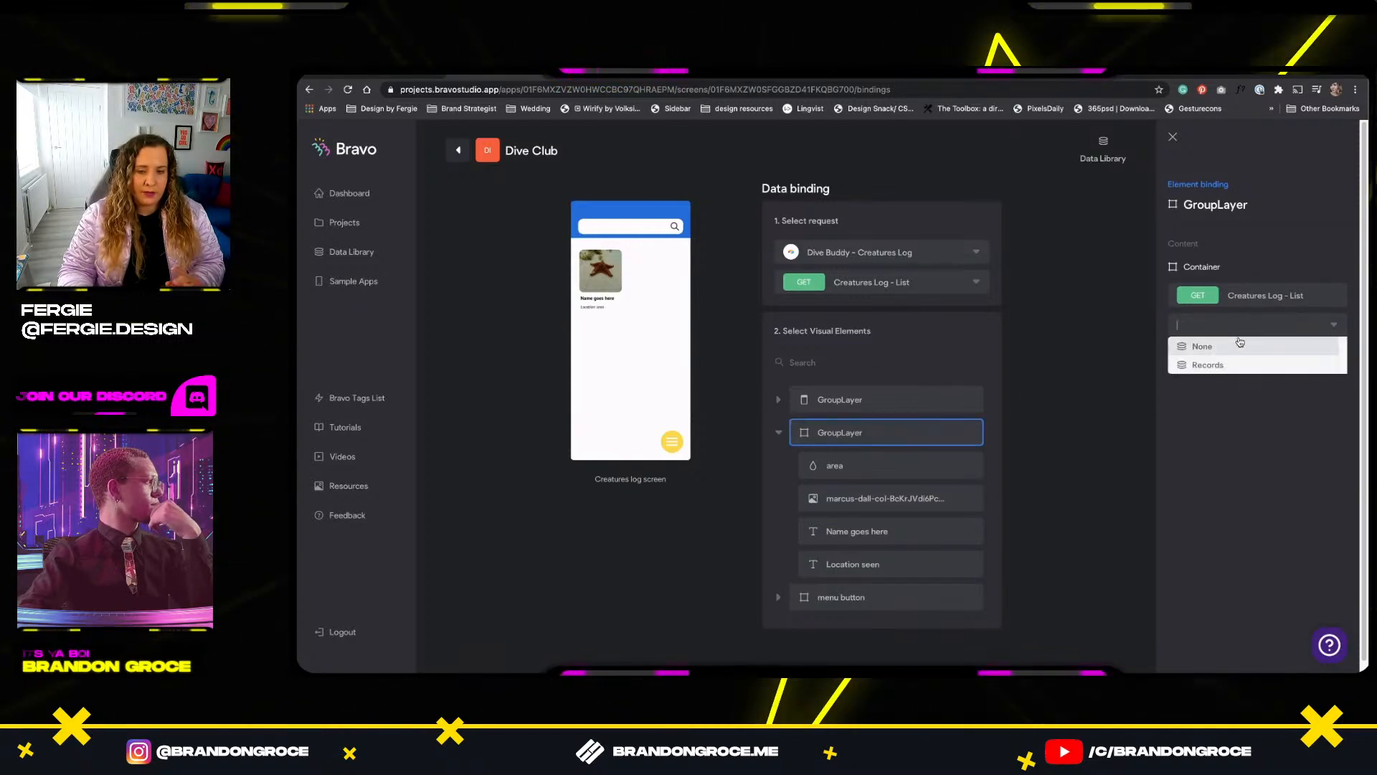
pyautogui.click(1210, 367)
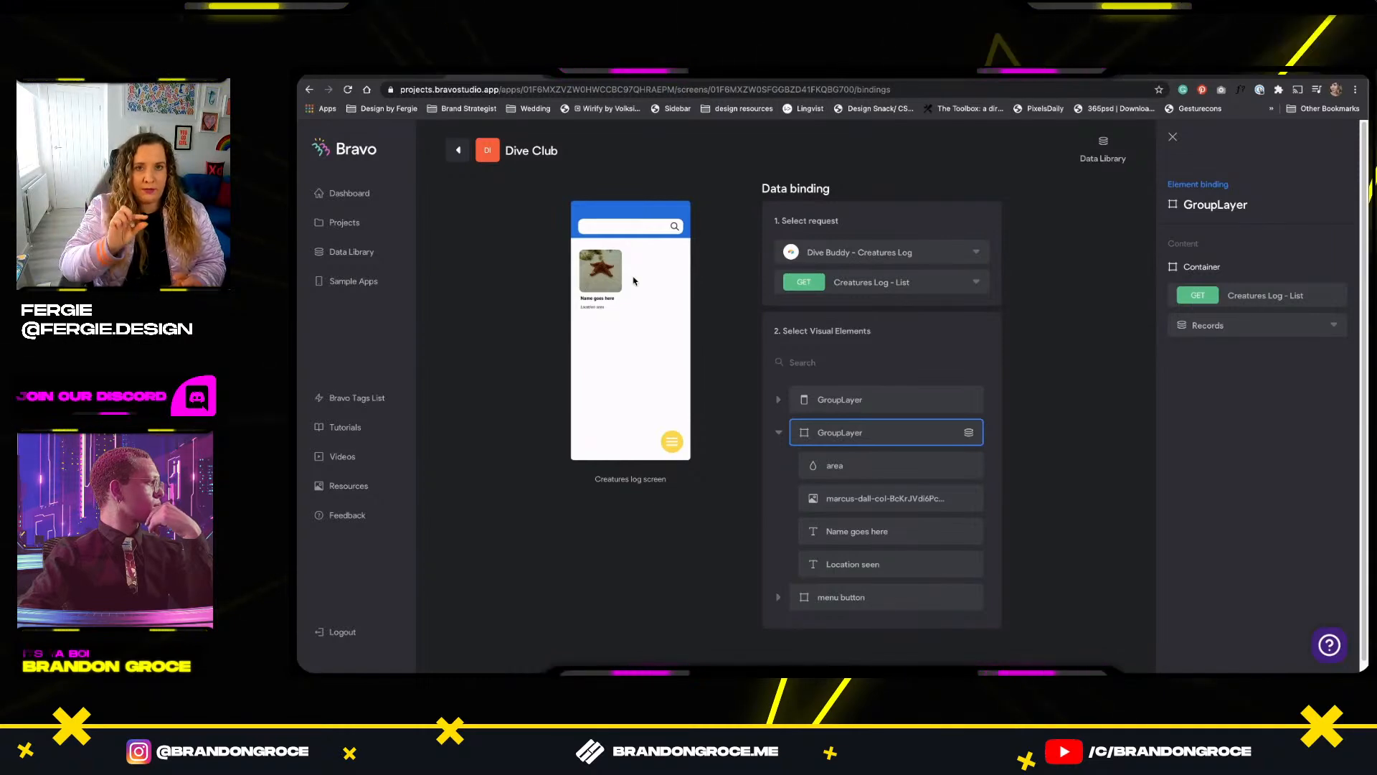
# Check the Airtable Creatures Log table, then return to Bravo and bind the starfish image element to Photo.
pyautogui.click(1044, 72)
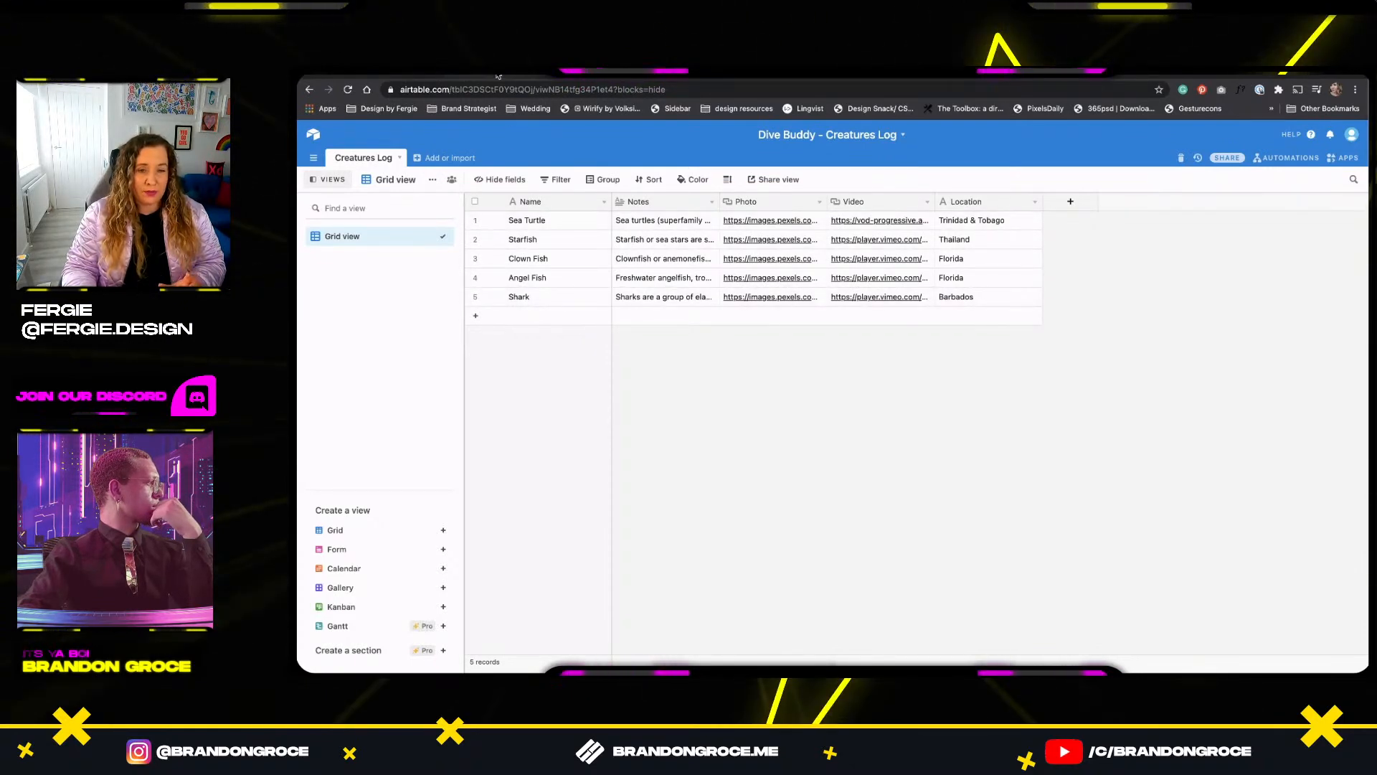
pyautogui.click(940, 71)
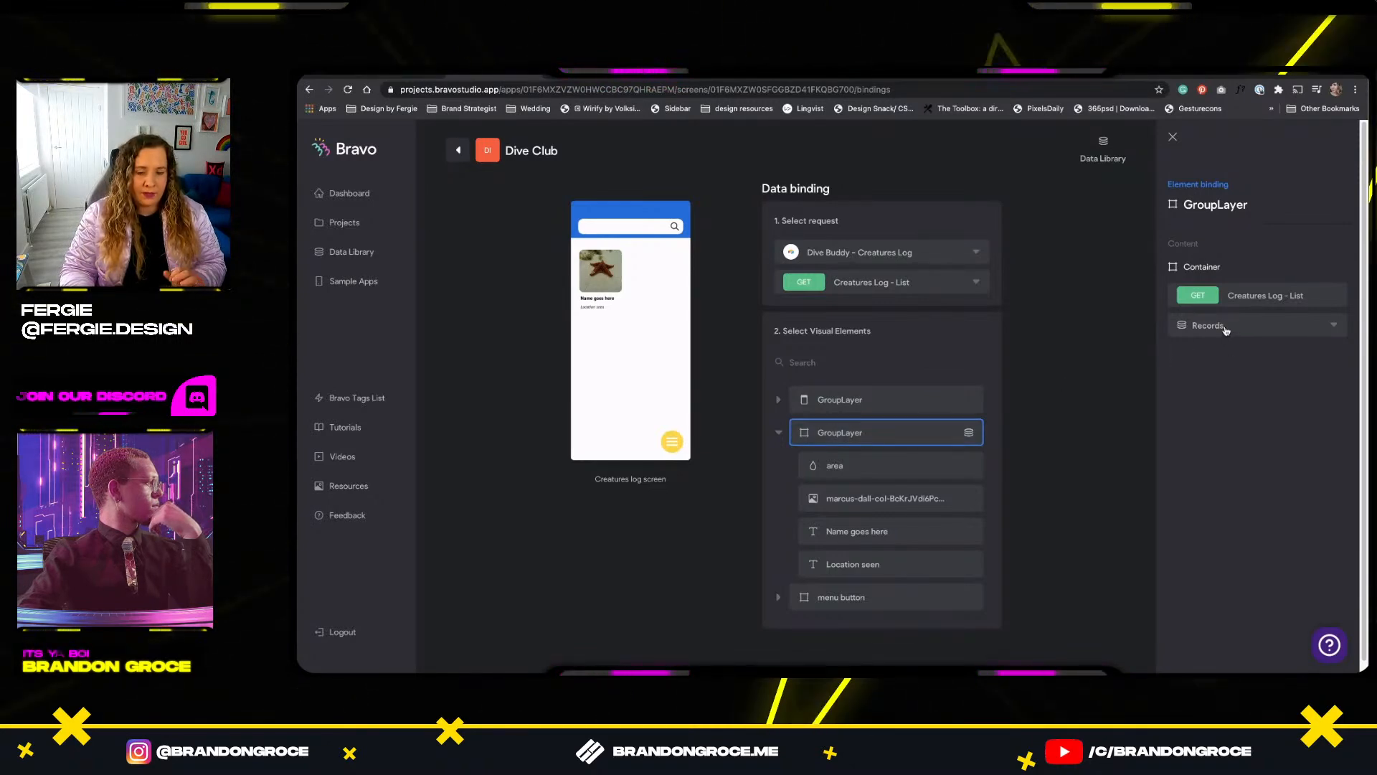
pyautogui.click(876, 494)
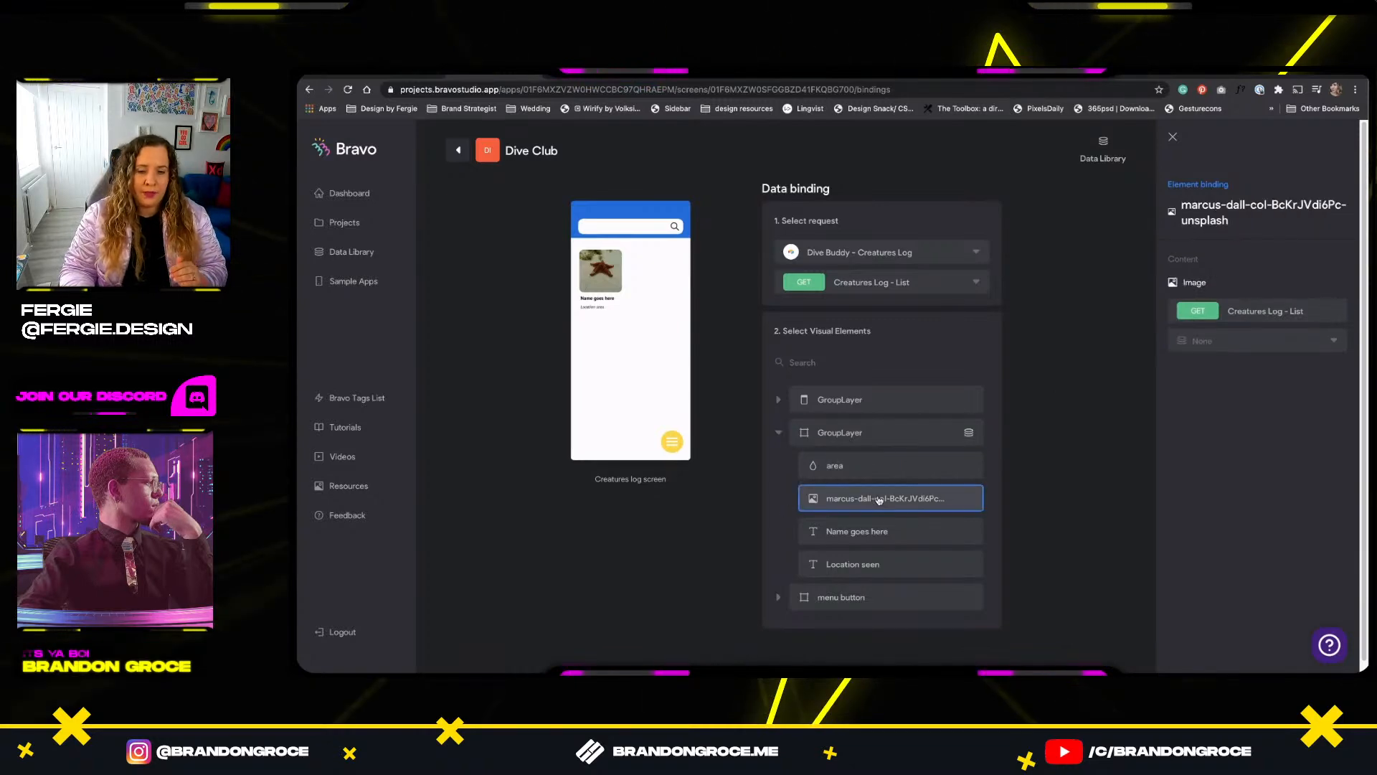
pyautogui.click(1258, 347)
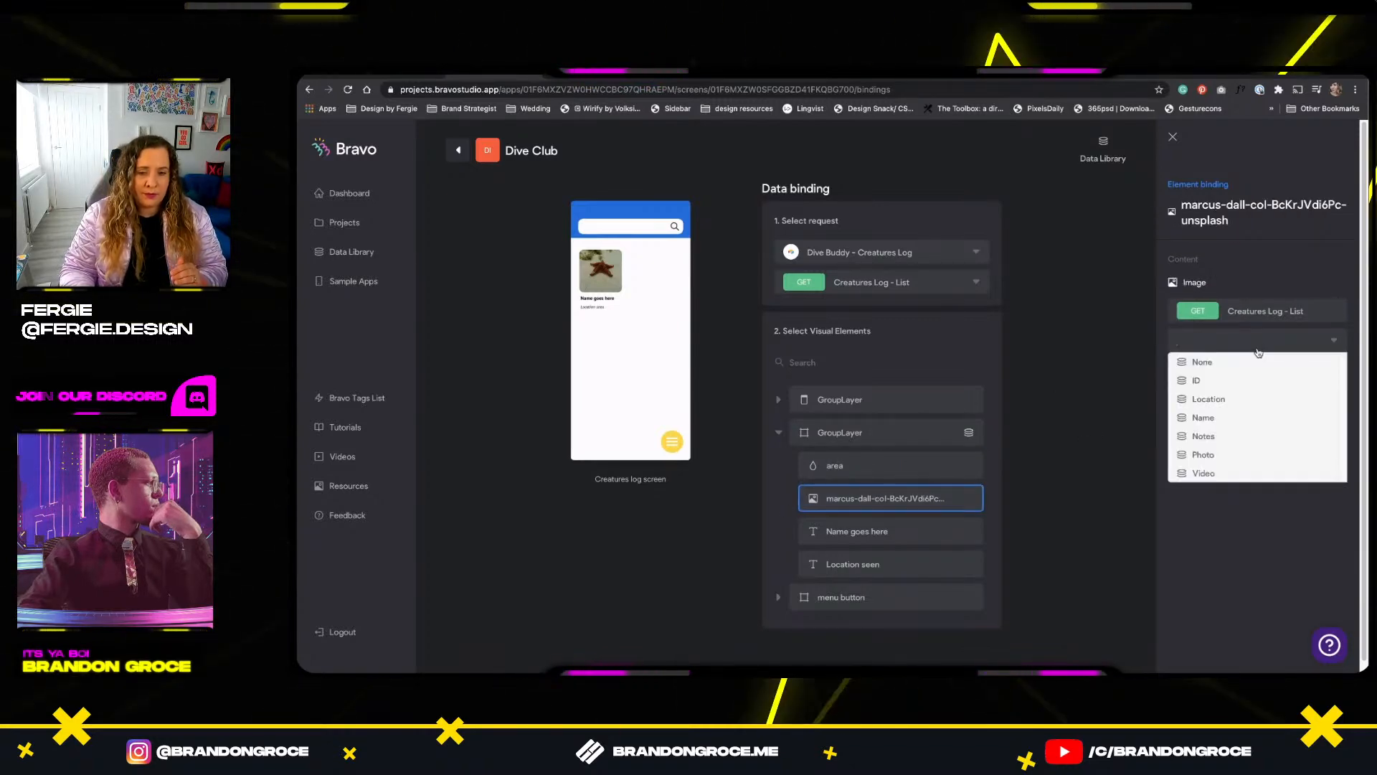
pyautogui.click(1227, 456)
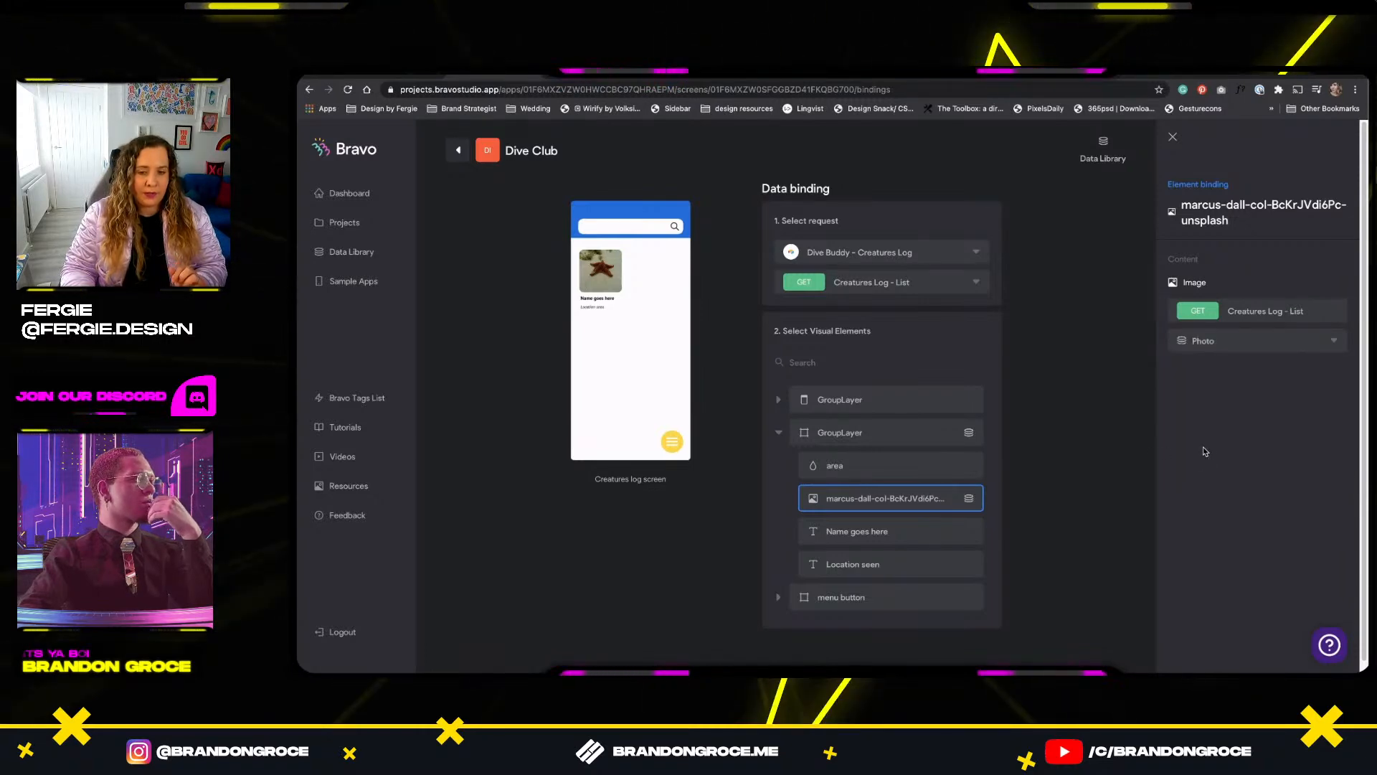
# Bind the "Name goes here" text to Name and the "Location seen" text to Location.
pyautogui.click(937, 532)
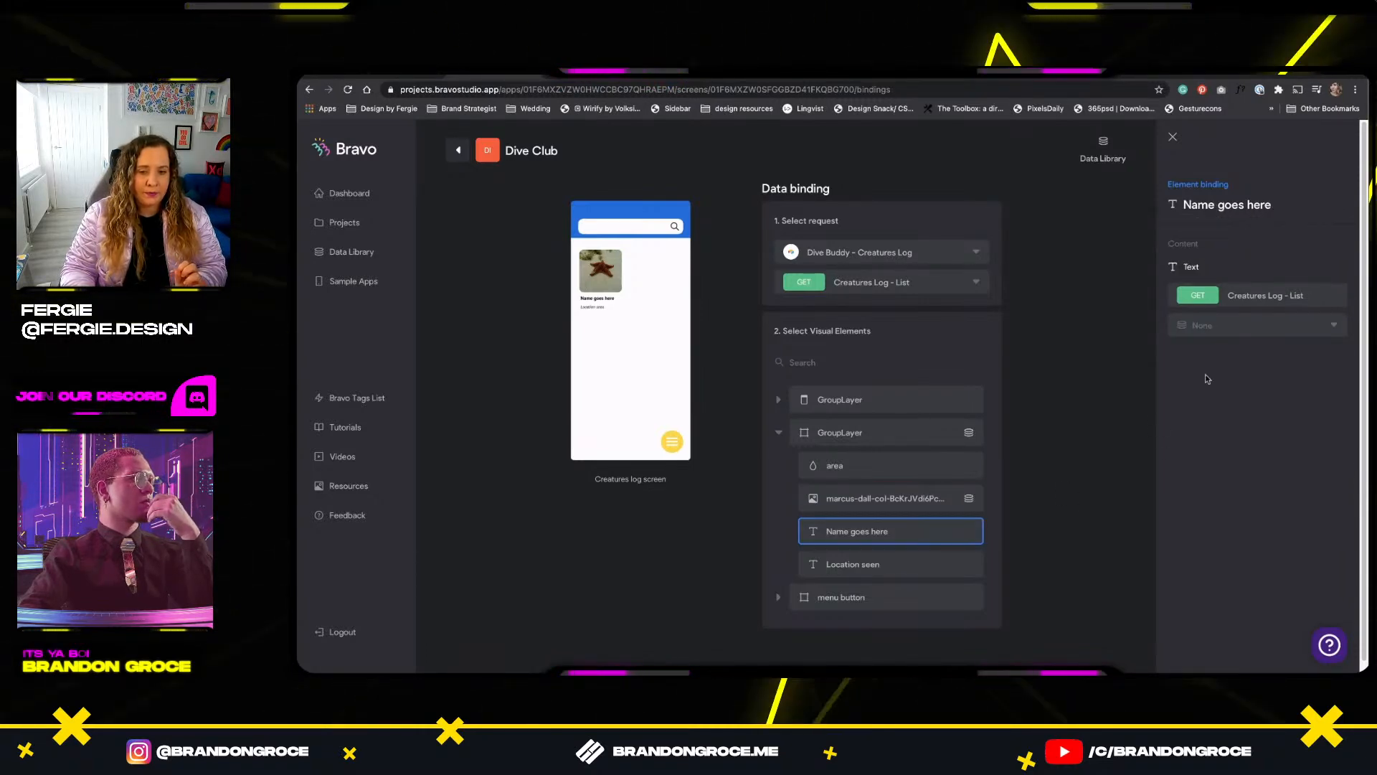
pyautogui.click(1225, 326)
pyautogui.click(1202, 406)
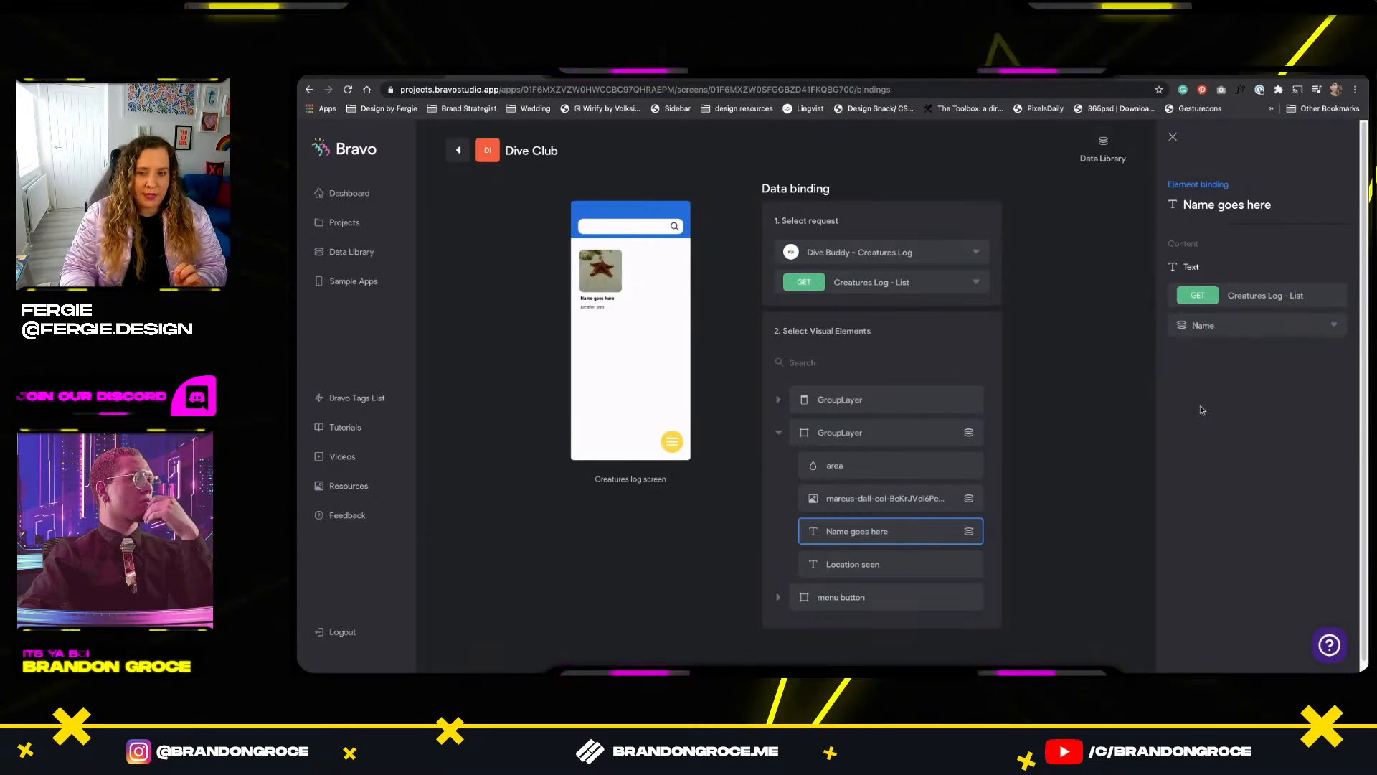
pyautogui.click(897, 565)
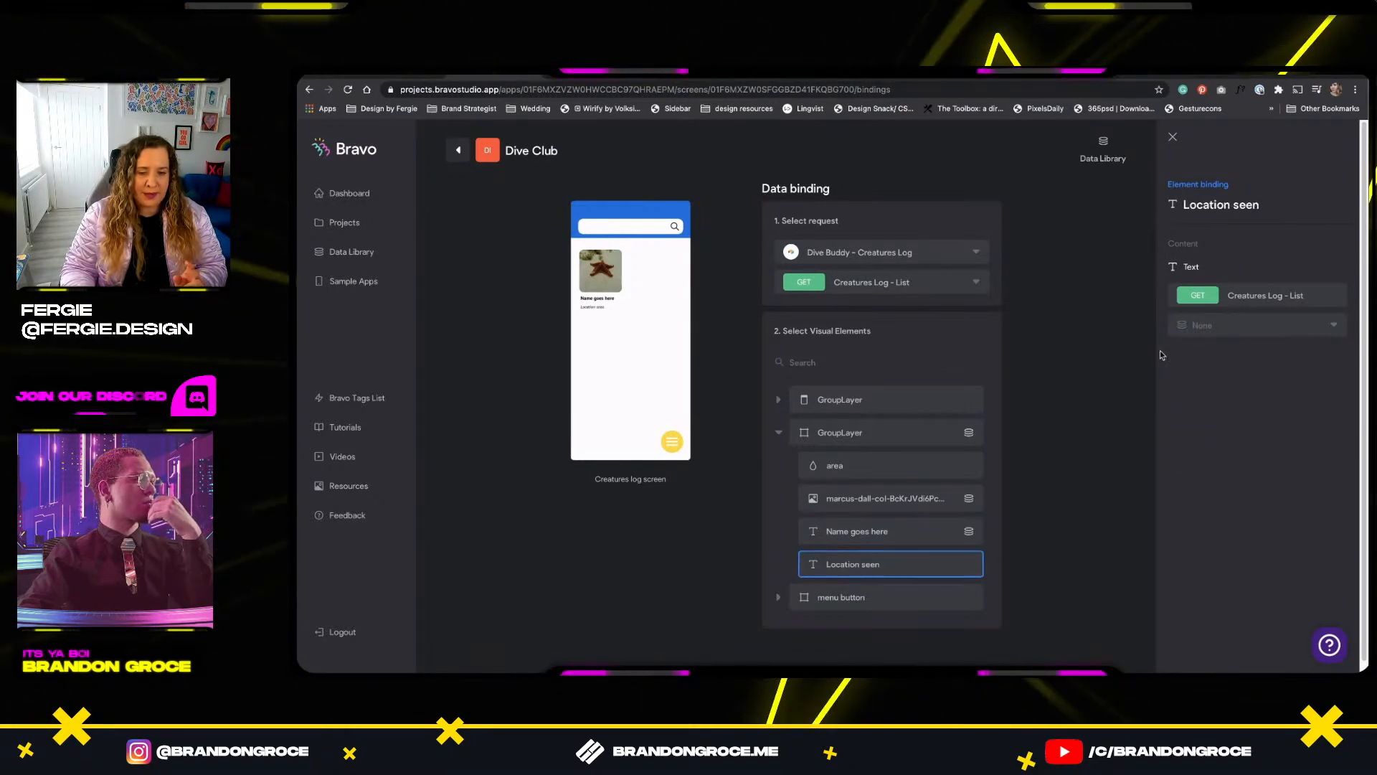
pyautogui.click(1211, 327)
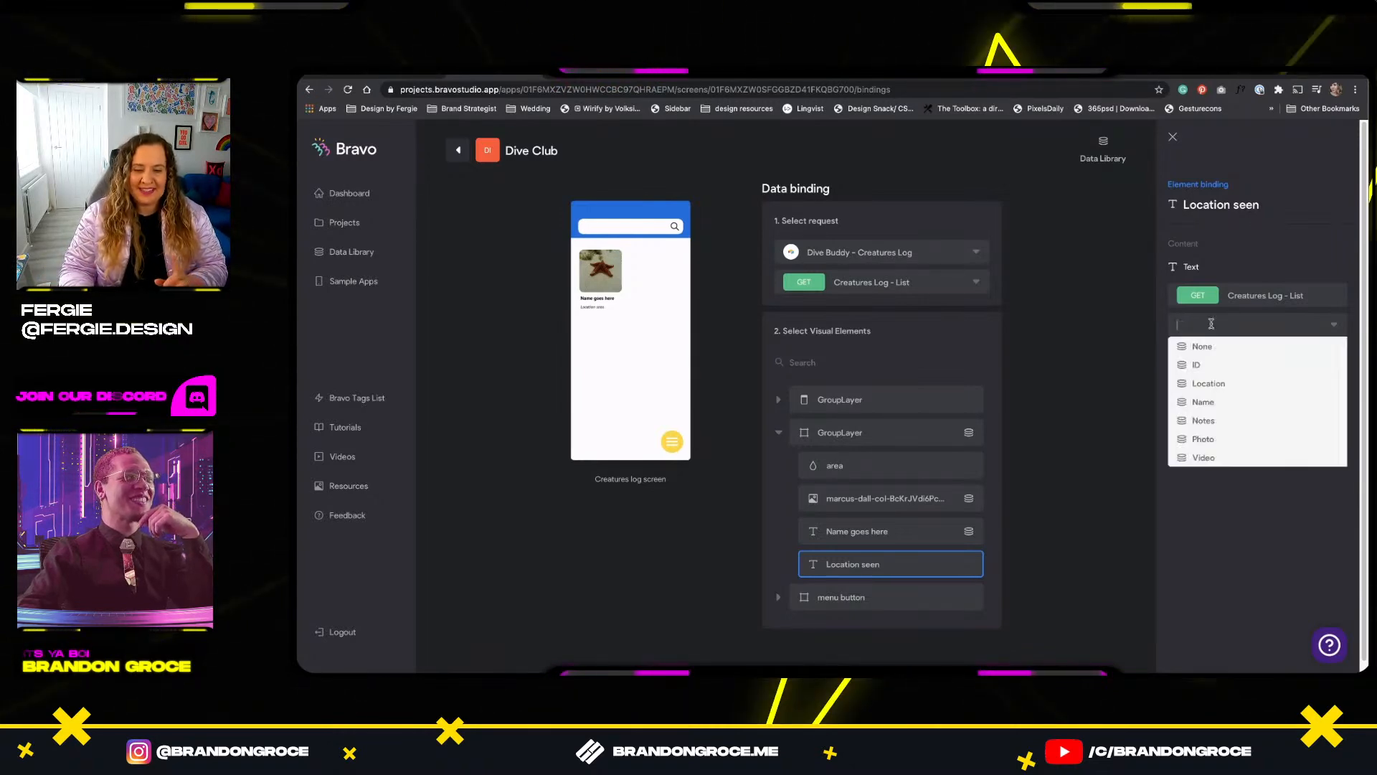
pyautogui.click(1205, 381)
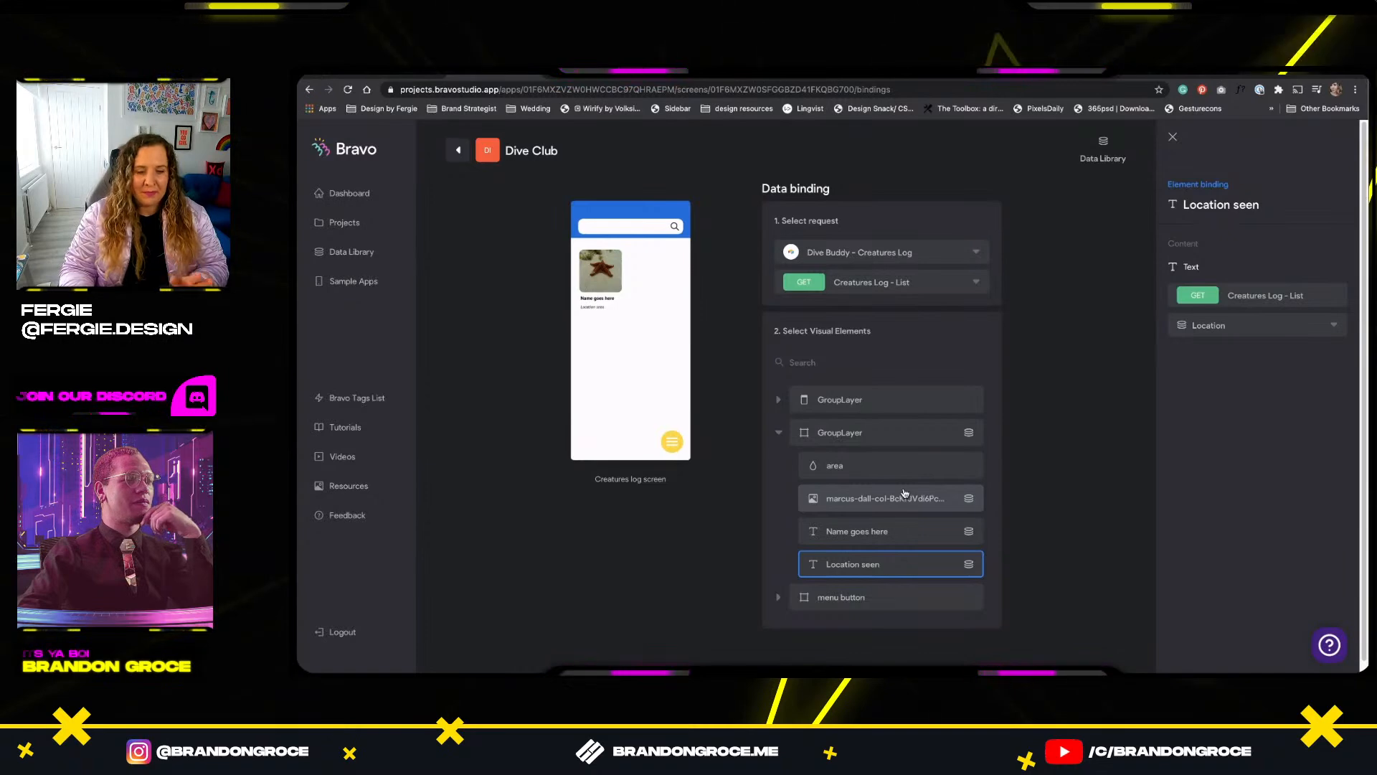
# Open data binding for the Creatures Info screen and choose the first Dive Buddy - Creatures Log collection with the Creatures Log - Detail request.
pyautogui.click(460, 152)
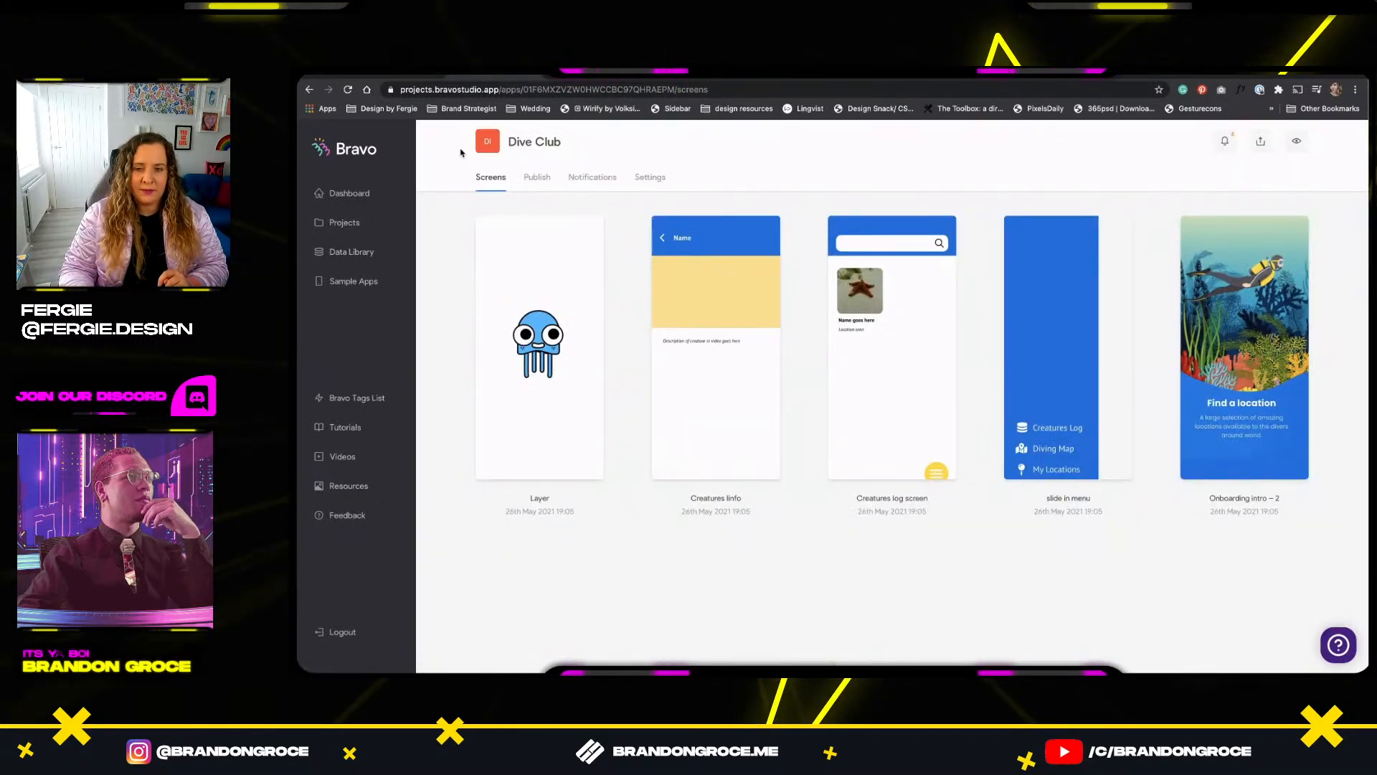
pyautogui.click(738, 310)
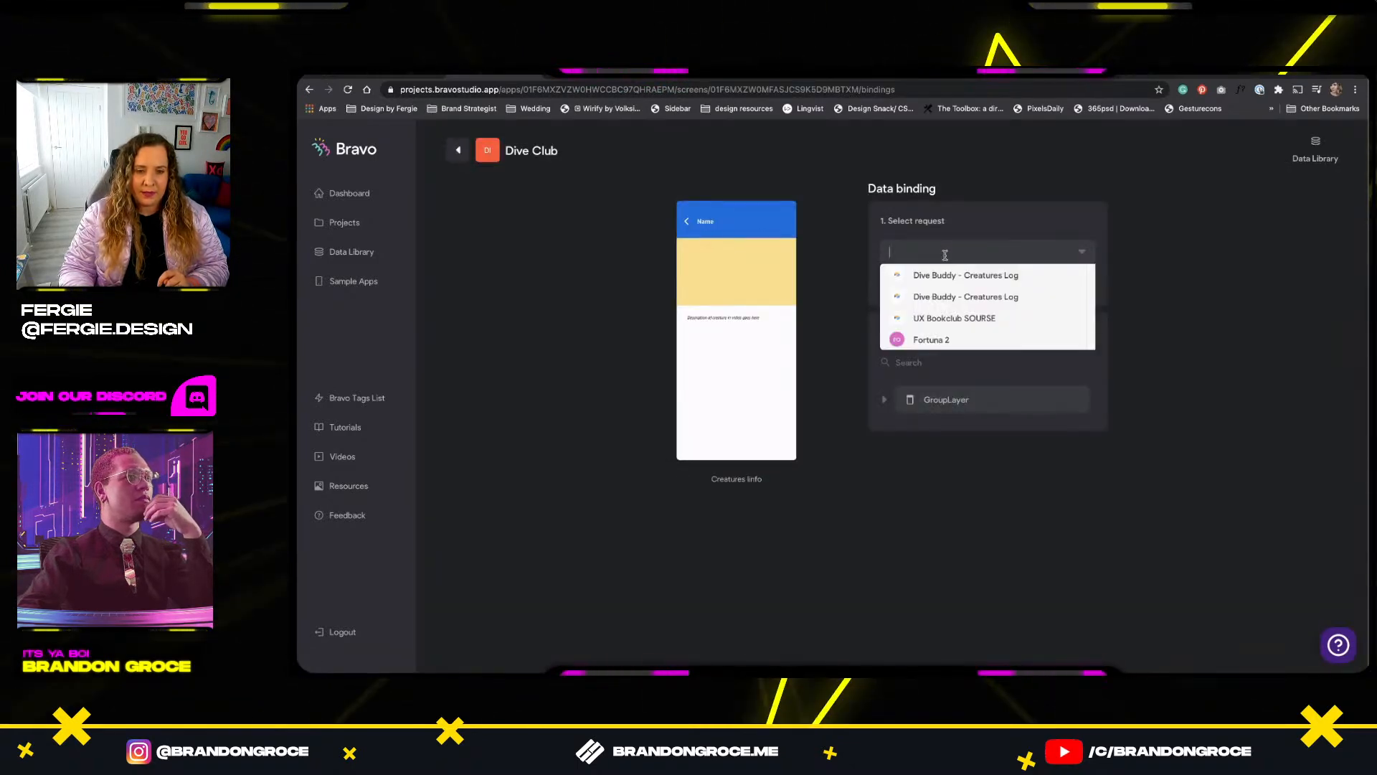
pyautogui.click(996, 278)
pyautogui.click(996, 281)
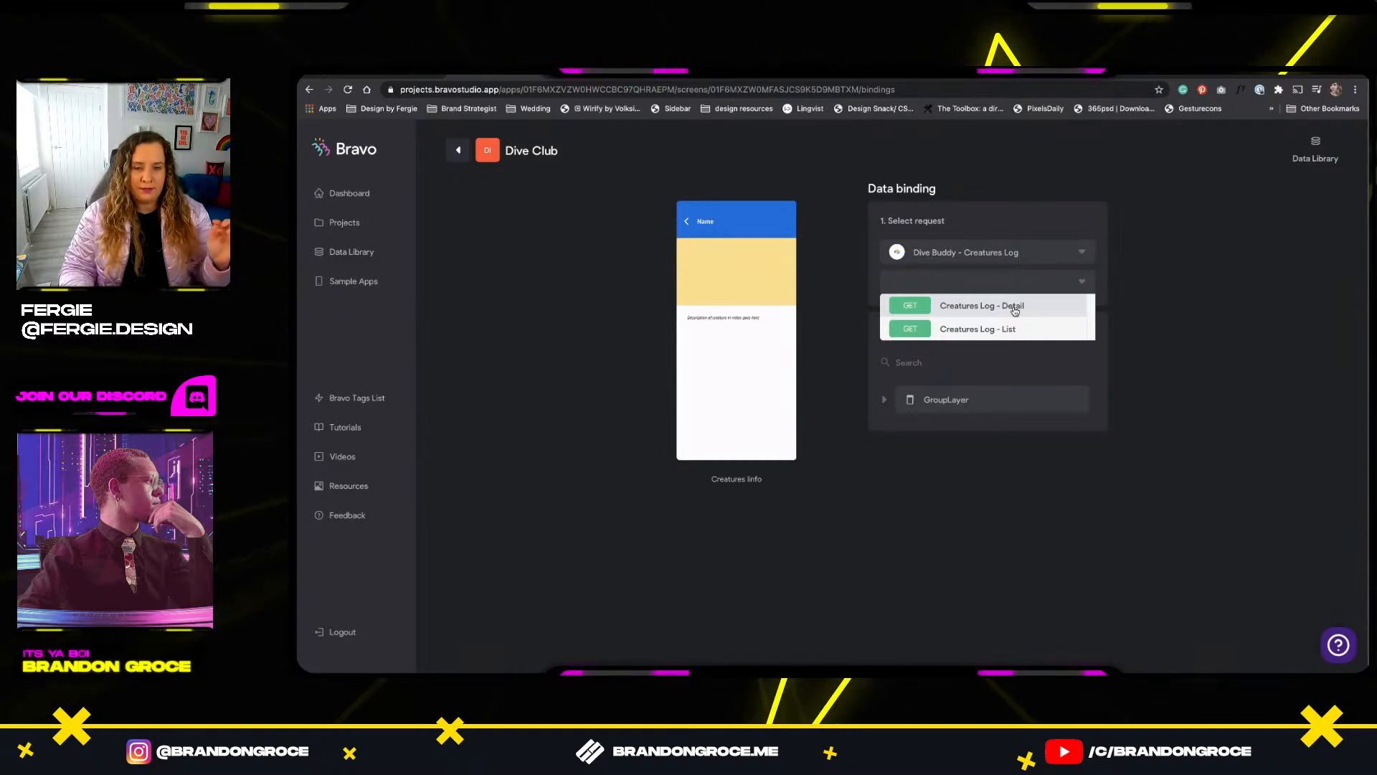
pyautogui.click(1015, 310)
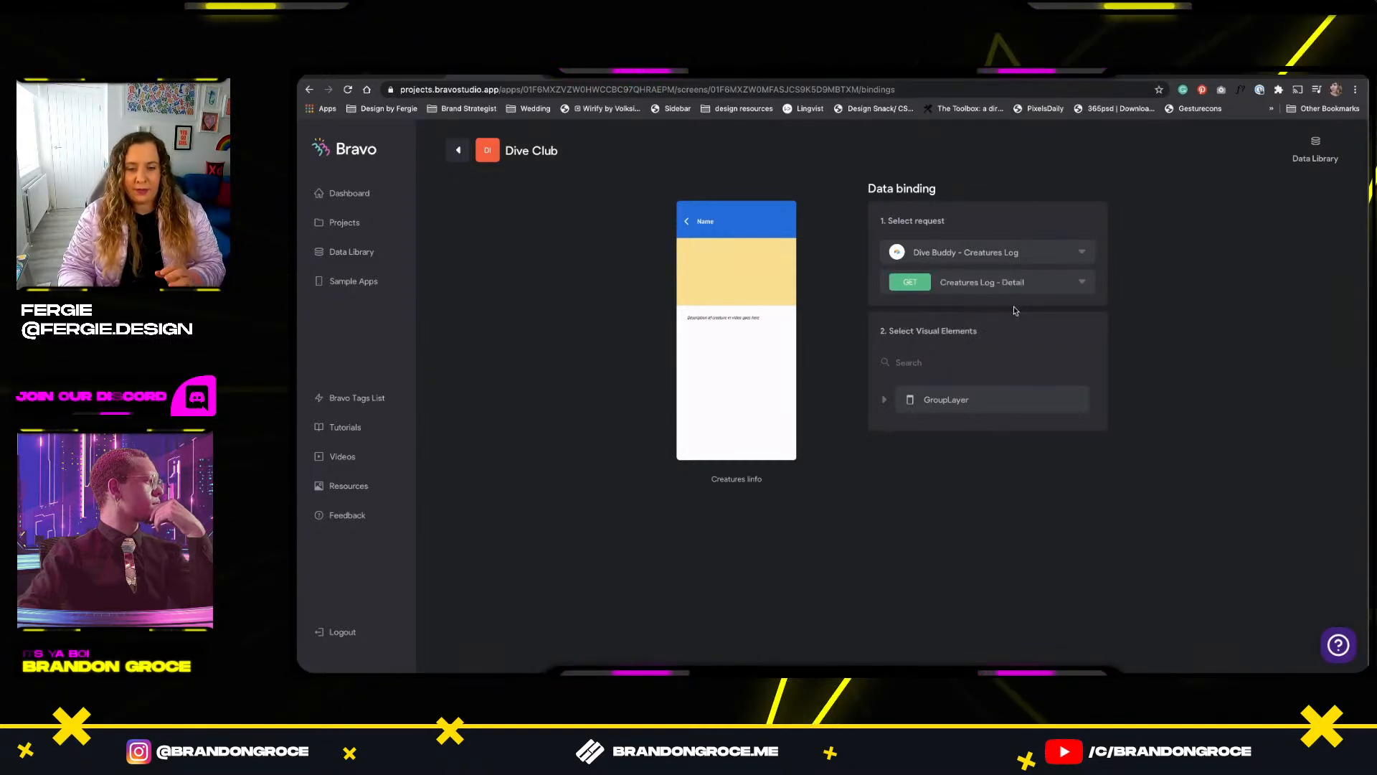
# Bind the Name text inside the Creatures Info top bar group to the Name field.
pyautogui.click(905, 401)
pyautogui.click(1241, 327)
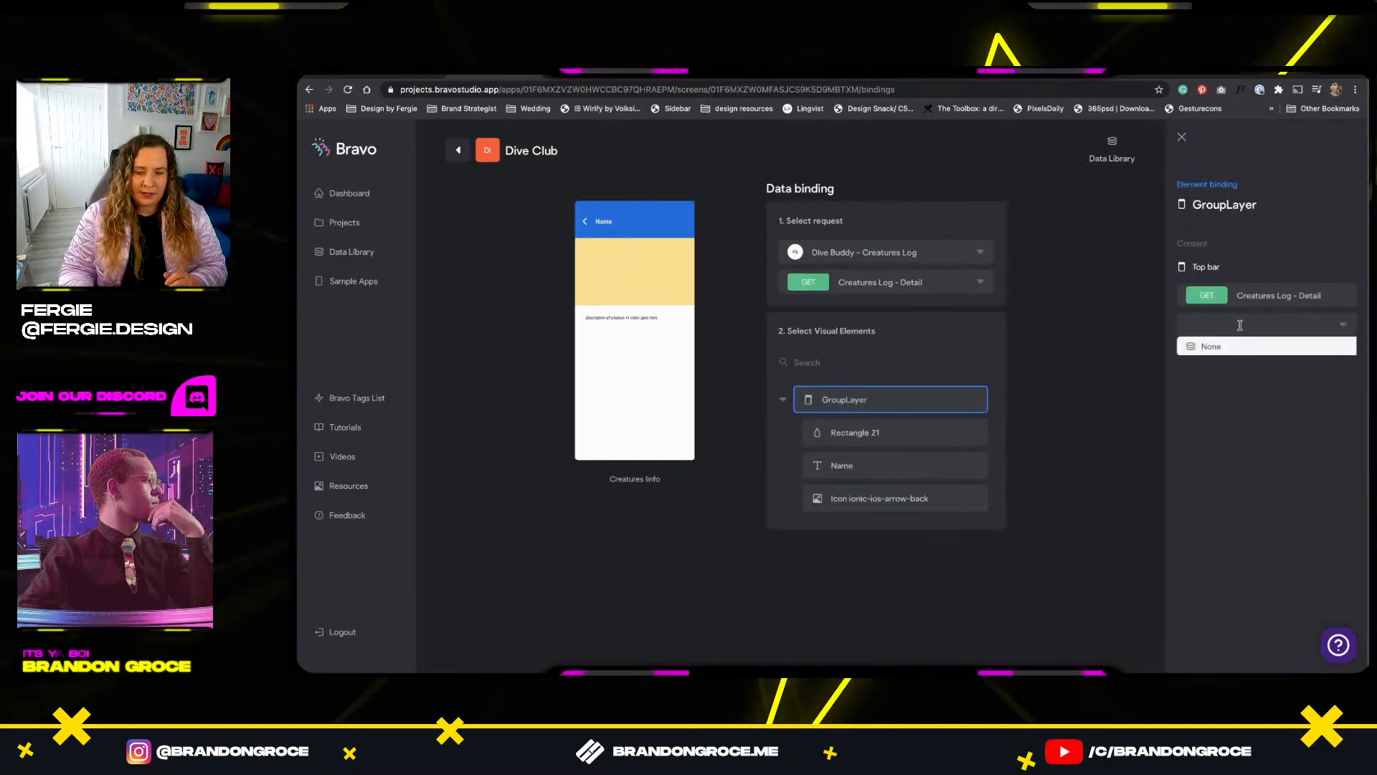
pyautogui.click(1238, 328)
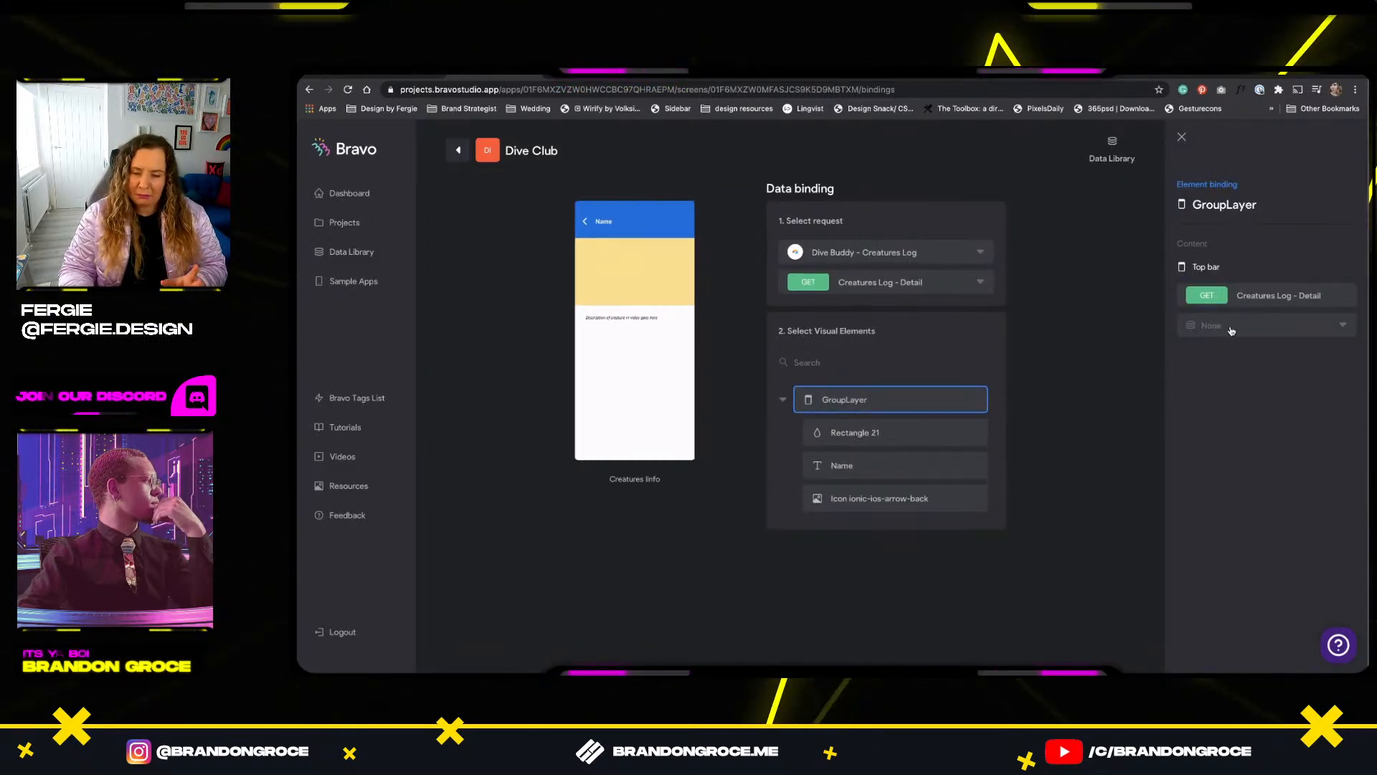
pyautogui.click(914, 465)
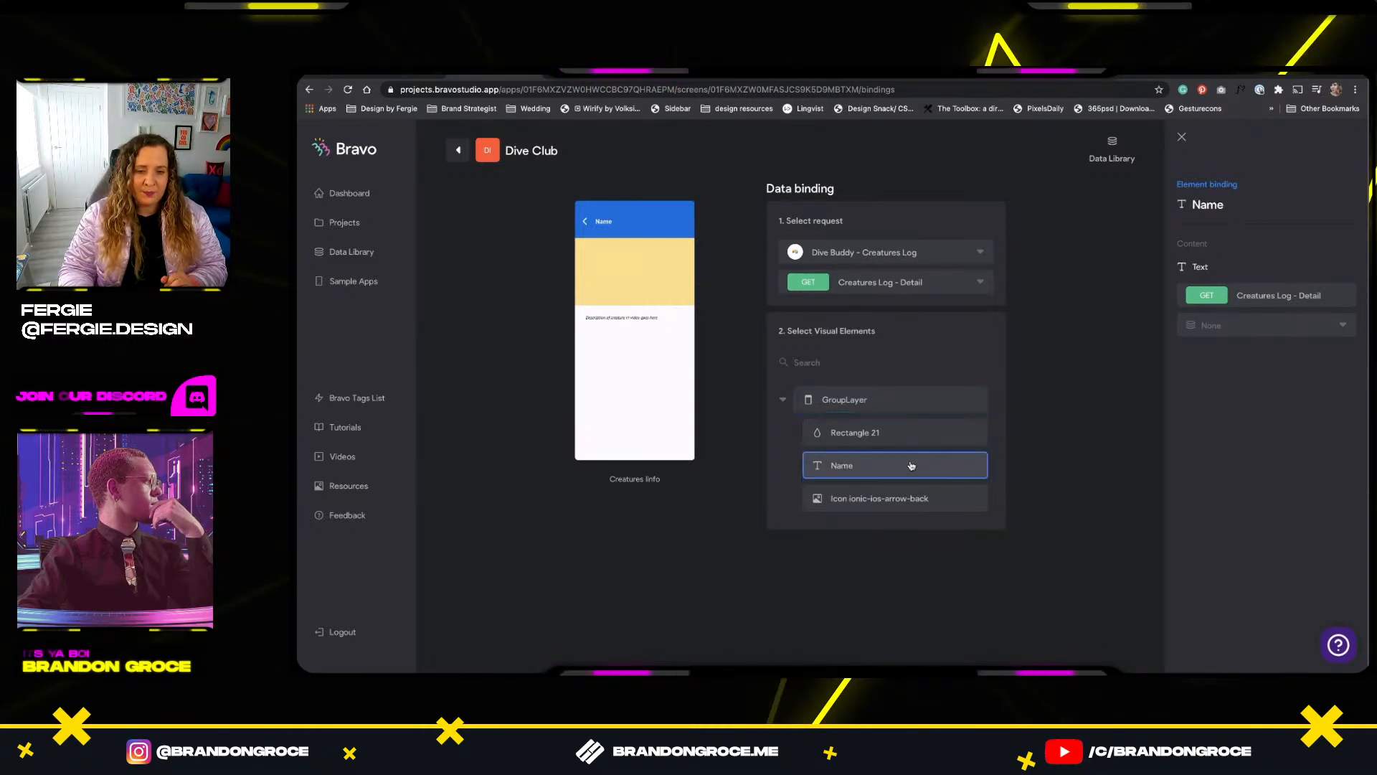
pyautogui.click(1201, 326)
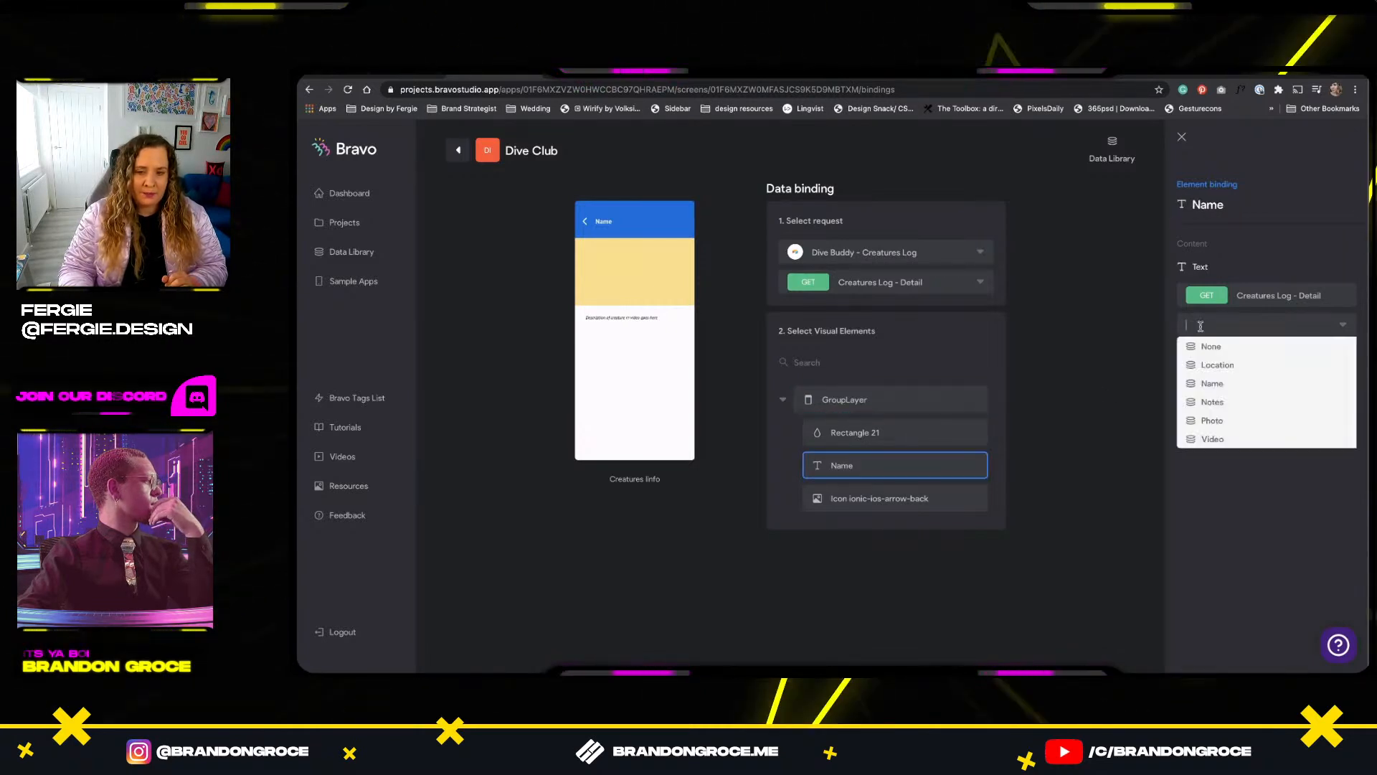
pyautogui.click(1213, 383)
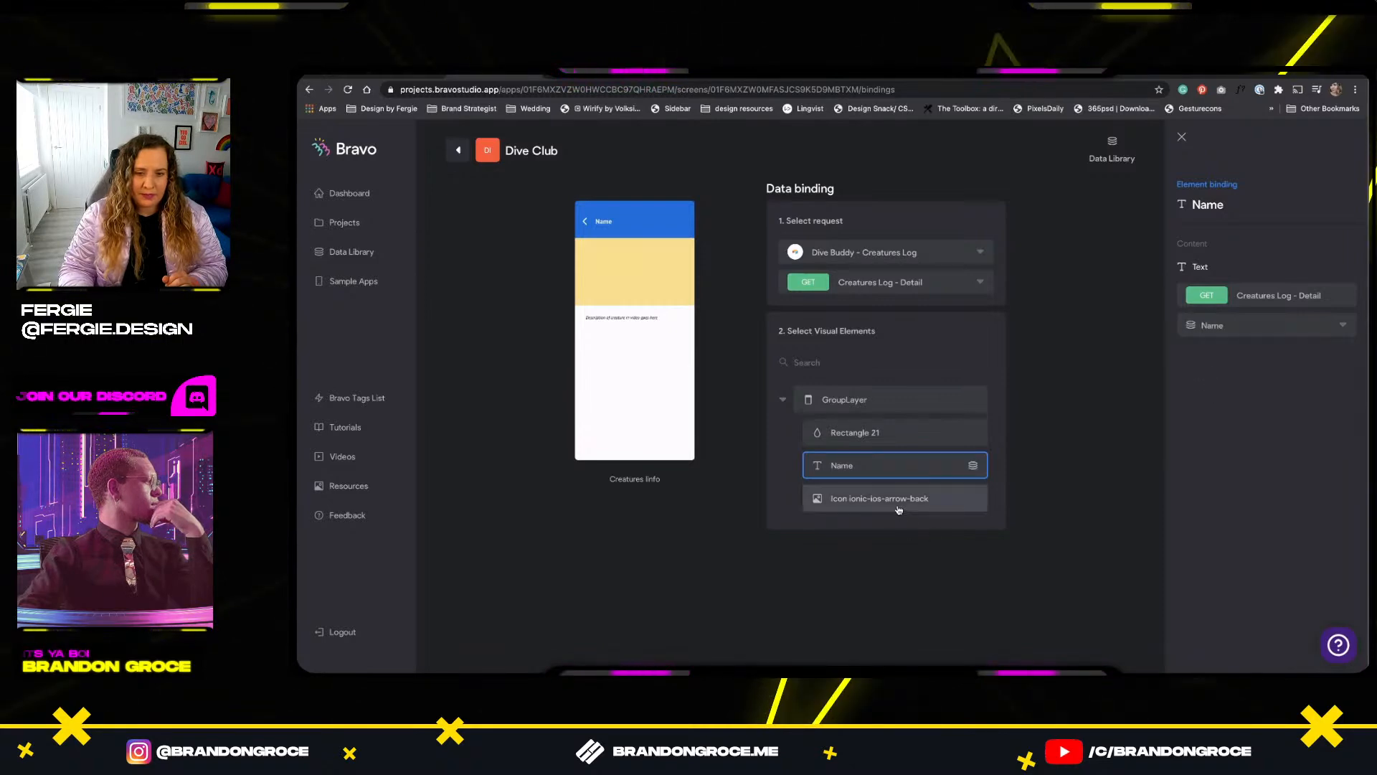
pyautogui.click(784, 400)
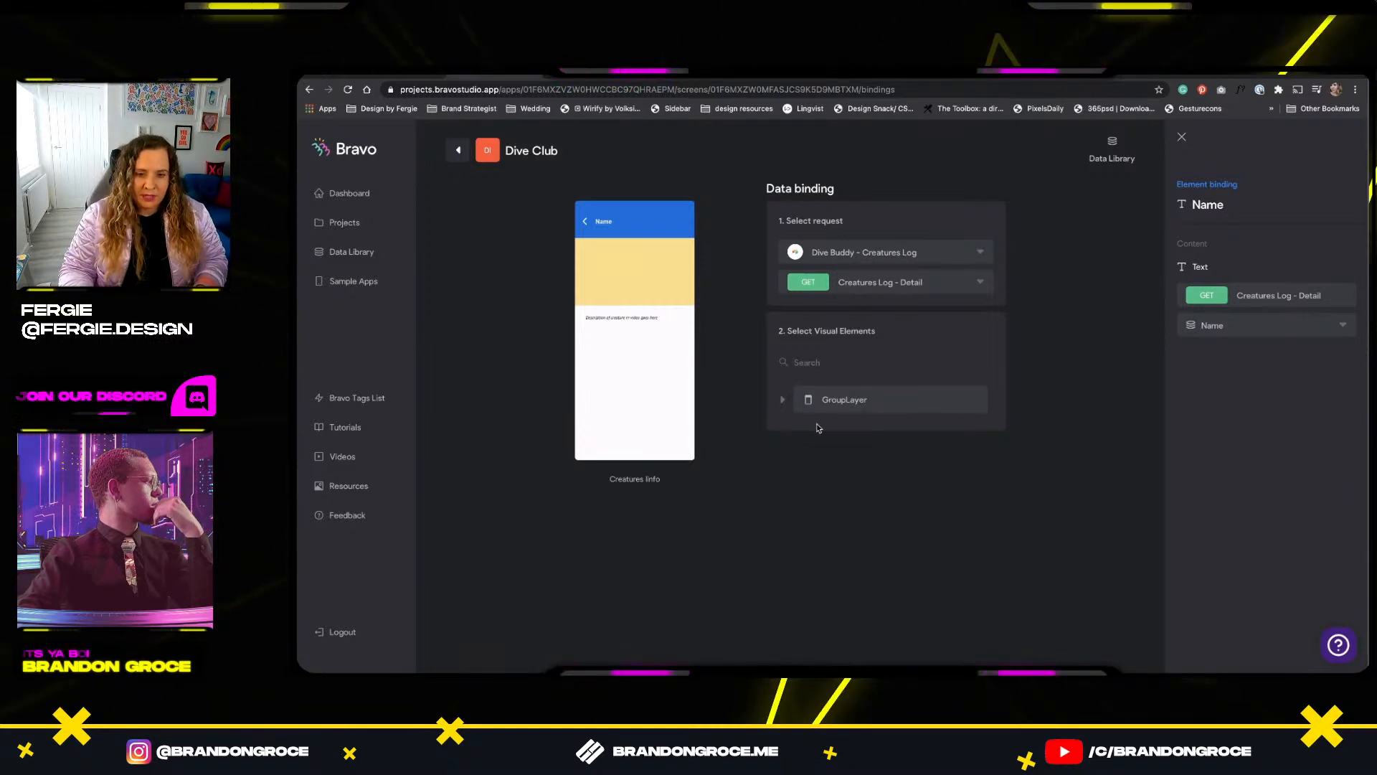
# Switch to Adobe XD and examine the layers of the Creatures Info artboard in Design mode, including the yellow rectangle and description text.
pyautogui.press('super+Tab')
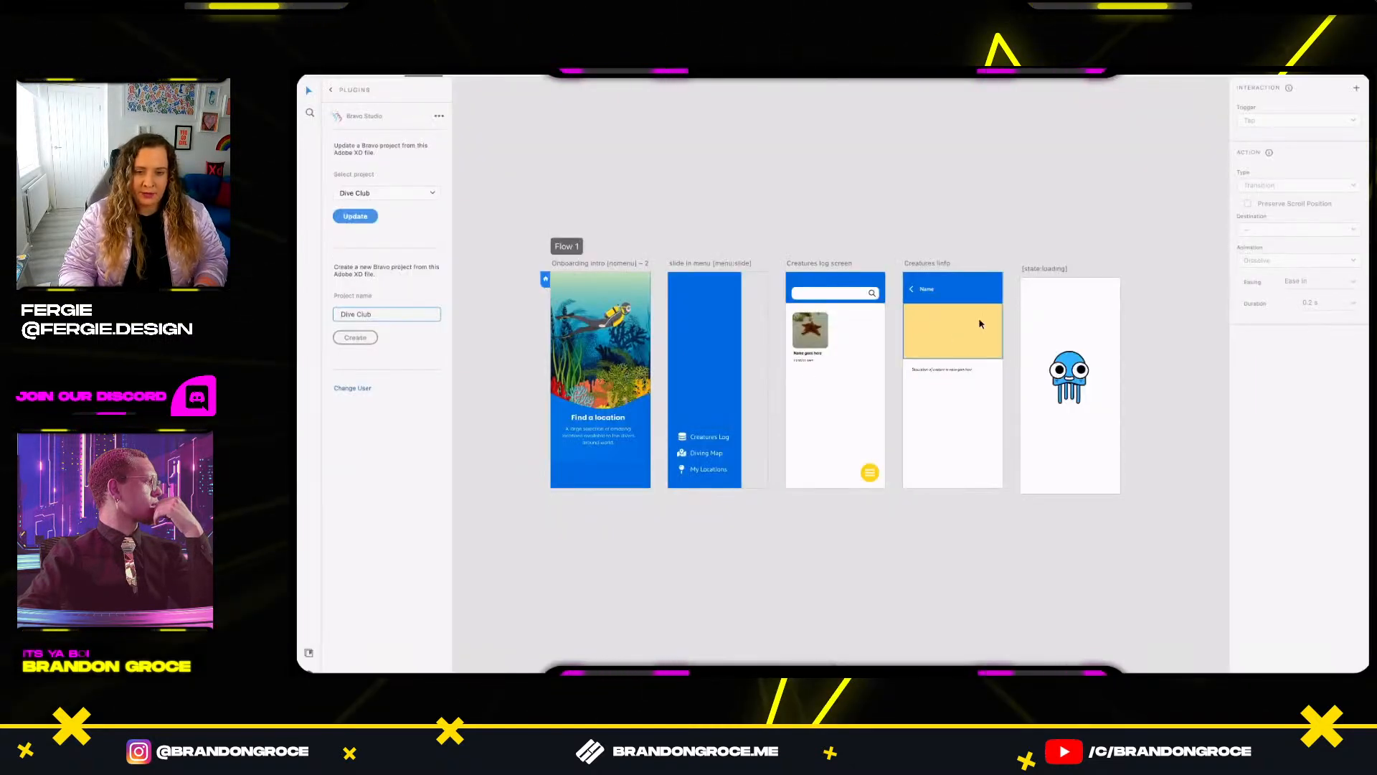
pyautogui.scroll(5, 955, 369)
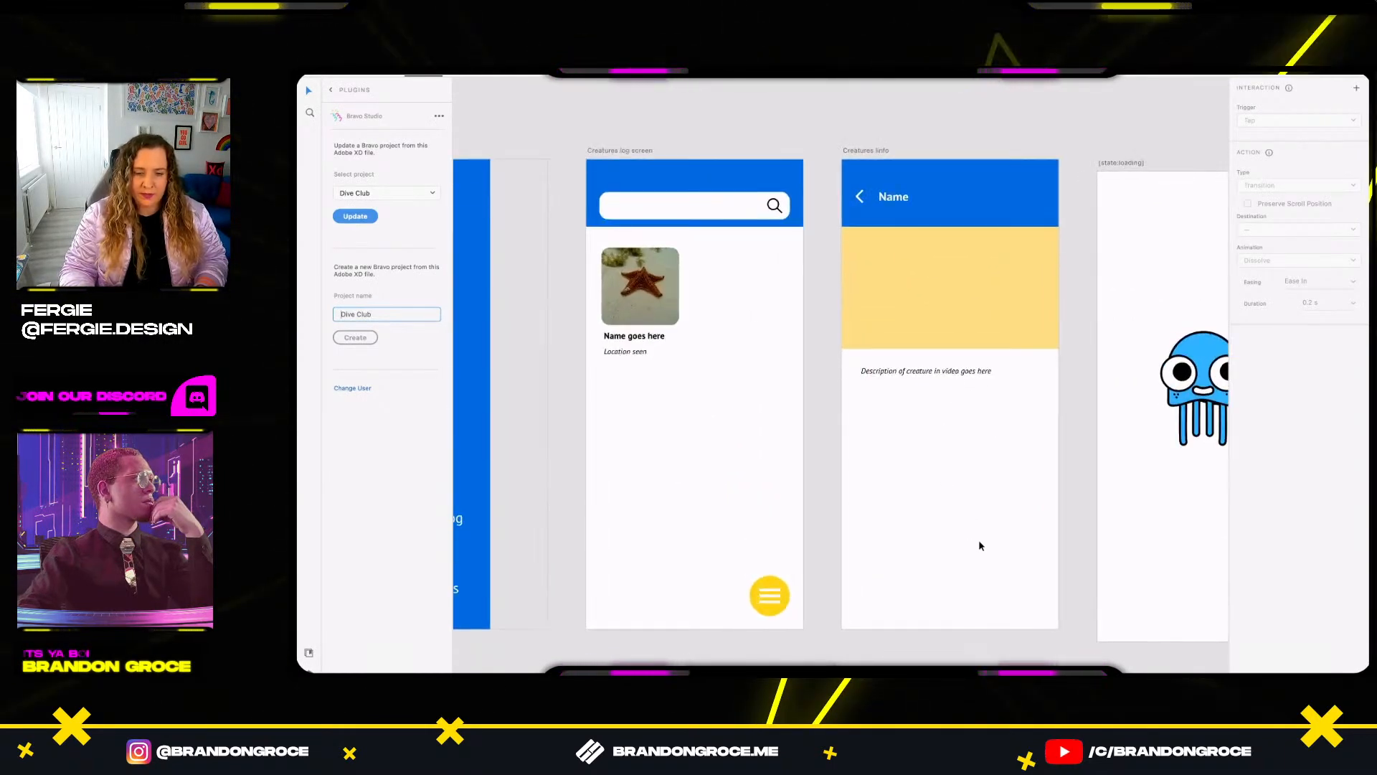
pyautogui.click(943, 391)
pyautogui.press('super+y')
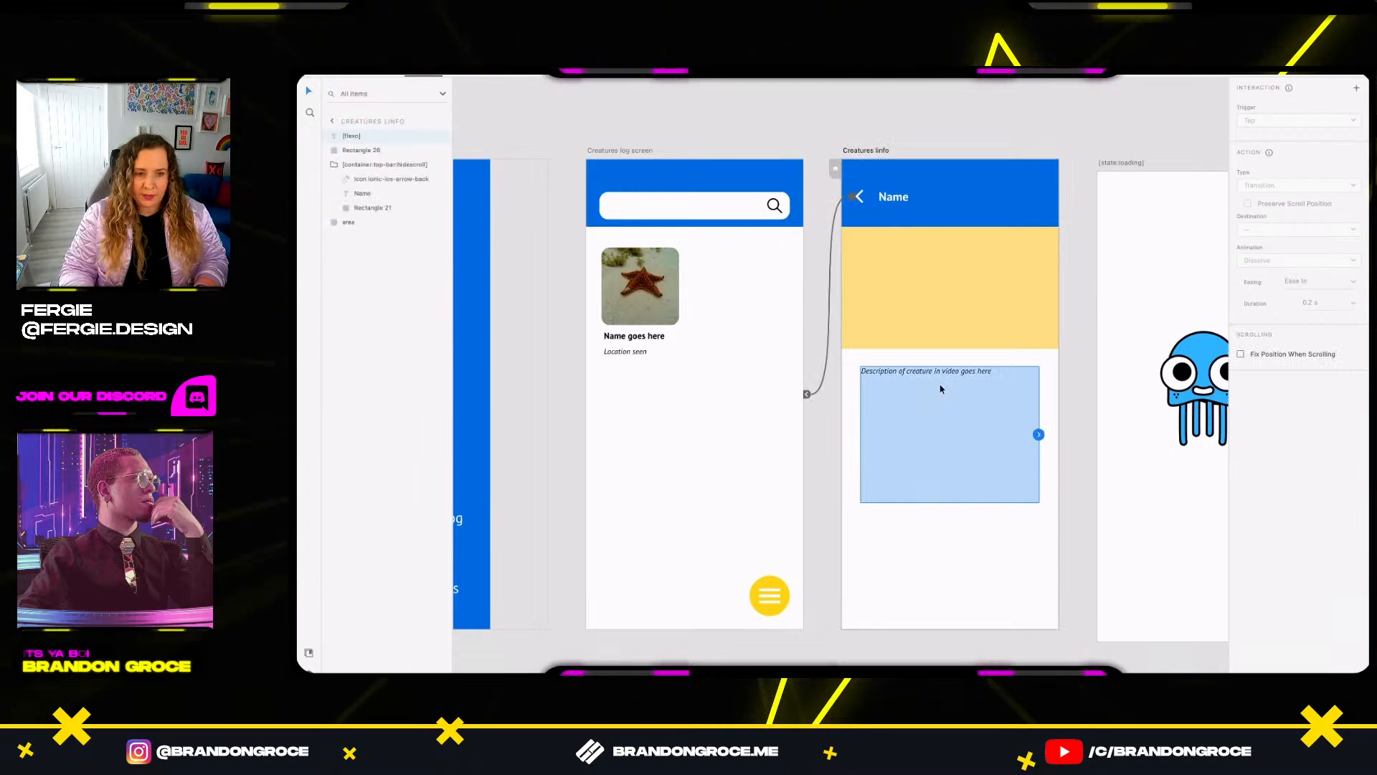
pyautogui.click(382, 69)
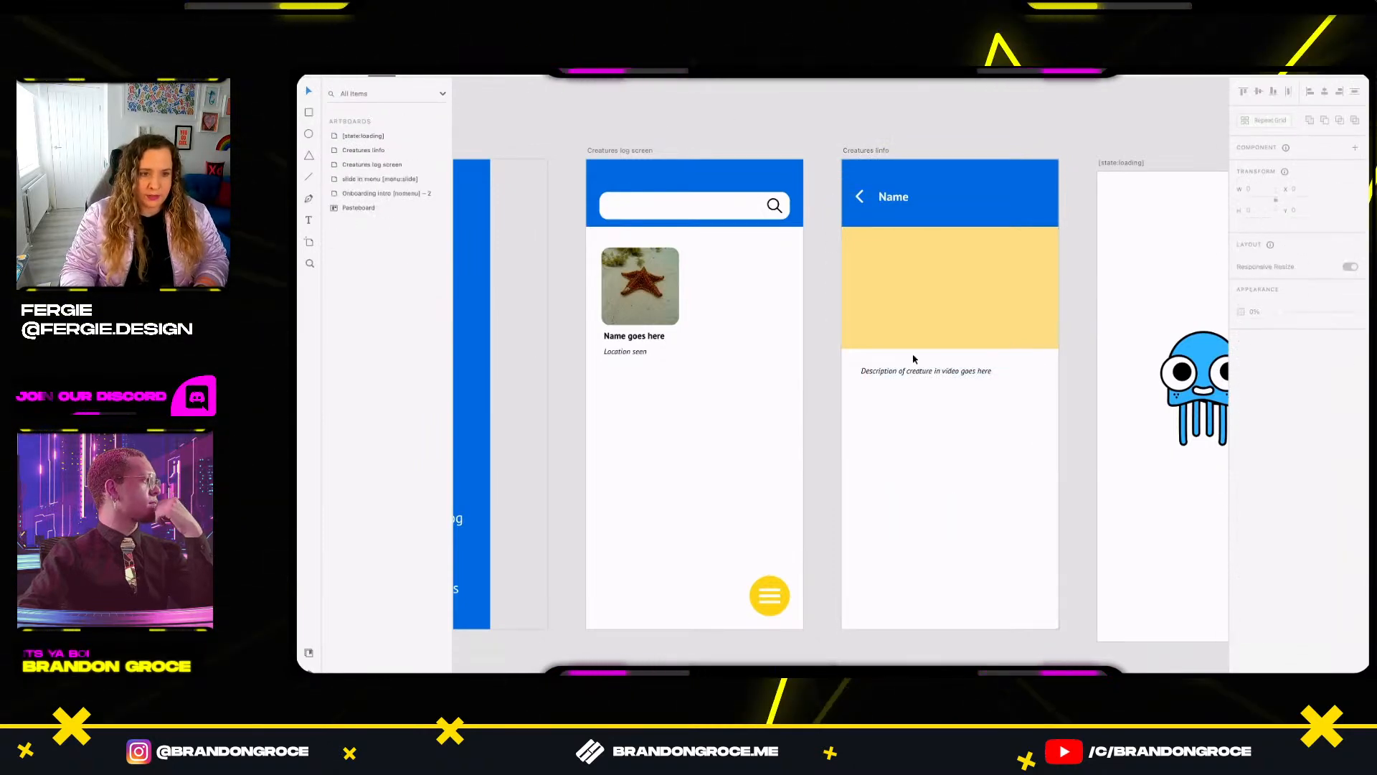
pyautogui.click(937, 258)
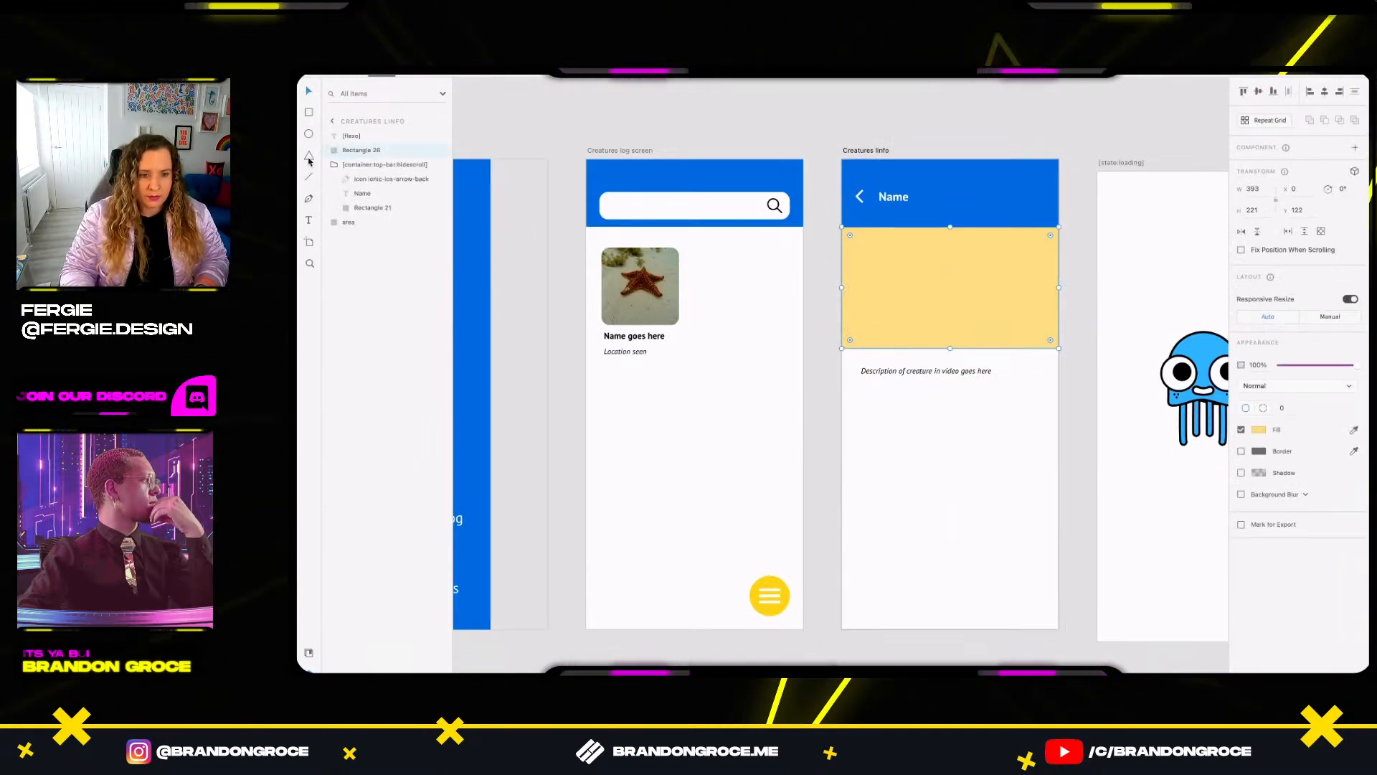
pyautogui.click(364, 137)
pyautogui.click(365, 149)
pyautogui.click(365, 138)
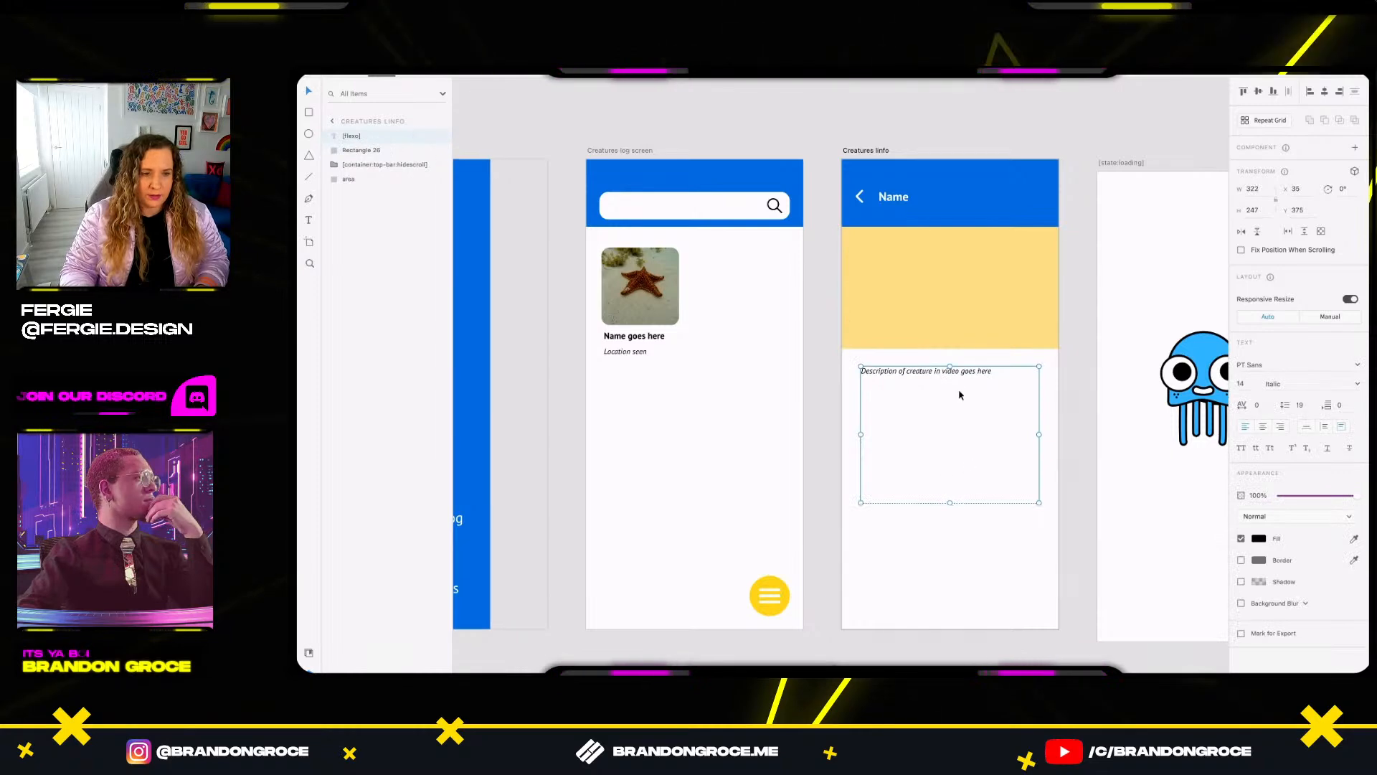
# Group the area, yellow rectangle and description text layers of the Creatures Info artboard and name the group [container].
pyautogui.moveTo(1047, 630); pyautogui.dragTo(843, 229)
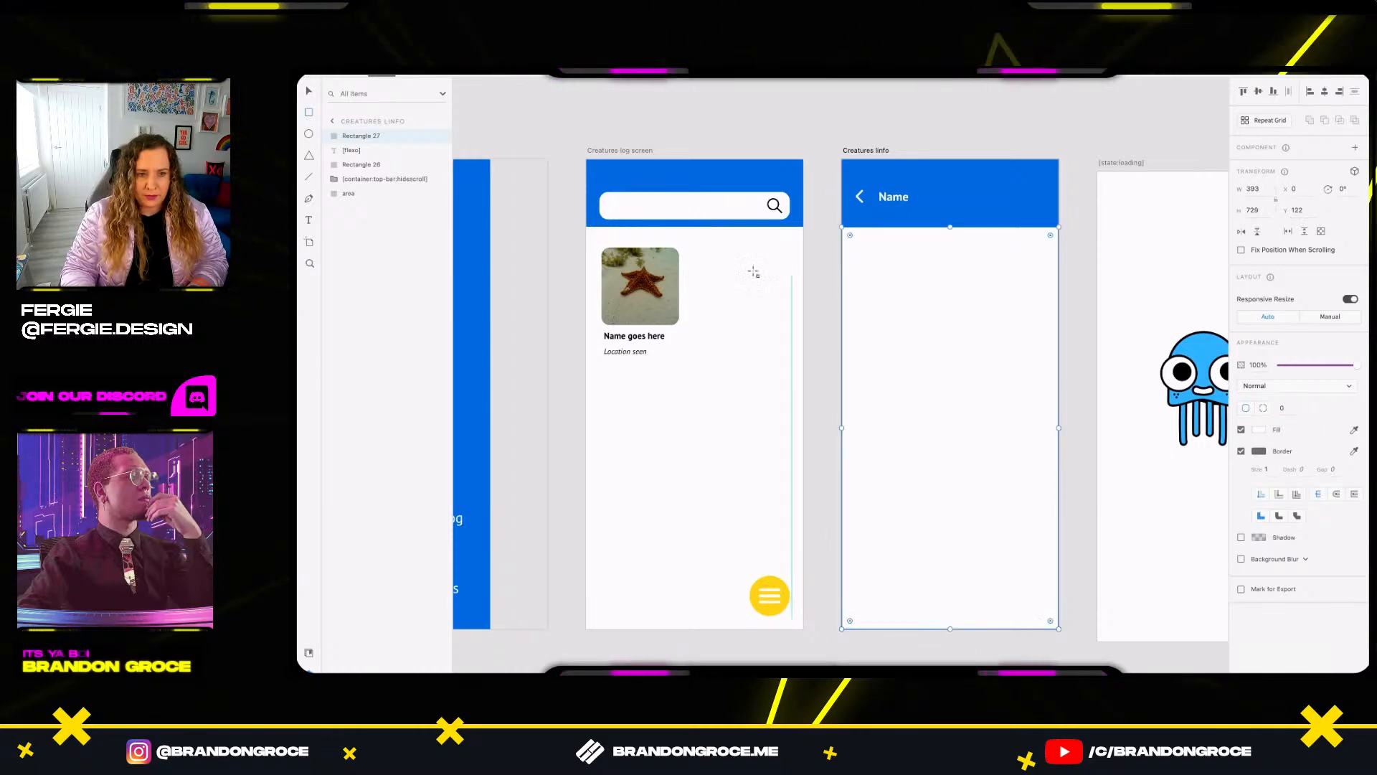
pyautogui.press('Delete')
pyautogui.click(387, 179)
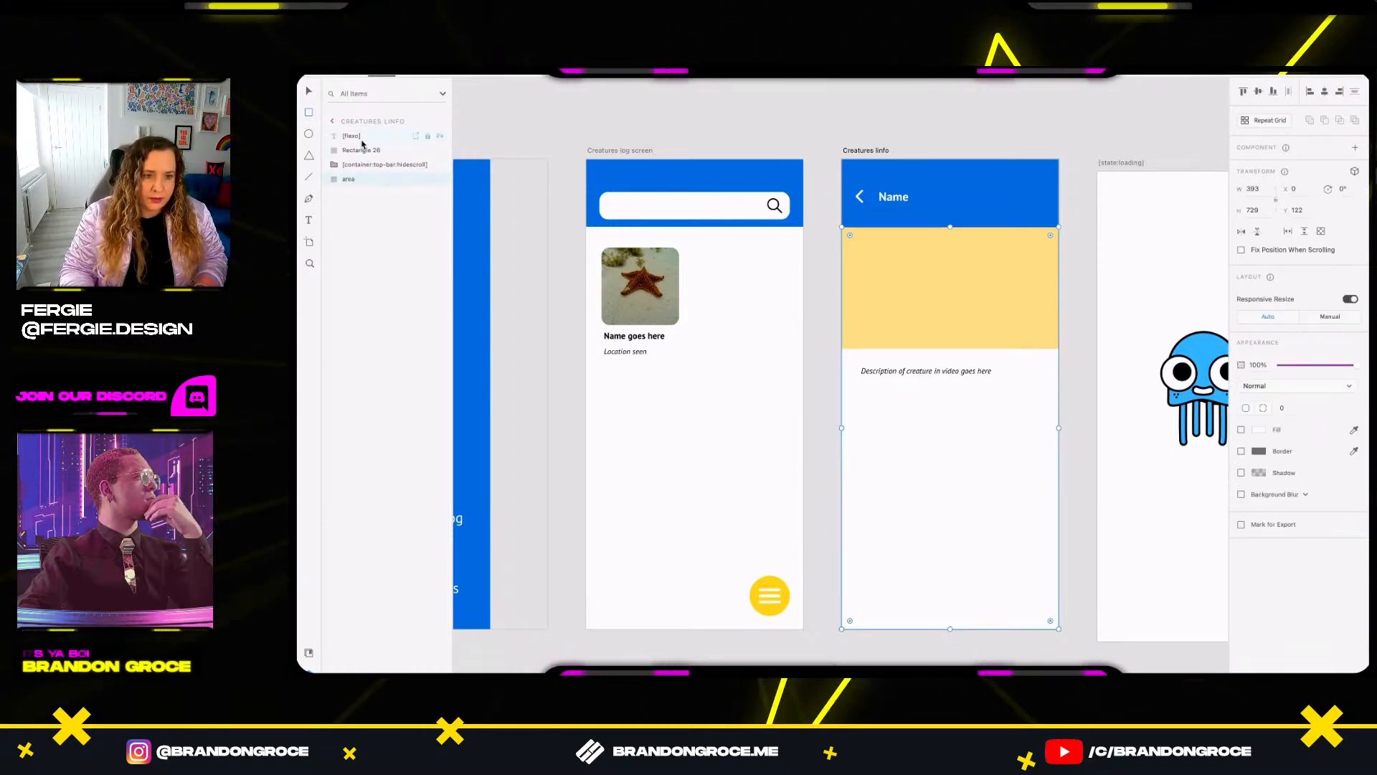
pyautogui.keyDown('ctrl'); pyautogui.click(370, 151); pyautogui.keyUp('ctrl')
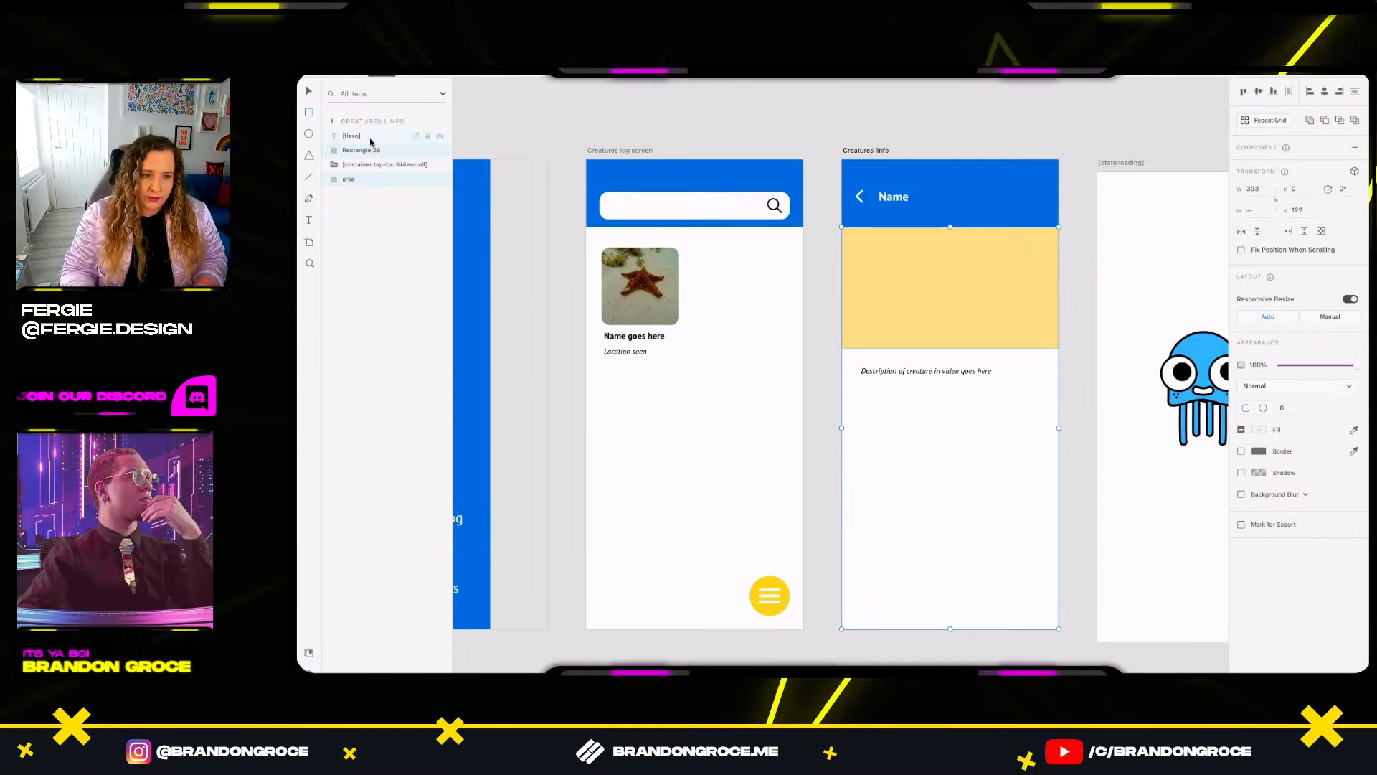
pyautogui.keyDown('ctrl'); pyautogui.click(370, 140); pyautogui.keyUp('ctrl')
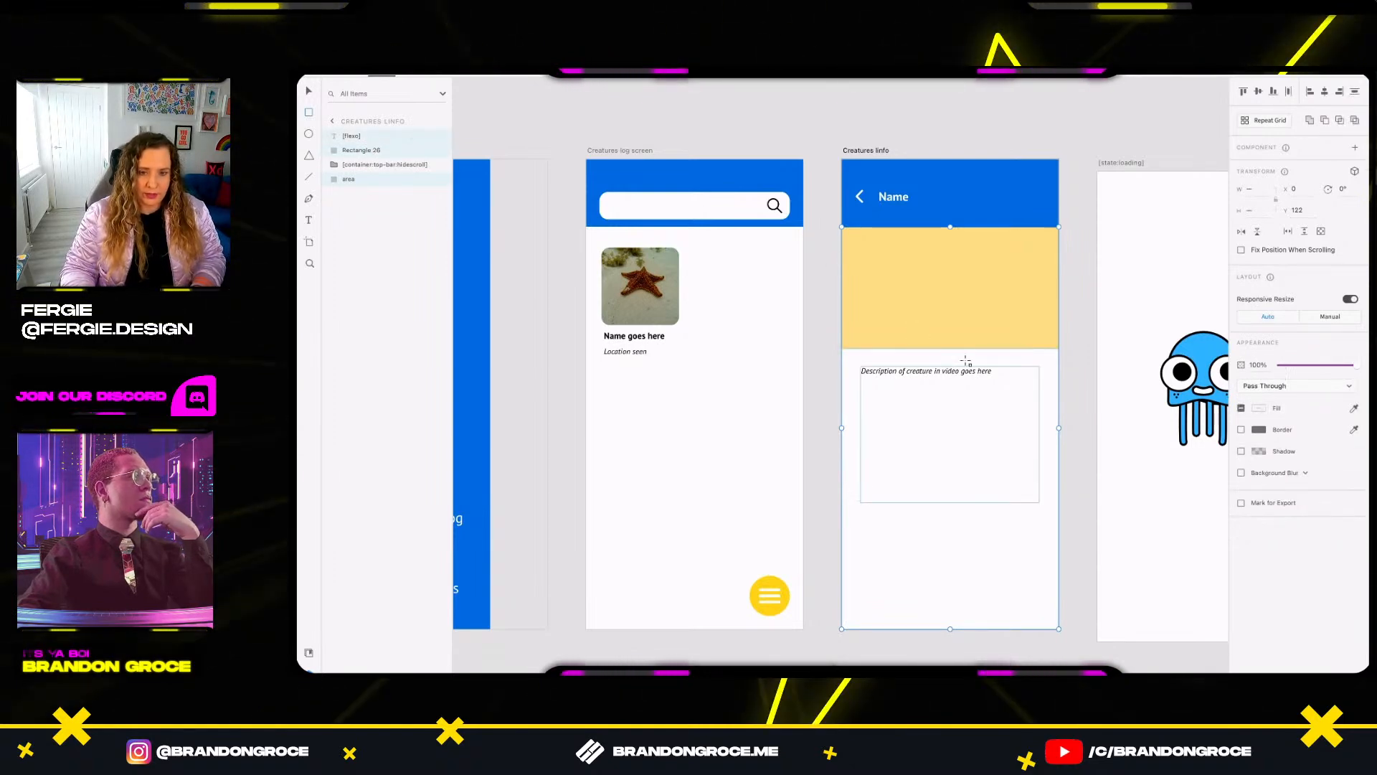
pyautogui.hotkey('ctrl', 'g')
pyautogui.doubleClick(361, 136)
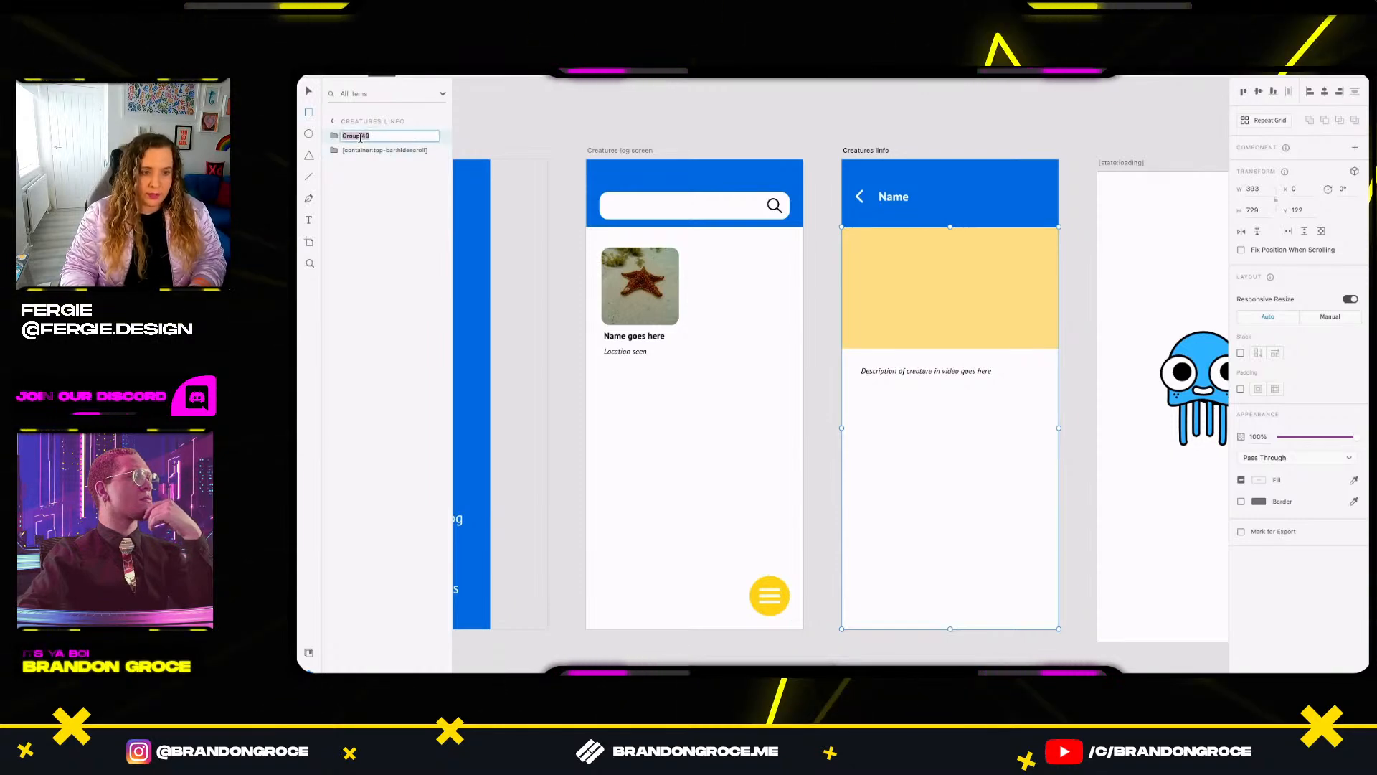
pyautogui.write('[container]')
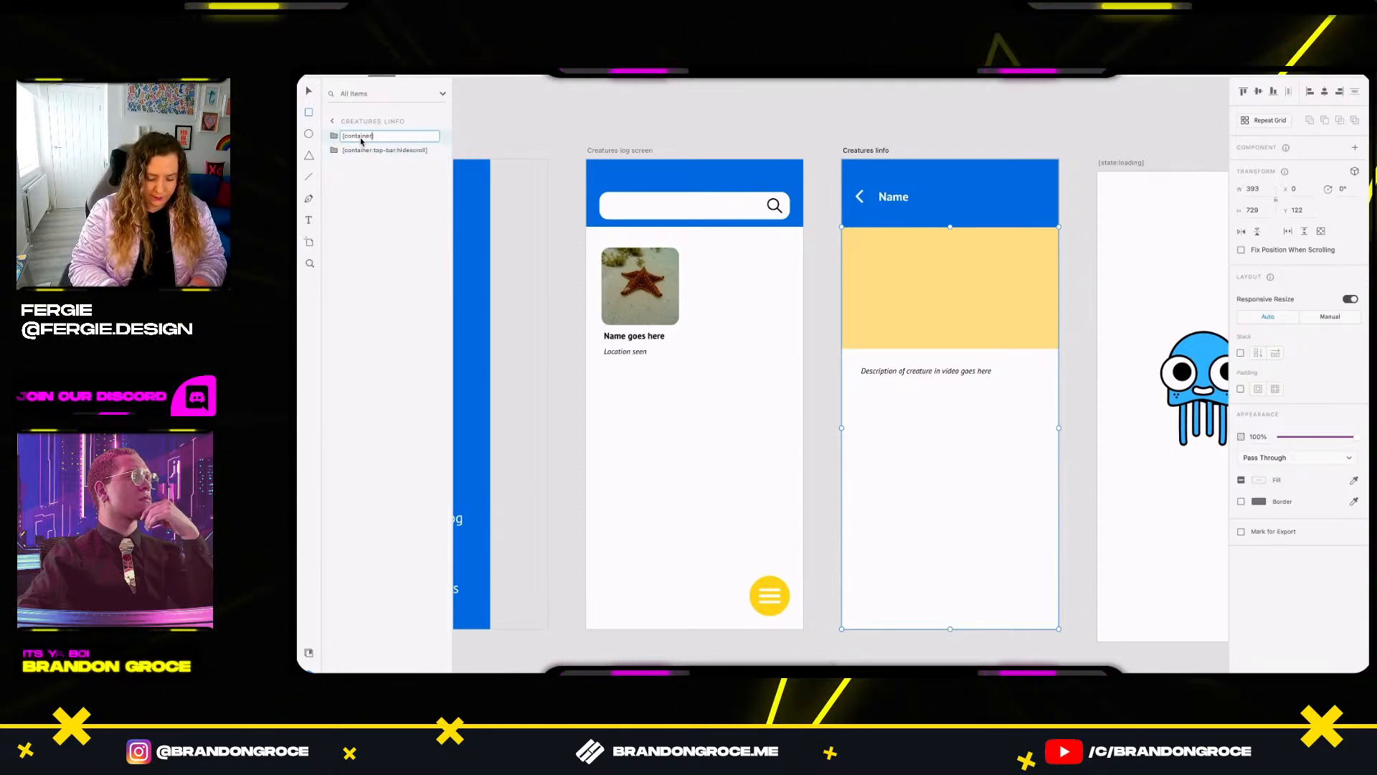
pyautogui.press('Return')
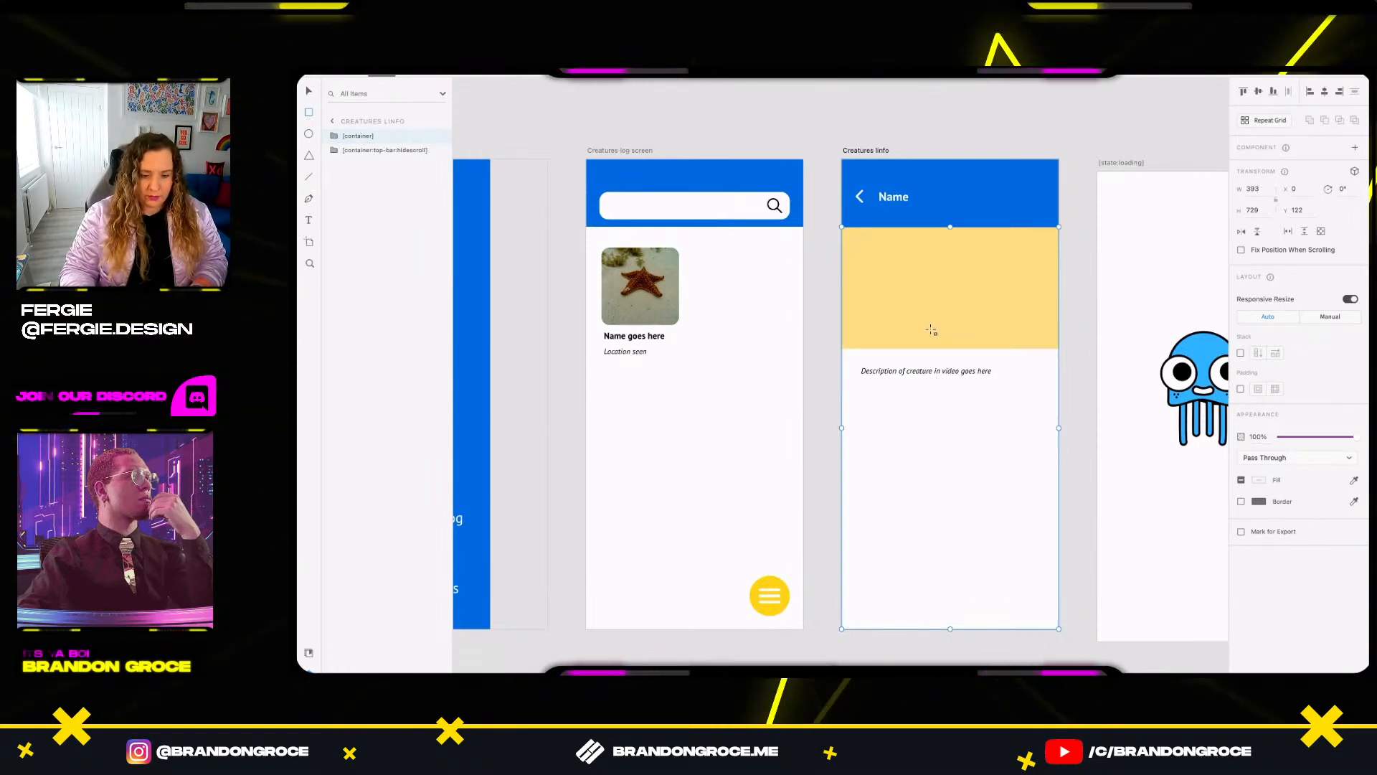
# Rename the yellow rectangle inside the [container] group as video.
pyautogui.doubleClick(934, 290)
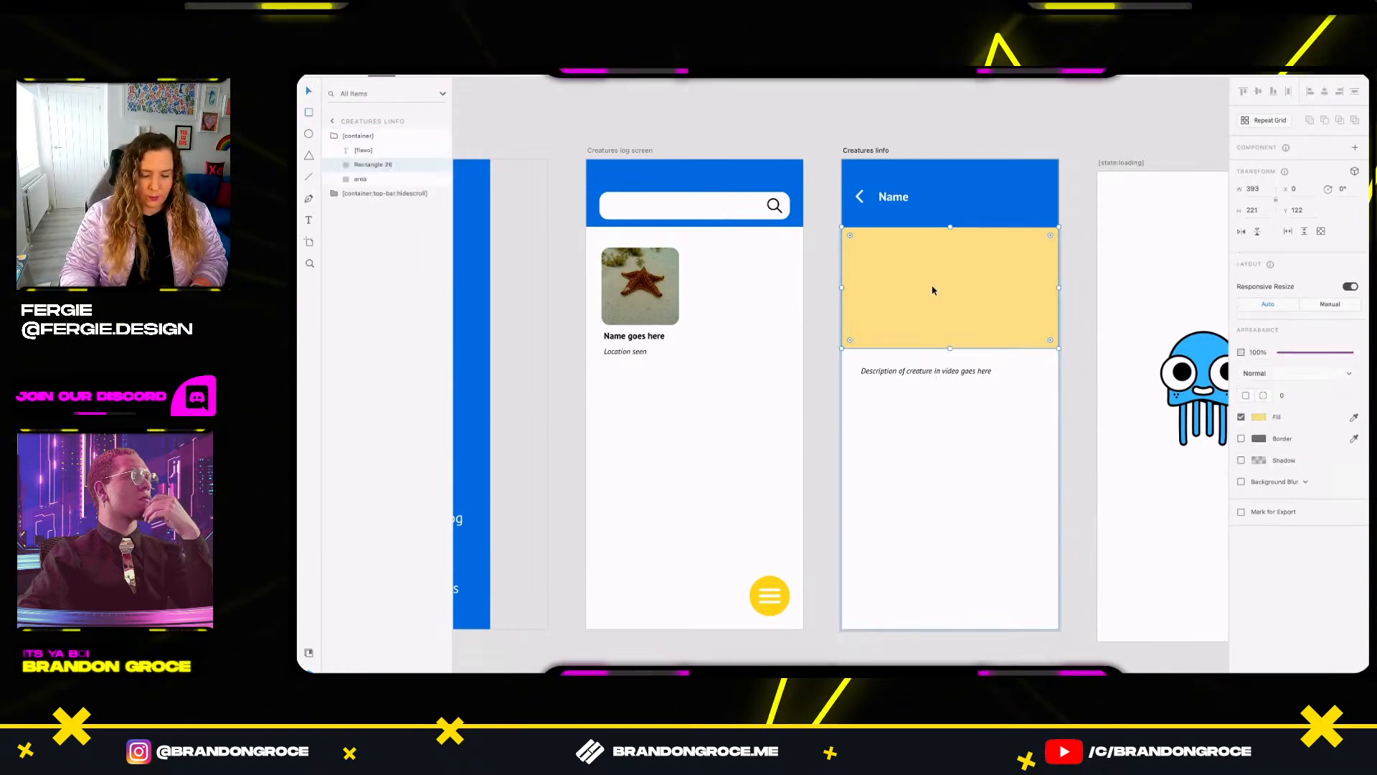
pyautogui.doubleClick(363, 165)
pyautogui.write('video')
pyautogui.press('Return')
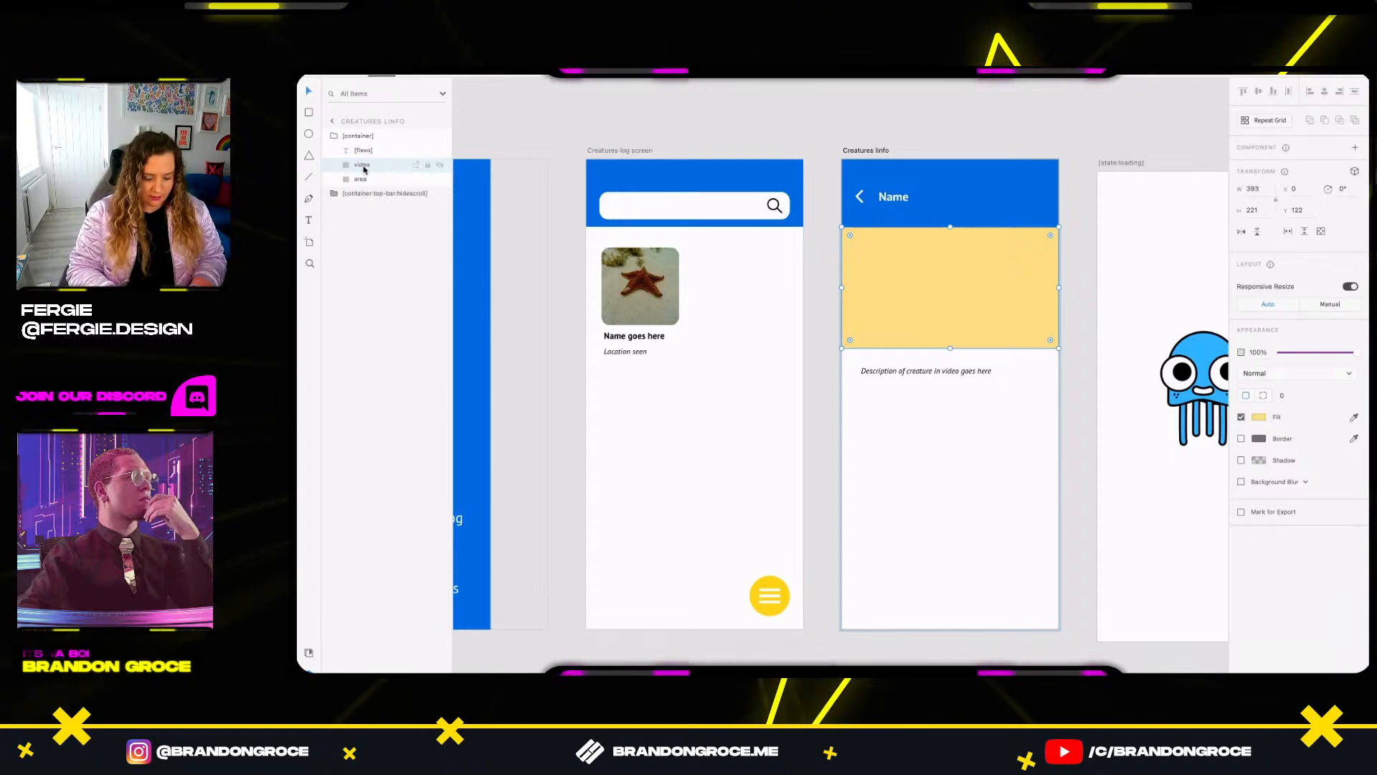
# Try twice to update the Dive Club project with the Bravo Studio plugin, dismissing the dialog each time.
pyautogui.click(309, 653)
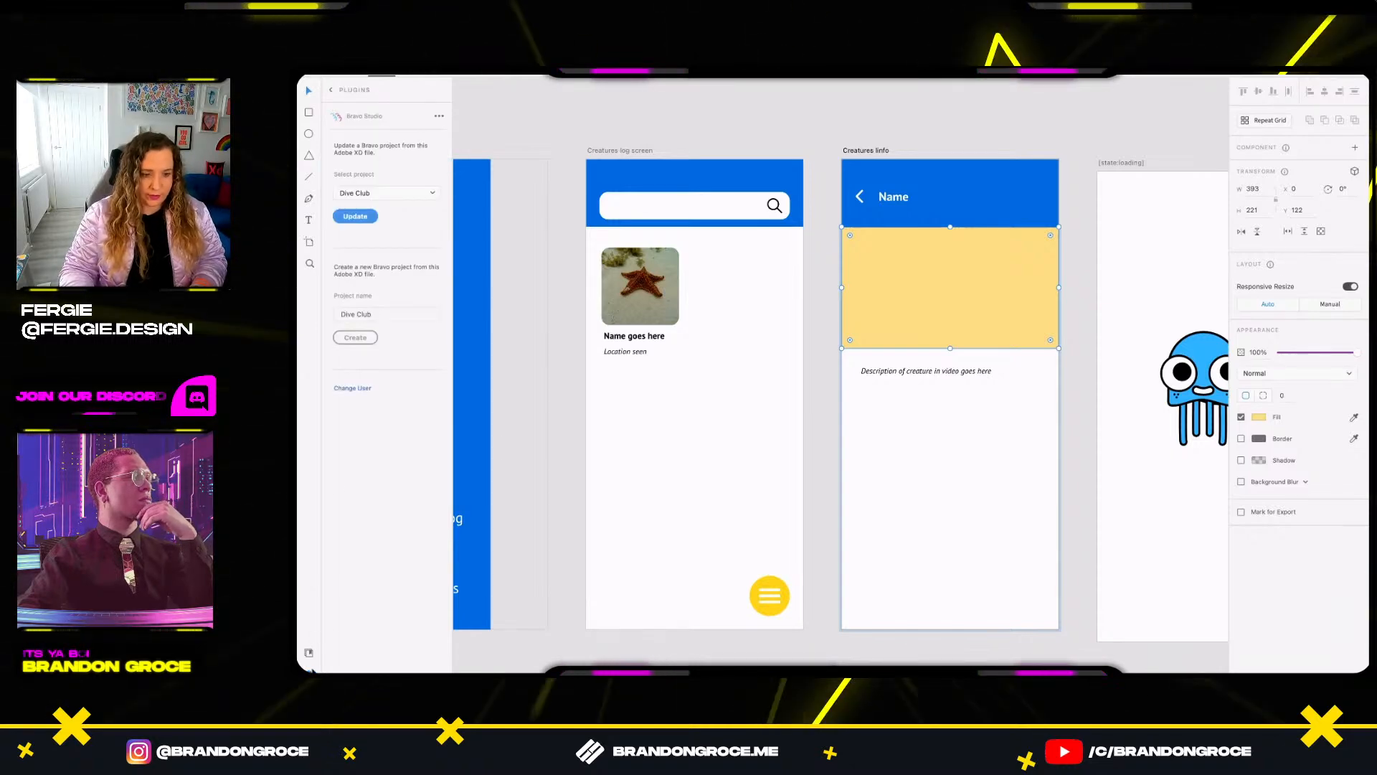
pyautogui.click(368, 218)
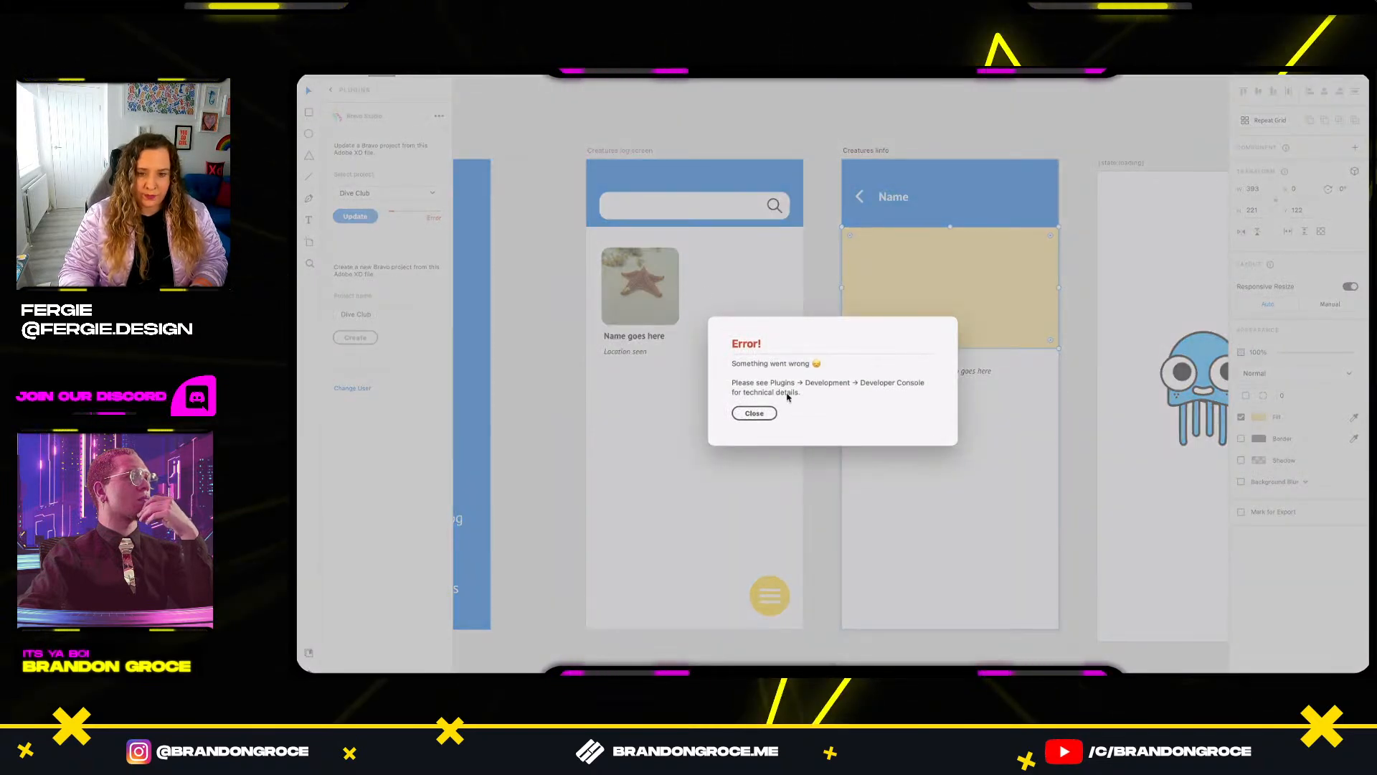
pyautogui.click(755, 414)
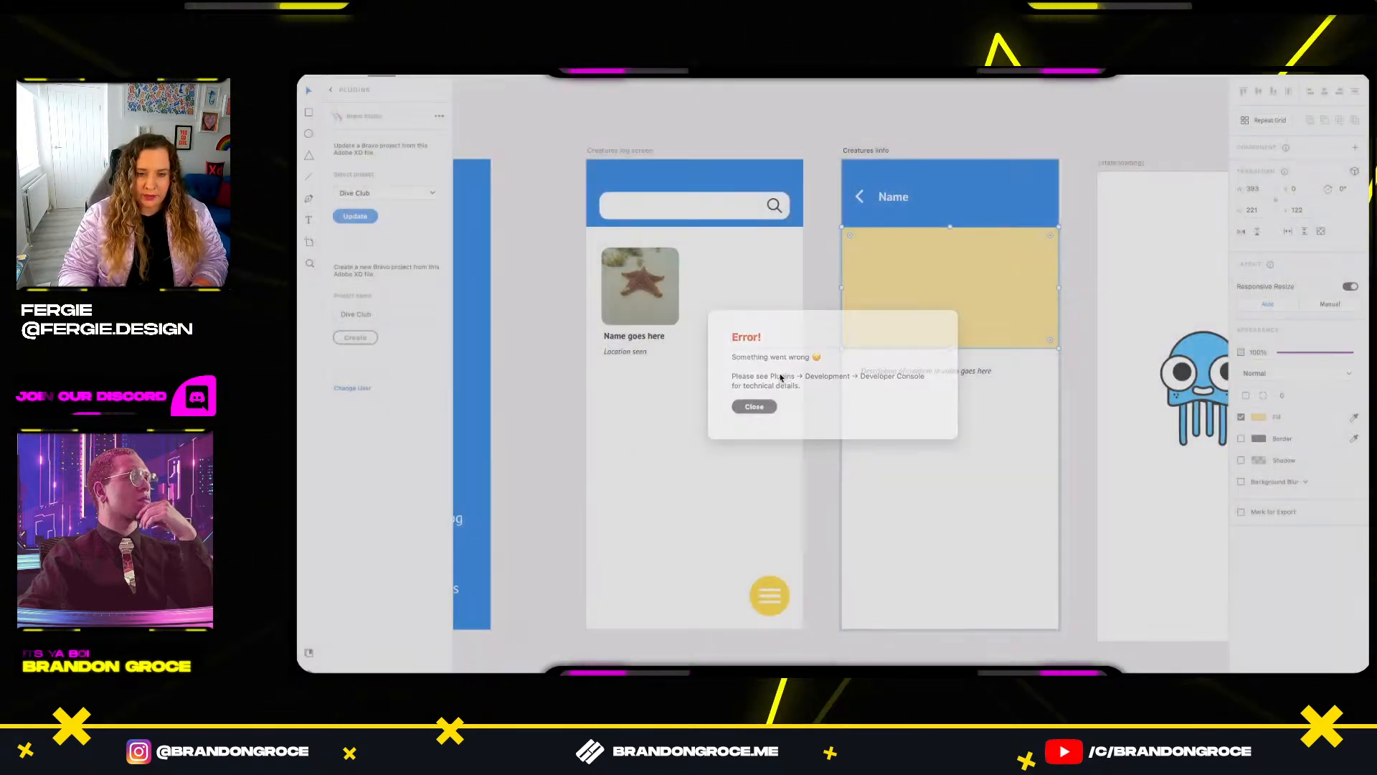
pyautogui.click(359, 220)
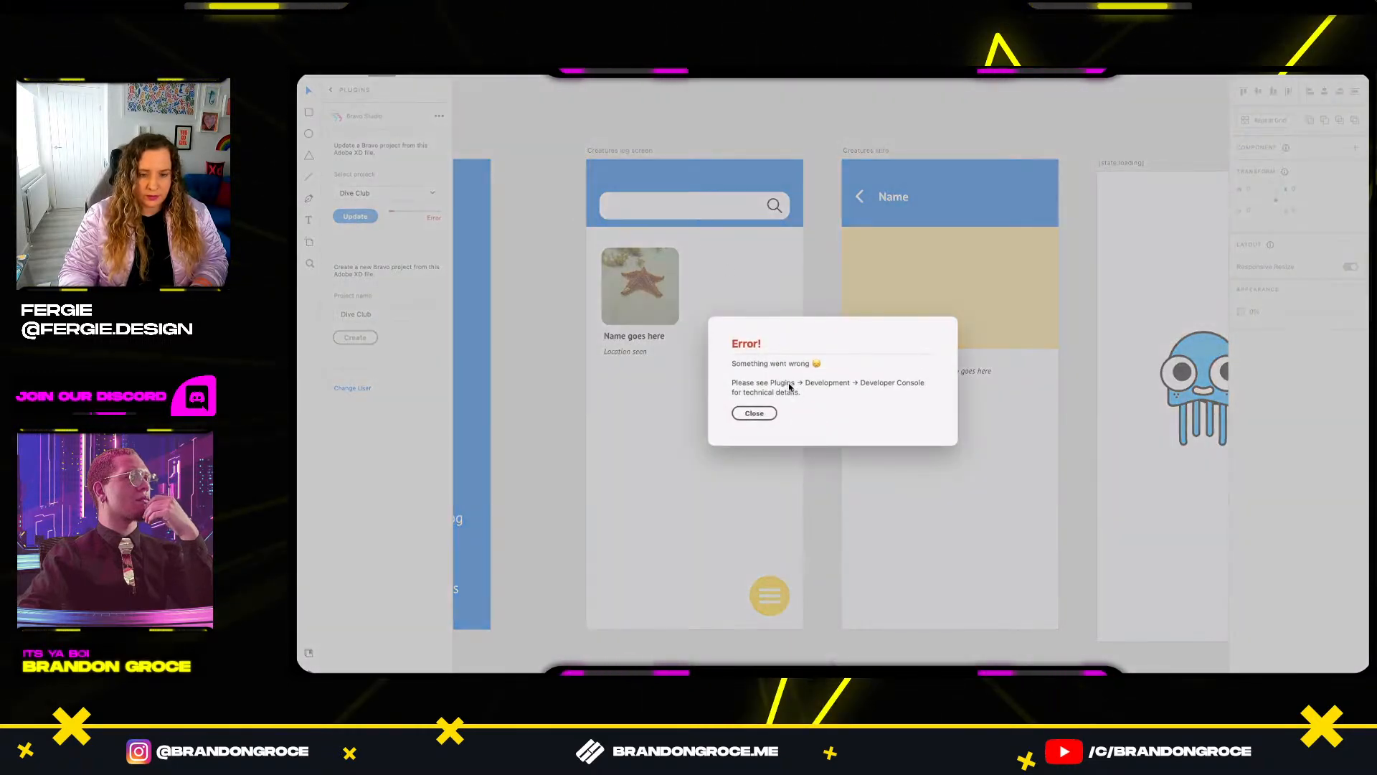
pyautogui.click(754, 414)
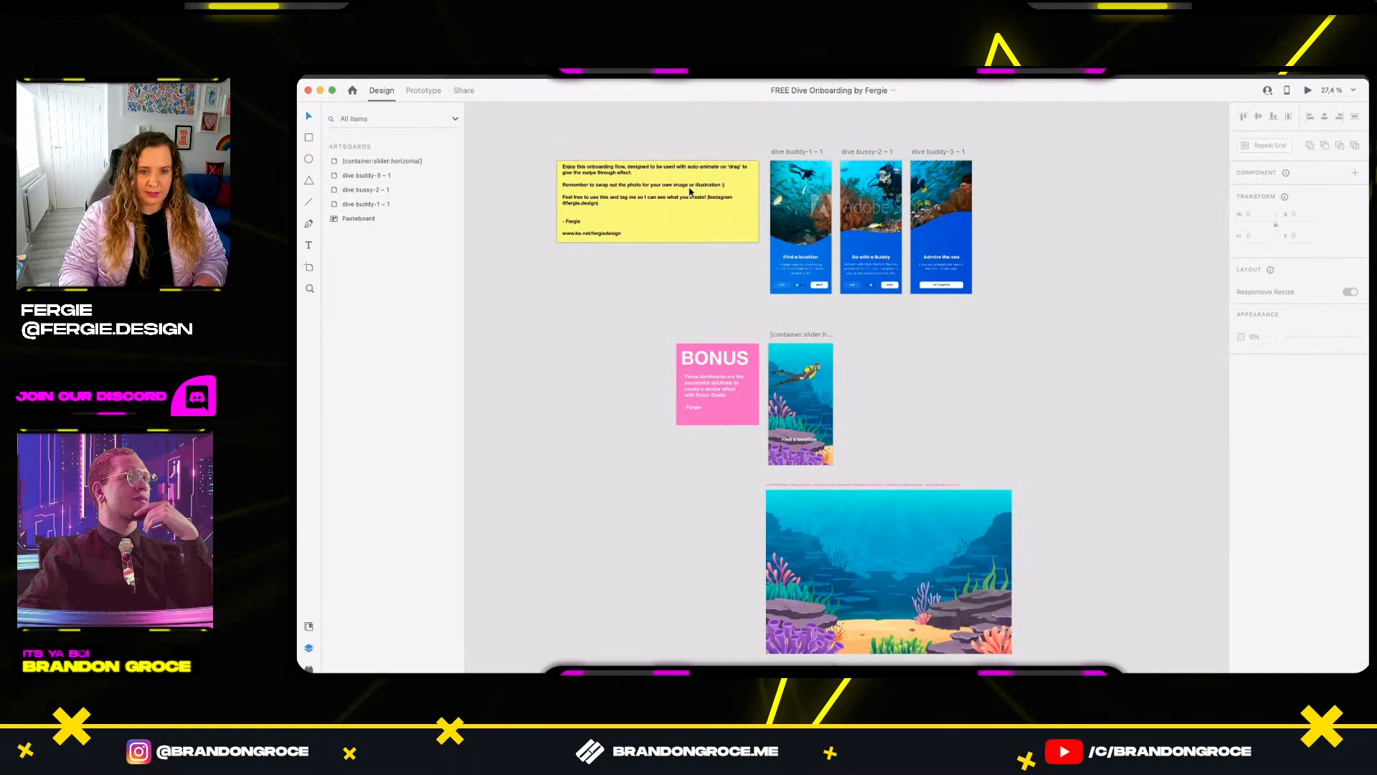
# Reopen the recent cloud document "dive buddy - bravo" and align its window over the onboarding file.
pyautogui.press('super+o')
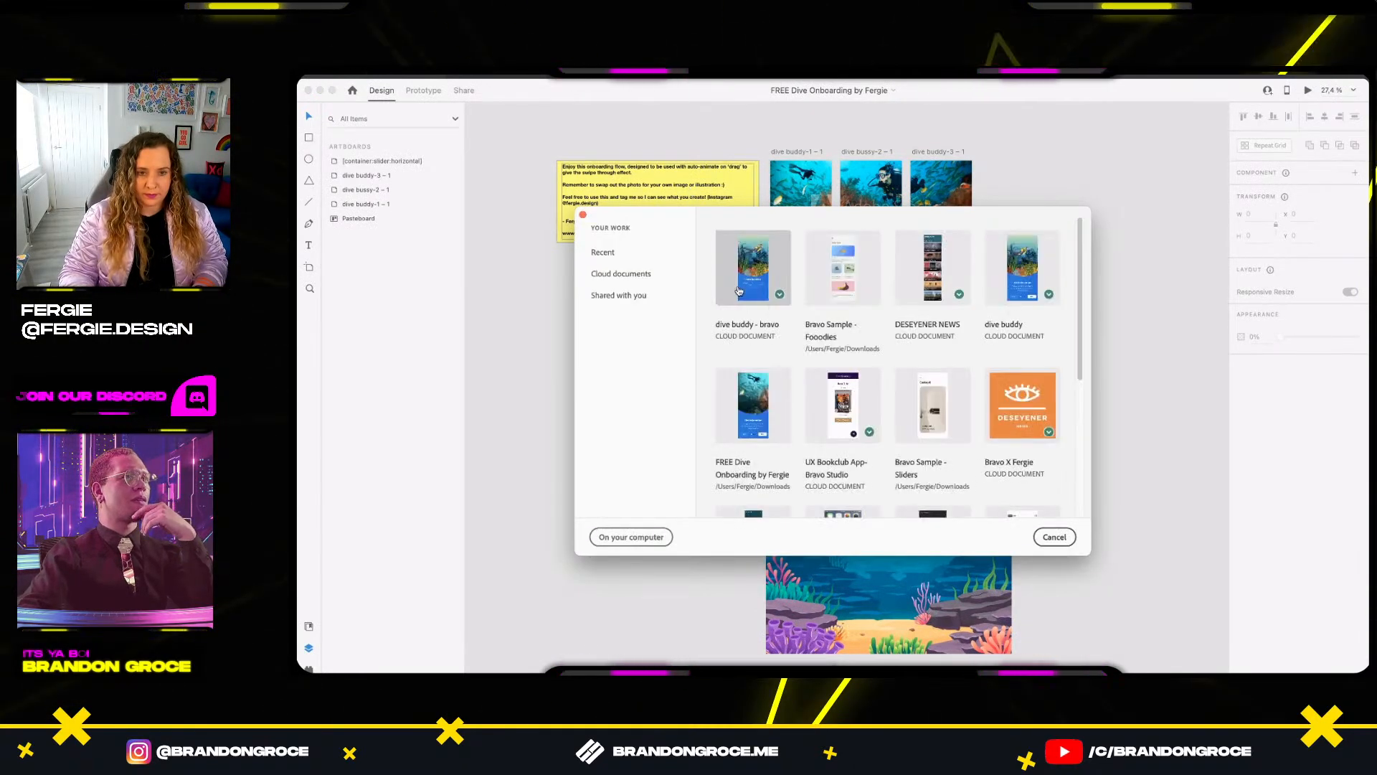
pyautogui.click(742, 272)
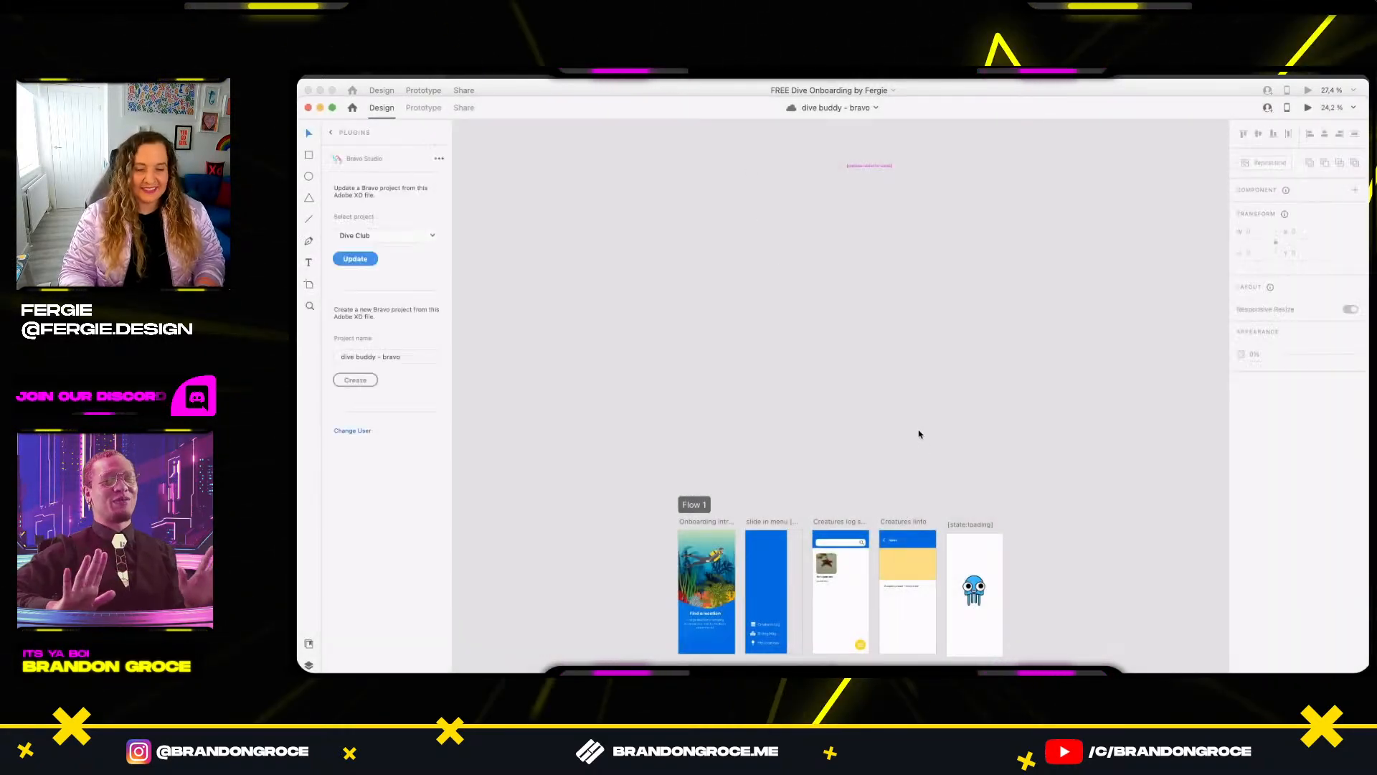
pyautogui.moveTo(915, 406); pyautogui.dragTo(918, 232)
pyautogui.scroll(3, 879, 467)
pyautogui.scroll(5, 880, 467)
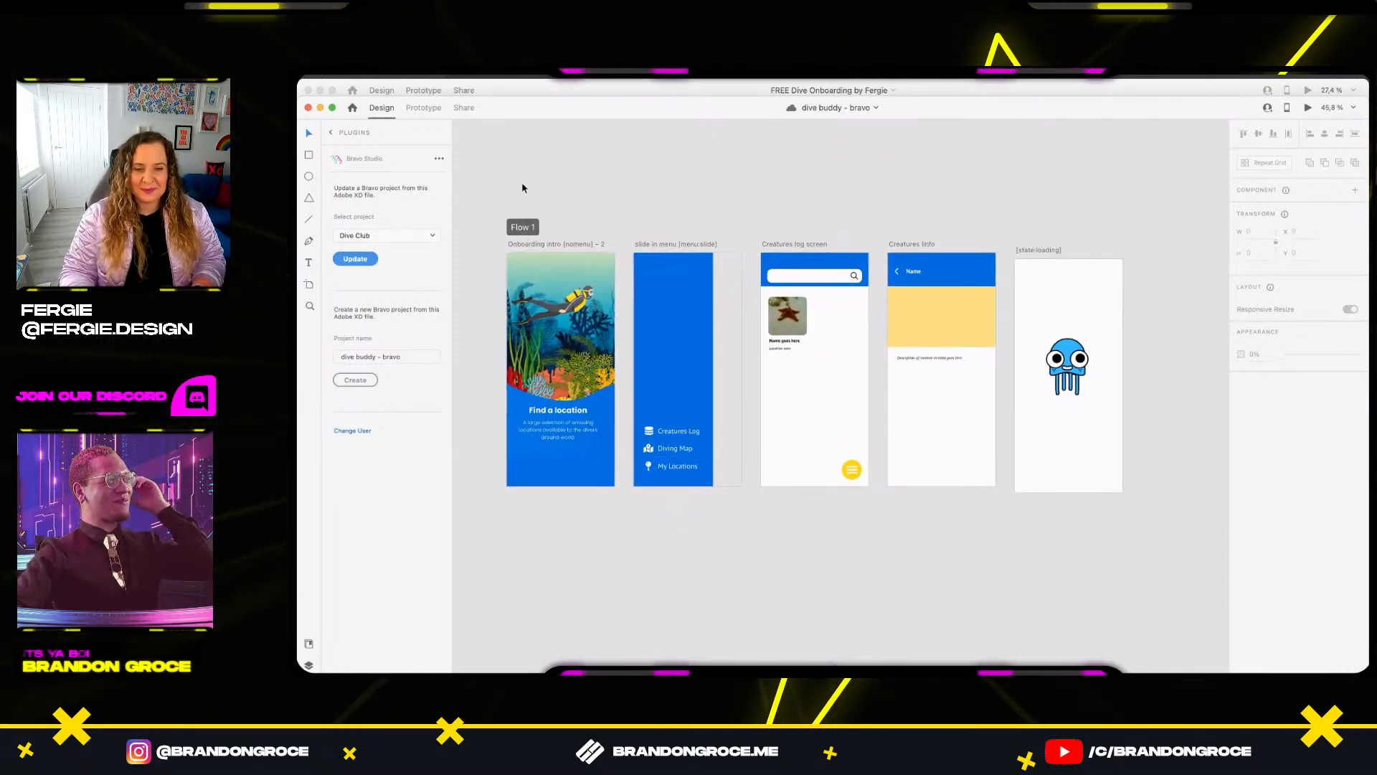
pyautogui.moveTo(522, 179); pyautogui.dragTo(535, 200)
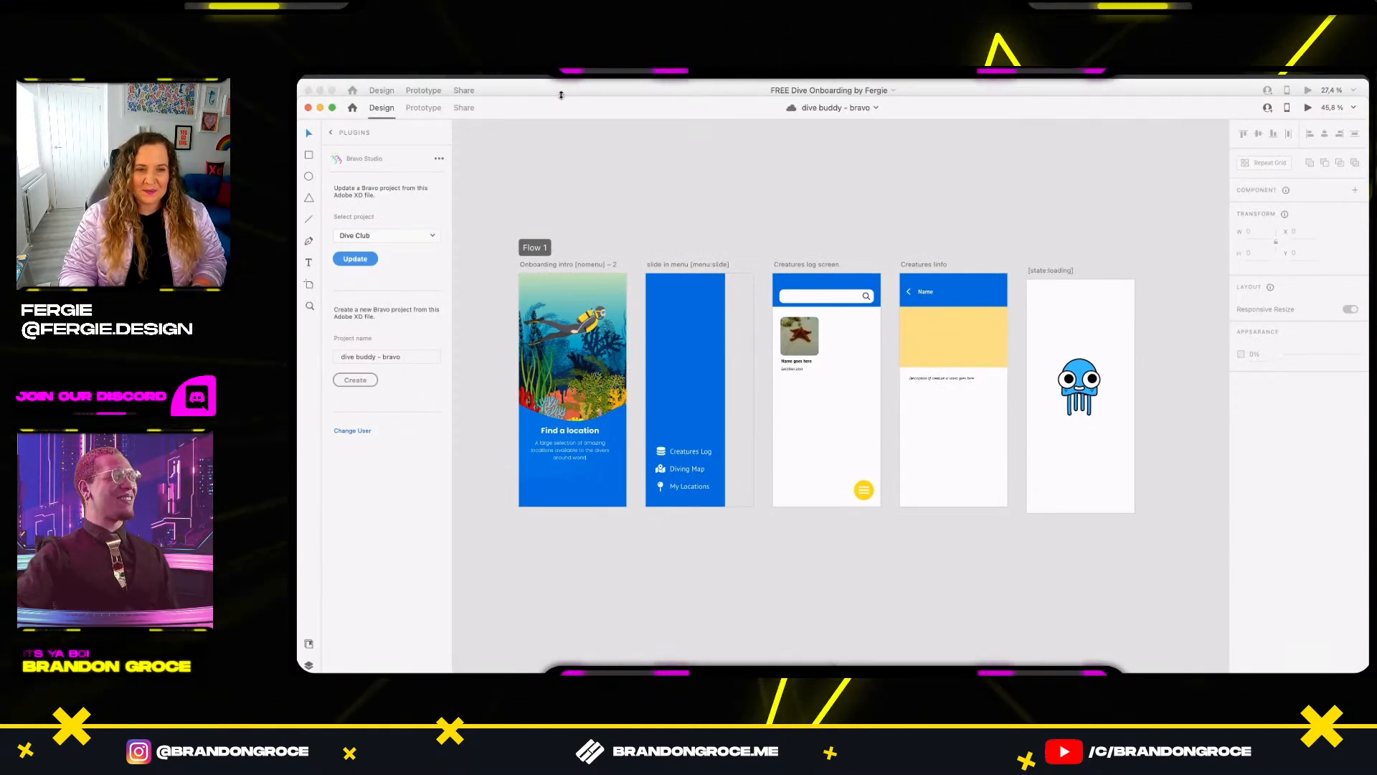
pyautogui.moveTo(563, 108); pyautogui.dragTo(564, 92)
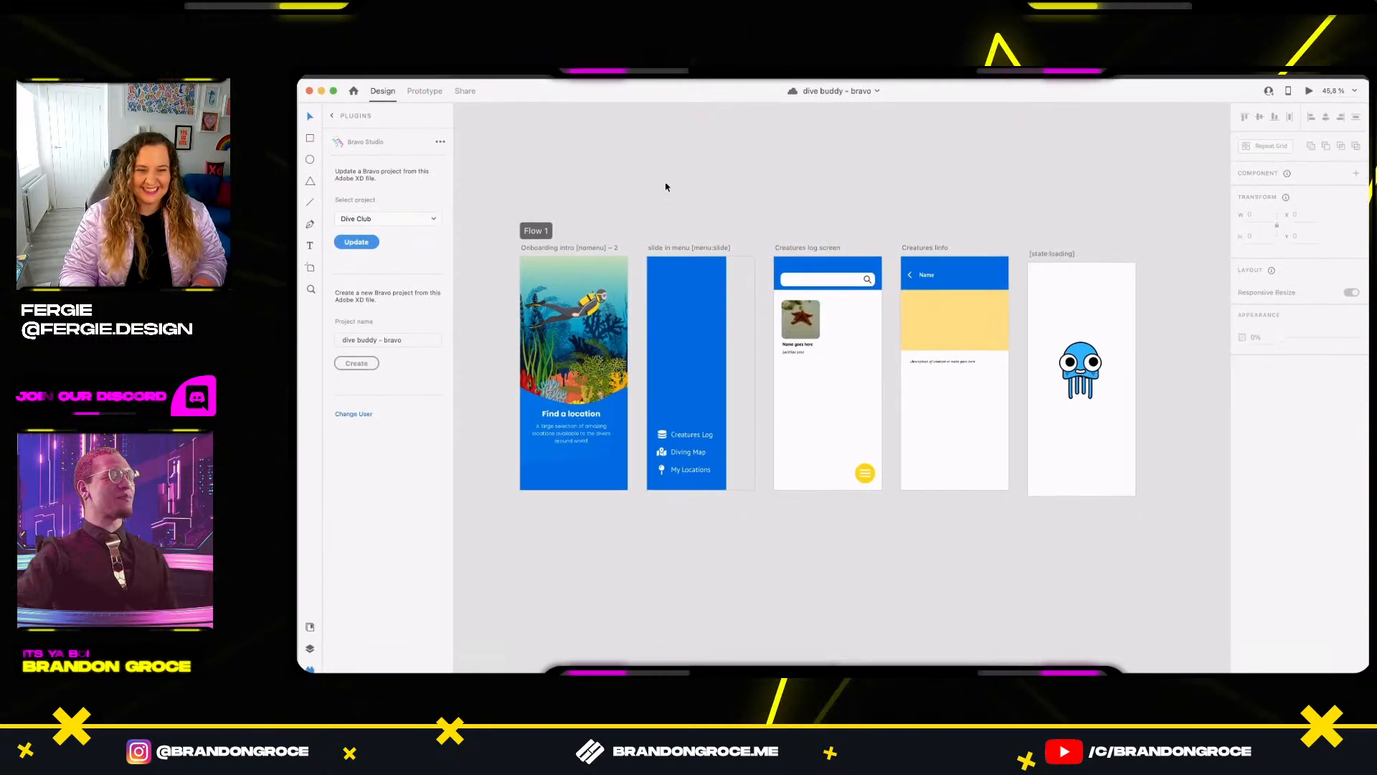
# Check the Creatures Info layer groups, then update the Dive Club project with the Bravo Studio plugin.
pyautogui.click(999, 316)
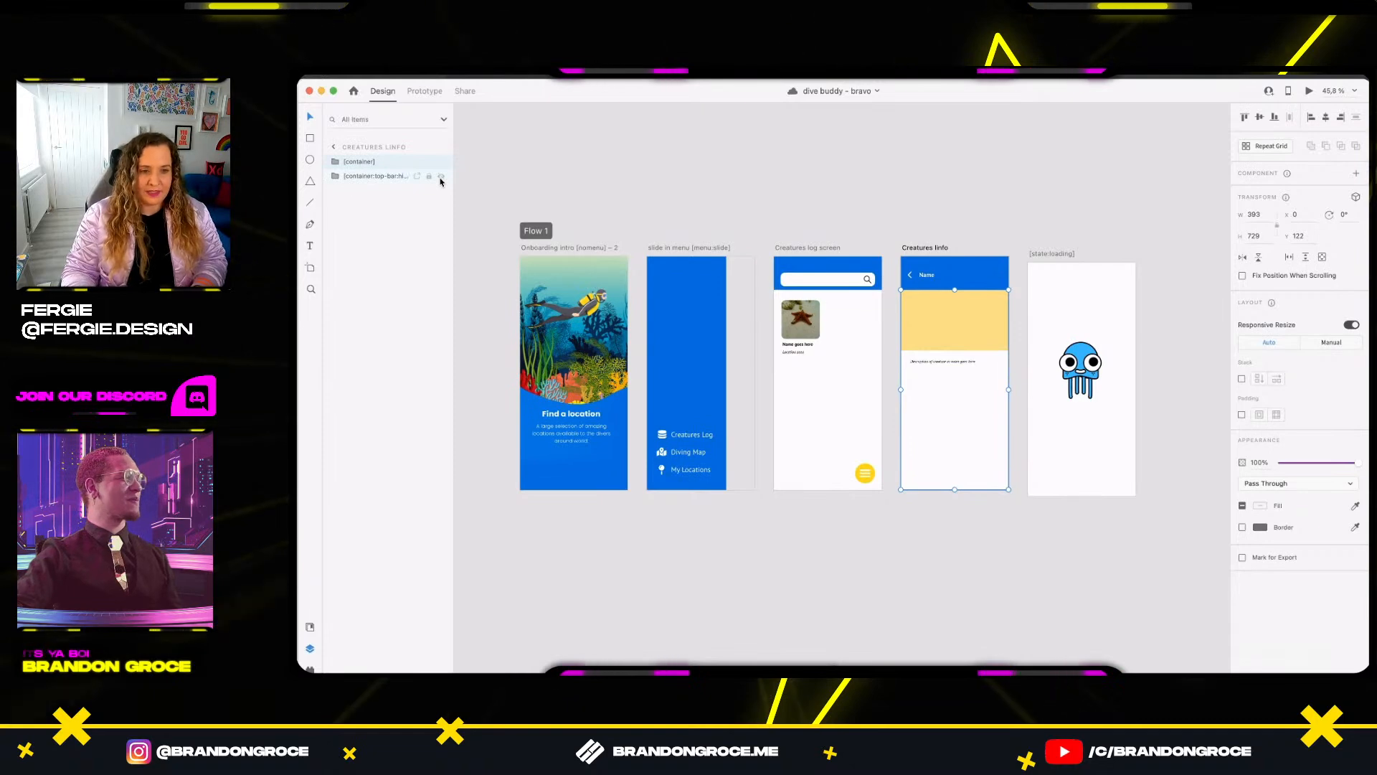
pyautogui.press('shift+super+p')
pyautogui.click(357, 242)
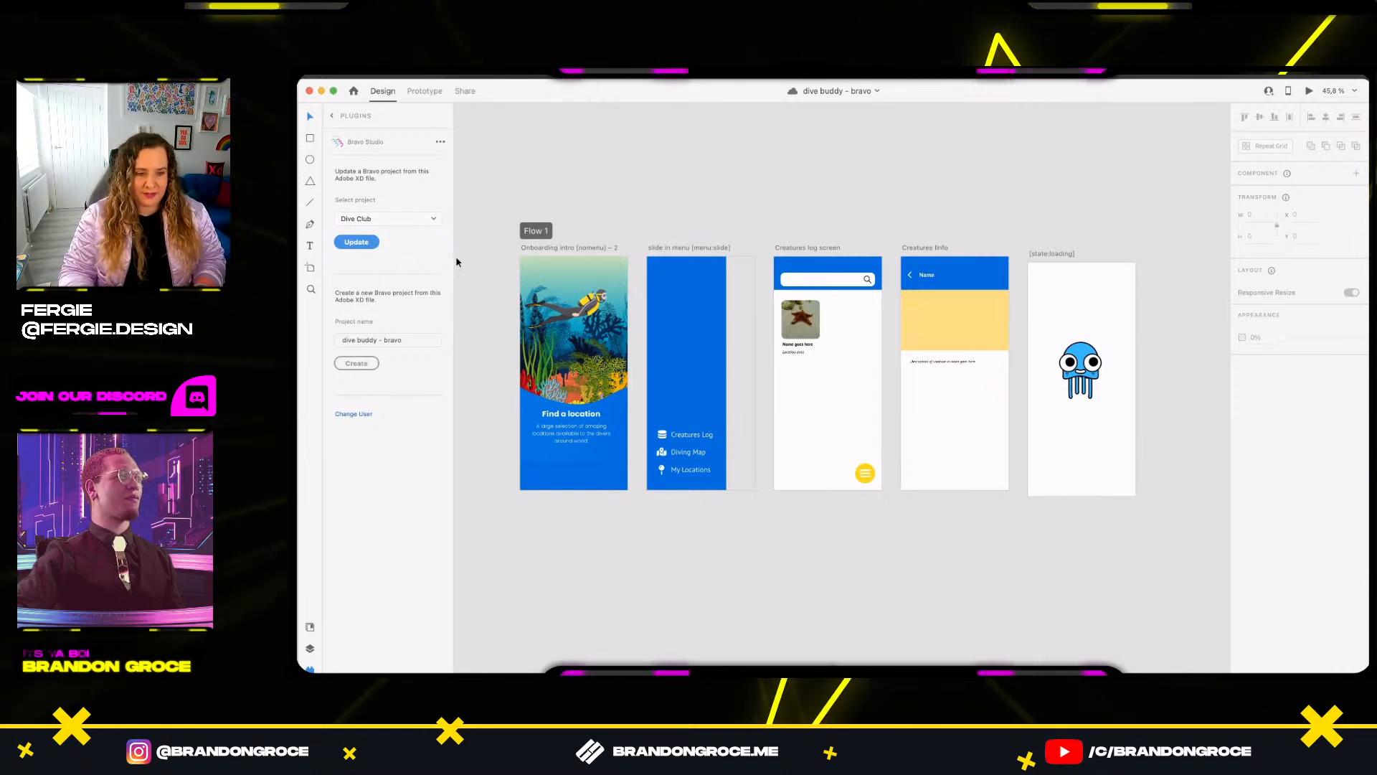
# Switch to Bravo in the browser, reload the Dive Club project from the projects list and open data binding for Creatures Info.
pyautogui.press('super+Tab')
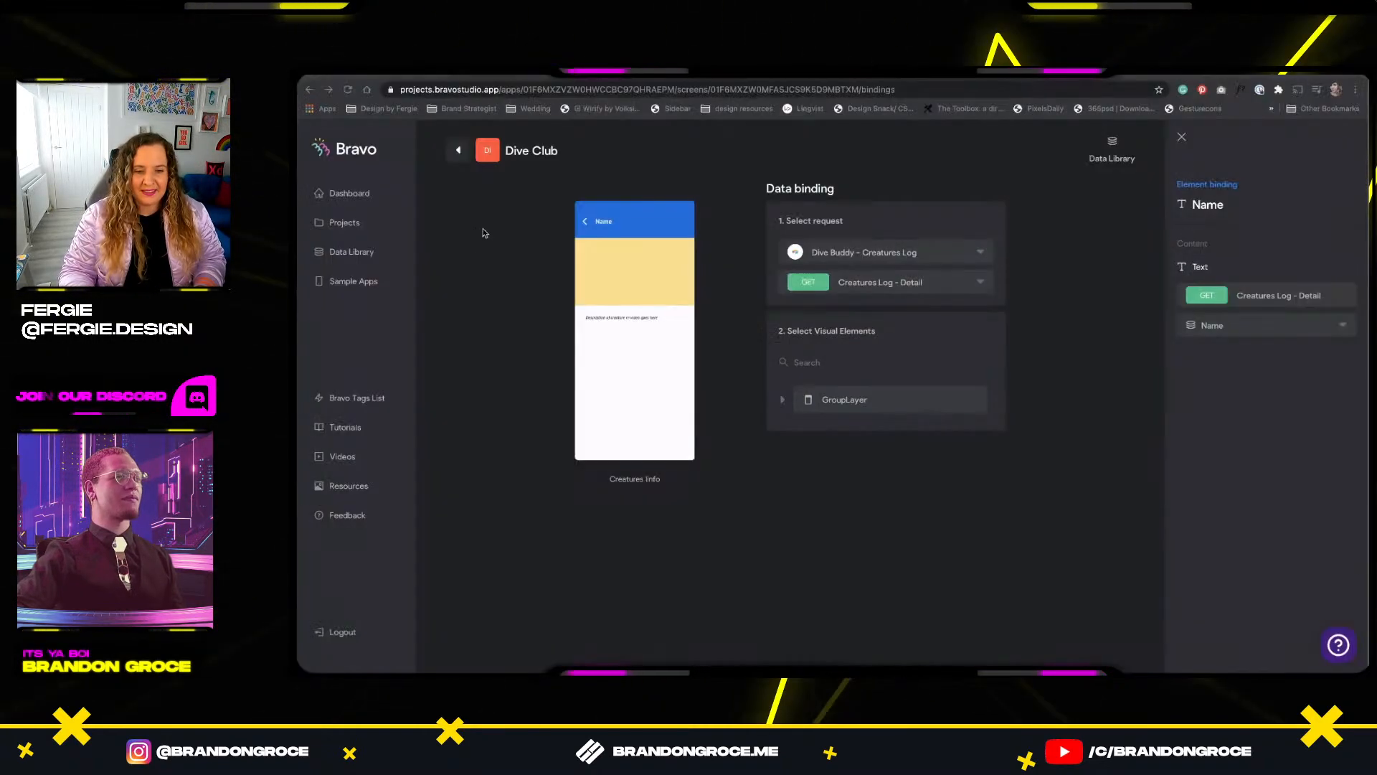
pyautogui.click(458, 152)
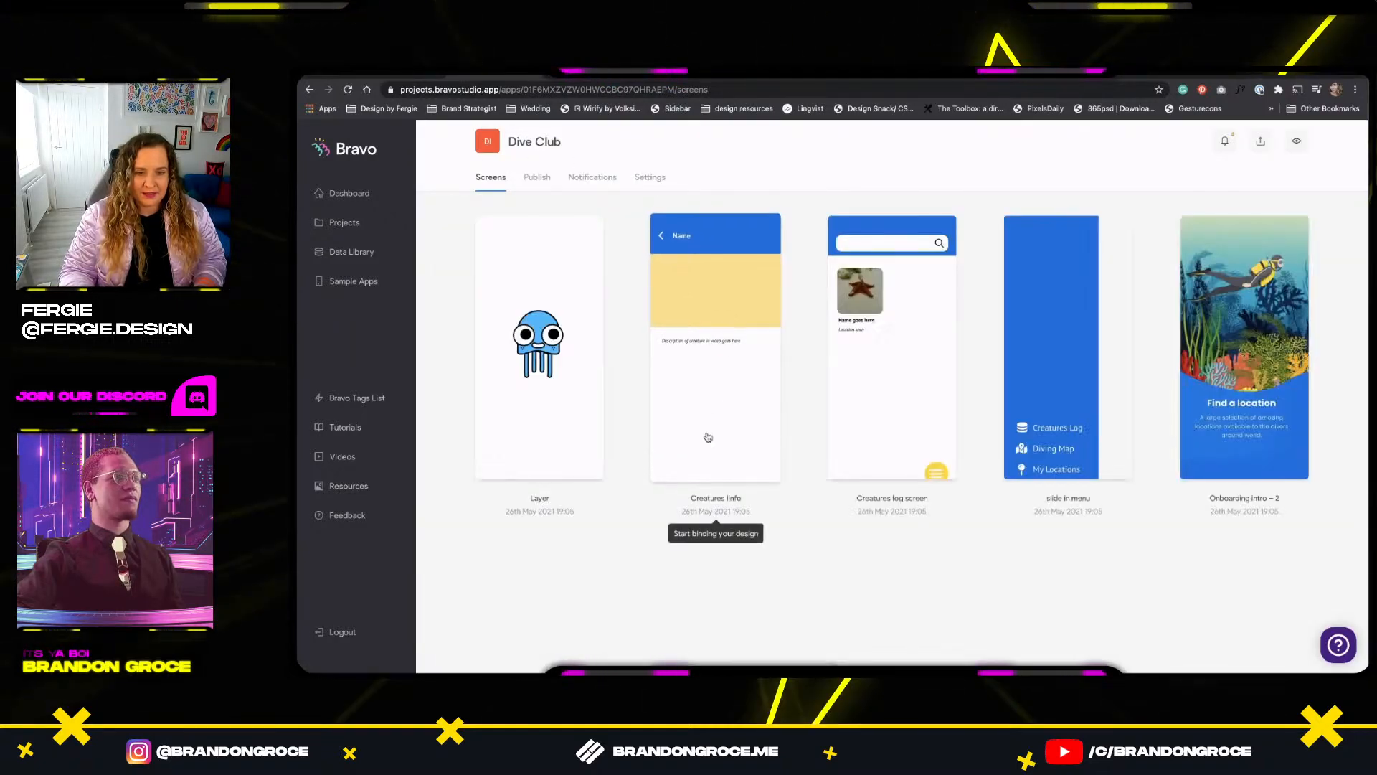
pyautogui.click(344, 223)
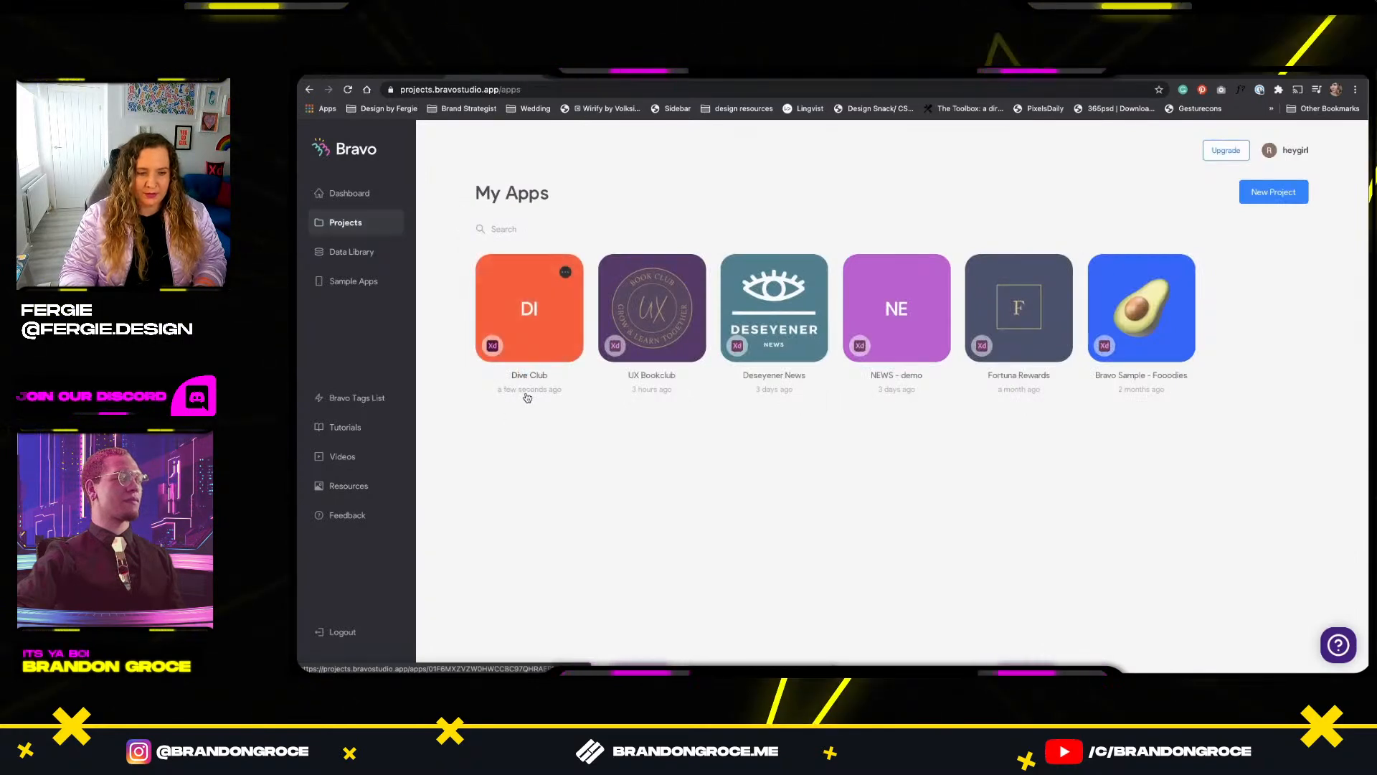
pyautogui.click(529, 316)
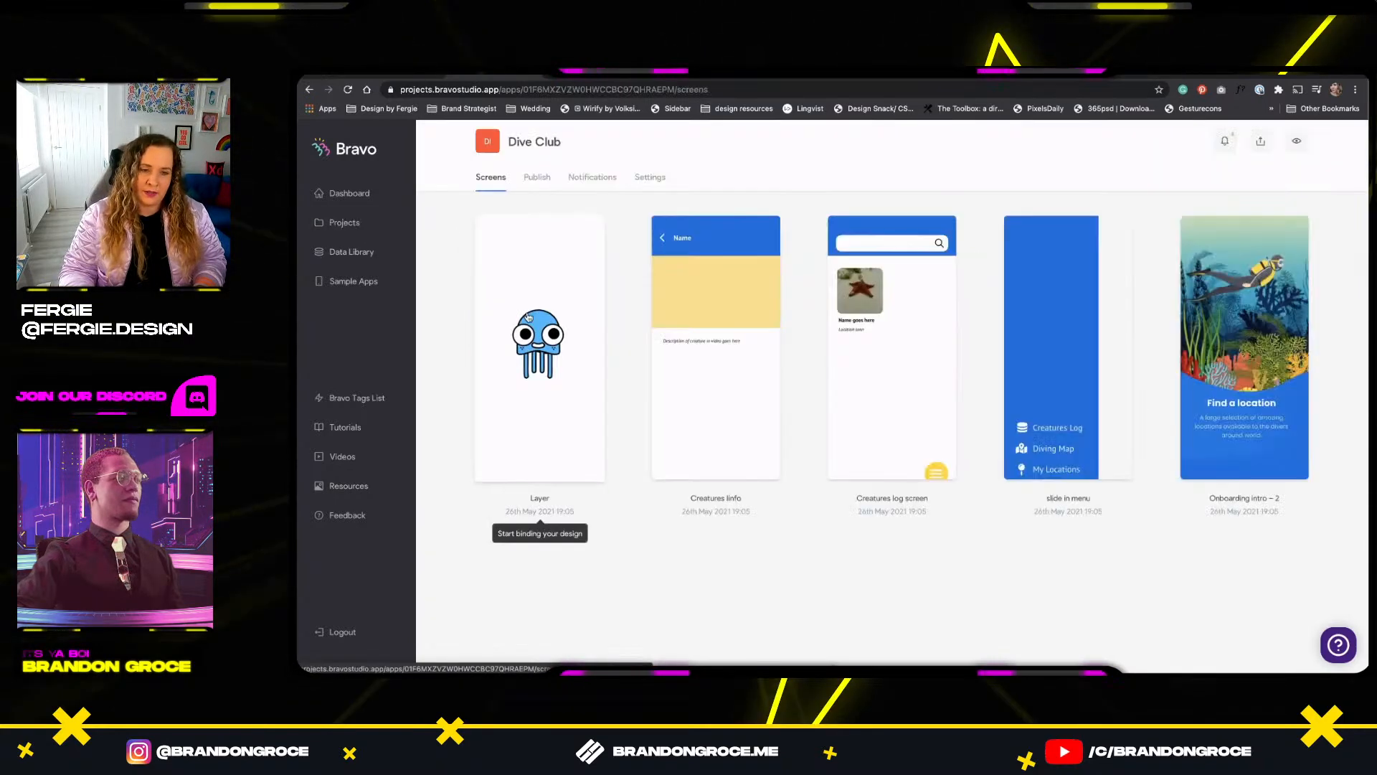
pyautogui.click(729, 346)
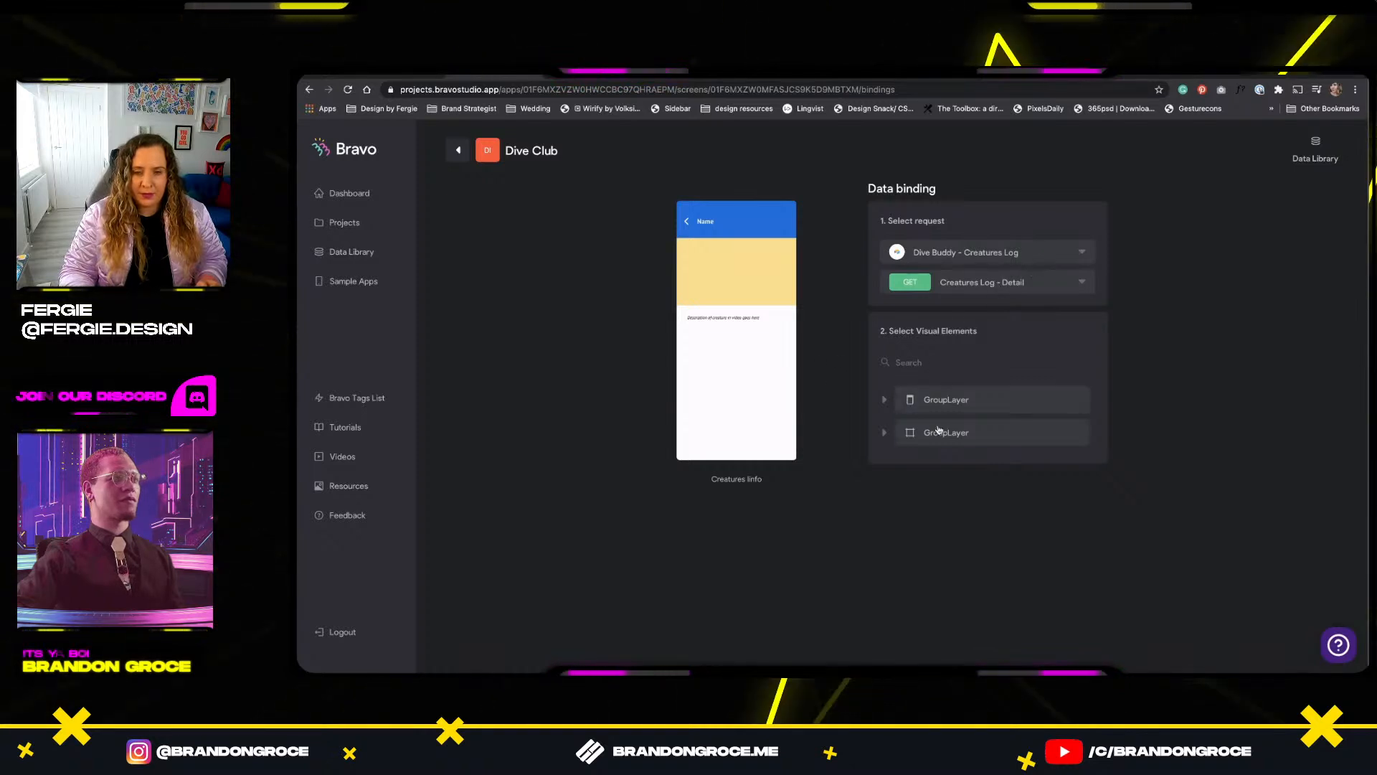
# Bind the description TextLayer in the second GroupLayer of Creatures Info to the Notes field.
pyautogui.click(946, 406)
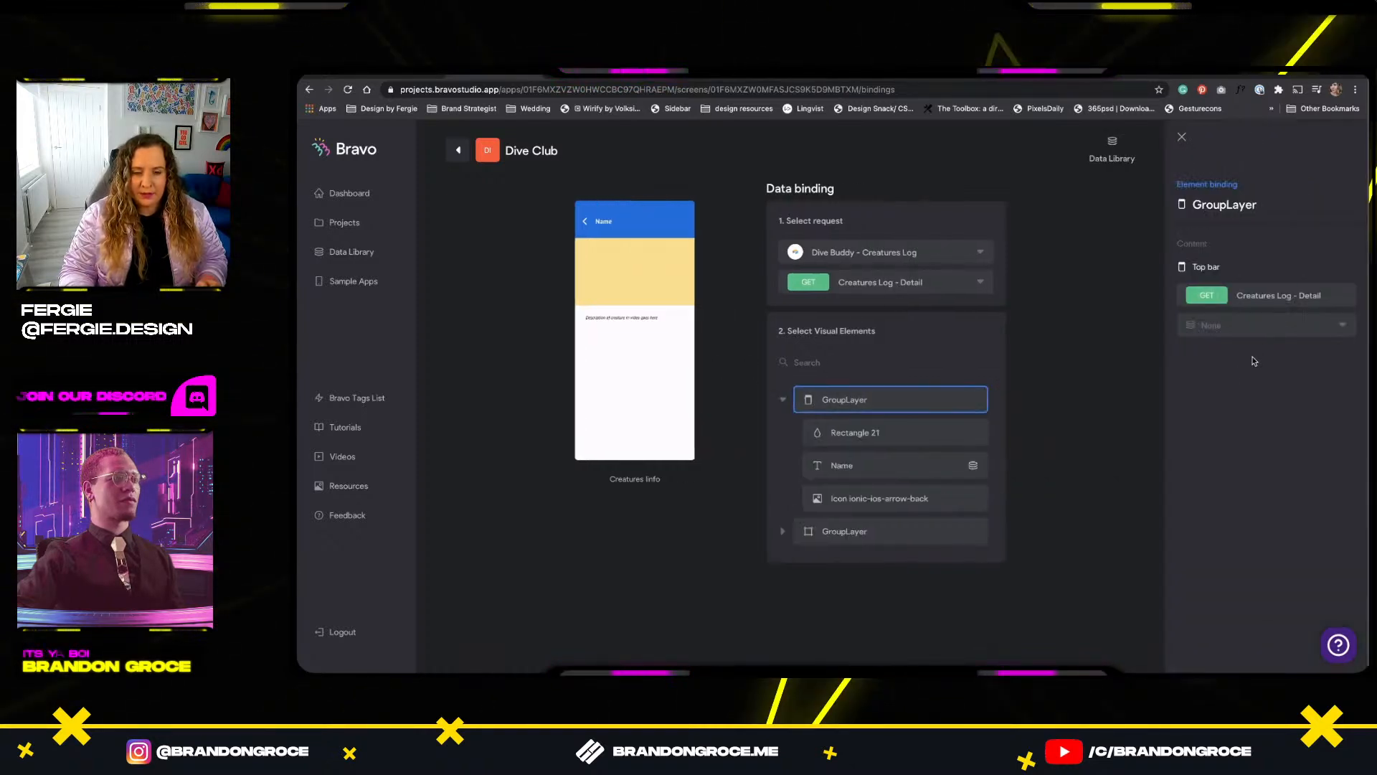
pyautogui.click(836, 463)
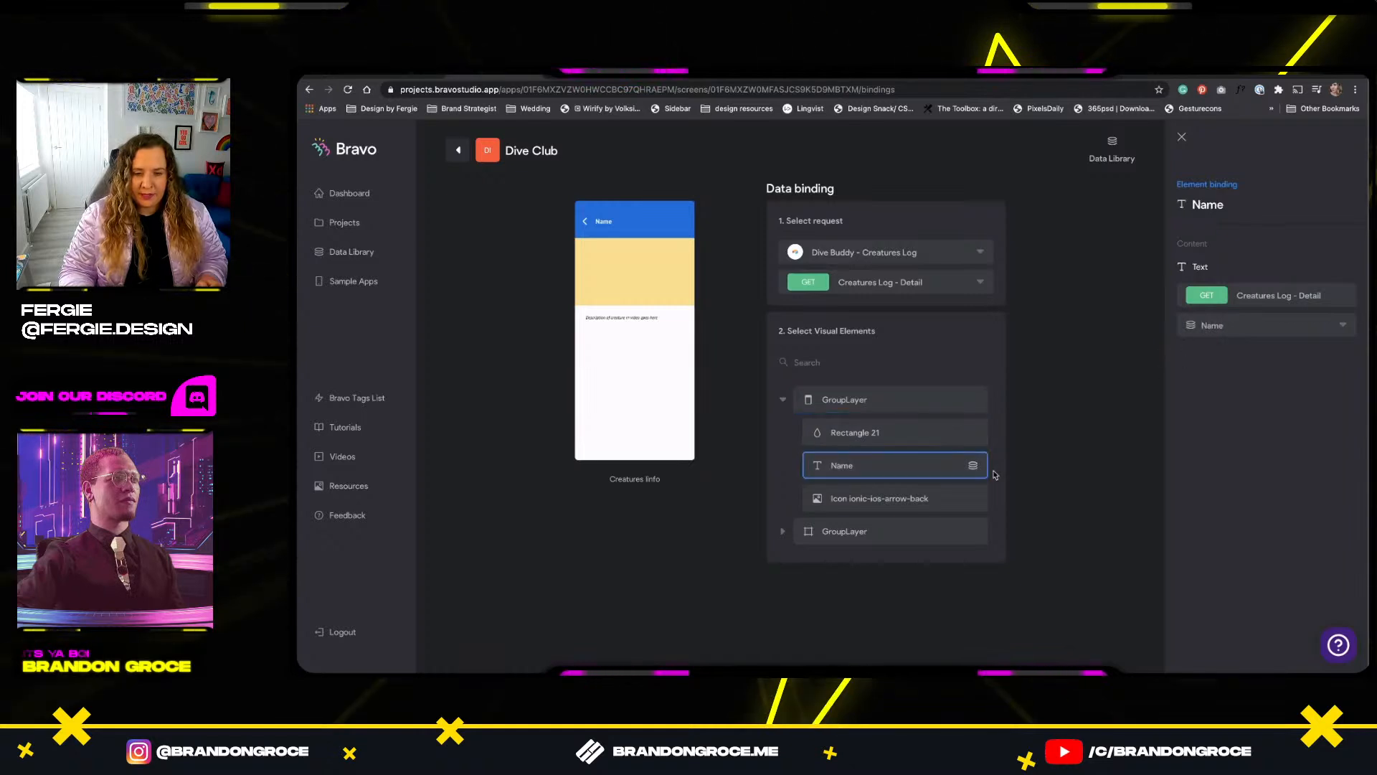
pyautogui.click(822, 537)
pyautogui.scroll(-1, 832, 566)
pyautogui.click(861, 606)
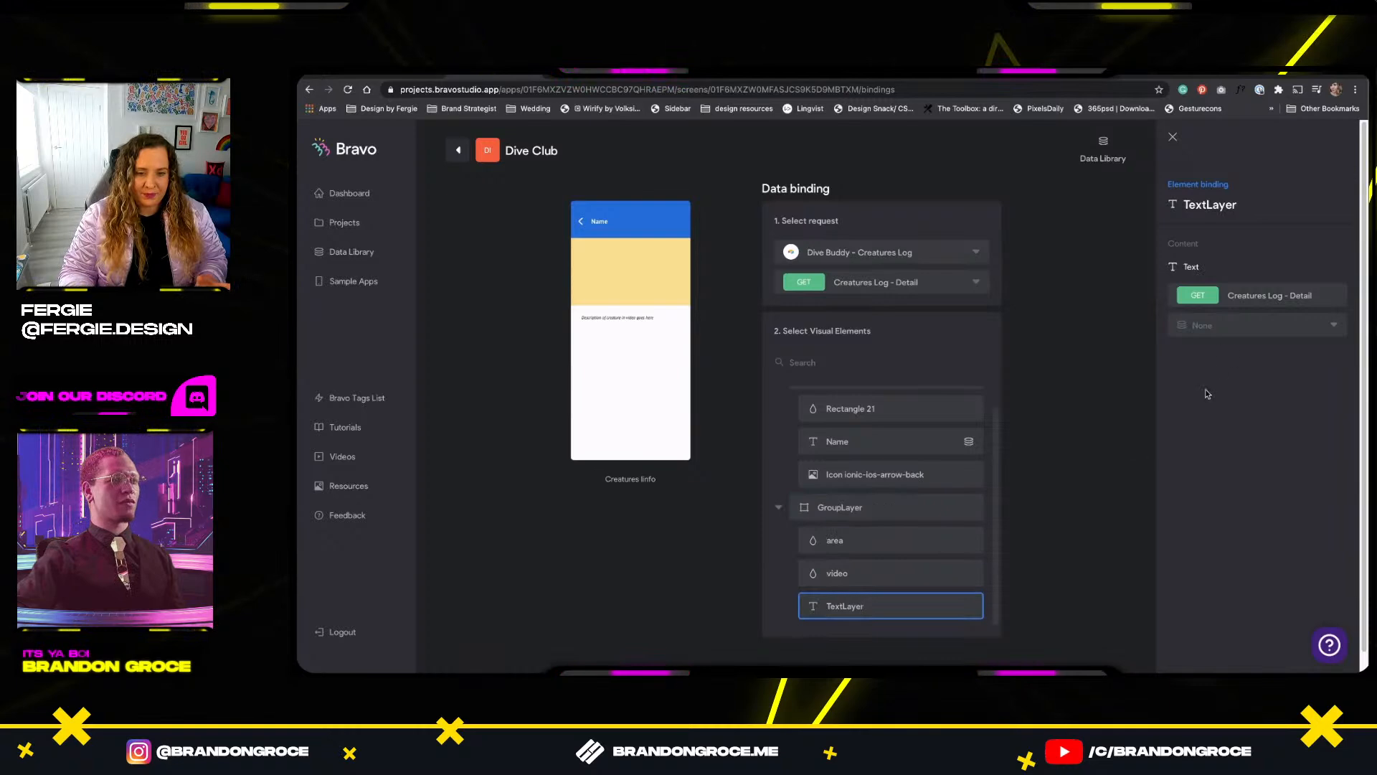
pyautogui.click(1224, 326)
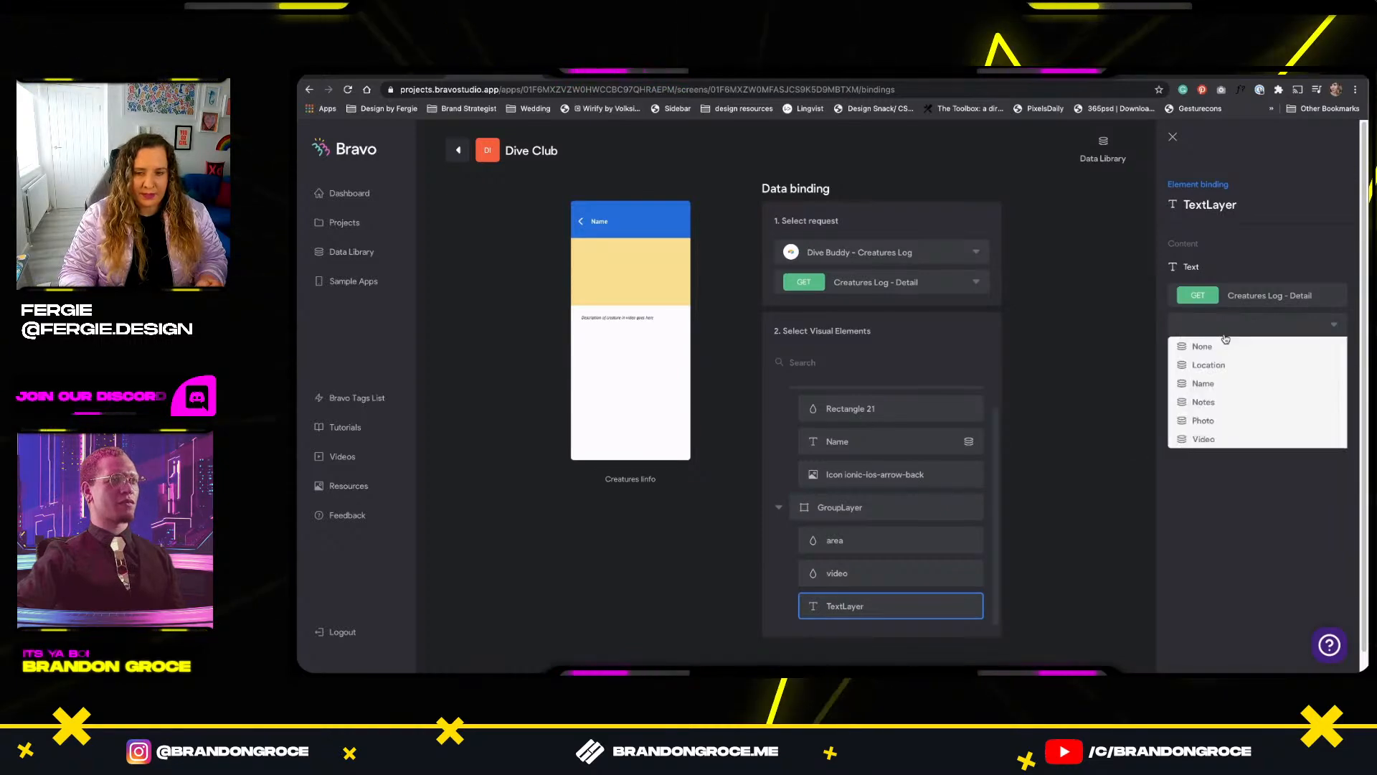
pyautogui.click(1214, 409)
# Bind the color content of the video rectangle to the Video field of Creatures Log - Detail.
pyautogui.click(852, 578)
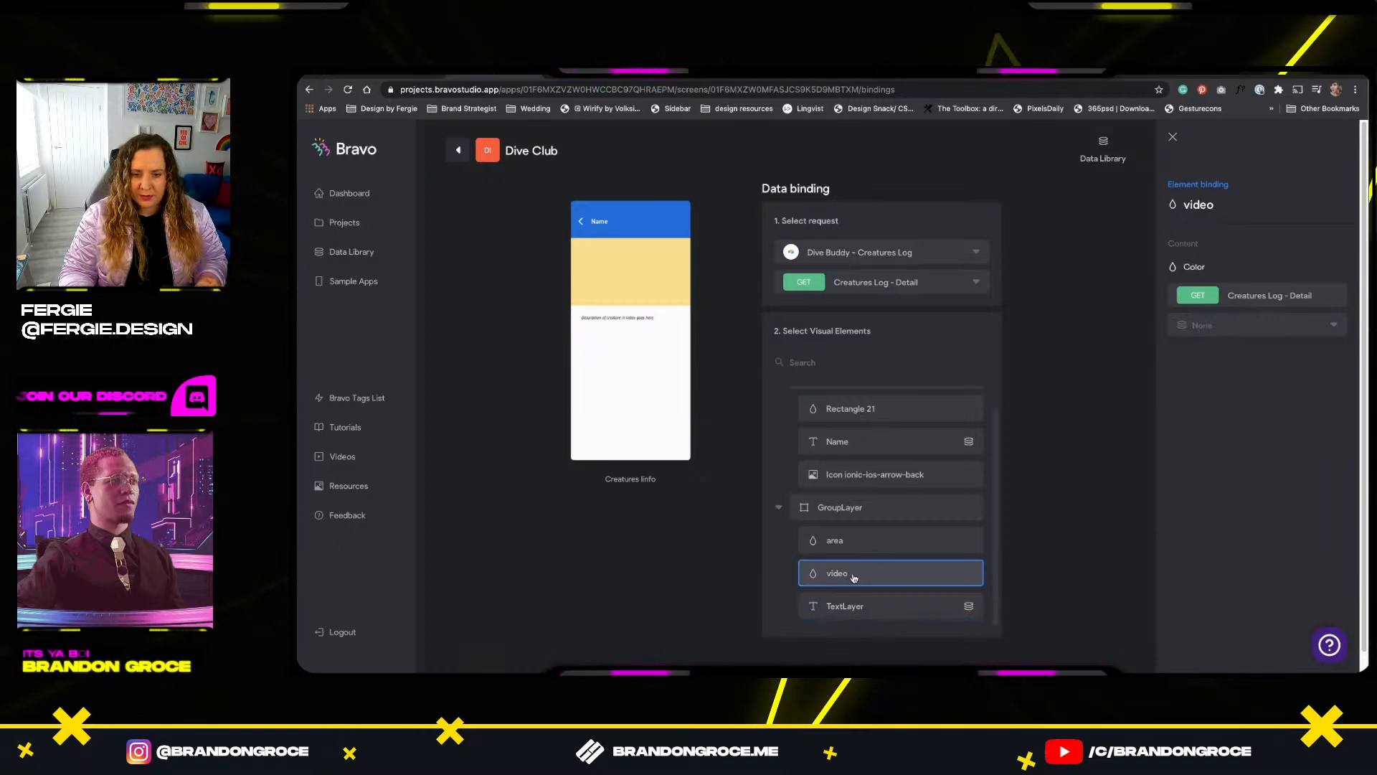
pyautogui.click(1213, 326)
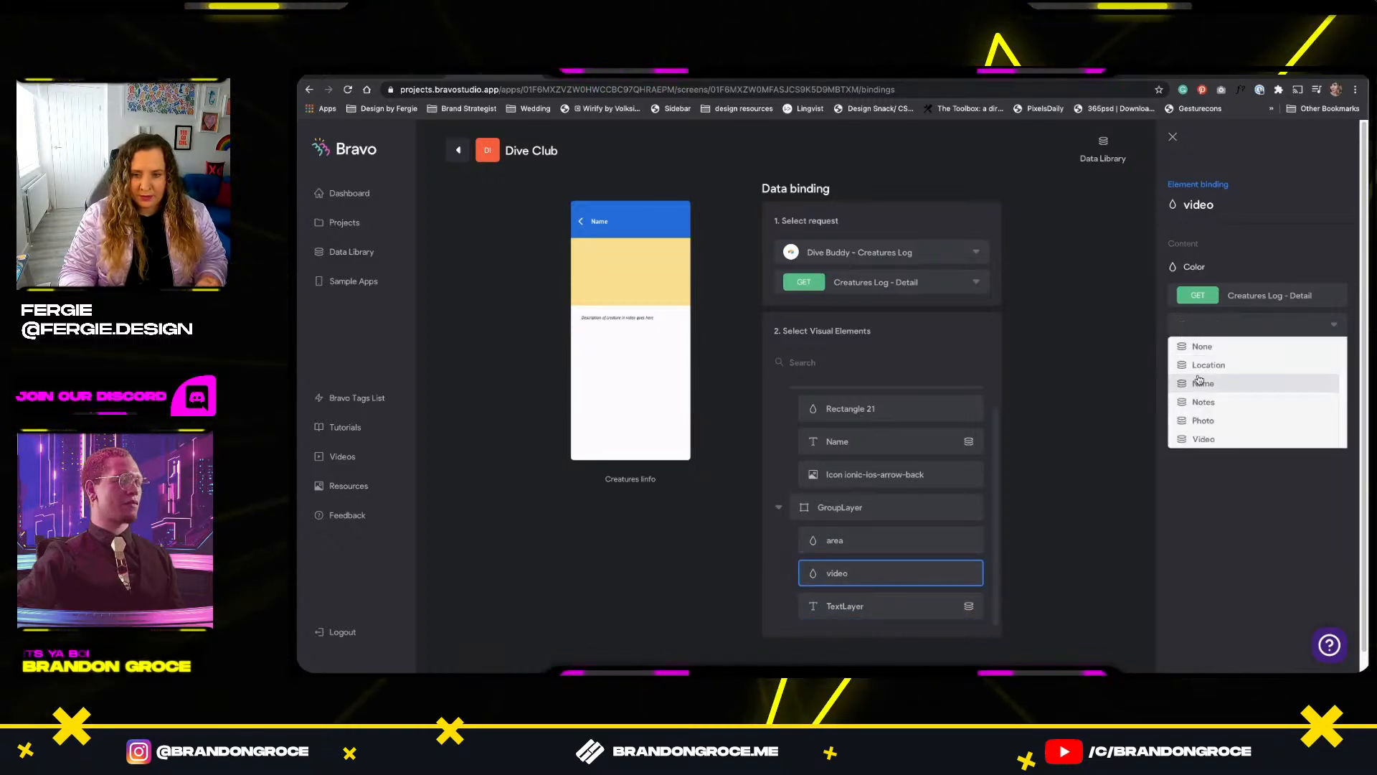
pyautogui.click(1209, 444)
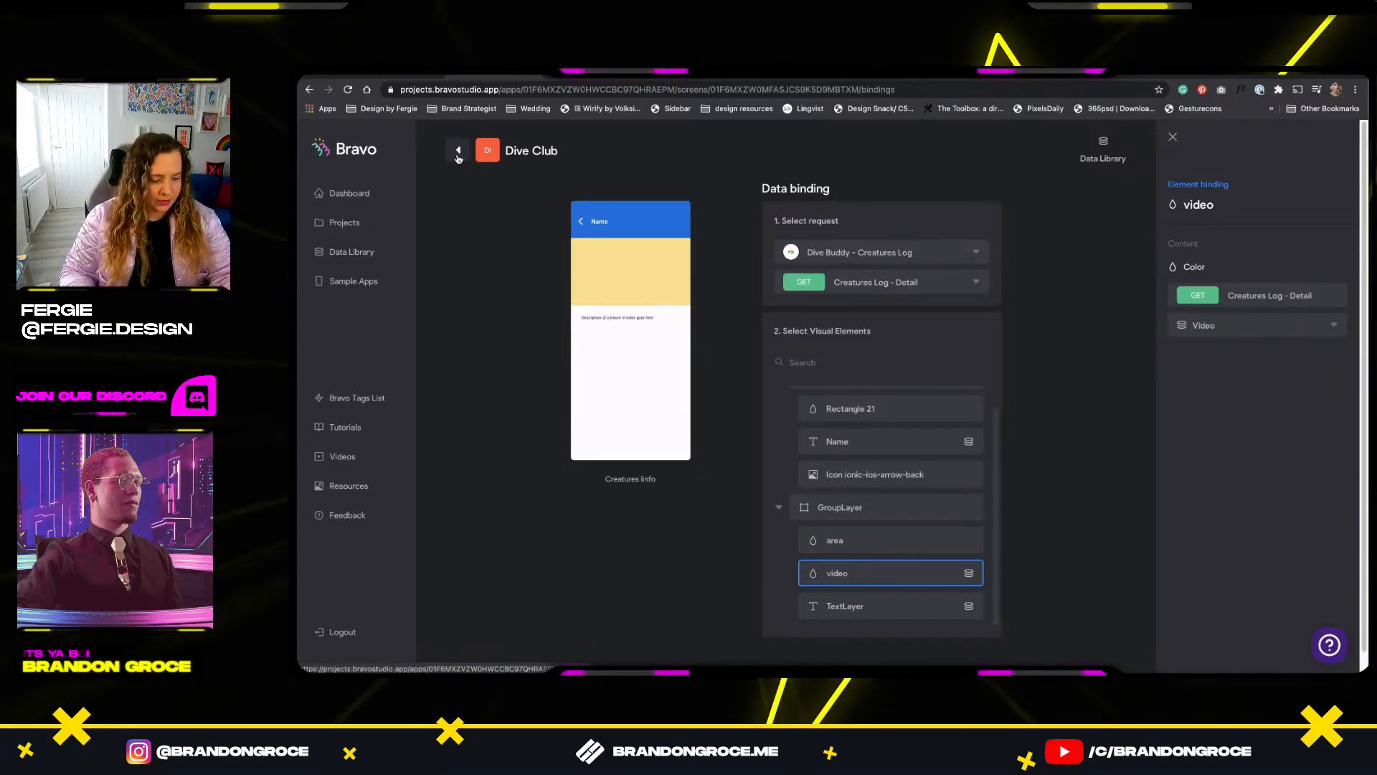
pyautogui.click(458, 152)
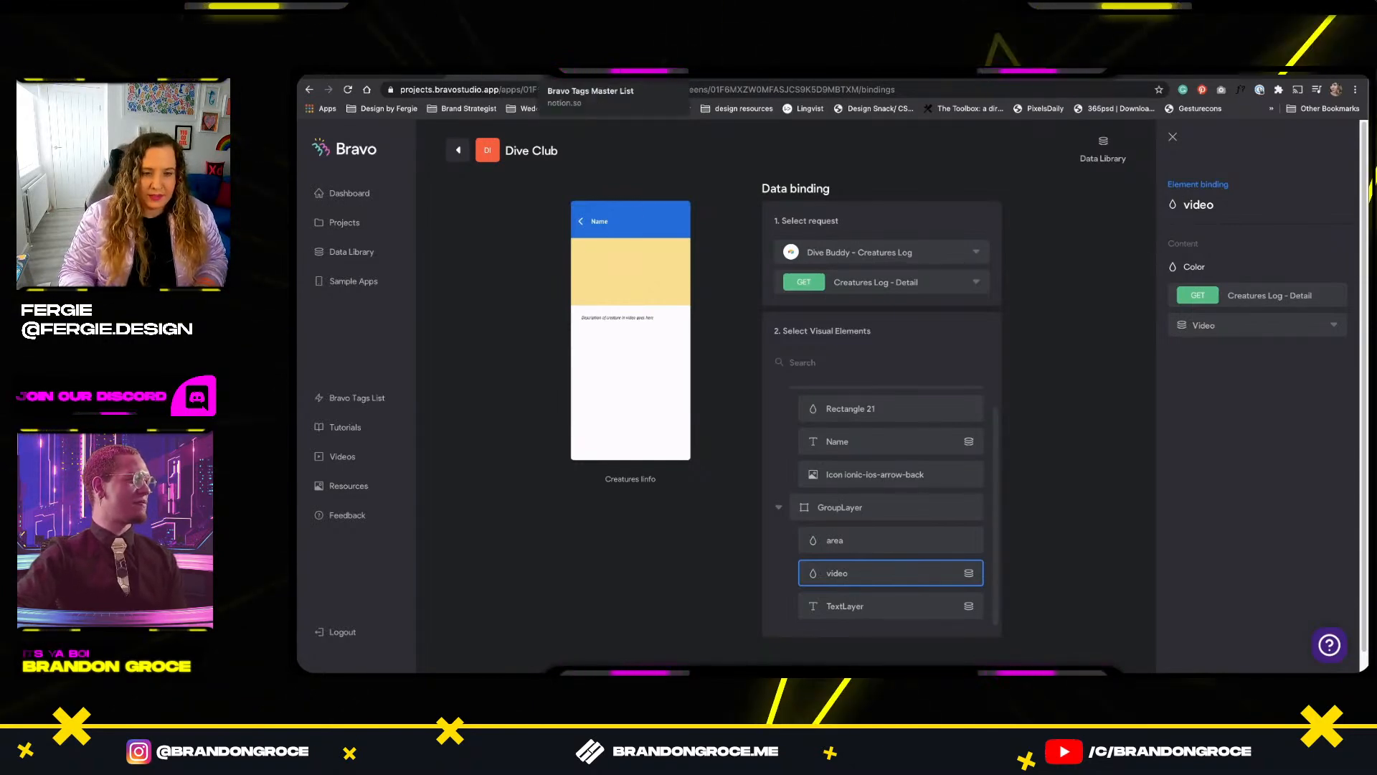
# Look up the Video component in the Bravo Tags Master List and copy the "[component:video" part of its tag.
pyautogui.click(590, 72)
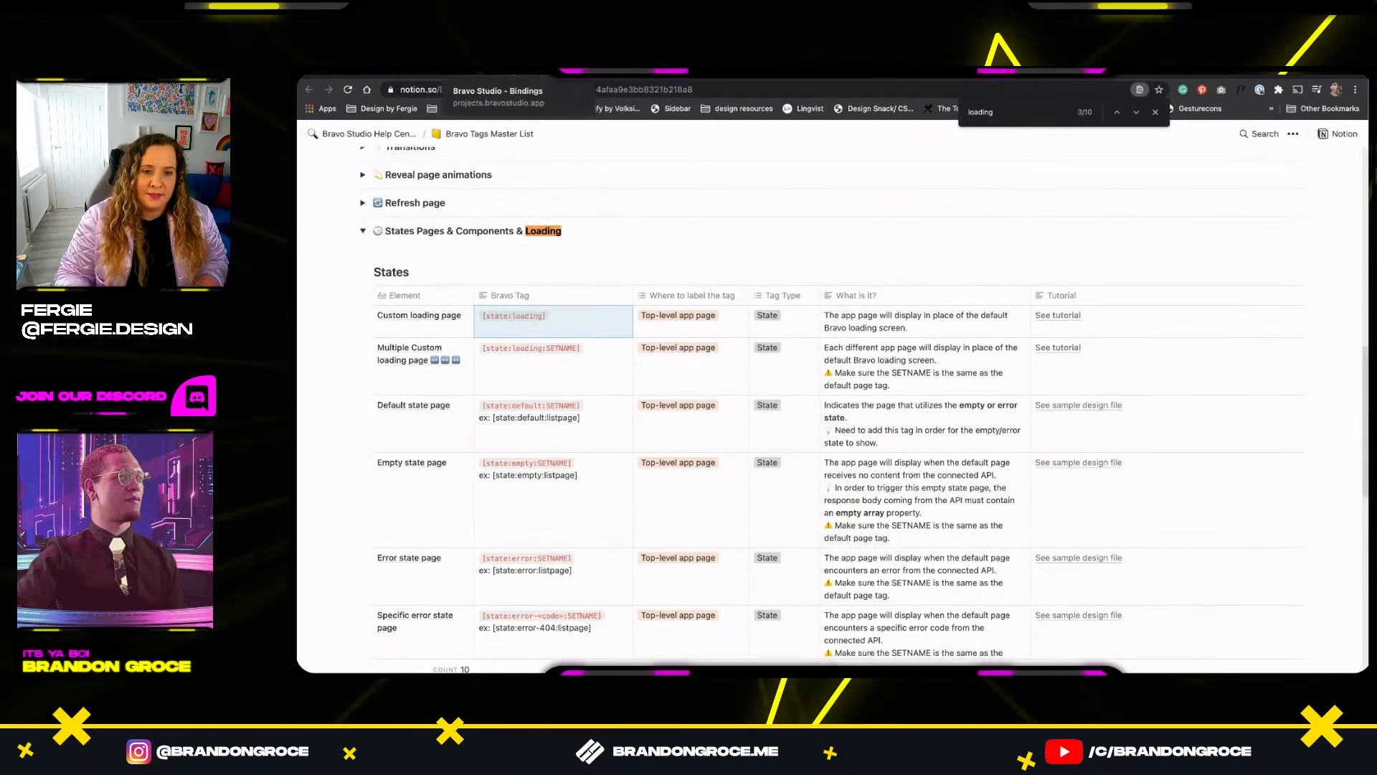
pyautogui.click(490, 73)
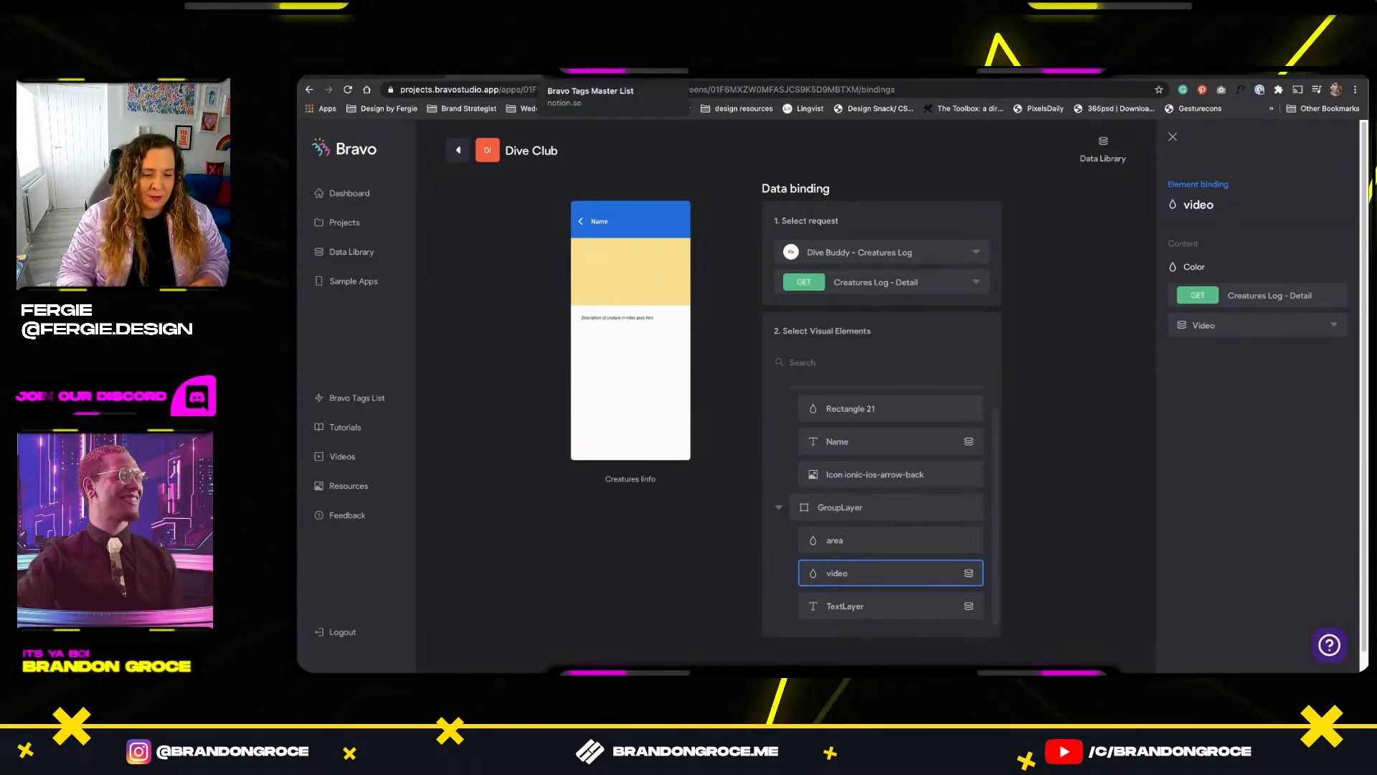
pyautogui.click(569, 76)
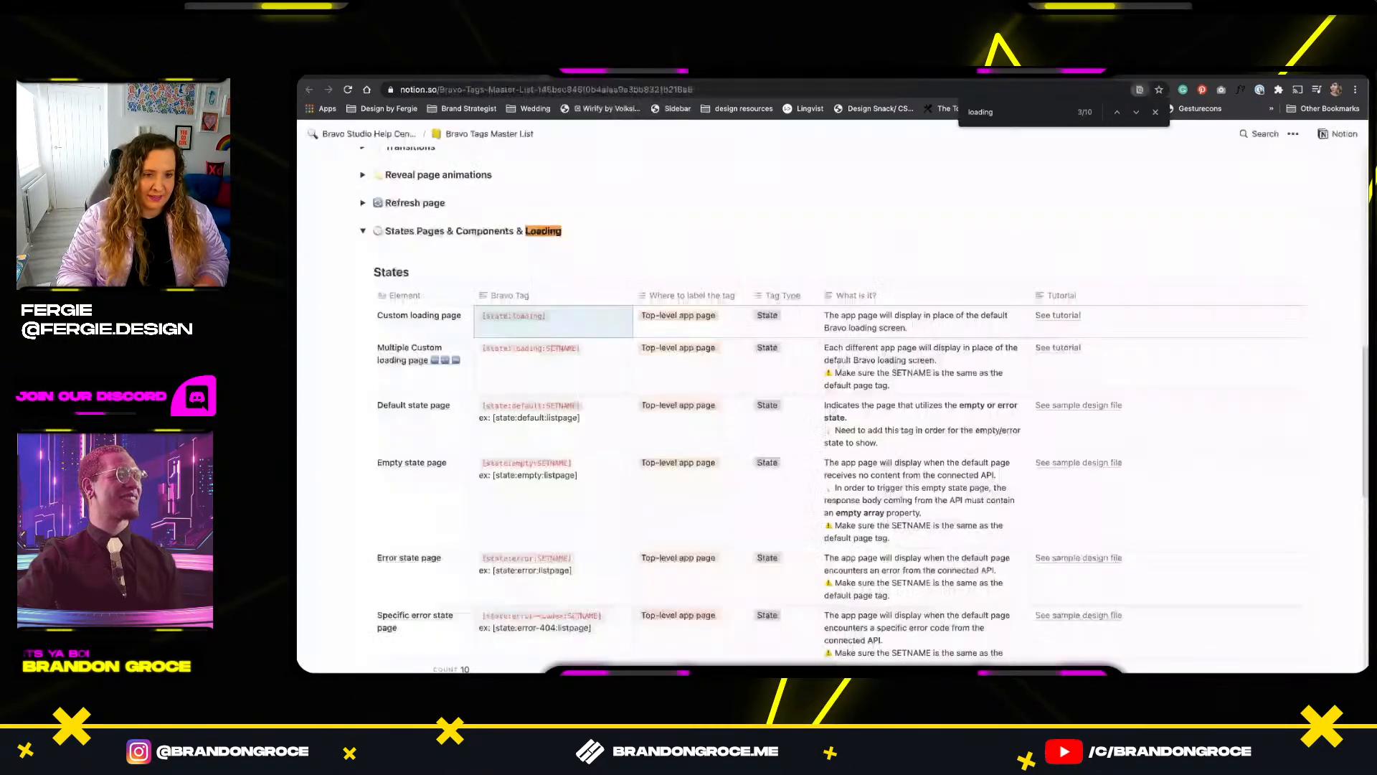
pyautogui.click(363, 232)
pyautogui.scroll(2, 369, 437)
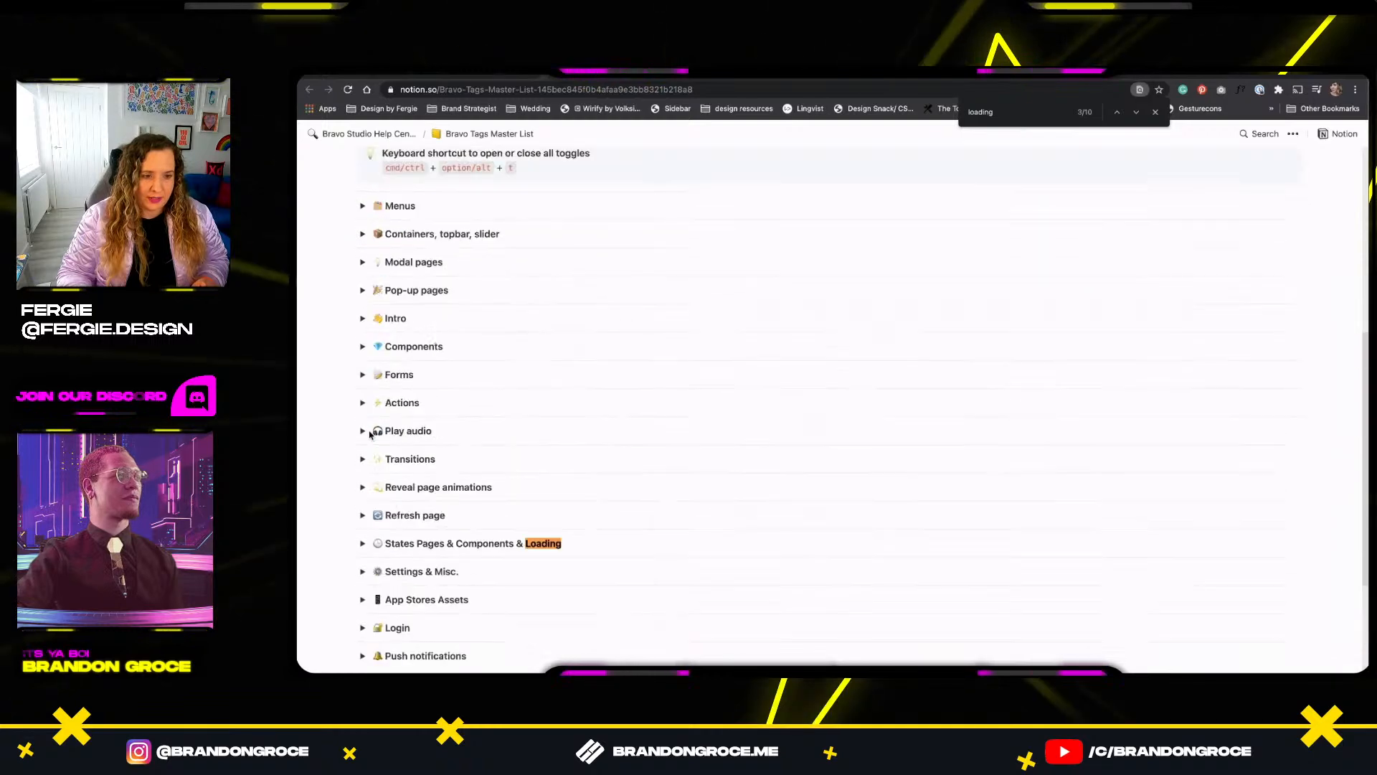
pyautogui.click(364, 347)
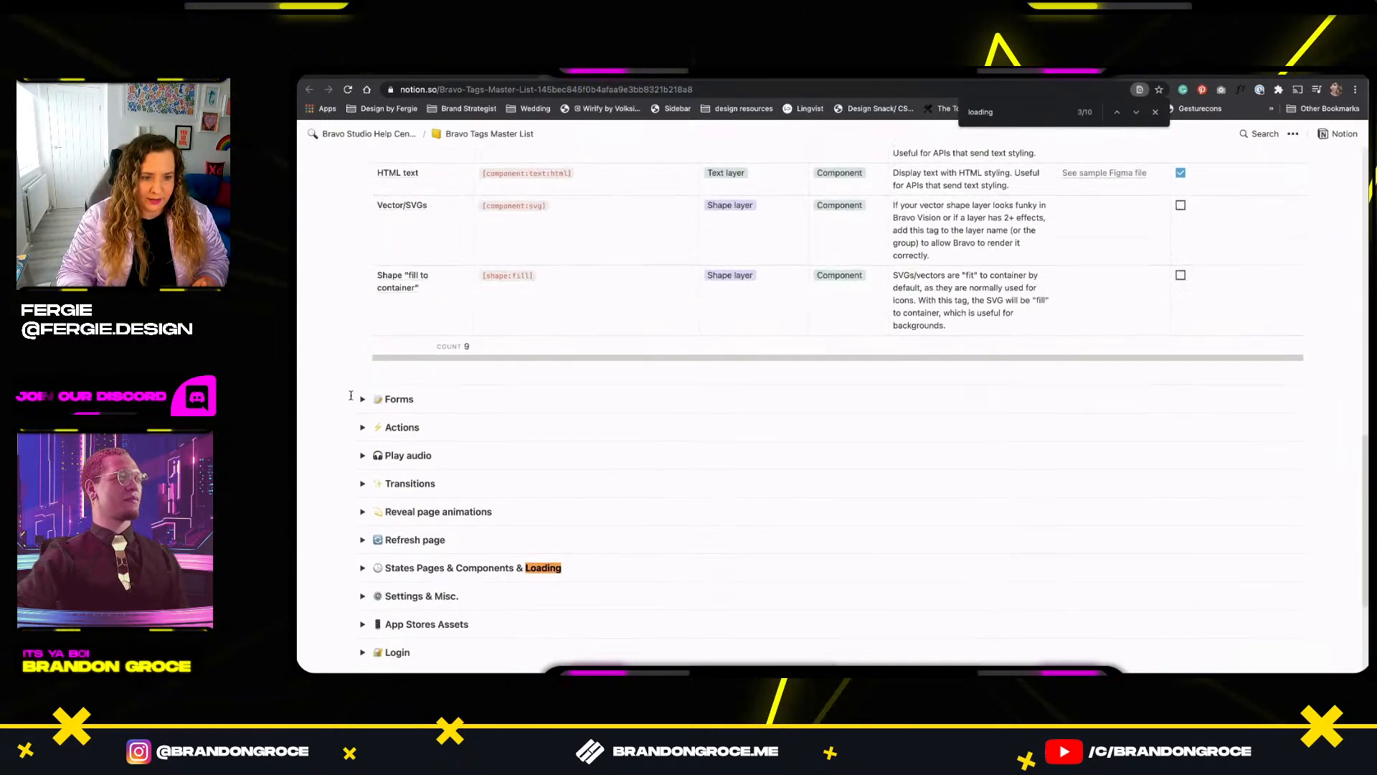
pyautogui.scroll(4, 541, 258)
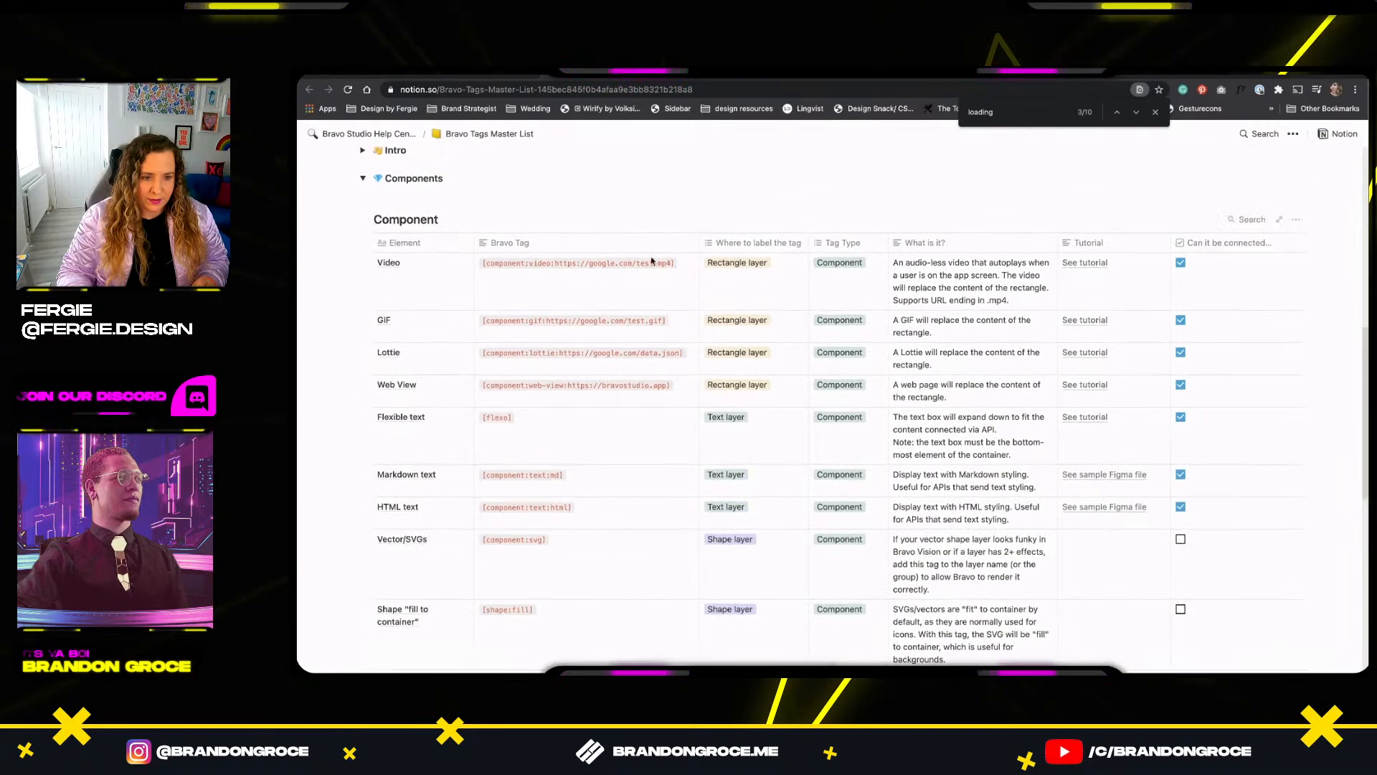
pyautogui.click(553, 263)
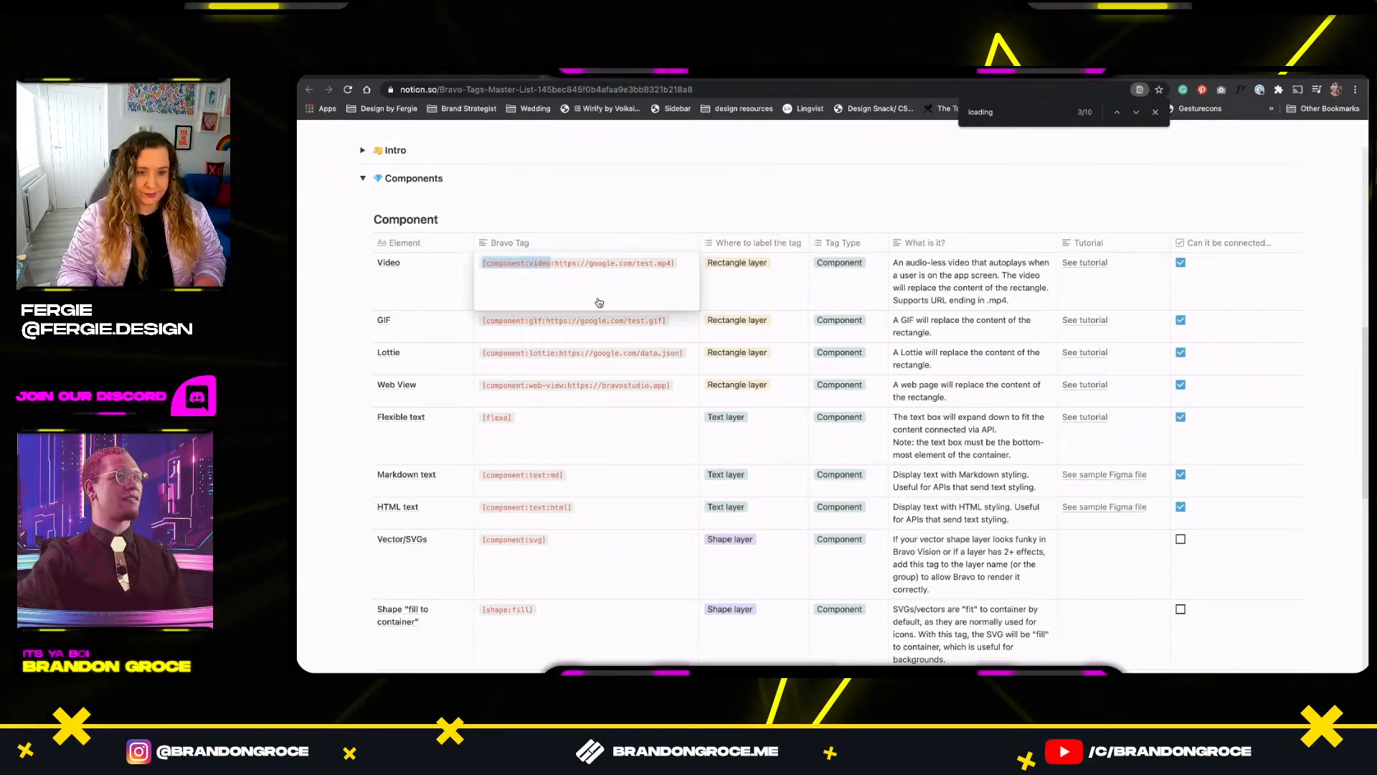
# Switch to Adobe XD and rename the yellow video rectangle's layer on the Creatures Info artboard to [component:video].
pyautogui.press('super+Tab')
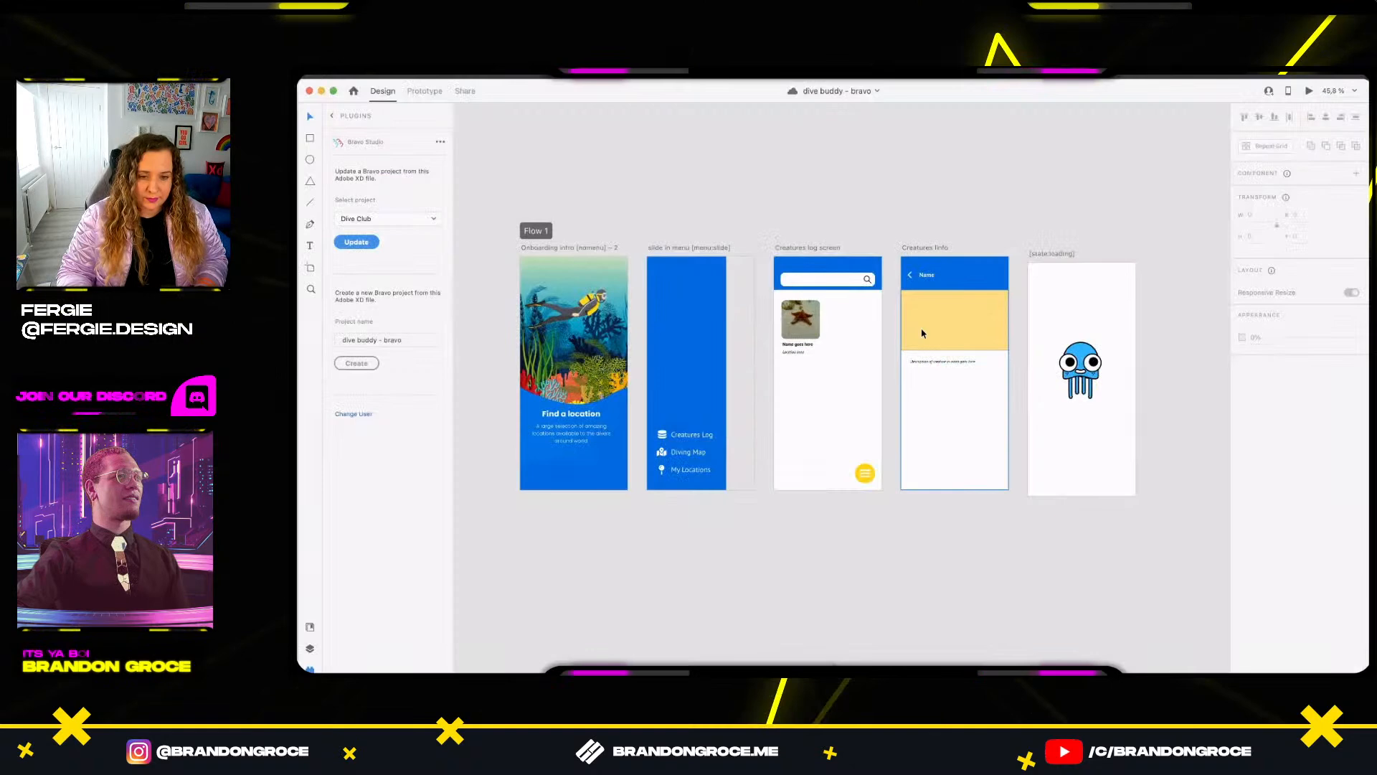
pyautogui.click(963, 326)
pyautogui.press('super+y')
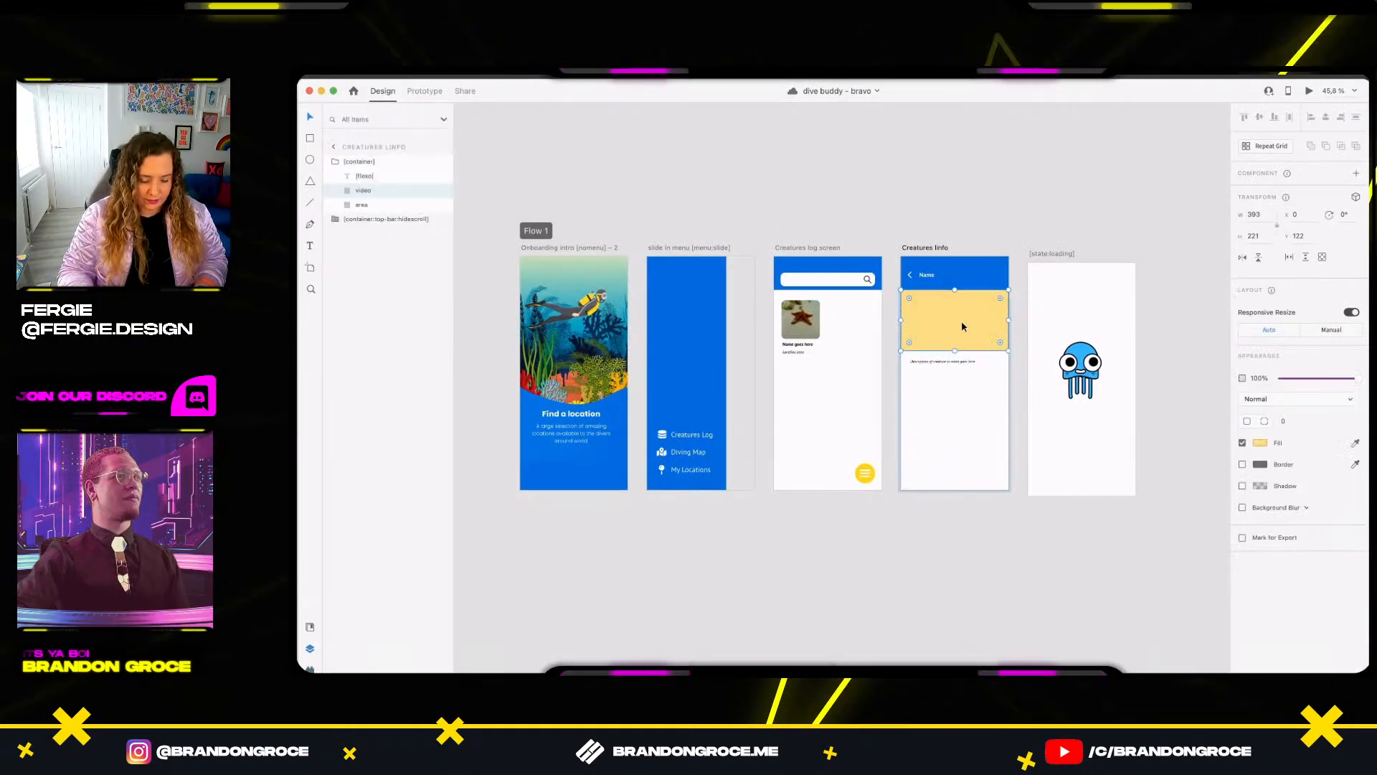
pyautogui.scroll(3, 962, 327)
pyautogui.scroll(4, 1015, 333)
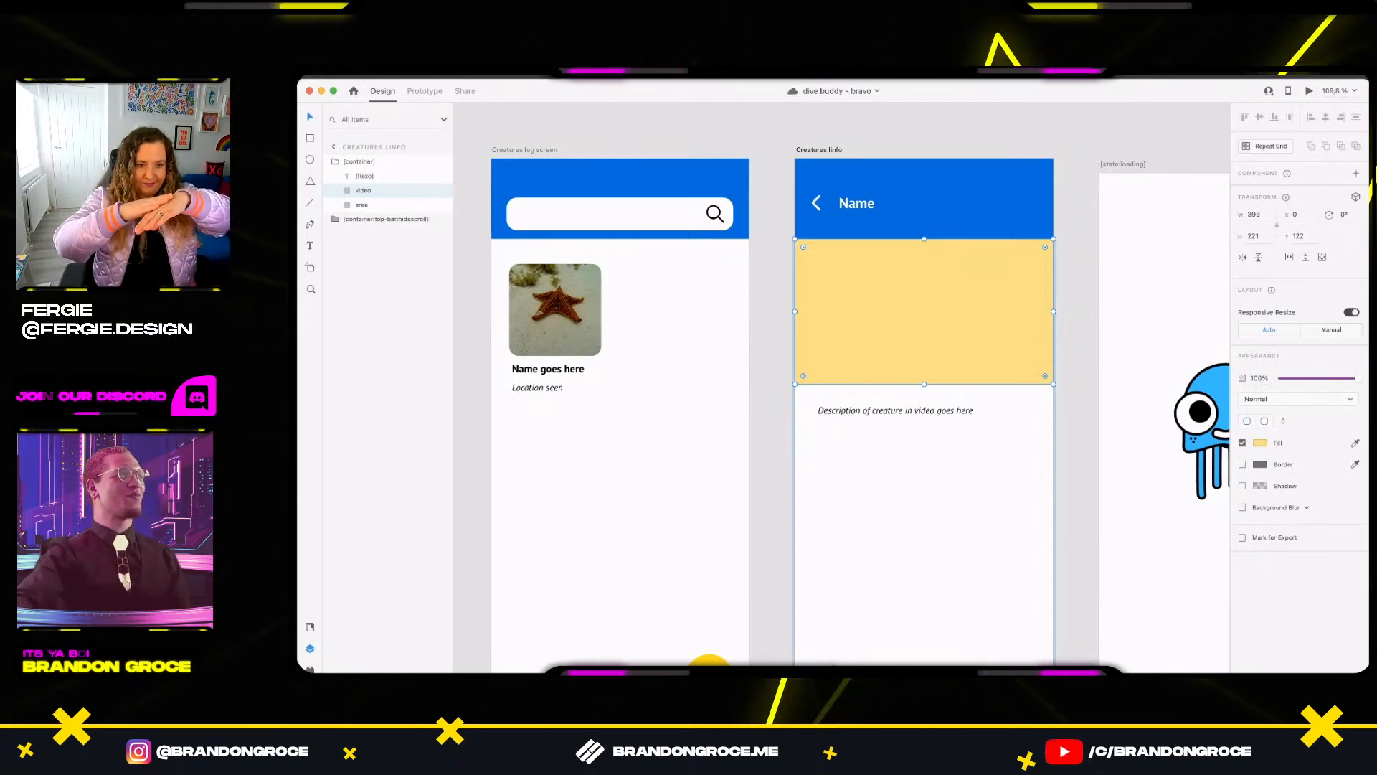
pyautogui.doubleClick(361, 194)
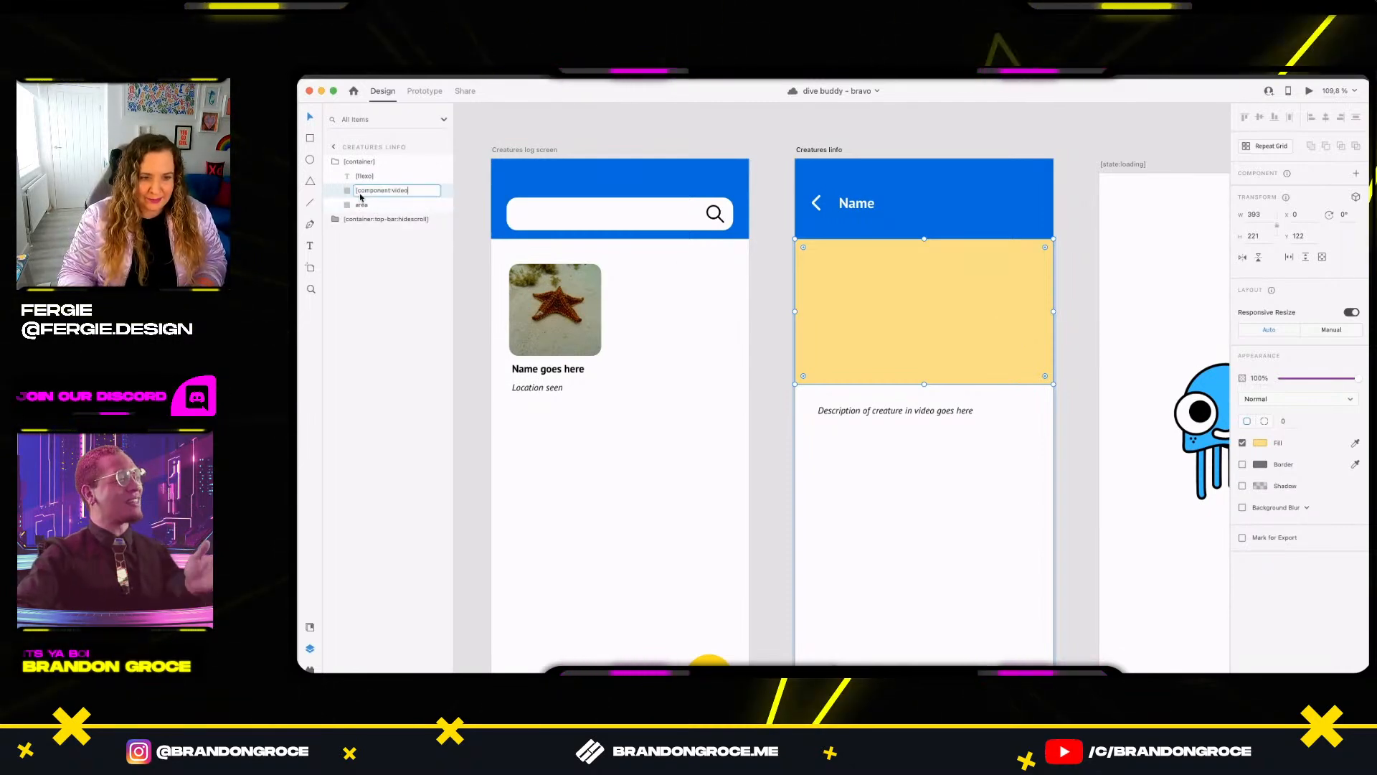
pyautogui.press('Left')
pyautogui.write('[component:video')
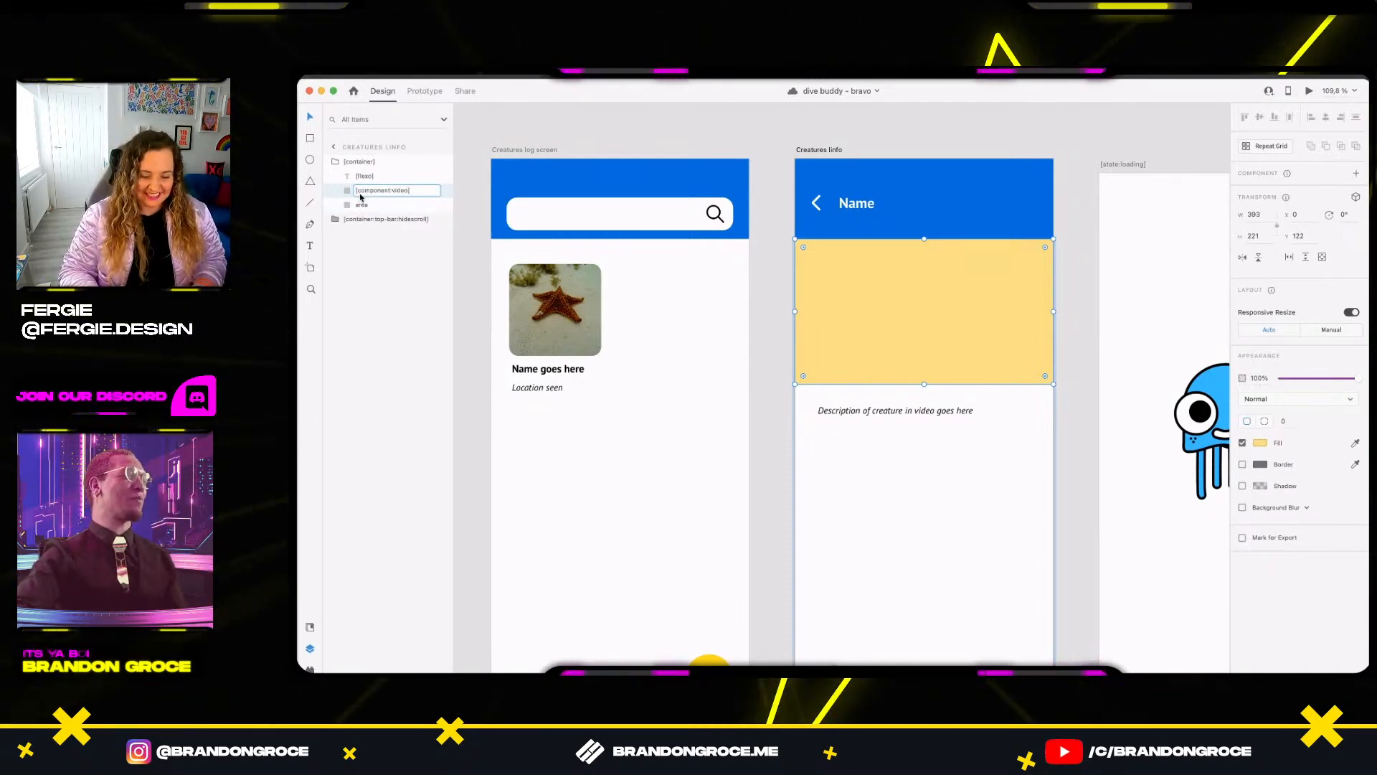
pyautogui.write(']')
pyautogui.press('Return')
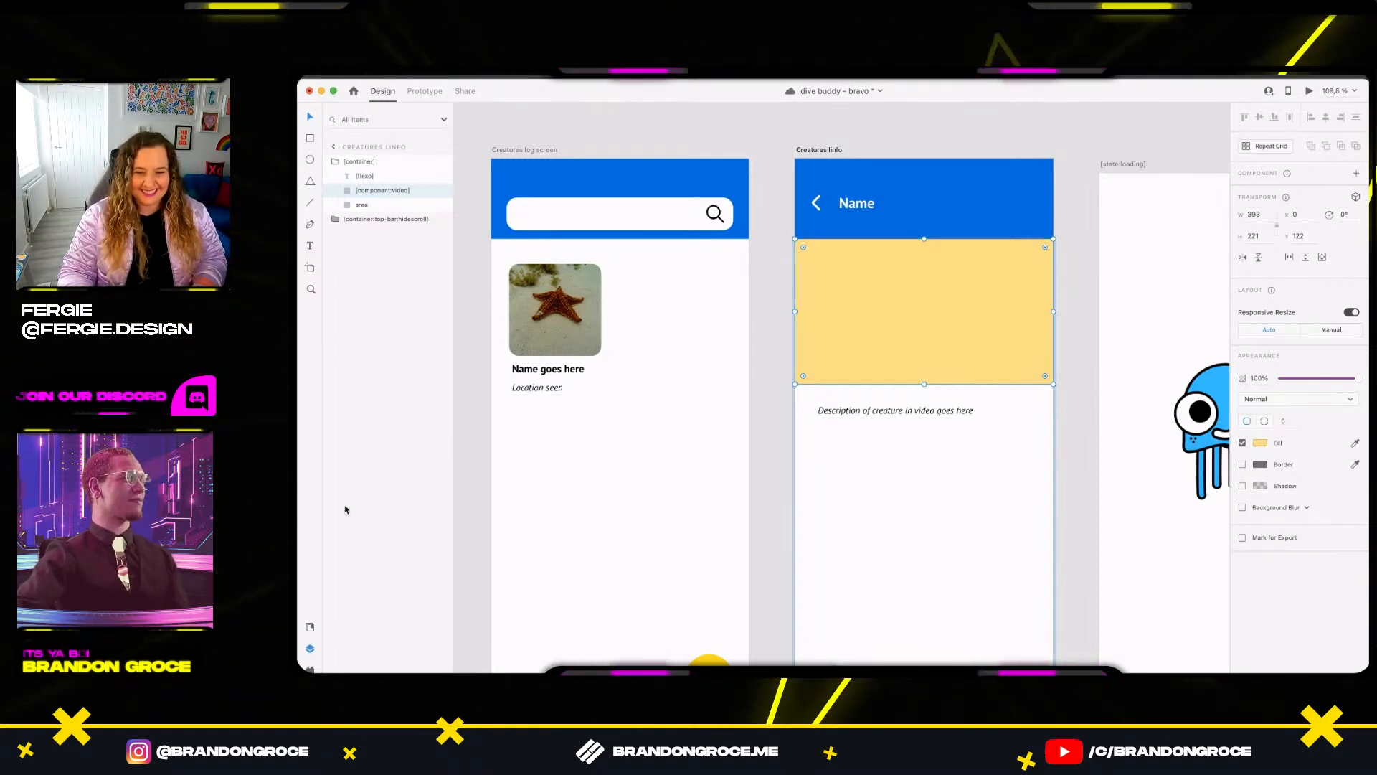
# Update the Dive Club project with the Bravo Studio plugin and reload the Creatures Info data binding page in the browser.
pyautogui.click(311, 669)
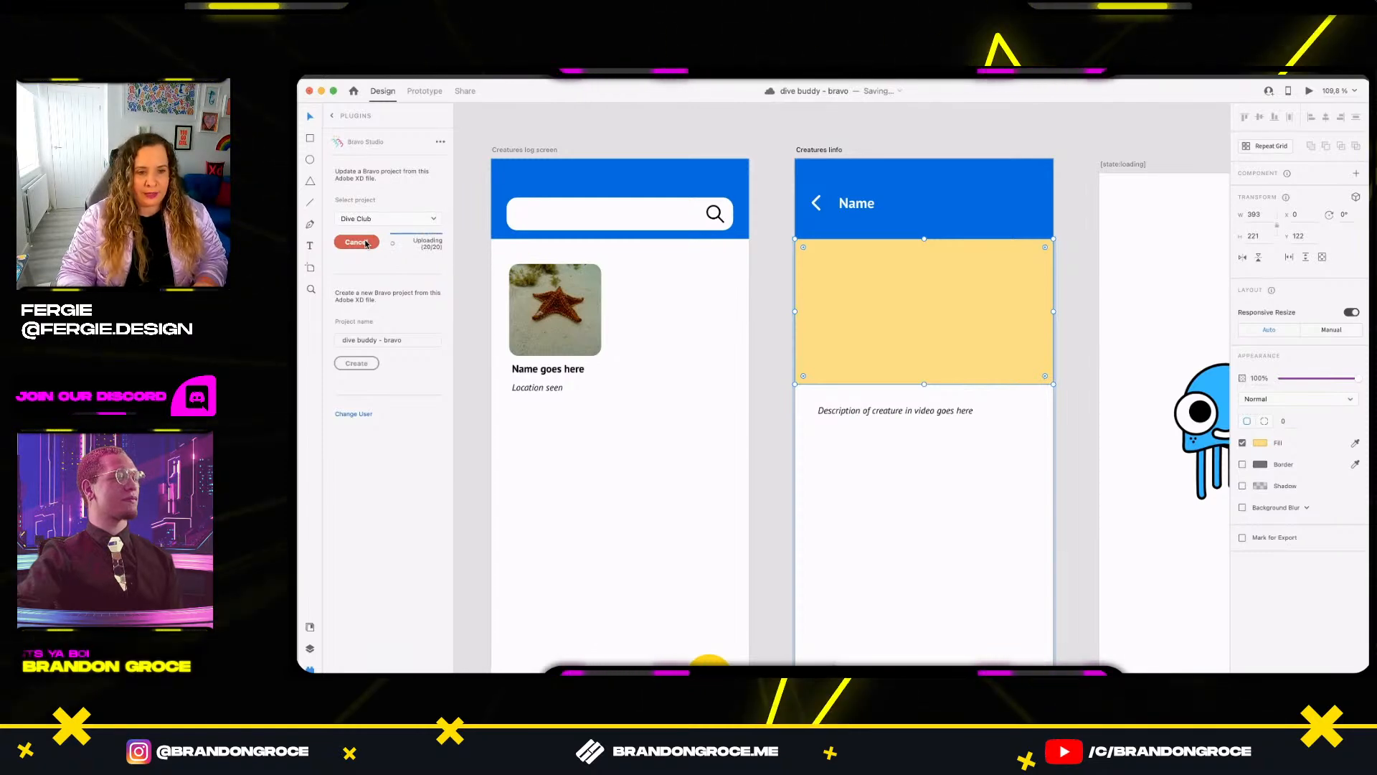
pyautogui.press('super+Tab')
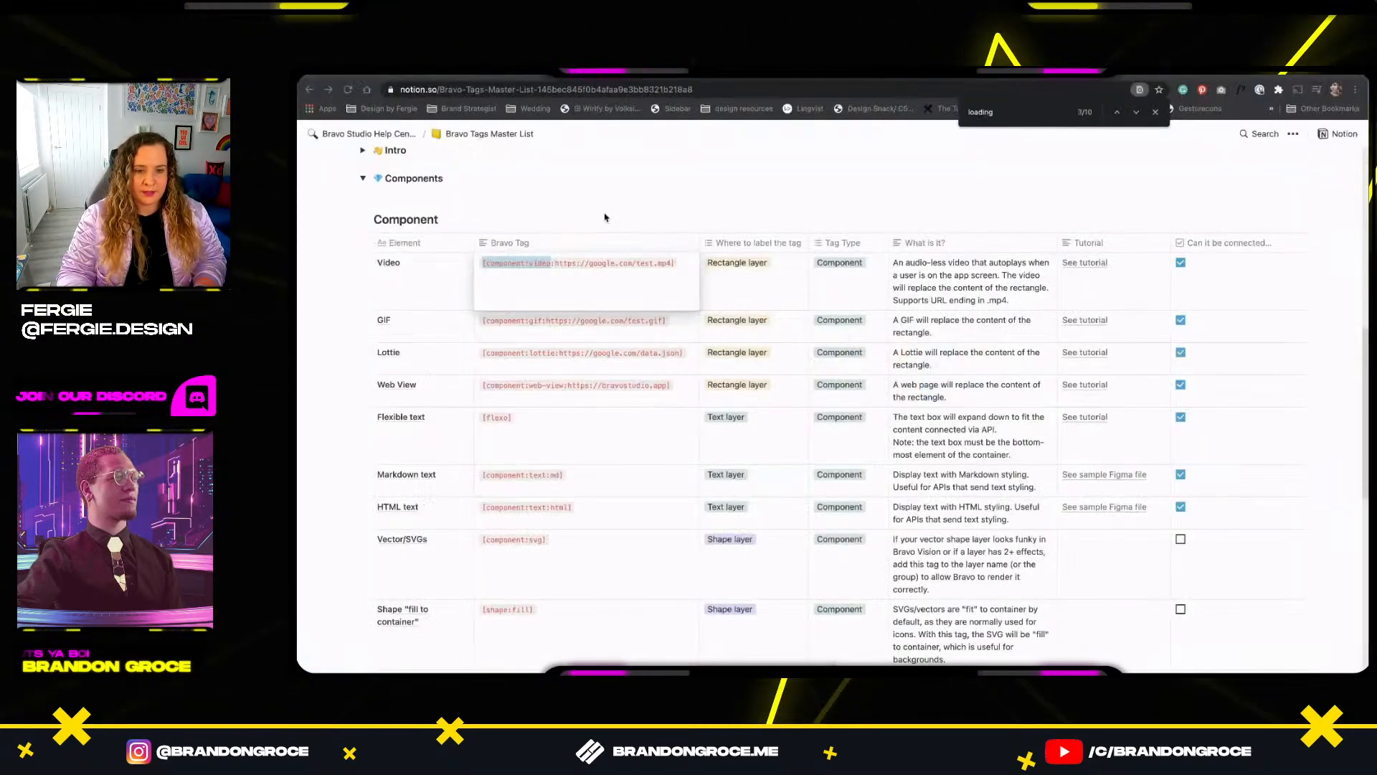
pyautogui.click(500, 74)
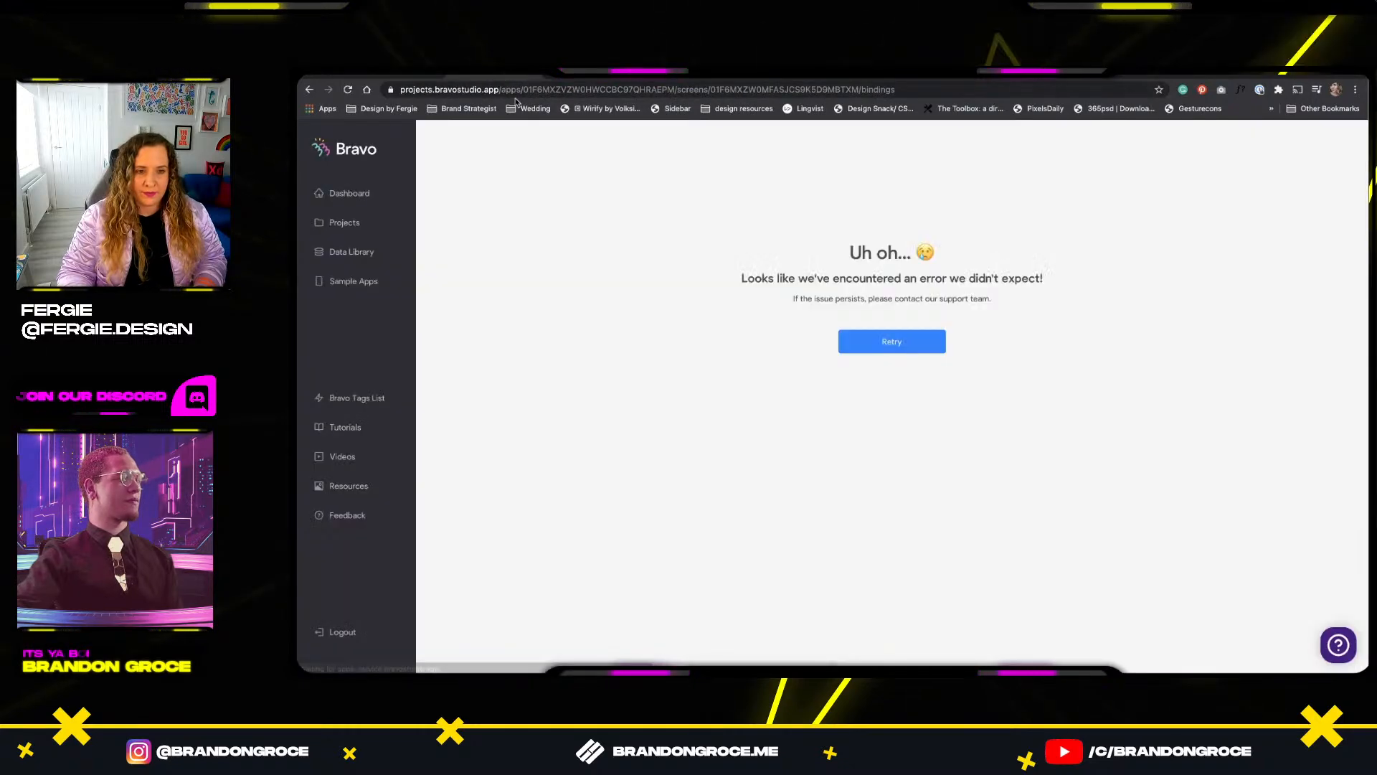
pyautogui.click(890, 343)
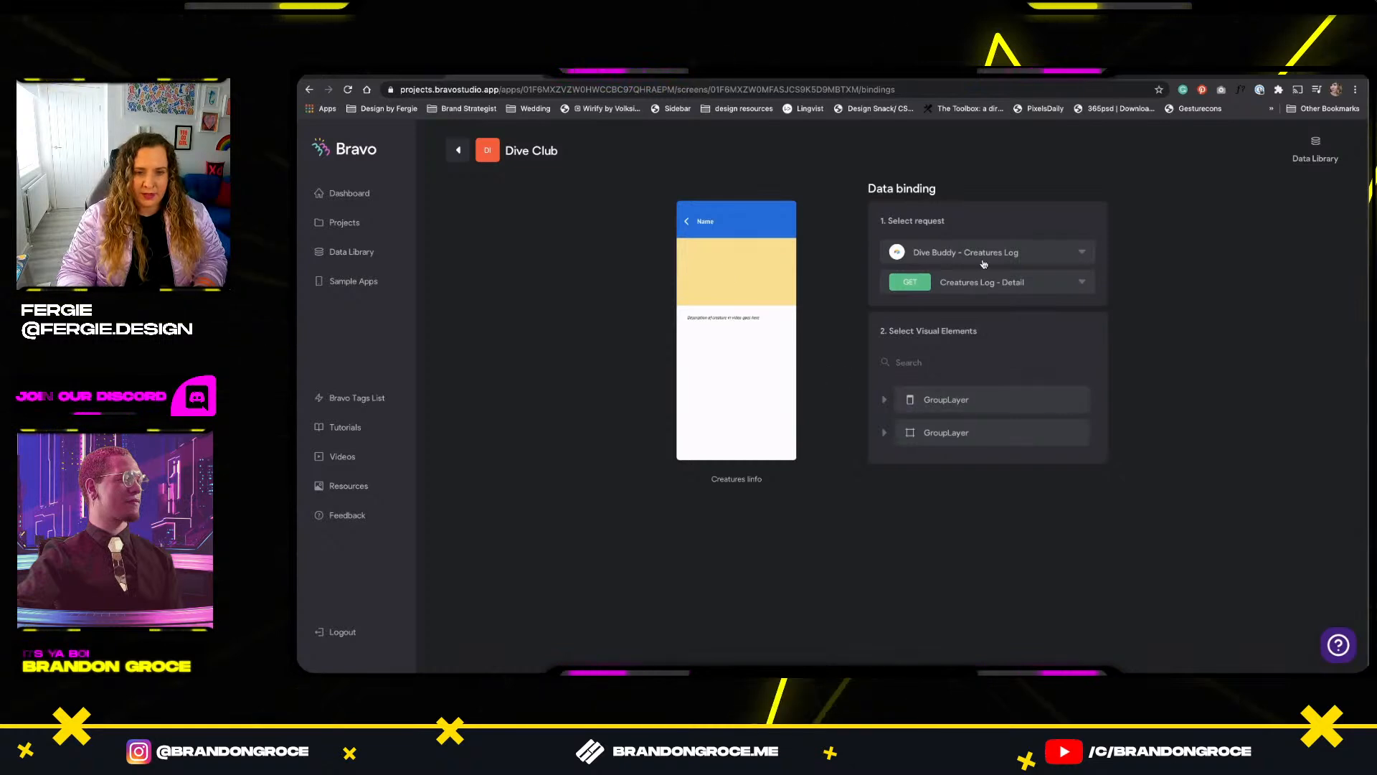
# Bind the ShapeLayer video component in the second GroupLayer of Creatures Info to the Video field.
pyautogui.click(887, 402)
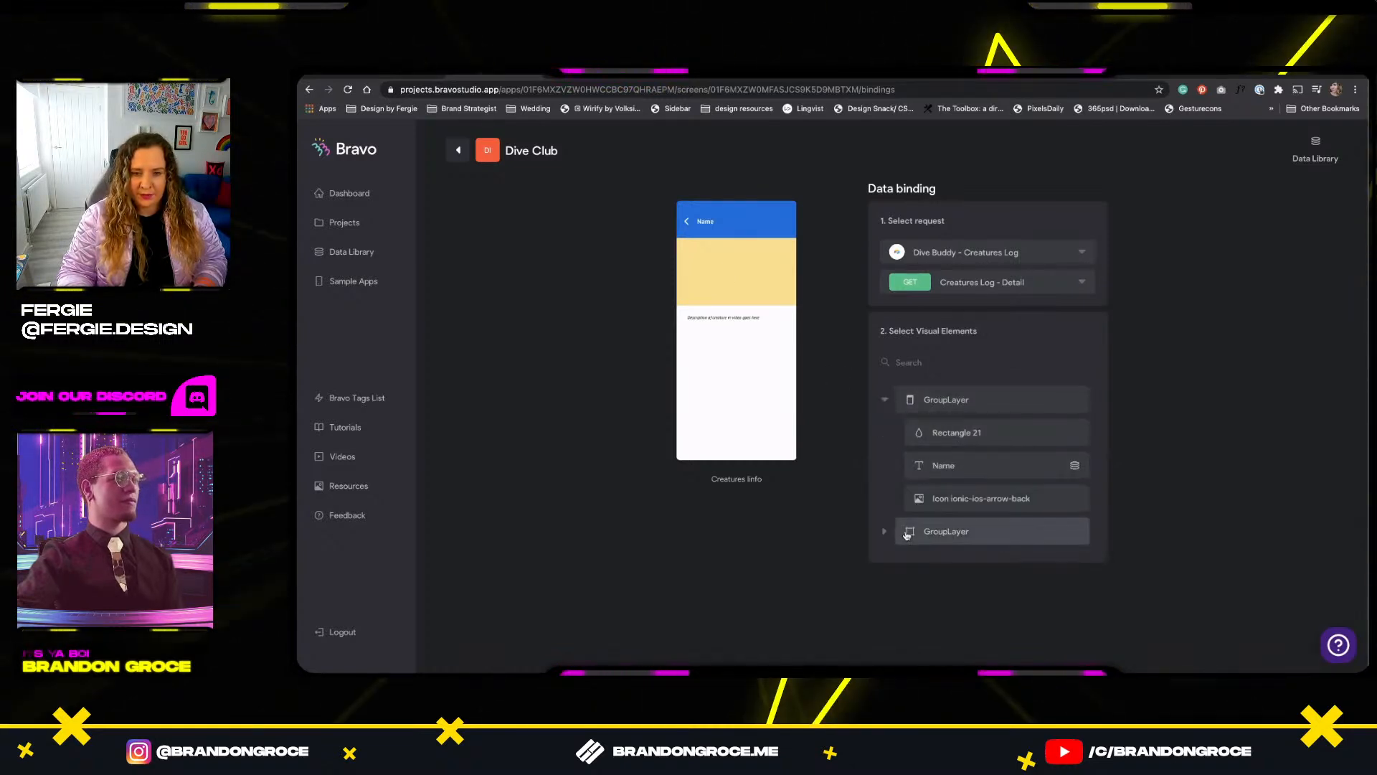
pyautogui.click(883, 533)
pyautogui.scroll(-3, 882, 502)
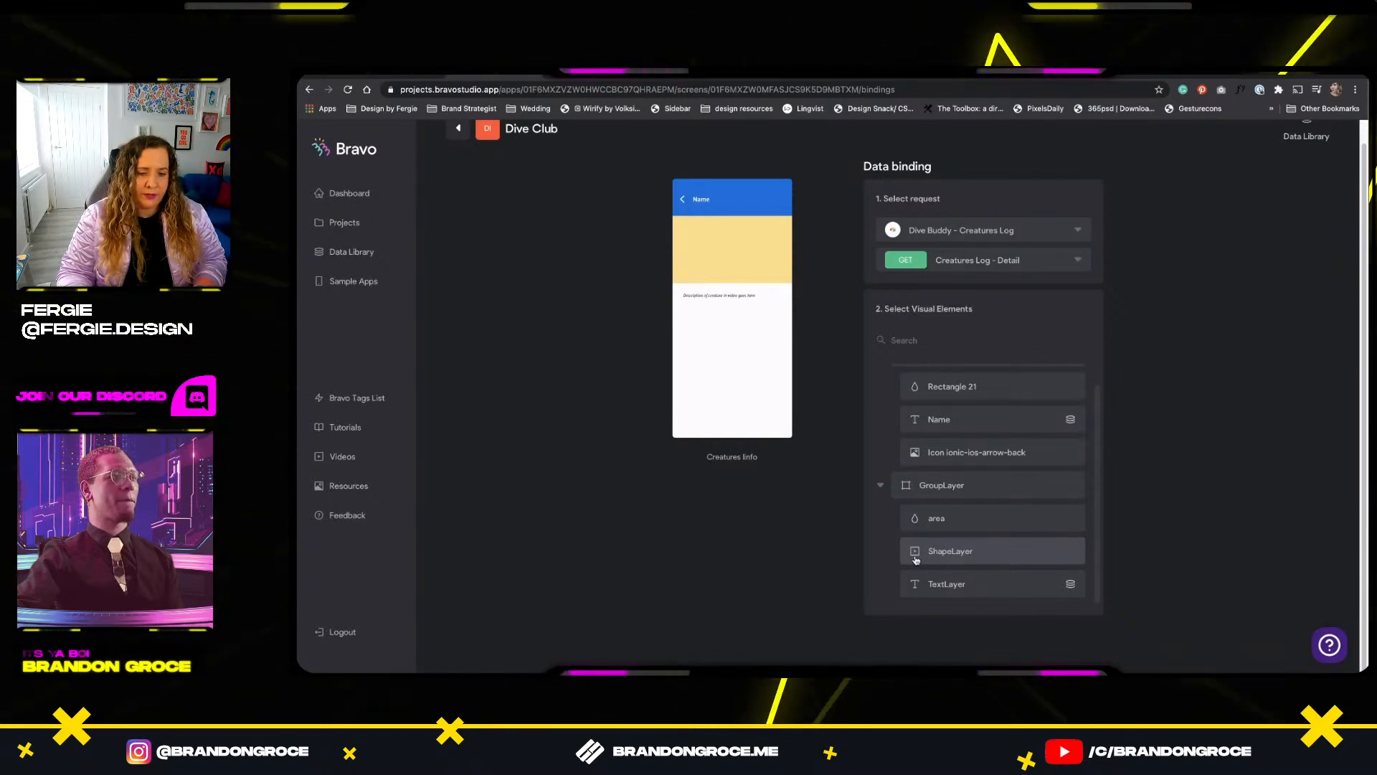
pyautogui.click(955, 559)
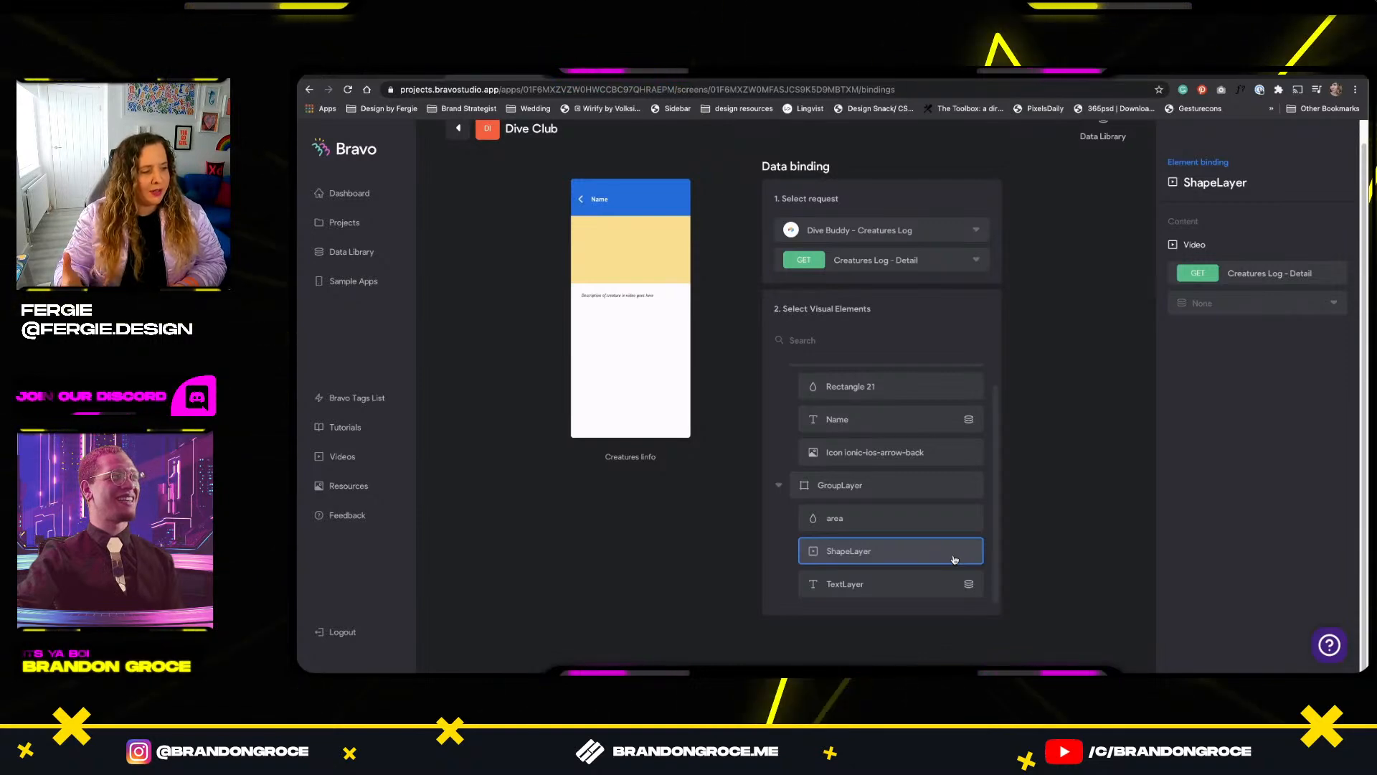
pyautogui.click(954, 559)
pyautogui.click(995, 557)
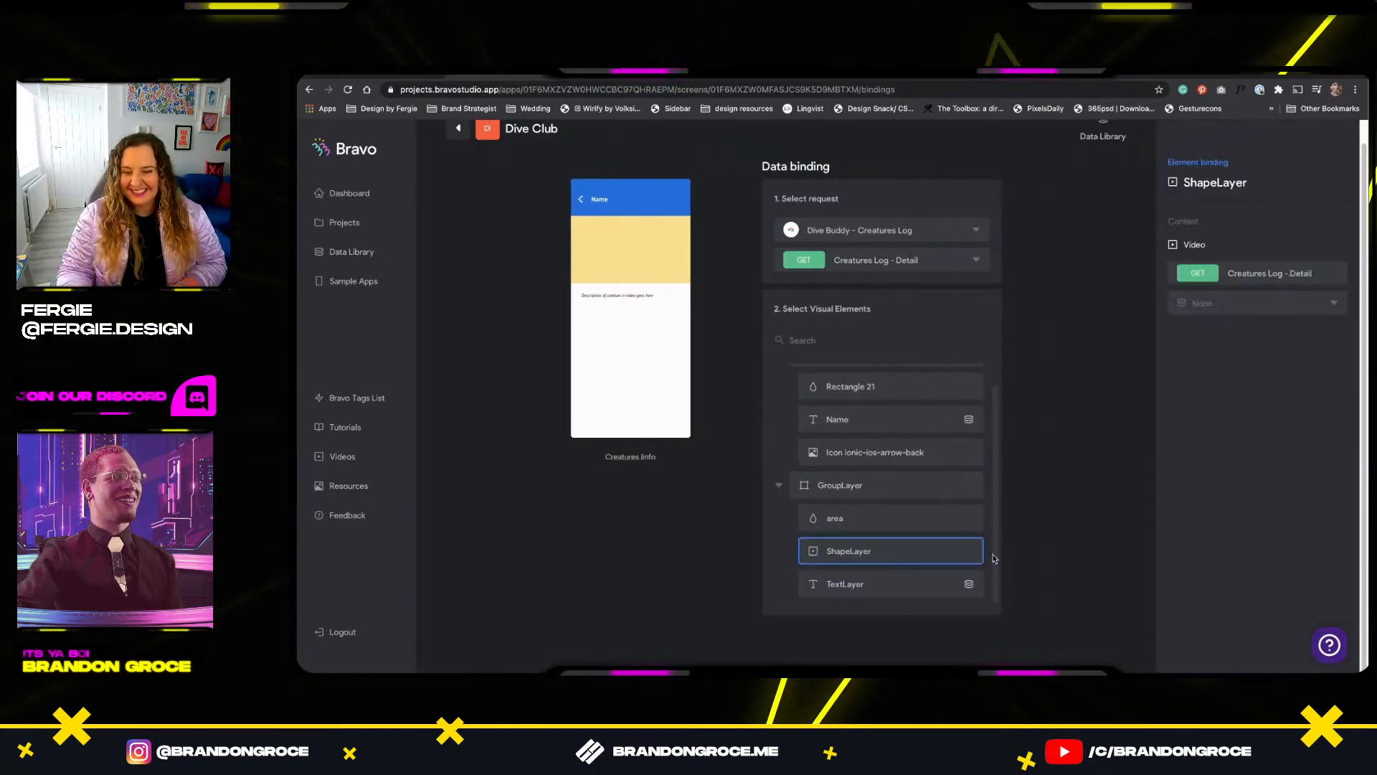
pyautogui.click(1232, 301)
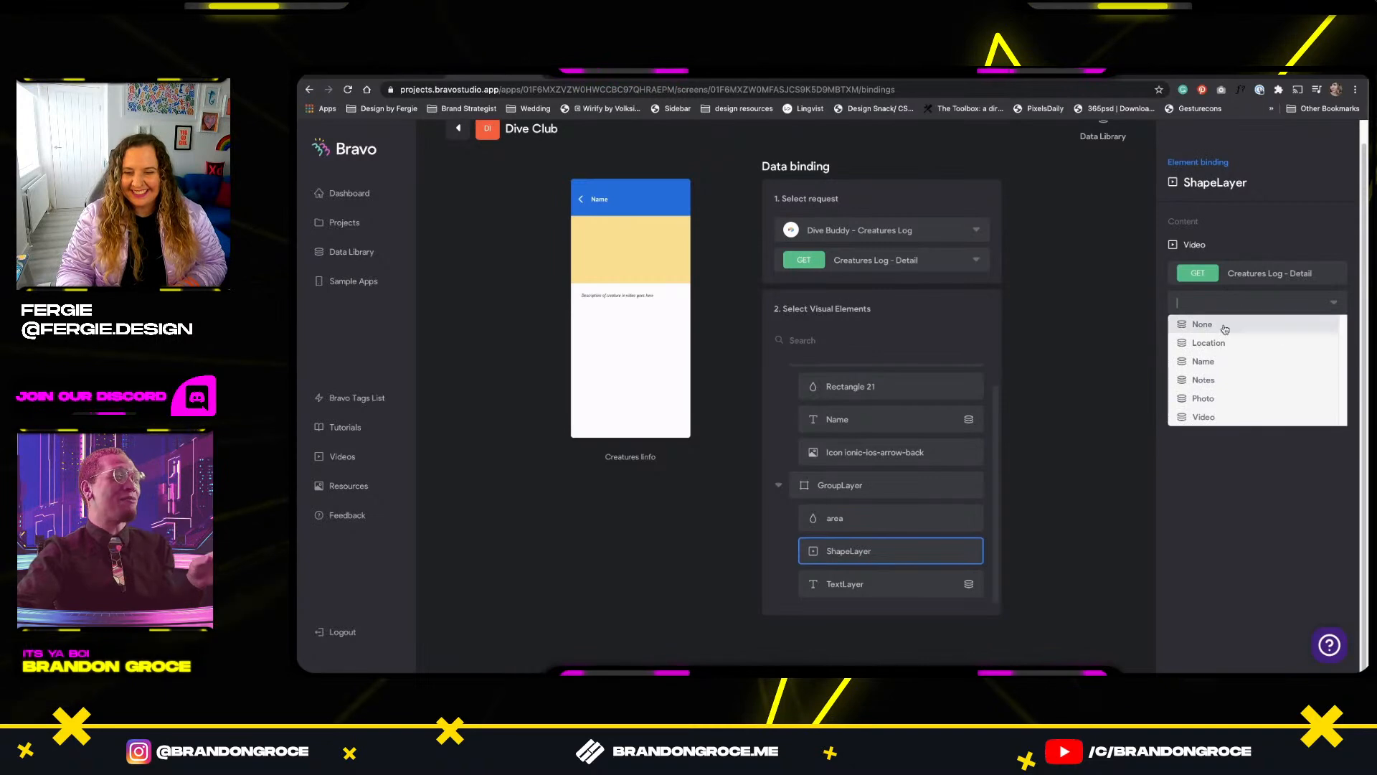
pyautogui.click(1209, 423)
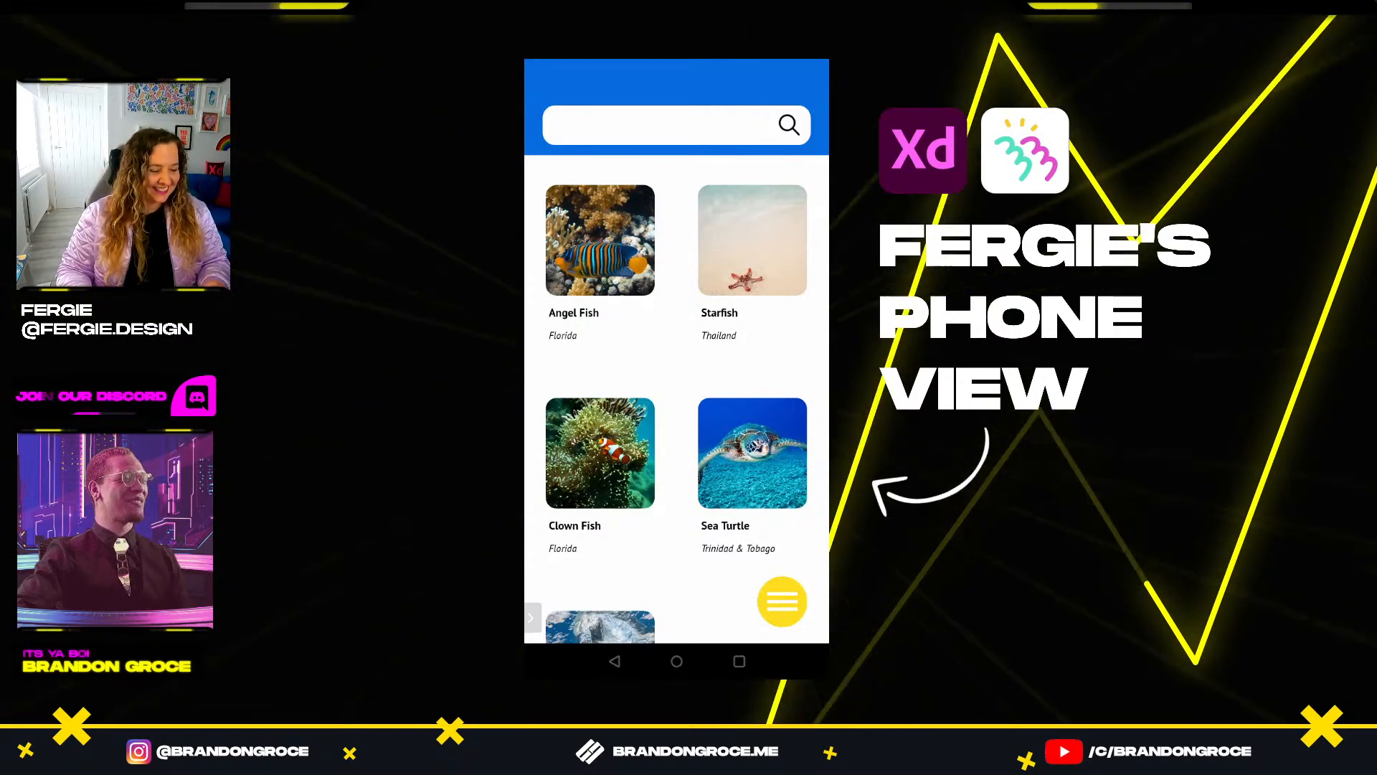
# Browse the creatures list in the phone preview of the app and search it for "shark".
pyautogui.scroll(-2, 676, 398)
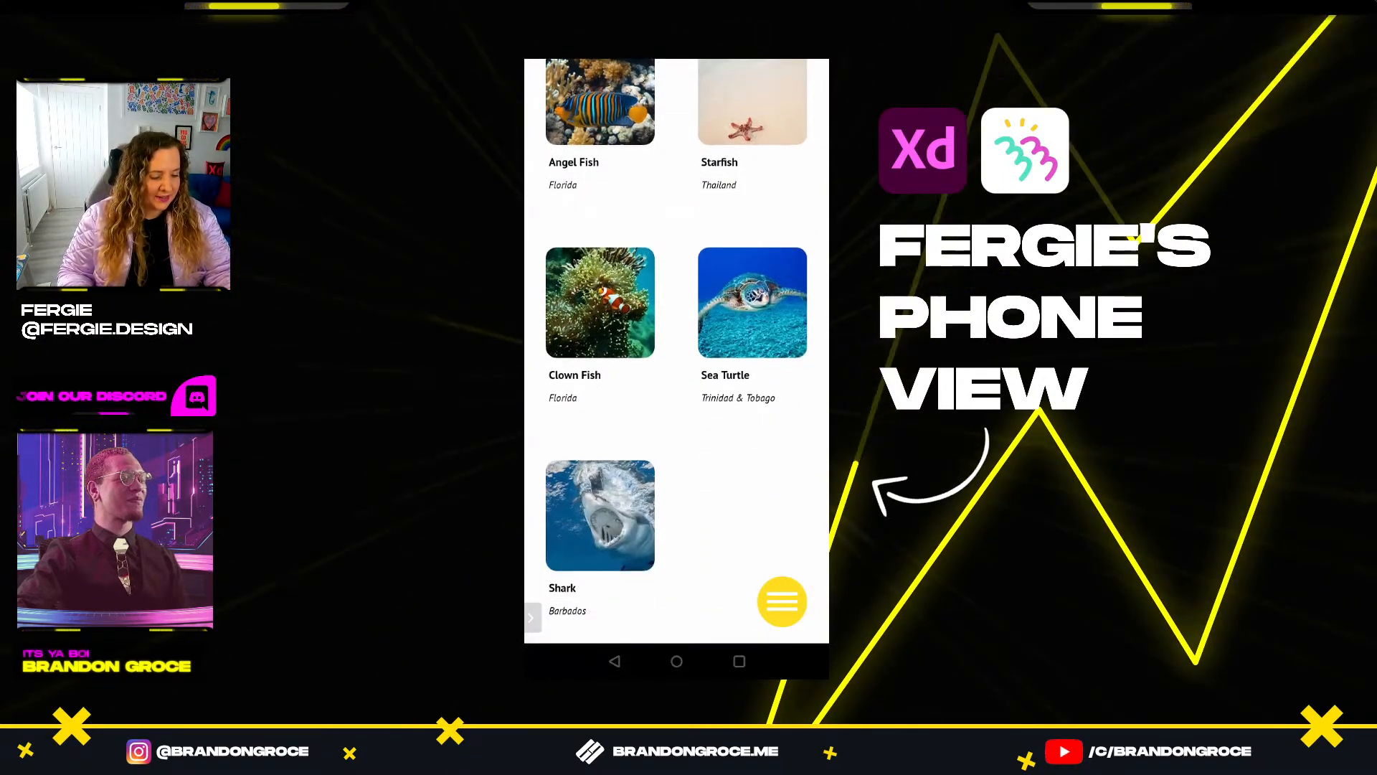
pyautogui.scroll(1, 677, 399)
pyautogui.scroll(1, 677, 399)
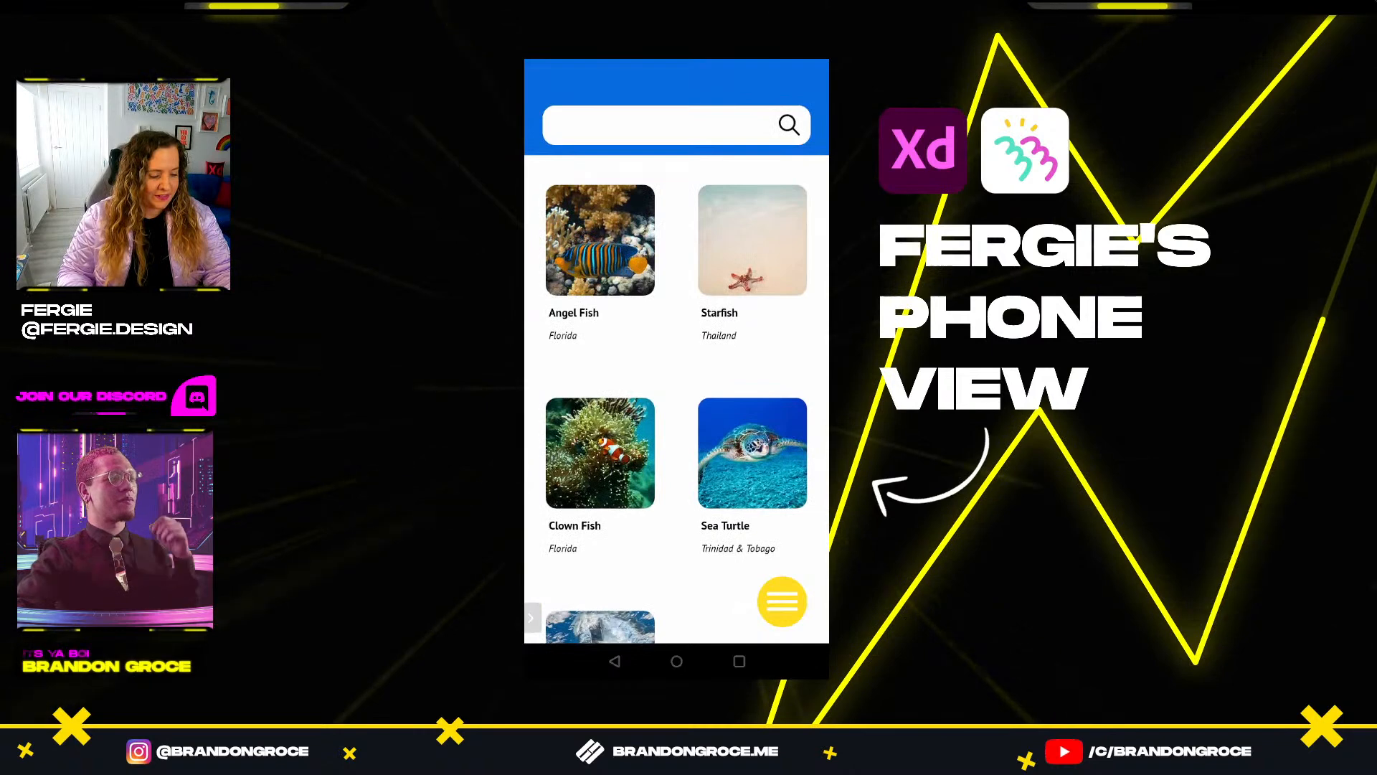
pyautogui.click(663, 123)
pyautogui.write('sh')
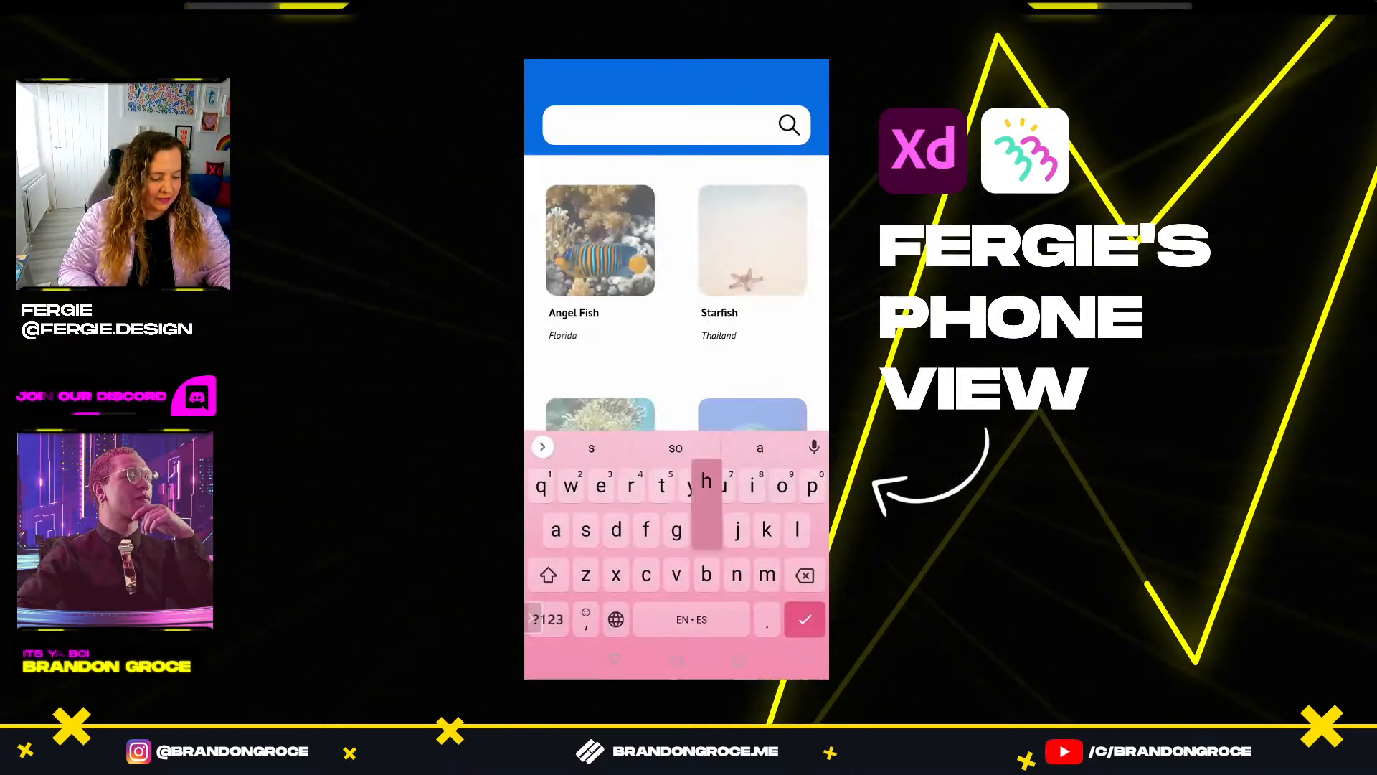
pyautogui.write('ark')
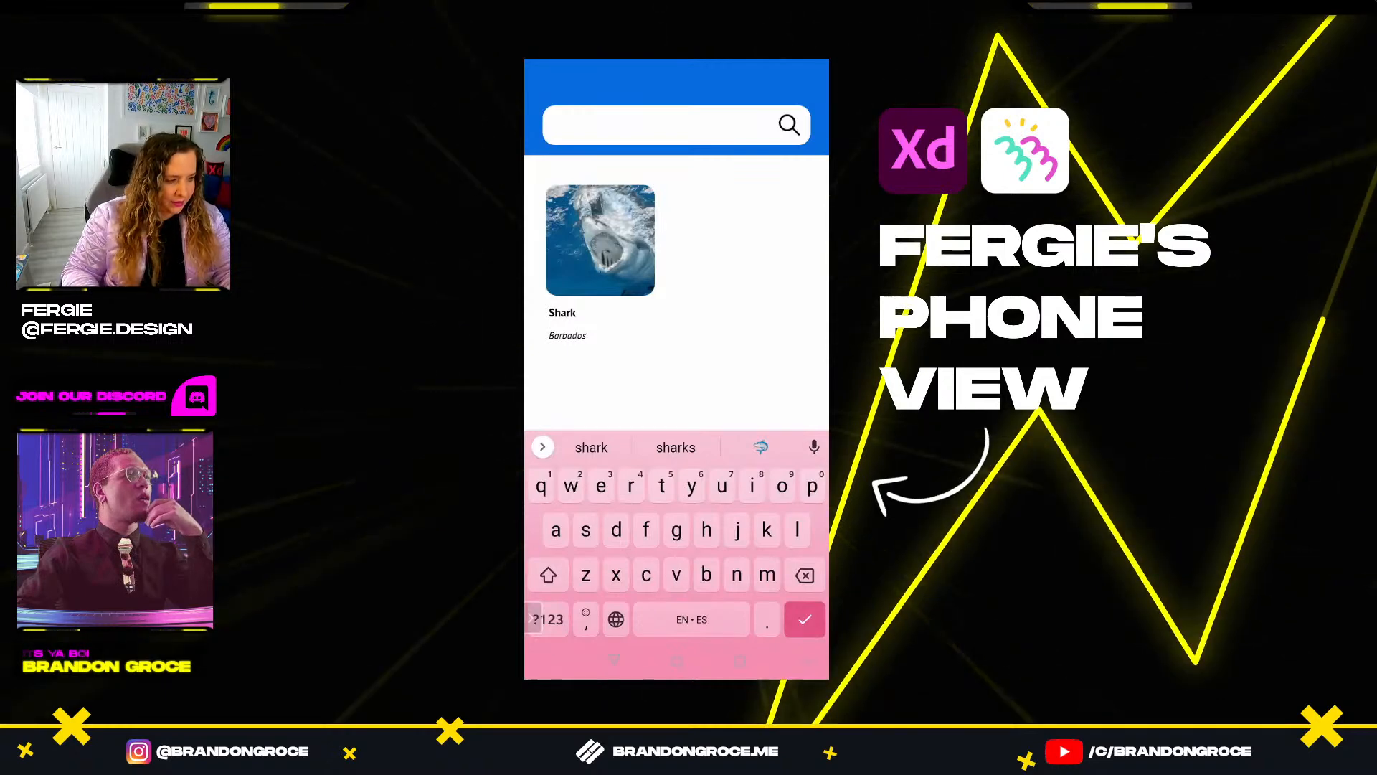
# Open the Shark entry from the search results in the phone preview.
pyautogui.click(600, 240)
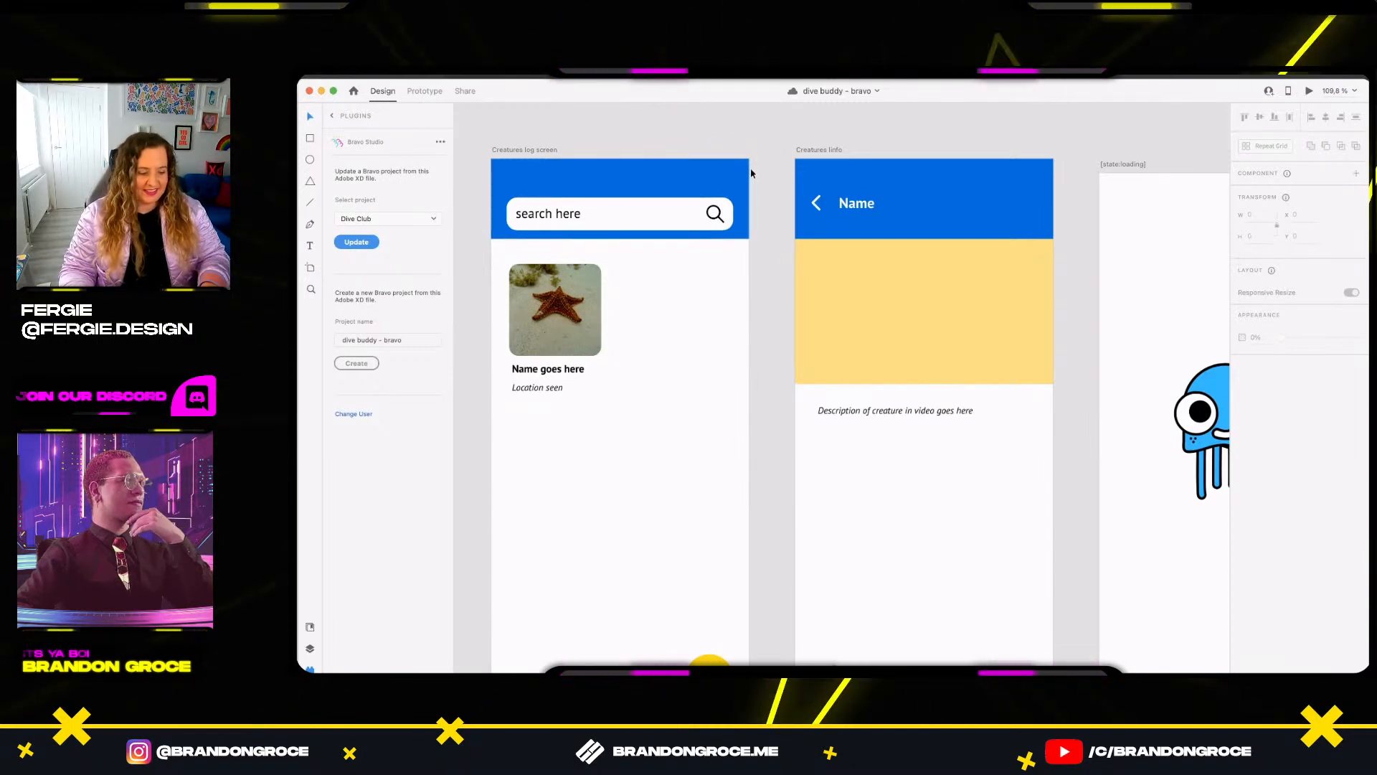
# In Adobe XD, add a square artboard of about 520 by 520 beside the [state:loading] artboard.
pyautogui.scroll(-5, 755, 164)
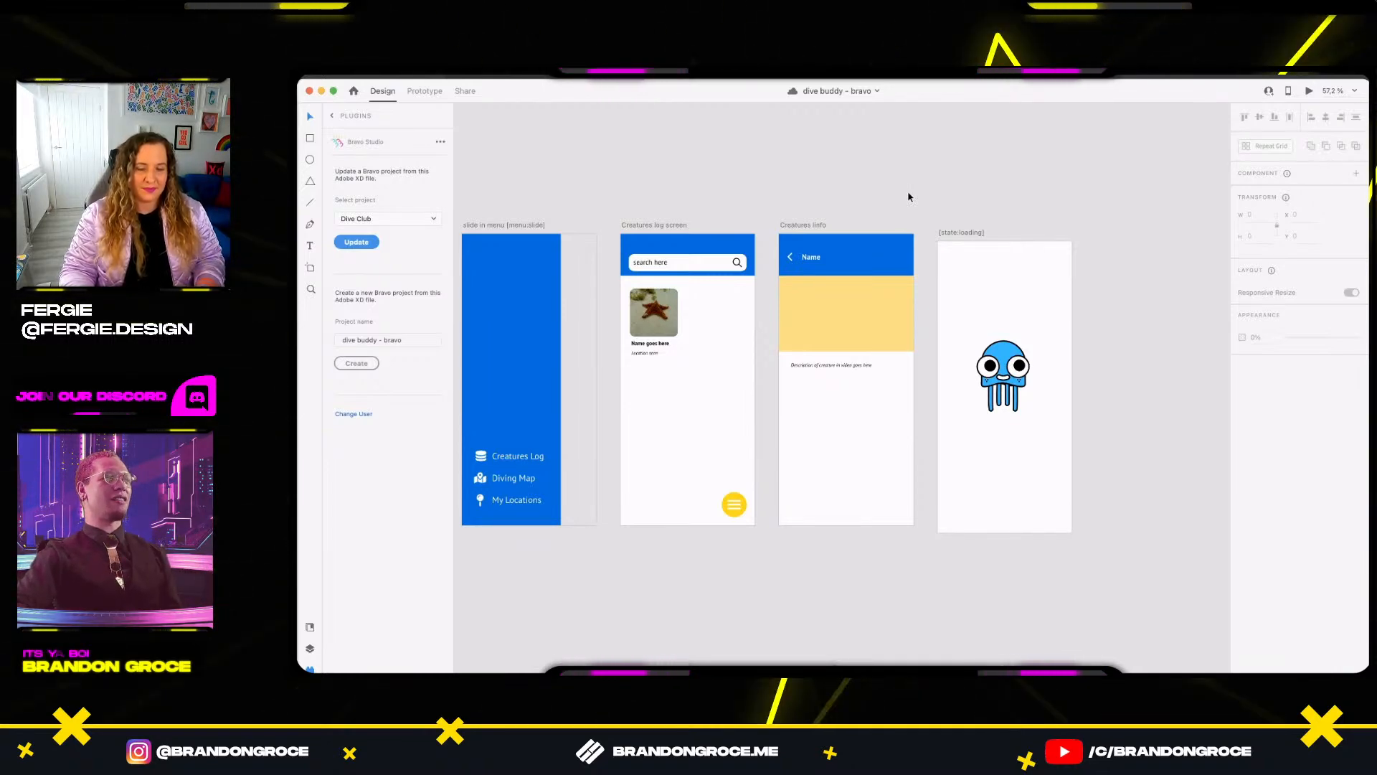
pyautogui.scroll(5, 717, 240)
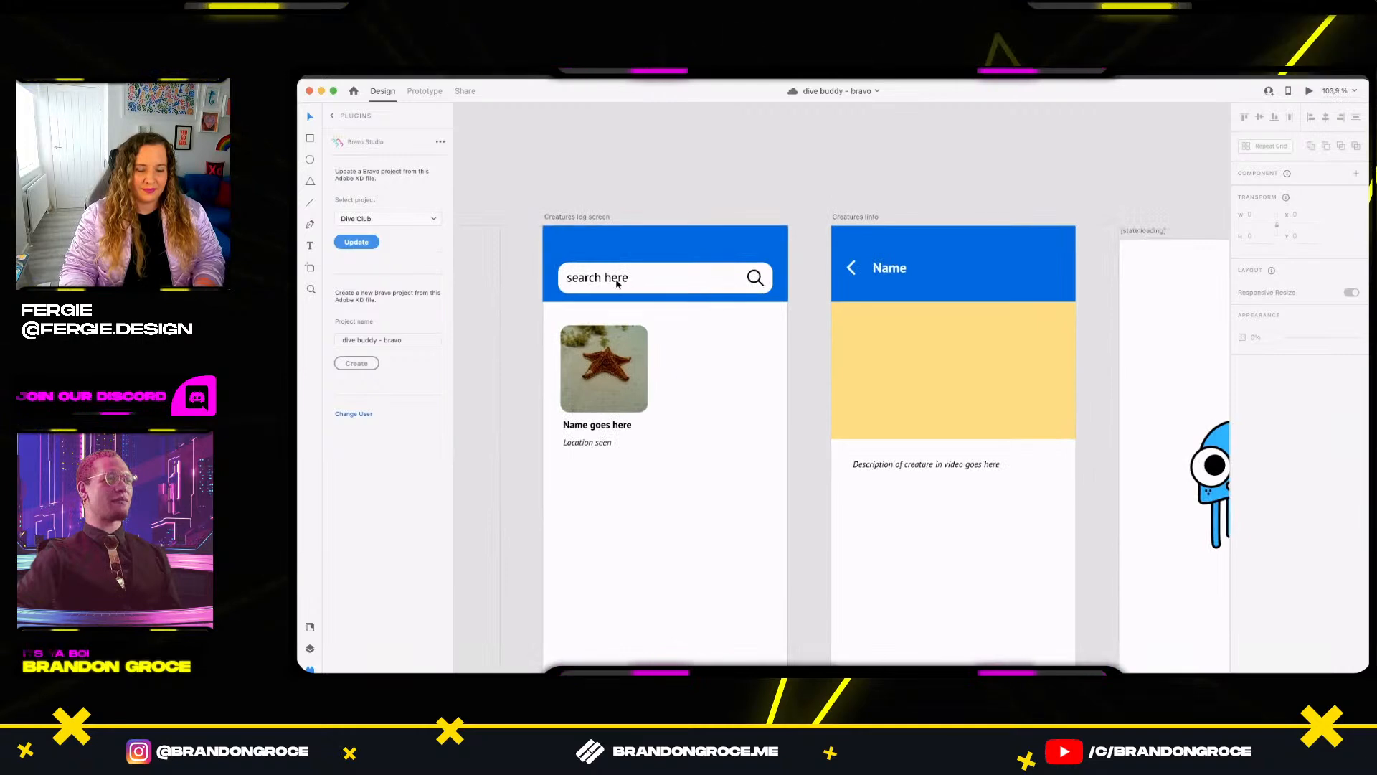
pyautogui.hscroll(15, 906, 251)
pyautogui.scroll(-3, 906, 251)
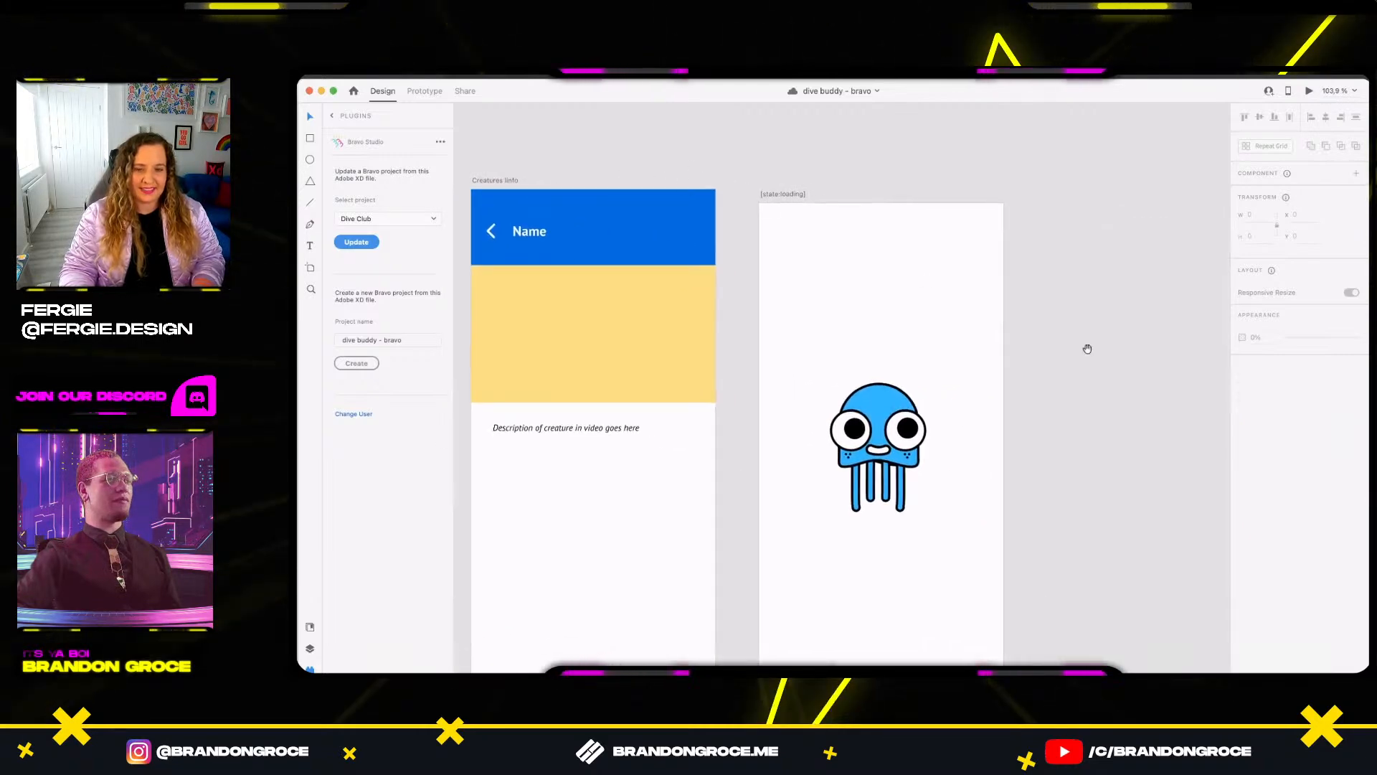
pyautogui.moveTo(907, 275); pyautogui.dragTo(833, 269)
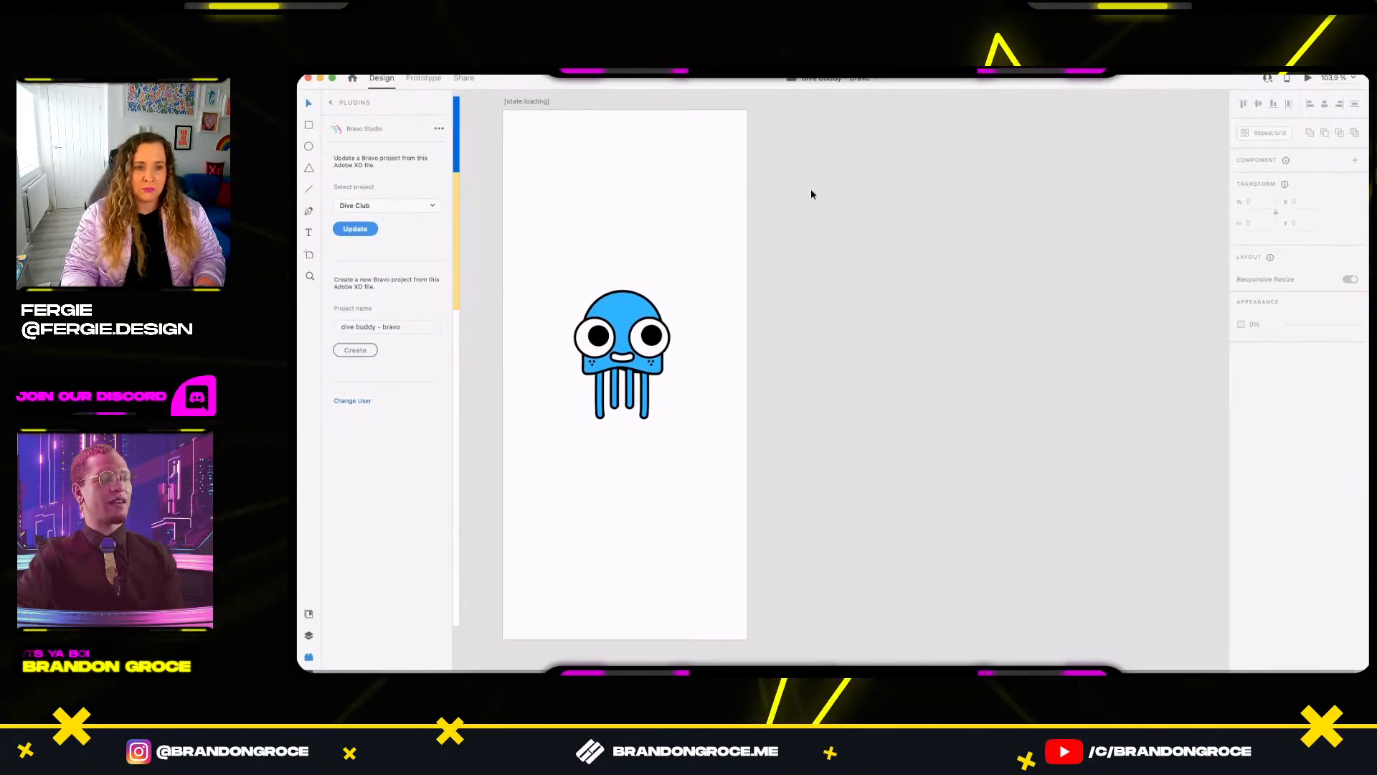
pyautogui.press('a')
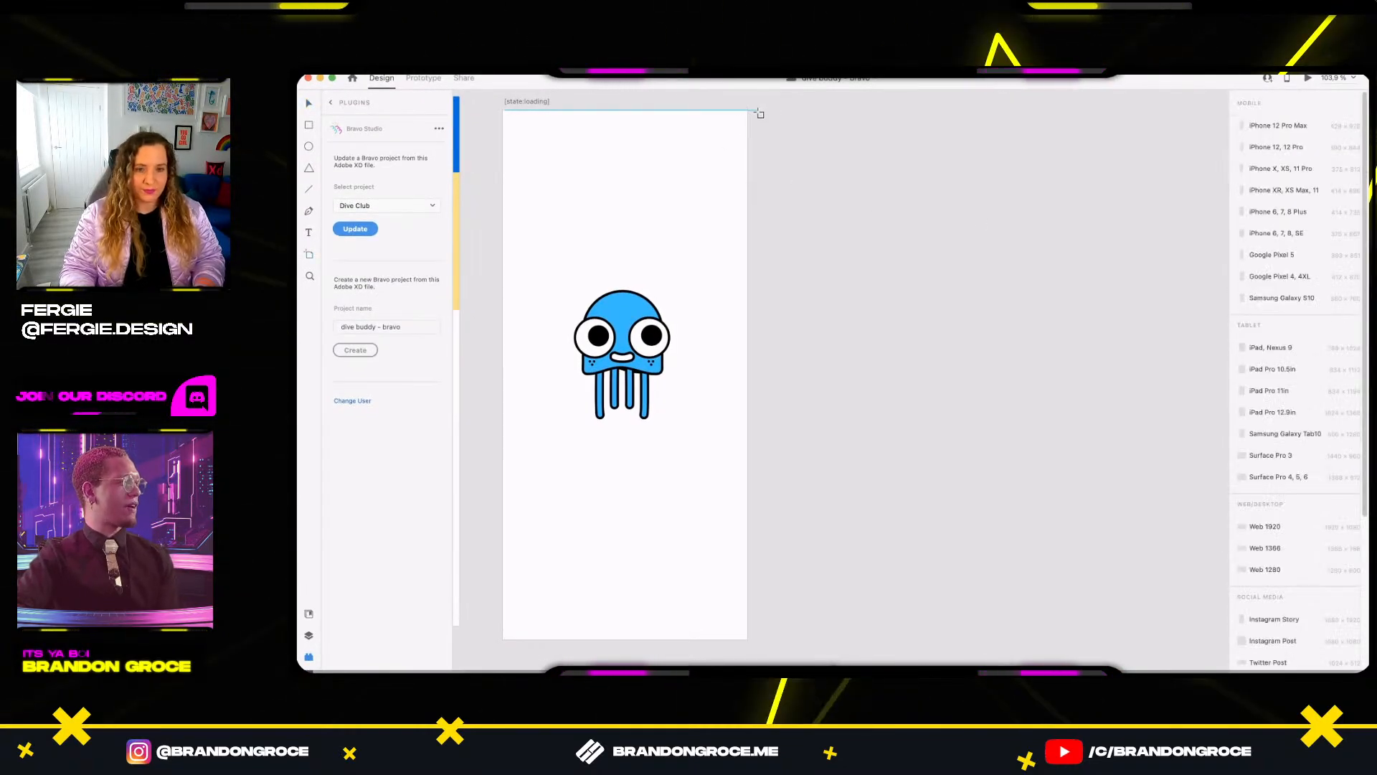
pyautogui.moveTo(777, 111); pyautogui.dragTo(1139, 441)
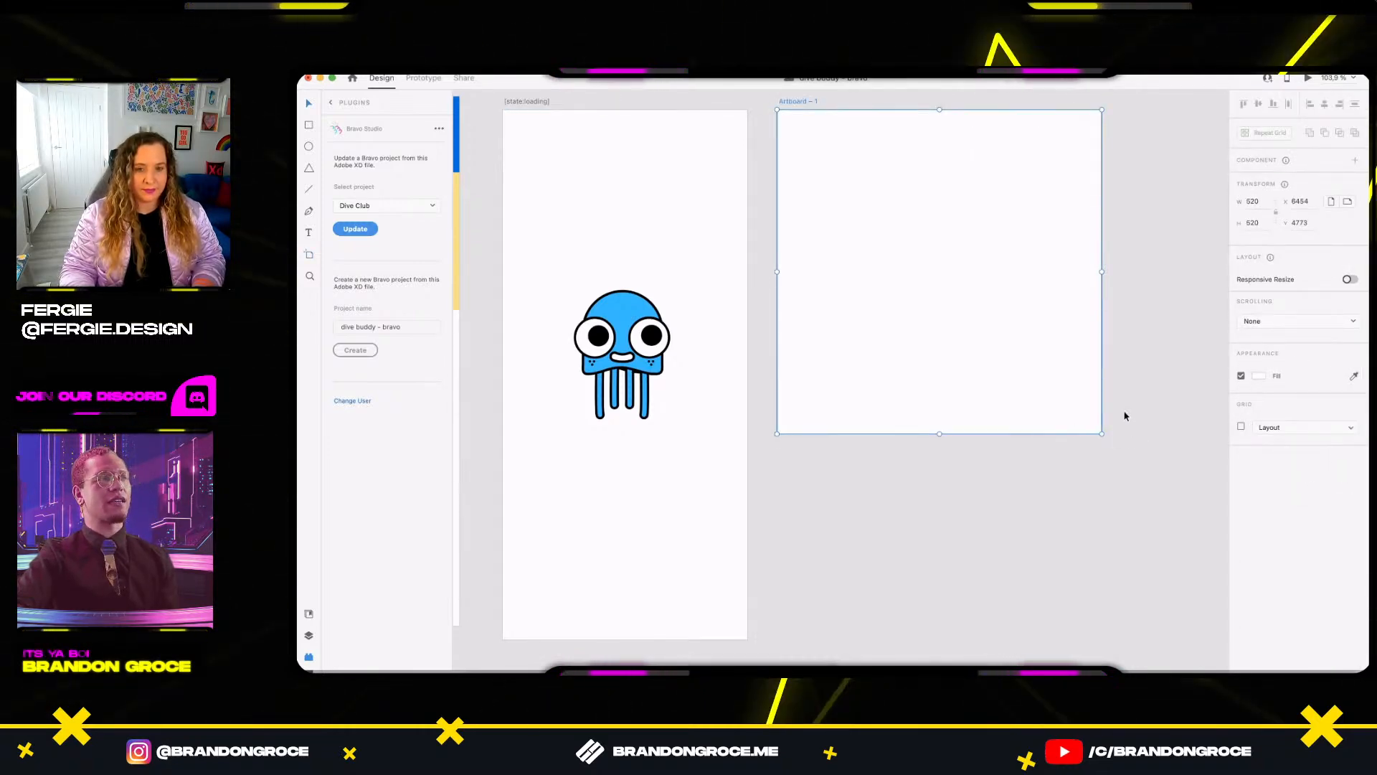
# Show the full Lottie tag in the layer name of the jellyfish on the [state:loading] artboard.
pyautogui.click(631, 359)
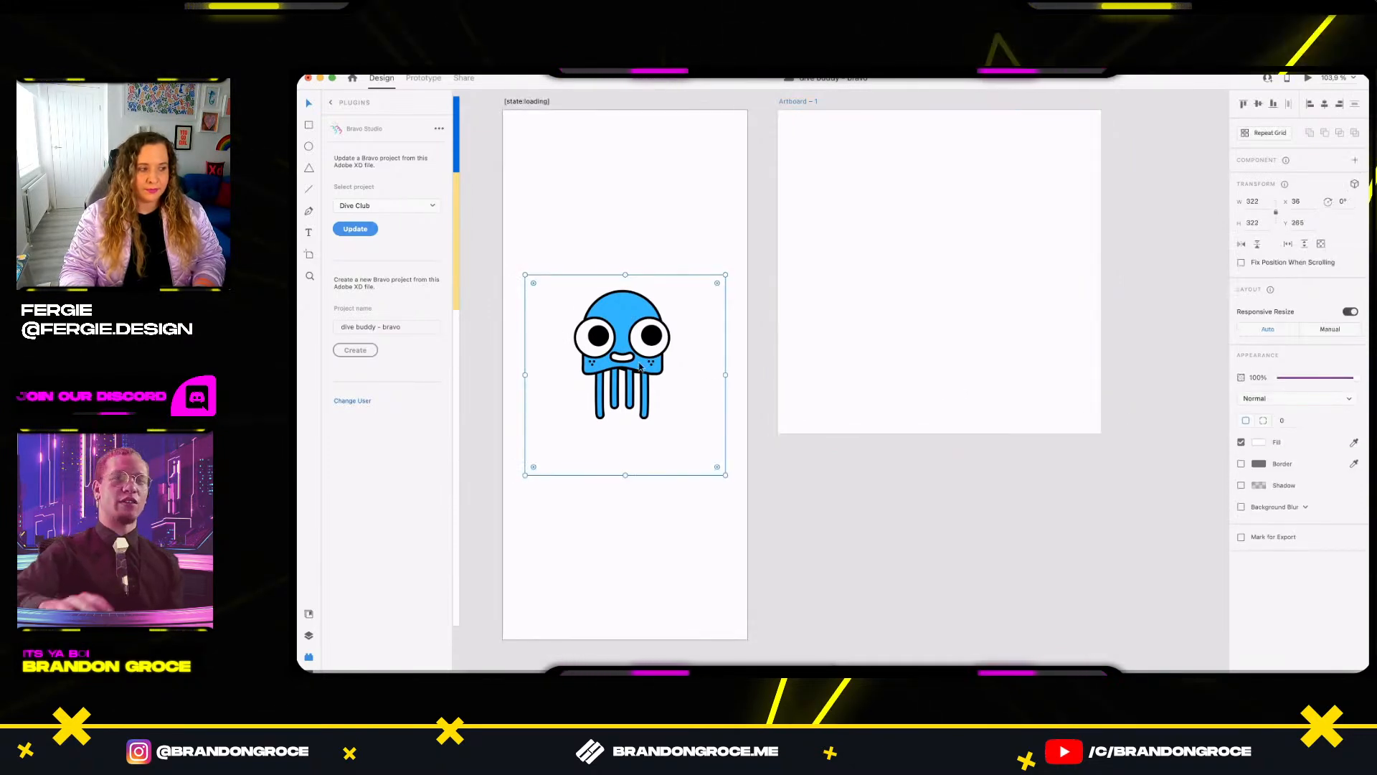
pyautogui.press('super+y')
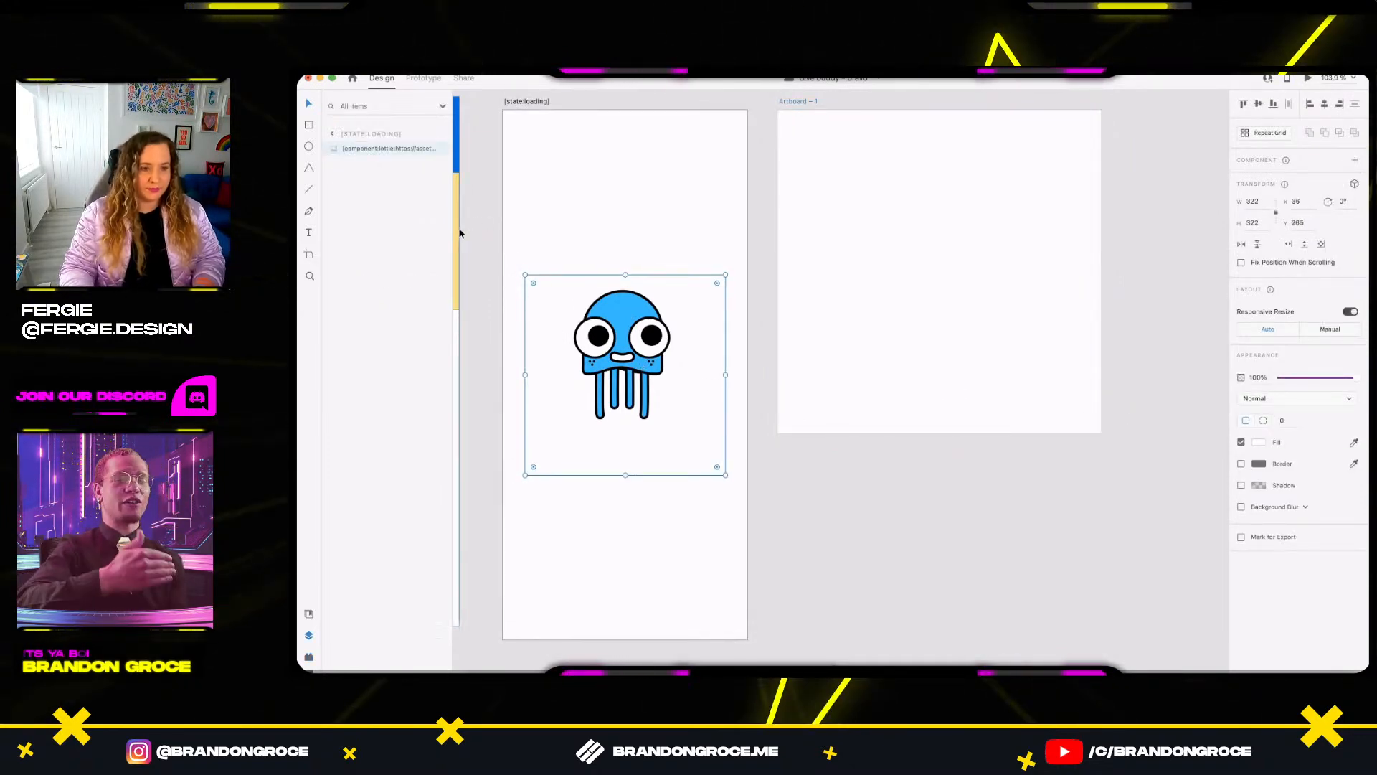
pyautogui.moveTo(455, 230); pyautogui.dragTo(590, 240)
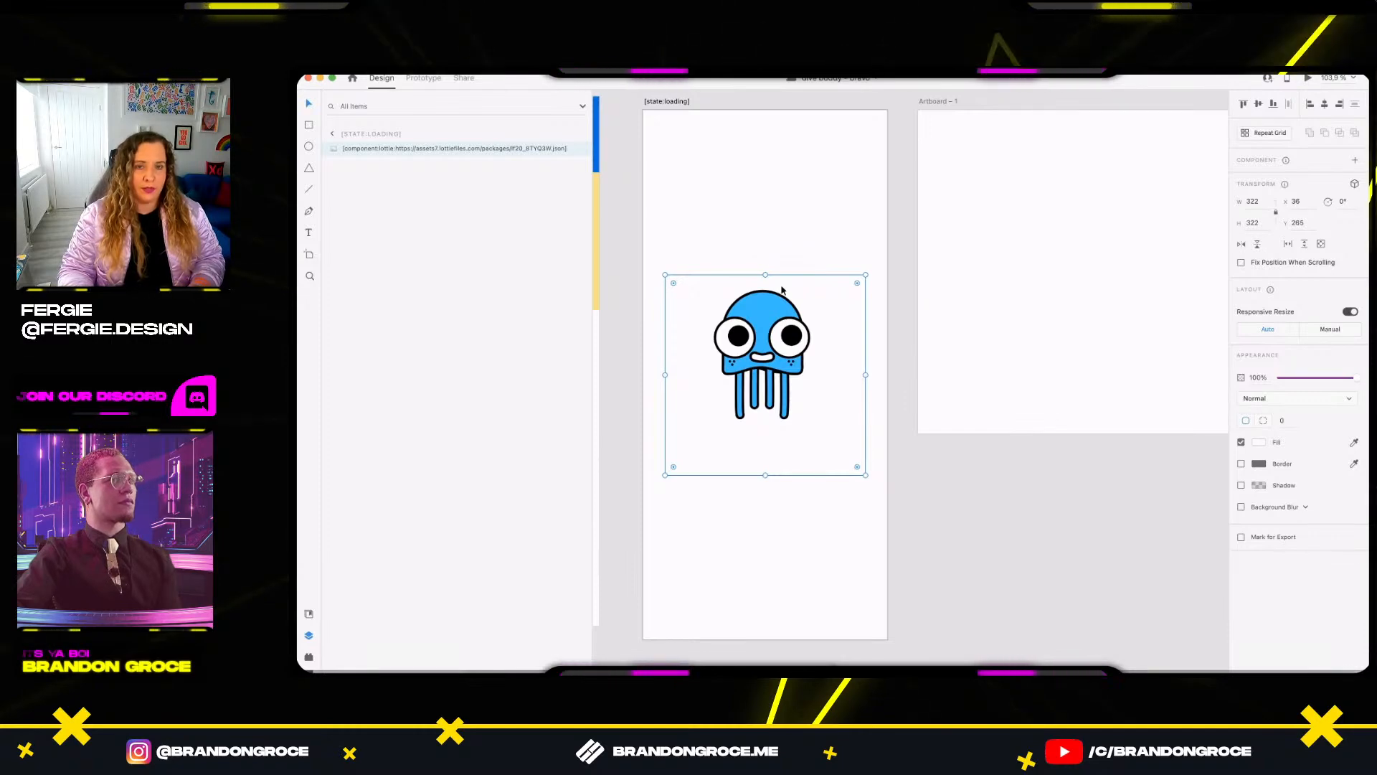
# Try placing a copy of the jellyfish Lottie layer on the Creatures log screen, shrunk to about 126 wide beside the menu button.
pyautogui.moveTo(742, 245); pyautogui.dragTo(1153, 246)
pyautogui.moveTo(848, 274); pyautogui.dragTo(1053, 280)
pyautogui.click(878, 313)
pyautogui.press('super+v')
pyautogui.moveTo(790, 323); pyautogui.dragTo(794, 506)
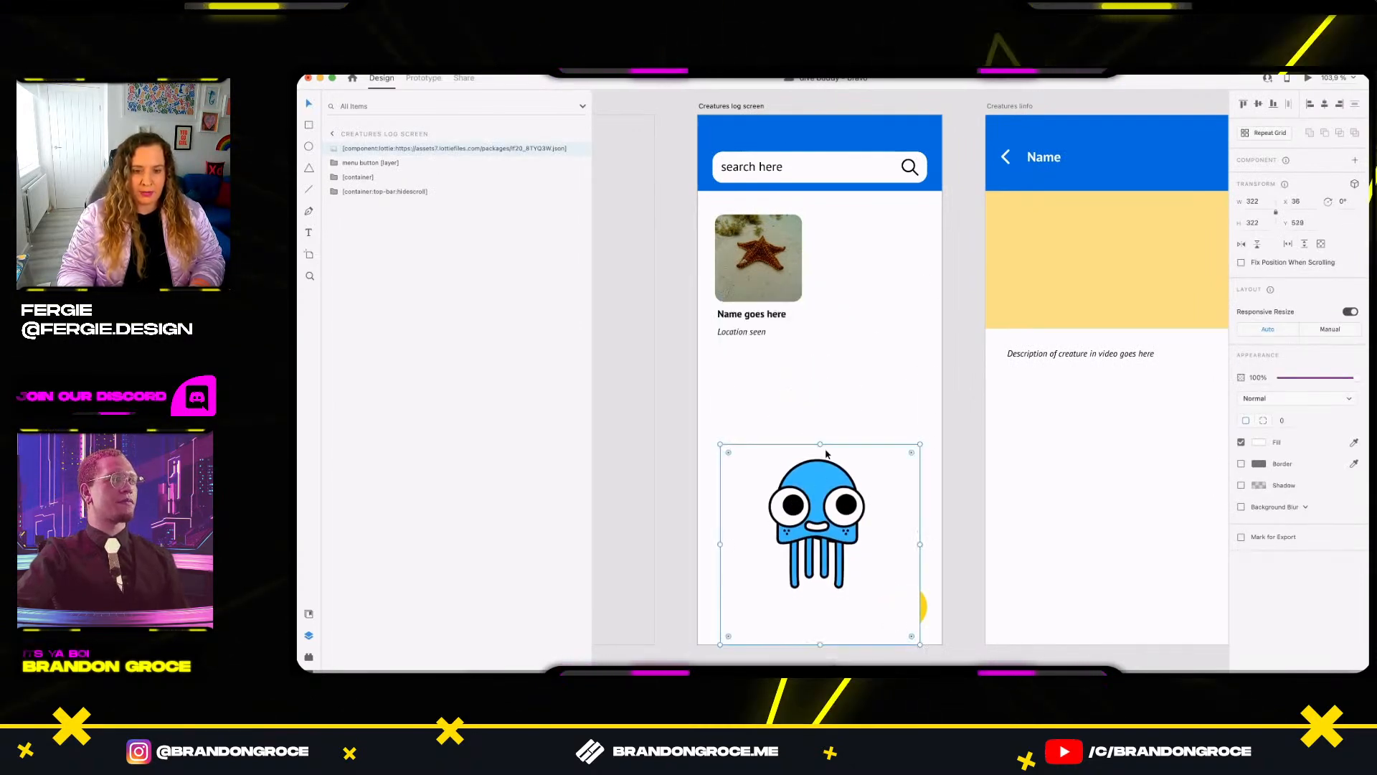
pyautogui.moveTo(819, 443); pyautogui.dragTo(815, 566)
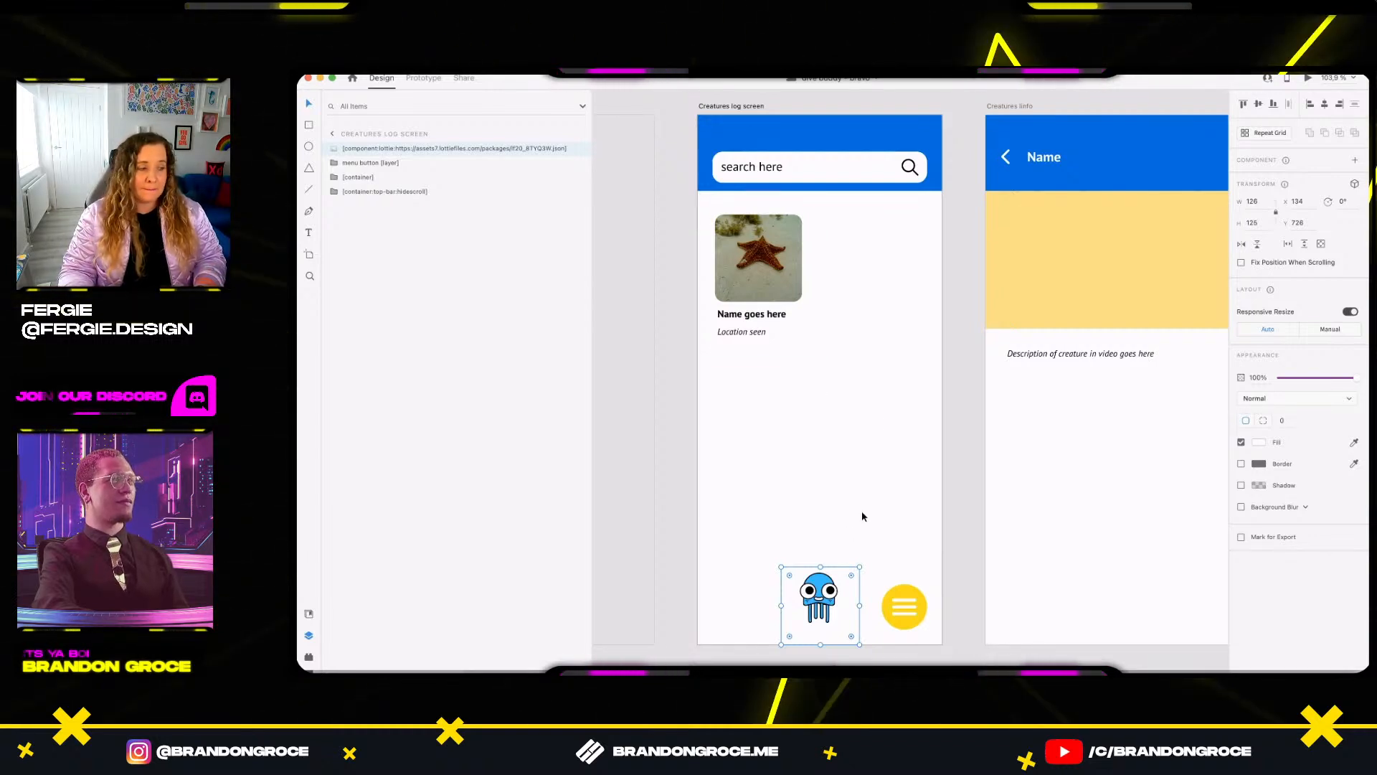
pyautogui.press('Delete')
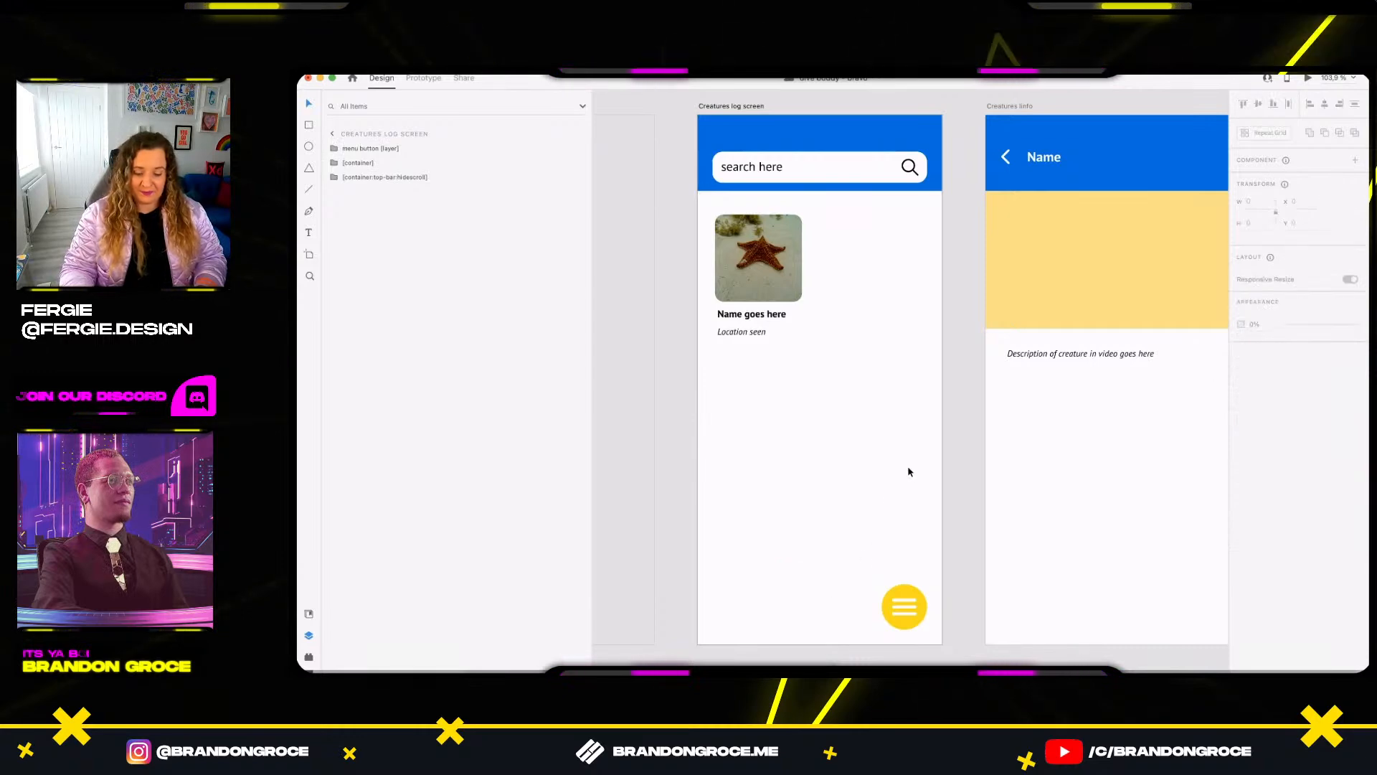
# Switch to the Bravo Tags Master List in the browser and copy the [asset:icon] tag from App Stores Assets.
pyautogui.hscroll(15, 978, 399)
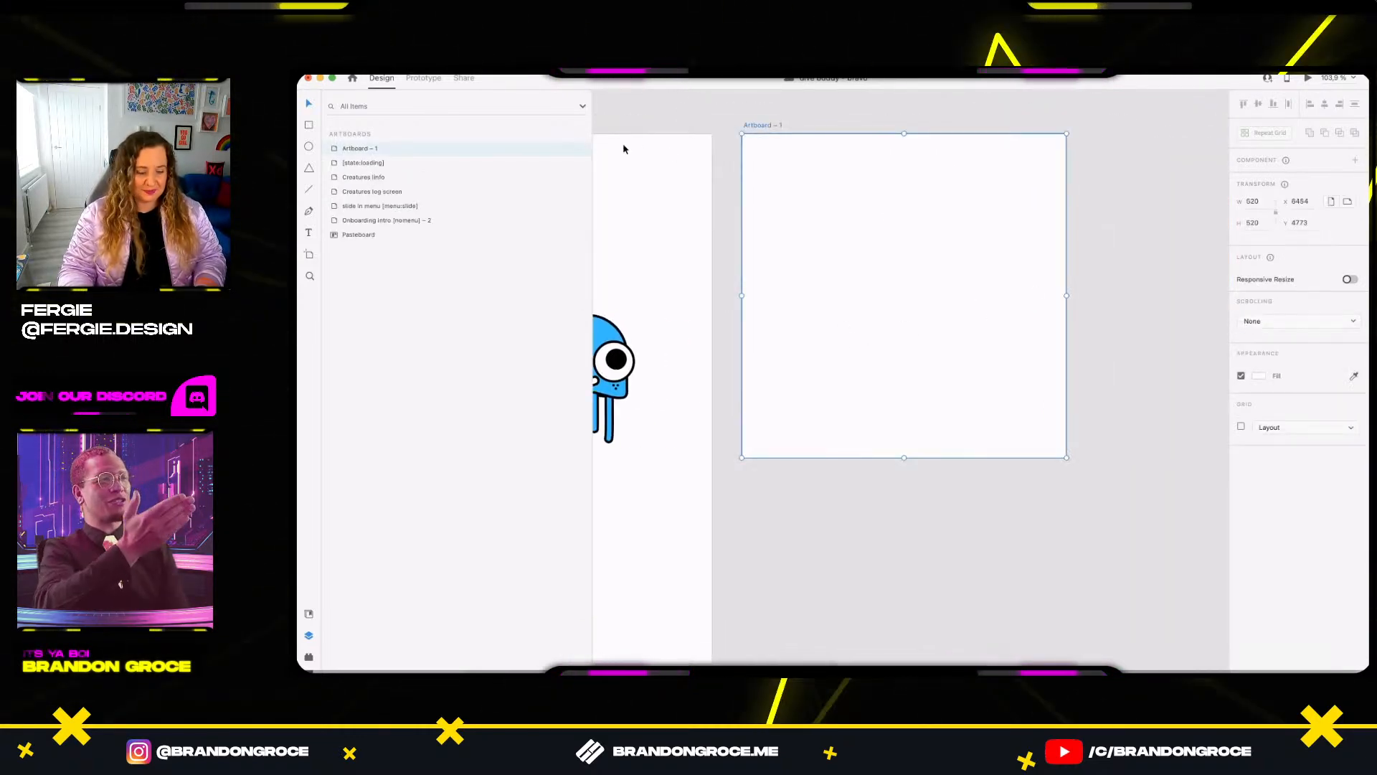
pyautogui.press('super+Tab')
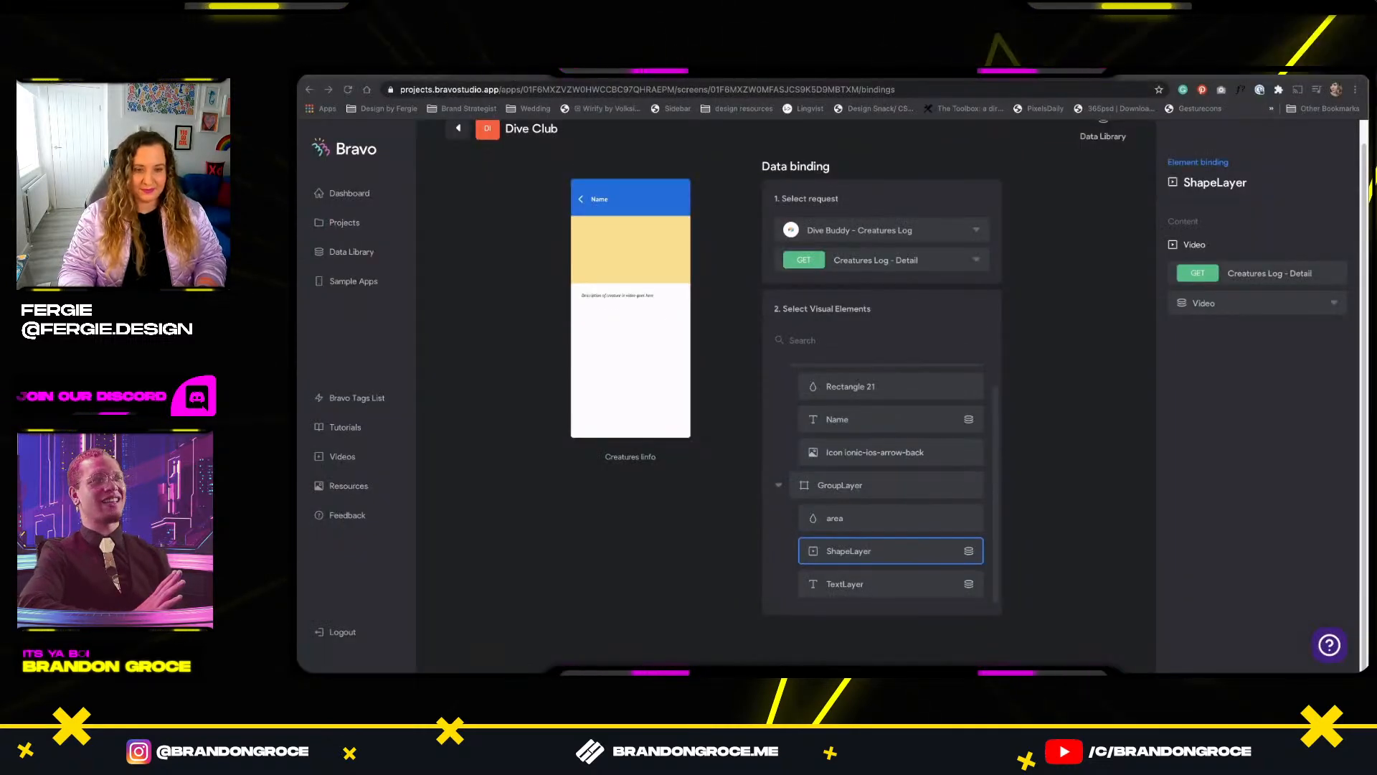
pyautogui.hotkey('ctrl', 'Tab')
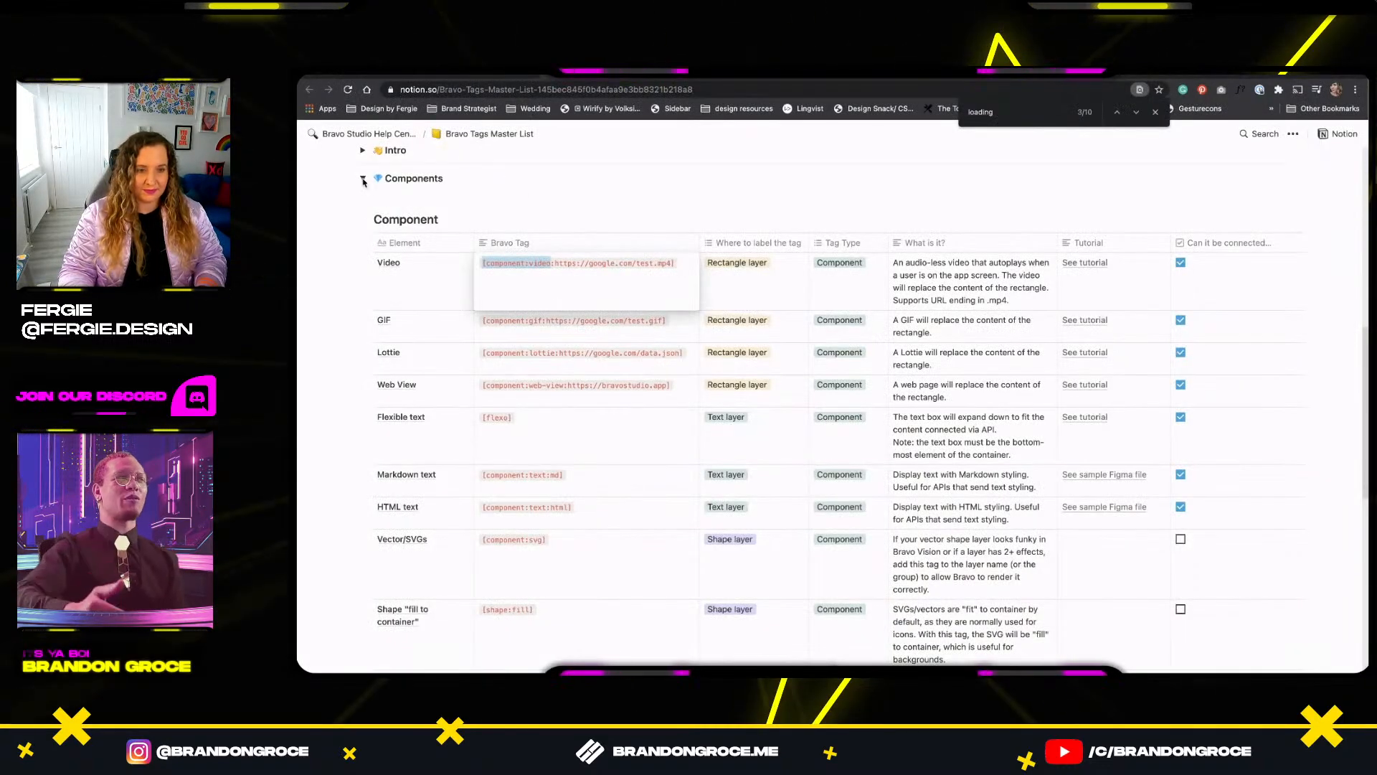
pyautogui.press('Escape')
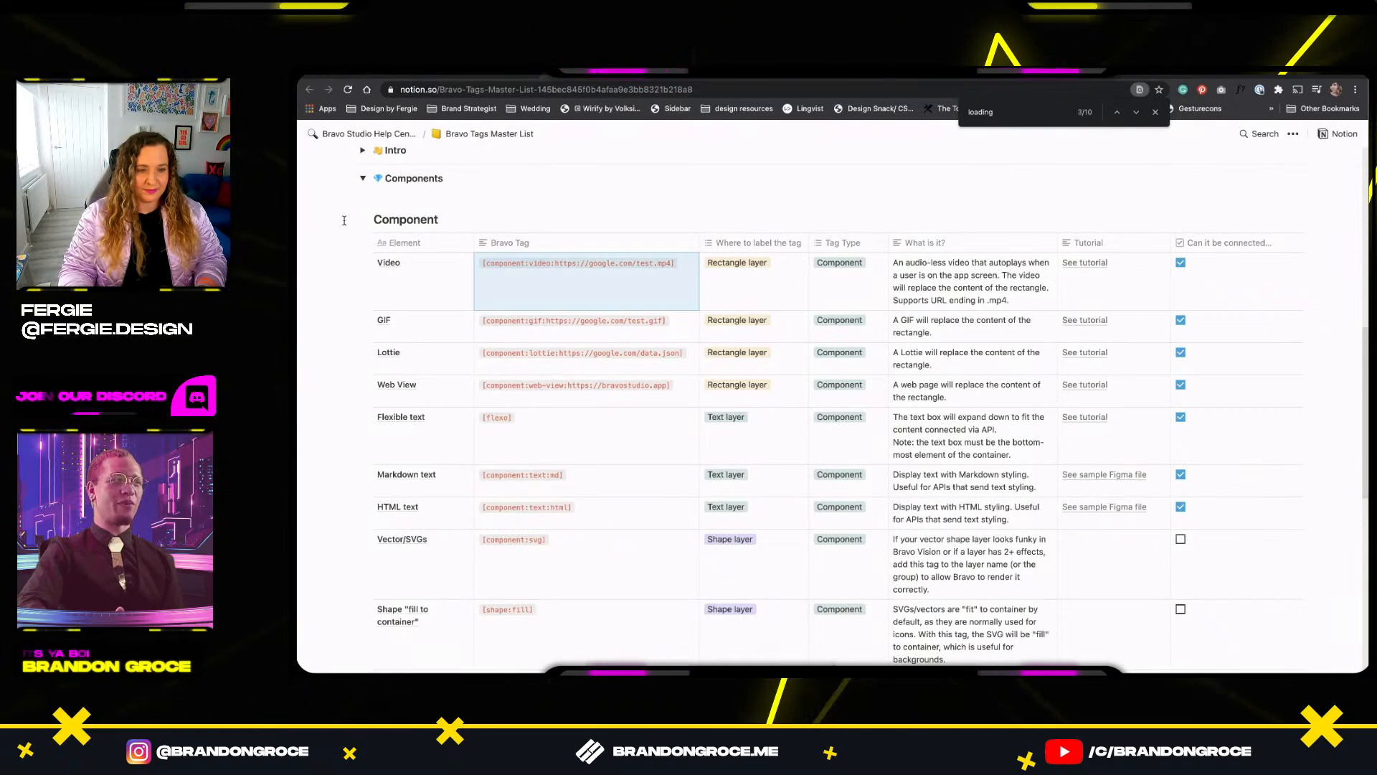
pyautogui.click(363, 180)
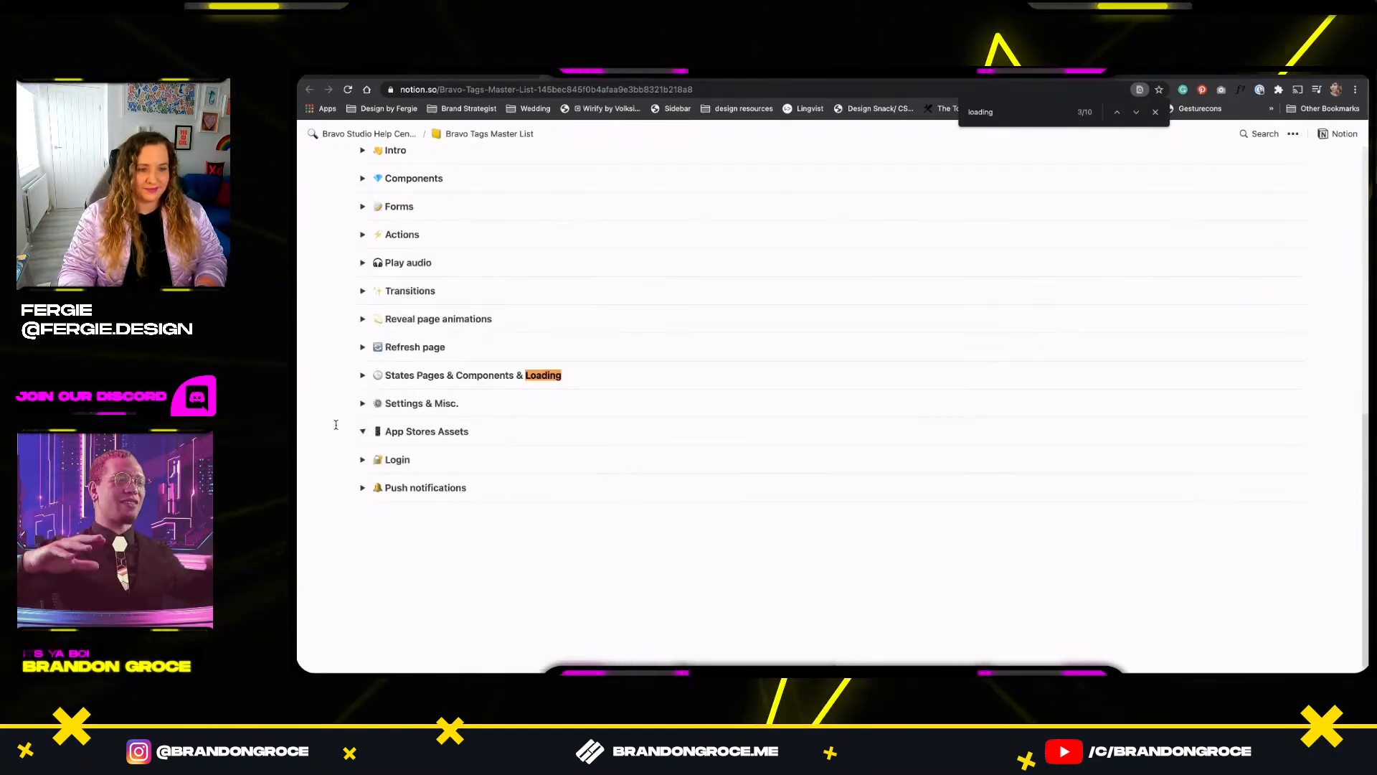
pyautogui.click(363, 433)
pyautogui.scroll(-2, 331, 423)
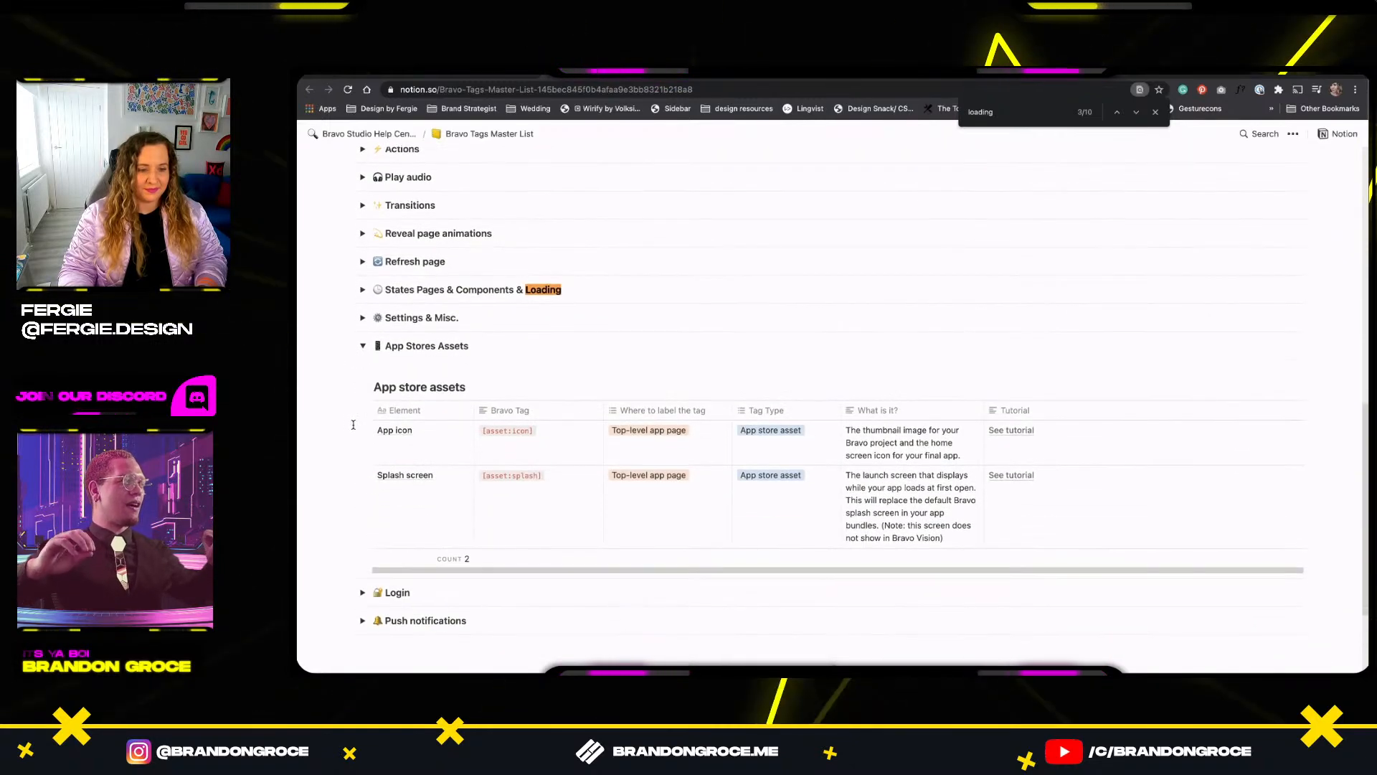
pyautogui.scroll(-1, 353, 425)
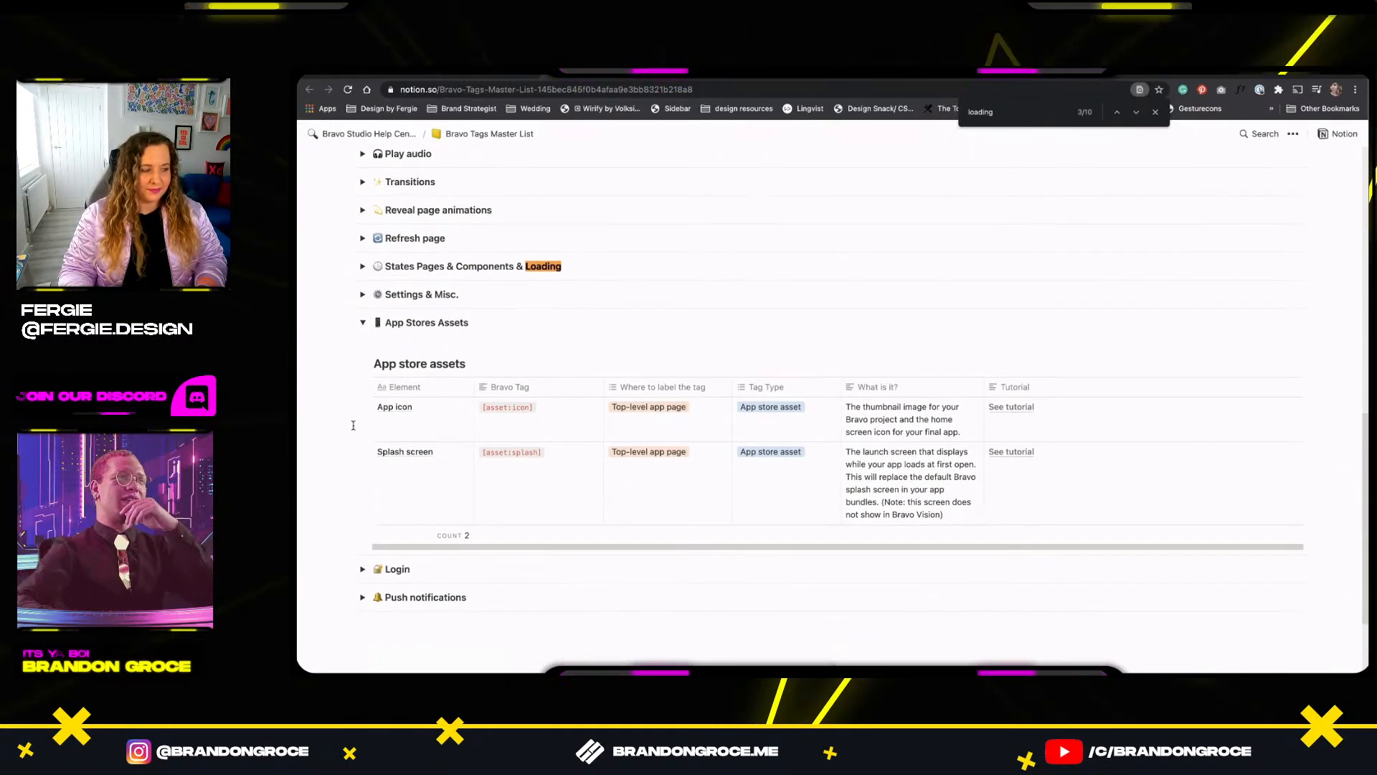
pyautogui.click(504, 411)
pyautogui.press('super+c')
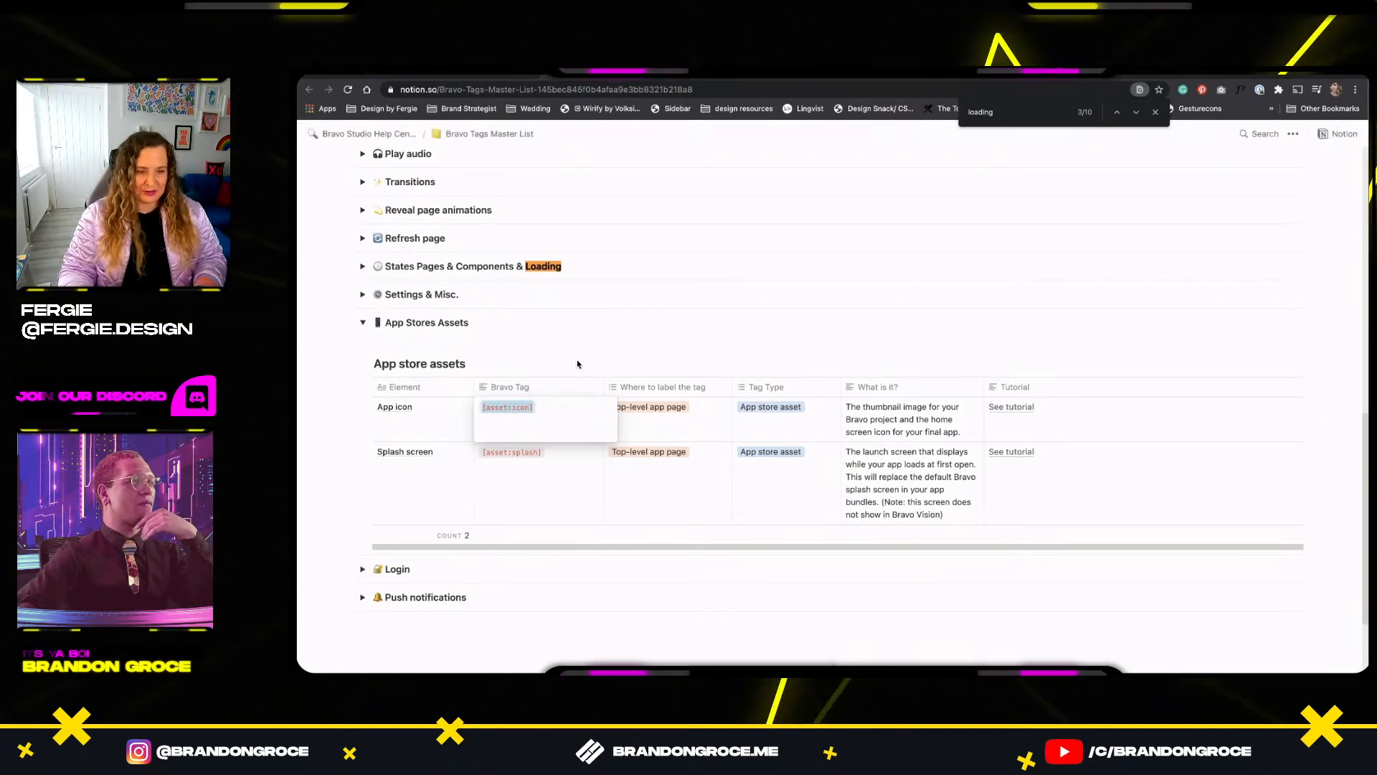
pyautogui.press('Escape')
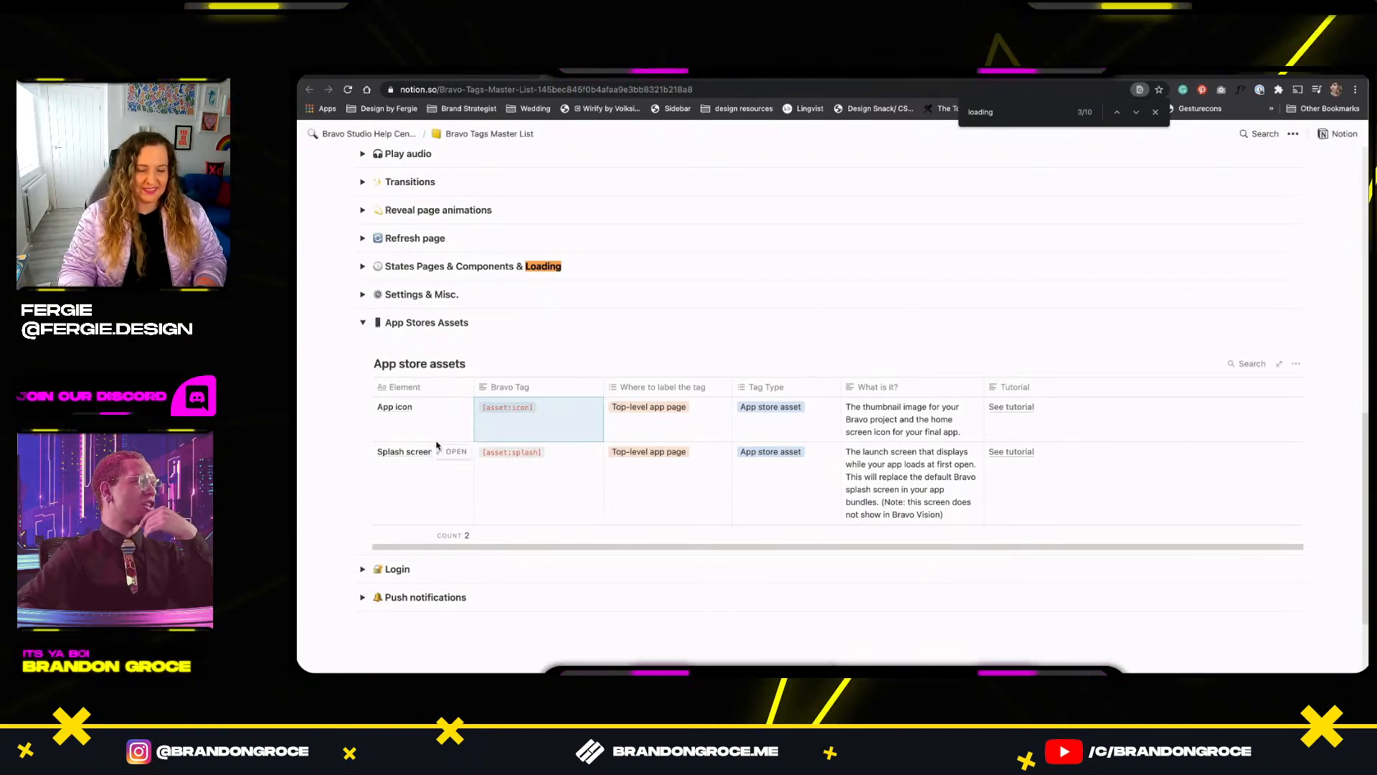
# Return to Adobe XD and rename the new square artboard to [asset:icon] using the copied tag.
pyautogui.press('super+Tab')
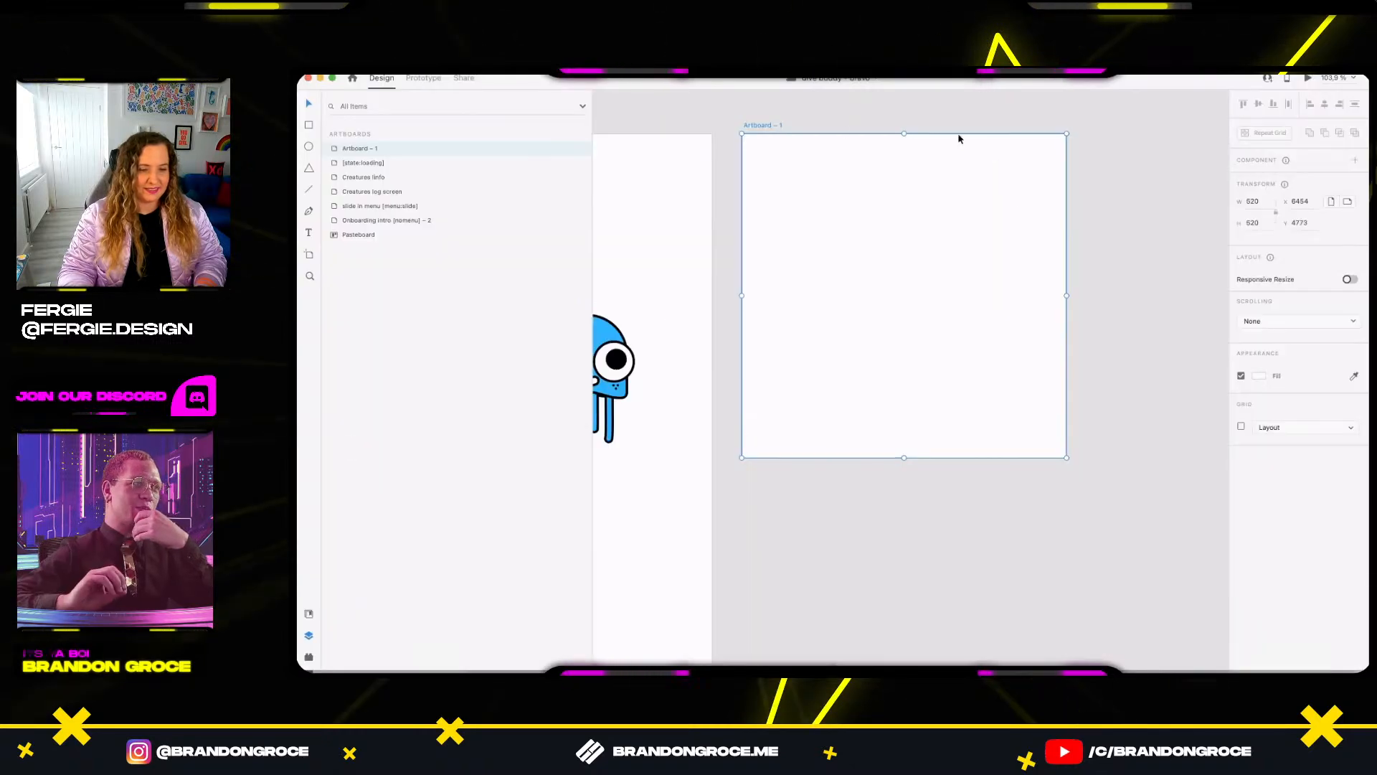
pyautogui.doubleClick(765, 125)
pyautogui.press('super+v')
pyautogui.click(811, 224)
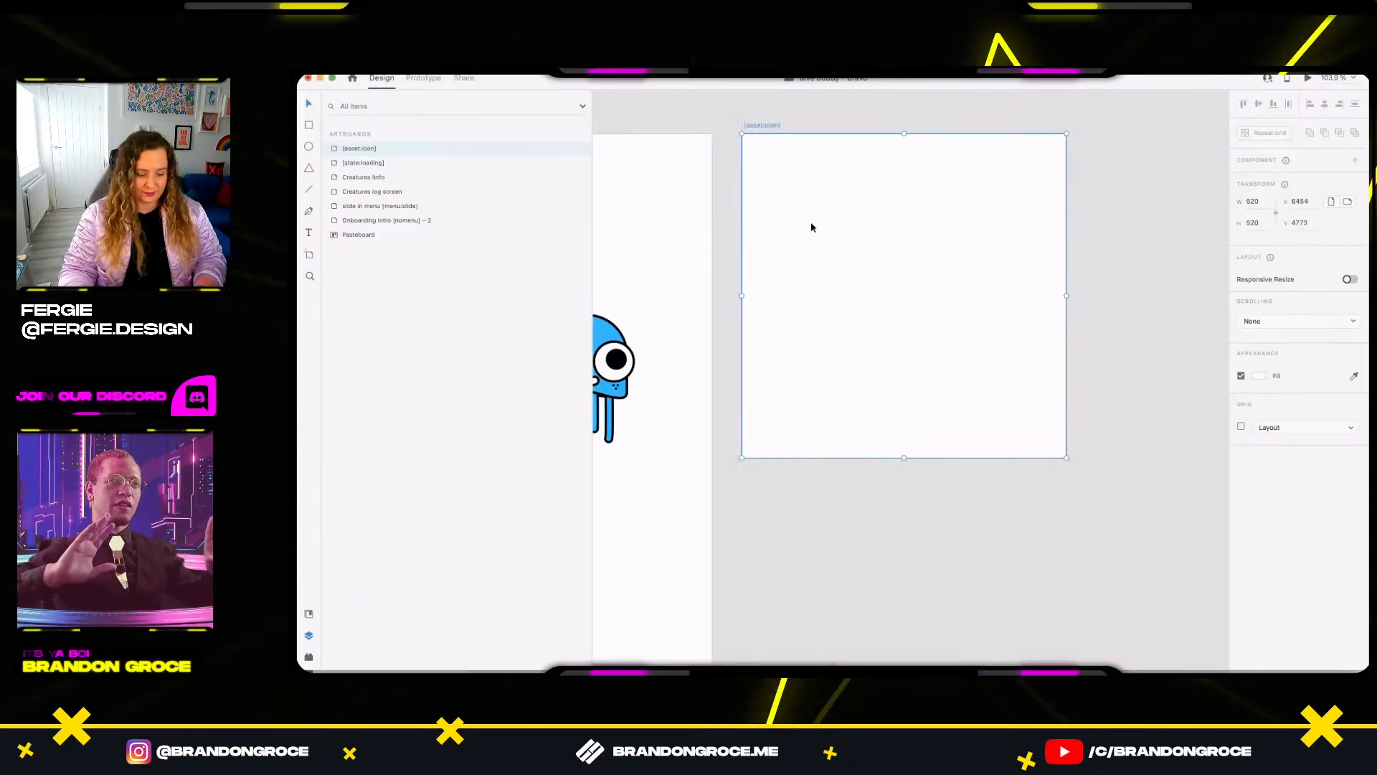
# Fill the [asset:icon] artboard with the saved blue swatch.
pyautogui.click(1259, 376)
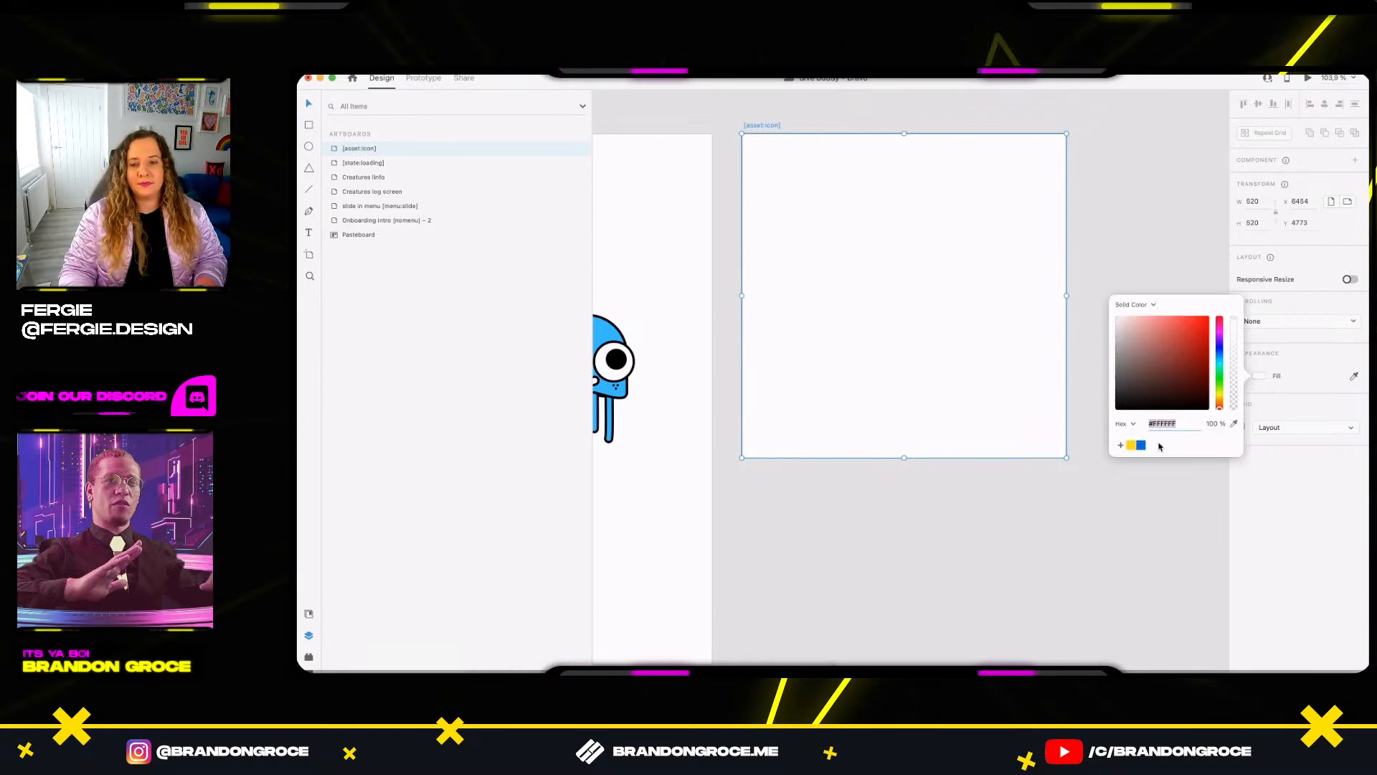
pyautogui.click(1140, 445)
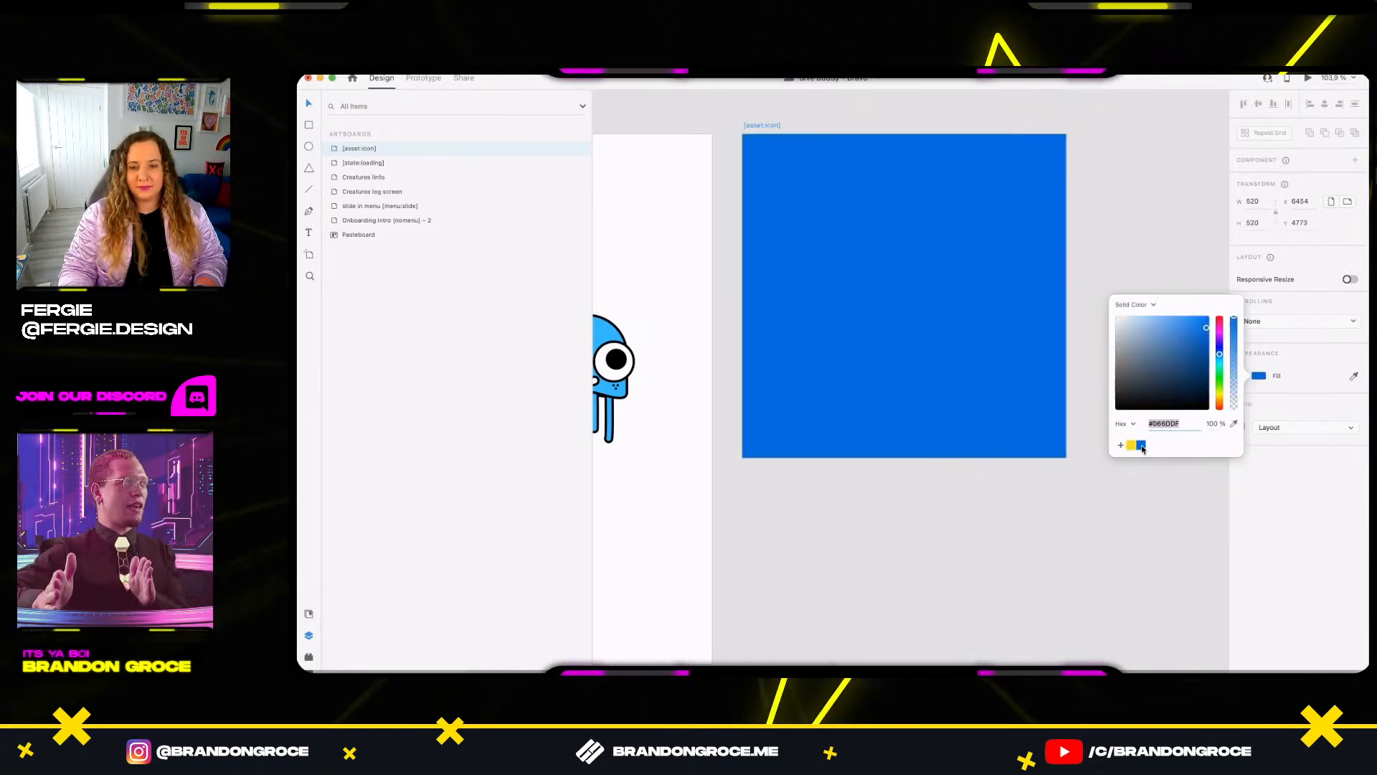
pyautogui.click(1086, 171)
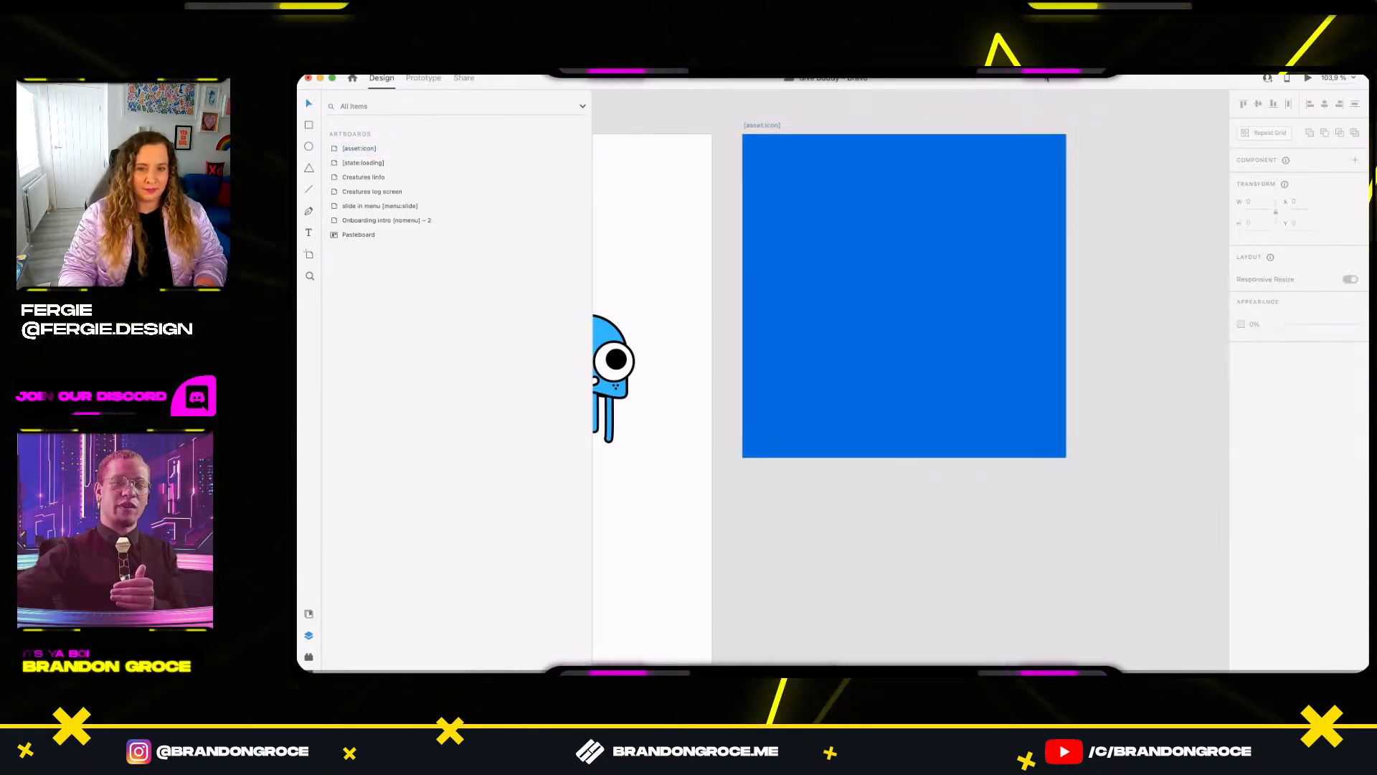
# Copy the diver from the onboarding artboard's first slide onto the [asset:icon] artboard, enlarge it to about 440 by 242 and shift it slightly.
pyautogui.scroll(-5, 945, 397)
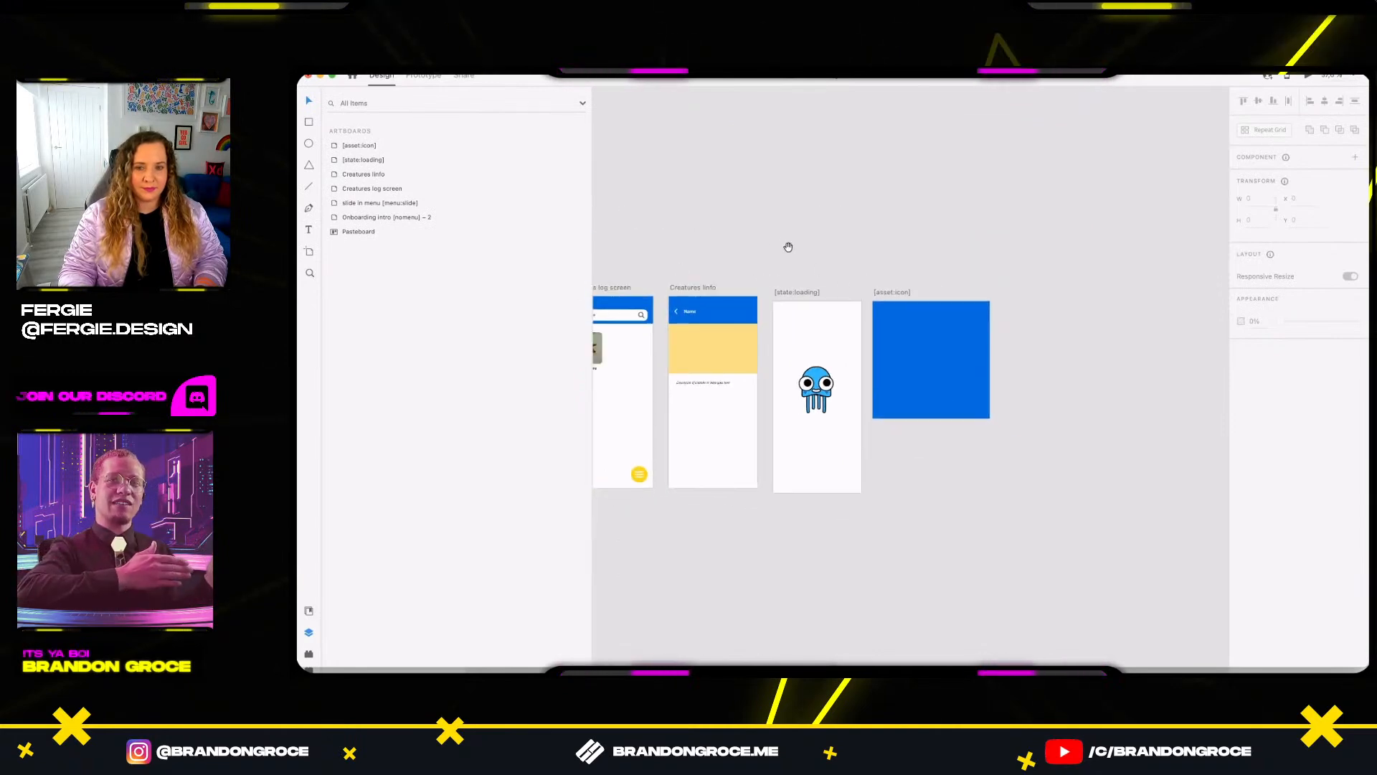
pyautogui.hscroll(-10, 814, 268)
pyautogui.scroll(3, 841, 331)
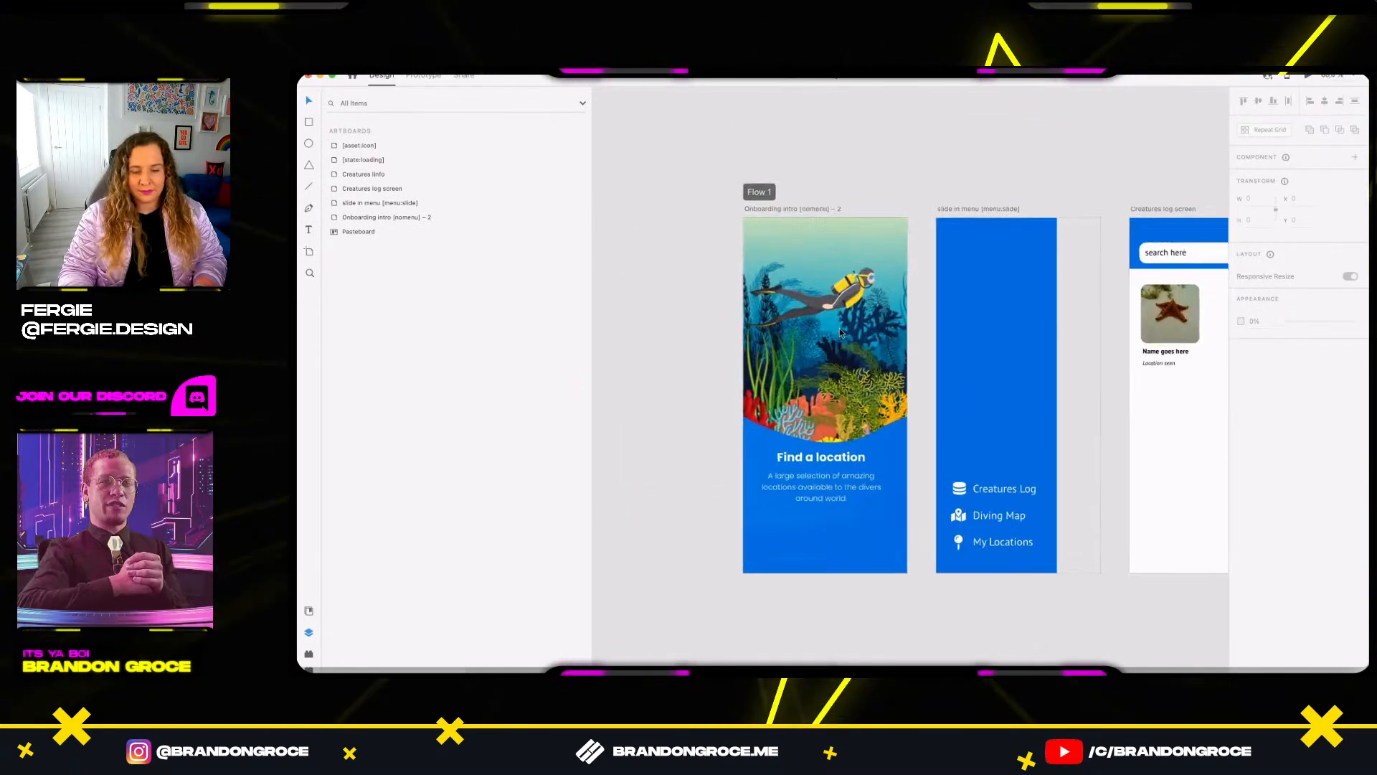
pyautogui.doubleClick(849, 292)
pyautogui.doubleClick(849, 292)
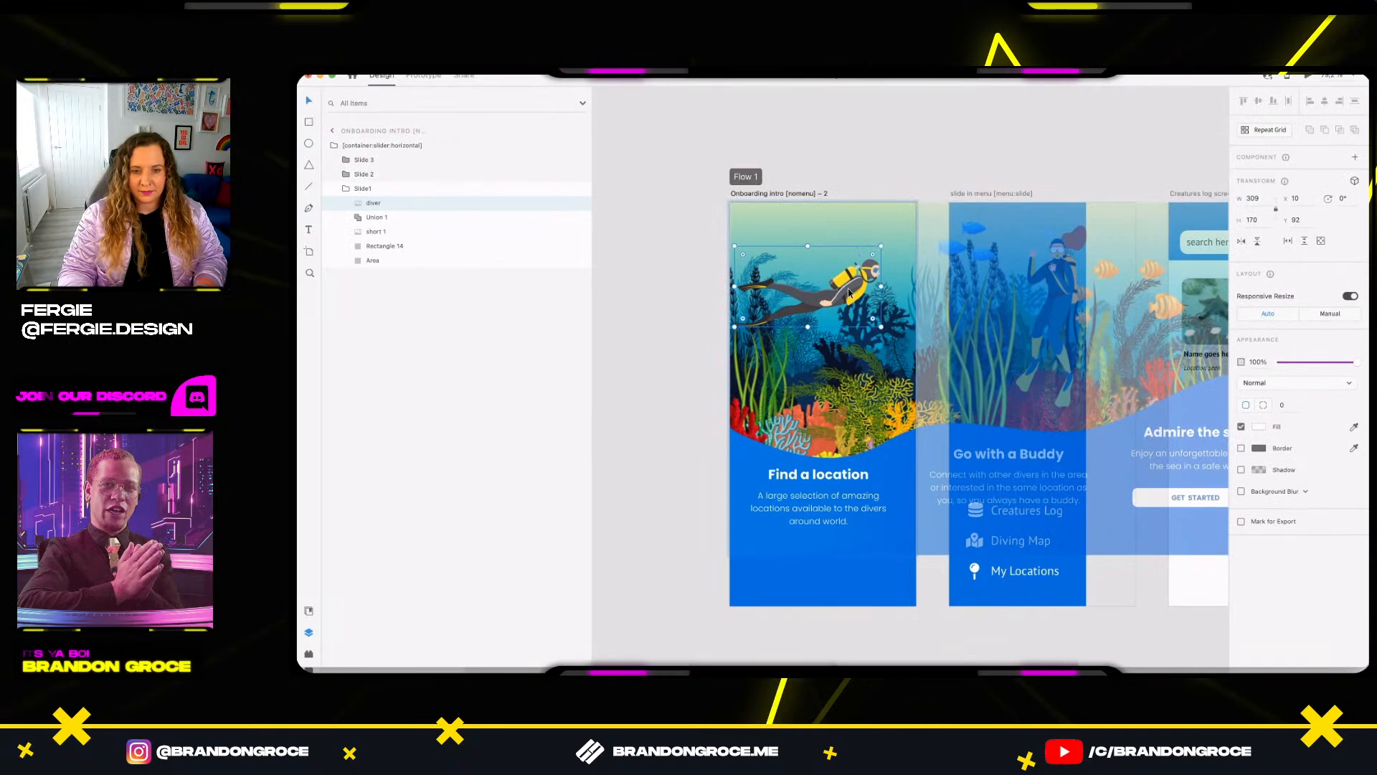
pyautogui.click(909, 163)
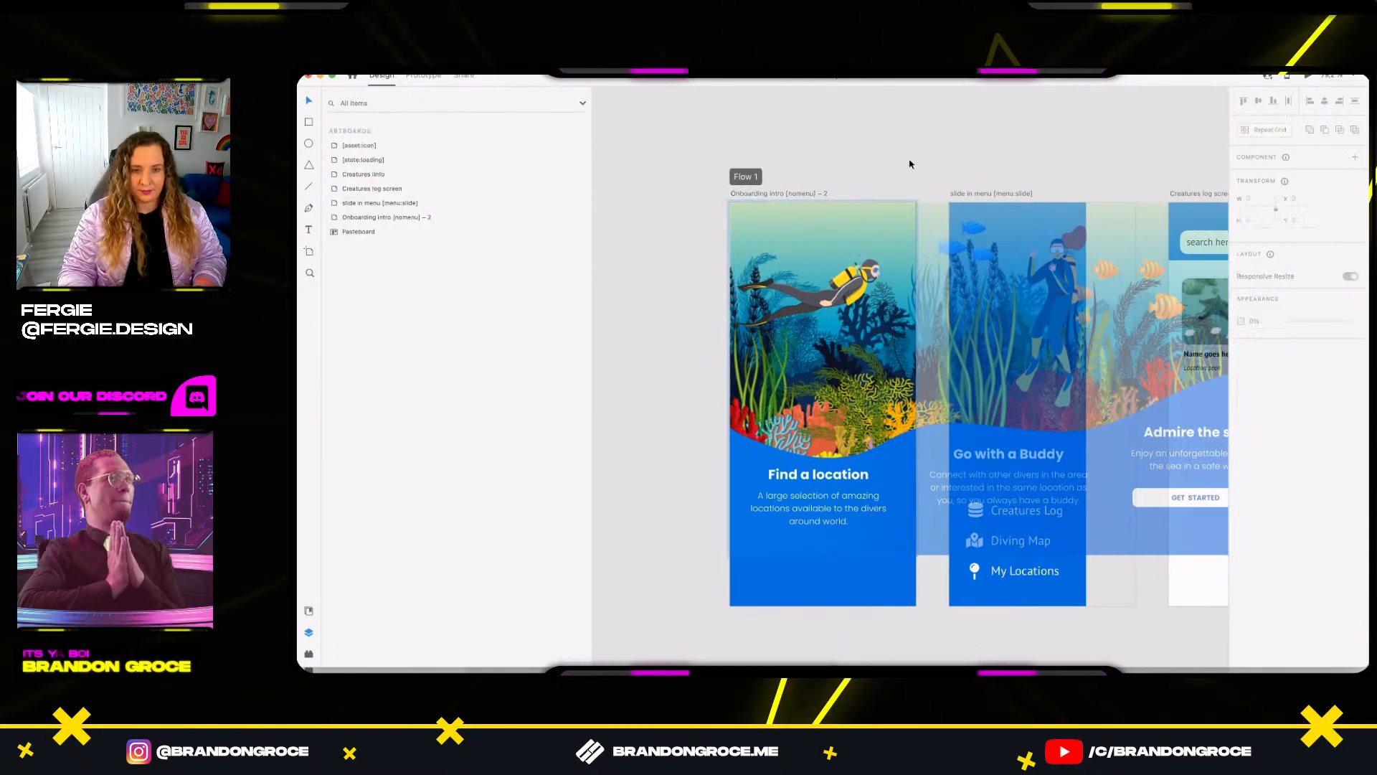
pyautogui.moveTo(883, 140); pyautogui.dragTo(682, 138)
pyautogui.moveTo(1184, 179); pyautogui.dragTo(661, 189)
pyautogui.click(913, 316)
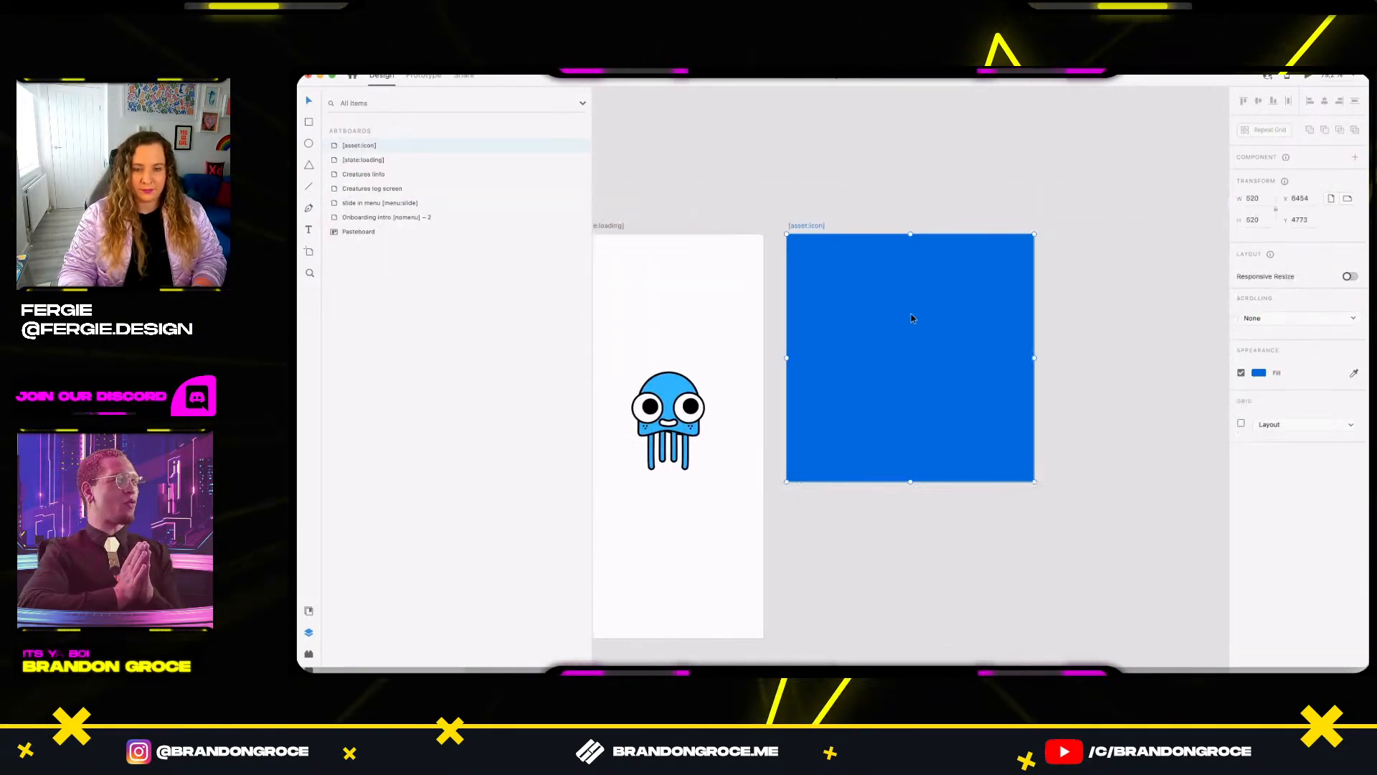
pyautogui.scroll(2, 932, 399)
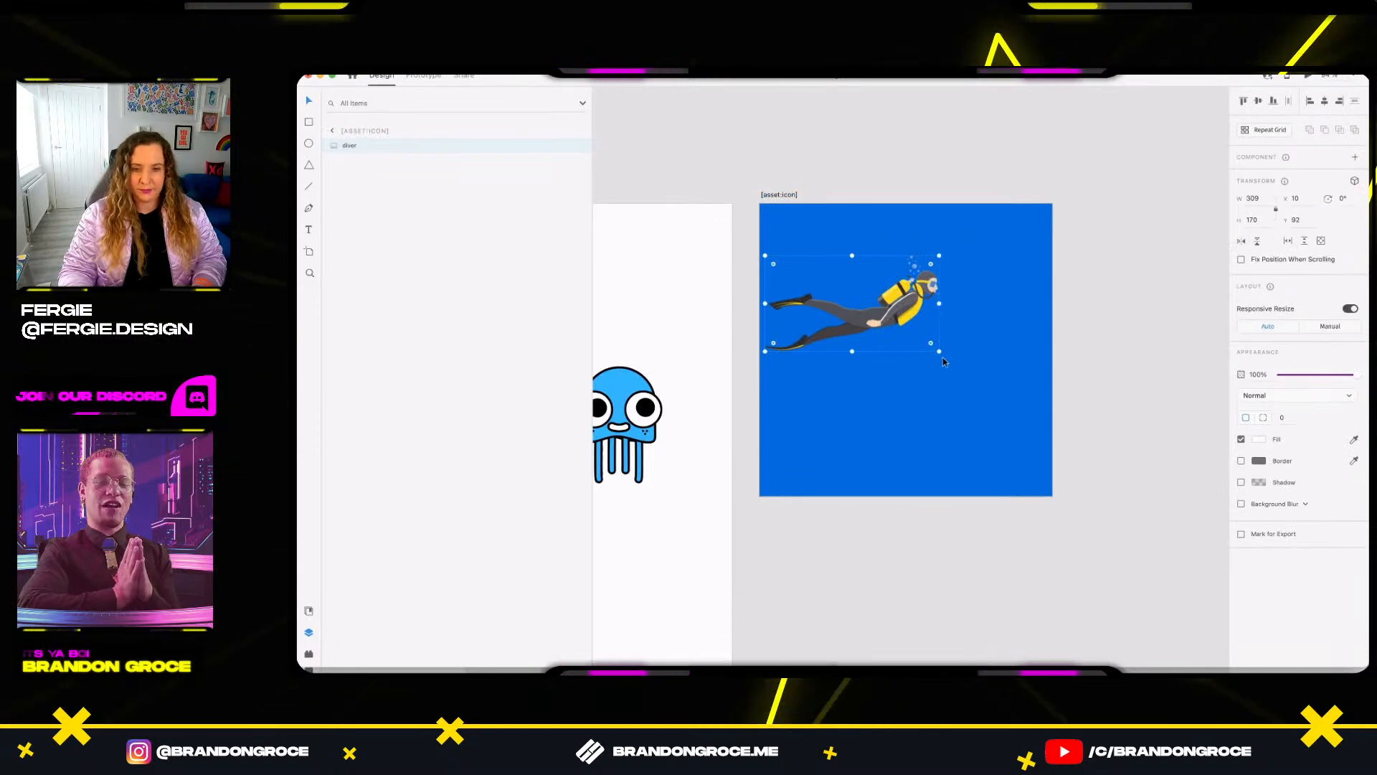
pyautogui.moveTo(940, 352); pyautogui.dragTo(1013, 387)
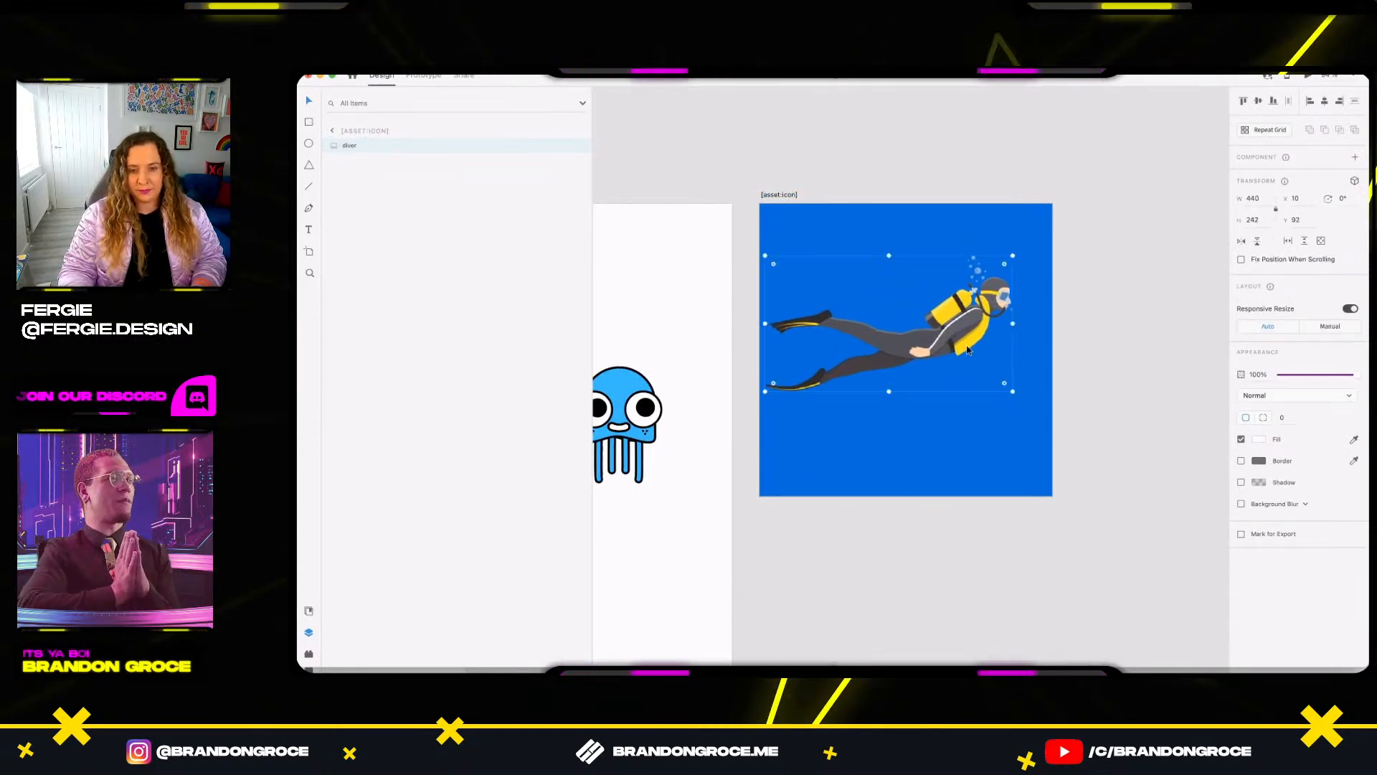
pyautogui.moveTo(951, 325); pyautogui.dragTo(958, 310)
# Add the text "Dive Club" on two lines below the diver on the [asset:icon] artboard and fill it with white #FFFFFF.
pyautogui.press('t')
pyautogui.click(859, 441)
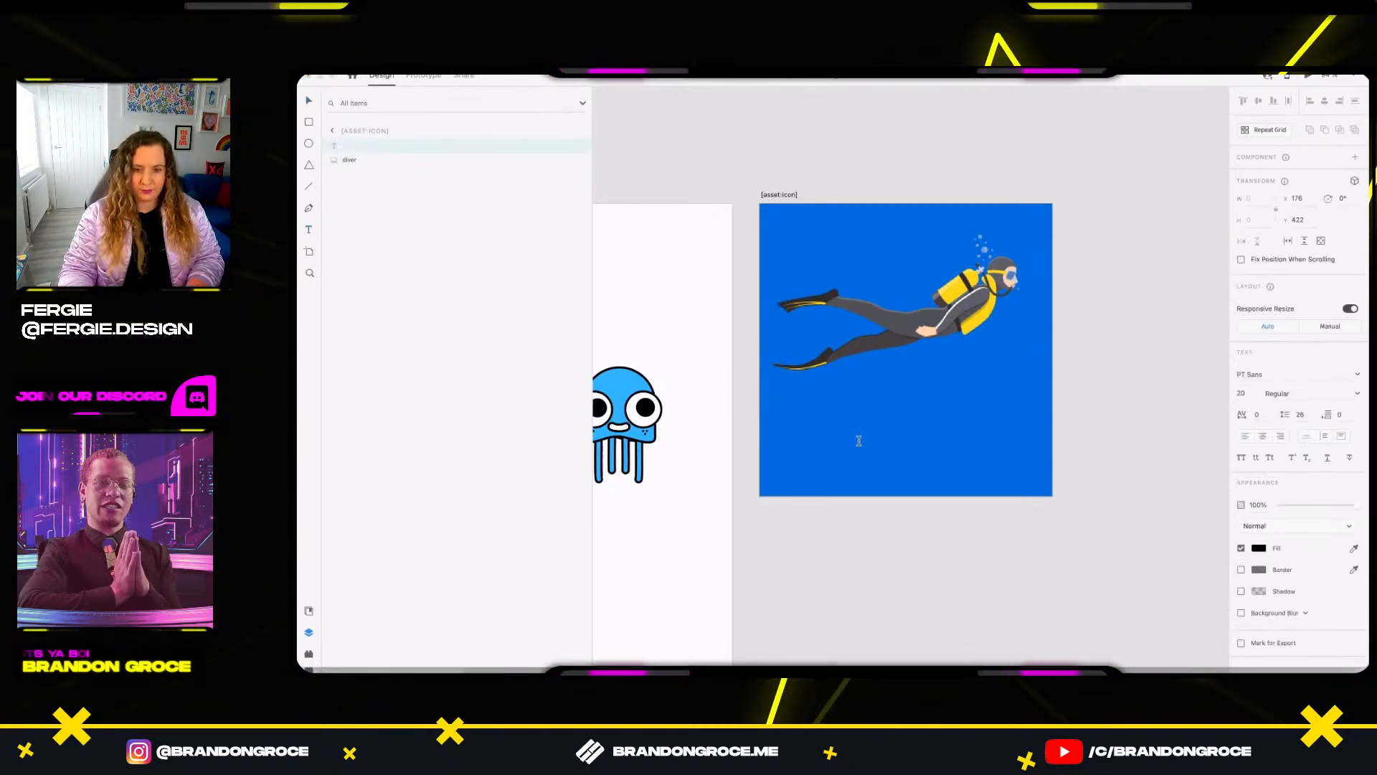
pyautogui.write('Dive')
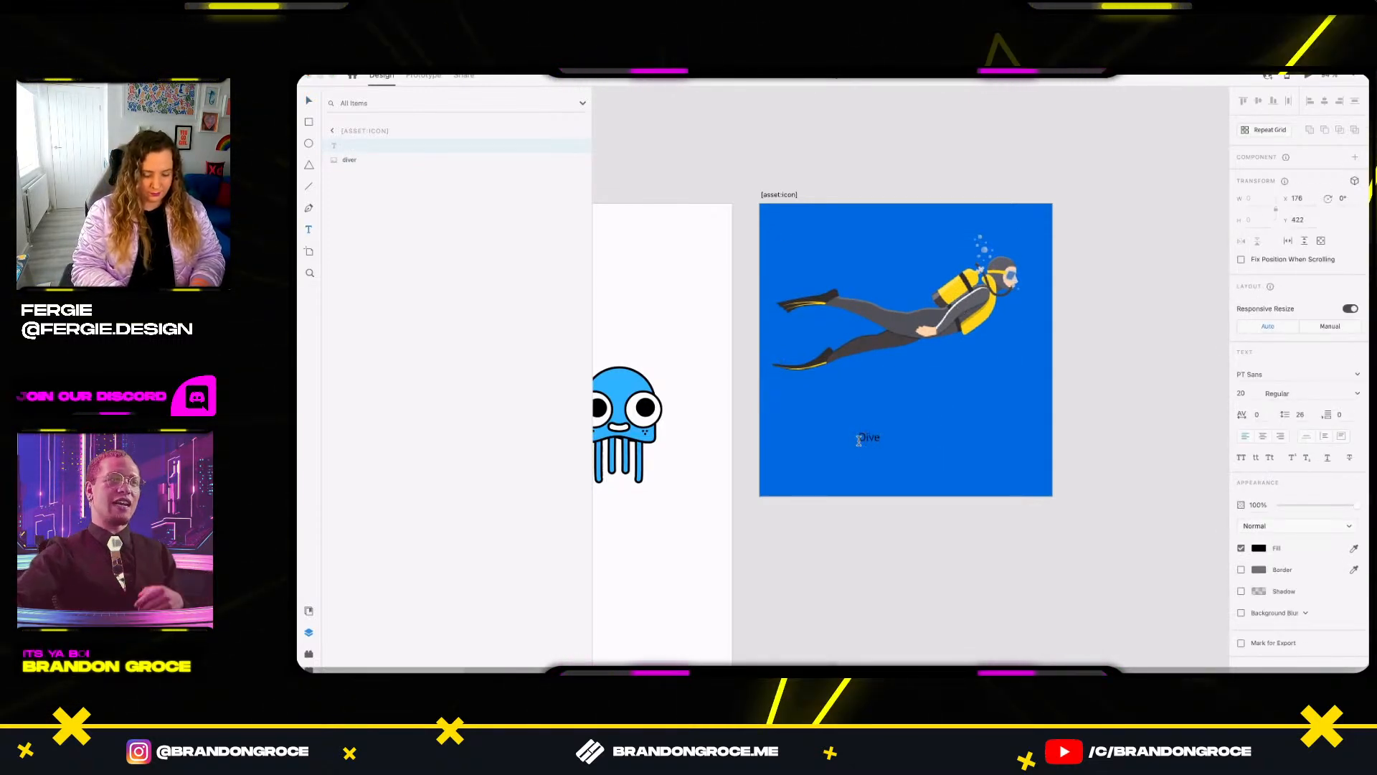
pyautogui.press('Return')
pyautogui.write('Club')
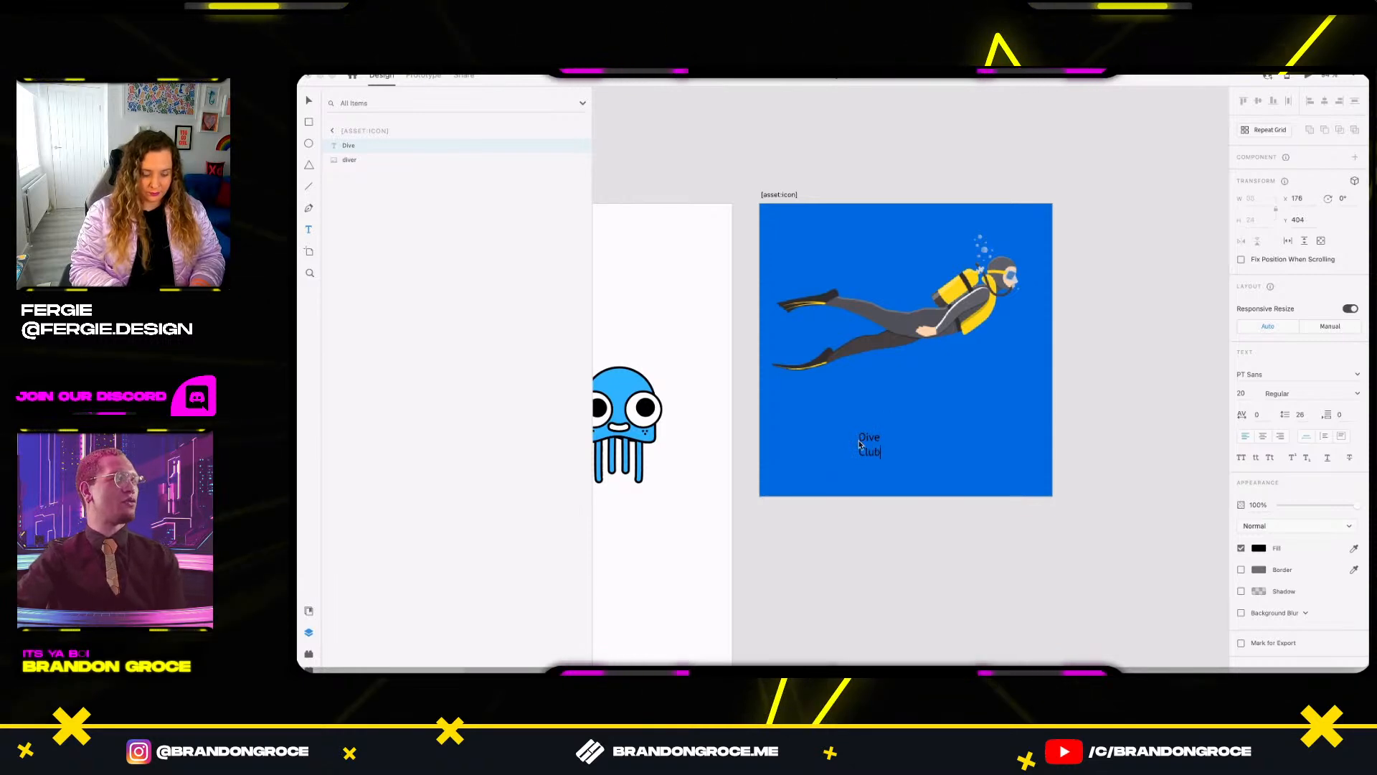
pyautogui.click(1259, 548)
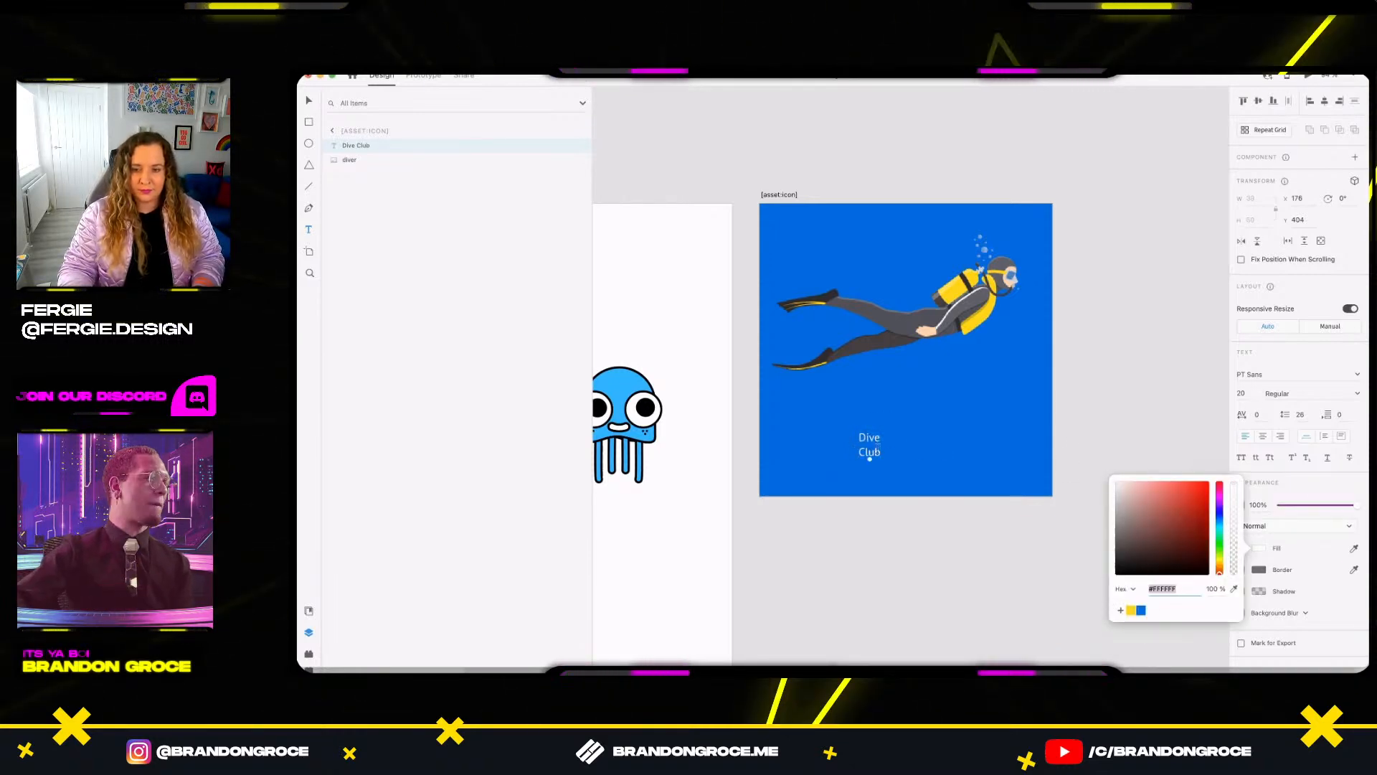
# Enlarge the Dive Club text to size 96, join it into a single line and place it beneath the diver.
pyautogui.click(870, 459)
pyautogui.moveTo(870, 459); pyautogui.dragTo(971, 456)
pyautogui.doubleClick(924, 452)
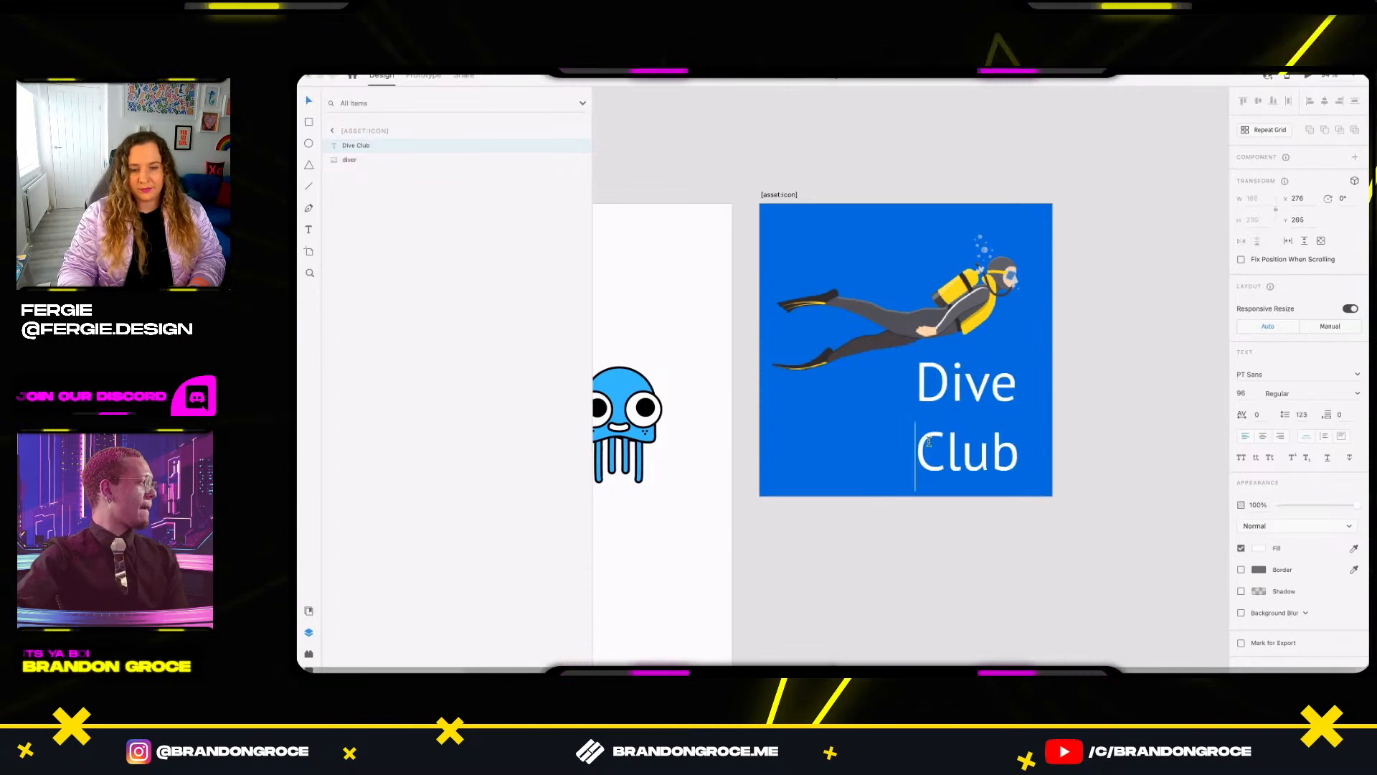
pyautogui.press('BackSpace')
pyautogui.press('Escape')
pyautogui.moveTo(975, 399); pyautogui.dragTo(855, 447)
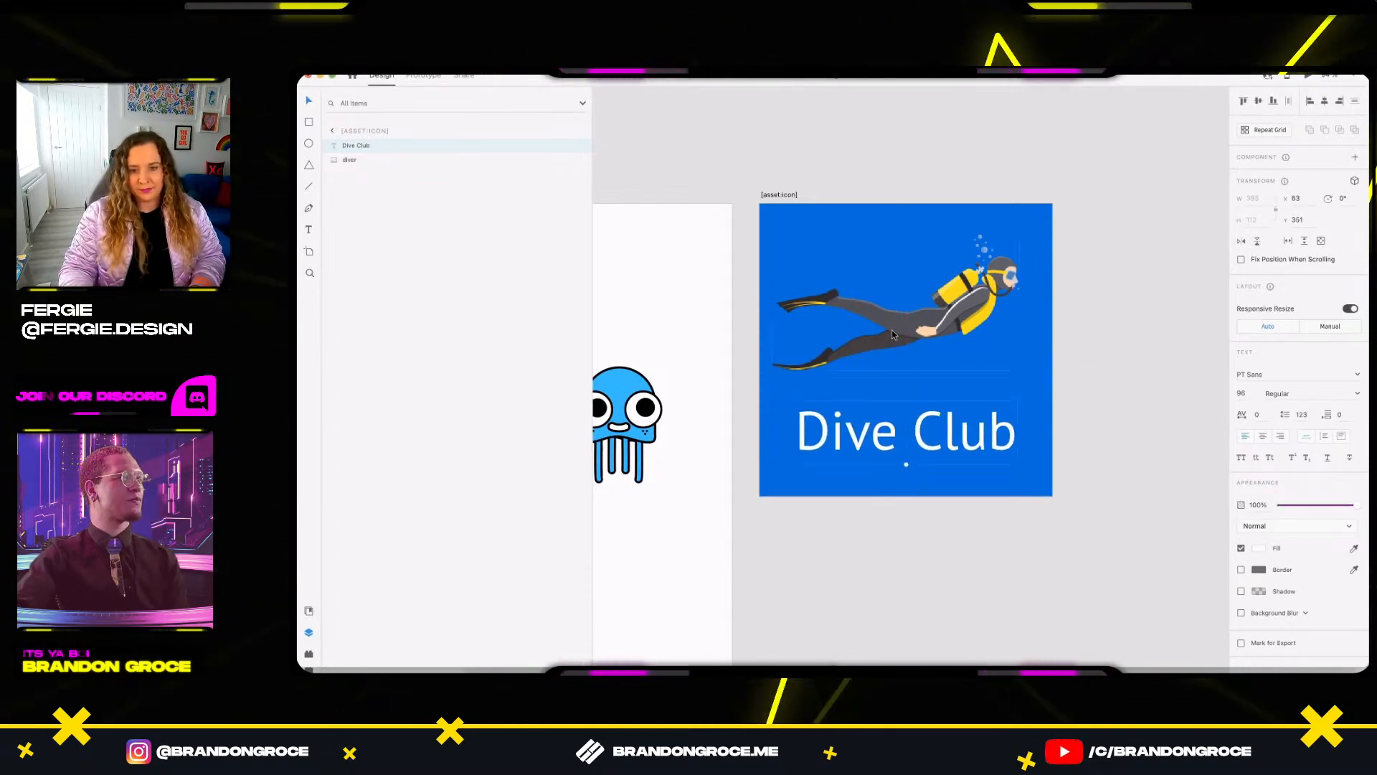
# Set the Dive Club text to Bold and centre the diver horizontally on the [asset:icon] artboard.
pyautogui.click(1362, 391)
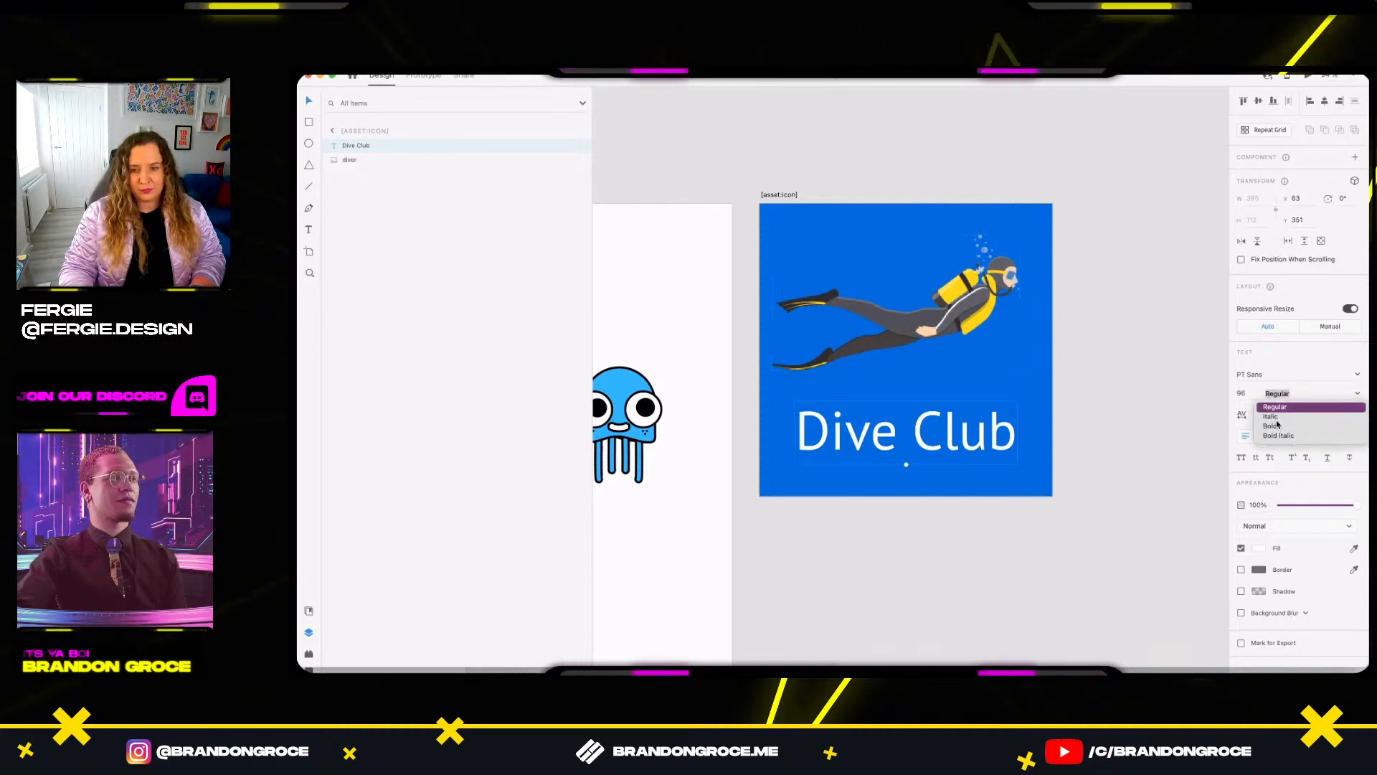
pyautogui.click(1277, 428)
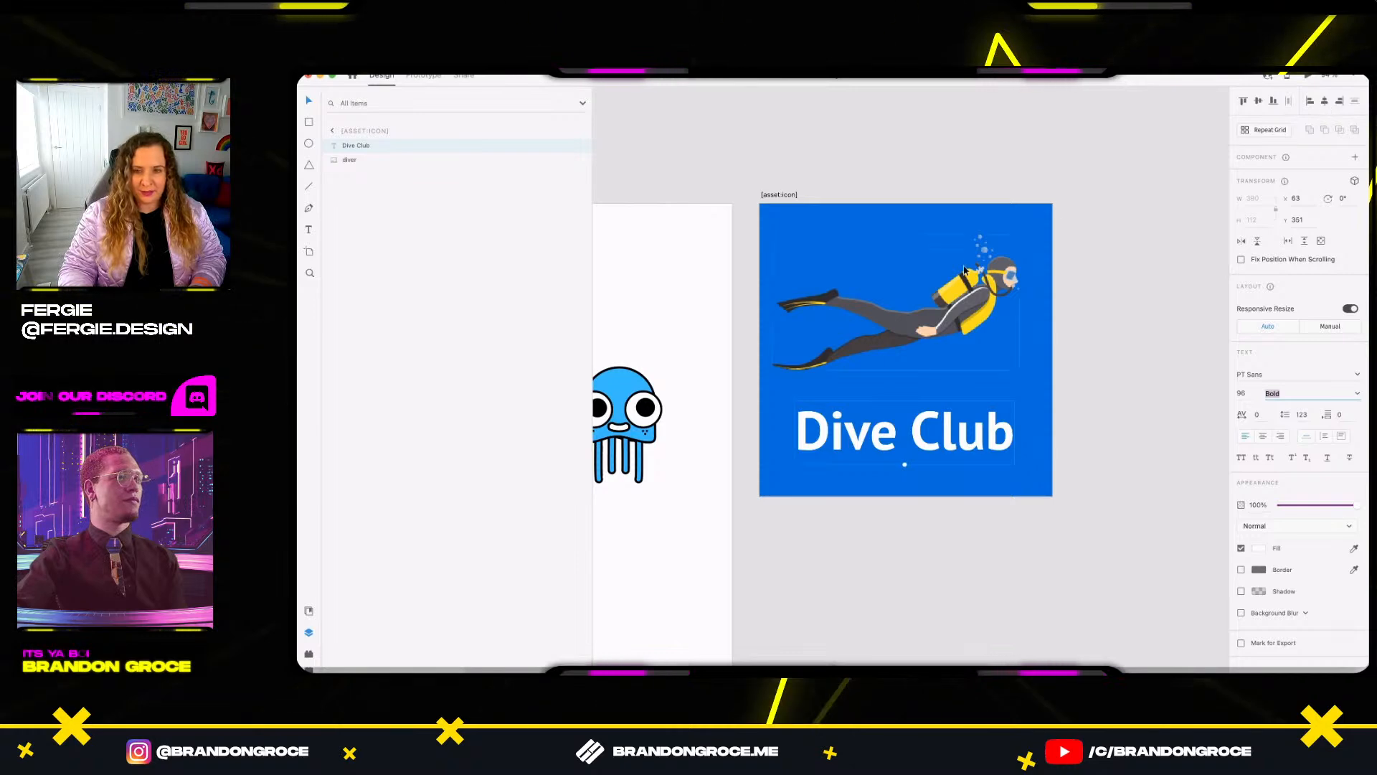
pyautogui.click(984, 298)
pyautogui.click(1324, 105)
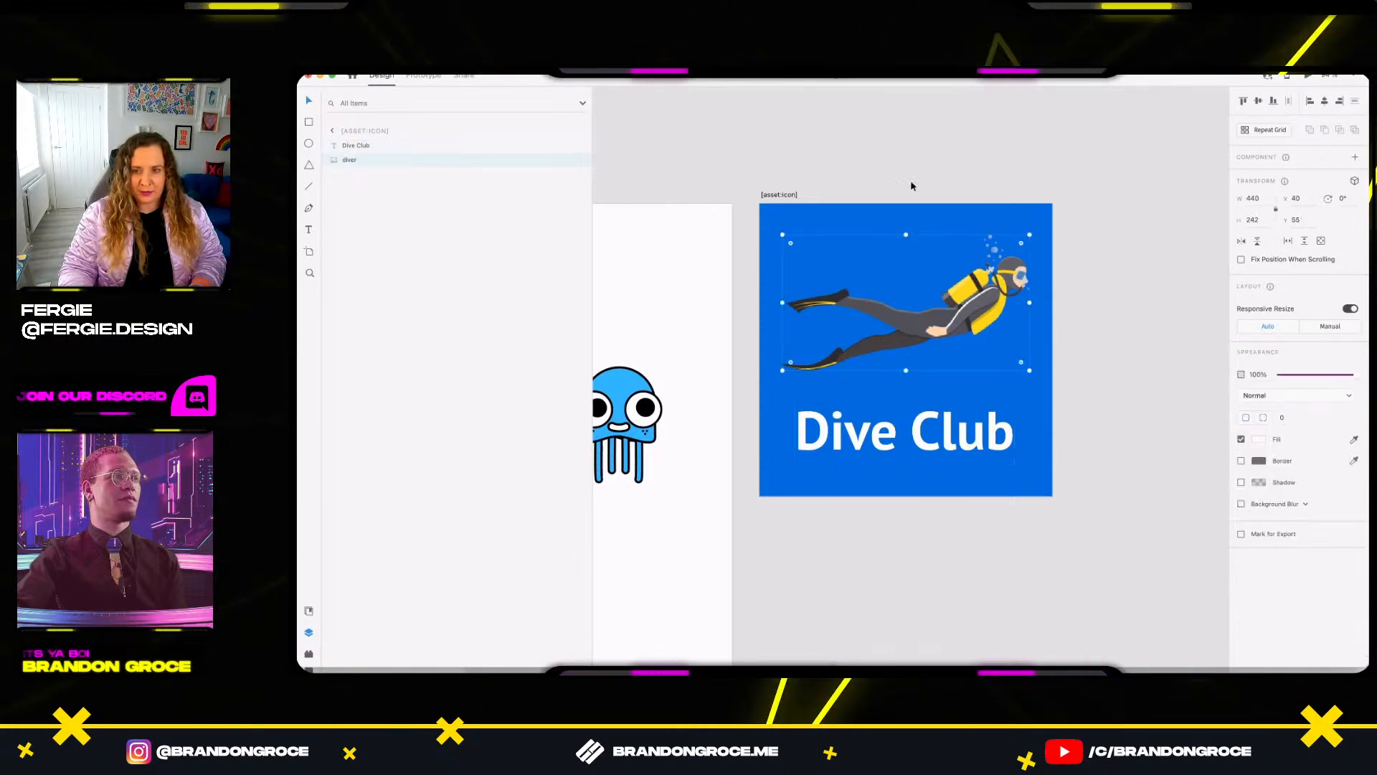
pyautogui.click(927, 441)
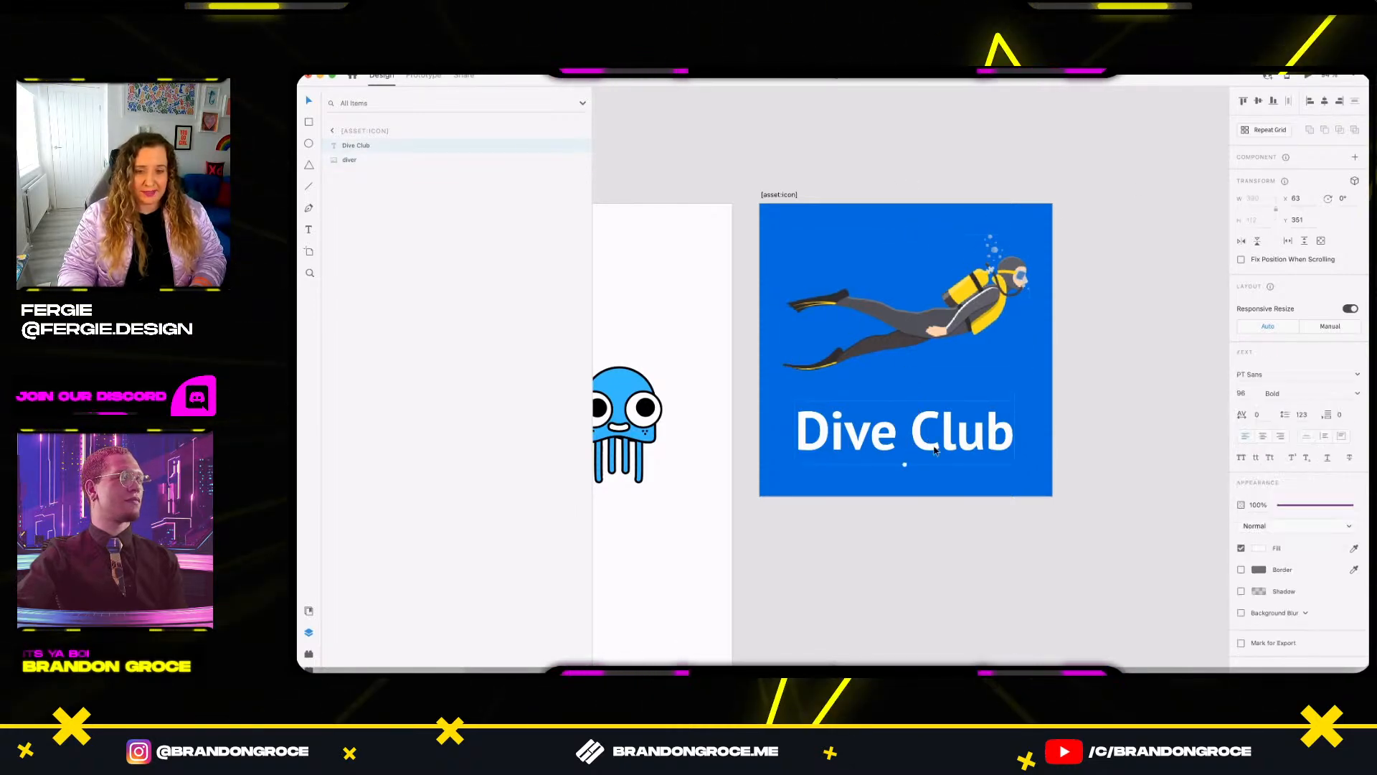
pyautogui.click(911, 536)
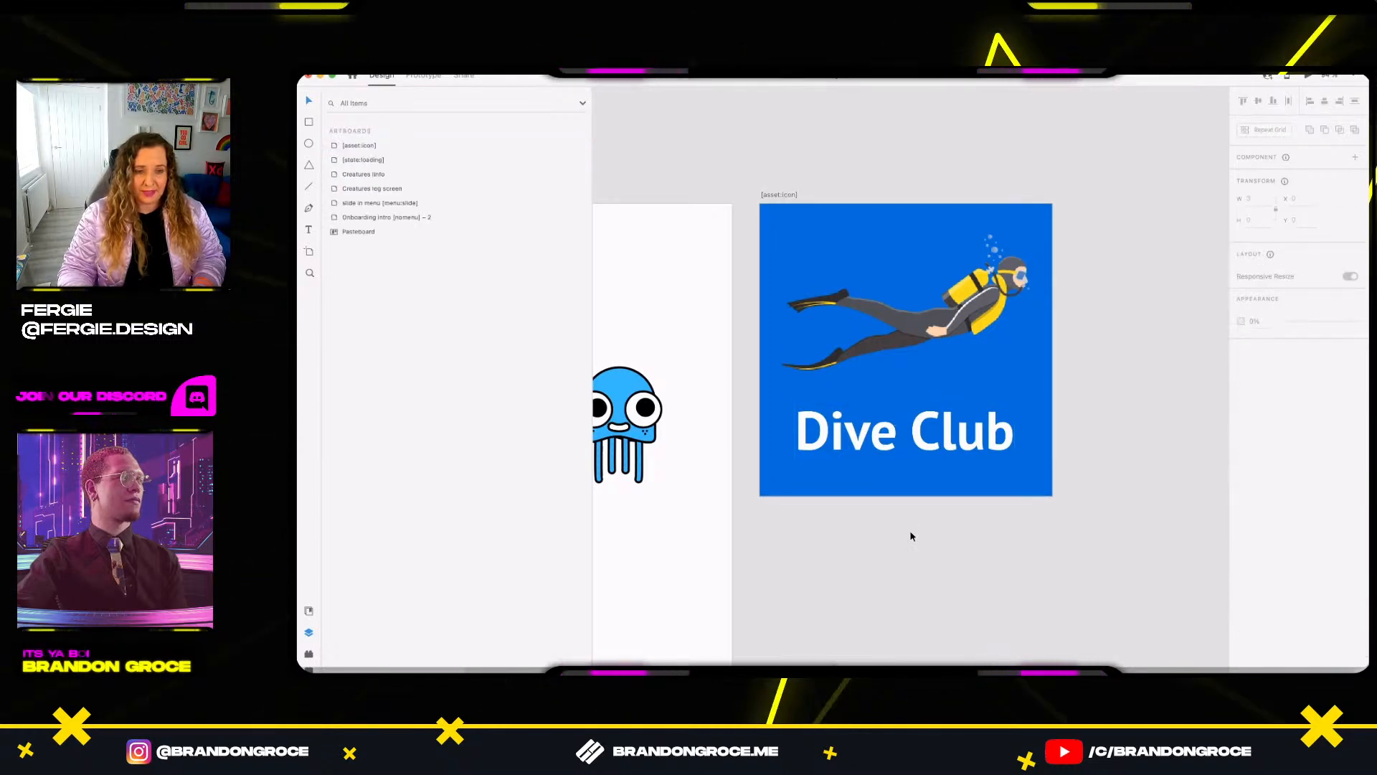
# Check the app icon tag's description in the Bravo Tags Master List in the browser, and return to the icon artboard in Adobe XD.
pyautogui.press('super+Tab')
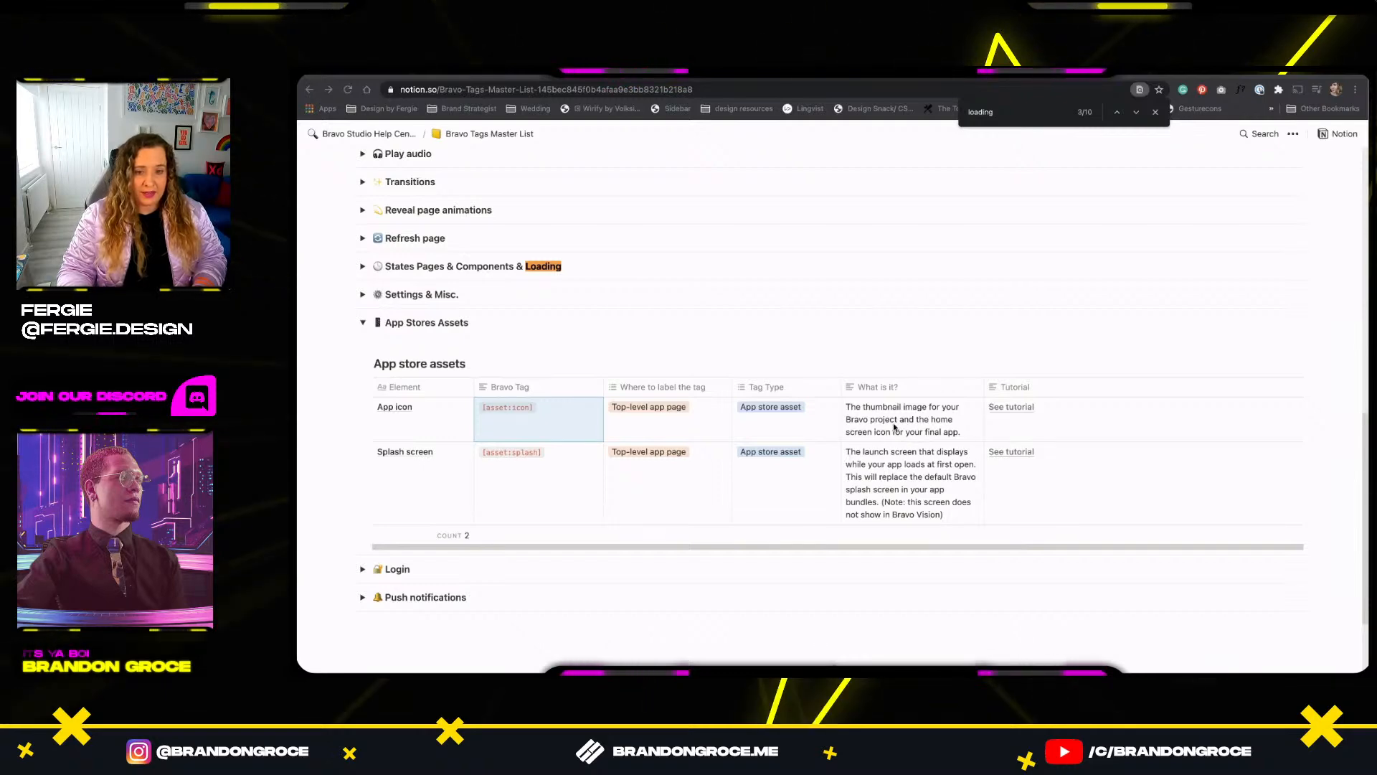
pyautogui.press('super+Tab')
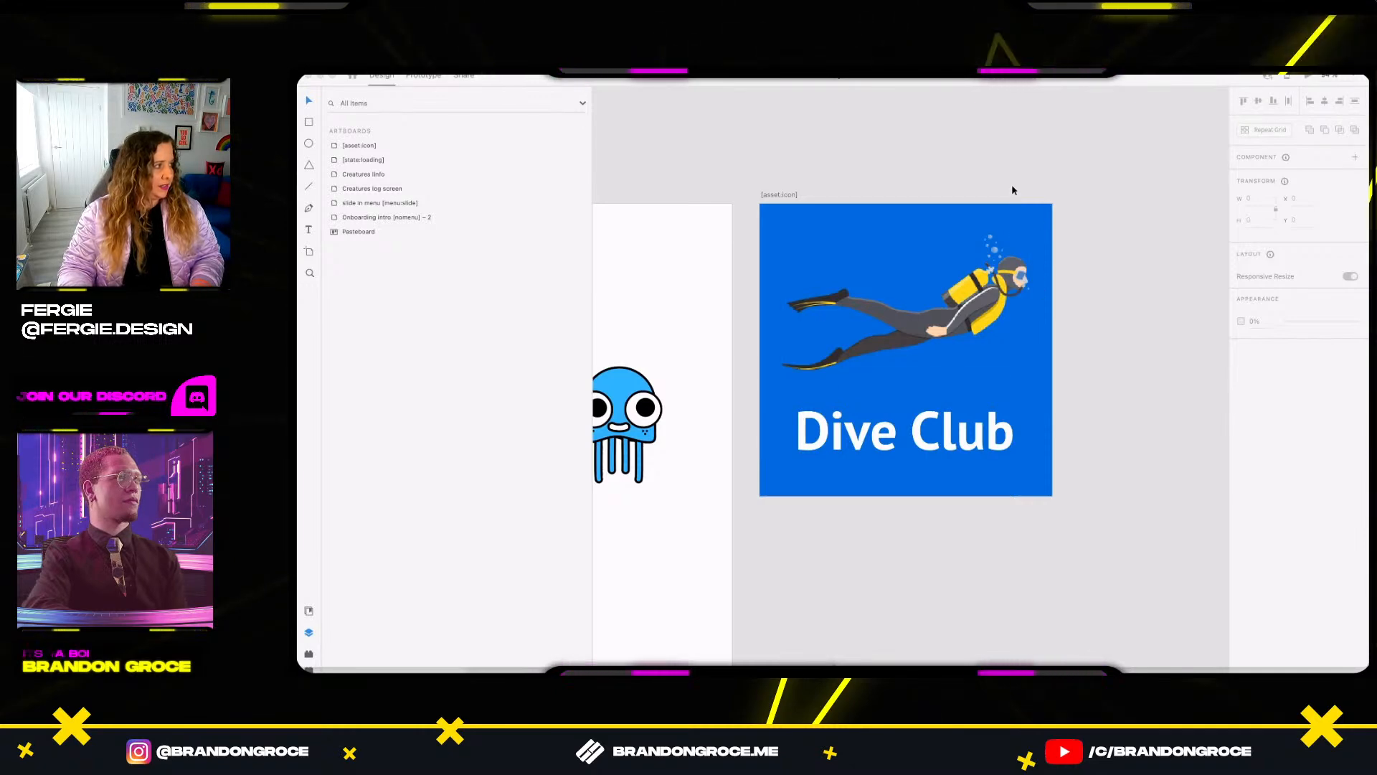
pyautogui.moveTo(968, 394); pyautogui.dragTo(922, 447)
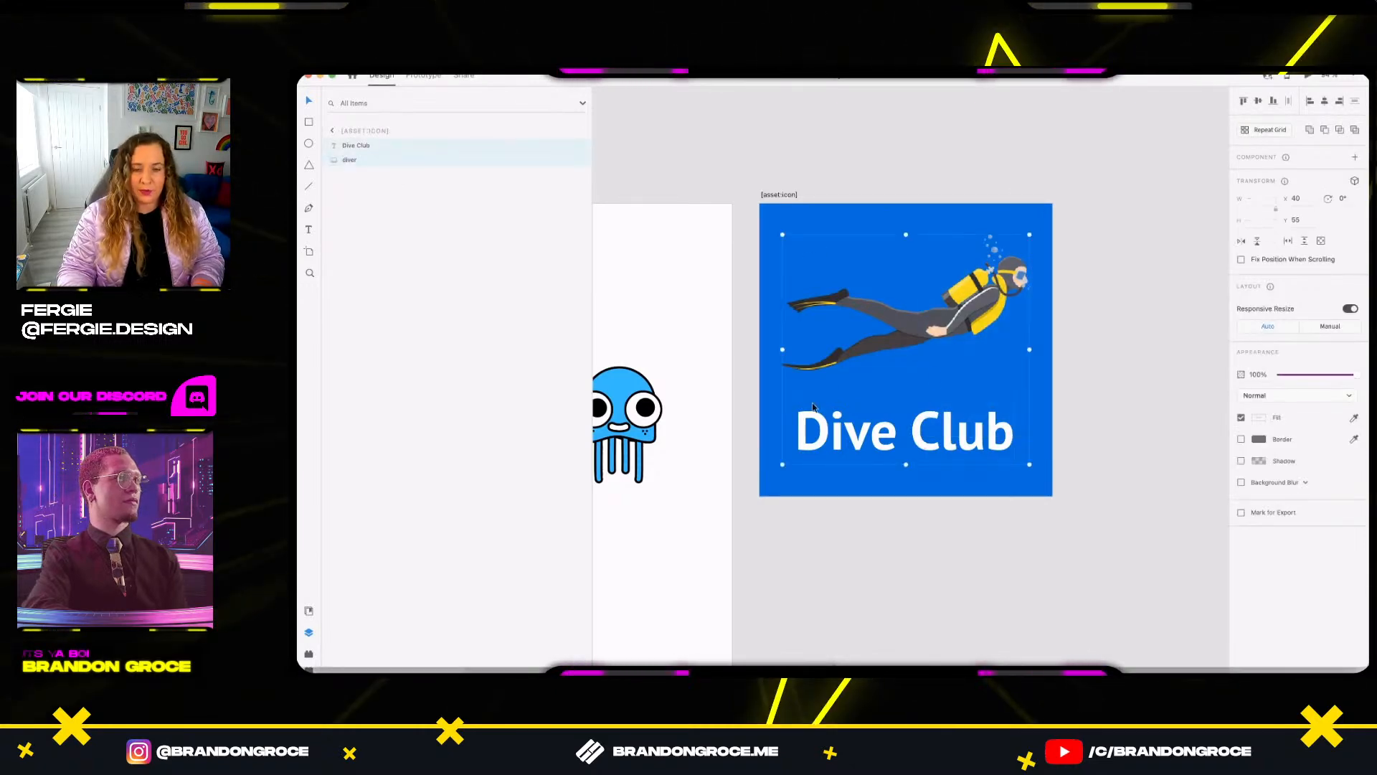
pyautogui.click(859, 168)
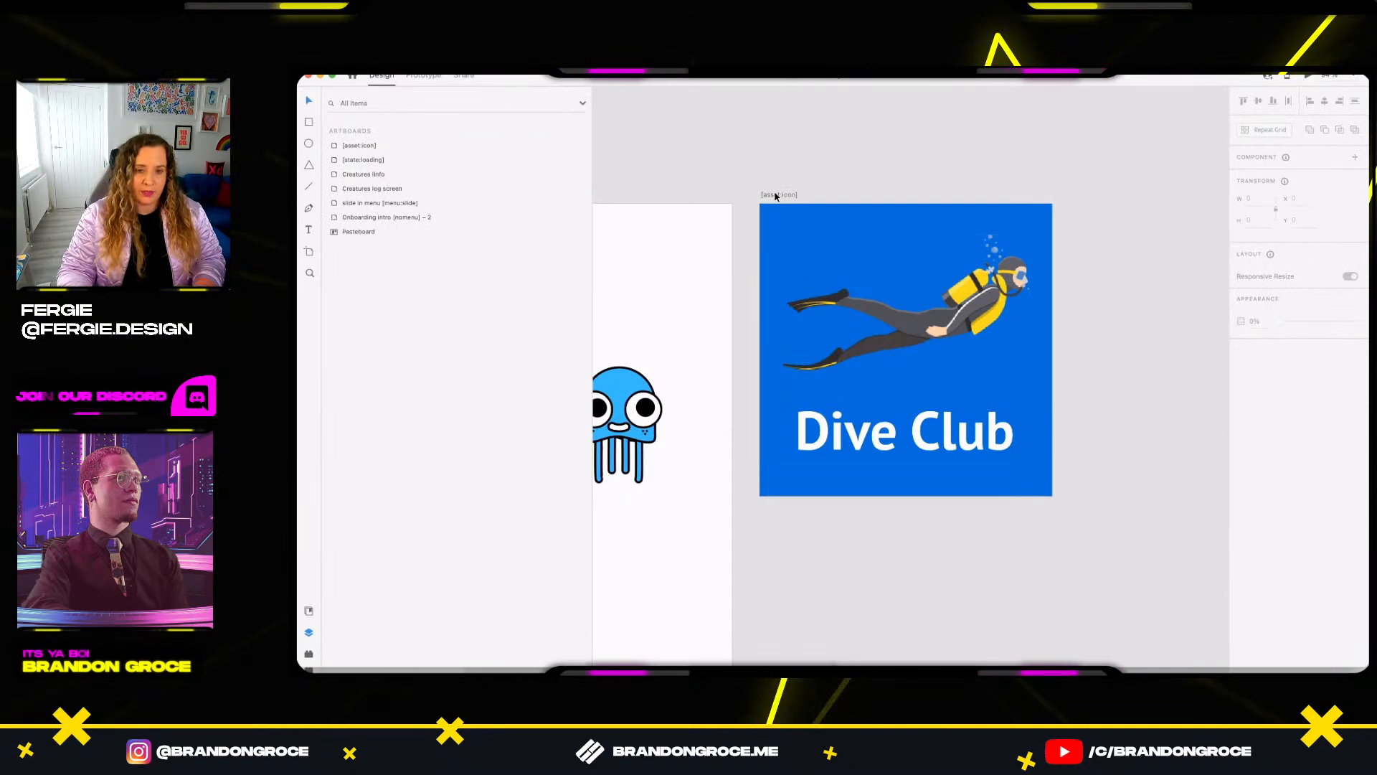
# Update the Dive Club project with the Bravo Studio plugin and narrow the plugin's side area.
pyautogui.scroll(-2, 940, 338)
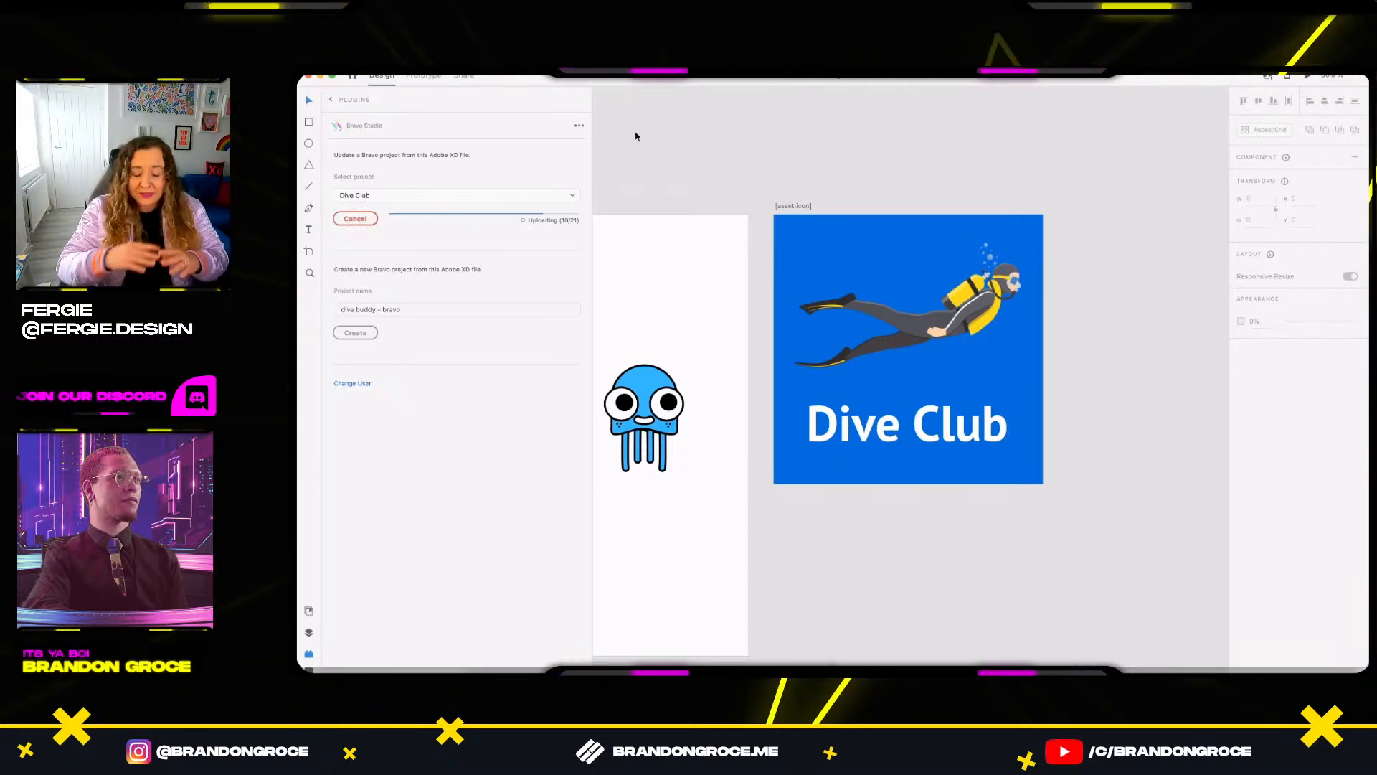
pyautogui.moveTo(585, 165); pyautogui.dragTo(492, 175)
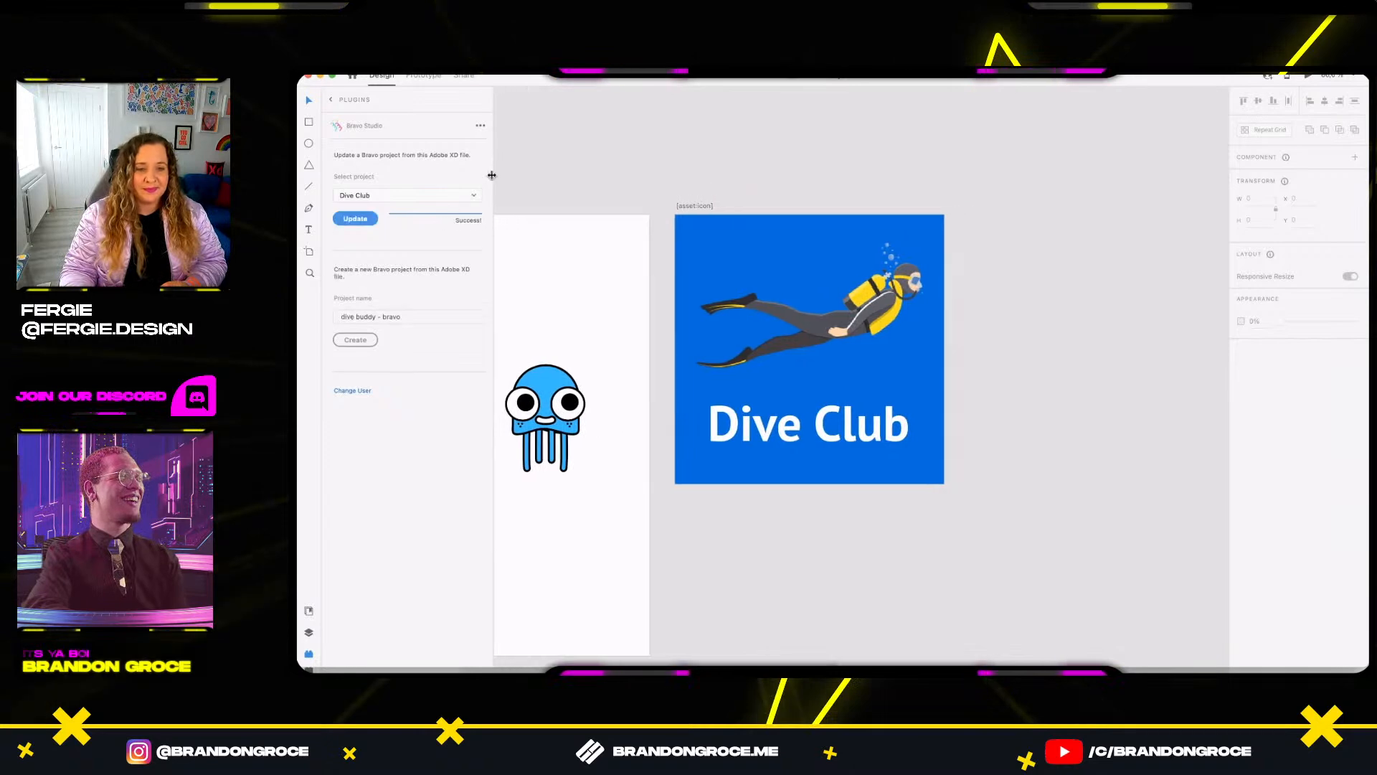
# Switch to Bravo Studio in the browser and open the project overview to check the Dive Club app's icon.
pyautogui.press('super+Tab')
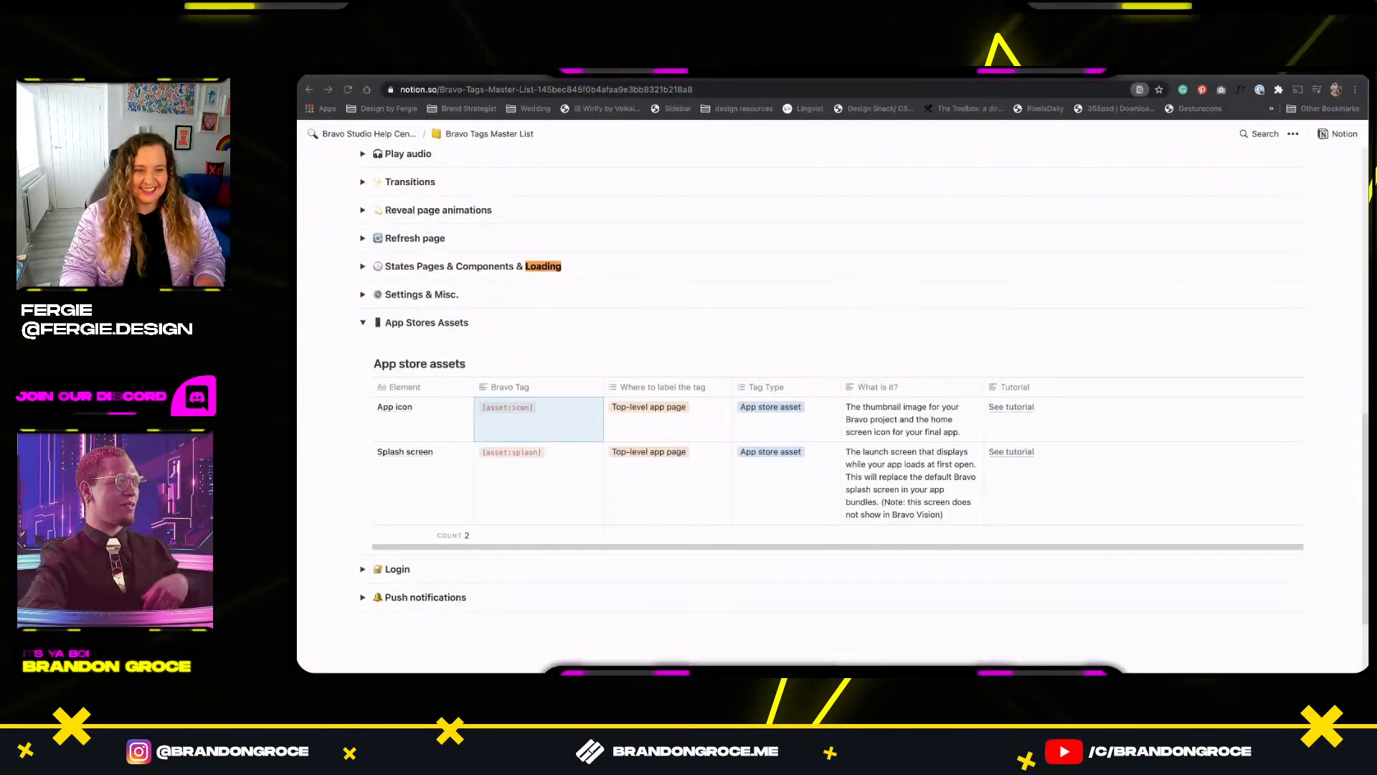
pyautogui.click(478, 82)
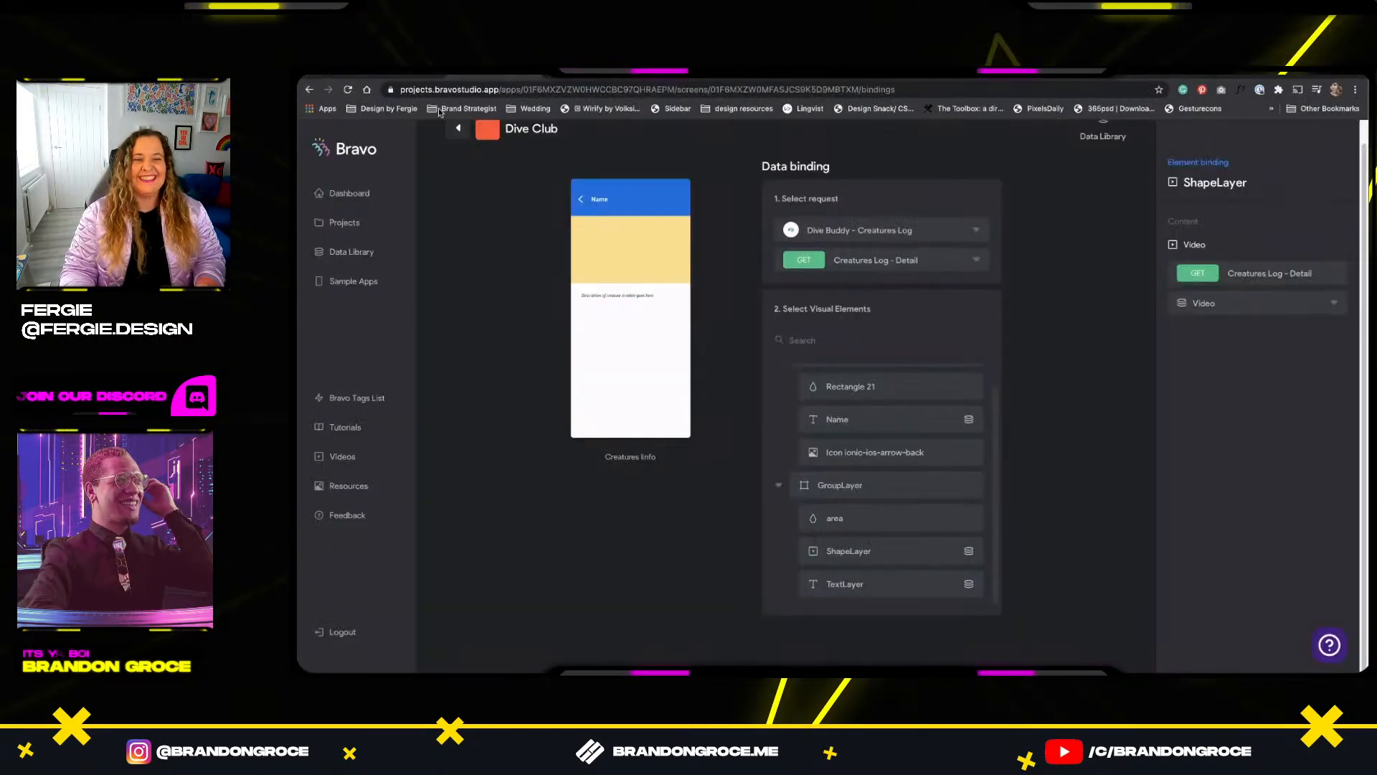
pyautogui.click(358, 225)
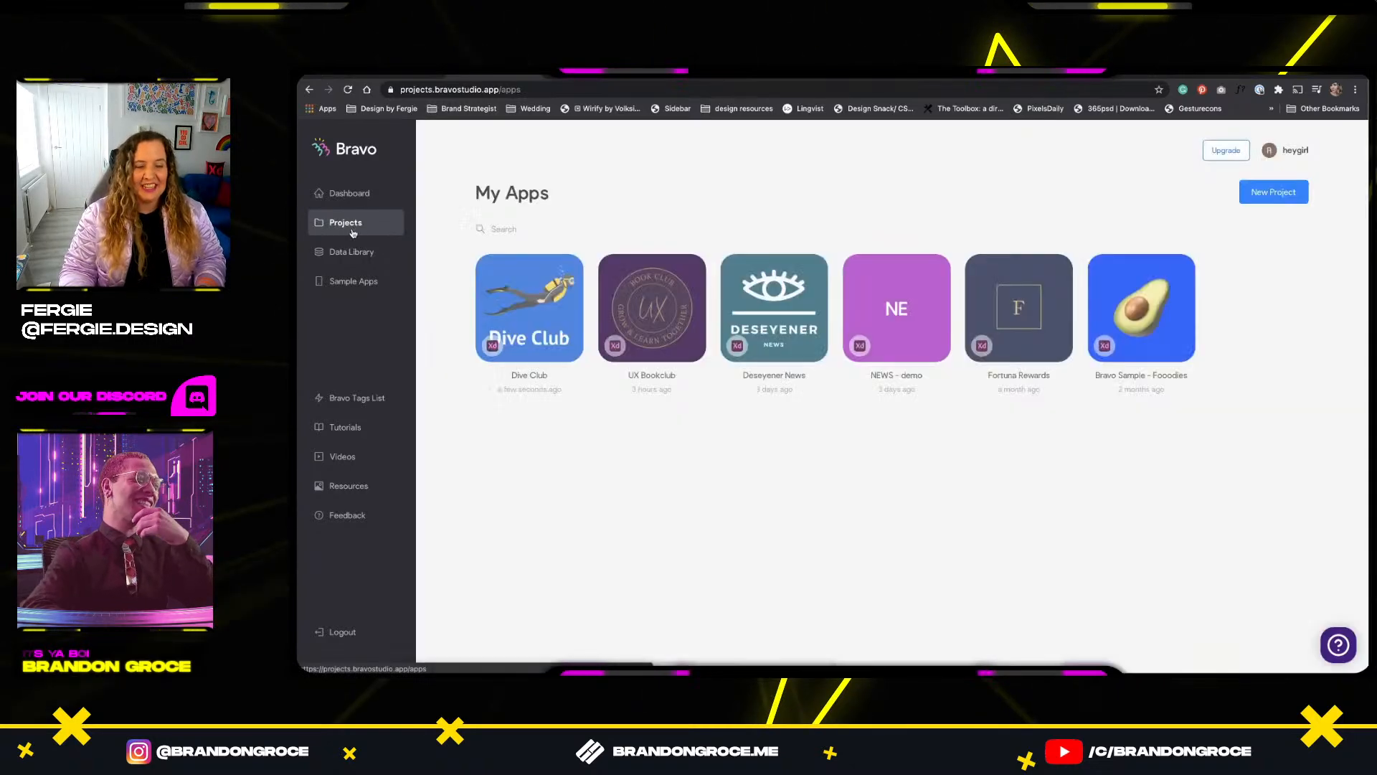